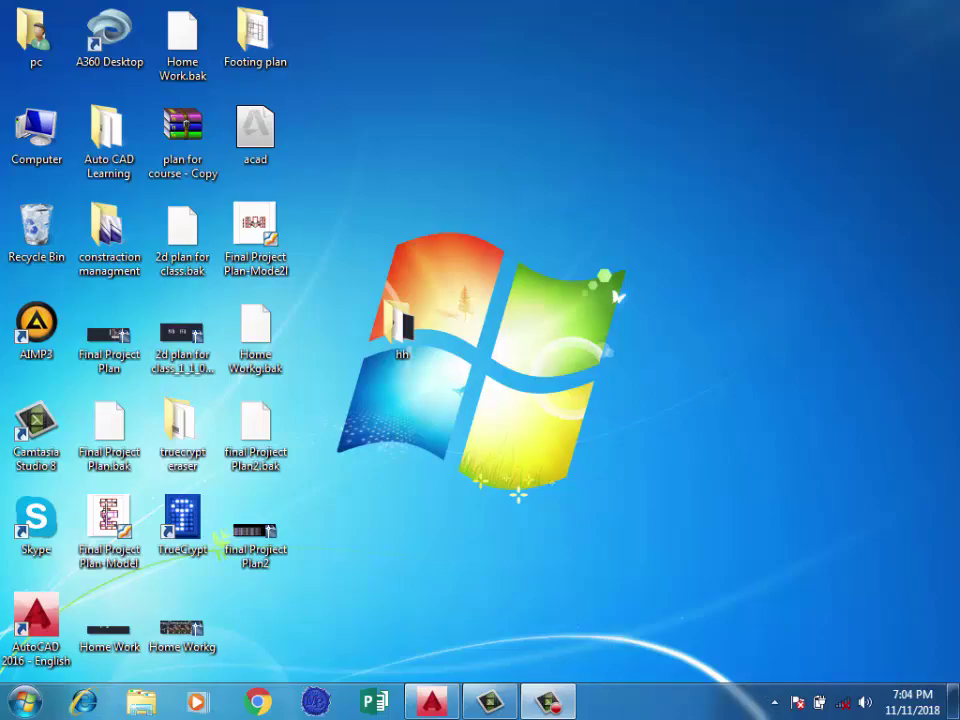
# Erase the stray diagonal line crossing the floor plan.
pyautogui.click(432, 701)
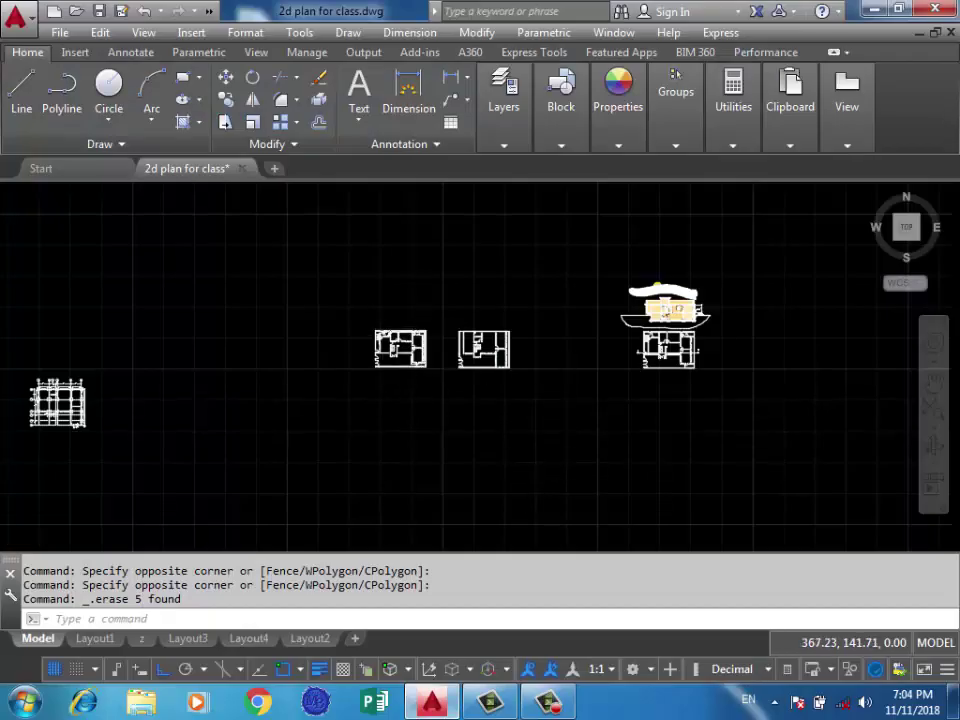
pyautogui.scroll(3, 476, 343)
pyautogui.scroll(3, 508, 326)
pyautogui.scroll(-3, 611, 276)
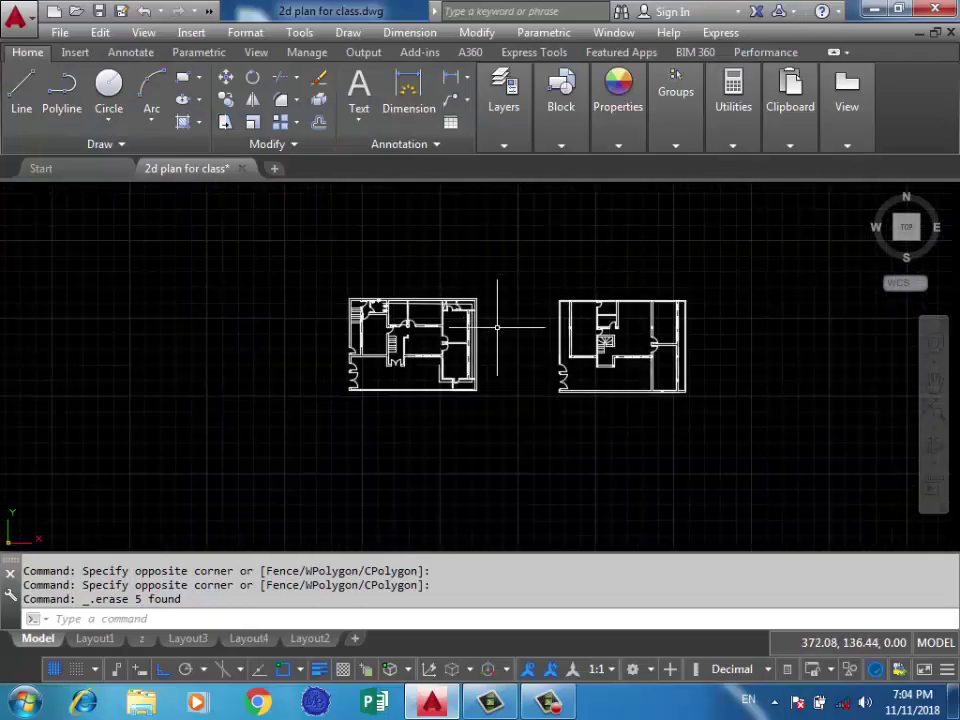
pyautogui.moveTo(509, 299); pyautogui.dragTo(465, 321, button='middle')
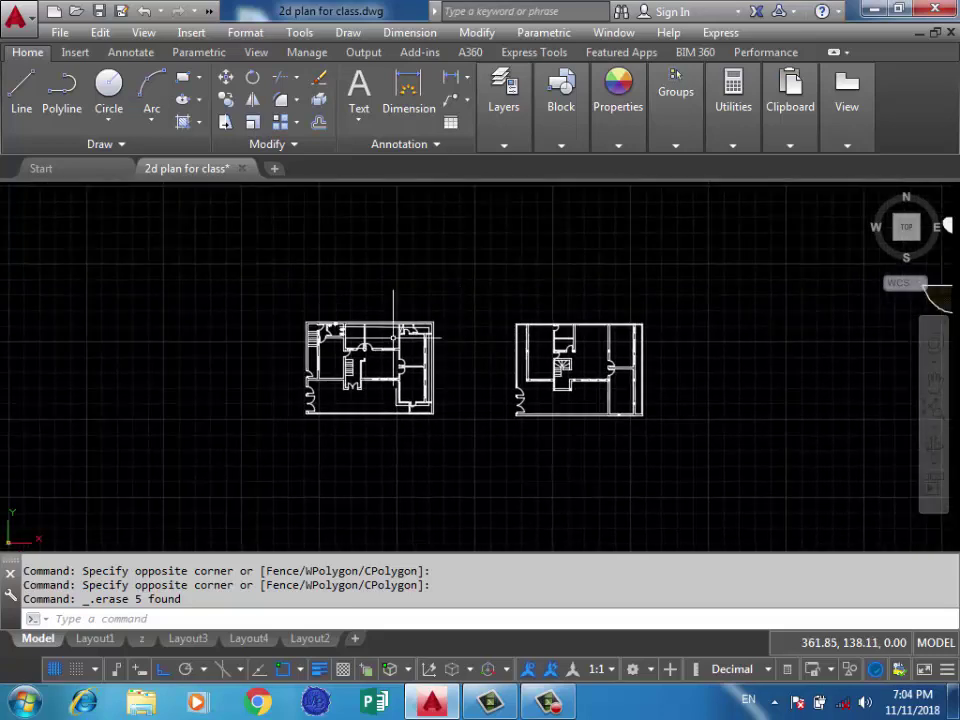
pyautogui.scroll(5, 343, 306)
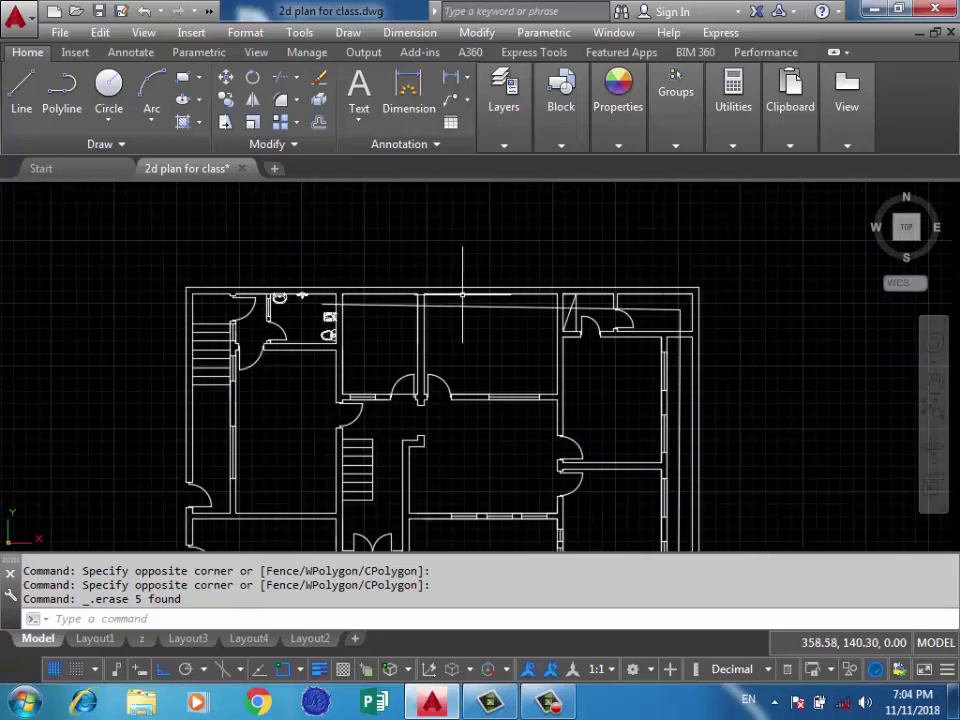
pyautogui.scroll(1, 543, 302)
pyautogui.click(514, 314)
pyautogui.click(470, 334)
pyautogui.press('Delete')
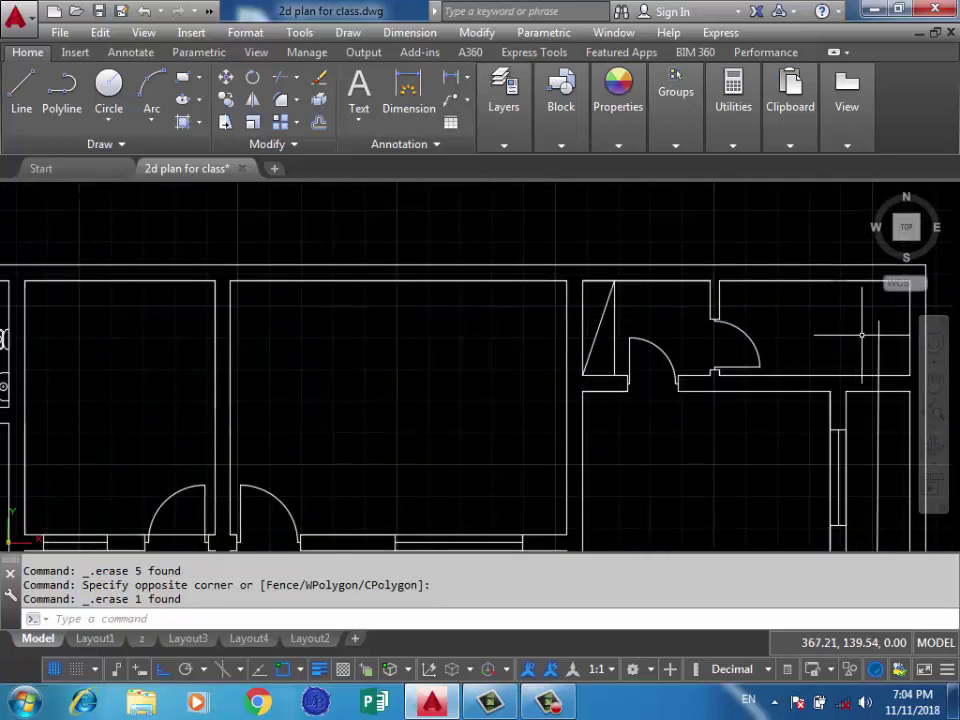
# Erase the stray vertical line crossing the floor plan.
pyautogui.click(881, 332)
pyautogui.click(872, 318)
pyautogui.press('Delete')
pyautogui.scroll(-4, 876, 321)
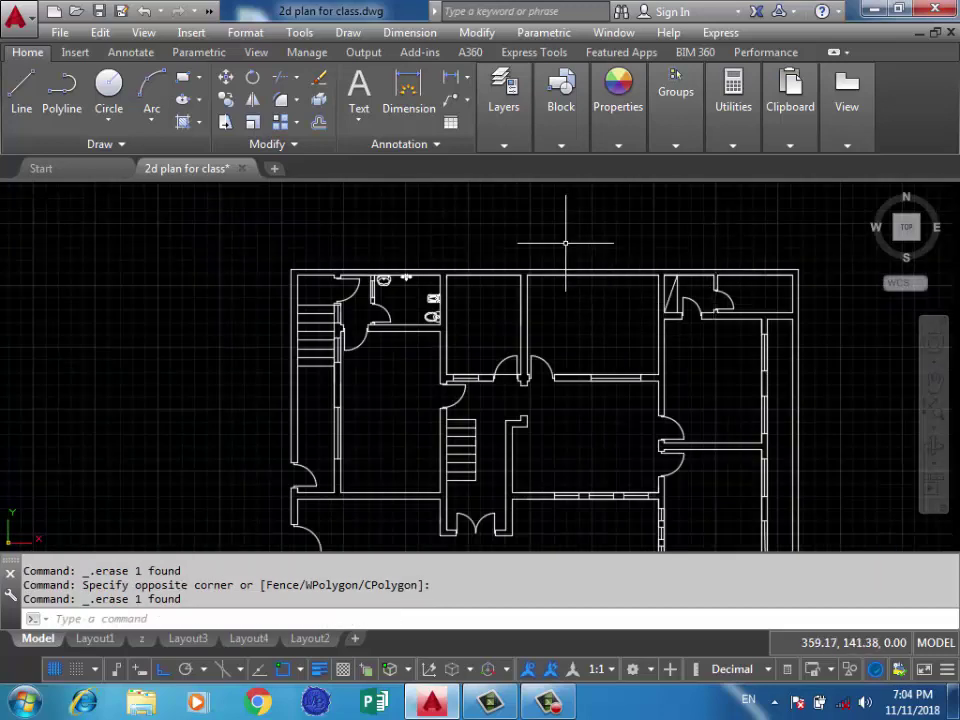
pyautogui.scroll(-2, 705, 230)
# Pan and zoom around the toilet, stair and bottom rooms to check the cleaned plan.
pyautogui.moveTo(549, 330); pyautogui.dragTo(489, 330, button='middle')
pyautogui.scroll(2, 405, 270)
pyautogui.scroll(4, 405, 270)
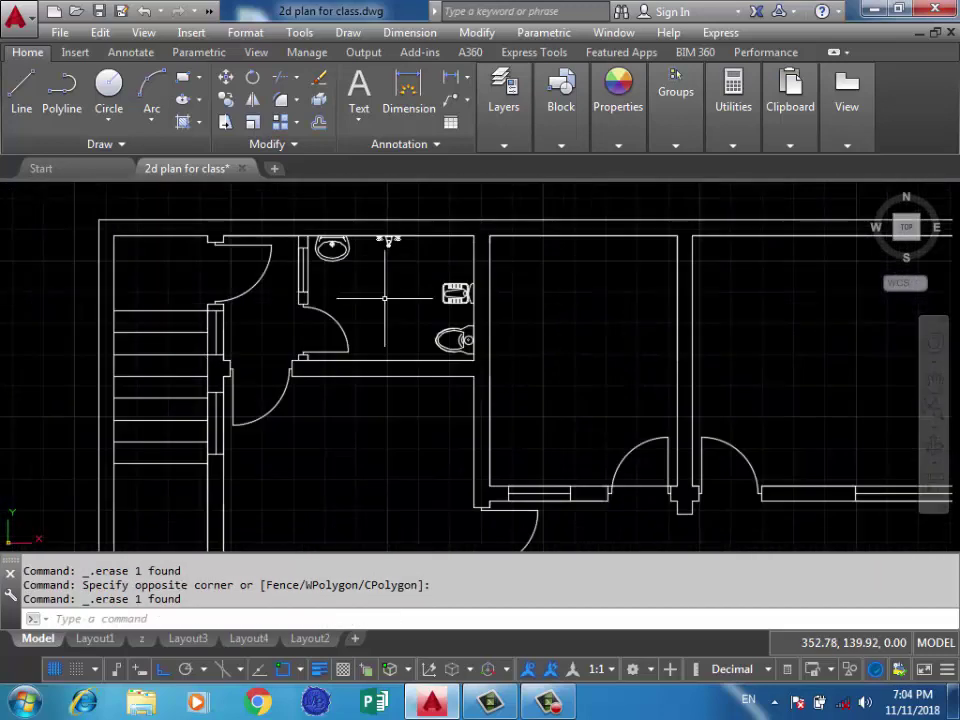
pyautogui.scroll(-3, 389, 240)
pyautogui.moveTo(520, 330)
pyautogui.mouseDown(button='middle')
pyautogui.moveTo(460, 262)
pyautogui.moveTo(468, 323)
pyautogui.mouseUp(button='middle')
pyautogui.scroll(-2, 441, 290)
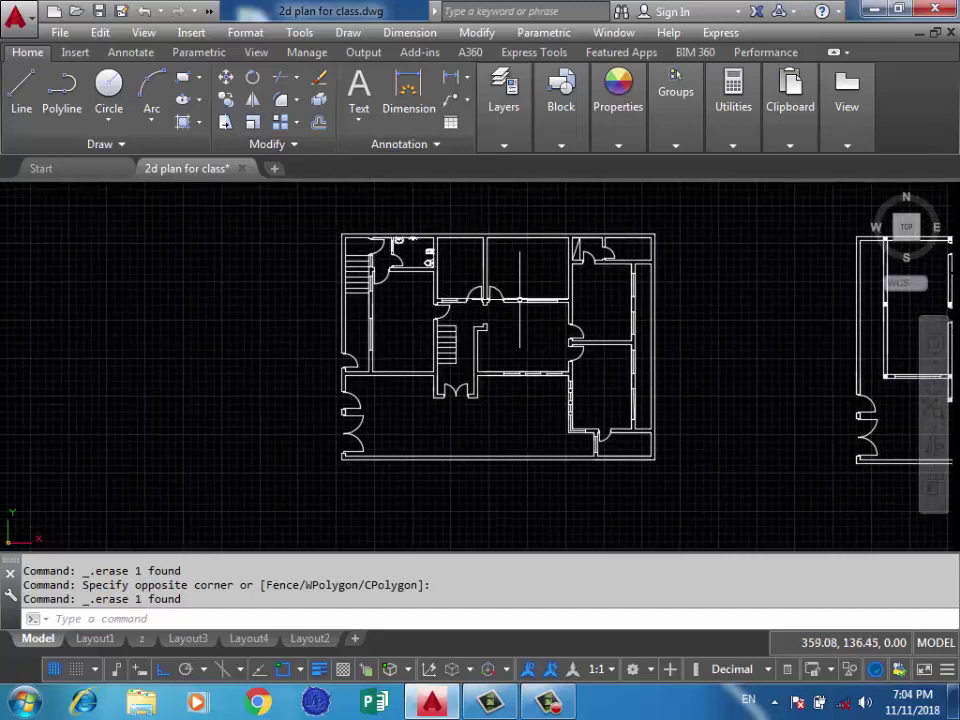
pyautogui.moveTo(519, 300); pyautogui.dragTo(473, 304, button='middle')
pyautogui.scroll(2, 352, 283)
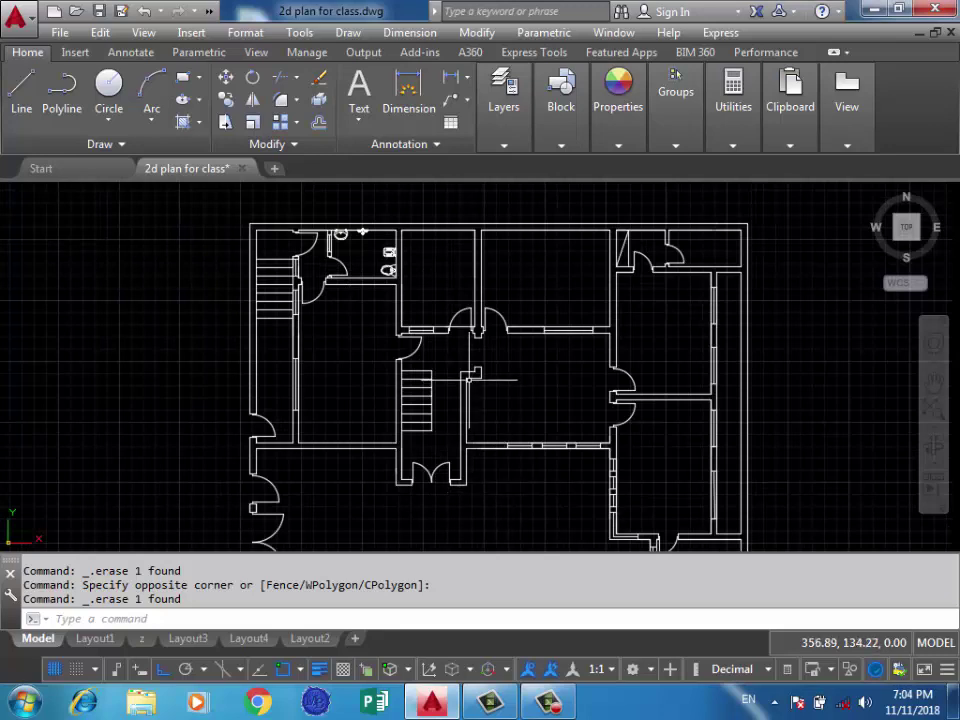
pyautogui.scroll(-2, 470, 386)
pyautogui.scroll(1, 505, 402)
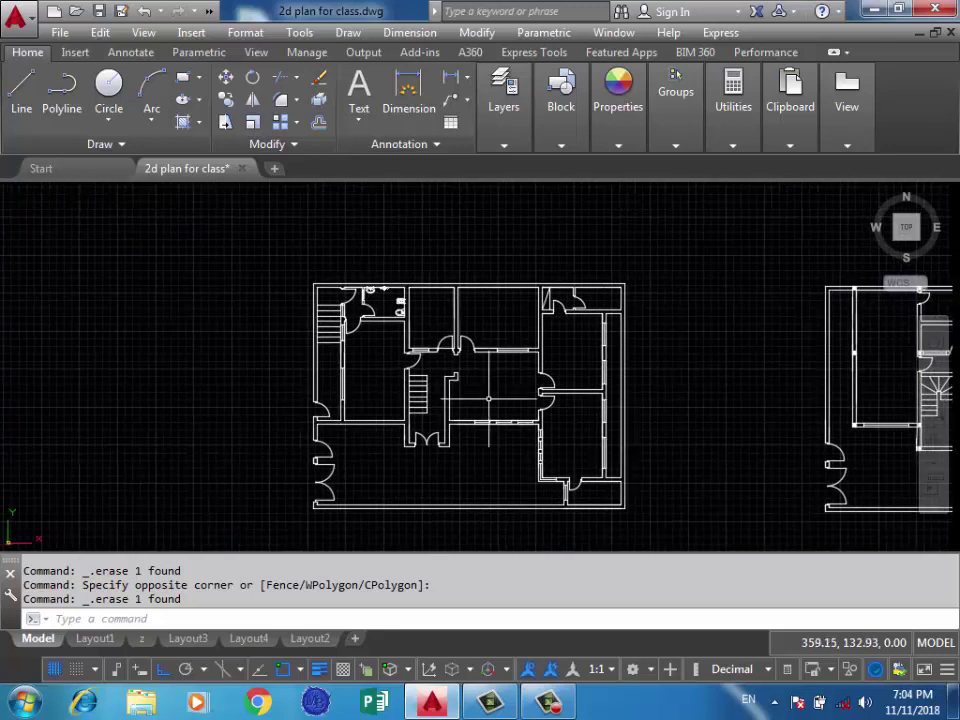
pyautogui.scroll(3, 621, 300)
pyautogui.scroll(-1, 614, 296)
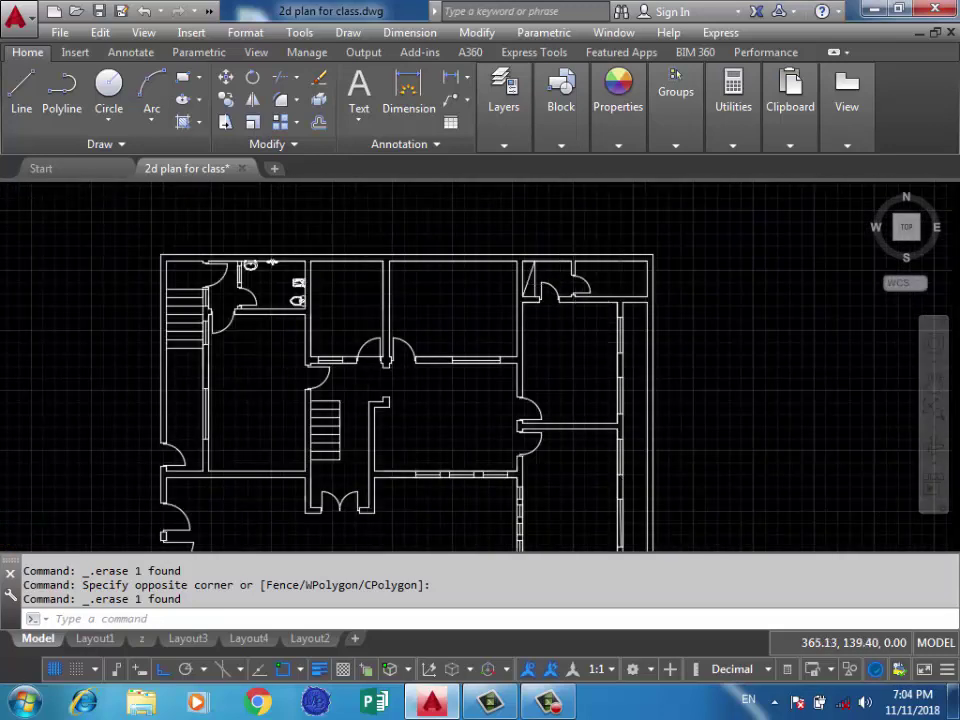
pyautogui.scroll(-2, 578, 296)
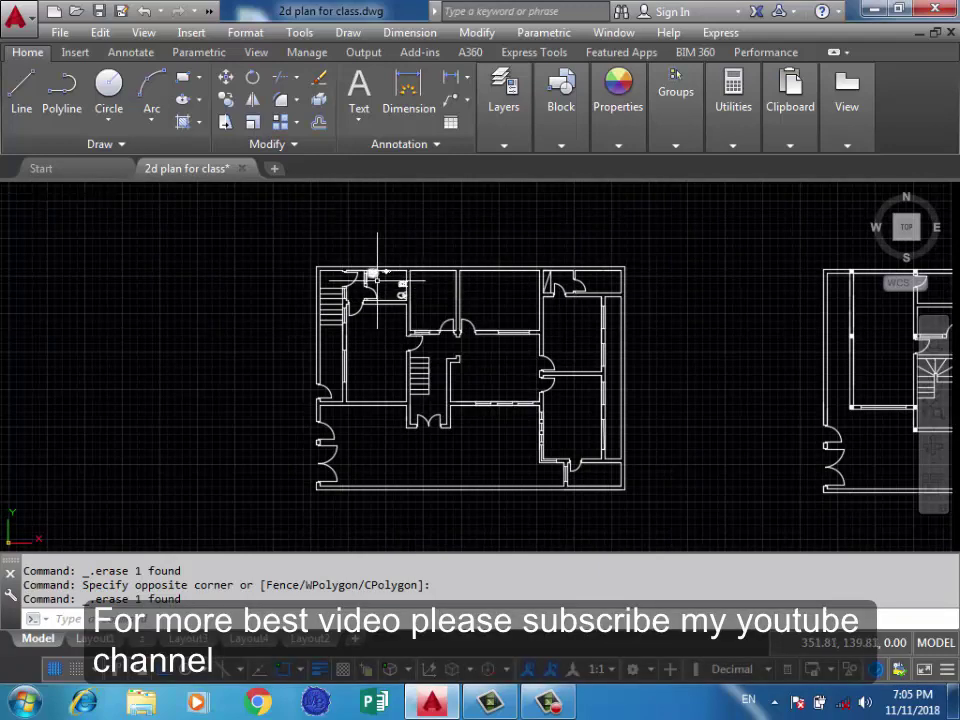
pyautogui.scroll(2, 377, 275)
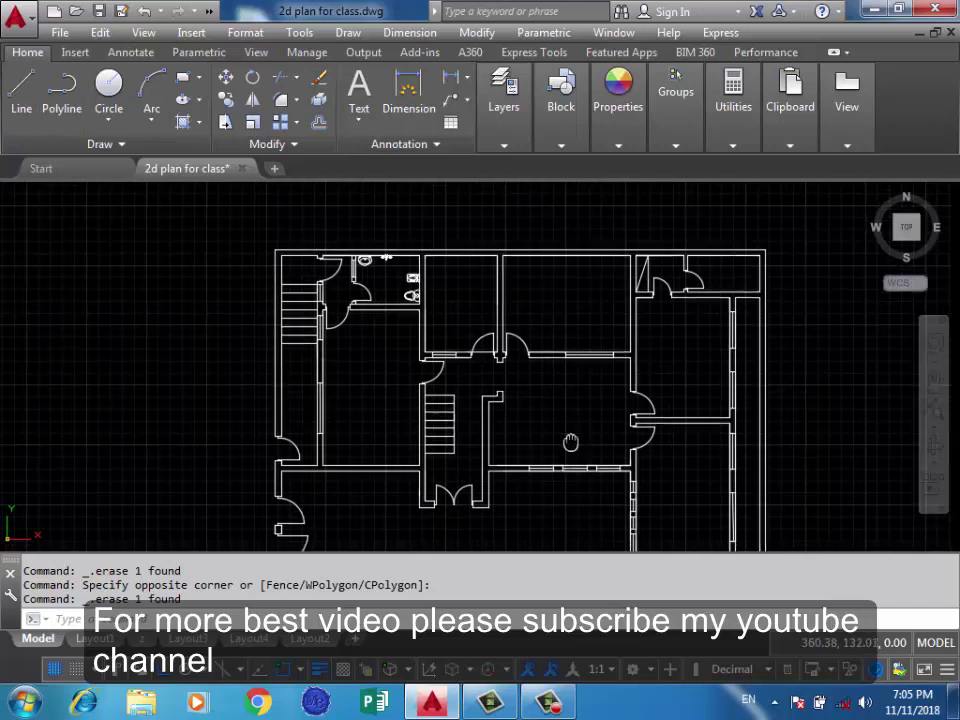
pyautogui.moveTo(570, 443); pyautogui.dragTo(547, 340, button='middle')
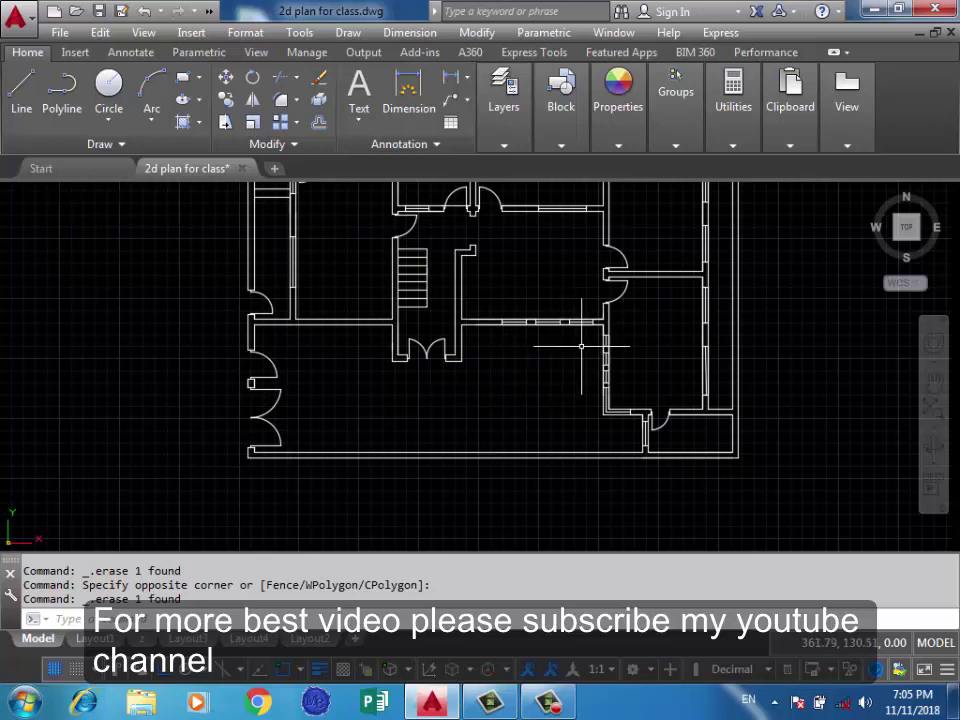
pyautogui.moveTo(514, 343); pyautogui.dragTo(522, 443, button='middle')
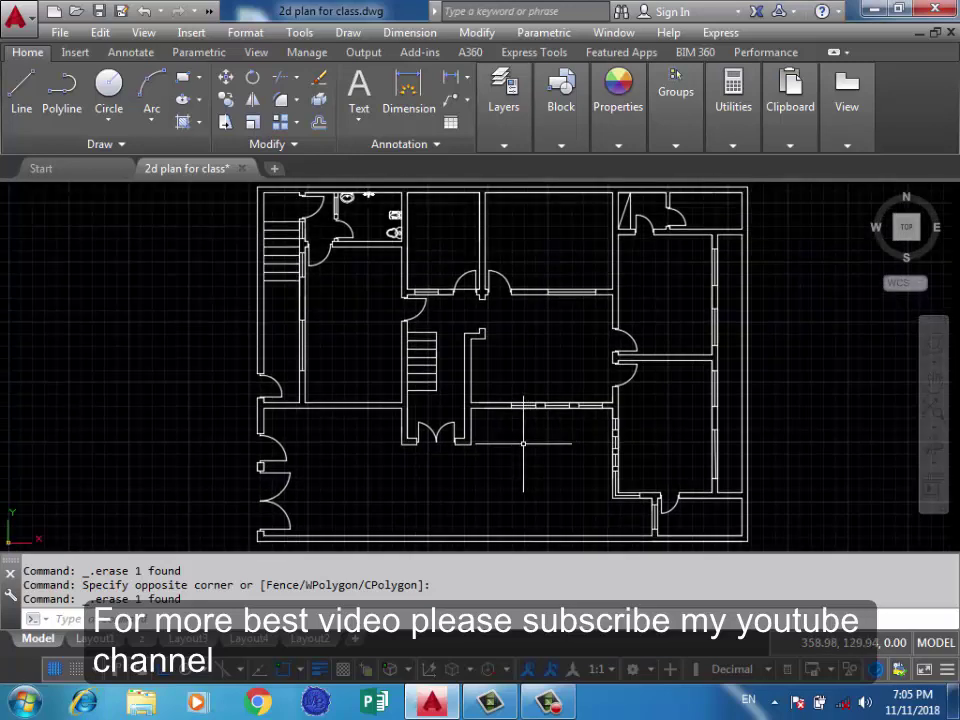
pyautogui.moveTo(580, 366)
pyautogui.mouseDown(button='middle')
pyautogui.moveTo(536, 372)
pyautogui.moveTo(599, 364)
pyautogui.mouseUp(button='middle')
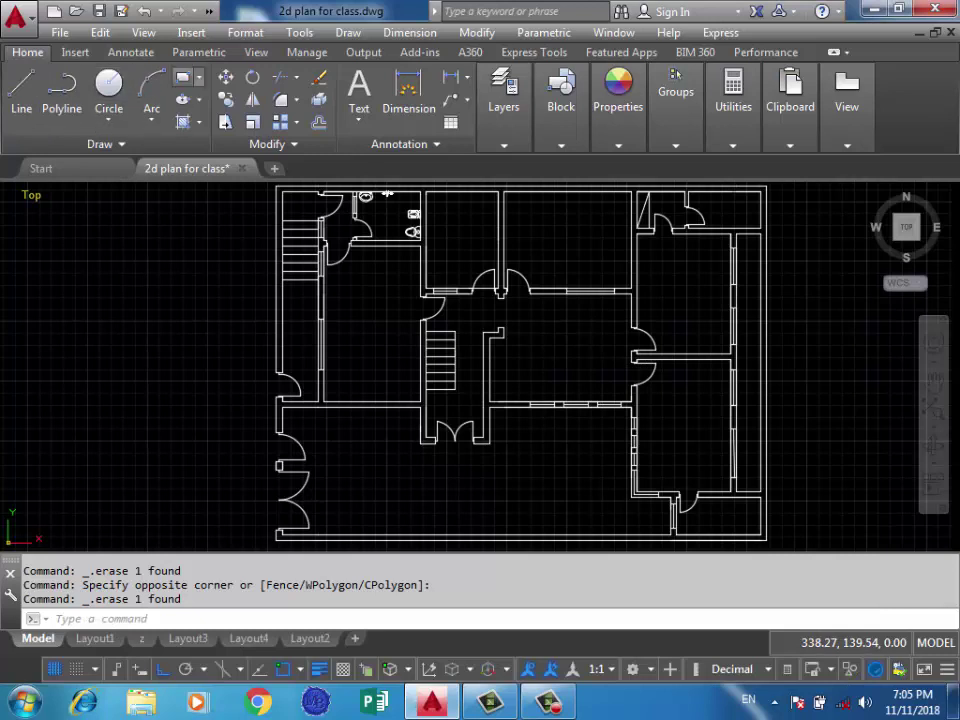
# Draw a rectangle from just below the windows into the lower-middle room.
pyautogui.click(21, 85)
pyautogui.click(183, 77)
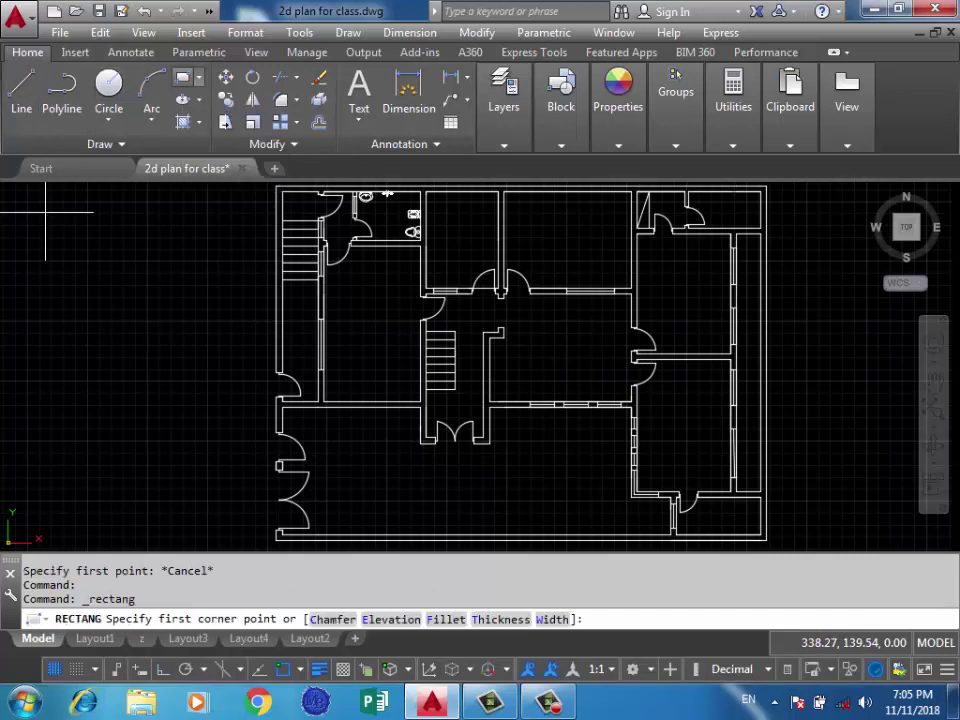
pyautogui.scroll(4, 573, 494)
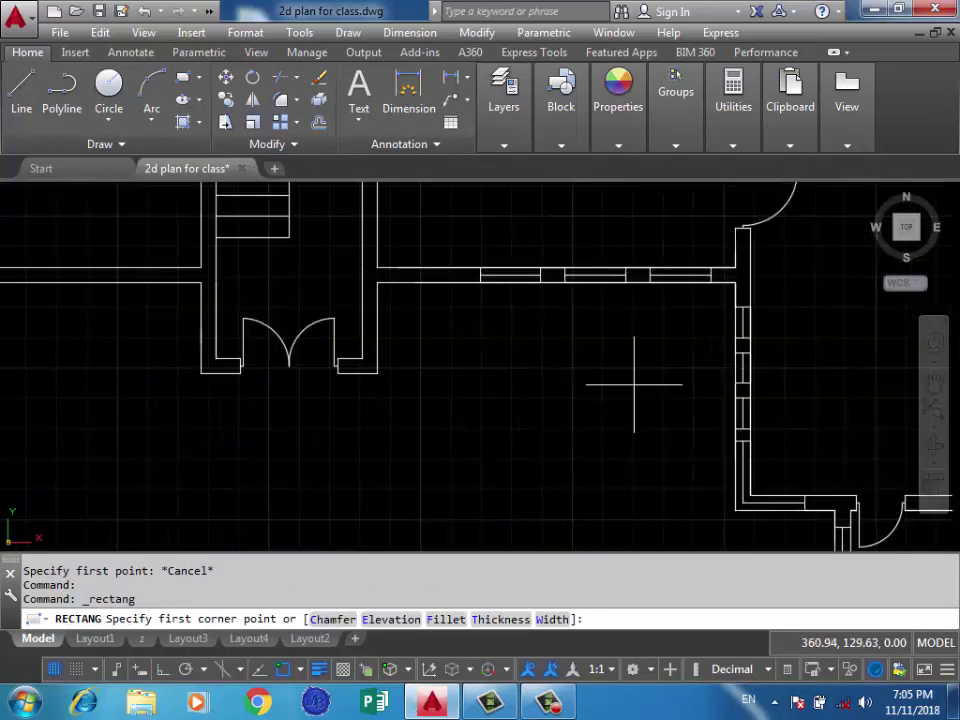
pyautogui.click(711, 308)
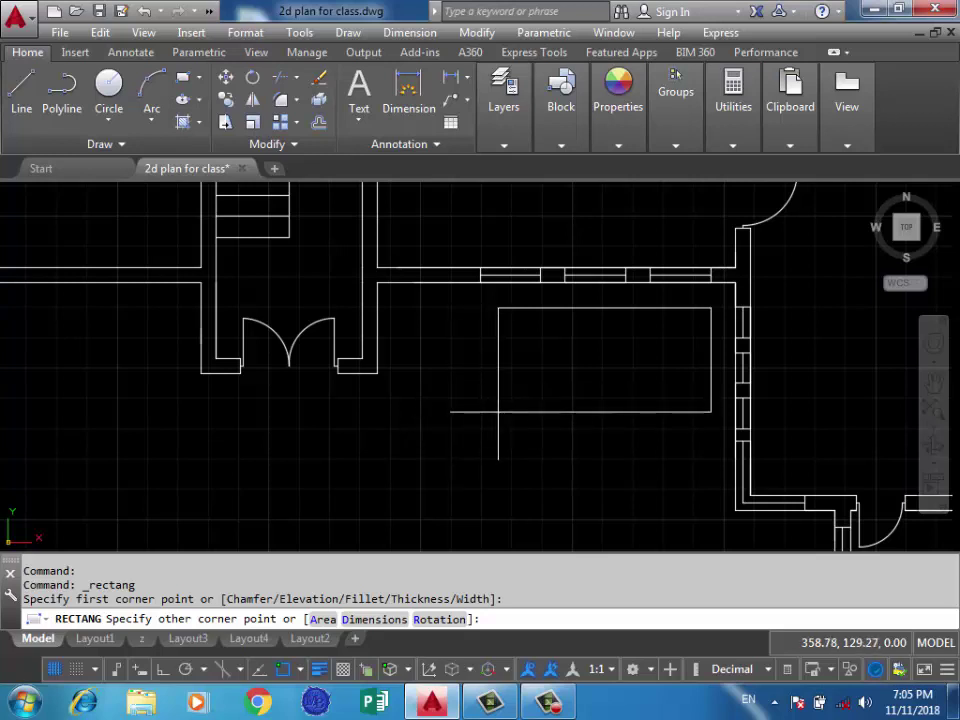
pyautogui.click(499, 407)
pyautogui.scroll(2, 646, 375)
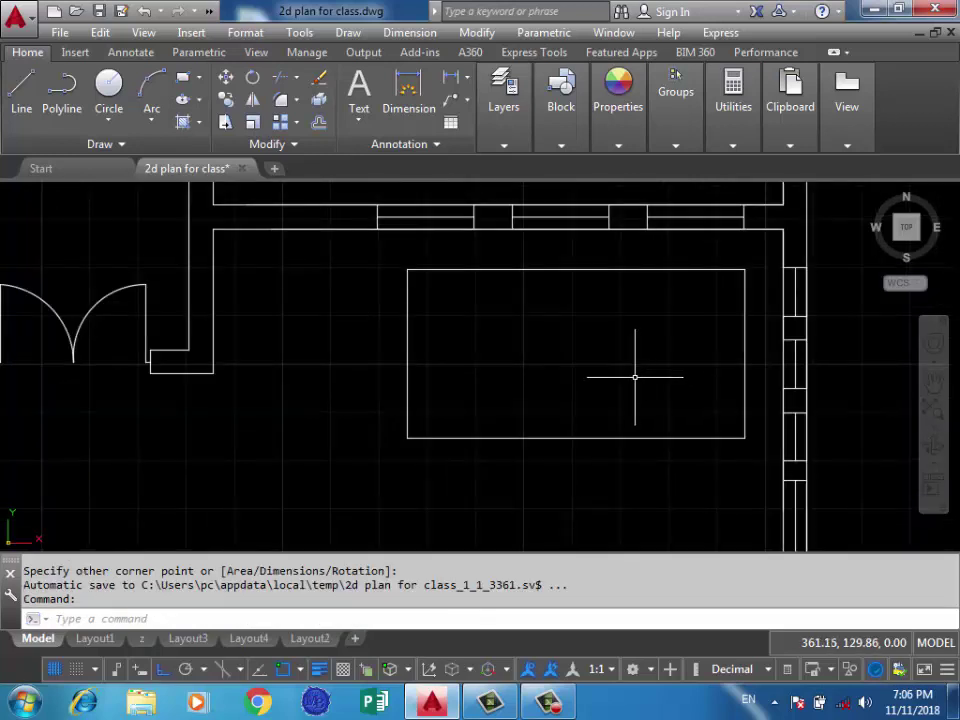
pyautogui.write('o')
pyautogui.press('Return')
pyautogui.write('0.15')
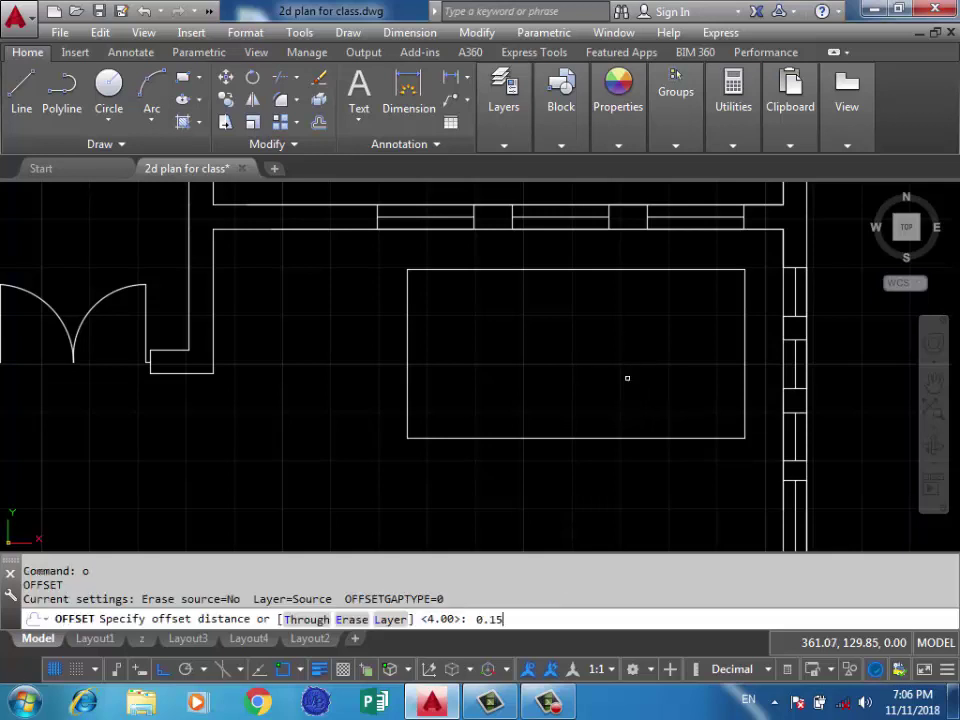
pyautogui.press('Return')
pyautogui.click(627, 437)
pyautogui.click(620, 370)
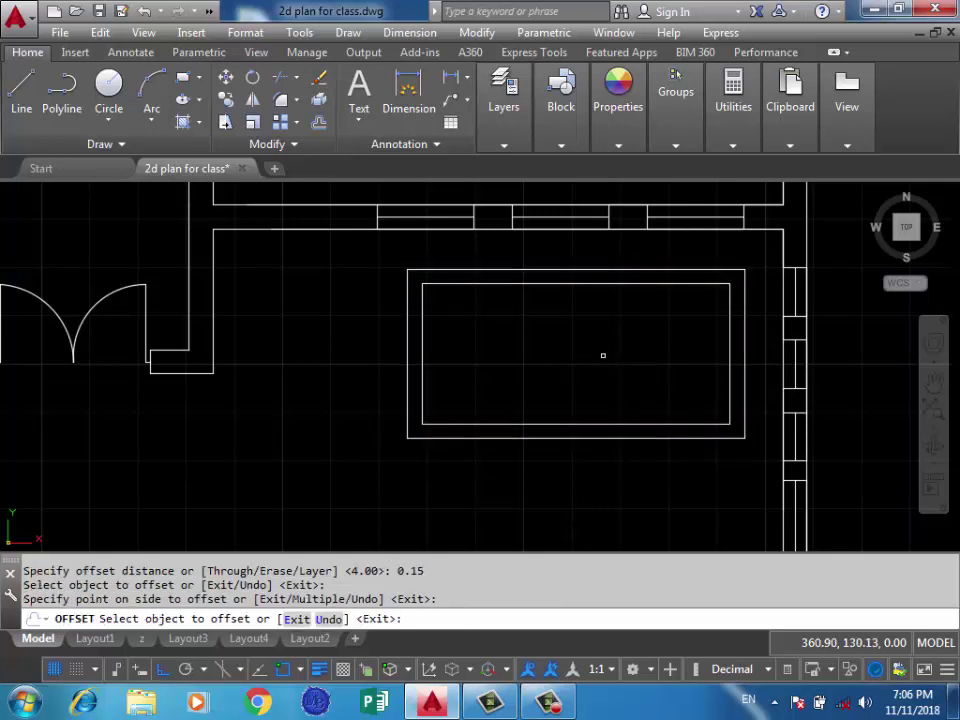
pyautogui.press('Return')
pyautogui.moveTo(575, 355); pyautogui.dragTo(521, 393, button='middle')
pyautogui.write('l')
pyautogui.press('Return')
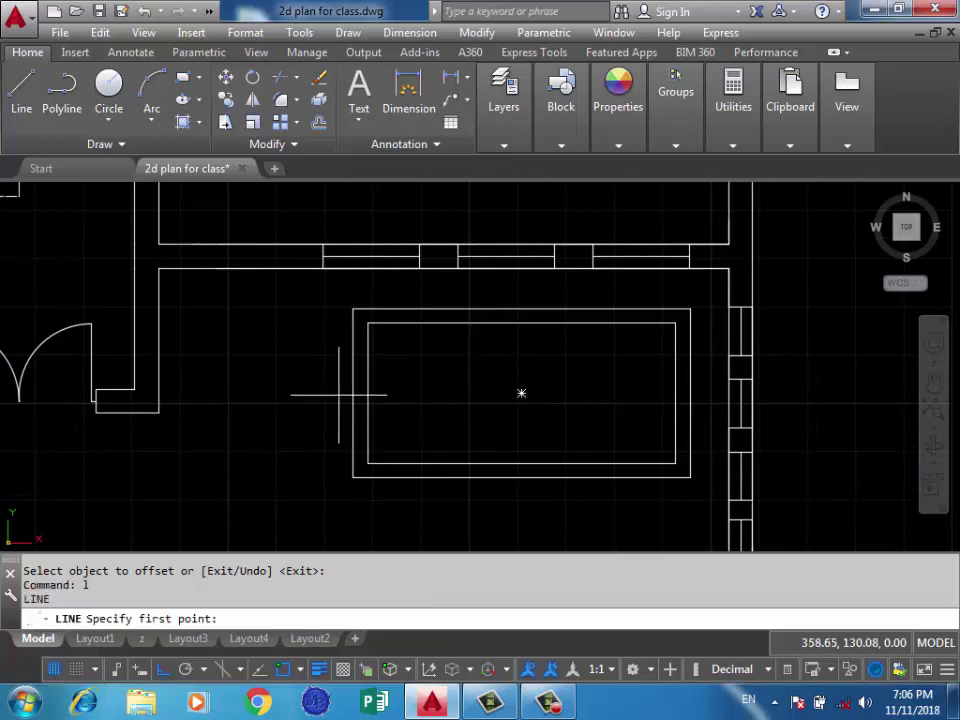
pyautogui.press('Escape')
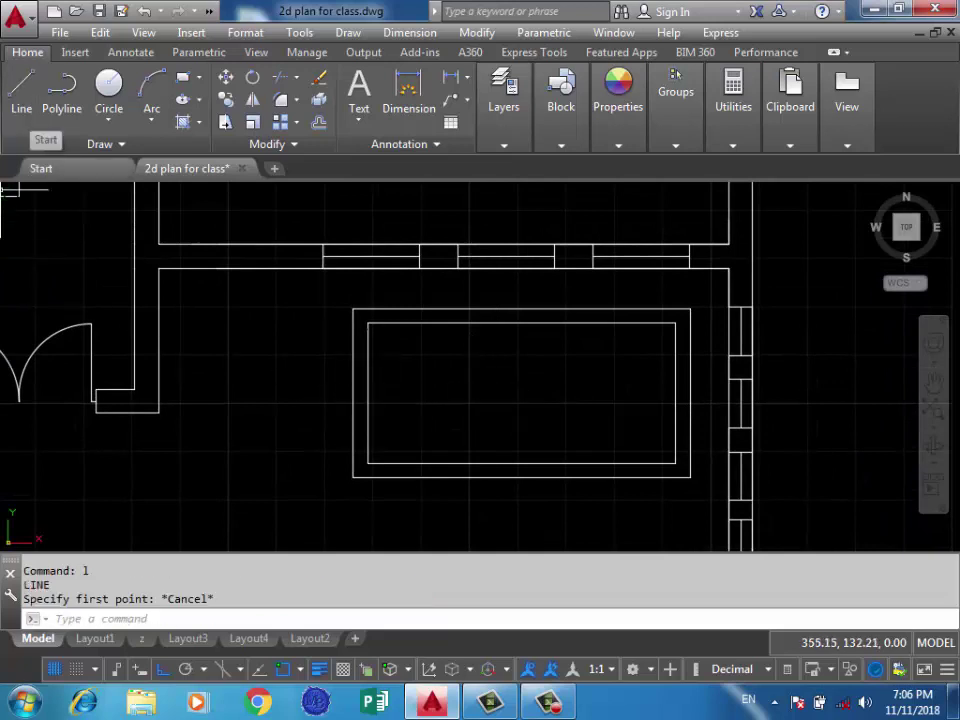
pyautogui.moveTo(436, 354); pyautogui.dragTo(388, 347, button='middle')
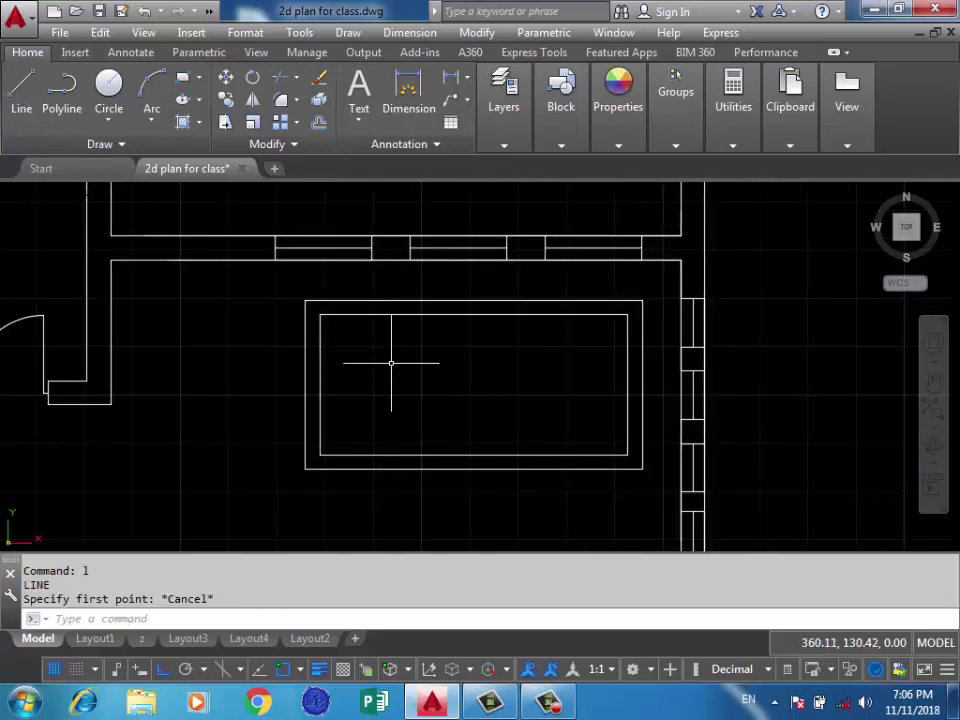
pyautogui.scroll(3, 310, 330)
pyautogui.scroll(-1, 295, 330)
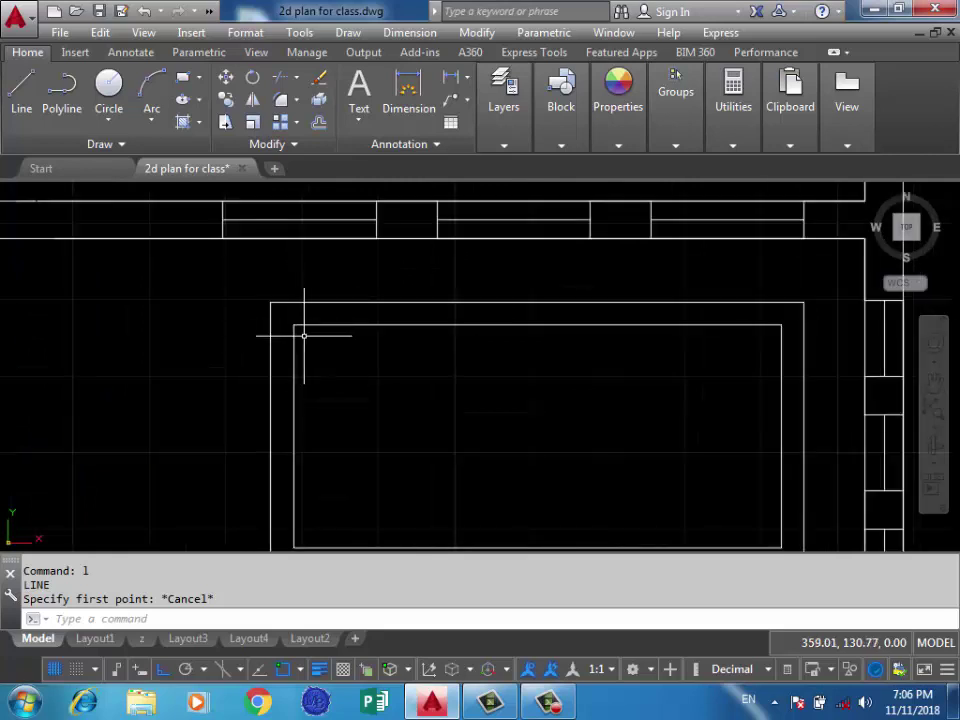
pyautogui.click(626, 360)
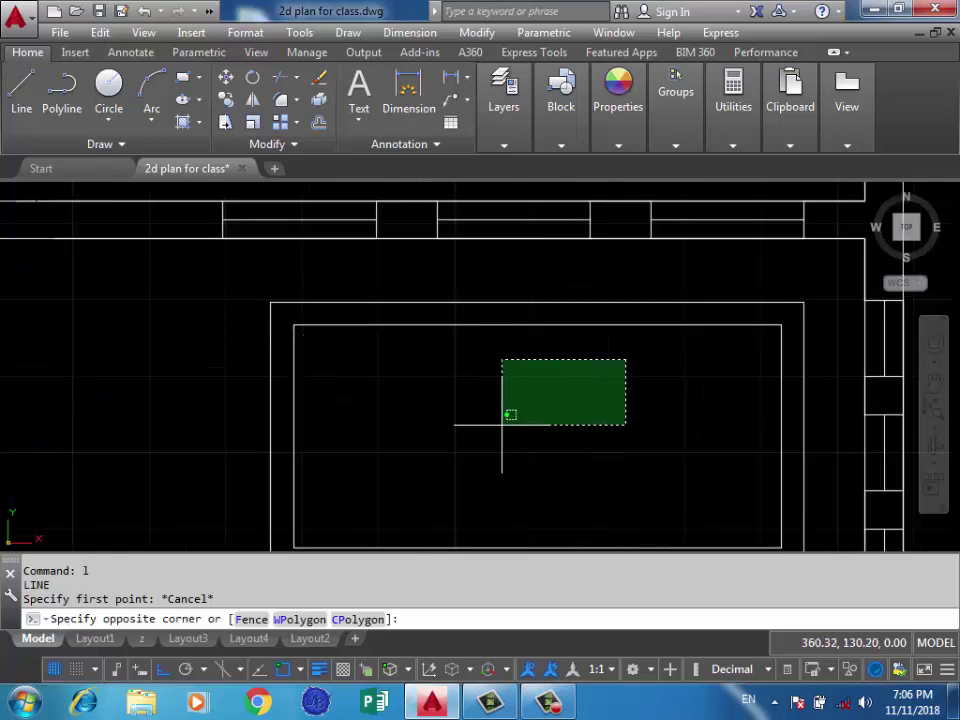
pyautogui.moveTo(506, 413)
pyautogui.mouseDown(button='middle')
pyautogui.moveTo(482, 365)
pyautogui.moveTo(454, 339)
pyautogui.mouseUp(button='middle')
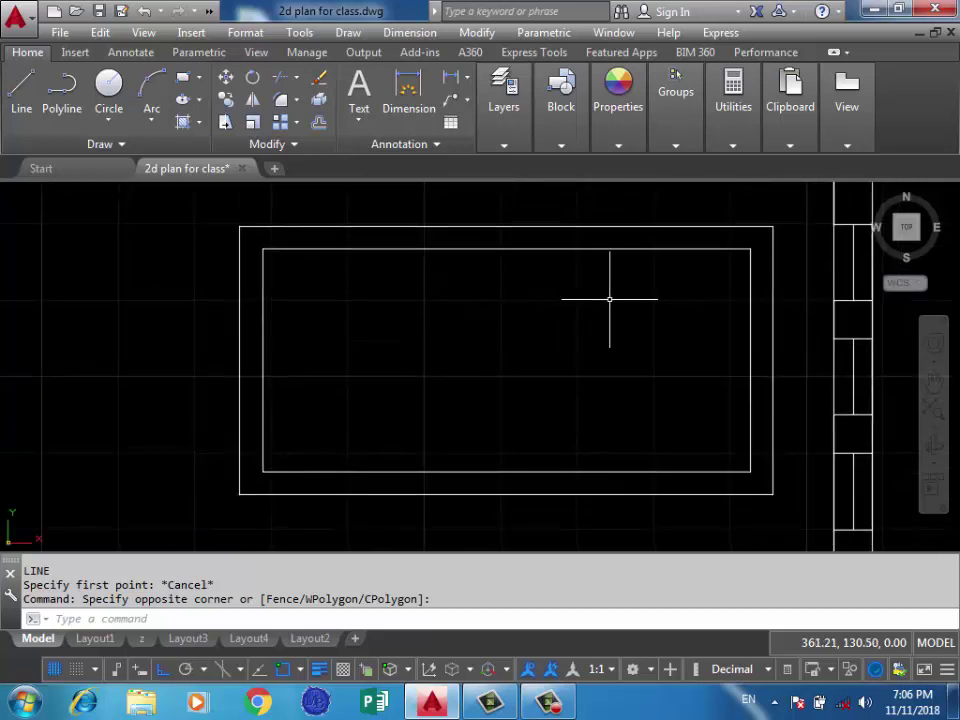
pyautogui.moveTo(607, 296); pyautogui.dragTo(573, 308, button='middle')
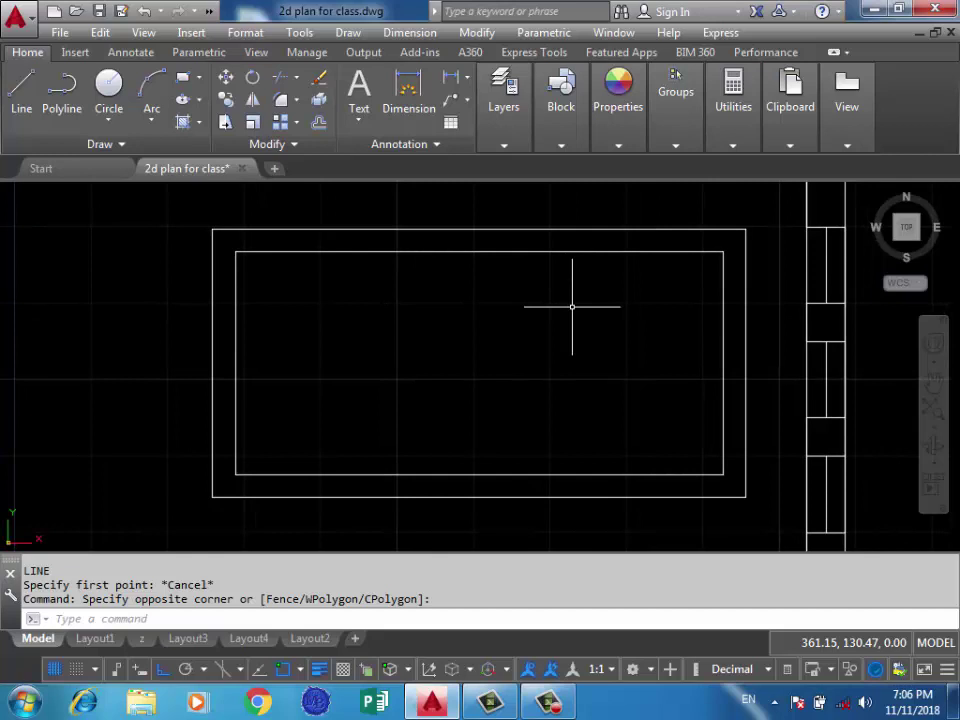
pyautogui.moveTo(543, 312)
pyautogui.mouseDown(button='middle')
pyautogui.moveTo(593, 302)
pyautogui.moveTo(668, 310)
pyautogui.moveTo(619, 302)
pyautogui.moveTo(679, 311)
pyautogui.moveTo(683, 321)
pyautogui.moveTo(630, 297)
pyautogui.moveTo(572, 294)
pyautogui.moveTo(523, 318)
pyautogui.mouseUp(button='middle')
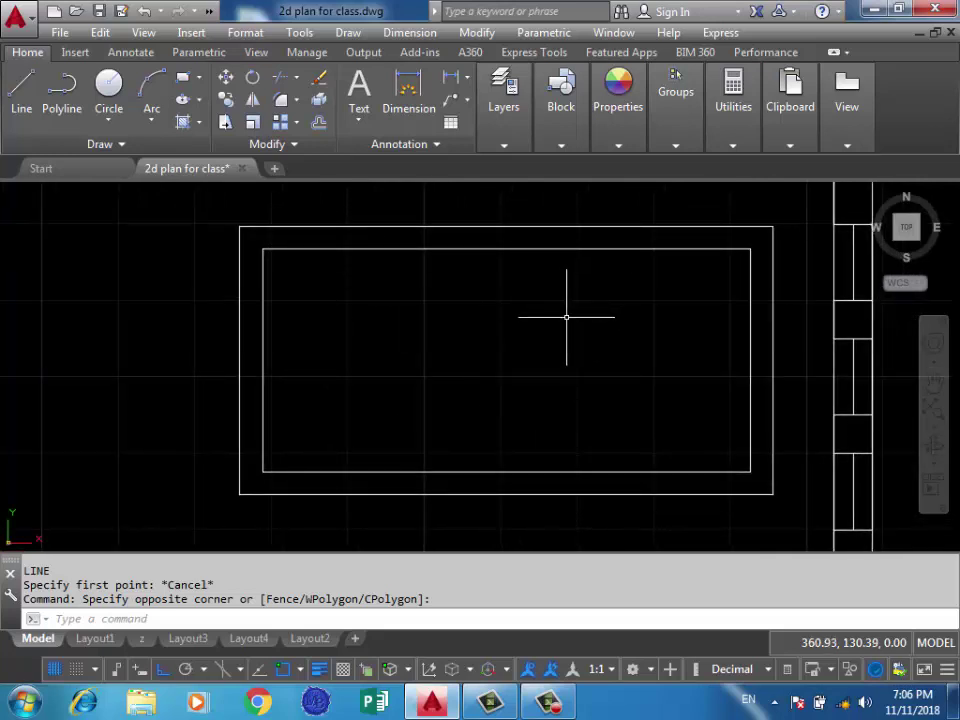
pyautogui.moveTo(544, 366); pyautogui.dragTo(564, 358, button='middle')
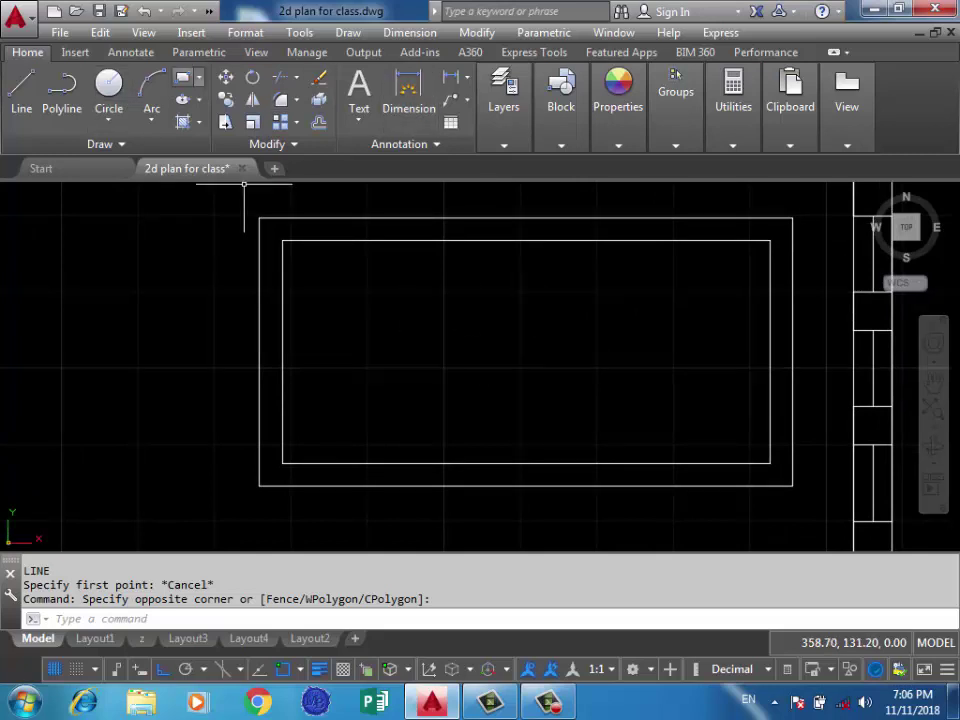
pyautogui.moveTo(488, 301); pyautogui.dragTo(480, 303, button='middle')
pyautogui.click(550, 283)
pyautogui.click(381, 358)
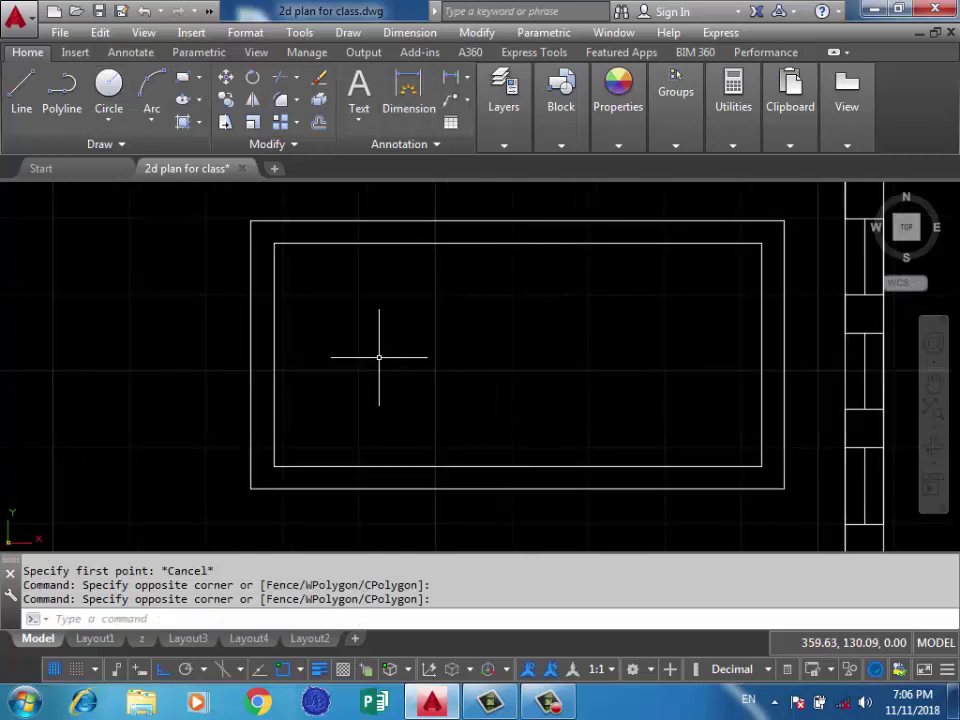
pyautogui.moveTo(381, 352); pyautogui.dragTo(452, 352, button='middle')
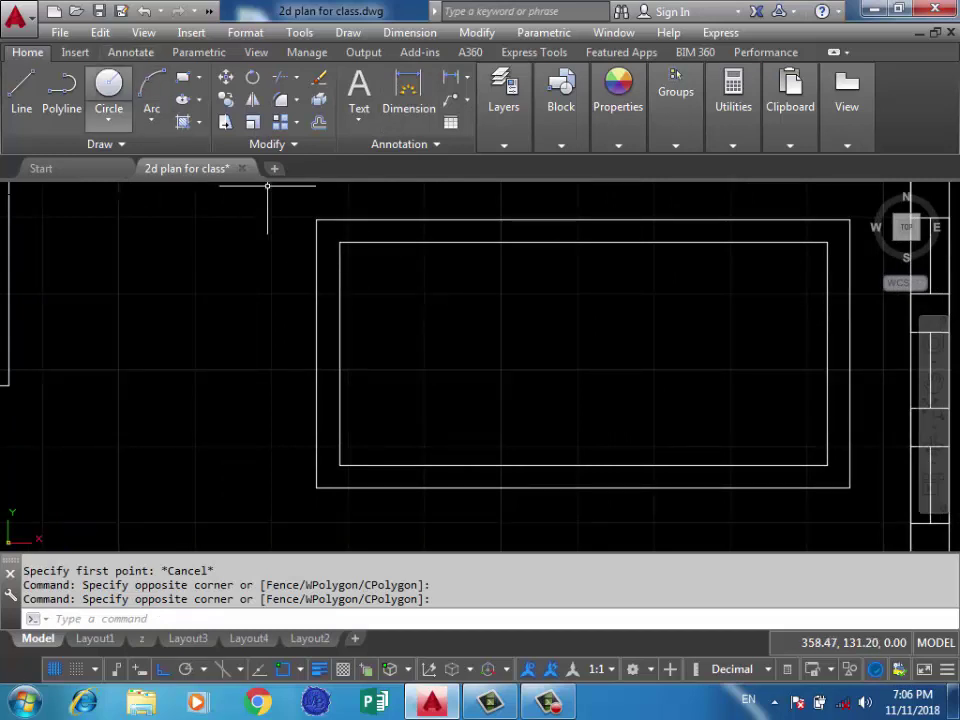
# Draw a small rectangle in the inner upper-left corner of the double-outlined rectangle.
pyautogui.click(183, 77)
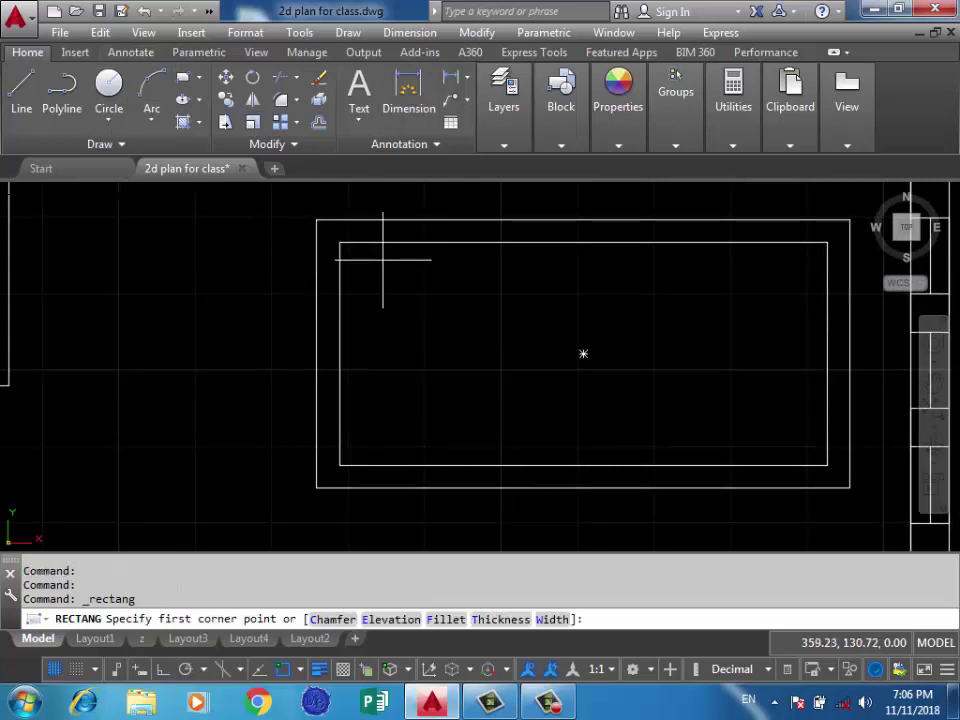
pyautogui.scroll(2, 405, 253)
pyautogui.click(394, 253)
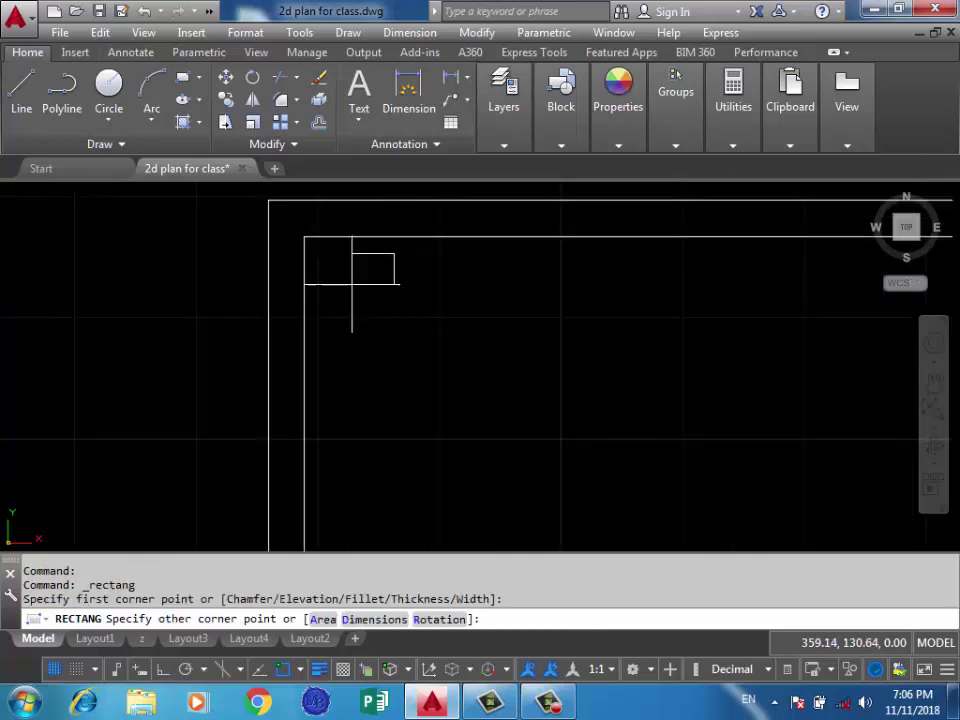
pyautogui.click(320, 298)
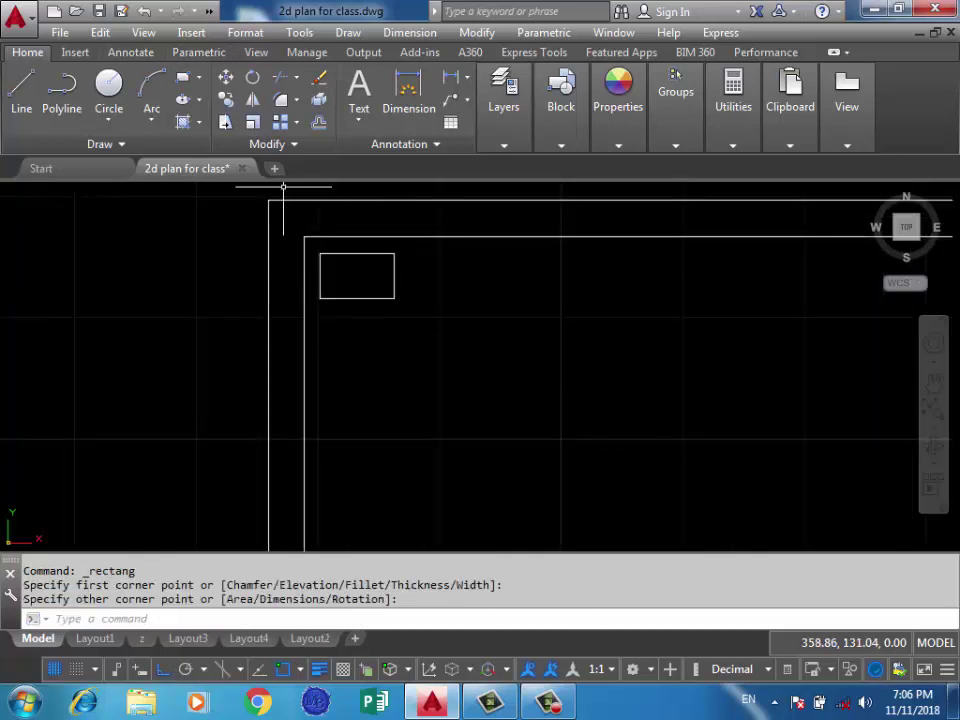
# Place a tiny circle inside the small rectangle, then zoom out to the whole building.
pyautogui.click(108, 90)
pyautogui.scroll(3, 380, 260)
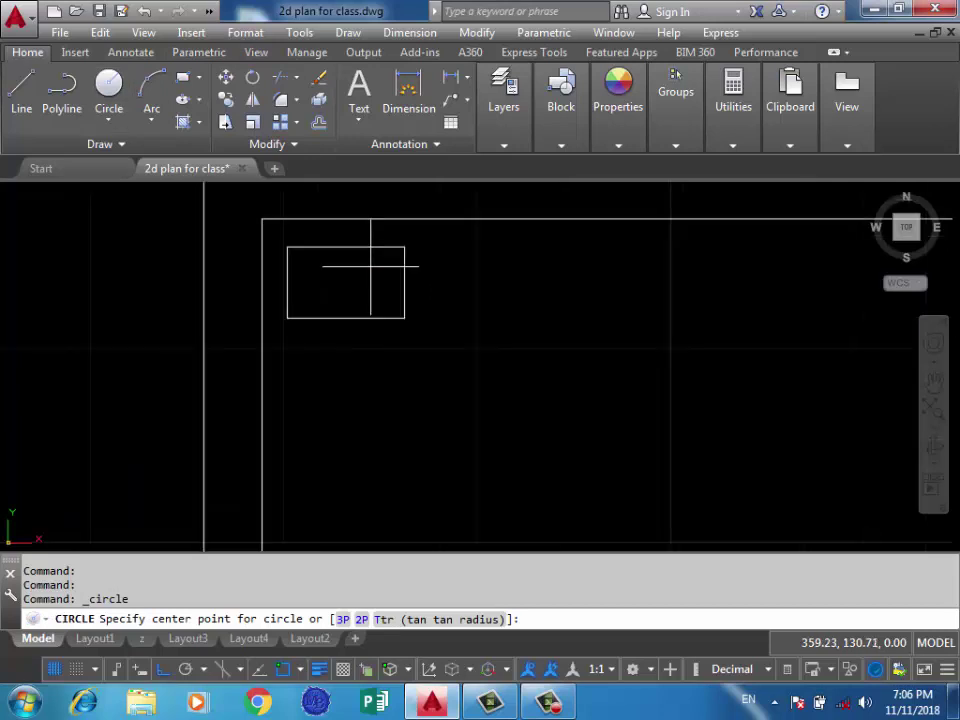
pyautogui.scroll(3, 376, 266)
pyautogui.click(420, 305)
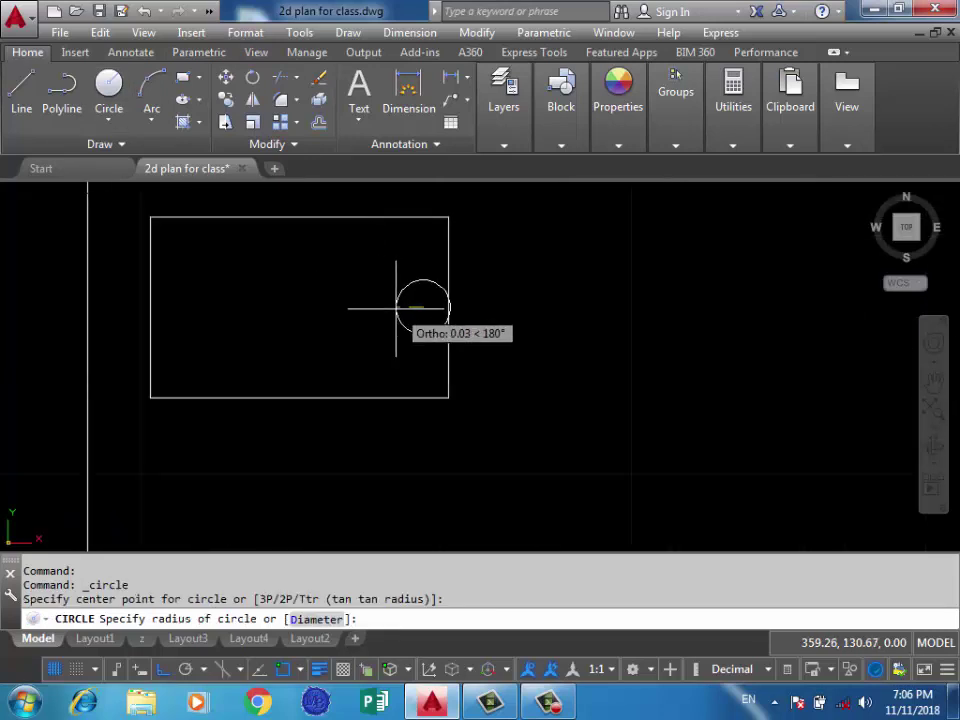
pyautogui.click(400, 305)
pyautogui.scroll(-3, 257, 293)
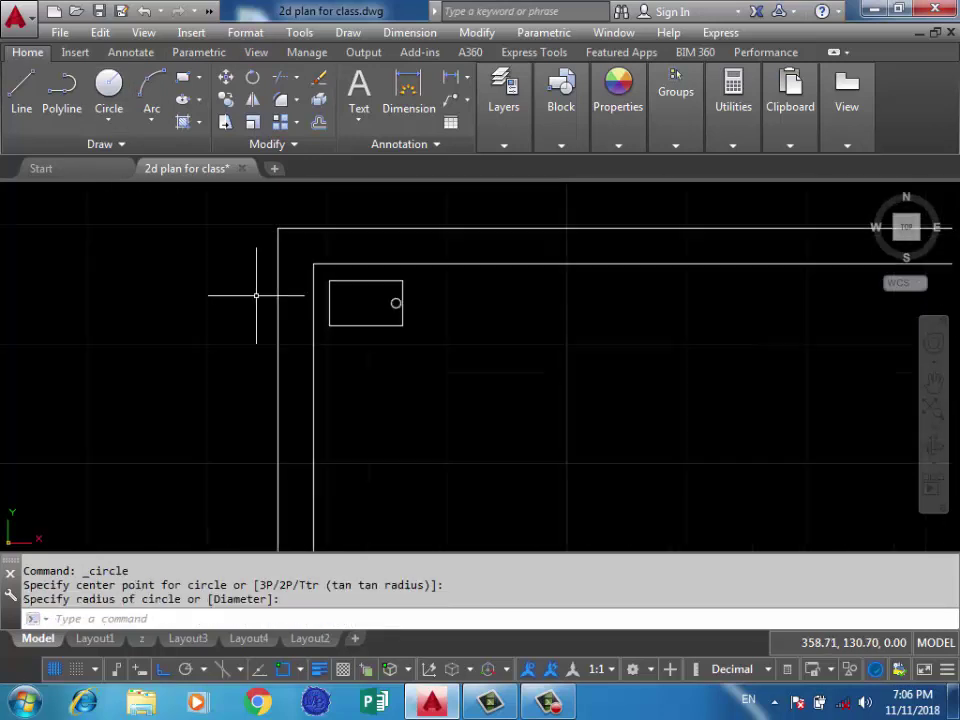
pyautogui.scroll(-3, 370, 291)
pyautogui.moveTo(370, 291); pyautogui.dragTo(497, 343, button='middle')
pyautogui.scroll(-1, 497, 343)
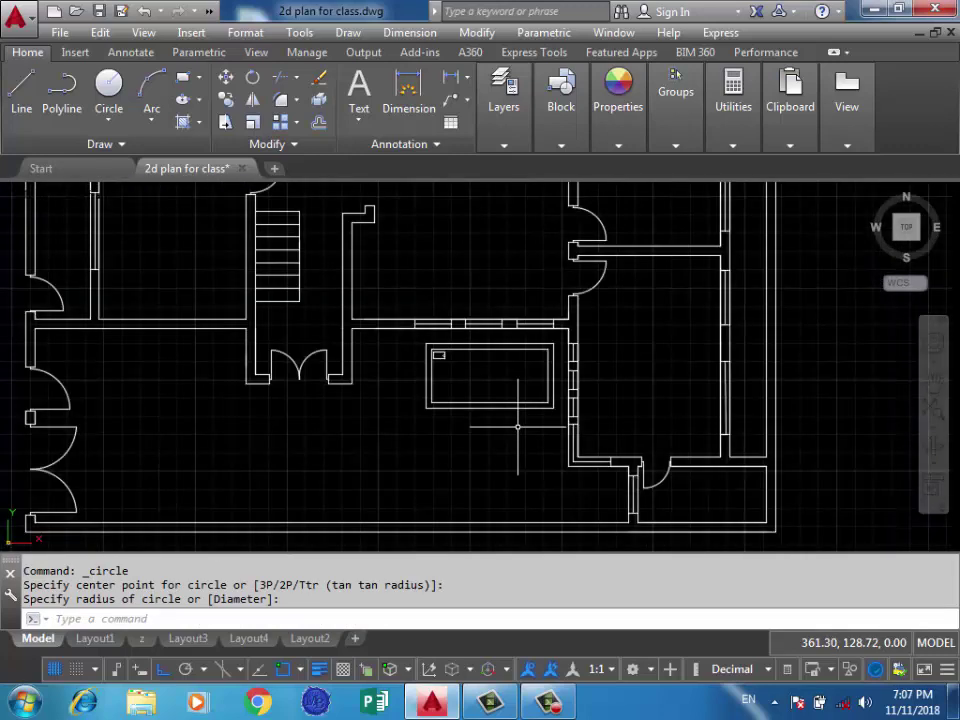
pyautogui.moveTo(478, 411); pyautogui.dragTo(511, 428, button='middle')
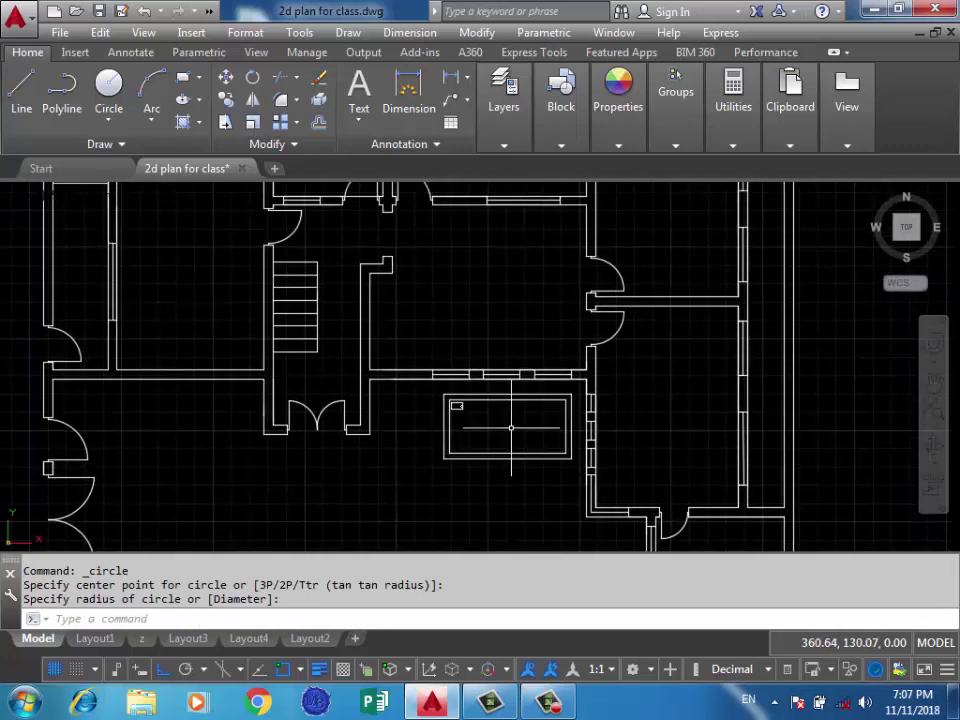
pyautogui.scroll(-2, 440, 395)
pyautogui.scroll(-2, 480, 410)
pyautogui.moveTo(269, 286); pyautogui.dragTo(291, 294, button='middle')
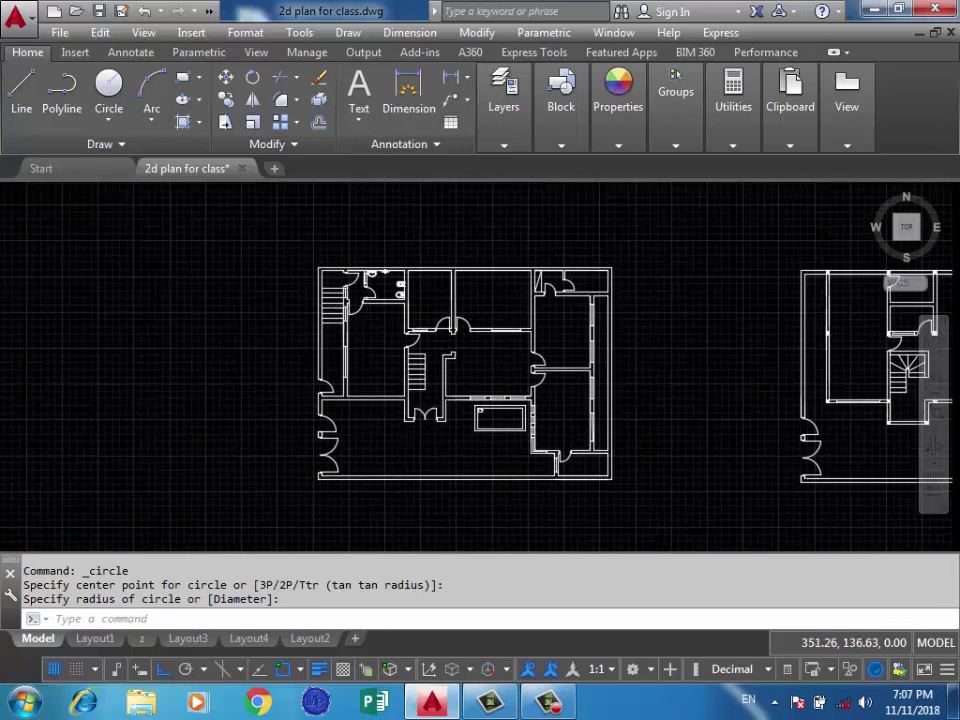
pyautogui.scroll(4, 368, 322)
pyautogui.scroll(-2, 370, 326)
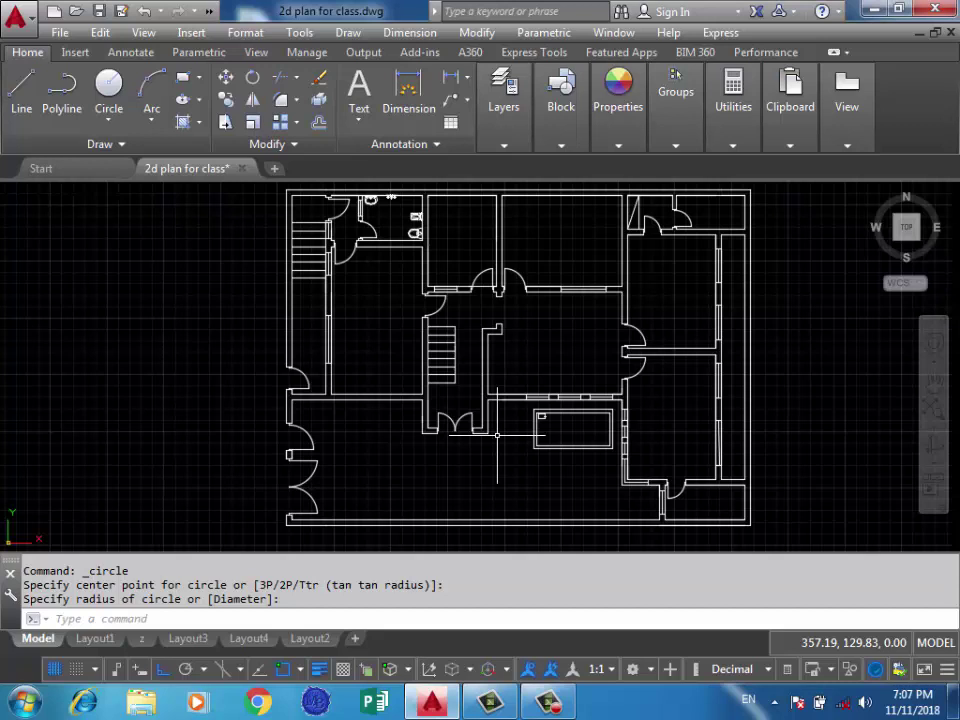
pyautogui.scroll(2, 485, 437)
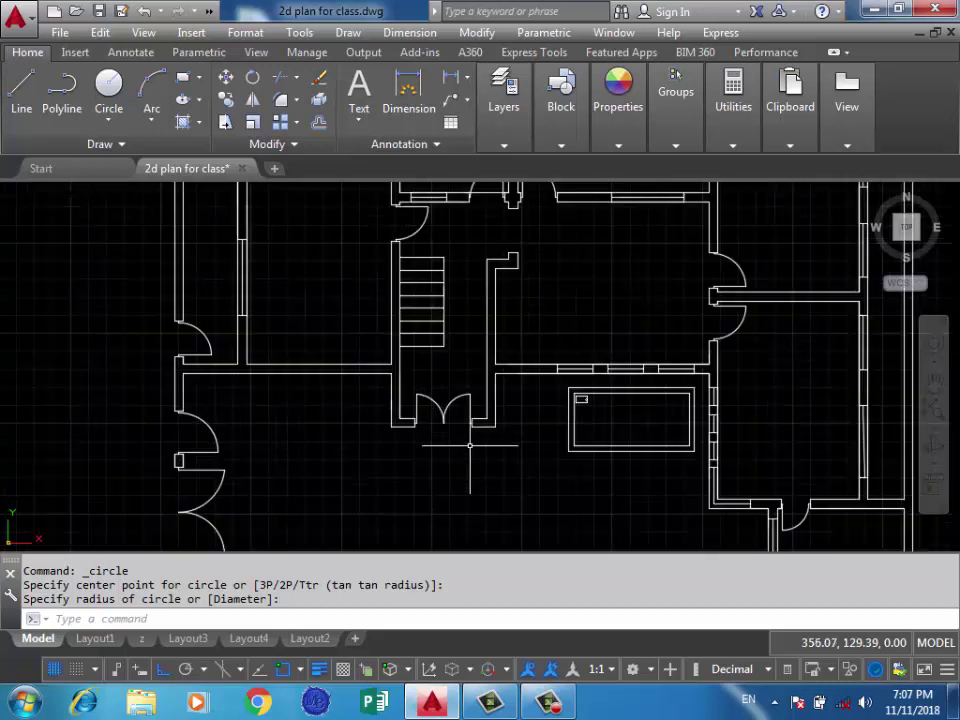
pyautogui.scroll(-1, 440, 390)
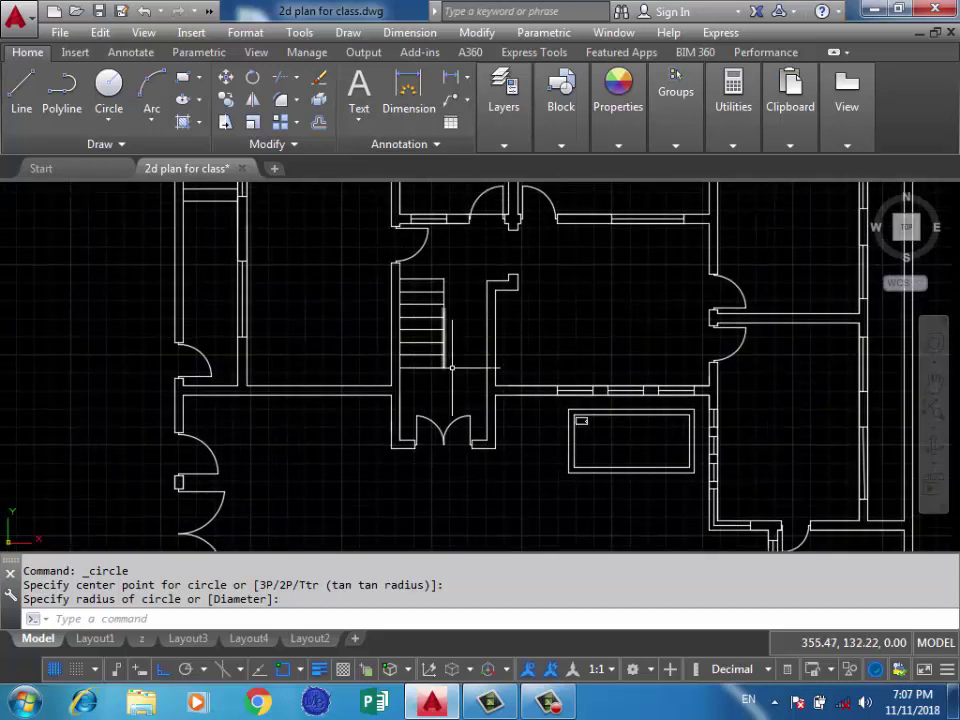
pyautogui.scroll(-1, 447, 362)
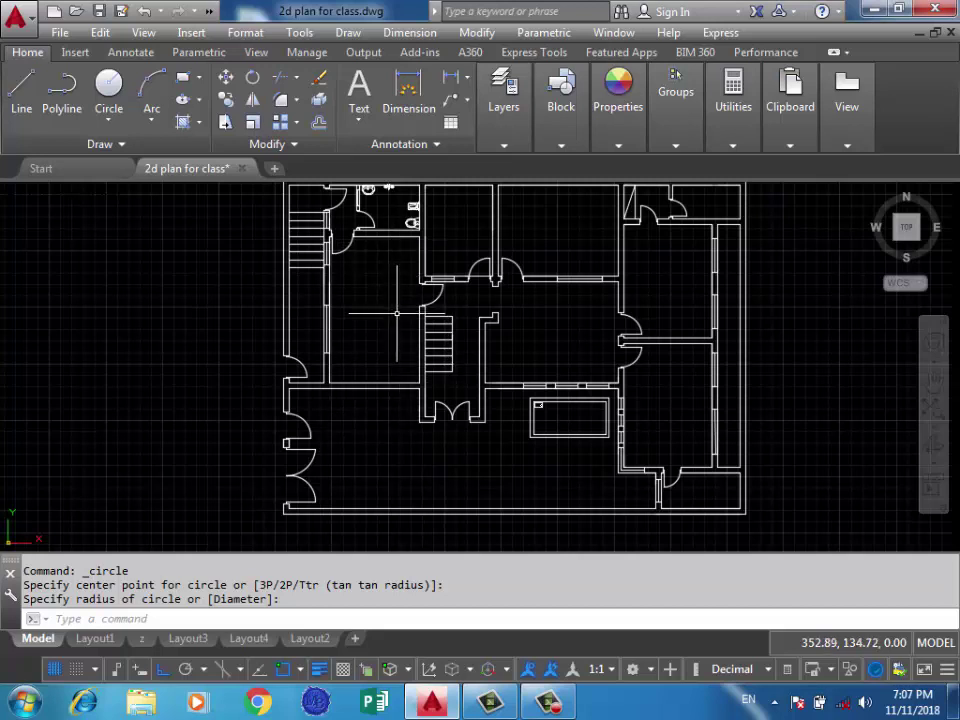
pyautogui.moveTo(296, 226); pyautogui.dragTo(251, 253, button='middle')
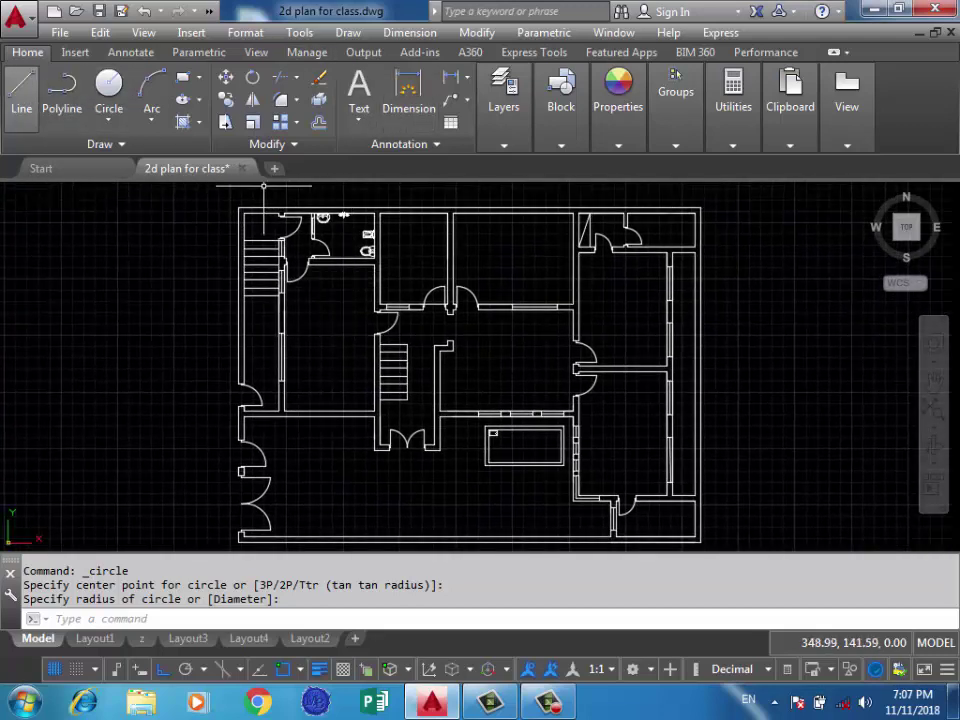
# Begin a polyline with its start point at the top wall of the top-right room.
pyautogui.click(61, 90)
pyautogui.scroll(2, 332, 305)
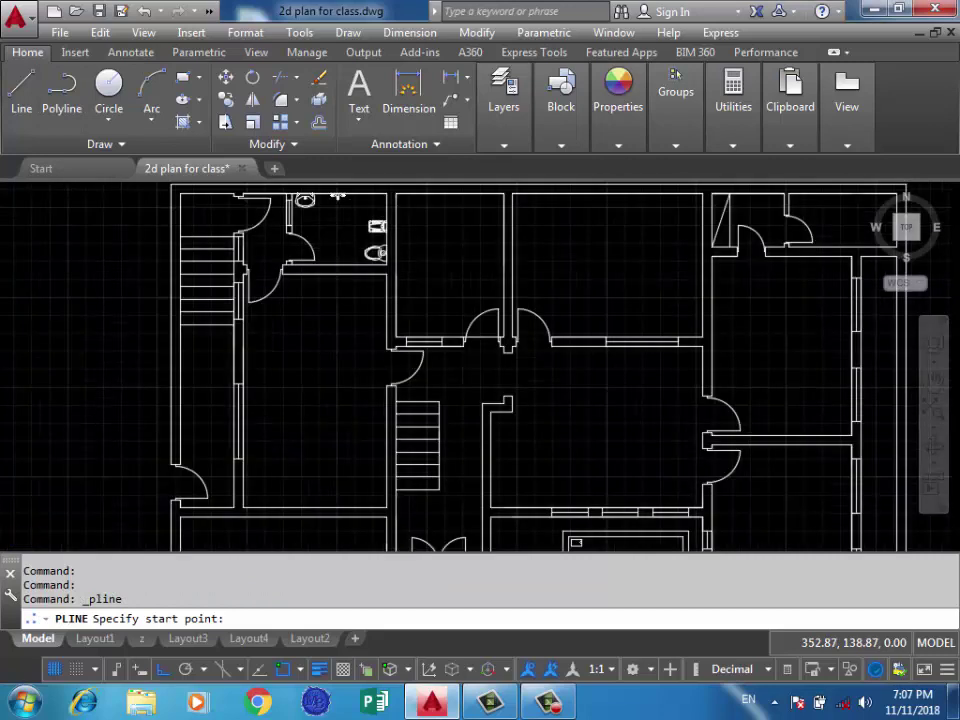
pyautogui.scroll(2, 330, 298)
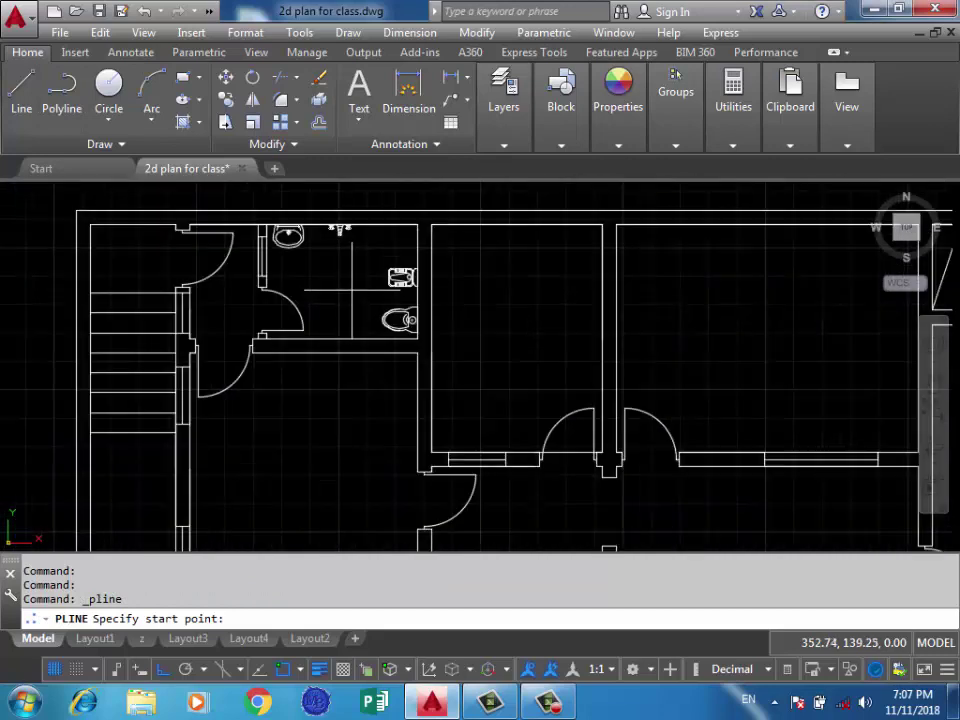
pyautogui.scroll(3, 305, 222)
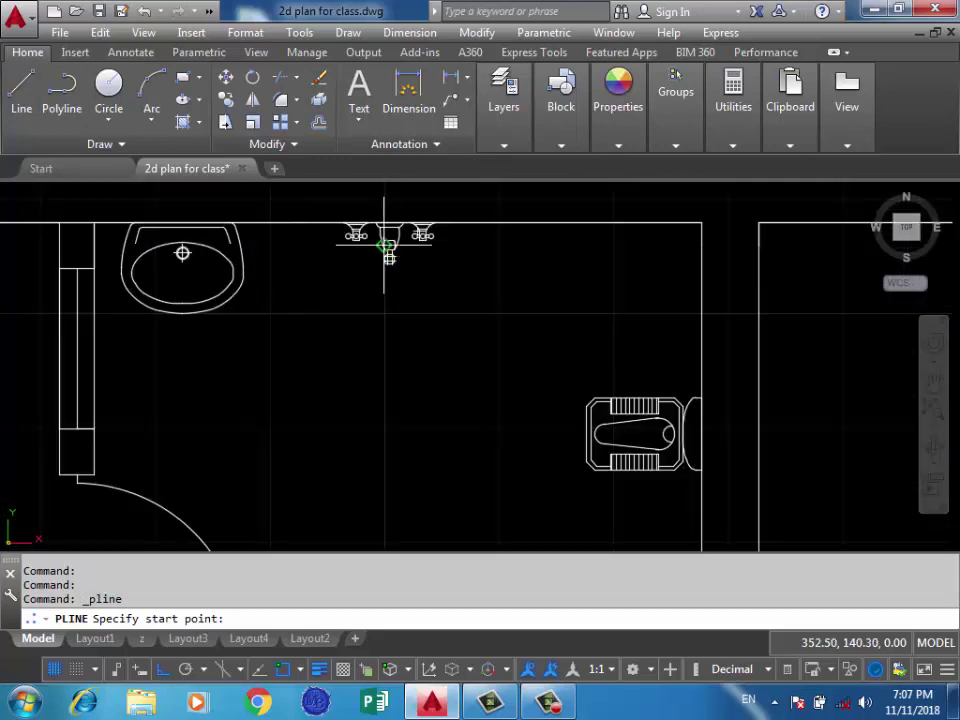
pyautogui.scroll(-1, 385, 246)
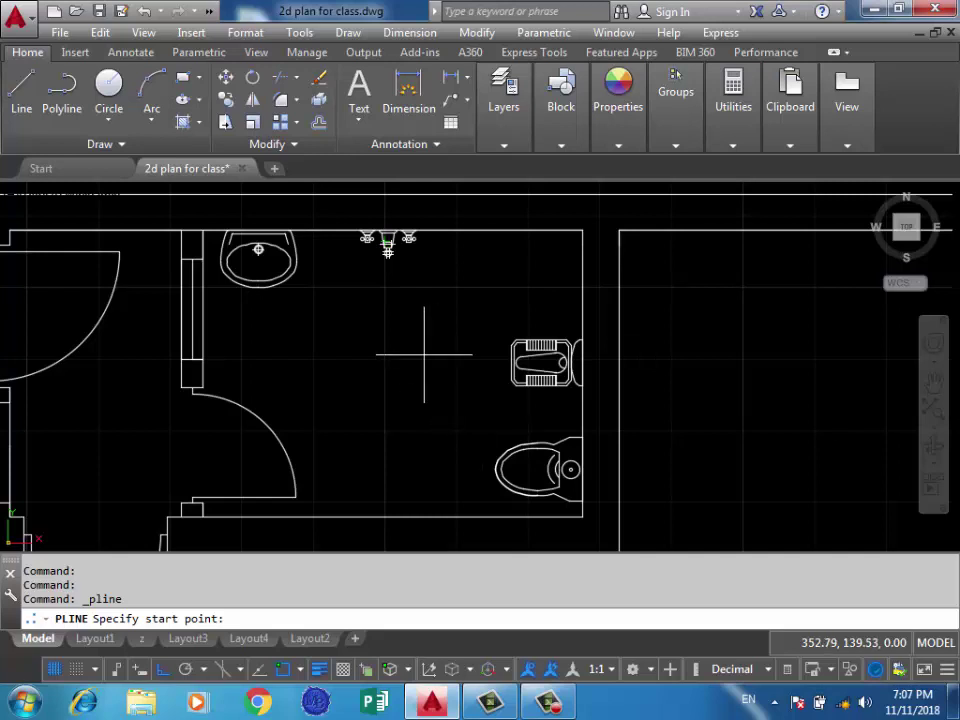
pyautogui.moveTo(411, 343); pyautogui.dragTo(413, 292, button='middle')
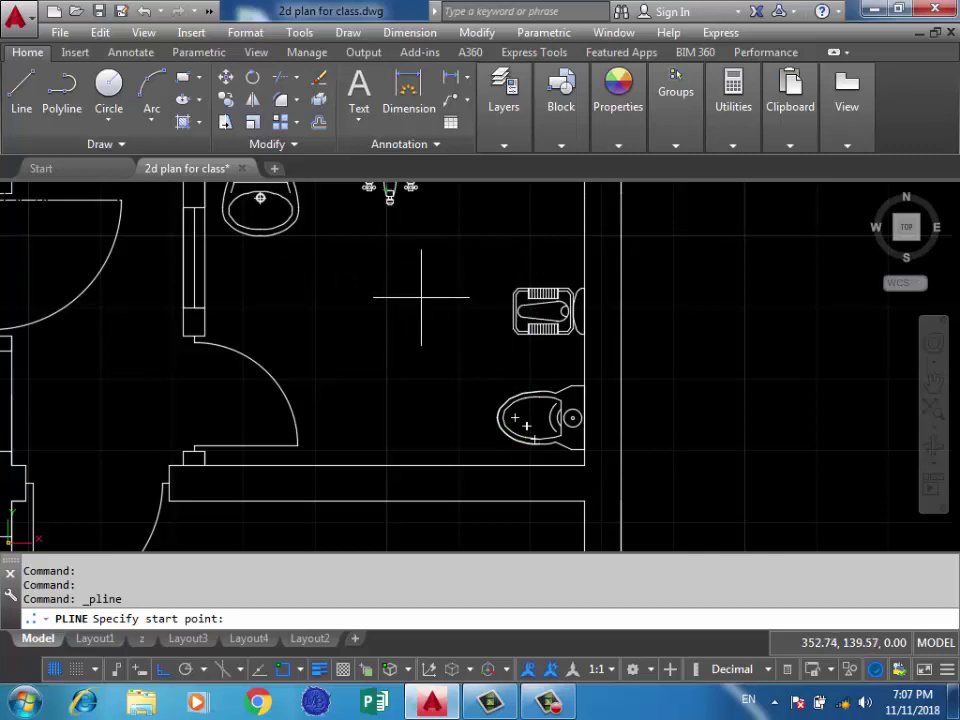
pyautogui.click(421, 297)
# Zoom in and out around the top-right rooms while the pipe polyline is in progress.
pyautogui.scroll(-1, 425, 280)
pyautogui.scroll(-2, 415, 330)
pyautogui.scroll(-1, 400, 335)
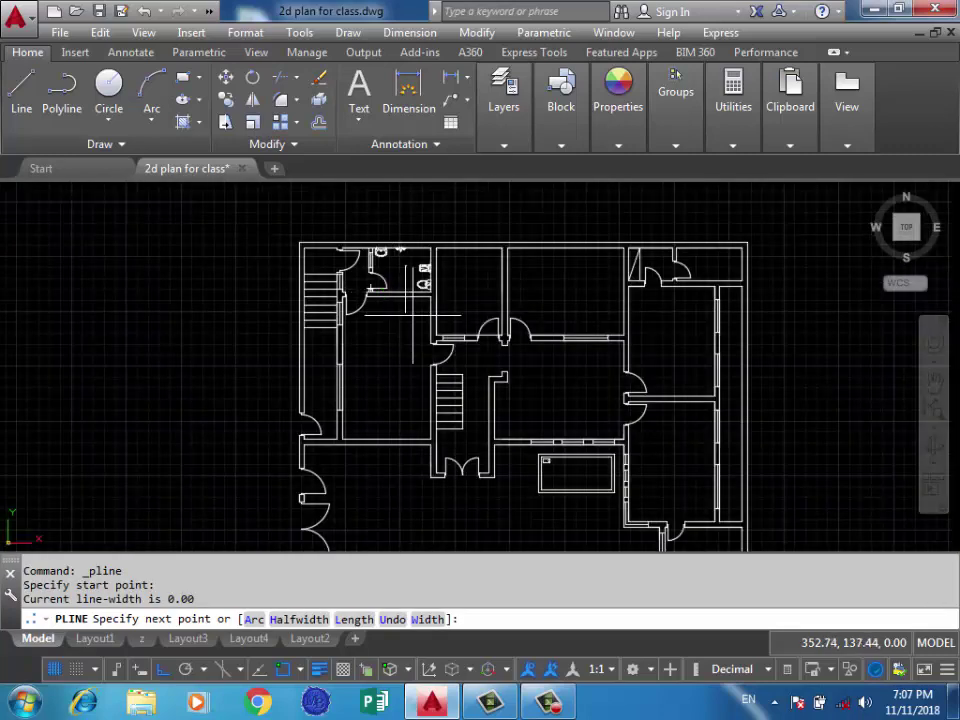
pyautogui.scroll(4, 470, 380)
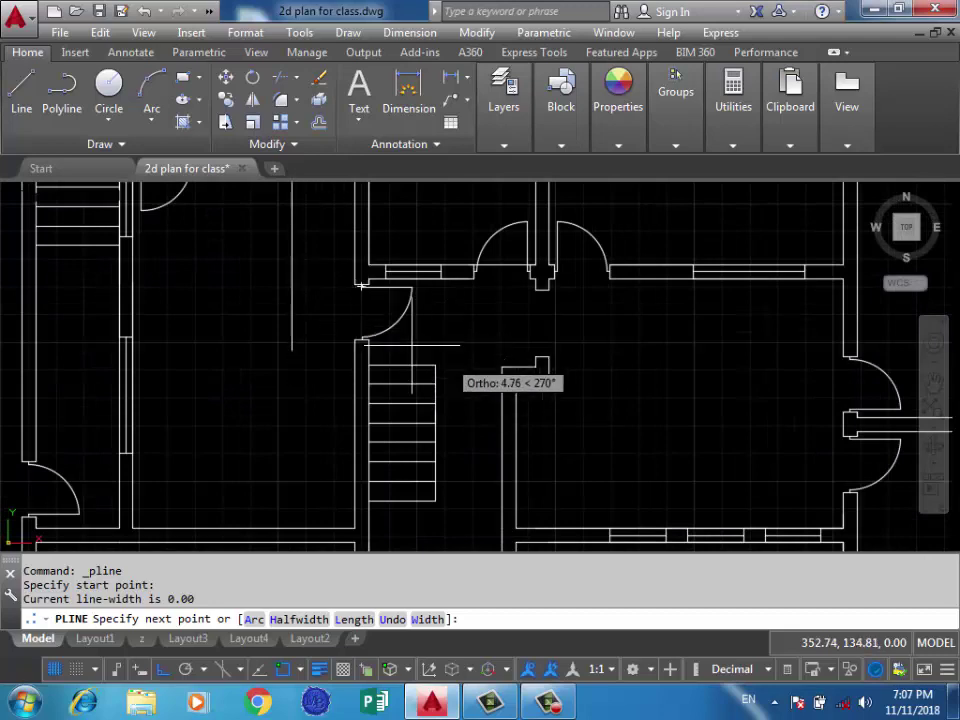
pyautogui.scroll(-2, 380, 355)
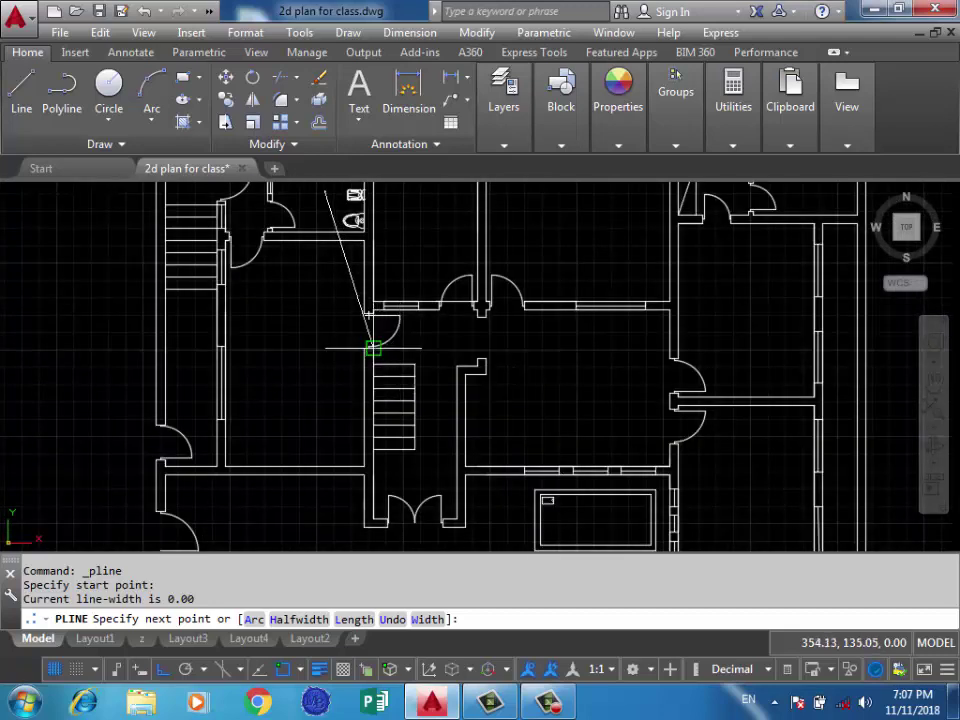
pyautogui.scroll(5, 369, 329)
pyautogui.scroll(-5, 369, 328)
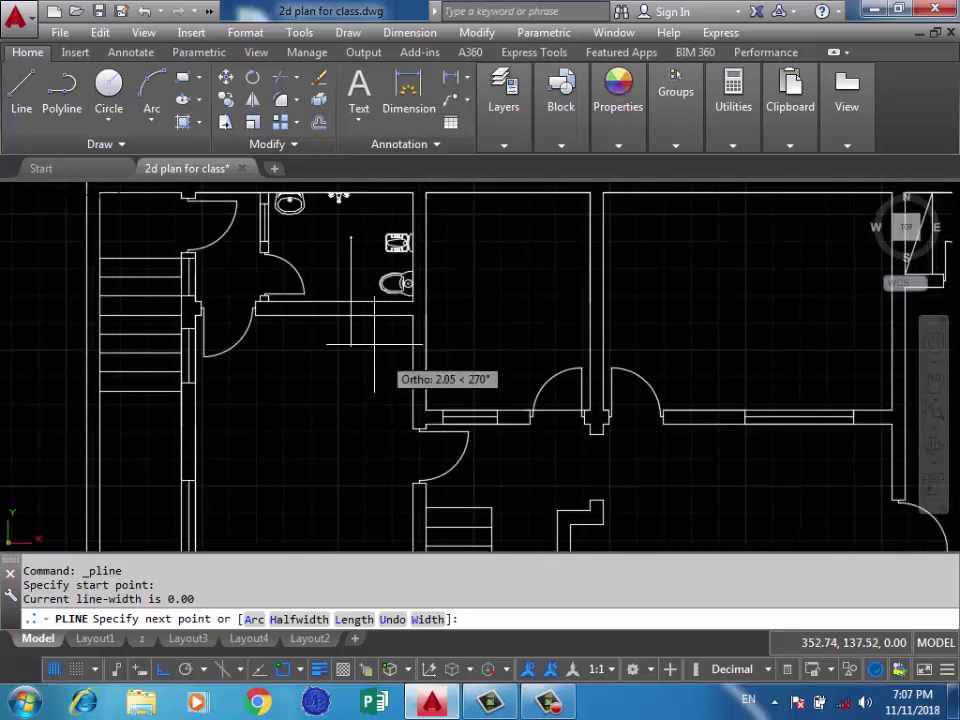
pyautogui.scroll(4, 392, 281)
pyautogui.scroll(-3, 409, 363)
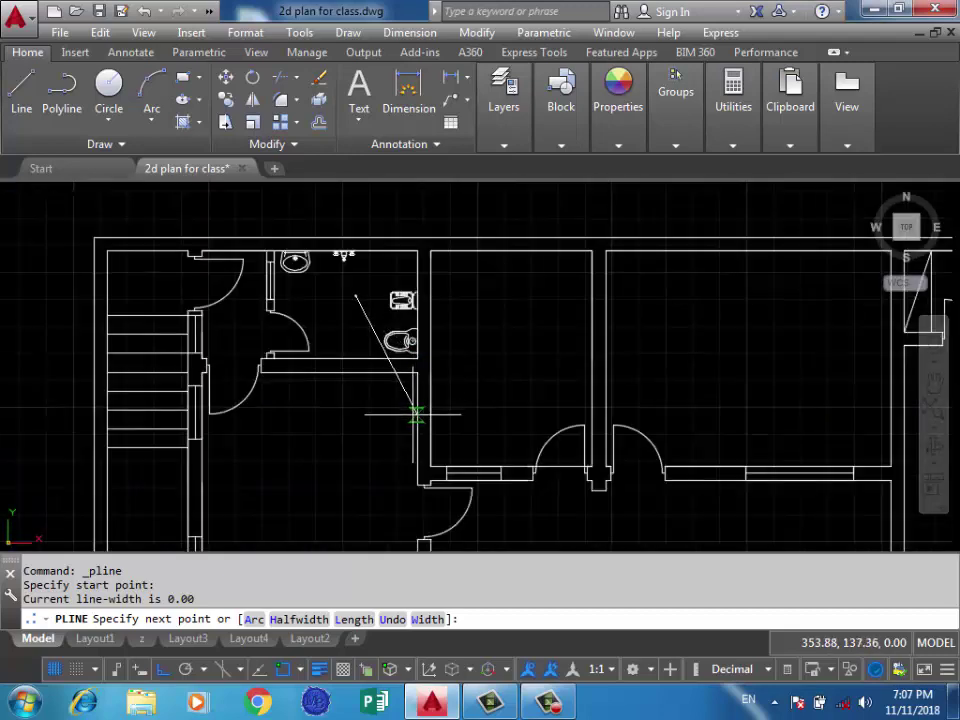
pyautogui.scroll(-2, 347, 268)
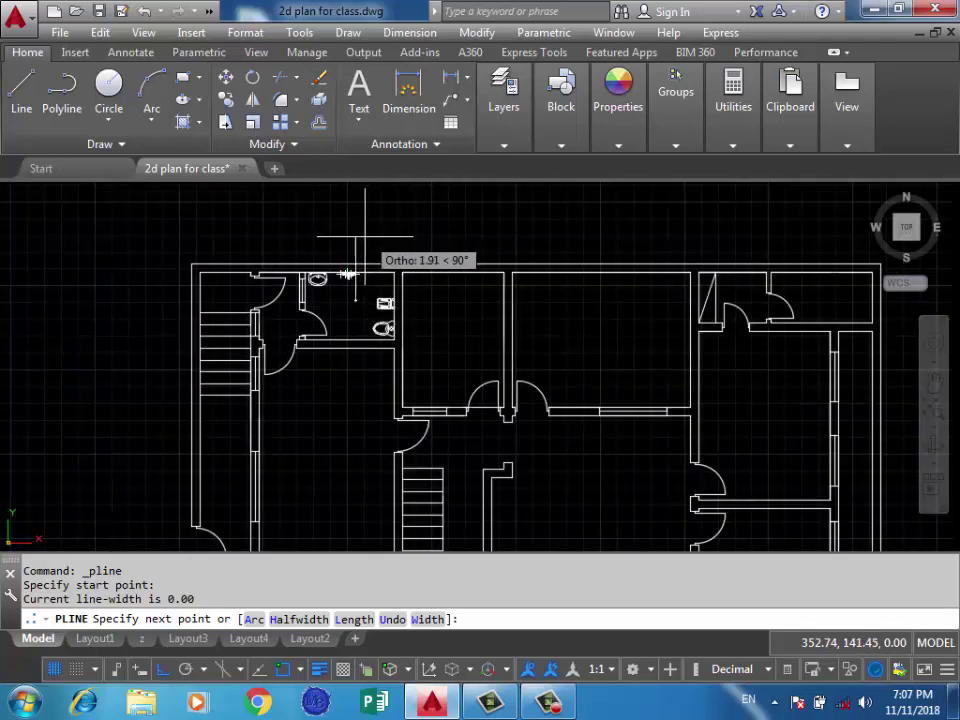
pyautogui.scroll(4, 345, 258)
pyautogui.scroll(-4, 348, 265)
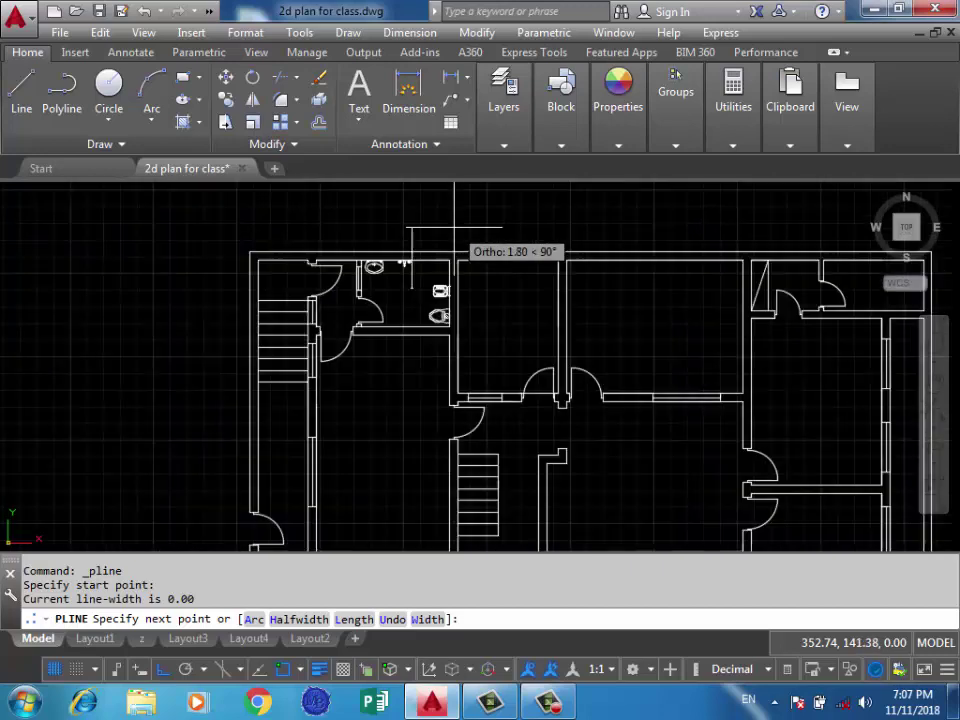
pyautogui.scroll(-5, 403, 300)
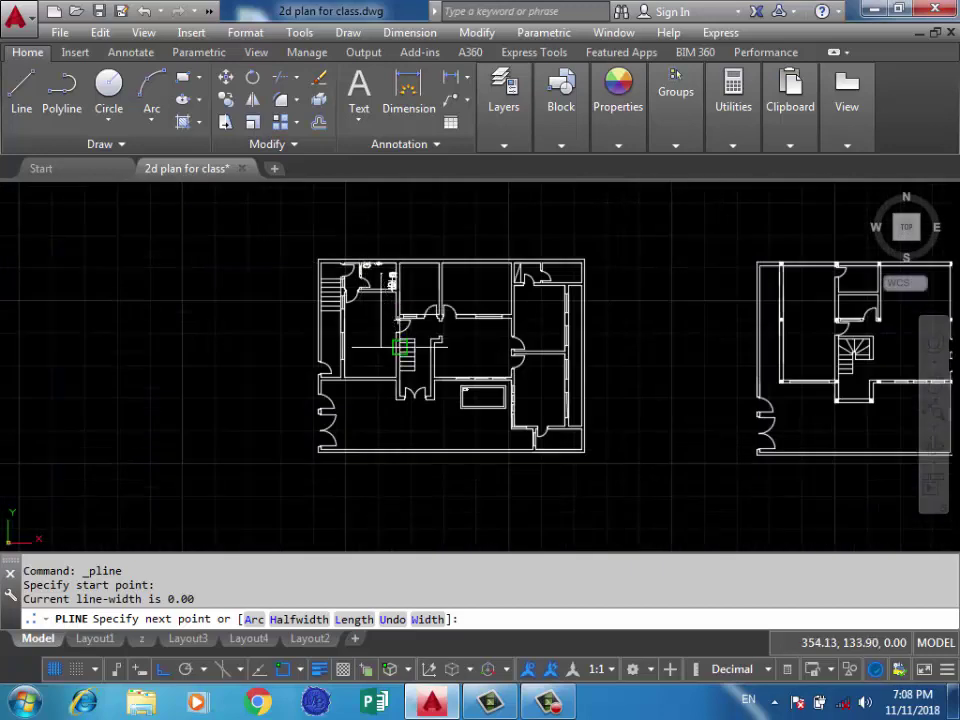
pyautogui.scroll(2, 395, 290)
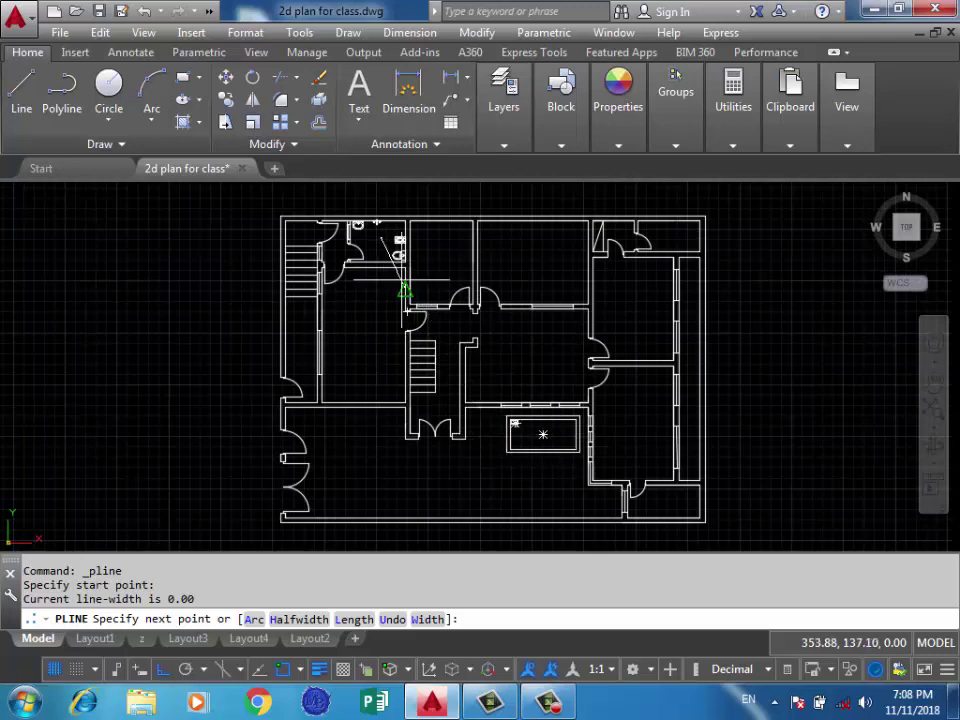
pyautogui.scroll(2, 409, 286)
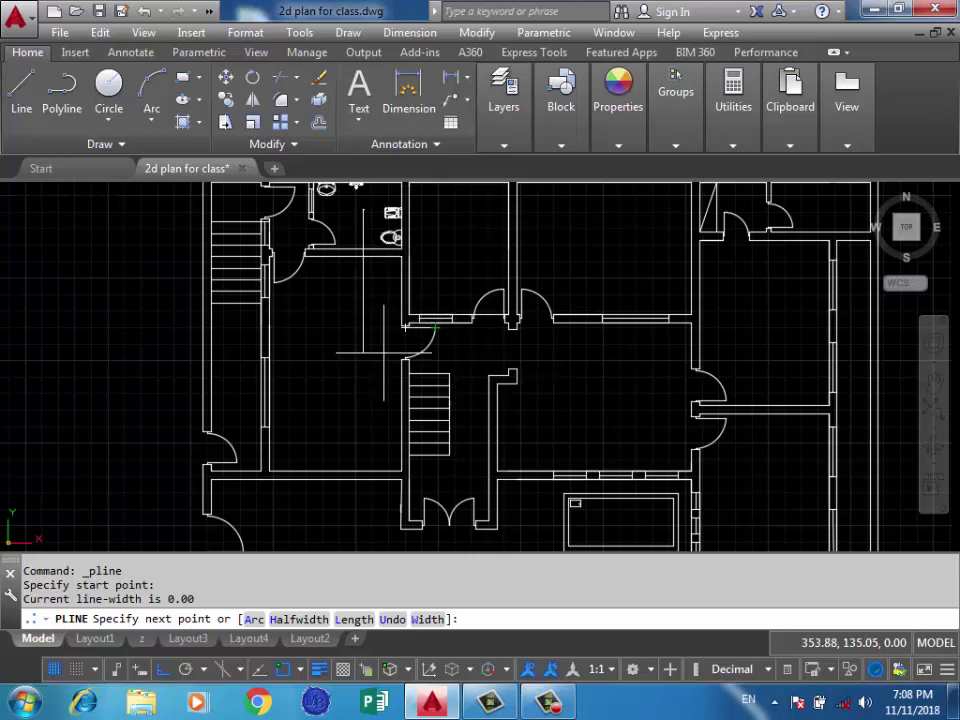
pyautogui.scroll(-2, 375, 360)
pyautogui.scroll(2, 651, 264)
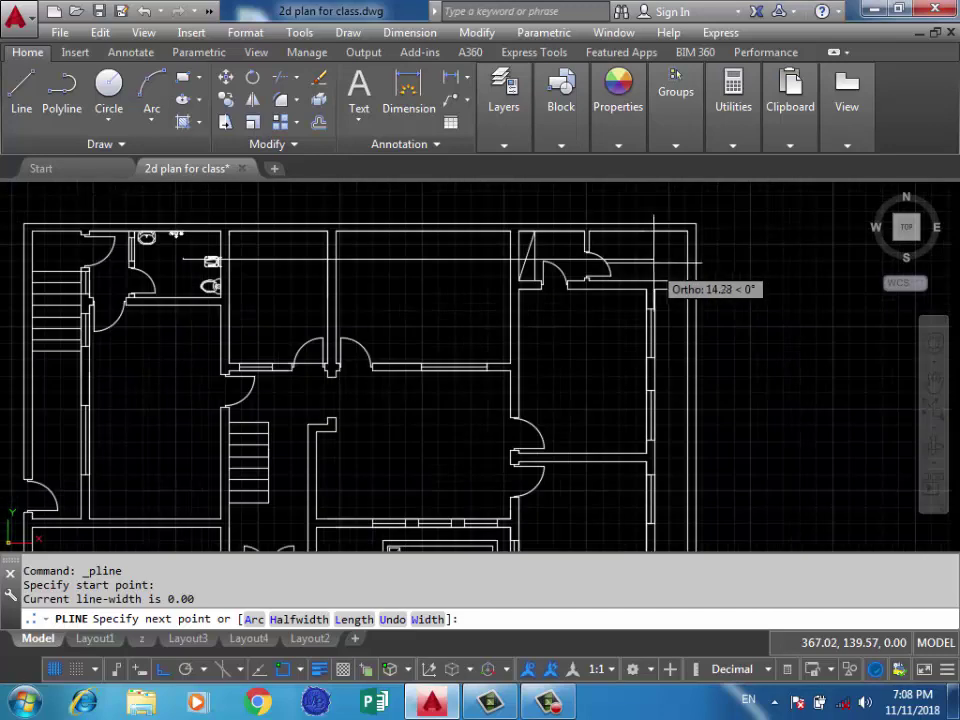
pyautogui.scroll(2, 651, 263)
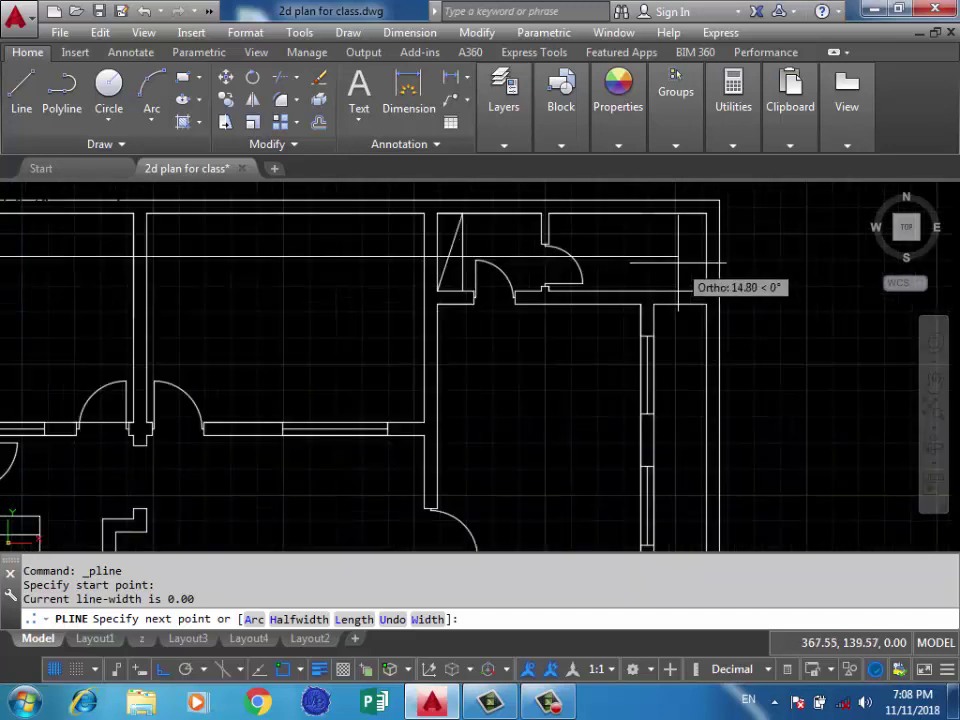
pyautogui.scroll(2, 655, 255)
# Route the pipe line down to the lower-right wall, along the bottom, up toward the bathtub, and end it.
pyautogui.click(672, 250)
pyautogui.scroll(-5, 676, 248)
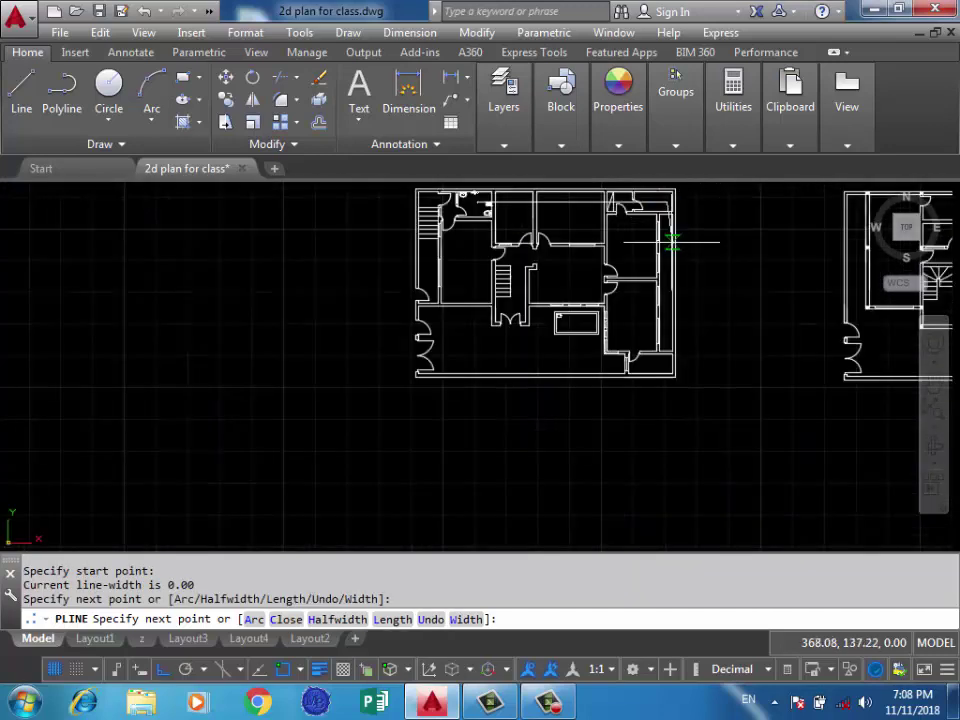
pyautogui.scroll(3, 680, 334)
pyautogui.scroll(3, 671, 340)
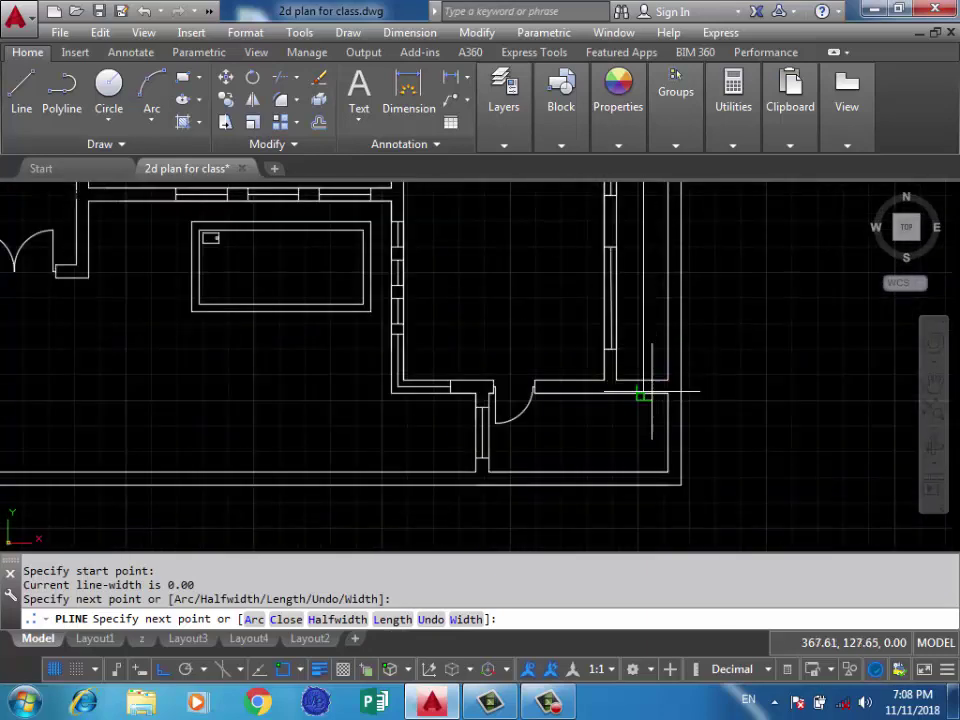
pyautogui.click(644, 468)
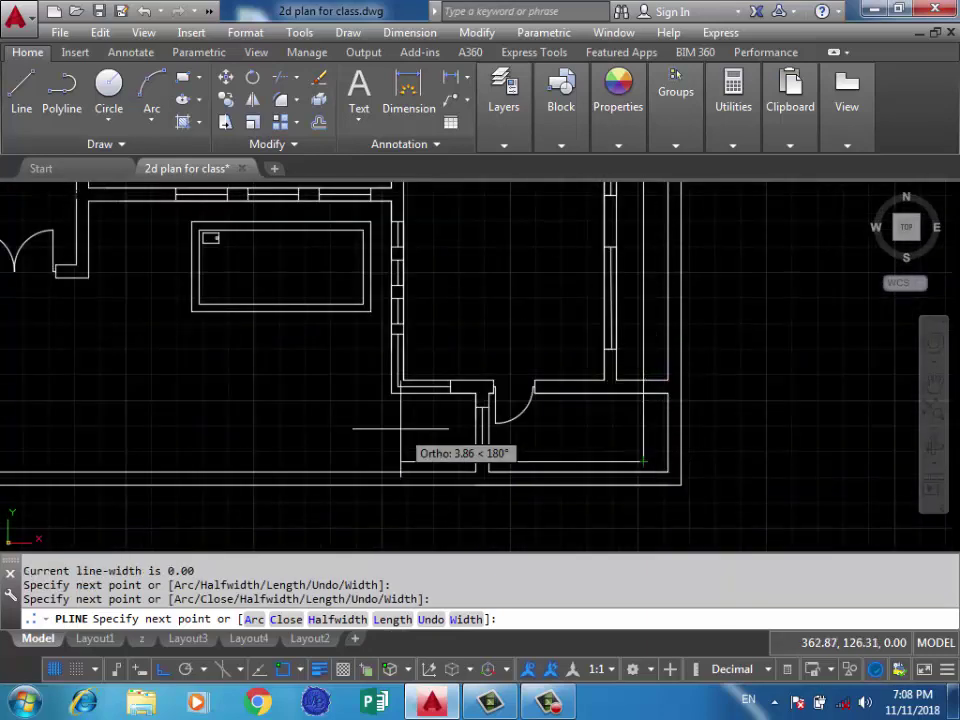
pyautogui.click(372, 462)
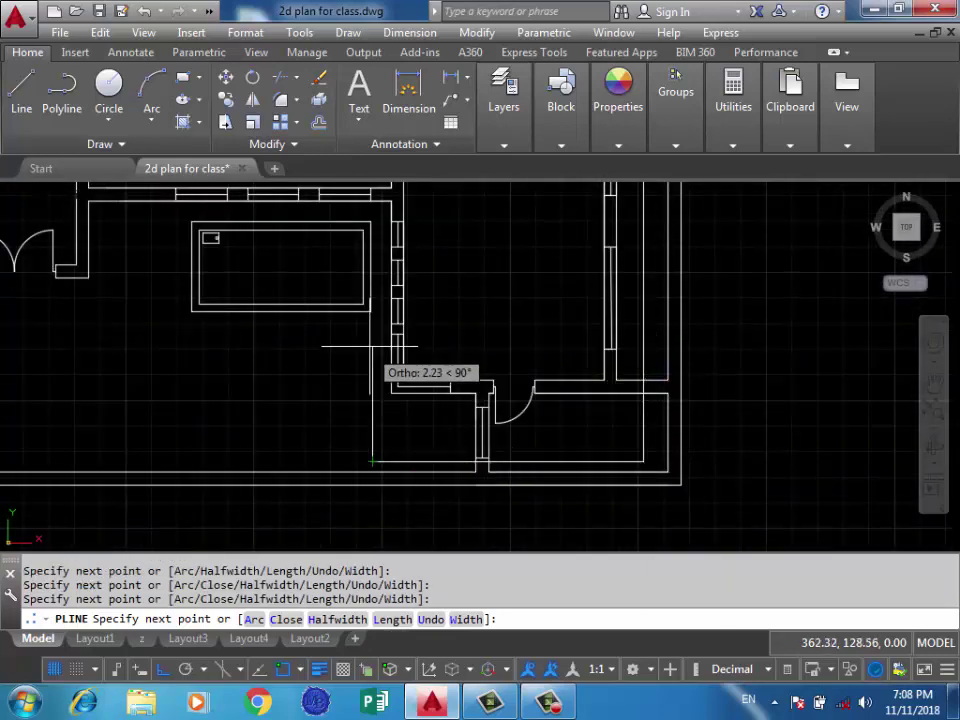
pyautogui.click(348, 461)
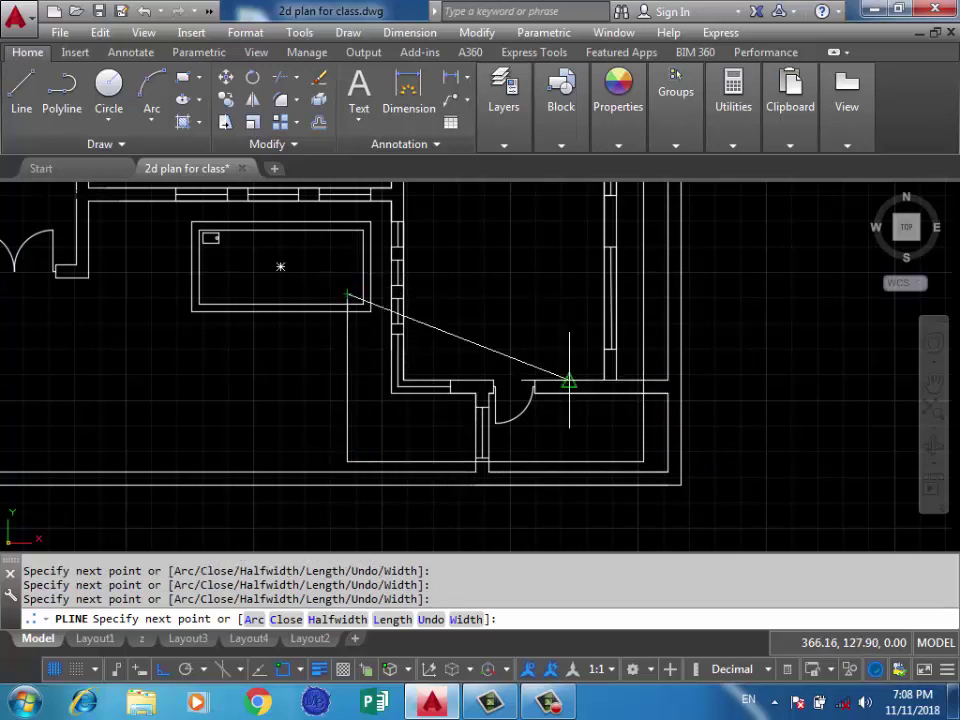
pyautogui.press('Return')
pyautogui.scroll(-4, 660, 411)
# Draw a 0.3-unit square of lines on the vertical pipe, starting 0.15 left of it.
pyautogui.scroll(1, 401, 303)
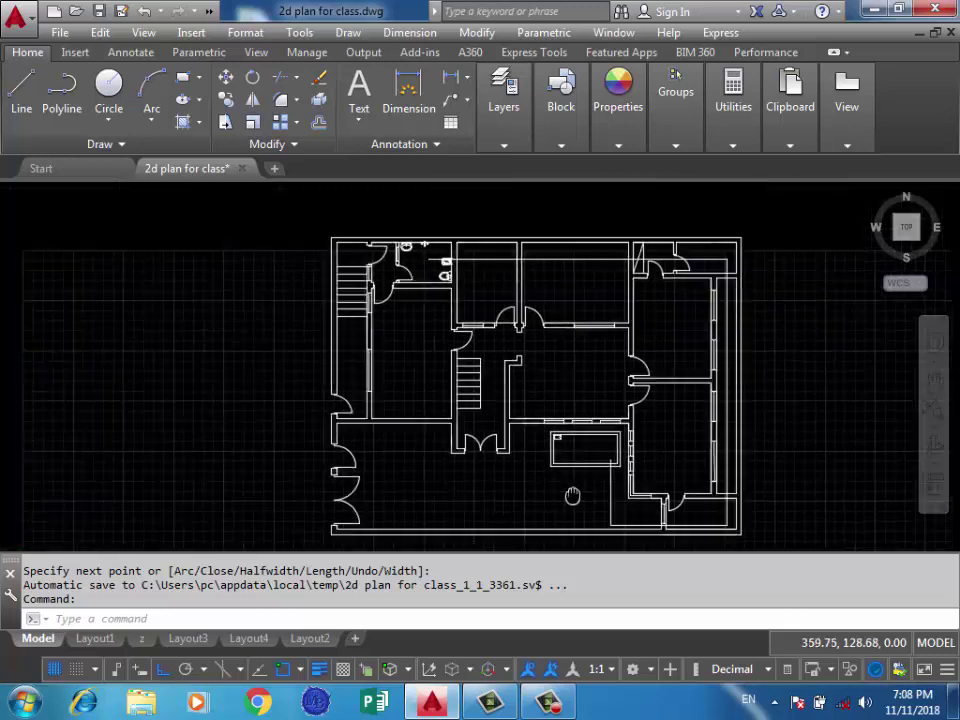
pyautogui.scroll(1, 332, 207)
pyautogui.scroll(4, 333, 228)
pyautogui.moveTo(351, 250); pyautogui.dragTo(353, 272, button='middle')
pyautogui.scroll(-2, 353, 272)
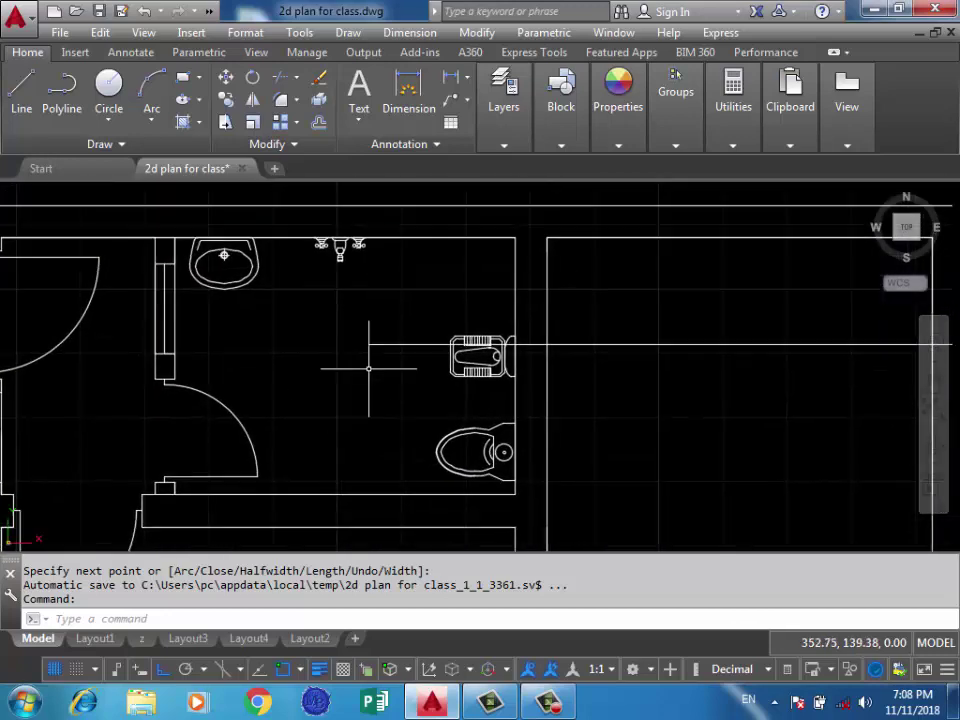
pyautogui.scroll(-1, 345, 310)
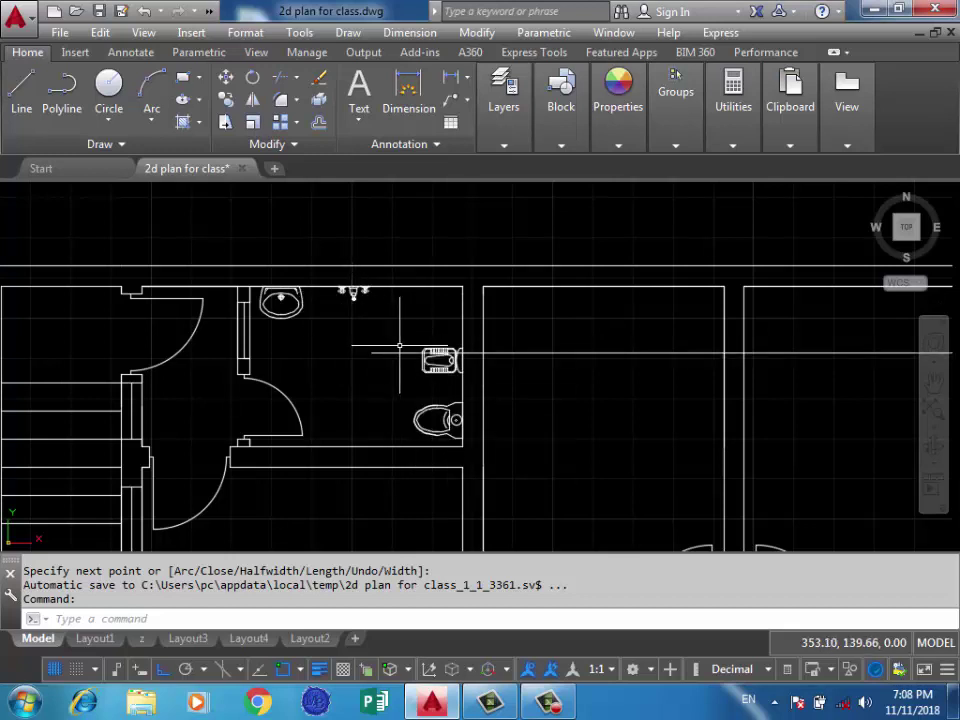
pyautogui.scroll(-2, 399, 346)
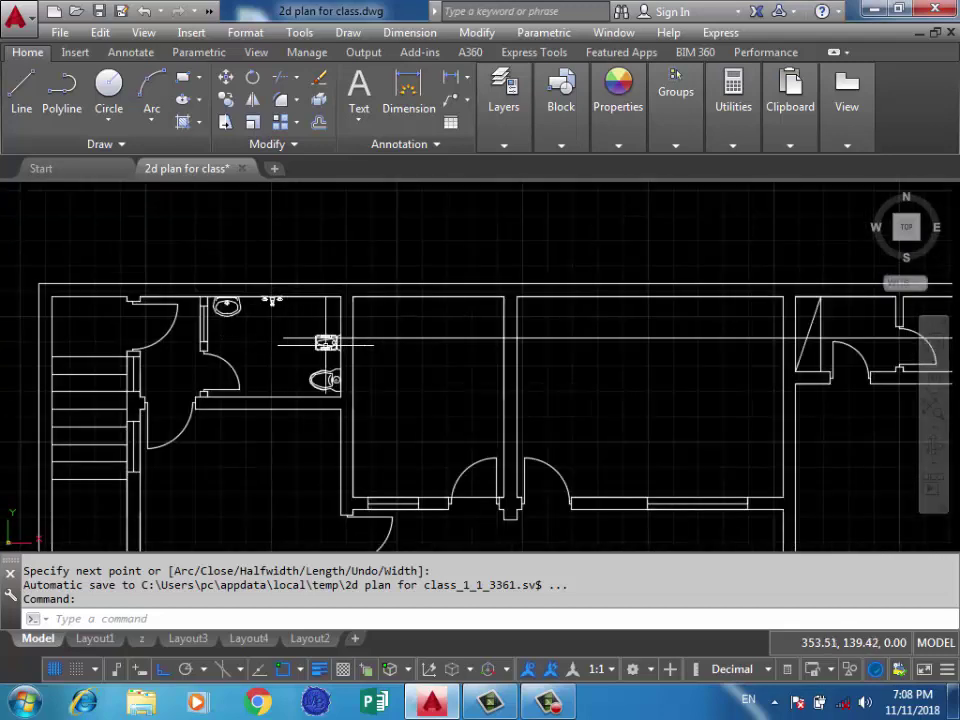
pyautogui.moveTo(428, 321); pyautogui.dragTo(310, 330, button='middle')
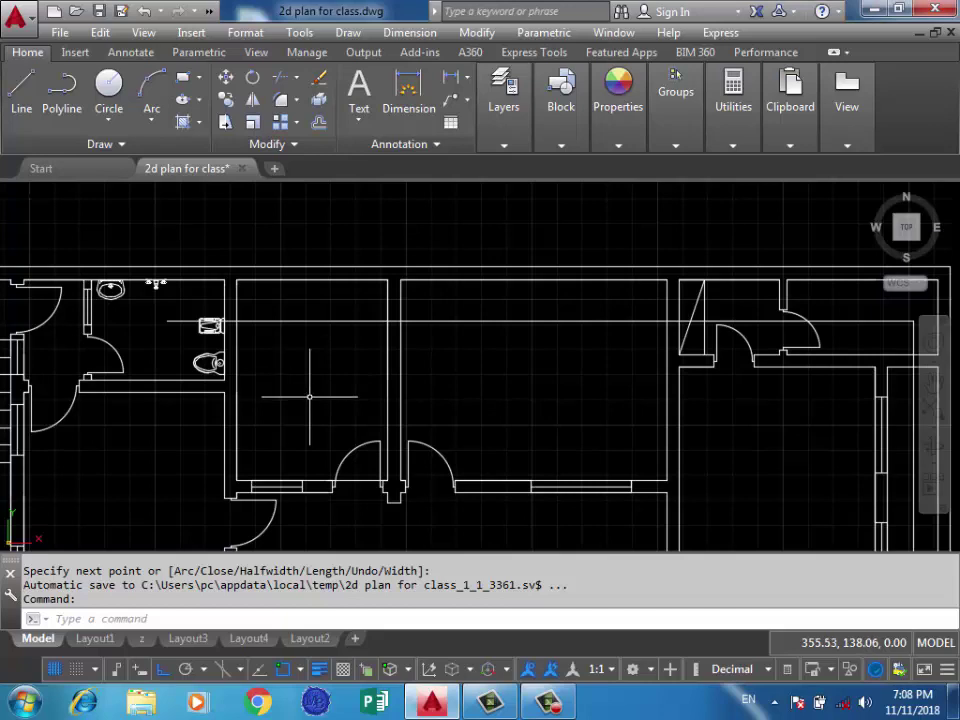
pyautogui.scroll(-2, 310, 397)
pyautogui.scroll(-2, 390, 360)
pyautogui.scroll(4, 449, 358)
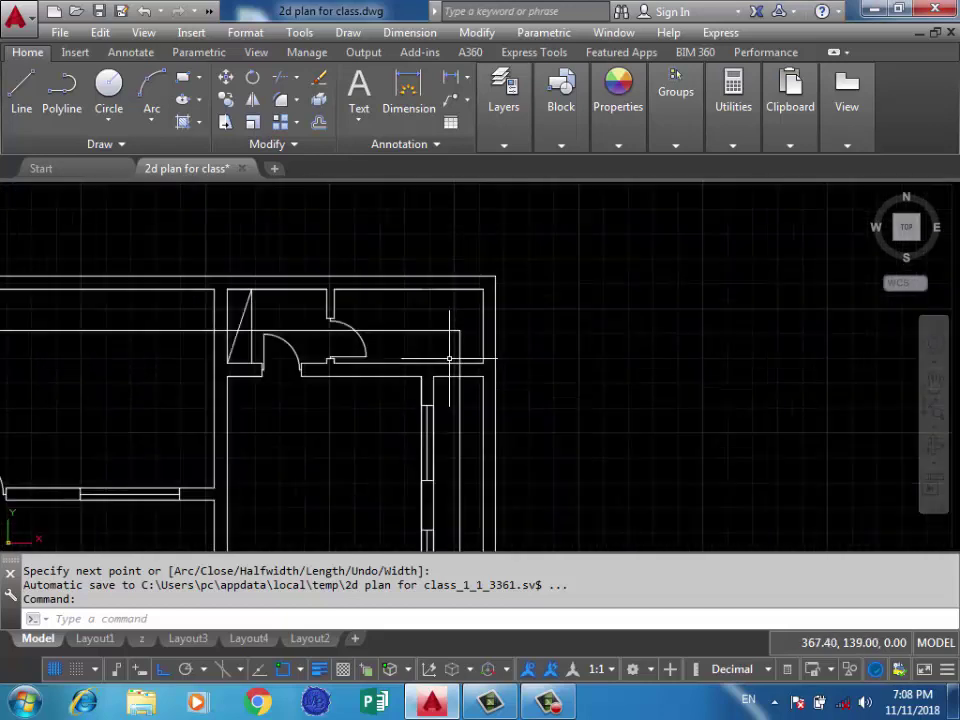
pyautogui.scroll(-2, 457, 290)
pyautogui.scroll(2, 453, 400)
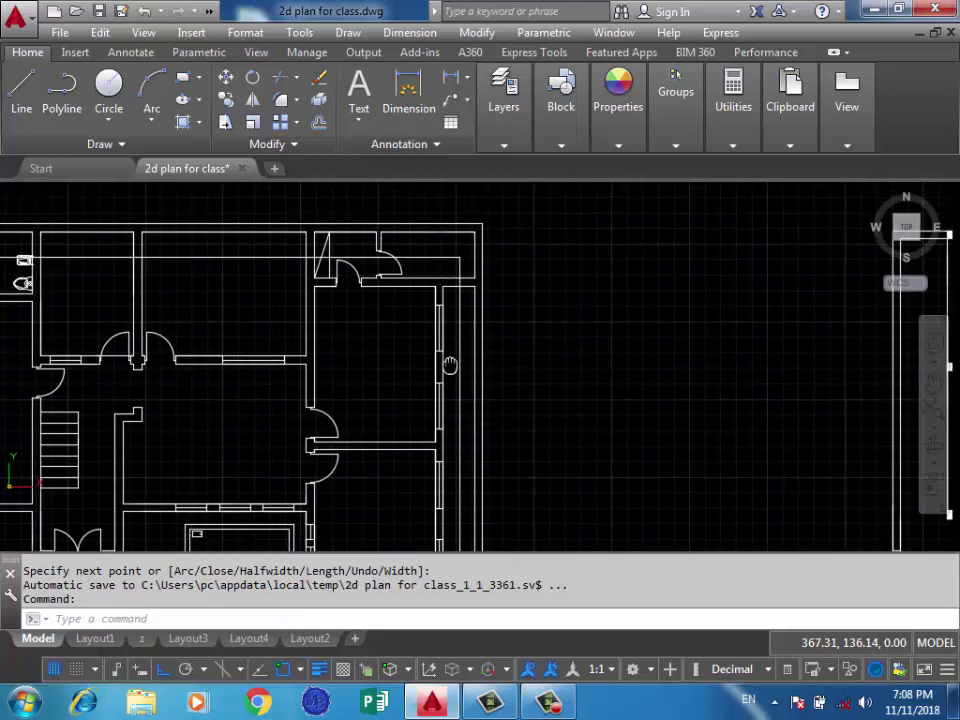
pyautogui.scroll(1, 460, 290)
pyautogui.scroll(1, 465, 240)
pyautogui.scroll(2, 465, 237)
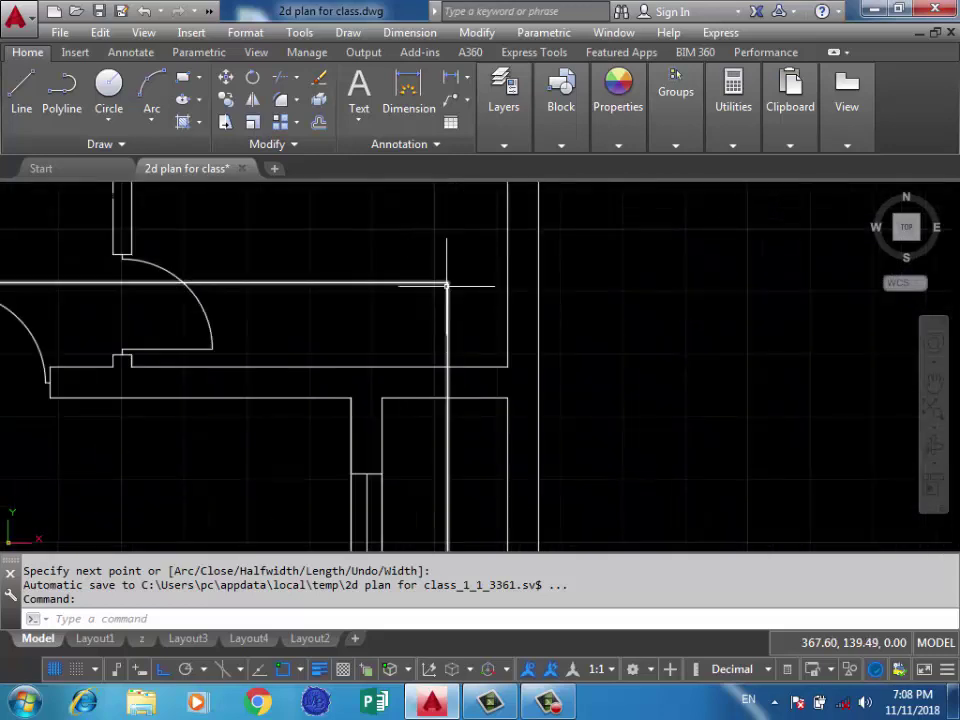
pyautogui.scroll(-3, 444, 243)
pyautogui.scroll(2, 445, 390)
pyautogui.scroll(1, 330, 317)
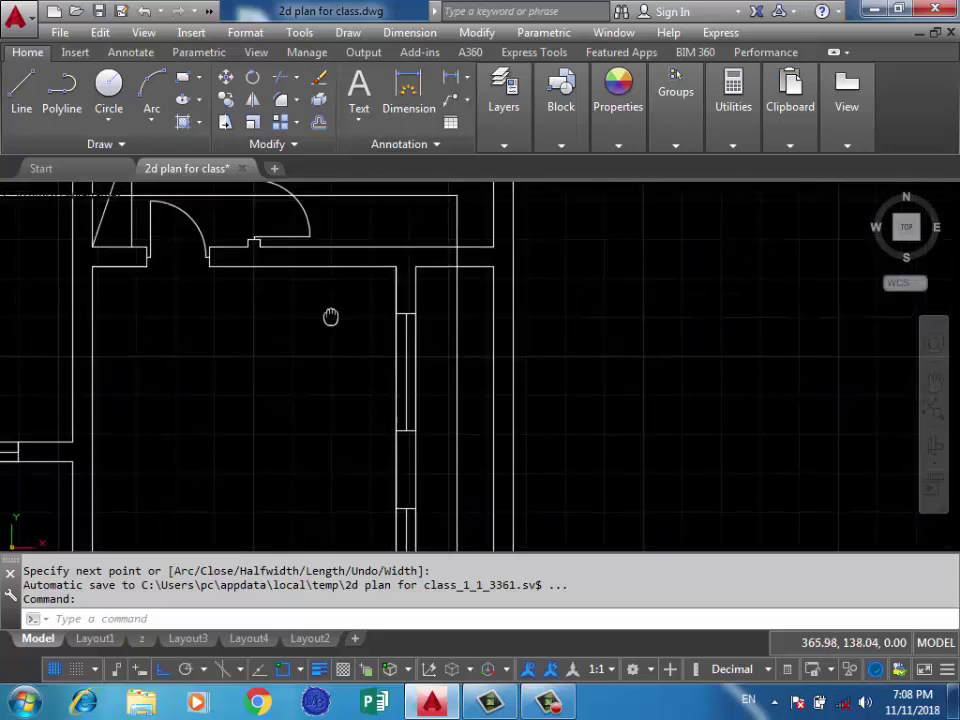
pyautogui.scroll(1, 441, 317)
pyautogui.scroll(1, 490, 319)
pyautogui.scroll(-2, 496, 310)
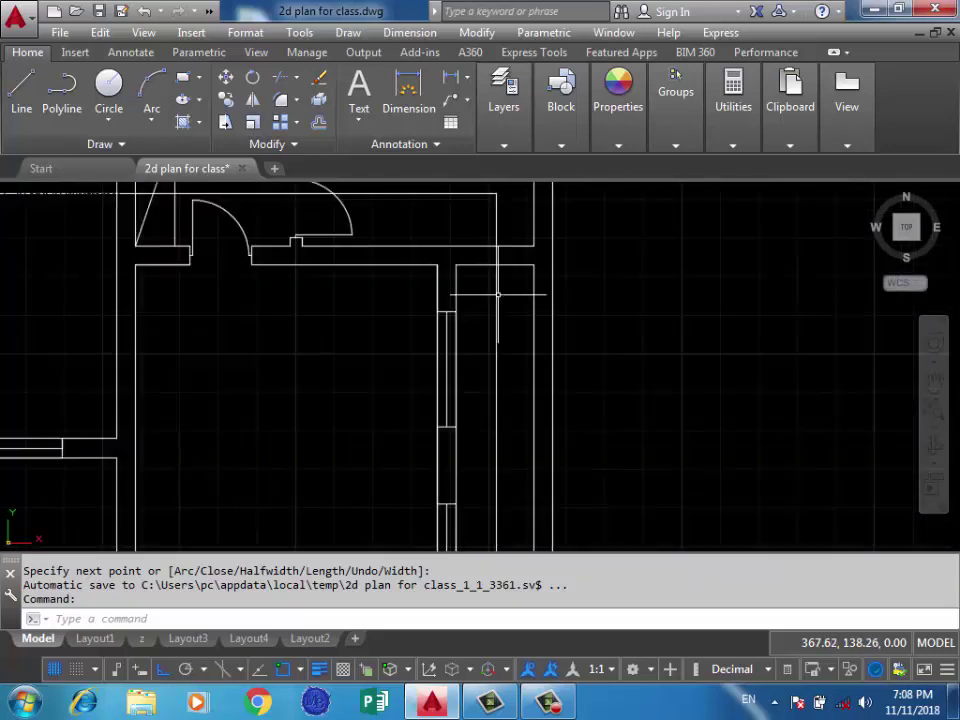
pyautogui.scroll(-1, 496, 290)
pyautogui.scroll(1, 493, 298)
pyautogui.scroll(1, 493, 298)
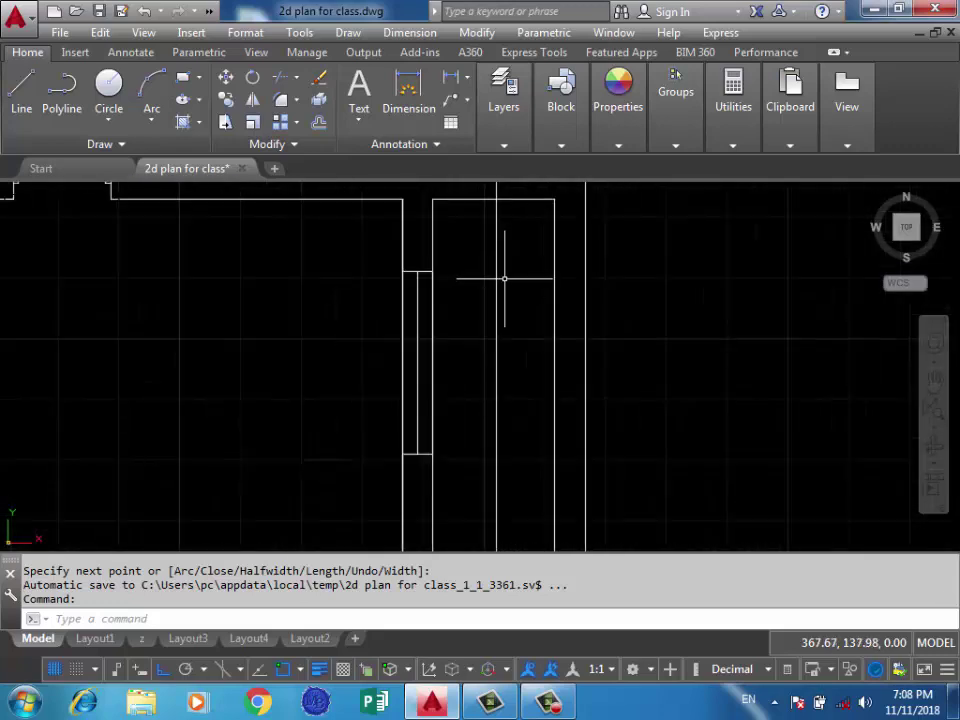
pyautogui.scroll(-2, 481, 447)
pyautogui.moveTo(475, 452)
pyautogui.mouseDown(button='middle')
pyautogui.moveTo(515, 337)
pyautogui.moveTo(543, 352)
pyautogui.mouseUp(button='middle')
pyautogui.scroll(1, 390, 483)
pyautogui.scroll(-3, 390, 483)
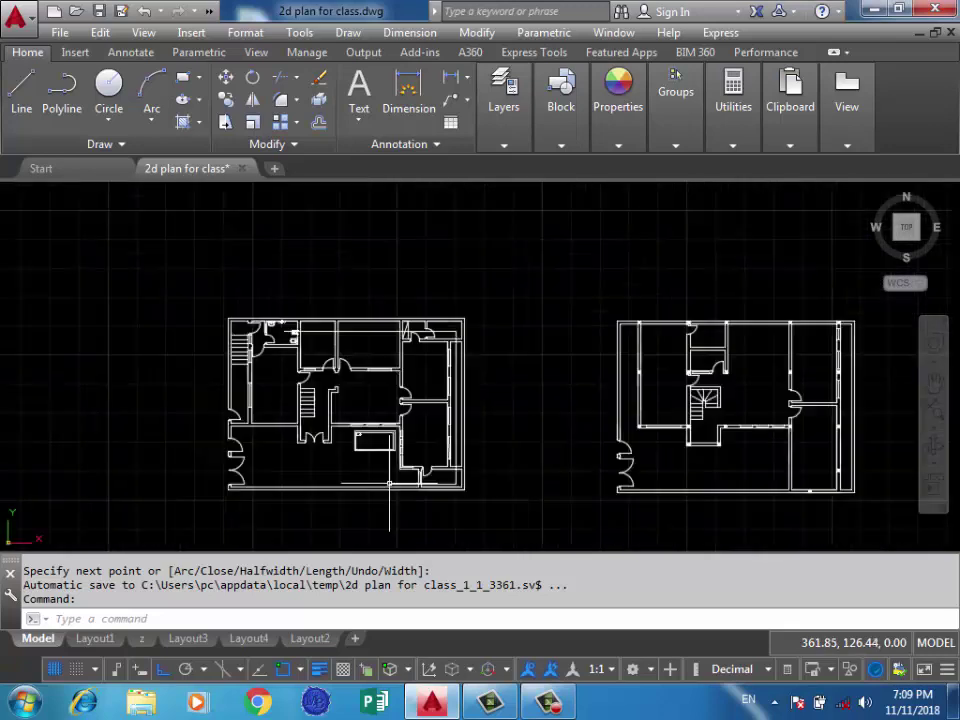
pyautogui.scroll(4, 452, 348)
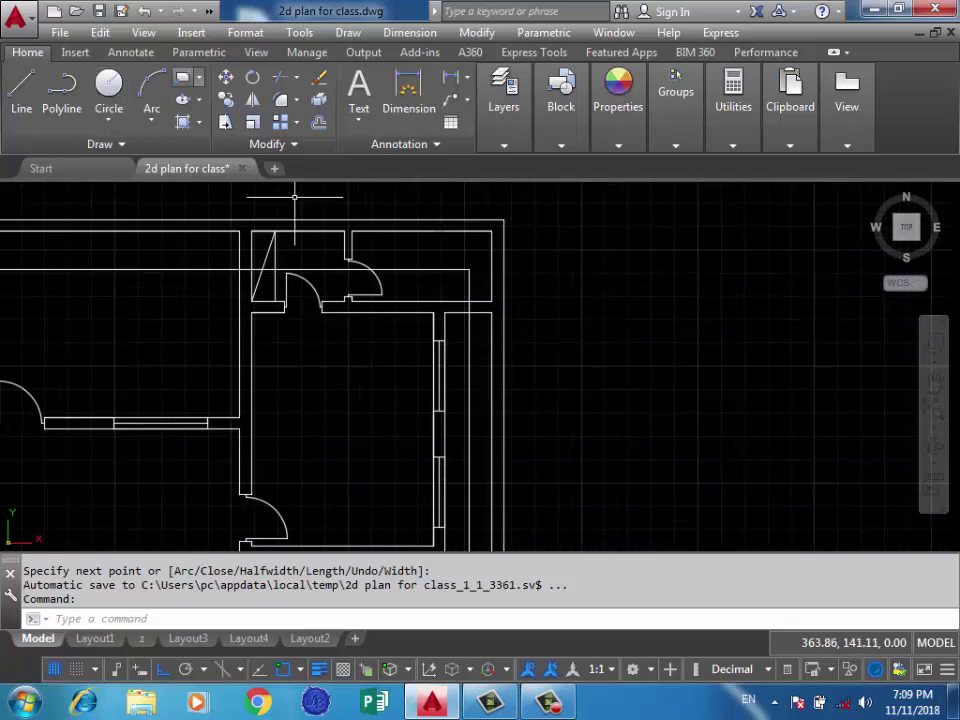
pyautogui.click(183, 77)
pyautogui.scroll(3, 406, 332)
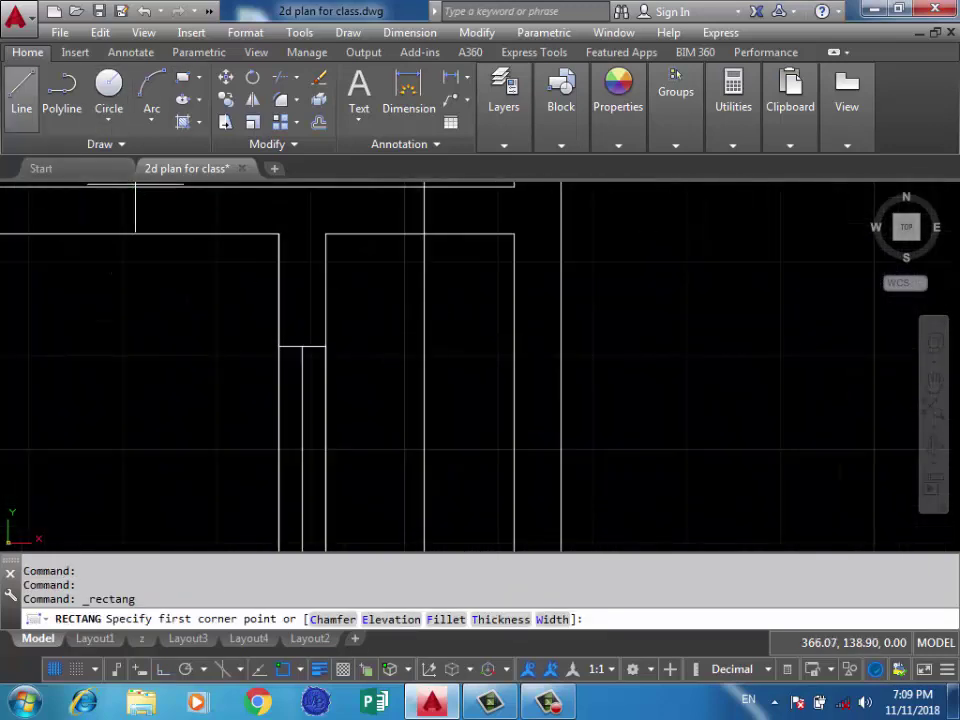
pyautogui.click(21, 85)
pyautogui.click(424, 292)
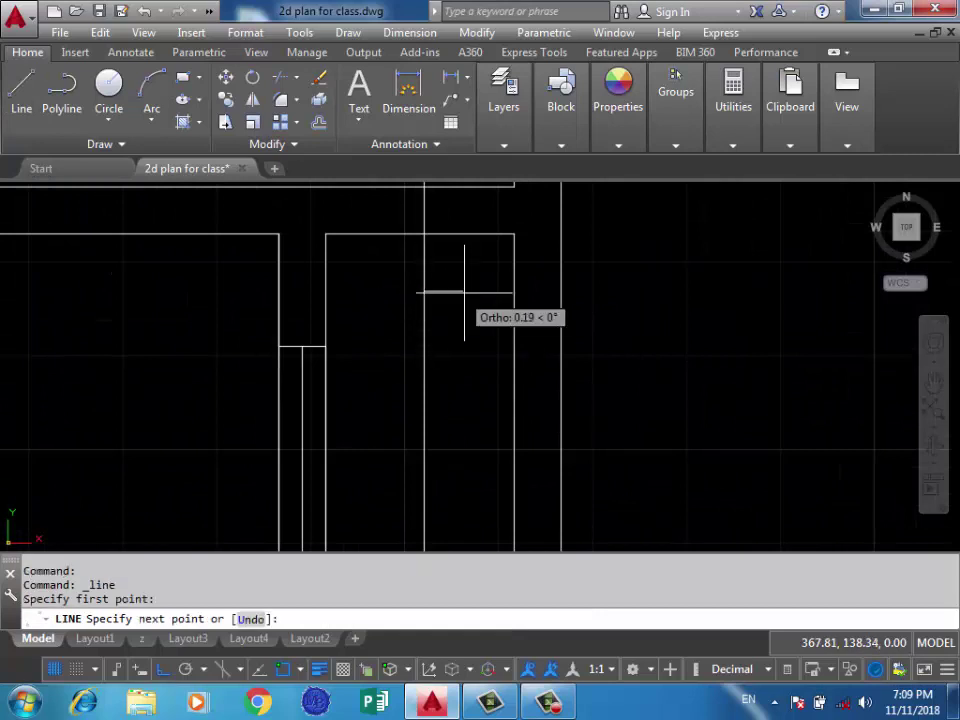
pyautogui.write('0.15')
pyautogui.press('Return')
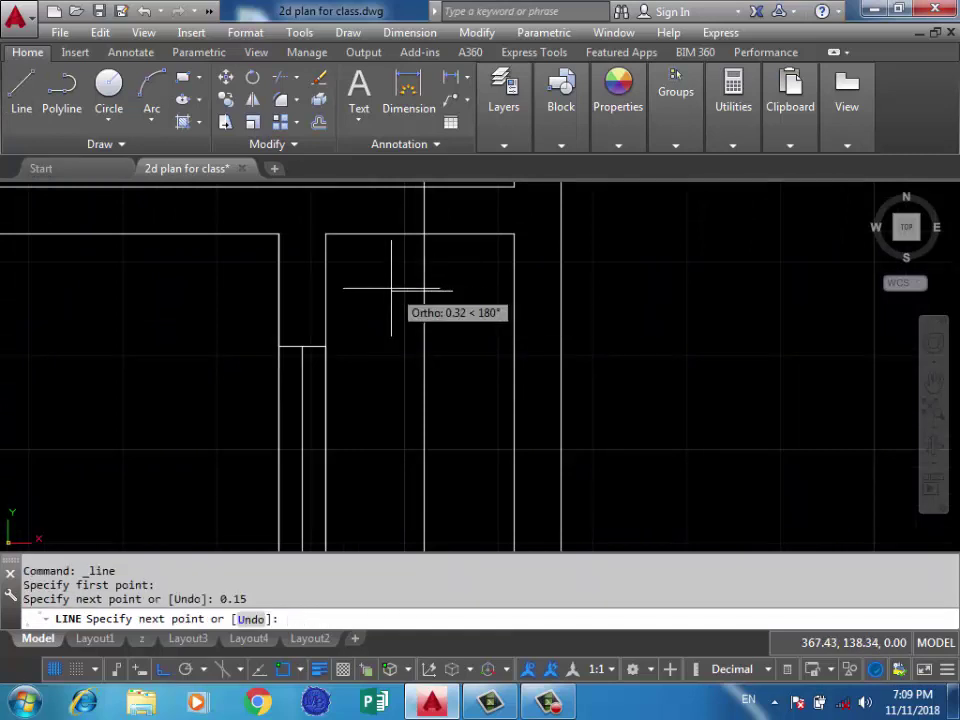
pyautogui.write('0.3')
pyautogui.press('Return')
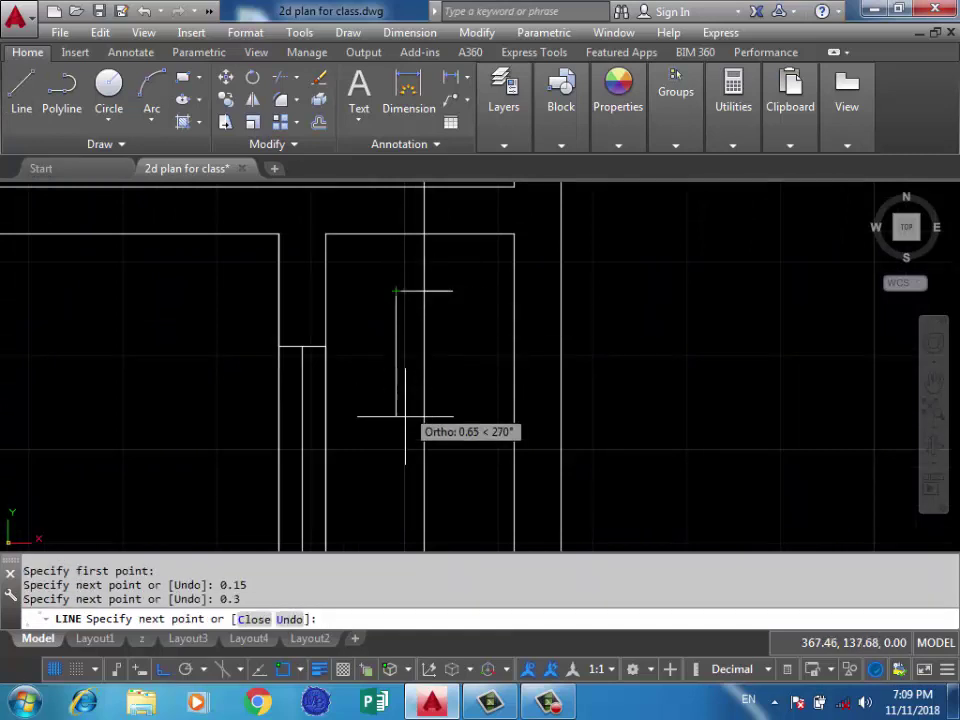
pyautogui.write('0.3')
pyautogui.press('Return')
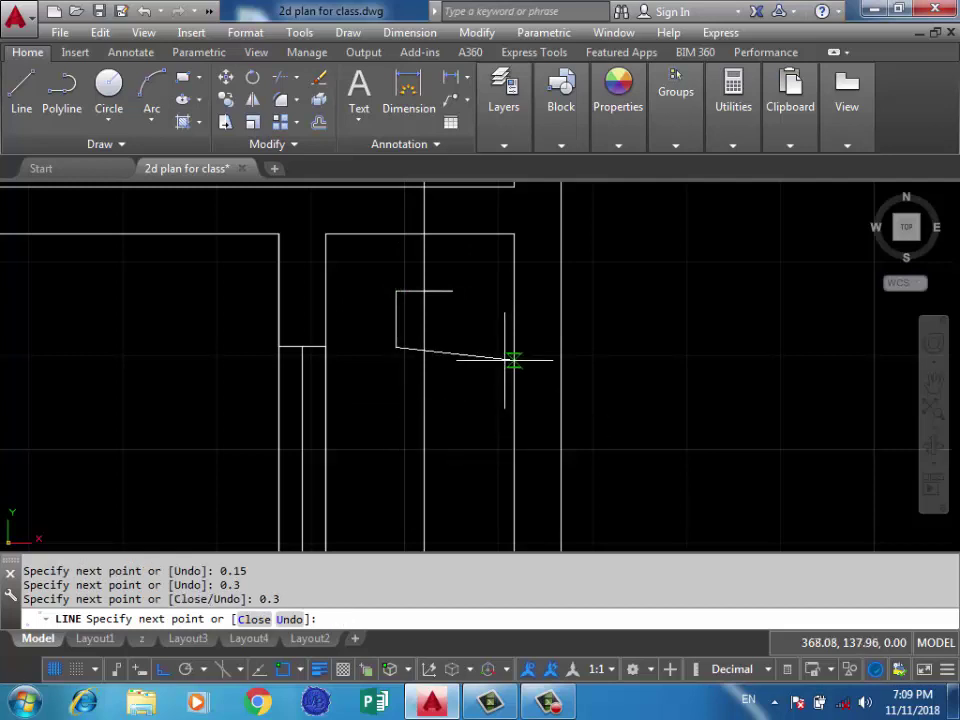
pyautogui.press('Return')
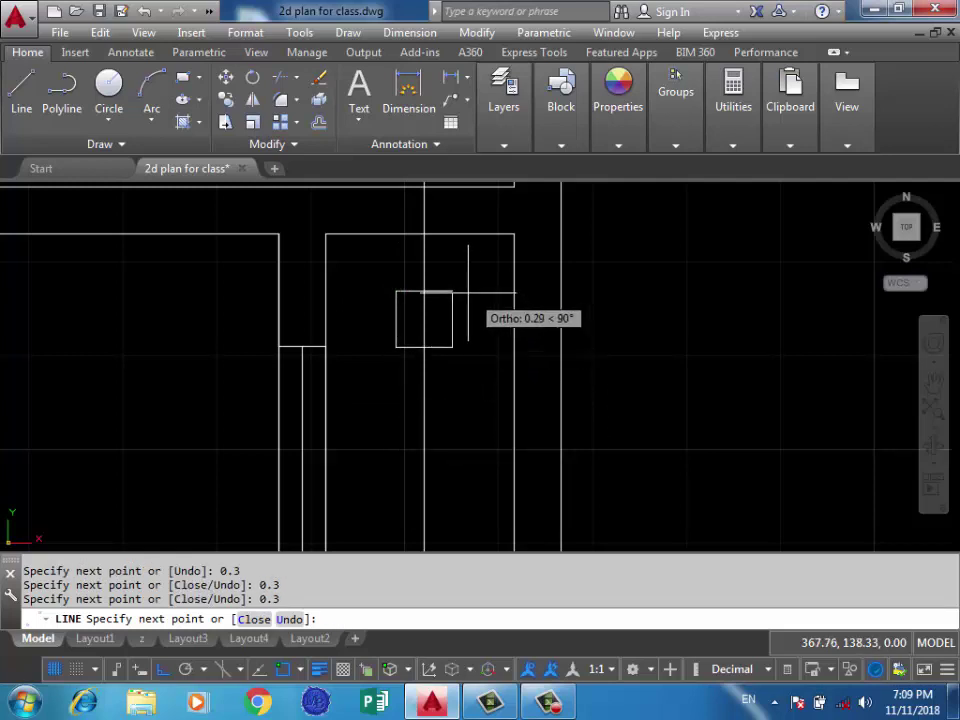
pyautogui.click(452, 291)
pyautogui.press('Return')
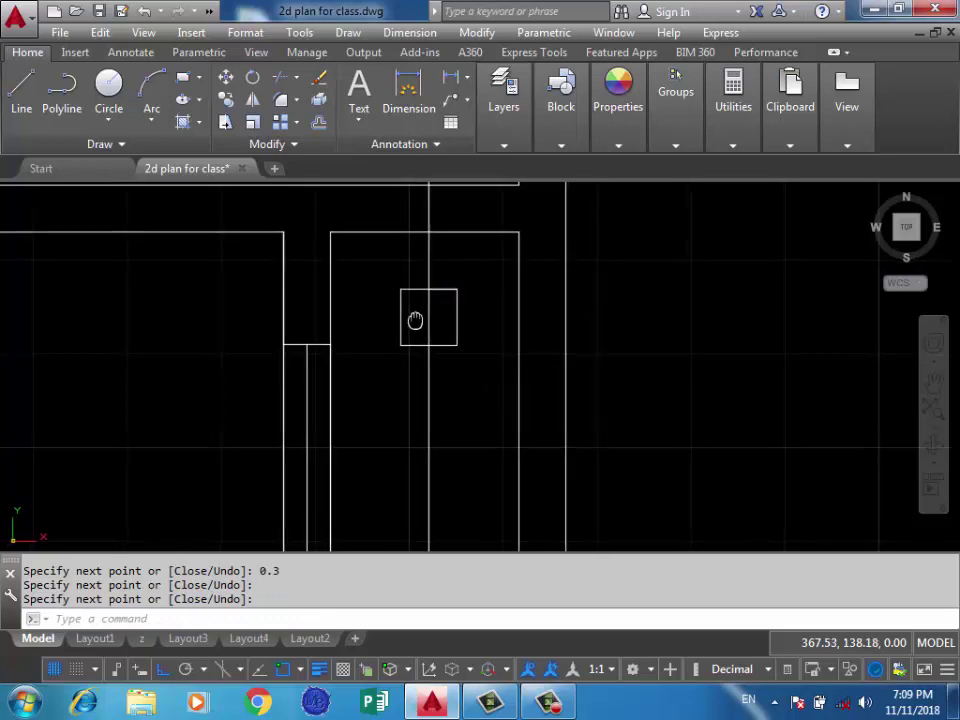
# Trim away the pipe line inside the new square.
pyautogui.scroll(2, 430, 305)
pyautogui.scroll(2, 466, 317)
pyautogui.write('t')
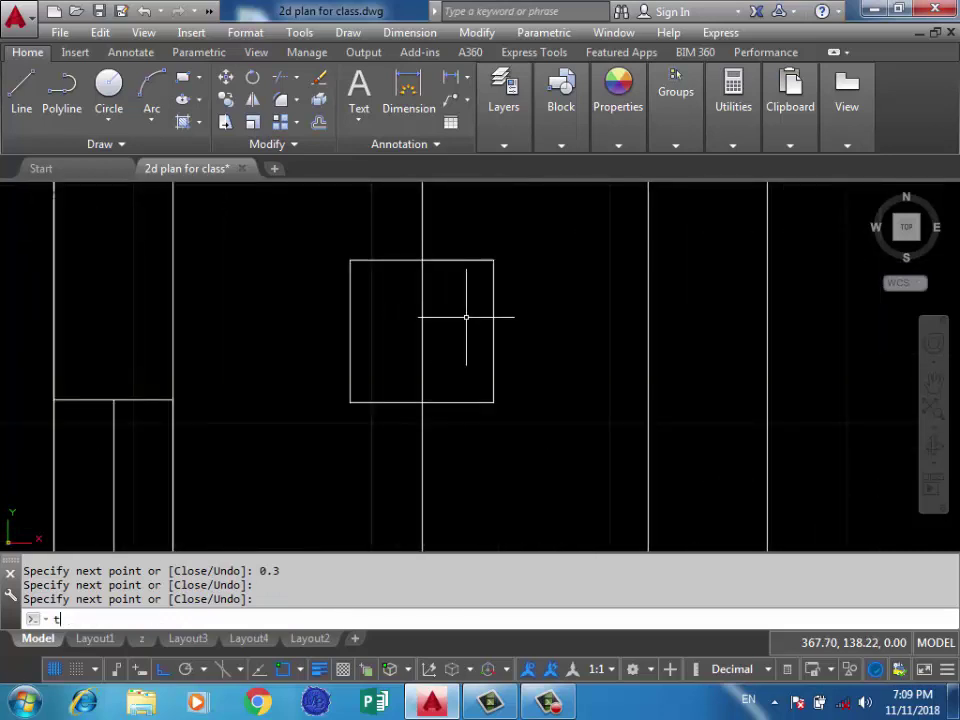
pyautogui.write('r')
pyautogui.press('Return')
pyautogui.press('Return')
pyautogui.scroll(-5, 455, 305)
pyautogui.scroll(-1, 463, 296)
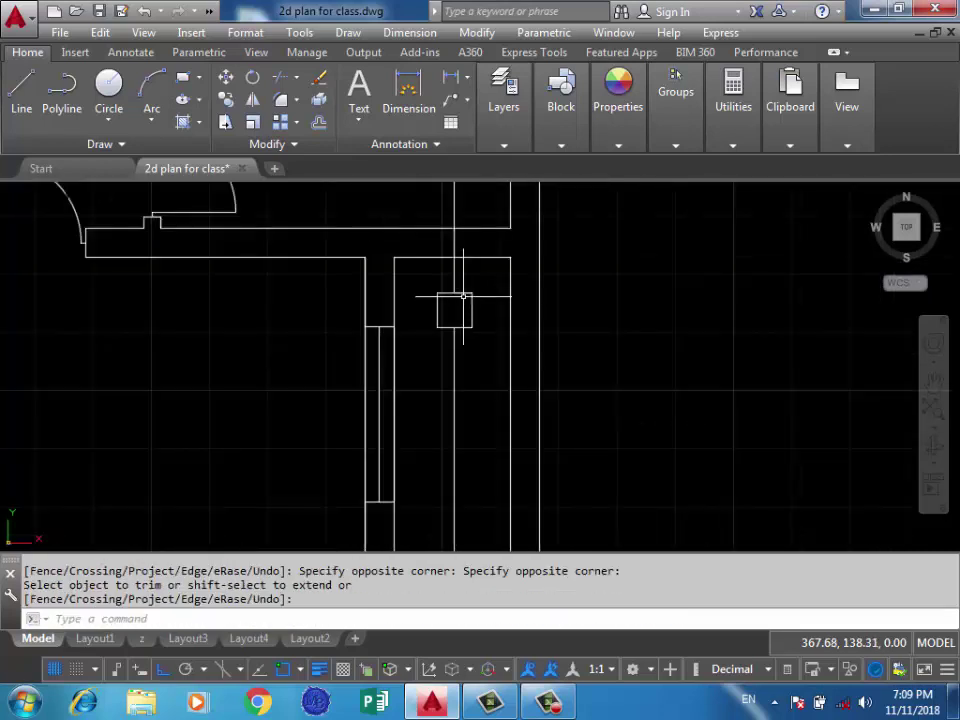
pyautogui.scroll(4, 460, 309)
# Select all four sides of the square and bring up the Group options.
pyautogui.click(491, 242)
pyautogui.click(458, 376)
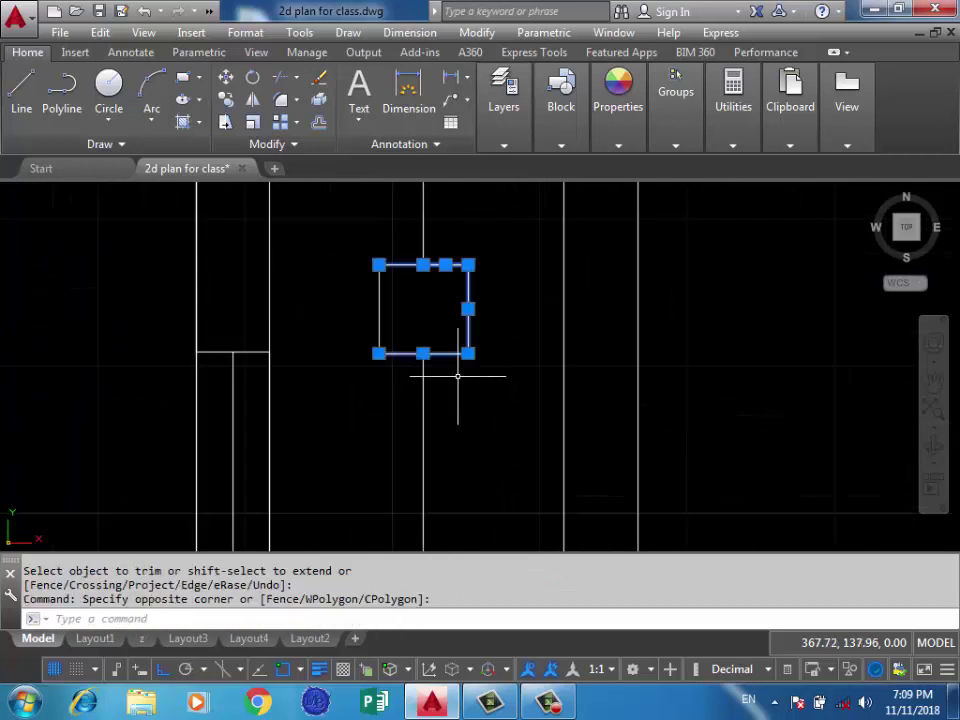
pyautogui.click(405, 240)
pyautogui.click(378, 276)
pyautogui.click(675, 100)
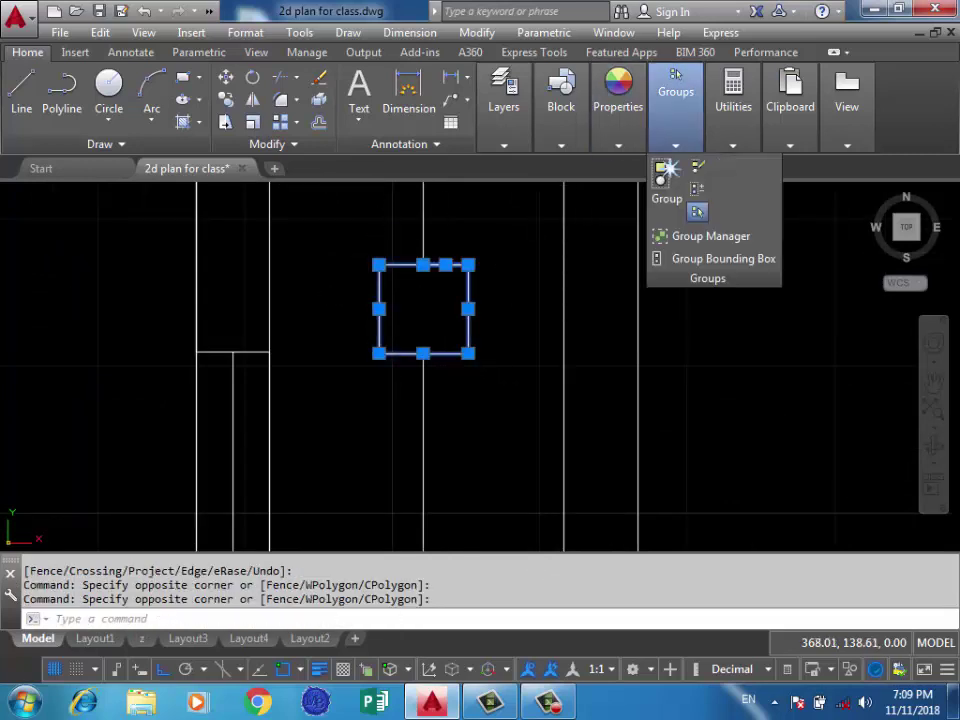
# Group the square's lines, then copy the square using its lower-right corner as base point.
pyautogui.click(667, 180)
pyautogui.write('c')
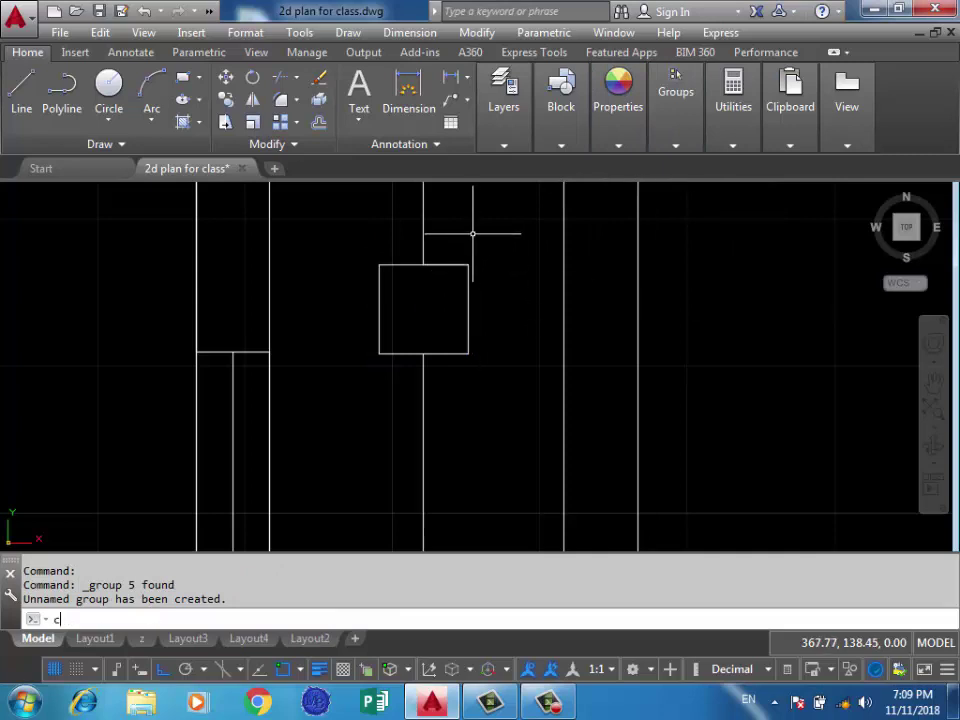
pyautogui.write('o')
pyautogui.press('Return')
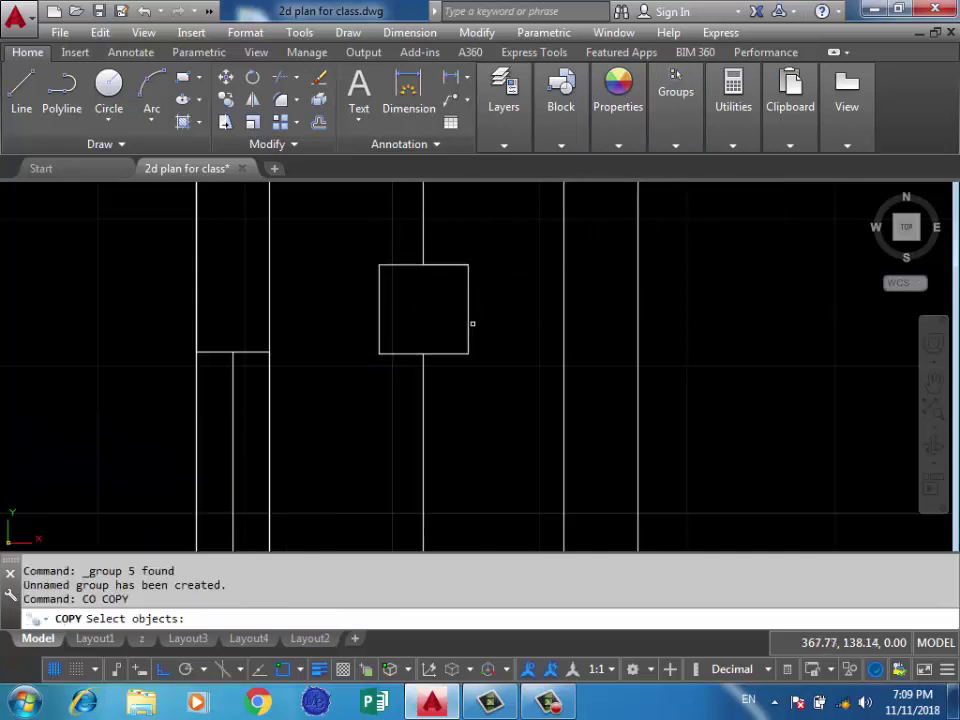
pyautogui.click(470, 324)
pyautogui.press('Return')
pyautogui.click(467, 350)
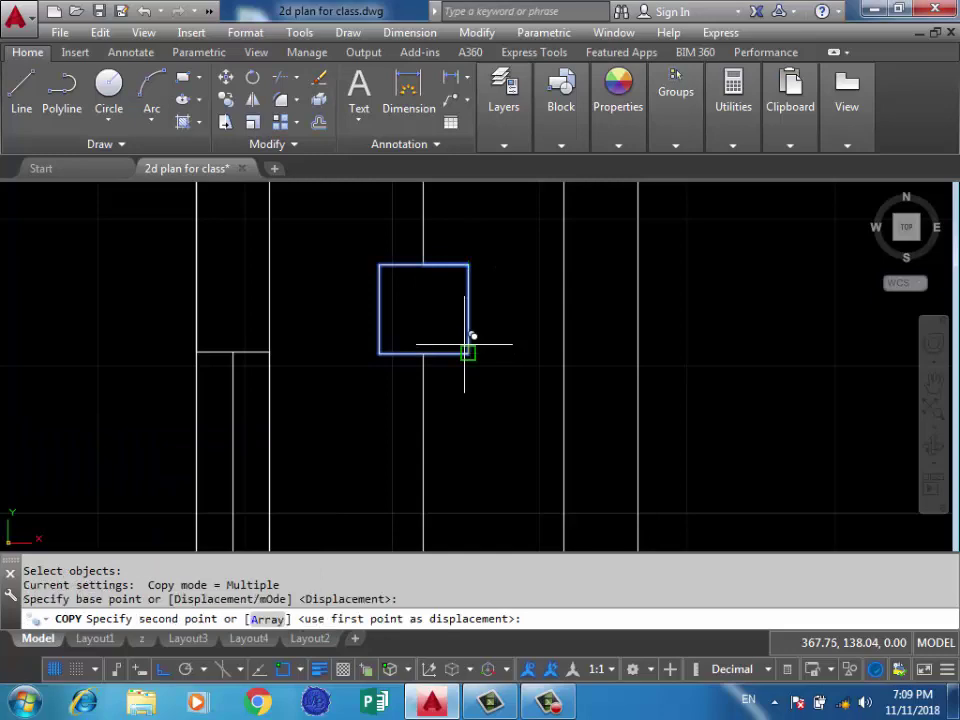
# Place copies of the square below the original and at the pipe corner.
pyautogui.scroll(-3, 472, 336)
pyautogui.scroll(-2, 461, 280)
pyautogui.scroll(-2, 465, 400)
pyautogui.scroll(5, 476, 452)
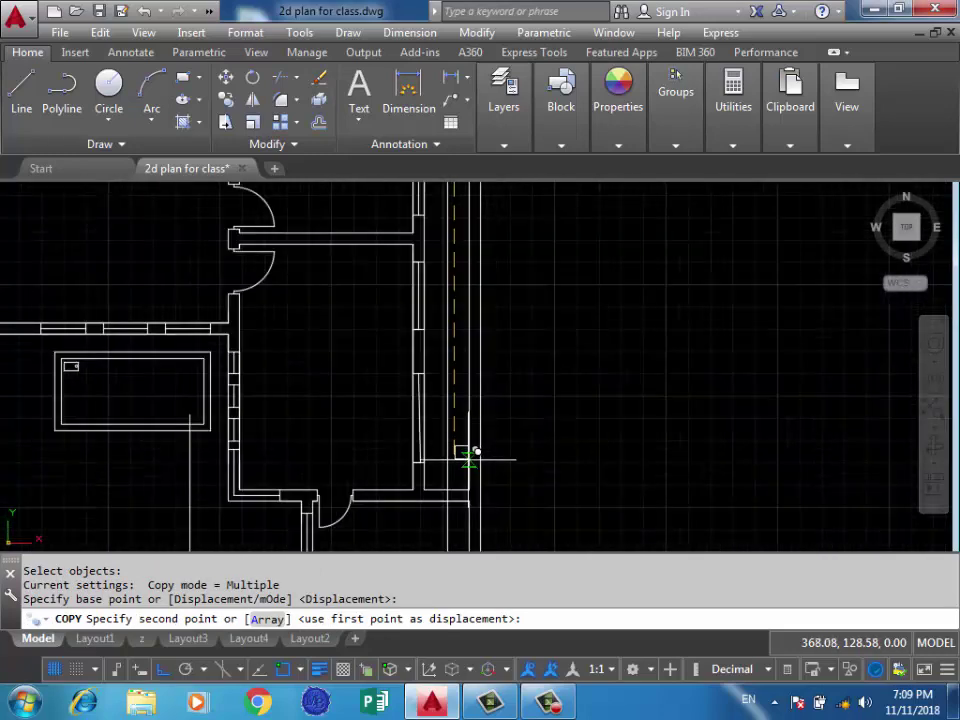
pyautogui.scroll(2, 465, 450)
pyautogui.scroll(2, 456, 440)
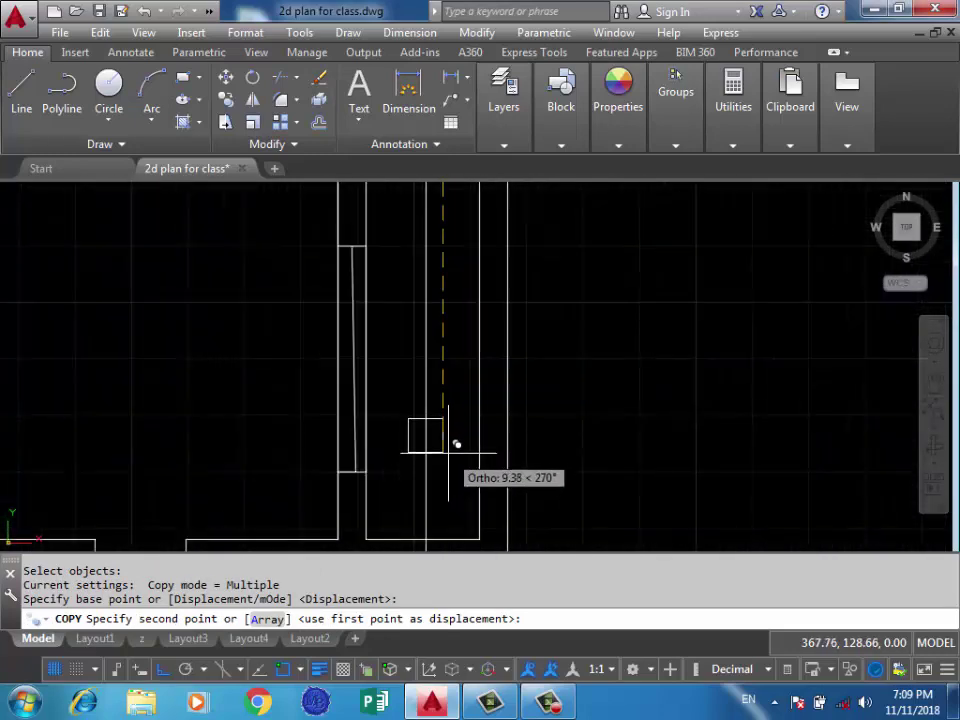
pyautogui.click(456, 443)
pyautogui.scroll(-3, 610, 364)
pyautogui.scroll(3, 452, 419)
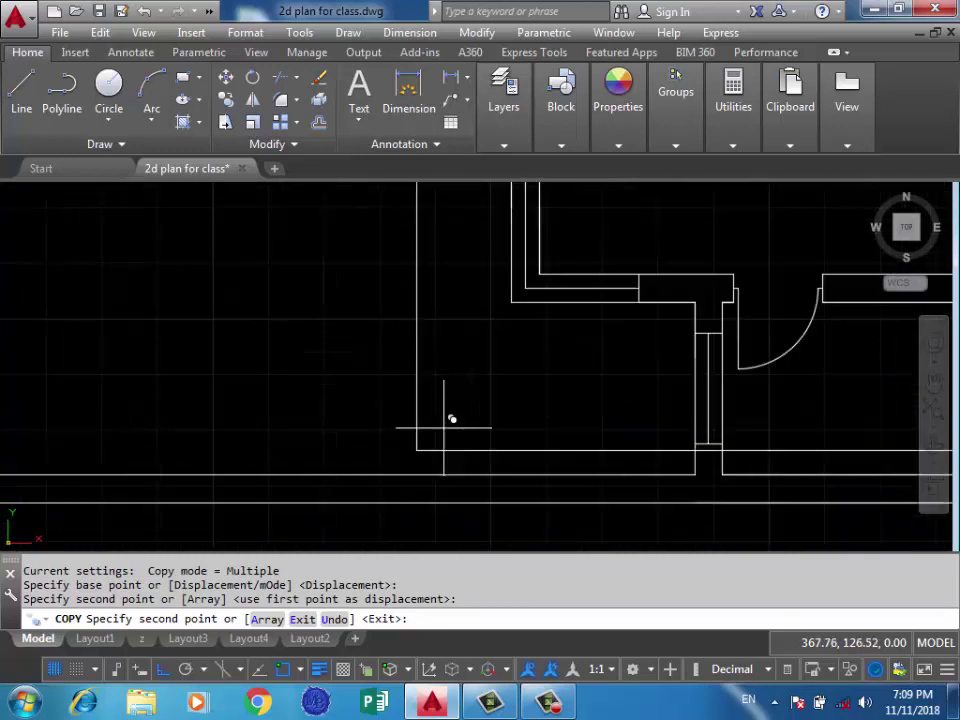
pyautogui.click(416, 451)
pyautogui.scroll(5, 410, 450)
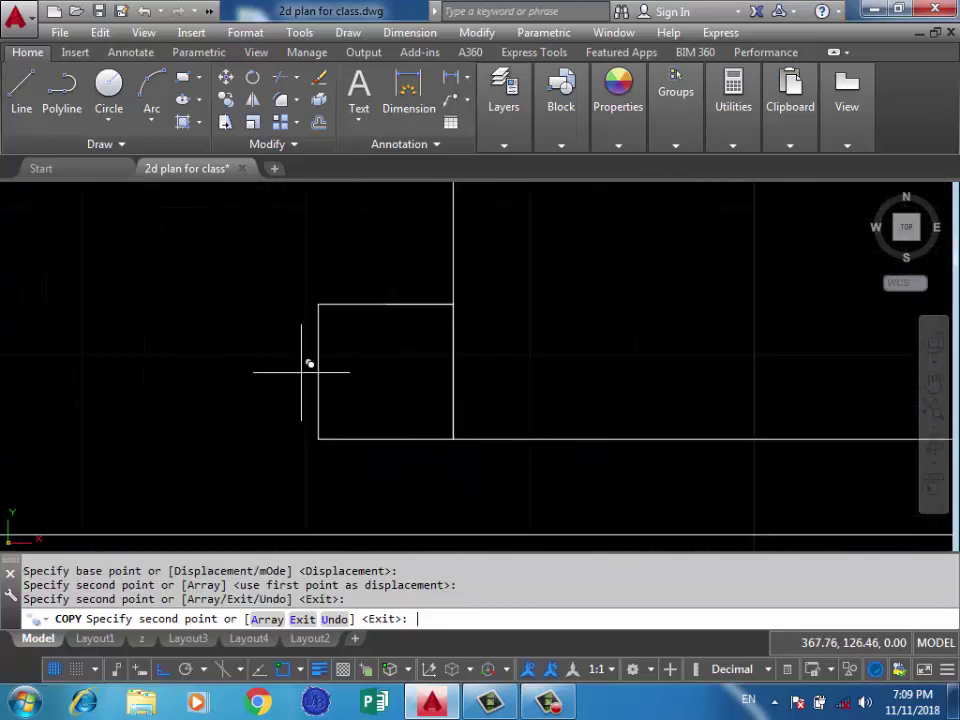
pyautogui.press('Return')
# Draw a temporary helper line across the middle of the copied square.
pyautogui.click(21, 85)
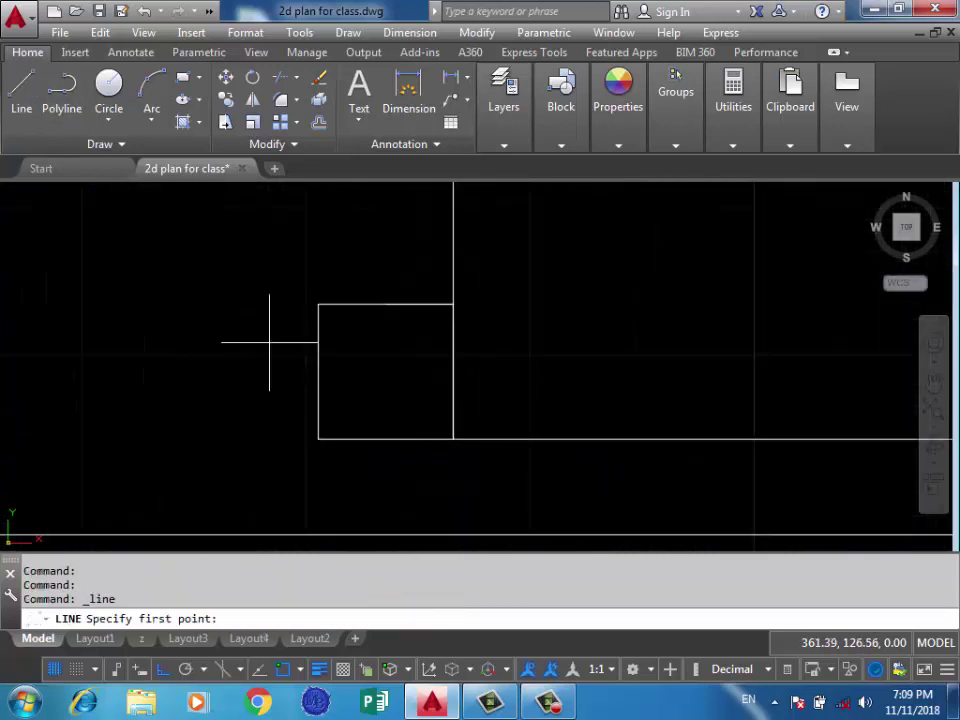
pyautogui.click(318, 372)
pyautogui.click(453, 372)
pyautogui.press('Return')
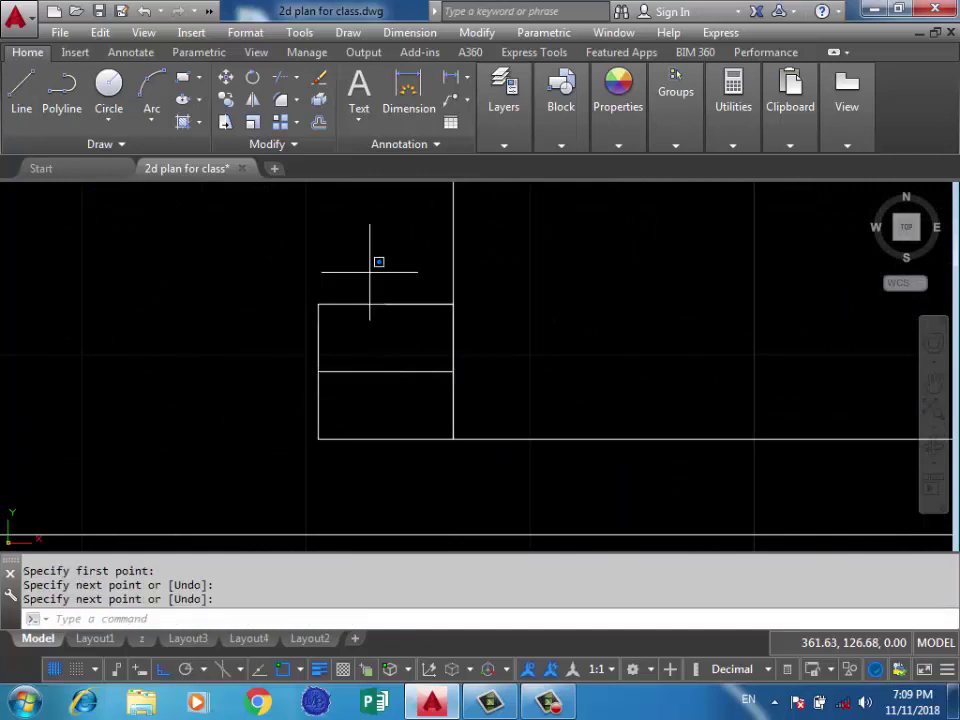
# Move the square by the helper line's midpoint so it centres on the pipe corner.
pyautogui.moveTo(375, 261); pyautogui.dragTo(263, 328)
pyautogui.write('m')
pyautogui.press('Return')
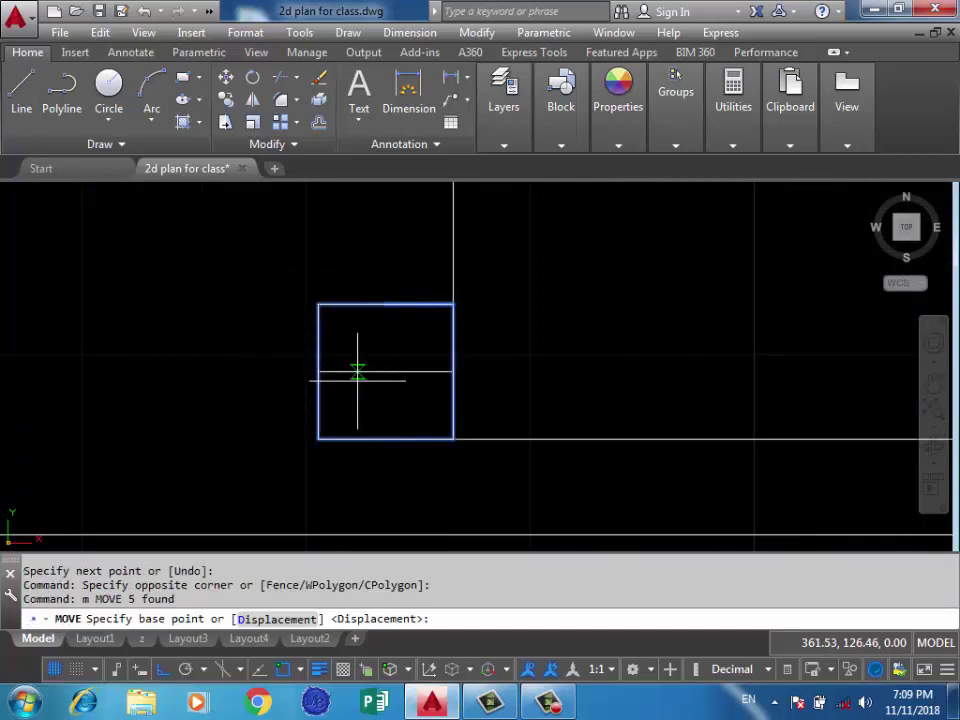
pyautogui.click(385, 372)
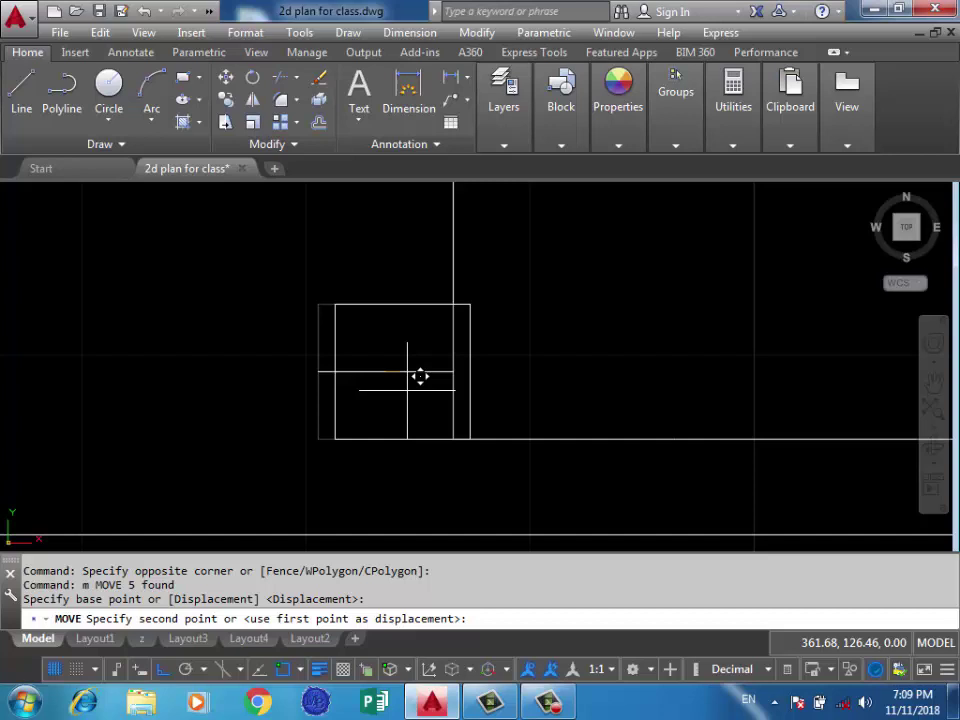
pyautogui.click(453, 438)
pyautogui.press('Return')
pyautogui.press('Return')
pyautogui.press('Return')
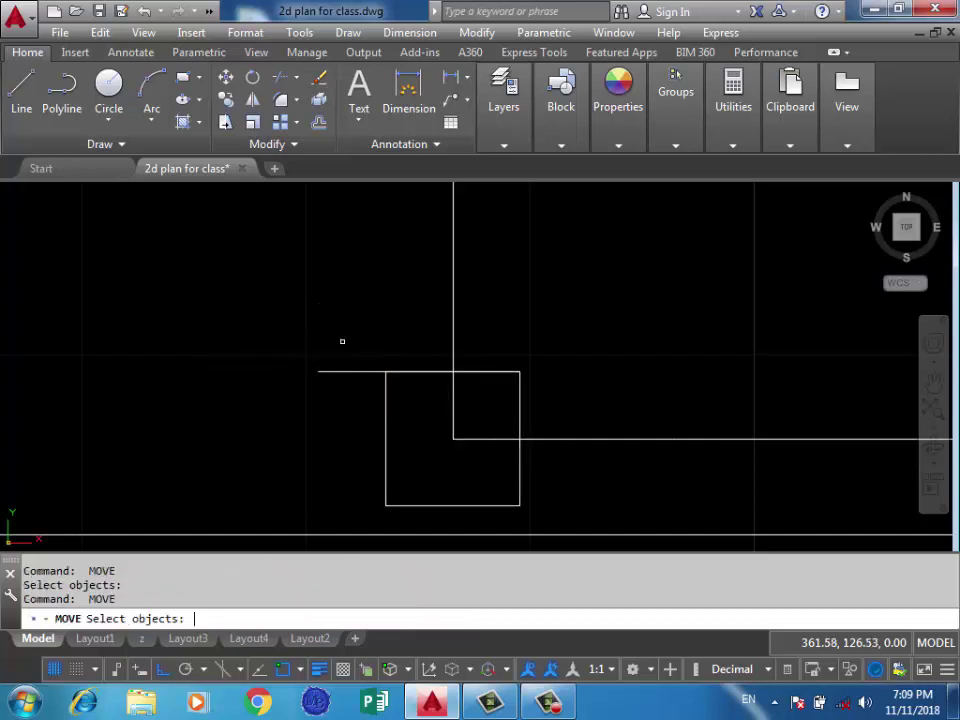
pyautogui.press('Return')
# Delete the helper line and trim the pipe lines inside the corner square.
pyautogui.moveTo(343, 354); pyautogui.dragTo(288, 393)
pyautogui.press('Delete')
pyautogui.scroll(-4, 235, 340)
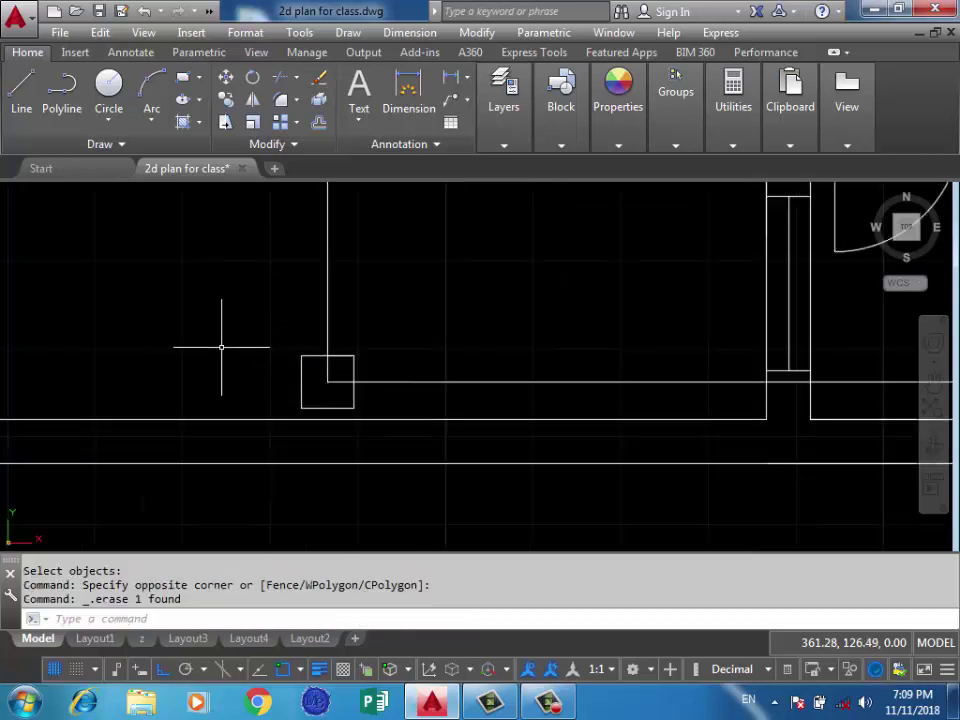
pyautogui.write('tr')
pyautogui.press('Return')
pyautogui.press('Return')
pyautogui.scroll(4, 295, 363)
pyautogui.moveTo(349, 377); pyautogui.dragTo(313, 398)
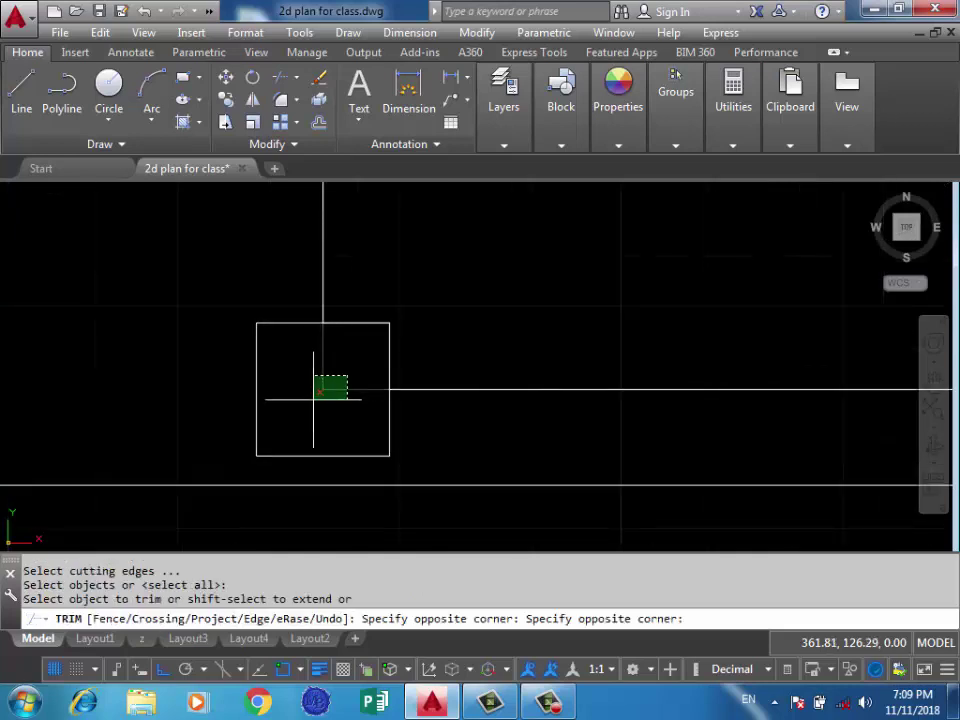
# Trim the remaining pipe segment inside the upper square.
pyautogui.scroll(-2, 277, 384)
pyautogui.scroll(-4, 277, 384)
pyautogui.scroll(-2, 570, 362)
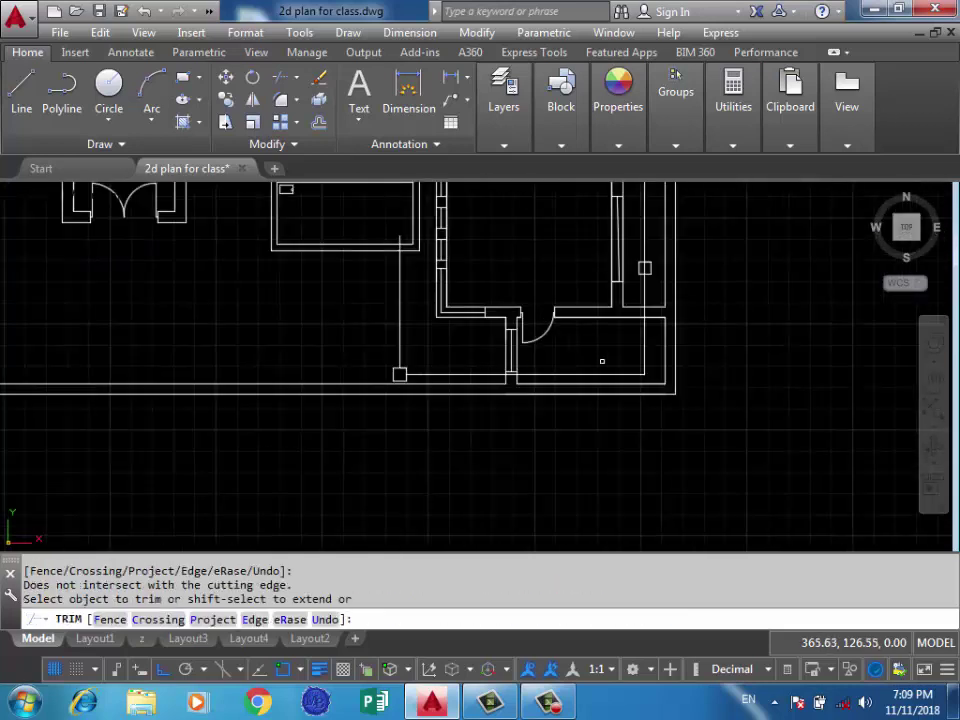
pyautogui.scroll(2, 560, 362)
pyautogui.scroll(1, 580, 361)
pyautogui.scroll(3, 600, 360)
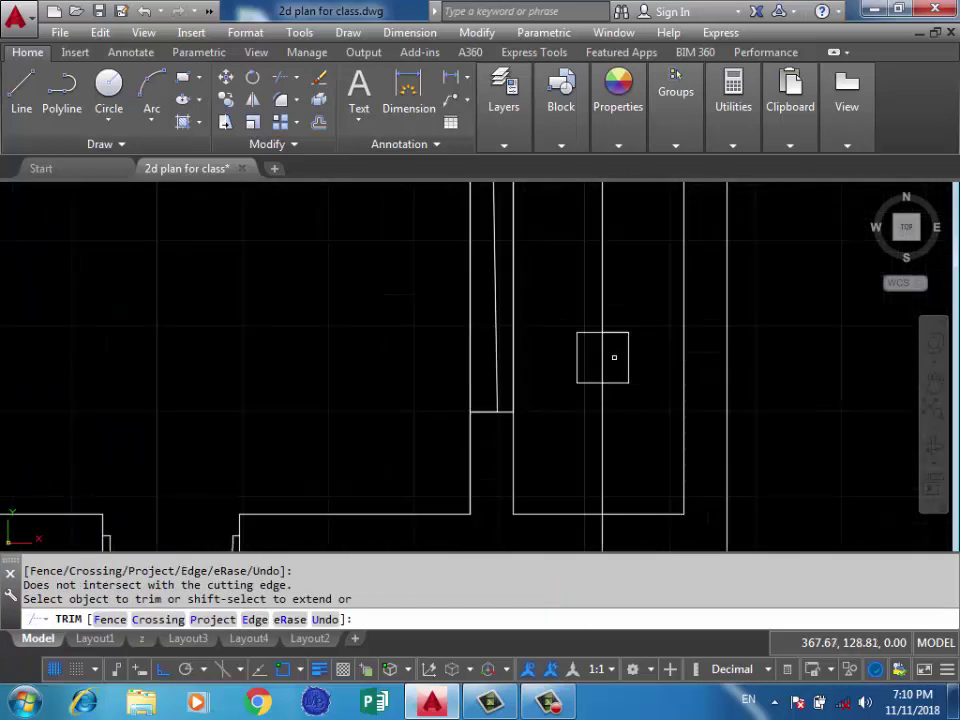
pyautogui.click(602, 360)
pyautogui.click(602, 360)
pyautogui.scroll(-2, 621, 360)
pyautogui.scroll(-2, 590, 361)
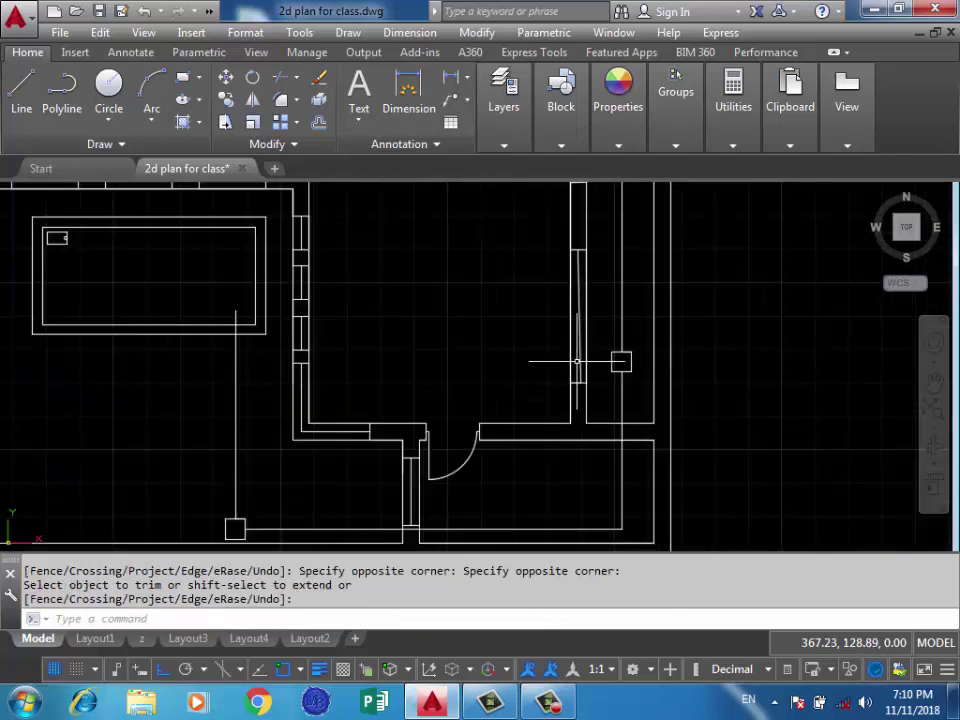
pyautogui.scroll(-3, 575, 365)
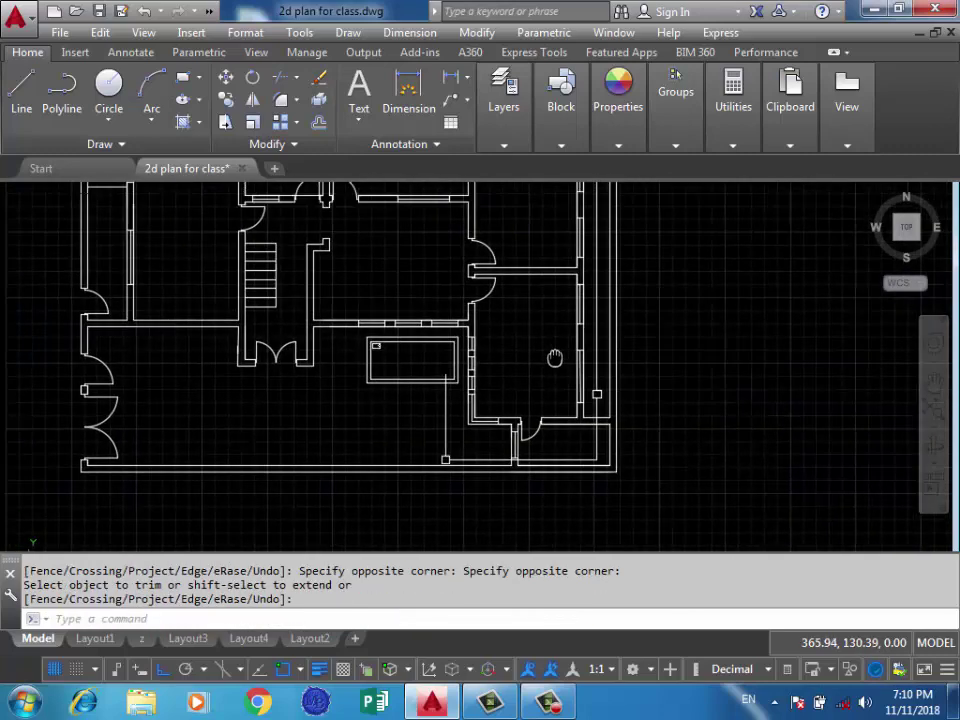
pyautogui.moveTo(480, 303); pyautogui.dragTo(581, 459, button='middle')
pyautogui.scroll(2, 581, 459)
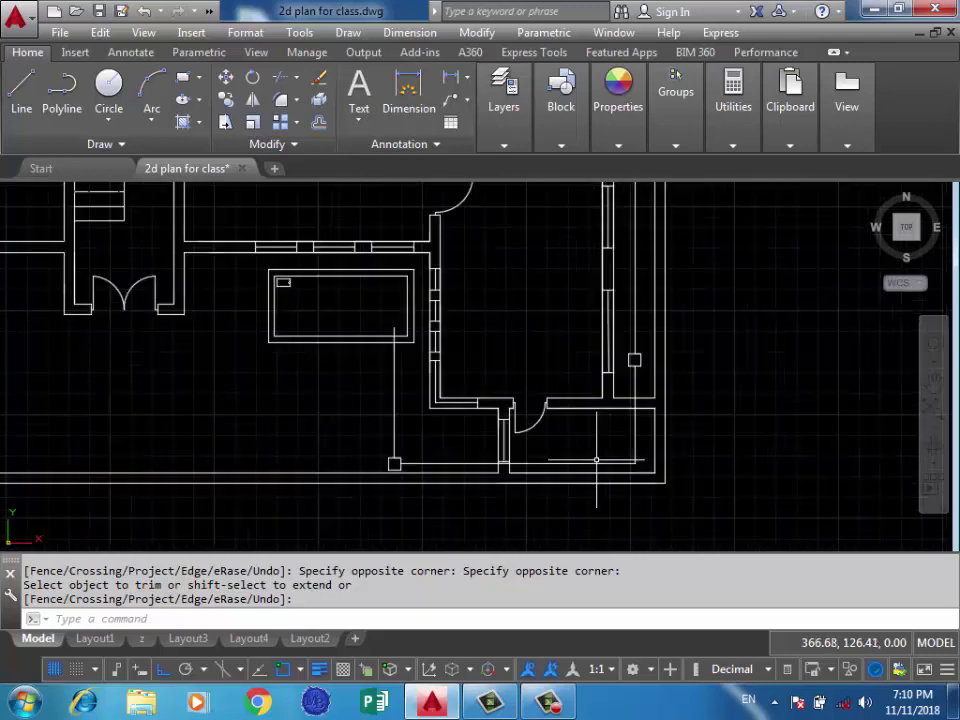
pyautogui.scroll(4, 540, 415)
# Draw a Start, End, Direction arc linking the horizontal pipe end to the vertical pipe end.
pyautogui.scroll(-2, 592, 393)
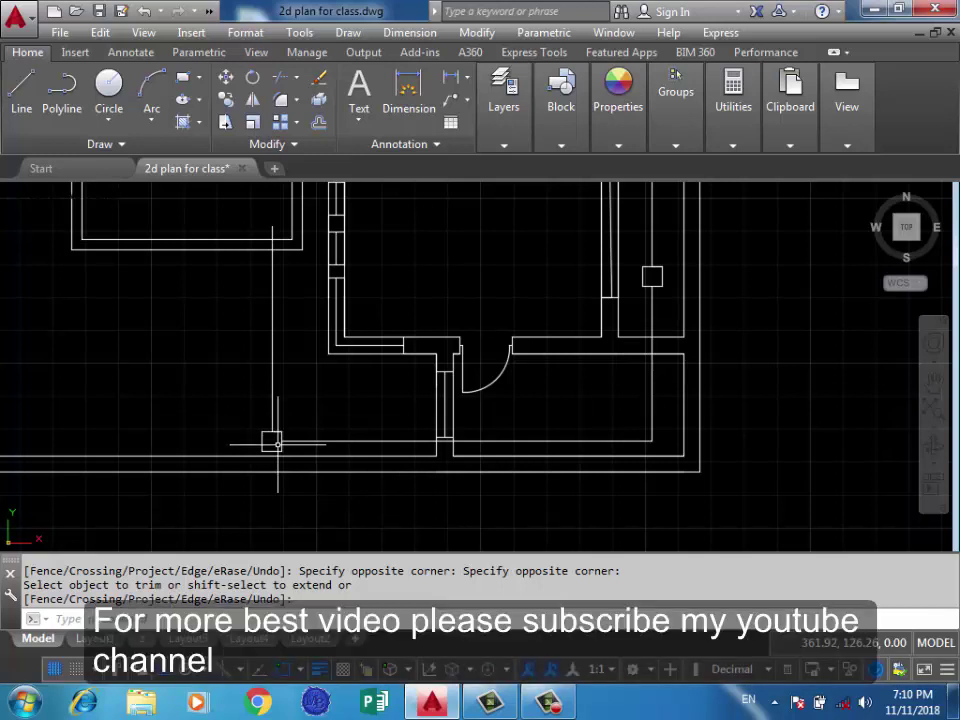
pyautogui.scroll(4, 255, 451)
pyautogui.scroll(2, 233, 424)
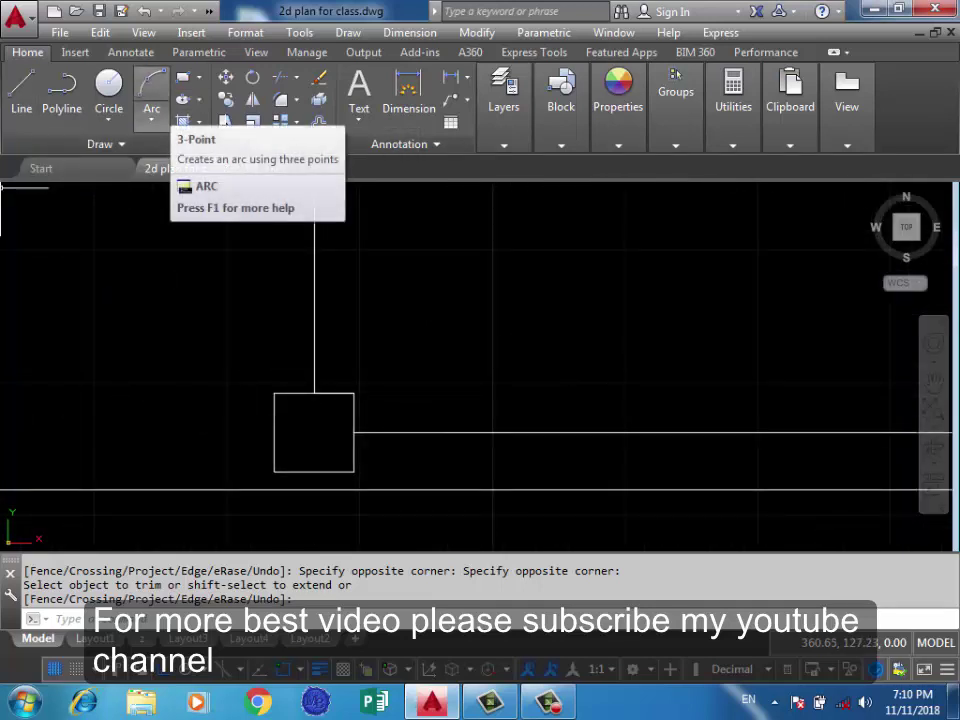
pyautogui.click(151, 86)
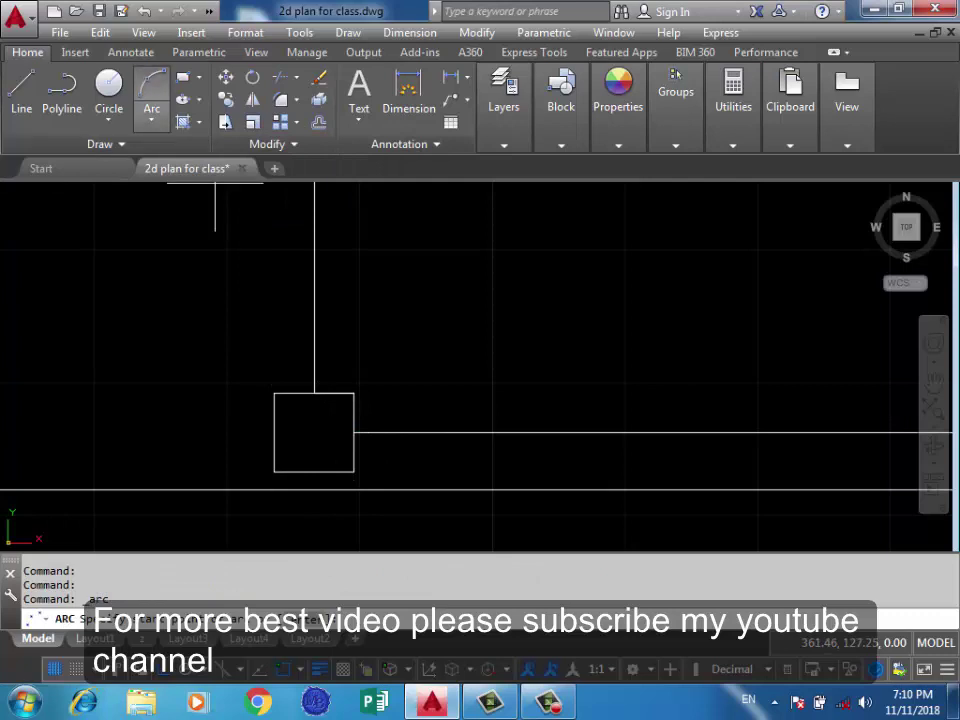
pyautogui.click(151, 119)
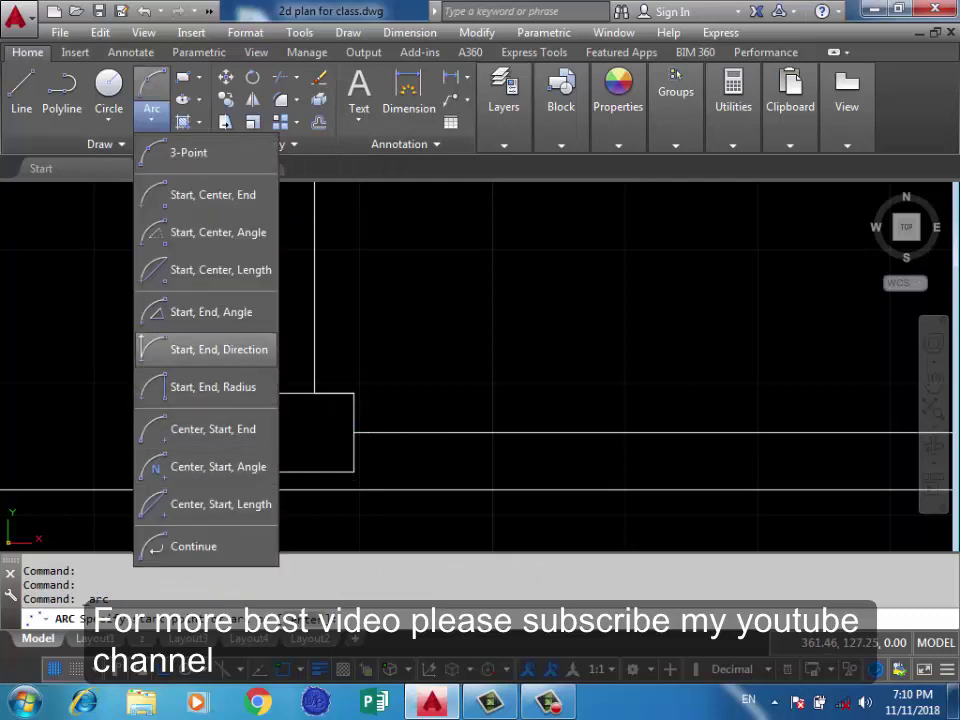
pyautogui.click(160, 312)
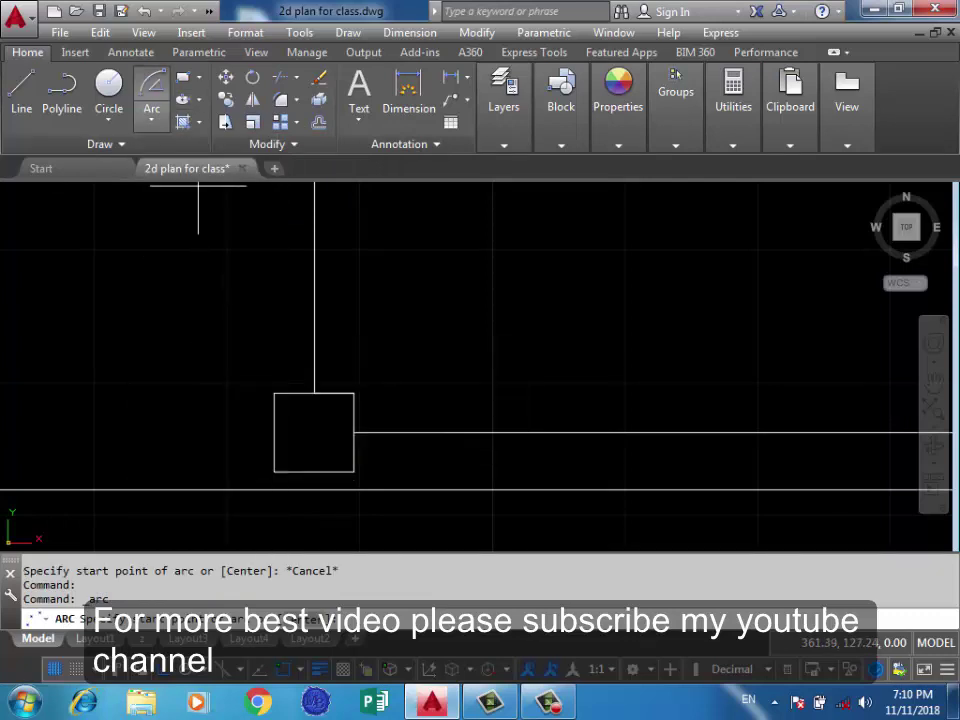
pyautogui.click(151, 119)
pyautogui.click(160, 345)
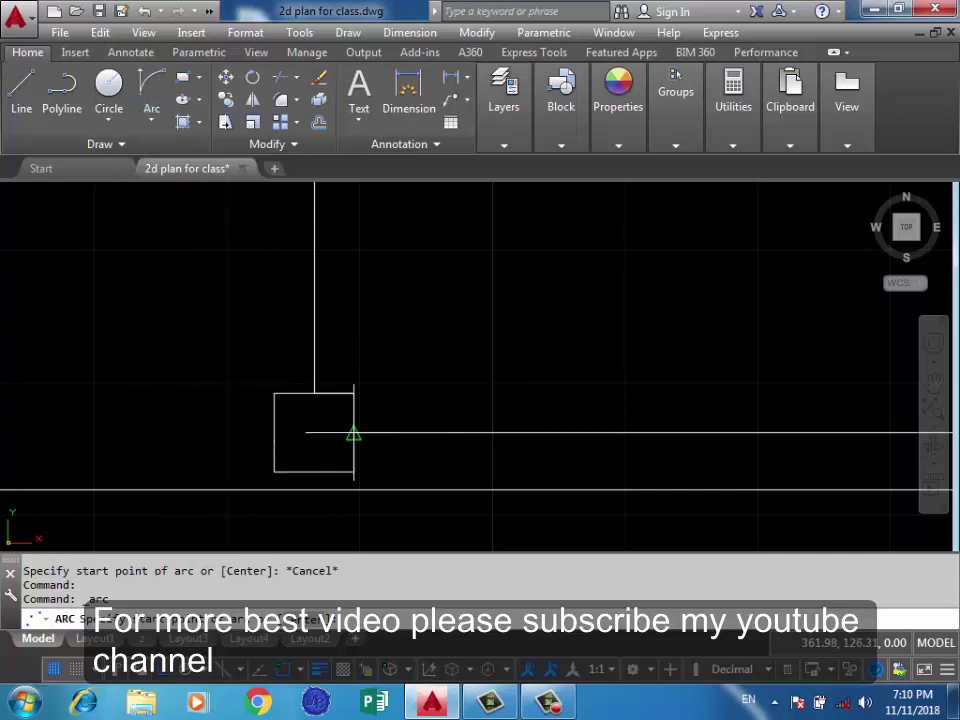
pyautogui.click(353, 433)
pyautogui.click(314, 393)
pyautogui.click(244, 381)
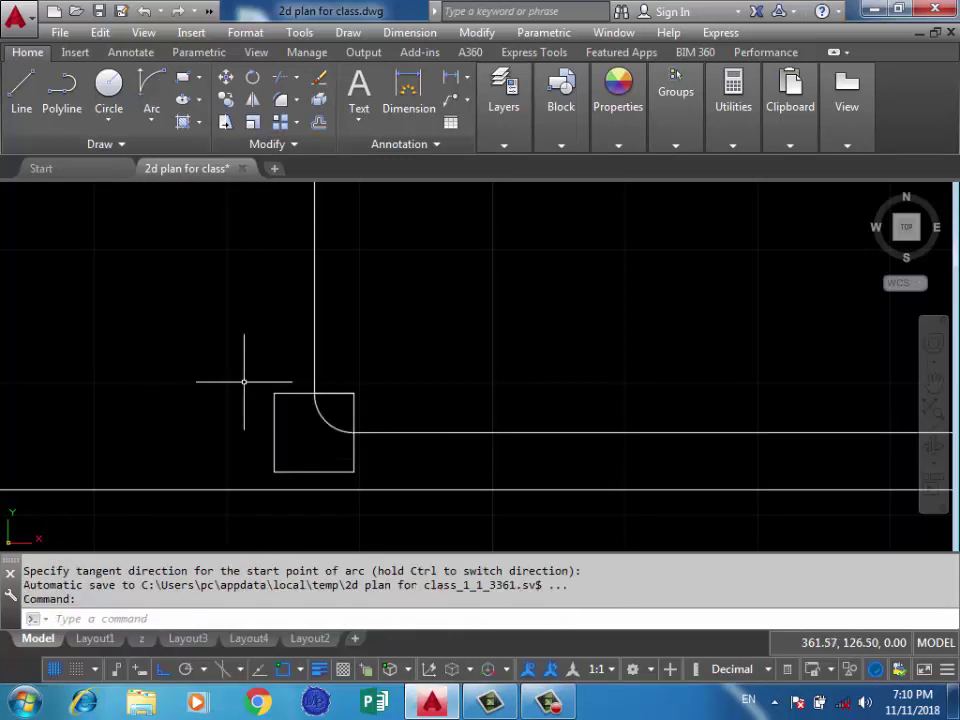
pyautogui.scroll(-2, 302, 431)
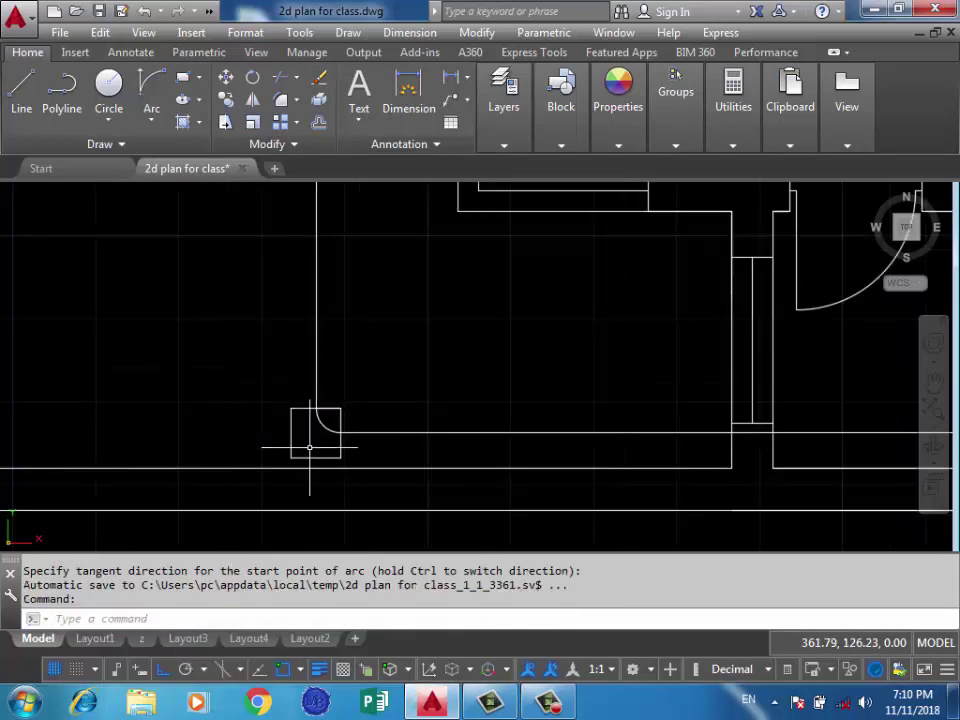
pyautogui.scroll(4, 311, 447)
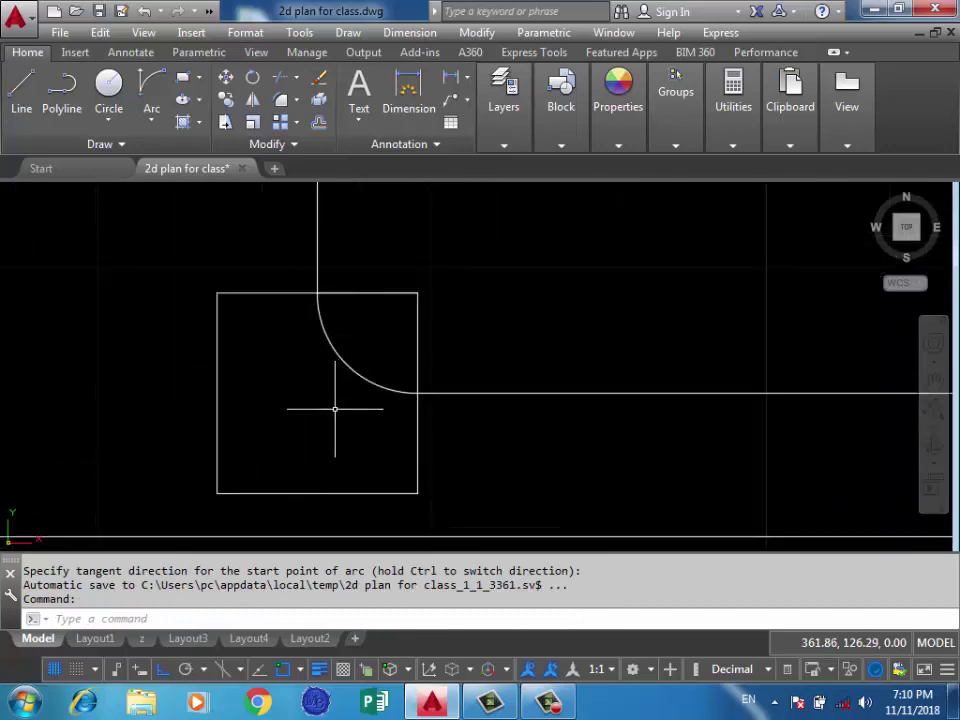
pyautogui.scroll(-2, 261, 407)
pyautogui.scroll(-2, 227, 360)
pyautogui.scroll(-2, 160, 280)
pyautogui.moveTo(274, 242); pyautogui.dragTo(373, 425, button='middle')
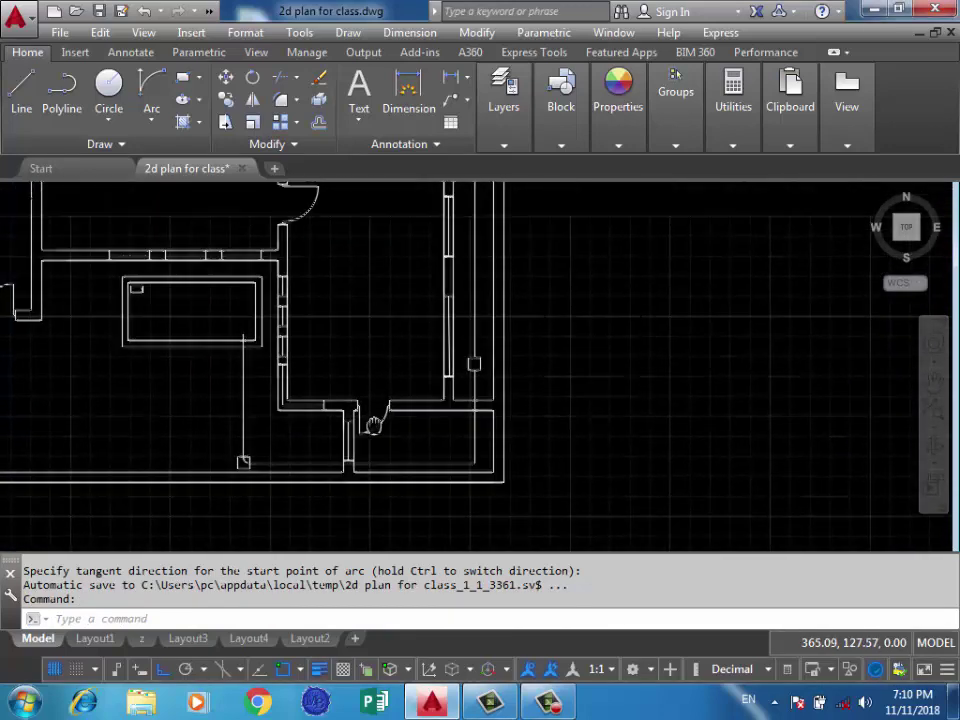
pyautogui.scroll(3, 373, 425)
pyautogui.scroll(2, 415, 379)
pyautogui.scroll(2, 415, 377)
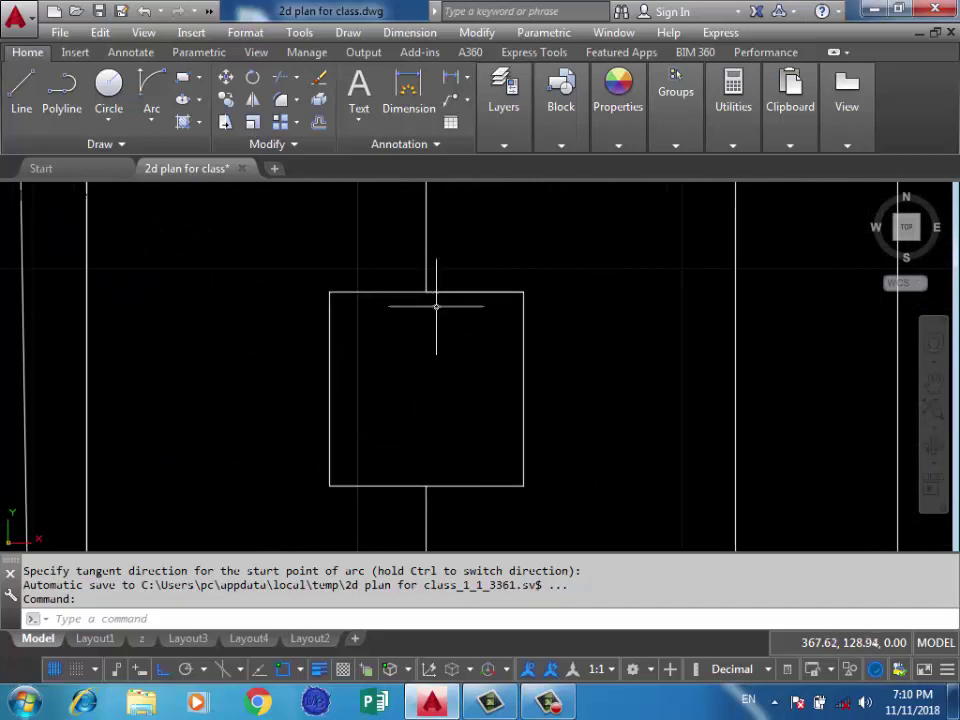
pyautogui.scroll(-4, 450, 357)
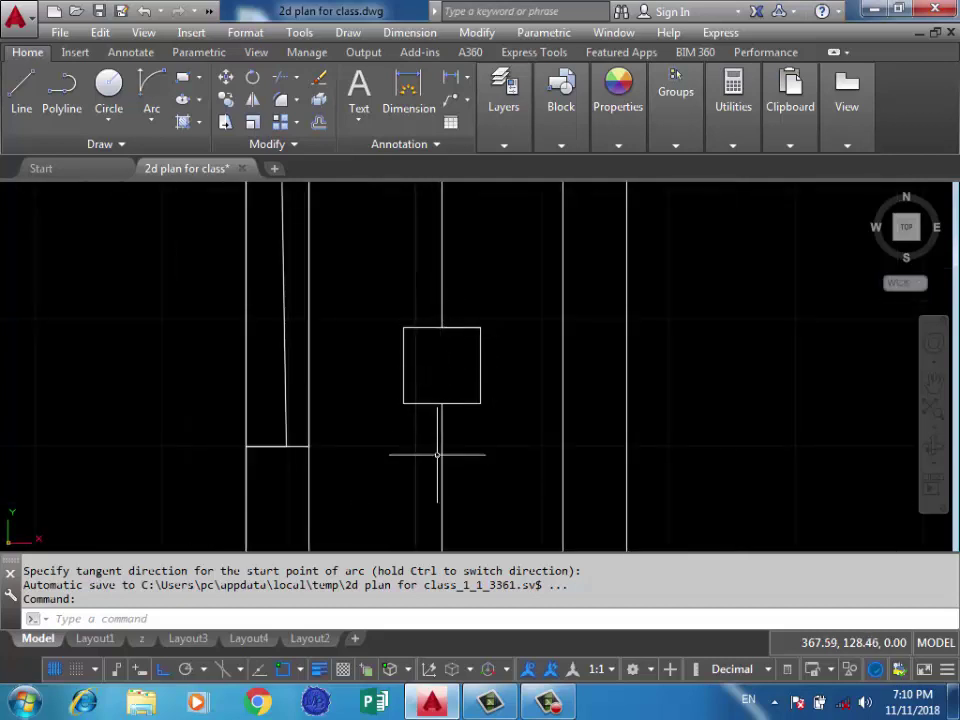
pyautogui.scroll(5, 438, 362)
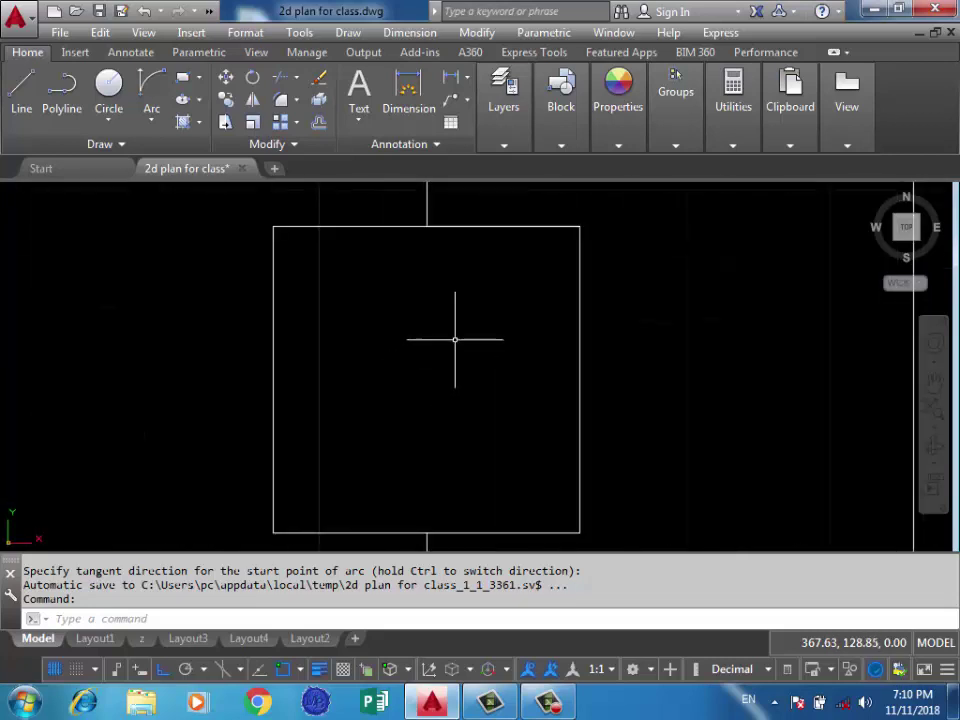
pyautogui.scroll(-4, 472, 335)
pyautogui.scroll(-3, 497, 300)
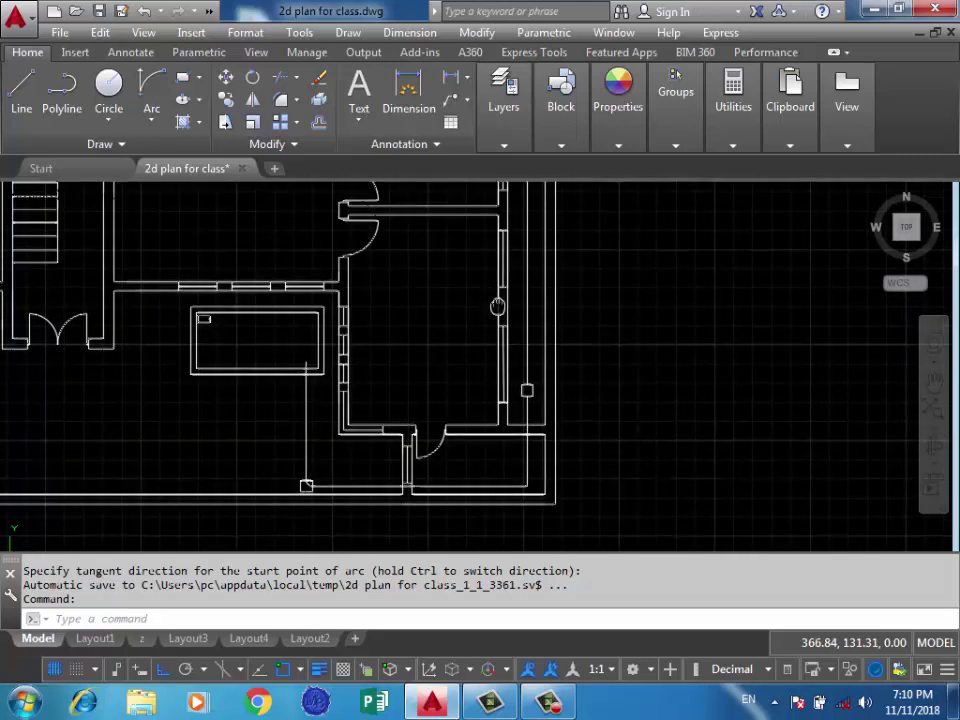
# Select the first floor plan's pipe lines, both the vertical runs and the bottom run.
pyautogui.moveTo(500, 190)
pyautogui.mouseDown(button='middle')
pyautogui.moveTo(496, 328)
pyautogui.moveTo(525, 257)
pyautogui.mouseUp(button='middle')
pyautogui.scroll(3, 536, 214)
pyautogui.click(536, 212)
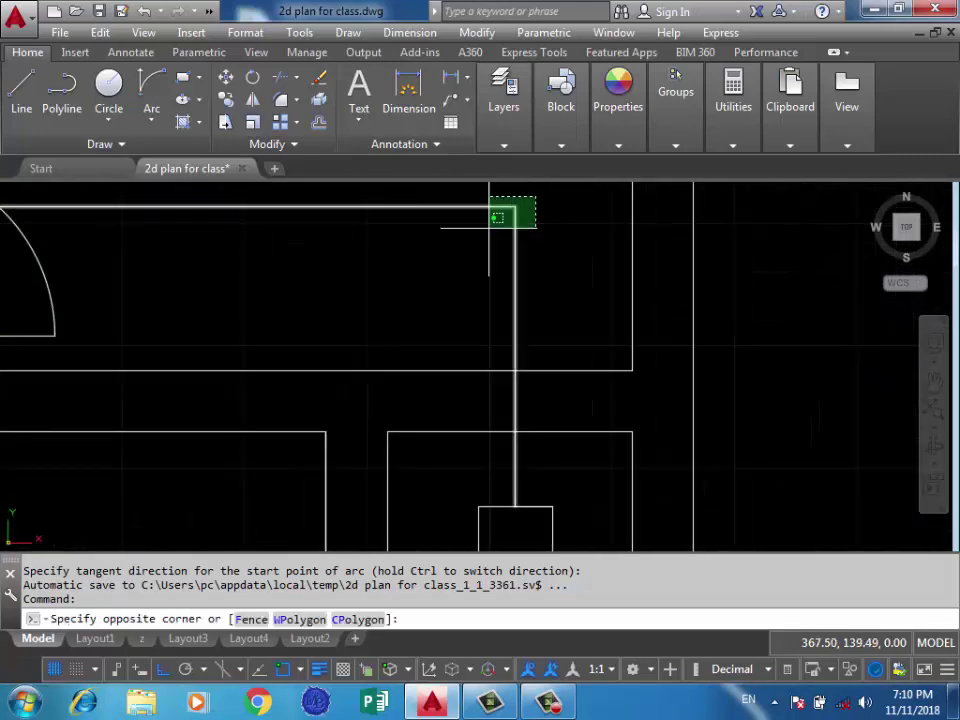
pyautogui.scroll(-3, 514, 205)
pyautogui.scroll(3, 514, 250)
pyautogui.click(514, 240)
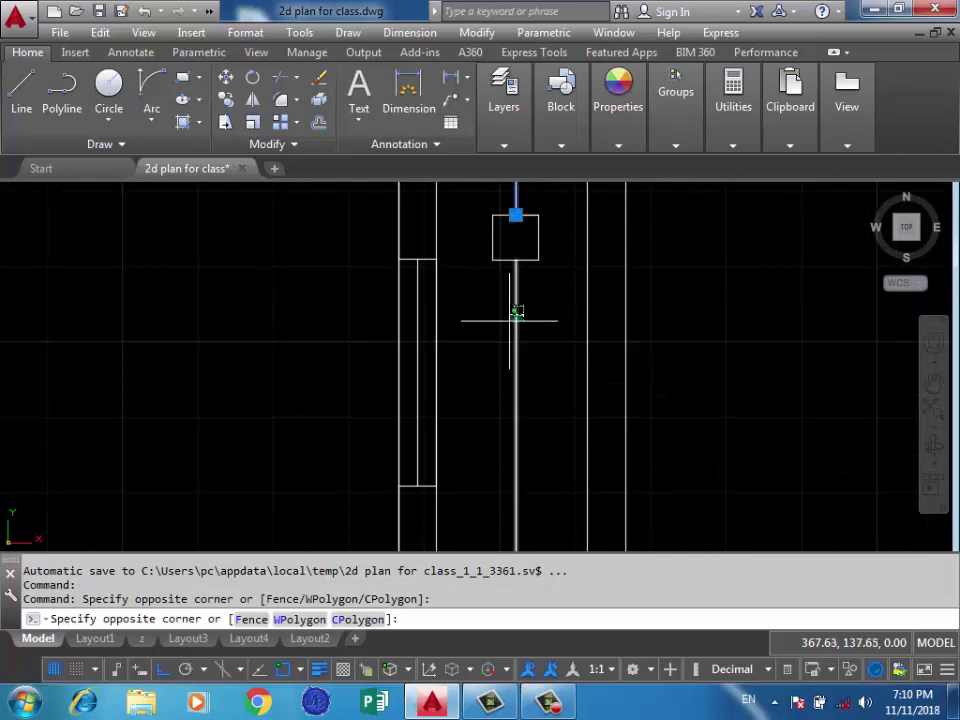
pyautogui.click(514, 317)
pyautogui.scroll(-2, 530, 250)
pyautogui.scroll(-4, 529, 392)
pyautogui.scroll(5, 529, 392)
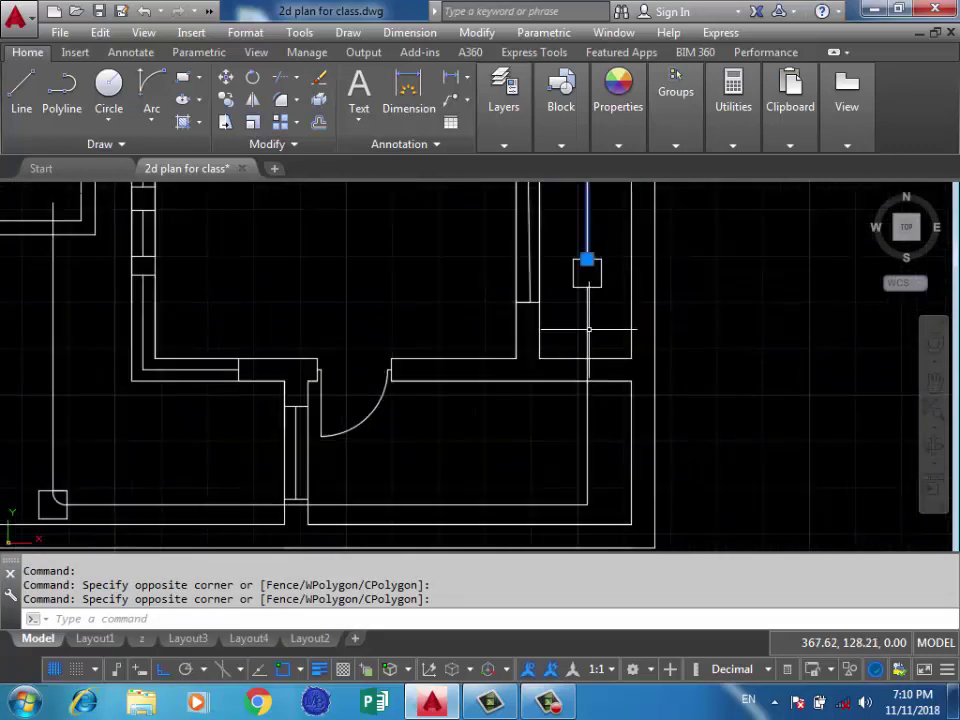
pyautogui.click(64, 505)
pyautogui.scroll(-2, 423, 393)
pyautogui.scroll(3, 428, 326)
pyautogui.click(422, 322)
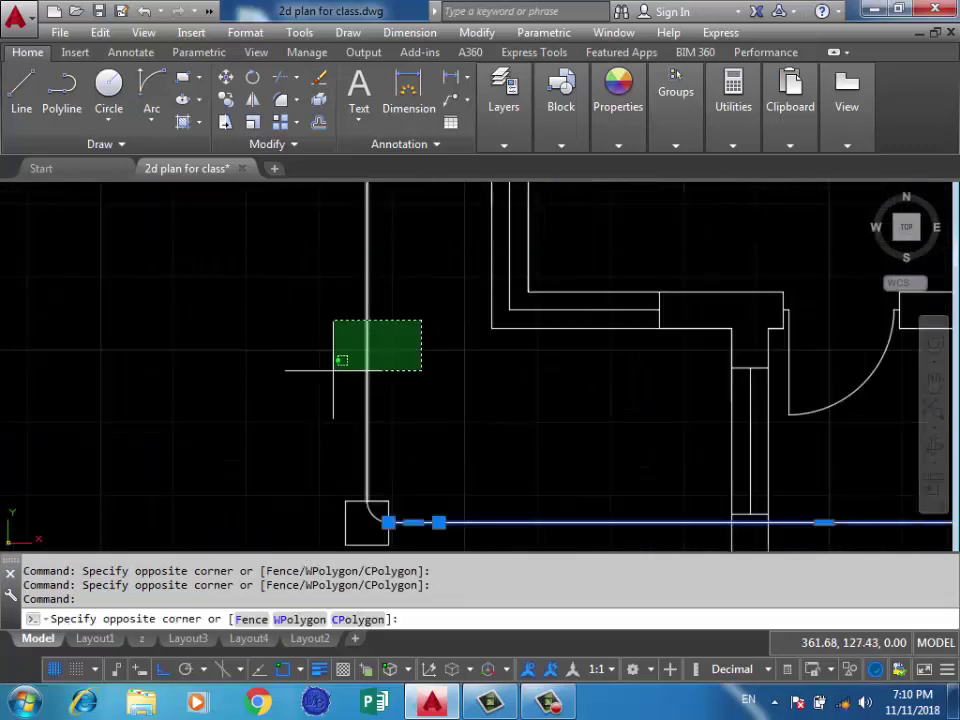
pyautogui.click(339, 358)
pyautogui.scroll(-2, 392, 488)
pyautogui.scroll(-1, 426, 452)
pyautogui.scroll(4, 484, 347)
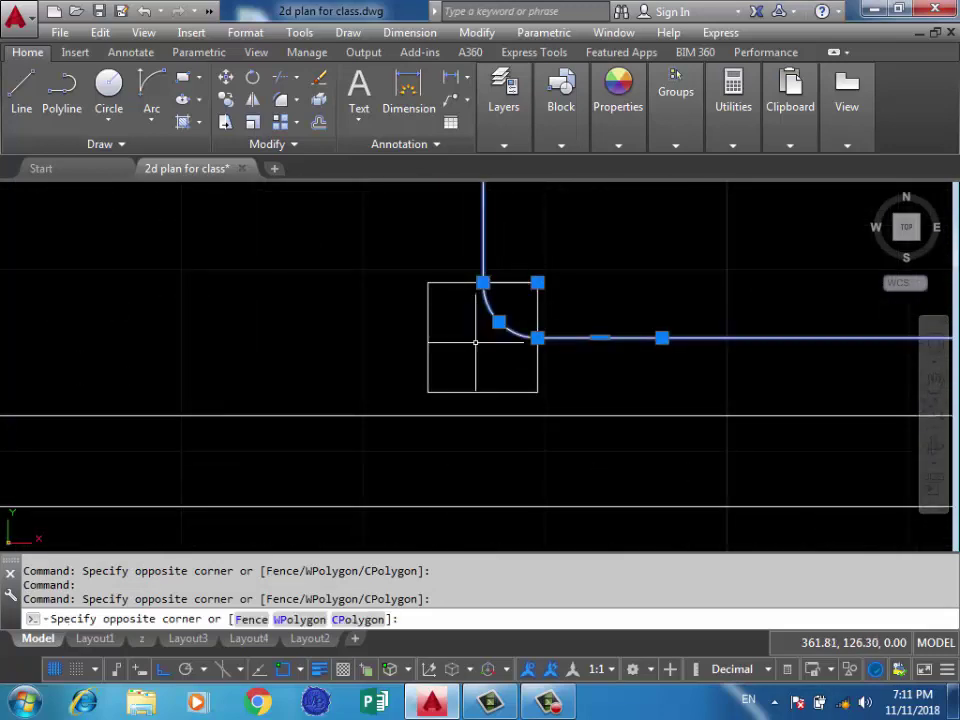
pyautogui.scroll(-2, 484, 347)
pyautogui.scroll(-2, 553, 396)
pyautogui.moveTo(450, 360); pyautogui.dragTo(498, 432, button='middle')
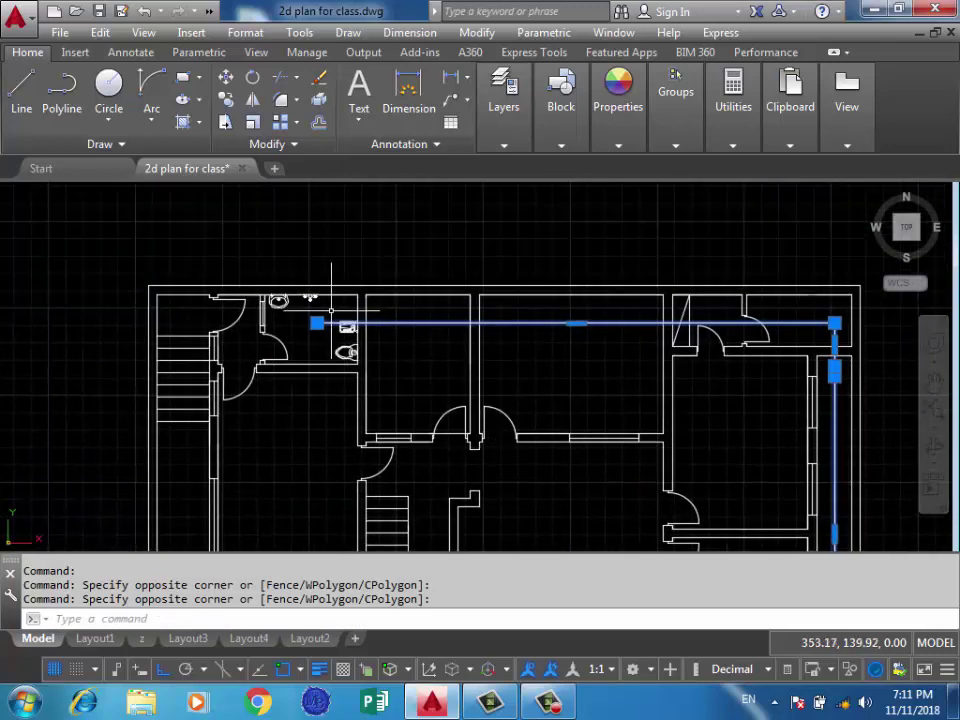
pyautogui.scroll(1, 321, 289)
pyautogui.scroll(-2, 272, 214)
pyautogui.scroll(-2, 306, 270)
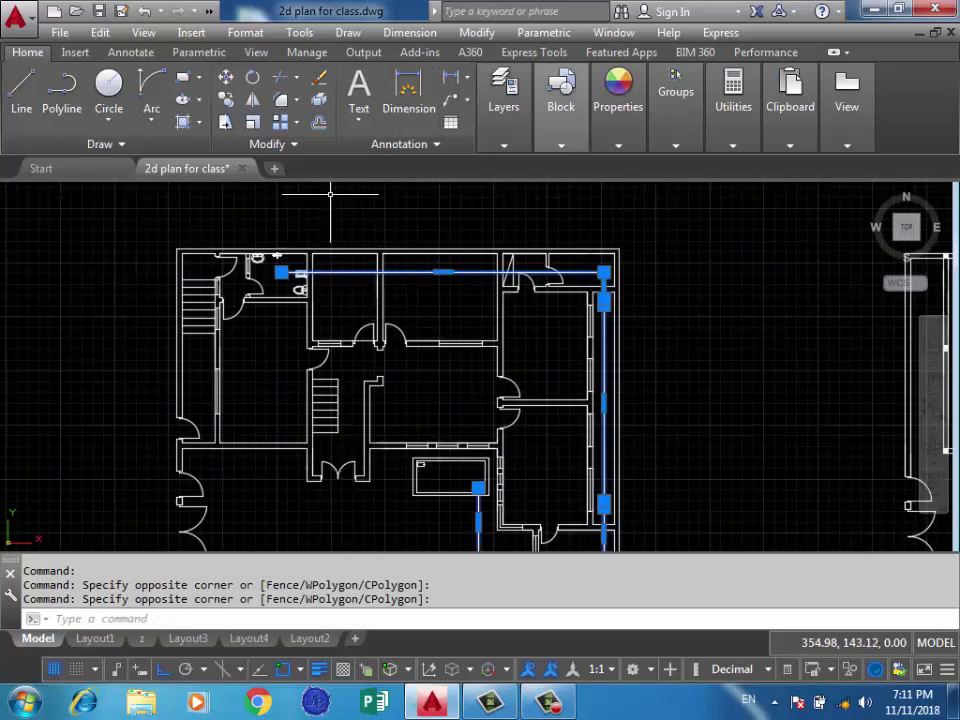
# Give the selected pipes a 0.40 mm lineweight and blue colour 39,118,187, then deselect.
pyautogui.click(504, 145)
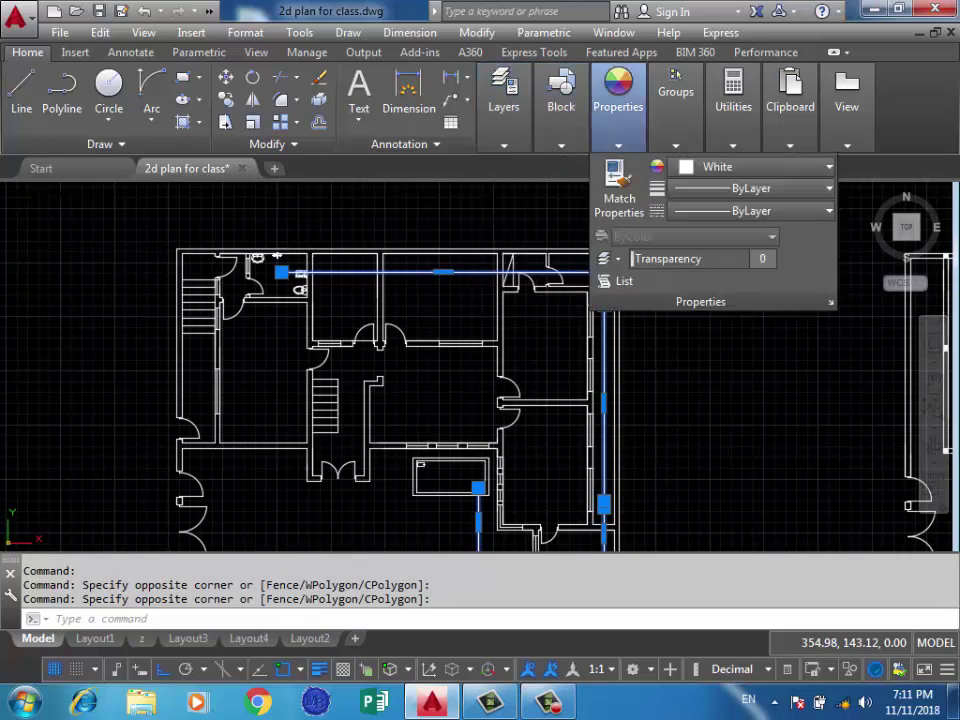
pyautogui.click(750, 210)
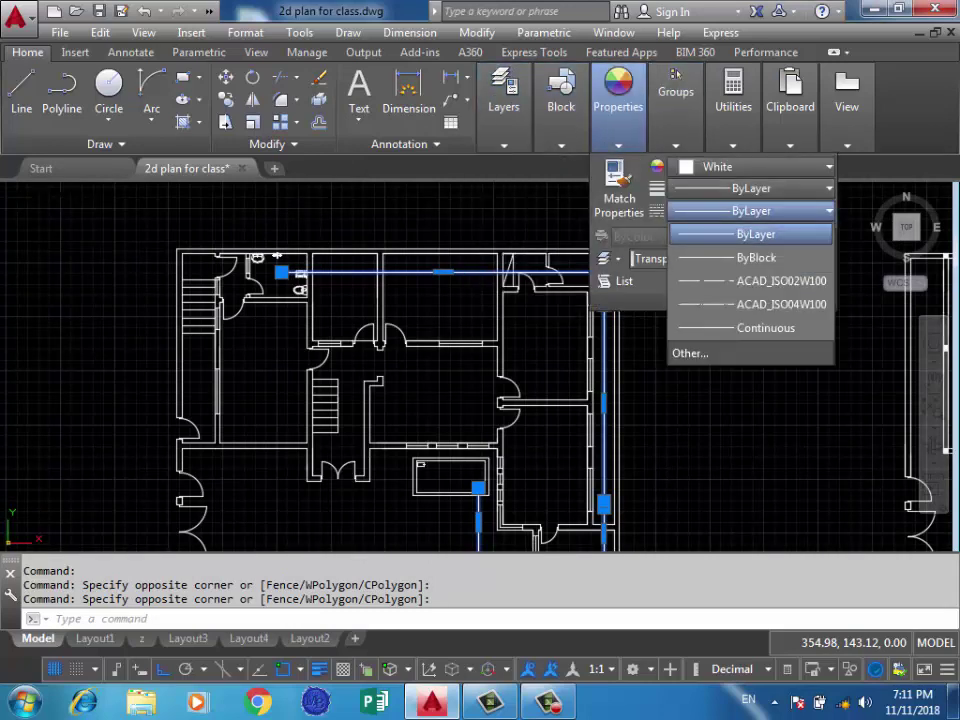
pyautogui.click(750, 229)
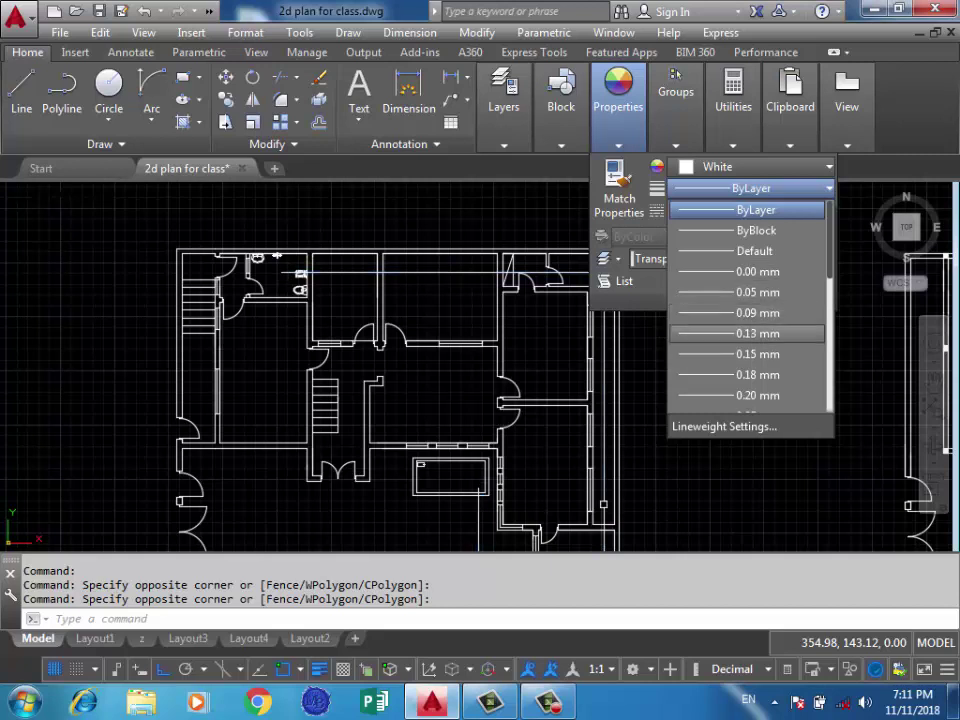
pyautogui.scroll(-1, 750, 333)
pyautogui.scroll(-1, 750, 340)
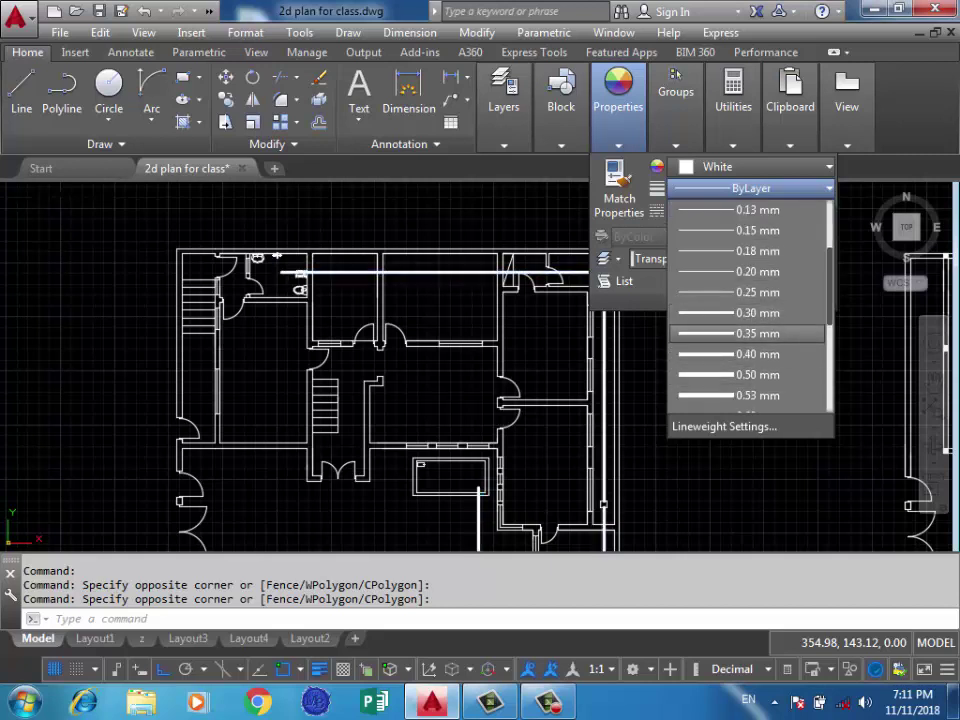
pyautogui.click(750, 354)
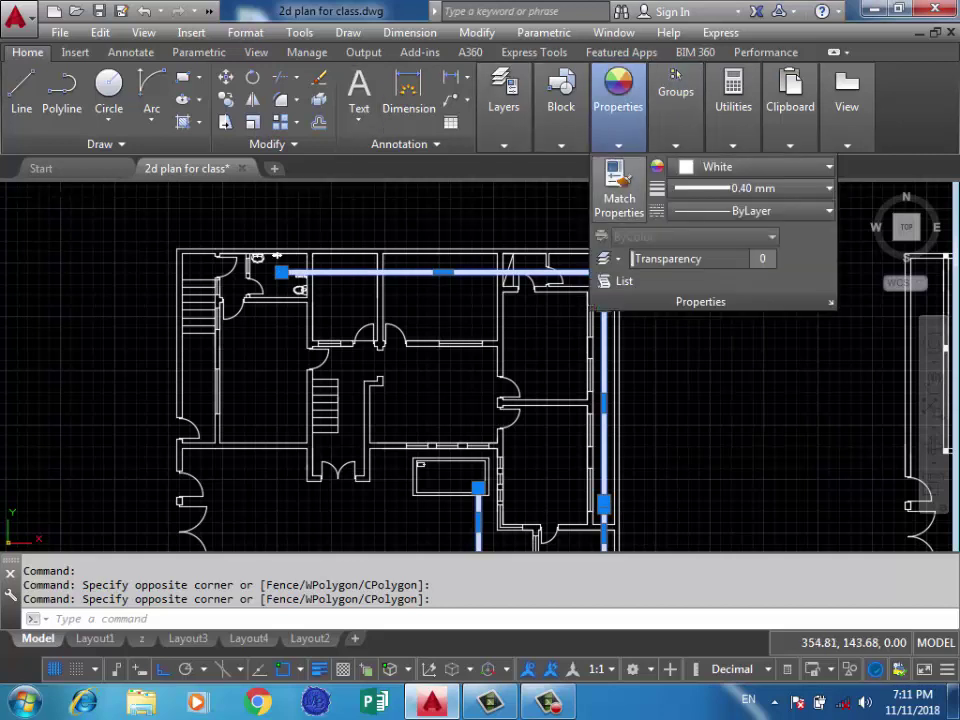
pyautogui.click(755, 167)
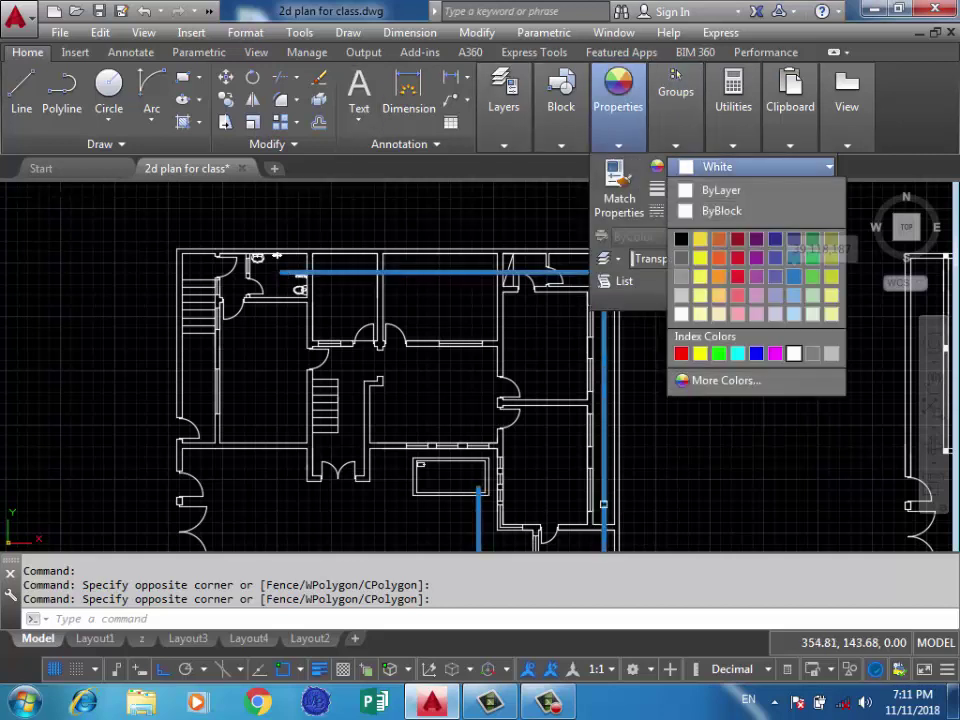
pyautogui.click(794, 239)
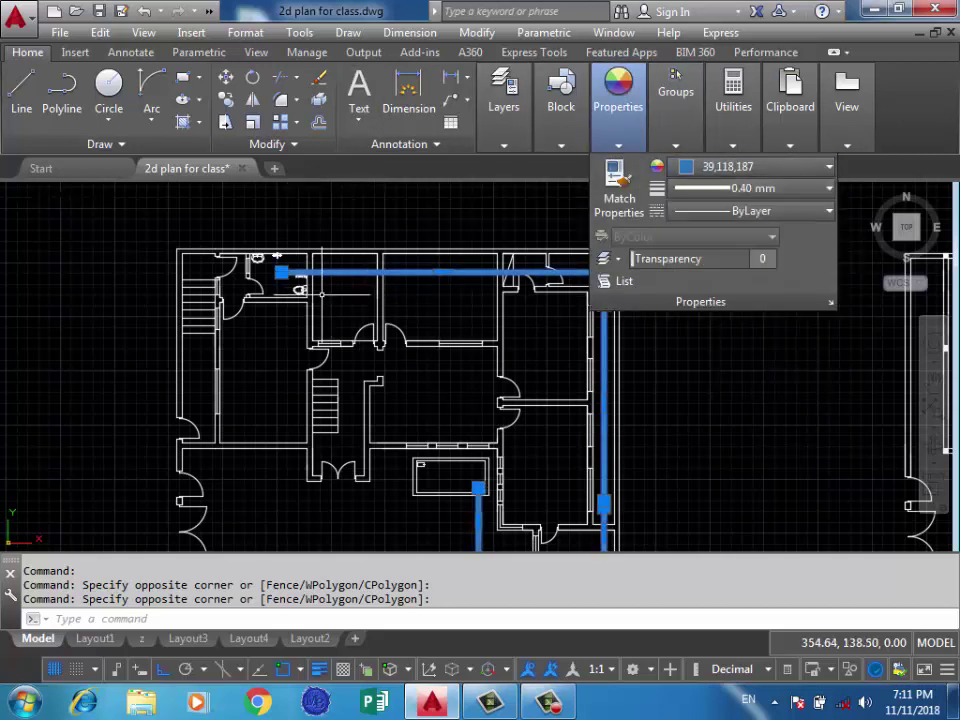
pyautogui.press('Escape')
pyautogui.scroll(-2, 322, 293)
pyautogui.scroll(-2, 322, 293)
# Zoom out and pan across the drawing to centre the copied floor plan.
pyautogui.scroll(5, 353, 321)
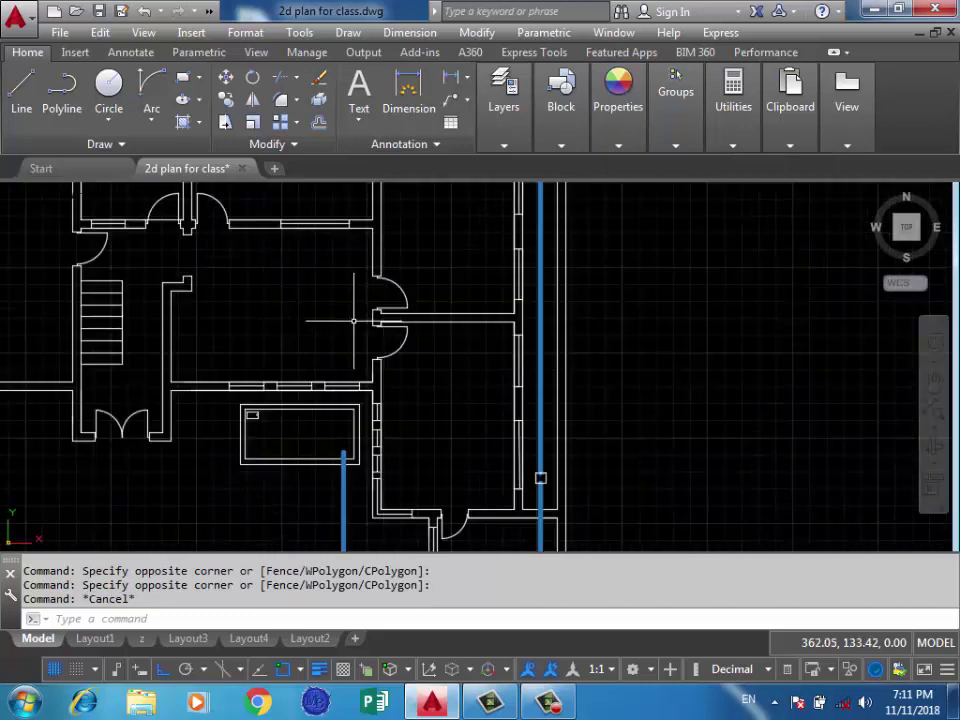
pyautogui.scroll(-2, 455, 280)
pyautogui.scroll(2, 342, 383)
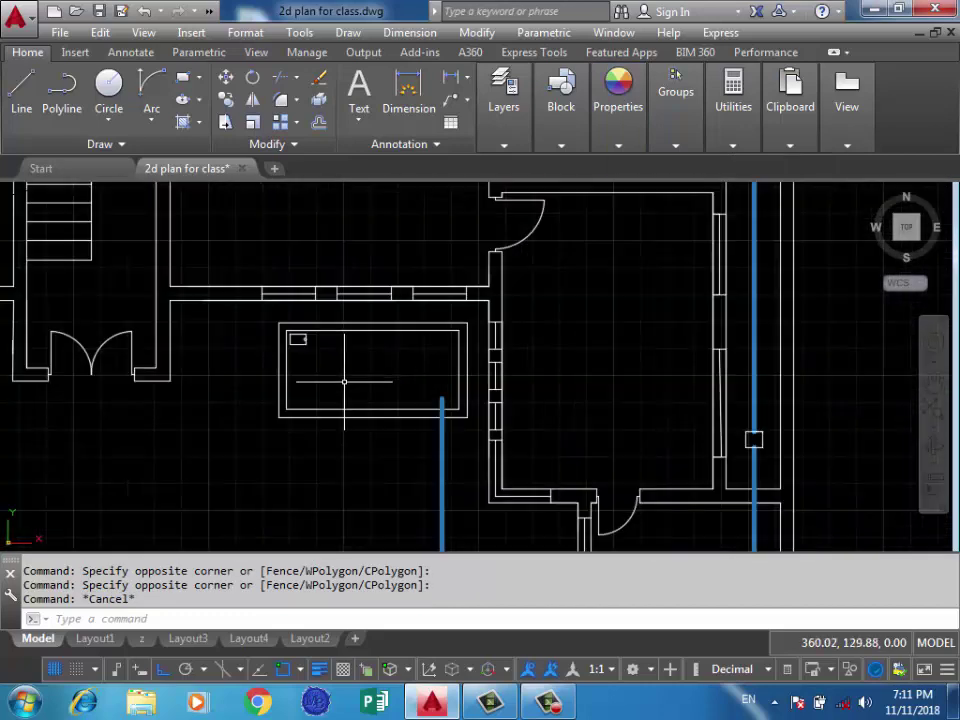
pyautogui.scroll(-2, 360, 385)
pyautogui.scroll(-2, 400, 390)
pyautogui.scroll(2, 469, 398)
pyautogui.scroll(-2, 469, 398)
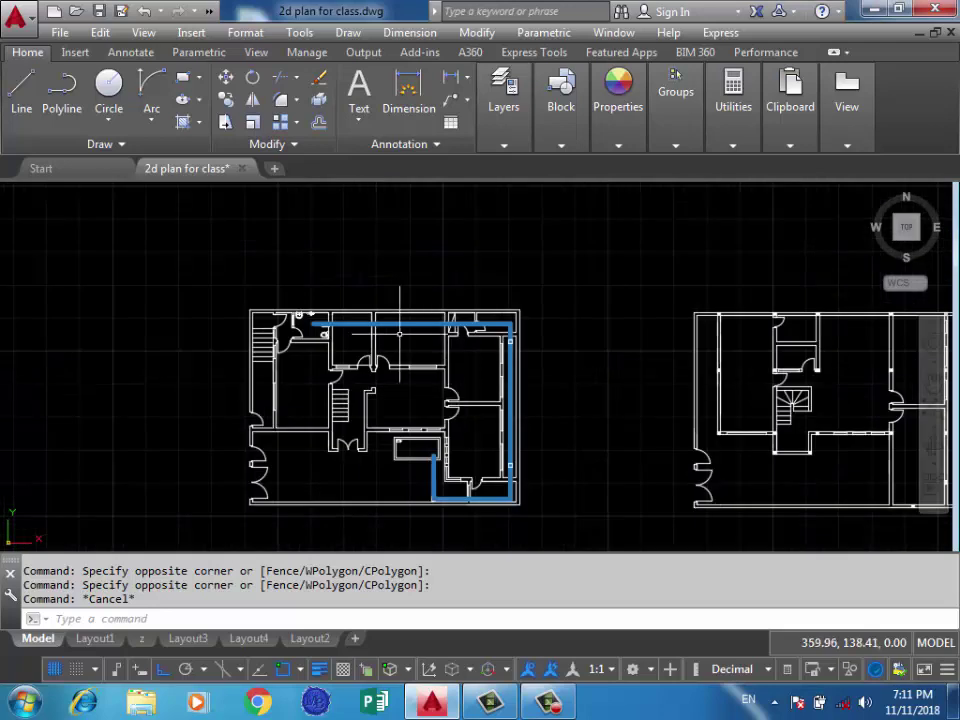
pyautogui.scroll(4, 352, 329)
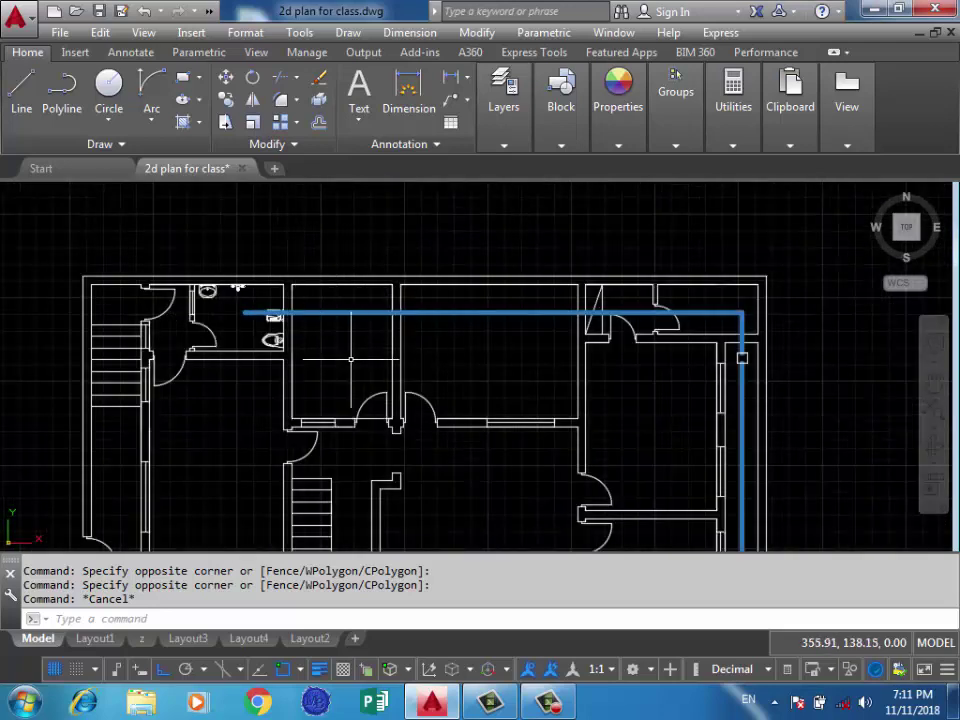
pyautogui.scroll(-2, 400, 340)
pyautogui.scroll(-2, 488, 311)
pyautogui.moveTo(488, 311); pyautogui.dragTo(377, 285, button='middle')
pyautogui.scroll(2, 536, 279)
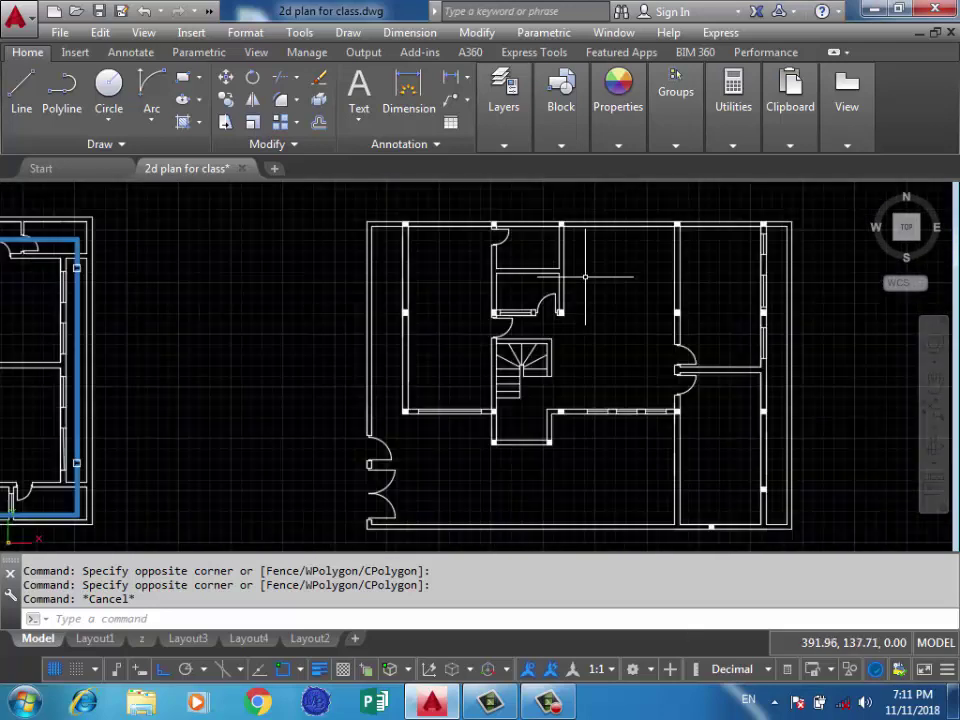
pyautogui.scroll(2, 499, 224)
pyautogui.scroll(-4, 515, 245)
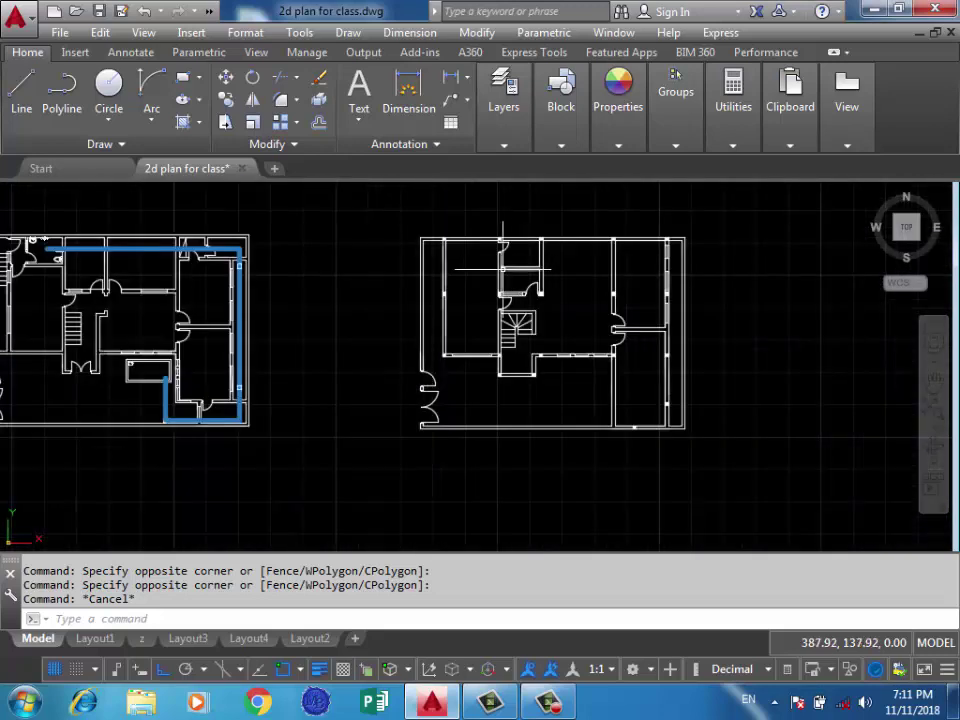
pyautogui.scroll(2, 517, 253)
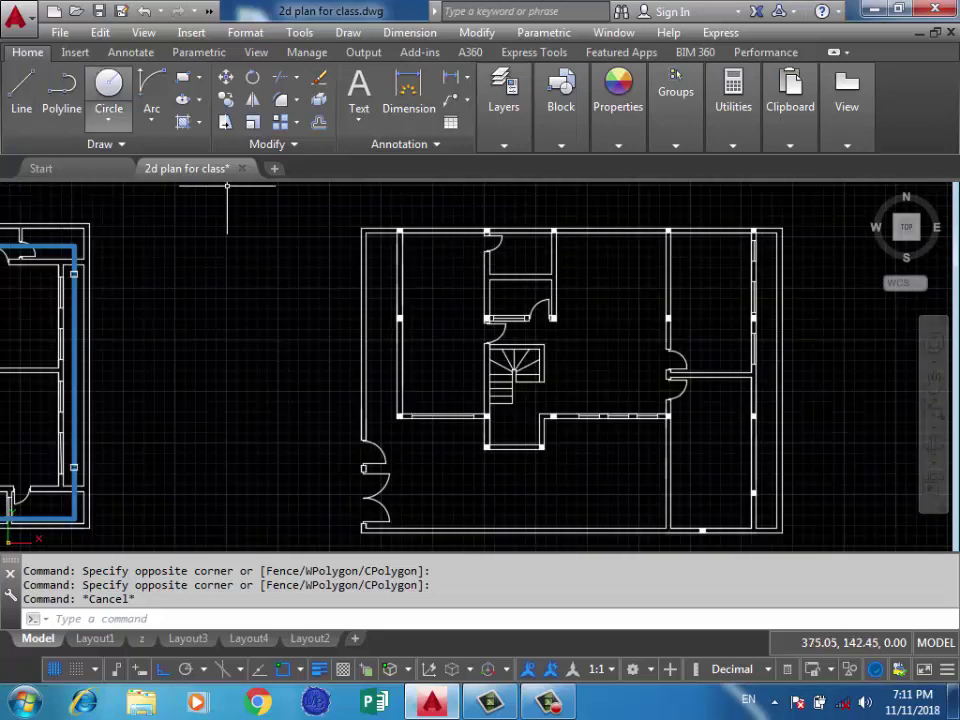
pyautogui.moveTo(342, 261); pyautogui.dragTo(437, 228, button='middle')
pyautogui.scroll(1, 400, 300)
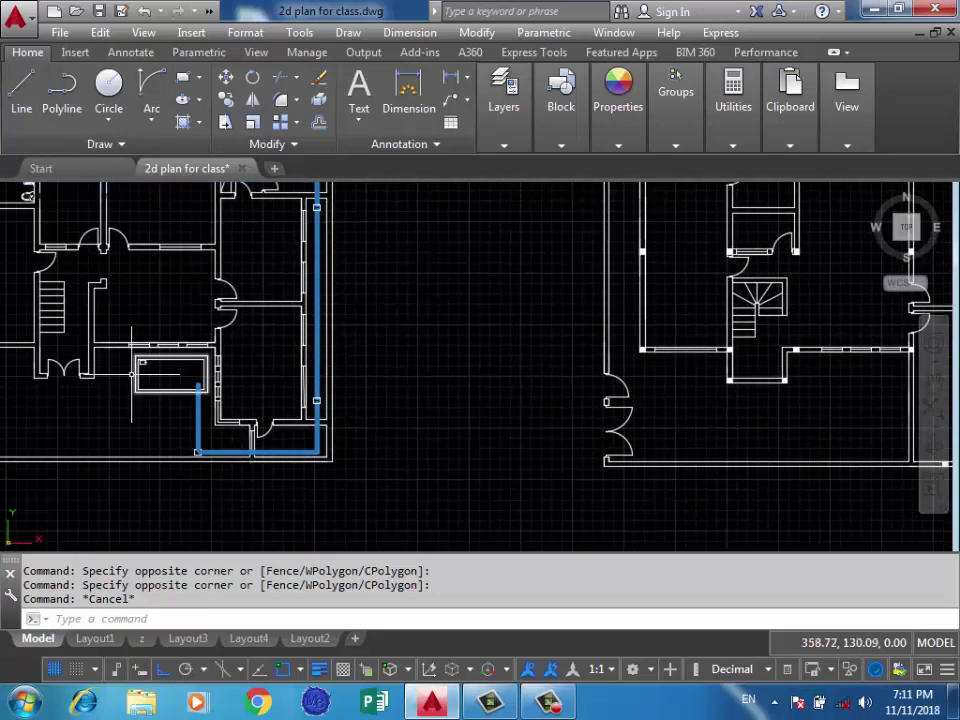
pyautogui.scroll(4, 179, 313)
pyautogui.scroll(-3, 179, 313)
pyautogui.moveTo(790, 400); pyautogui.dragTo(527, 408, button='middle')
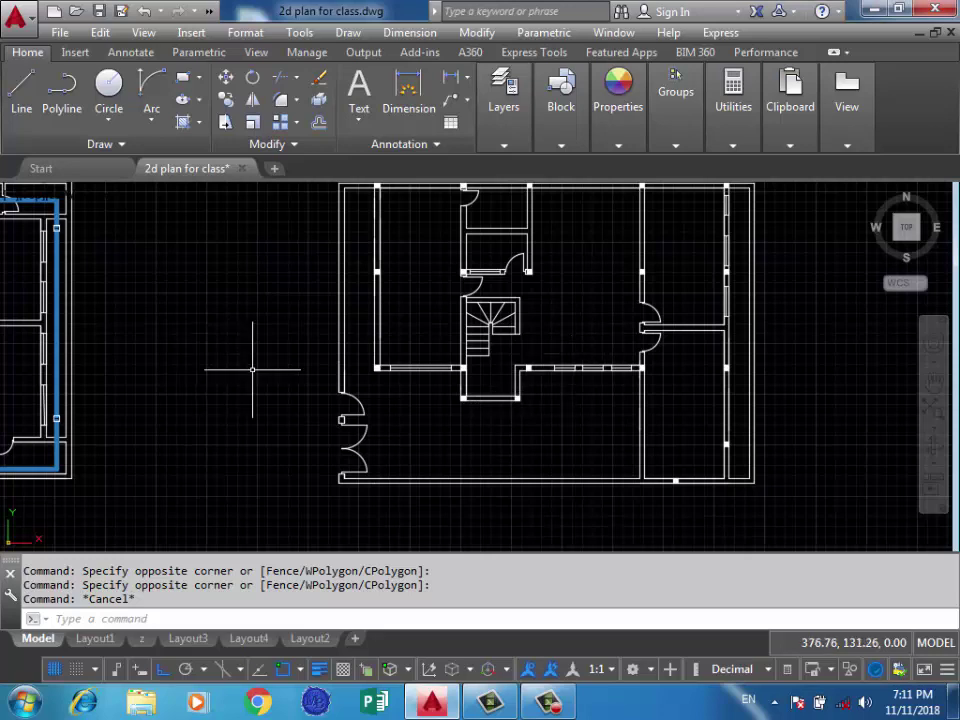
# Pan past the first plan's bathroom and zoom in on the copied plan's lower rooms.
pyautogui.moveTo(252, 369); pyautogui.dragTo(518, 374, button='middle')
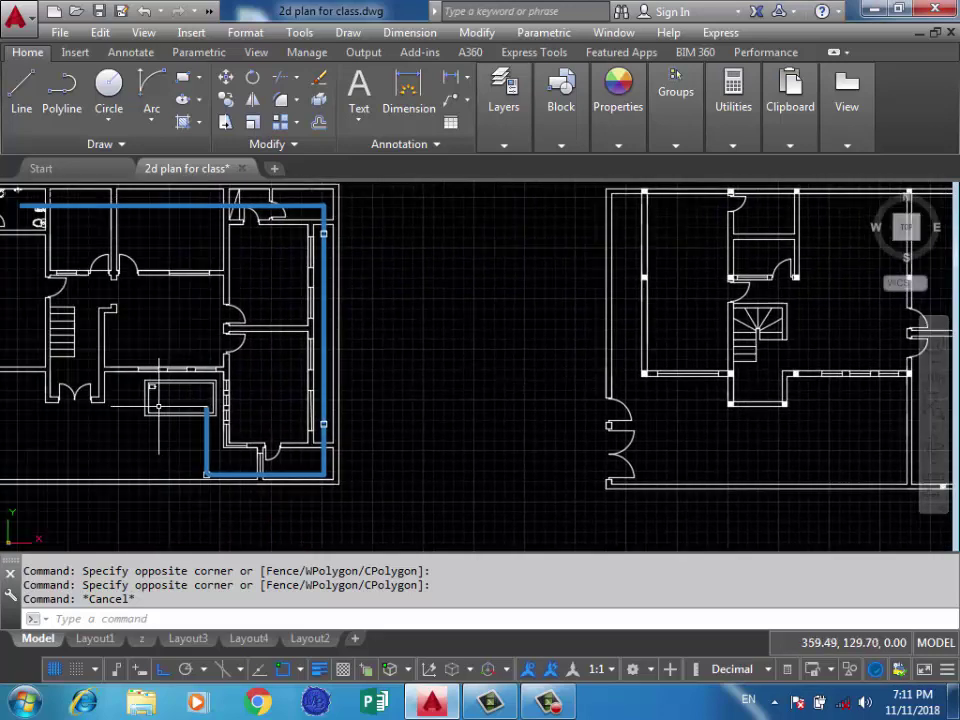
pyautogui.moveTo(159, 407); pyautogui.dragTo(228, 406, button='middle')
pyautogui.scroll(2, 228, 406)
pyautogui.scroll(2, 228, 406)
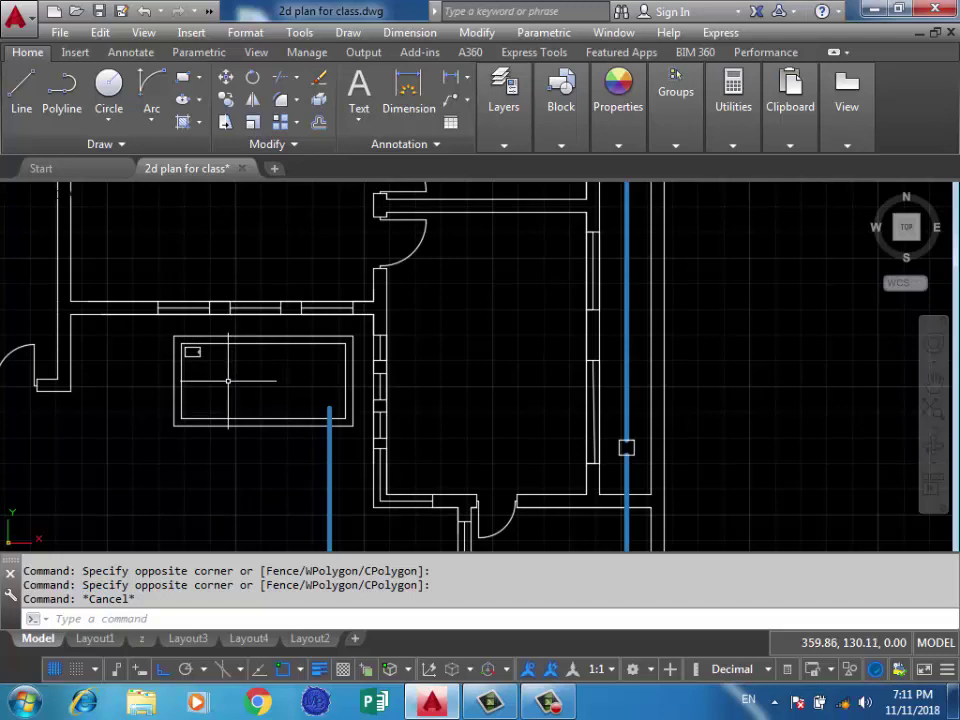
pyautogui.scroll(-1, 226, 381)
pyautogui.scroll(-1, 226, 375)
pyautogui.scroll(-3, 285, 381)
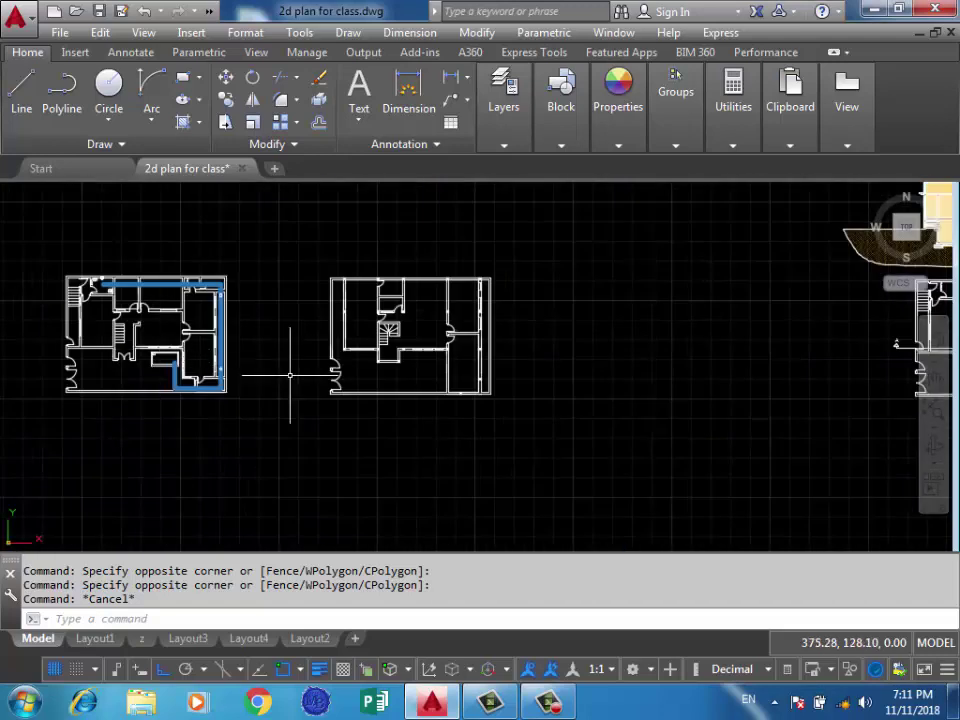
pyautogui.scroll(2, 443, 360)
pyautogui.scroll(4, 443, 360)
pyautogui.moveTo(339, 369); pyautogui.dragTo(375, 386, button='middle')
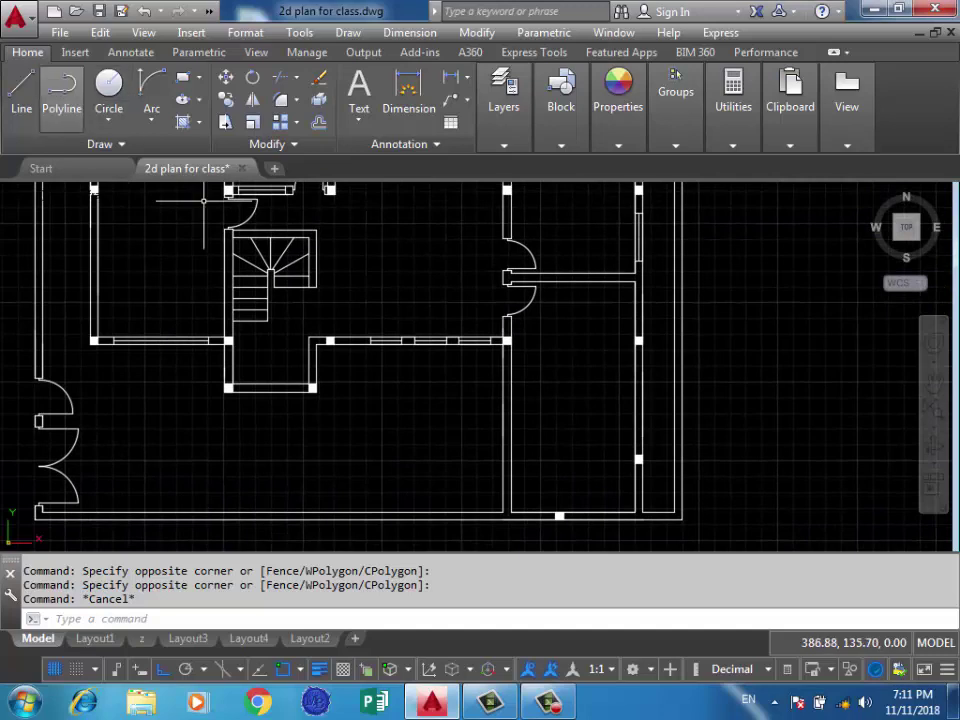
# Draw a small rectangle below the windowed wall of the copied plan.
pyautogui.click(183, 77)
pyautogui.scroll(4, 446, 377)
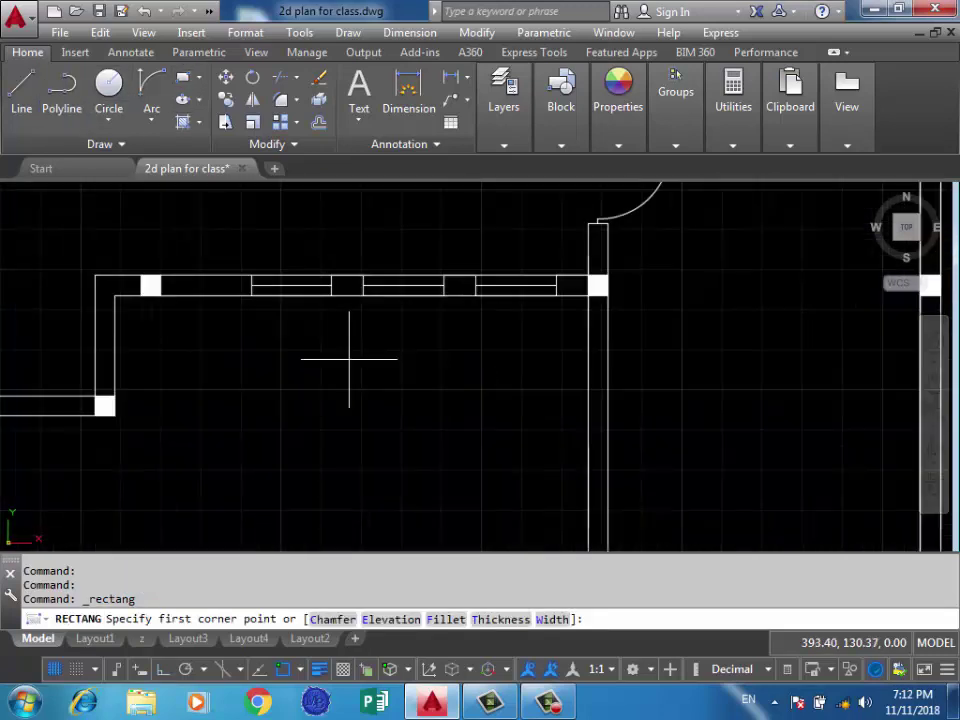
pyautogui.click(279, 311)
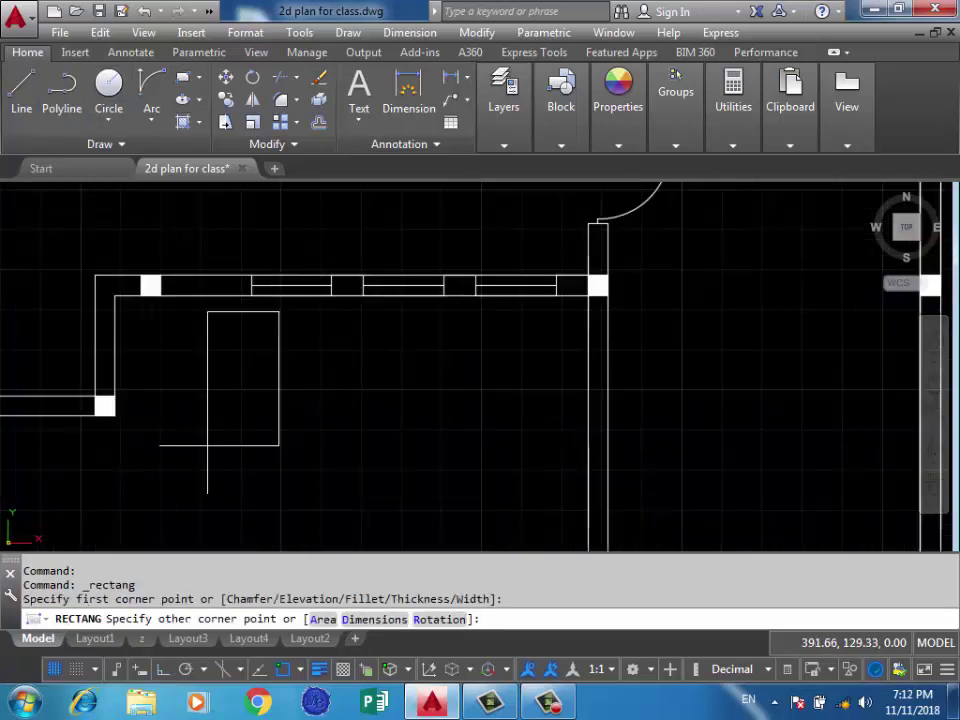
pyautogui.click(167, 477)
pyautogui.scroll(-5, 300, 400)
pyautogui.moveTo(372, 416); pyautogui.dragTo(472, 380, button='middle')
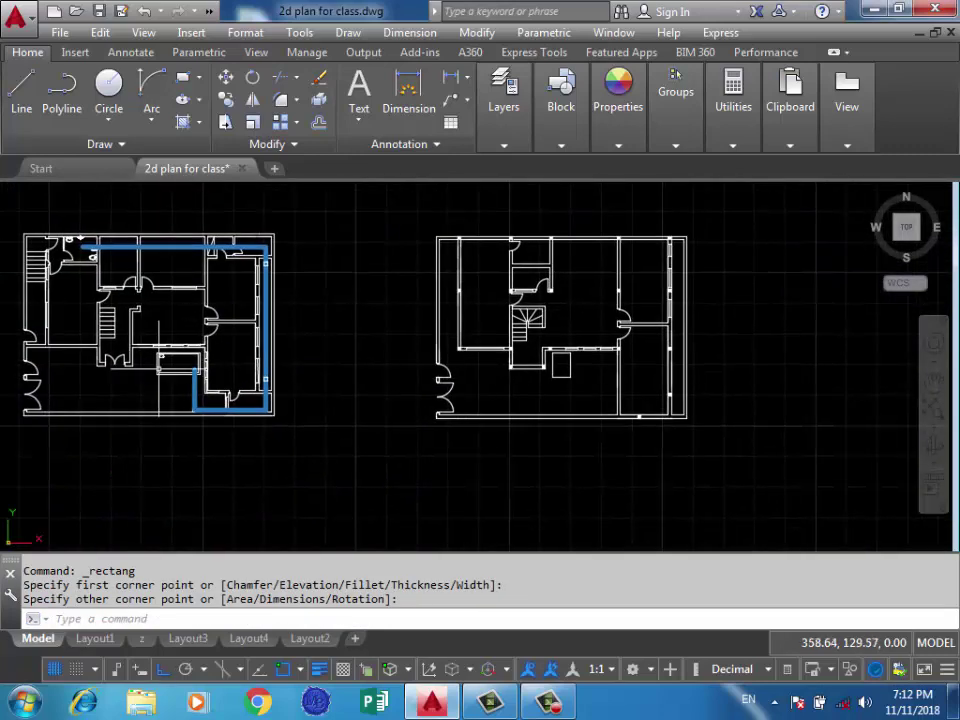
pyautogui.scroll(3, 148, 373)
pyautogui.scroll(-3, 160, 372)
pyautogui.scroll(2, 517, 369)
pyautogui.scroll(3, 517, 369)
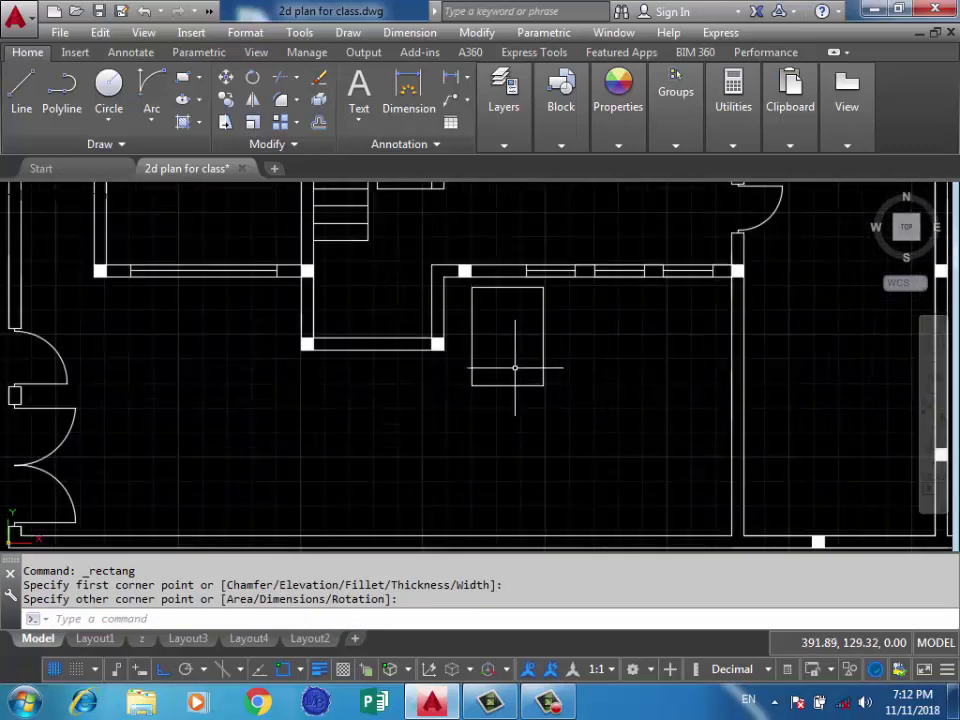
# Offset the rectangle inward by 0.15 to give it a double outline.
pyautogui.write('o')
pyautogui.press('Return')
pyautogui.write('0.15')
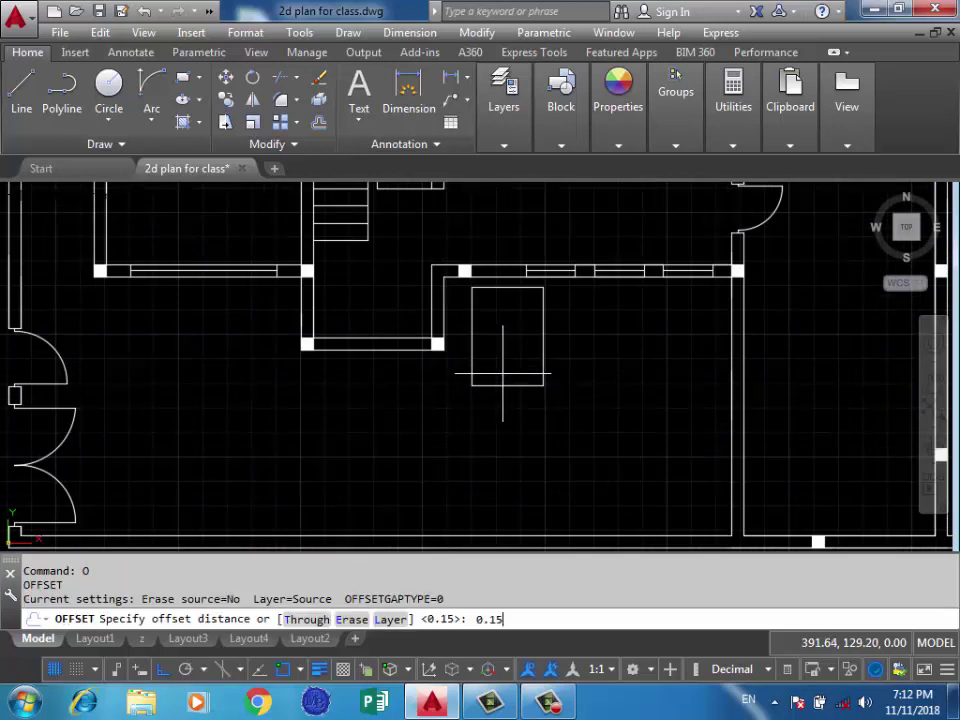
pyautogui.press('Return')
pyautogui.click(502, 384)
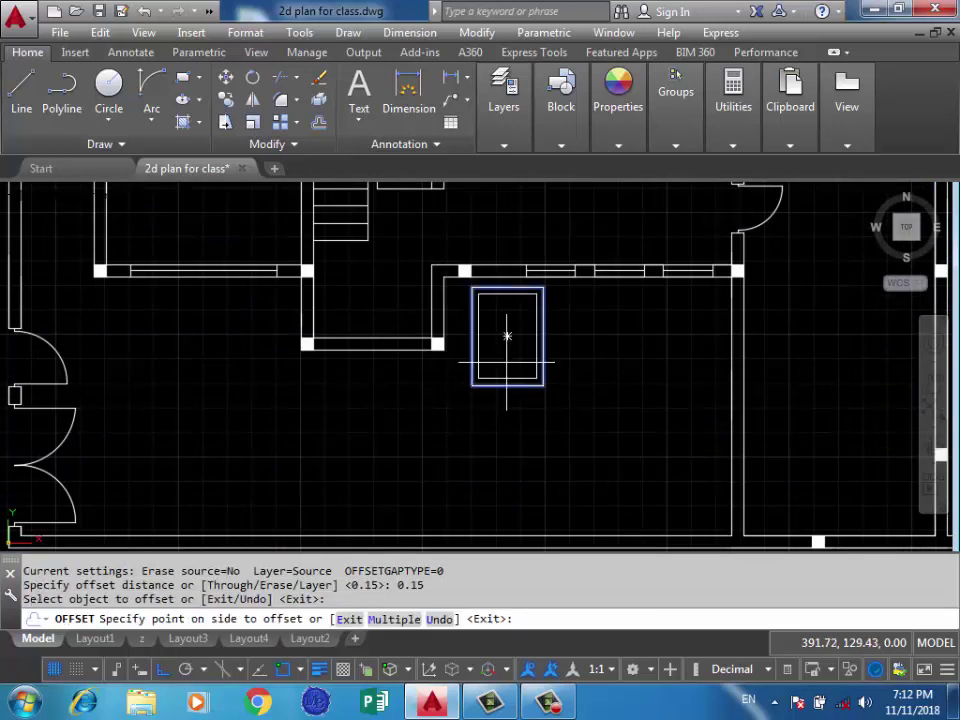
pyautogui.click(517, 319)
pyautogui.press('Escape')
pyautogui.scroll(2, 530, 345)
pyautogui.scroll(-2, 561, 420)
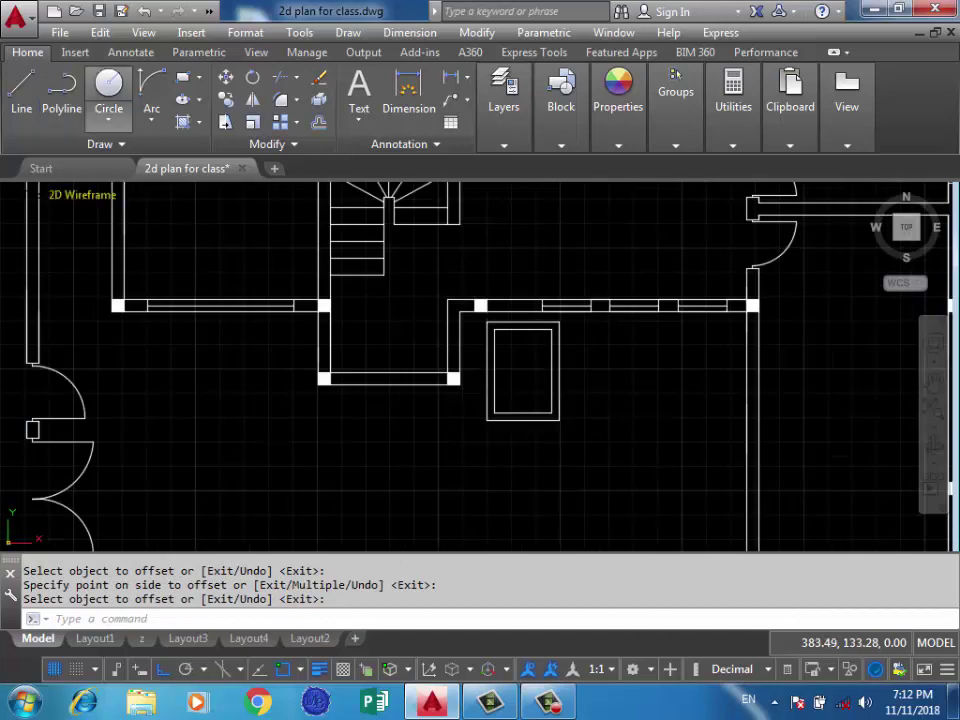
pyautogui.click(61, 88)
pyautogui.scroll(-4, 420, 420)
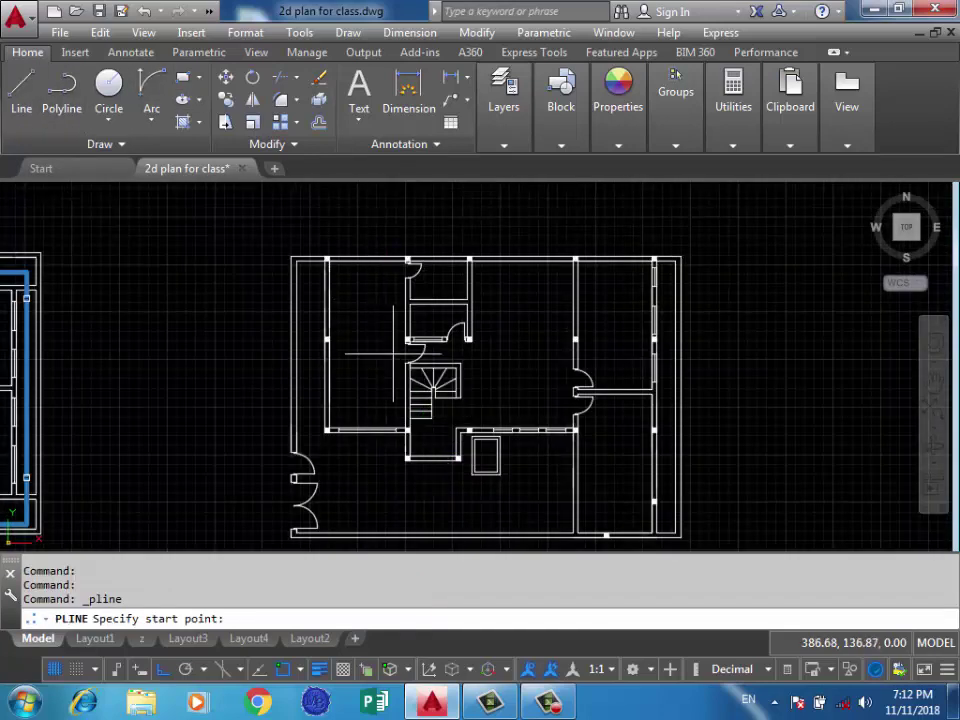
# Draw a pipe polyline from the stair area, bending above the bottom wall, into the small rectangle.
pyautogui.scroll(4, 440, 310)
pyautogui.click(478, 238)
pyautogui.scroll(-2, 478, 238)
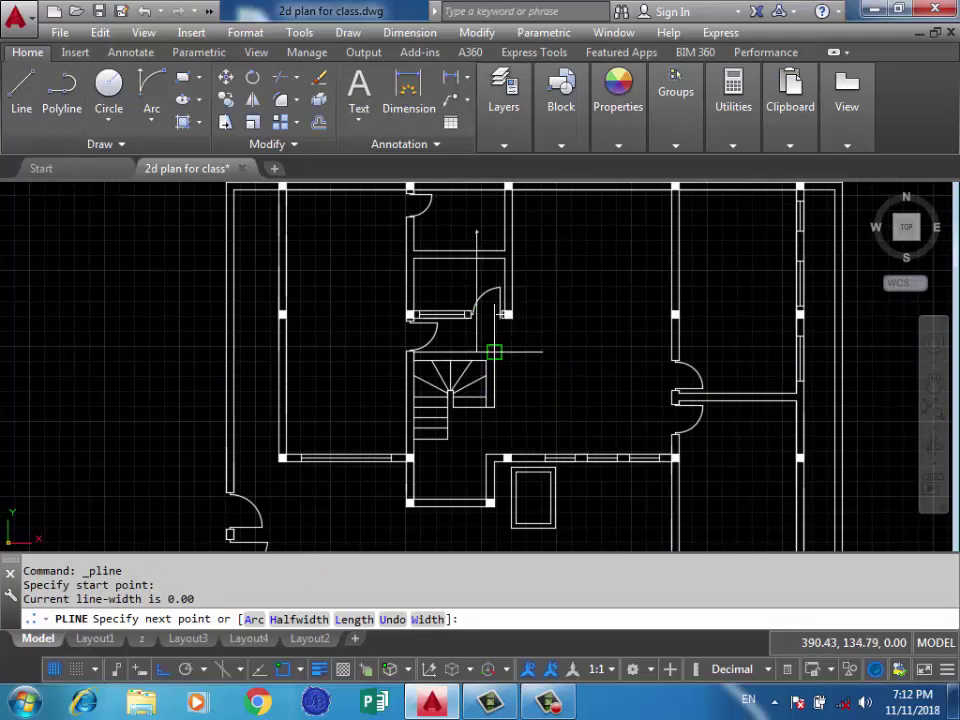
pyautogui.scroll(2, 497, 350)
pyautogui.scroll(2, 490, 330)
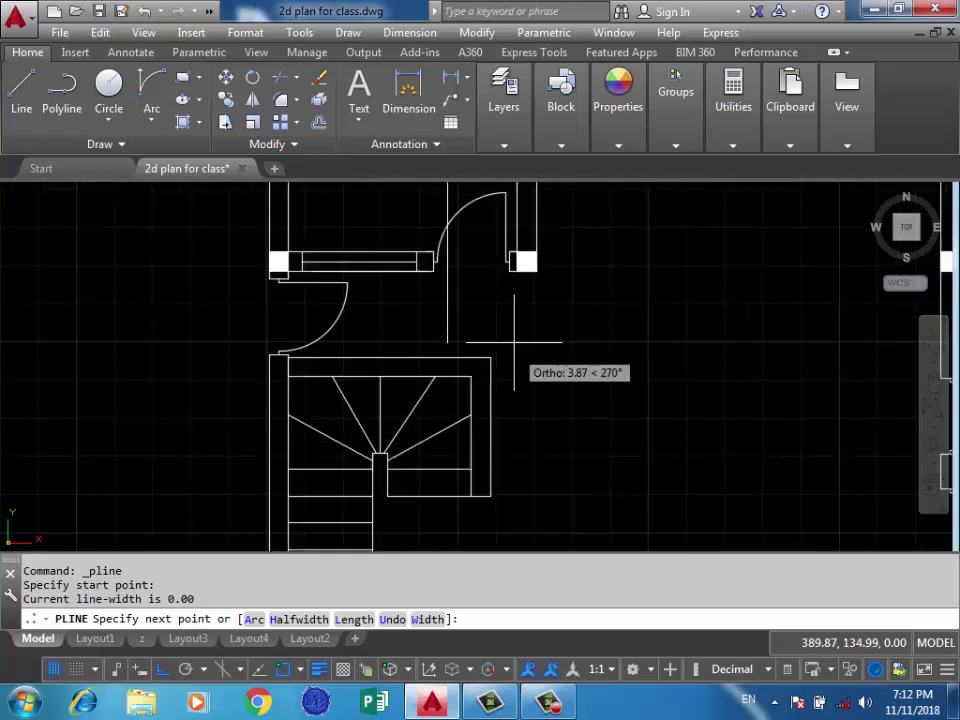
pyautogui.scroll(-2, 372, 288)
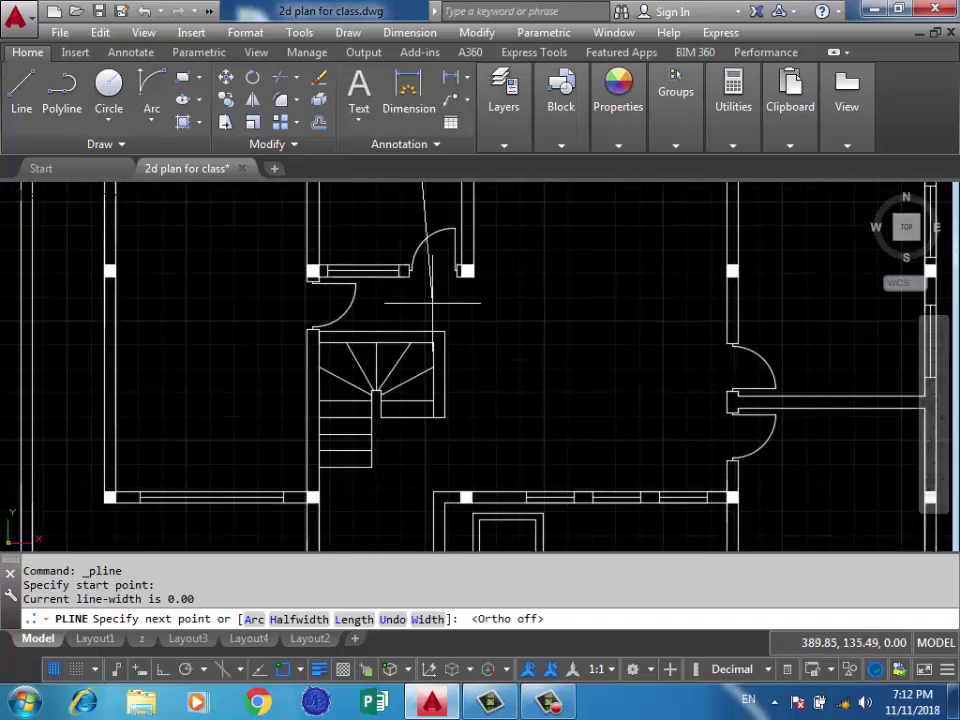
pyautogui.click(495, 480)
pyautogui.scroll(-2, 500, 470)
pyautogui.scroll(4, 514, 460)
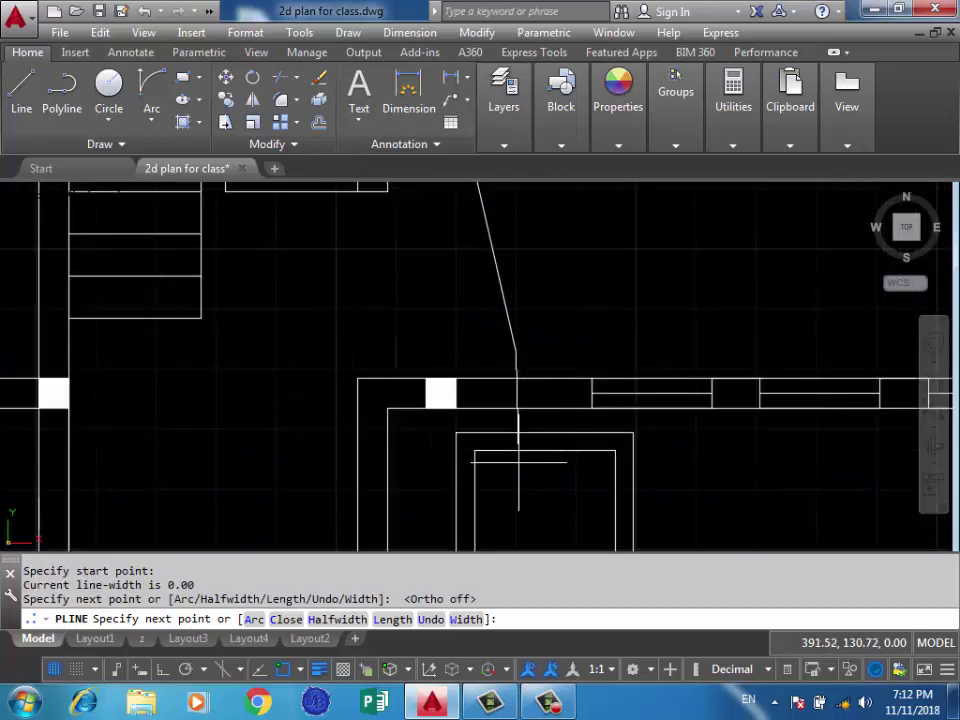
pyautogui.click(518, 461)
pyautogui.press('Return')
# Set the new pipe polyline to 0.40 mm lineweight and blue colour 39,118,187.
pyautogui.click(560, 314)
pyautogui.click(492, 356)
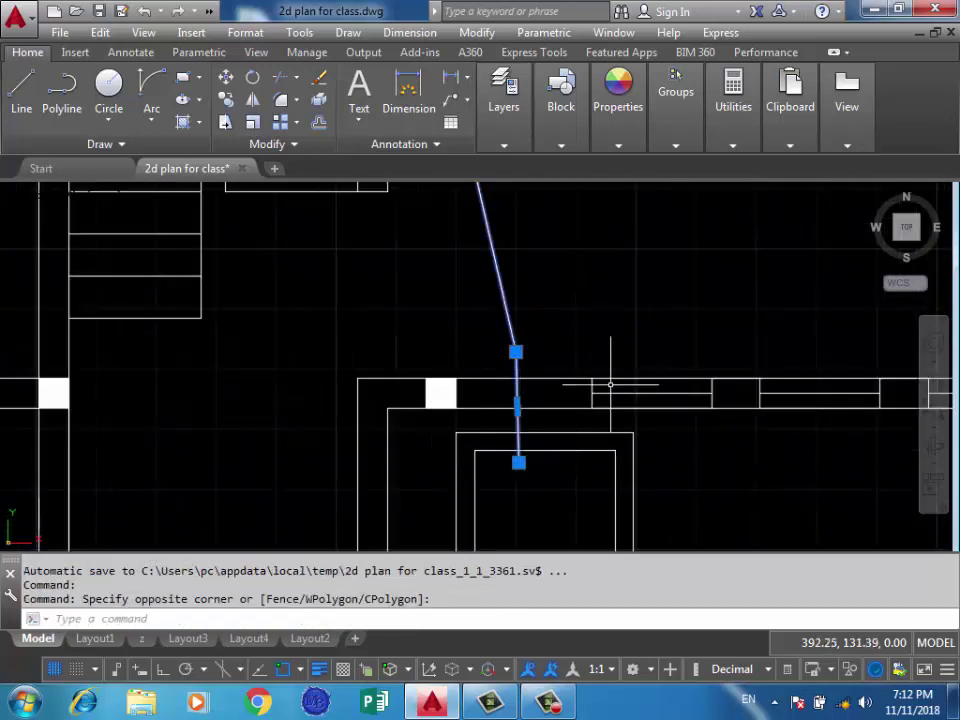
pyautogui.scroll(-4, 605, 391)
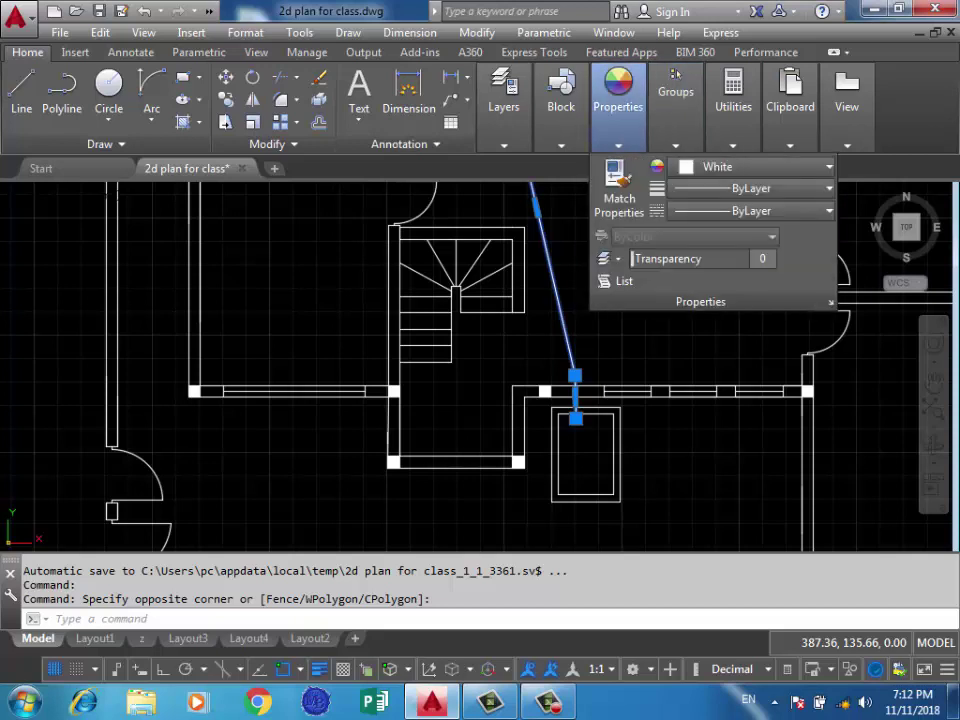
pyautogui.click(750, 210)
pyautogui.click(750, 210)
pyautogui.click(750, 188)
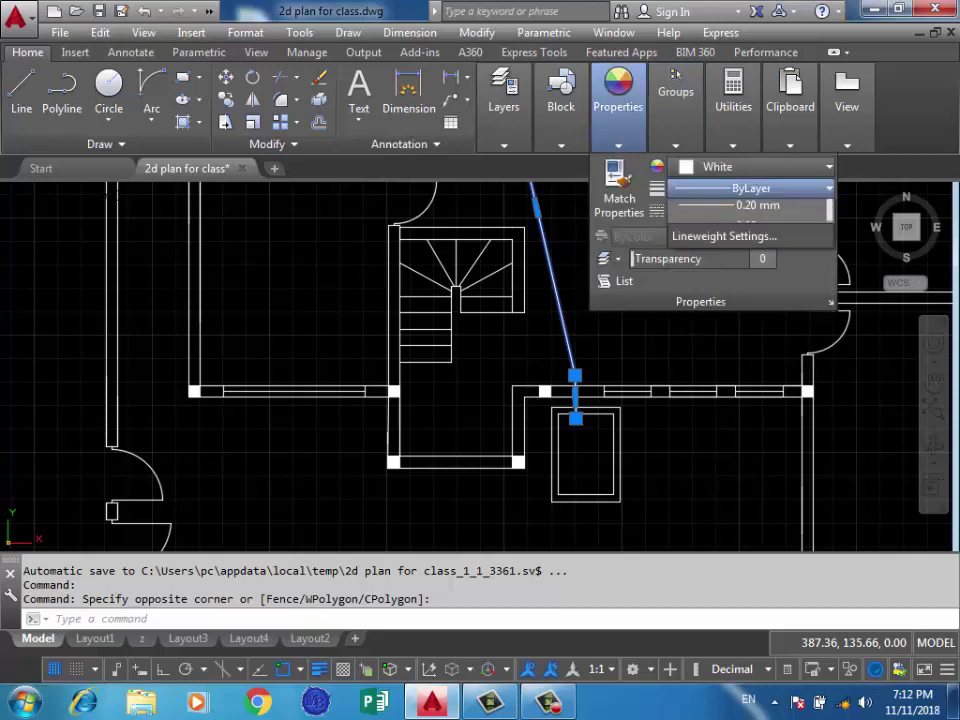
pyautogui.scroll(-2, 750, 333)
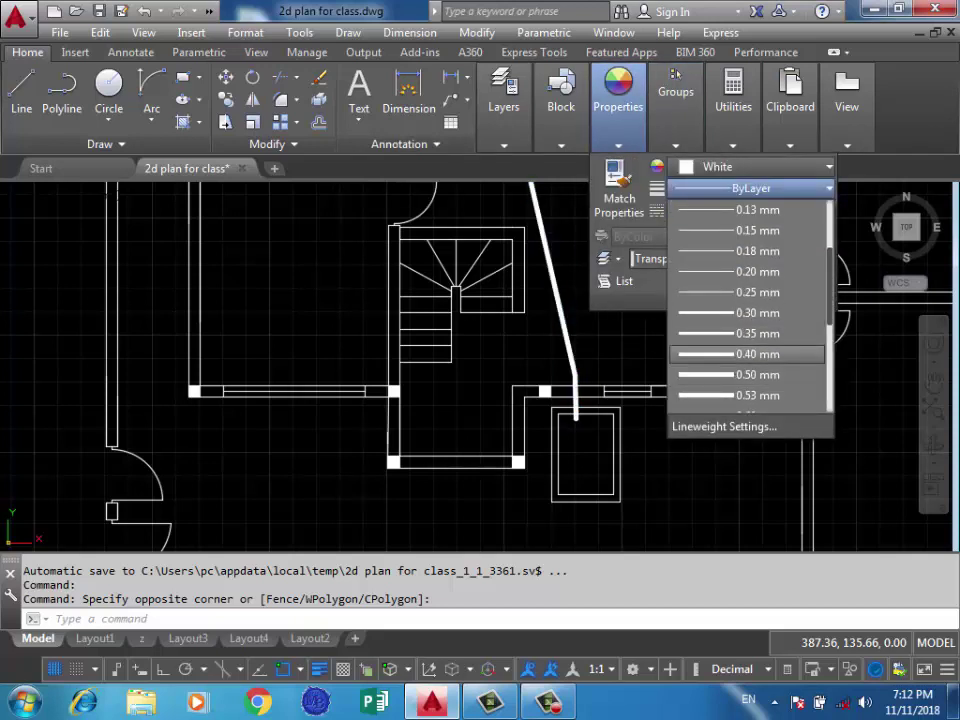
pyautogui.click(750, 354)
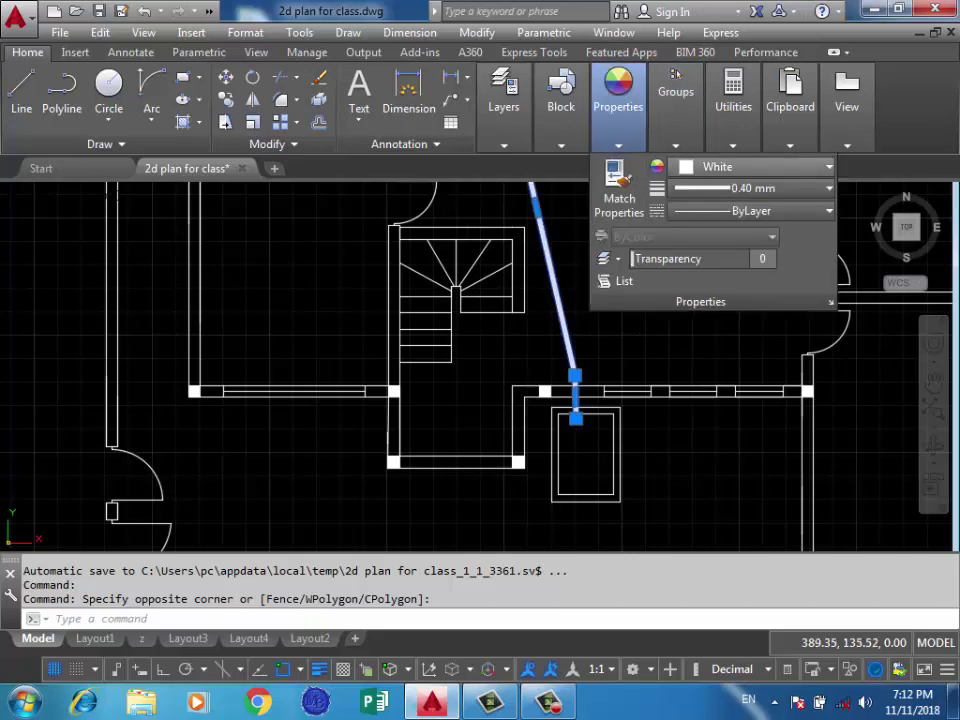
pyautogui.click(750, 166)
pyautogui.click(794, 276)
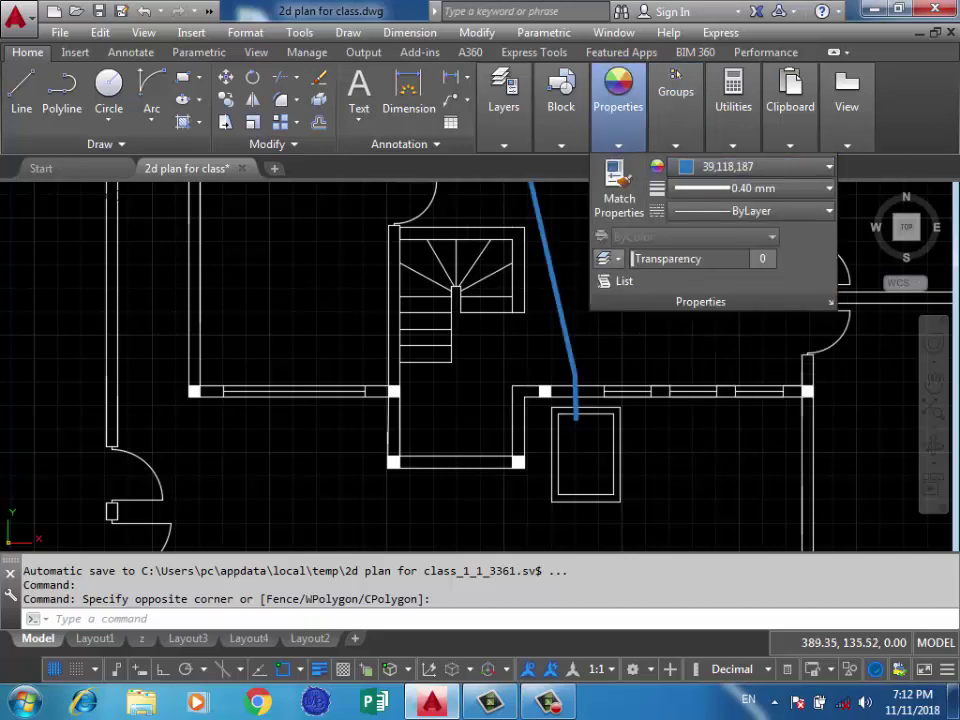
pyautogui.scroll(-2, 570, 359)
pyautogui.press('Escape')
pyautogui.scroll(-2, 570, 359)
# Window-select both piped floor plans and copy them to a point further right.
pyautogui.scroll(-1, 570, 359)
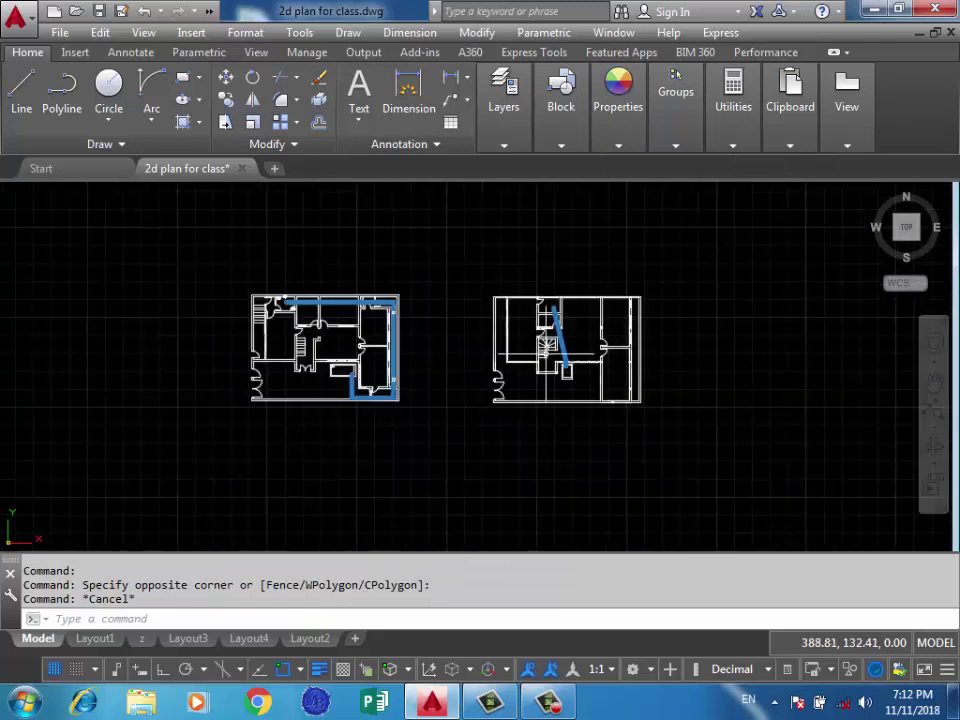
pyautogui.scroll(4, 479, 365)
pyautogui.scroll(-2, 446, 364)
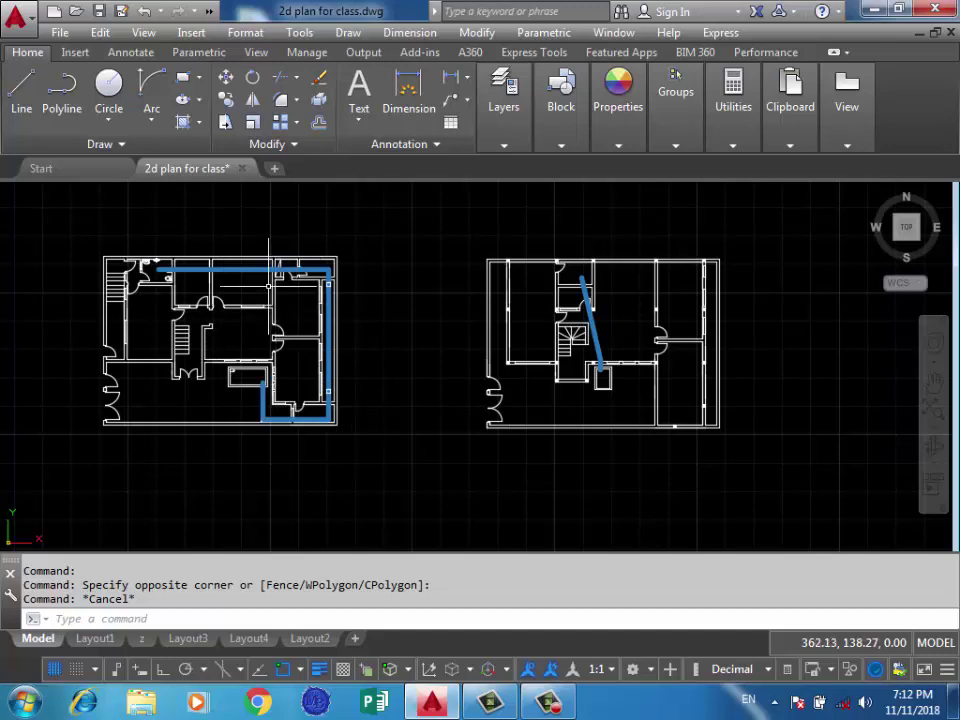
pyautogui.moveTo(269, 286); pyautogui.dragTo(143, 300, button='middle')
pyautogui.scroll(-5, 236, 353)
pyautogui.scroll(8, 486, 367)
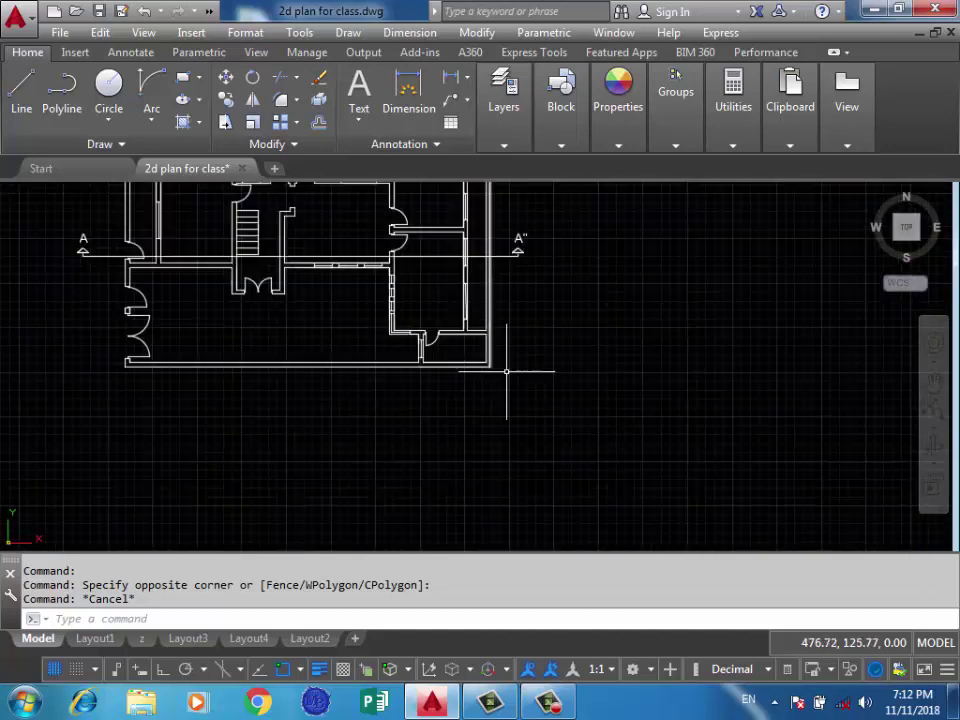
pyautogui.scroll(-2, 490, 380)
pyautogui.scroll(-4, 540, 365)
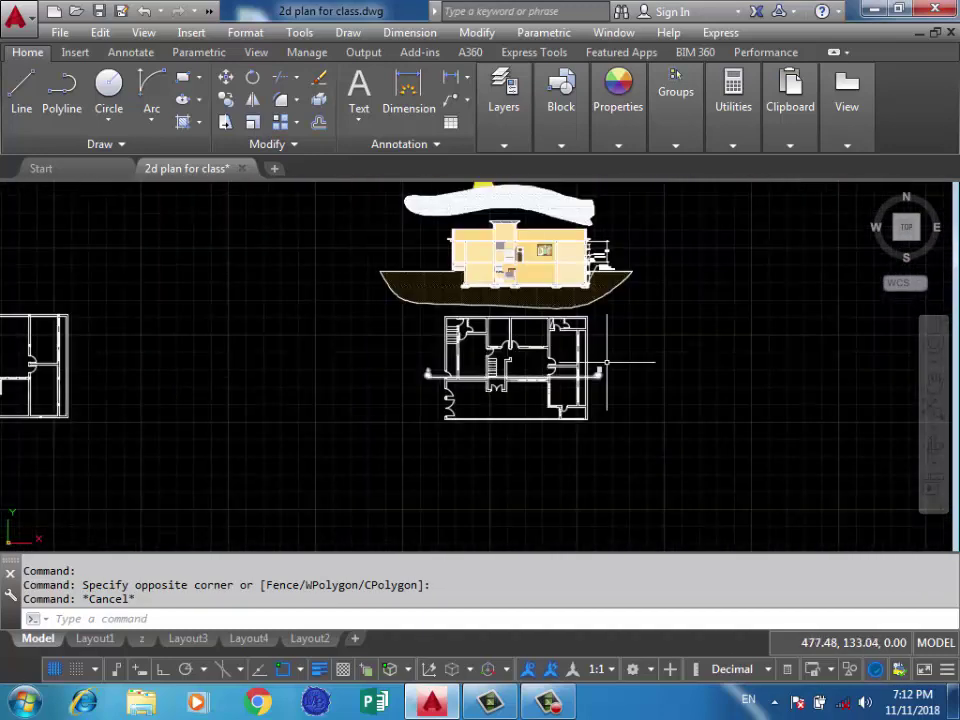
pyautogui.scroll(-2, 604, 350)
pyautogui.scroll(4, 115, 355)
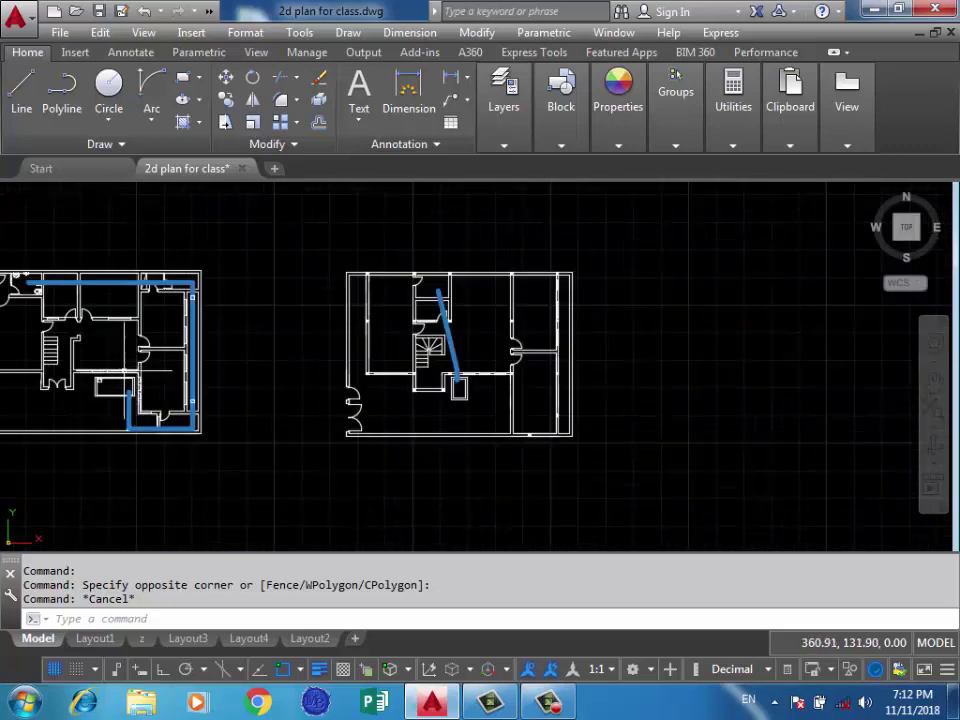
pyautogui.moveTo(240, 370); pyautogui.dragTo(370, 370, button='middle')
pyautogui.write('co')
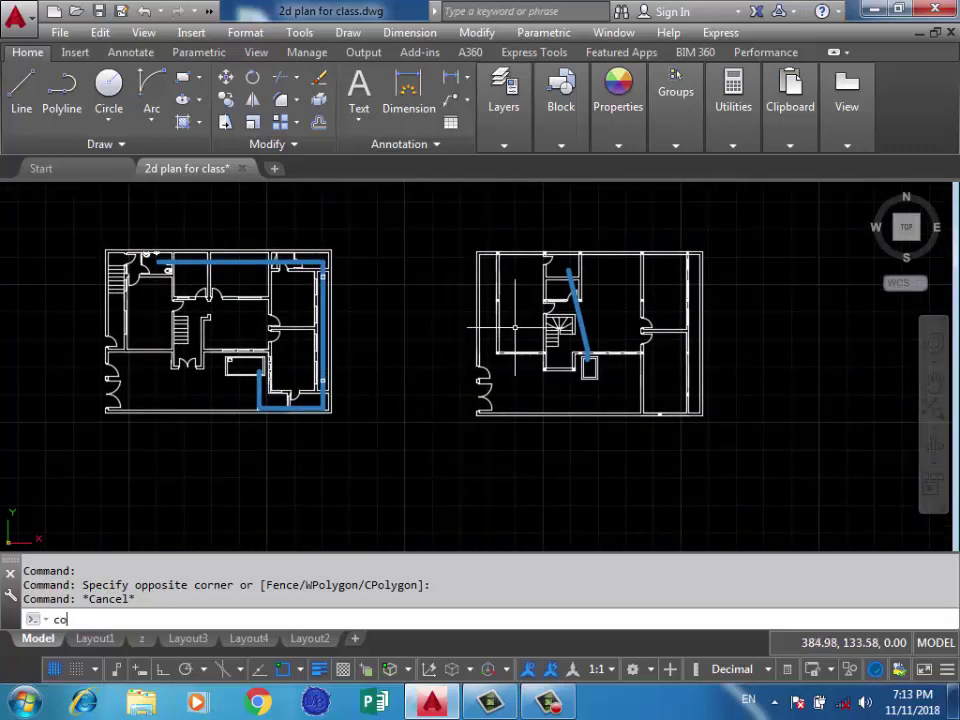
pyautogui.press('Return')
pyautogui.click(761, 199)
pyautogui.click(69, 525)
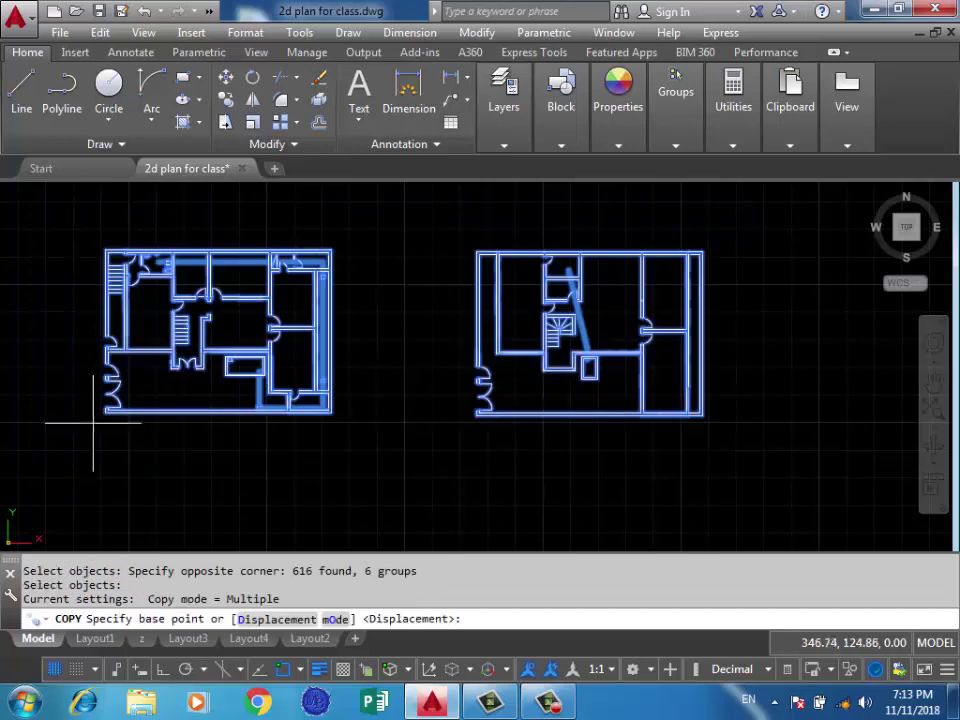
pyautogui.click(104, 413)
pyautogui.scroll(-3, 190, 415)
pyautogui.scroll(-3, 300, 410)
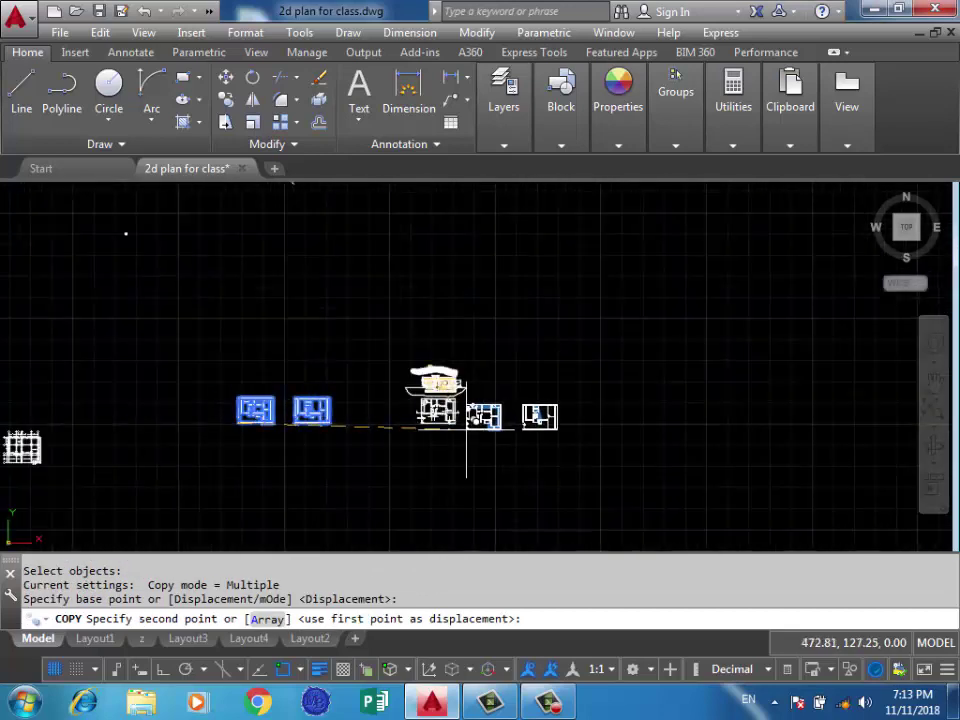
pyautogui.scroll(2, 540, 420)
pyautogui.scroll(2, 488, 425)
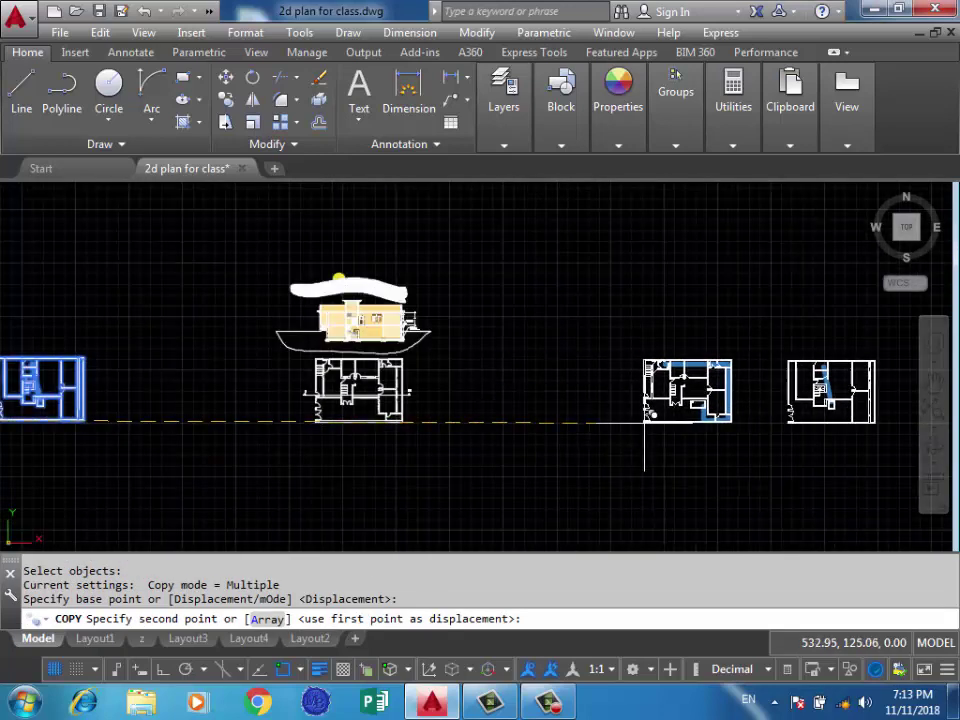
pyautogui.click(645, 424)
pyautogui.press('Return')
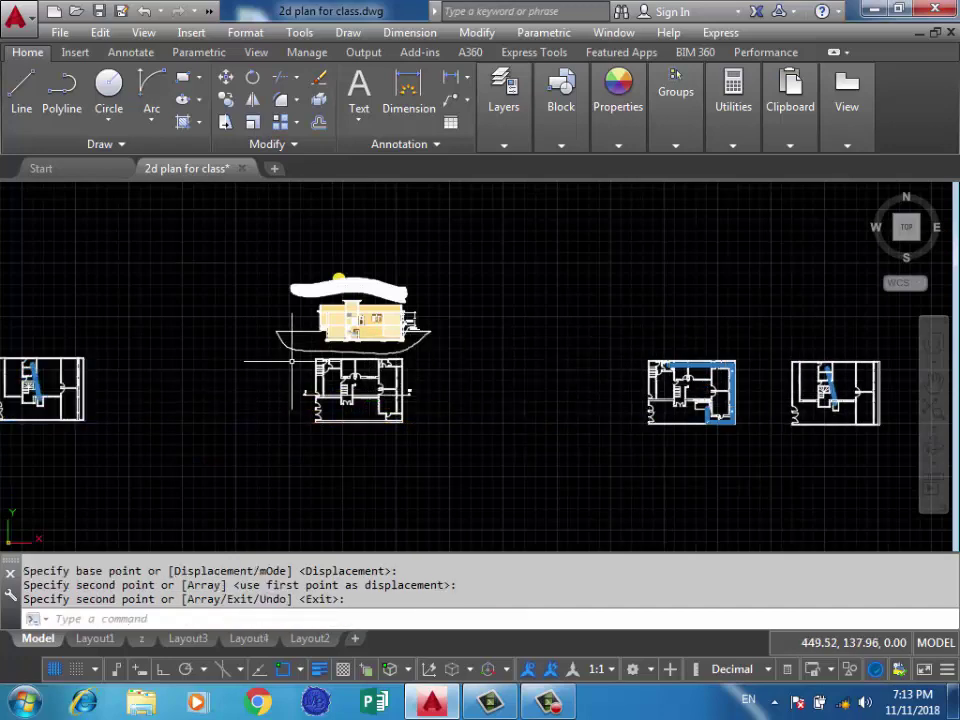
pyautogui.moveTo(564, 416); pyautogui.dragTo(326, 392, button='middle')
# Crossing-select and delete the blue pipe lines in the first copied floor plan.
pyautogui.scroll(5, 574, 309)
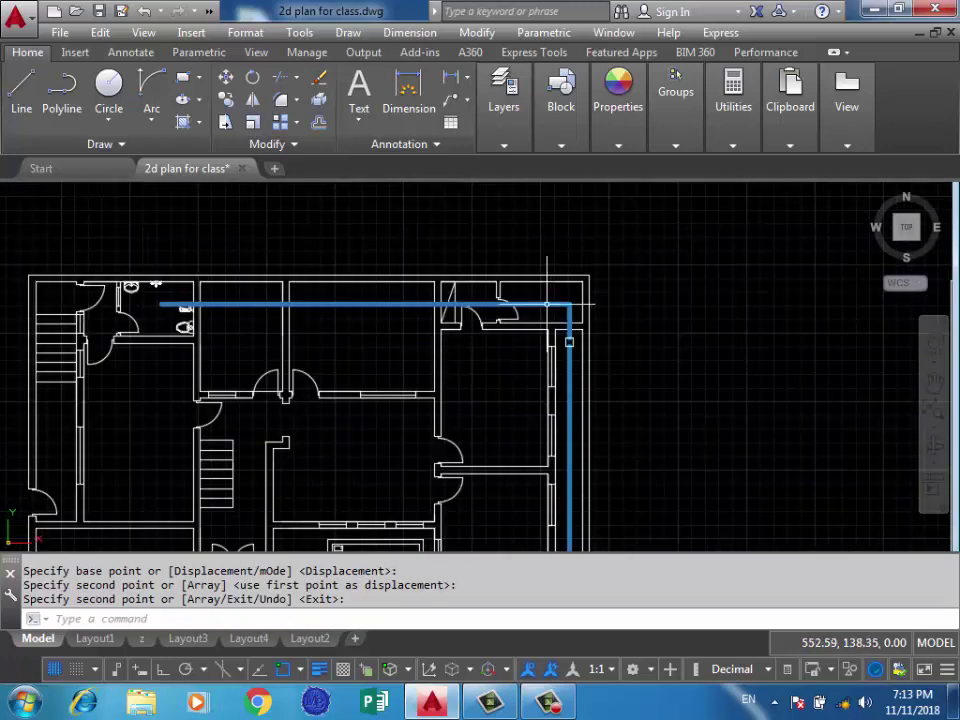
pyautogui.scroll(2, 575, 307)
pyautogui.click(583, 350)
pyautogui.click(531, 284)
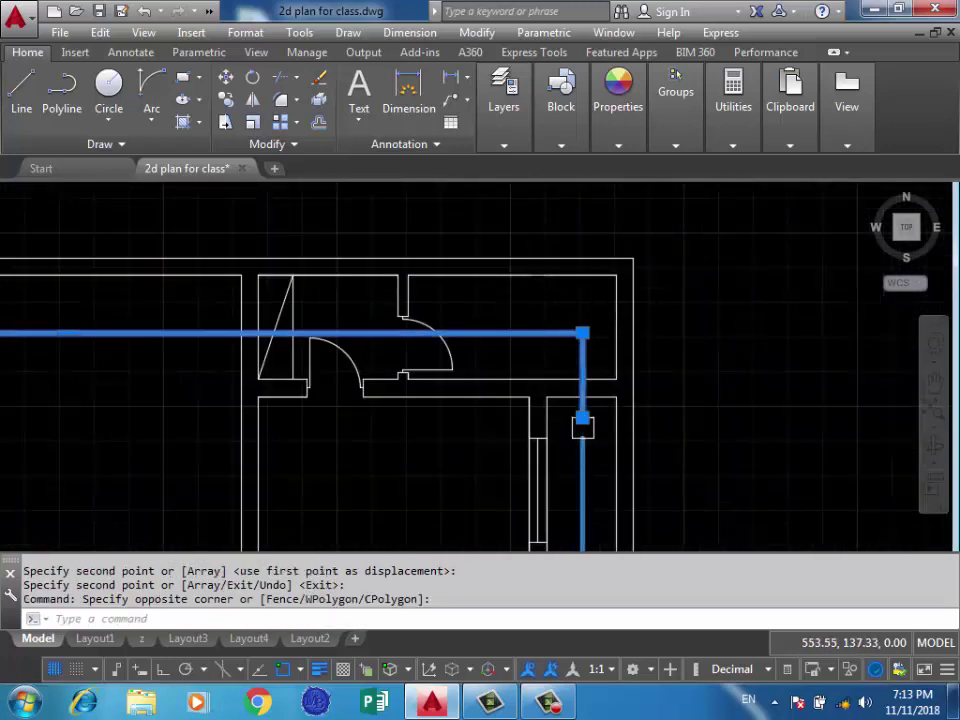
pyautogui.scroll(4, 600, 412)
pyautogui.click(611, 410)
pyautogui.click(537, 482)
pyautogui.scroll(-3, 578, 385)
pyautogui.scroll(-3, 607, 365)
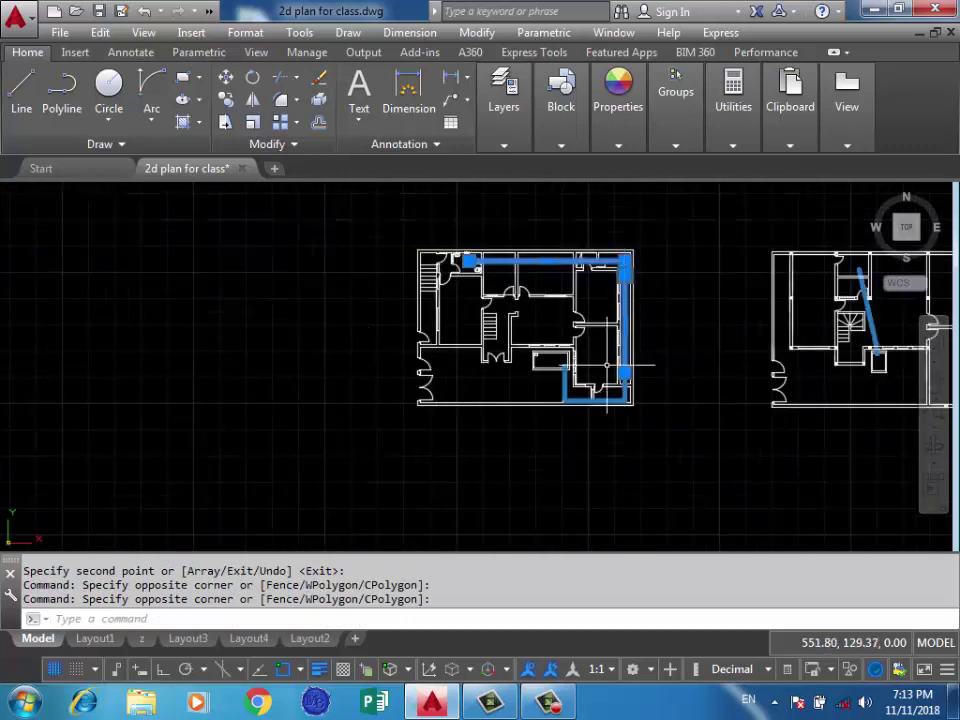
pyautogui.scroll(4, 600, 380)
pyautogui.scroll(2, 542, 392)
pyautogui.scroll(2, 500, 430)
pyautogui.click(506, 425)
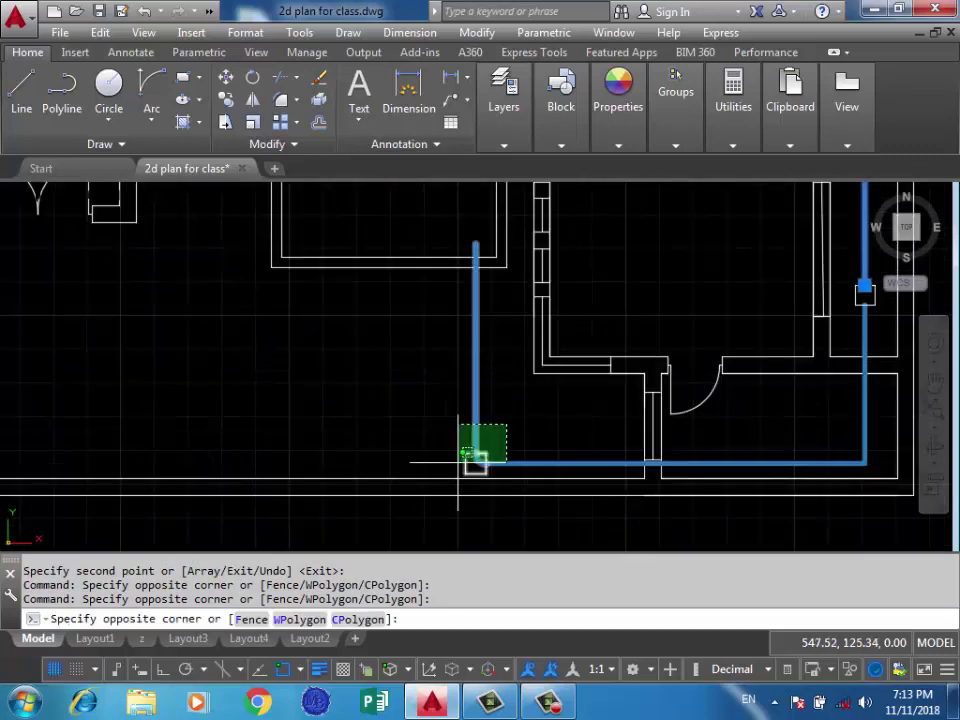
pyautogui.click(470, 458)
pyautogui.press('Delete')
# Delete the diagonal blue pipe in the other copied plan, then frame both clean plans.
pyautogui.scroll(-2, 467, 317)
pyautogui.scroll(-3, 521, 403)
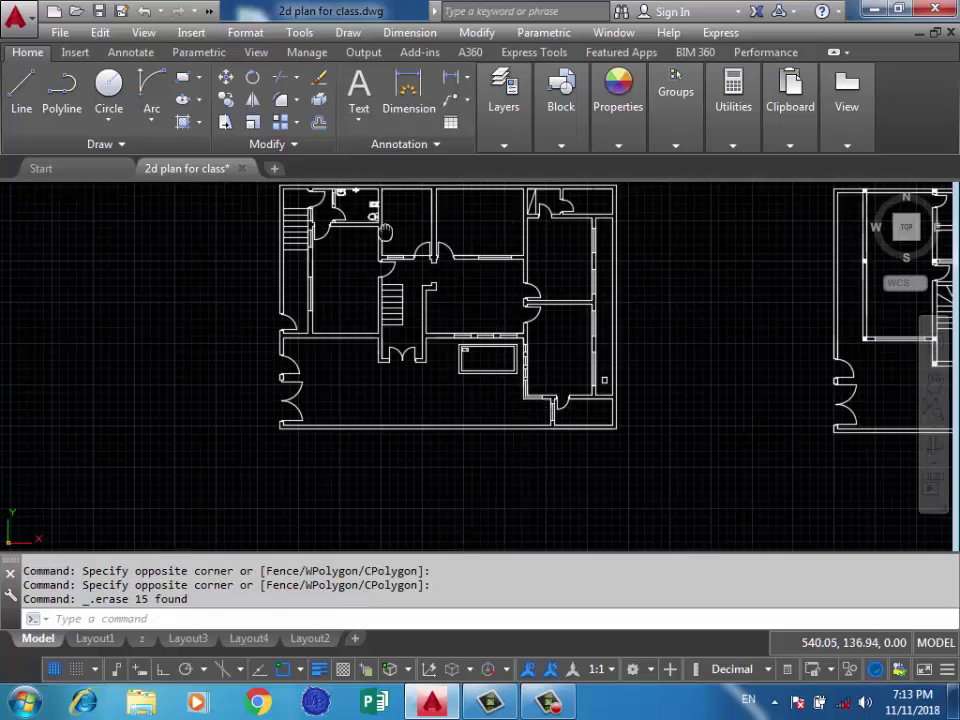
pyautogui.moveTo(383, 231); pyautogui.dragTo(443, 336, button='middle')
pyautogui.scroll(4, 370, 368)
pyautogui.scroll(-6, 392, 315)
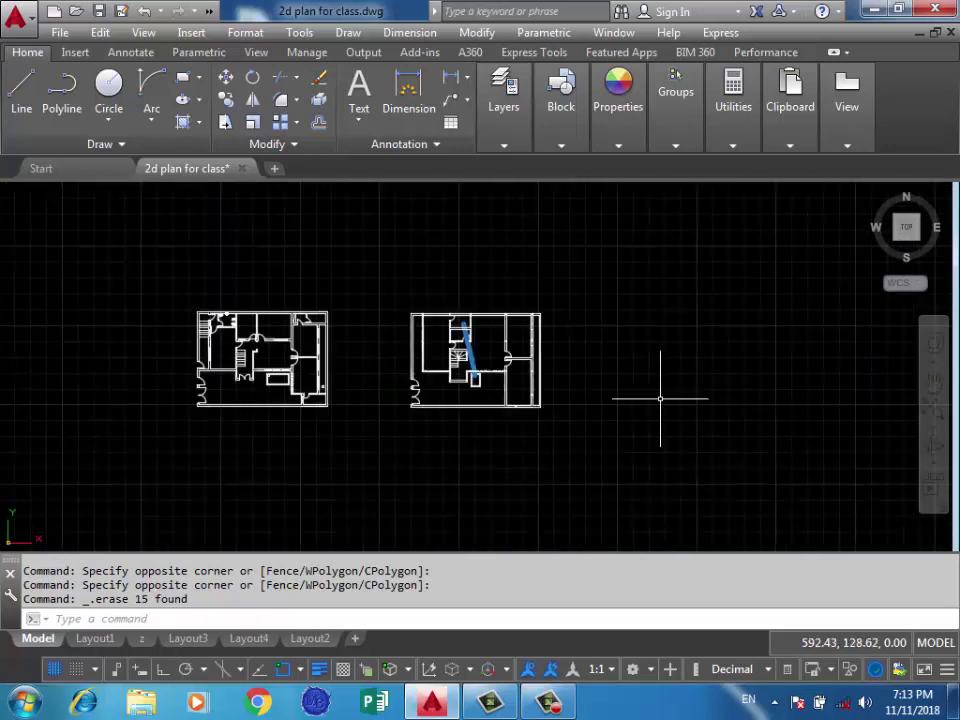
pyautogui.scroll(5, 470, 320)
pyautogui.click(486, 288)
pyautogui.click(477, 298)
pyautogui.press('Delete')
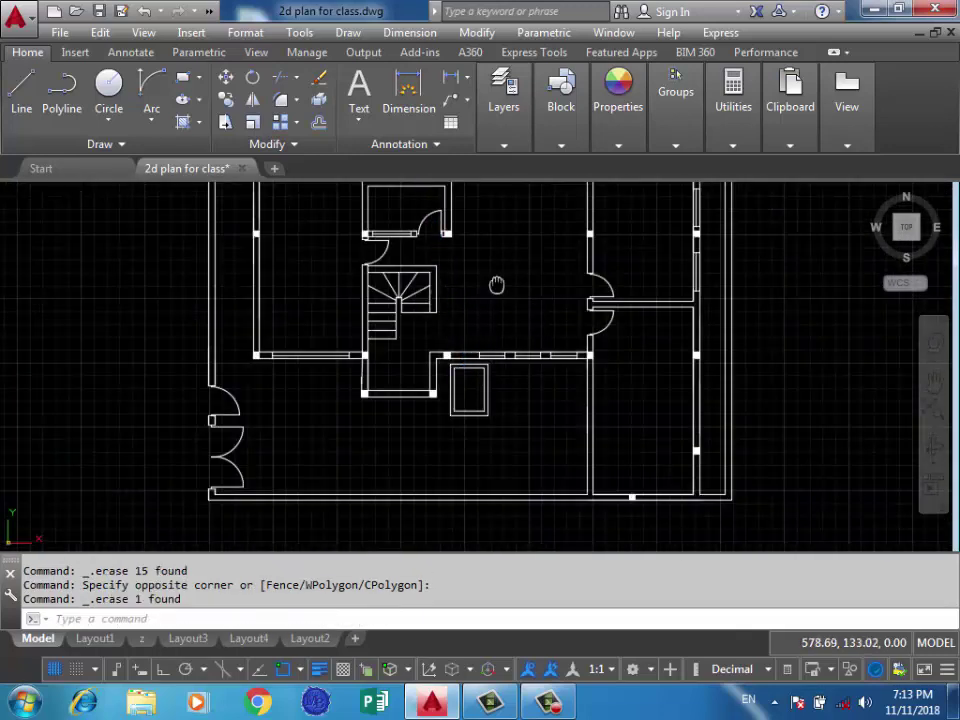
pyautogui.scroll(-2, 497, 283)
pyautogui.scroll(-2, 532, 312)
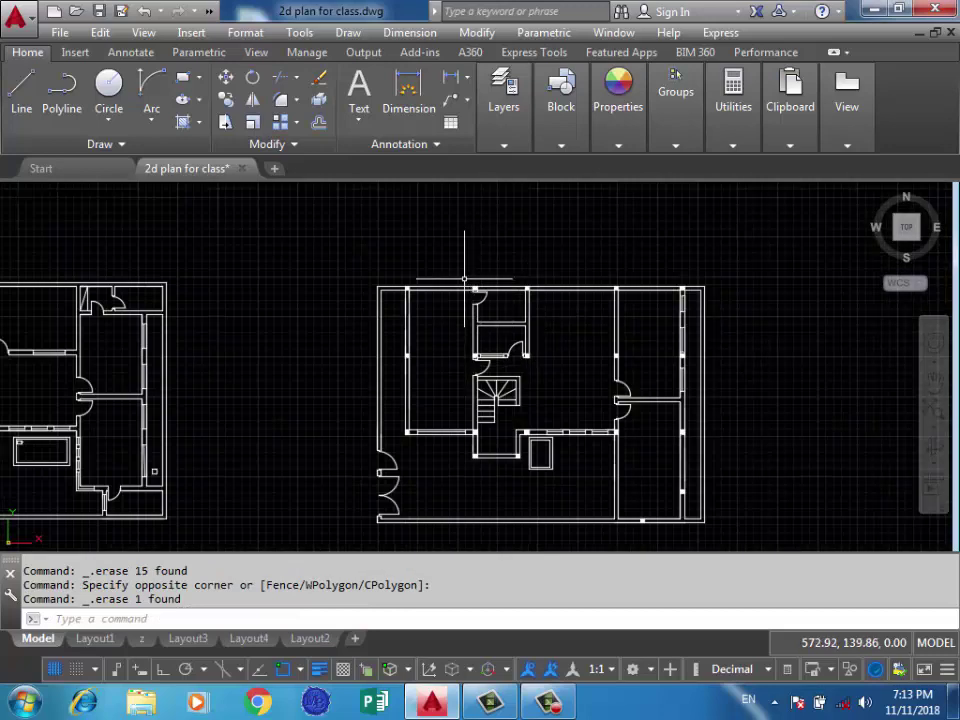
pyautogui.moveTo(464, 279); pyautogui.dragTo(574, 274, button='middle')
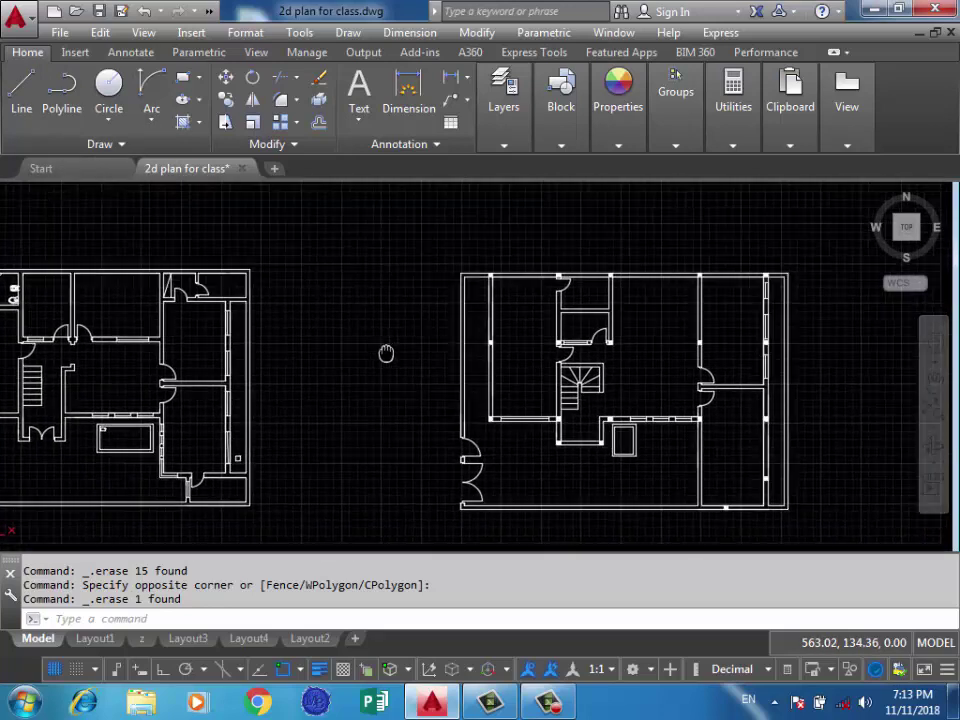
pyautogui.moveTo(381, 354); pyautogui.dragTo(504, 343, button='middle')
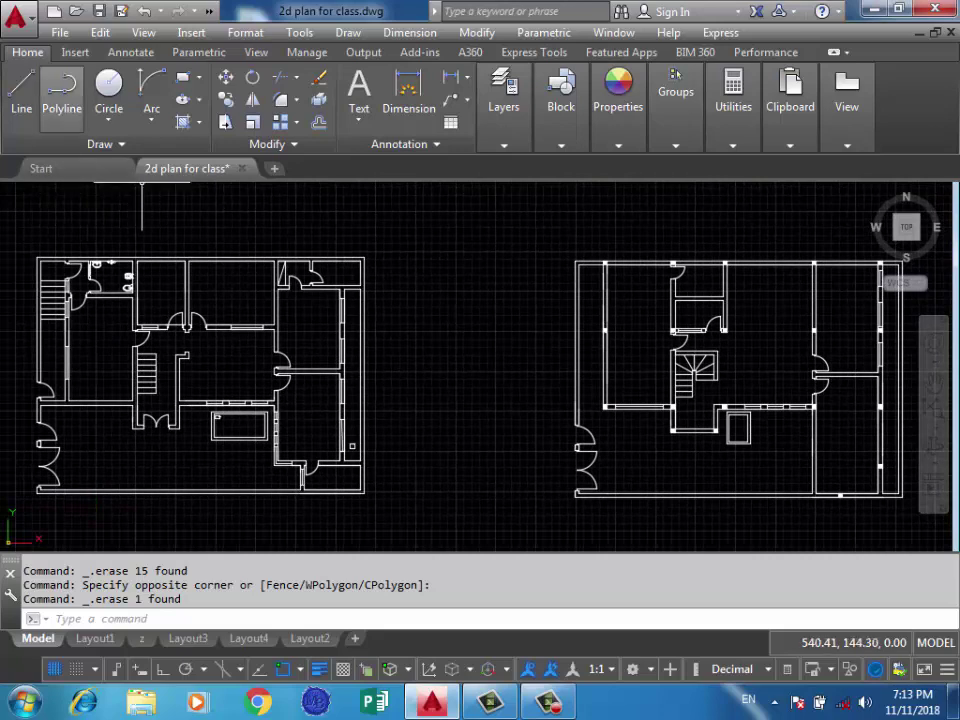
# Draw a horizontal polyline with Ortho on, from beyond the right wall to past the left wall.
pyautogui.click(64, 94)
pyautogui.scroll(-2, 387, 340)
pyautogui.scroll(2, 704, 382)
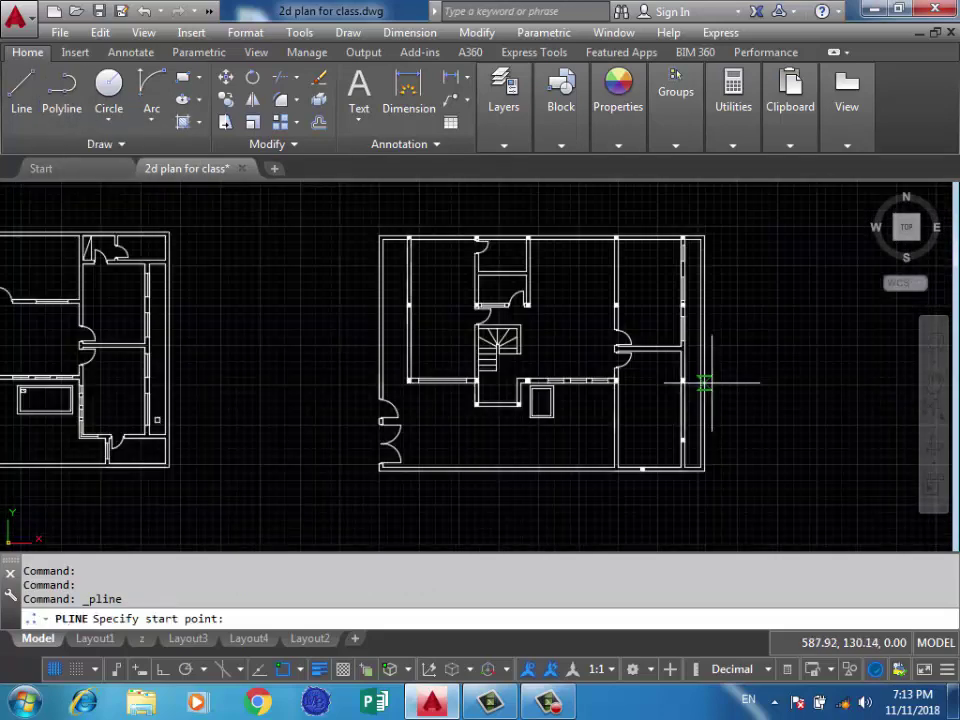
pyautogui.click(735, 363)
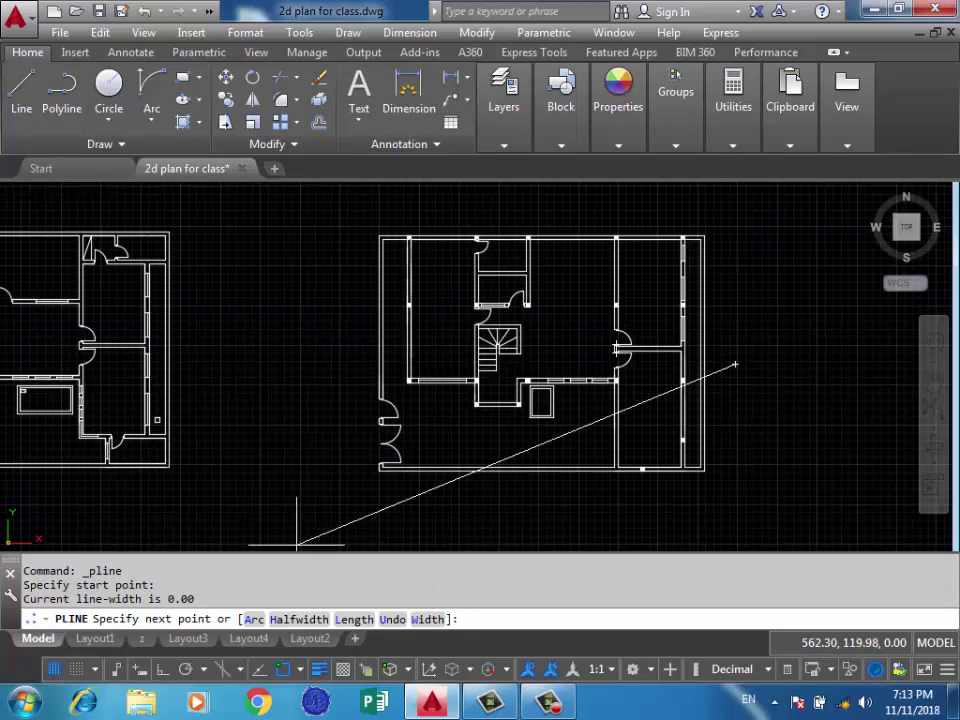
pyautogui.press('F8')
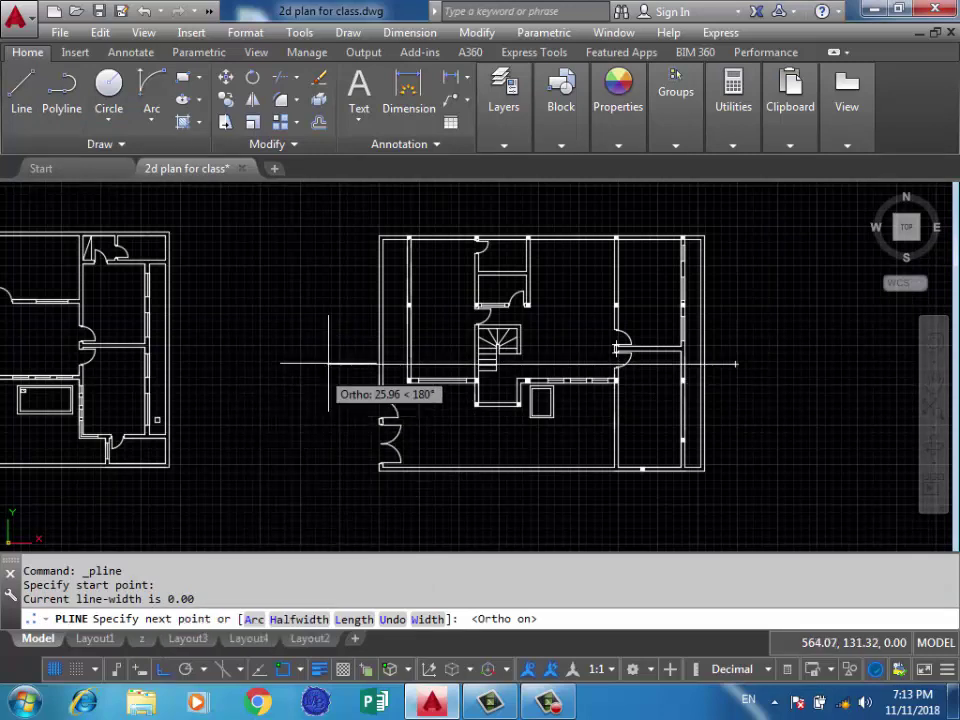
pyautogui.click(331, 363)
pyautogui.scroll(2, 643, 402)
pyautogui.scroll(1, 660, 398)
pyautogui.press('Return')
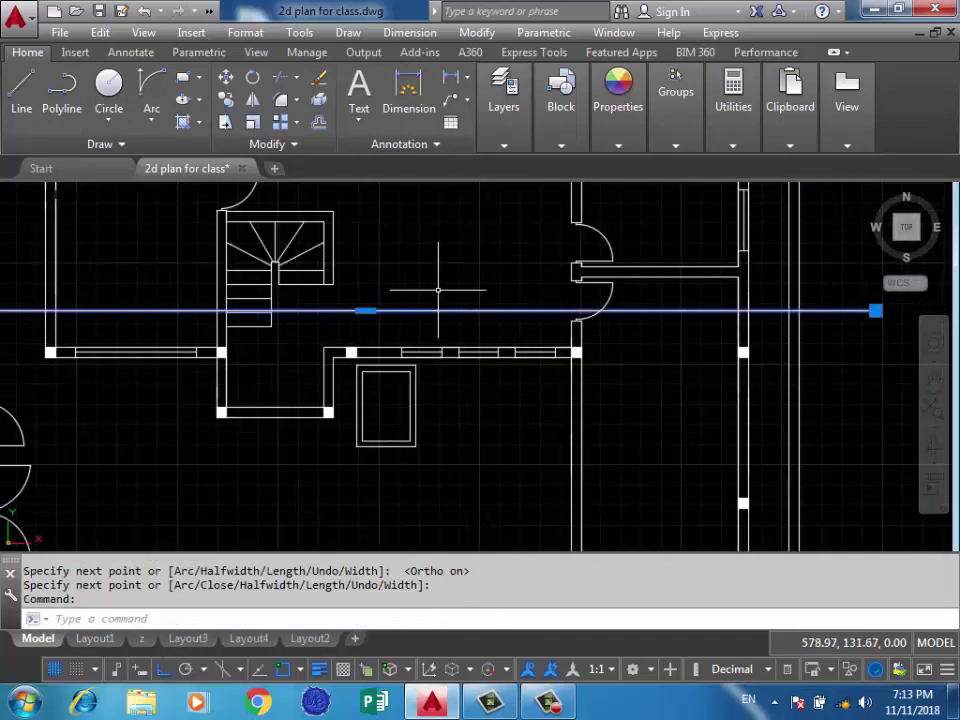
# Nudge the section line slightly downward, then reselect it near its right end.
pyautogui.hotkey('ctrl', 'Down')
pyautogui.hotkey('ctrl', 'Down')
pyautogui.hotkey('ctrl', 'Down')
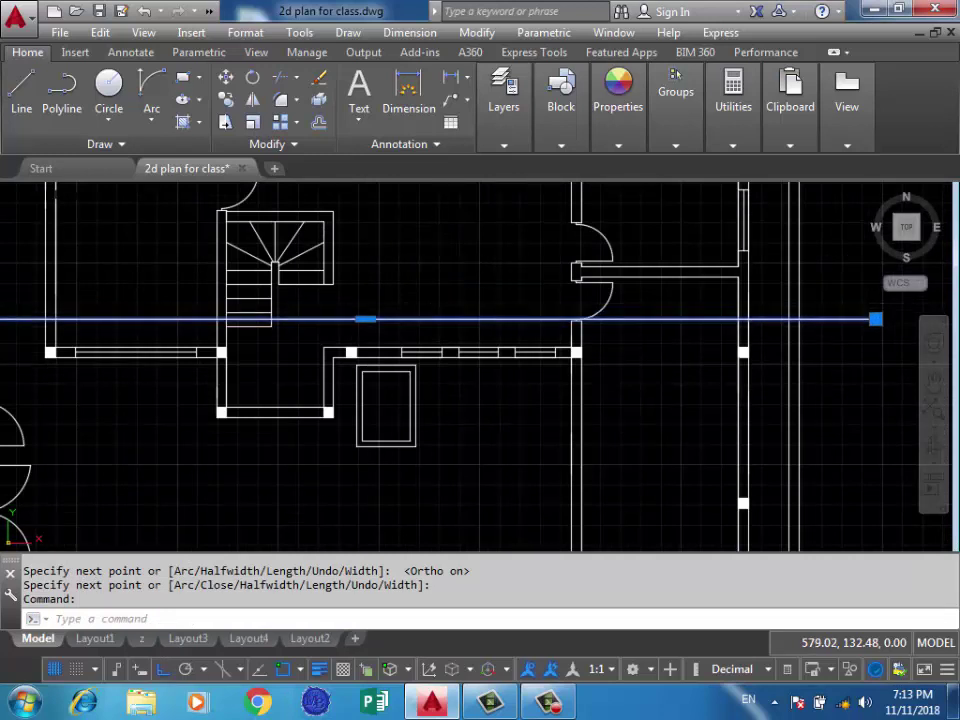
pyautogui.hotkey('ctrl', 'Down')
pyautogui.hotkey('ctrl', 'Down')
pyautogui.hotkey('ctrl', 'Down')
pyautogui.hotkey('ctrl', 'Down')
pyautogui.hotkey('ctrl', 'Down')
pyautogui.hotkey('ctrl', 'Down')
pyautogui.press('Escape')
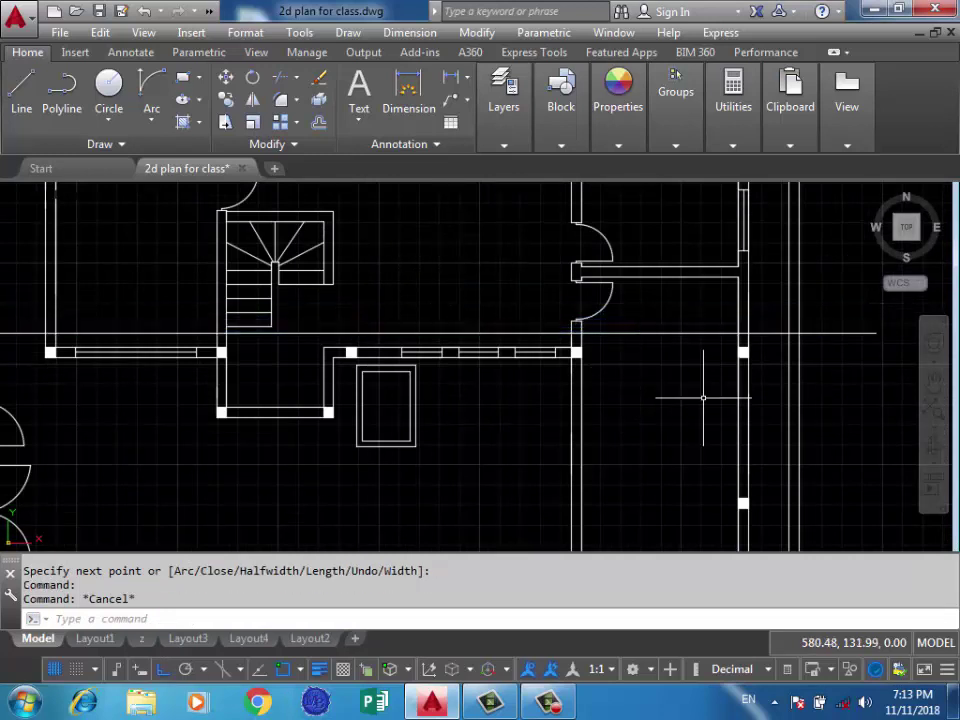
pyautogui.scroll(-2, 790, 412)
pyautogui.moveTo(743, 443); pyautogui.dragTo(634, 368, button='middle')
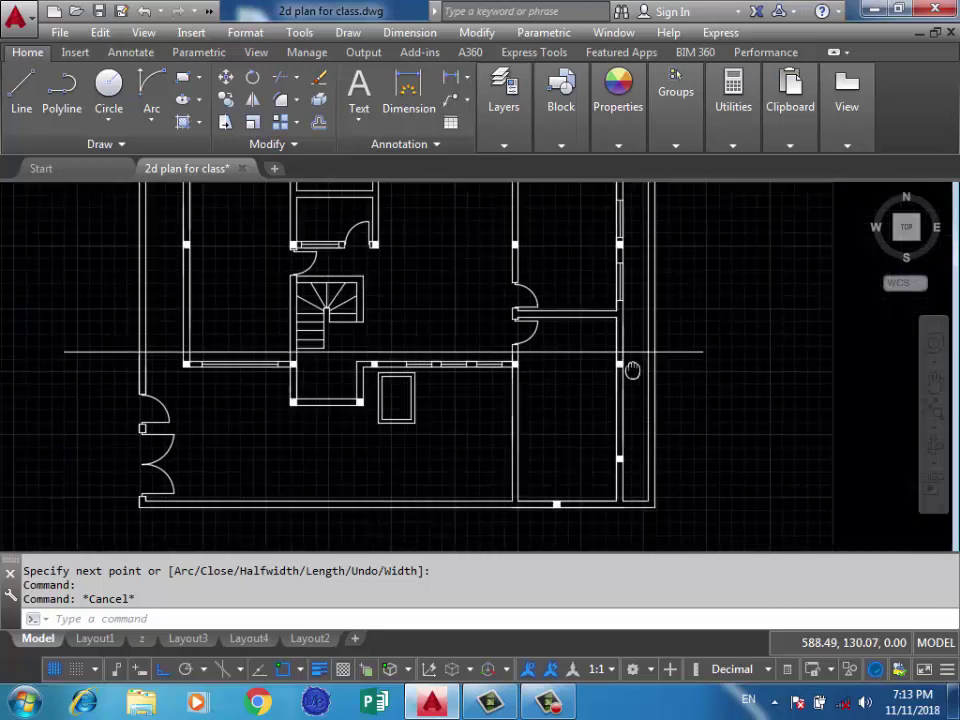
pyautogui.scroll(3, 547, 340)
pyautogui.click(542, 340)
# Draw a 0.5 stem up from the section line's end with 0.3 arrowhead segments.
pyautogui.click(613, 339)
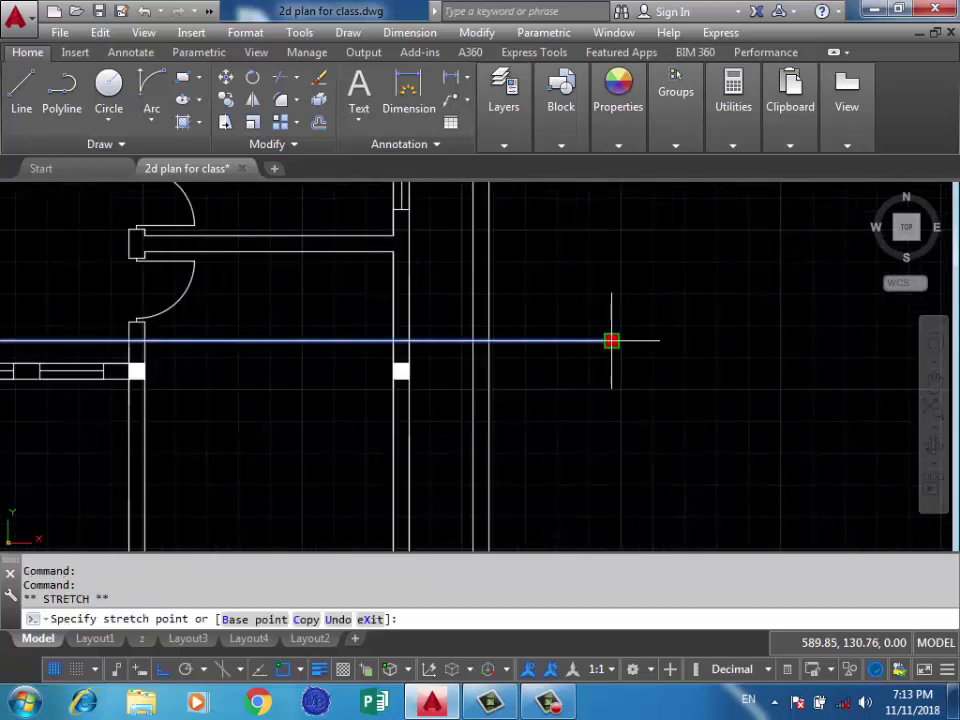
pyautogui.press('Escape')
pyautogui.scroll(2, 655, 323)
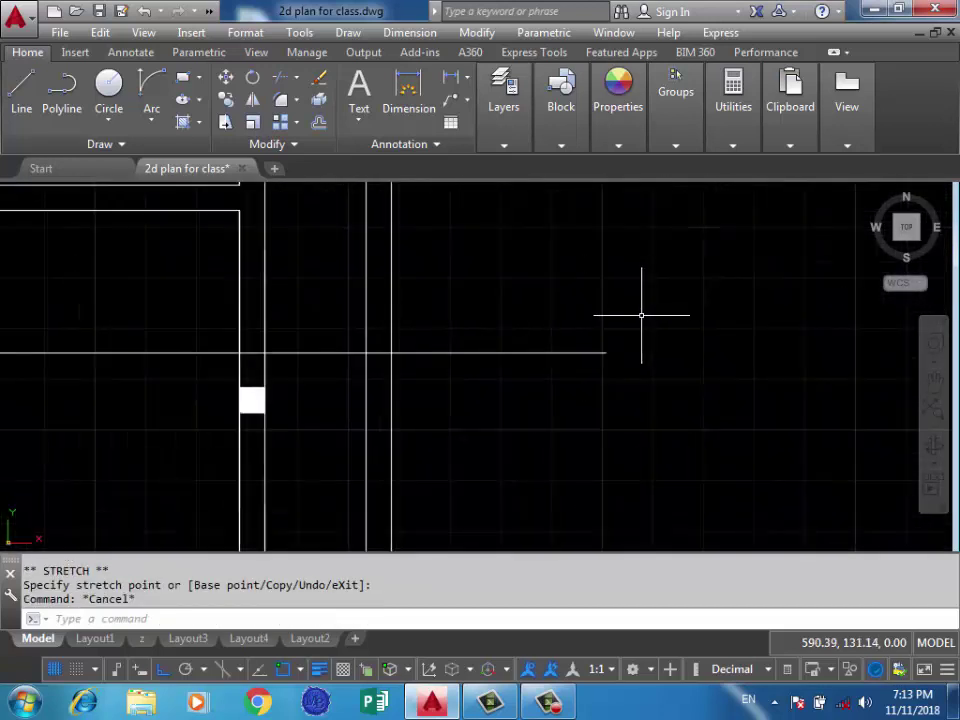
pyautogui.write('l')
pyautogui.press('Return')
pyautogui.click(605, 352)
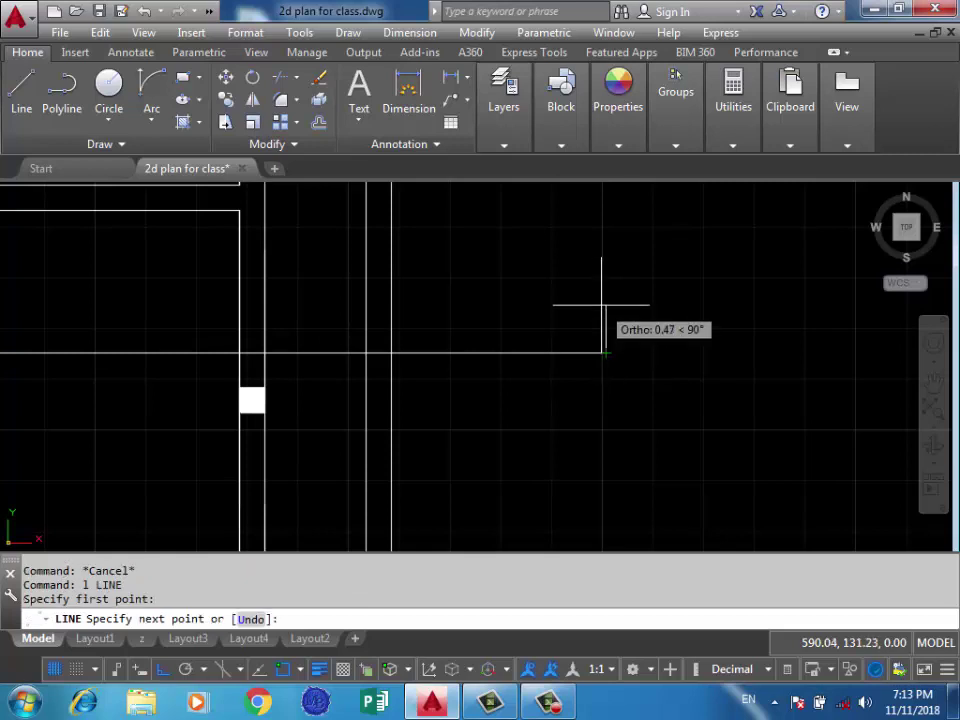
pyautogui.write('5')
pyautogui.press('Return')
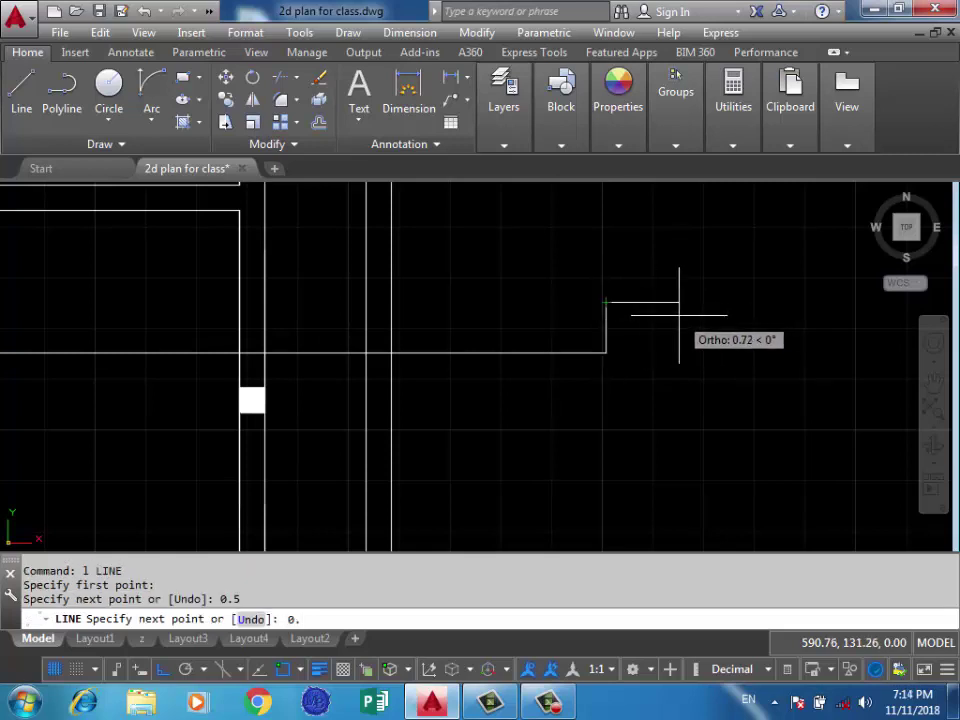
pyautogui.press('Return')
pyautogui.write('0.')
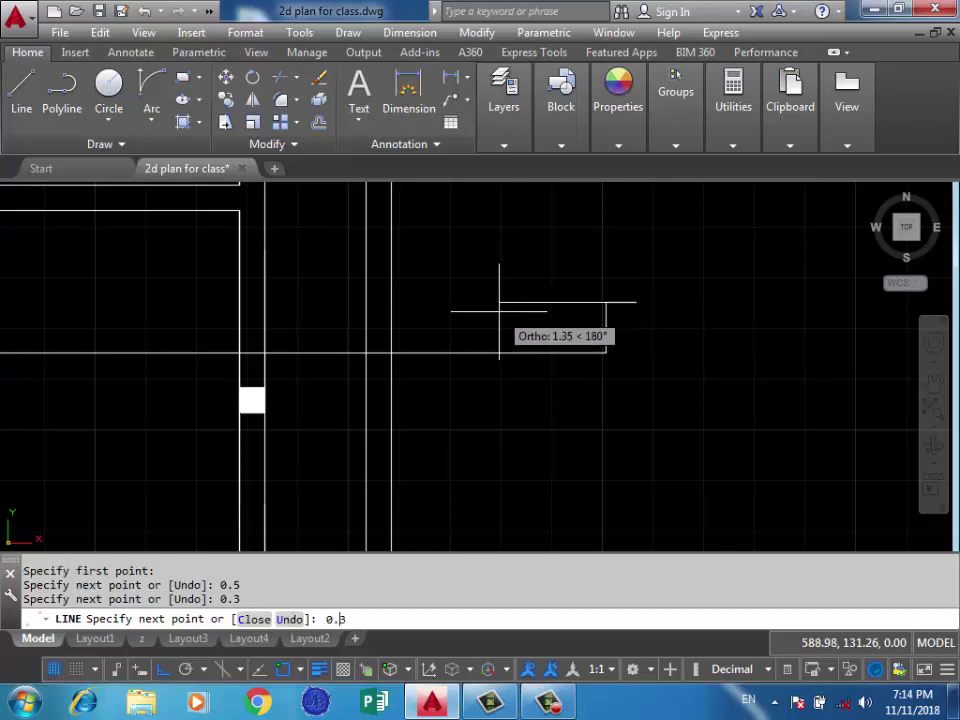
pyautogui.press('Return')
pyautogui.press('Return')
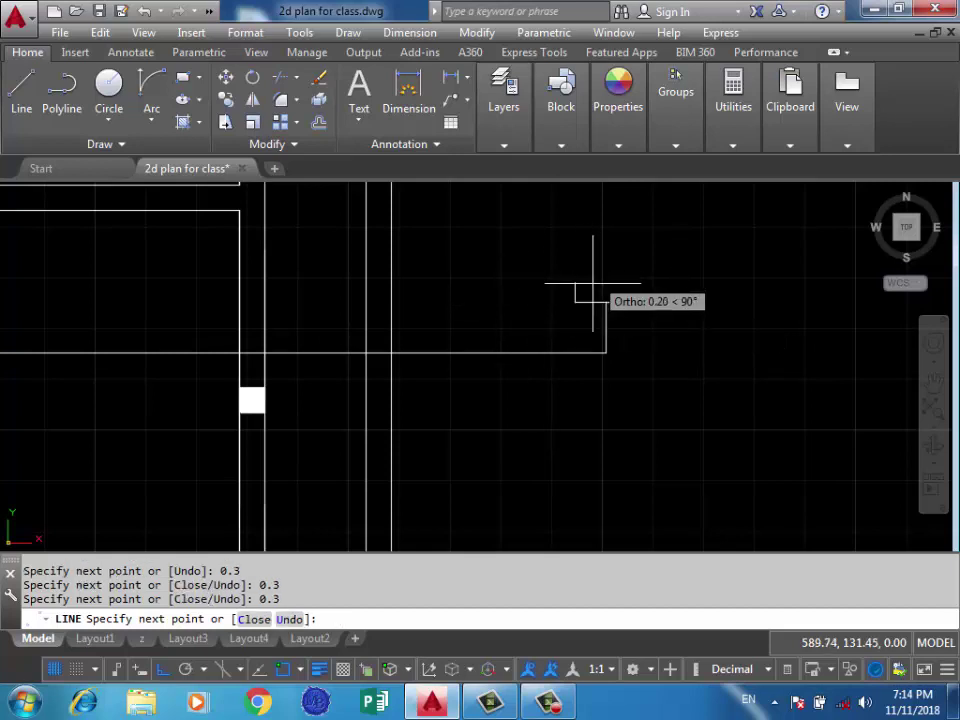
pyautogui.write('0.')
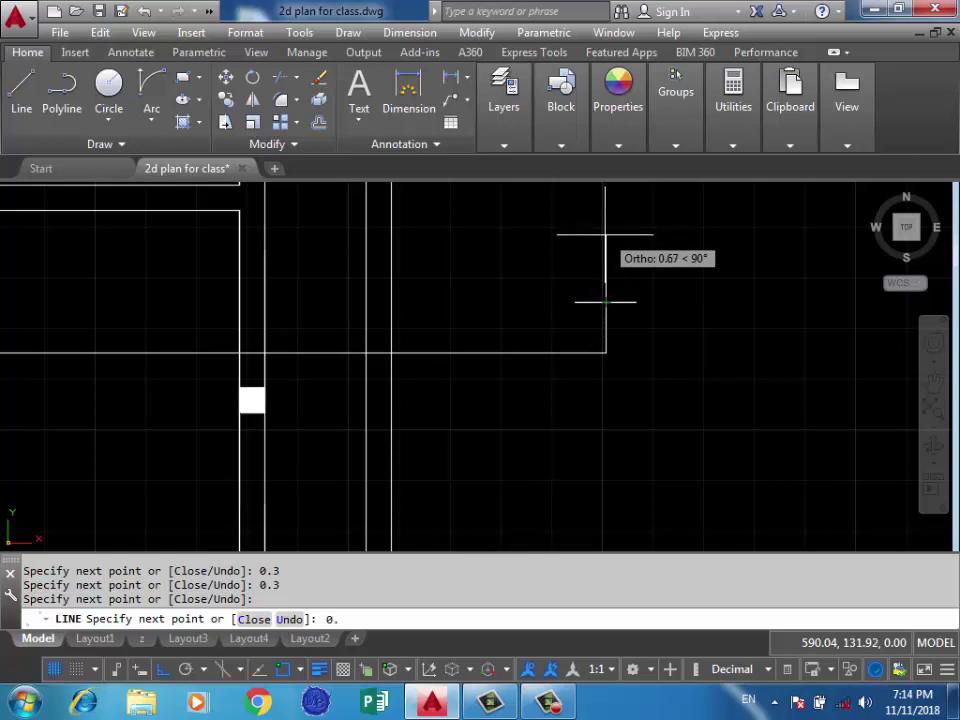
pyautogui.write('3')
pyautogui.press('Return')
pyautogui.press('Return')
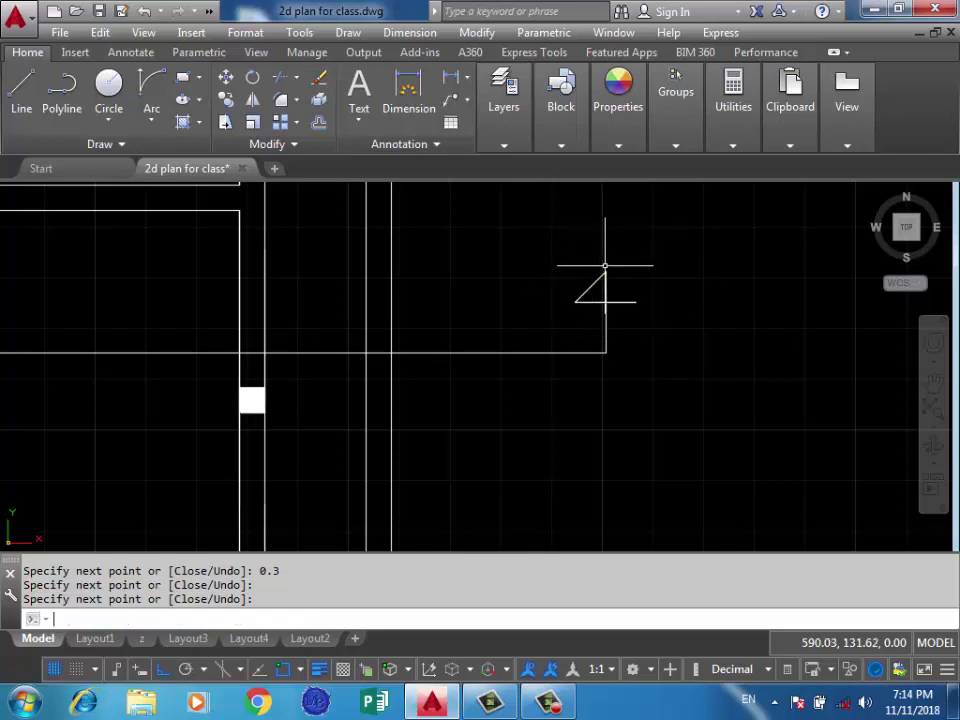
# Close the triangular arrowhead with a slanted side and erase the stray line inside it.
pyautogui.press('Return')
pyautogui.click(605, 272)
pyautogui.click(636, 301)
pyautogui.press('Return')
pyautogui.scroll(2, 612, 282)
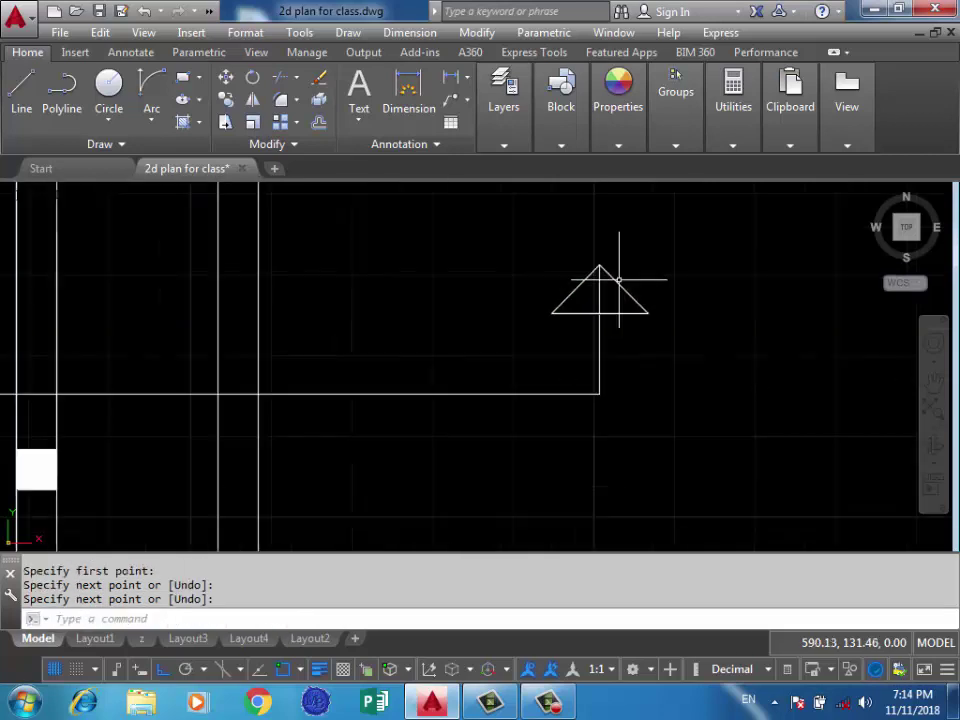
pyautogui.click(620, 278)
pyautogui.click(660, 335)
pyautogui.press('Delete')
pyautogui.scroll(-2, 671, 354)
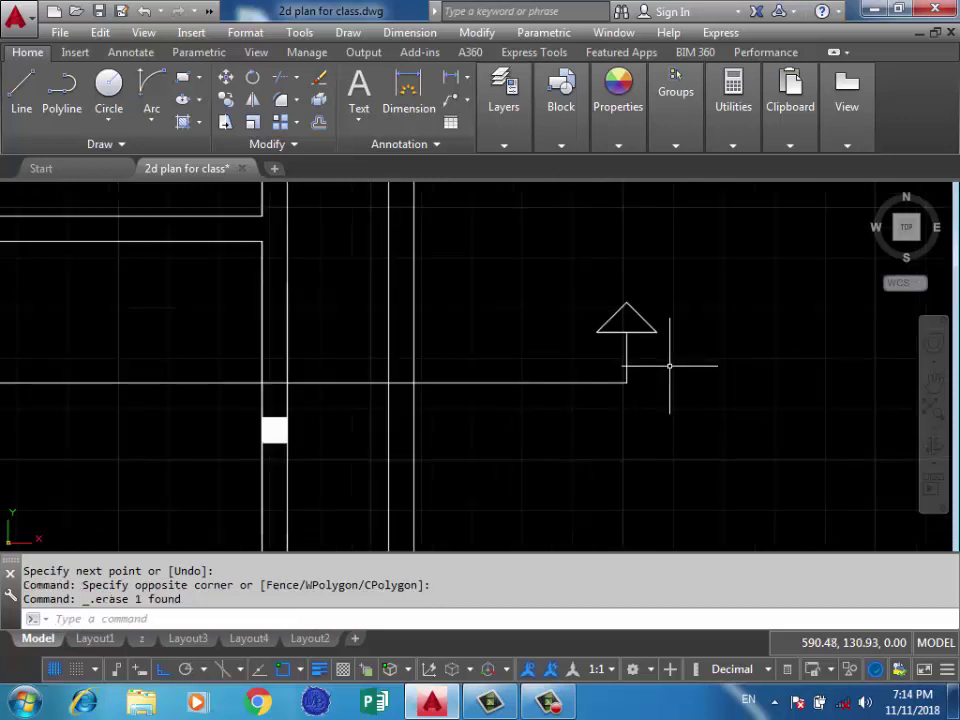
# Add an 'A' multiline text label above the arrowhead and move it into place.
pyautogui.write('mt')
pyautogui.press('Return')
pyautogui.scroll(2, 650, 262)
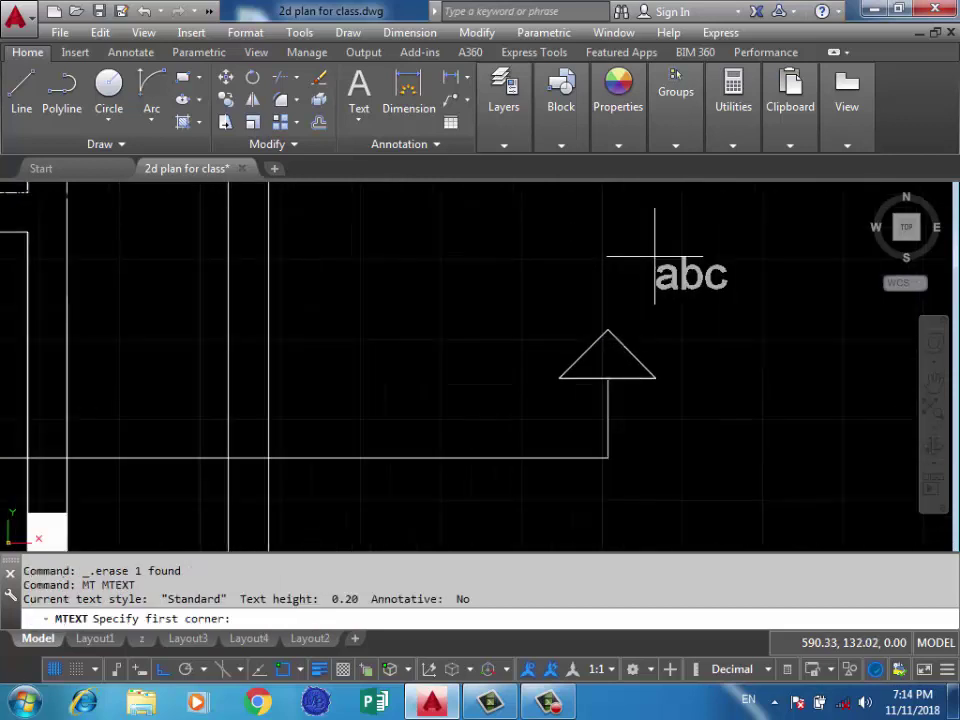
pyautogui.click(560, 319)
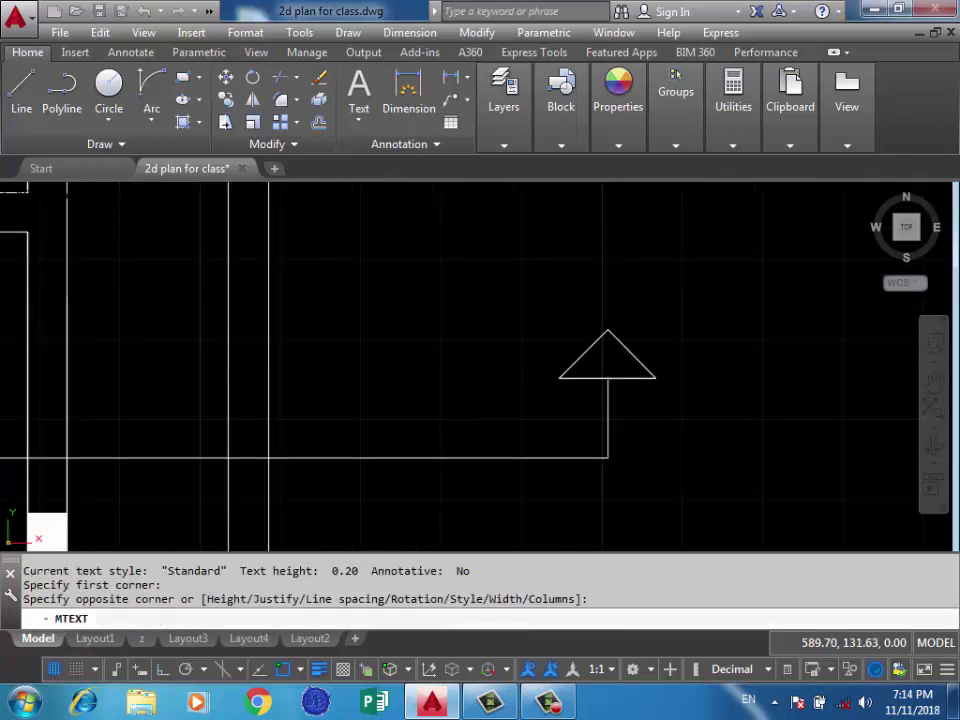
pyautogui.click(663, 250)
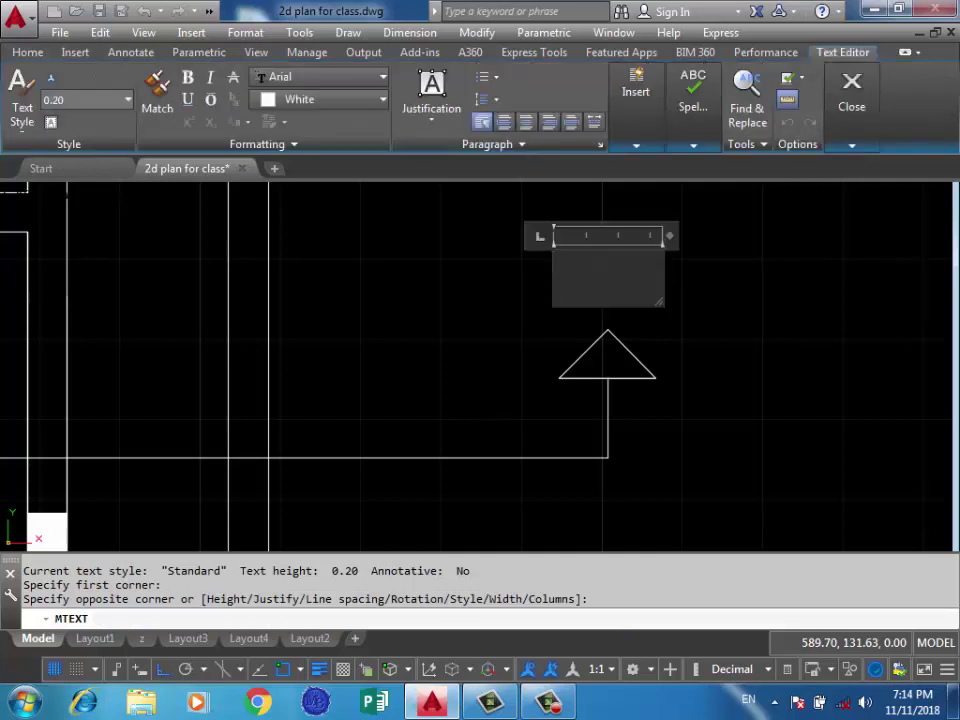
pyautogui.write('A')
pyautogui.click(536, 322)
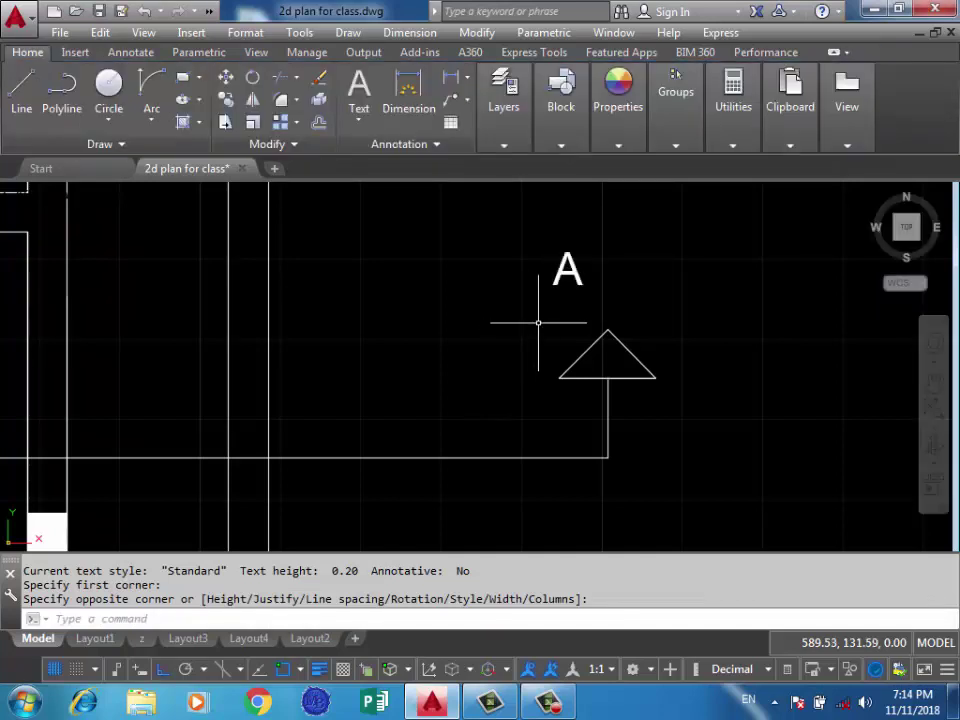
pyautogui.click(568, 268)
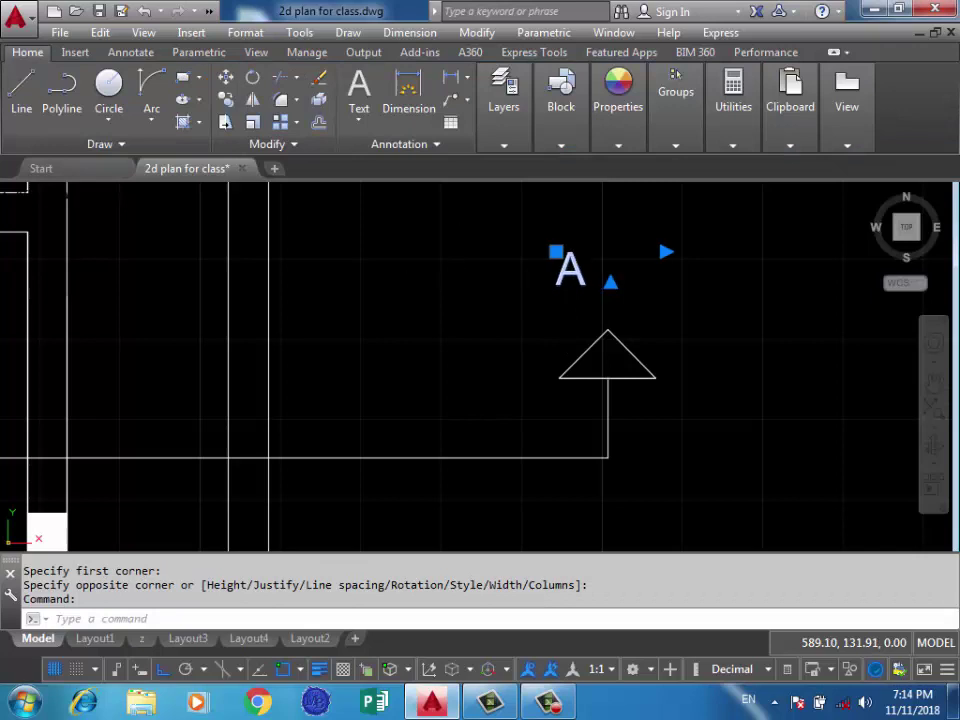
pyautogui.moveTo(561, 251); pyautogui.dragTo(578, 251)
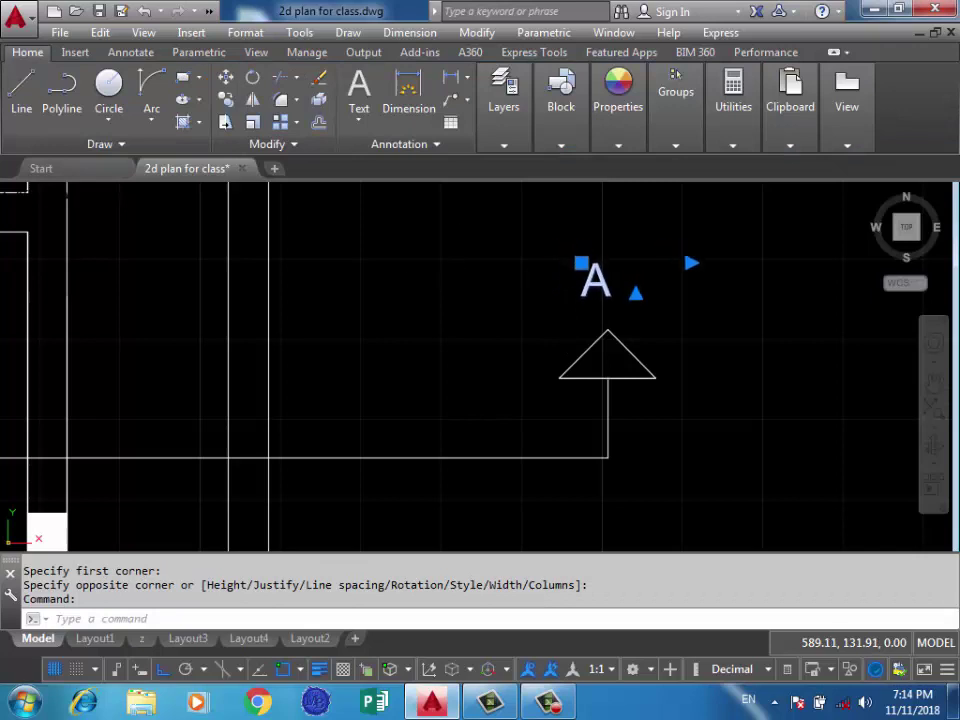
pyautogui.moveTo(465, 274); pyautogui.dragTo(542, 289)
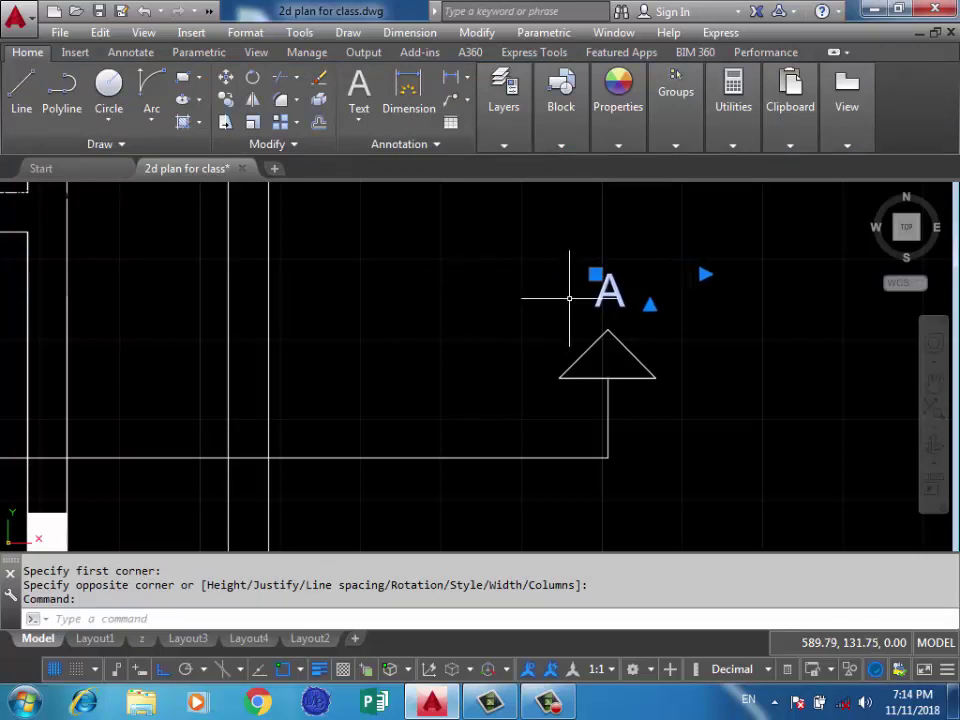
# Enlarge the A label's text height and centre it above the arrowhead.
pyautogui.doubleClick(616, 296)
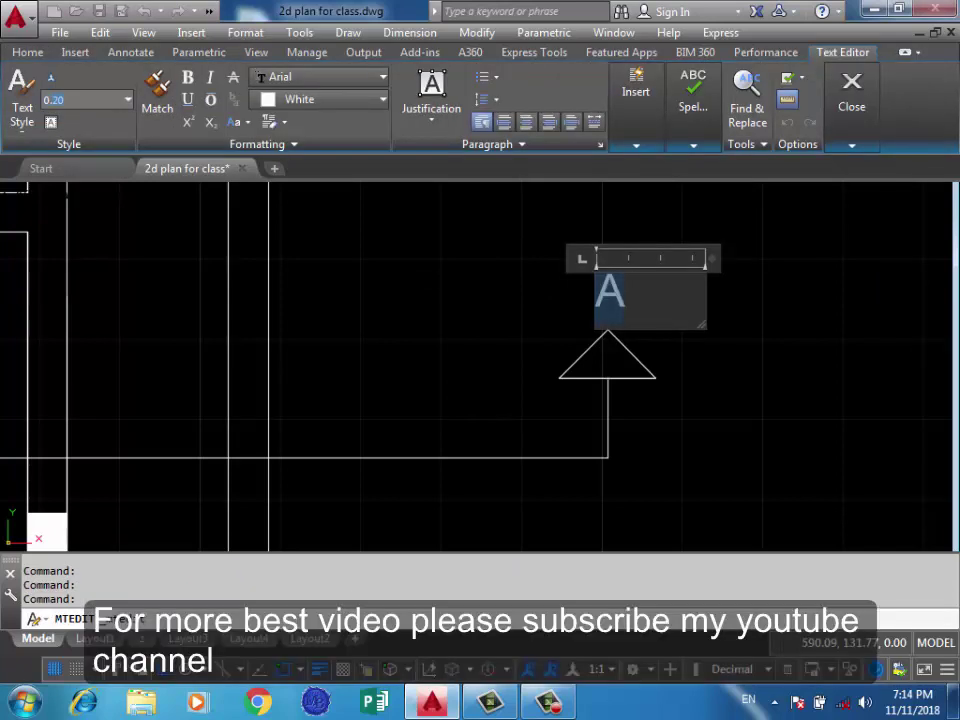
pyautogui.press('Return')
pyautogui.hotkey('ctrl', 'Return')
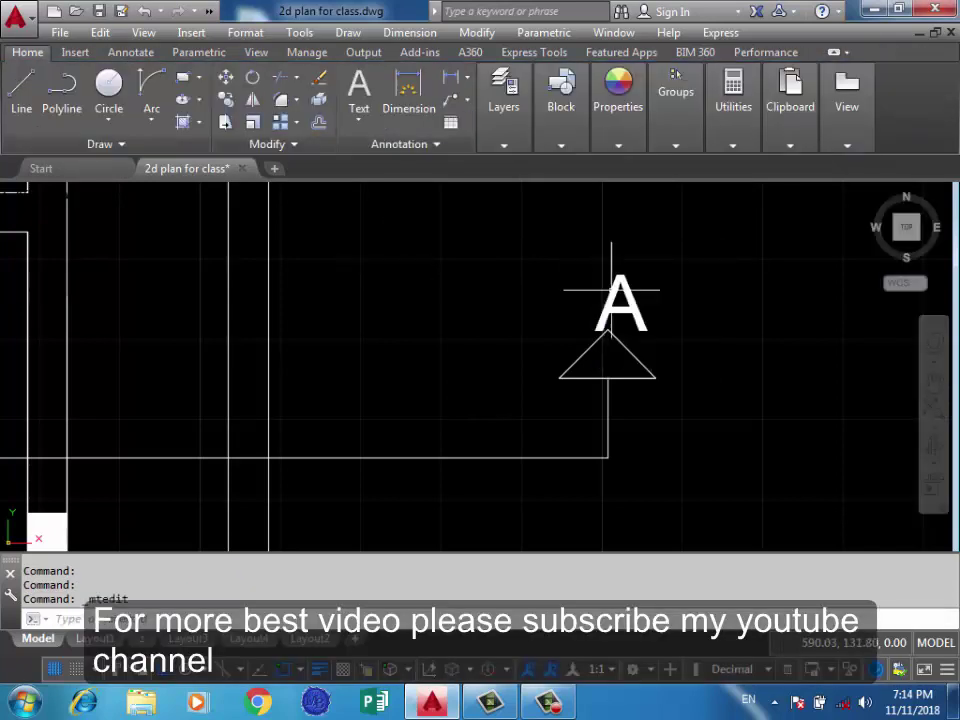
pyautogui.click(624, 298)
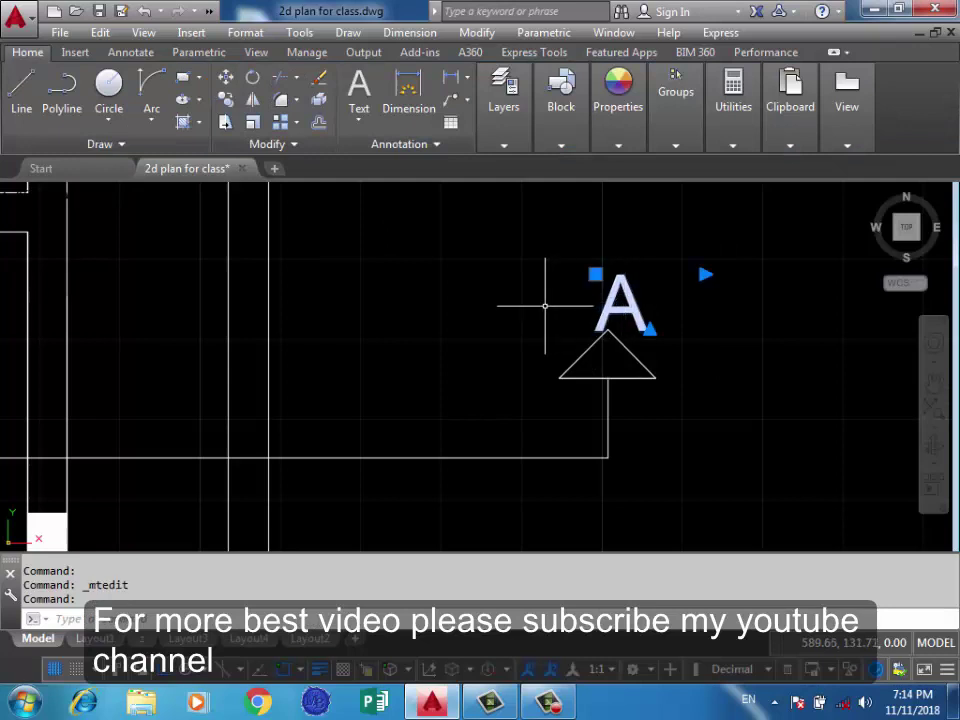
pyautogui.moveTo(642, 327); pyautogui.dragTo(628, 316)
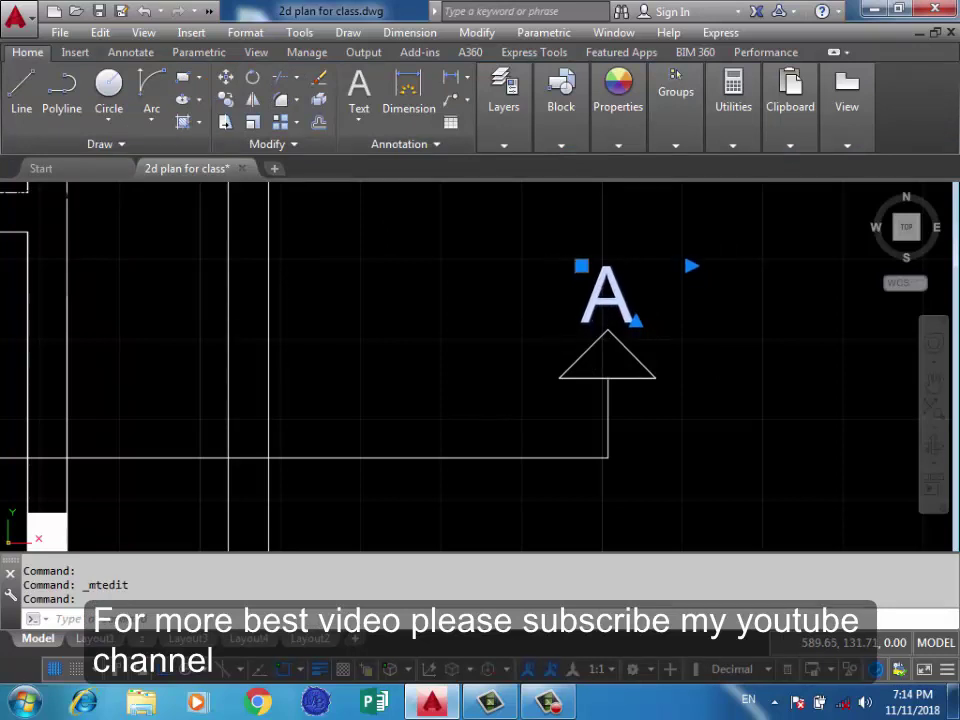
pyautogui.press('Escape')
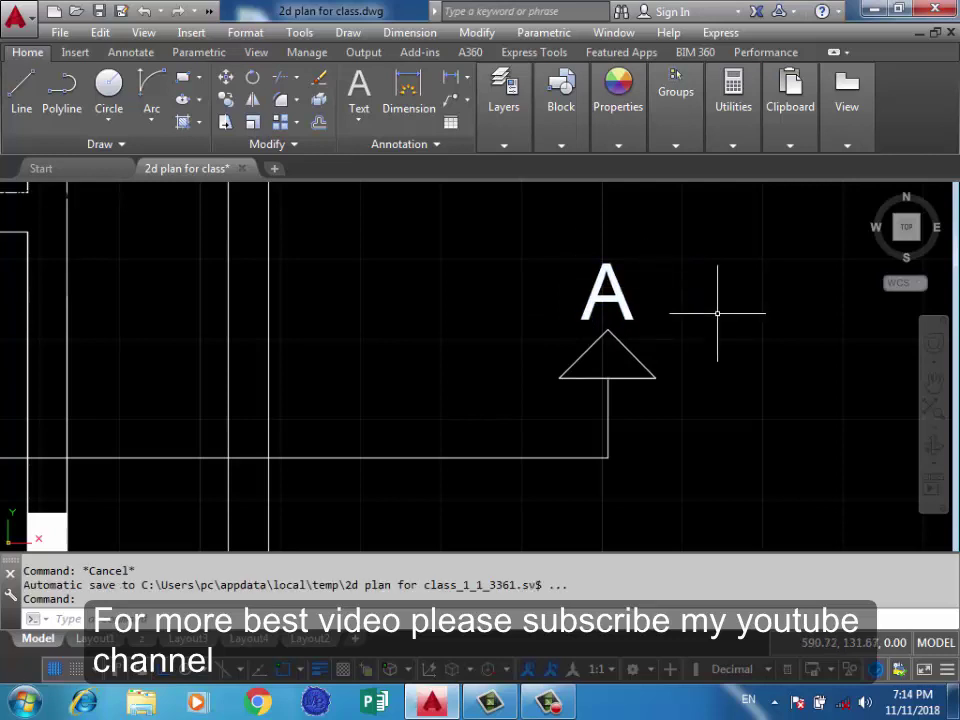
# Copy the A arrow symbol and label from the stem bottom onto the section line's end.
pyautogui.click(696, 264)
pyautogui.click(569, 400)
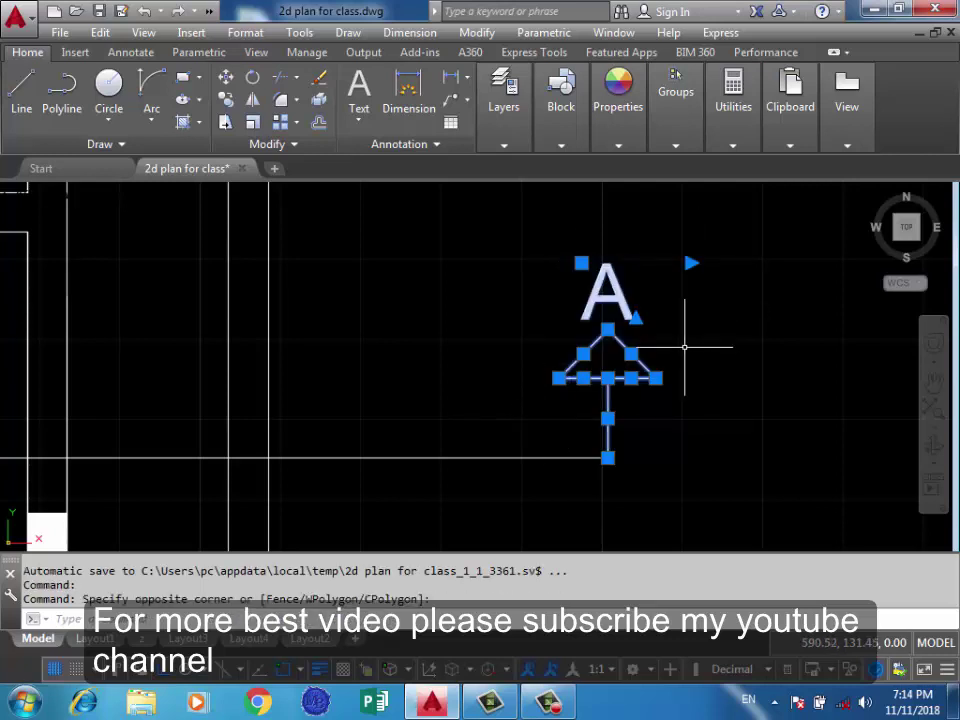
pyautogui.write('co')
pyautogui.press('Return')
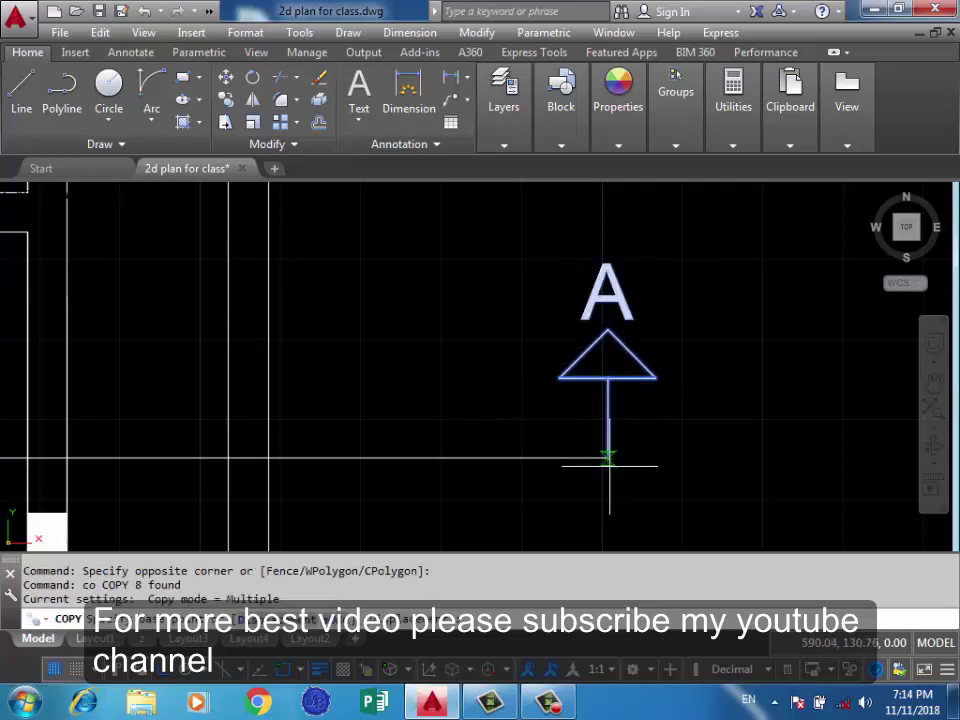
pyautogui.click(607, 458)
pyautogui.scroll(-3, 760, 418)
pyautogui.scroll(3, 128, 407)
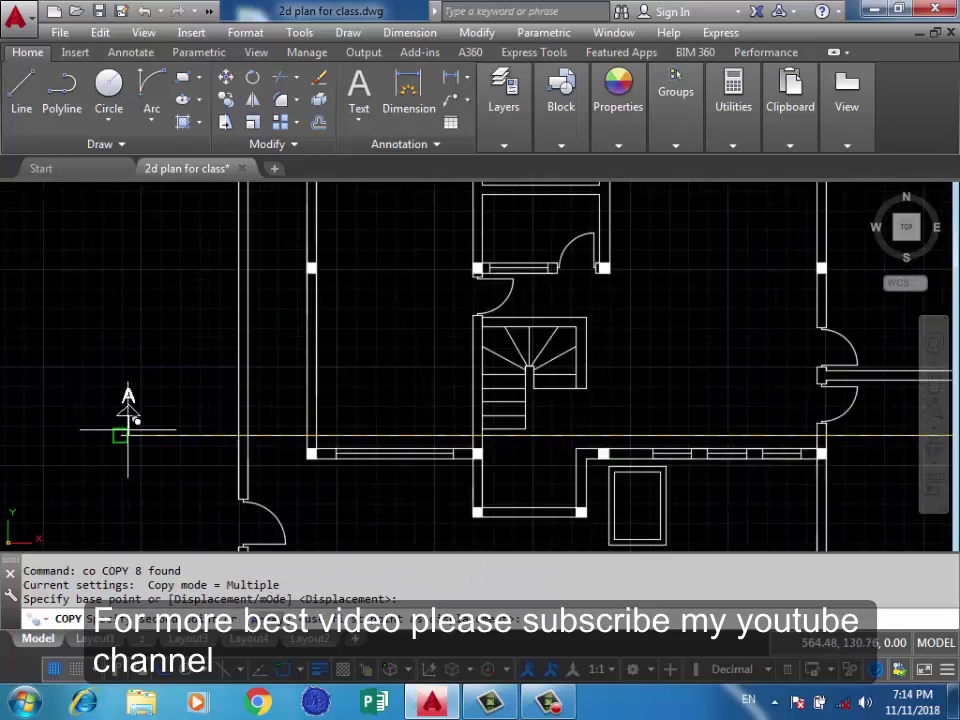
pyautogui.scroll(2, 117, 430)
pyautogui.click(117, 437)
pyautogui.press('Return')
# Window-select the copied A label and arrow, then clear the selection.
pyautogui.scroll(-3, 139, 332)
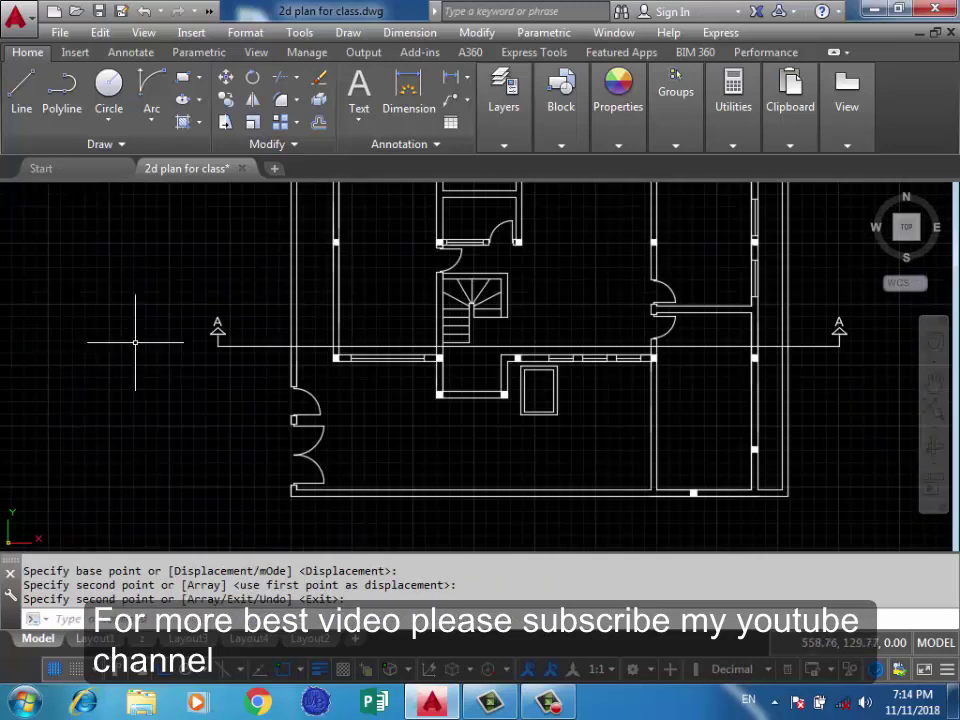
pyautogui.scroll(5, 298, 261)
pyautogui.scroll(3, 385, 245)
pyautogui.click(343, 311)
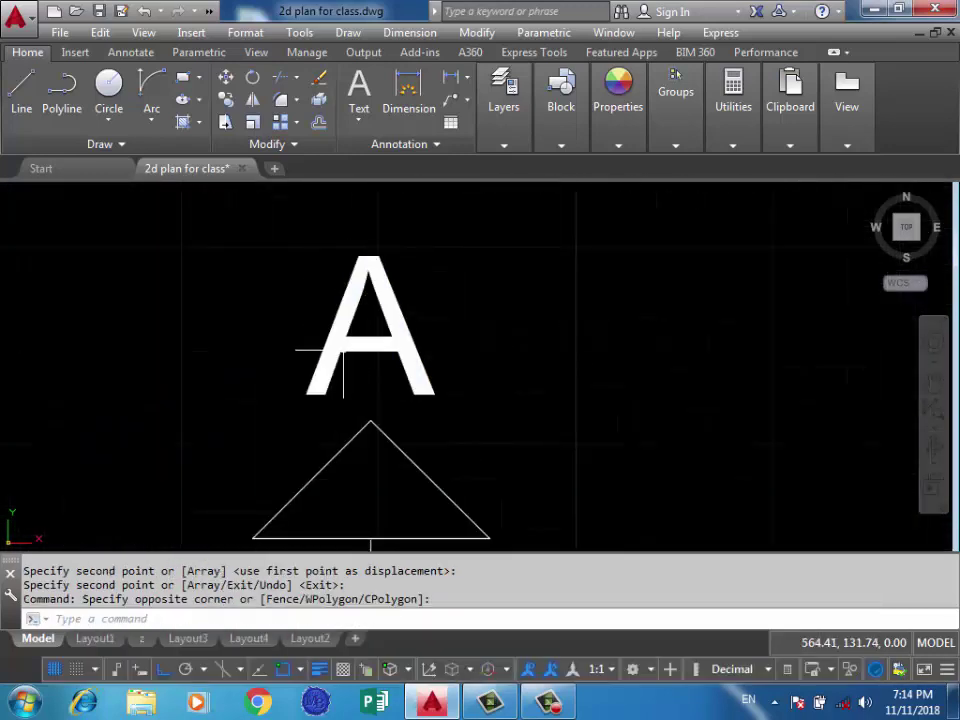
pyautogui.click(290, 348)
pyautogui.click(344, 335)
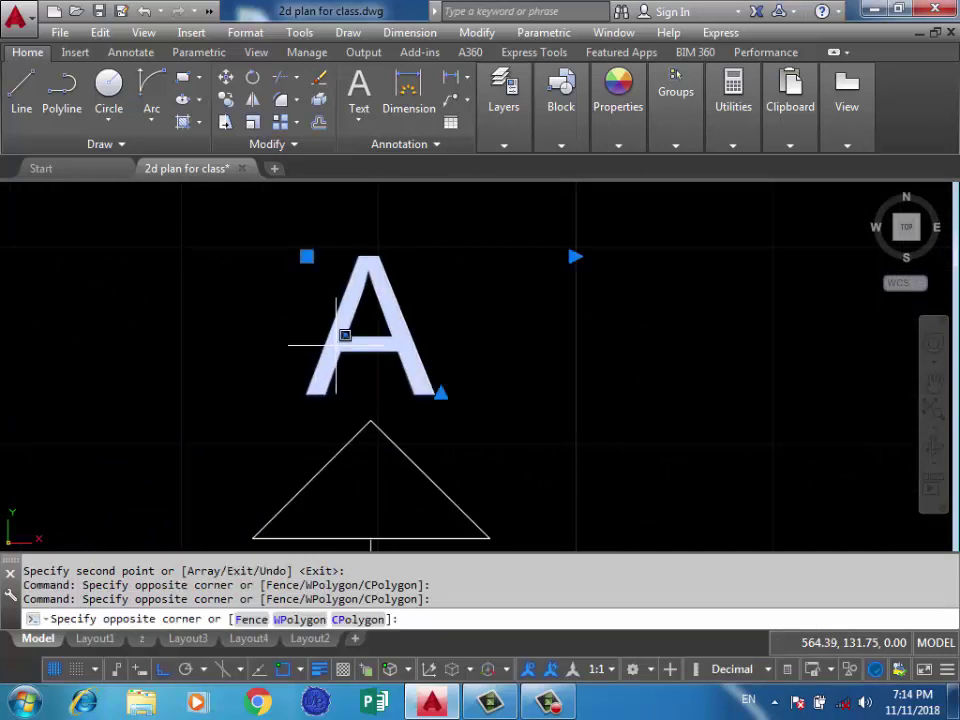
pyautogui.click(345, 343)
pyautogui.click(338, 350)
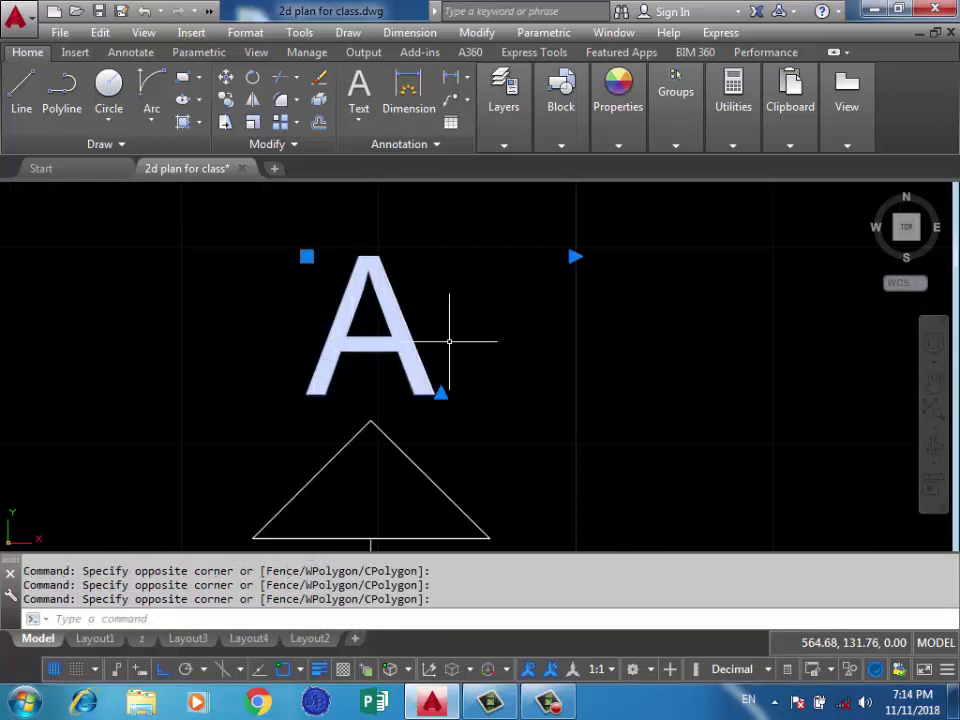
pyautogui.click(417, 364)
pyautogui.click(414, 358)
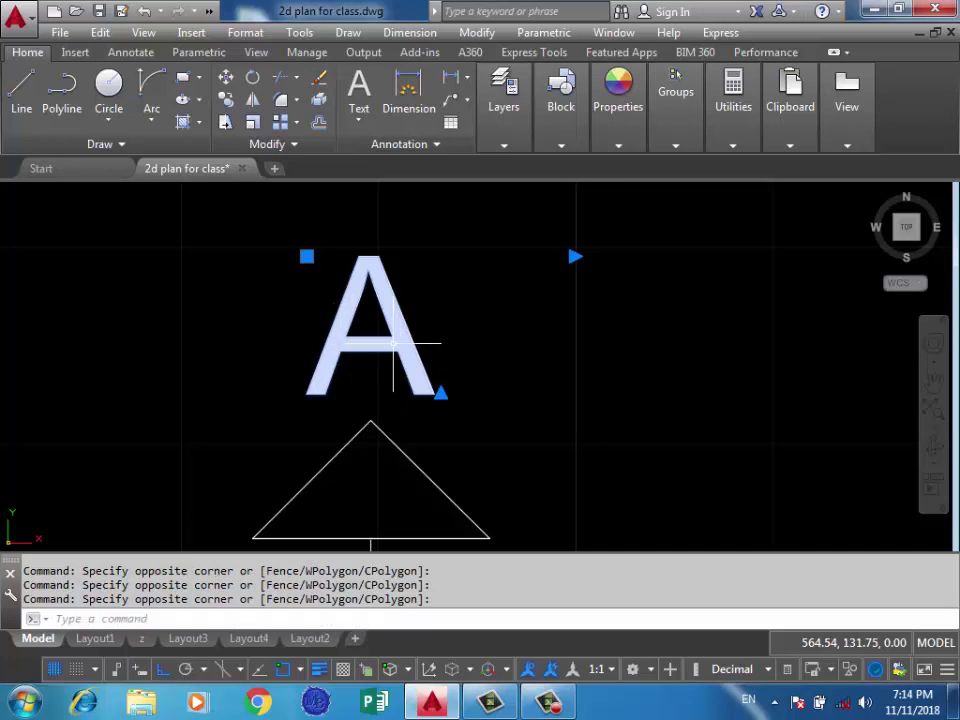
pyautogui.click(300, 300)
pyautogui.click(329, 355)
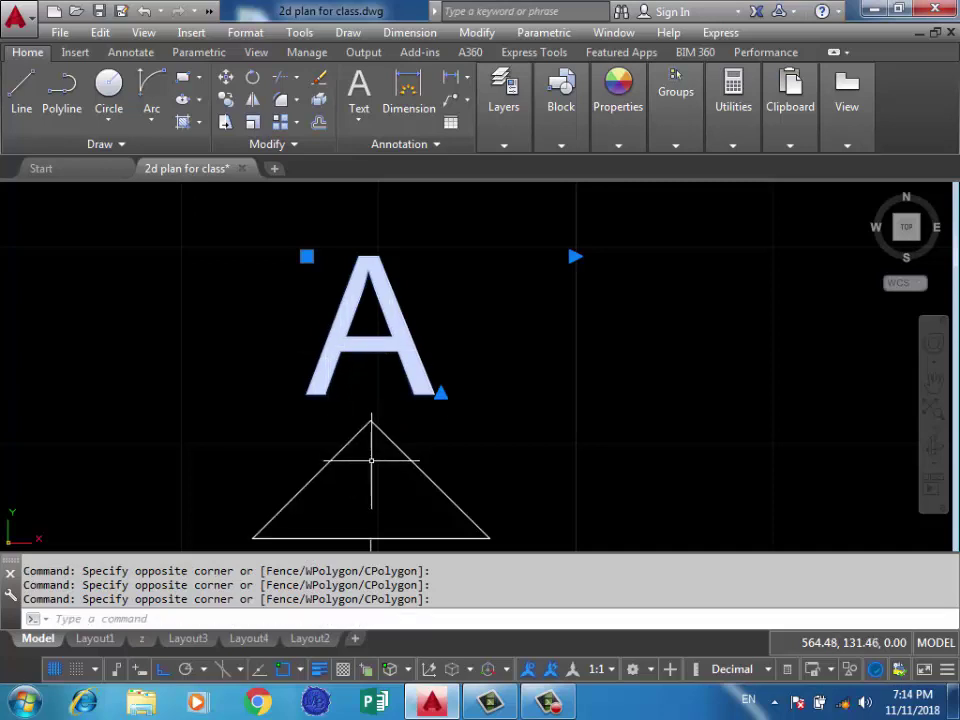
pyautogui.scroll(-3, 371, 461)
pyautogui.press('Escape')
pyautogui.scroll(-2, 221, 422)
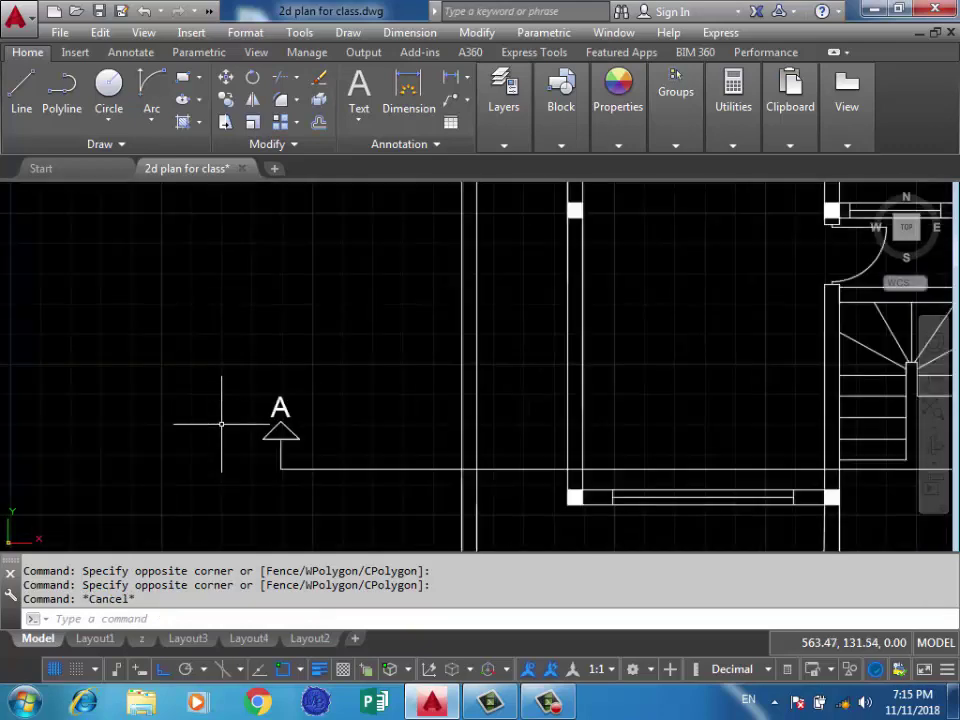
pyautogui.scroll(-2, 289, 407)
# Group the horizontal section line with its A arrows from the Groups panel.
pyautogui.scroll(2, 279, 380)
pyautogui.click(279, 378)
pyautogui.scroll(-2, 139, 396)
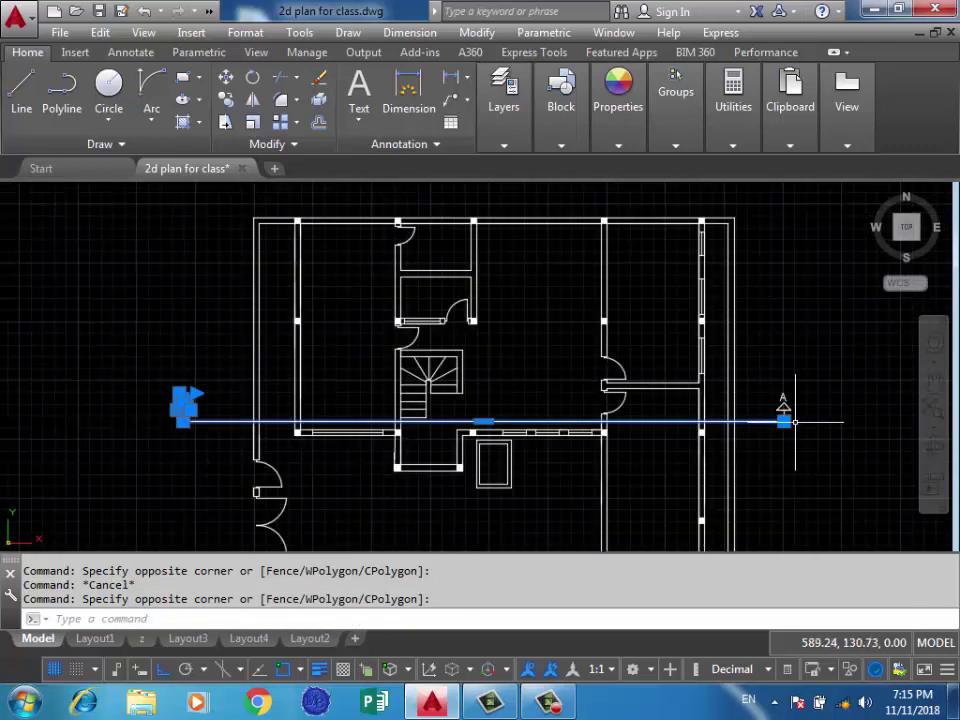
pyautogui.scroll(3, 785, 415)
pyautogui.click(690, 460)
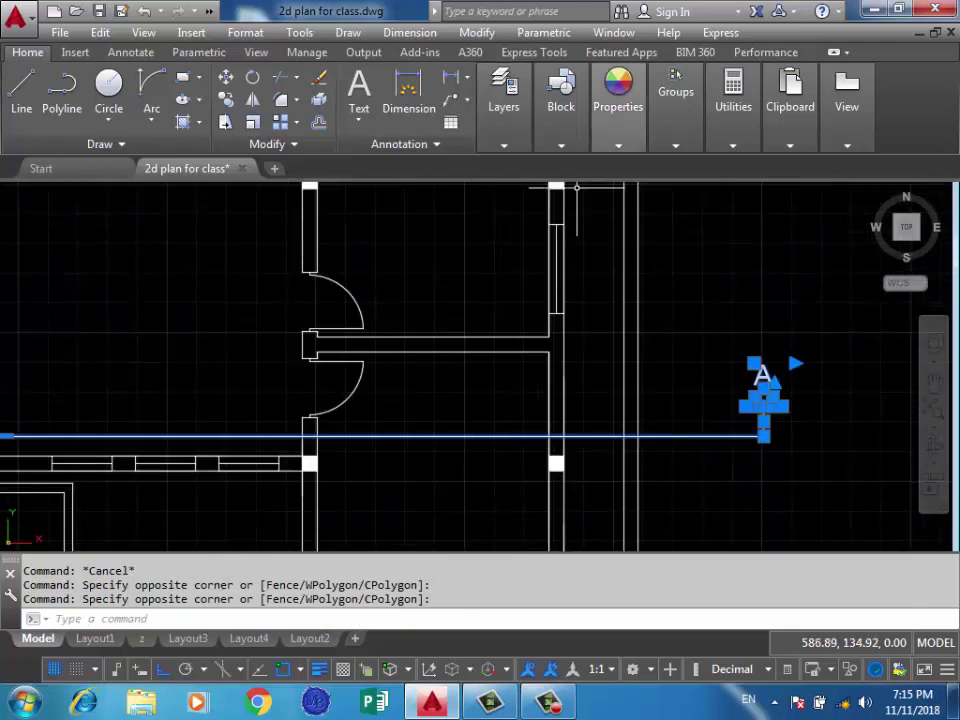
pyautogui.click(675, 145)
pyautogui.click(665, 180)
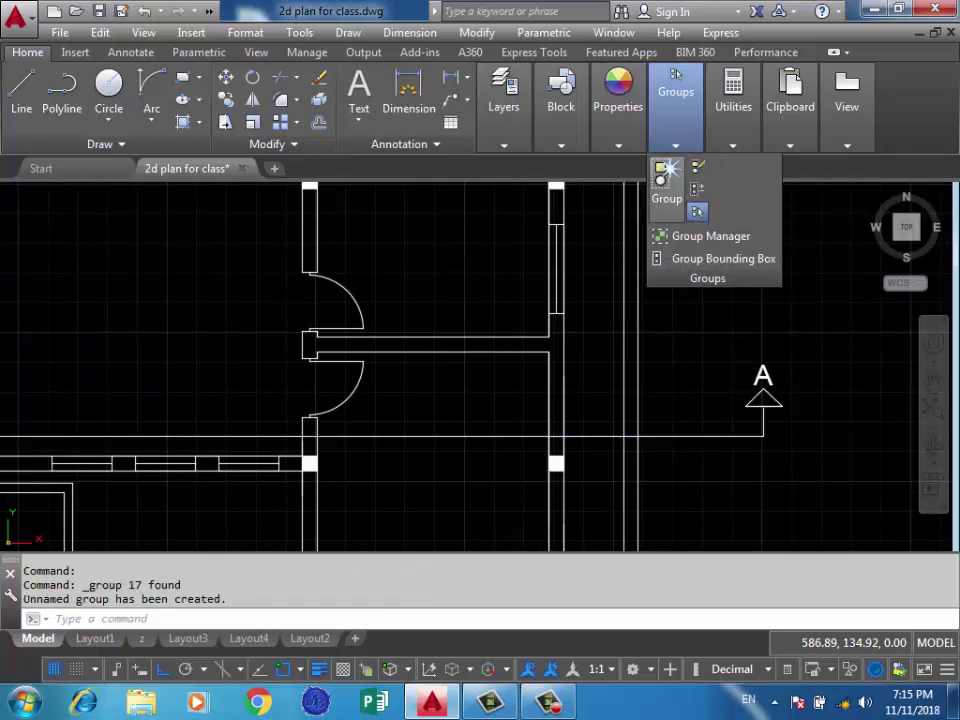
pyautogui.press('Escape')
# Select the left A arrow and section line, then cancel an accidental spline started by 'cont'.
pyautogui.scroll(-2, 693, 331)
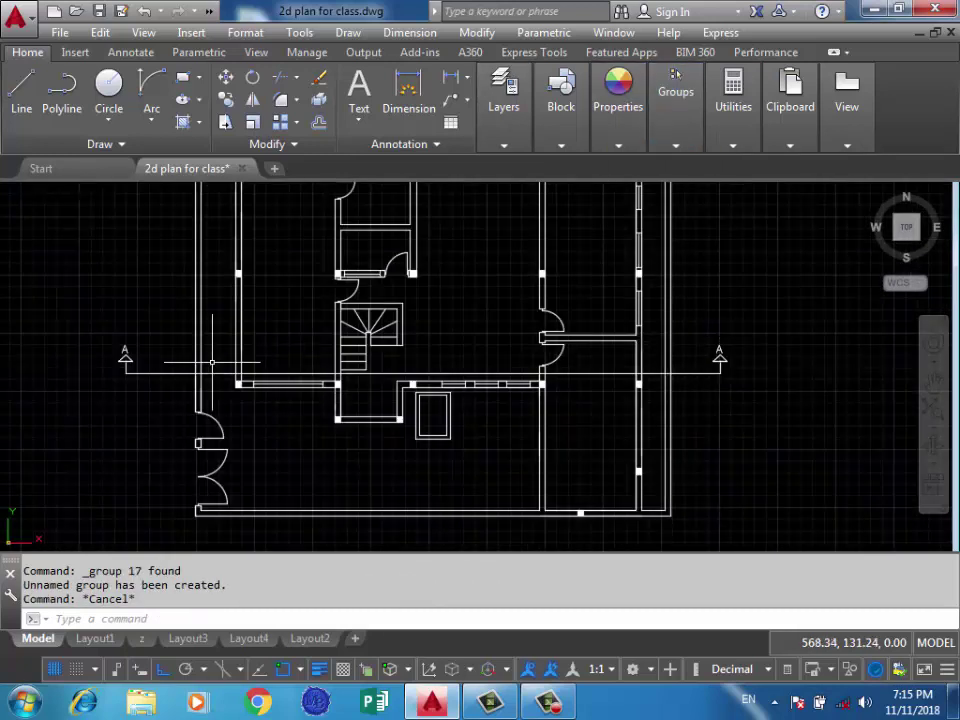
pyautogui.scroll(2, 180, 345)
pyautogui.click(167, 321)
pyautogui.click(108, 381)
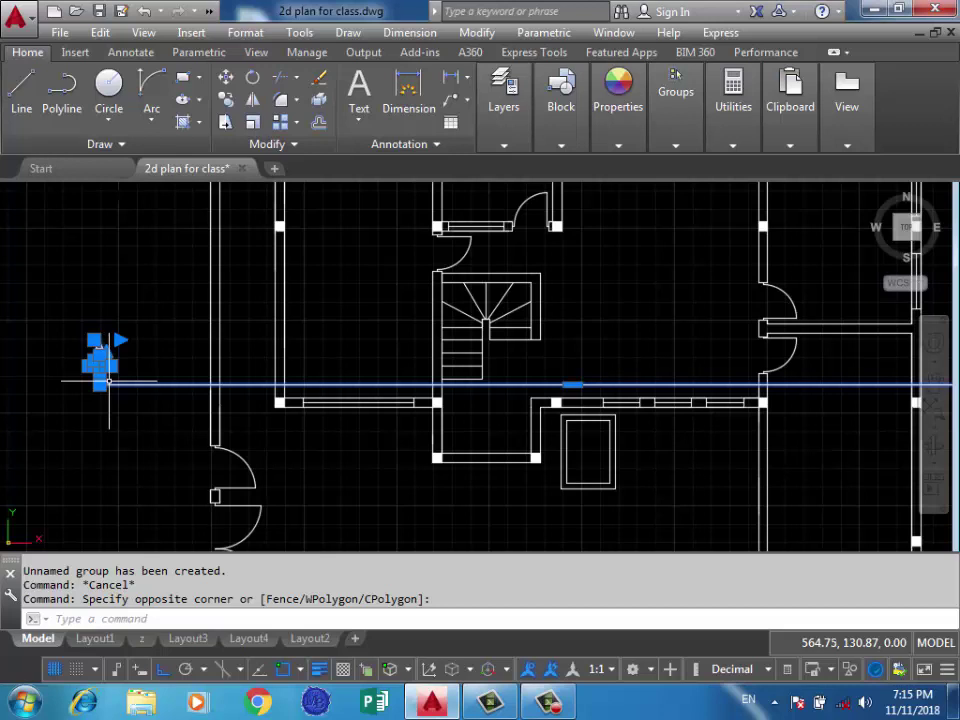
pyautogui.write('cont')
pyautogui.press('Return')
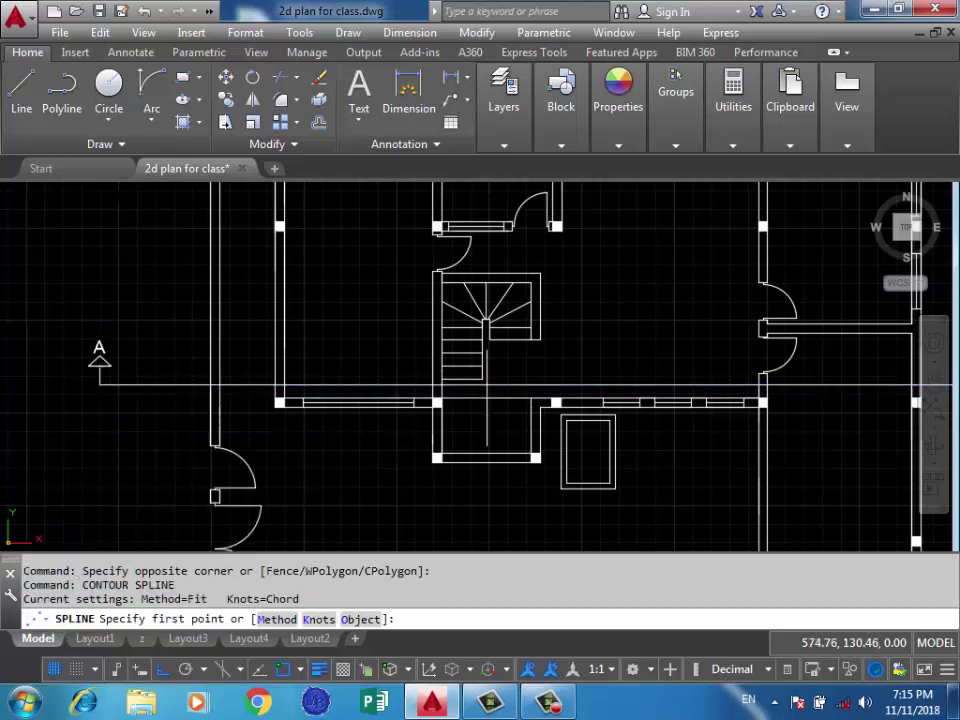
pyautogui.click(519, 385)
pyautogui.scroll(-5, 523, 381)
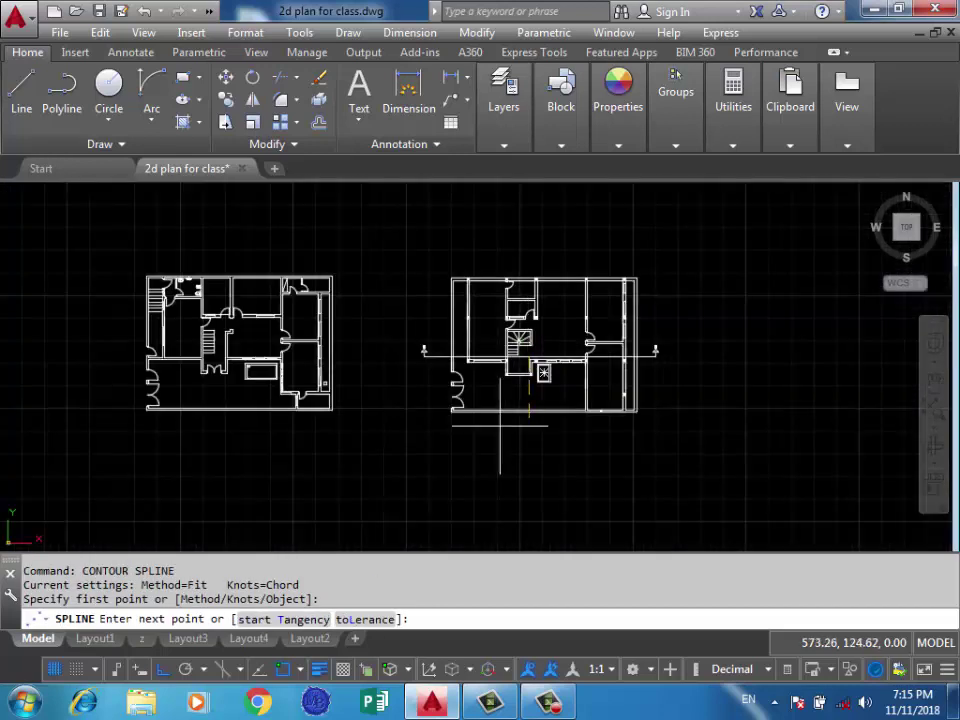
pyautogui.click(546, 466)
pyautogui.press('Escape')
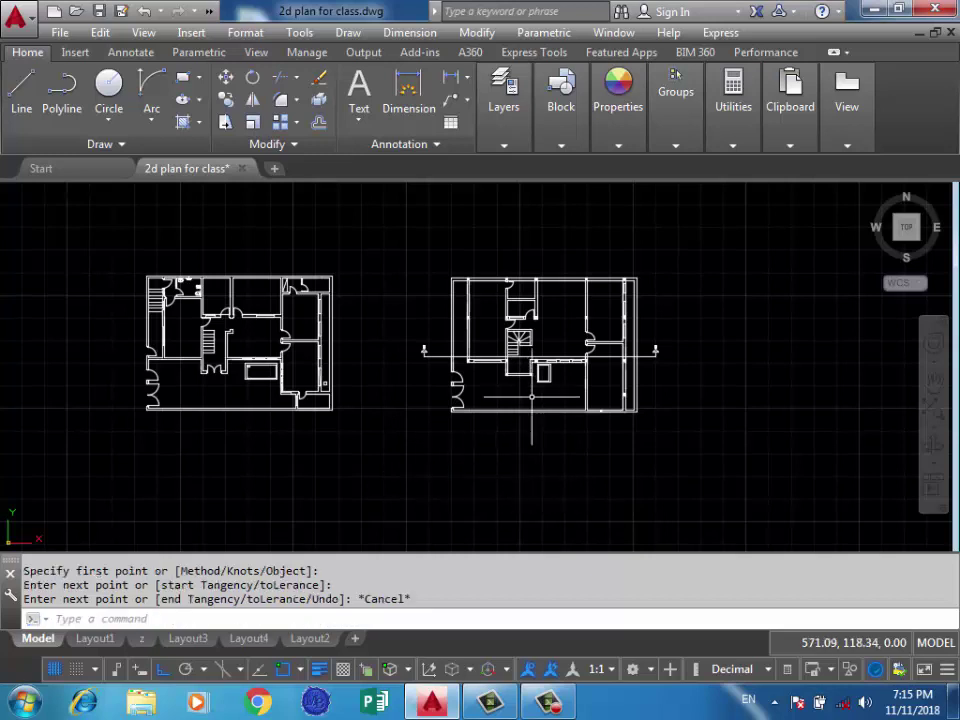
# Select the grouped section line and start COPY with co.
pyautogui.scroll(5, 530, 363)
pyautogui.click(493, 377)
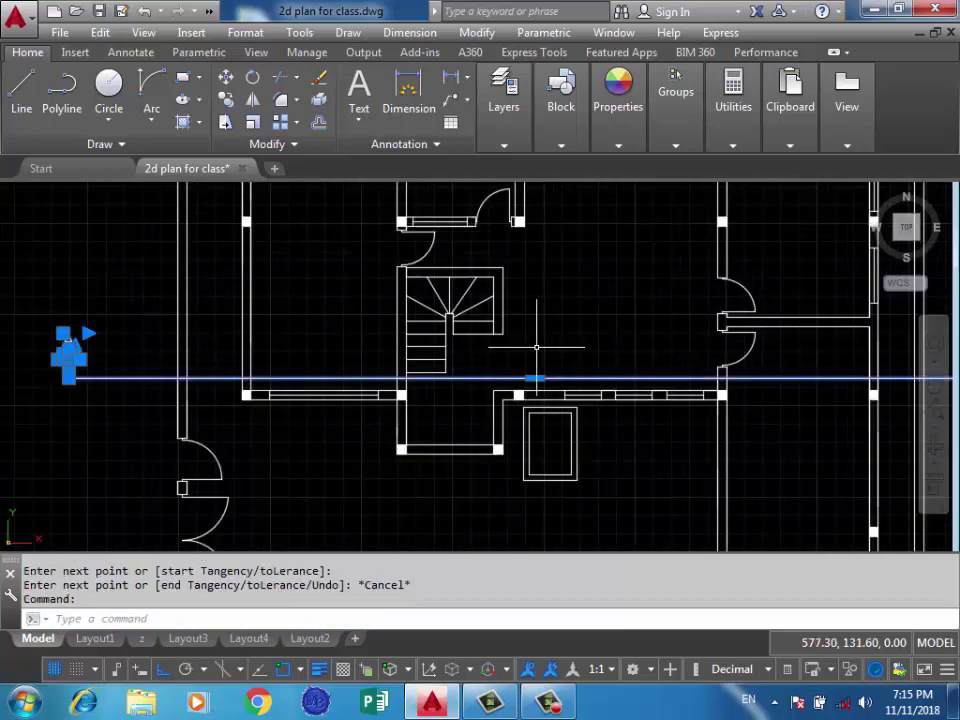
pyautogui.write('co')
pyautogui.press('Return')
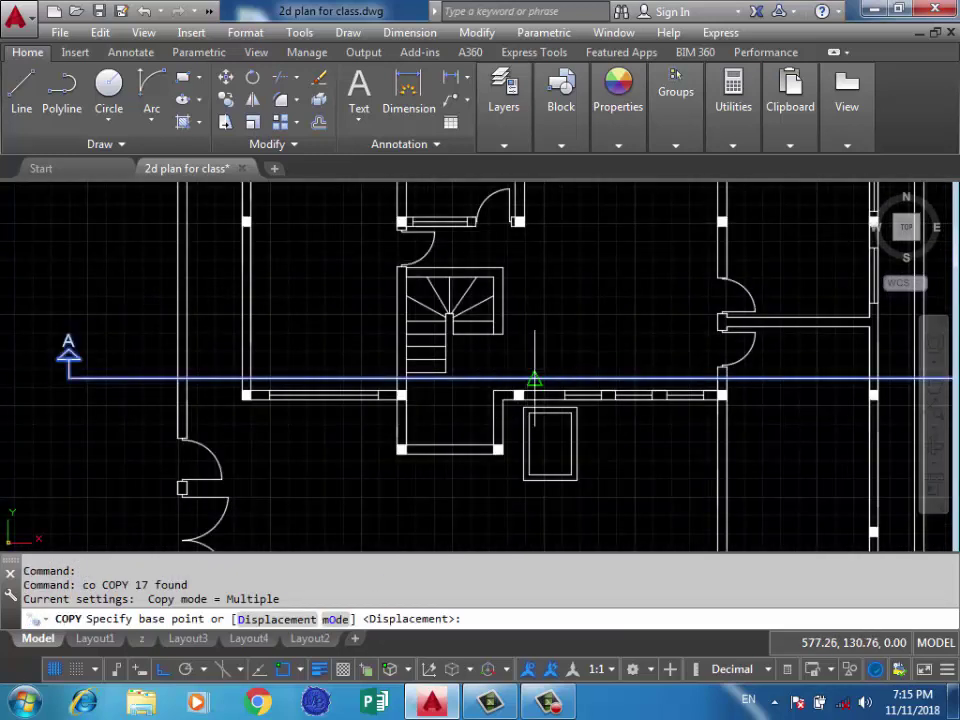
# Copy the section line to a spot just below the copied floor plan.
pyautogui.click(535, 380)
pyautogui.scroll(-5, 535, 380)
pyautogui.click(540, 408)
pyautogui.press('Return')
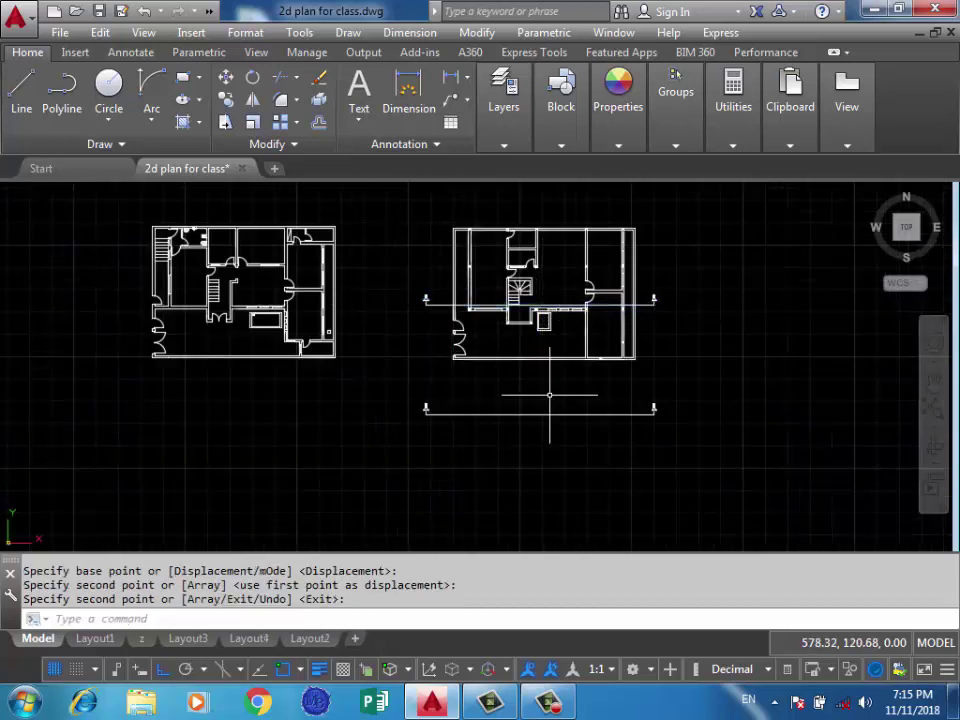
# Rotate the copied section line 270° about its midpoint so it stands vertical.
pyautogui.moveTo(549, 395); pyautogui.dragTo(489, 443)
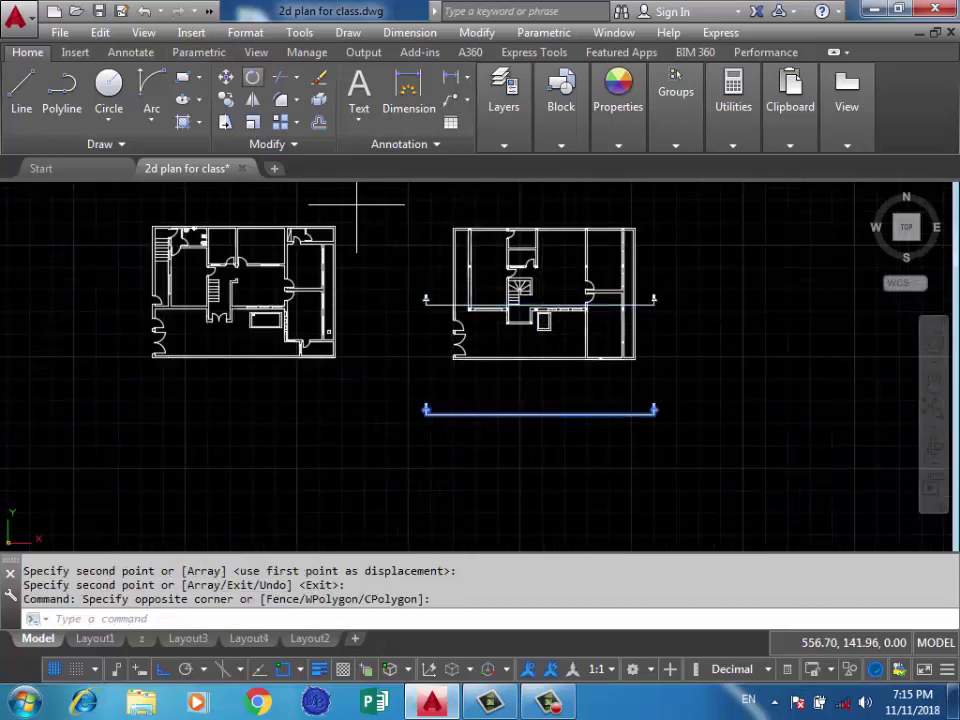
pyautogui.click(252, 77)
pyautogui.click(538, 414)
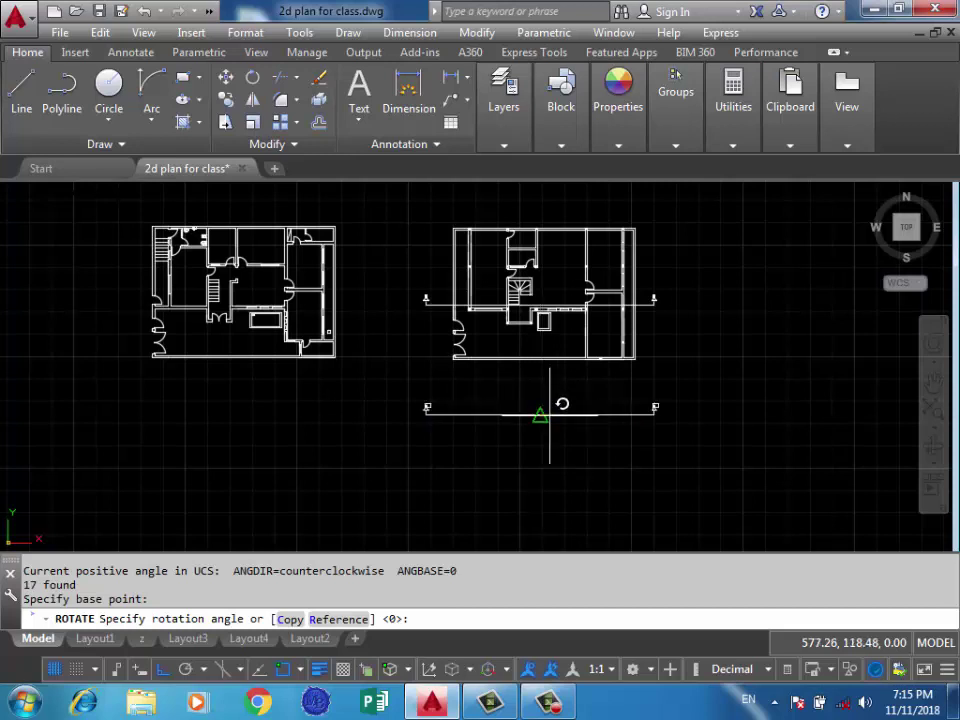
pyautogui.click(552, 455)
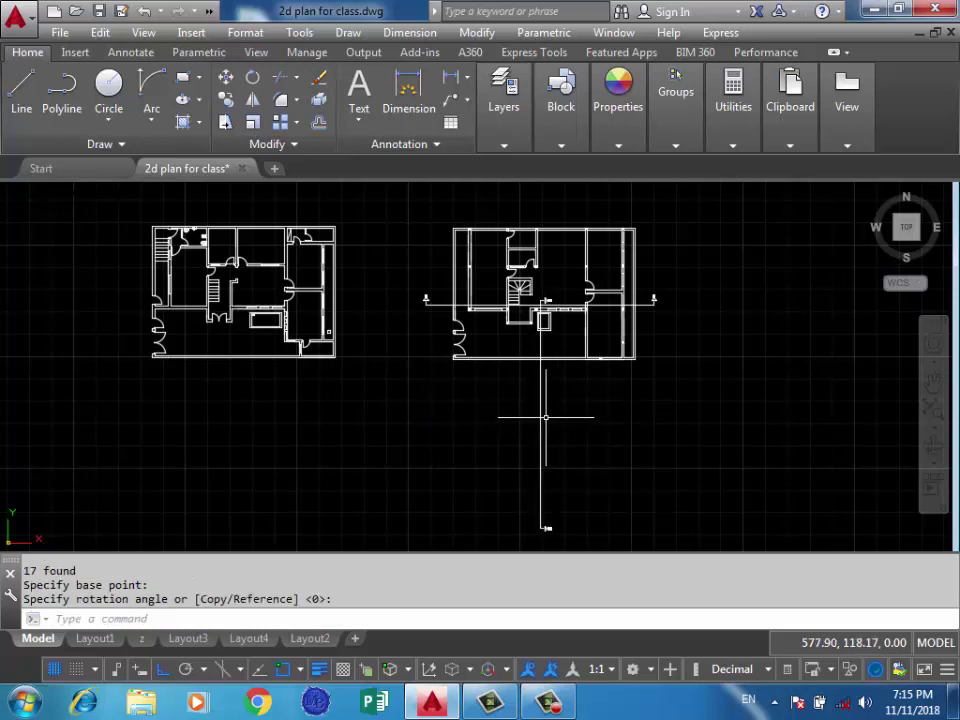
# Move the vertical section line up so it crosses the plan top to bottom.
pyautogui.moveTo(545, 417); pyautogui.dragTo(504, 433)
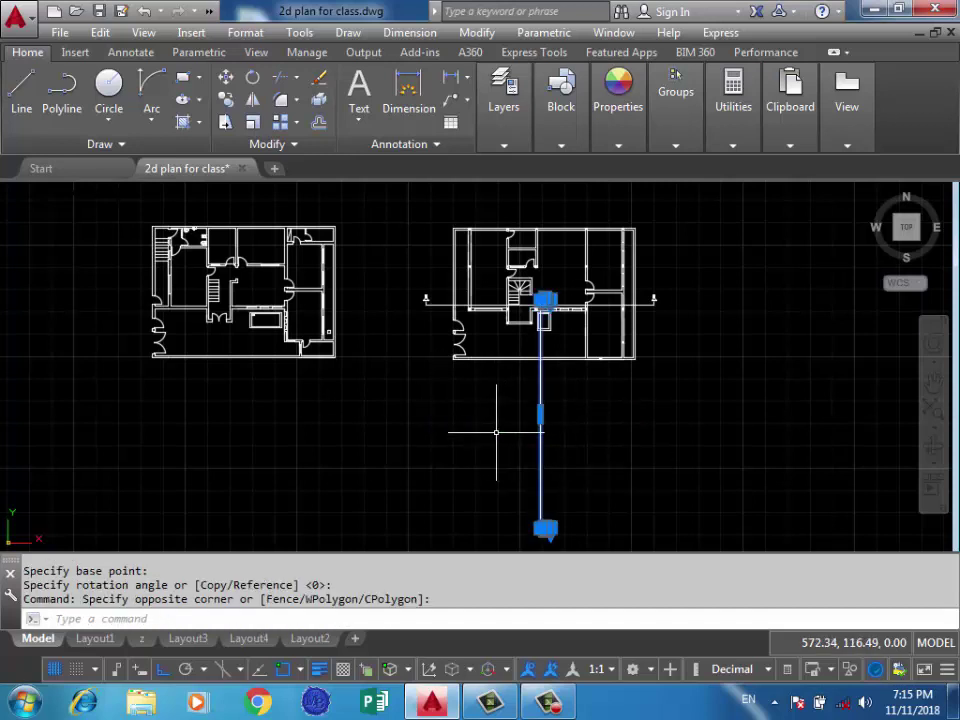
pyautogui.moveTo(540, 412)
pyautogui.mouseDown()
pyautogui.moveTo(548, 306)
pyautogui.moveTo(561, 308)
pyautogui.mouseUp()
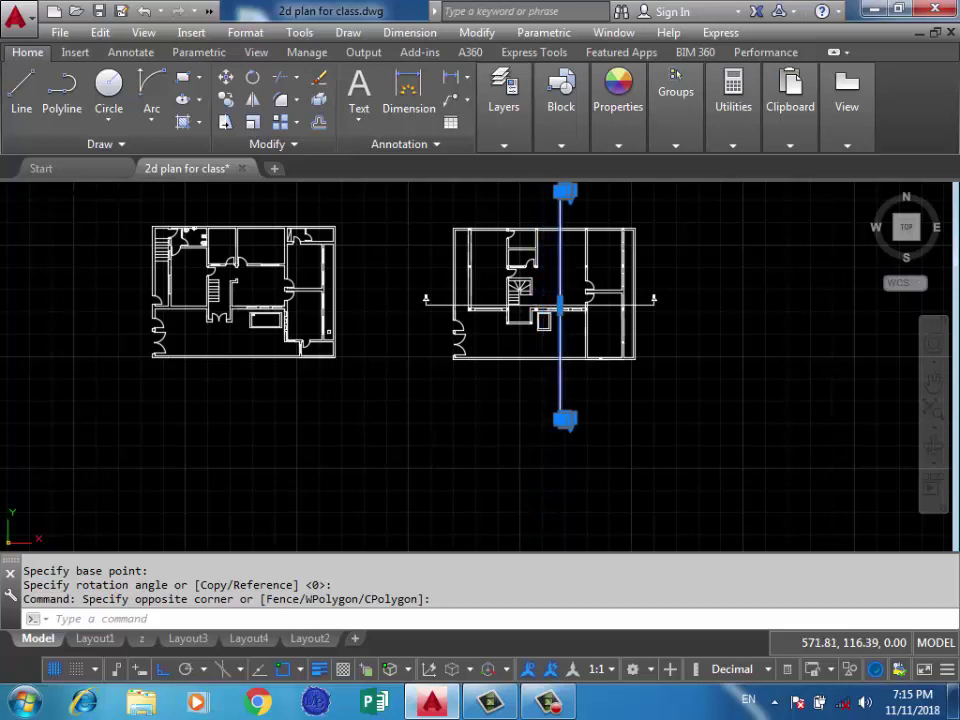
pyautogui.press('Escape')
pyautogui.scroll(5, 569, 407)
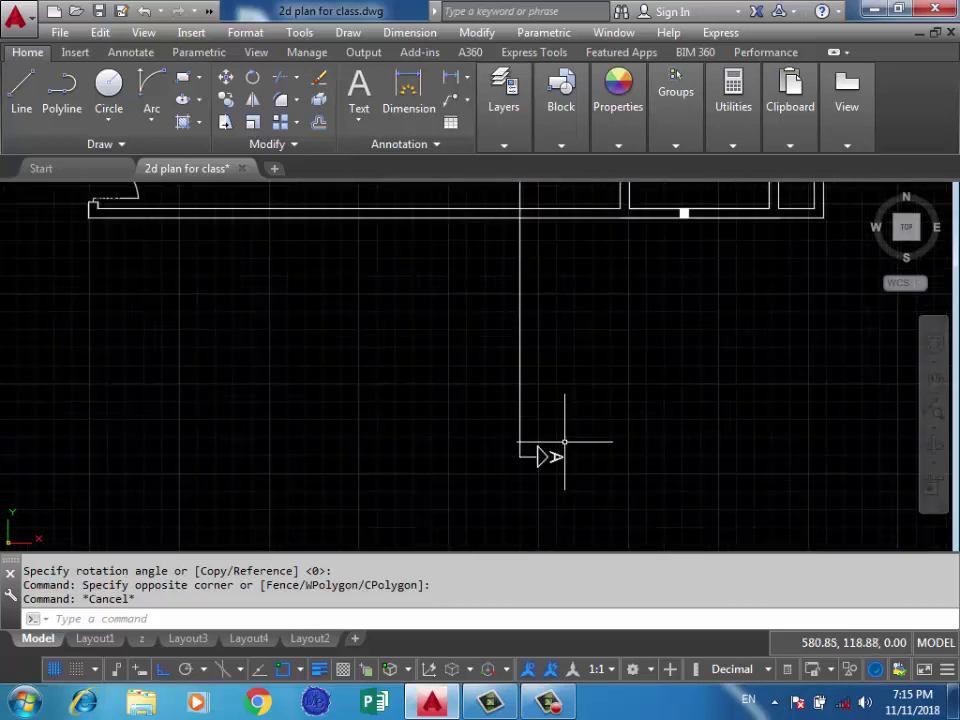
pyautogui.scroll(-3, 553, 454)
pyautogui.moveTo(536, 480); pyautogui.dragTo(520, 462, button='middle')
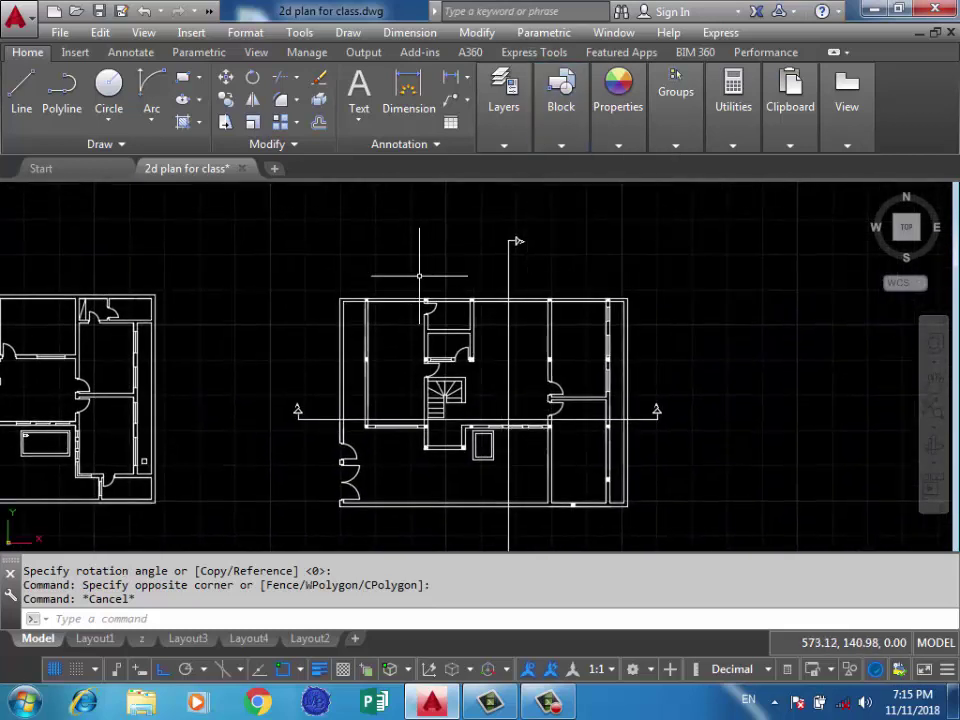
pyautogui.press('Escape')
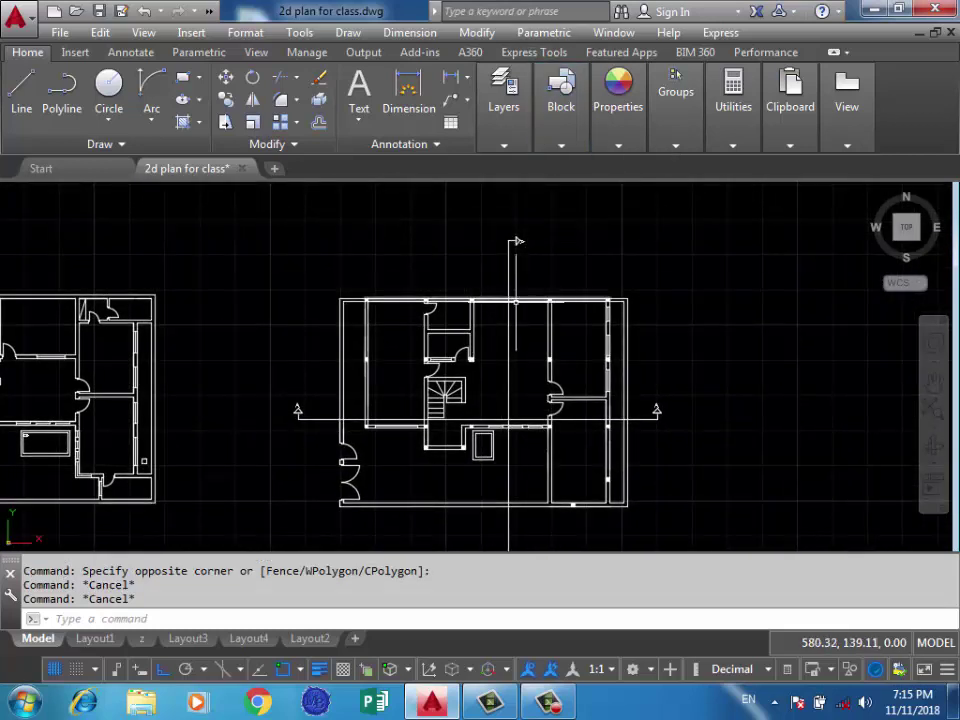
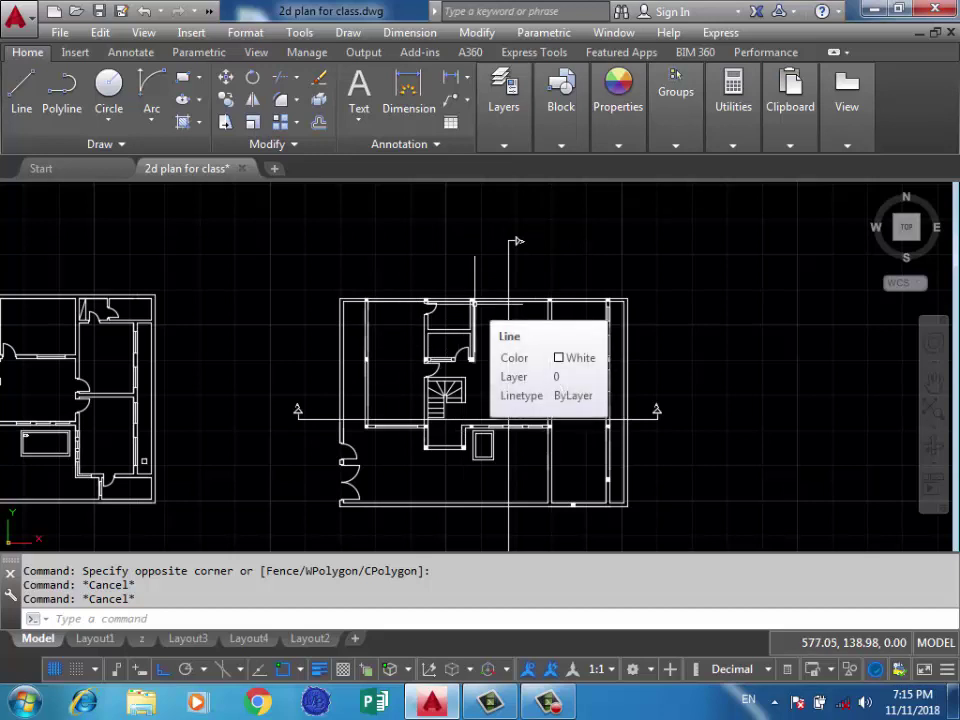
# Erase the old vertical section line crossing the plan.
pyautogui.click(560, 222)
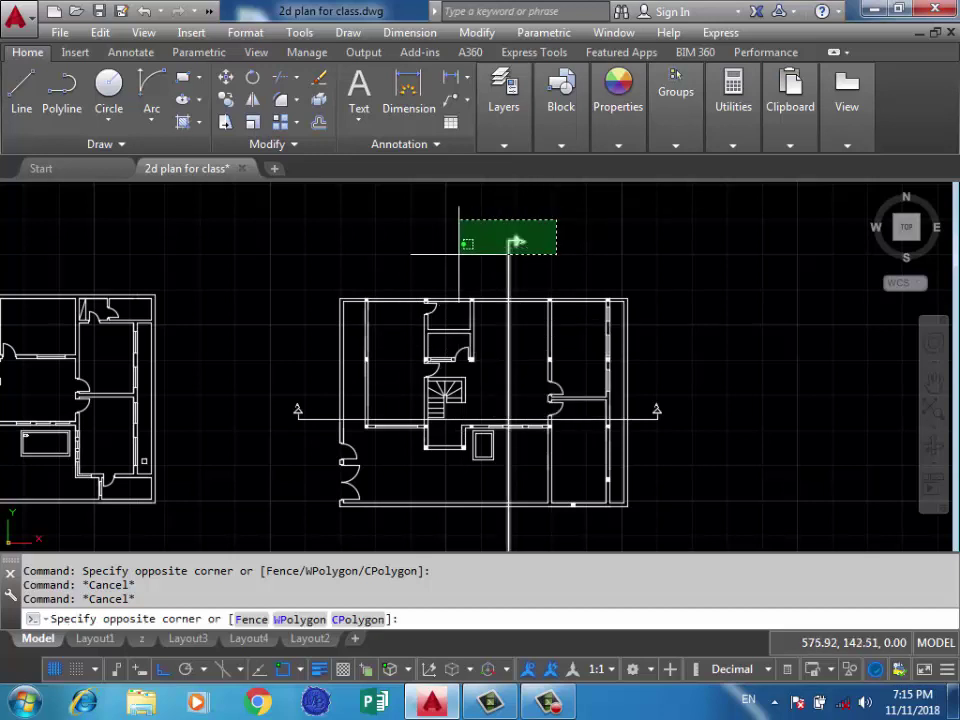
pyautogui.click(458, 255)
pyautogui.press('Delete')
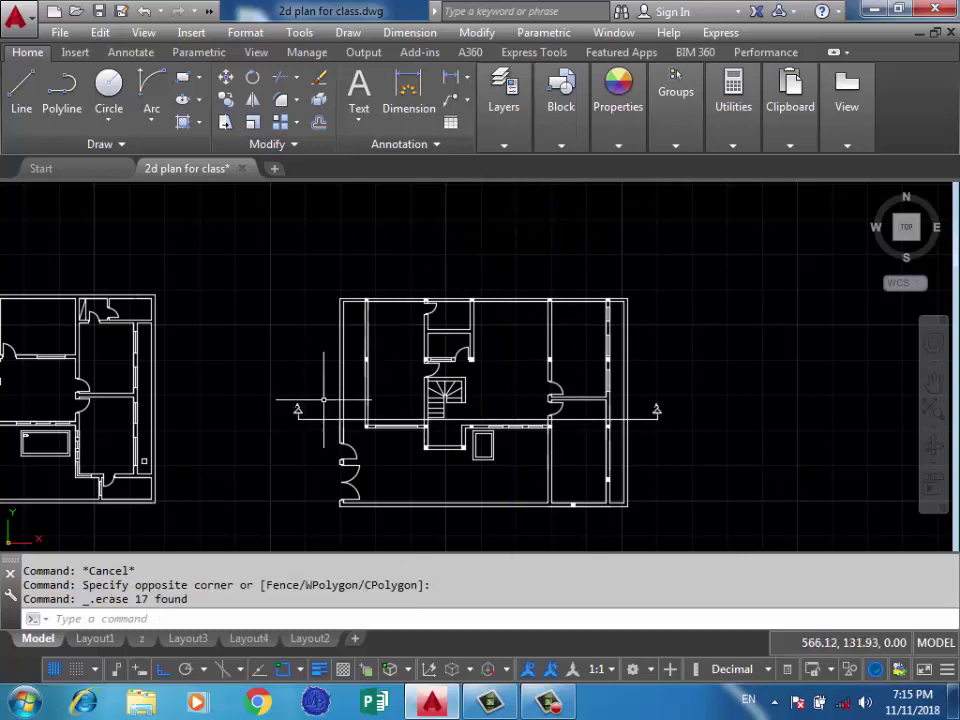
# Draw a vertical ray straight up from the plan's left wall.
pyautogui.moveTo(308, 346); pyautogui.dragTo(332, 344, button='middle')
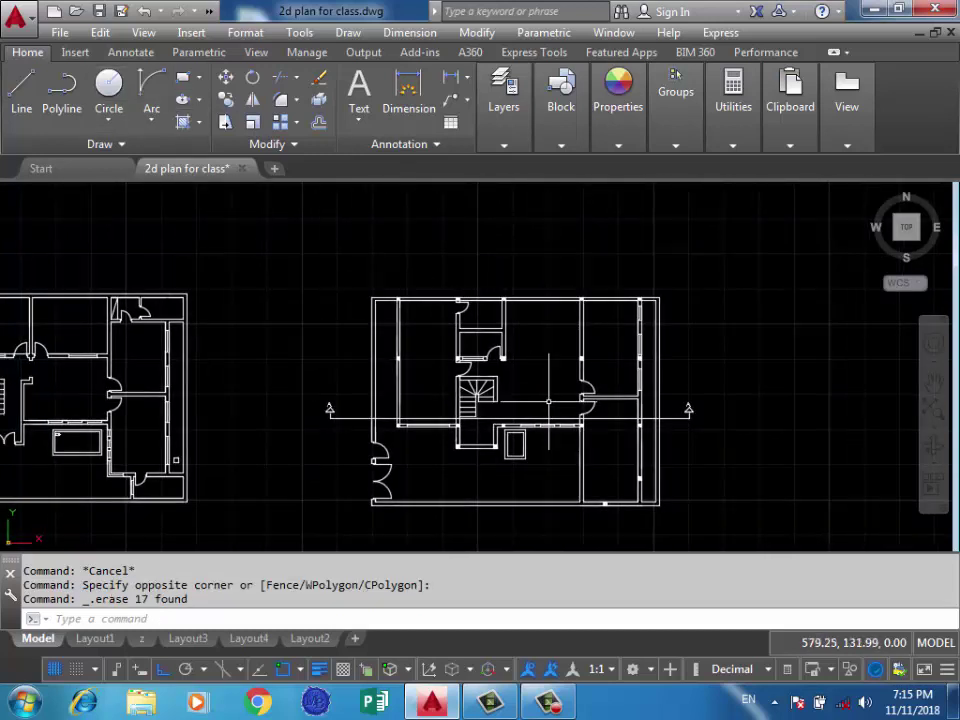
pyautogui.scroll(5, 479, 424)
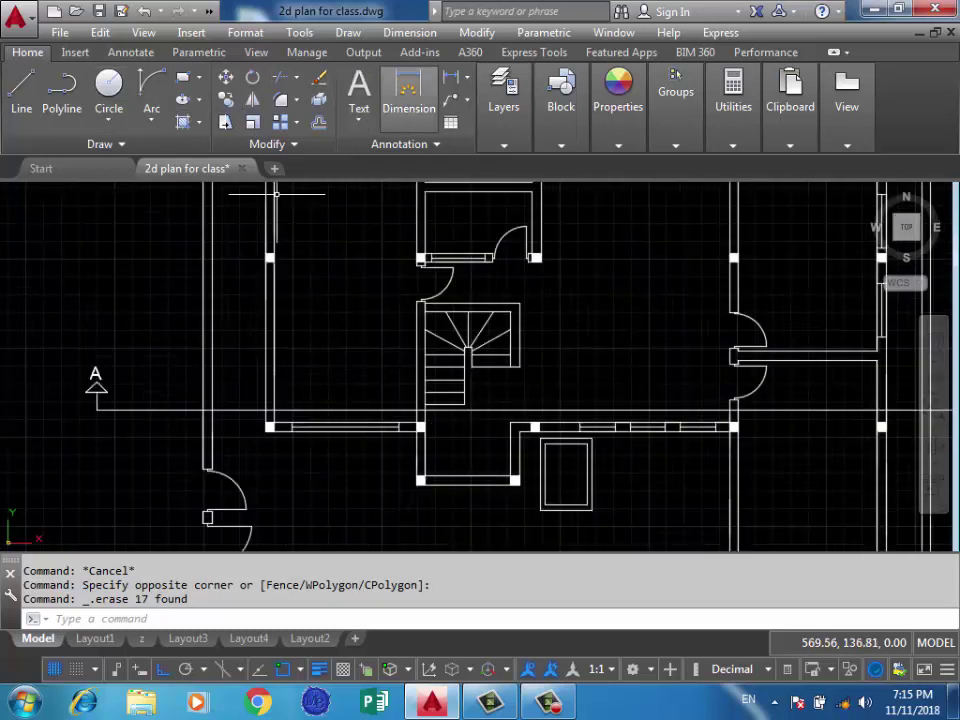
pyautogui.click(100, 144)
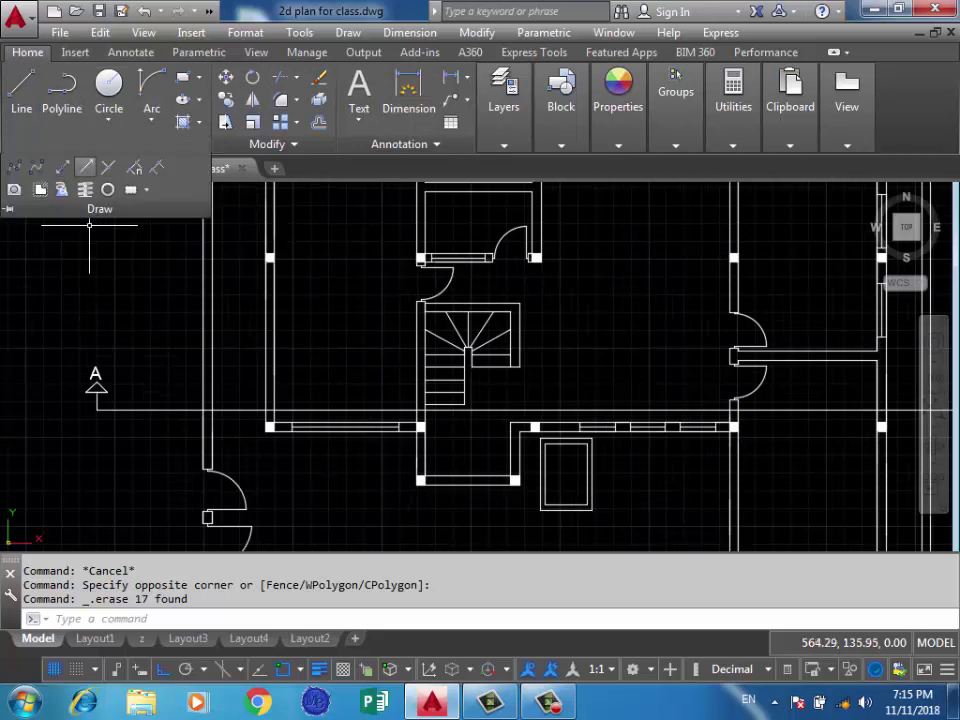
pyautogui.click(85, 167)
pyautogui.scroll(5, 212, 395)
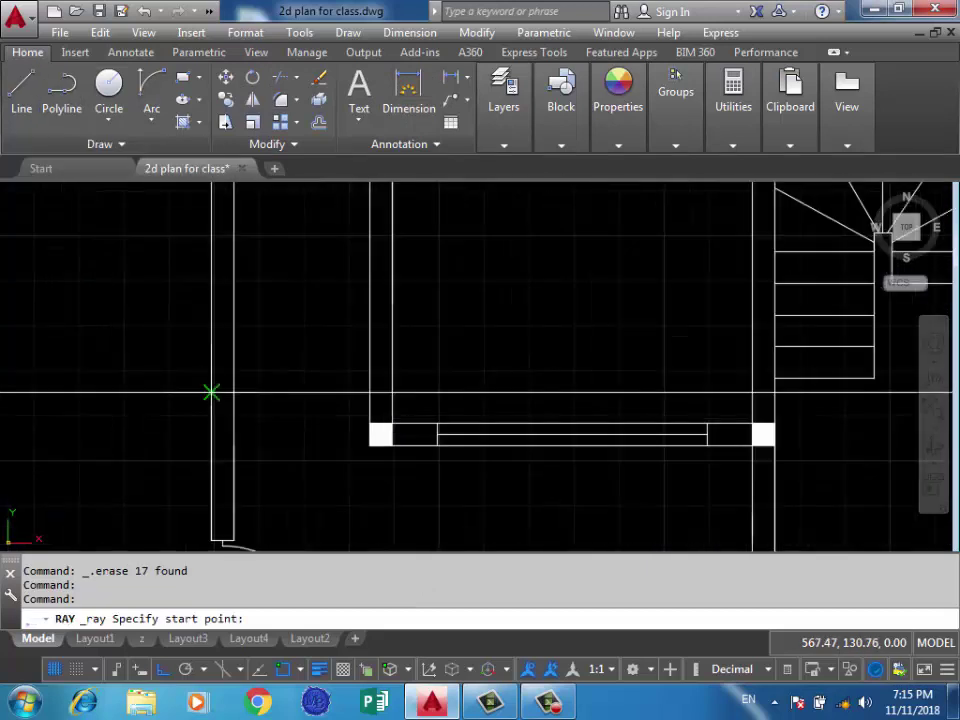
pyautogui.click(212, 319)
pyautogui.press('Return')
pyautogui.scroll(-5, 430, 491)
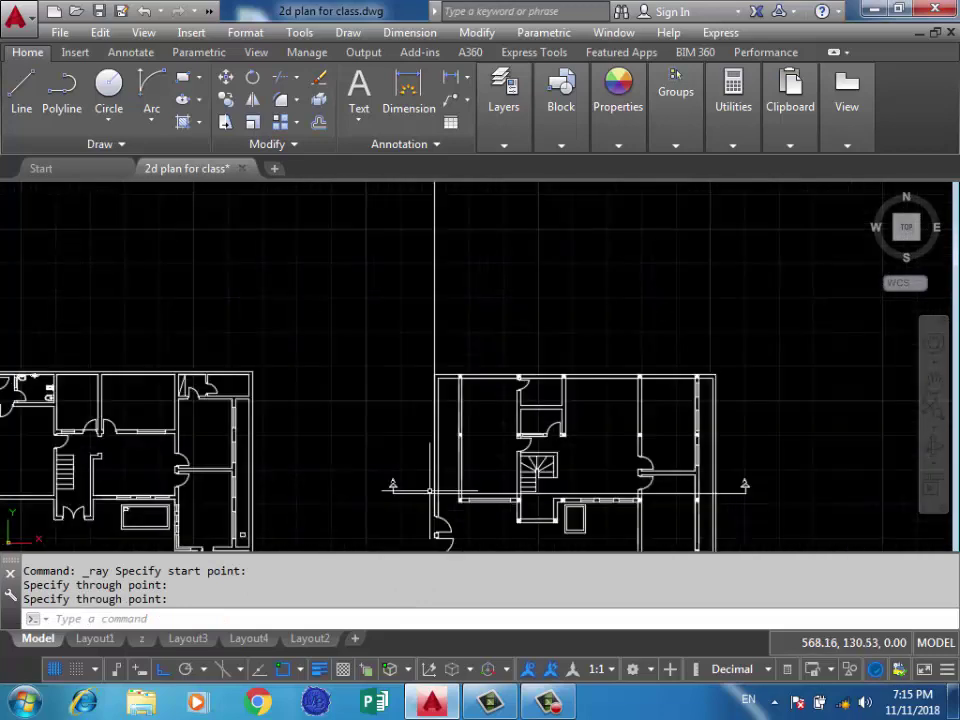
# Start a COPY command and select the vertical ray to copy.
pyautogui.write('co')
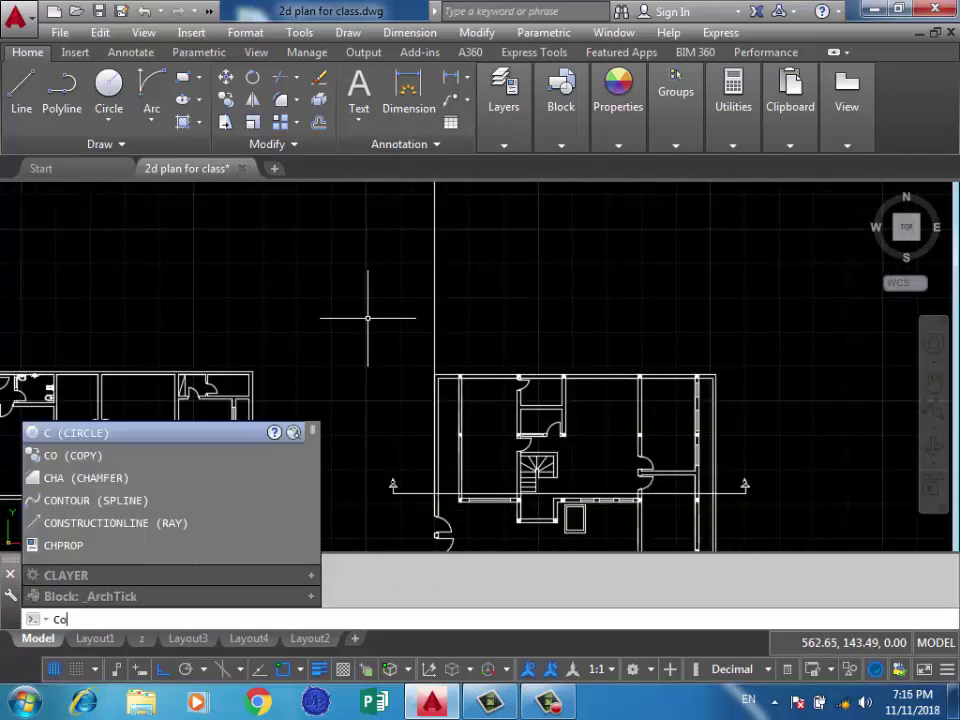
pyautogui.press('Return')
pyautogui.click(460, 285)
pyautogui.click(380, 385)
pyautogui.press('Return')
pyautogui.scroll(5, 413, 522)
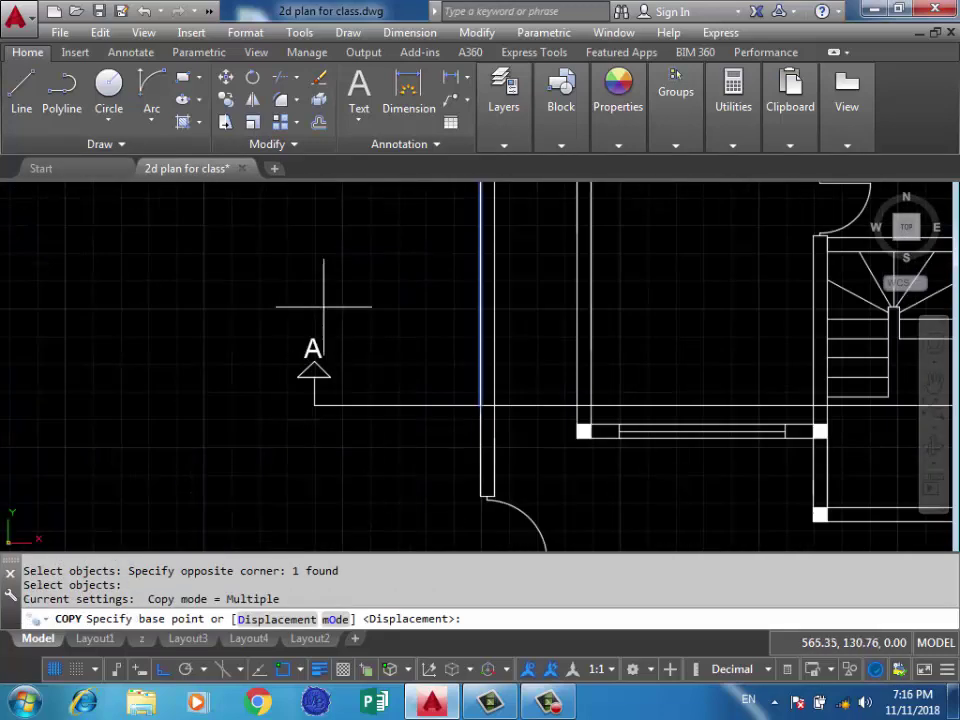
pyautogui.scroll(-4, 222, 409)
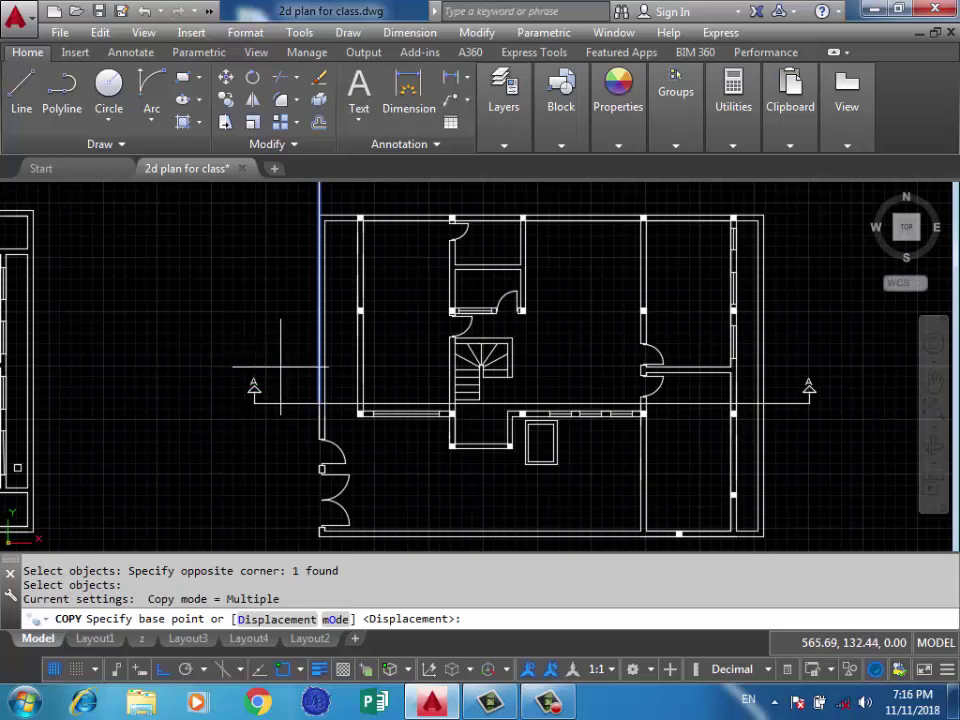
pyautogui.scroll(-2, 551, 357)
pyautogui.scroll(2, 520, 468)
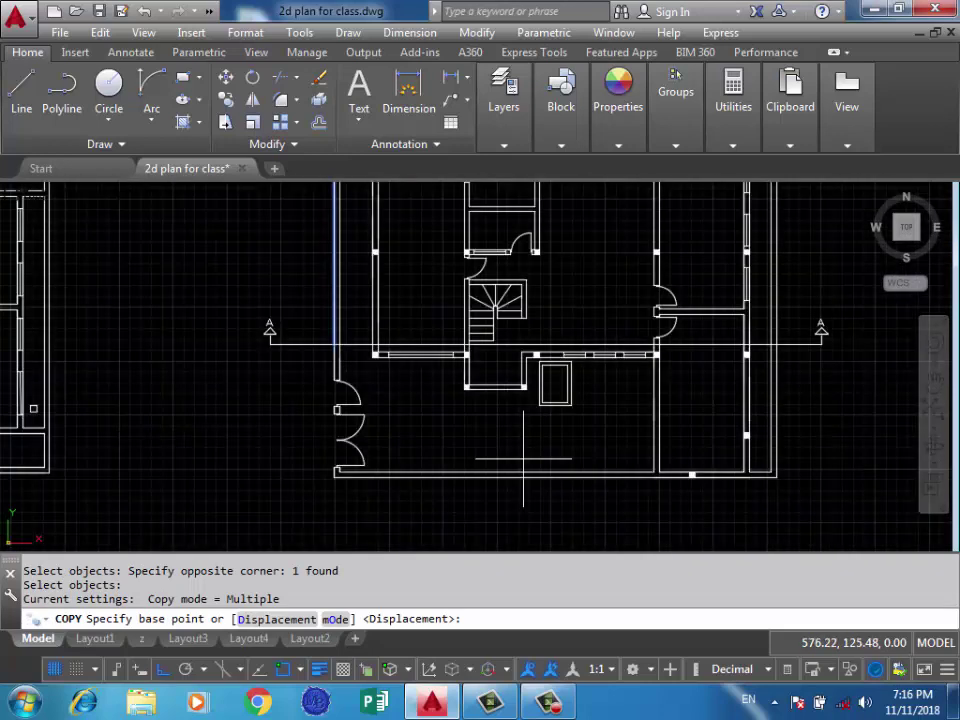
pyautogui.scroll(-2, 546, 471)
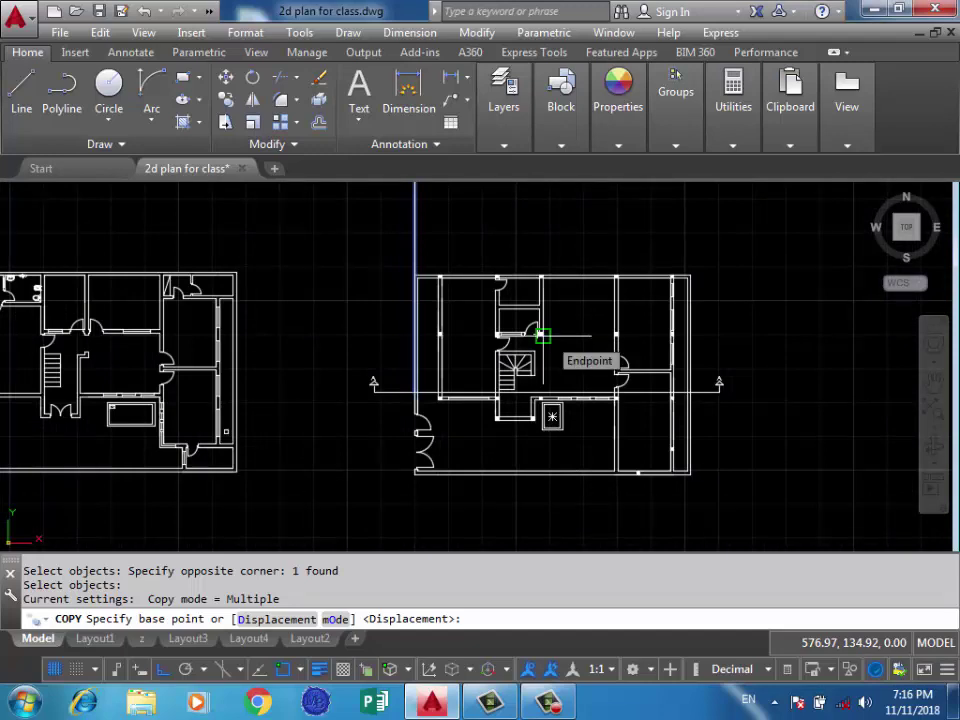
pyautogui.scroll(3, 433, 358)
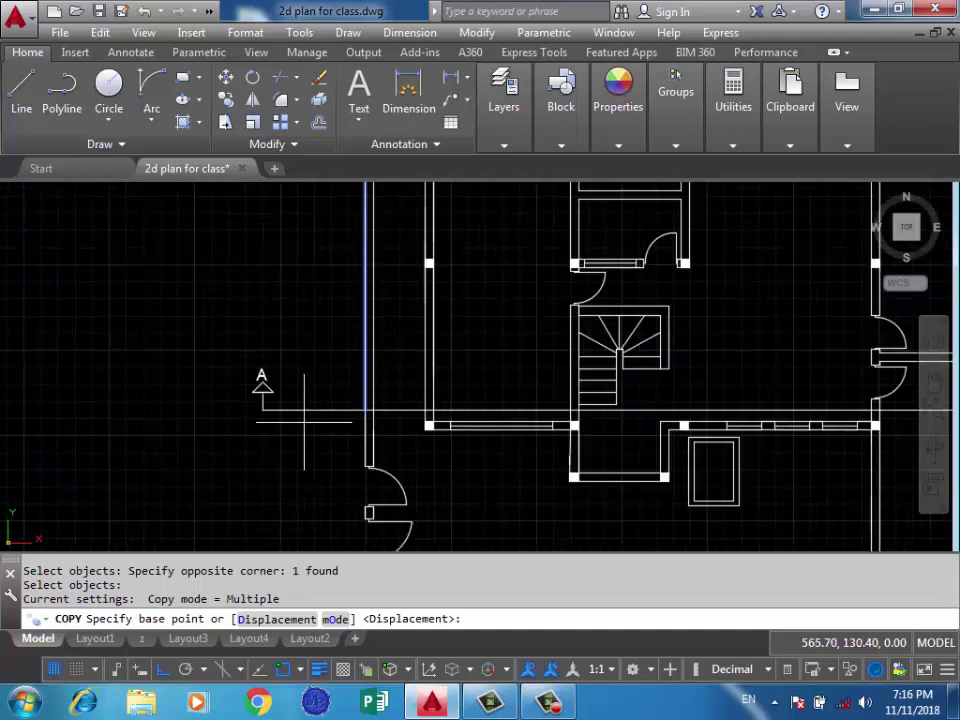
pyautogui.scroll(-3, 304, 420)
pyautogui.scroll(2, 460, 418)
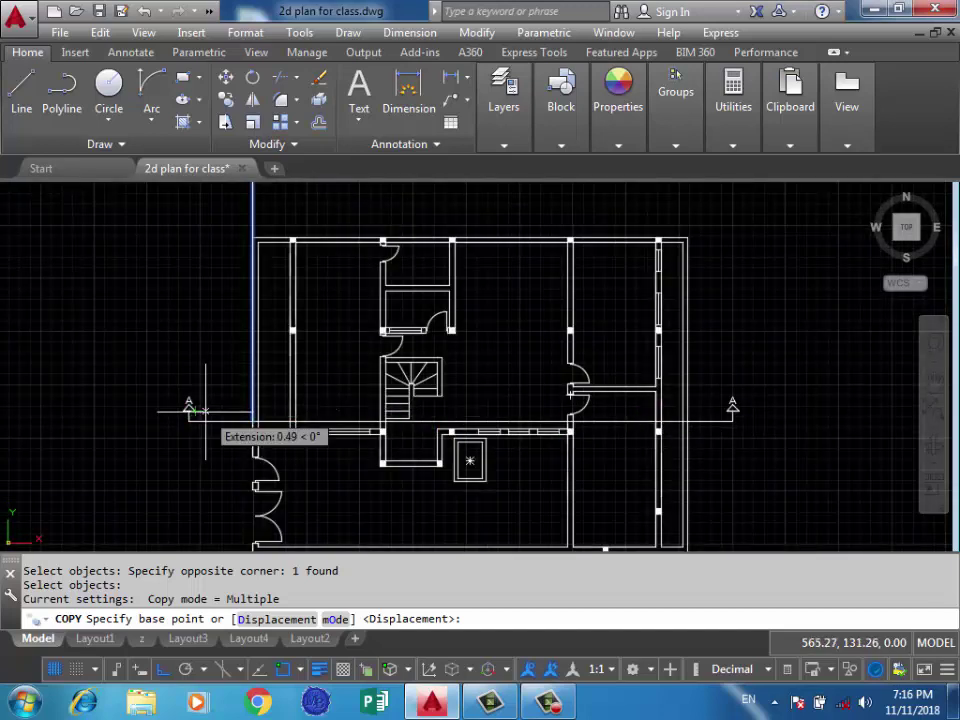
pyautogui.scroll(3, 205, 410)
pyautogui.scroll(2, 270, 378)
# From a base point on the left wall, place ray copies at the wall faces along section A-A.
pyautogui.click(285, 373)
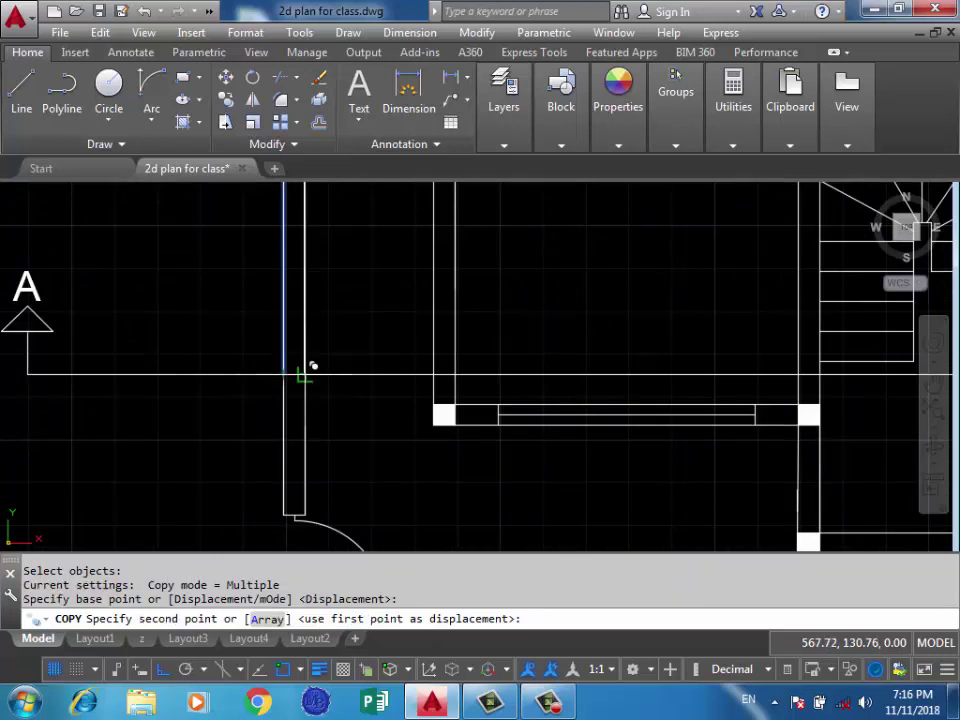
pyautogui.click(443, 382)
pyautogui.click(452, 372)
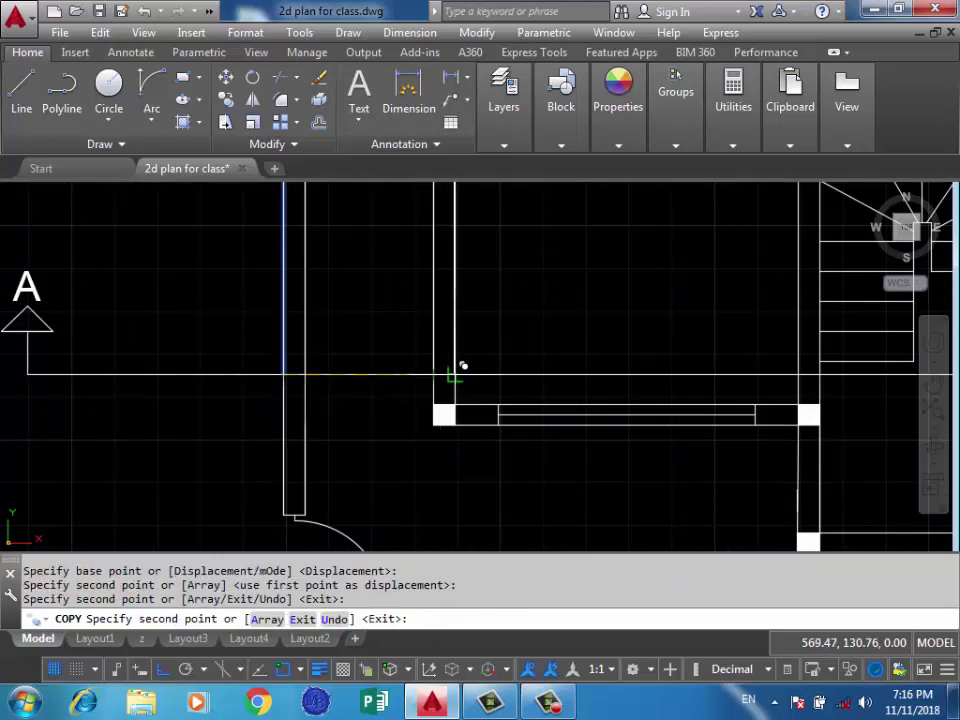
pyautogui.click(452, 373)
pyautogui.scroll(-2, 330, 440)
pyautogui.scroll(-2, 407, 470)
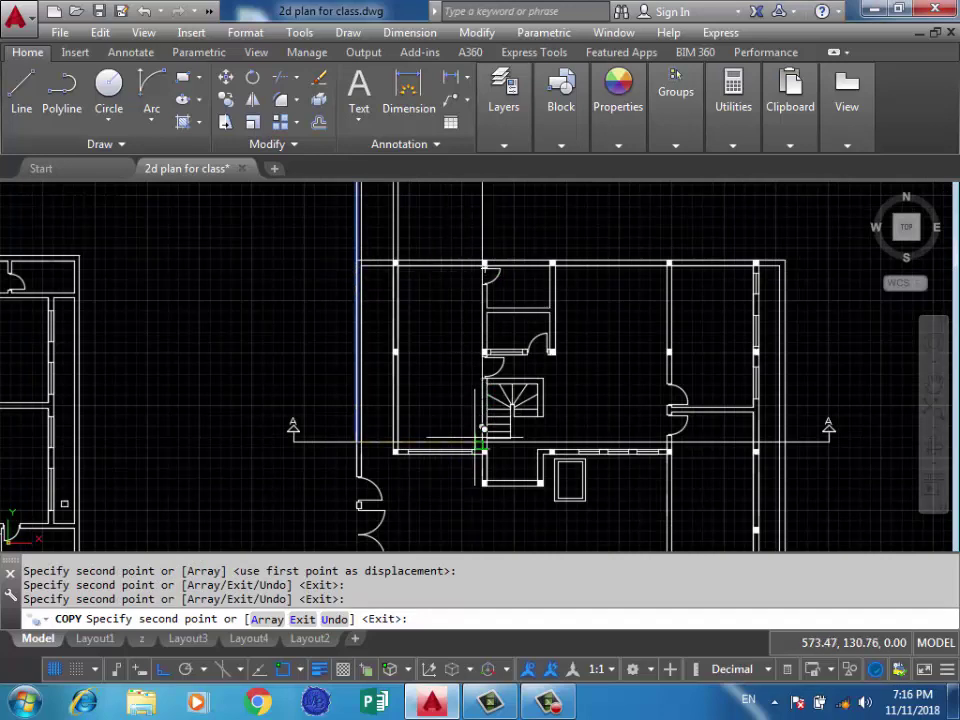
pyautogui.scroll(3, 478, 450)
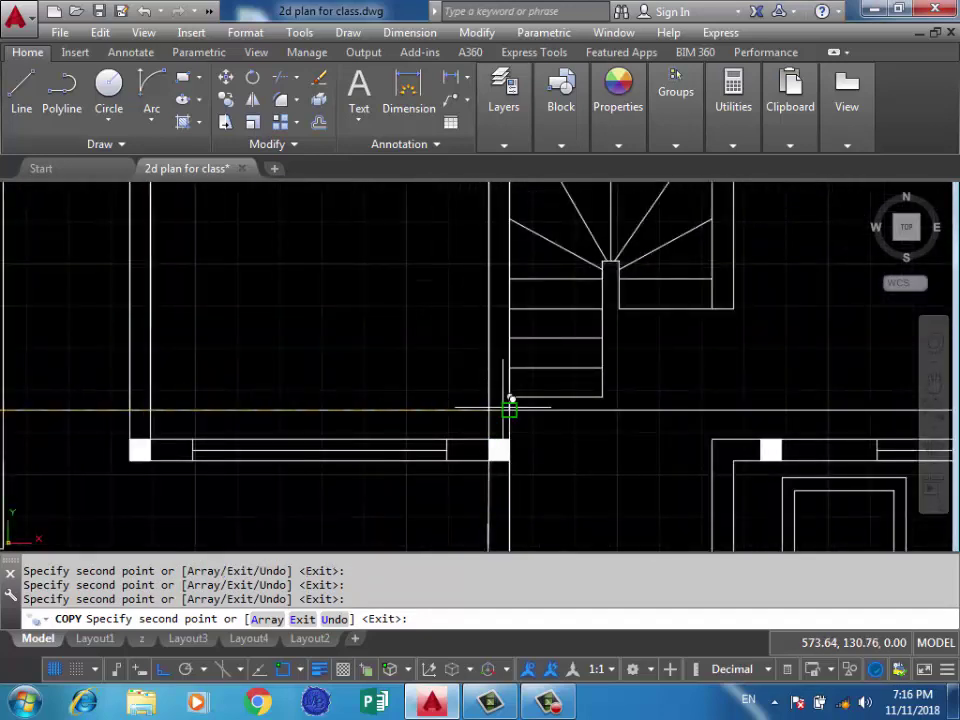
pyautogui.scroll(-2, 364, 439)
pyautogui.scroll(3, 492, 414)
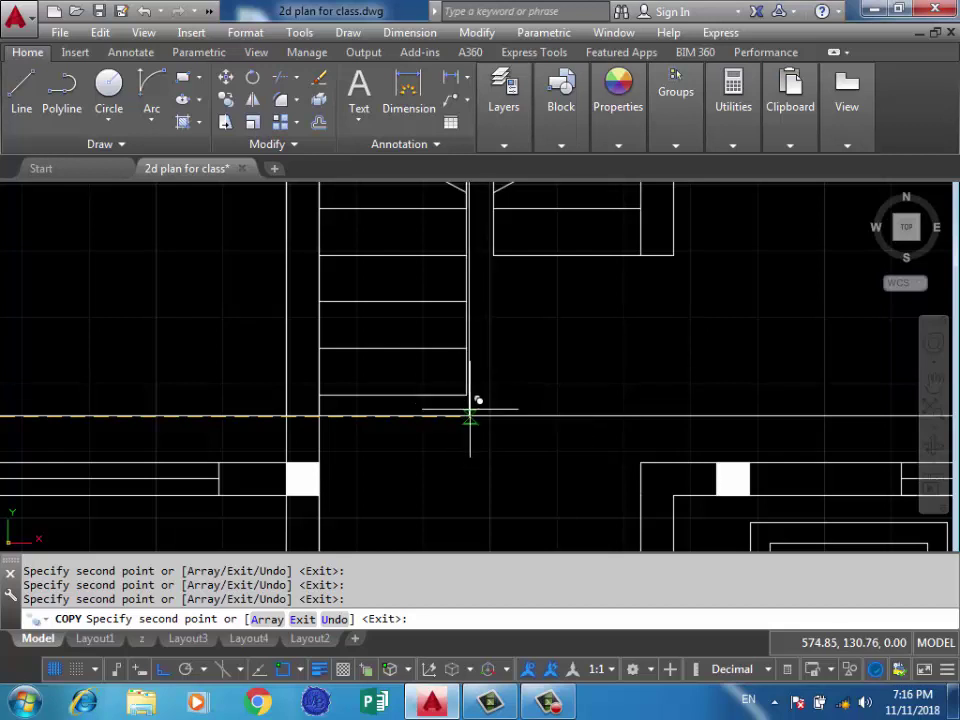
pyautogui.scroll(5, 473, 390)
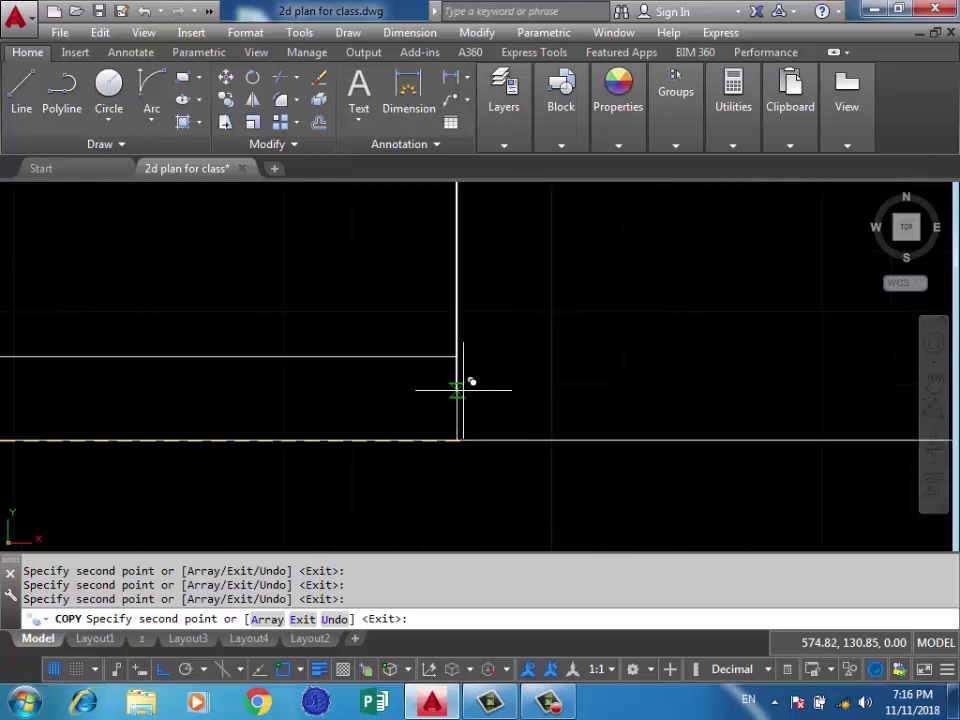
pyautogui.scroll(-2, 460, 385)
pyautogui.scroll(-2, 456, 401)
pyautogui.scroll(4, 439, 413)
pyautogui.scroll(-2, 433, 299)
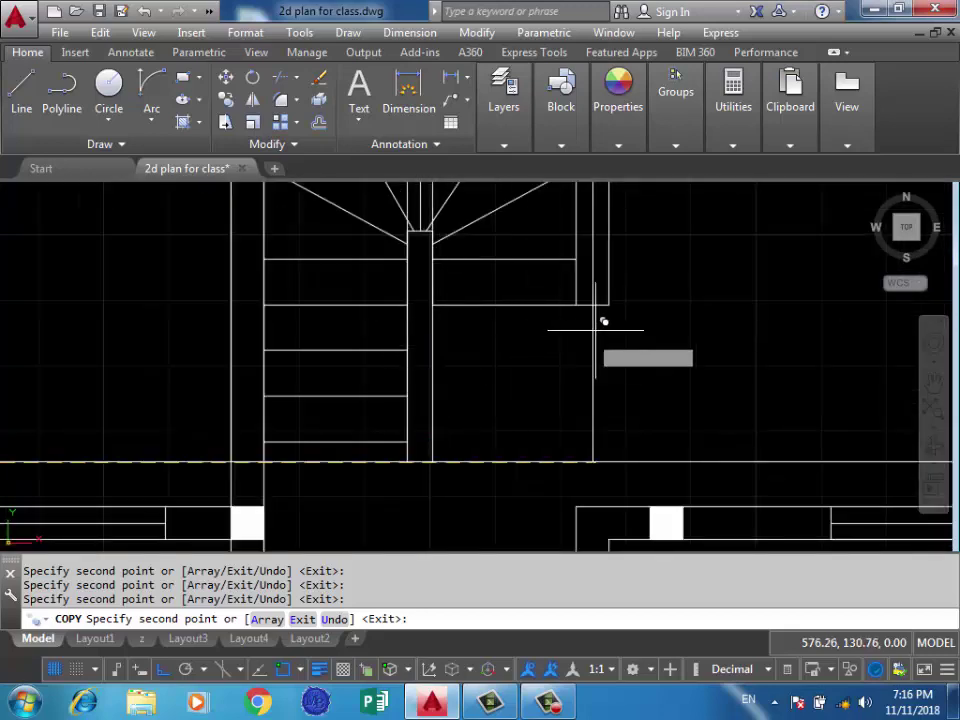
pyautogui.scroll(-3, 500, 375)
pyautogui.scroll(2, 517, 377)
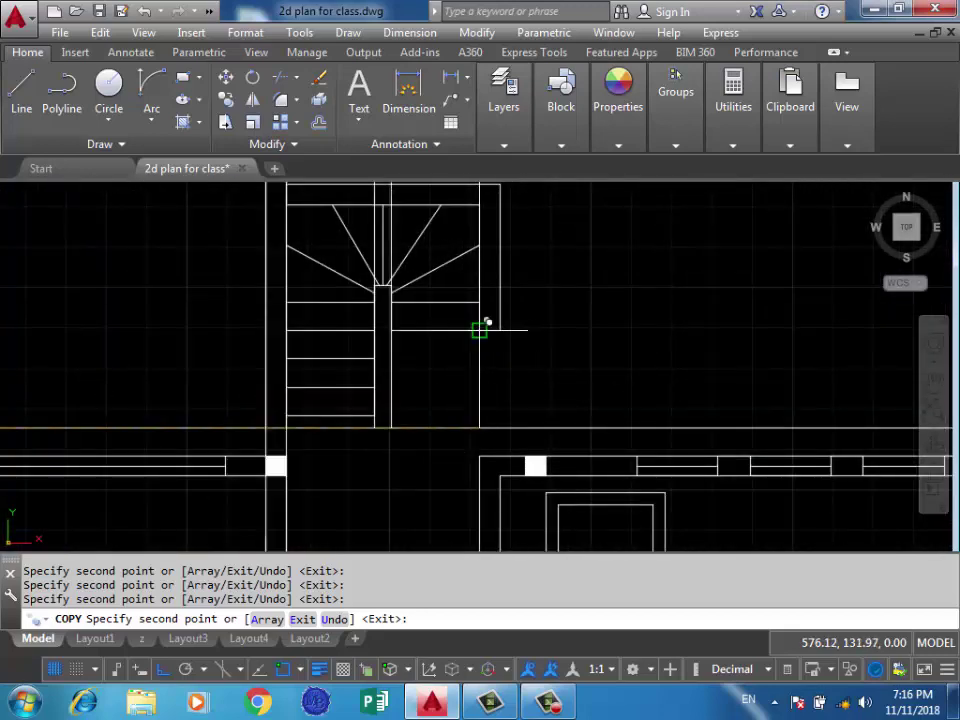
pyautogui.scroll(-1, 512, 360)
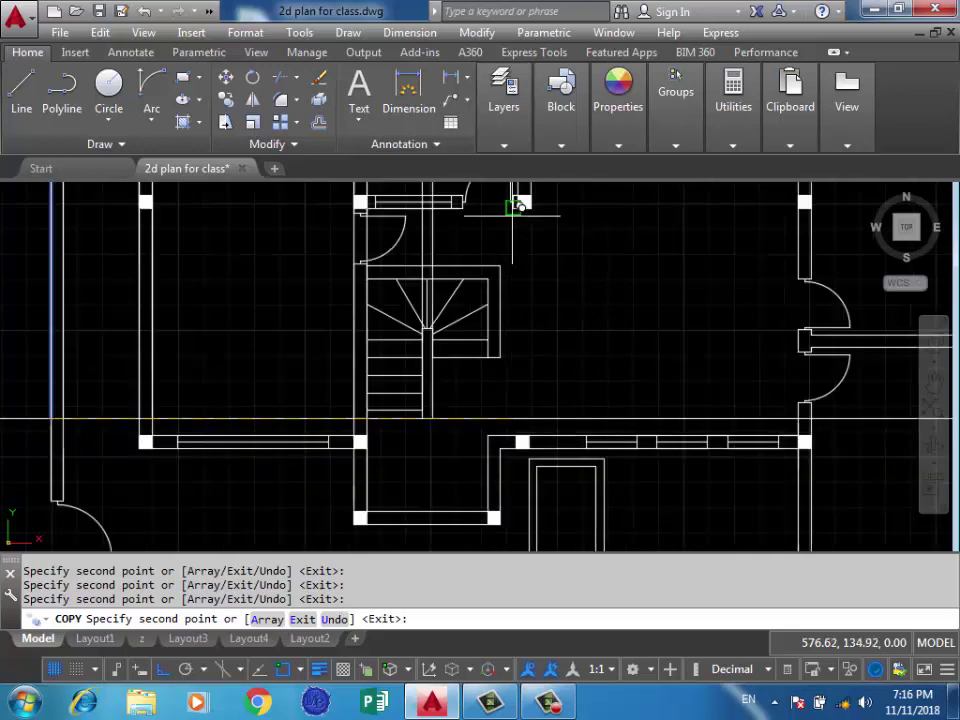
pyautogui.scroll(-1, 530, 338)
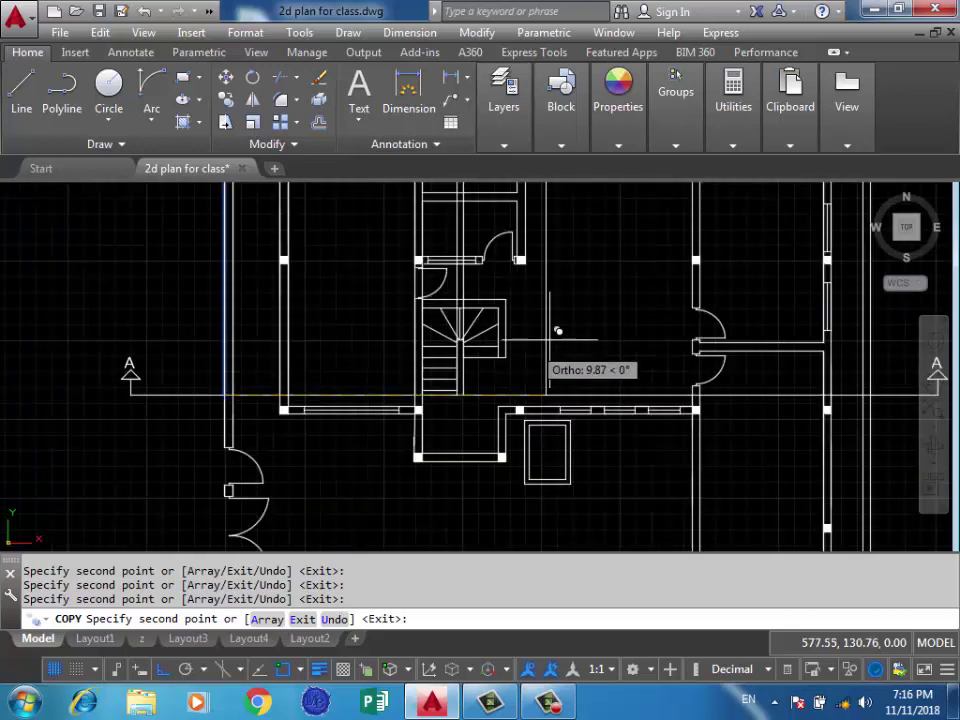
pyautogui.scroll(2, 686, 400)
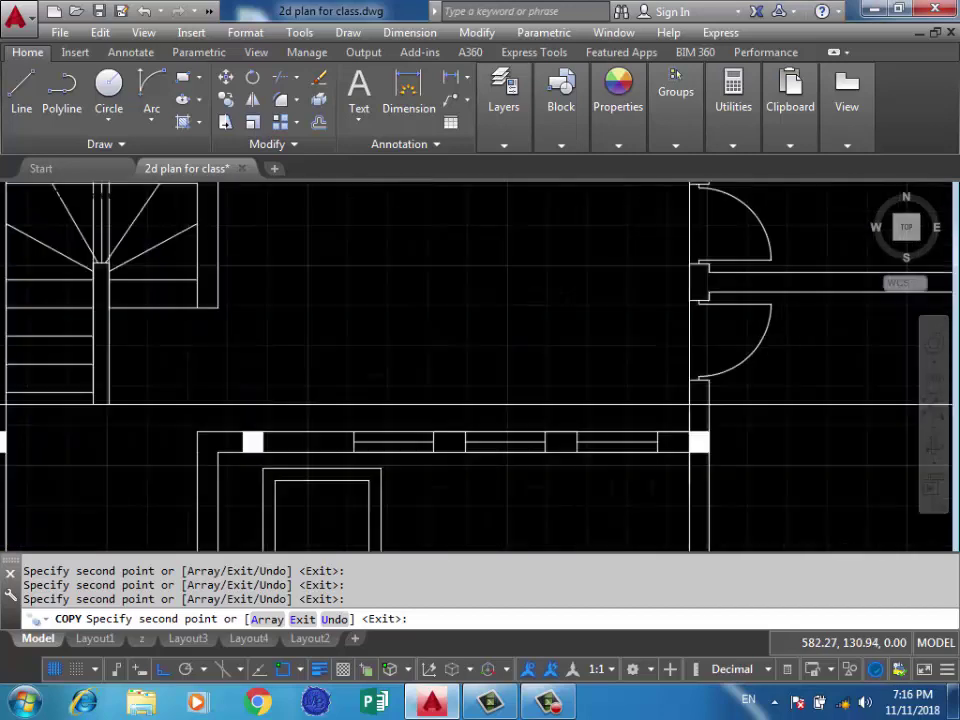
pyautogui.scroll(1, 690, 420)
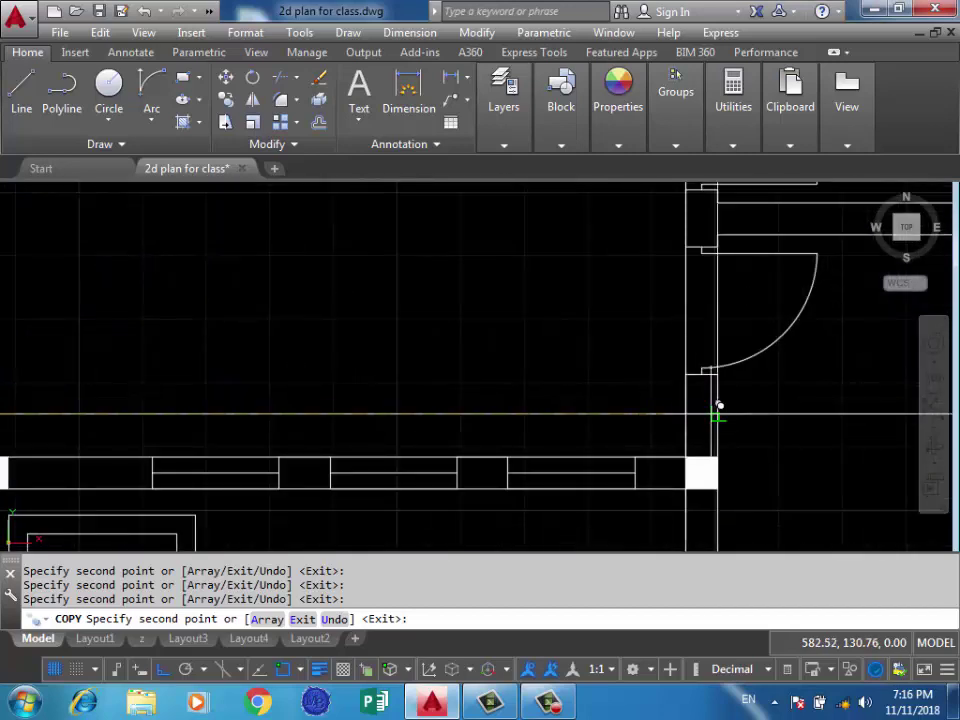
pyautogui.scroll(-3, 720, 410)
pyautogui.scroll(3, 530, 383)
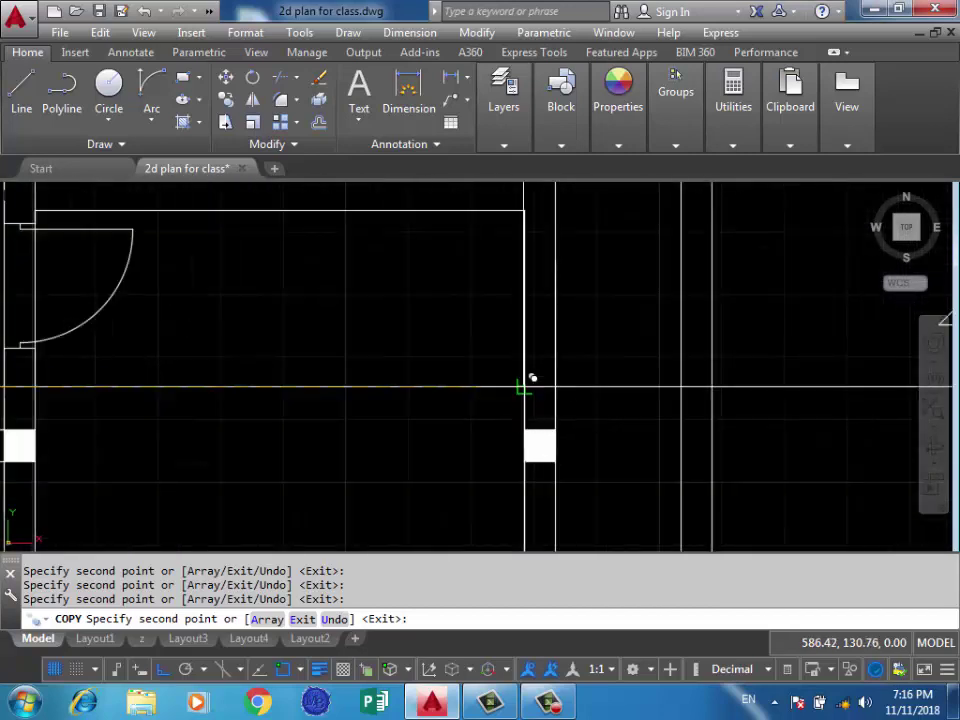
pyautogui.scroll(-3, 555, 381)
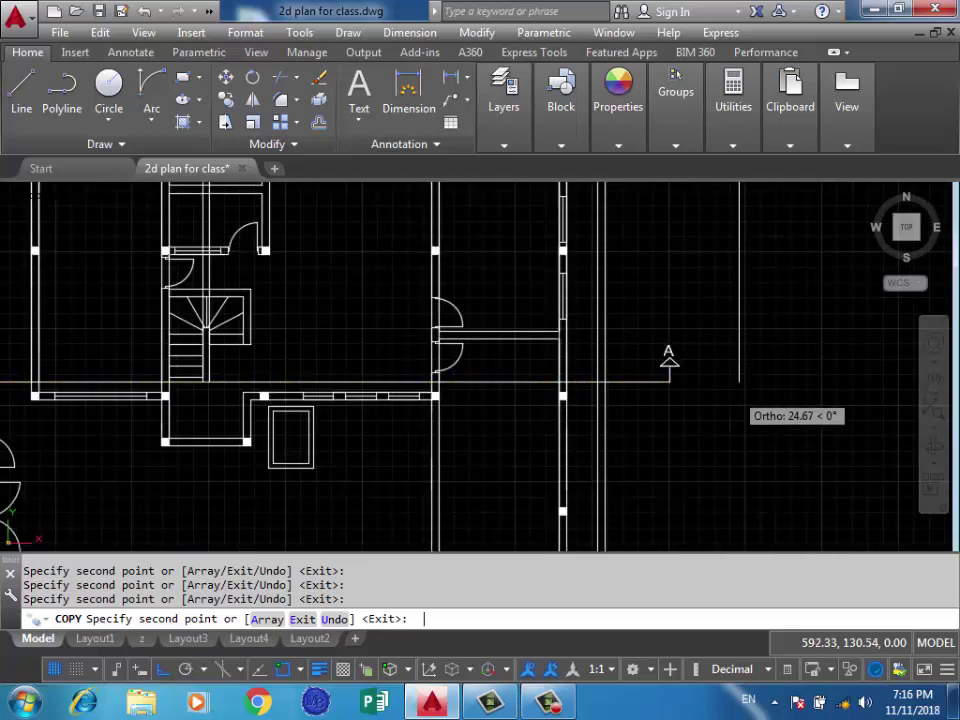
pyautogui.scroll(-2, 733, 376)
pyautogui.press('Return')
# Copy a wall line to two further wall-face positions.
pyautogui.moveTo(606, 315); pyautogui.dragTo(580, 378, button='middle')
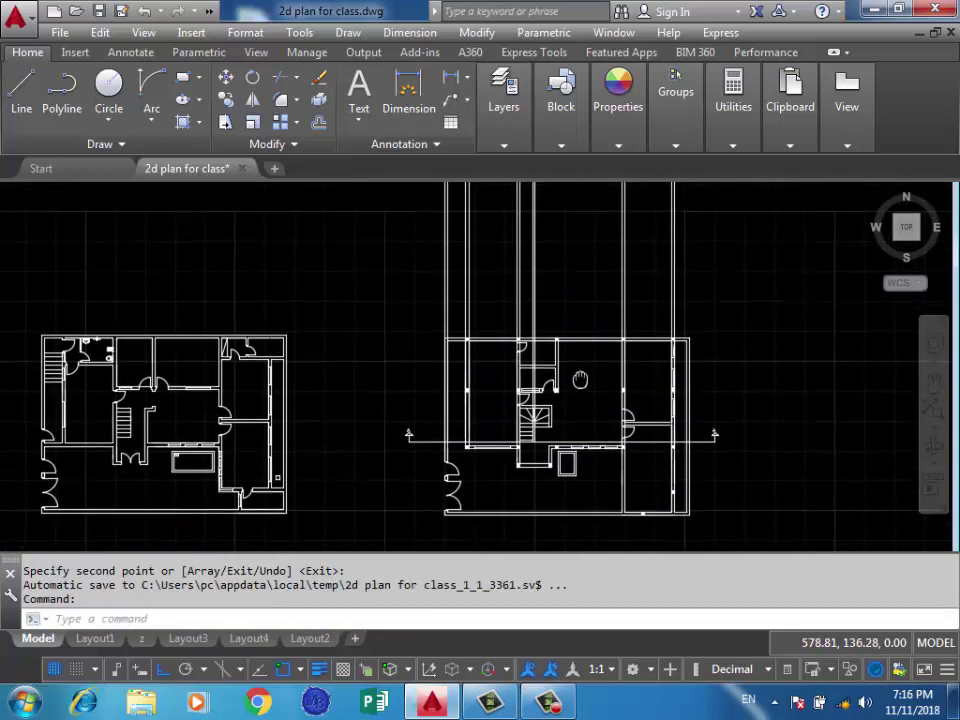
pyautogui.scroll(5, 626, 493)
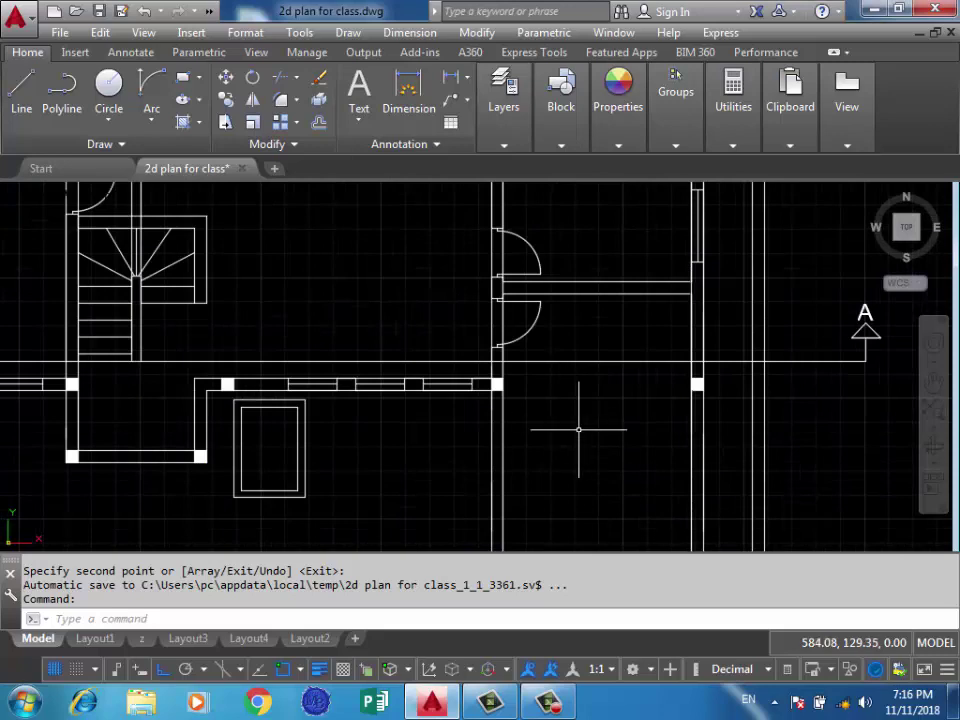
pyautogui.write('co')
pyautogui.press('Return')
pyautogui.scroll(-4, 578, 430)
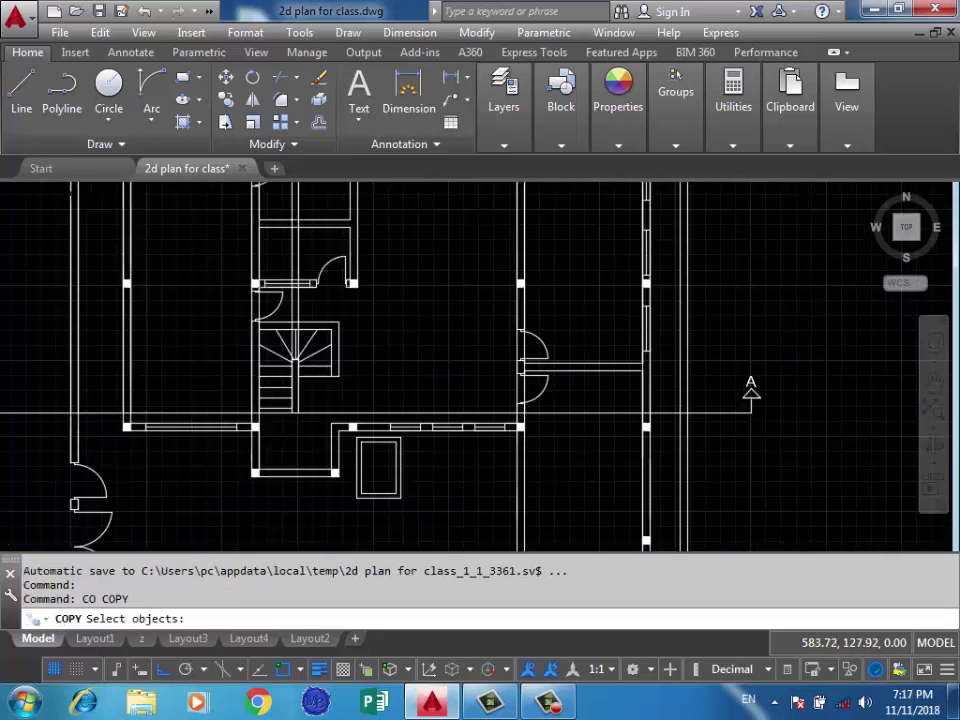
pyautogui.scroll(3, 621, 251)
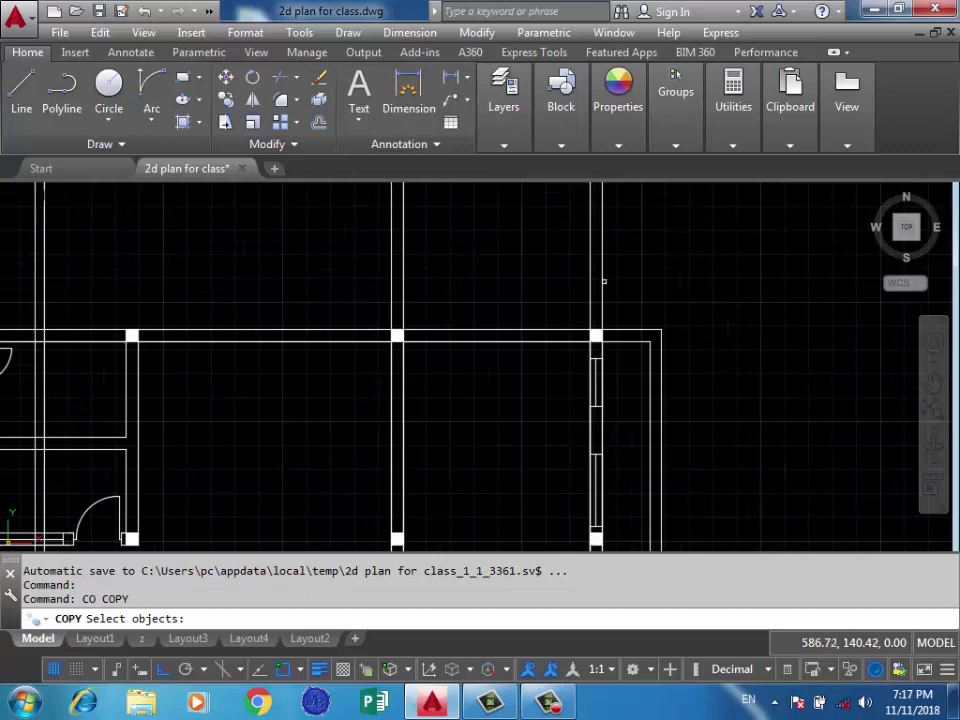
pyautogui.click(595, 282)
pyautogui.press('Return')
pyautogui.scroll(-4, 600, 280)
pyautogui.scroll(4, 549, 401)
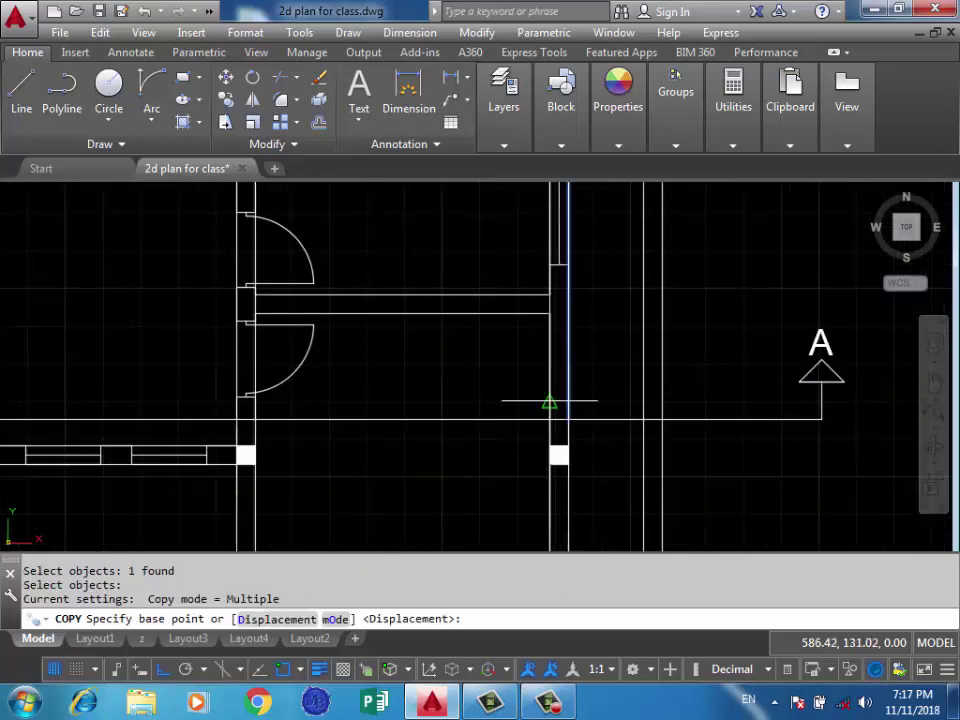
pyautogui.click(566, 416)
pyautogui.click(647, 415)
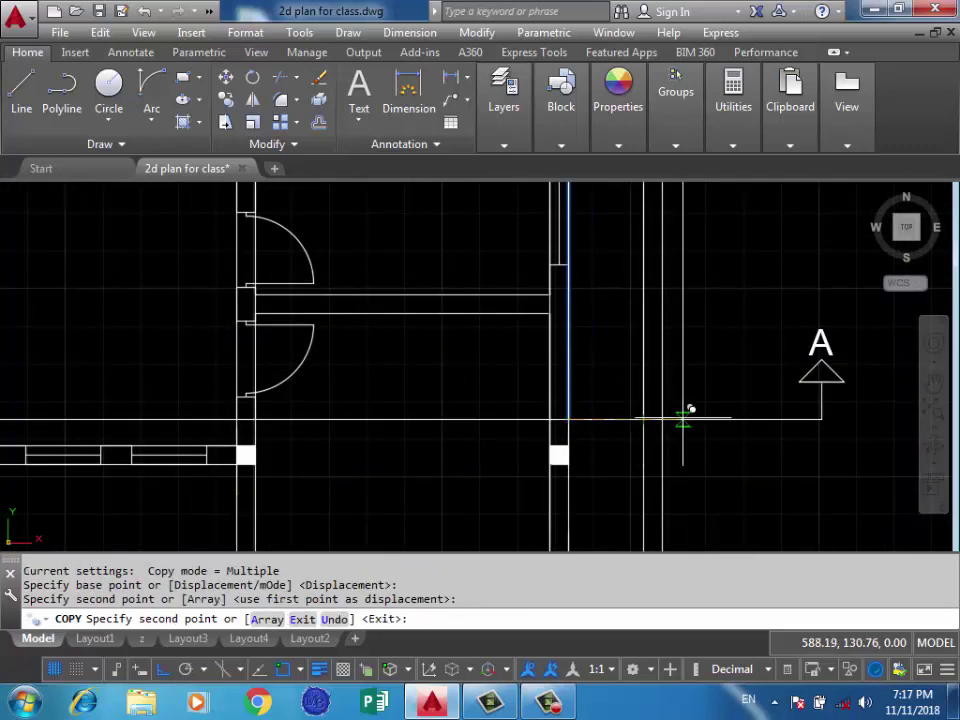
pyautogui.click(668, 412)
pyautogui.press('Return')
# Copy another wall line to the stair wall endpoint and near the door opening.
pyautogui.scroll(-3, 670, 418)
pyautogui.scroll(-2, 600, 428)
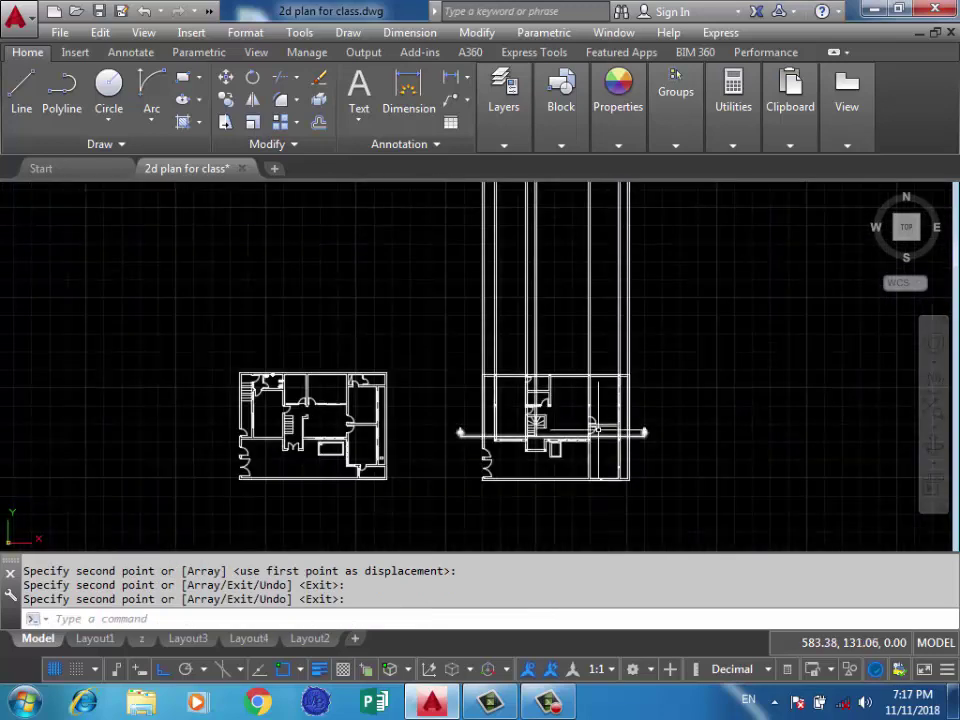
pyautogui.scroll(2, 512, 343)
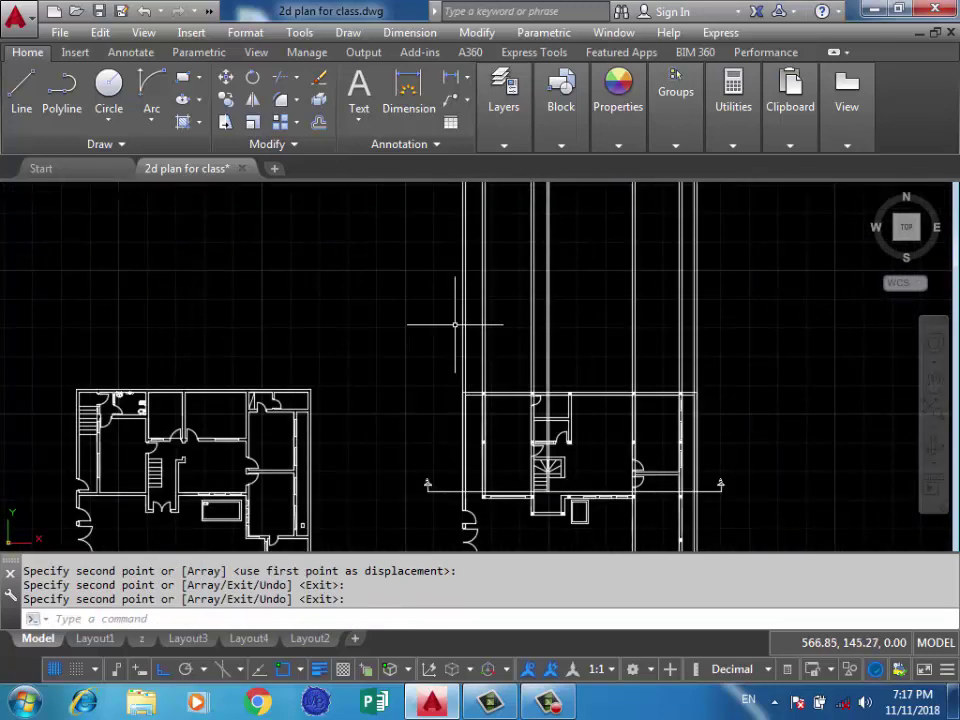
pyautogui.scroll(3, 586, 379)
pyautogui.scroll(3, 586, 379)
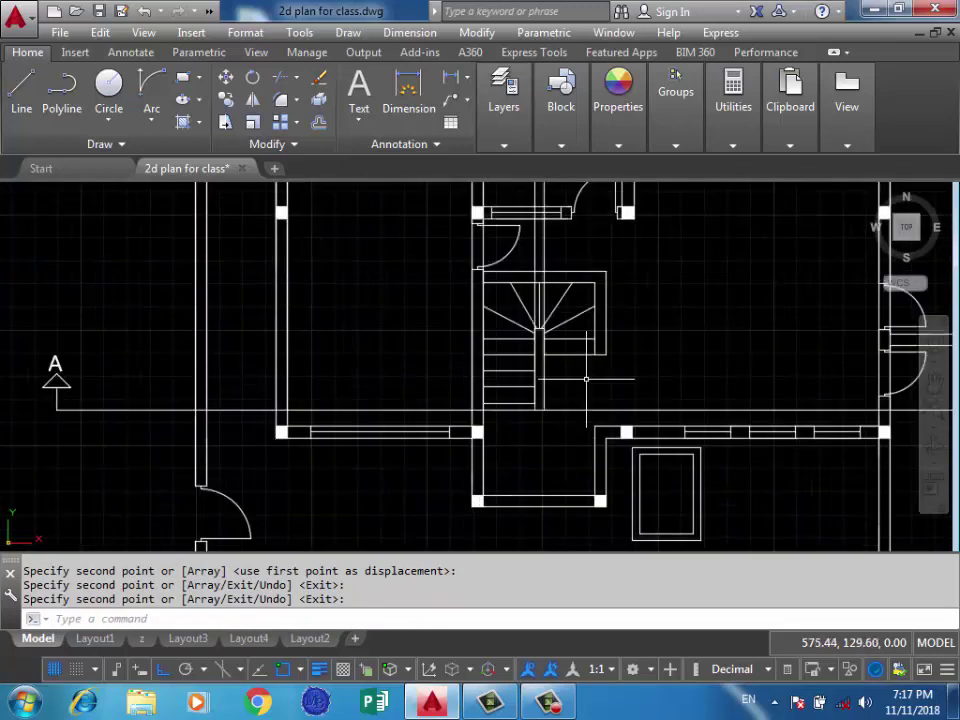
pyautogui.scroll(-2, 600, 315)
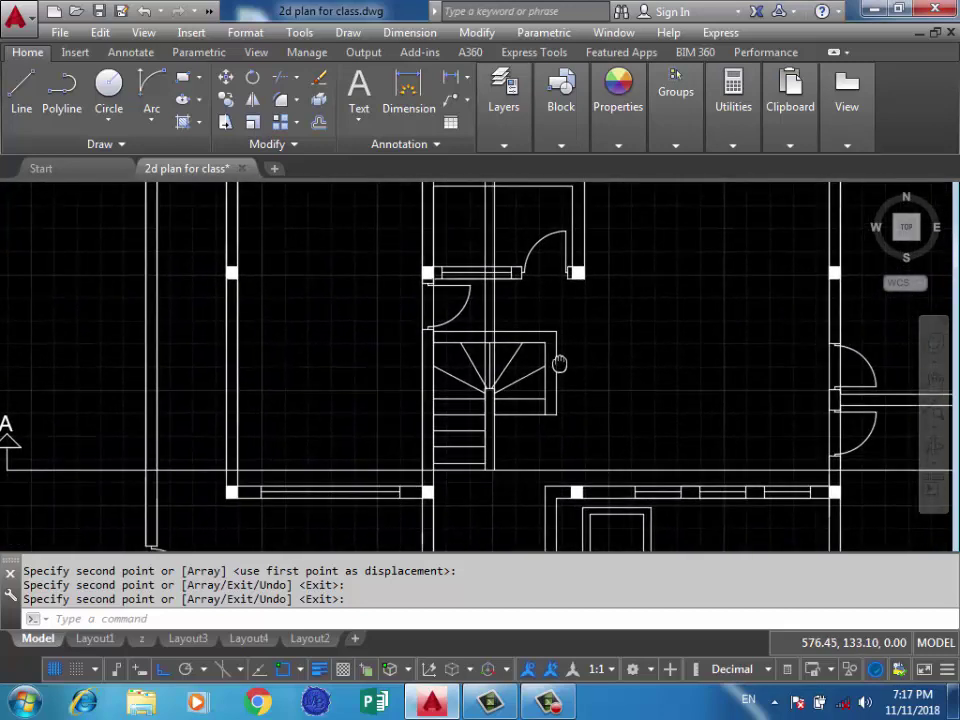
pyautogui.scroll(-4, 620, 338)
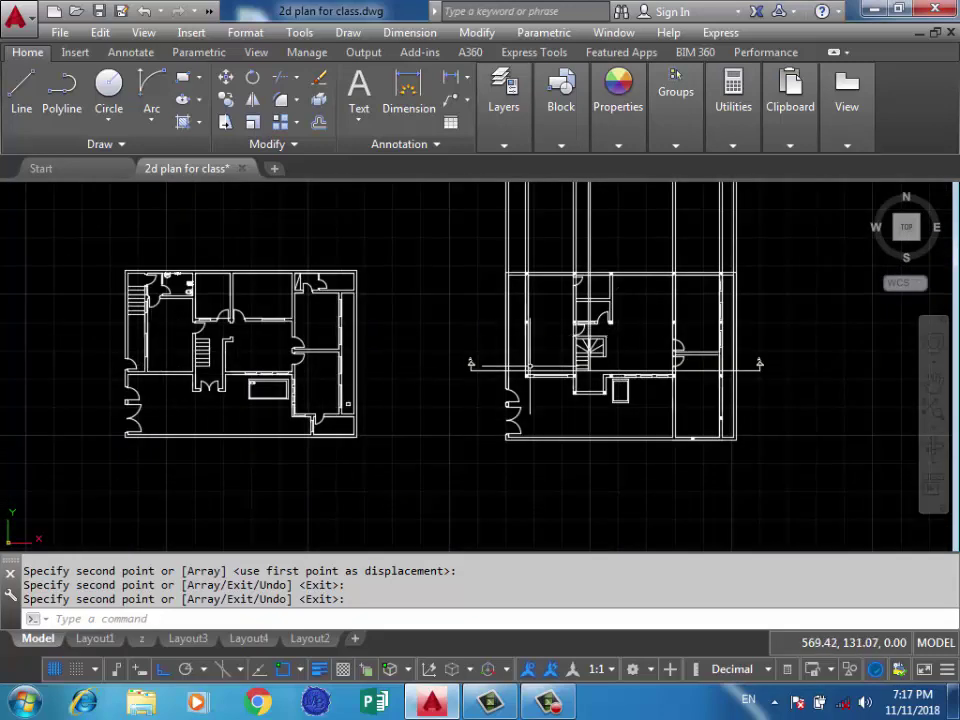
pyautogui.moveTo(637, 296); pyautogui.dragTo(582, 326, button='middle')
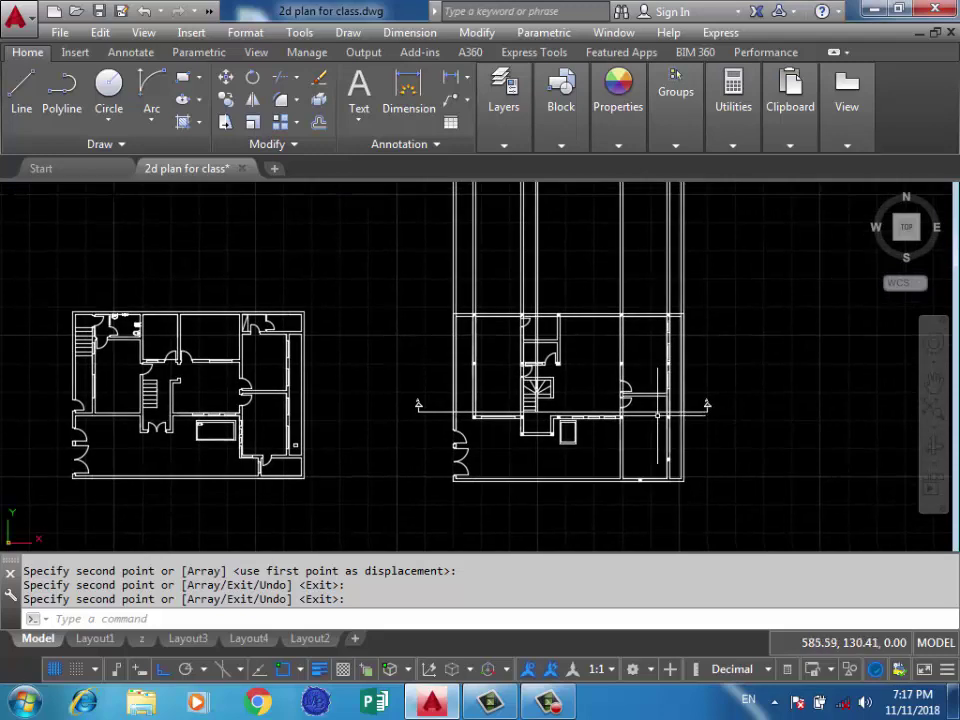
pyautogui.scroll(4, 655, 411)
pyautogui.scroll(-4, 665, 370)
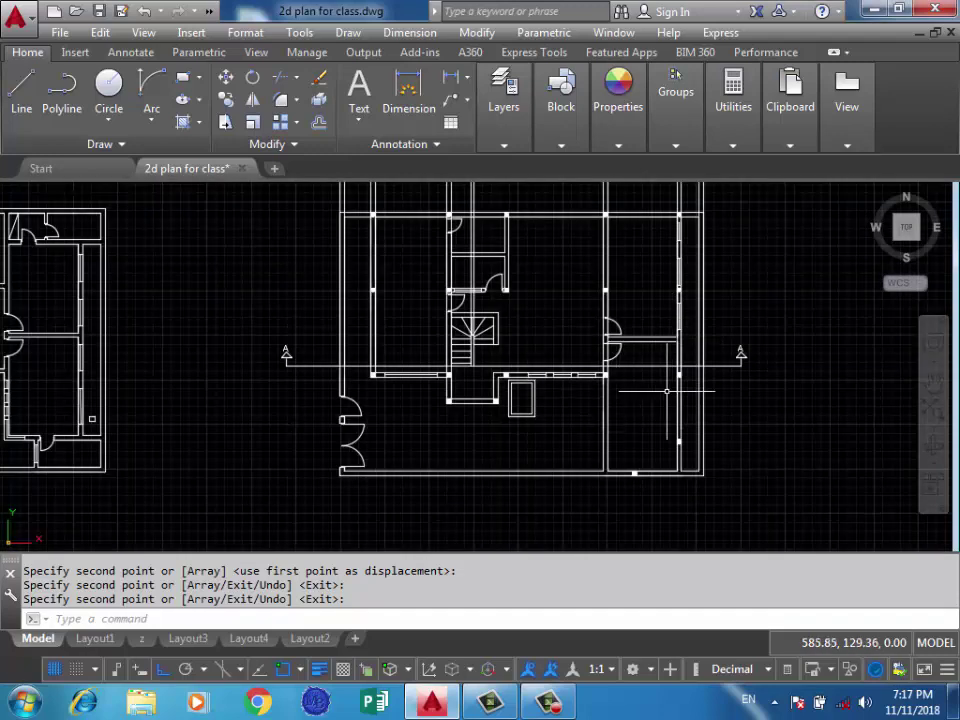
pyautogui.moveTo(666, 391); pyautogui.dragTo(676, 404, button='middle')
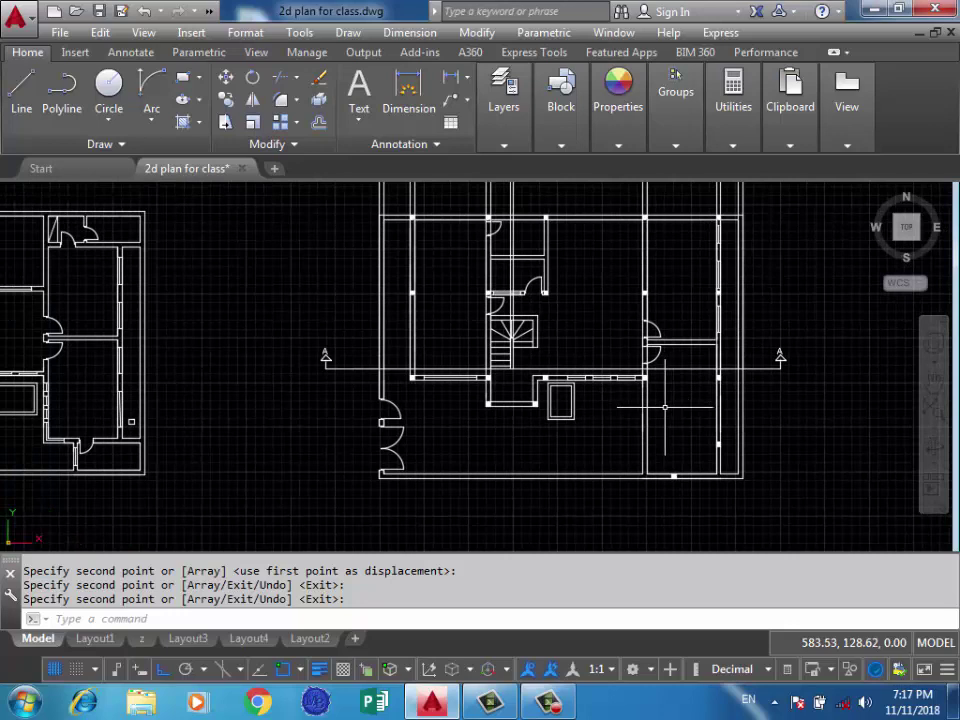
pyautogui.scroll(3, 650, 380)
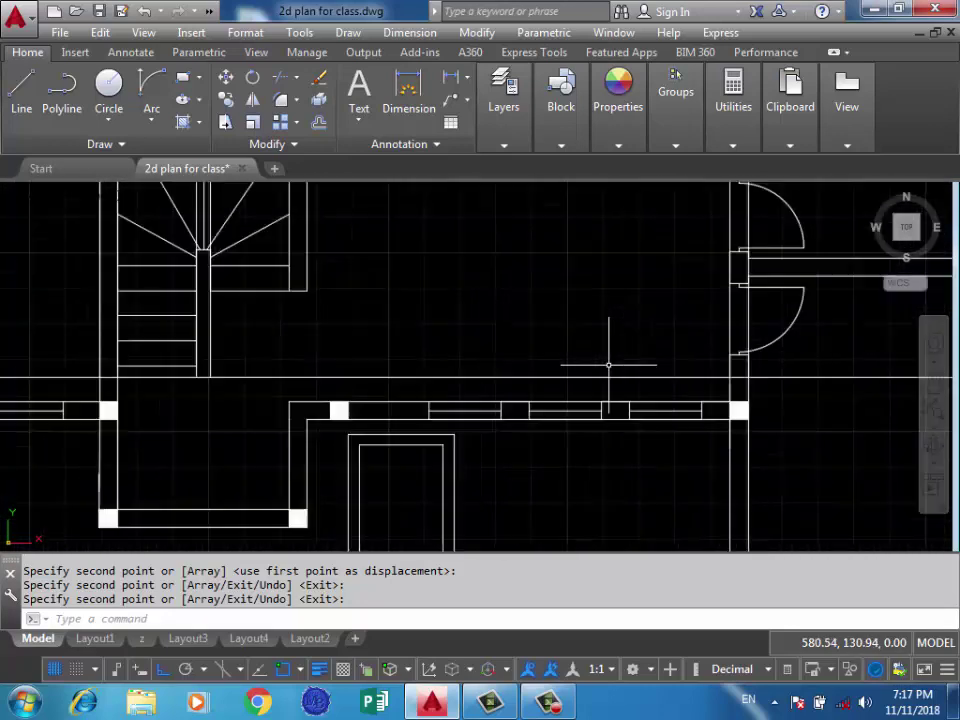
pyautogui.scroll(-2, 611, 343)
pyautogui.scroll(-1, 590, 355)
pyautogui.scroll(4, 558, 364)
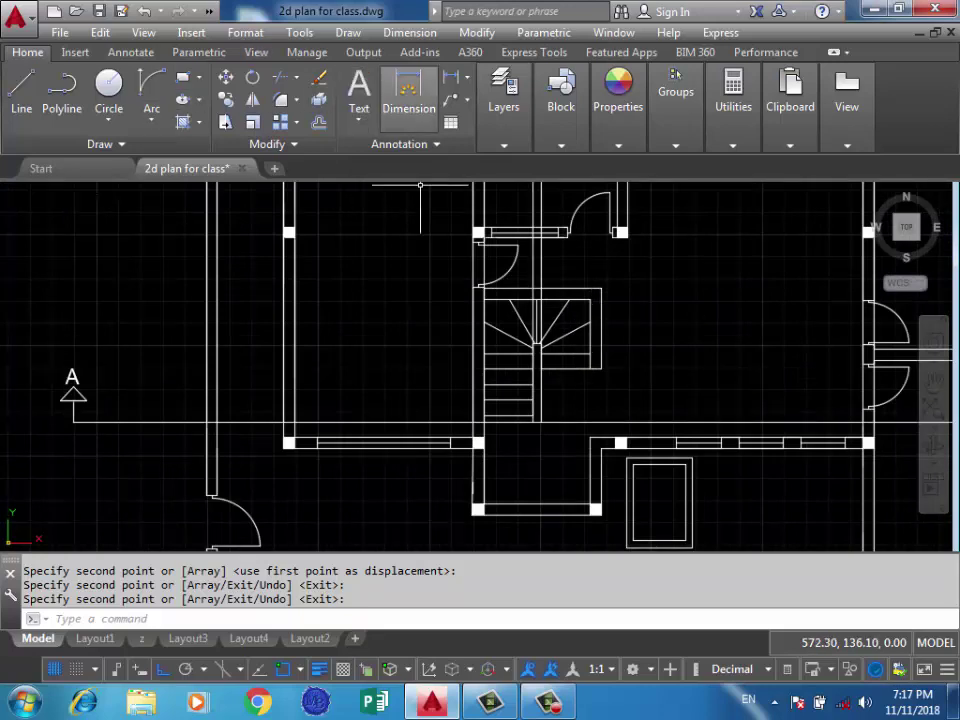
pyautogui.scroll(-6, 445, 437)
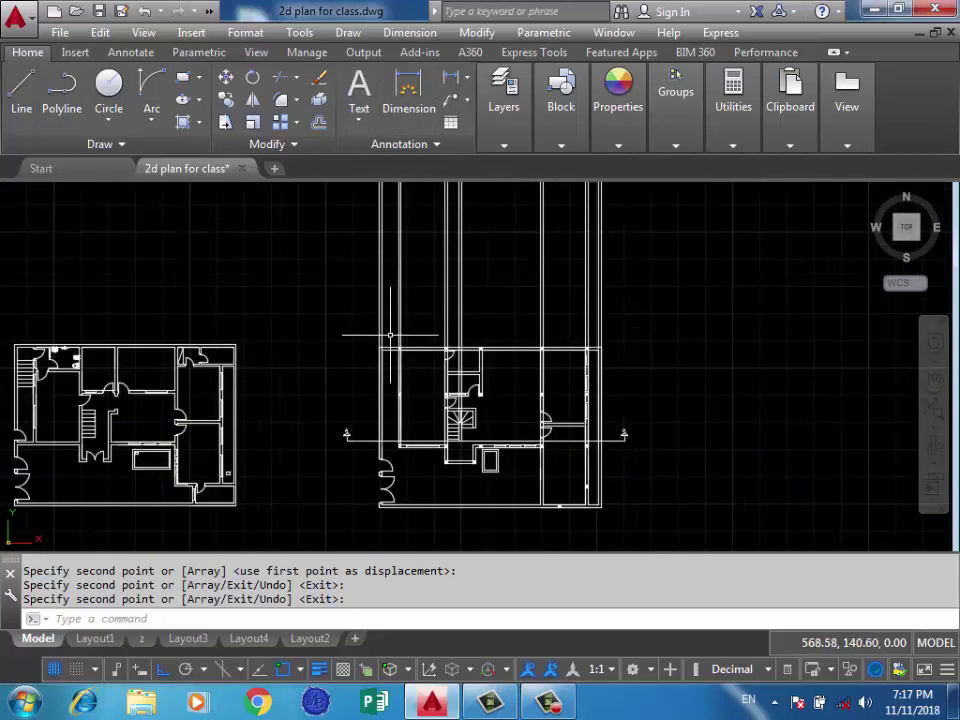
pyautogui.scroll(2, 390, 336)
pyautogui.click(345, 349)
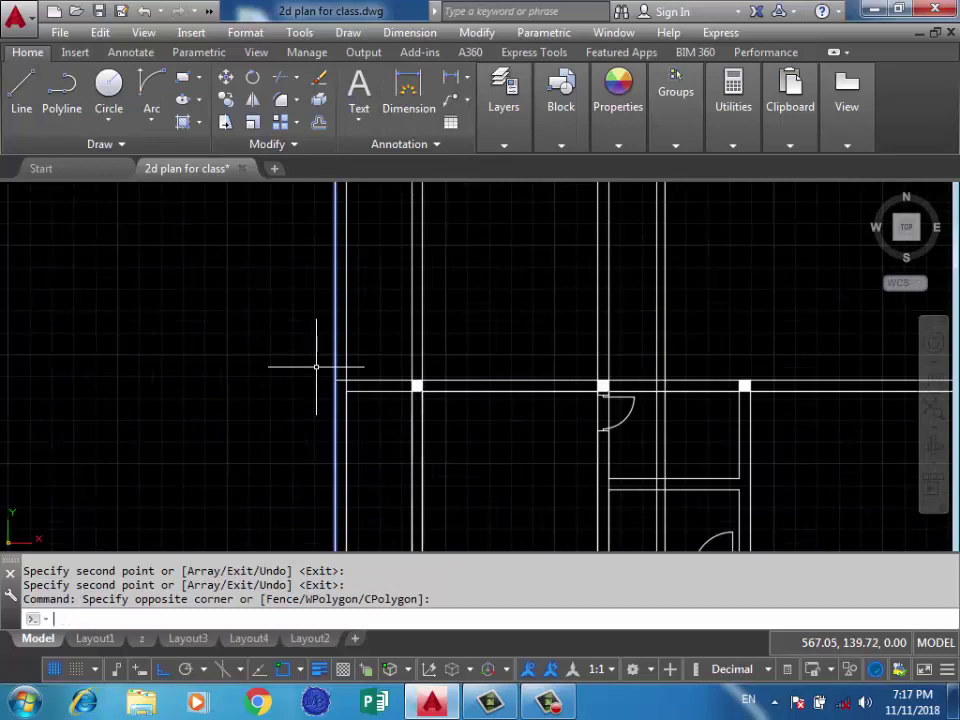
pyautogui.write('co')
pyautogui.press('Return')
pyautogui.scroll(-3, 332, 293)
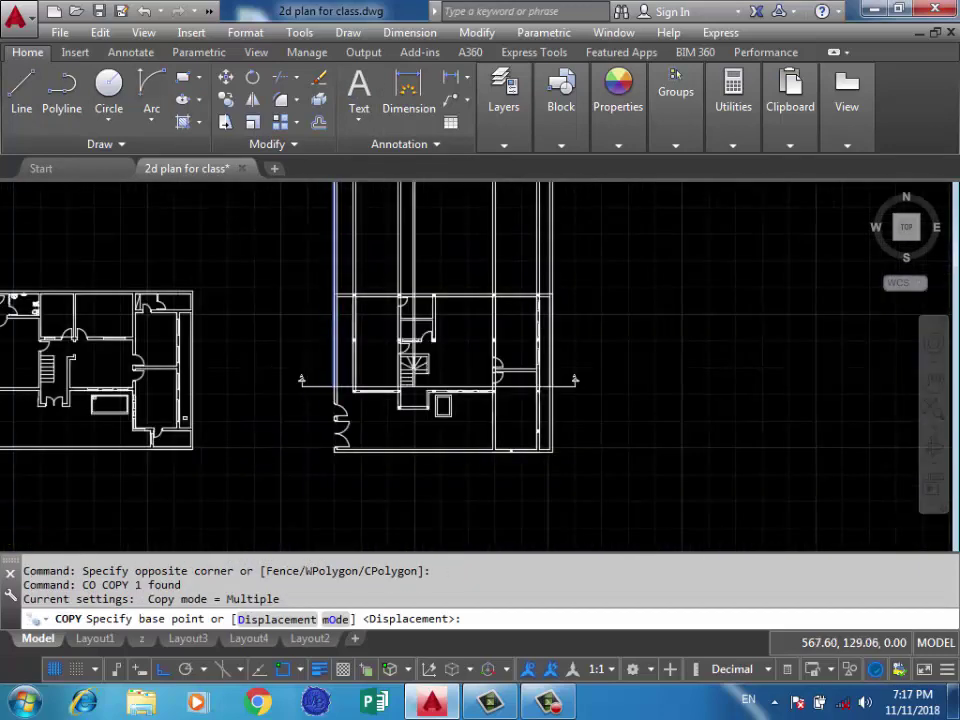
pyautogui.scroll(7, 330, 383)
pyautogui.click(293, 351)
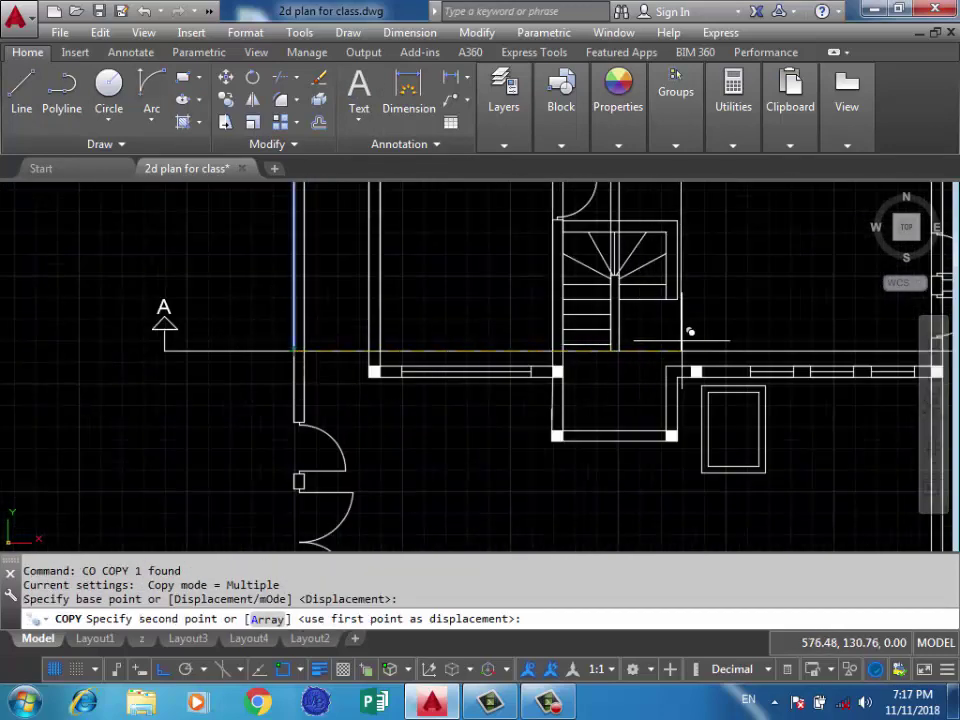
pyautogui.moveTo(686, 332); pyautogui.dragTo(488, 471, button='middle')
pyautogui.scroll(2, 488, 471)
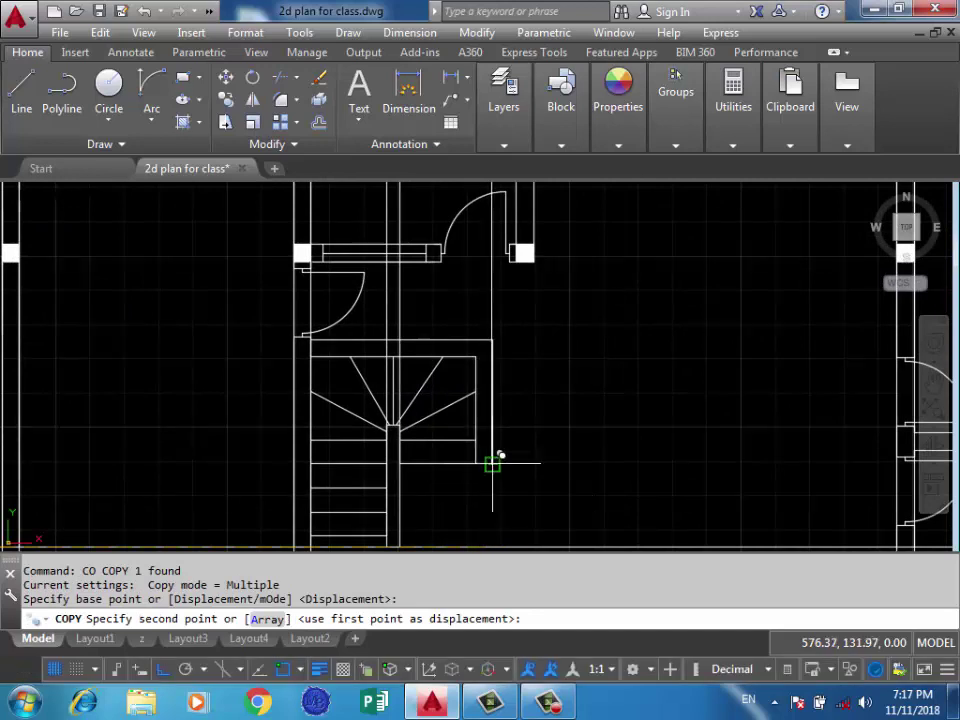
pyautogui.click(492, 463)
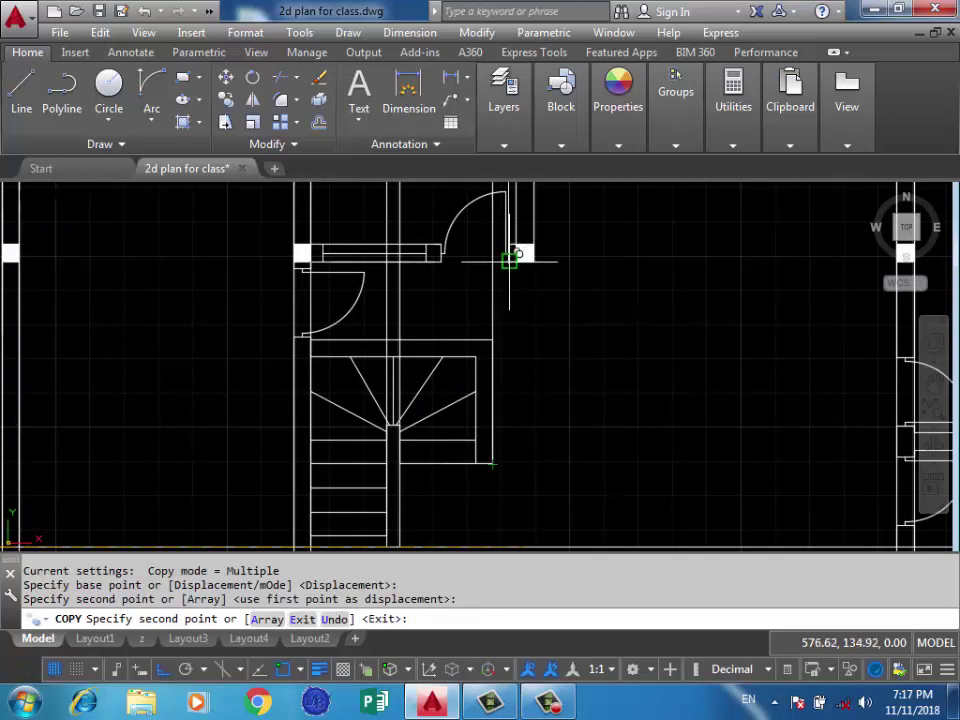
pyautogui.click(510, 258)
pyautogui.press('Return')
# Select the vertical wall line beside the stair and start copying it from a base point.
pyautogui.scroll(1, 522, 253)
pyautogui.click(508, 288)
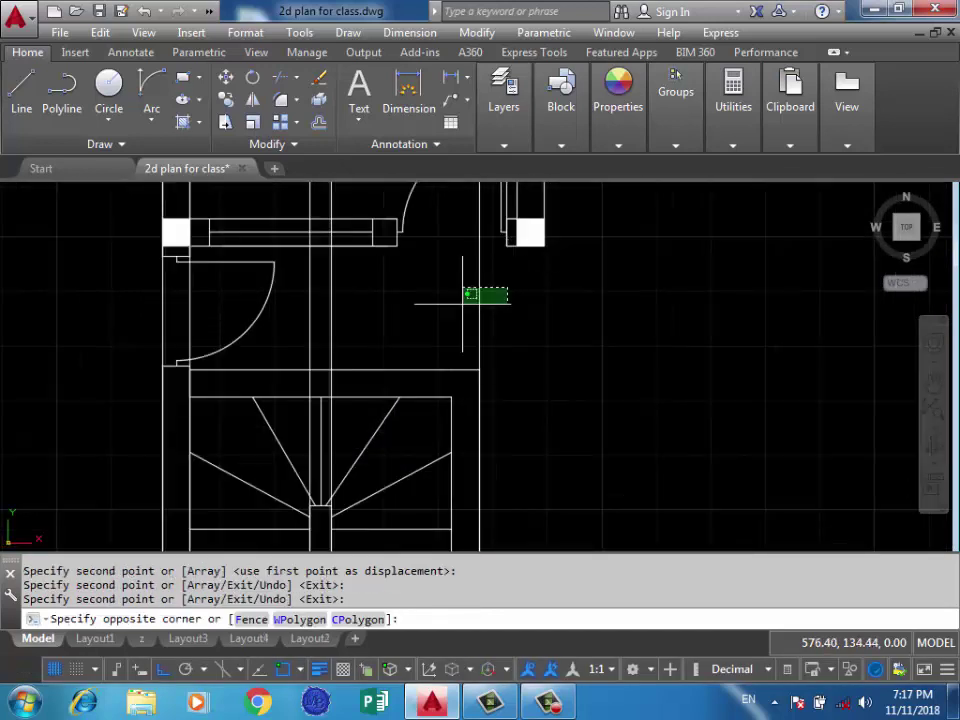
pyautogui.click(463, 296)
pyautogui.write('co')
pyautogui.press('Return')
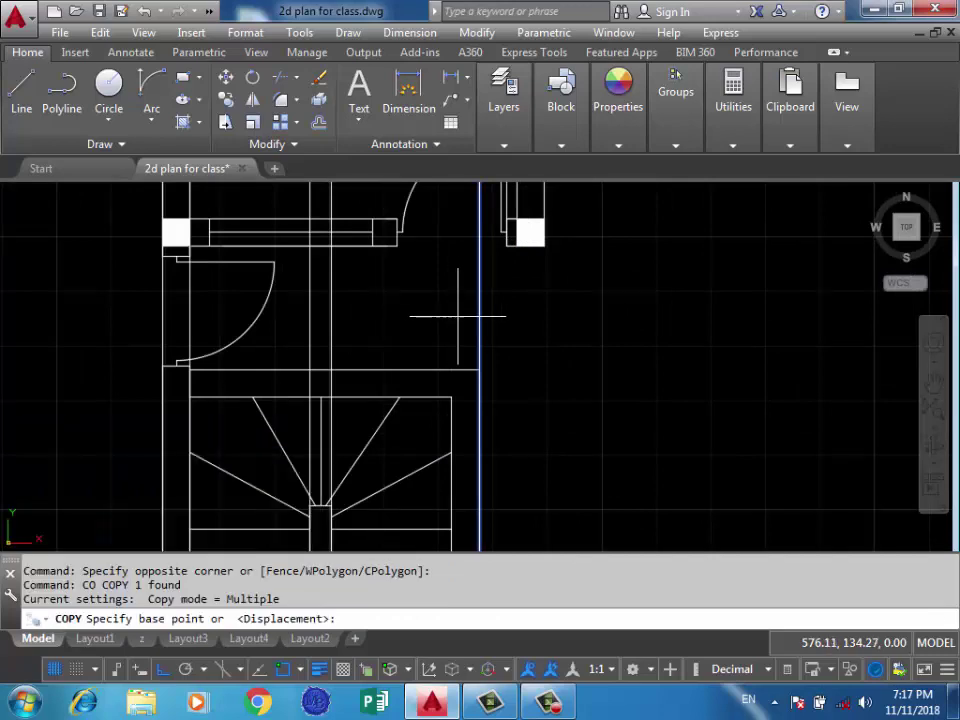
pyautogui.scroll(2, 465, 266)
pyautogui.click(429, 270)
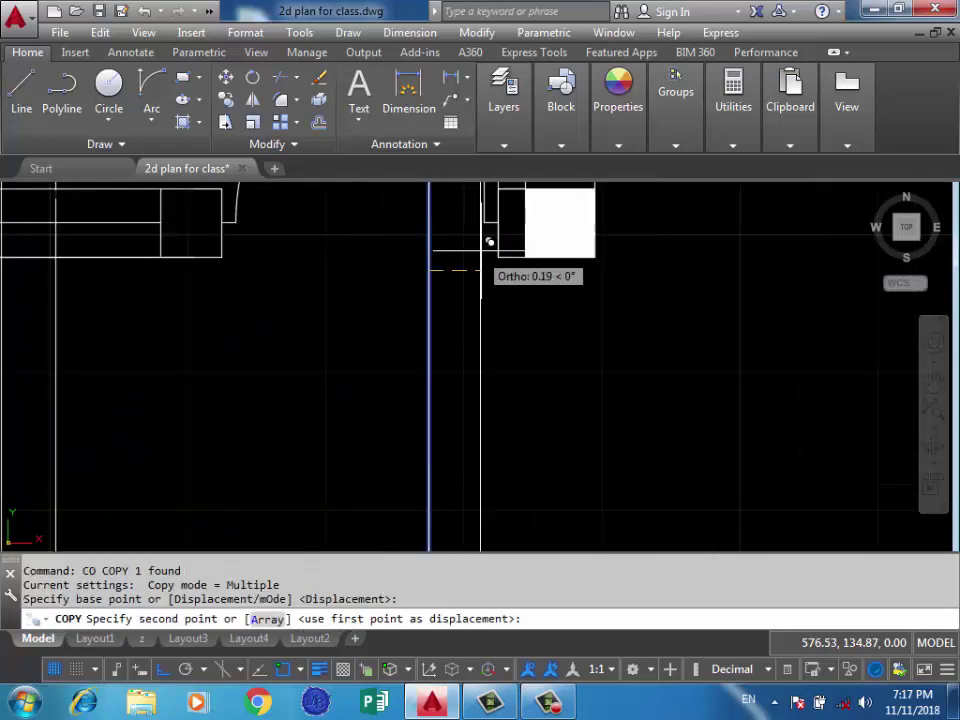
pyautogui.scroll(-5, 528, 402)
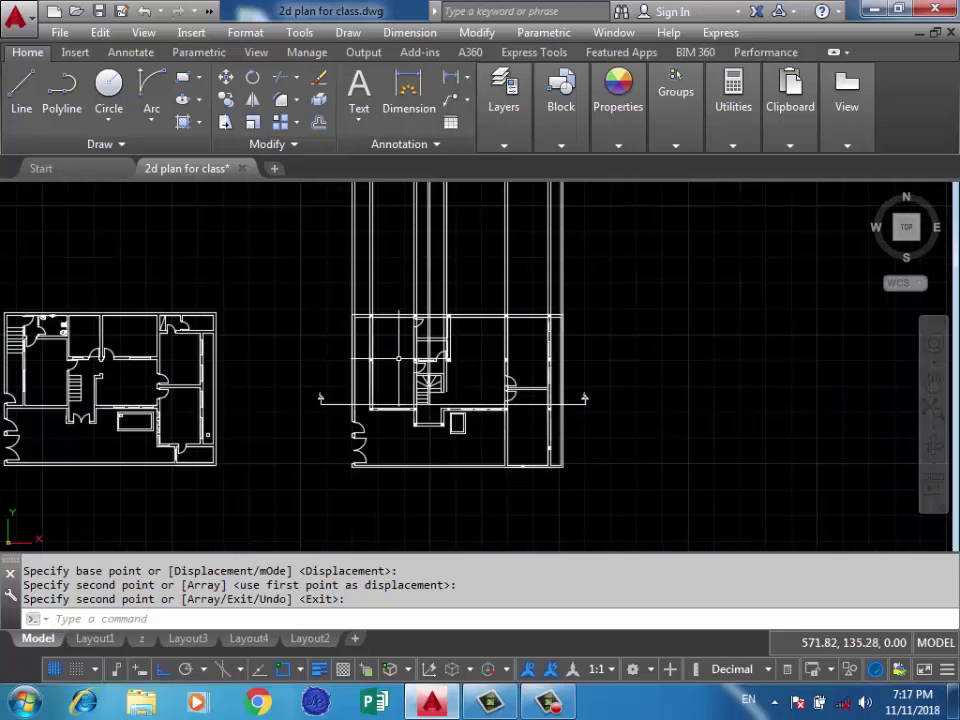
# Draw a long horizontal line across the vertical projection lines above the plan.
pyautogui.write('l')
pyautogui.press('Return')
pyautogui.click(696, 349)
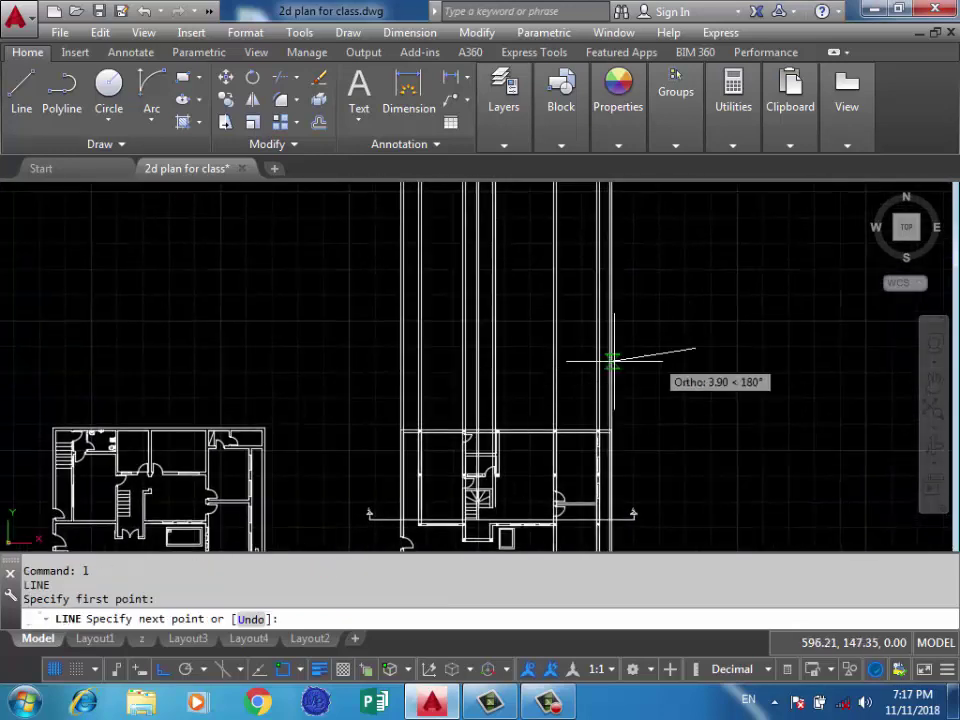
pyautogui.click(291, 363)
pyautogui.press('Return')
# Nudge the new horizontal line slightly downward, then deselect it.
pyautogui.scroll(-2, 540, 370)
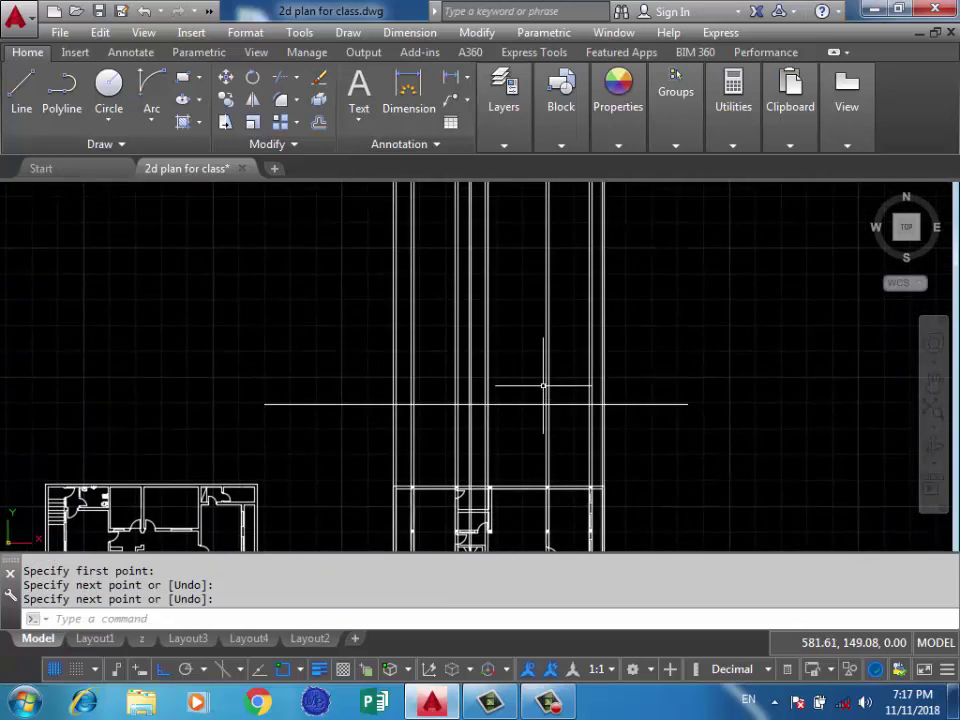
pyautogui.scroll(-2, 554, 311)
pyautogui.click(671, 339)
pyautogui.click(623, 399)
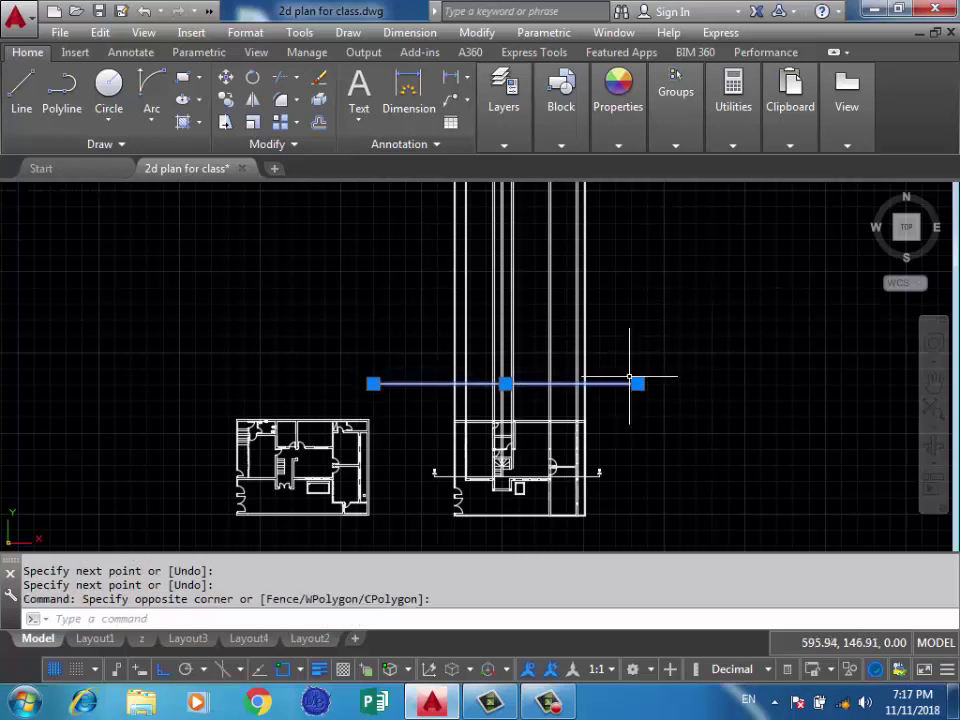
pyautogui.hotkey('ctrl', 'Down')
pyautogui.hotkey('ctrl', 'Down')
pyautogui.hotkey('ctrl', 'Down')
pyautogui.hotkey('ctrl', 'Down')
pyautogui.hotkey('ctrl', 'Down')
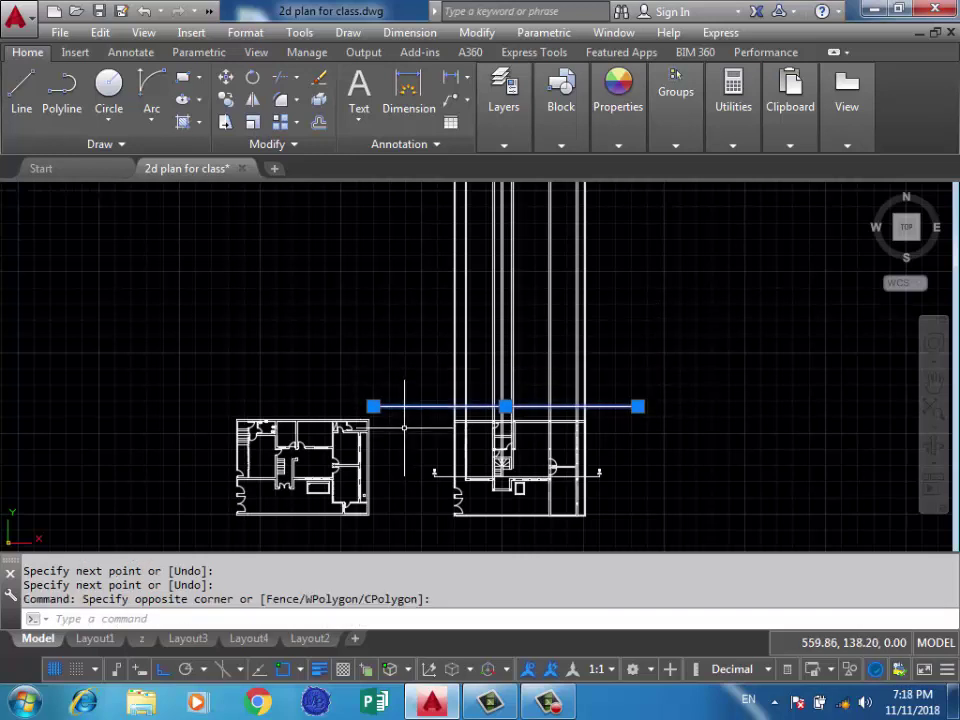
pyautogui.press('Escape')
pyautogui.scroll(3, 404, 428)
pyautogui.scroll(2, 480, 440)
pyautogui.moveTo(762, 205)
pyautogui.mouseDown(button='middle')
pyautogui.moveTo(692, 335)
pyautogui.moveTo(647, 353)
pyautogui.mouseUp(button='middle')
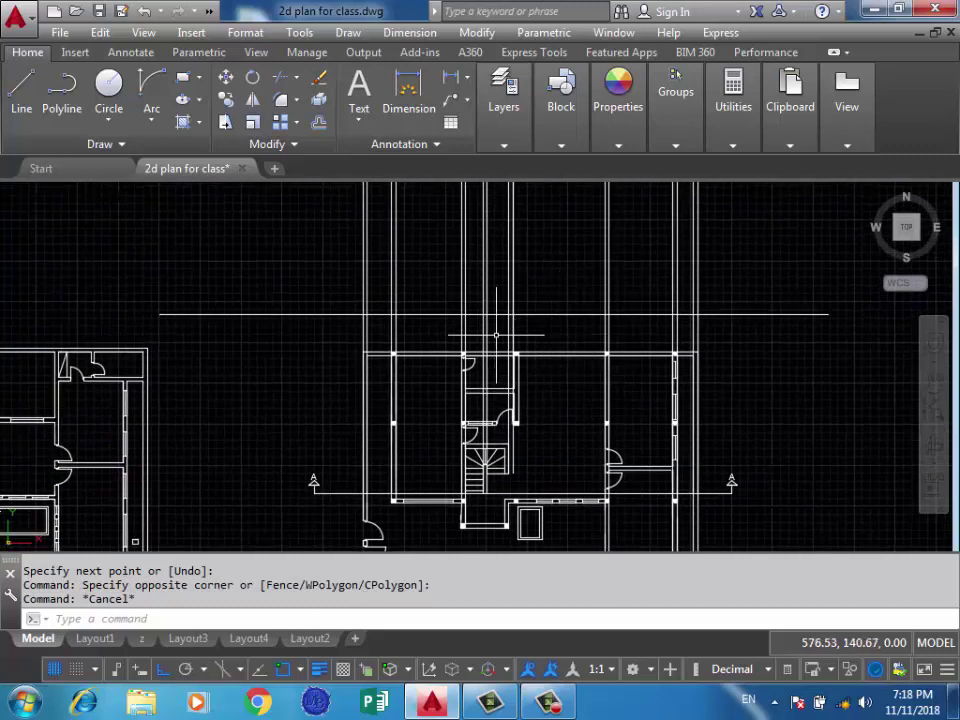
pyautogui.moveTo(555, 294); pyautogui.dragTo(537, 324)
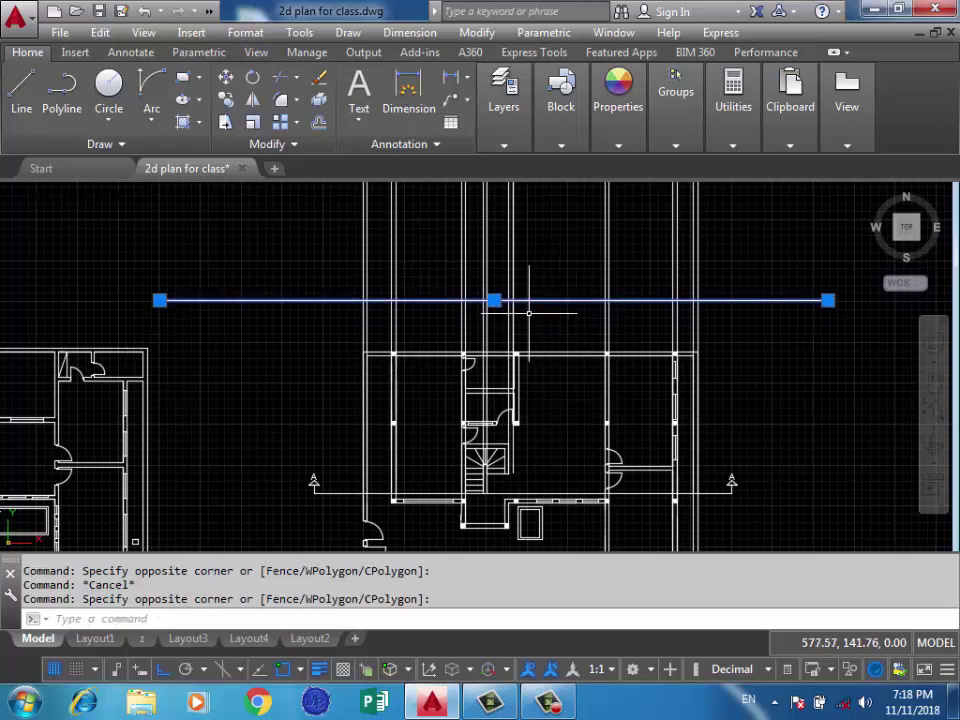
pyautogui.press('Escape')
pyautogui.moveTo(560, 322); pyautogui.dragTo(552, 330, button='middle')
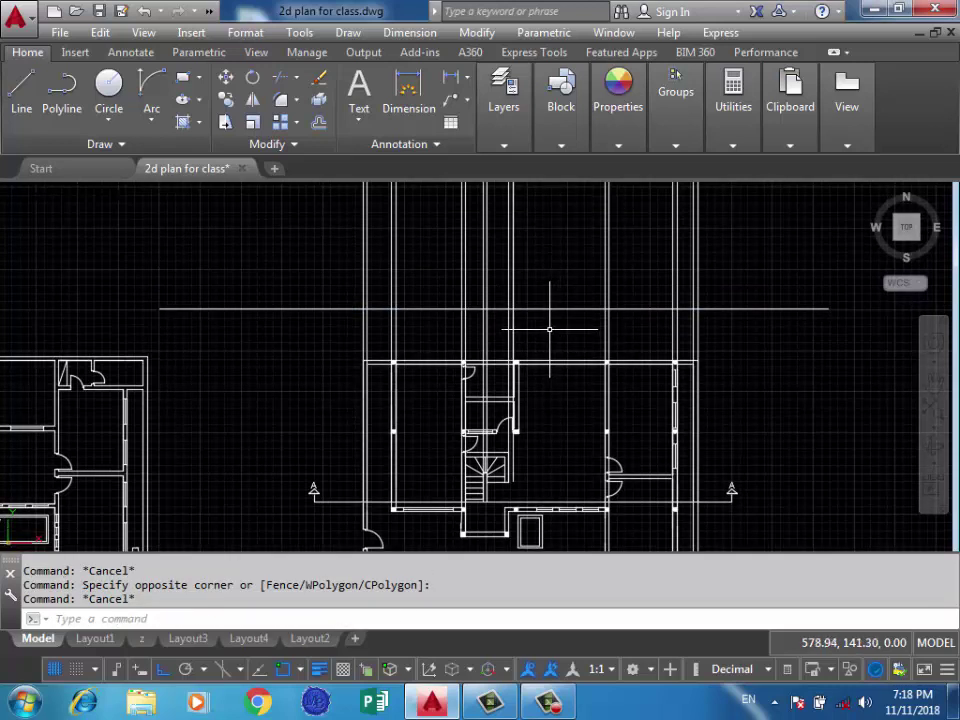
# Offset a horizontal line by 0.15 to create a parallel copy.
pyautogui.write('o')
pyautogui.press('Return')
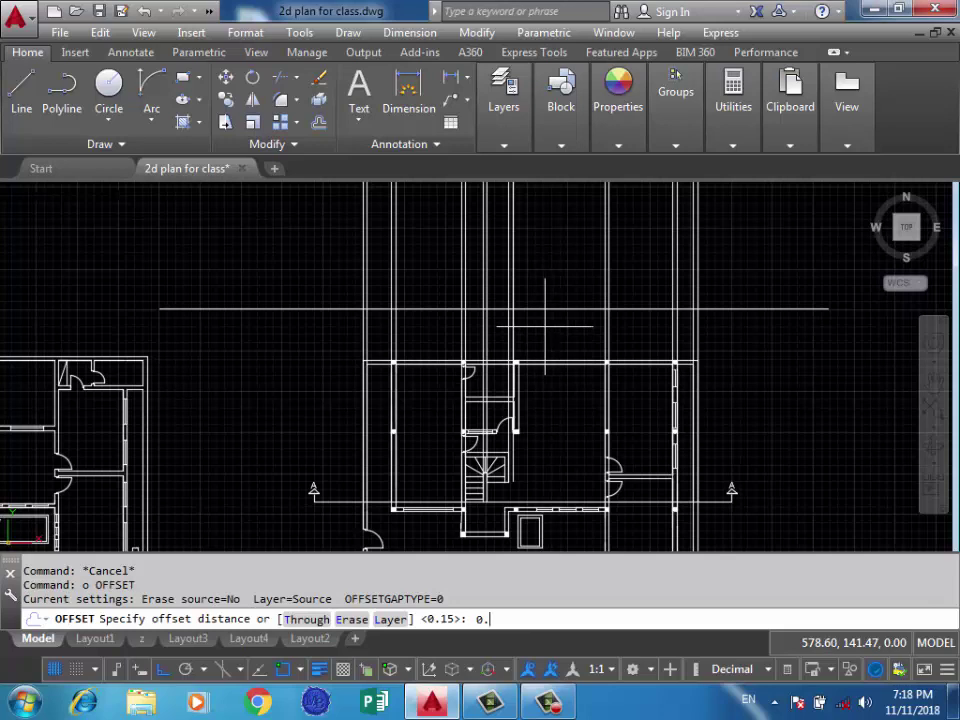
pyautogui.write('15')
pyautogui.press('Return')
pyautogui.click(549, 309)
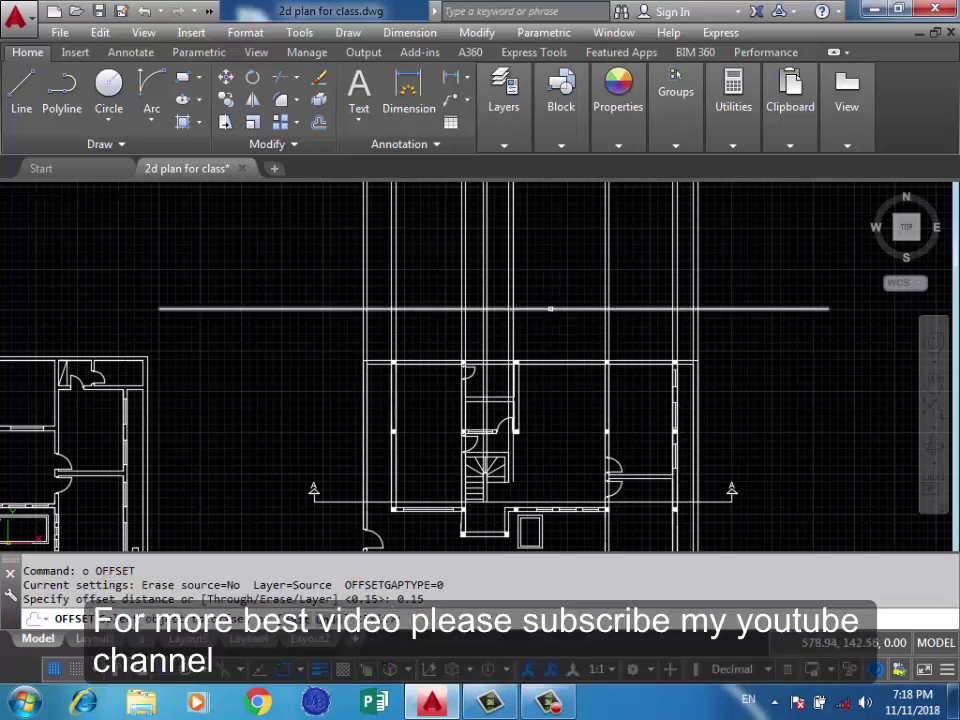
pyautogui.click(558, 305)
pyautogui.scroll(3, 559, 310)
pyautogui.scroll(2, 561, 317)
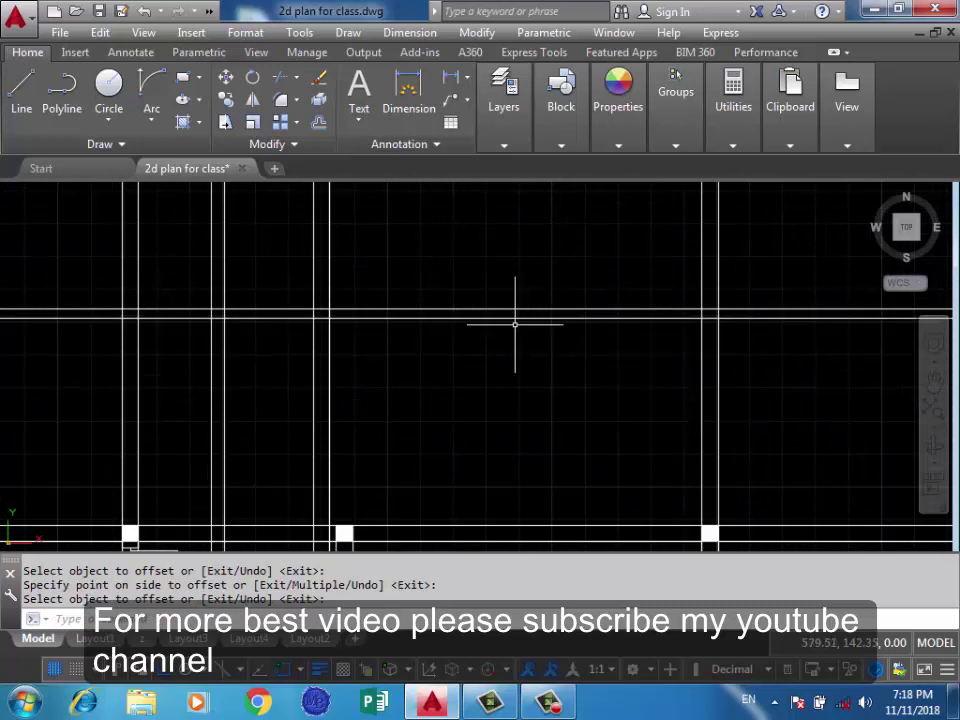
pyautogui.moveTo(515, 280); pyautogui.dragTo(506, 309, button='middle')
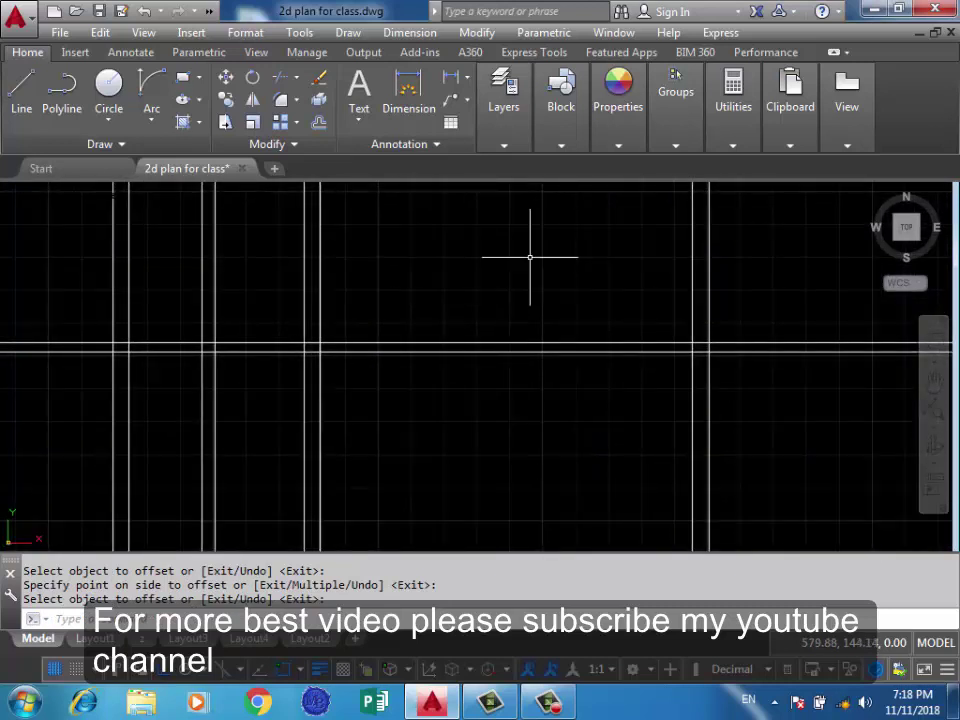
pyautogui.moveTo(530, 257); pyautogui.dragTo(518, 287, button='middle')
# Offset a horizontal line 0.35 upward.
pyautogui.press('Escape')
pyautogui.write('o')
pyautogui.press('Return')
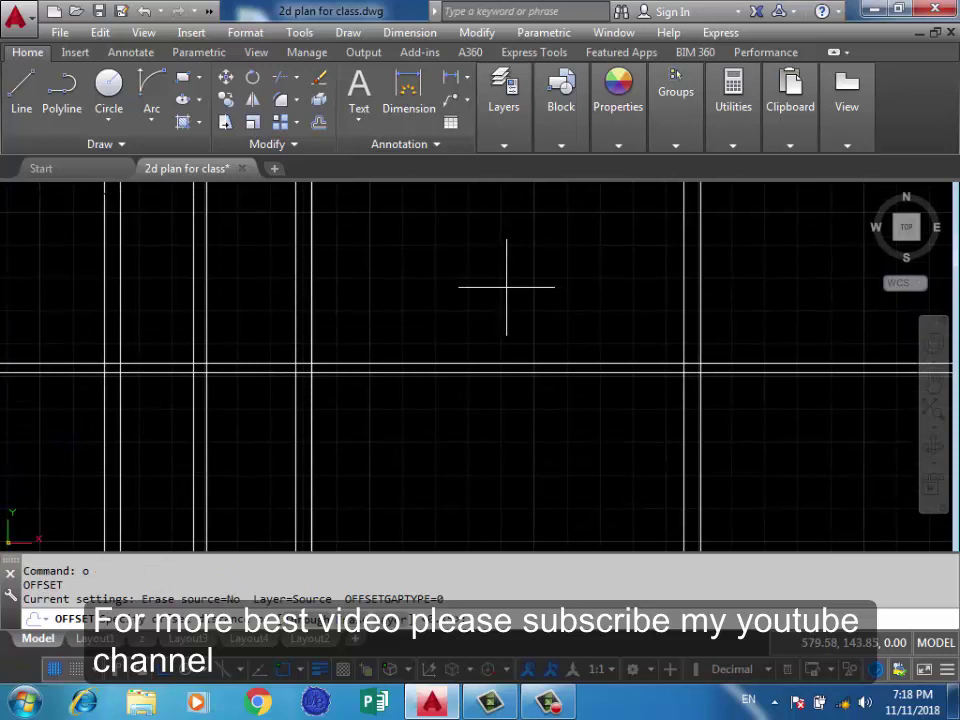
pyautogui.write('0.35')
pyautogui.press('Return')
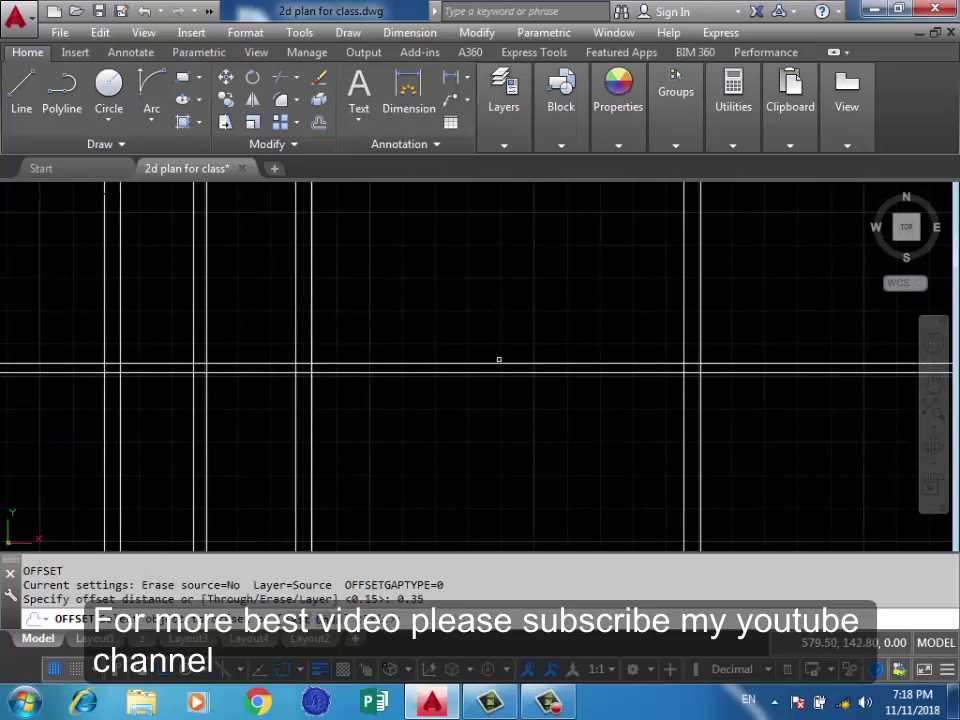
pyautogui.click(497, 364)
pyautogui.click(496, 305)
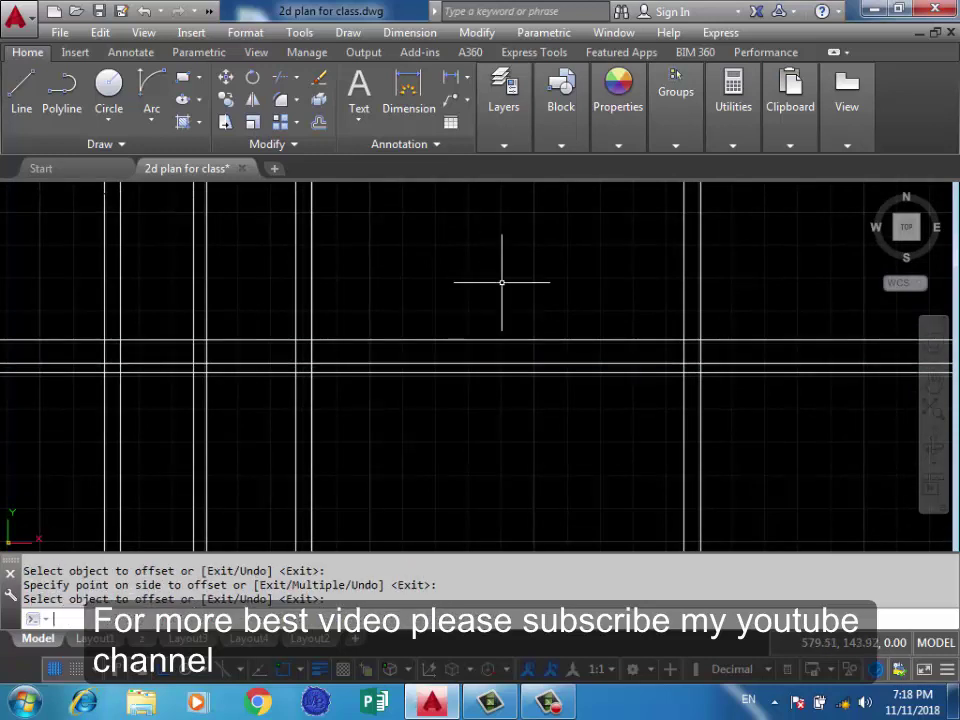
pyautogui.moveTo(502, 282); pyautogui.dragTo(470, 307, button='middle')
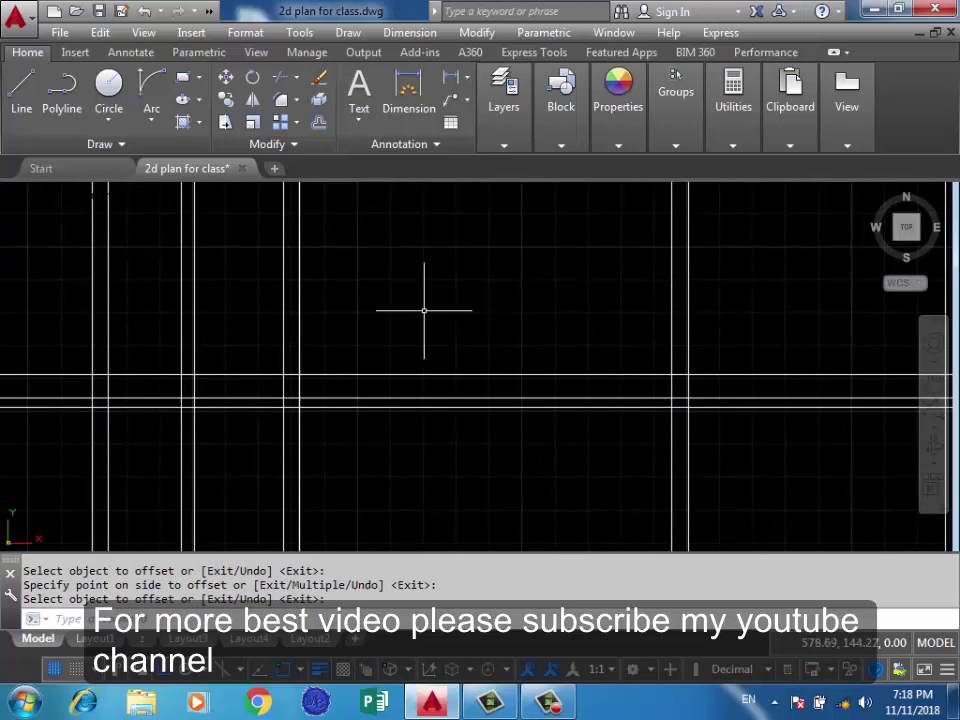
pyautogui.moveTo(422, 331); pyautogui.dragTo(414, 339, button='middle')
pyautogui.write('p')
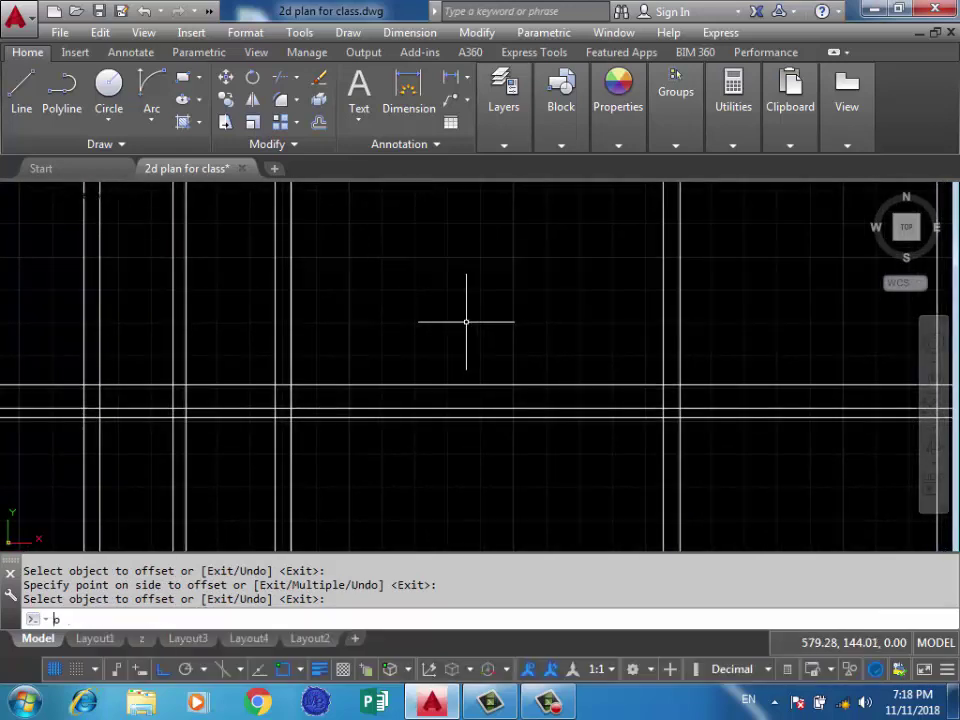
# Offset a horizontal line 0.05 upward to form a close double line.
pyautogui.press('Escape')
pyautogui.write('O')
pyautogui.press('Return')
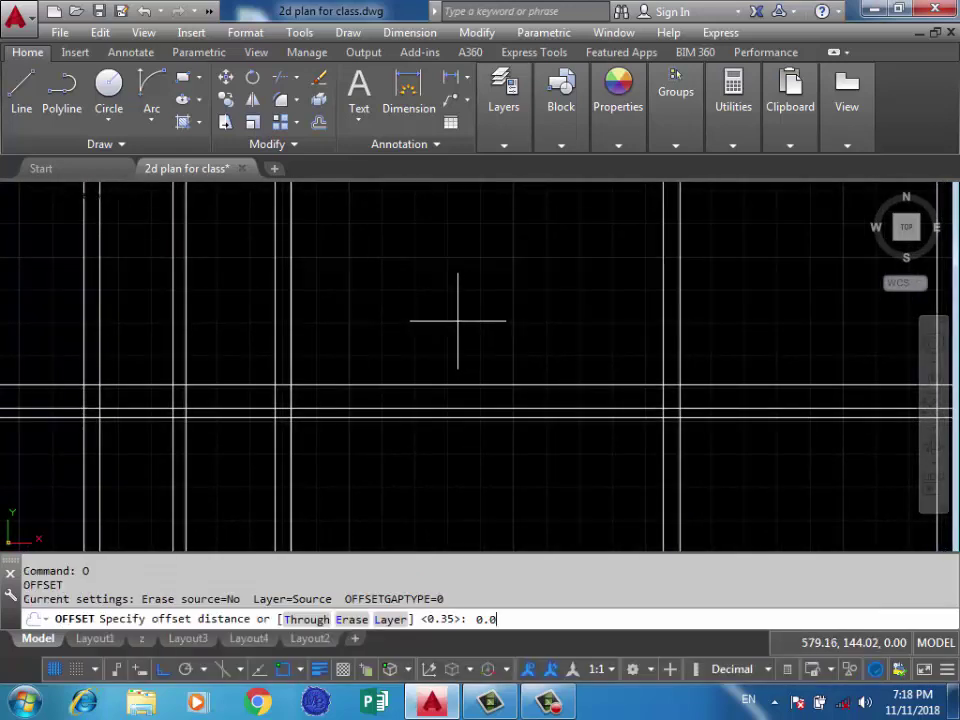
pyautogui.write('5')
pyautogui.press('Return')
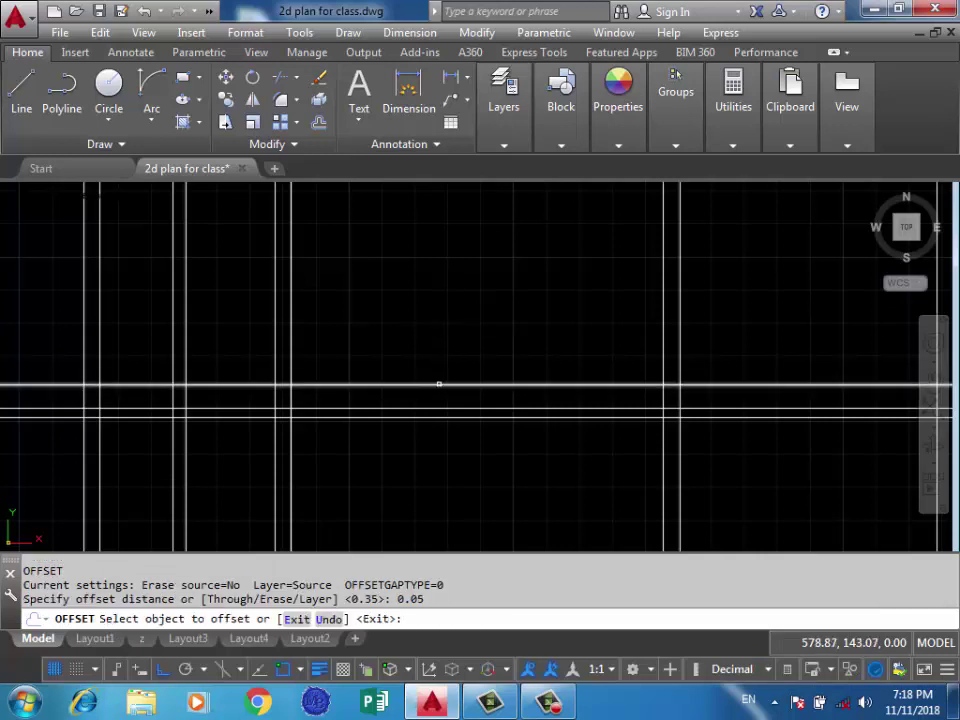
pyautogui.click(441, 383)
pyautogui.click(460, 310)
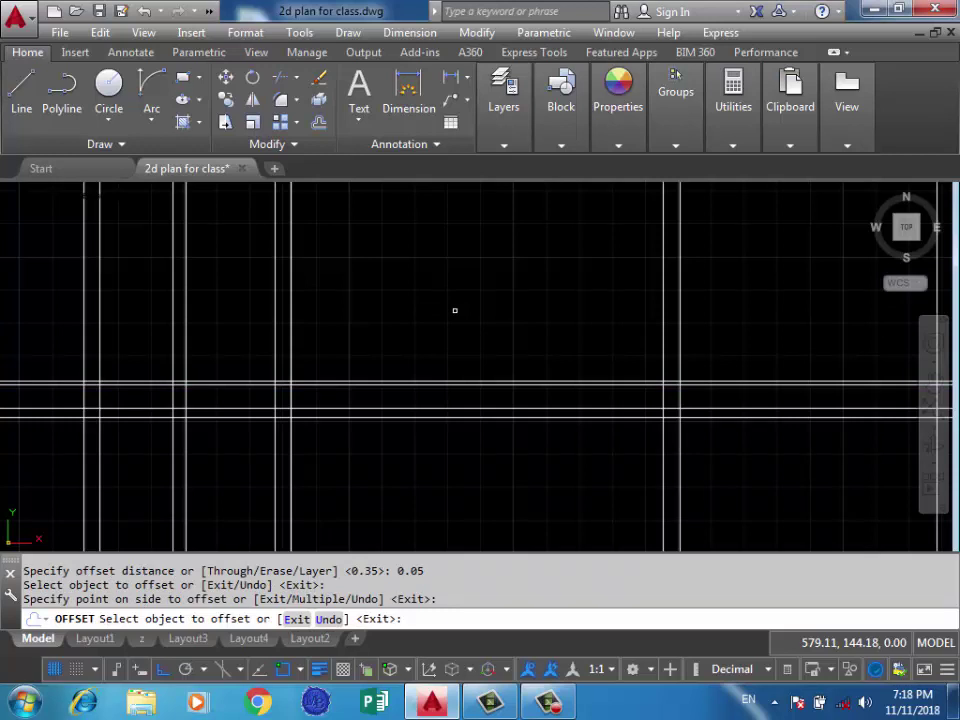
pyautogui.press('Return')
# Draw a CV spline through six points, right to left, with Ortho off.
pyautogui.scroll(-2, 446, 321)
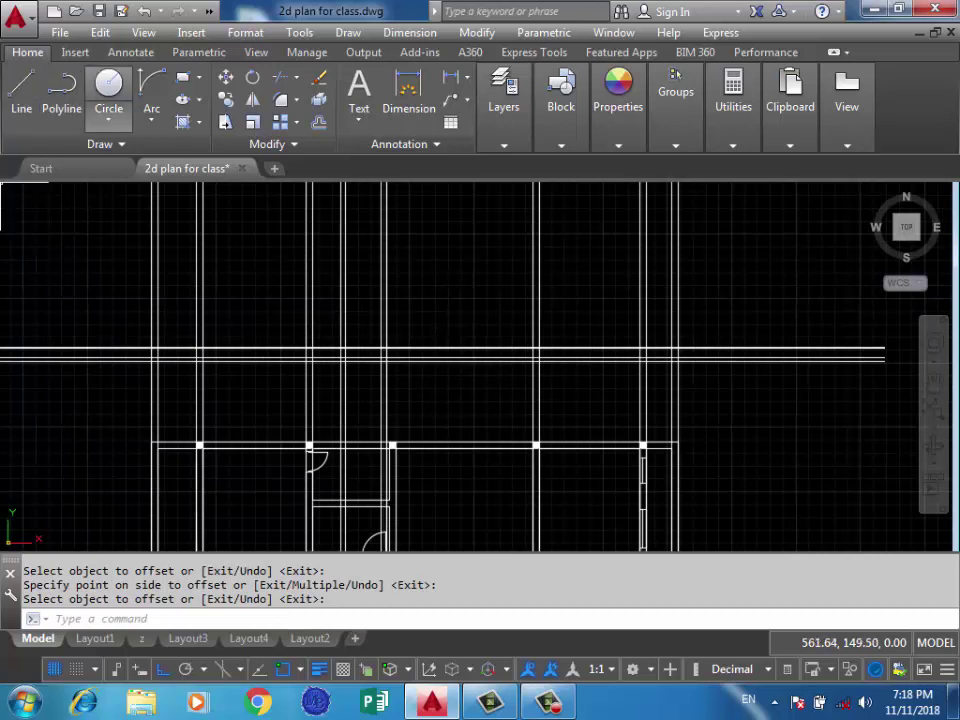
pyautogui.click(100, 144)
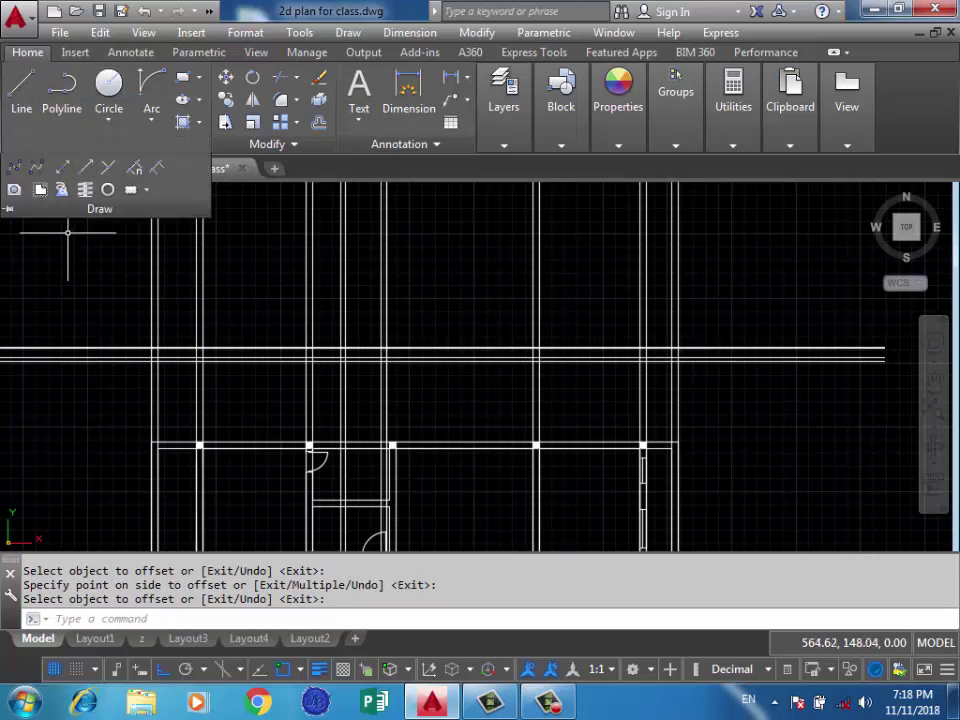
pyautogui.click(34, 163)
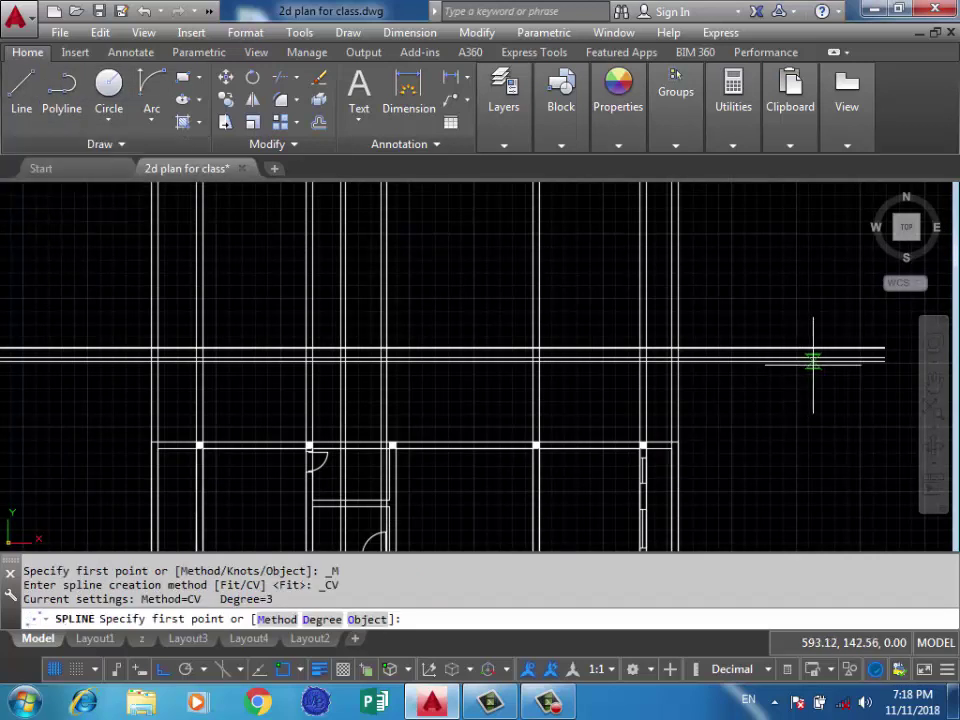
pyautogui.click(813, 362)
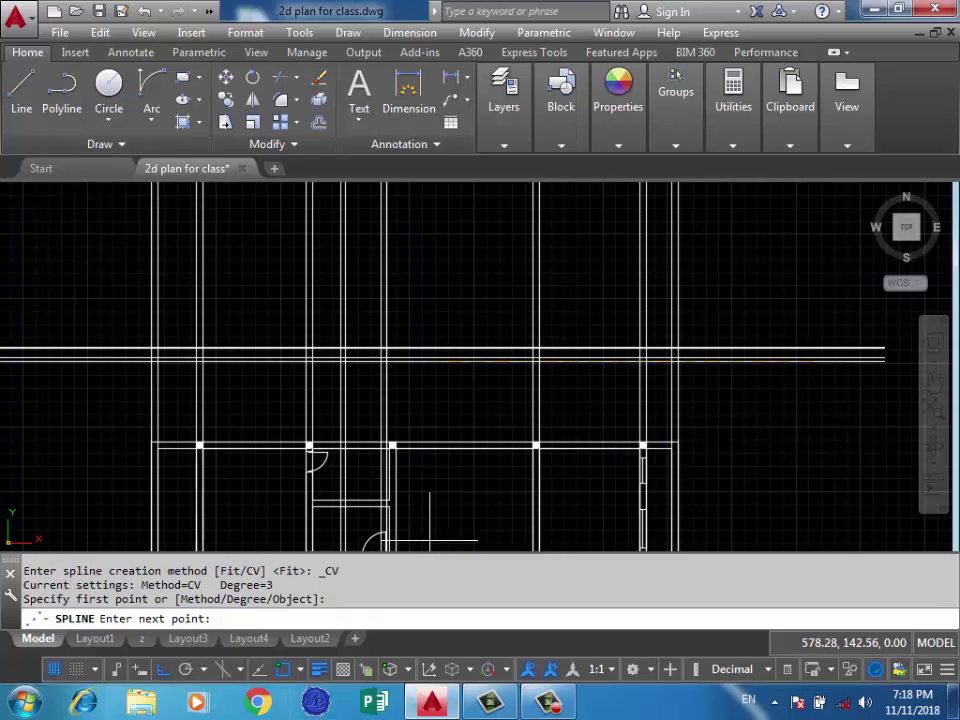
pyautogui.press('F8')
pyautogui.click(765, 390)
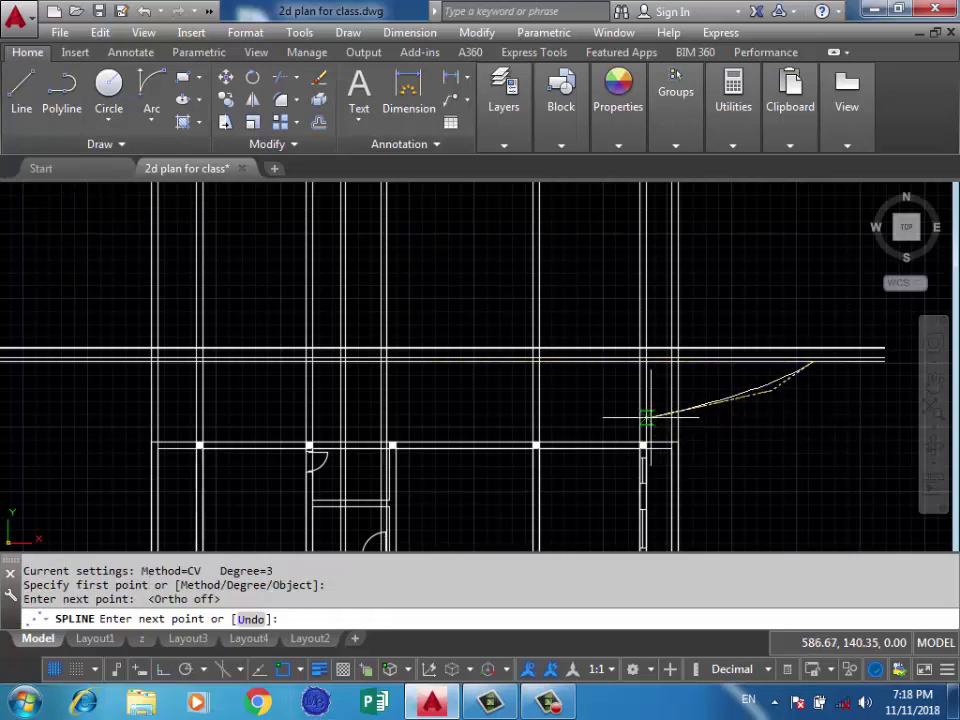
pyautogui.click(603, 401)
pyautogui.click(460, 401)
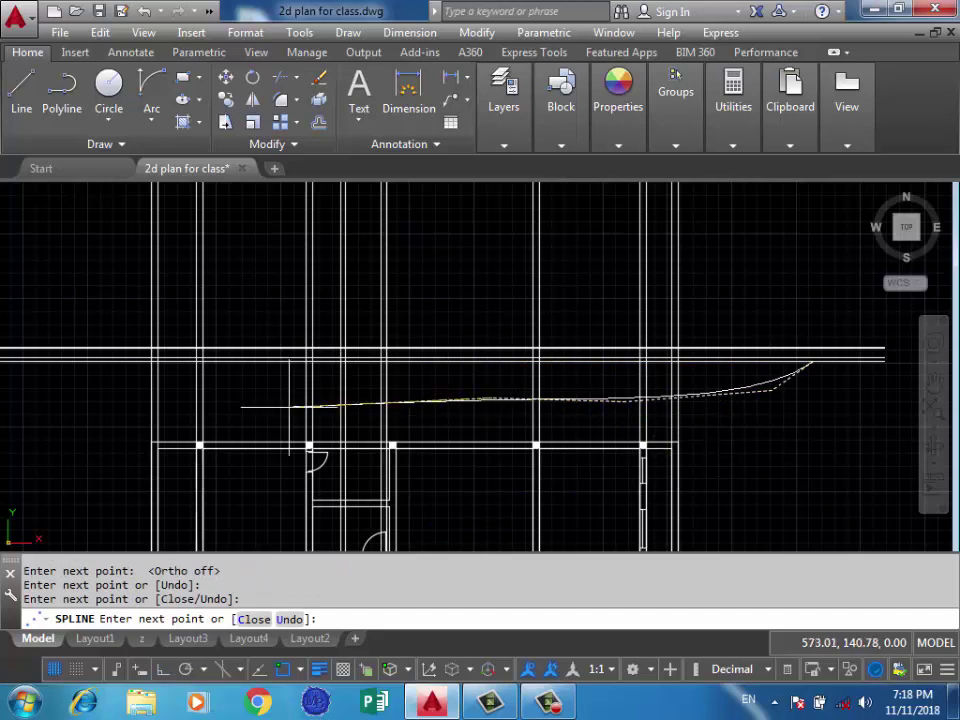
pyautogui.click(250, 405)
pyautogui.click(110, 403)
pyautogui.scroll(-2, 150, 380)
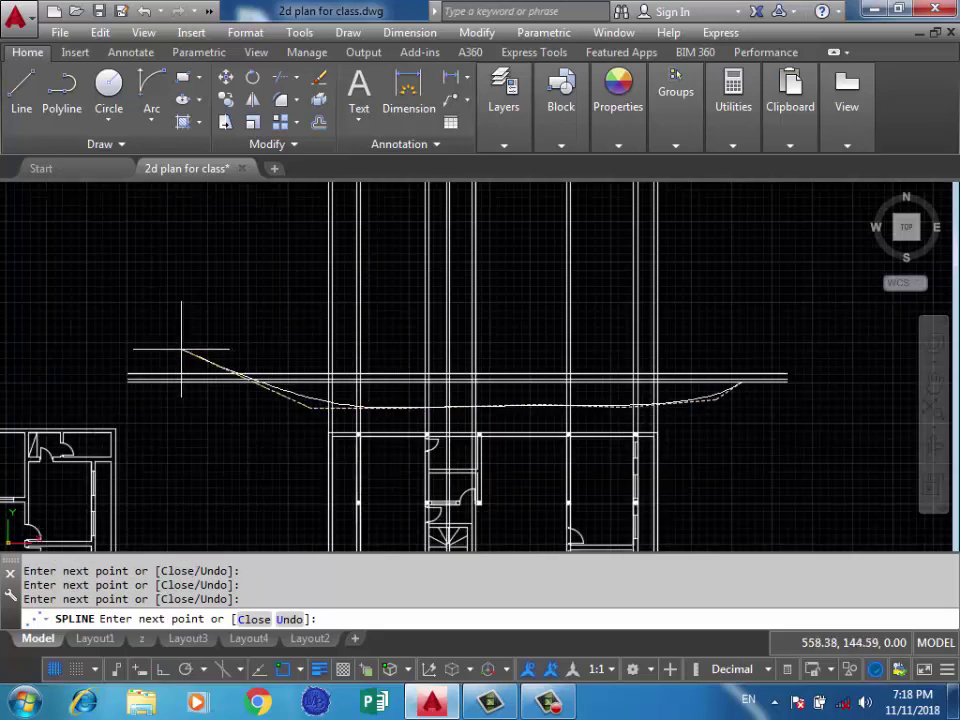
pyautogui.scroll(2, 214, 396)
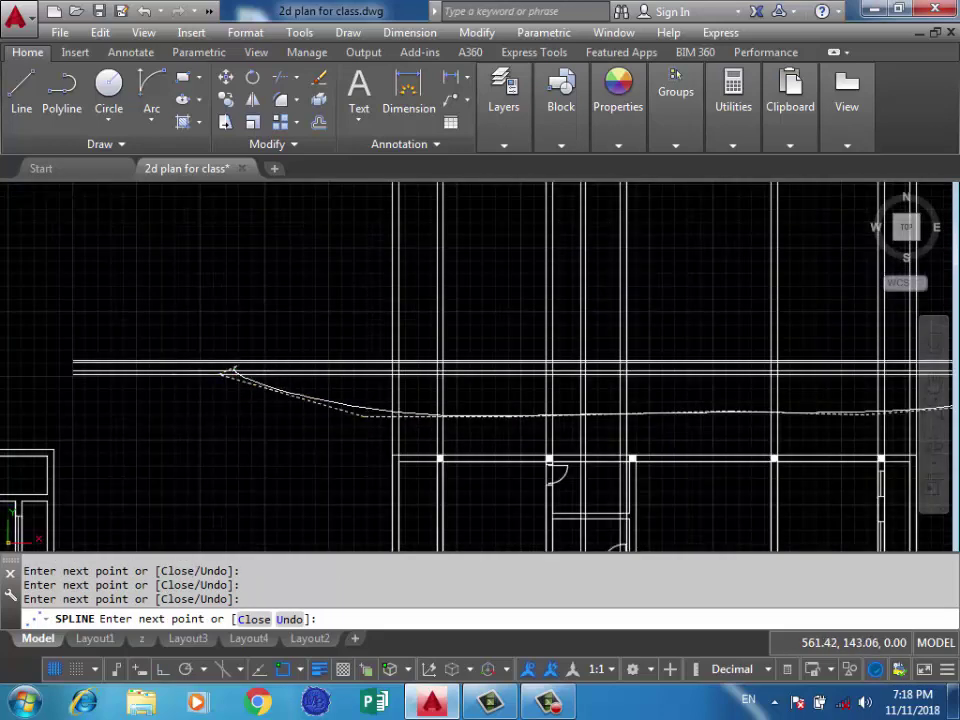
pyautogui.press('Return')
pyautogui.moveTo(718, 336)
pyautogui.mouseDown(button='middle')
pyautogui.moveTo(574, 390)
pyautogui.moveTo(467, 407)
pyautogui.mouseUp(button='middle')
pyautogui.scroll(2, 586, 384)
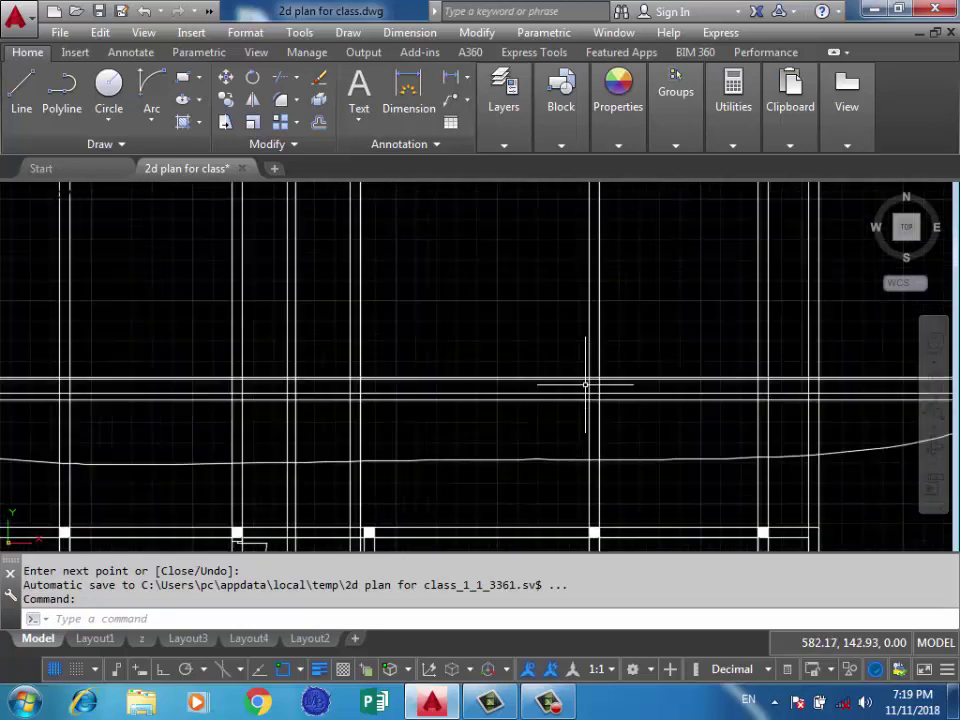
pyautogui.scroll(4, 586, 384)
# Offset a horizontal line 3 units upward.
pyautogui.press('Return')
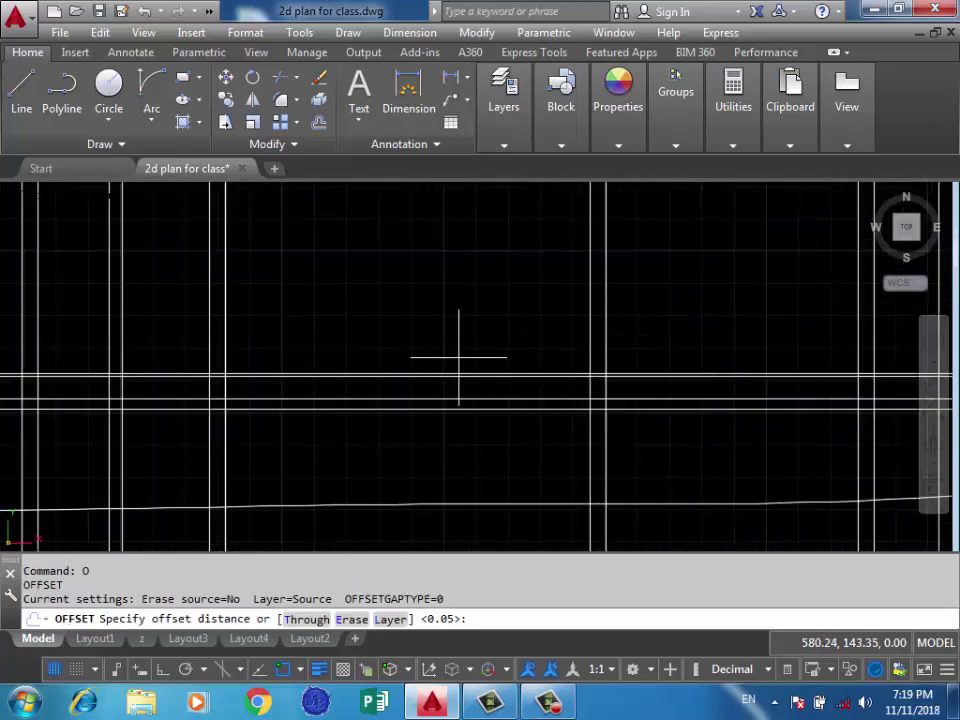
pyautogui.write('3')
pyautogui.press('Return')
pyautogui.scroll(4, 484, 362)
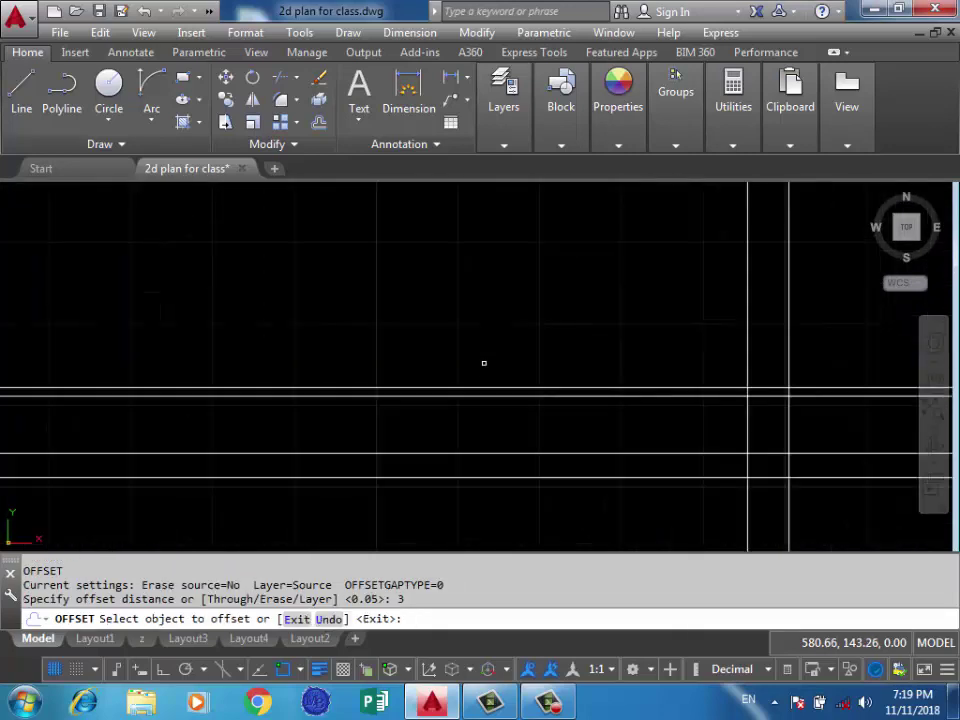
pyautogui.click(477, 386)
pyautogui.click(478, 248)
pyautogui.scroll(-3, 474, 412)
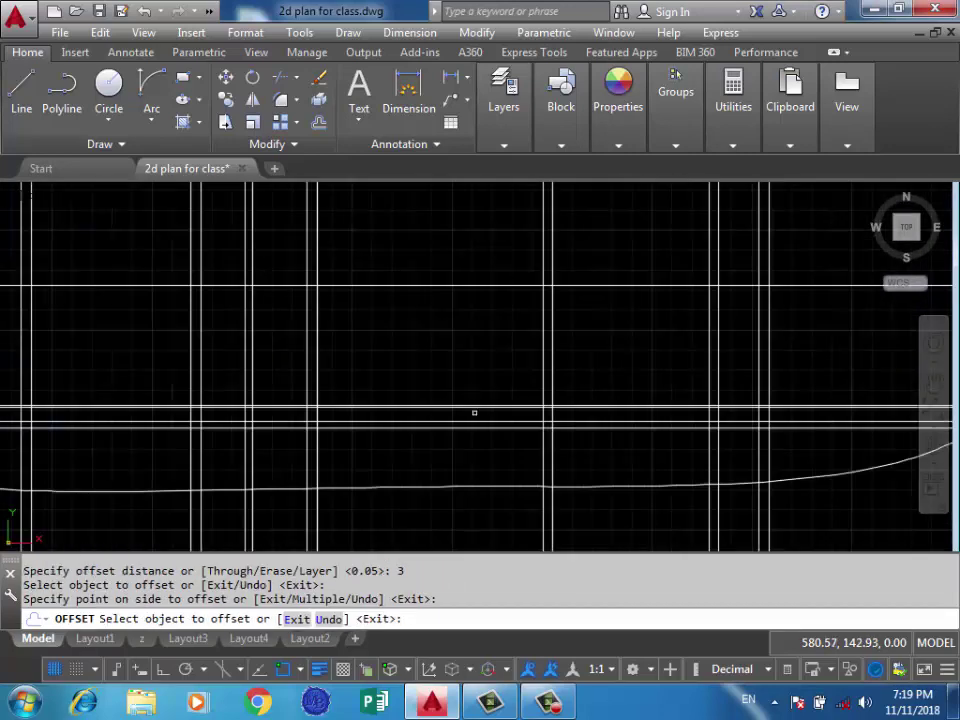
pyautogui.scroll(-3, 410, 404)
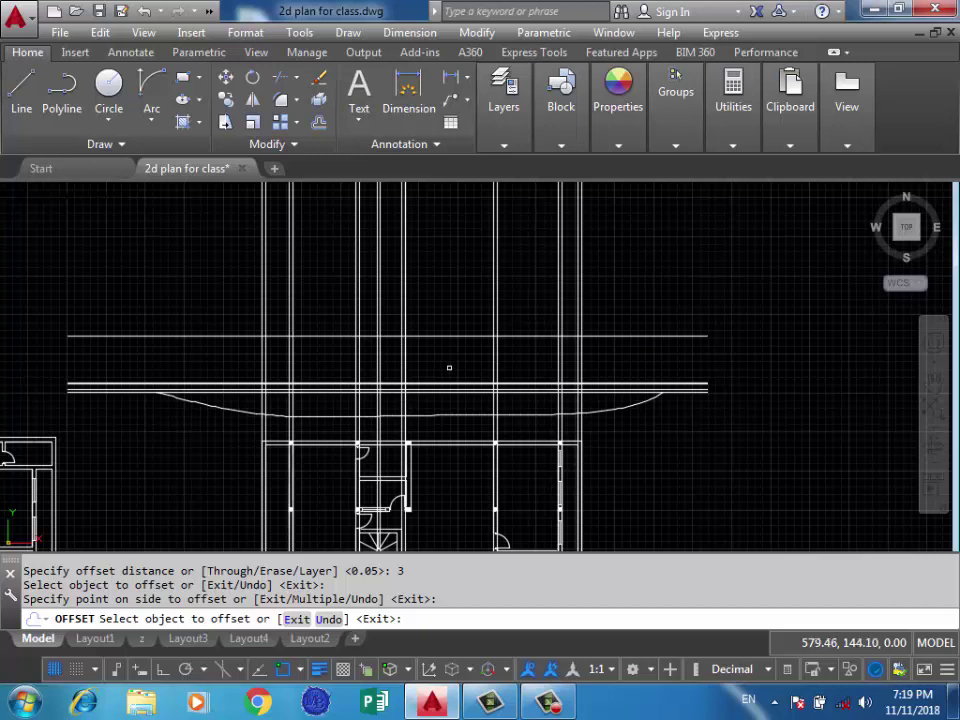
pyautogui.scroll(2, 449, 368)
# Offset a horizontal line by 1.8 to add another parallel line.
pyautogui.press('Return')
pyautogui.press('Return')
pyautogui.write('1.8')
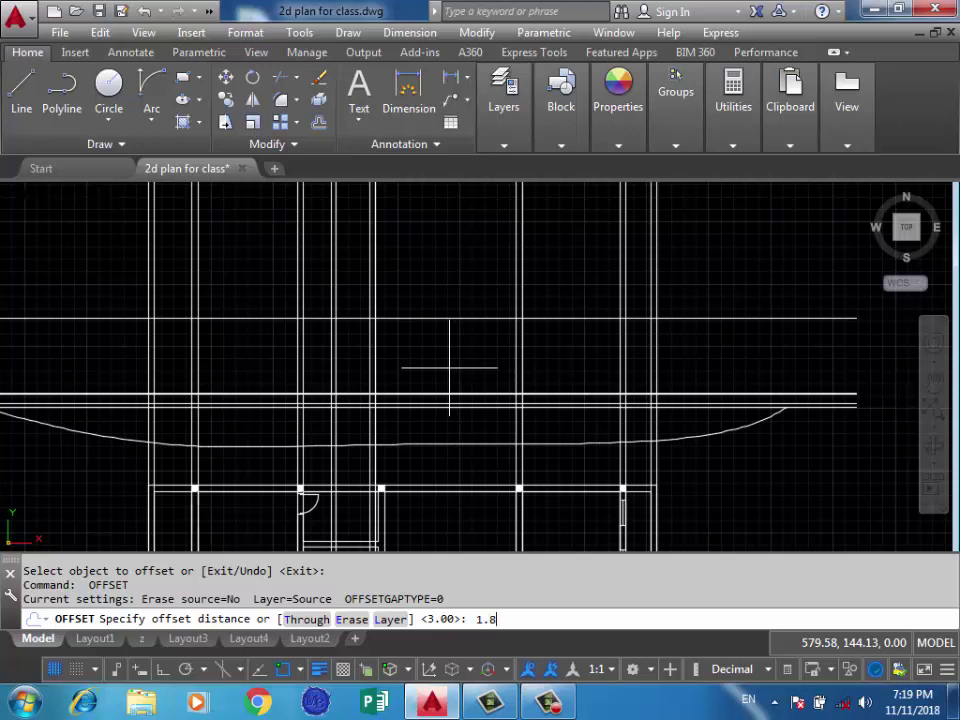
pyautogui.press('Return')
pyautogui.scroll(1, 455, 385)
pyautogui.scroll(1, 451, 390)
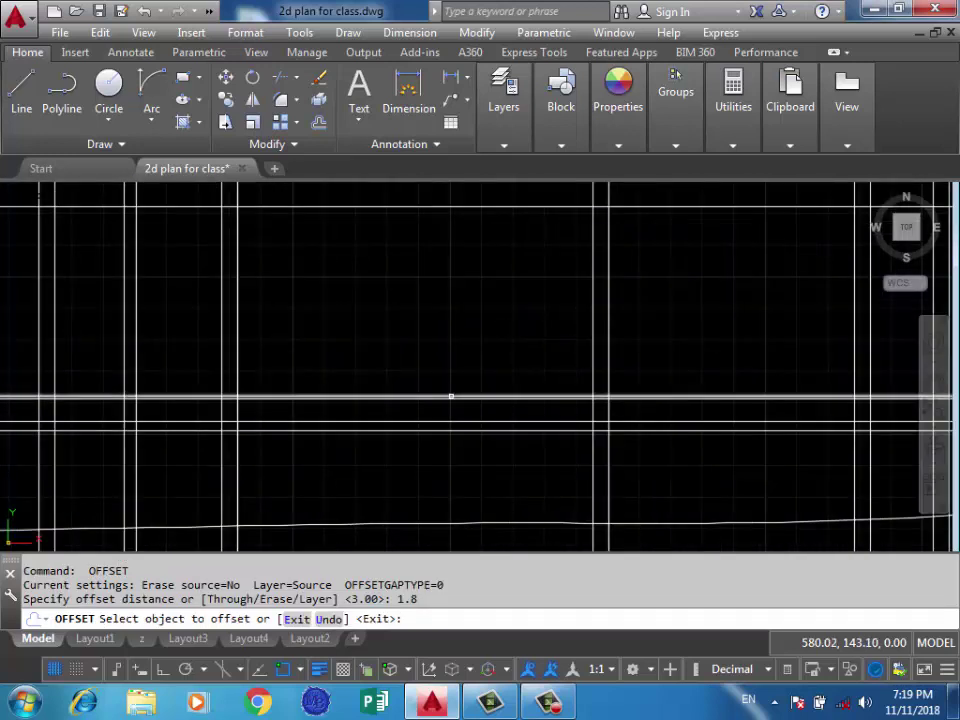
pyautogui.click(451, 396)
pyautogui.click(458, 317)
pyautogui.press('Return')
pyautogui.moveTo(549, 324); pyautogui.dragTo(620, 318, button='middle')
# Try trimming line segments on the right and left of the section.
pyautogui.press('Return')
pyautogui.press('Return')
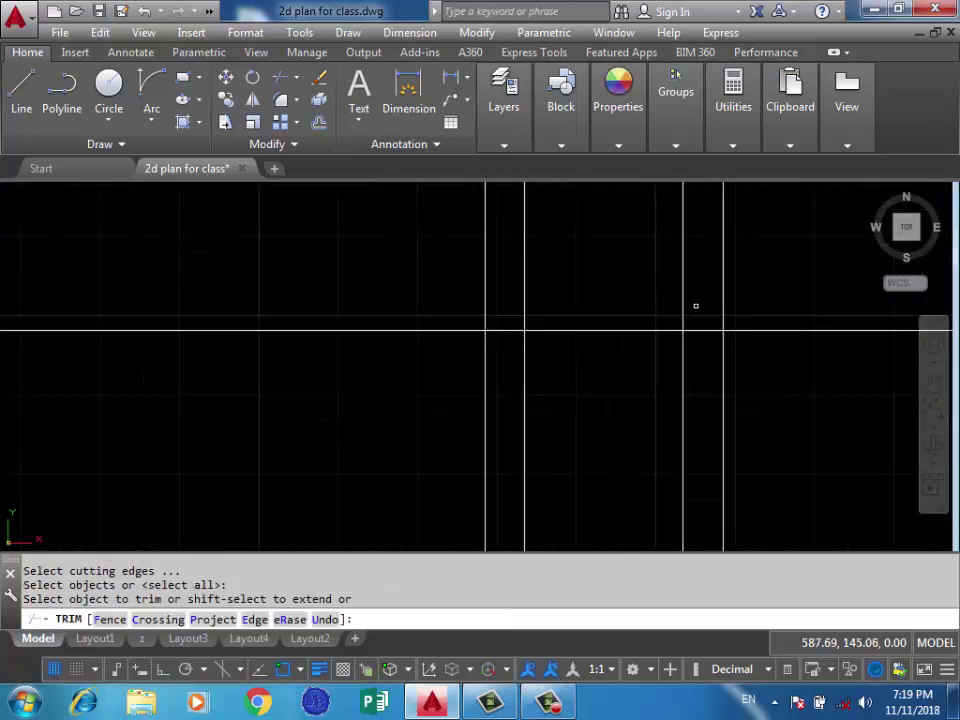
pyautogui.click(703, 317)
pyautogui.click(810, 324)
pyautogui.scroll(-2, 687, 332)
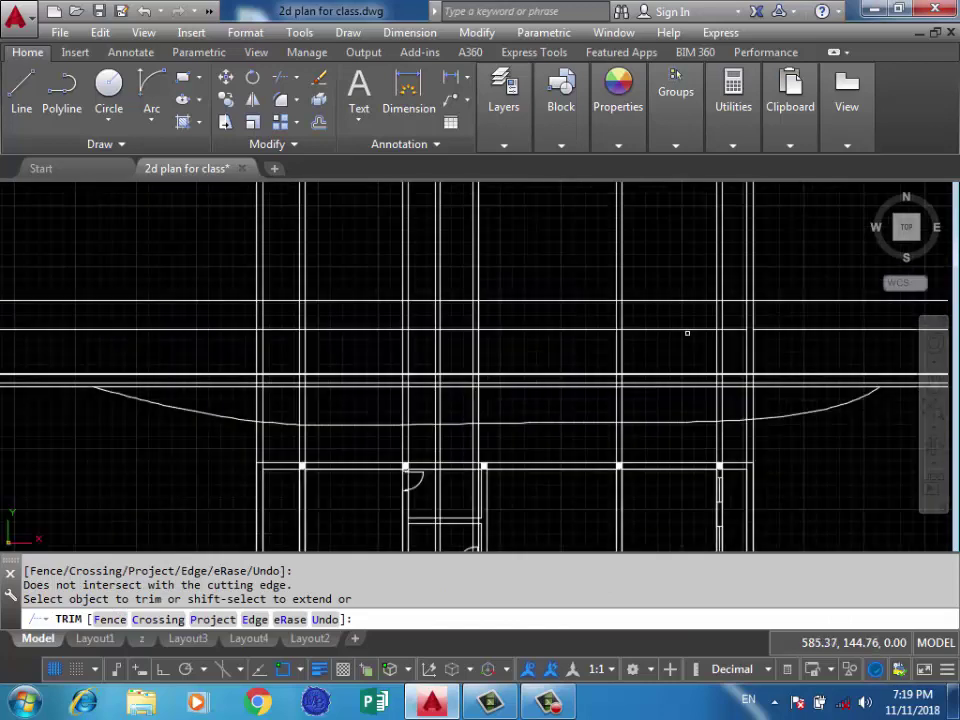
pyautogui.scroll(2, 246, 317)
pyautogui.scroll(2, 246, 317)
pyautogui.scroll(1, 242, 306)
pyautogui.click(242, 306)
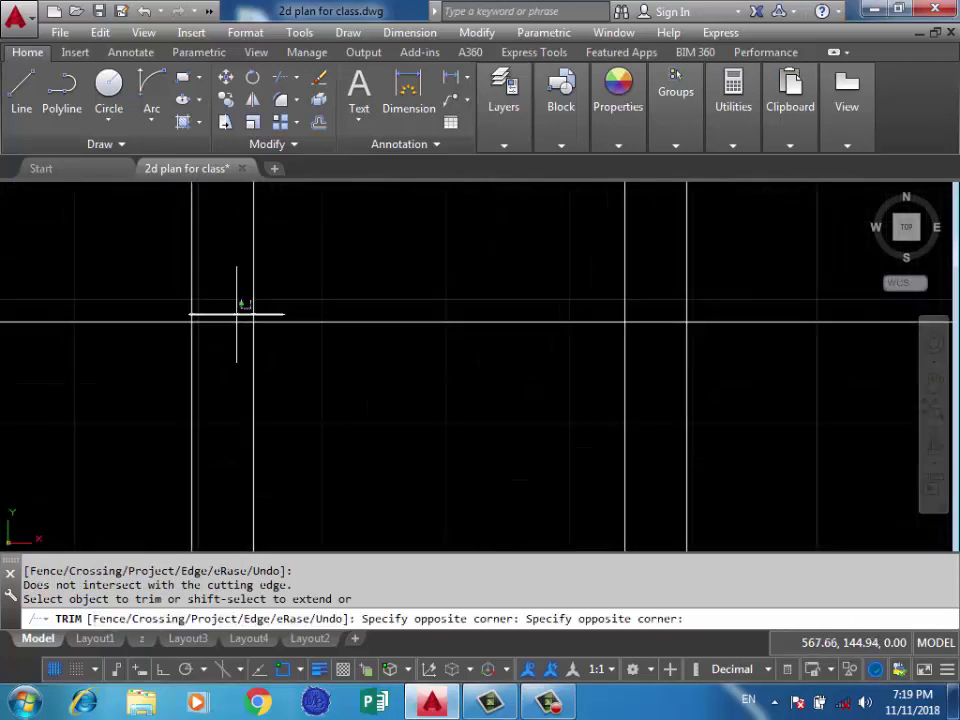
pyautogui.press('Return')
# Erase the stray horizontal line.
pyautogui.scroll(-2, 229, 330)
pyautogui.moveTo(399, 321); pyautogui.dragTo(392, 336)
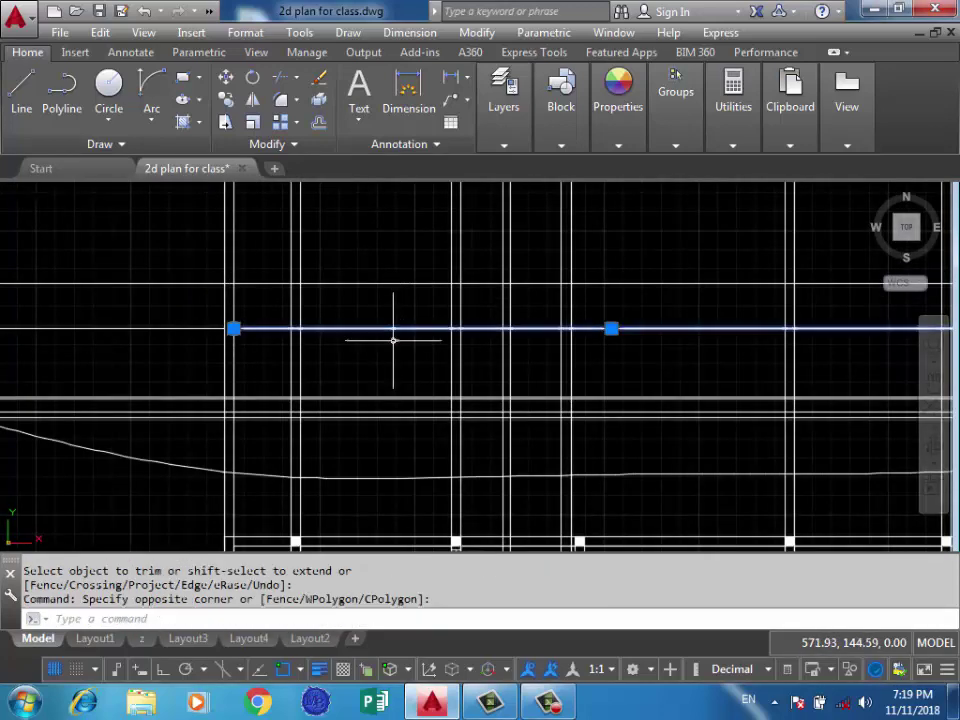
pyautogui.press('Delete')
# Grip-stretch both spline endpoints up onto the top horizontal line.
pyautogui.scroll(-1, 369, 321)
pyautogui.scroll(3, 290, 343)
pyautogui.click(210, 365)
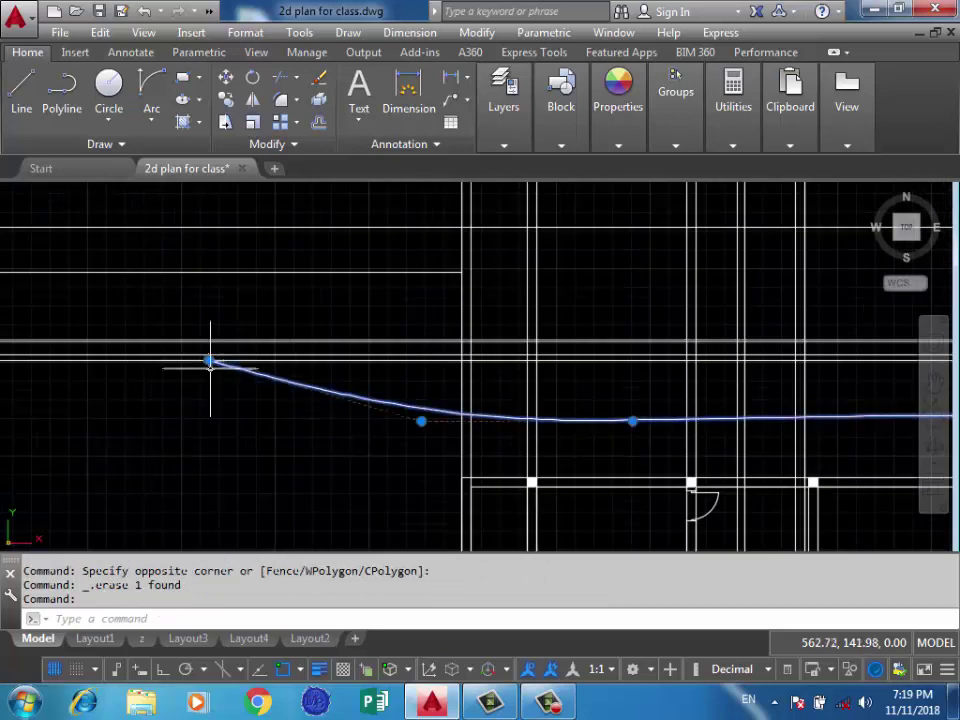
pyautogui.click(208, 360)
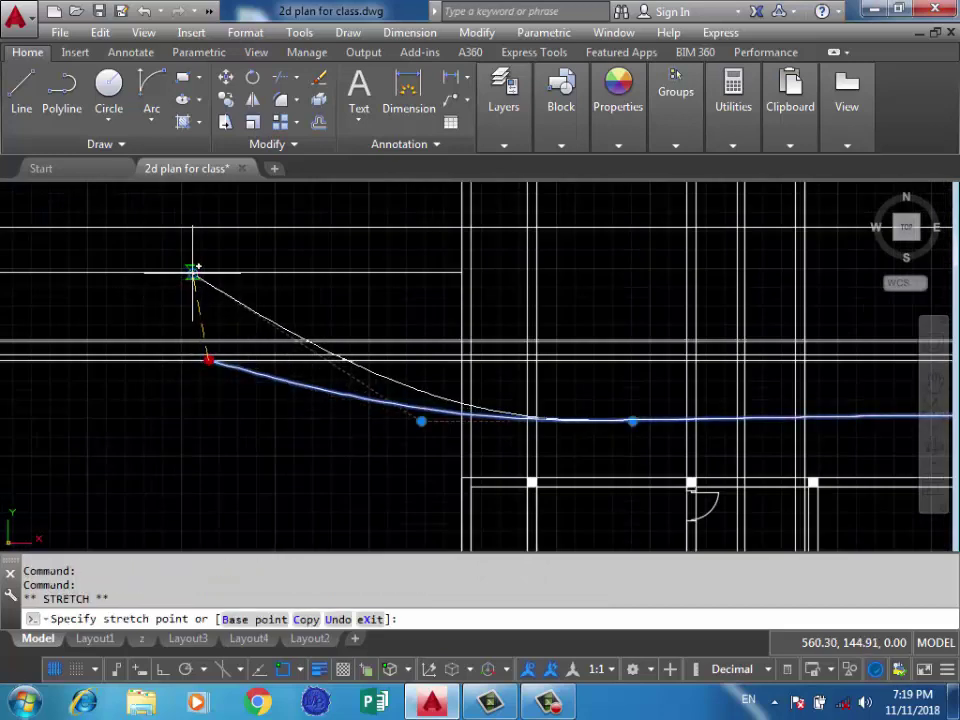
pyautogui.click(193, 270)
pyautogui.scroll(-3, 186, 450)
pyautogui.scroll(3, 491, 385)
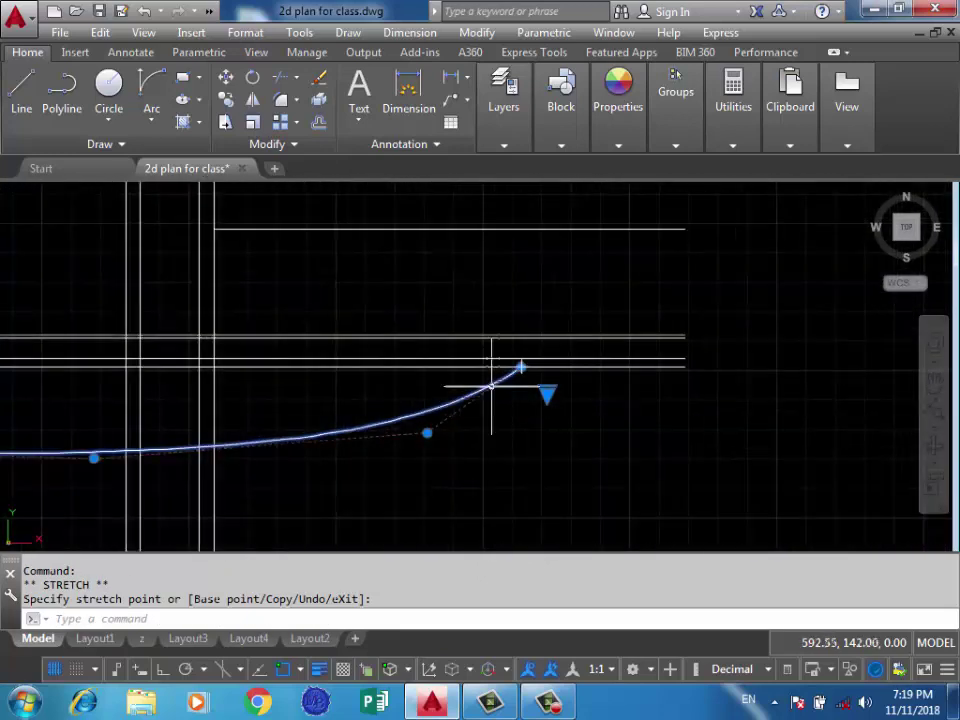
pyautogui.click(521, 369)
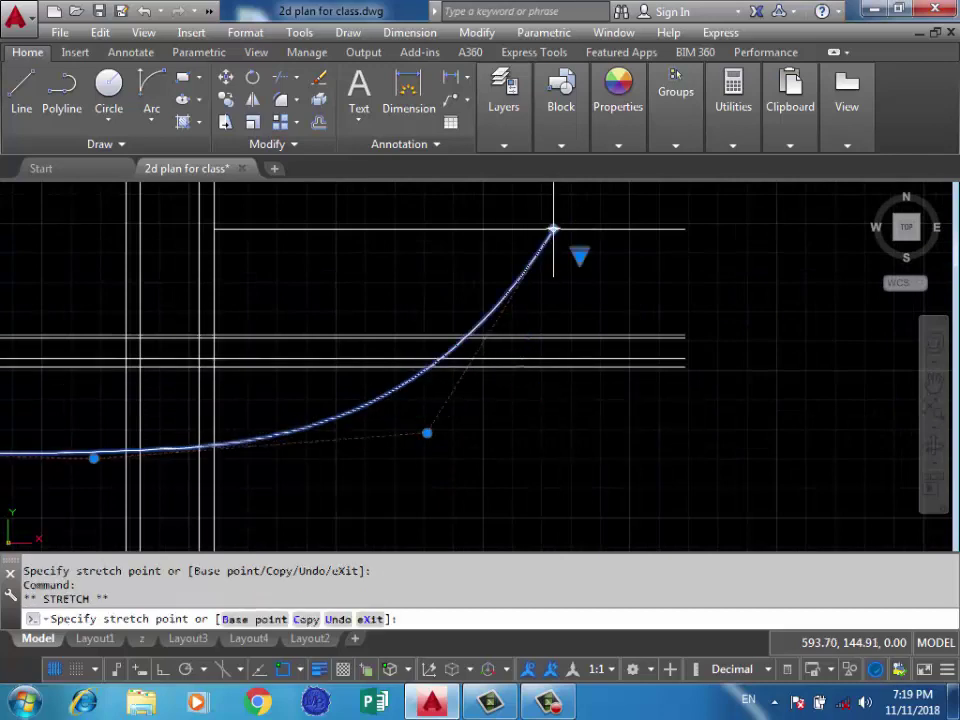
pyautogui.click(553, 230)
pyautogui.press('Escape')
# Stretch the horizontal line's right and left endpoints well past the walls.
pyautogui.scroll(-3, 661, 336)
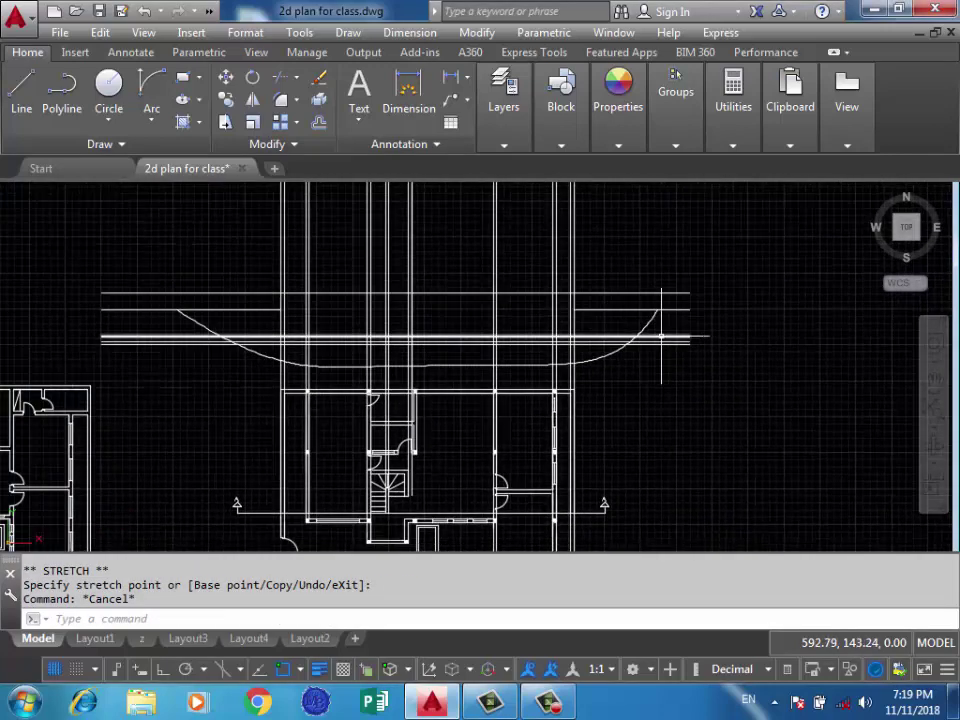
pyautogui.click(697, 309)
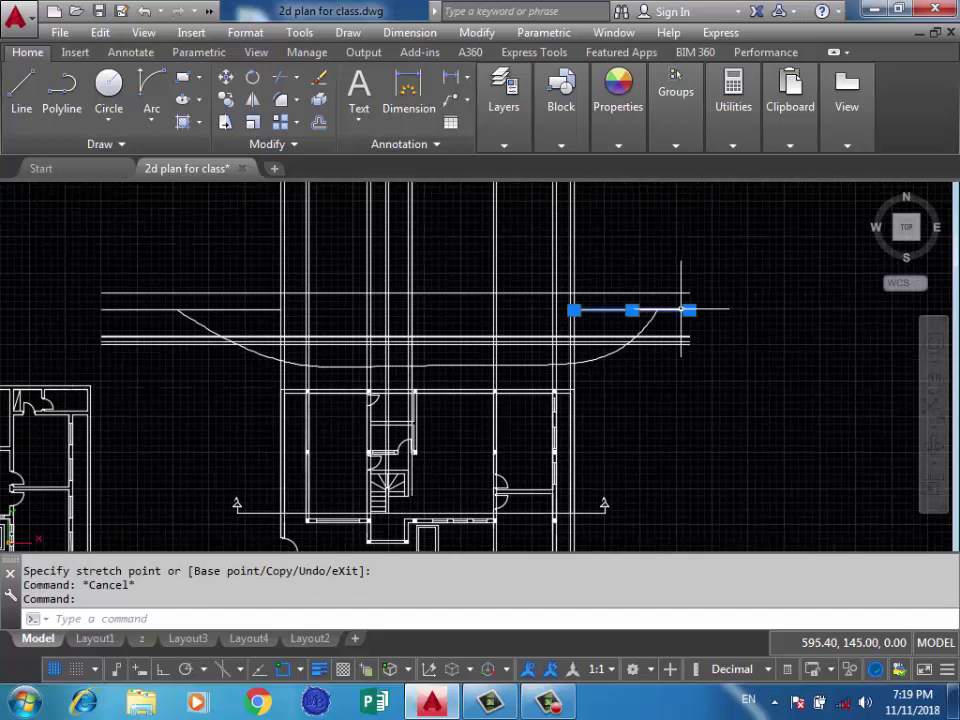
pyautogui.click(688, 311)
pyautogui.click(829, 317)
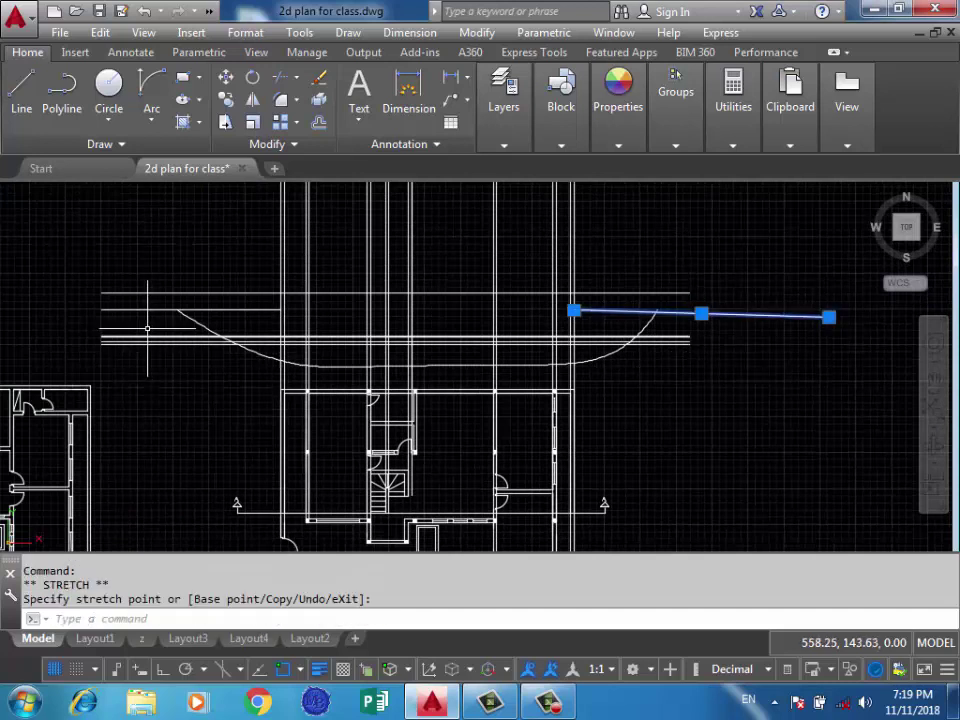
pyautogui.hotkey('ctrl', 'z')
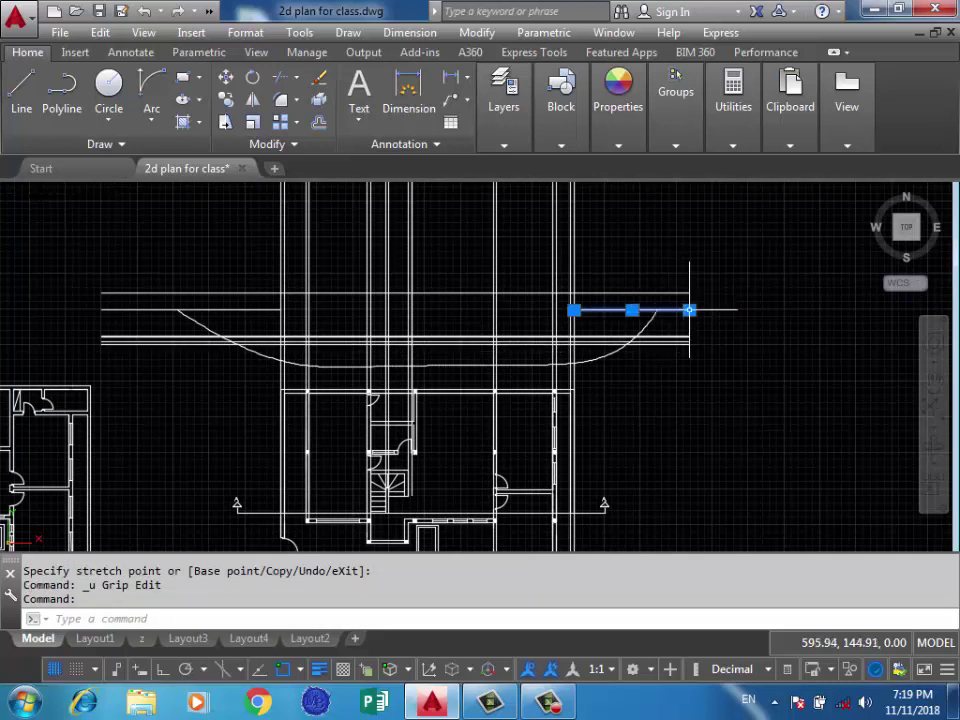
pyautogui.click(689, 311)
pyautogui.click(829, 311)
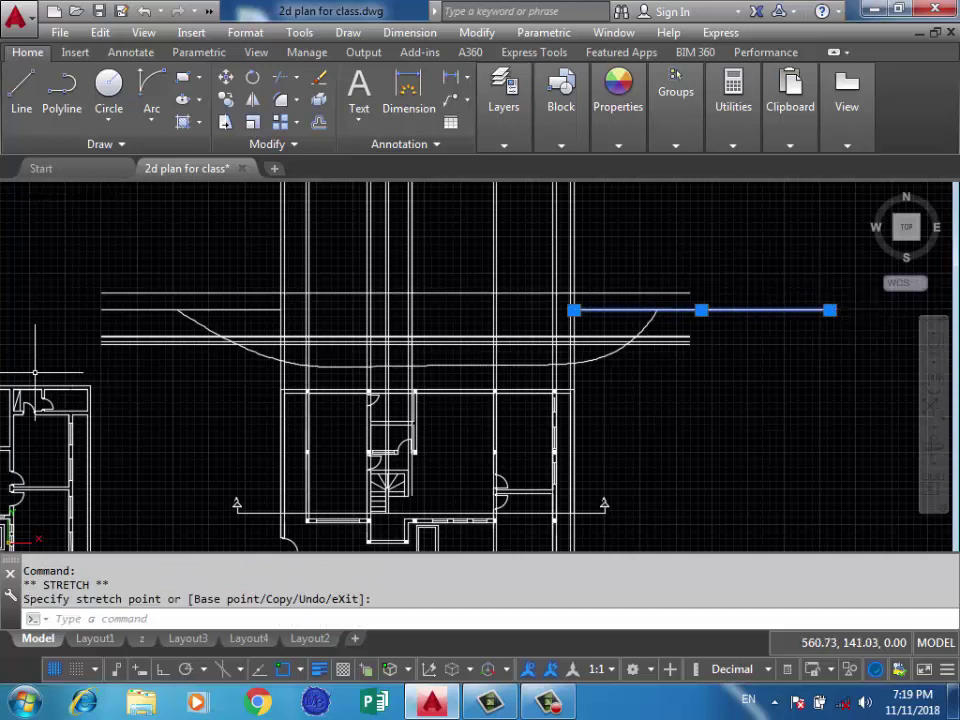
pyautogui.click(113, 311)
pyautogui.click(101, 310)
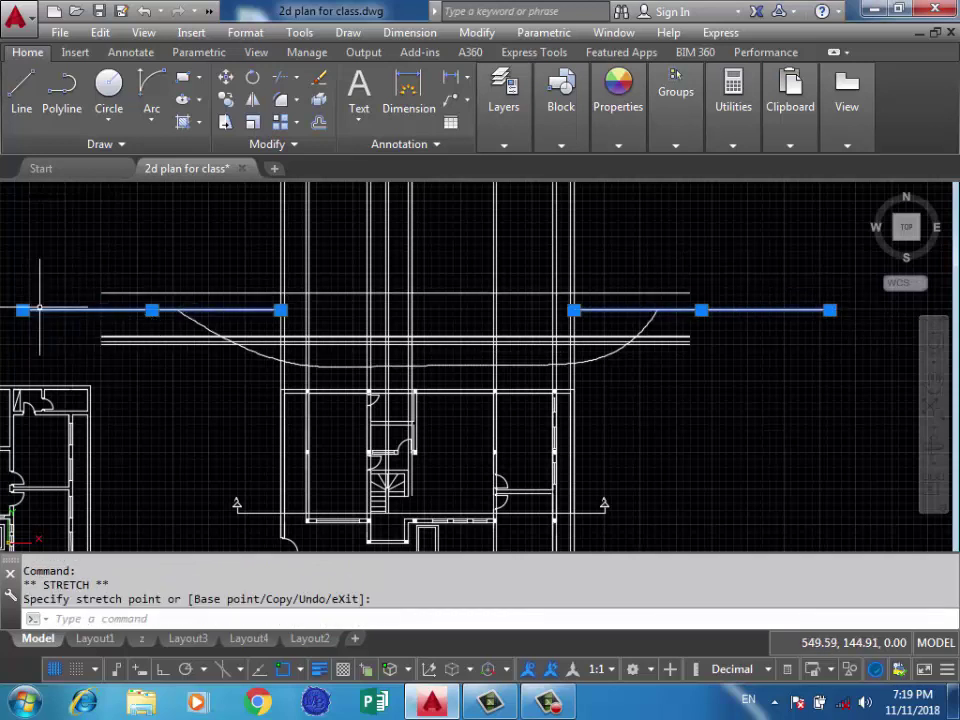
pyautogui.press('Escape')
pyautogui.moveTo(437, 338); pyautogui.dragTo(471, 331, button='middle')
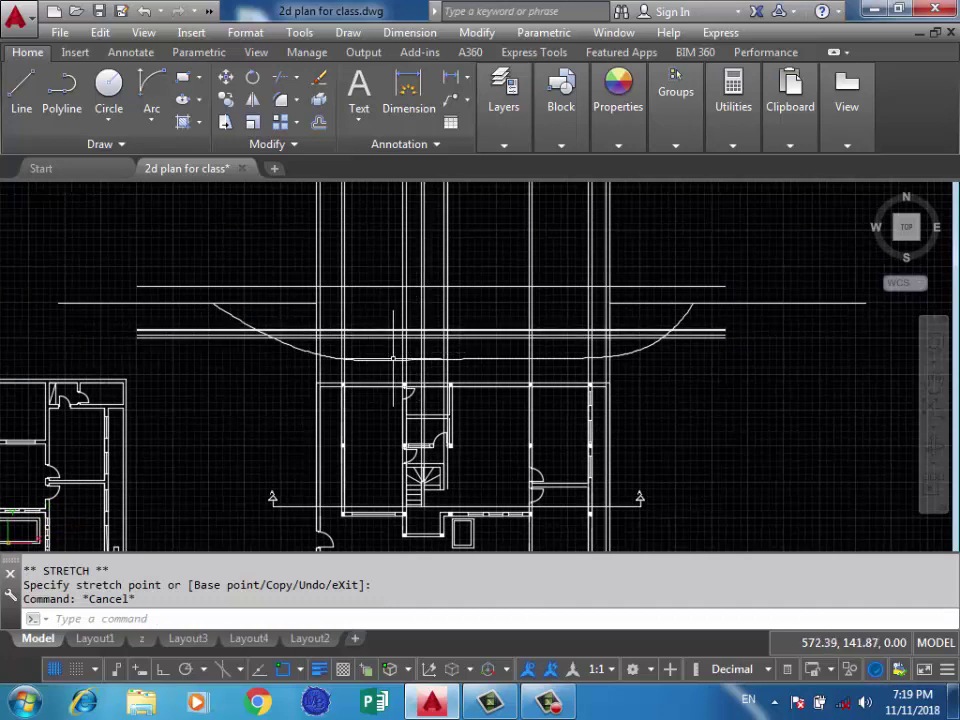
pyautogui.scroll(5, 533, 351)
pyautogui.scroll(-2, 497, 321)
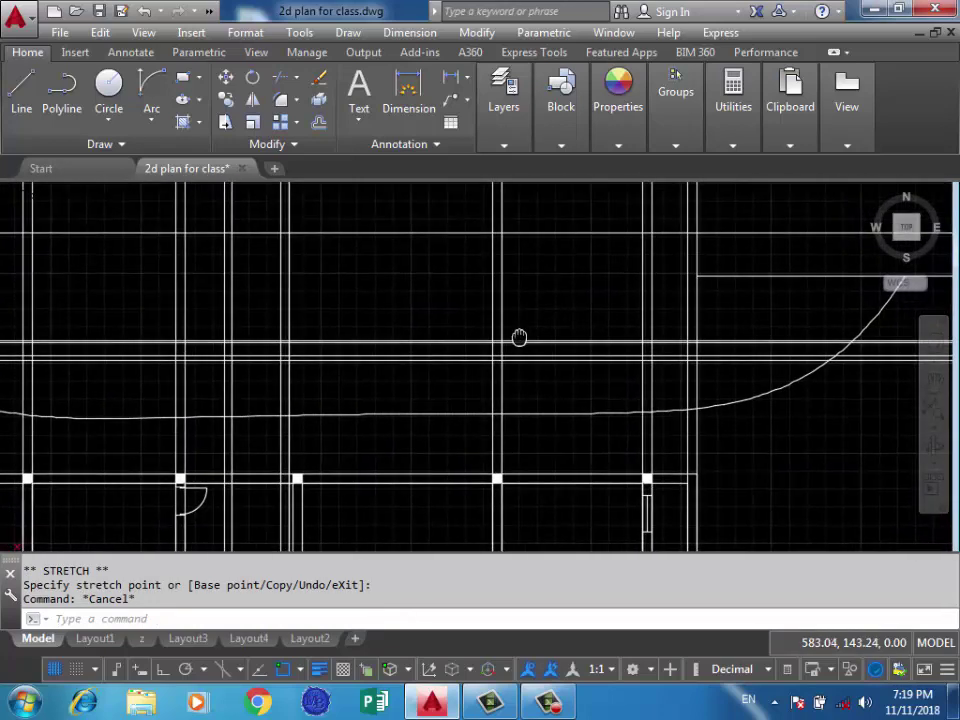
pyautogui.write('tr')
# Trim the overhanging section-line ends on the right and left using crossing windows.
pyautogui.press('Return')
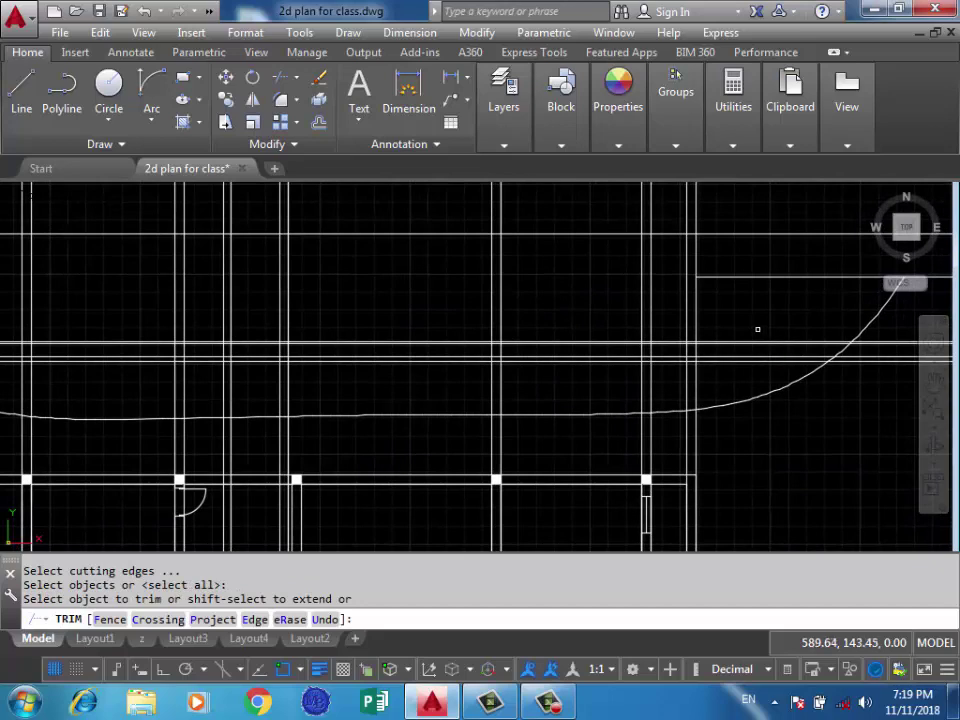
pyautogui.click(757, 329)
pyautogui.click(731, 356)
pyautogui.scroll(-3, 737, 311)
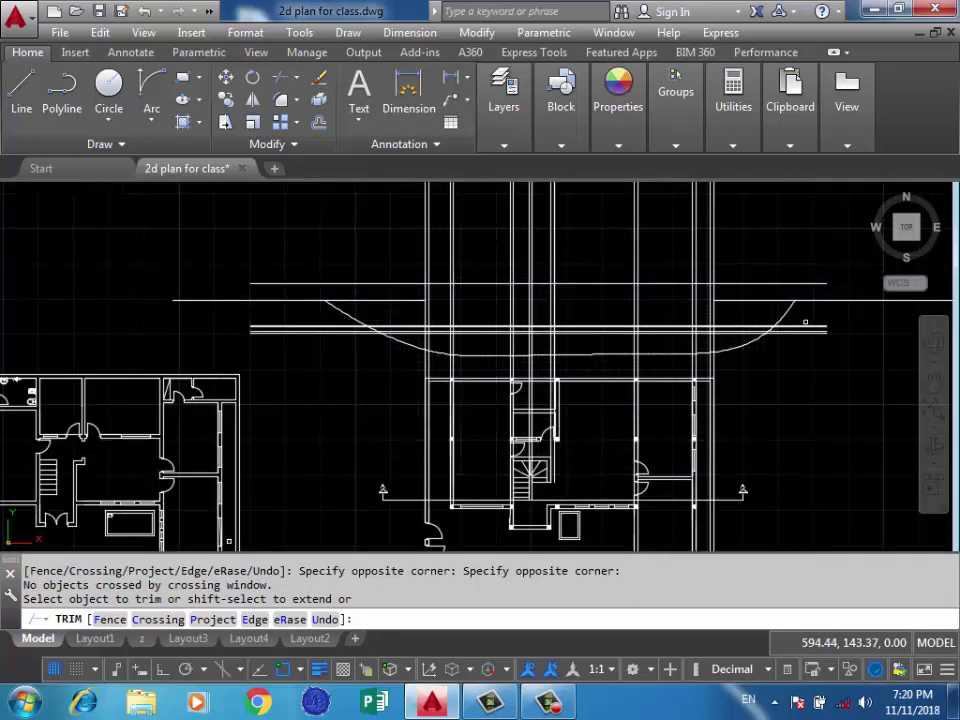
pyautogui.click(670, 201)
pyautogui.click(572, 292)
pyautogui.scroll(3, 292, 328)
pyautogui.click(295, 312)
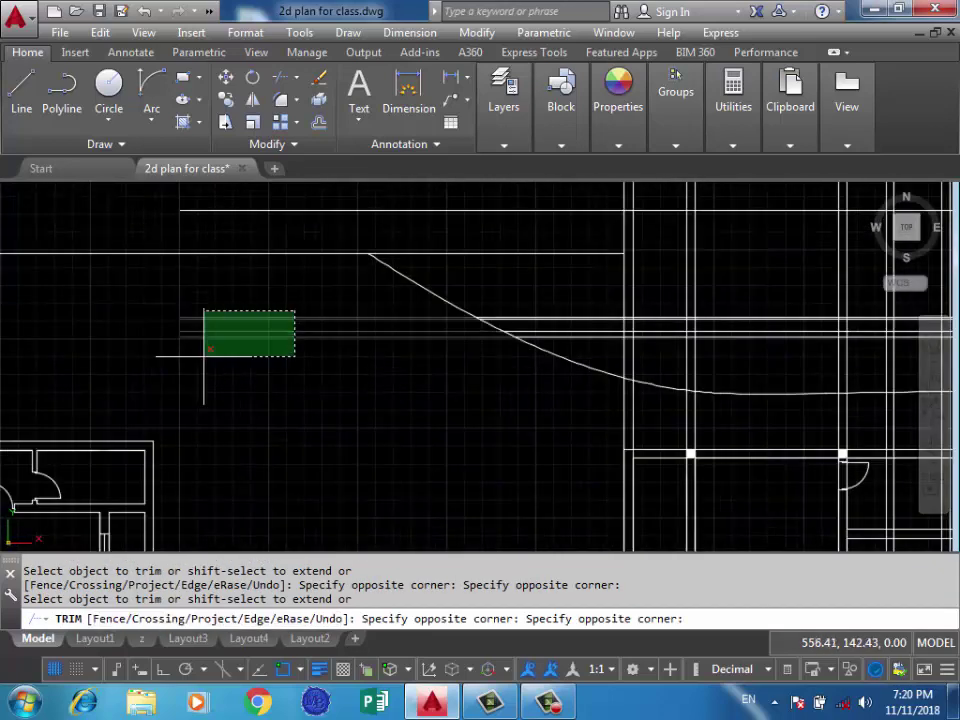
pyautogui.click(205, 355)
pyautogui.scroll(2, 615, 315)
# Trim the remaining overshooting segments near the curve.
pyautogui.click(562, 311)
pyautogui.click(538, 397)
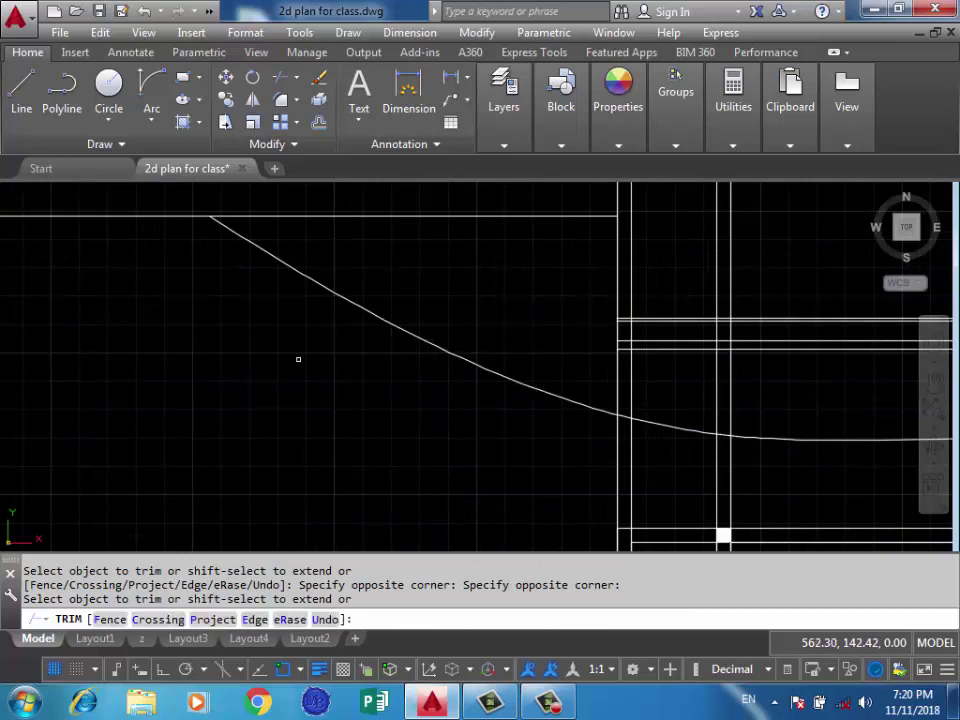
pyautogui.scroll(-2, 827, 328)
pyautogui.scroll(-2, 800, 340)
pyautogui.scroll(2, 707, 358)
pyautogui.scroll(2, 642, 314)
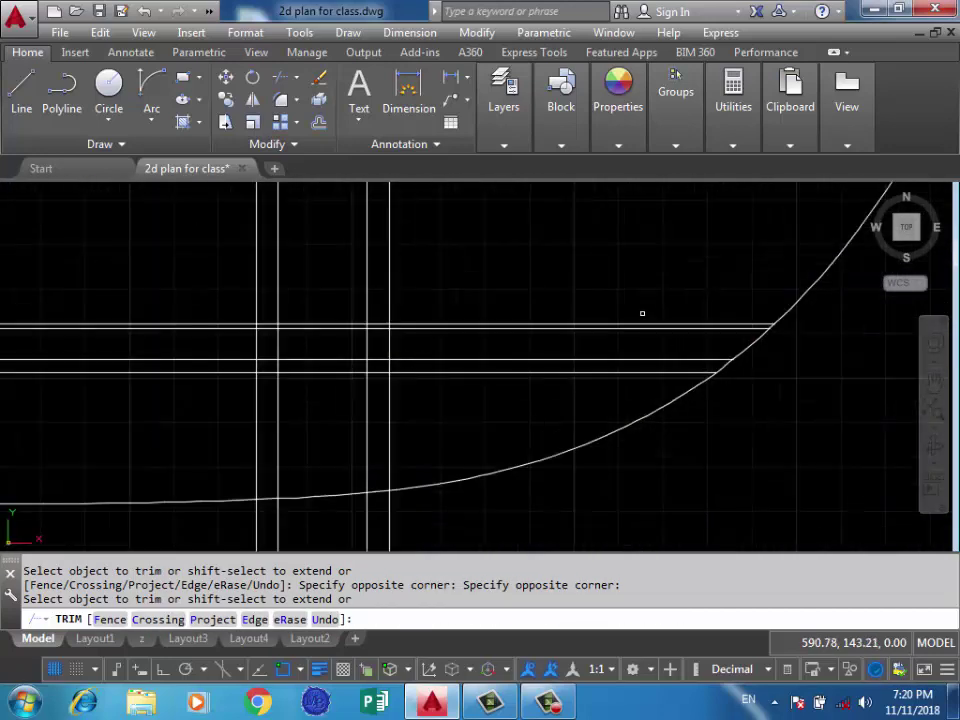
pyautogui.click(642, 314)
pyautogui.click(531, 379)
pyautogui.scroll(-1, 531, 379)
pyautogui.scroll(-1, 651, 386)
pyautogui.scroll(-1, 503, 379)
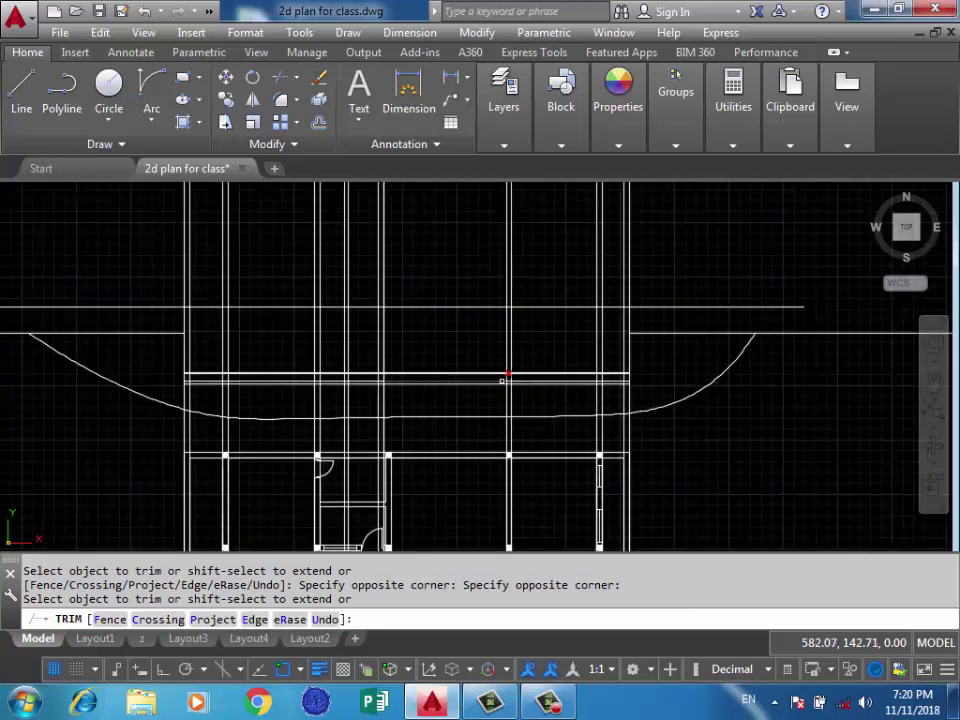
pyautogui.moveTo(503, 379); pyautogui.dragTo(571, 393, button='middle')
pyautogui.scroll(3, 731, 353)
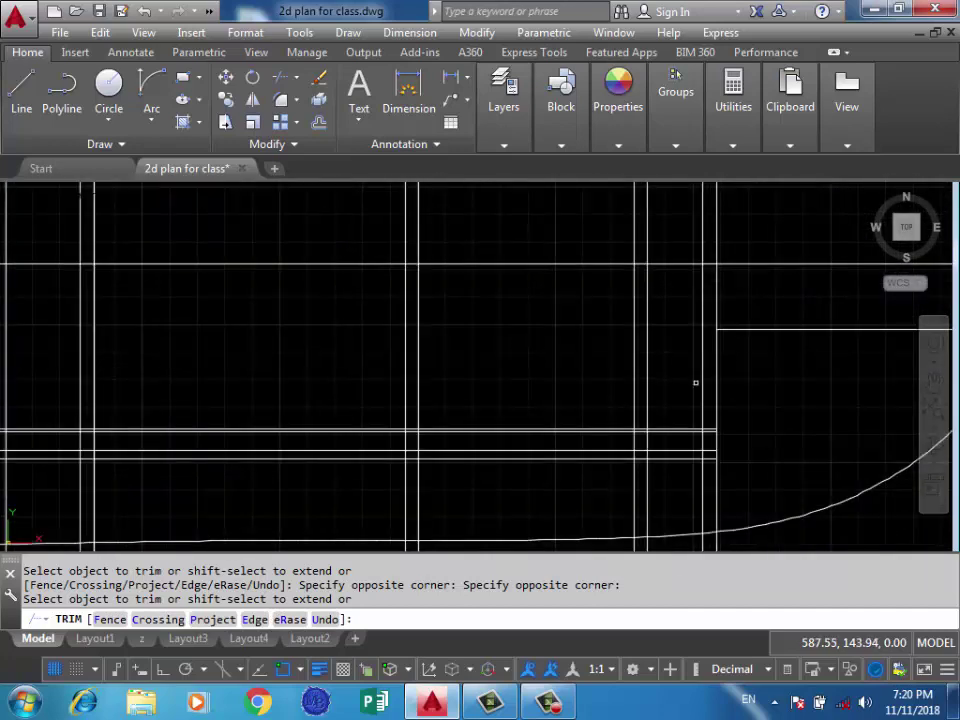
pyautogui.press('Return')
# Pan and zoom across the section to inspect the trimmed wall junctions.
pyautogui.scroll(-1, 700, 396)
pyautogui.scroll(-1, 686, 364)
pyautogui.scroll(-1, 686, 376)
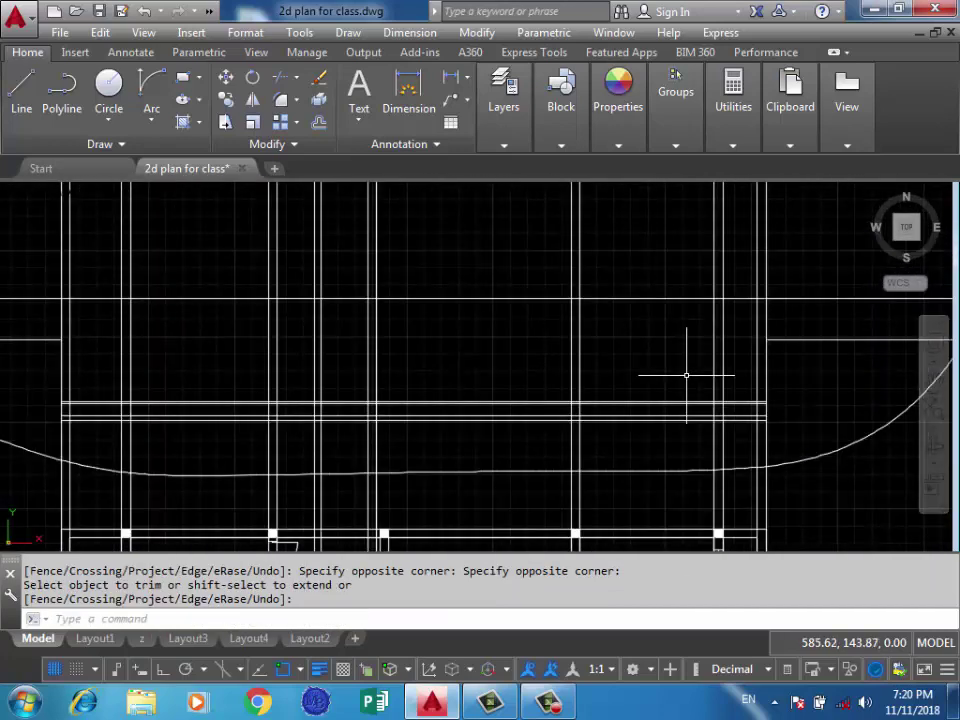
pyautogui.moveTo(239, 400); pyautogui.dragTo(311, 396, button='middle')
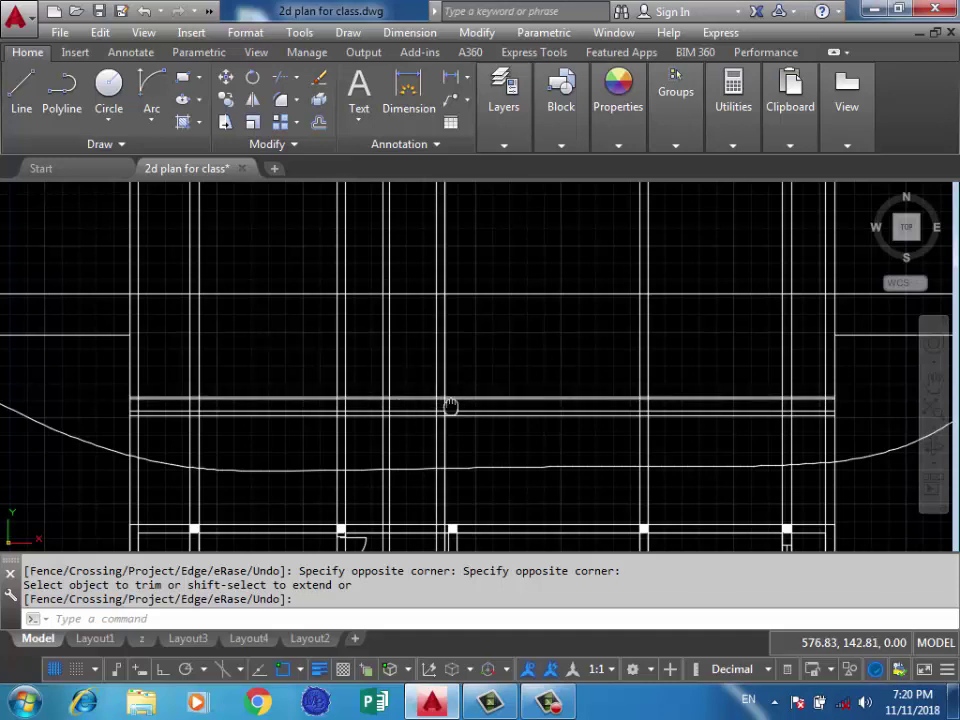
pyautogui.scroll(3, 460, 380)
pyautogui.scroll(3, 678, 354)
pyautogui.moveTo(681, 350); pyautogui.dragTo(560, 360, button='middle')
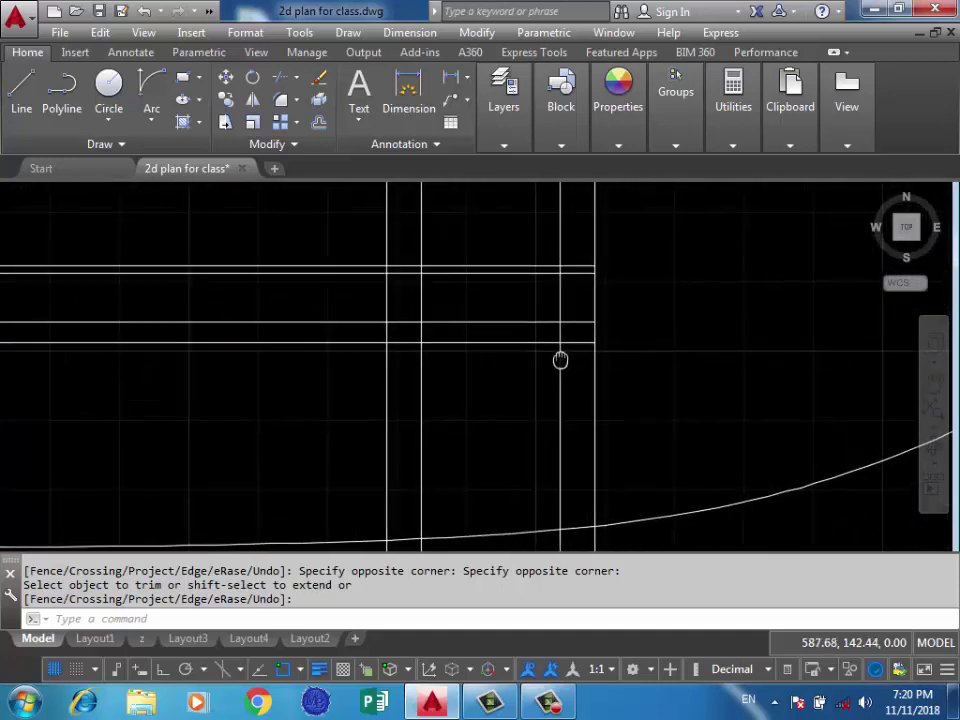
pyautogui.scroll(-4, 561, 365)
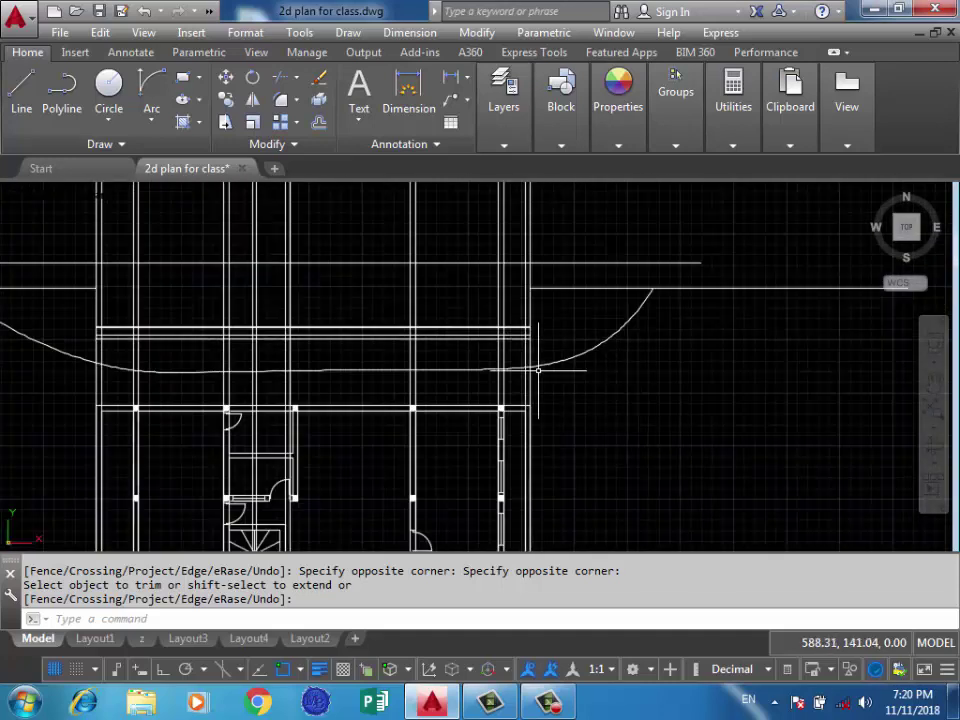
pyautogui.scroll(-4, 586, 349)
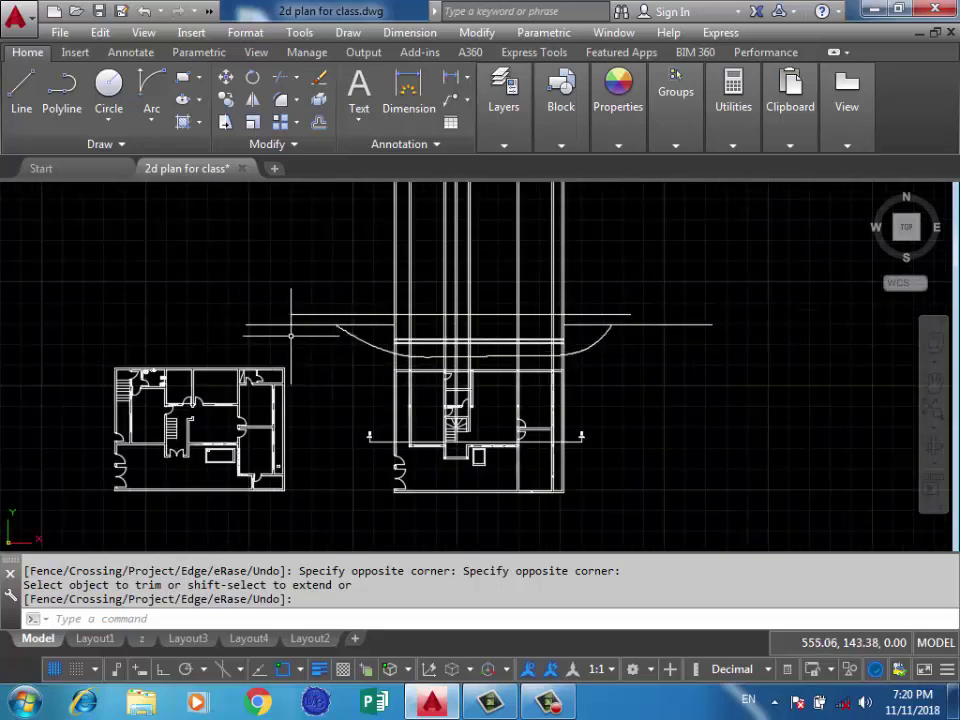
pyautogui.scroll(2, 265, 300)
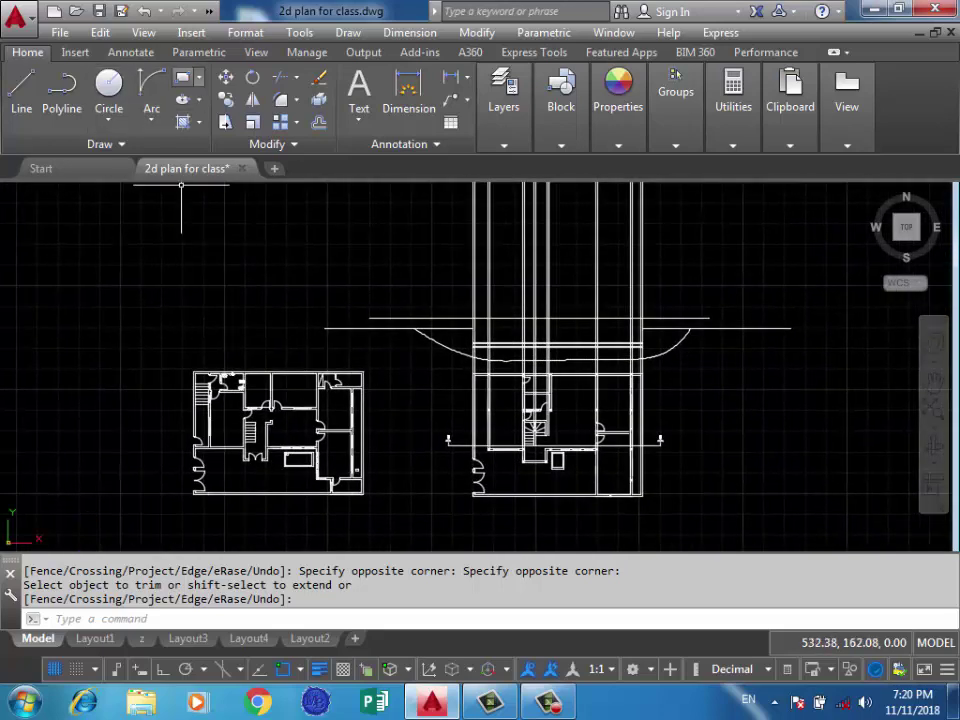
# Draw a 1.2 by 1.2 square rectangle beside the plan.
pyautogui.click(183, 77)
pyautogui.click(321, 235)
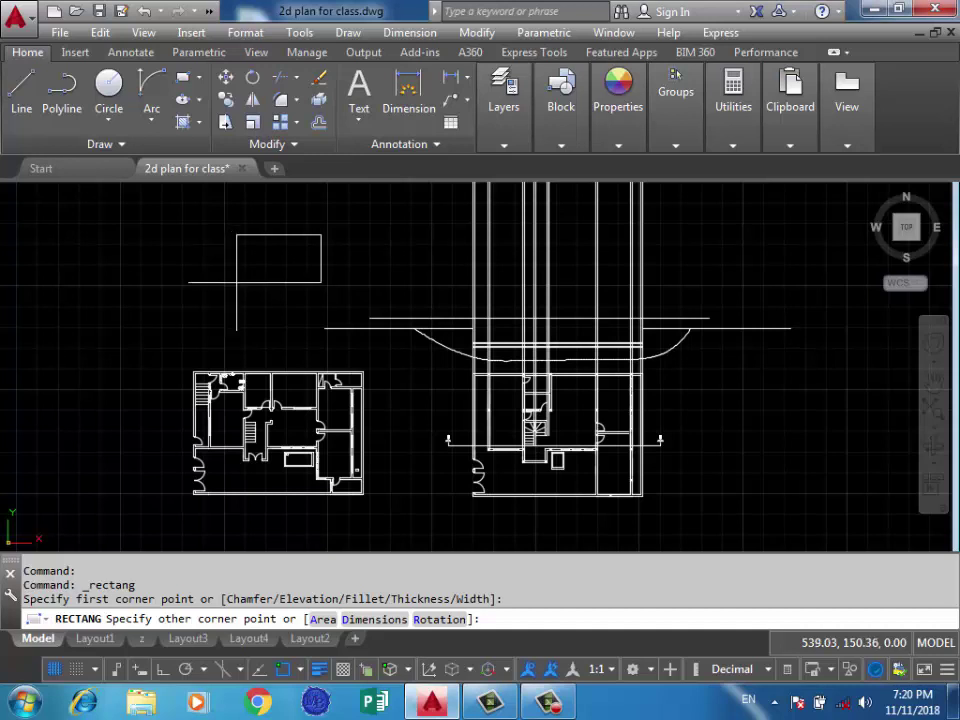
pyautogui.write('d')
pyautogui.press('Return')
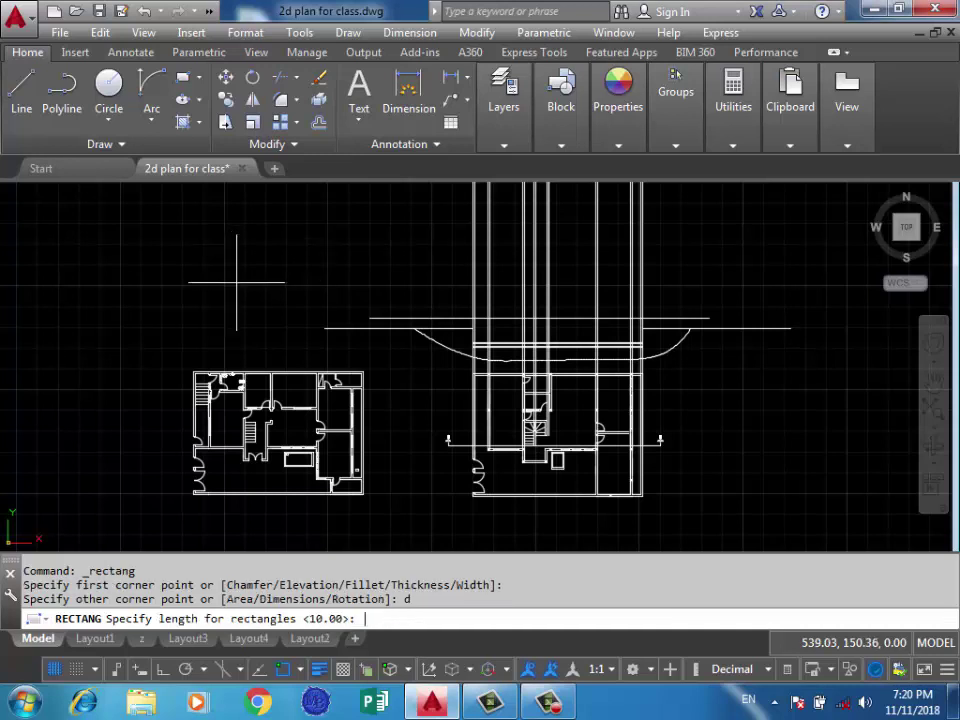
pyautogui.write('1.2')
pyautogui.press('Return')
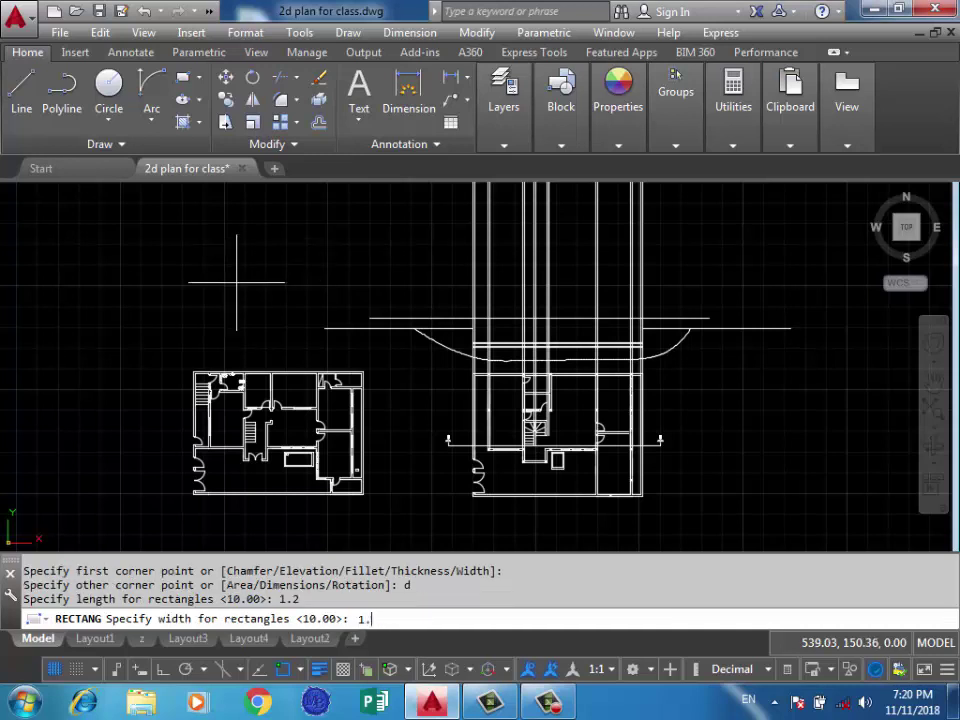
pyautogui.press('Return')
pyautogui.scroll(3, 319, 219)
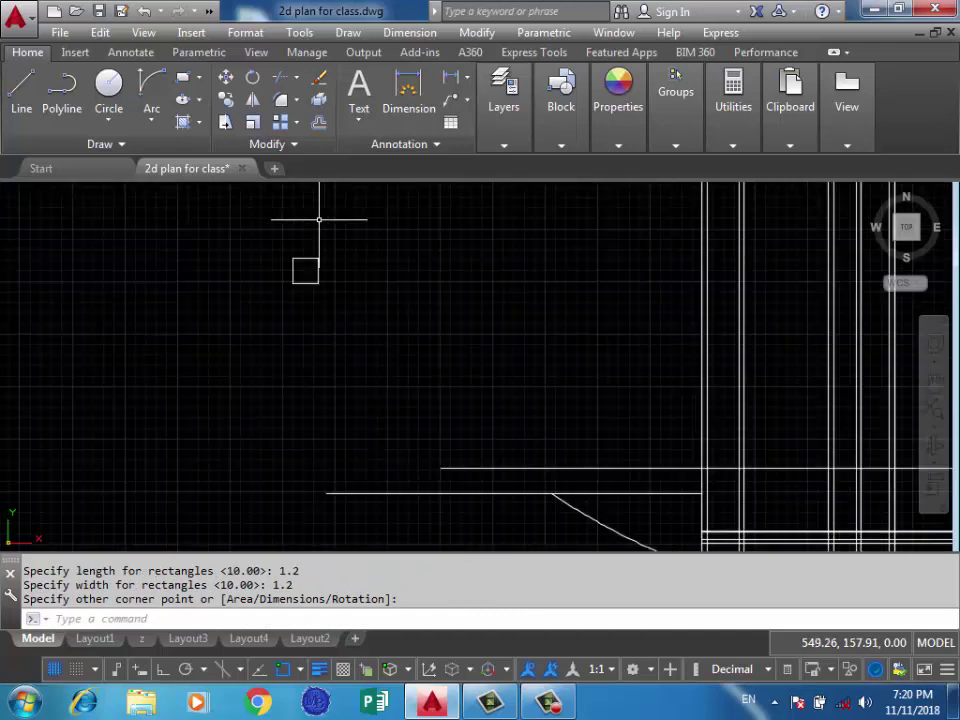
pyautogui.scroll(4, 305, 270)
pyautogui.click(311, 300)
# Start a line at the square's right-edge midpoint, then cancel without drawing a segment.
pyautogui.write('l')
pyautogui.press('Return')
pyautogui.click(355, 366)
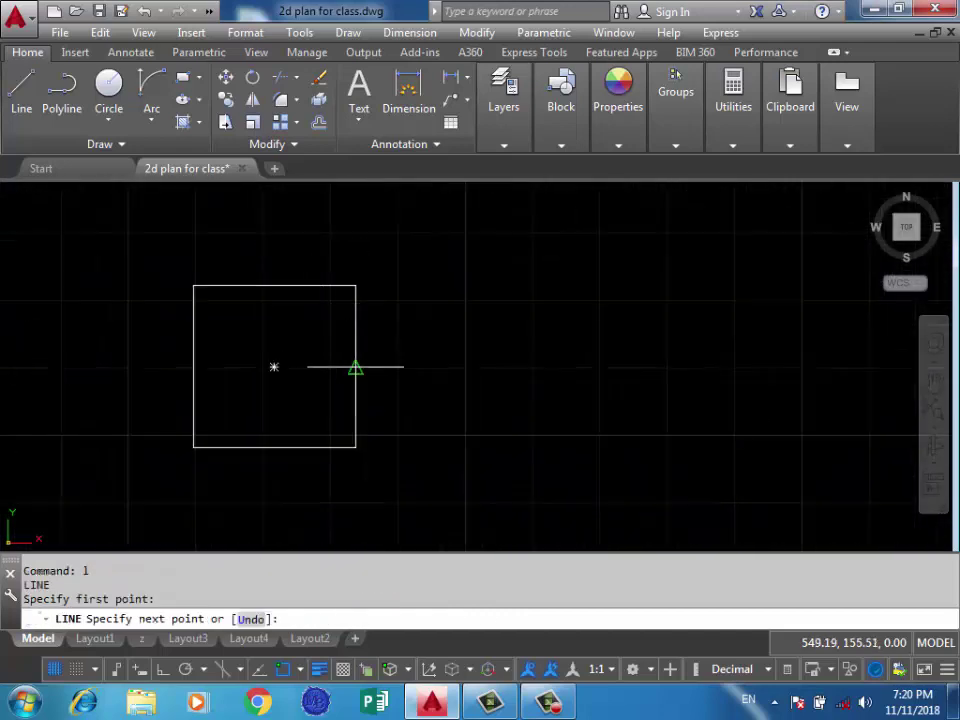
pyautogui.press('Return')
pyautogui.scroll(-2, 193, 300)
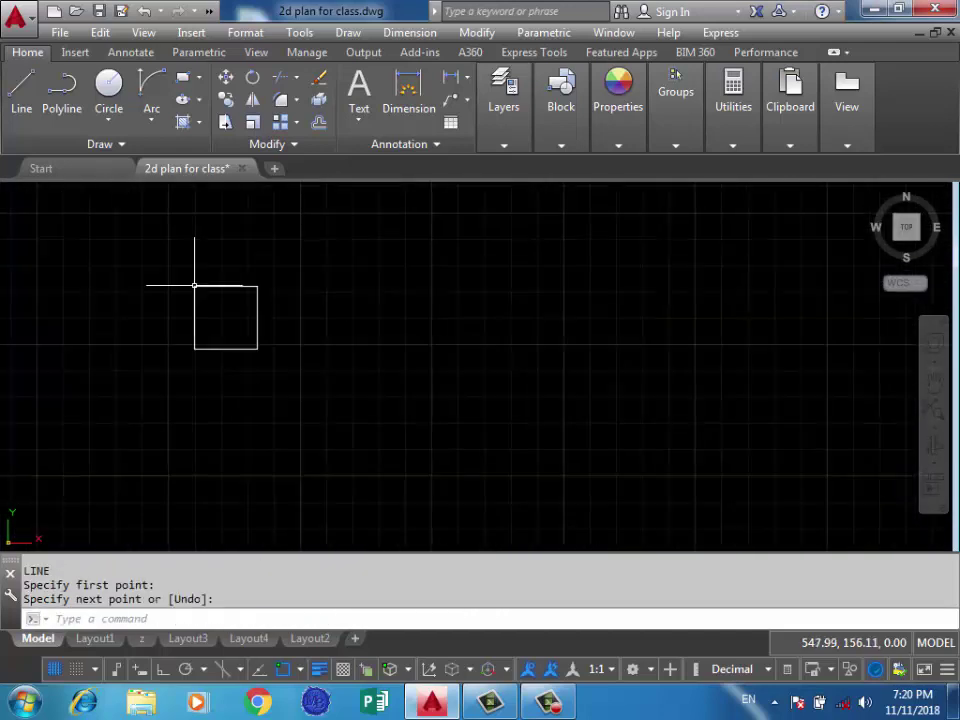
pyautogui.scroll(-2, 321, 294)
pyautogui.scroll(-2, 274, 298)
pyautogui.scroll(5, 580, 411)
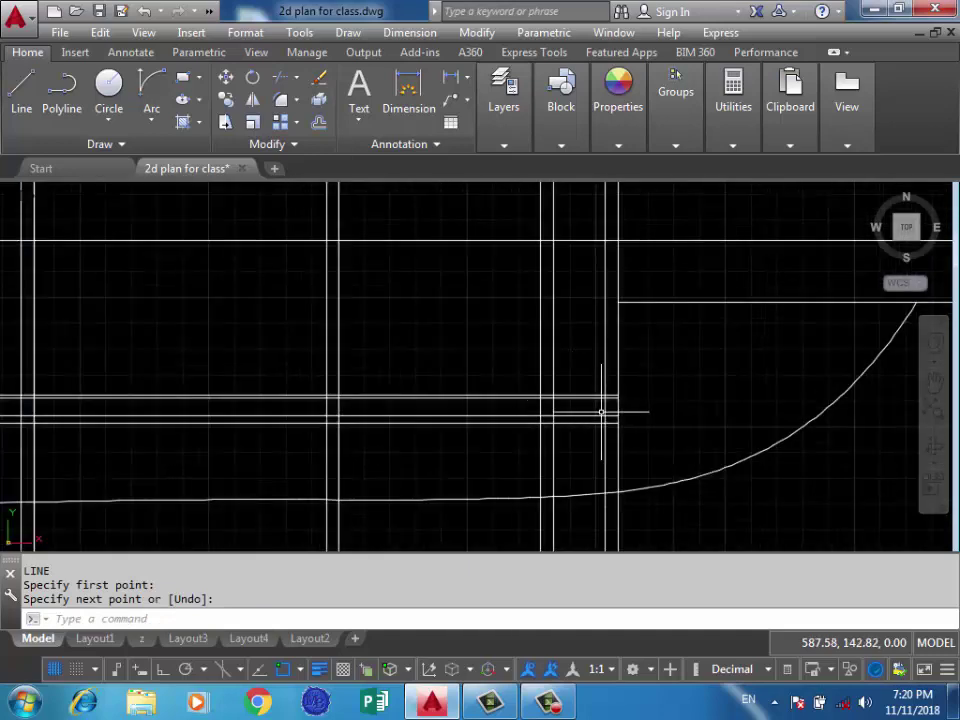
pyautogui.scroll(3, 590, 405)
pyautogui.scroll(-1, 555, 380)
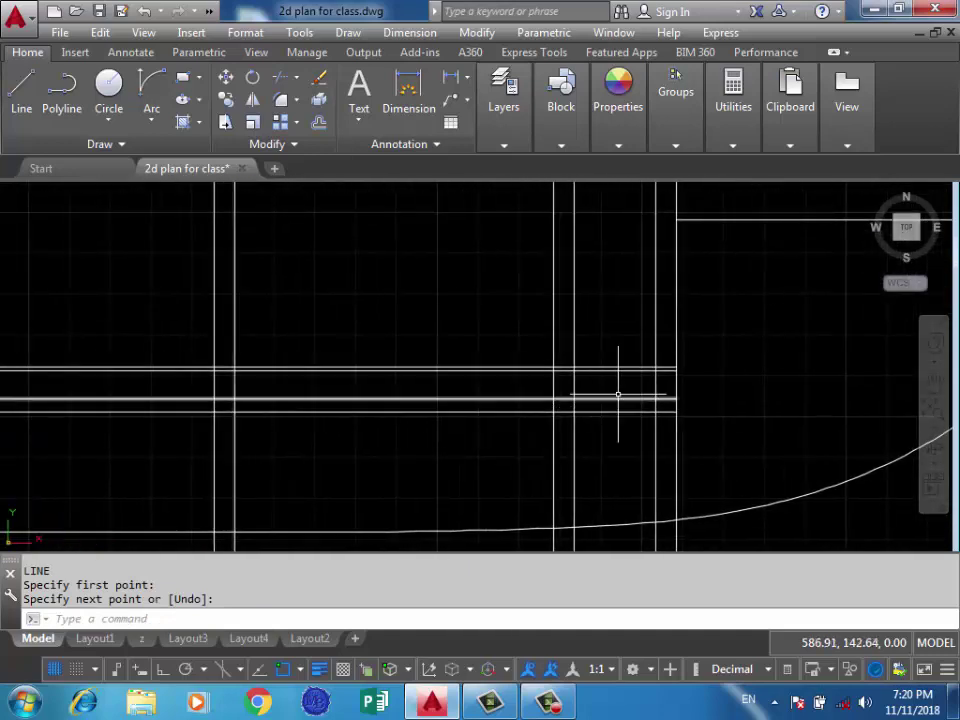
pyautogui.scroll(2, 640, 400)
pyautogui.scroll(2, 655, 404)
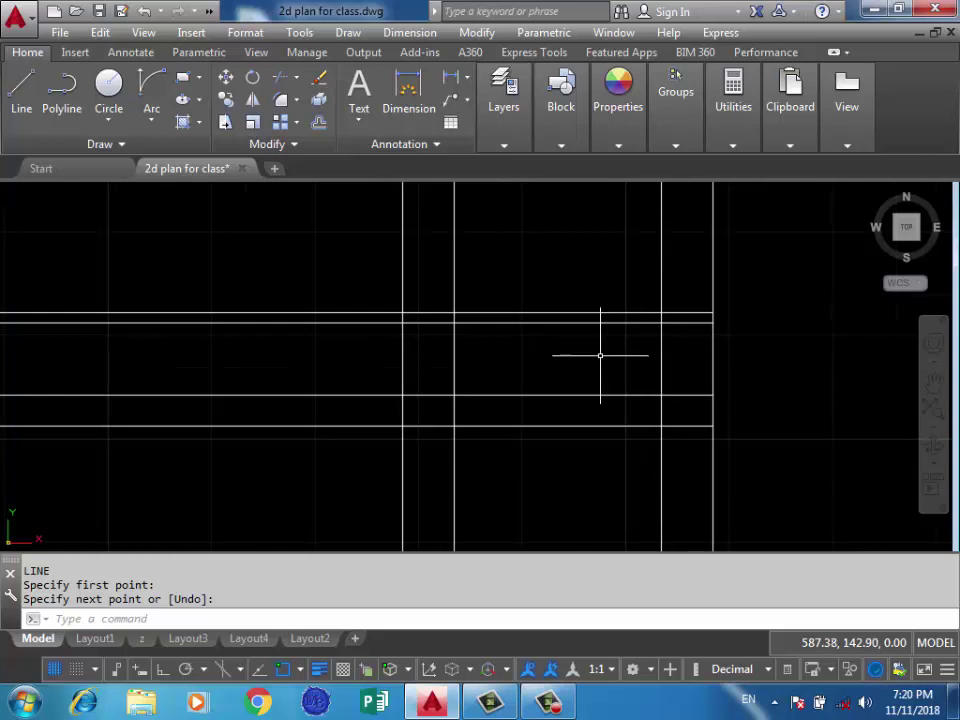
# Trim the wall lines inside the first openings using crossing windows.
pyautogui.write('tr')
pyautogui.press('Return')
pyautogui.press('Return')
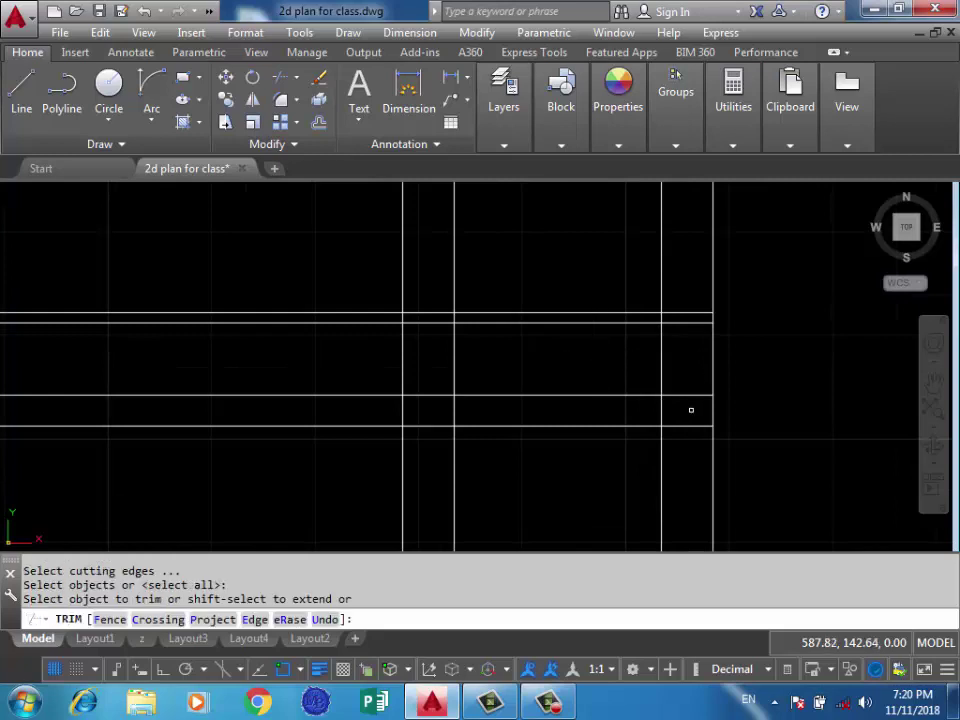
pyautogui.click(674, 408)
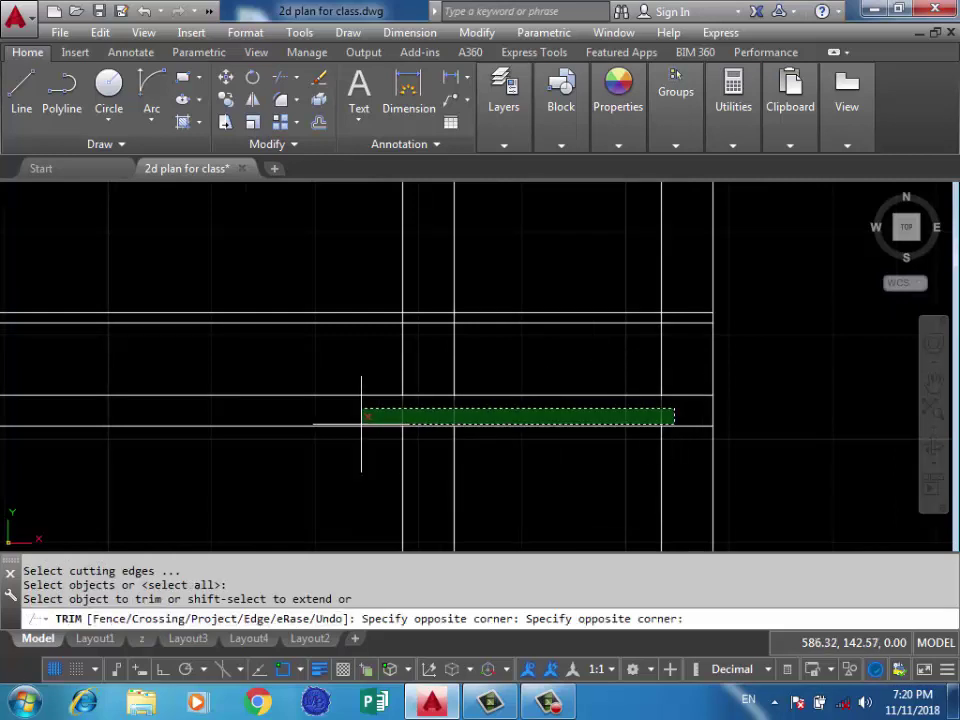
pyautogui.click(350, 412)
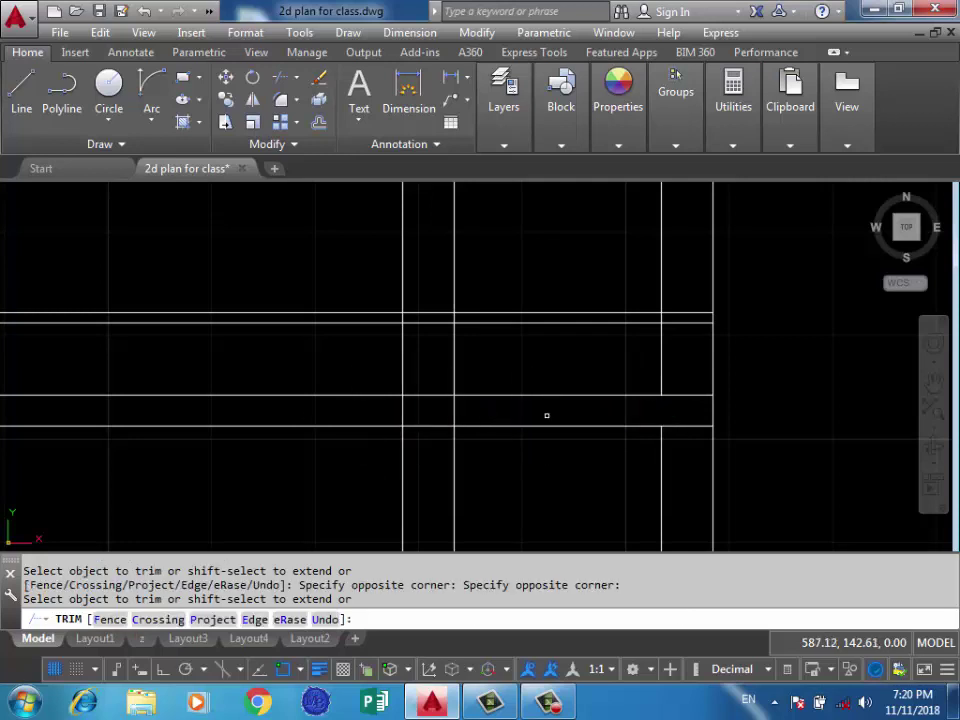
pyautogui.click(591, 408)
pyautogui.click(339, 411)
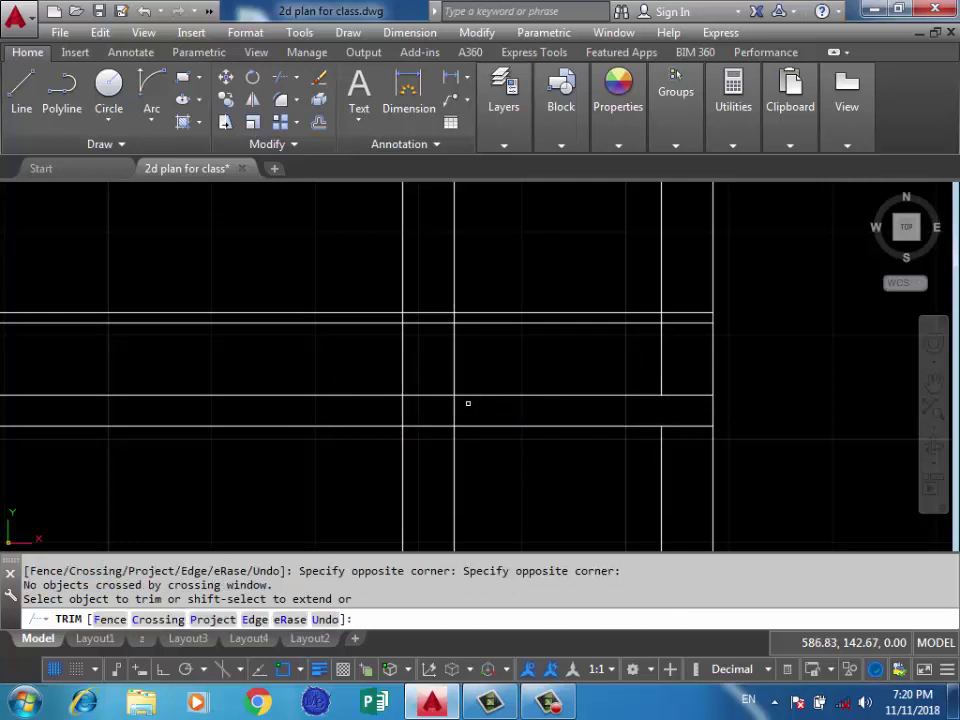
pyautogui.scroll(3, 467, 403)
pyautogui.click(463, 405)
pyautogui.click(240, 410)
# Trim the remaining vertical lines out of the slab band at the other openings.
pyautogui.scroll(-3, 833, 405)
pyautogui.scroll(-2, 536, 390)
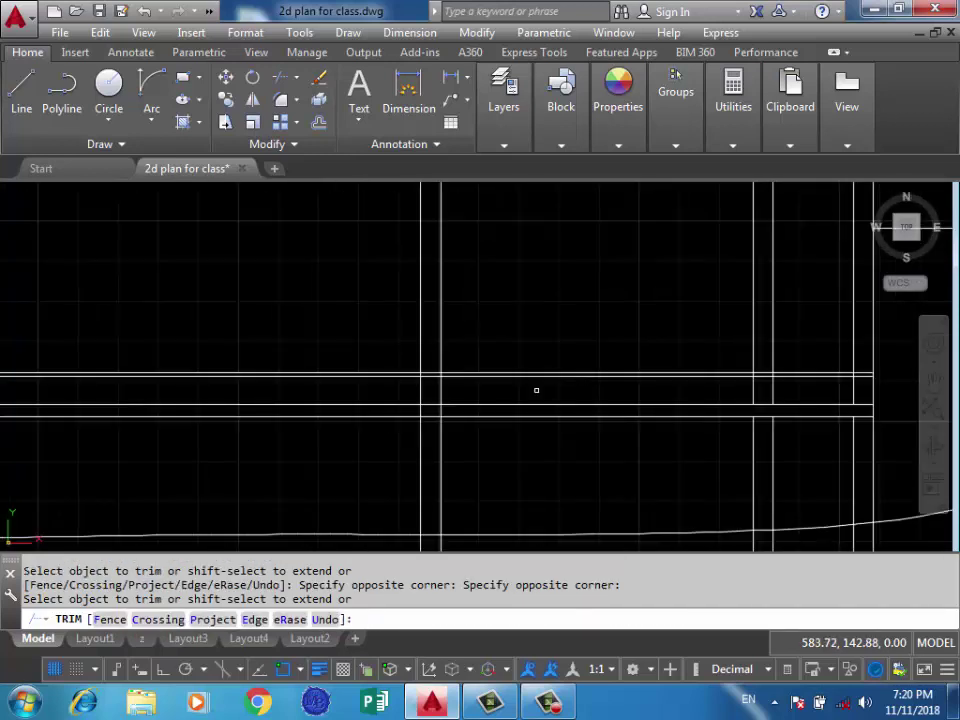
pyautogui.scroll(3, 536, 390)
pyautogui.scroll(-3, 428, 409)
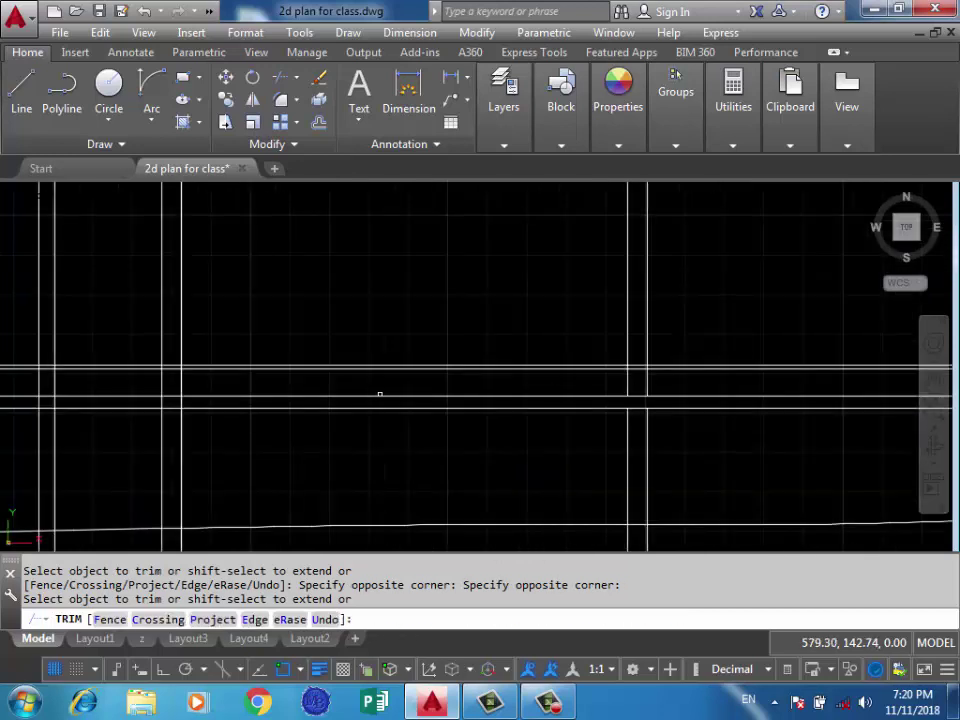
pyautogui.scroll(-2, 380, 395)
pyautogui.scroll(2, 476, 411)
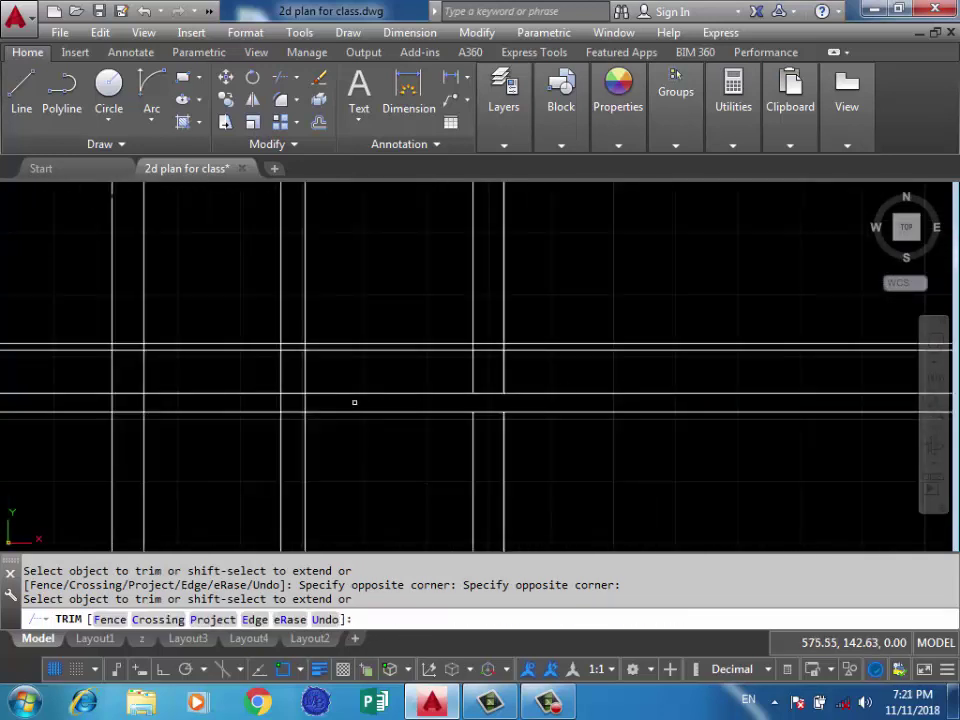
pyautogui.scroll(2, 354, 405)
pyautogui.scroll(-2, 664, 407)
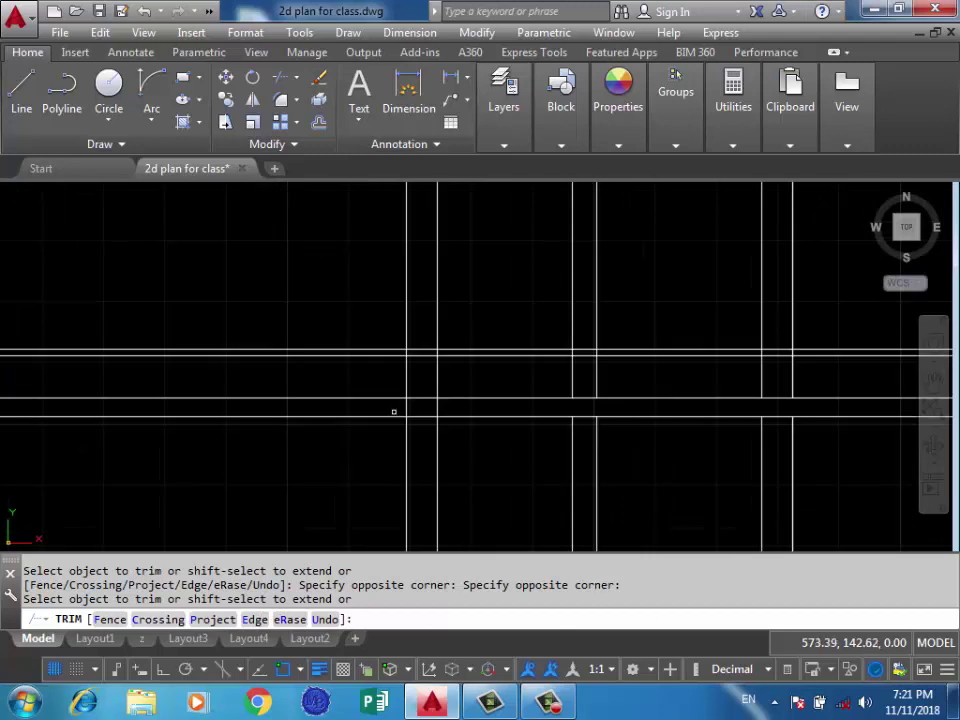
pyautogui.scroll(2, 394, 411)
pyautogui.moveTo(600, 371); pyautogui.dragTo(354, 382)
pyautogui.scroll(-2, 220, 385)
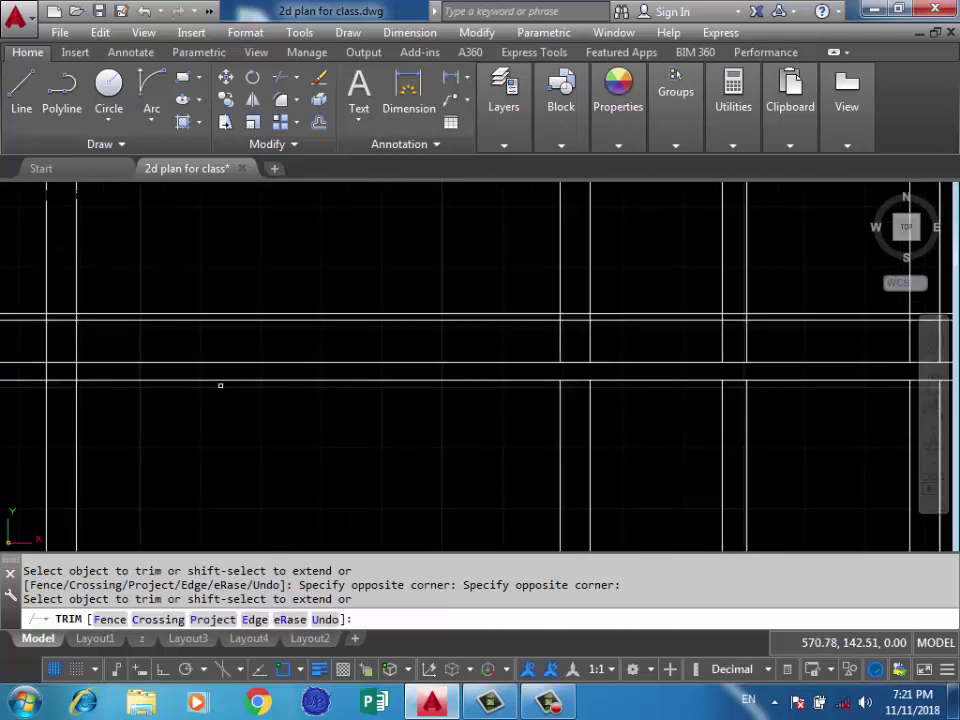
pyautogui.scroll(-2, 336, 318)
pyautogui.scroll(2, 270, 305)
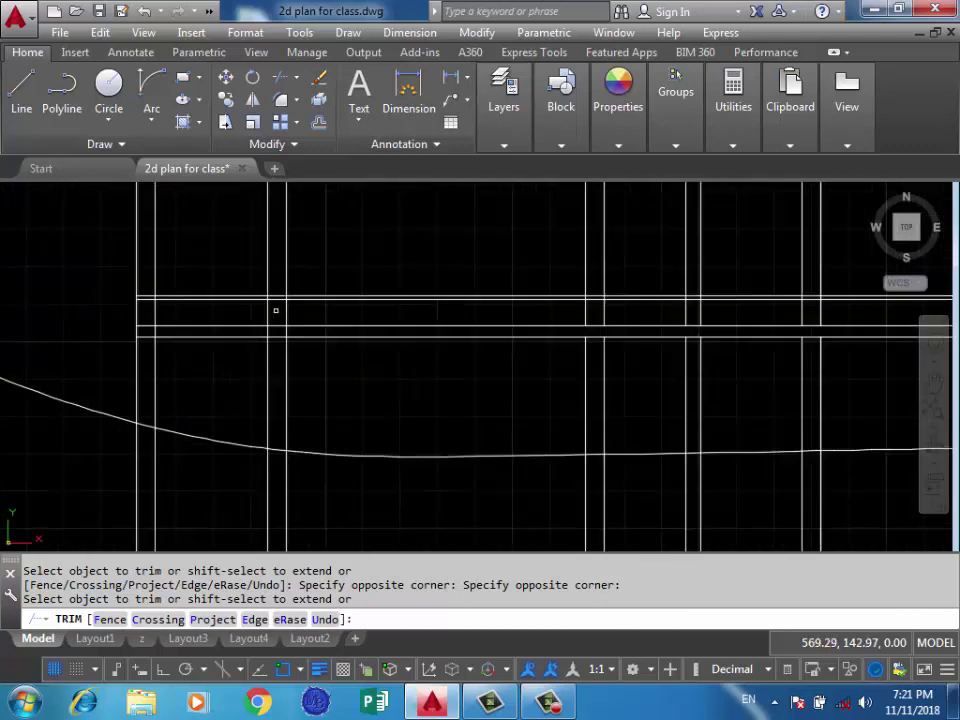
pyautogui.scroll(2, 285, 345)
pyautogui.moveTo(300, 360); pyautogui.dragTo(228, 365)
pyautogui.scroll(-2, 465, 270)
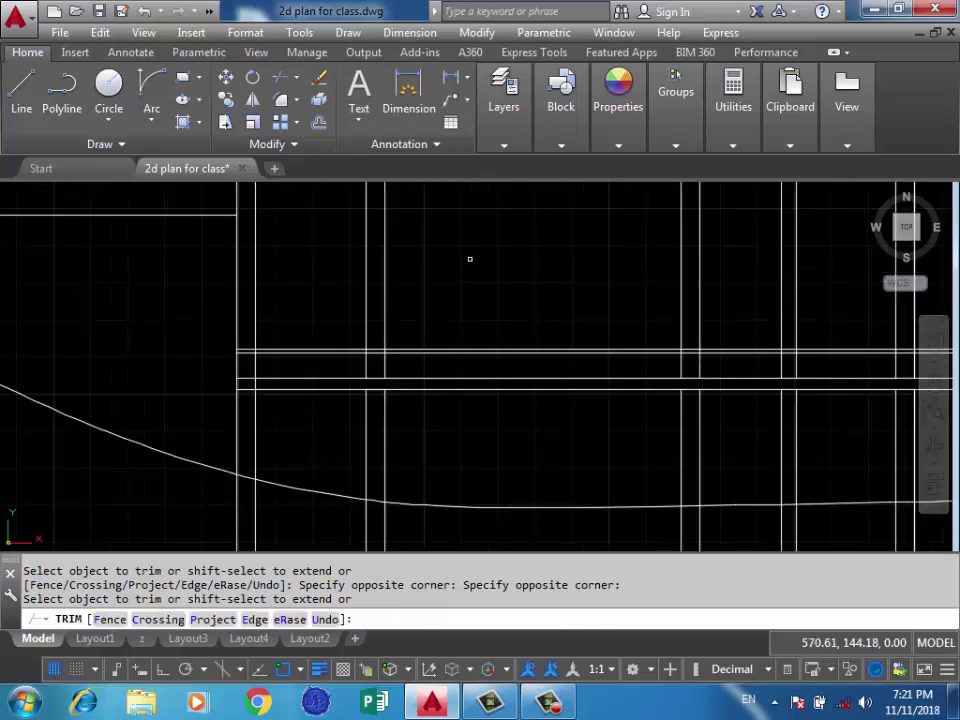
pyautogui.scroll(-1, 451, 290)
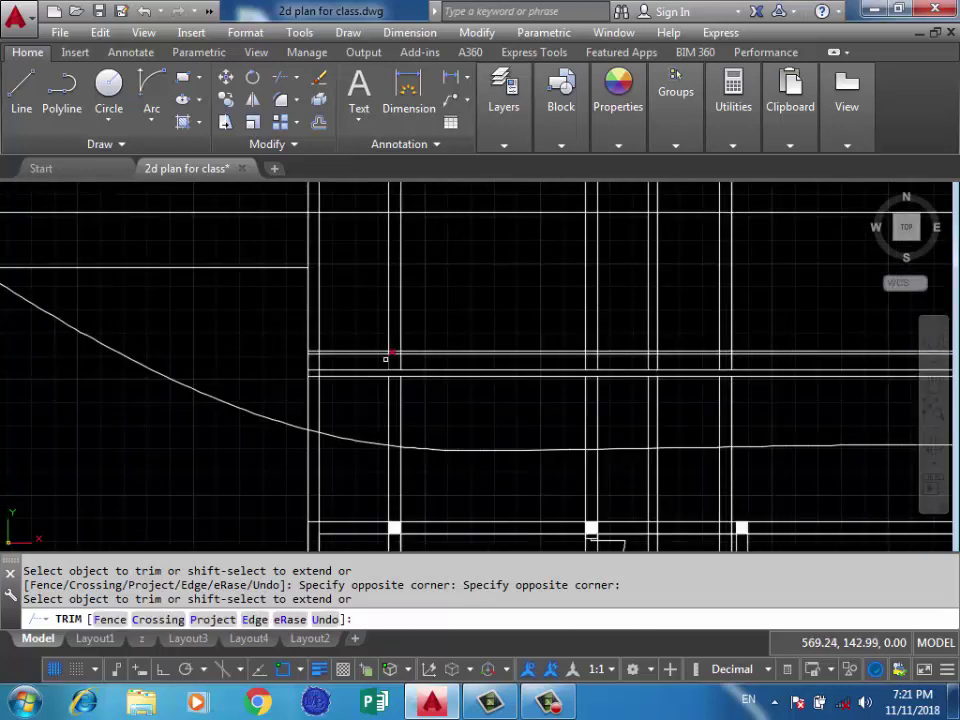
pyautogui.scroll(3, 386, 358)
pyautogui.scroll(3, 238, 382)
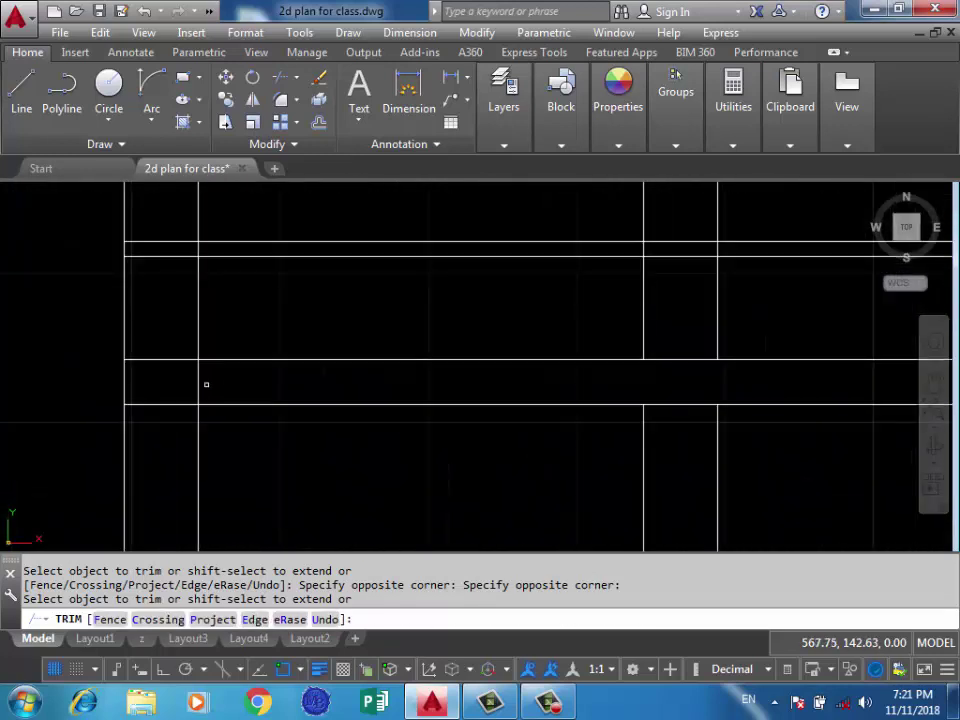
pyautogui.click(215, 379)
pyautogui.click(154, 383)
# End the trim and close the first wall corner with a short line.
pyautogui.press('Return')
pyautogui.scroll(-3, 71, 343)
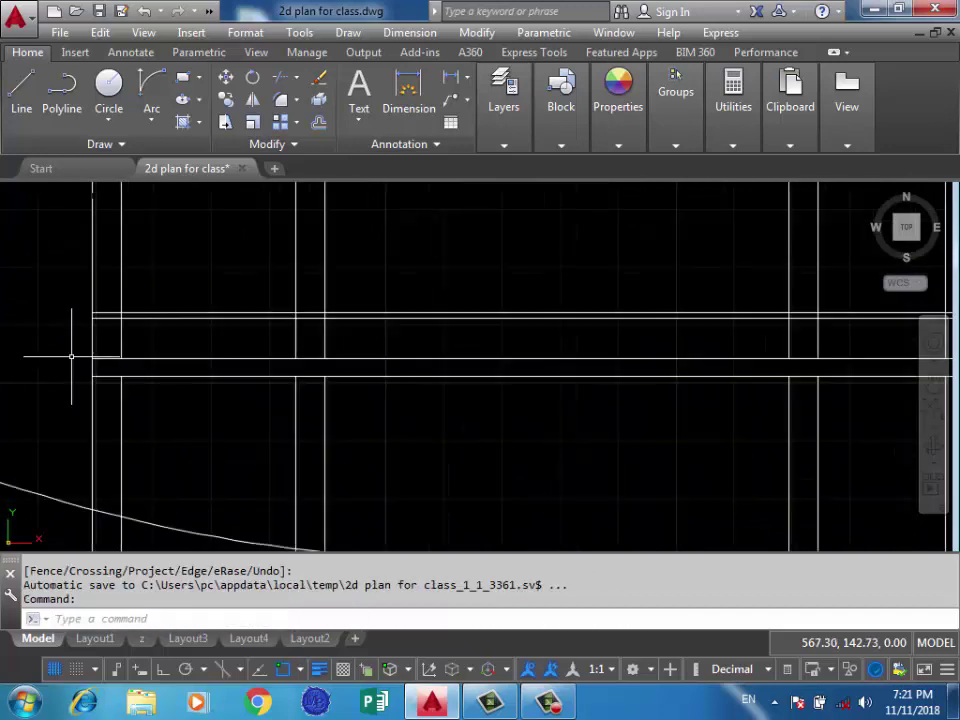
pyautogui.scroll(-3, 168, 341)
pyautogui.moveTo(659, 373); pyautogui.dragTo(317, 390, button='middle')
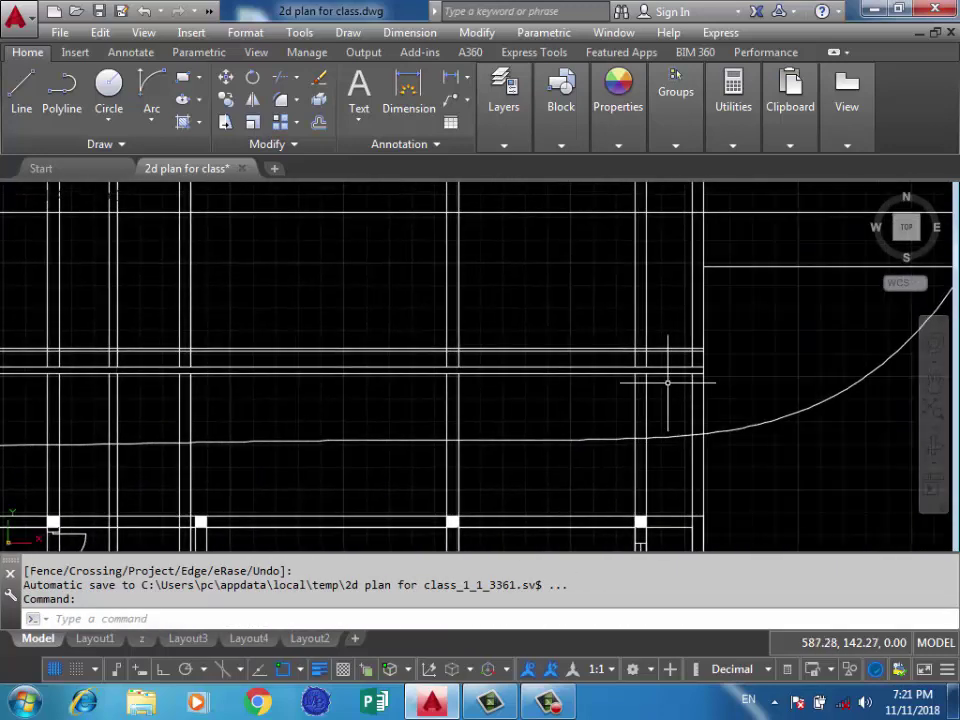
pyautogui.moveTo(669, 386); pyautogui.dragTo(771, 407, button='middle')
pyautogui.scroll(3, 760, 392)
pyautogui.write('l')
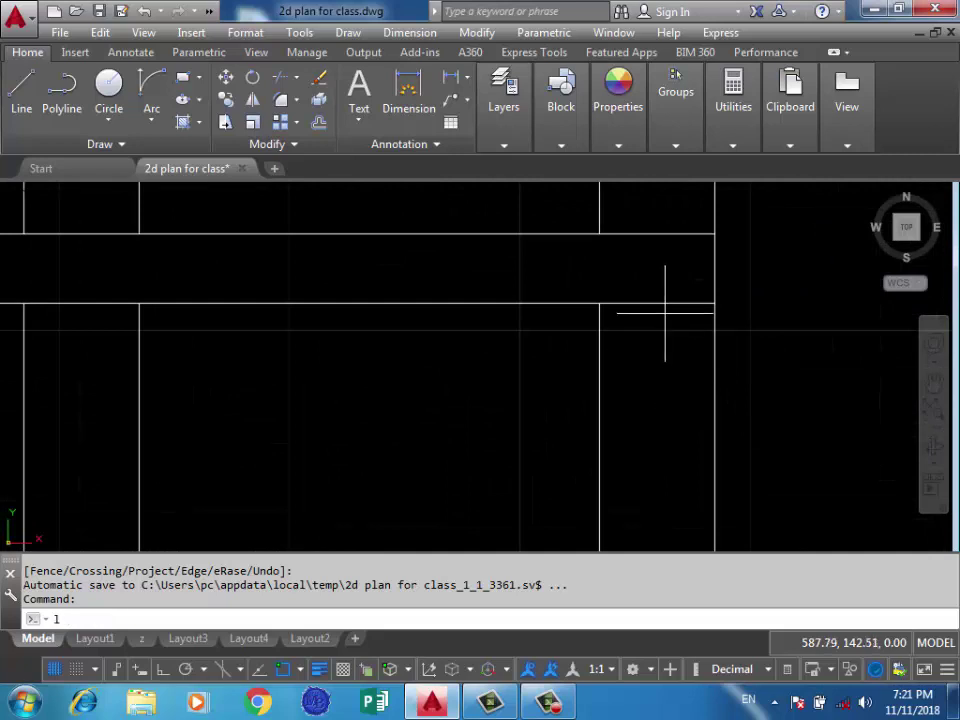
pyautogui.press('Return')
pyautogui.click(713, 303)
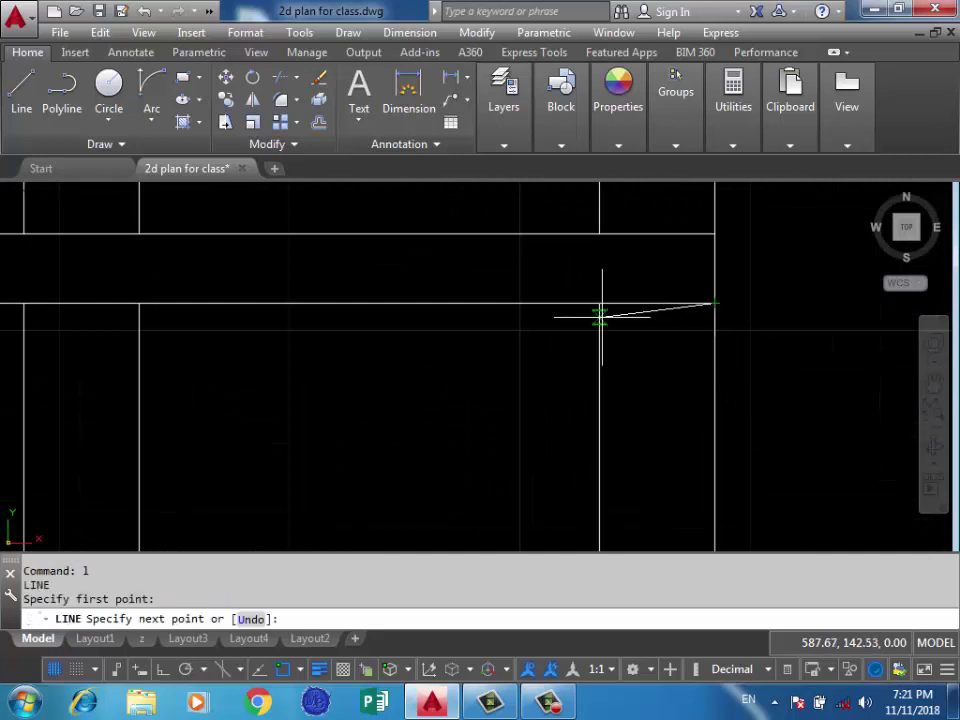
pyautogui.click(657, 303)
pyautogui.click(658, 356)
pyautogui.press('Return')
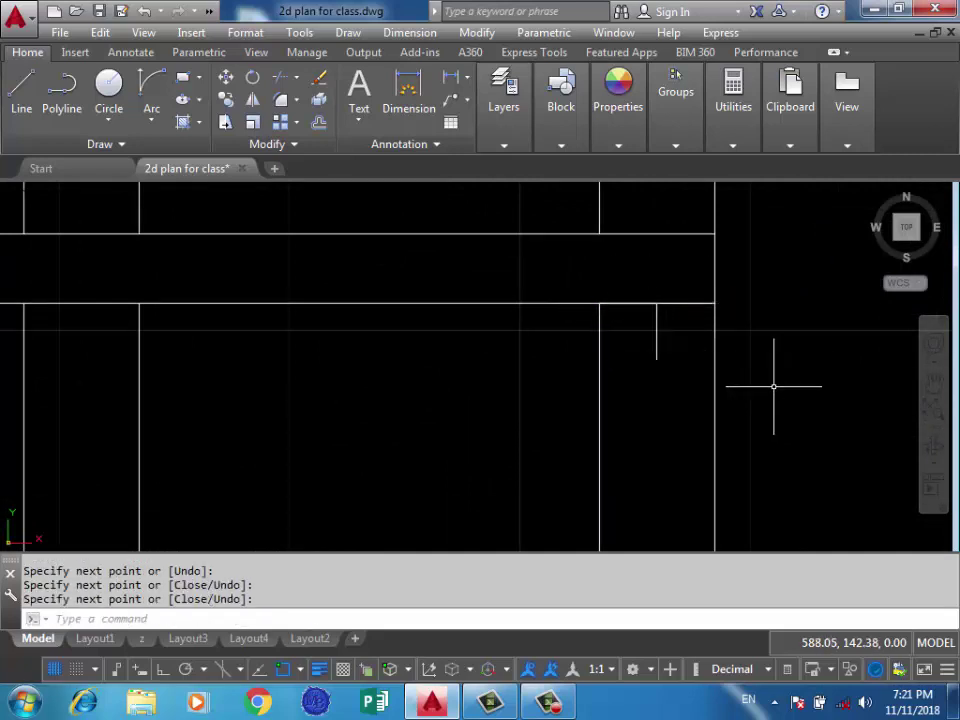
# Close another wall end at the opening with a short horizontal line.
pyautogui.scroll(-2, 775, 388)
pyautogui.press('Return')
pyautogui.click(376, 333)
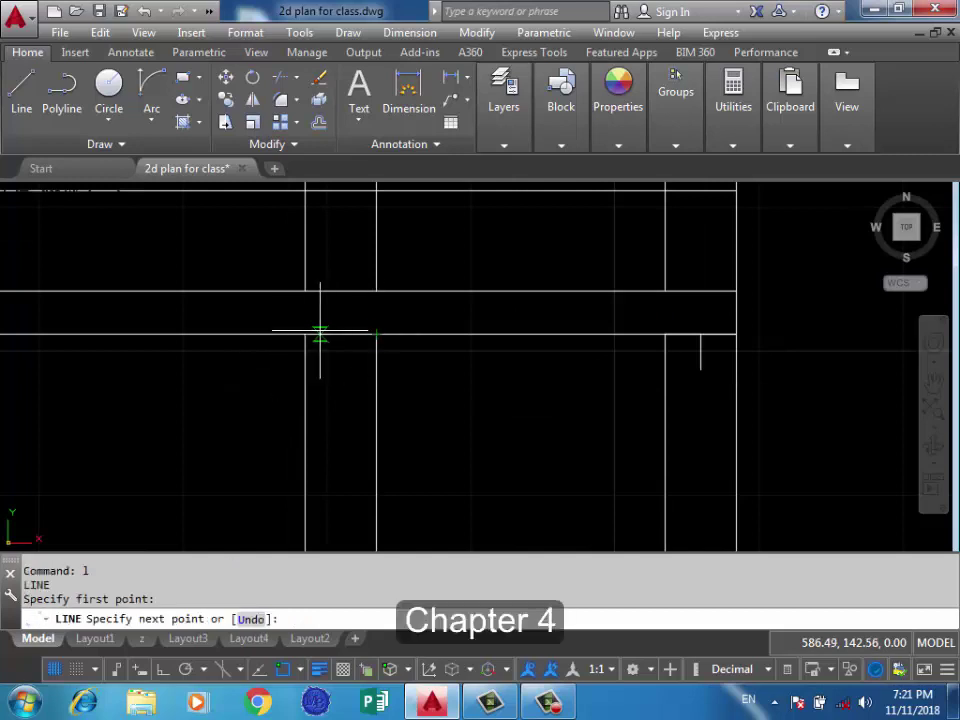
pyautogui.click(304, 333)
pyautogui.press('Return')
pyautogui.scroll(2, 467, 377)
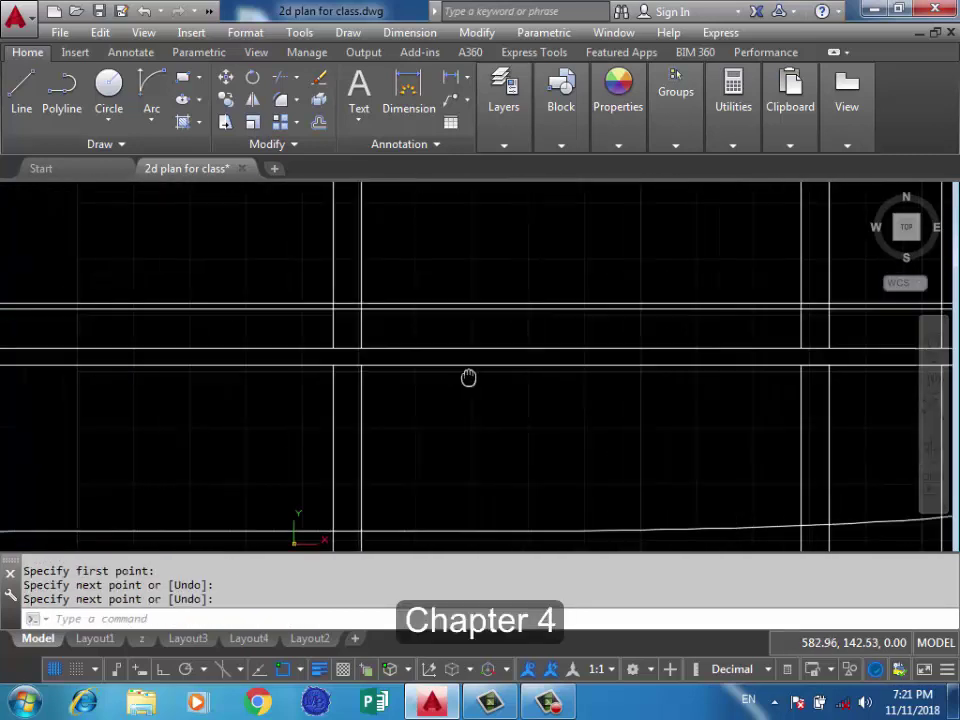
pyautogui.scroll(2, 443, 358)
pyautogui.press('Return')
pyautogui.click(508, 375)
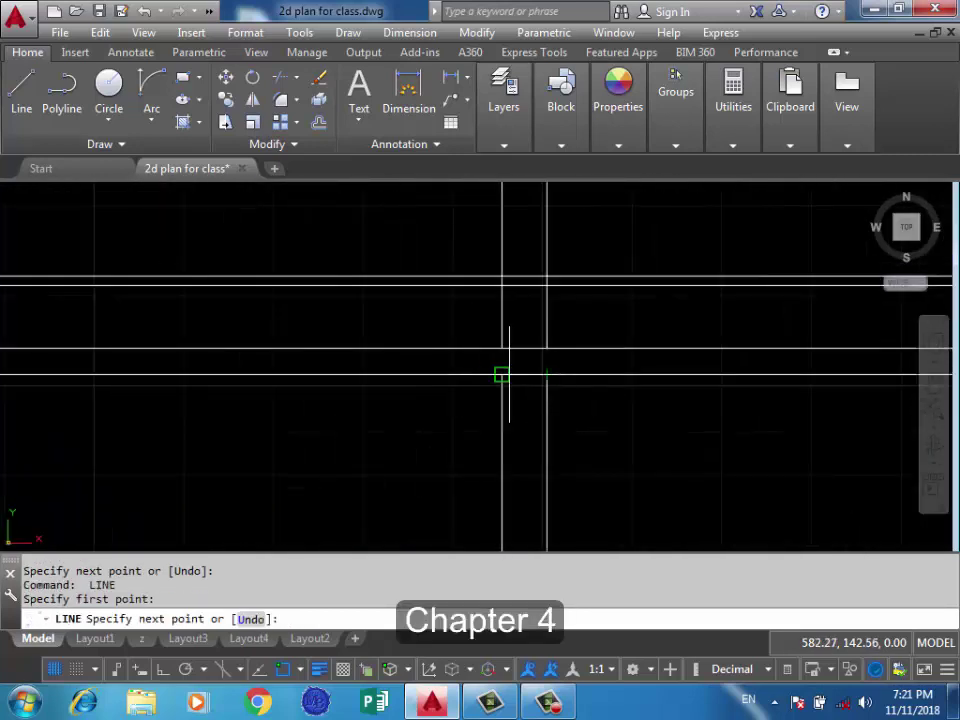
pyautogui.press('Return')
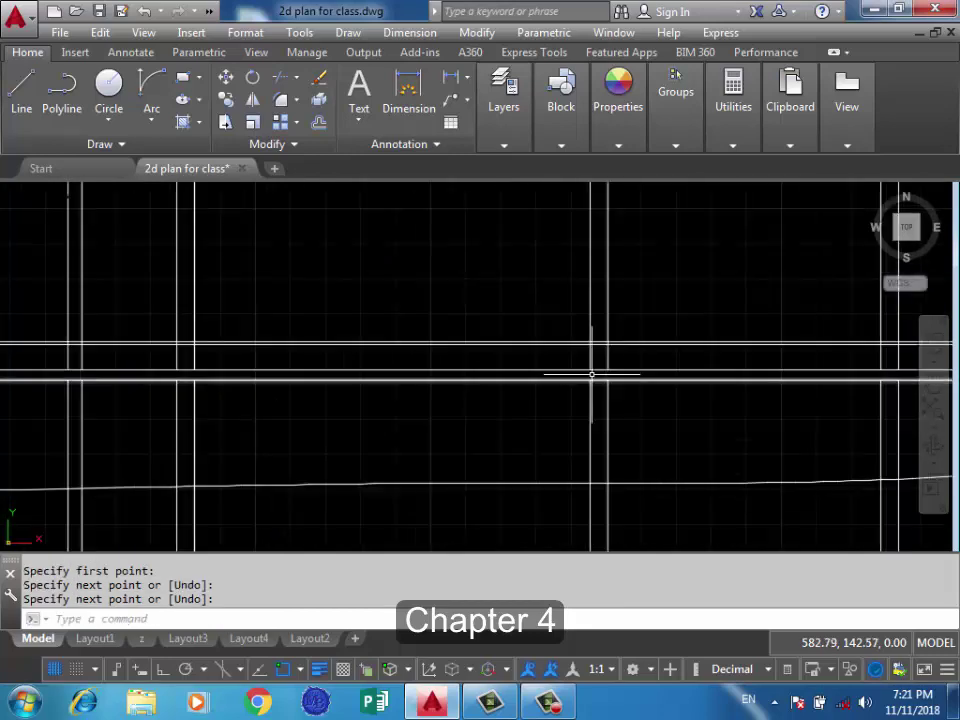
pyautogui.scroll(2, 413, 375)
pyautogui.scroll(1, 469, 339)
# Draw closing lines across three more wall ends at the openings.
pyautogui.press('Return')
pyautogui.click(469, 339)
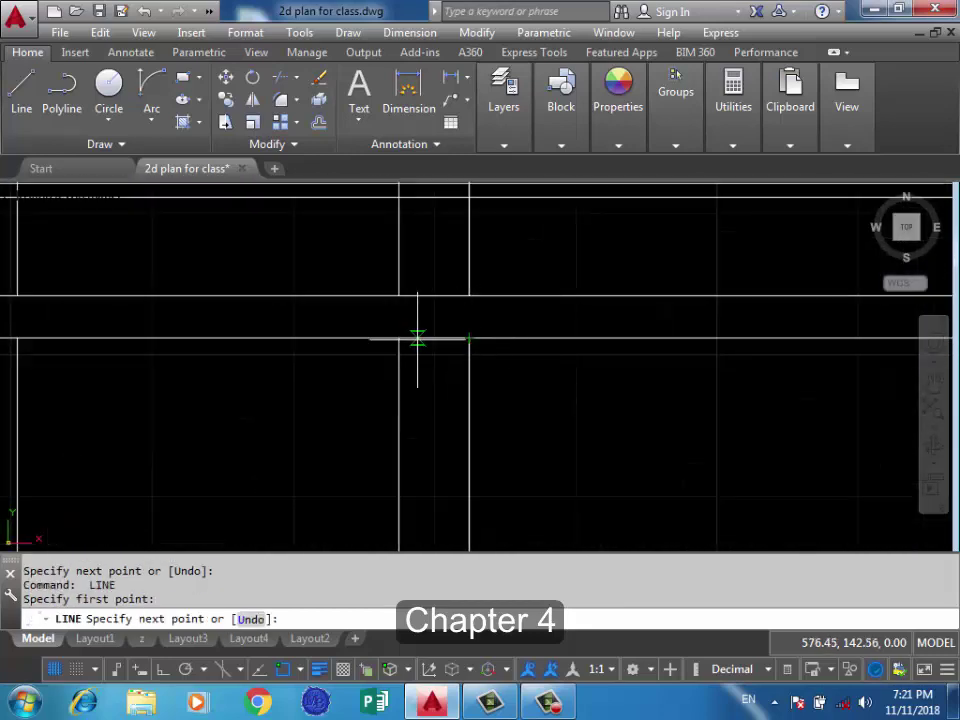
pyautogui.click(398, 339)
pyautogui.press('Return')
pyautogui.scroll(-2, 647, 381)
pyautogui.scroll(1, 429, 369)
pyautogui.scroll(1, 581, 379)
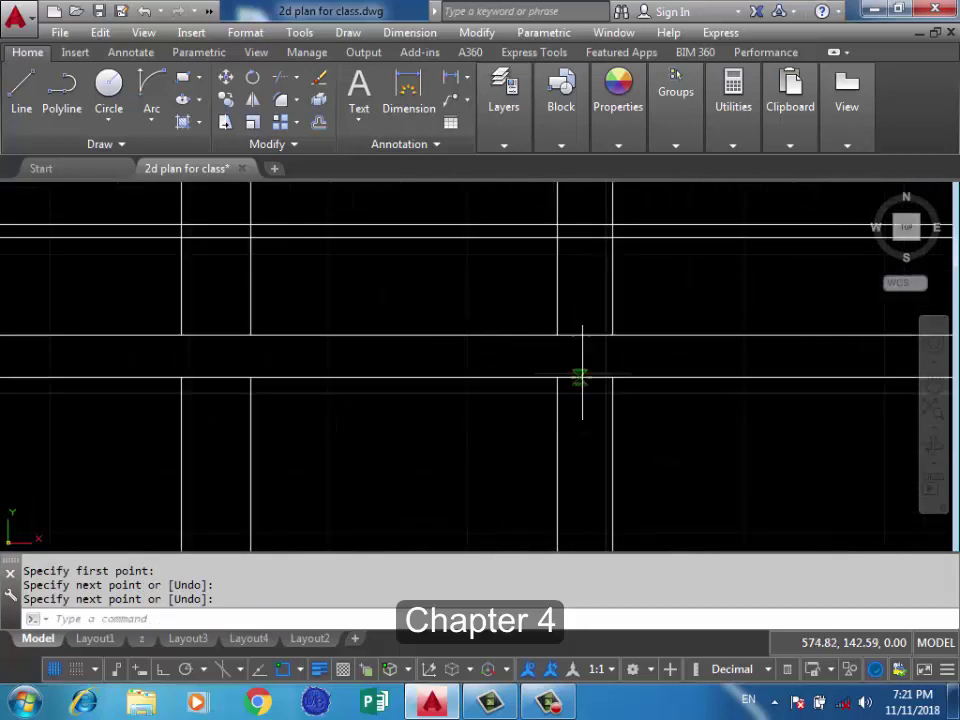
pyautogui.press('Return')
pyautogui.click(612, 377)
pyautogui.click(557, 377)
pyautogui.press('Return')
pyautogui.press('Return')
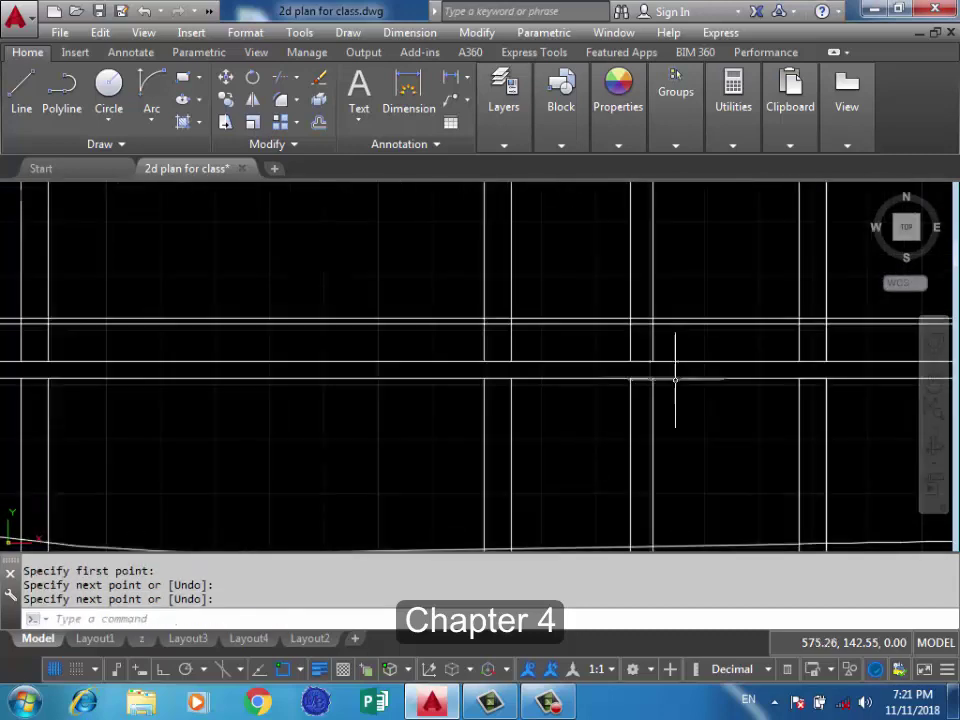
pyautogui.click(645, 381)
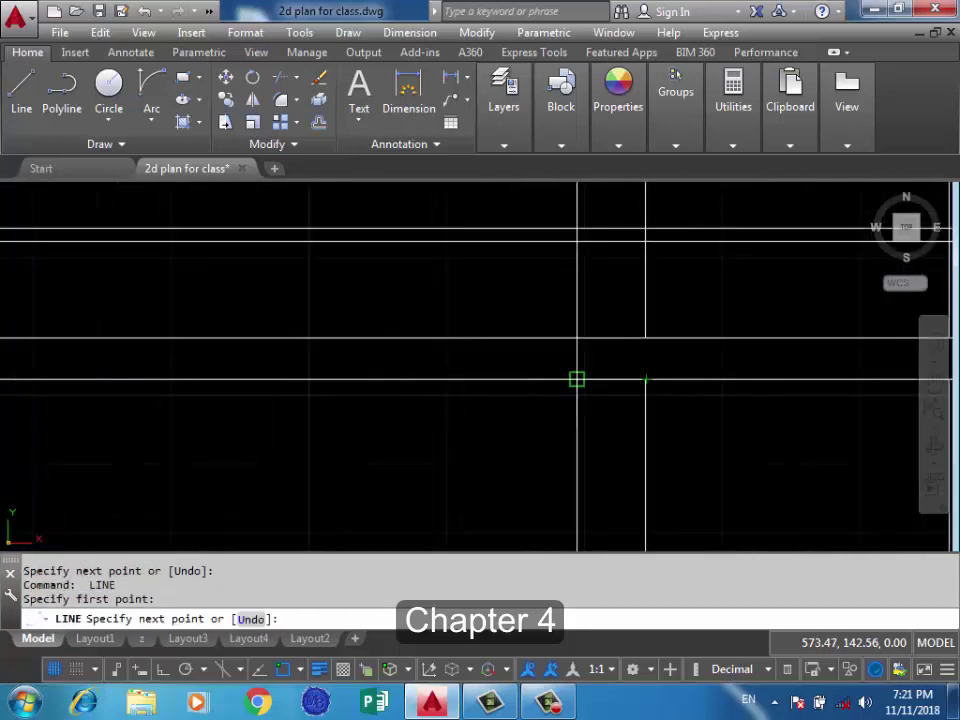
pyautogui.click(574, 379)
pyautogui.press('Return')
pyautogui.scroll(-2, 574, 379)
pyautogui.scroll(2, 298, 369)
# Close the last two wall ends with short horizontal lines.
pyautogui.press('Return')
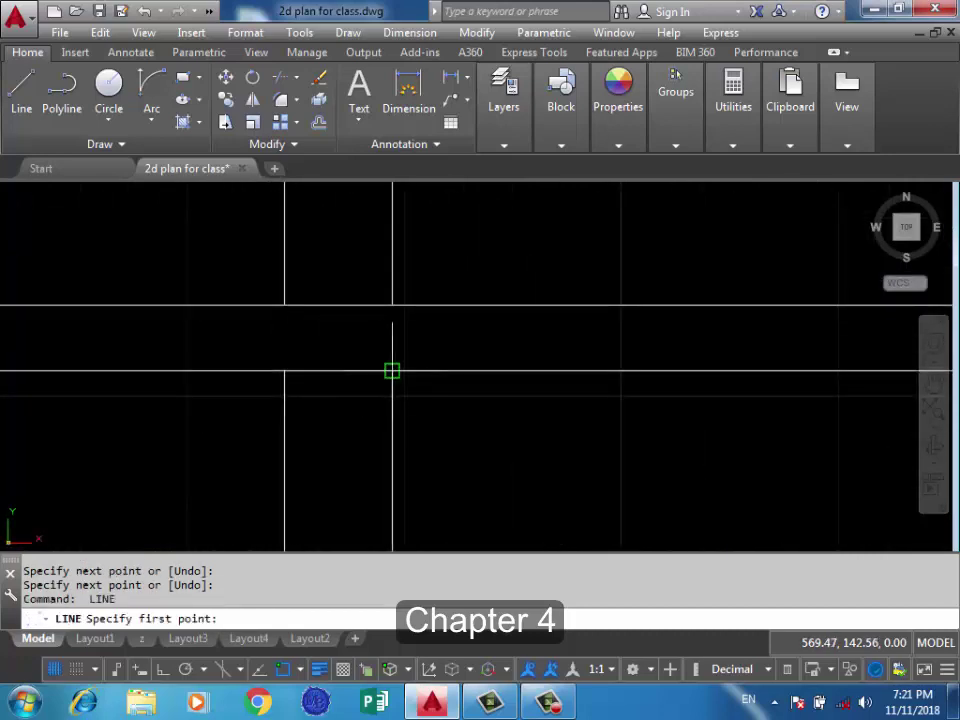
pyautogui.click(392, 371)
pyautogui.click(283, 371)
pyautogui.press('Return')
pyautogui.scroll(-2, 677, 360)
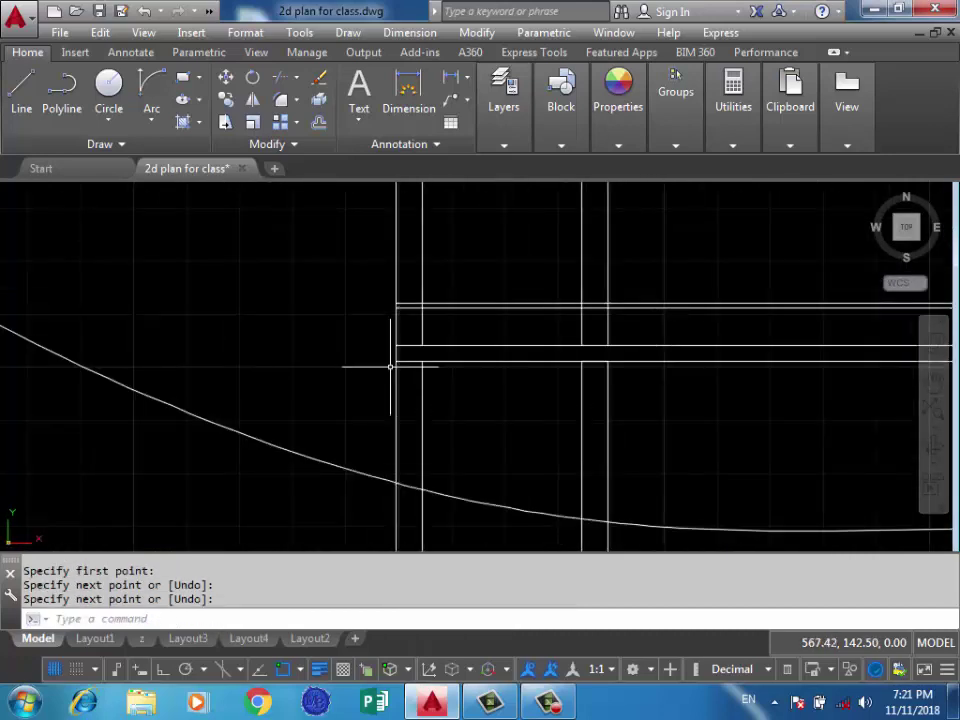
pyautogui.scroll(2, 392, 364)
pyautogui.press('Return')
pyautogui.click(474, 346)
pyautogui.click(367, 345)
pyautogui.press('Return')
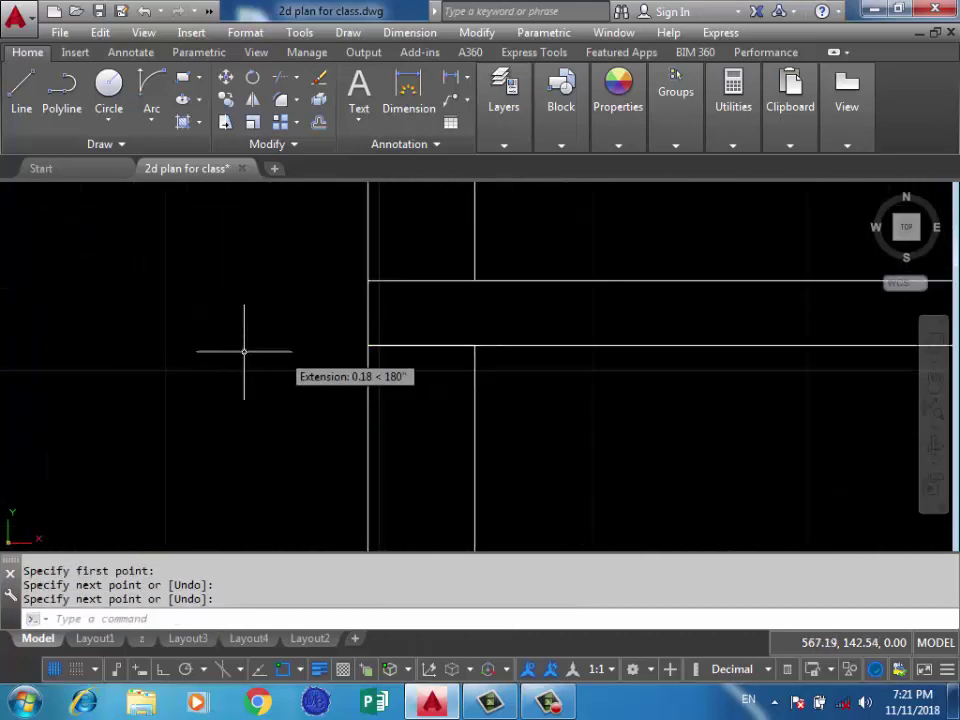
# Erase the stray short vertical line.
pyautogui.scroll(-2, 246, 347)
pyautogui.scroll(2, 531, 343)
pyautogui.scroll(4, 531, 343)
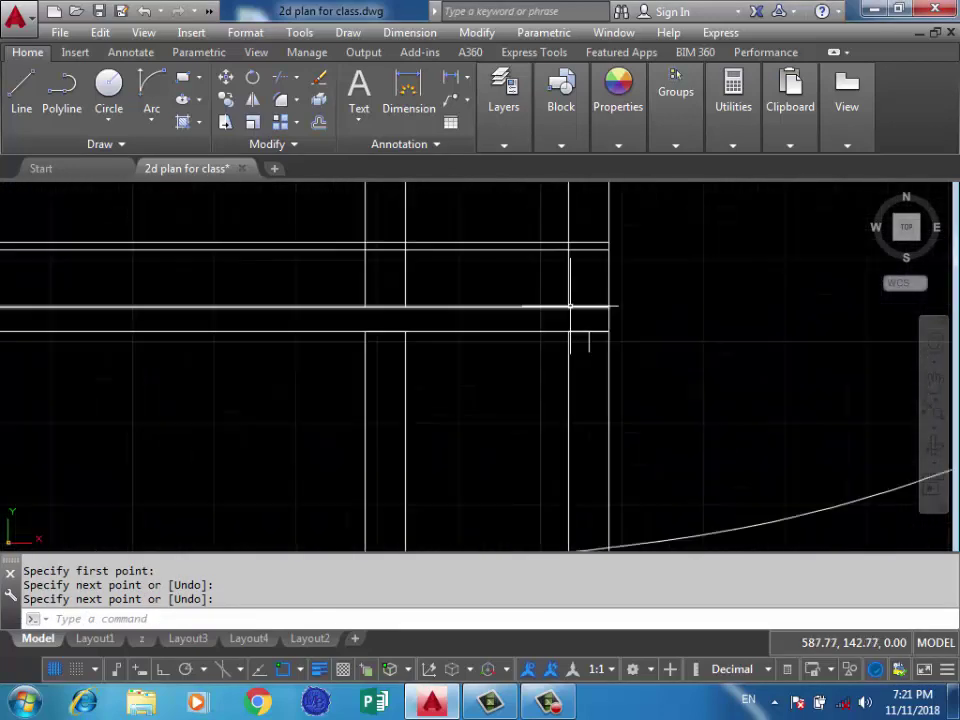
pyautogui.scroll(3, 600, 400)
pyautogui.moveTo(634, 422); pyautogui.dragTo(589, 446)
pyautogui.press('Delete')
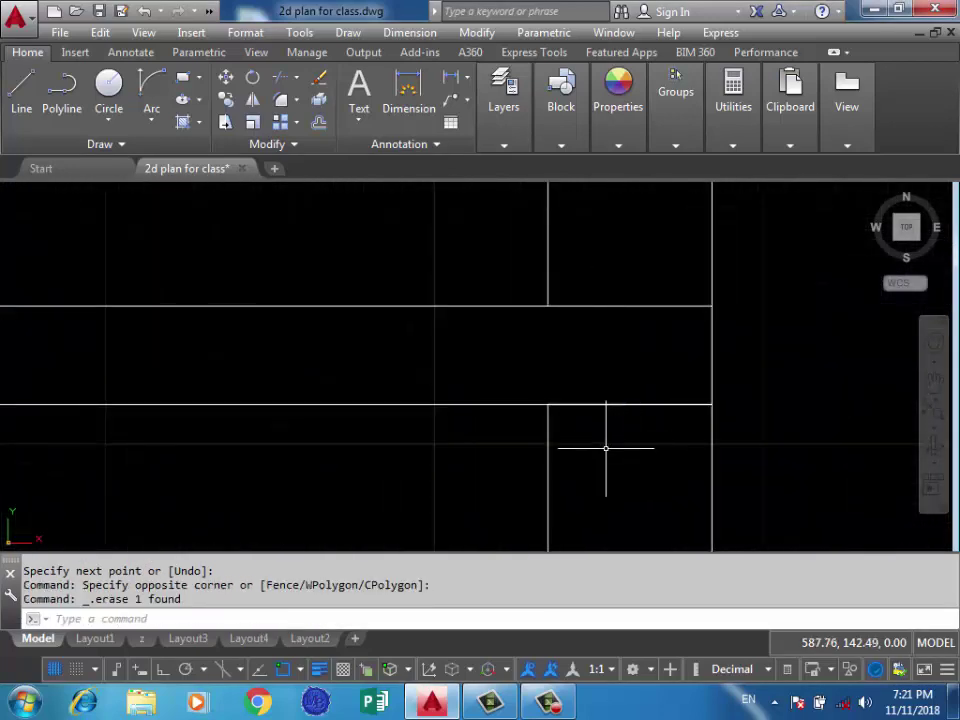
pyautogui.write('l')
pyautogui.press('Return')
pyautogui.click(630, 405)
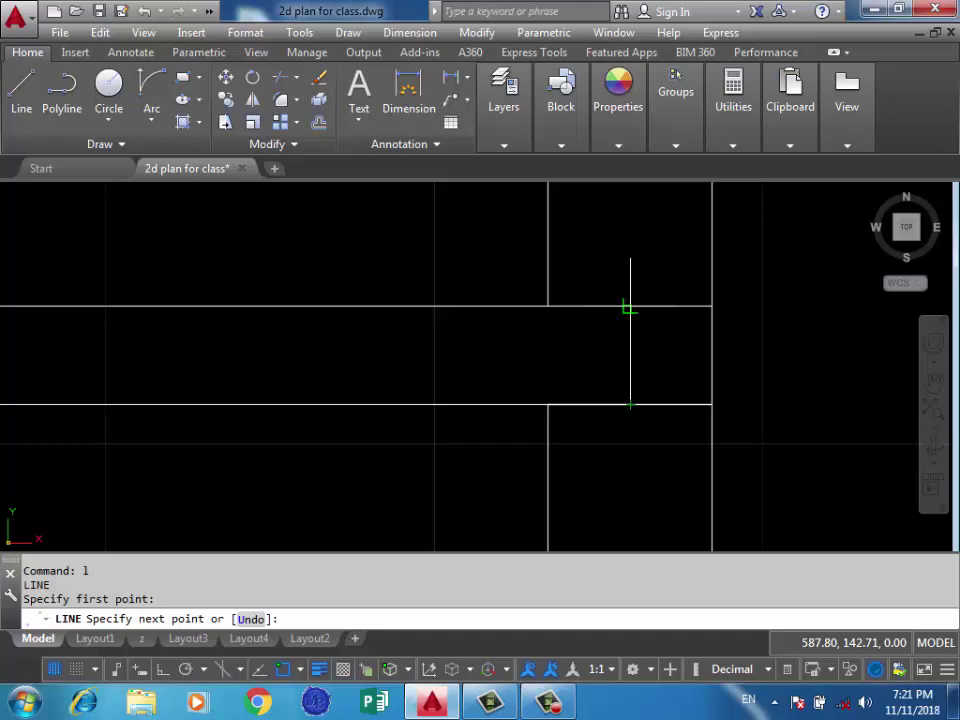
pyautogui.click(630, 306)
pyautogui.press('Return')
pyautogui.scroll(-2, 774, 327)
pyautogui.scroll(2, 774, 332)
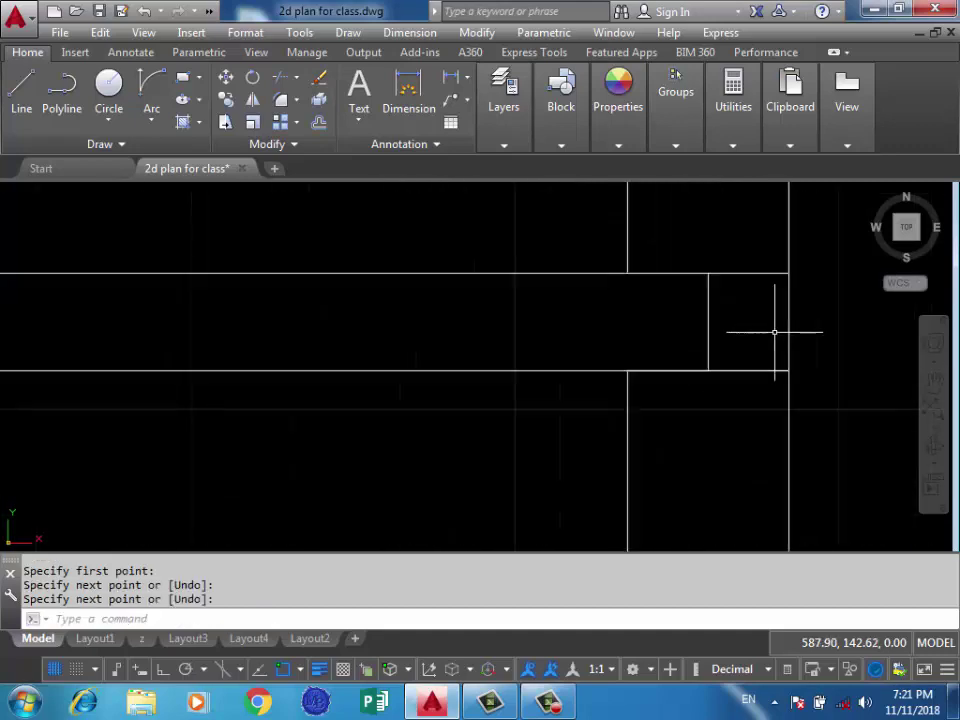
pyautogui.scroll(-3, 737, 328)
pyautogui.scroll(-2, 664, 343)
pyautogui.scroll(3, 704, 347)
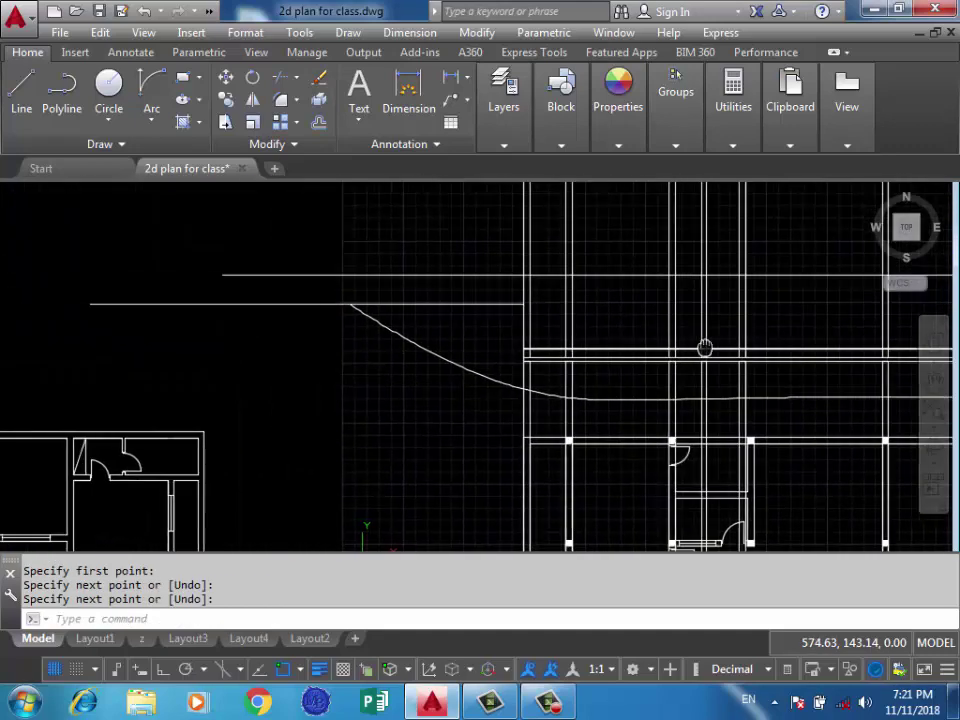
pyautogui.scroll(-3, 363, 190)
pyautogui.scroll(4, 363, 186)
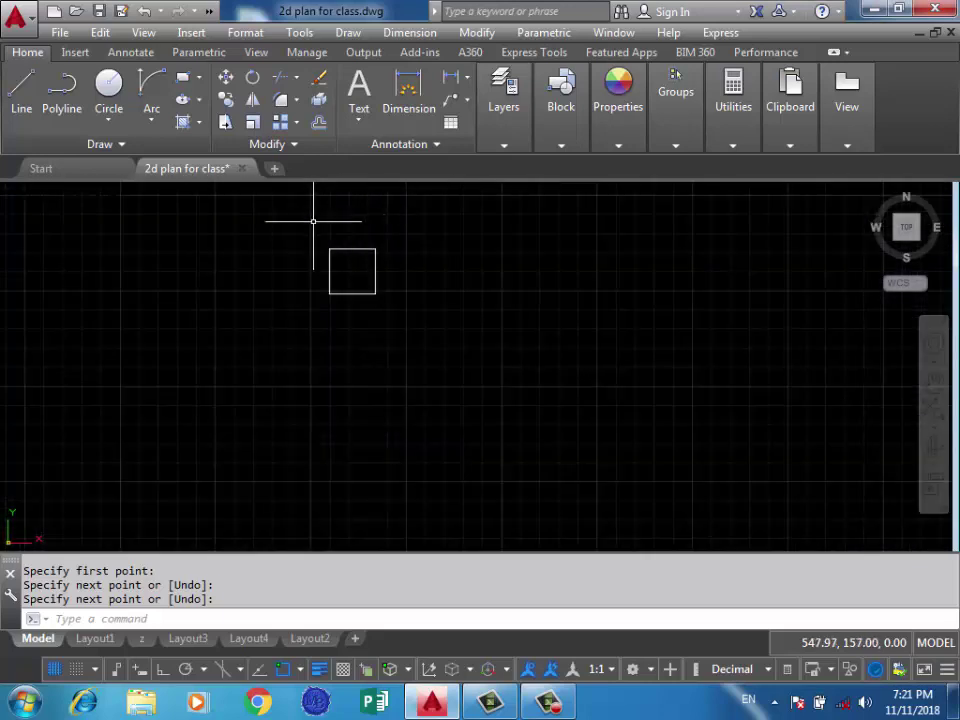
pyautogui.scroll(-3, 313, 221)
pyautogui.scroll(2, 600, 380)
pyautogui.scroll(3, 611, 387)
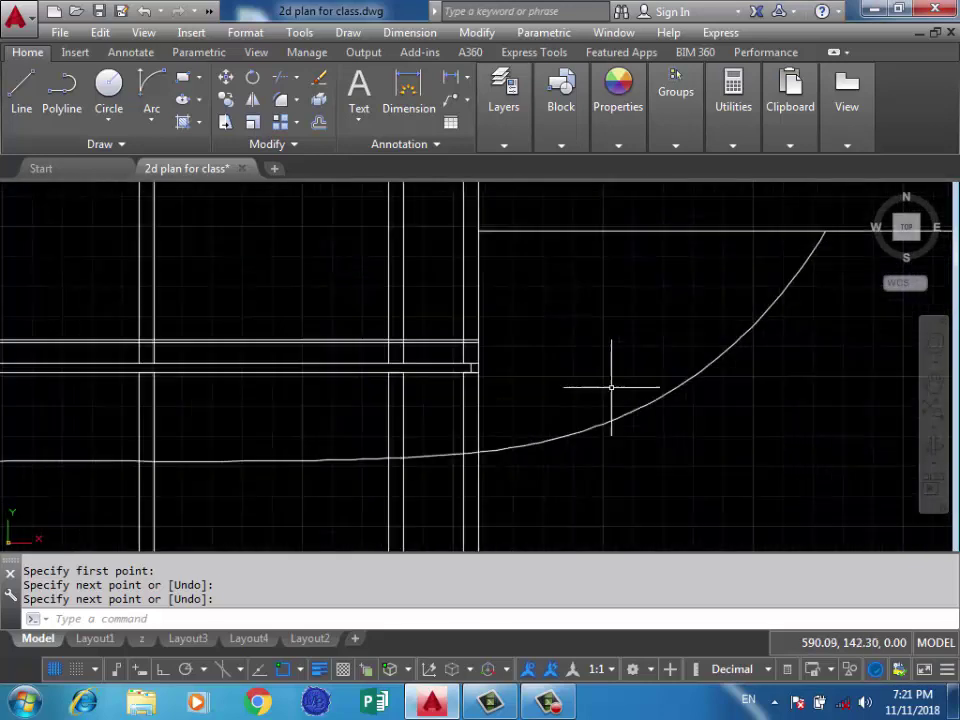
pyautogui.scroll(1, 401, 396)
pyautogui.scroll(2, 429, 343)
pyautogui.scroll(2, 429, 332)
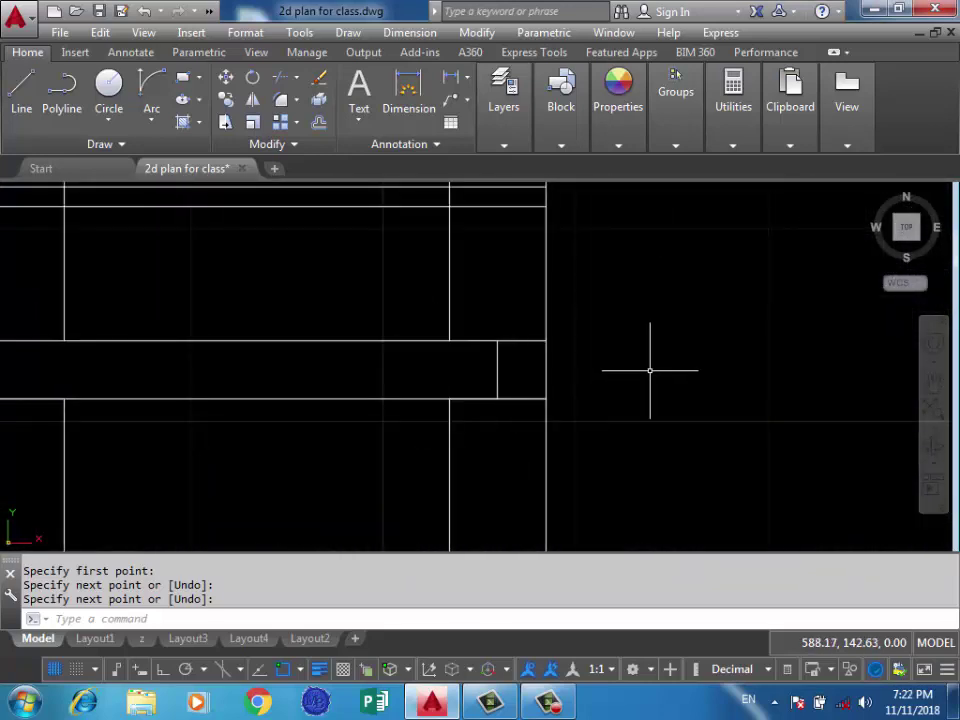
pyautogui.moveTo(478, 354); pyautogui.dragTo(635, 370, button='middle')
pyautogui.scroll(-1, 701, 382)
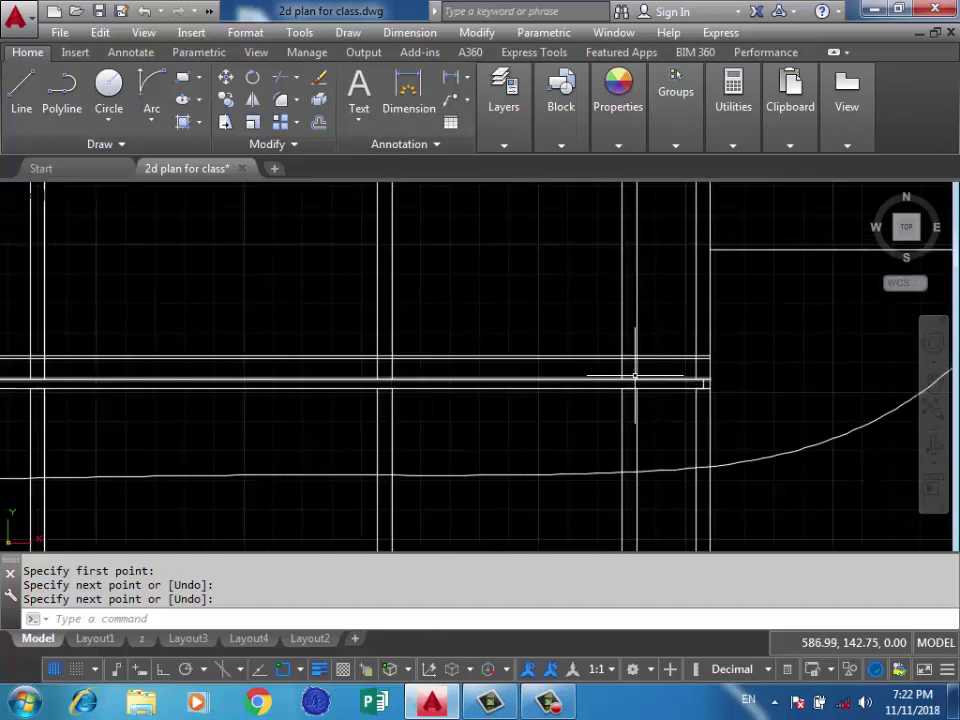
pyautogui.scroll(-1, 634, 375)
pyautogui.scroll(-1, 656, 379)
pyautogui.scroll(-2, 191, 204)
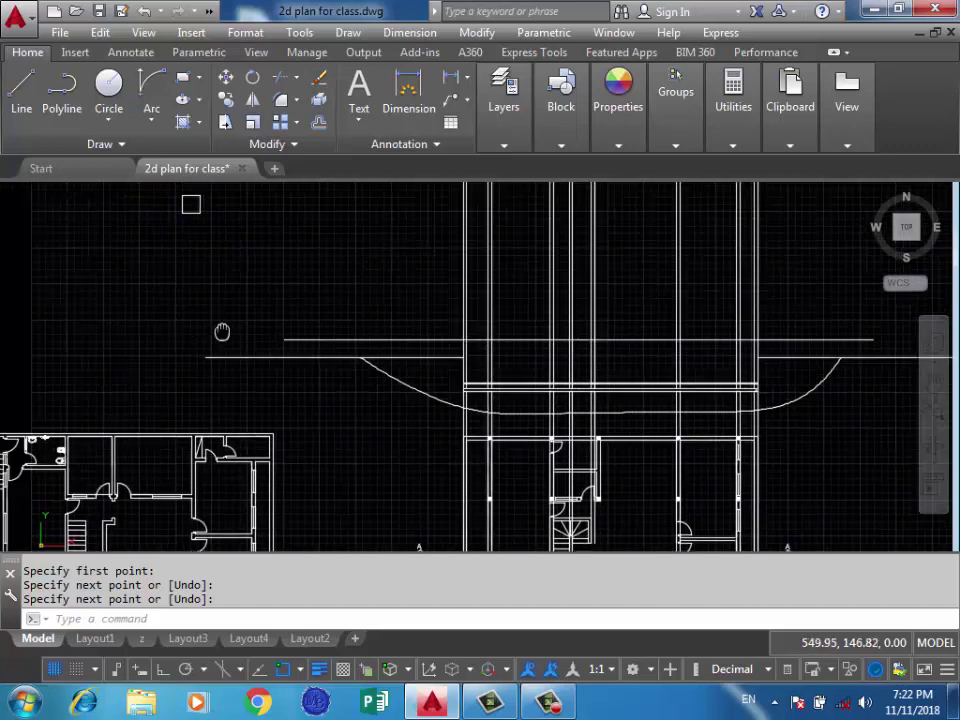
pyautogui.scroll(-3, 272, 204)
pyautogui.scroll(1, 272, 204)
pyautogui.write('c')
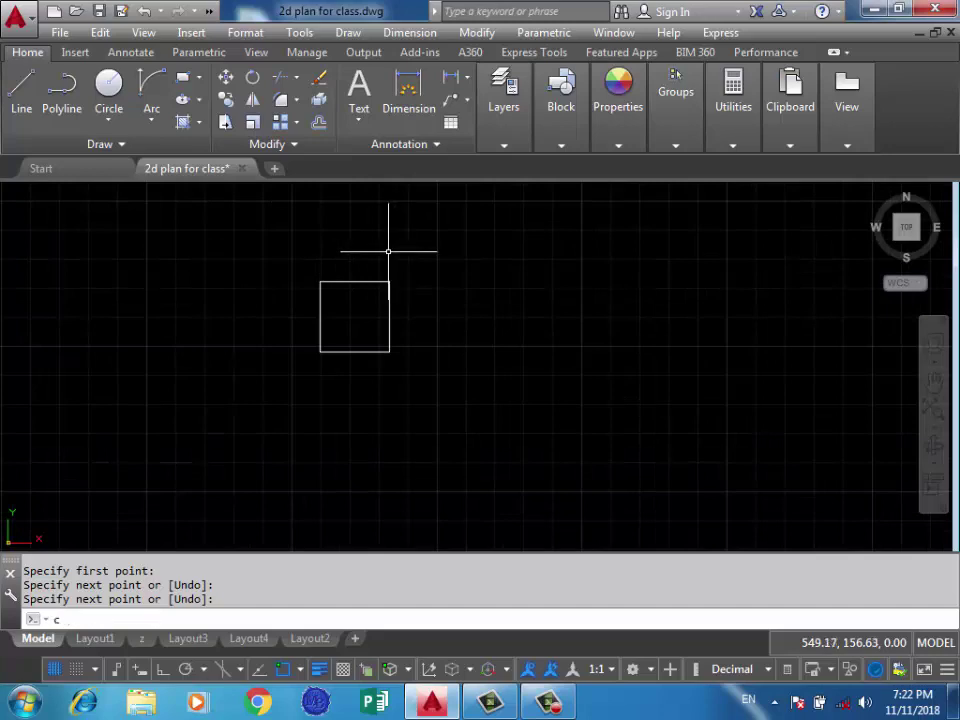
# Copy the 1.2 by 1.2 square from its bottom midpoint onto the horizontal wall's end.
pyautogui.write('o')
pyautogui.press('Return')
pyautogui.click(377, 266)
pyautogui.click(349, 294)
pyautogui.press('Return')
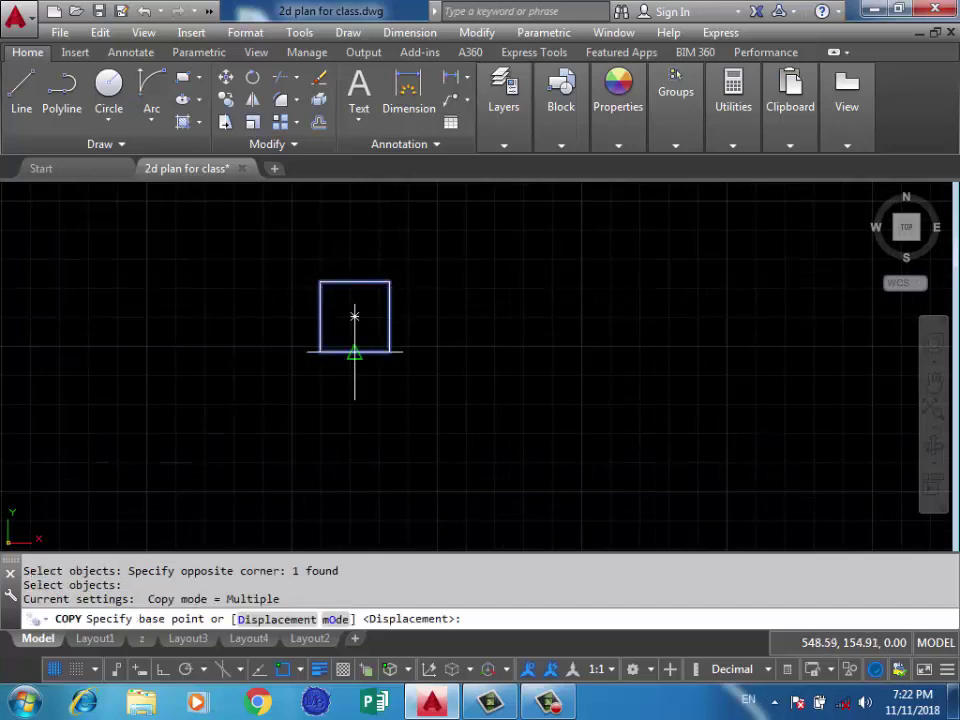
pyautogui.click(354, 317)
pyautogui.scroll(3, 286, 268)
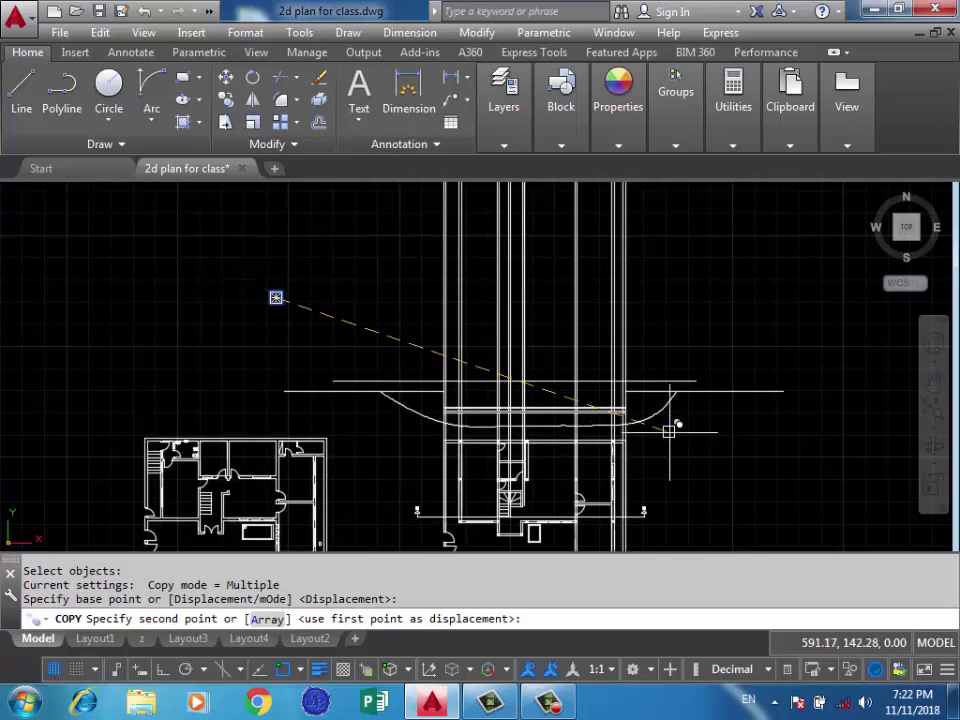
pyautogui.scroll(2, 640, 415)
pyautogui.scroll(2, 658, 332)
pyautogui.scroll(2, 643, 285)
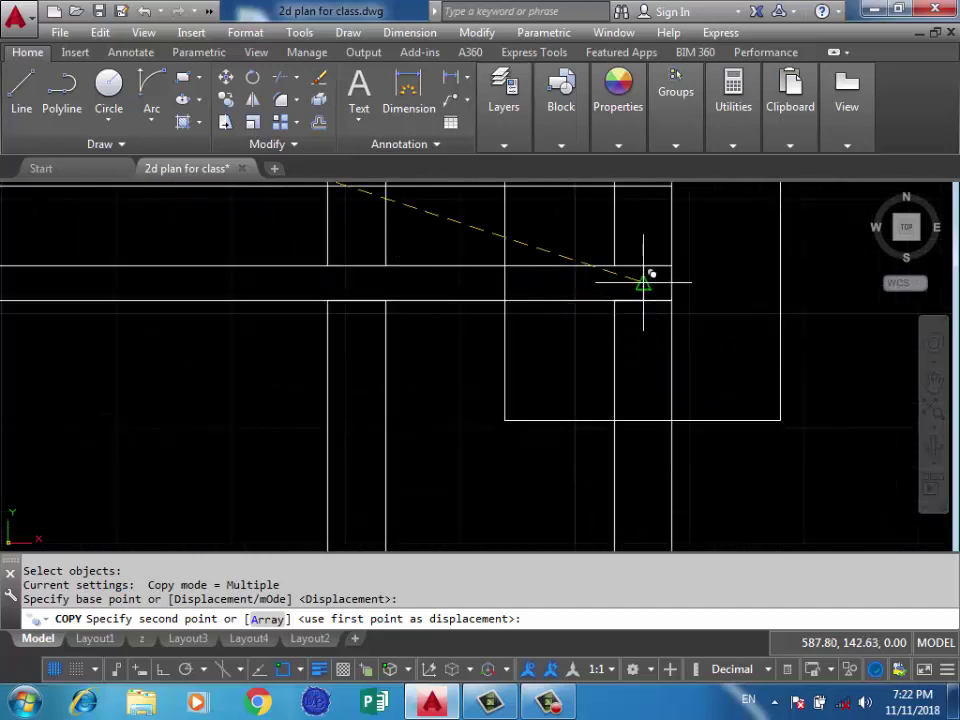
pyautogui.click(643, 284)
pyautogui.scroll(-2, 617, 332)
pyautogui.scroll(-2, 467, 342)
pyautogui.press('Return')
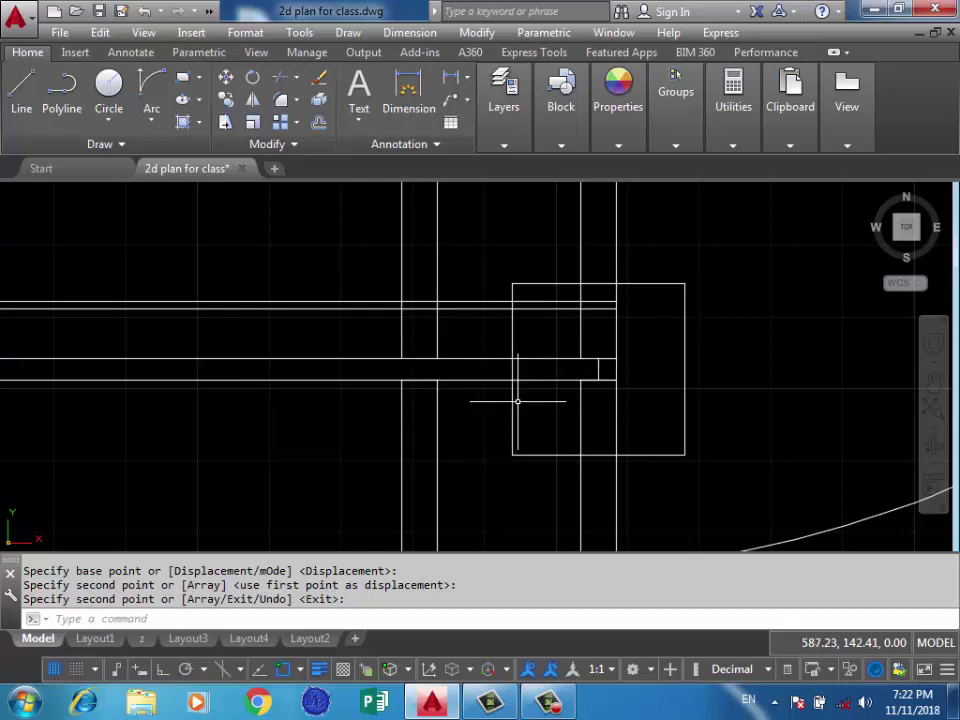
pyautogui.scroll(2, 647, 405)
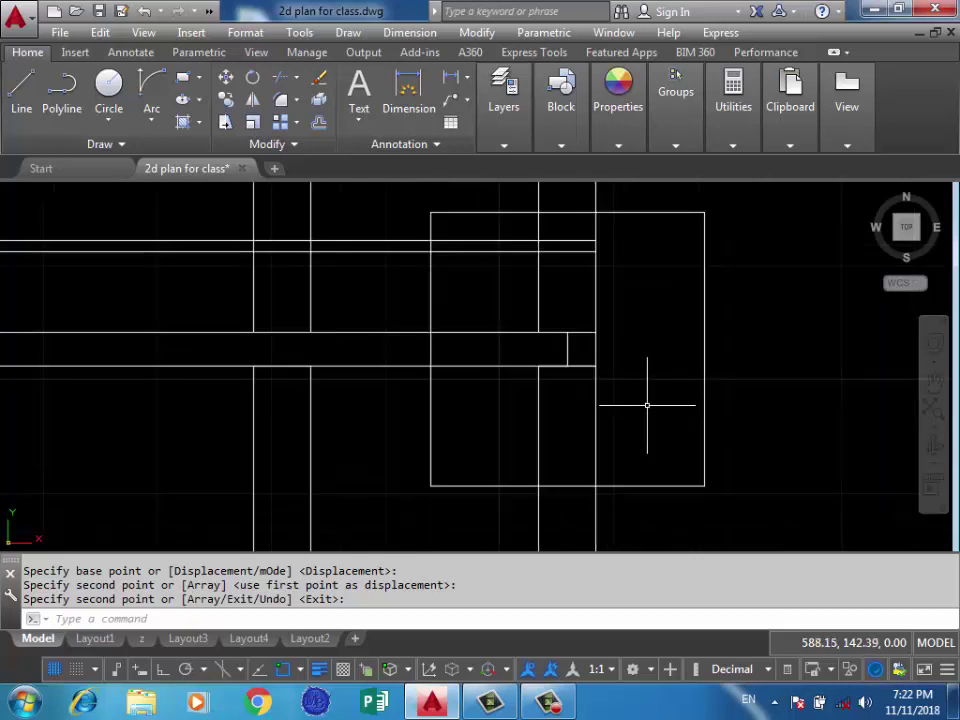
pyautogui.write('1')
pyautogui.press('Return')
pyautogui.write('L')
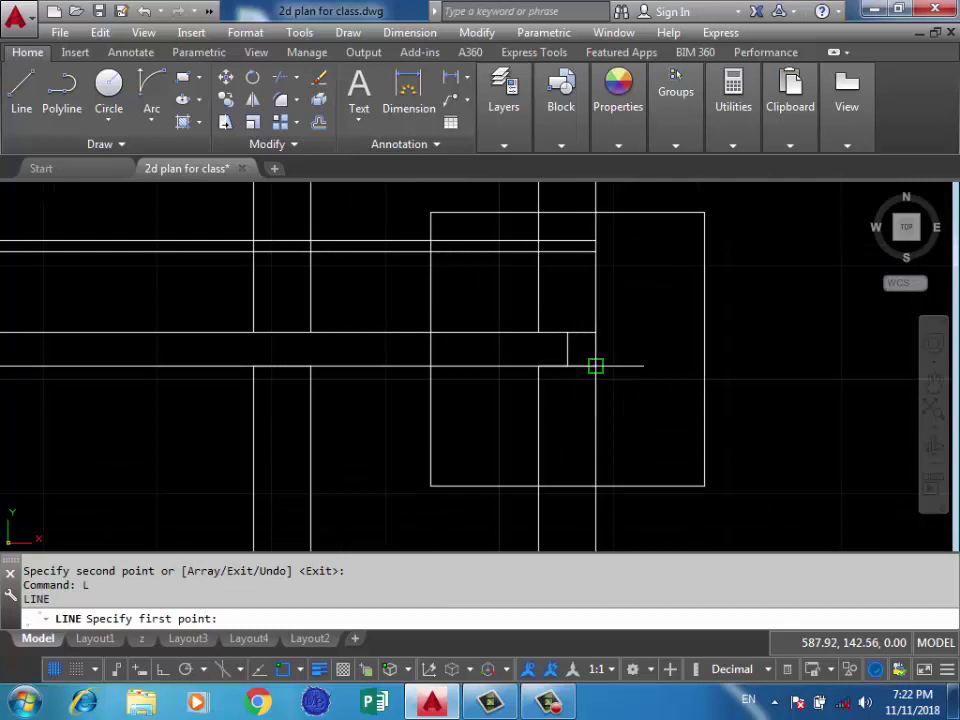
# Draw a short closing line at the wall corner and trim wall lines crossing the opening.
pyautogui.click(567, 349)
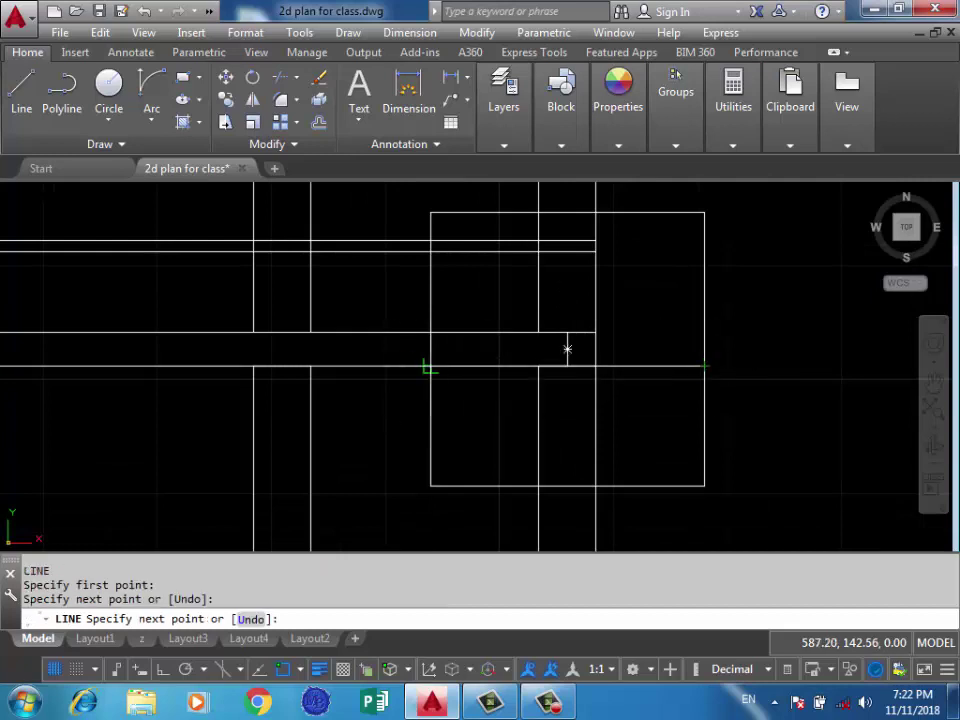
pyautogui.press('Return')
pyautogui.write('r')
pyautogui.press('Return')
pyautogui.press('Return')
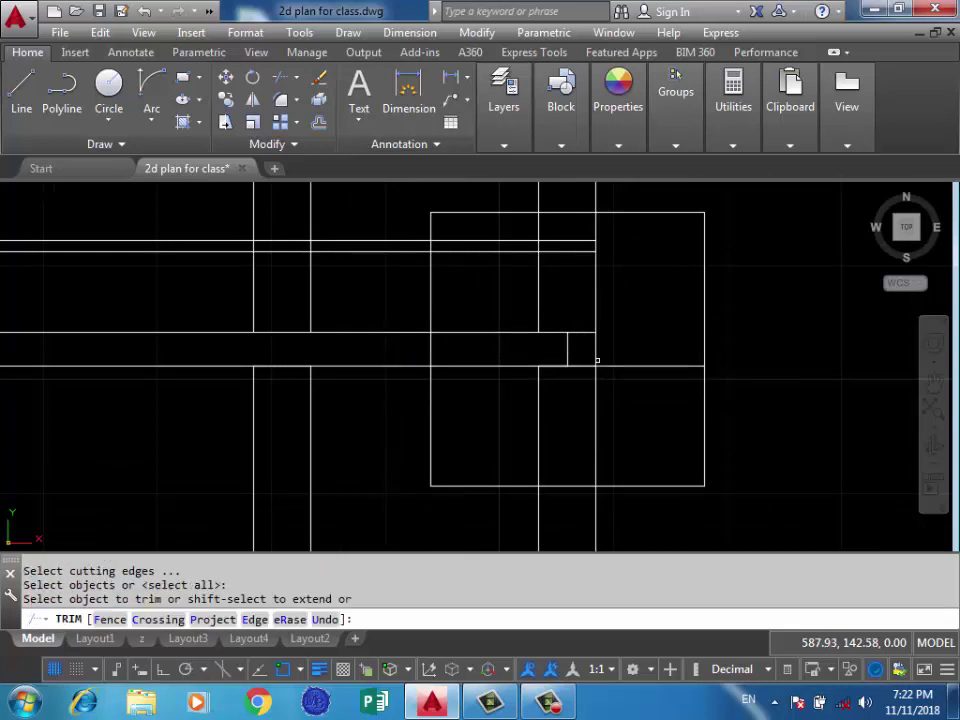
pyautogui.moveTo(640, 240); pyautogui.dragTo(735, 208)
pyautogui.click(453, 197)
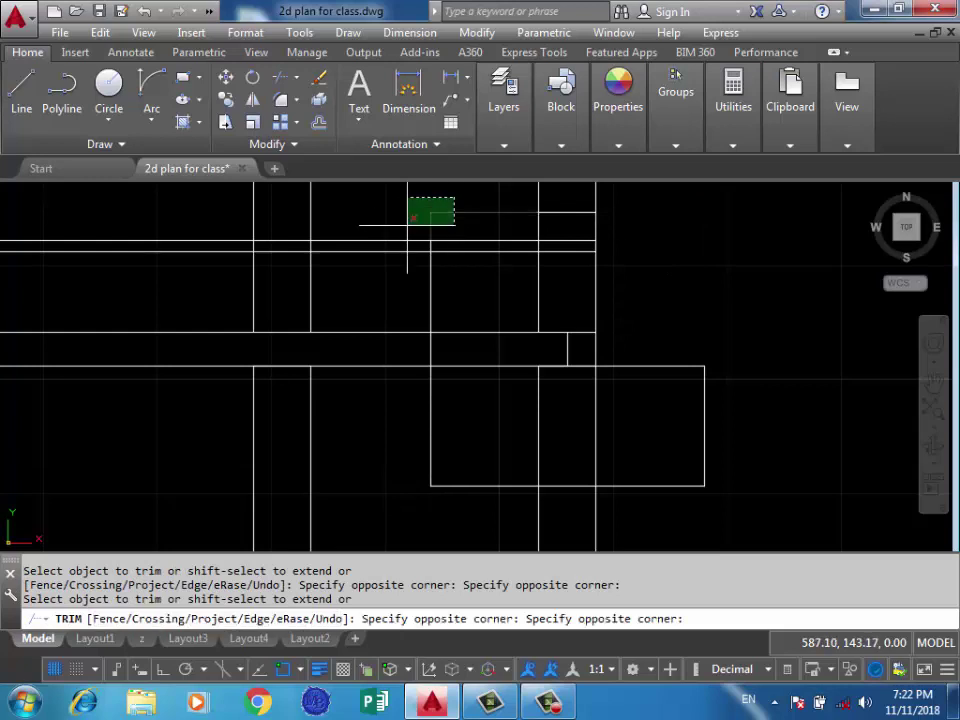
pyautogui.click(481, 188)
# Trim the vertical wall segments inside the opening and erase a stray line.
pyautogui.click(447, 353)
pyautogui.click(394, 351)
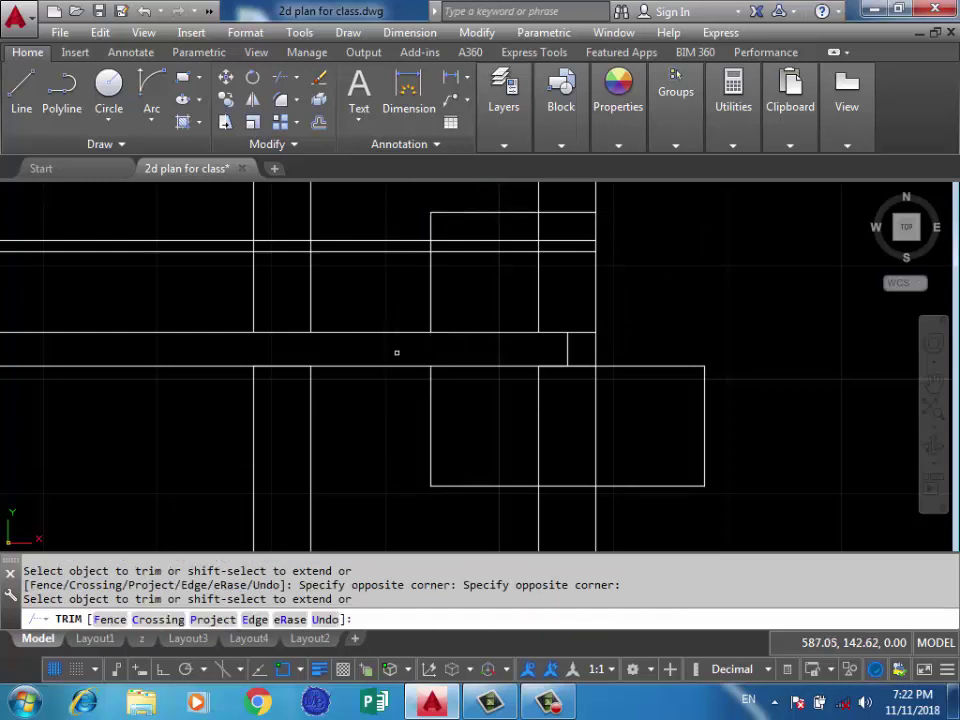
pyautogui.click(437, 199)
pyautogui.click(406, 216)
pyautogui.press('Delete')
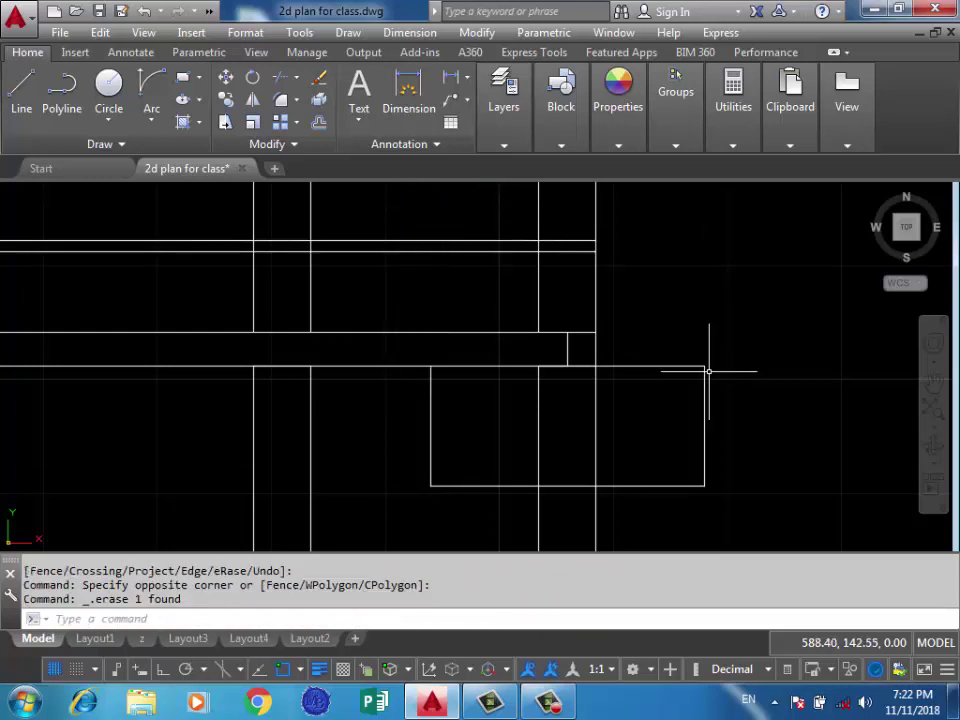
# Move the opening's U-shaped outline and top edge up onto the upper wall line.
pyautogui.moveTo(562, 406); pyautogui.dragTo(600, 414, button='middle')
pyautogui.click(767, 430)
pyautogui.click(726, 472)
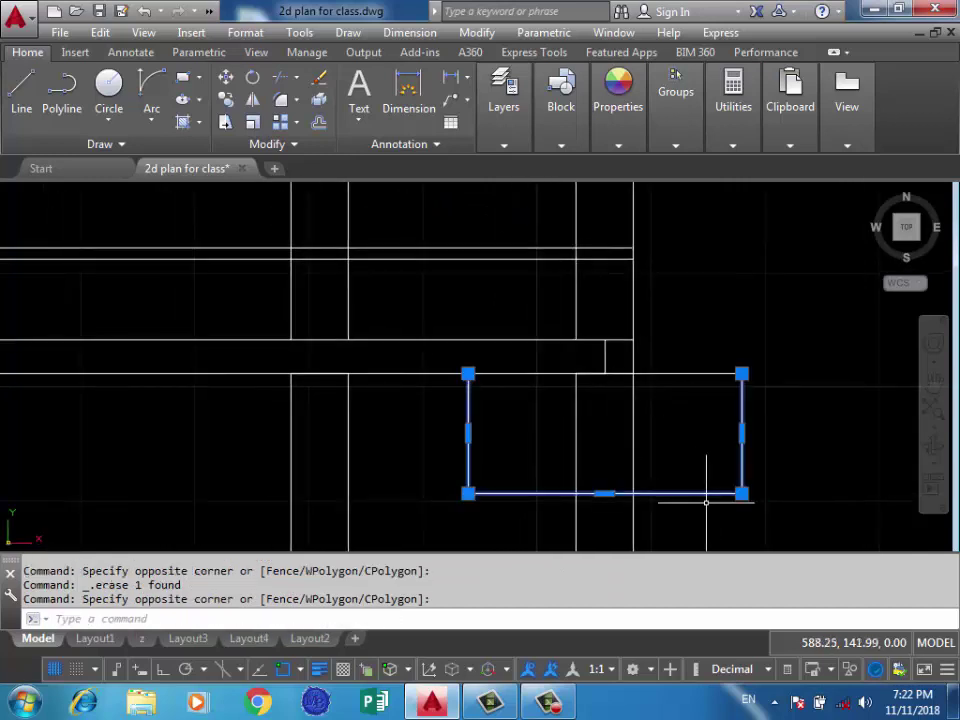
pyautogui.click(671, 374)
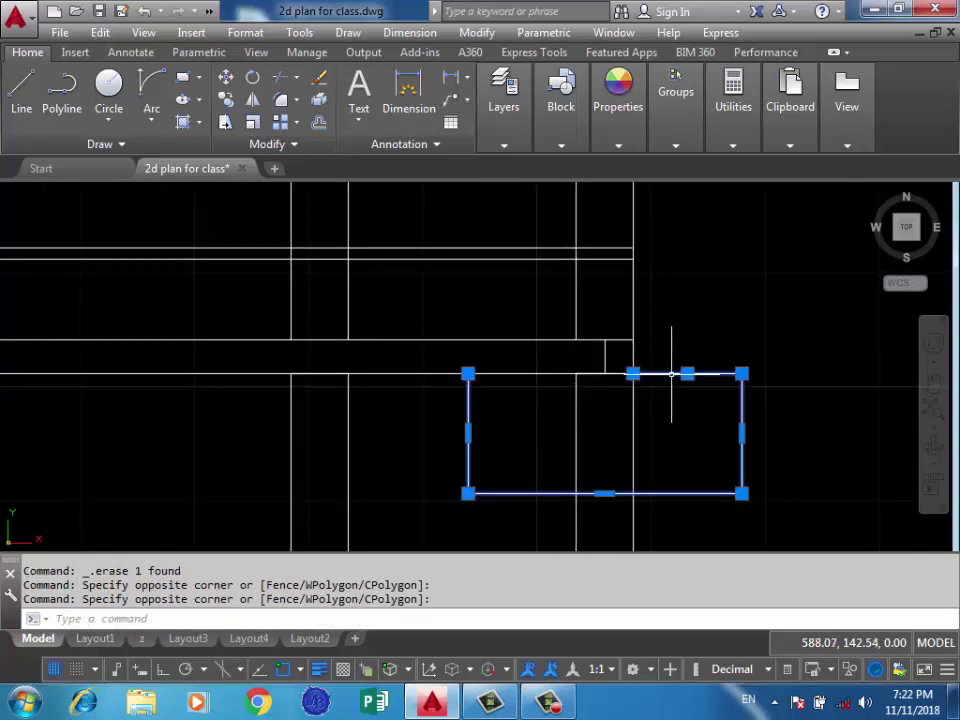
pyautogui.write('m')
pyautogui.press('Return')
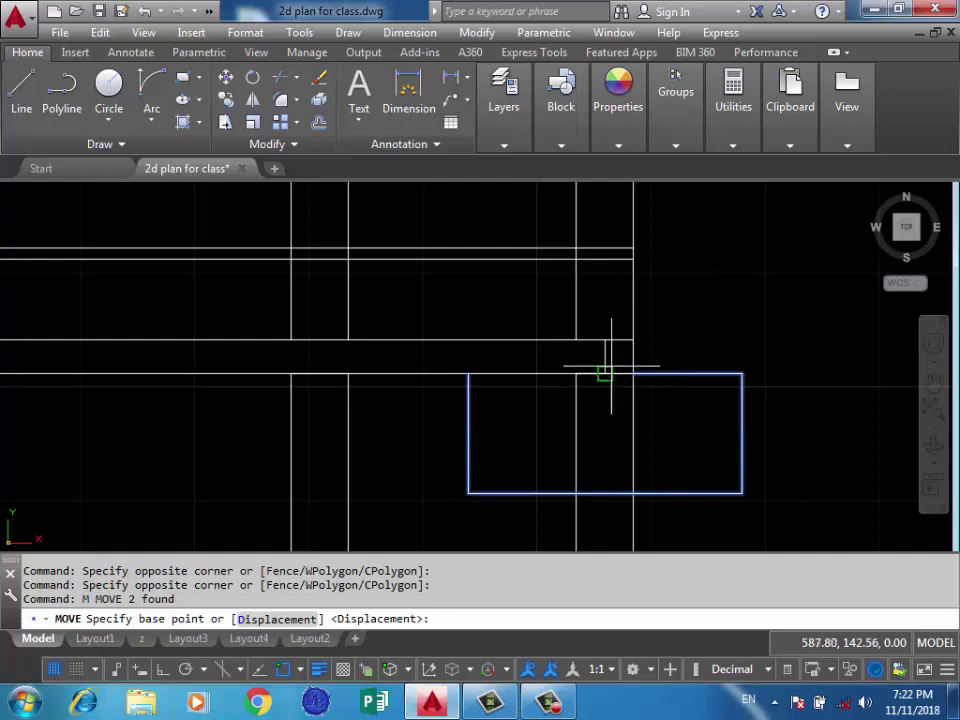
pyautogui.click(604, 374)
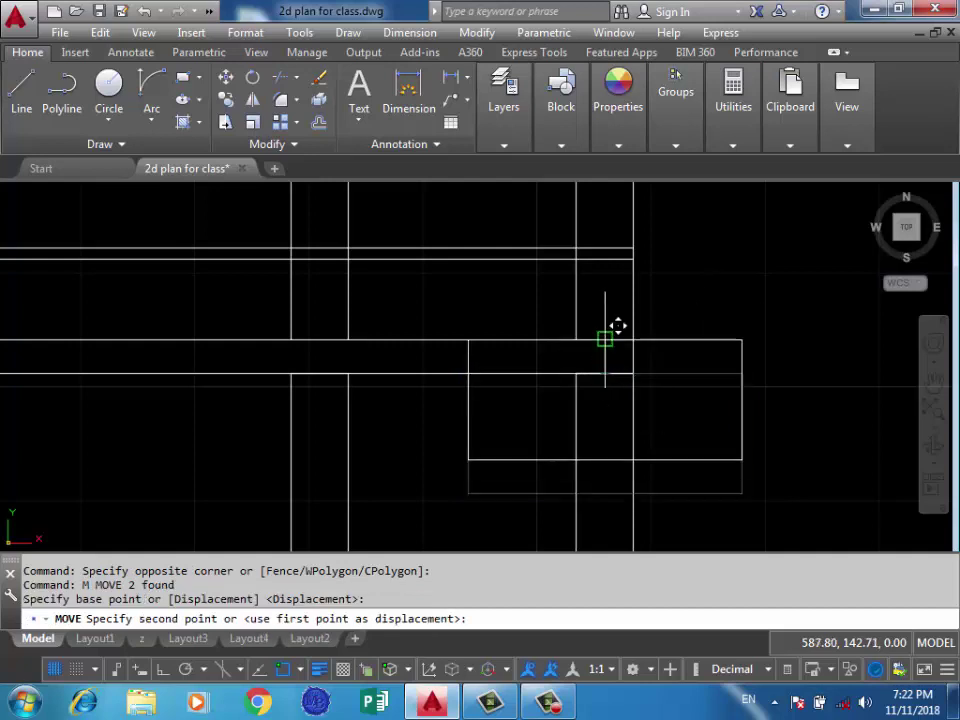
pyautogui.click(697, 360)
pyautogui.press('Return')
pyautogui.write('t')
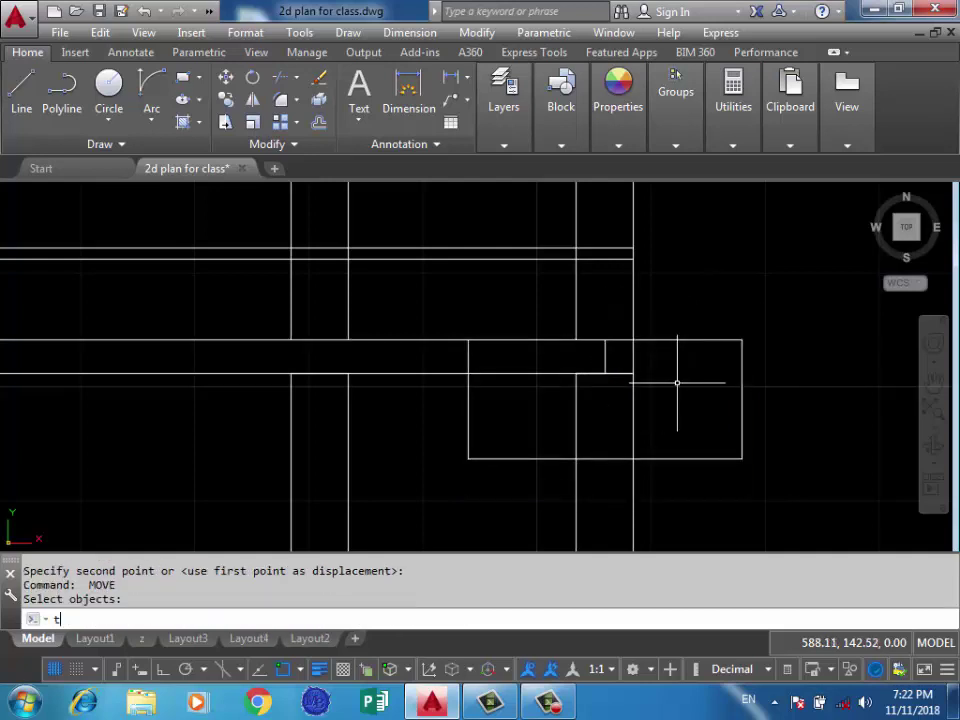
# Trim the wall lines inside the raised opening and erase the four leftover segments.
pyautogui.write('r')
pyautogui.press('Return')
pyautogui.press('Return')
pyautogui.click(656, 364)
pyautogui.click(506, 399)
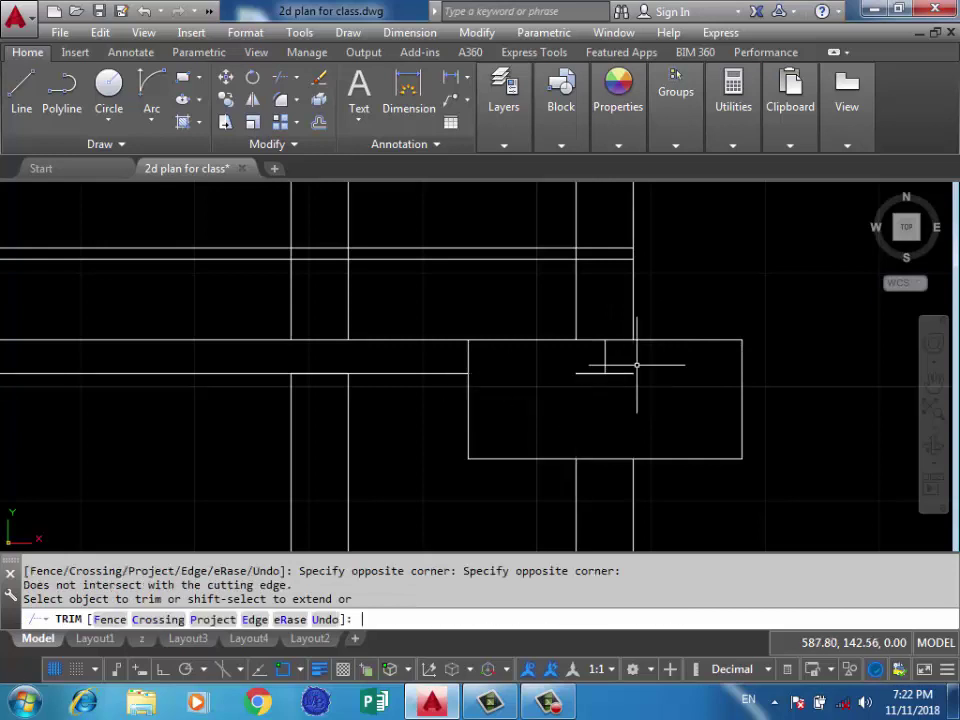
pyautogui.press('Escape')
pyautogui.click(636, 365)
pyautogui.click(561, 381)
pyautogui.press('Delete')
pyautogui.scroll(-2, 752, 350)
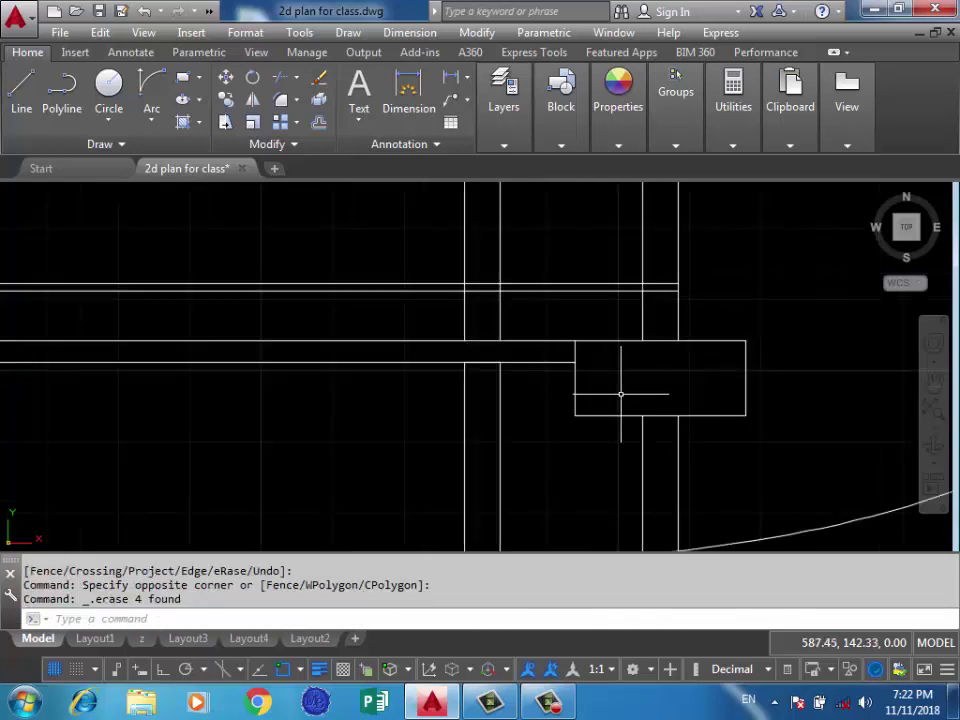
# Select the rectangular opening and start a copy, then cancel it.
pyautogui.scroll(2, 742, 402)
pyautogui.click(738, 412)
pyautogui.click(454, 414)
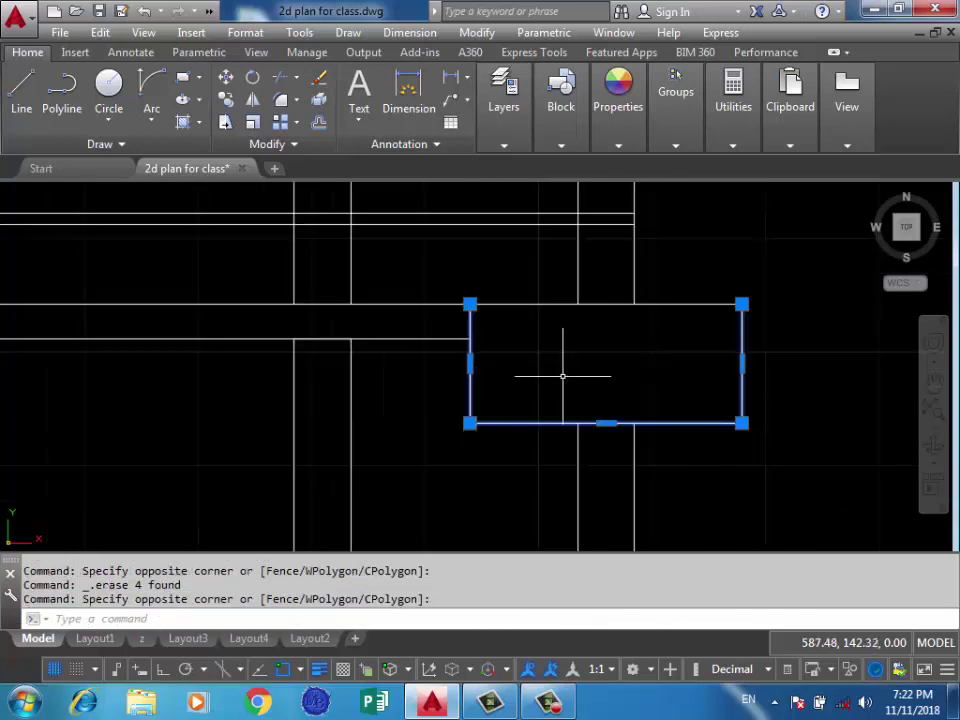
pyautogui.moveTo(542, 374); pyautogui.dragTo(536, 384, button='middle')
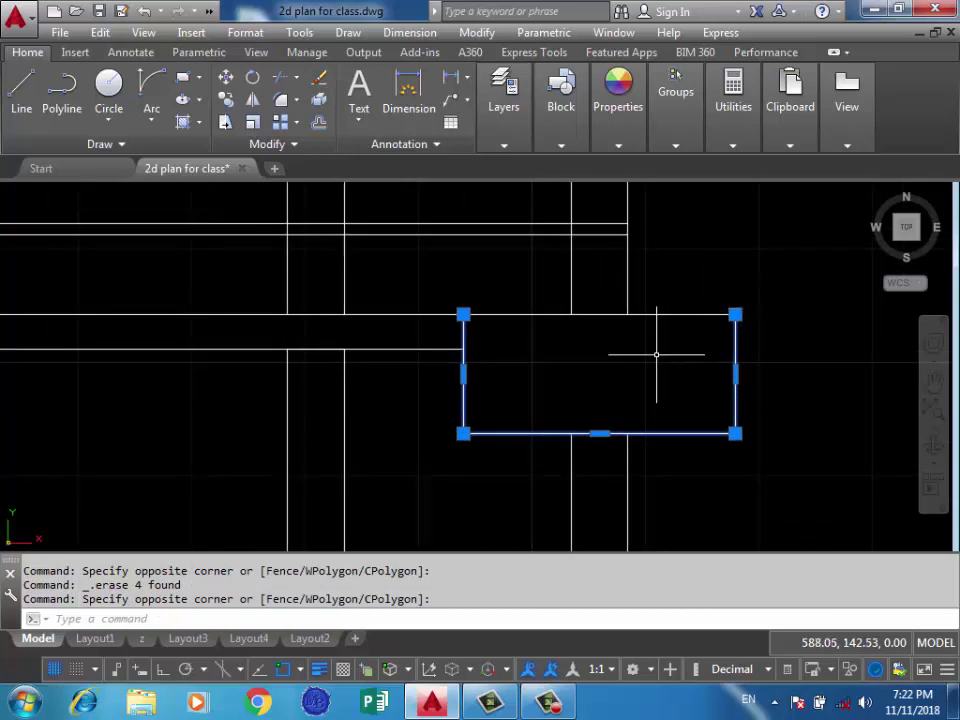
pyautogui.write('co')
pyautogui.press('Return')
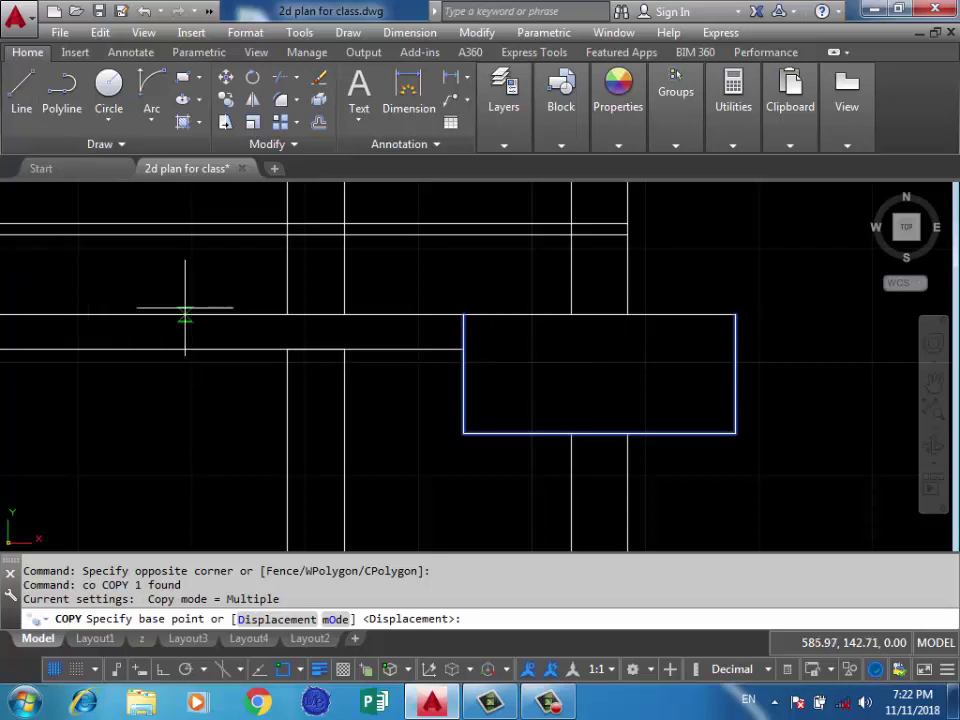
pyautogui.press('Escape')
# Draw two short closing lines between the wall corners on the left.
pyautogui.moveTo(361, 325); pyautogui.dragTo(463, 336, button='middle')
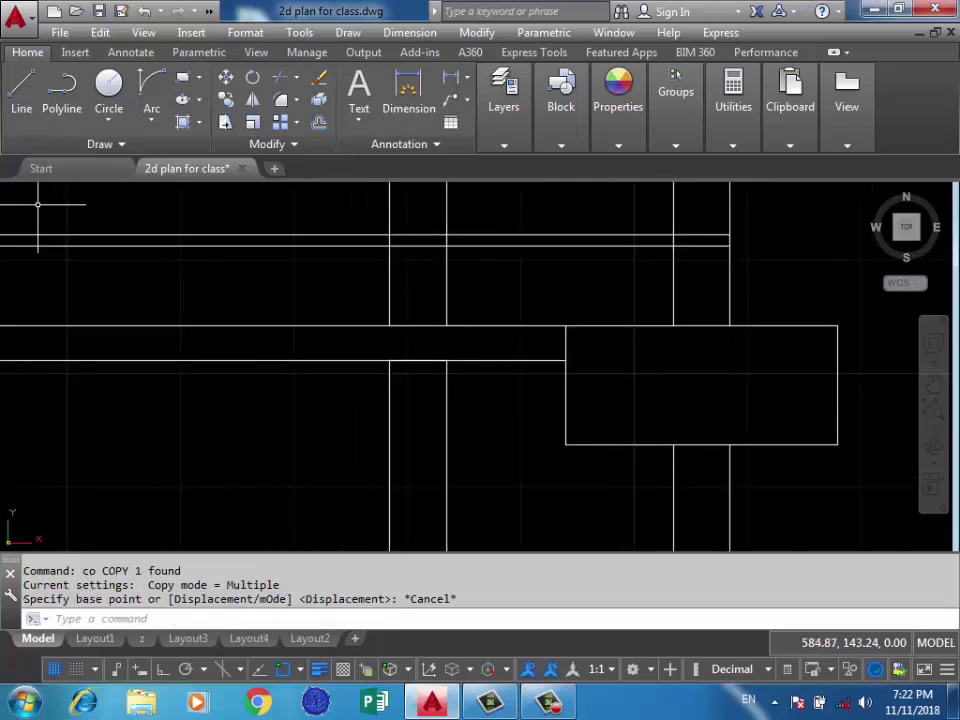
pyautogui.click(21, 88)
pyautogui.click(446, 325)
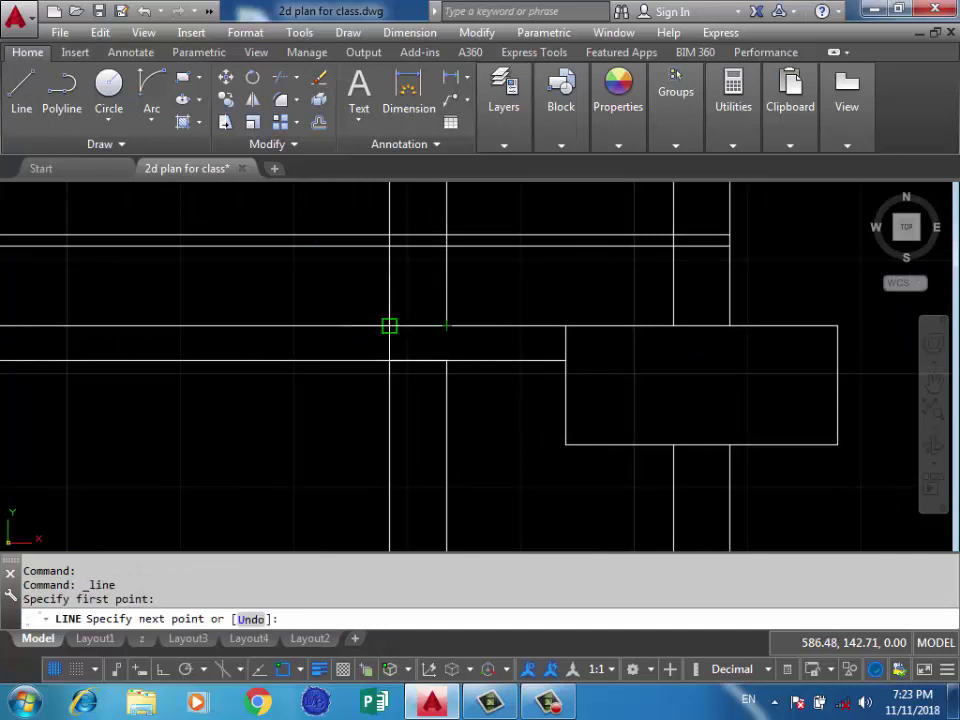
pyautogui.click(392, 326)
pyautogui.press('Return')
pyautogui.scroll(-4, 568, 349)
pyautogui.scroll(5, 254, 350)
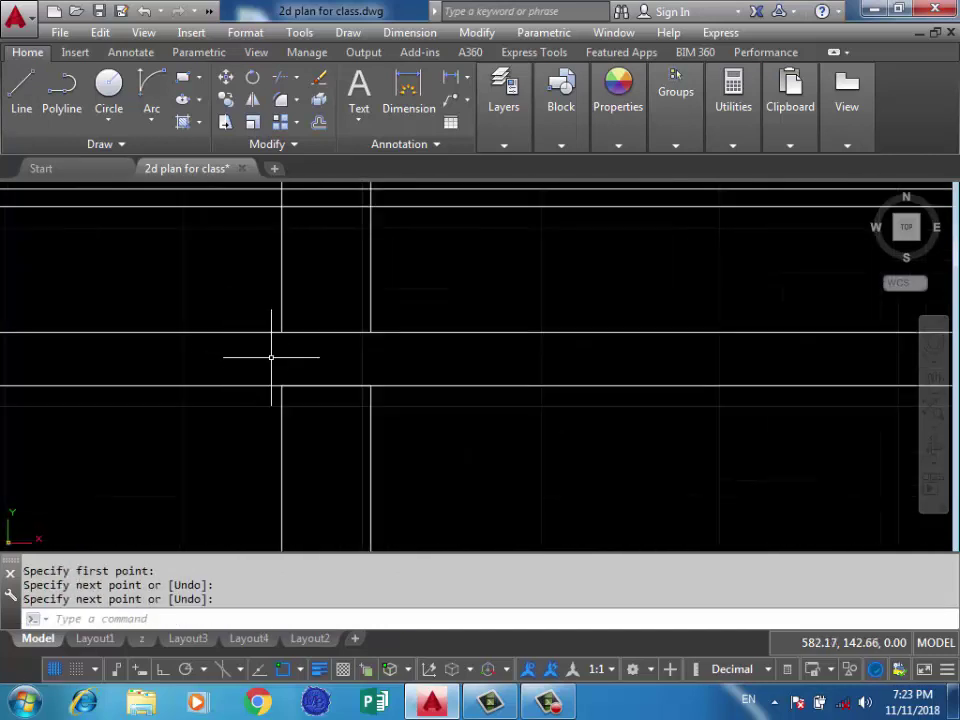
pyautogui.press('Return')
pyautogui.click(371, 330)
pyautogui.click(281, 330)
pyautogui.press('Return')
# Close two more wall gaps with short lines snapped to the wall intersections.
pyautogui.moveTo(737, 368); pyautogui.dragTo(210, 354, button='middle')
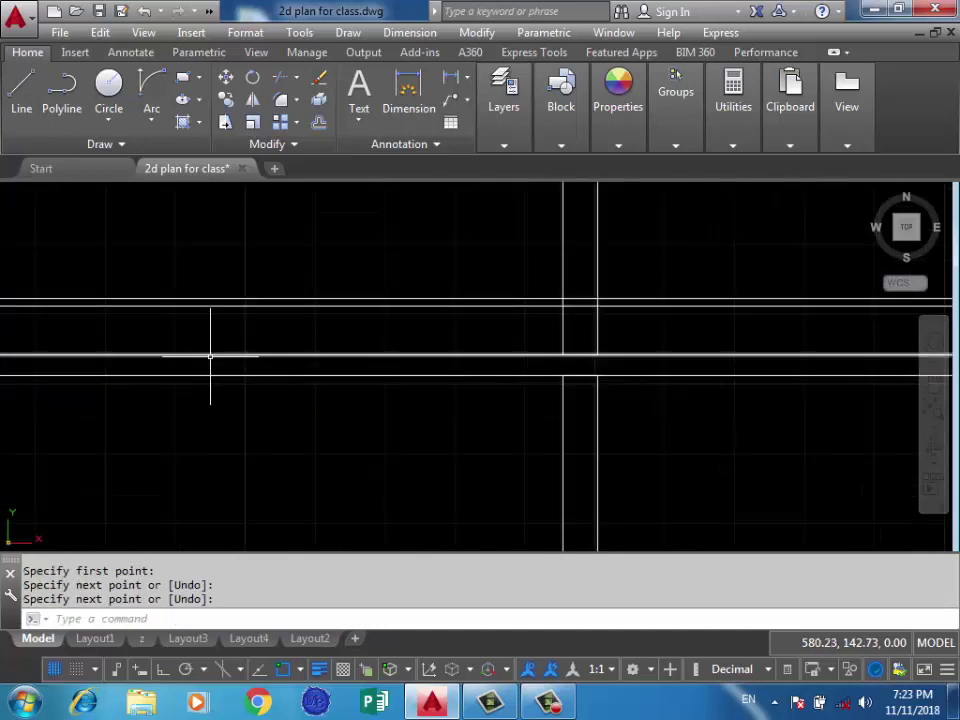
pyautogui.scroll(-3, 589, 360)
pyautogui.scroll(3, 415, 358)
pyautogui.press('Return')
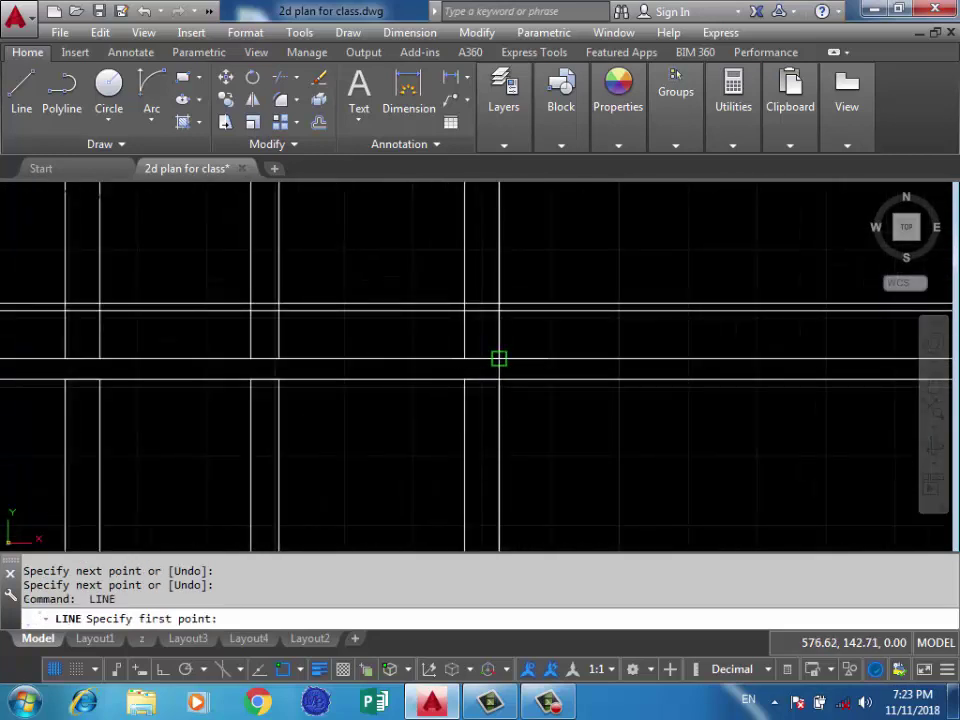
pyautogui.click(499, 358)
pyautogui.click(463, 358)
pyautogui.scroll(-2, 461, 358)
pyautogui.press('Return')
pyautogui.scroll(2, 418, 364)
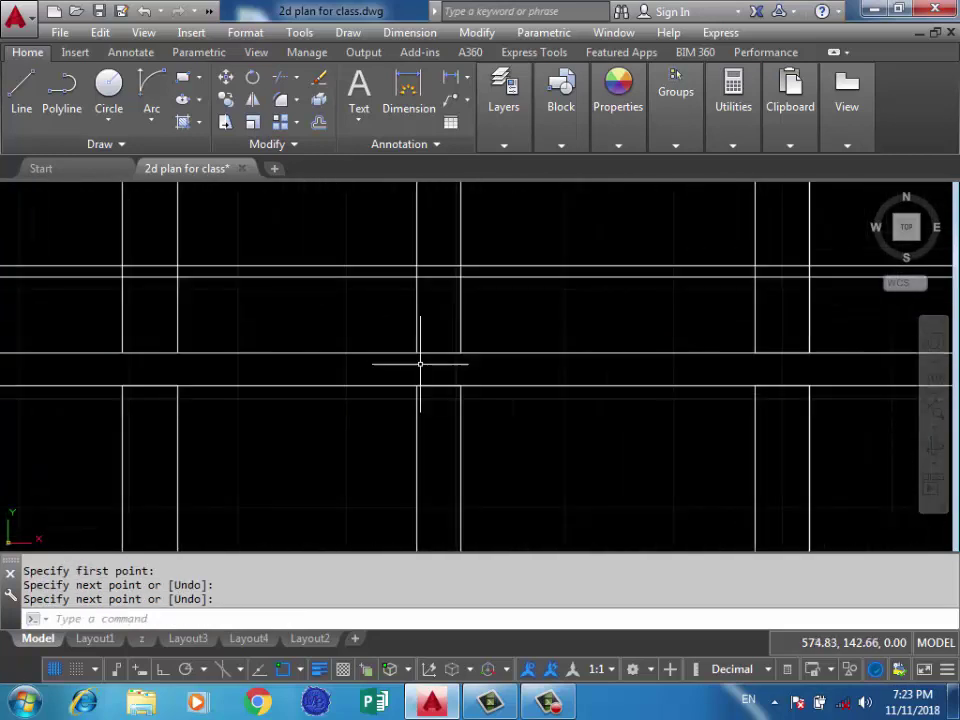
pyautogui.press('Return')
pyautogui.click(460, 352)
pyautogui.click(417, 352)
pyautogui.press('Return')
# Draw a connecting line between two wall corners at the slab band.
pyautogui.scroll(-2, 652, 342)
pyautogui.scroll(2, 418, 343)
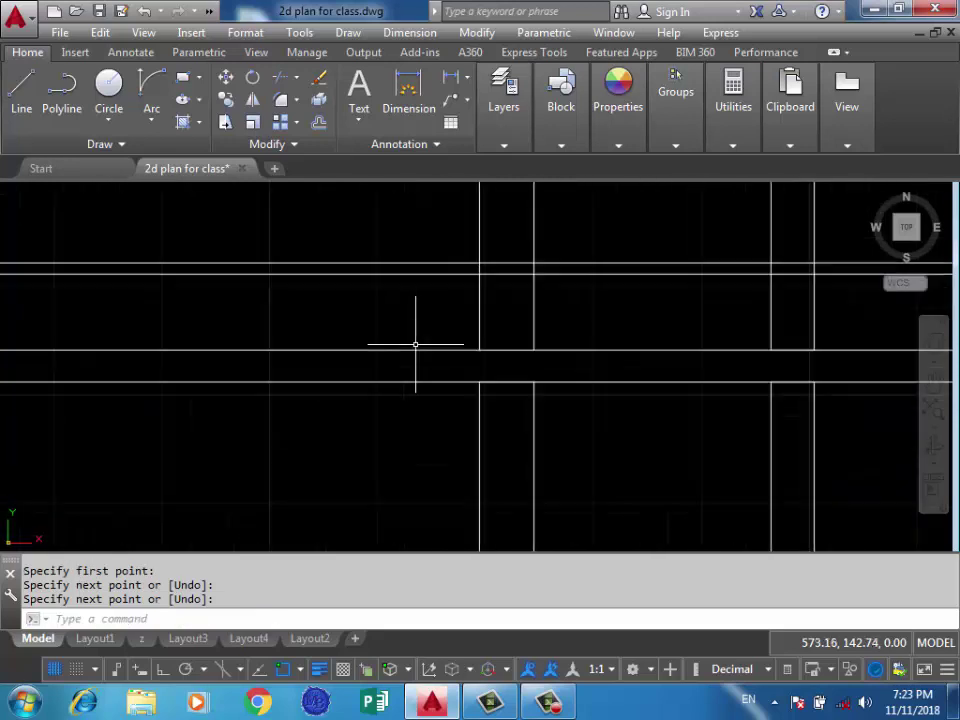
pyautogui.press('Return')
pyautogui.click(533, 349)
pyautogui.click(479, 349)
pyautogui.press('Return')
pyautogui.scroll(-2, 664, 343)
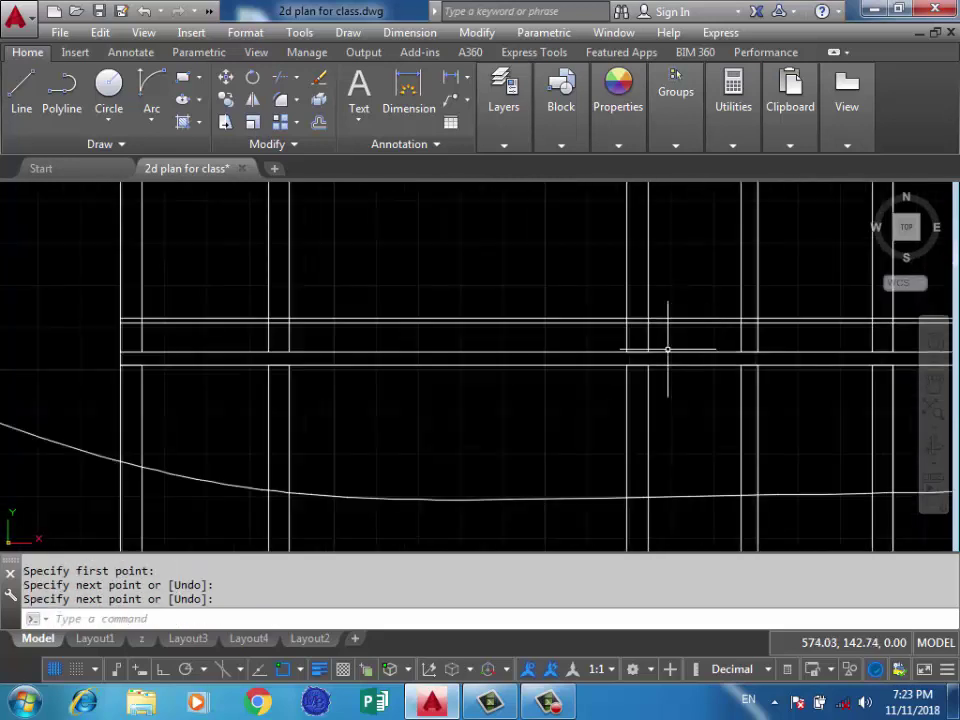
pyautogui.scroll(2, 279, 358)
# Add two more connecting lines, the last running from a wall corner to a wall endpoint.
pyautogui.press('Return')
pyautogui.click(301, 336)
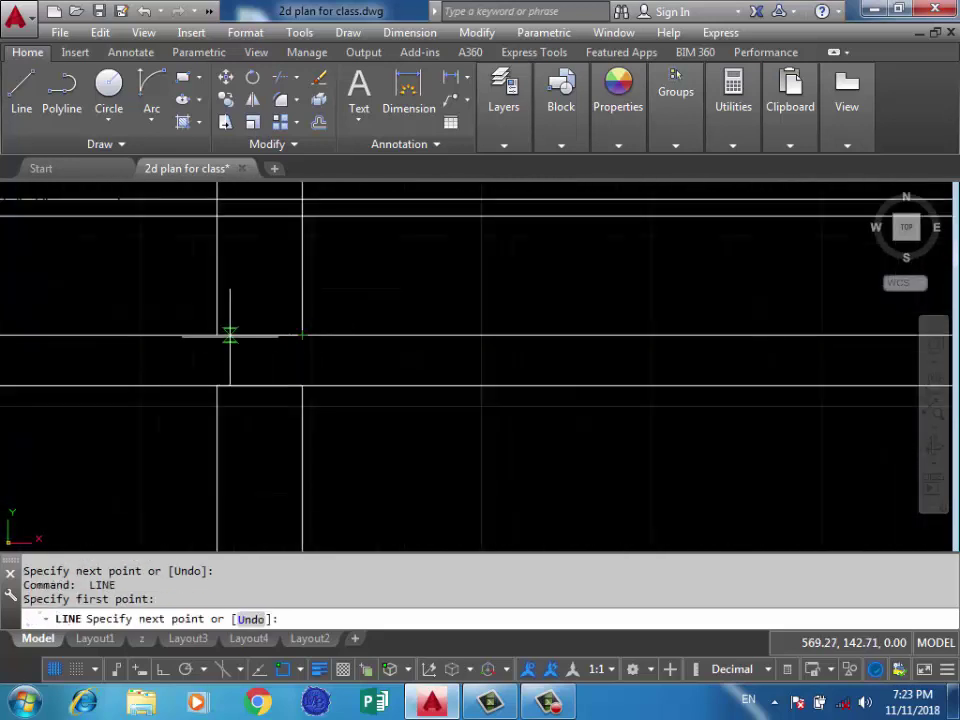
pyautogui.click(216, 334)
pyautogui.scroll(-2, 681, 336)
pyautogui.press('Return')
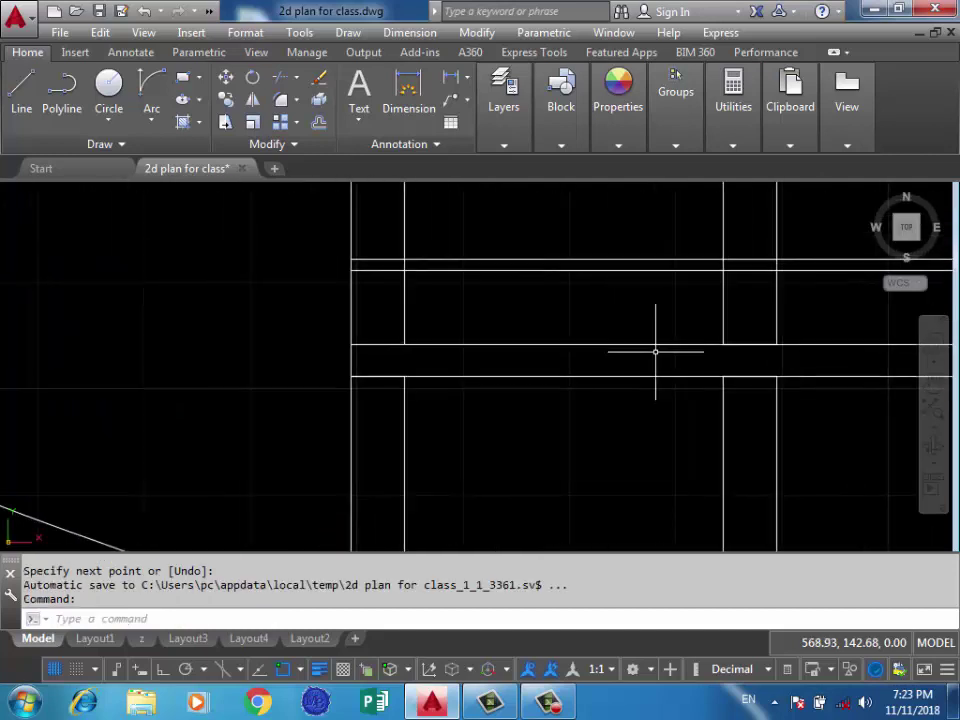
pyautogui.scroll(3, 401, 354)
pyautogui.press('Return')
pyautogui.click(442, 319)
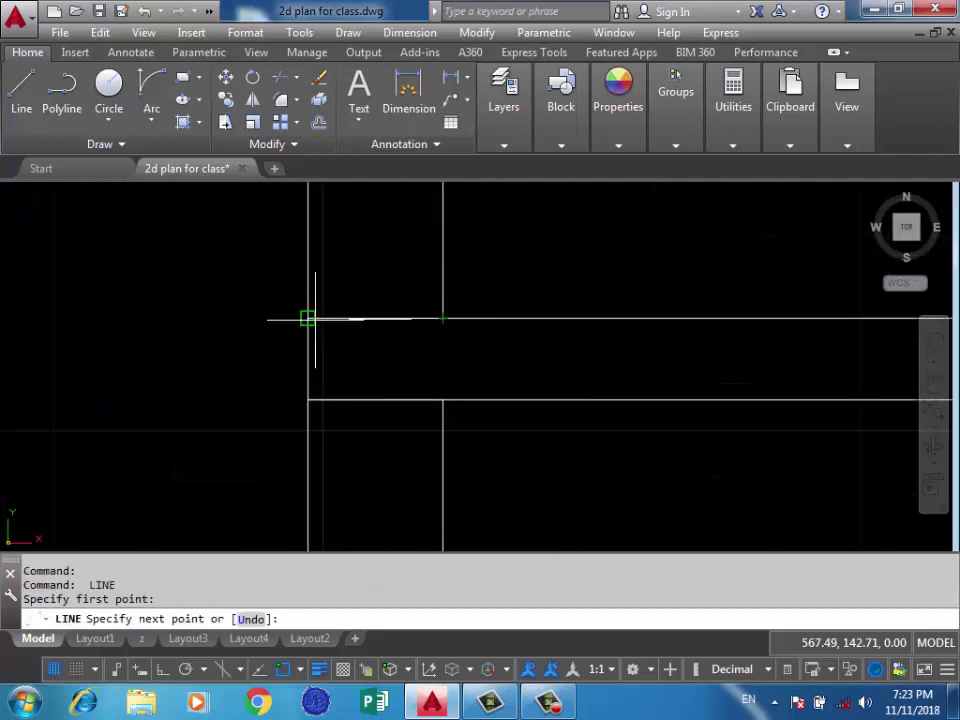
pyautogui.click(307, 318)
pyautogui.press('Return')
pyautogui.scroll(-2, 134, 300)
pyautogui.scroll(-2, 293, 323)
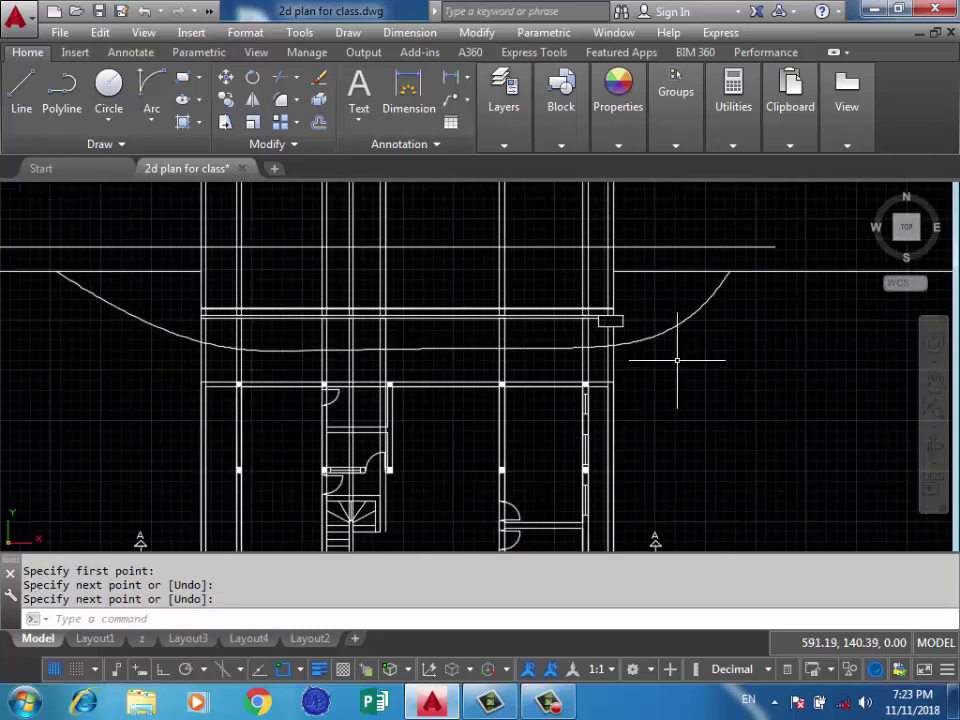
pyautogui.scroll(3, 671, 317)
# Copy the window rectangle to a wall position on the left.
pyautogui.scroll(1, 735, 268)
pyautogui.moveTo(735, 268); pyautogui.dragTo(637, 305)
pyautogui.scroll(-1, 590, 310)
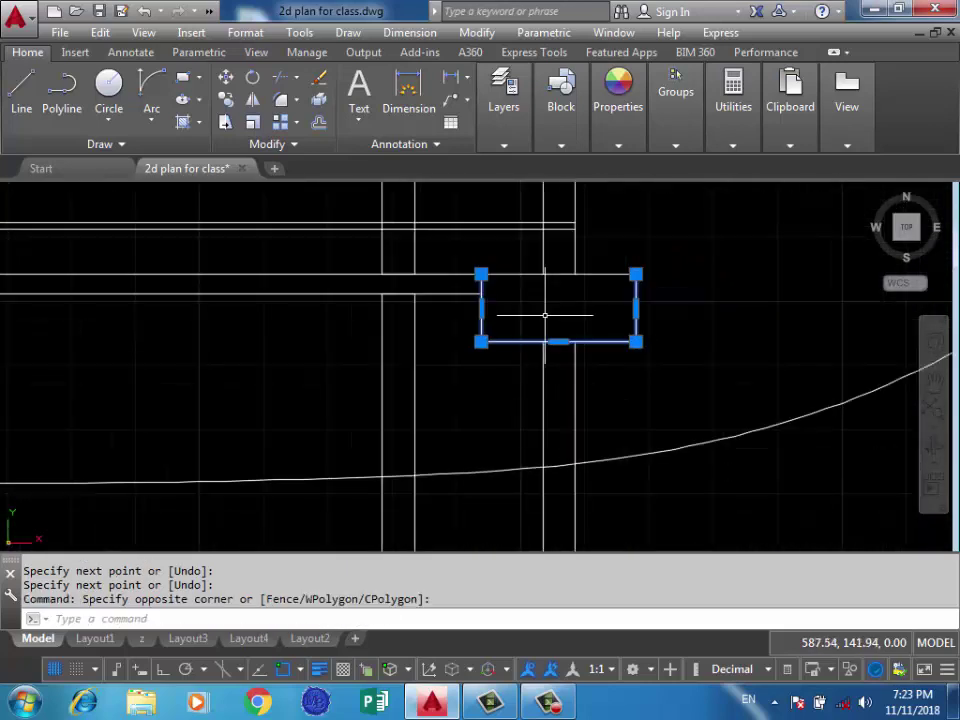
pyautogui.scroll(2, 565, 251)
pyautogui.write('co')
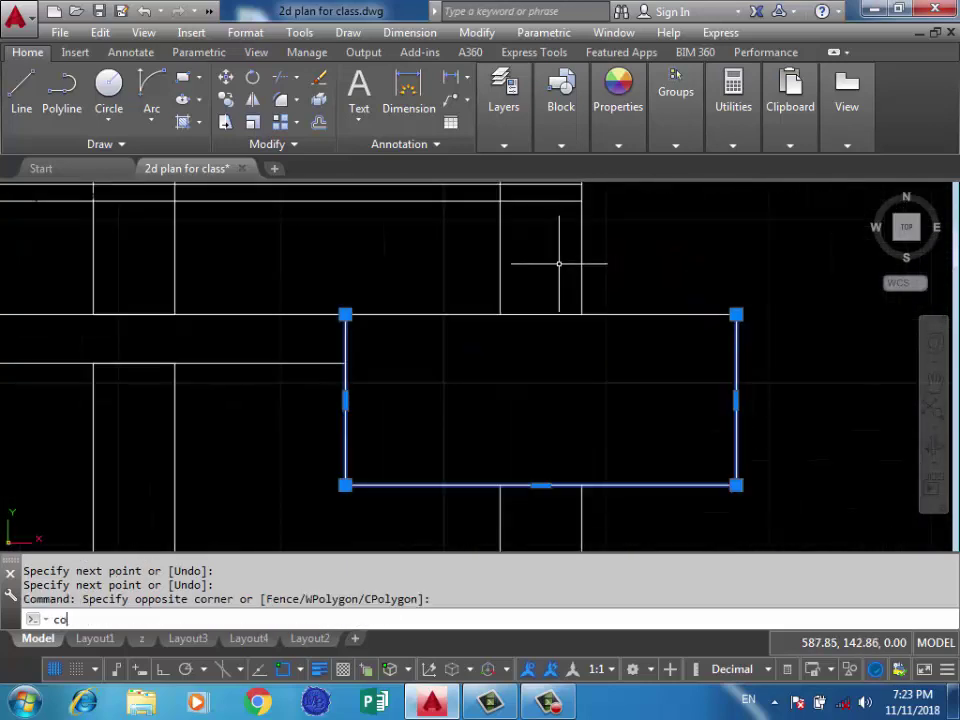
pyautogui.press('Return')
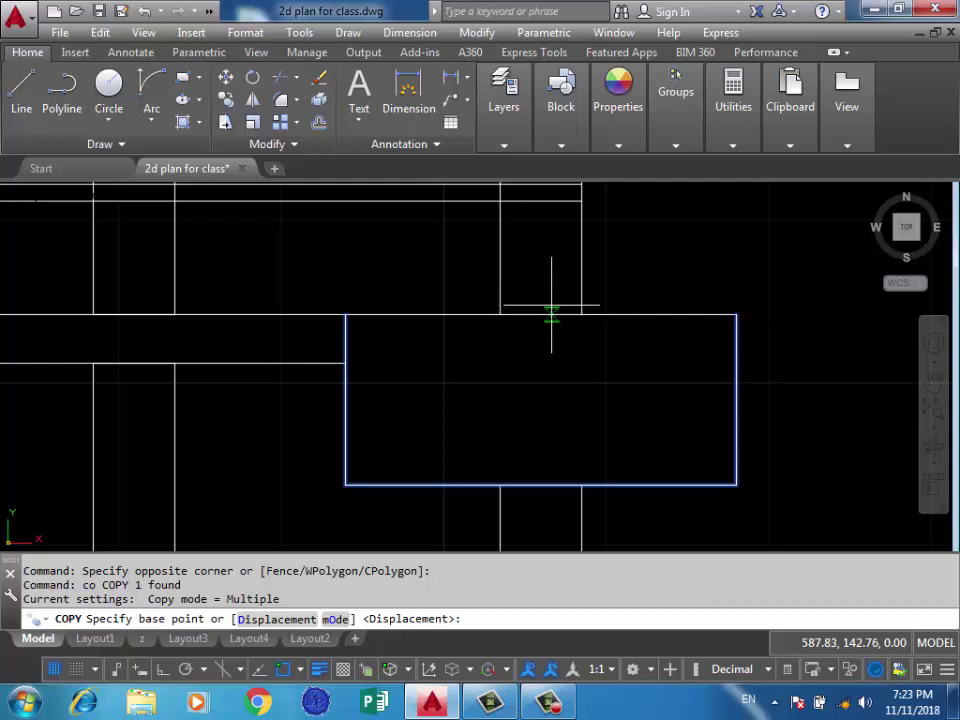
pyautogui.click(544, 316)
pyautogui.scroll(-1, 615, 311)
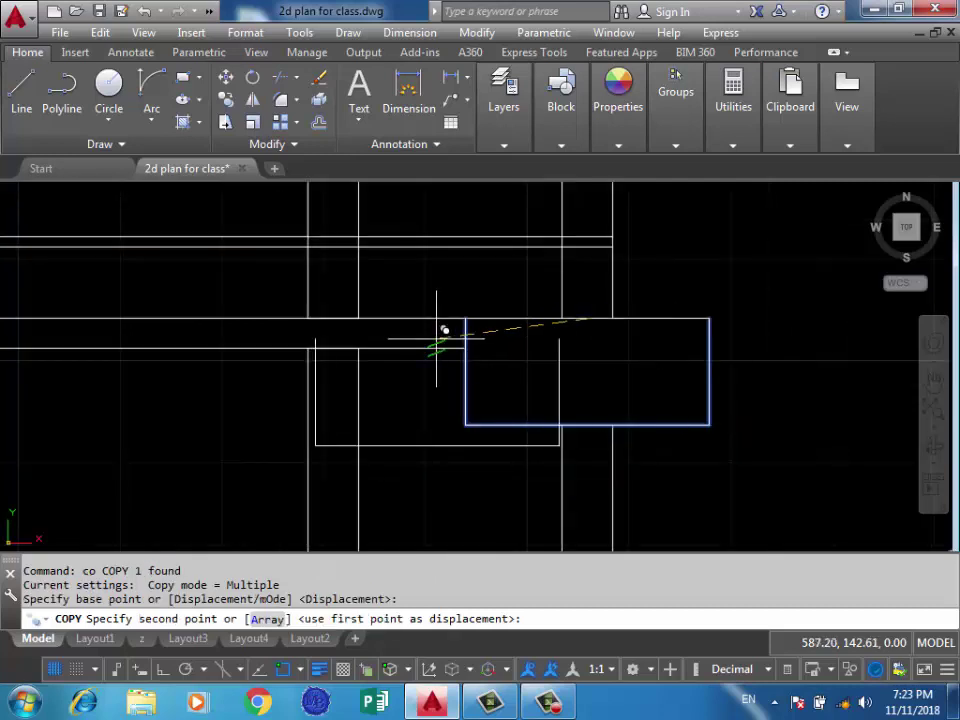
pyautogui.click(333, 318)
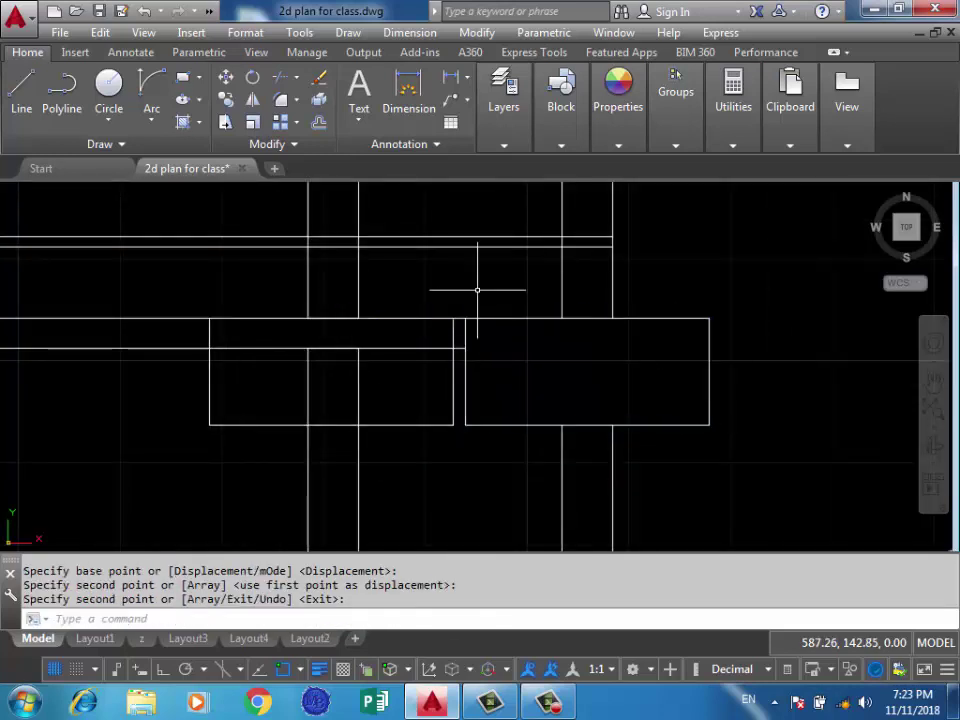
pyautogui.write('1')
# Draw a short line between the rectangle corners.
pyautogui.press('Return')
pyautogui.click(613, 318)
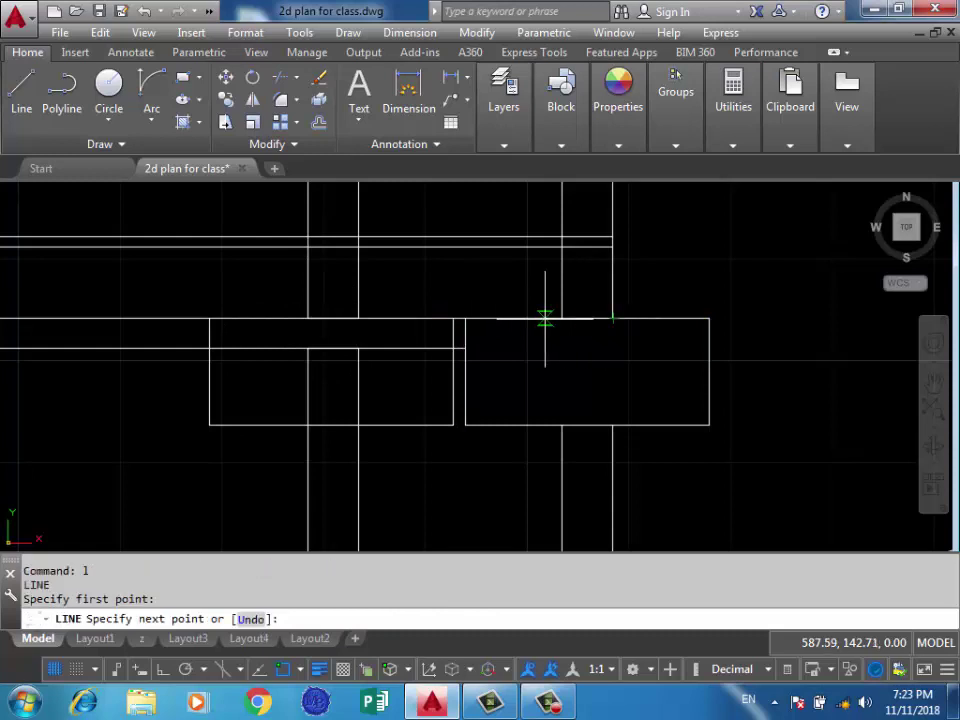
pyautogui.click(561, 318)
pyautogui.press('Return')
# Copy the right rectangle from its top midpoint and place two copies along the wall.
pyautogui.click(763, 399)
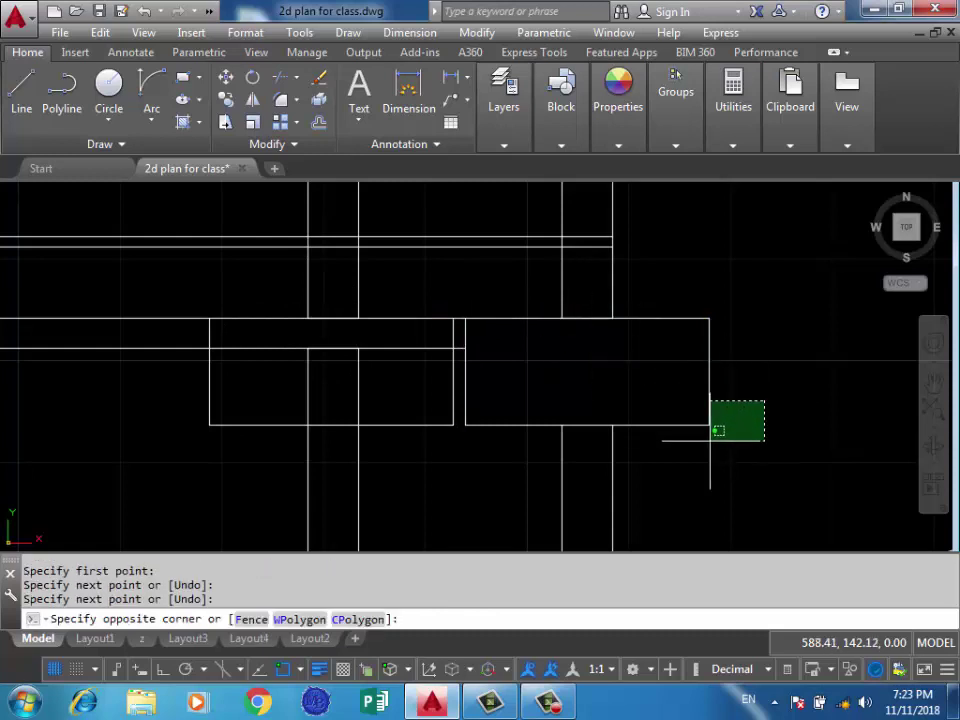
pyautogui.click(694, 445)
pyautogui.write('o')
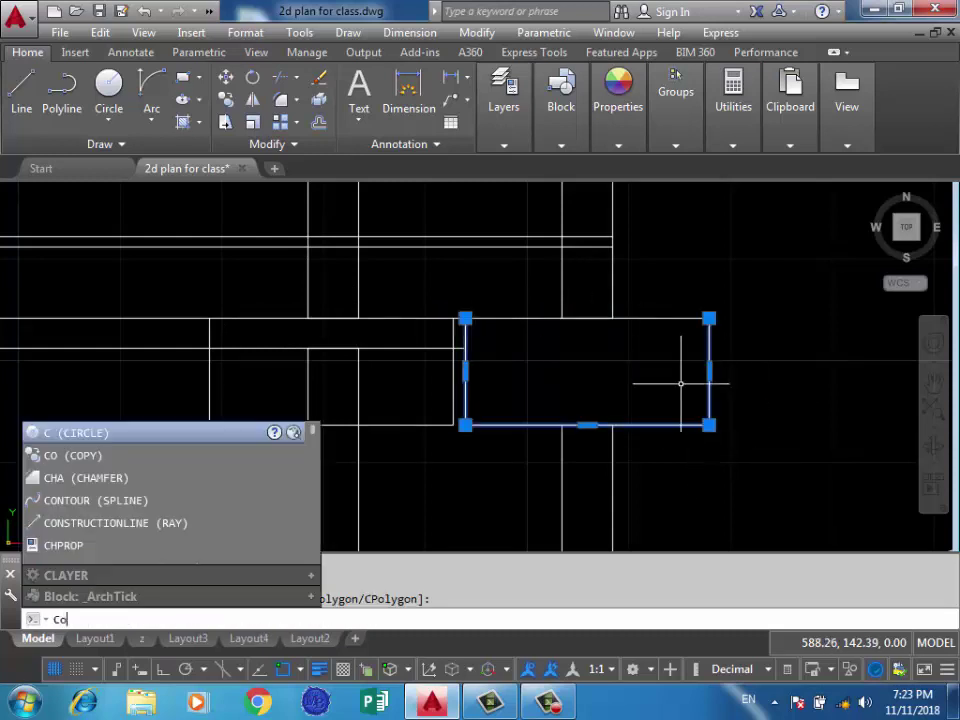
pyautogui.press('Return')
pyautogui.click(587, 318)
pyautogui.scroll(-4, 703, 318)
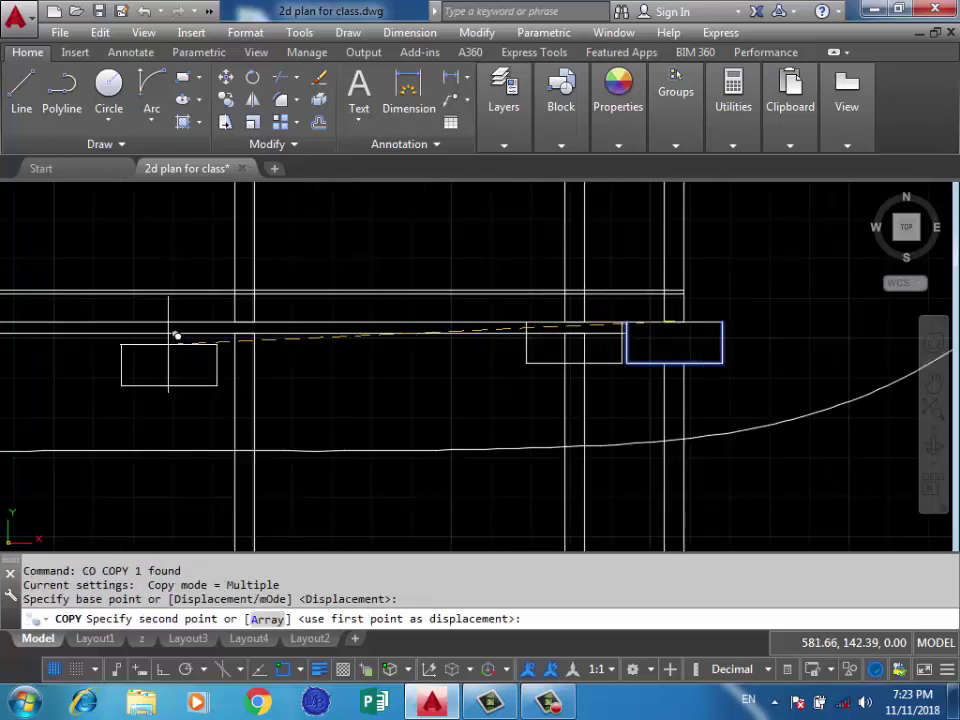
pyautogui.scroll(6, 225, 325)
pyautogui.moveTo(231, 321); pyautogui.dragTo(317, 281, button='middle')
pyautogui.click(325, 292)
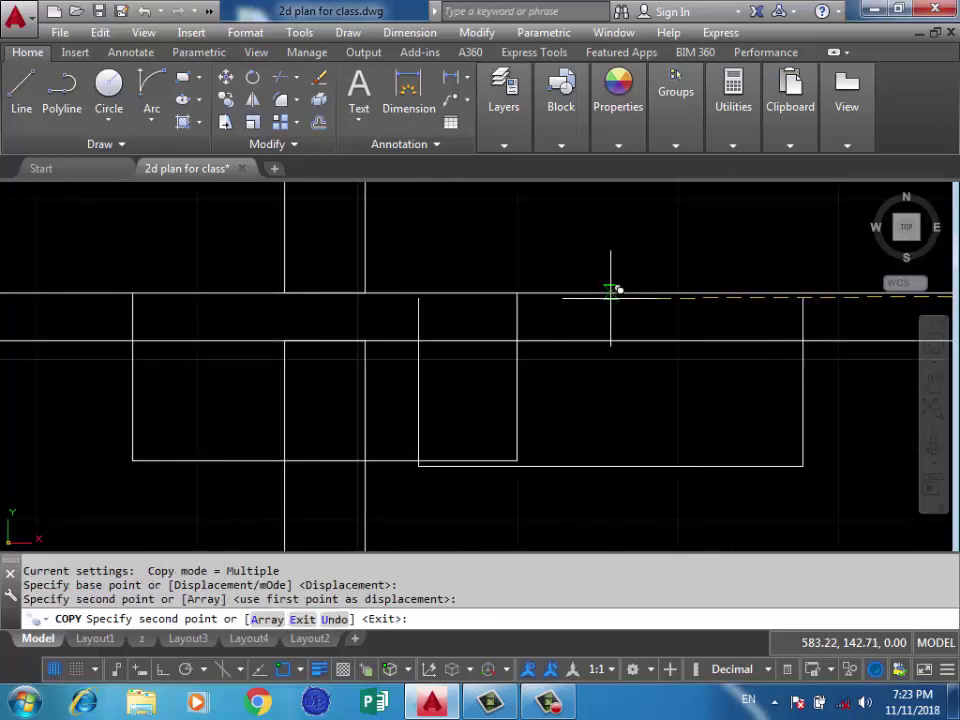
pyautogui.scroll(-4, 60, 317)
pyautogui.scroll(2, 435, 324)
pyautogui.scroll(1, 516, 288)
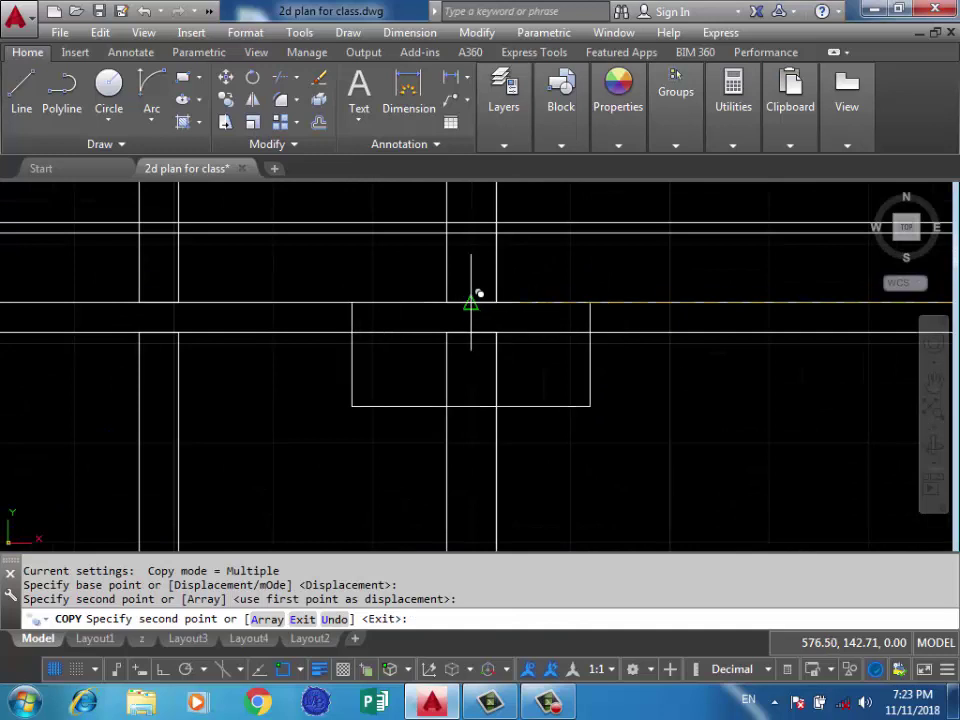
pyautogui.click(471, 297)
# Place two more rectangle copies at further wall positions and finish copying.
pyautogui.scroll(-3, 600, 300)
pyautogui.scroll(1, 300, 318)
pyautogui.scroll(3, 536, 289)
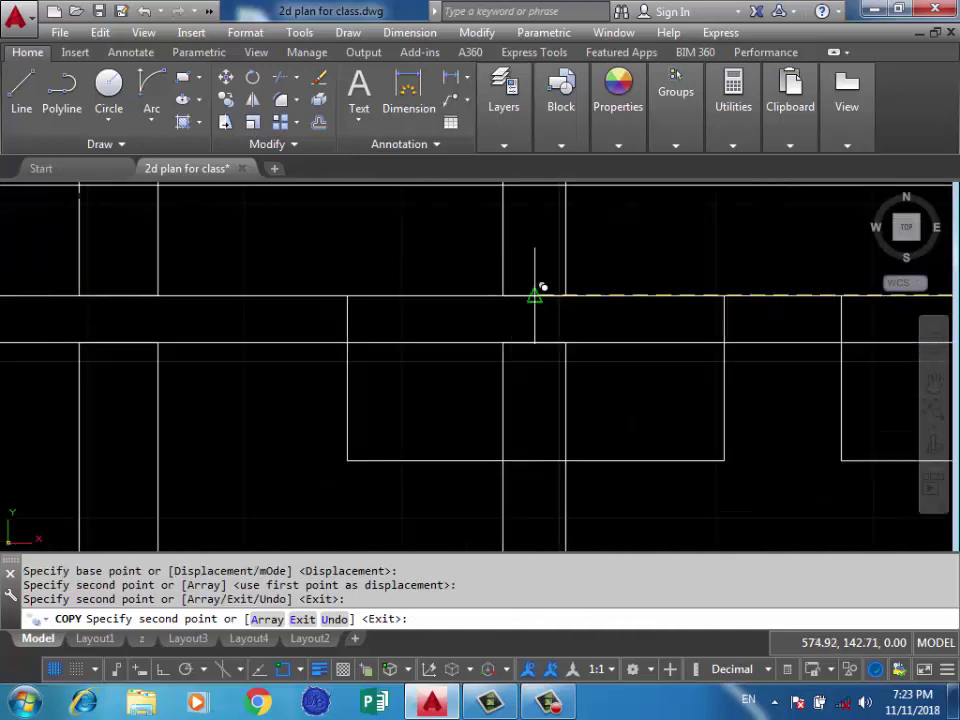
pyautogui.click(536, 289)
pyautogui.scroll(-3, 272, 317)
pyautogui.scroll(3, 461, 290)
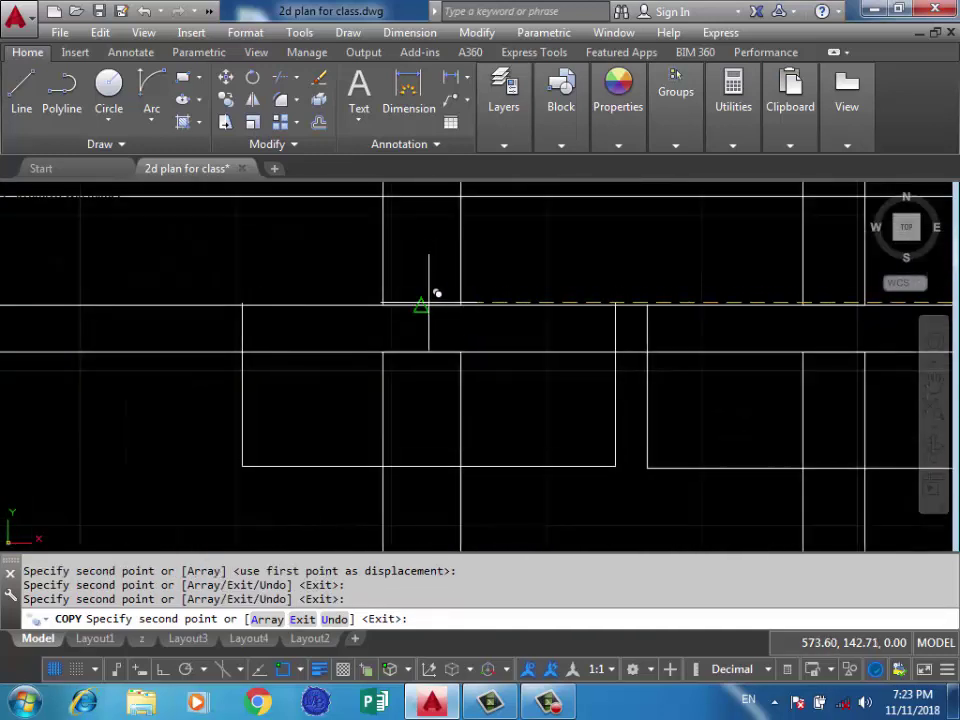
pyautogui.click(422, 300)
pyautogui.scroll(-2, 422, 300)
pyautogui.scroll(-3, 526, 295)
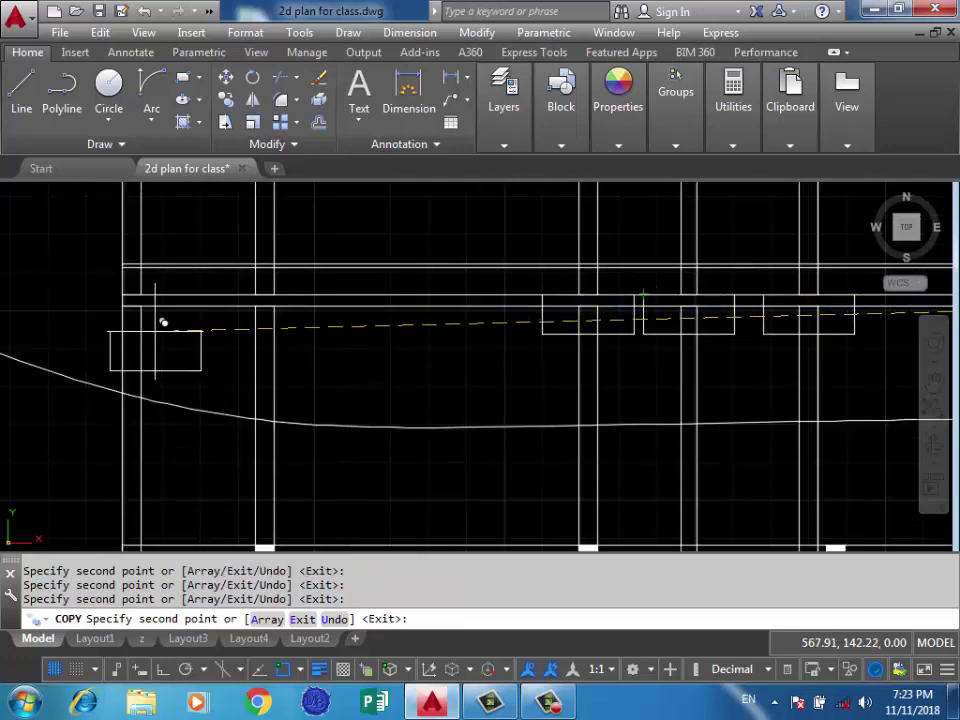
pyautogui.scroll(4, 311, 272)
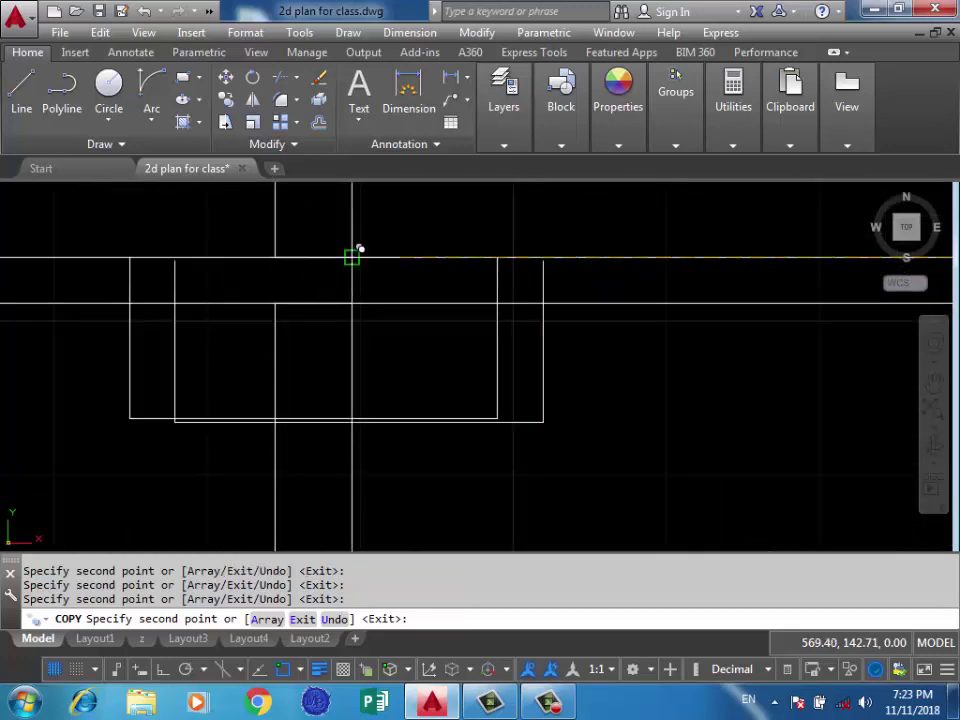
pyautogui.scroll(-3, 182, 279)
pyautogui.scroll(3, 236, 257)
pyautogui.press('Return')
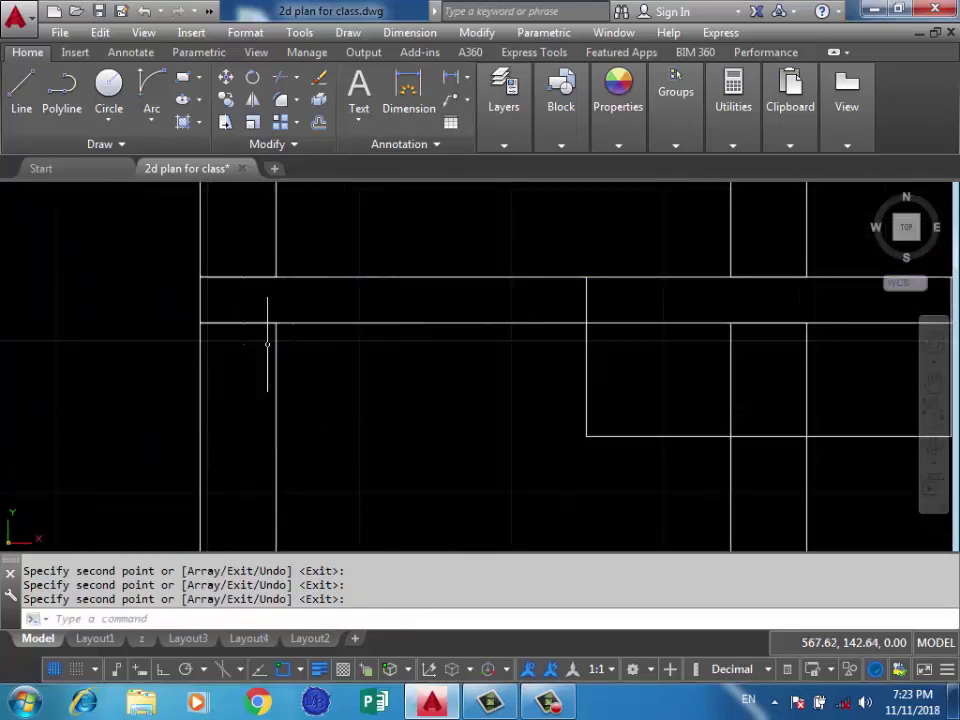
pyautogui.scroll(-2, 268, 358)
pyautogui.scroll(-2, 266, 372)
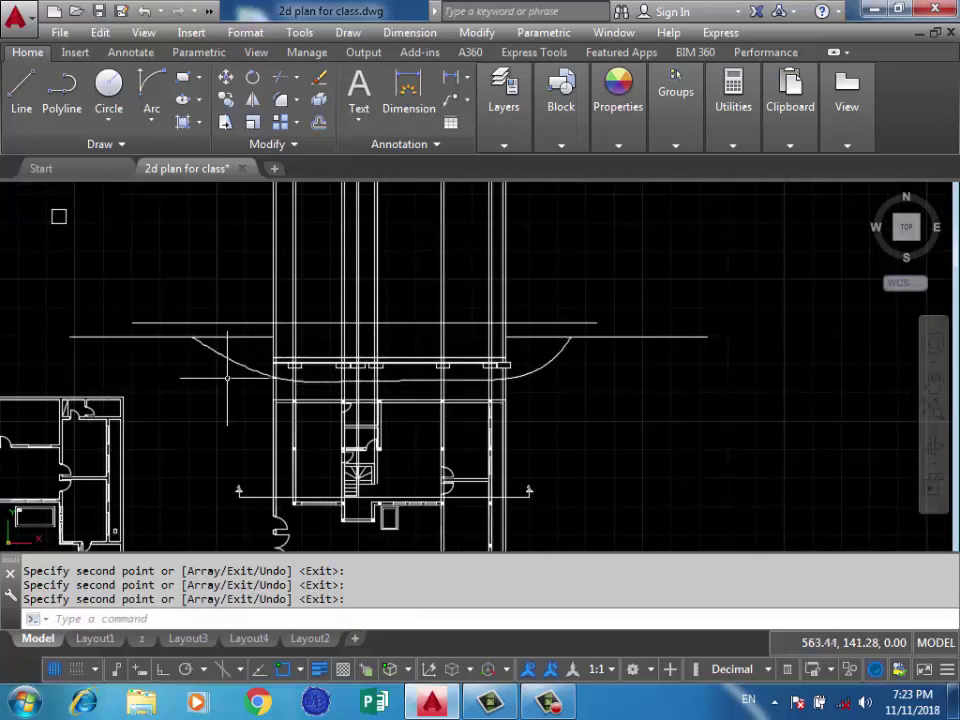
pyautogui.moveTo(350, 378); pyautogui.dragTo(459, 341, button='middle')
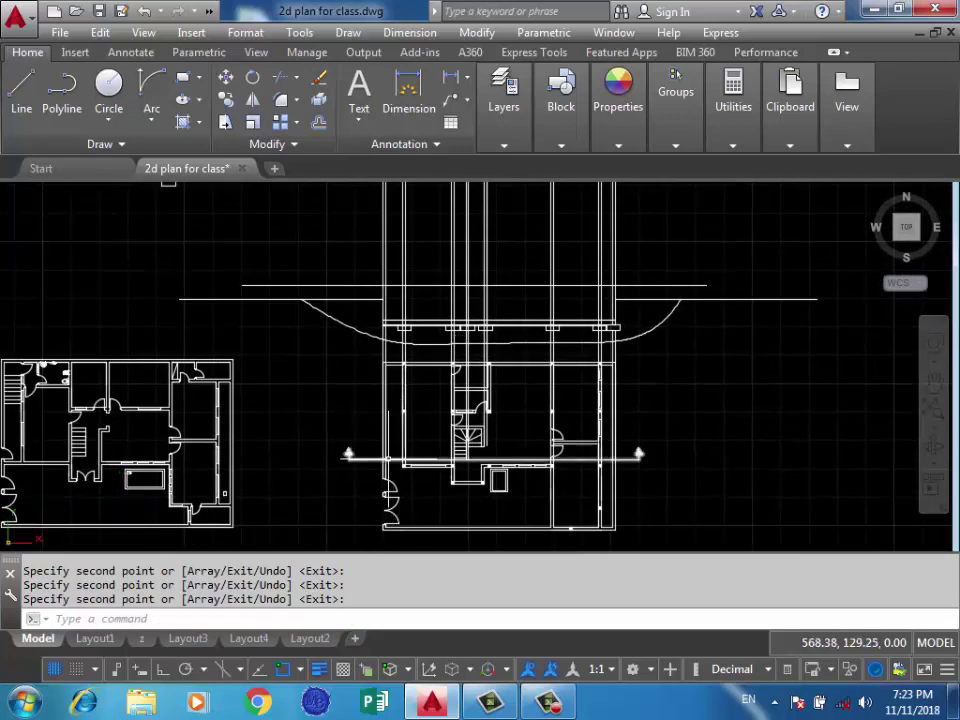
pyautogui.scroll(2, 394, 403)
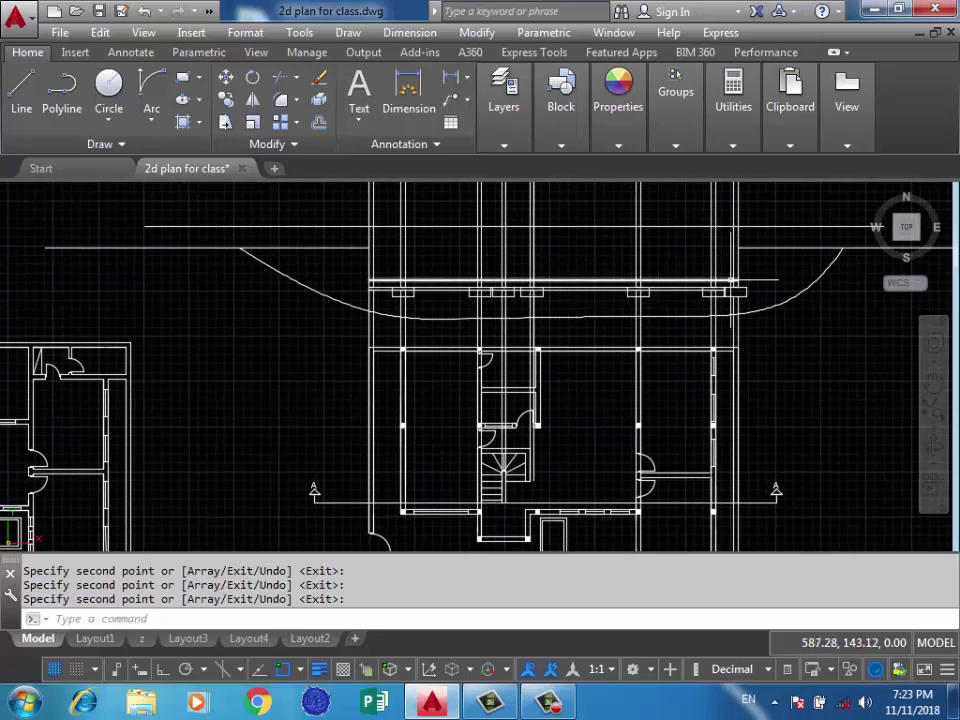
pyautogui.scroll(10, 738, 296)
pyautogui.write('tr')
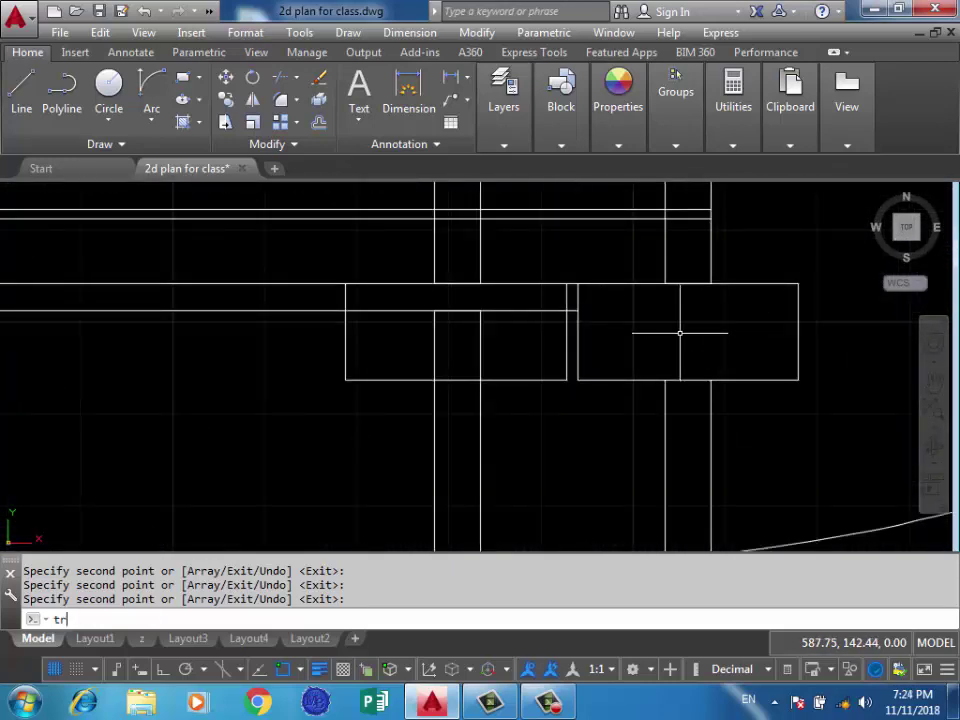
# Start TRIM and cut the wall lines out of the left rectangular opening.
pyautogui.press('Return')
pyautogui.press('Return')
pyautogui.click(474, 306)
pyautogui.moveTo(420, 300)
pyautogui.mouseDown()
pyautogui.moveTo(512, 285)
pyautogui.moveTo(399, 334)
pyautogui.mouseUp()
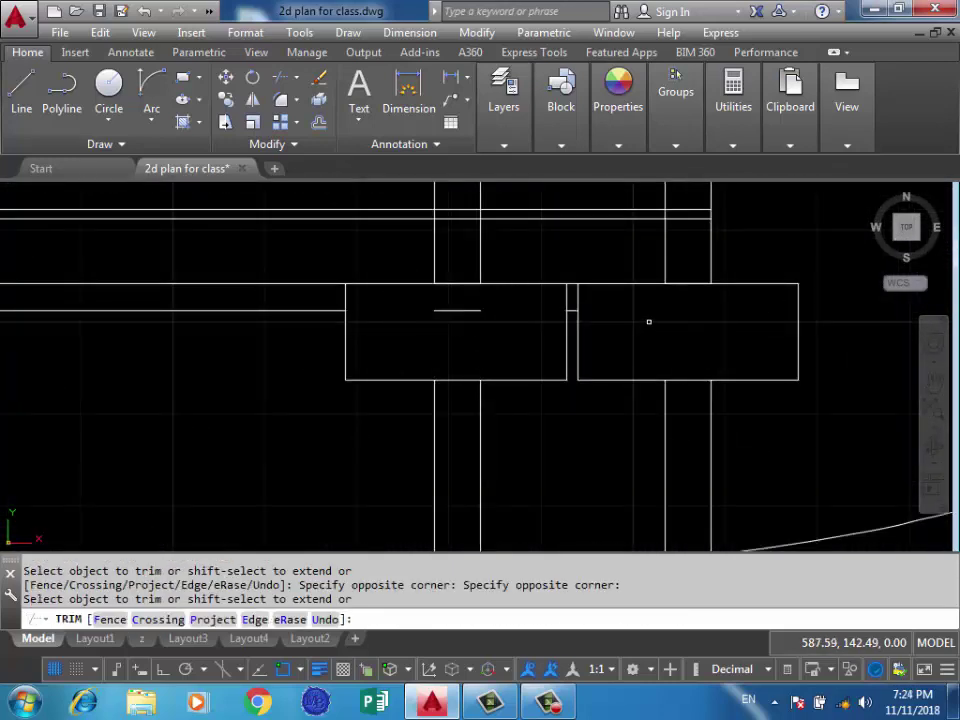
pyautogui.scroll(-4, 798, 326)
pyautogui.click(360, 332)
pyautogui.scroll(4, 360, 332)
pyautogui.click(422, 302)
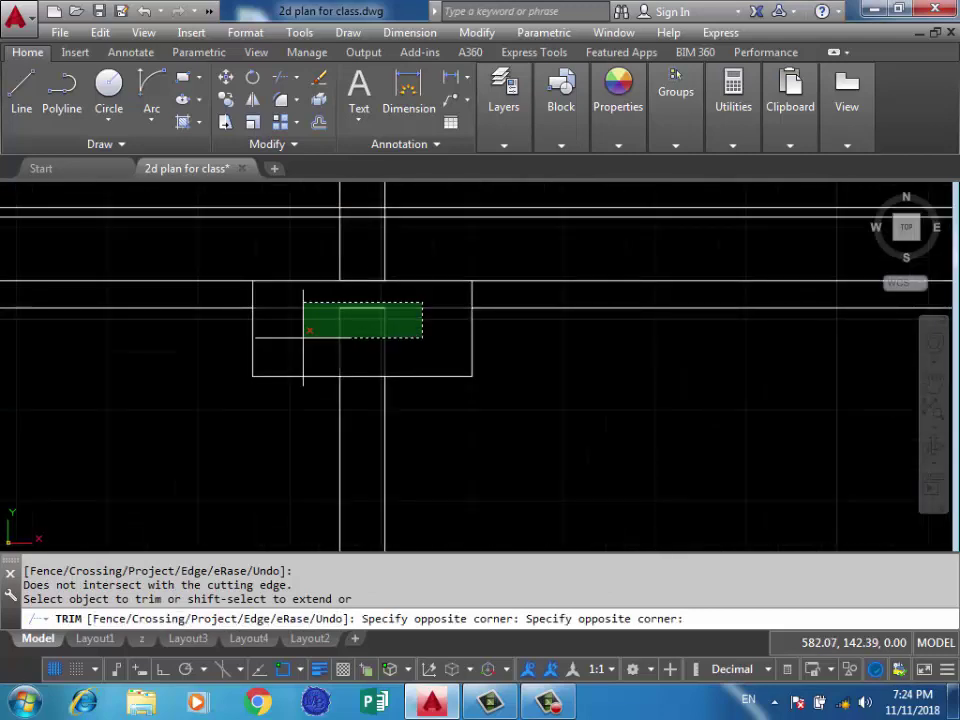
pyautogui.click(304, 337)
pyautogui.scroll(-3, 601, 323)
pyautogui.scroll(3, 531, 328)
# Trim the wall and slab lines crossing the next openings with crossing windows.
pyautogui.click(553, 336)
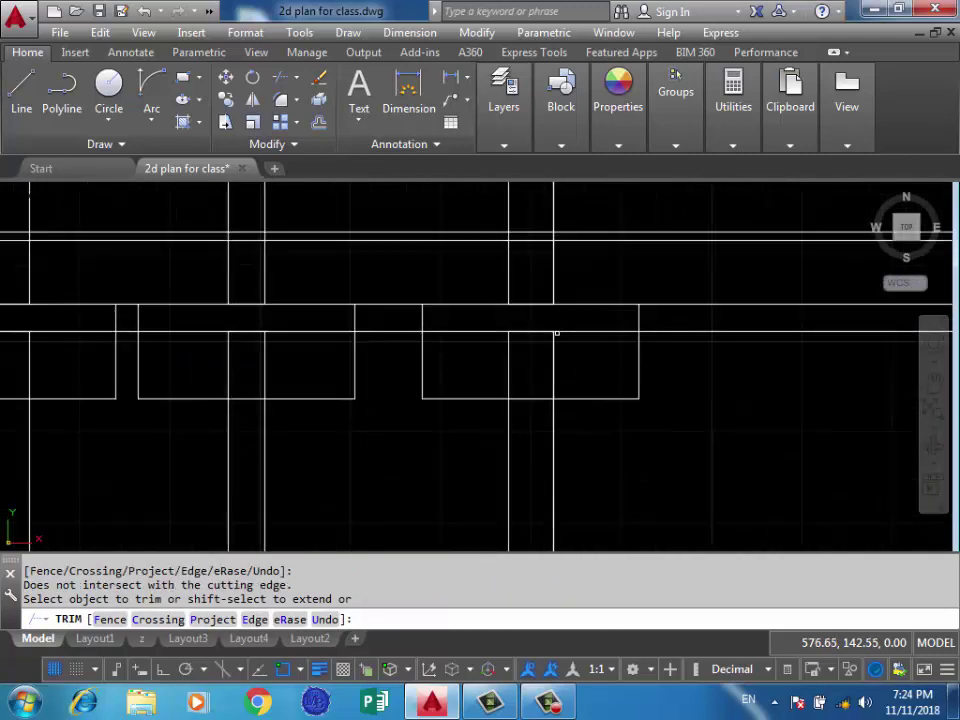
pyautogui.click(560, 312)
pyautogui.click(430, 395)
pyautogui.click(298, 323)
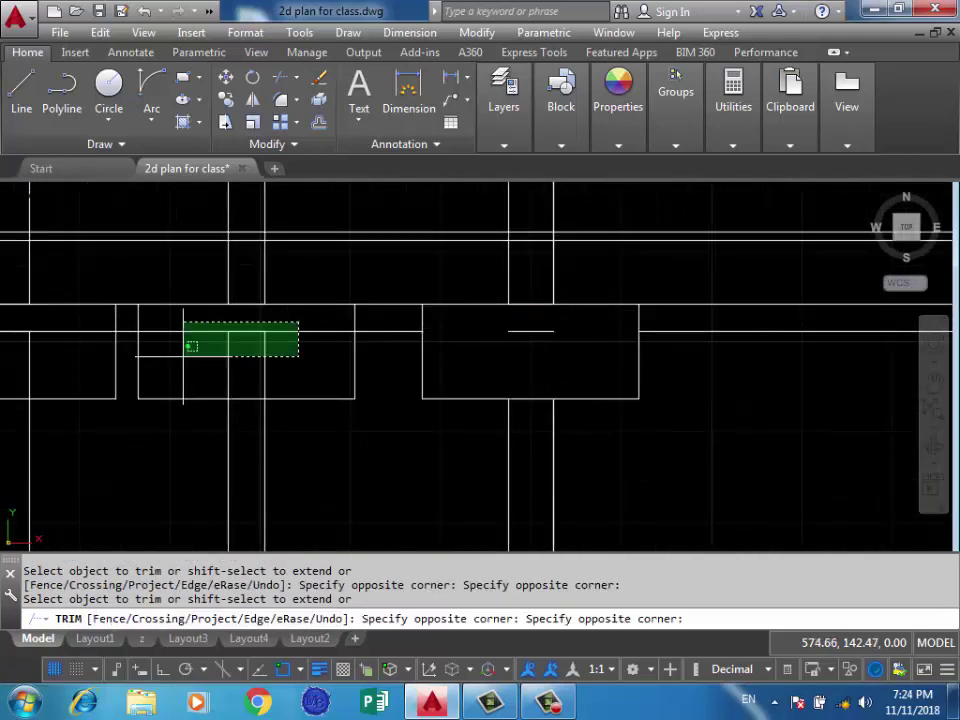
pyautogui.click(184, 357)
pyautogui.moveTo(184, 357); pyautogui.dragTo(658, 356, button='middle')
pyautogui.click(495, 317)
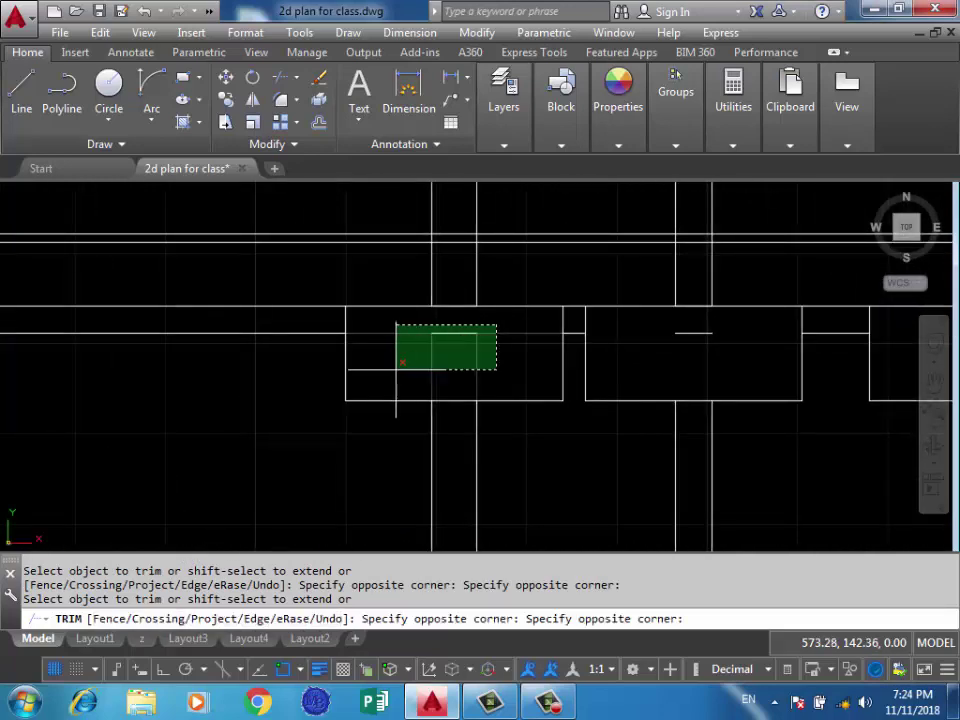
pyautogui.click(396, 369)
pyautogui.scroll(-3, 485, 363)
pyautogui.scroll(5, 140, 350)
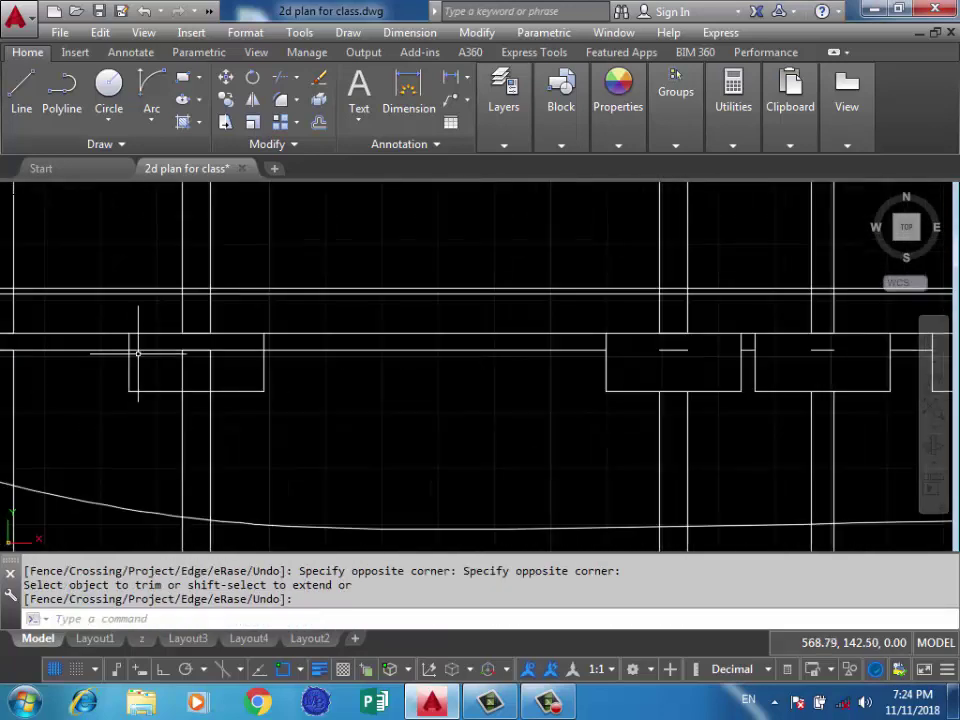
pyautogui.press('Return')
pyautogui.press('Return')
# Finish trimming the left opening and erase its short stray line.
pyautogui.press('Return')
pyautogui.click(320, 340)
pyautogui.click(74, 226)
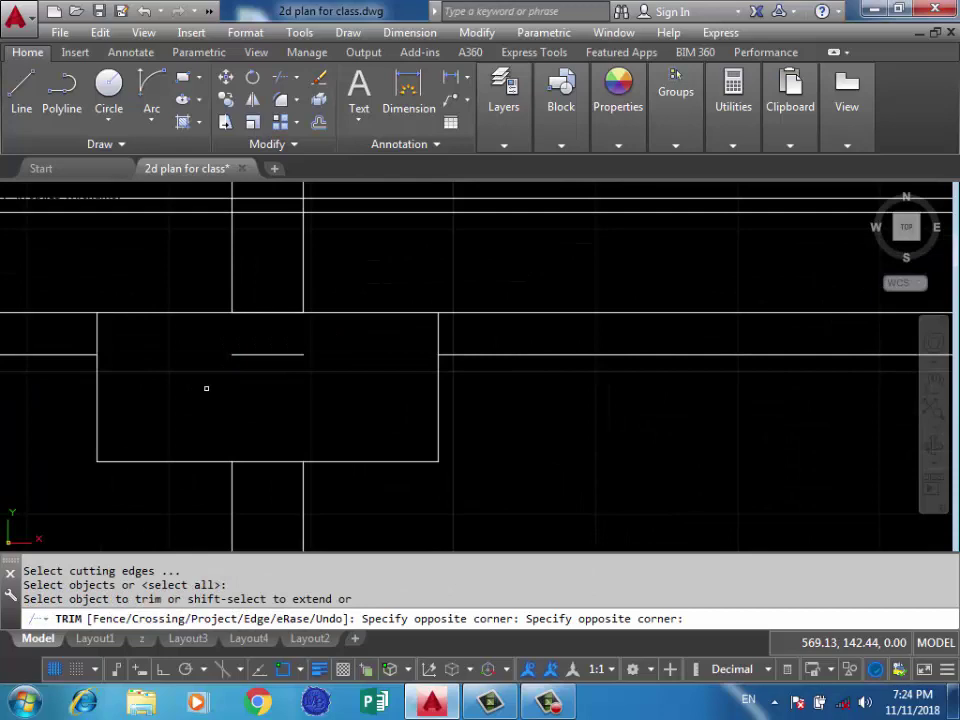
pyautogui.press('Return')
pyautogui.click(302, 336)
pyautogui.click(225, 369)
pyautogui.press('Delete')
# Erase the three stray line pieces in the left and right openings.
pyautogui.scroll(-3, 416, 353)
pyautogui.scroll(3, 416, 353)
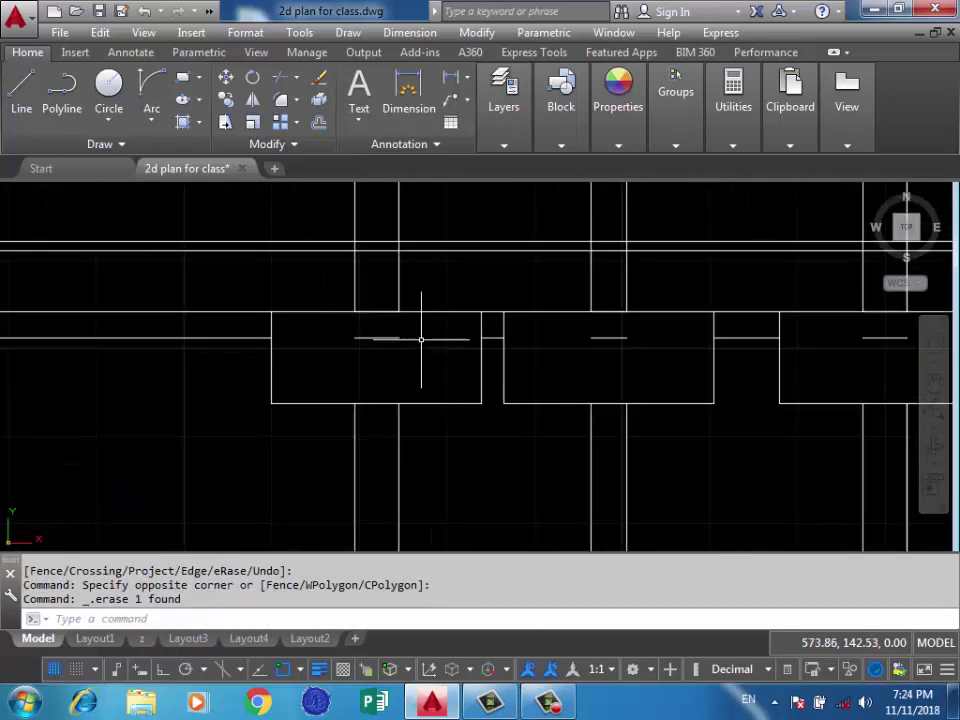
pyautogui.click(420, 334)
pyautogui.click(349, 348)
pyautogui.click(632, 329)
pyautogui.click(508, 343)
pyautogui.moveTo(571, 339); pyautogui.dragTo(358, 345, button='middle')
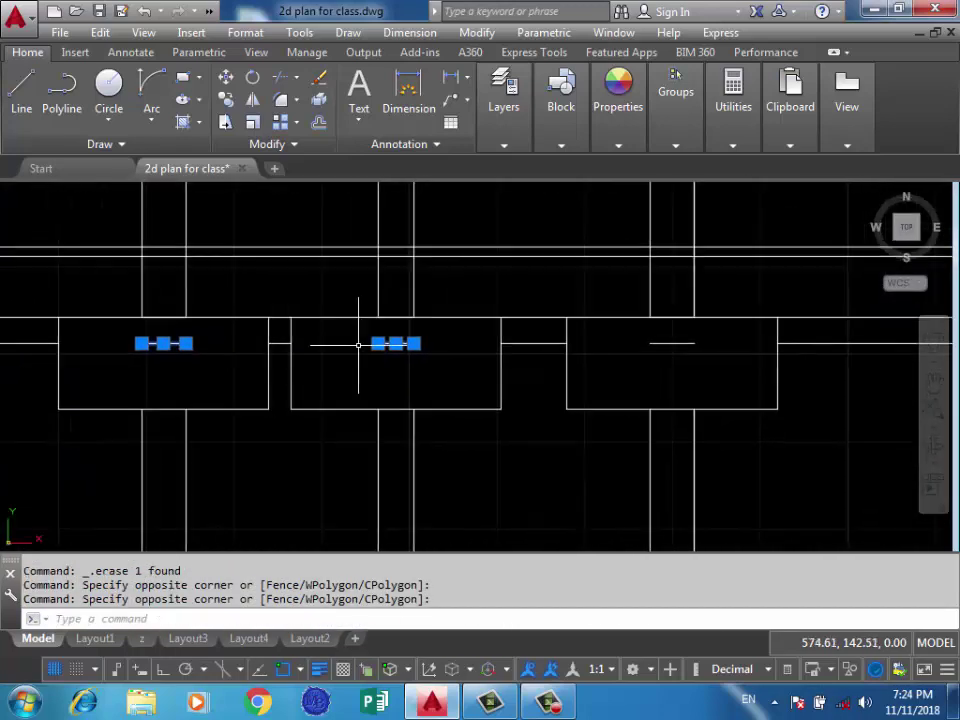
pyautogui.click(700, 332)
pyautogui.click(668, 344)
pyautogui.press('Delete')
# Erase the two remaining stray lines in the openings further along the section.
pyautogui.scroll(-3, 405, 365)
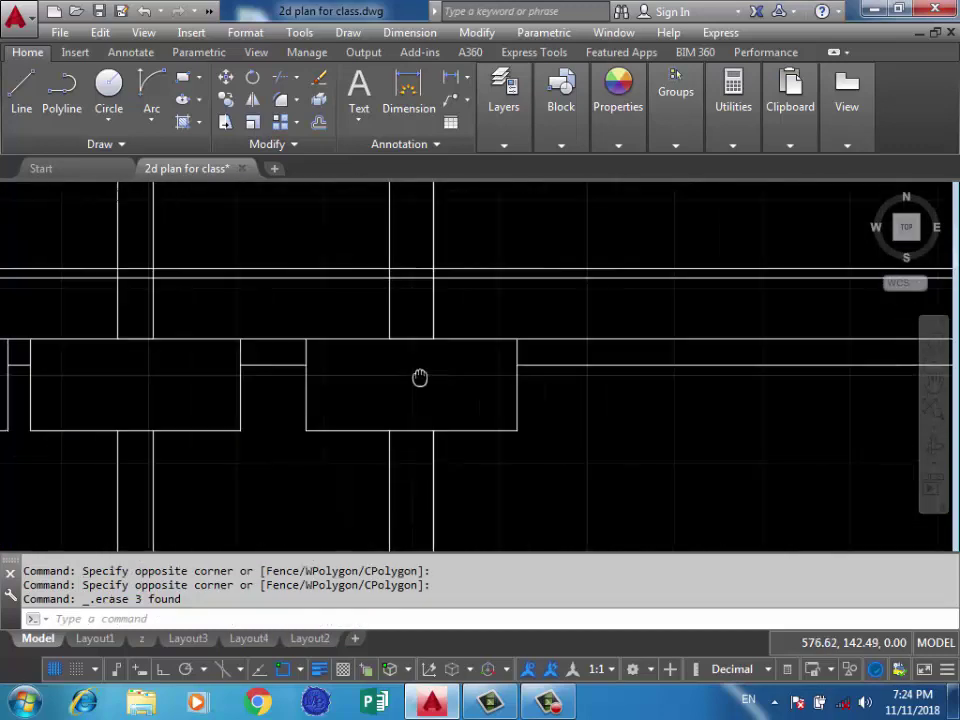
pyautogui.scroll(3, 705, 362)
pyautogui.click(790, 300)
pyautogui.click(640, 405)
pyautogui.press('Delete')
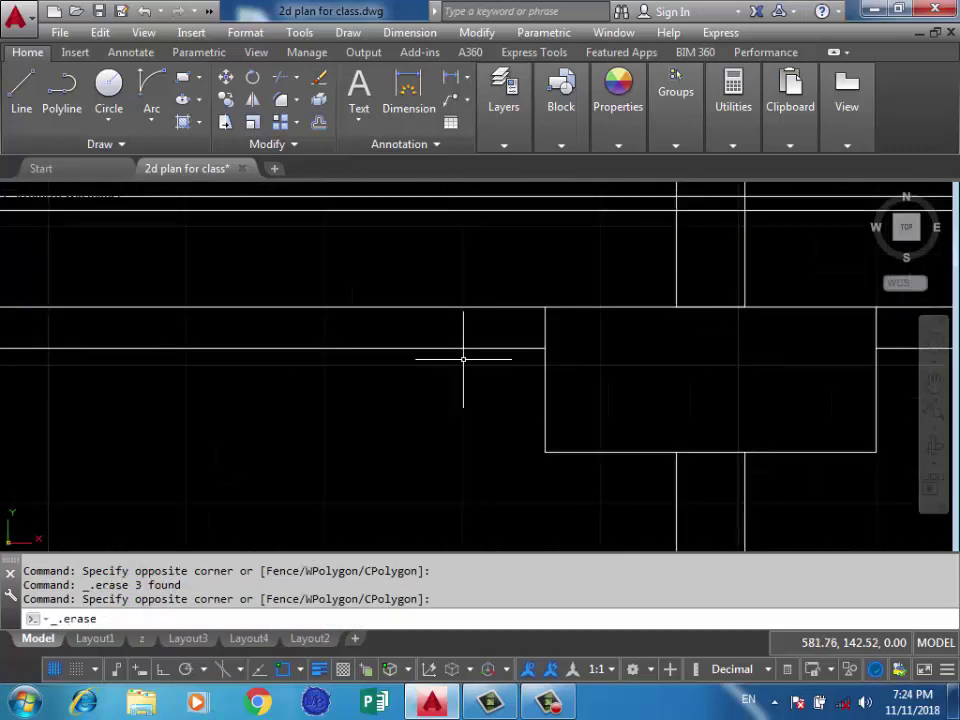
pyautogui.scroll(-3, 463, 354)
pyautogui.scroll(2, 585, 321)
pyautogui.click(668, 345)
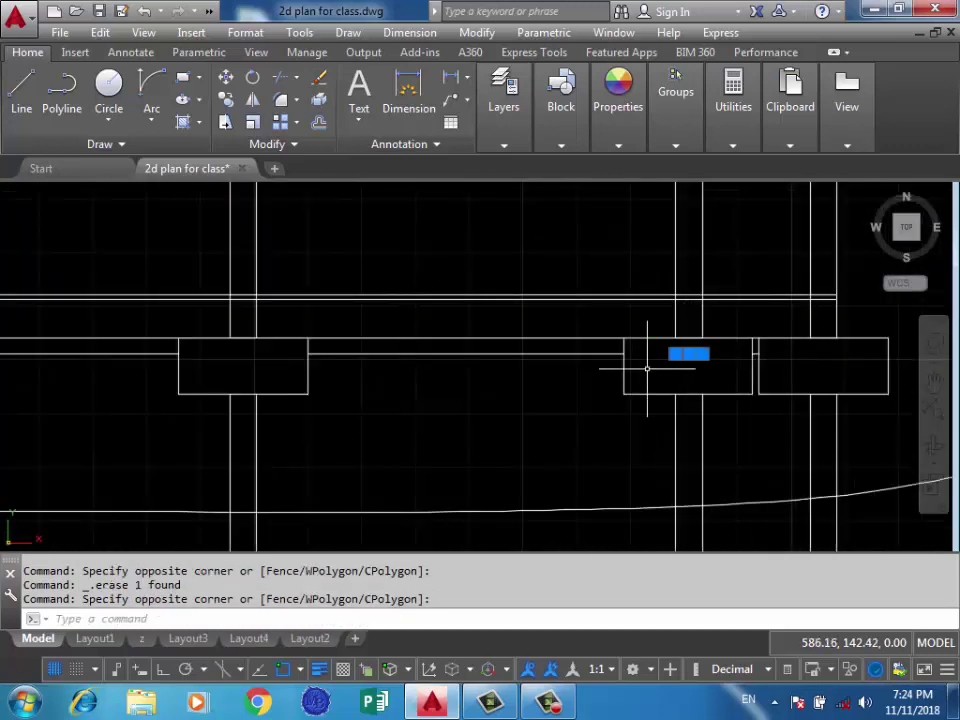
pyautogui.click(709, 360)
pyautogui.press('Delete')
pyautogui.moveTo(713, 363); pyautogui.dragTo(692, 363, button='middle')
pyautogui.scroll(-3, 717, 368)
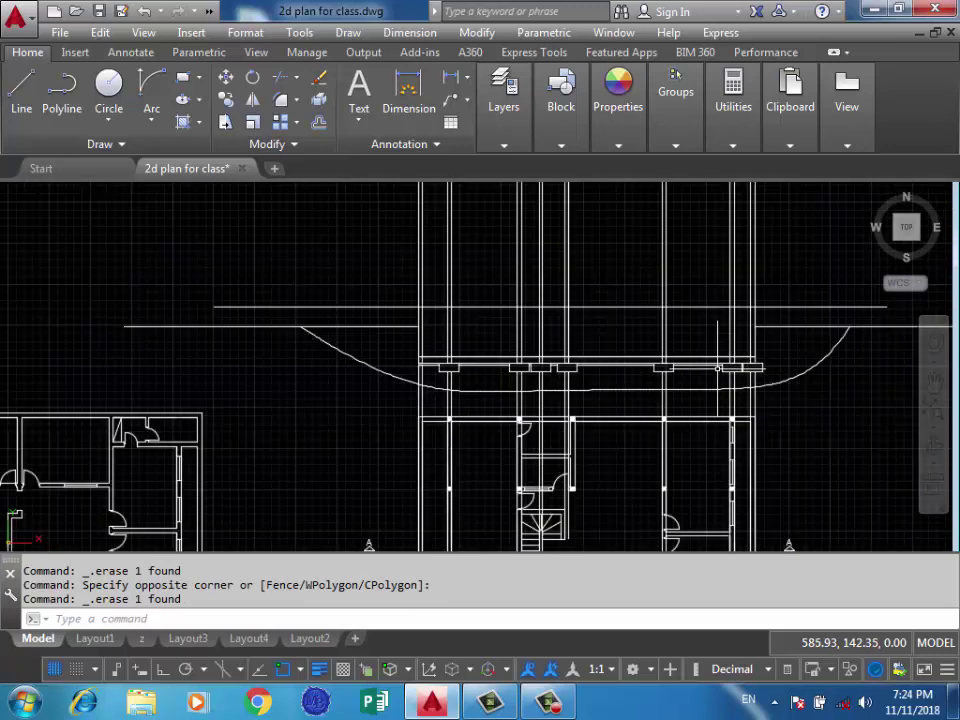
pyautogui.scroll(2, 487, 397)
pyautogui.scroll(2, 400, 350)
pyautogui.scroll(1, 370, 349)
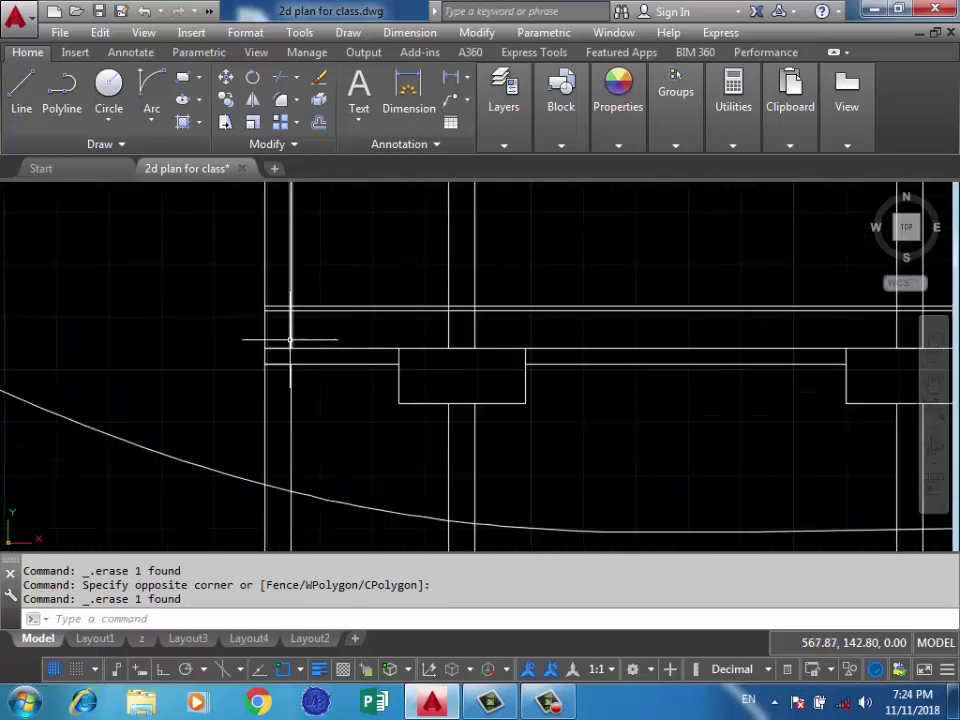
pyautogui.moveTo(393, 326); pyautogui.dragTo(249, 340, button='middle')
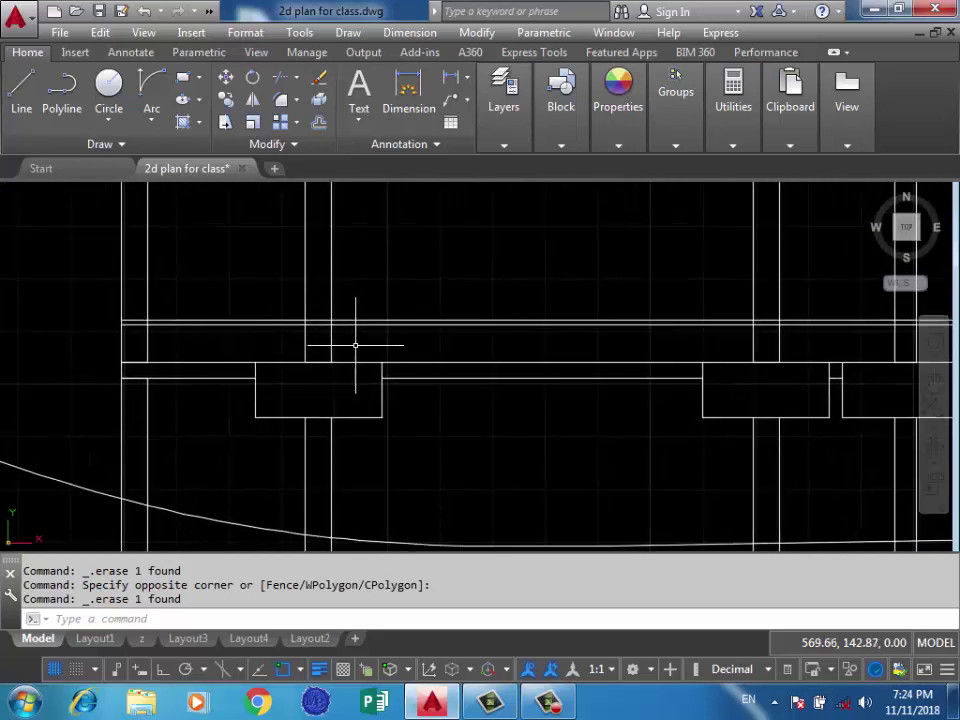
pyautogui.moveTo(304, 347); pyautogui.dragTo(222, 350, button='middle')
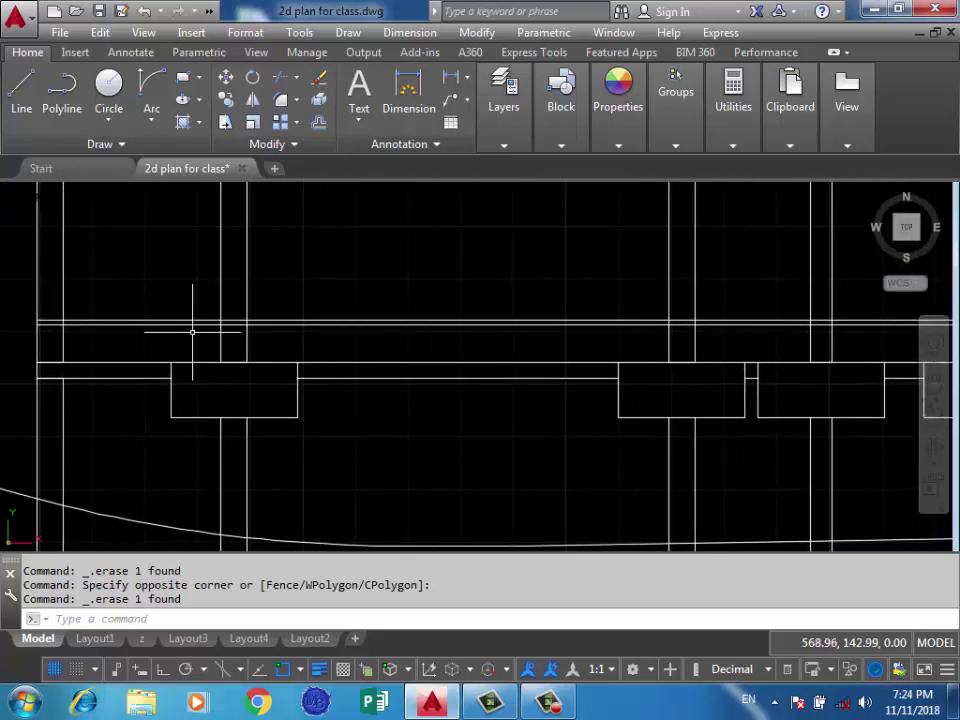
pyautogui.write('tr')
# Restart TRIM and cut the wall line pieces out of the next opening.
pyautogui.press('Return')
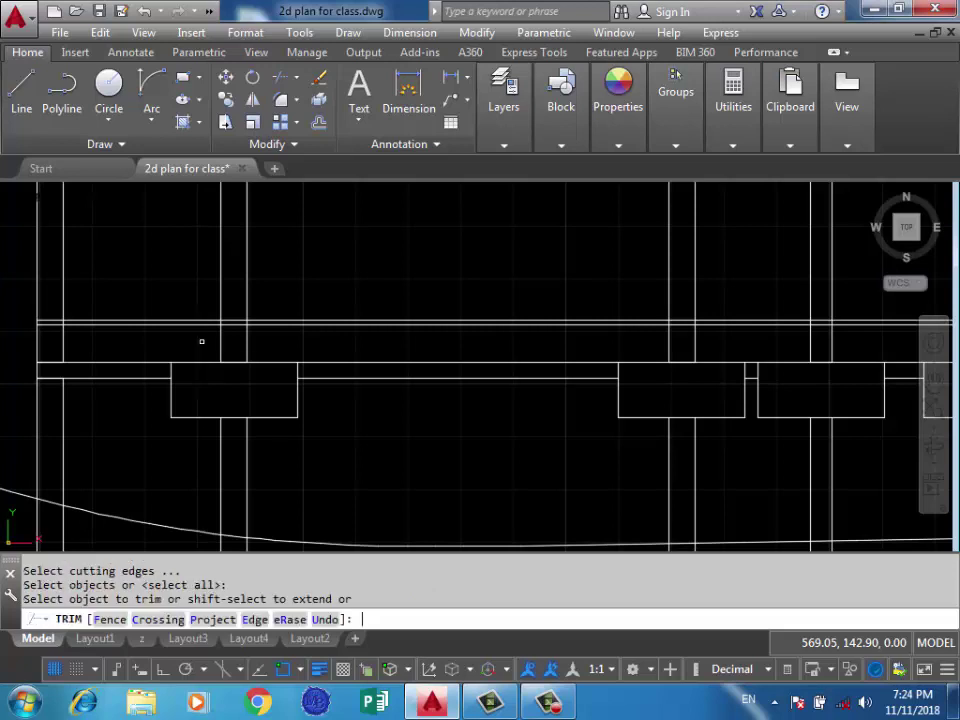
pyautogui.scroll(3, 228, 320)
pyautogui.click(233, 320)
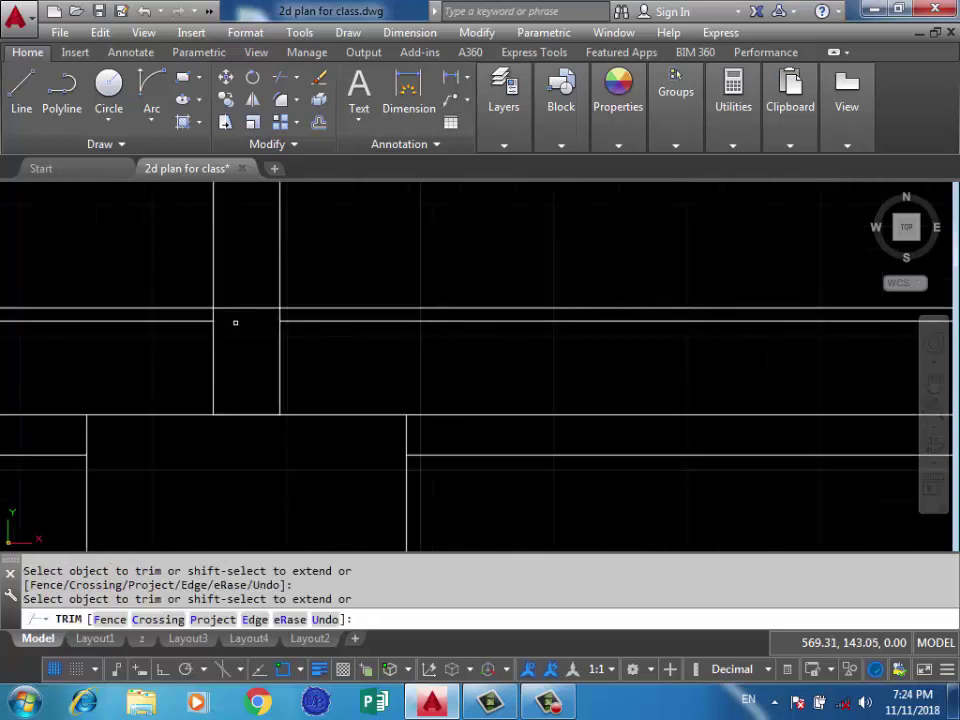
pyautogui.scroll(-3, 300, 325)
pyautogui.scroll(3, 261, 325)
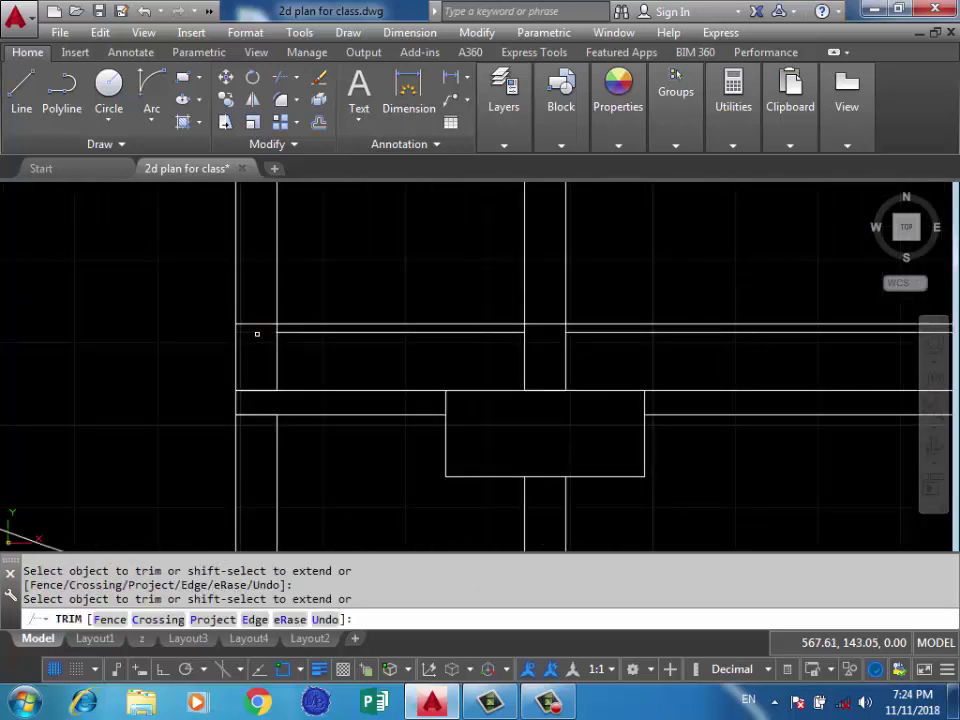
pyautogui.scroll(-2, 165, 318)
pyautogui.scroll(-2, 533, 332)
pyautogui.scroll(5, 511, 322)
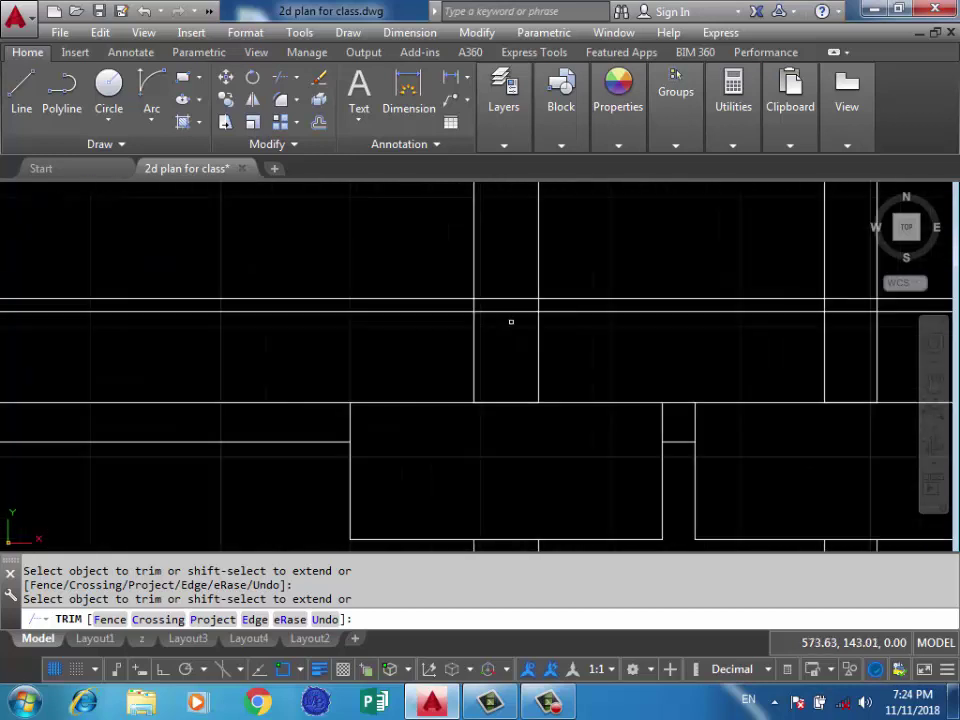
pyautogui.click(505, 313)
pyautogui.click(343, 322)
pyautogui.scroll(-1, 497, 306)
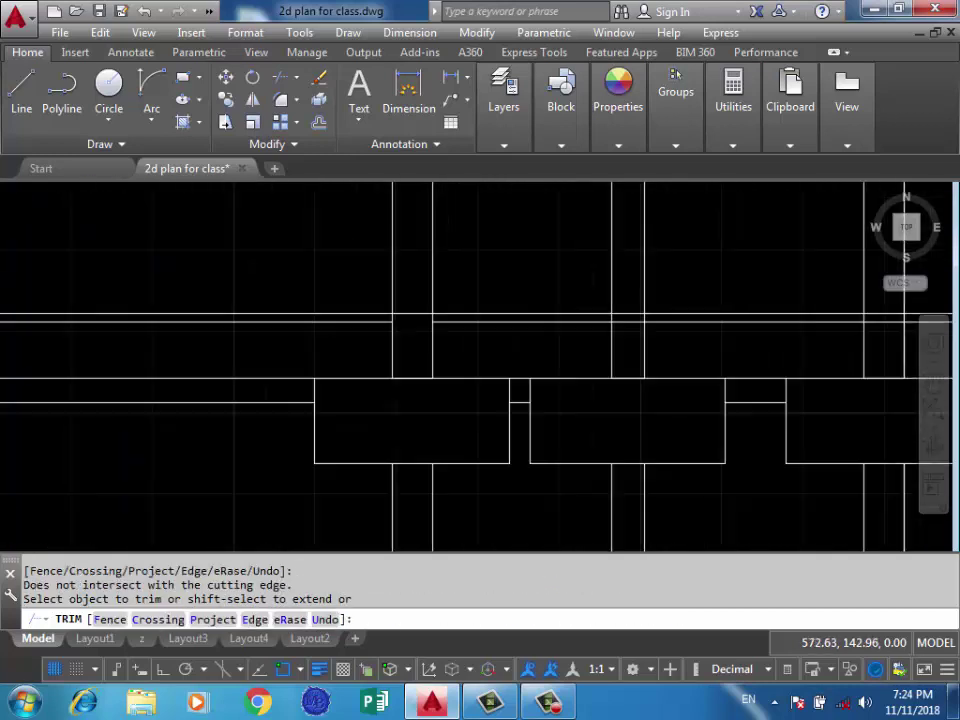
pyautogui.scroll(5, 628, 326)
pyautogui.scroll(-5, 403, 318)
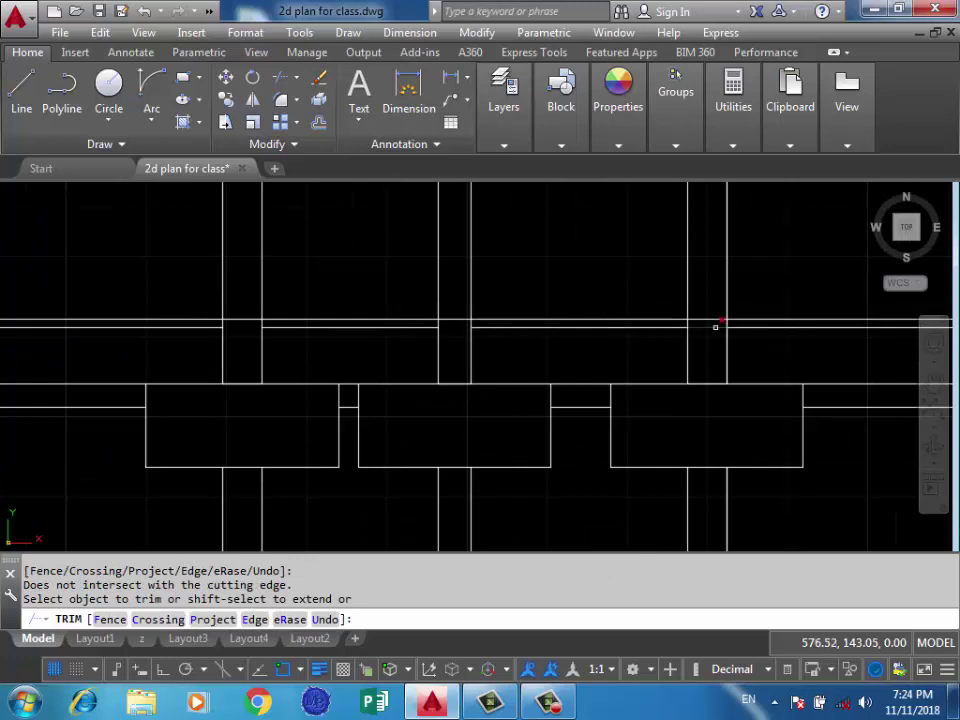
pyautogui.scroll(3, 716, 326)
pyautogui.scroll(-3, 636, 321)
pyautogui.scroll(3, 4, 318)
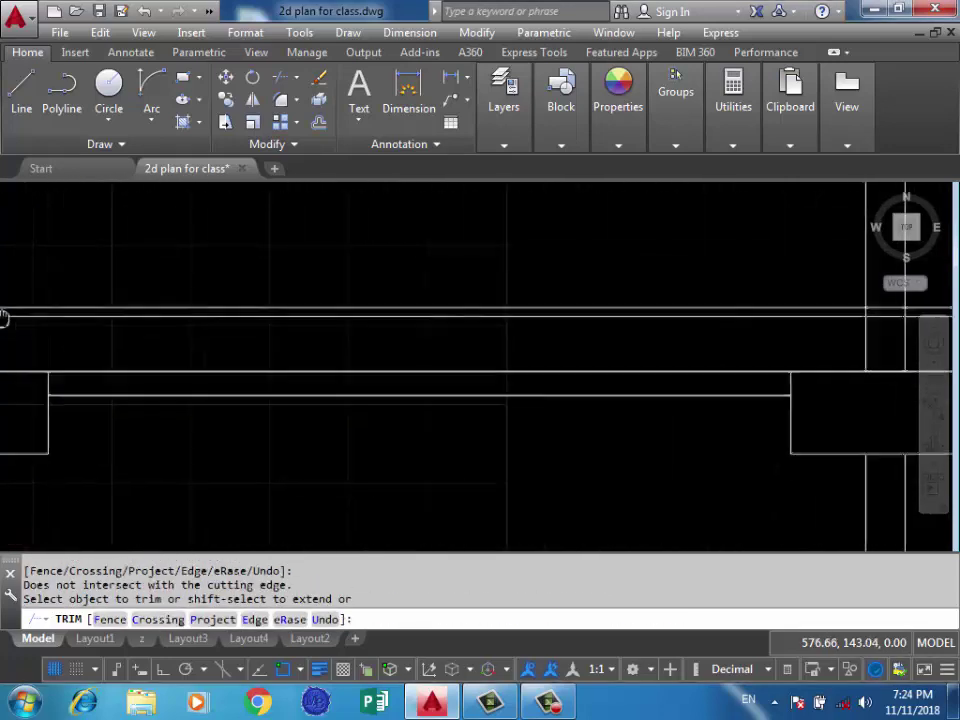
pyautogui.scroll(-3, 328, 321)
pyautogui.scroll(3, 420, 300)
pyautogui.scroll(2, 514, 283)
# Trim the wall lines inside the last remaining openings along the slab band.
pyautogui.click(514, 283)
pyautogui.click(407, 315)
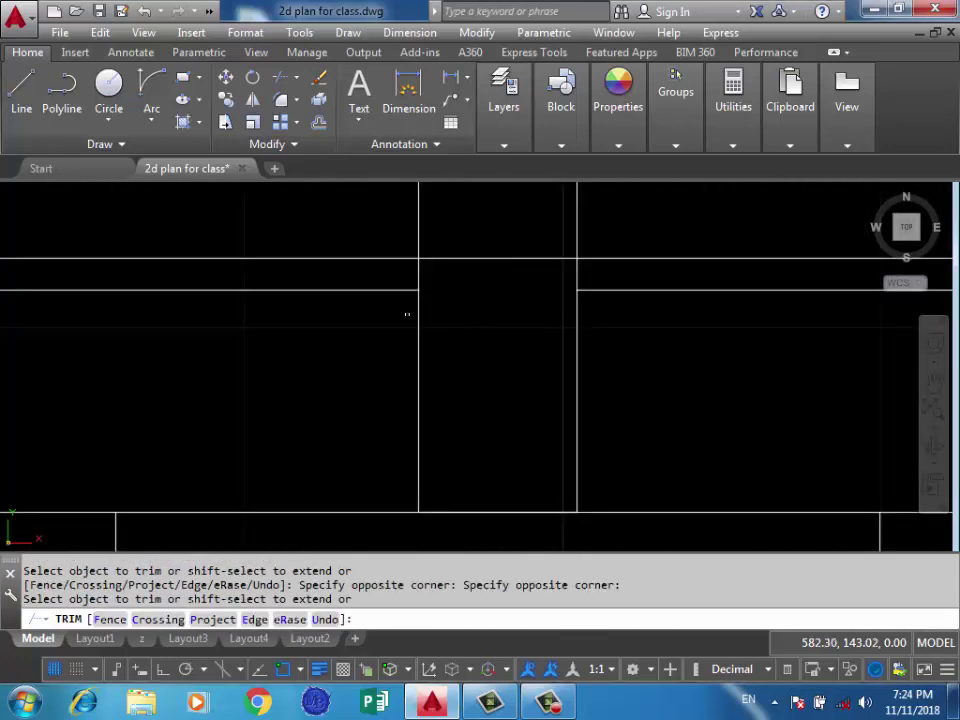
pyautogui.scroll(-3, 407, 315)
pyautogui.scroll(2, 497, 343)
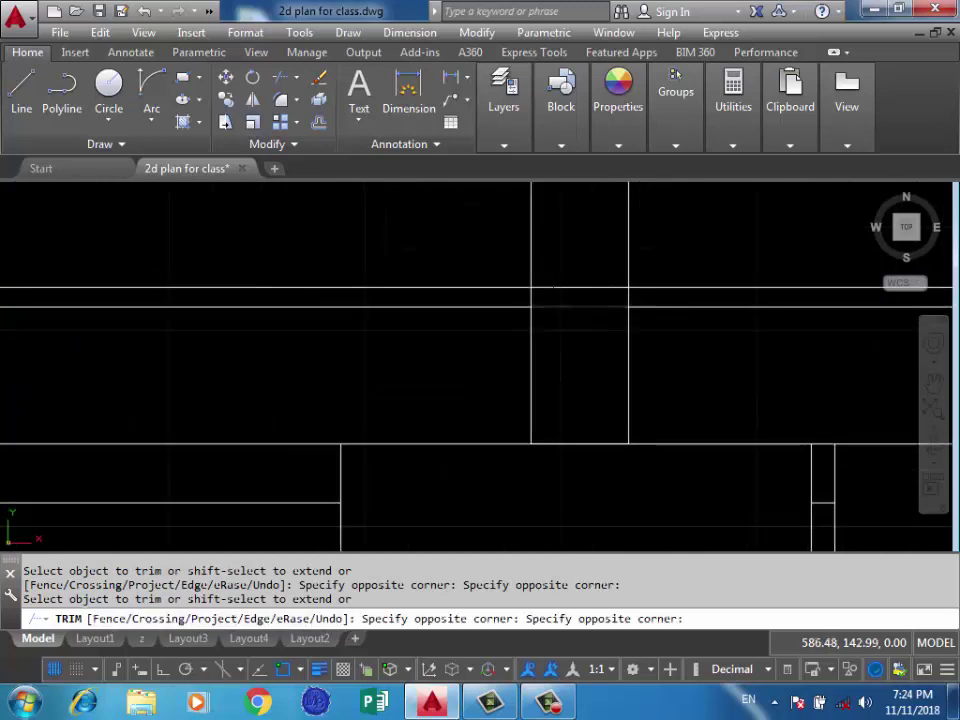
pyautogui.scroll(-3, 500, 330)
pyautogui.scroll(1, 664, 358)
pyautogui.click(690, 345)
pyautogui.click(664, 362)
pyautogui.scroll(3, 688, 341)
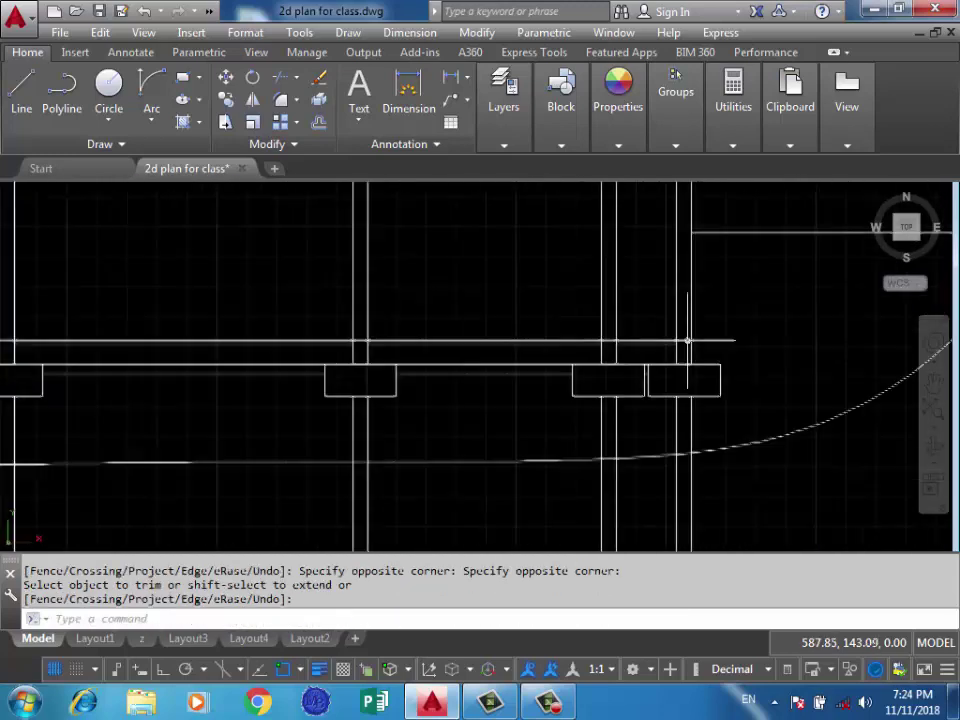
pyautogui.scroll(-3, 688, 341)
pyautogui.scroll(1, 600, 340)
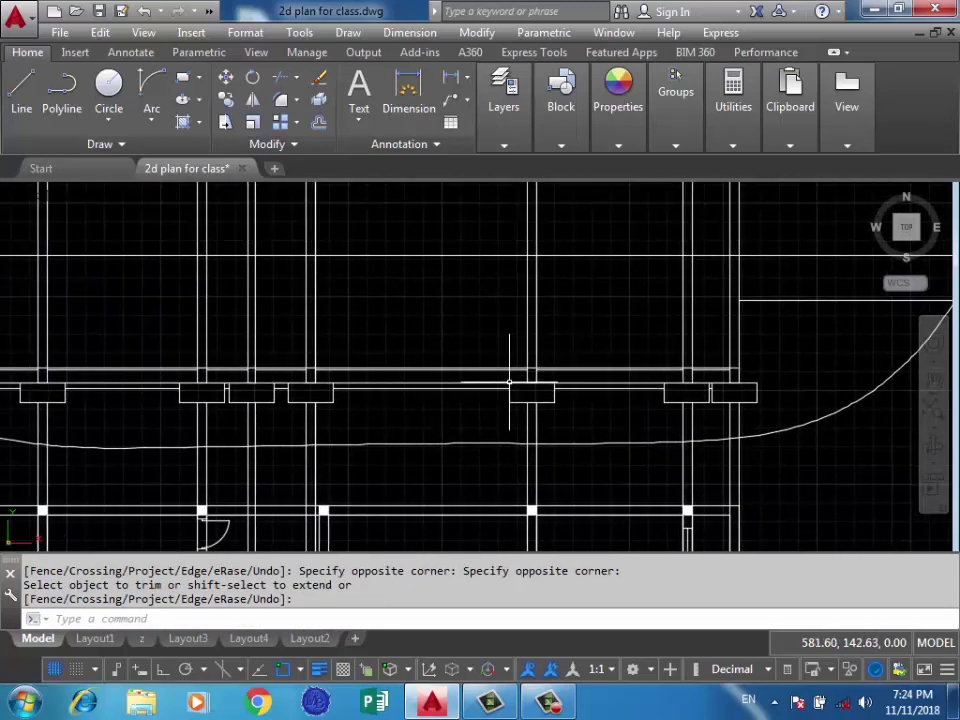
pyautogui.scroll(3, 512, 381)
pyautogui.scroll(-2, 510, 372)
pyautogui.moveTo(612, 386); pyautogui.dragTo(575, 394, button='middle')
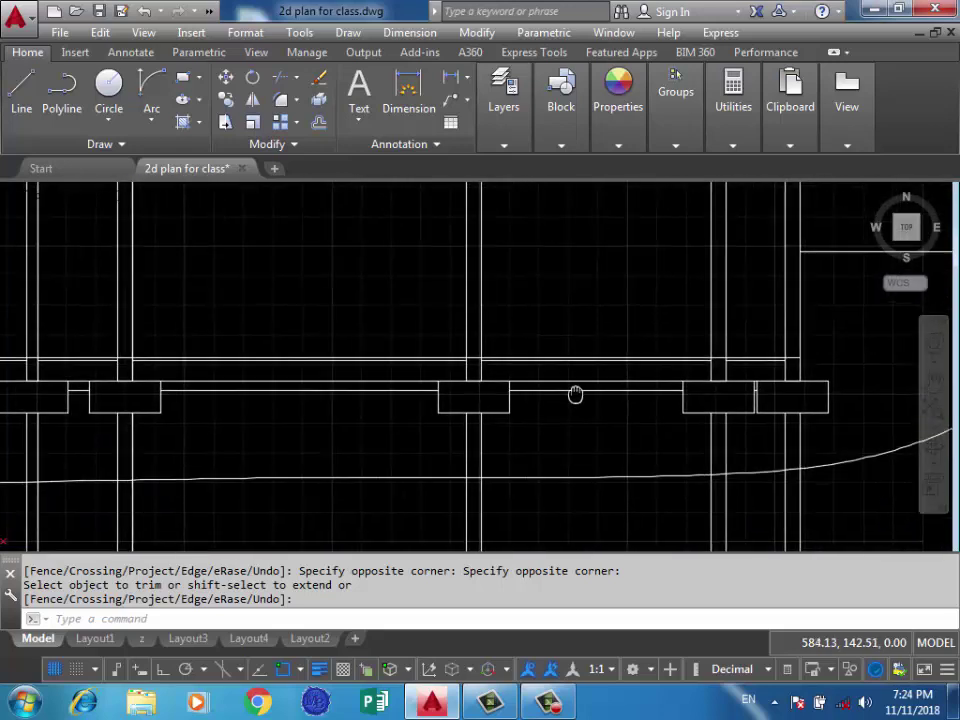
pyautogui.scroll(-2, 575, 394)
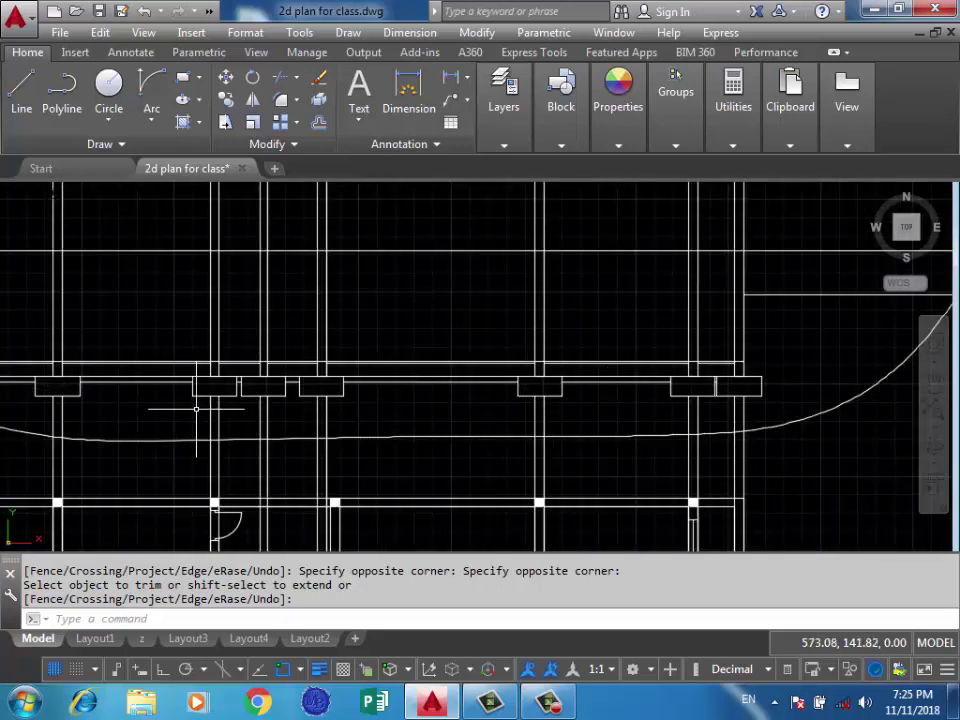
pyautogui.moveTo(196, 409); pyautogui.dragTo(347, 418, button='middle')
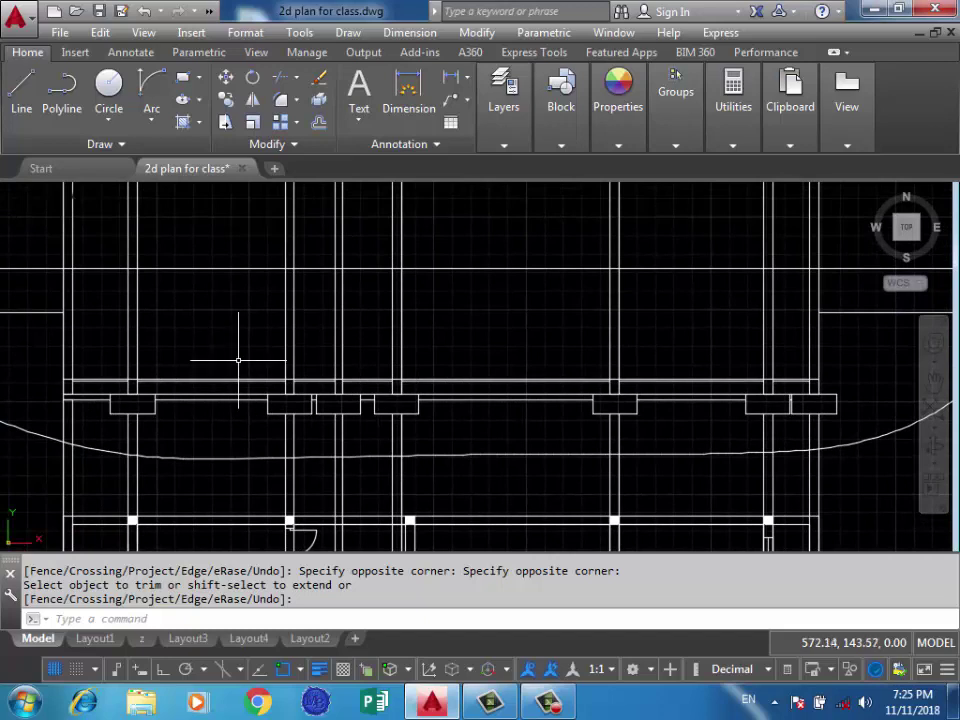
pyautogui.scroll(2, 606, 289)
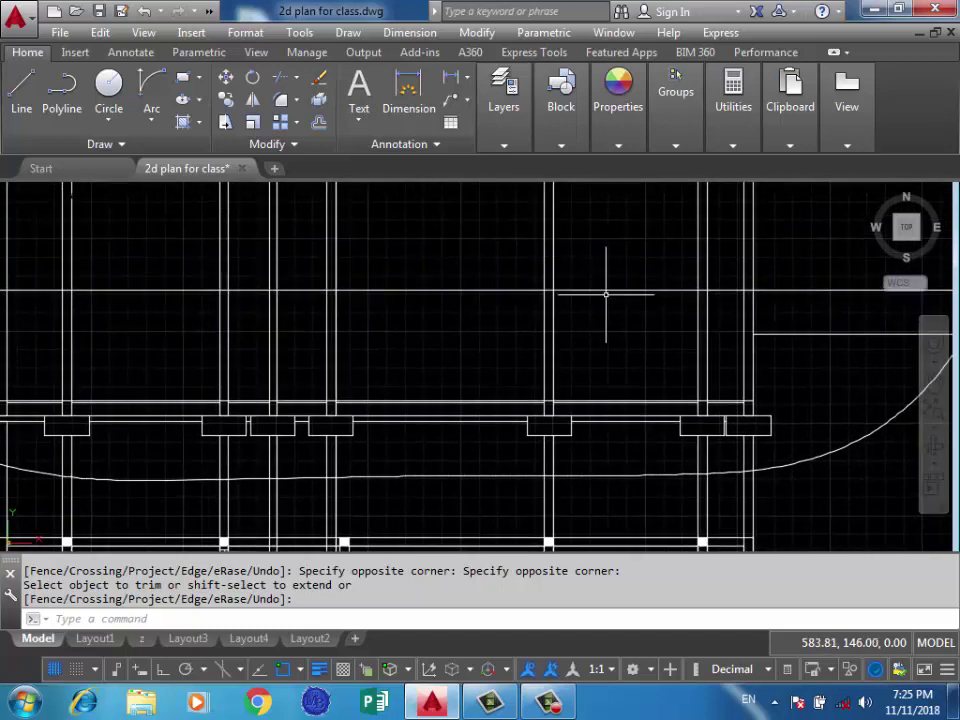
pyautogui.scroll(1, 617, 311)
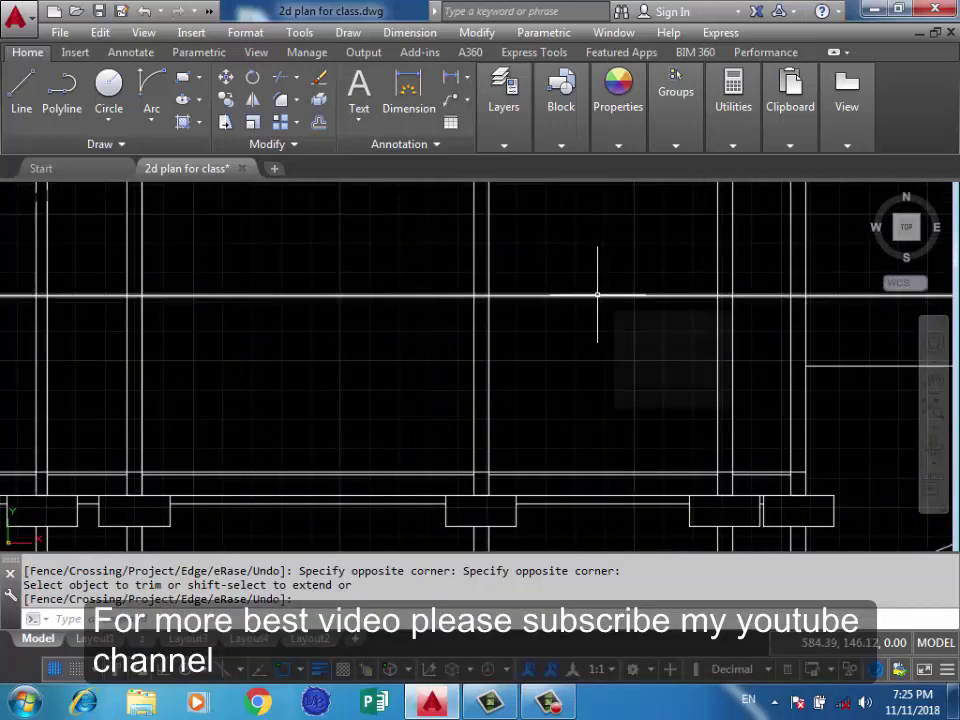
pyautogui.moveTo(589, 300); pyautogui.dragTo(590, 336, button='middle')
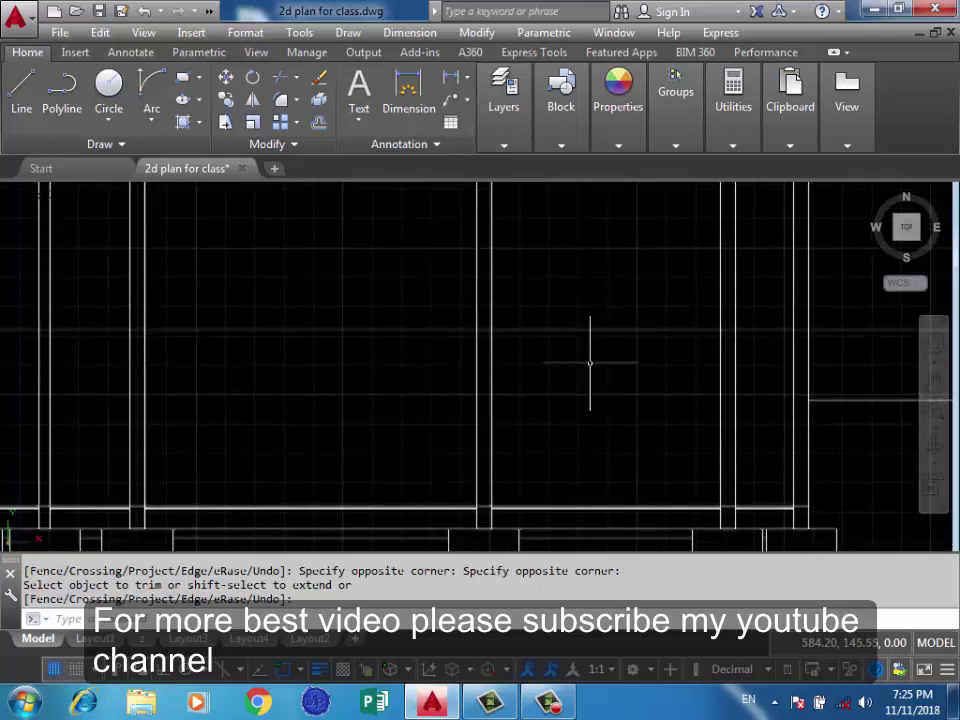
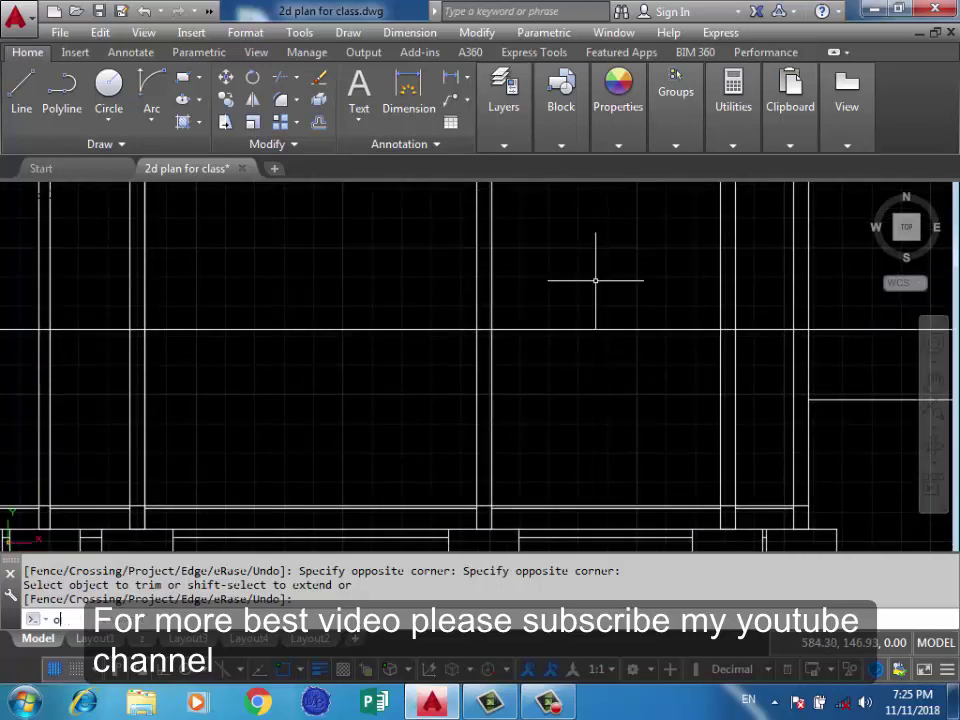
# Offset a horizontal wall line by 0.15 to give it wall thickness.
pyautogui.press('Return')
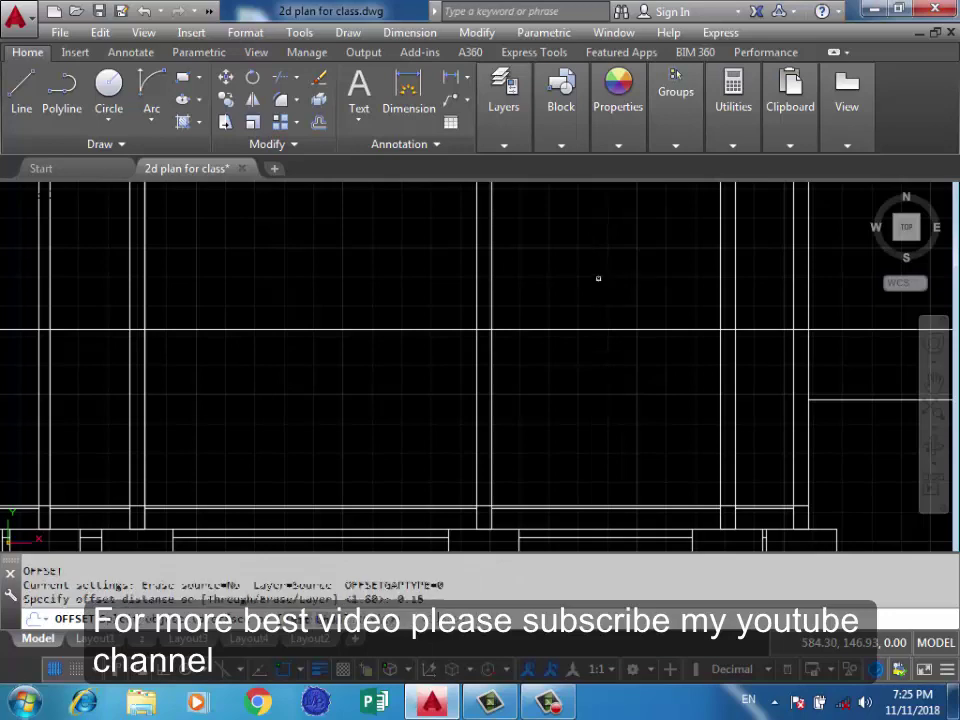
pyautogui.write('0.15')
pyautogui.press('Return')
pyautogui.click(621, 328)
pyautogui.click(641, 270)
pyautogui.press('Return')
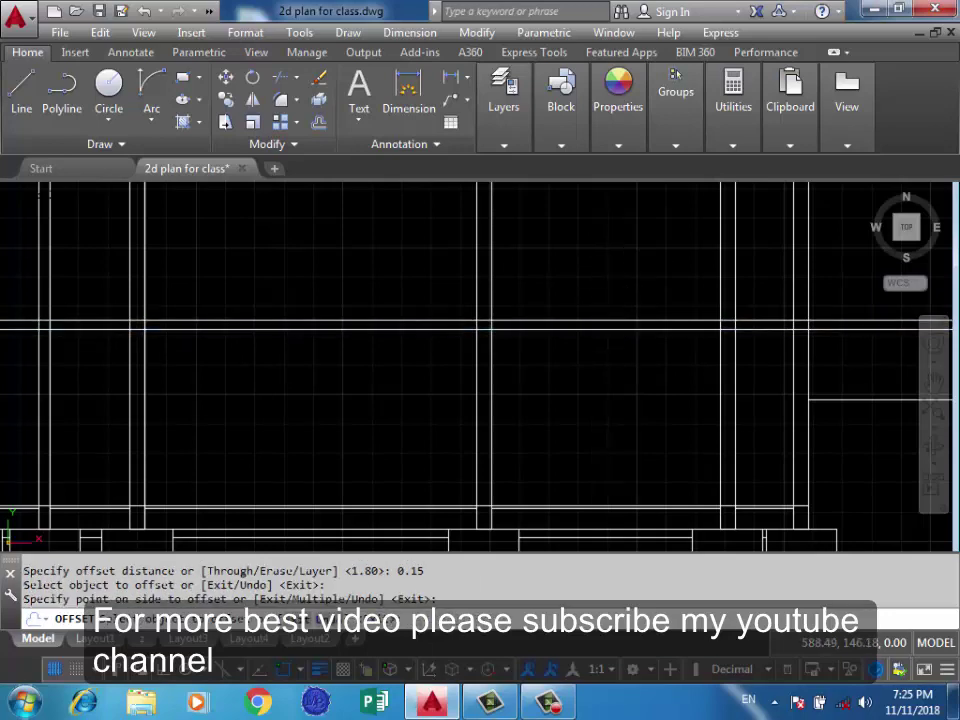
# Offset a horizontal line 3 units upward to start the next wall.
pyautogui.scroll(-2, 600, 300)
pyautogui.moveTo(574, 321); pyautogui.dragTo(535, 343, button='middle')
pyautogui.scroll(3, 555, 350)
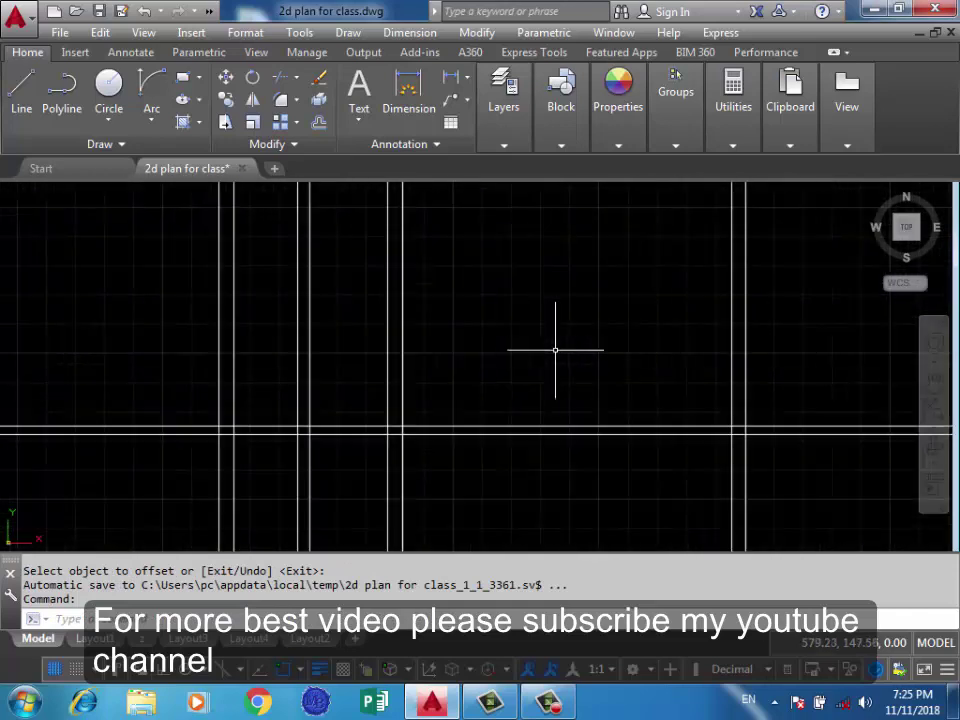
pyautogui.write('o')
pyautogui.press('Return')
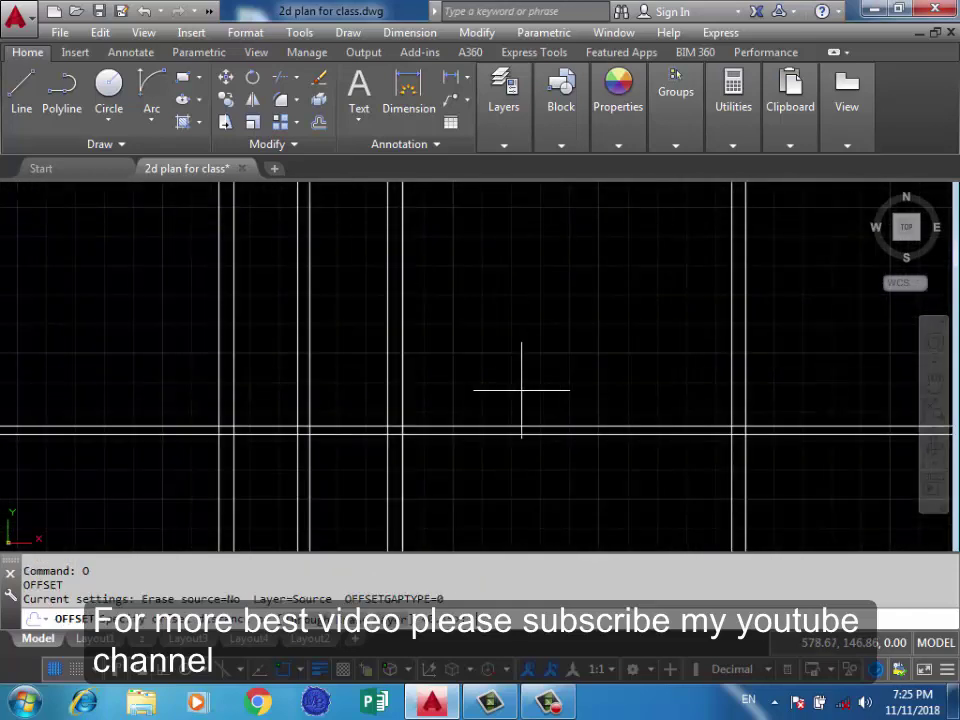
pyautogui.write('3')
pyautogui.press('Return')
pyautogui.click(521, 430)
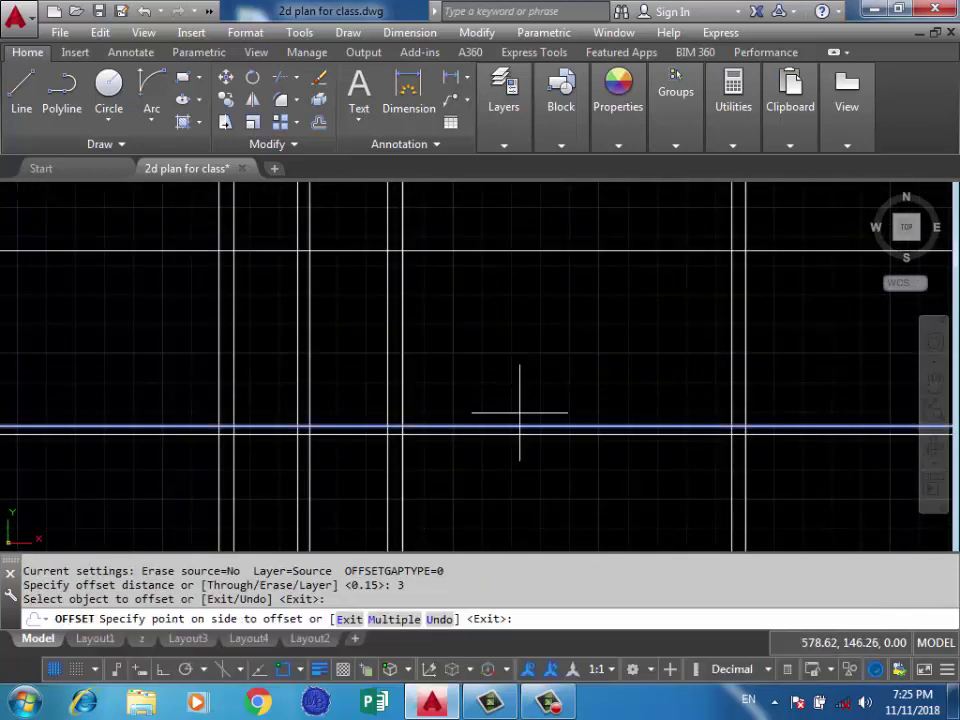
pyautogui.click(516, 380)
# Offset the new line by 0.15 to form that wall's thickness.
pyautogui.moveTo(514, 347); pyautogui.dragTo(473, 423, button='middle')
pyautogui.press('Return')
pyautogui.press('Return')
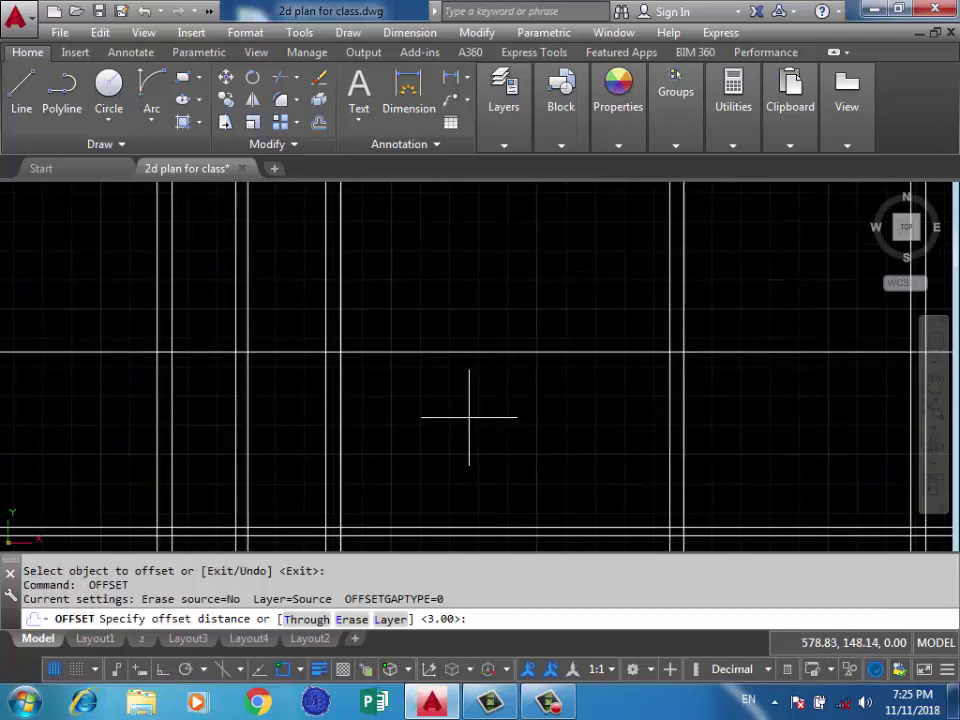
pyautogui.write('0.15')
pyautogui.press('Return')
pyautogui.click(456, 349)
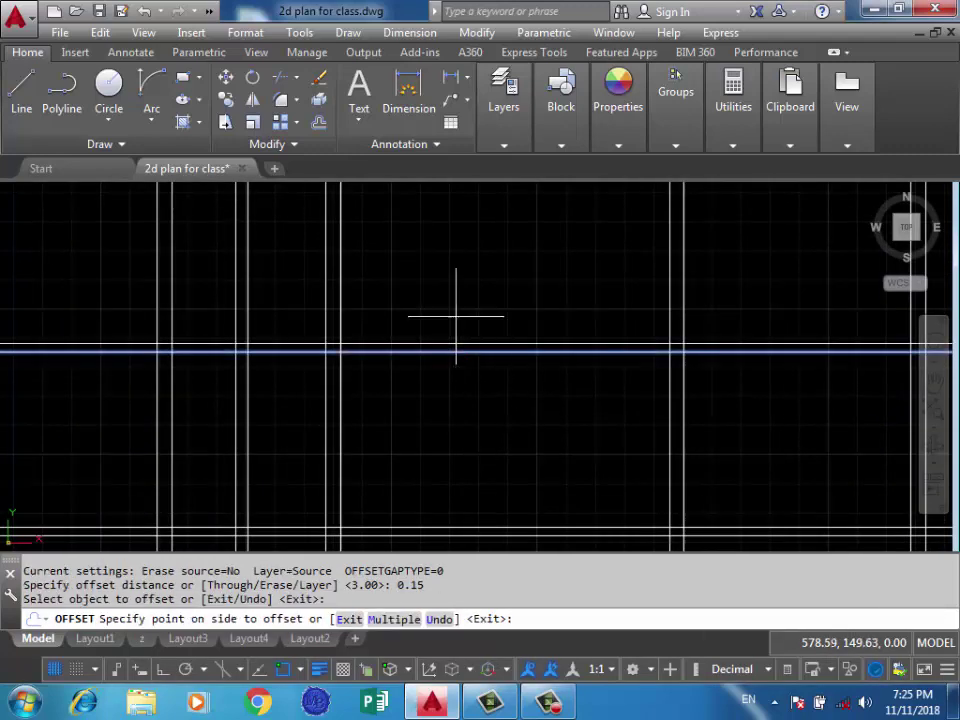
pyautogui.click(442, 330)
pyautogui.scroll(2, 471, 407)
pyautogui.moveTo(471, 407); pyautogui.dragTo(454, 328, button='middle')
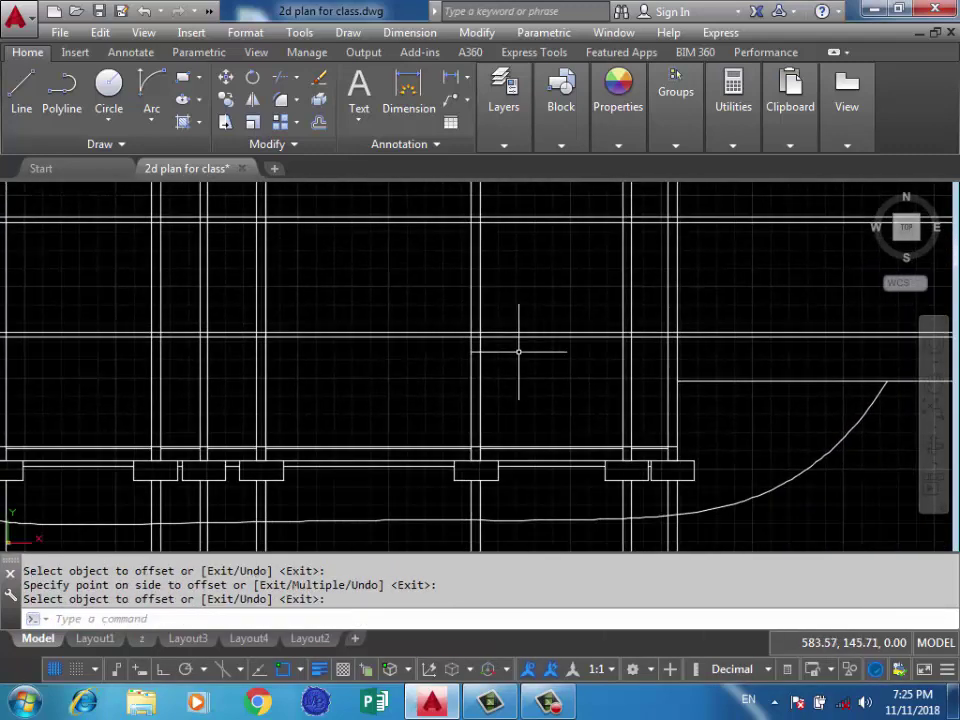
pyautogui.moveTo(519, 349)
pyautogui.mouseDown(button='middle')
pyautogui.moveTo(568, 360)
pyautogui.moveTo(535, 371)
pyautogui.moveTo(140, 380)
pyautogui.mouseUp(button='middle')
pyautogui.moveTo(634, 388); pyautogui.dragTo(616, 340, button='middle')
pyautogui.scroll(2, 640, 310)
pyautogui.scroll(2, 660, 286)
pyautogui.write('1')
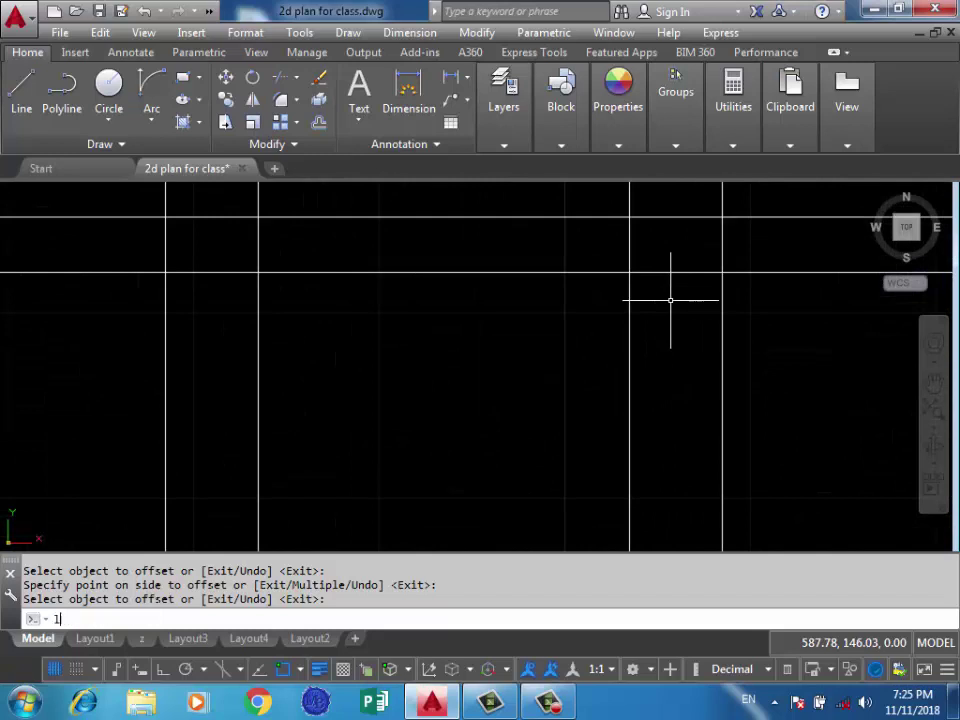
# Draw a short 0.25 closing line from the wall intersection with Ortho on.
pyautogui.press('Return')
pyautogui.click(722, 272)
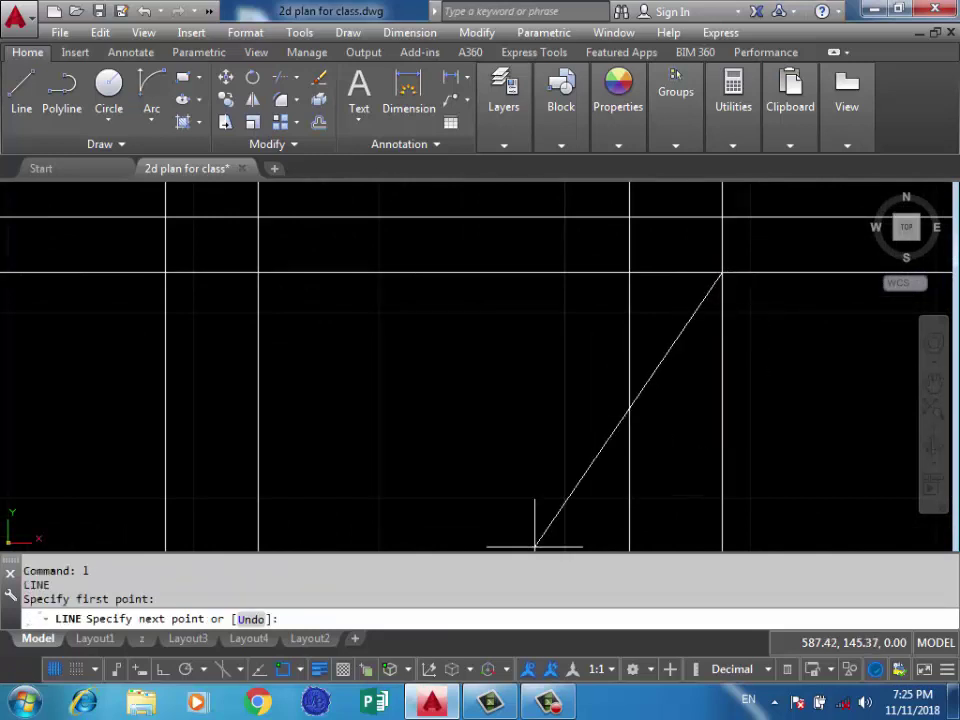
pyautogui.press('F8')
pyautogui.write('0.2')
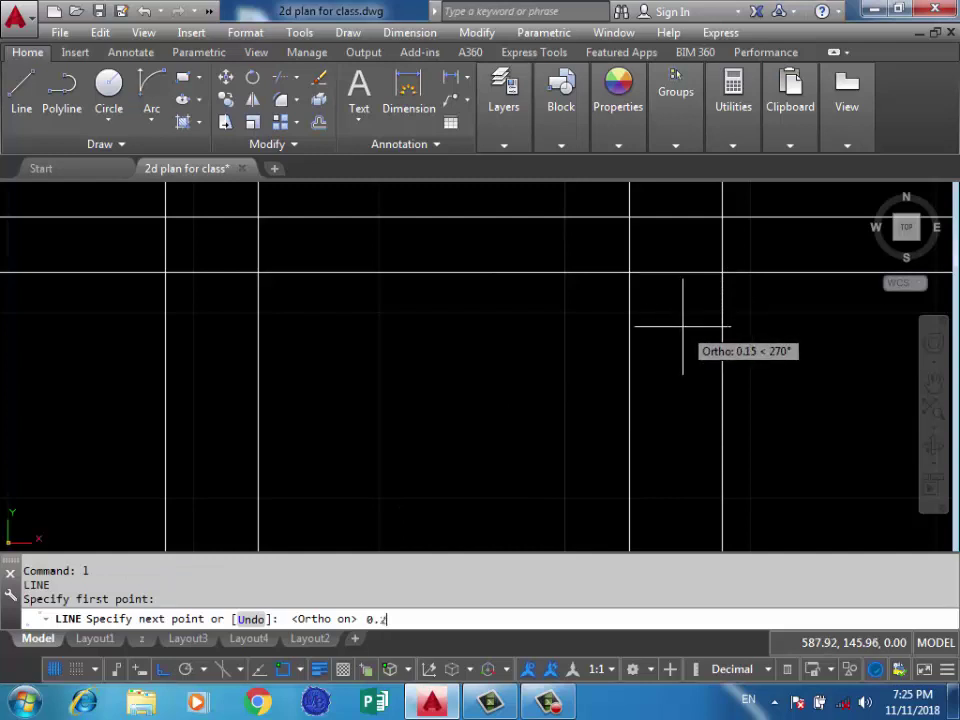
pyautogui.write('5')
pyautogui.press('Return')
pyautogui.scroll(-5, 797, 363)
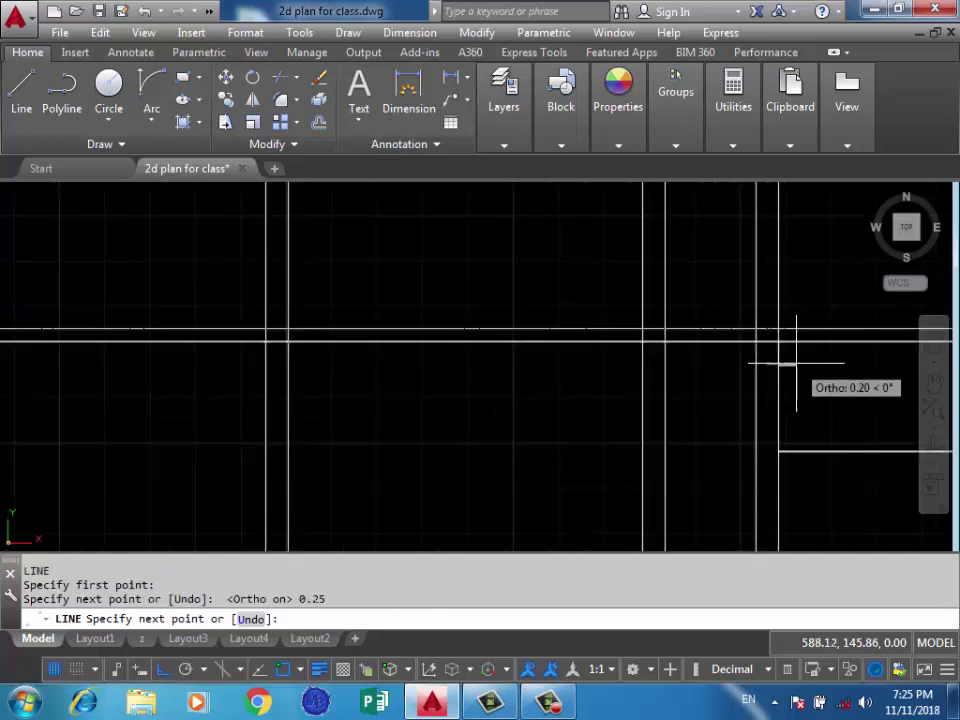
pyautogui.scroll(-2, 671, 375)
pyautogui.scroll(-3, 377, 381)
pyautogui.scroll(3, 444, 392)
pyautogui.scroll(2, 469, 352)
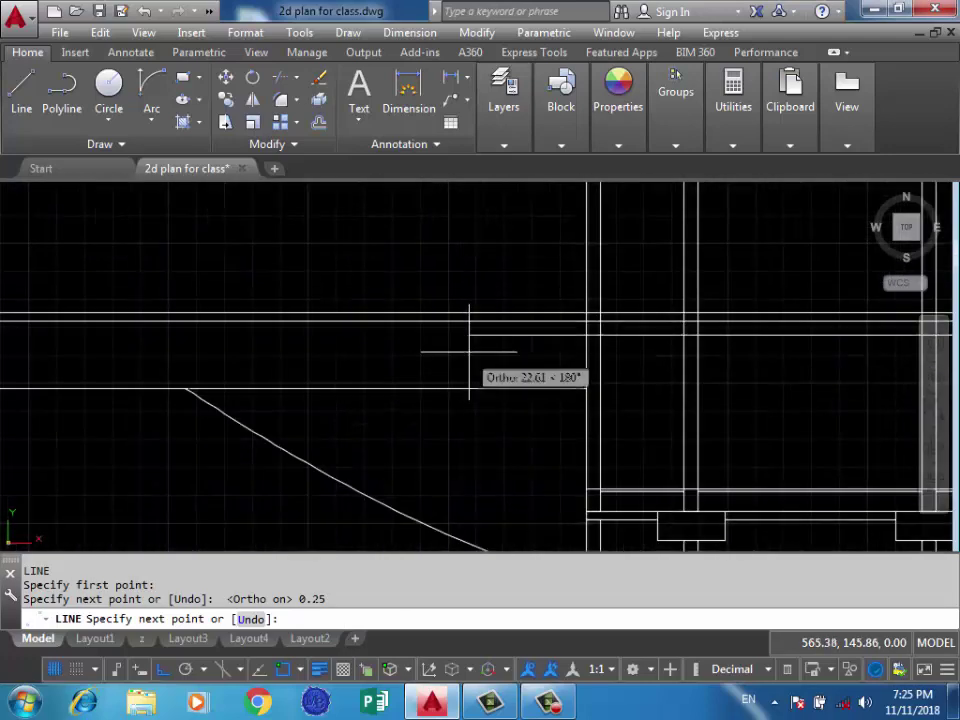
pyautogui.click(480, 336)
pyautogui.press('Return')
# Trim the short vertical segment at the first wall junction.
pyautogui.write('tr')
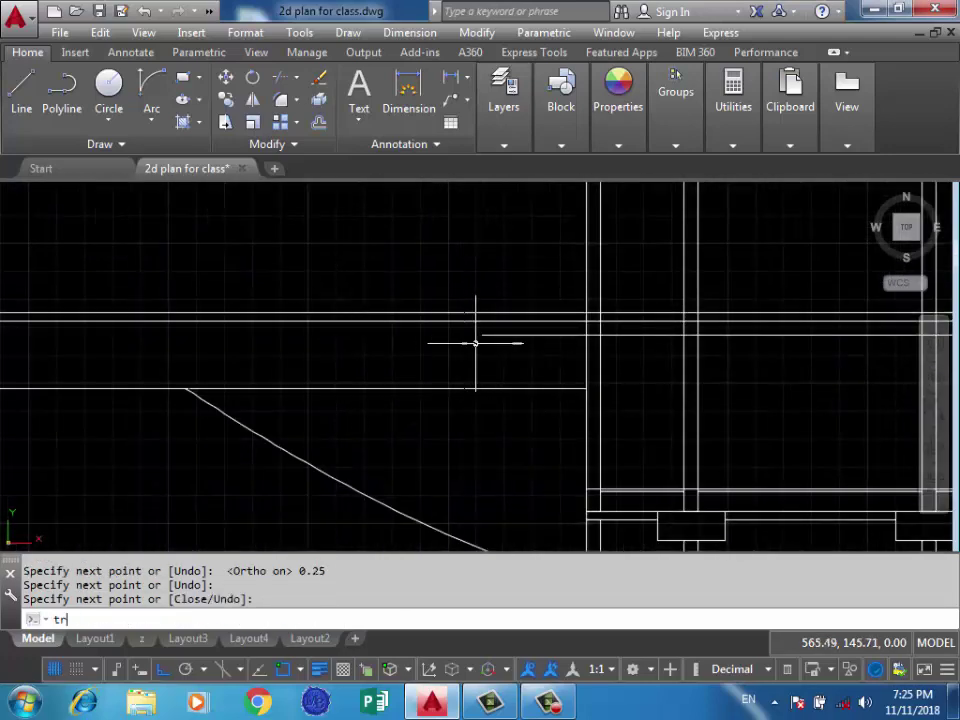
pyautogui.press('Return')
pyautogui.click(544, 335)
pyautogui.scroll(3, 625, 330)
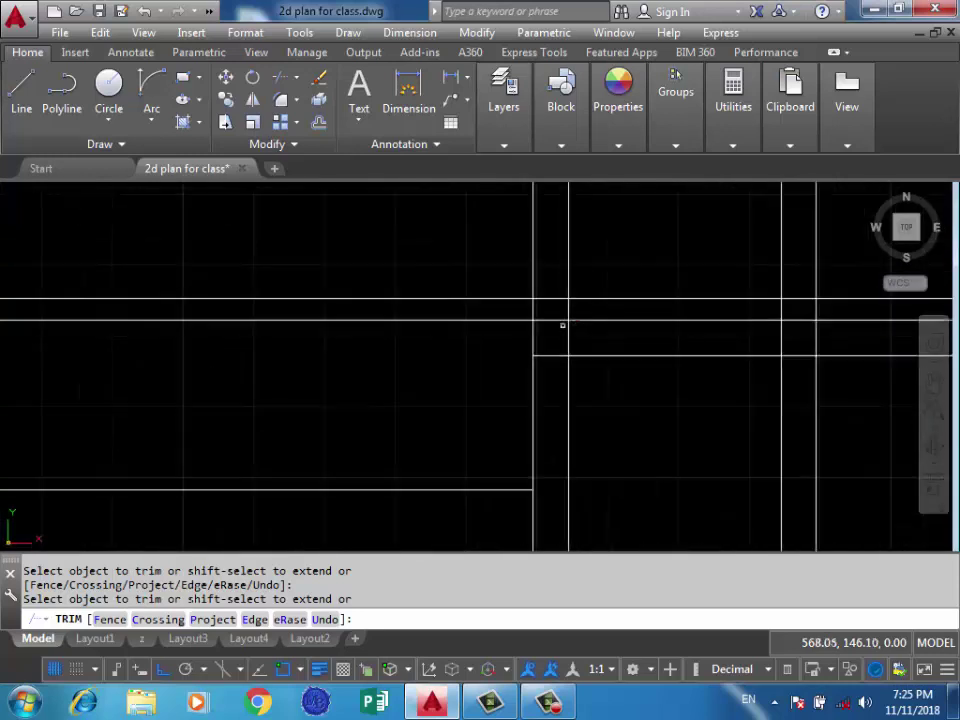
pyautogui.moveTo(577, 309); pyautogui.dragTo(565, 321)
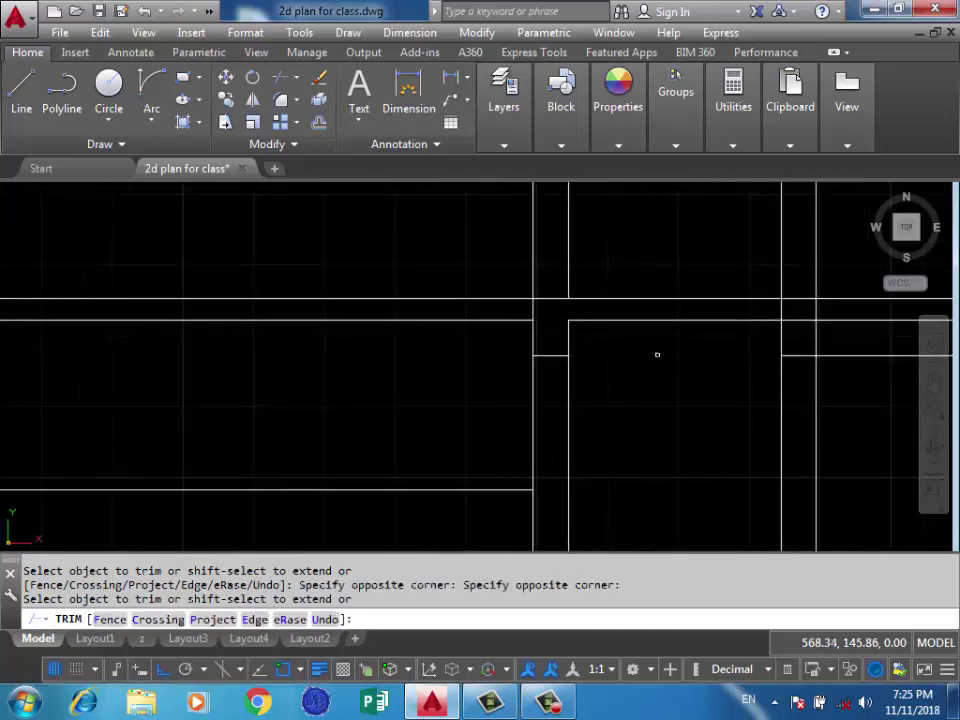
# Trim the remaining short segments between the walls at the next junction.
pyautogui.moveTo(729, 354); pyautogui.dragTo(493, 350, button='middle')
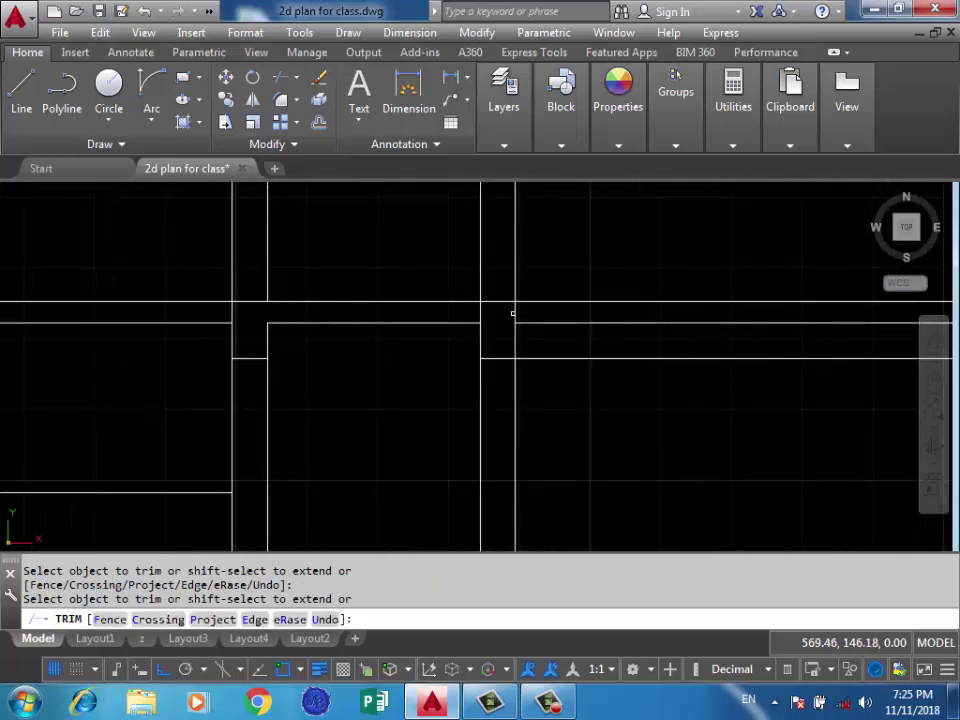
pyautogui.moveTo(523, 300); pyautogui.dragTo(454, 315)
pyautogui.moveTo(523, 302); pyautogui.dragTo(557, 348)
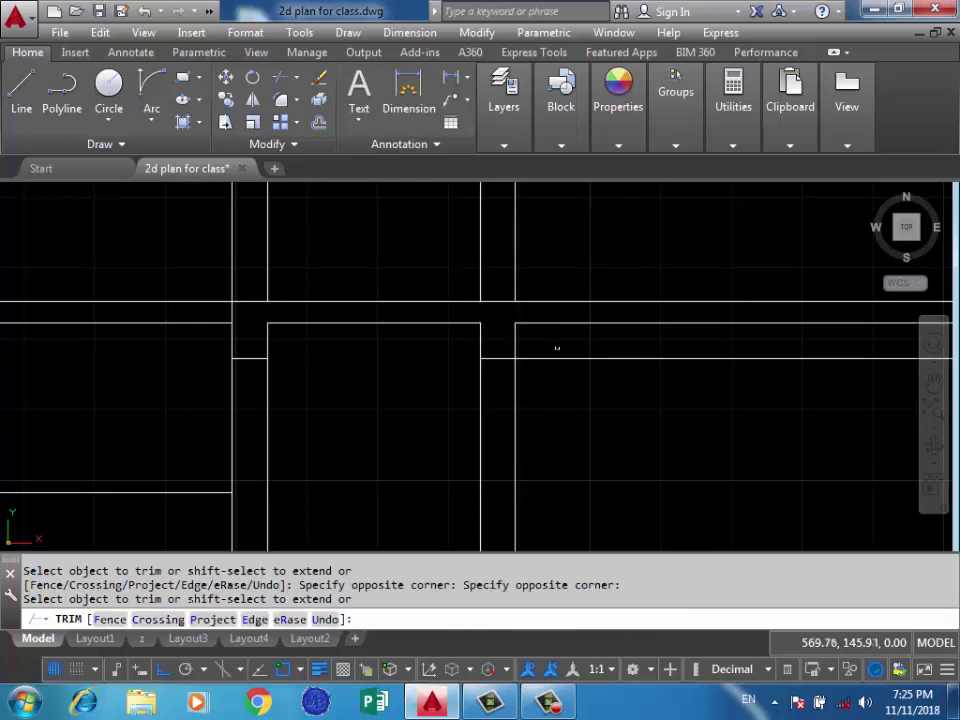
pyautogui.scroll(-3, 443, 401)
pyautogui.scroll(2, 452, 388)
pyautogui.scroll(2, 364, 345)
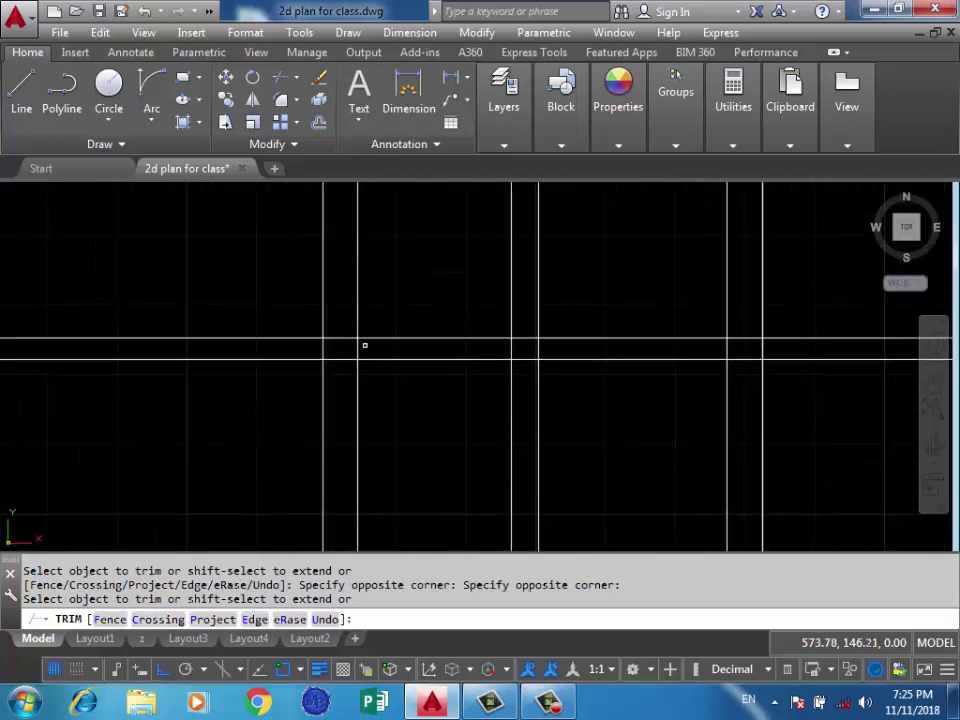
pyautogui.scroll(-2, 472, 349)
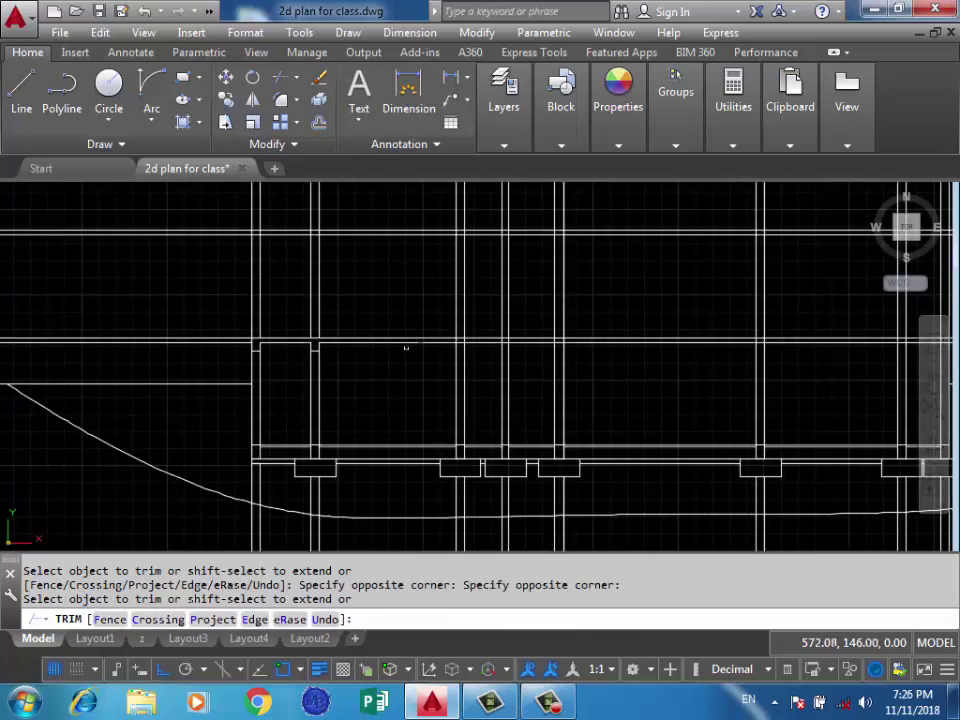
pyautogui.moveTo(514, 358); pyautogui.dragTo(368, 396, button='middle')
pyautogui.write('1')
pyautogui.press('Return')
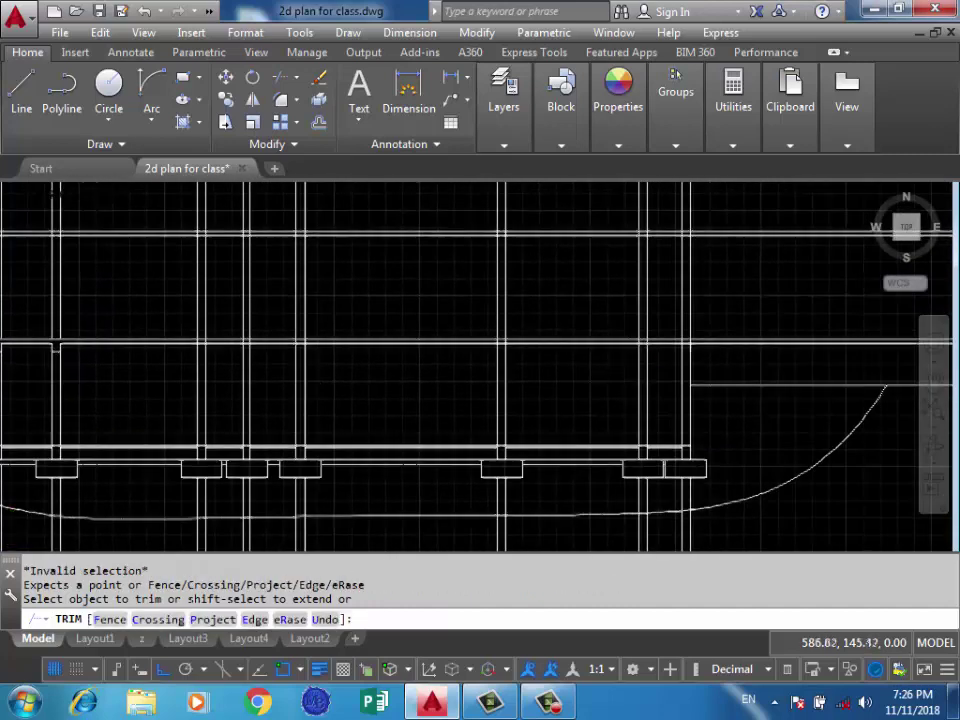
pyautogui.scroll(3, 657, 367)
pyautogui.press('Return')
pyautogui.press('Return')
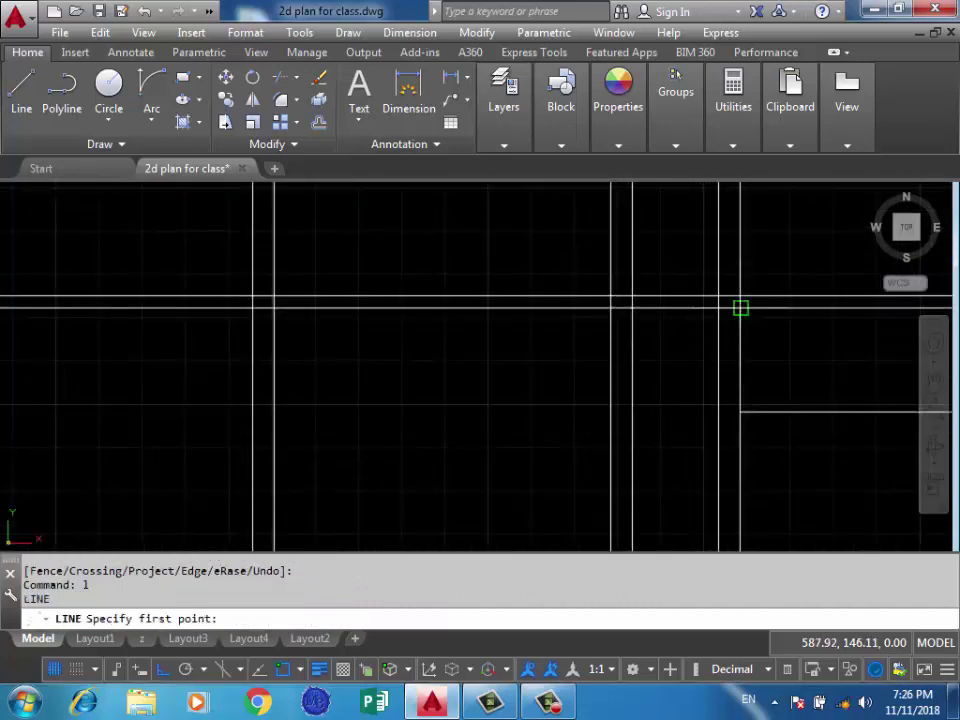
# Draw a 0.25 line segment from the wall corner and end it on the opposite wall.
pyautogui.click(740, 329)
pyautogui.write('0.25')
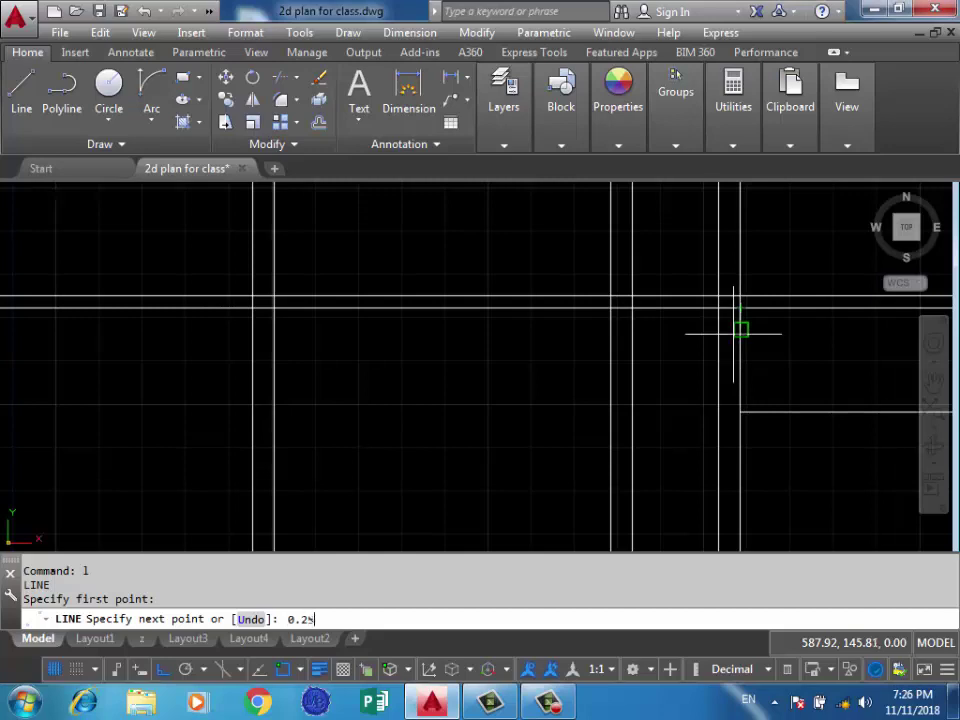
pyautogui.press('Return')
pyautogui.scroll(-2, 253, 332)
pyautogui.moveTo(306, 325); pyautogui.dragTo(222, 331, button='middle')
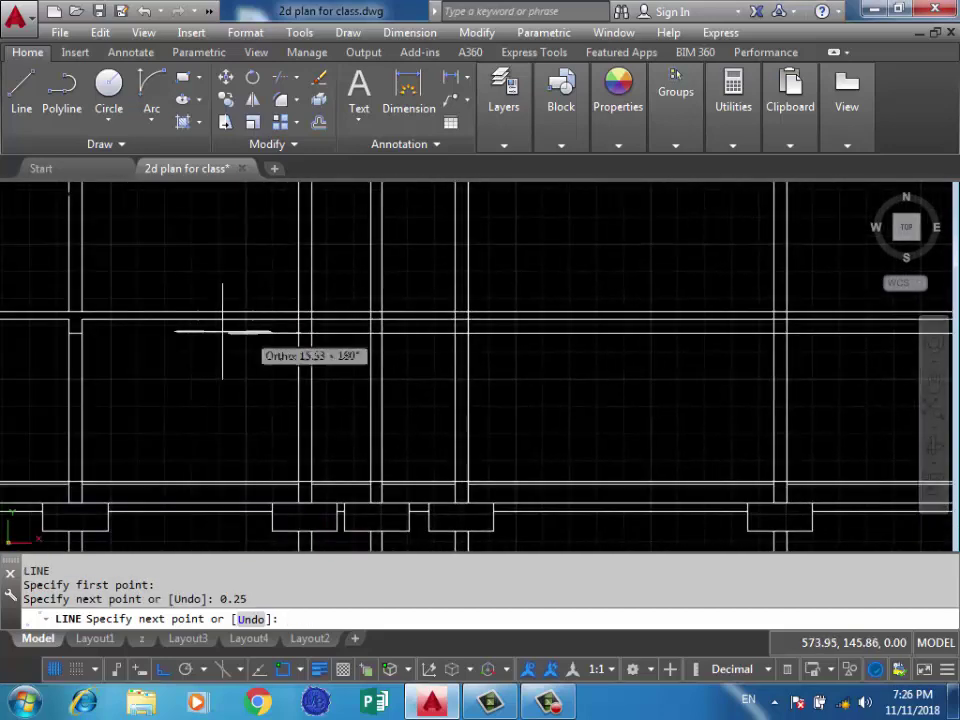
pyautogui.click(79, 335)
pyautogui.press('Return')
# Trim the crossing segments to open the first wall junction.
pyautogui.moveTo(174, 377); pyautogui.dragTo(304, 362, button='middle')
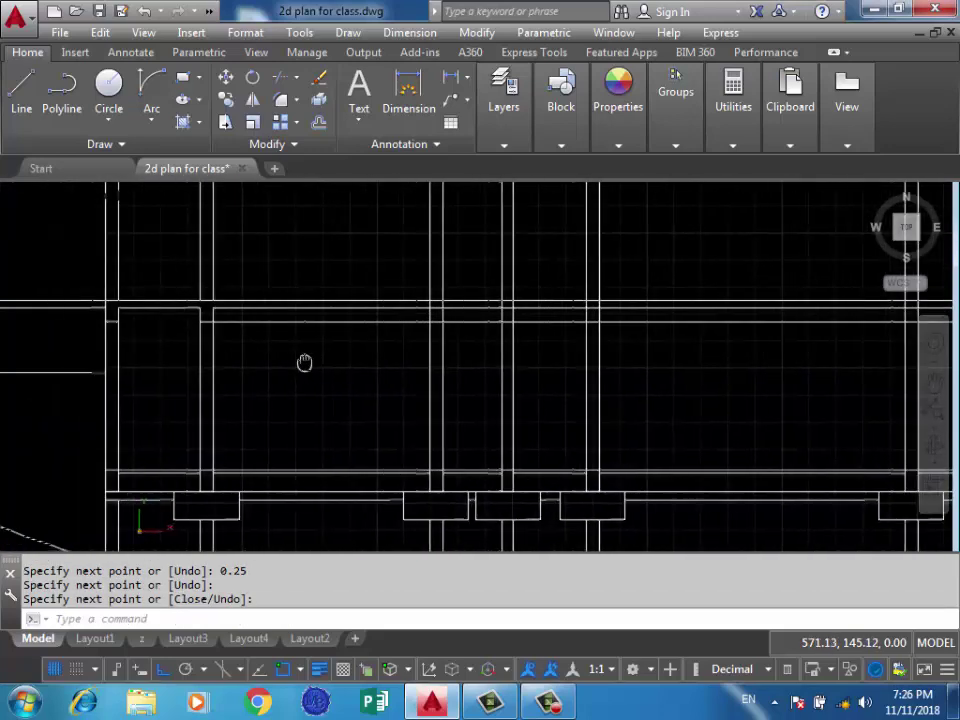
pyautogui.write('tr')
pyautogui.press('Return')
pyautogui.press('Return')
pyautogui.scroll(3, 453, 289)
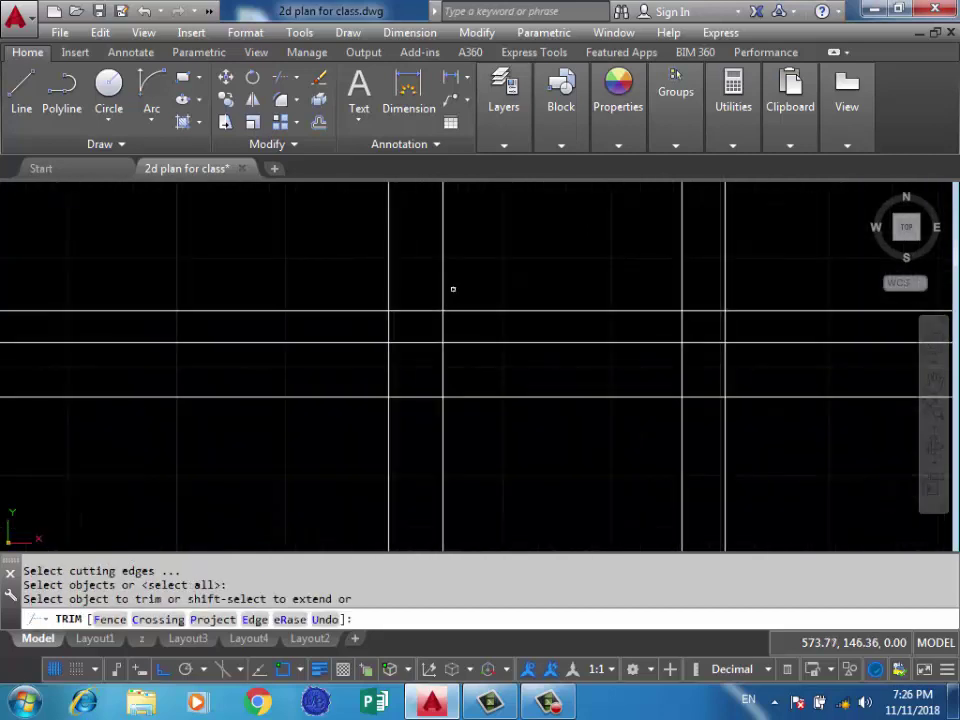
pyautogui.moveTo(453, 317)
pyautogui.mouseDown()
pyautogui.moveTo(368, 321)
pyautogui.moveTo(408, 375)
pyautogui.mouseUp()
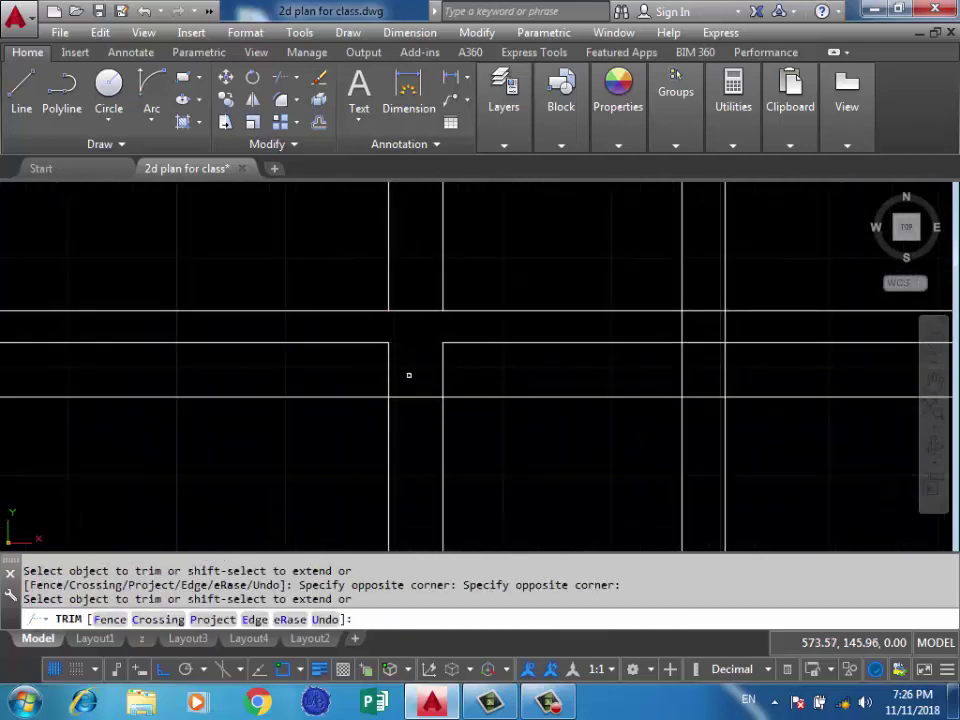
pyautogui.scroll(-1, 371, 375)
pyautogui.scroll(-2, 380, 378)
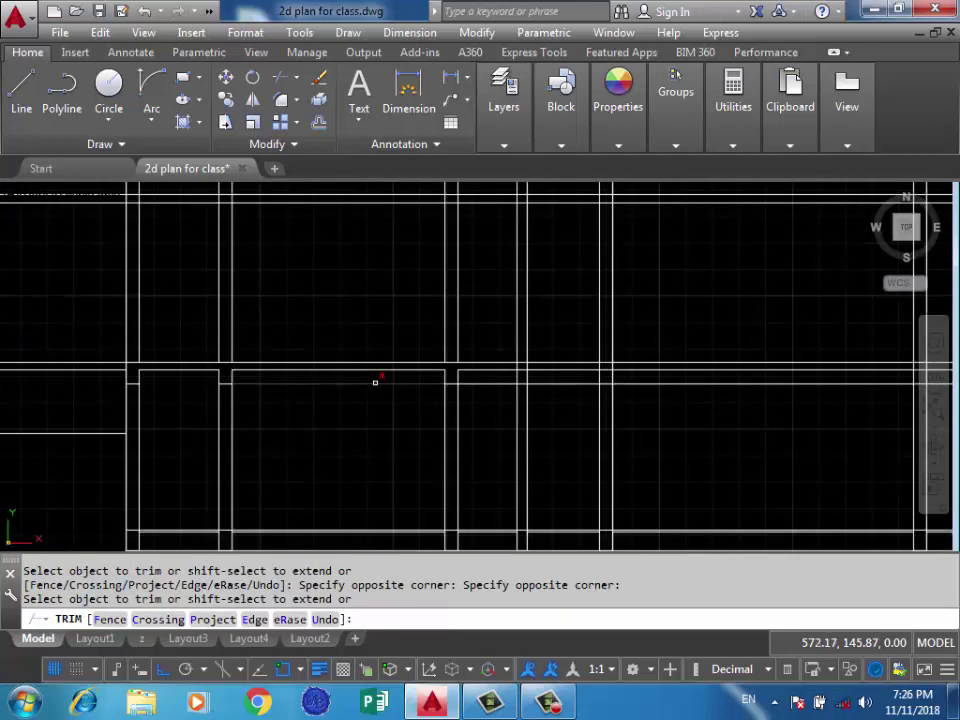
pyautogui.scroll(3, 487, 386)
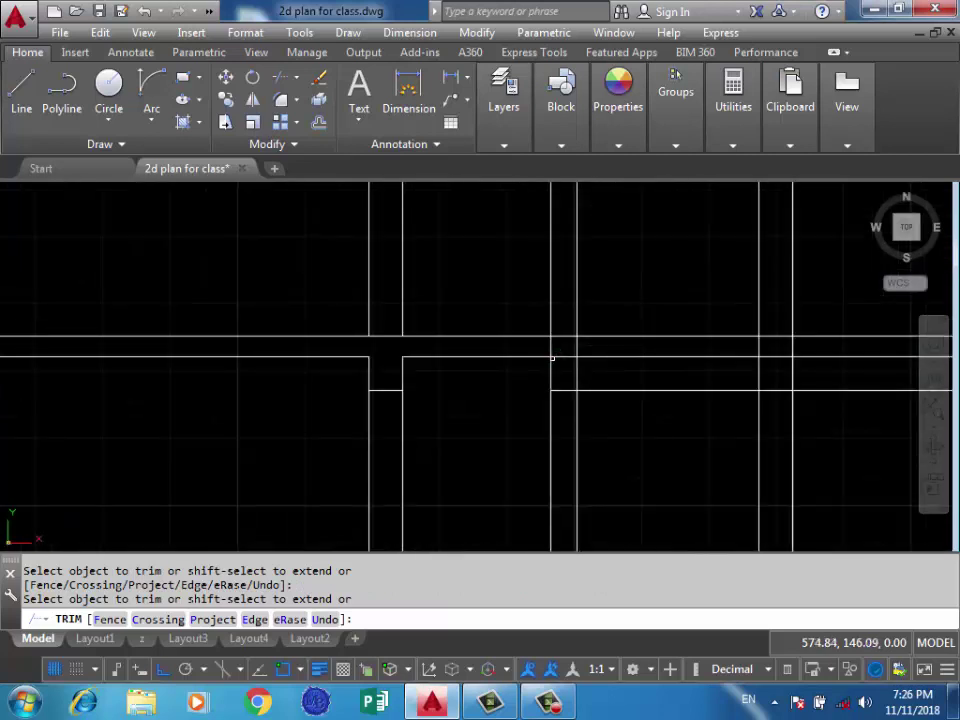
pyautogui.moveTo(551, 356); pyautogui.dragTo(583, 343)
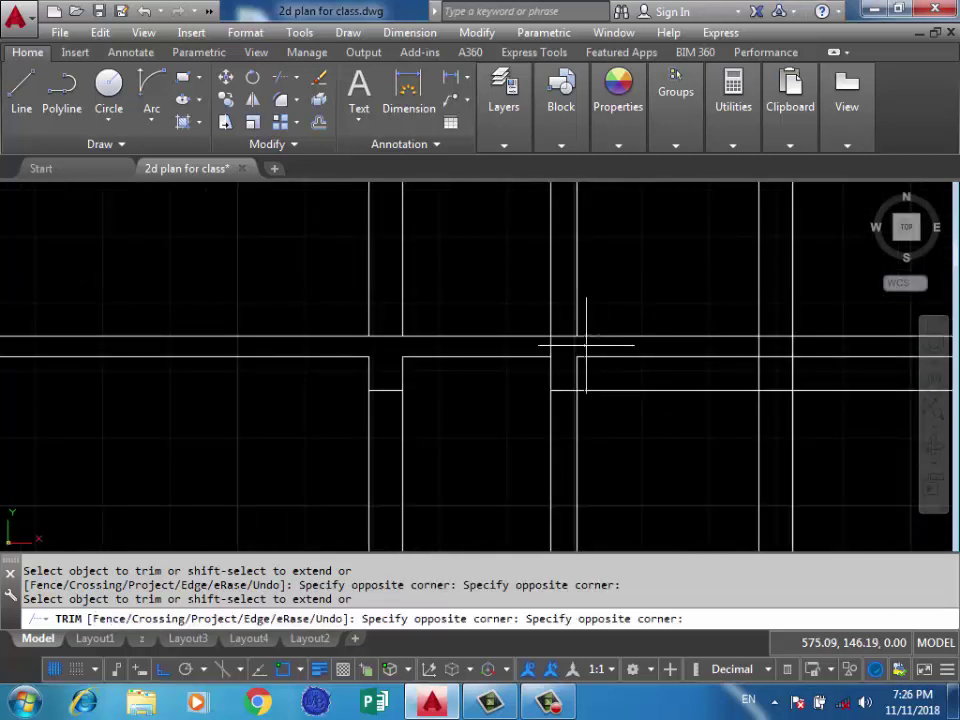
# Trim the crossing lines at the neighbouring wall junction.
pyautogui.moveTo(696, 370); pyautogui.dragTo(374, 363, button='middle')
pyautogui.moveTo(482, 334)
pyautogui.mouseDown()
pyautogui.moveTo(441, 338)
pyautogui.moveTo(466, 371)
pyautogui.moveTo(531, 373)
pyautogui.moveTo(461, 355)
pyautogui.mouseUp()
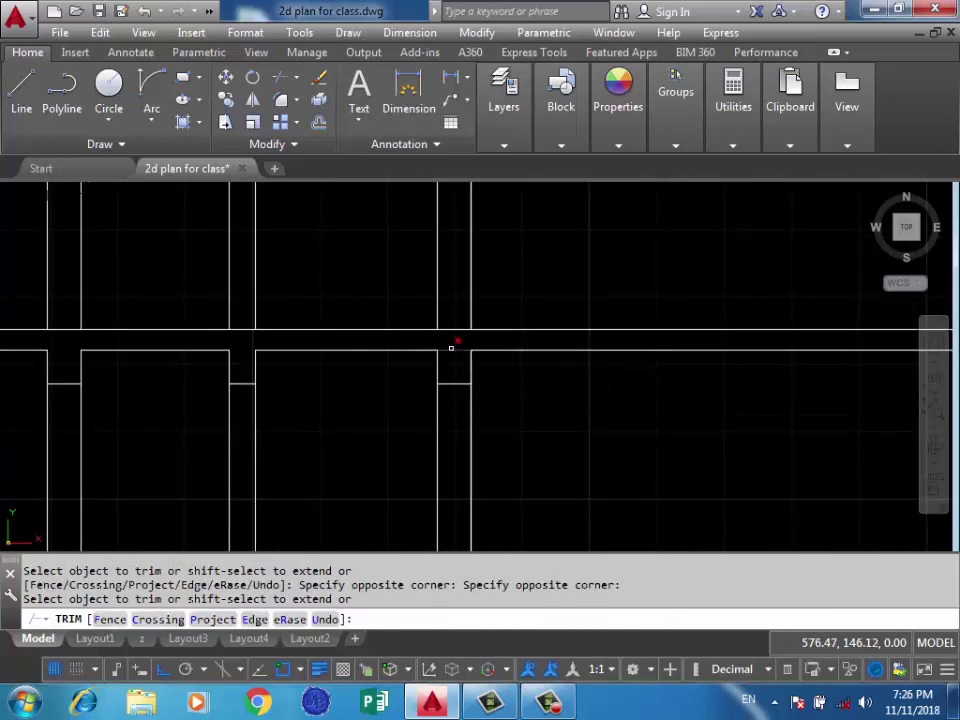
pyautogui.moveTo(589, 386)
pyautogui.mouseDown(button='middle')
pyautogui.moveTo(679, 379)
pyautogui.moveTo(362, 361)
pyautogui.mouseUp(button='middle')
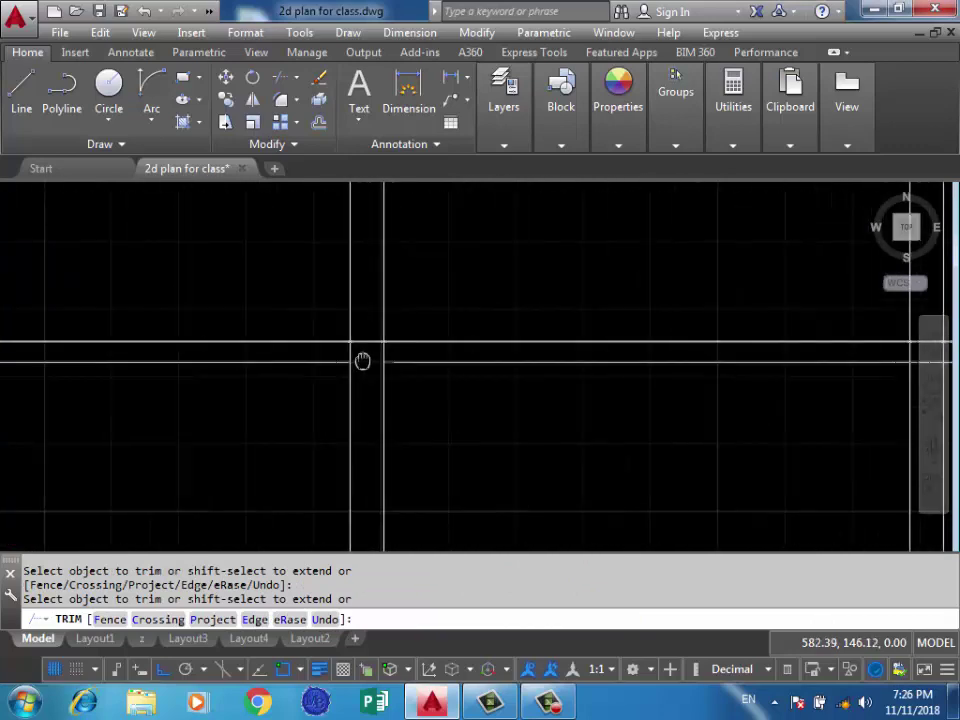
pyautogui.scroll(-5, 400, 355)
pyautogui.scroll(3, 400, 355)
pyautogui.write('1')
pyautogui.press('Return')
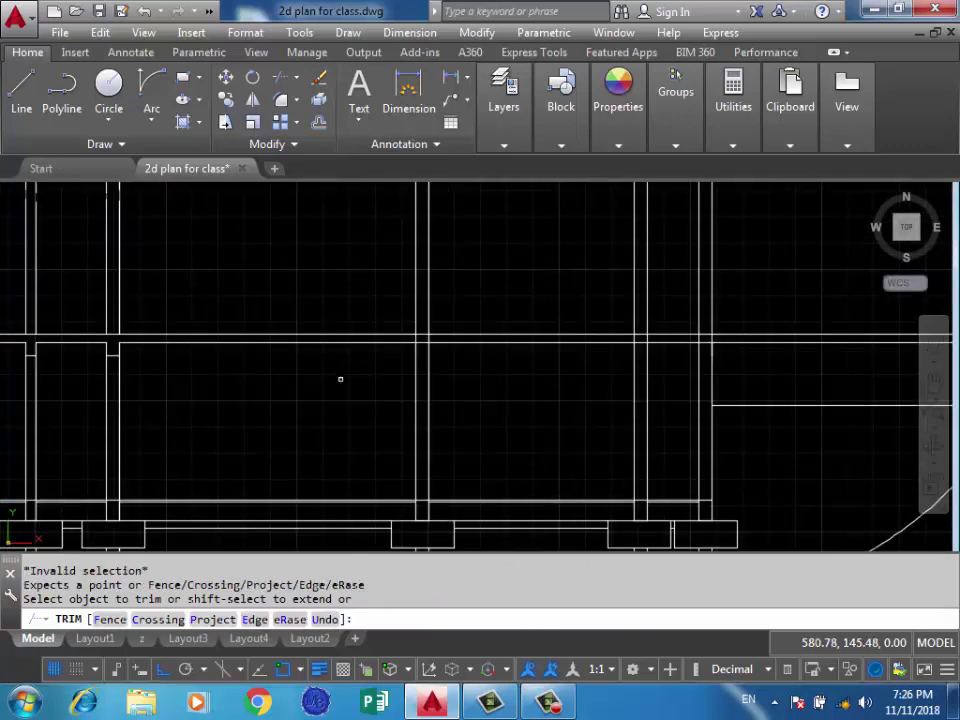
pyautogui.press('Return')
pyautogui.press('Return')
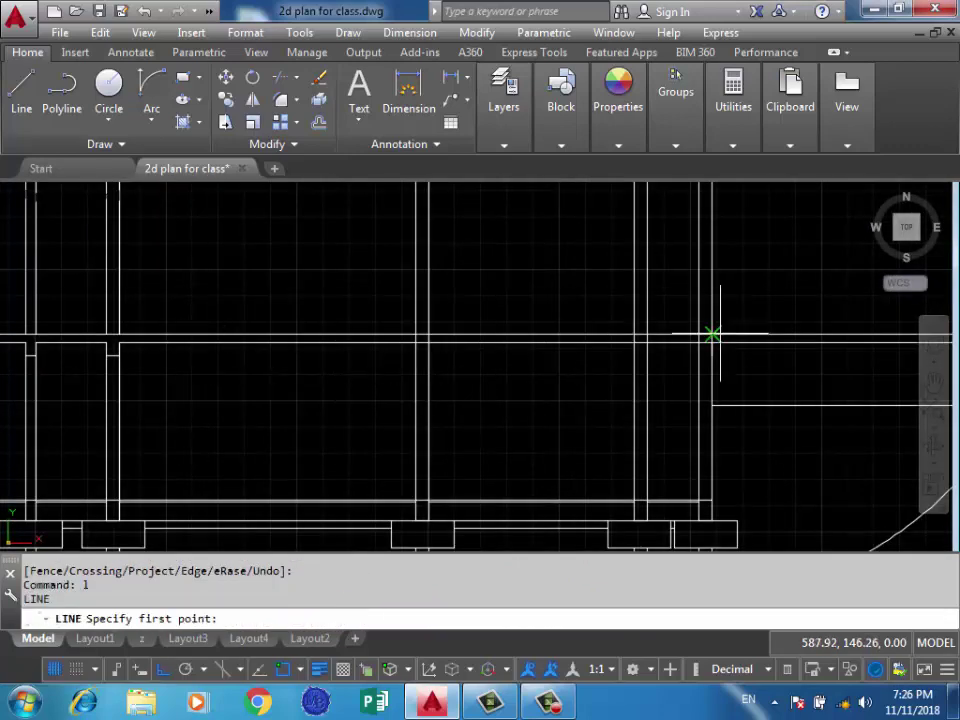
# Draw another 0.25 closing line across to the opposite wall corner.
pyautogui.click(712, 343)
pyautogui.scroll(3, 697, 349)
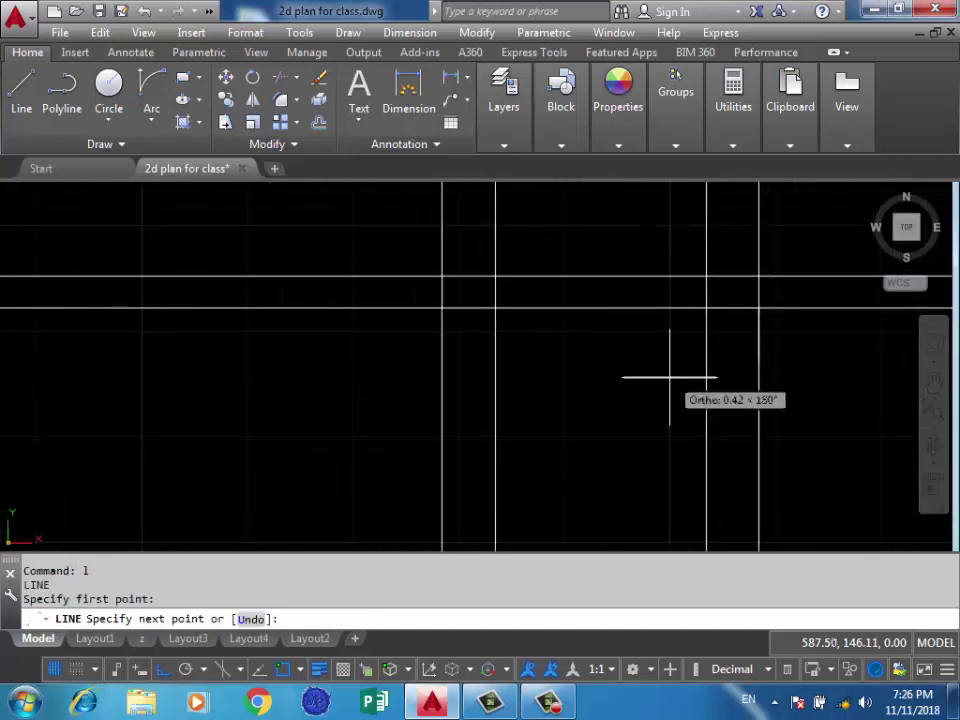
pyautogui.write('0.25')
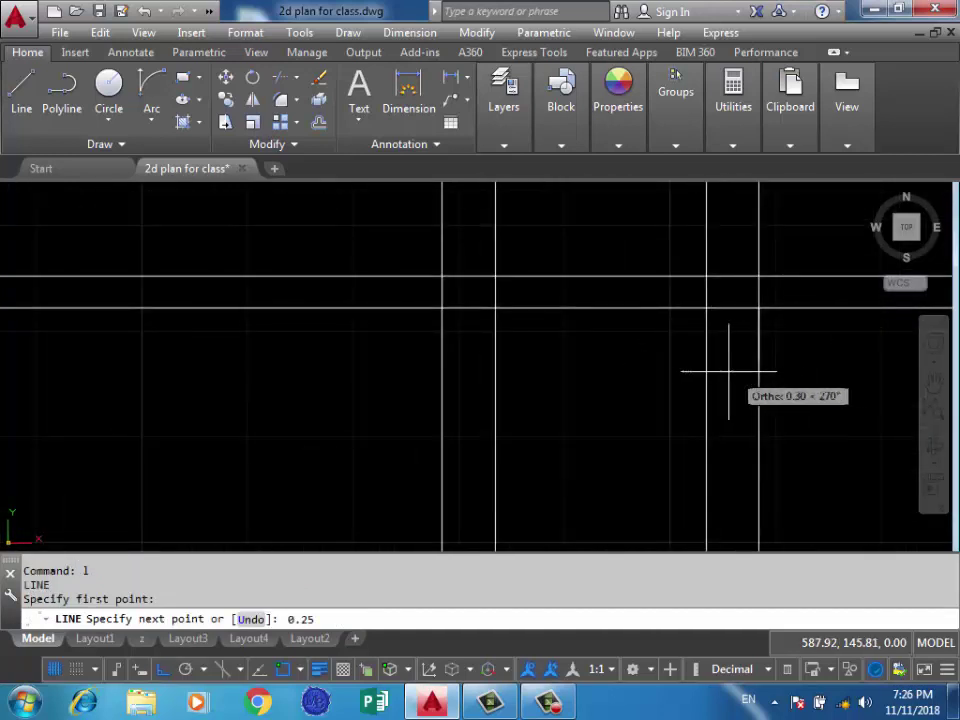
pyautogui.press('Return')
pyautogui.scroll(-2, 730, 350)
pyautogui.moveTo(64, 343); pyautogui.dragTo(471, 343, button='middle')
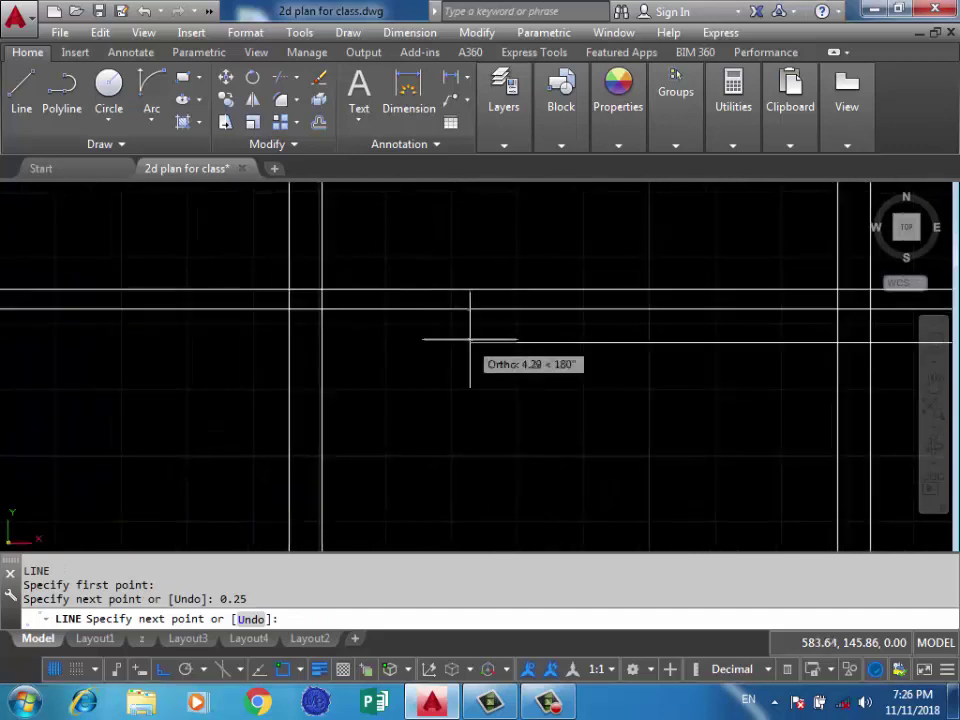
pyautogui.scroll(-2, 420, 343)
pyautogui.click(398, 343)
pyautogui.press('Return')
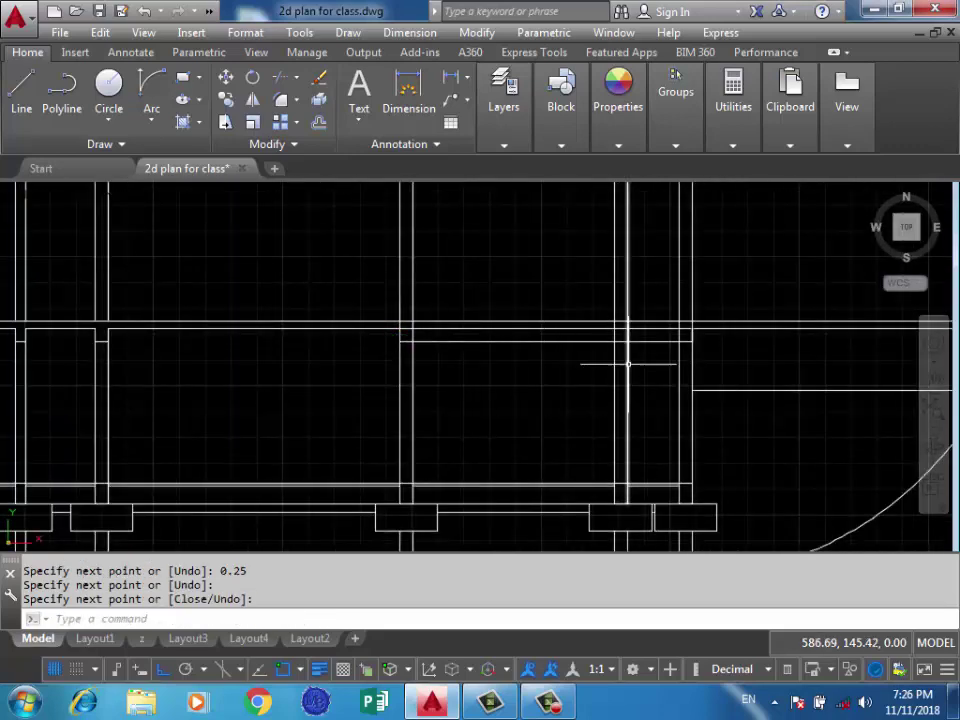
# Trim the lines crossing at this wall junction.
pyautogui.scroll(4, 664, 326)
pyautogui.write('y')
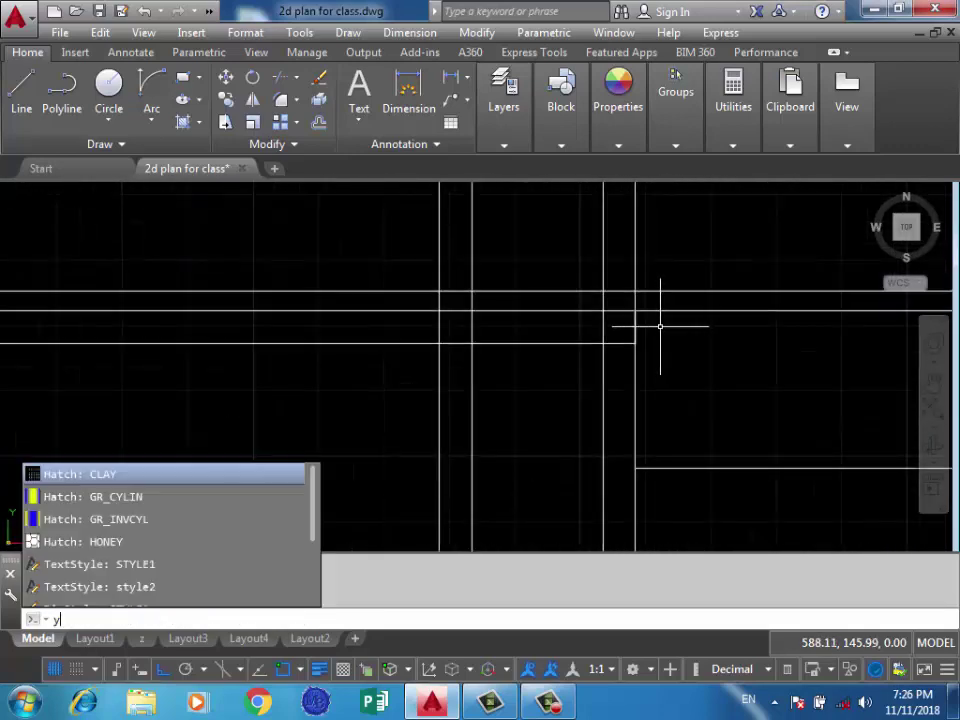
pyautogui.press('BackSpace')
pyautogui.press('Return')
pyautogui.press('Return')
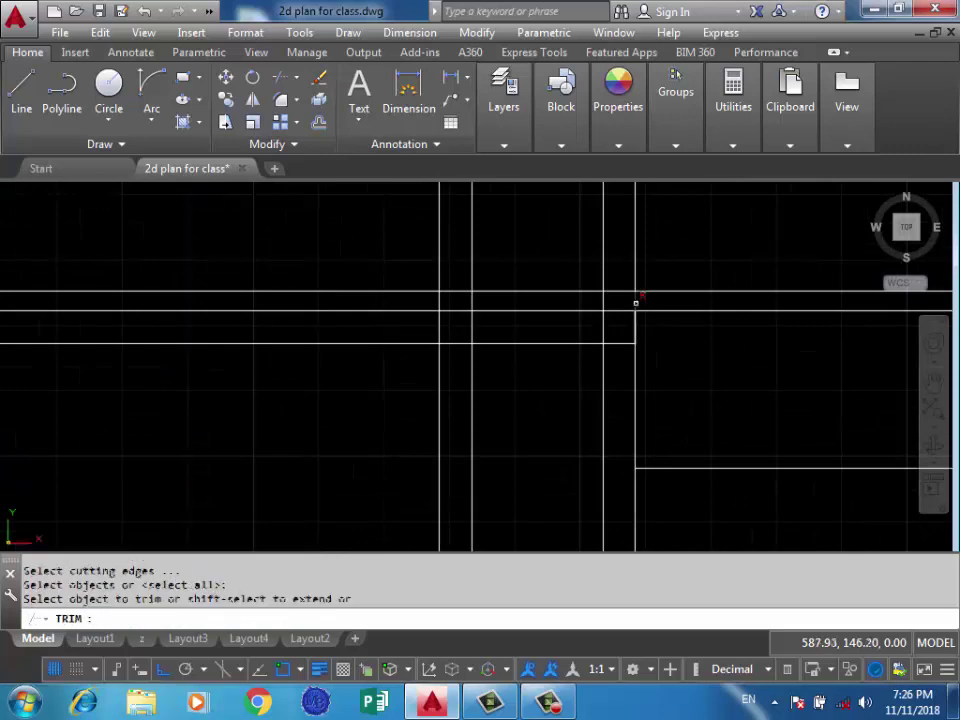
pyautogui.moveTo(589, 293); pyautogui.dragTo(565, 318)
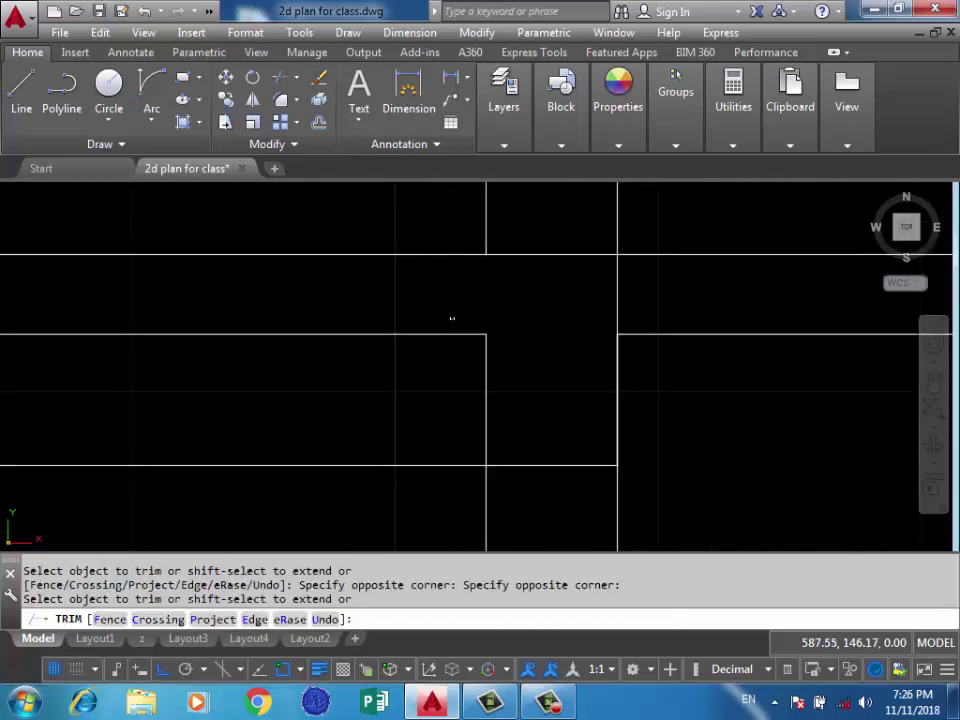
pyautogui.scroll(-5, 705, 372)
pyautogui.click(536, 364)
pyautogui.scroll(2, 536, 364)
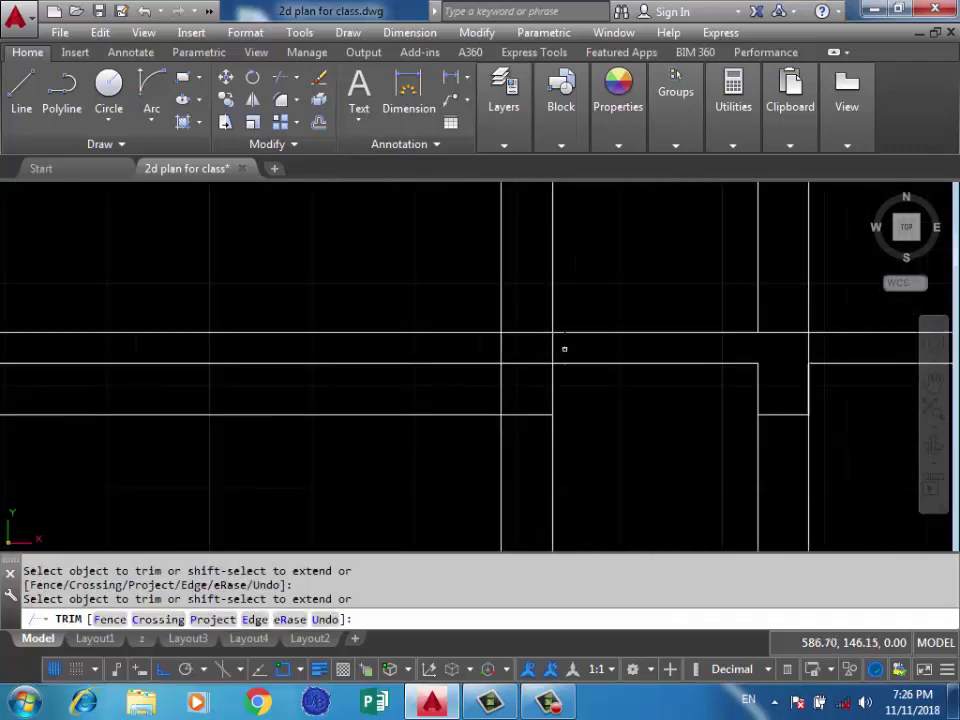
pyautogui.moveTo(562, 347)
pyautogui.mouseDown()
pyautogui.moveTo(465, 347)
pyautogui.moveTo(522, 351)
pyautogui.mouseUp()
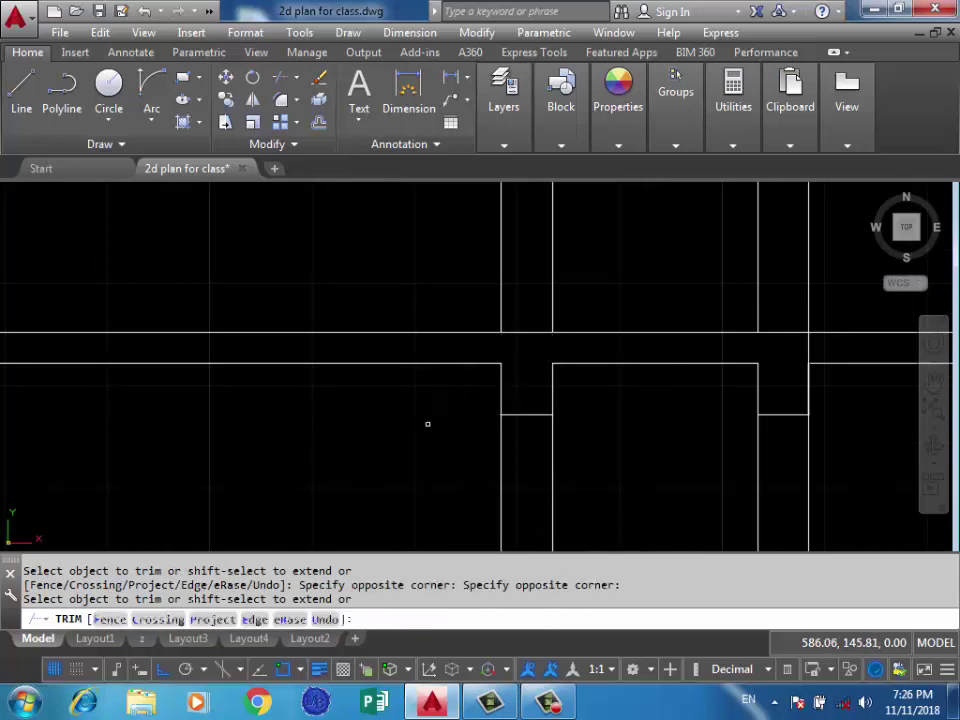
# Trim both vertical wall lines and the bottom wall line at the next intersection.
pyautogui.scroll(-3, 538, 388)
pyautogui.moveTo(354, 379); pyautogui.dragTo(369, 377, button='middle')
pyautogui.scroll(1, 465, 354)
pyautogui.scroll(1, 428, 358)
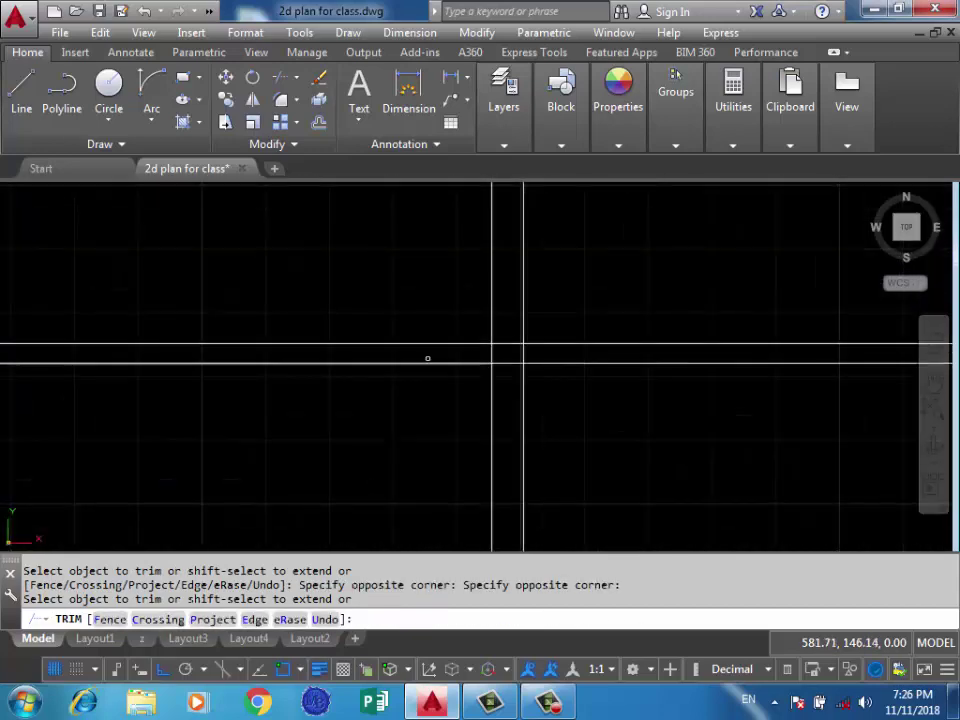
pyautogui.scroll(-2, 553, 368)
pyautogui.scroll(2, 530, 369)
pyautogui.scroll(4, 545, 371)
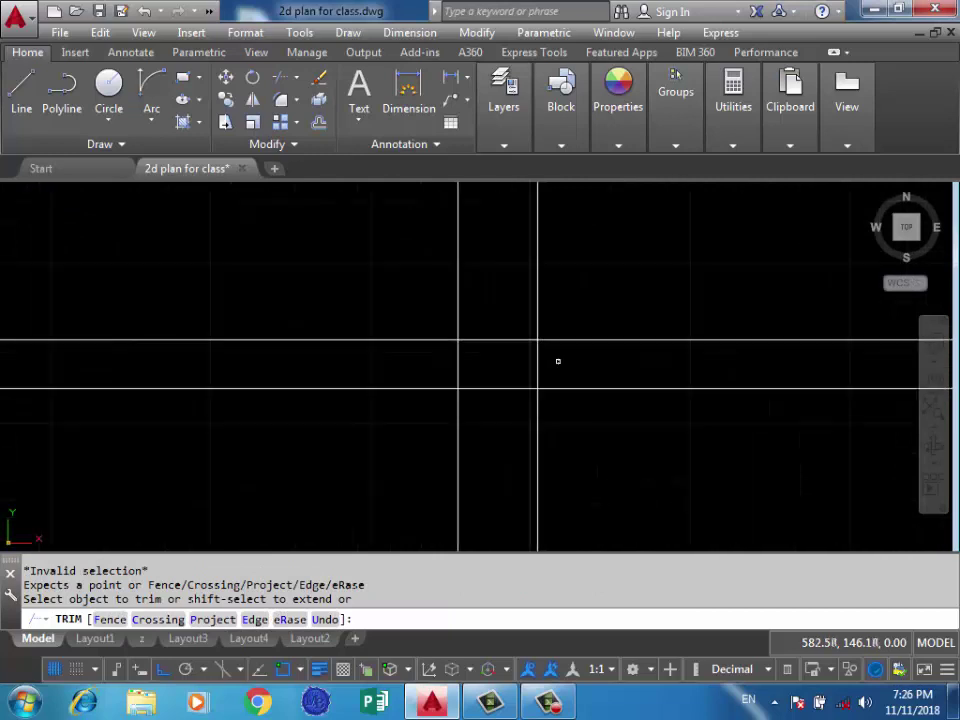
pyautogui.moveTo(560, 356); pyautogui.dragTo(430, 352)
pyautogui.moveTo(505, 375); pyautogui.dragTo(490, 400)
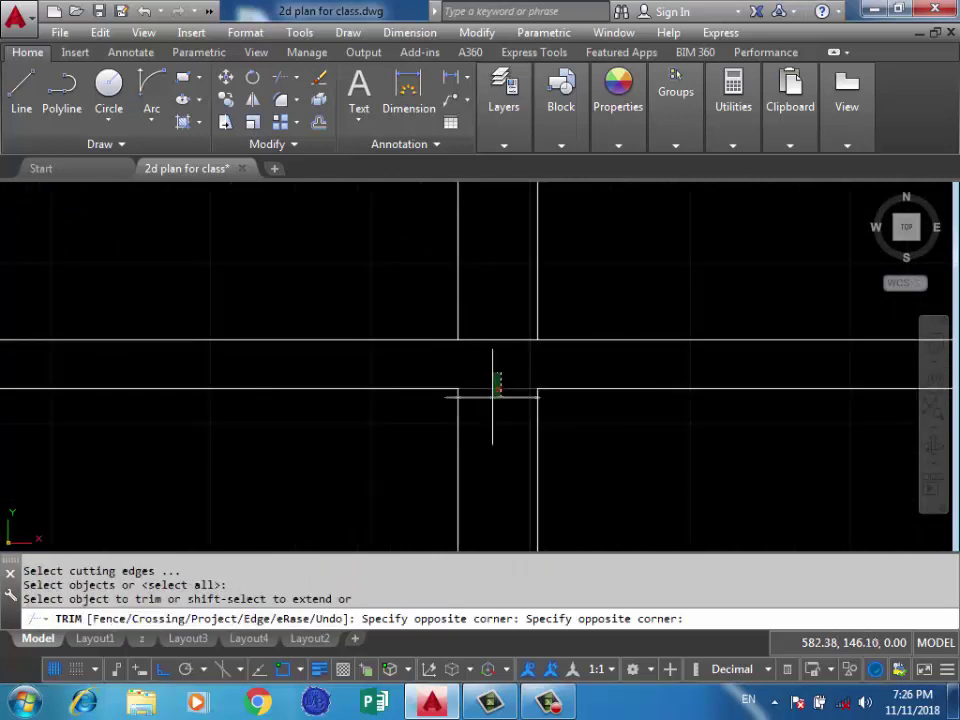
pyautogui.press('Escape')
# Draw a 0.25 wall-end line down from the corner, closing it at the left wall corner.
pyautogui.press('Return')
pyautogui.click(537, 388)
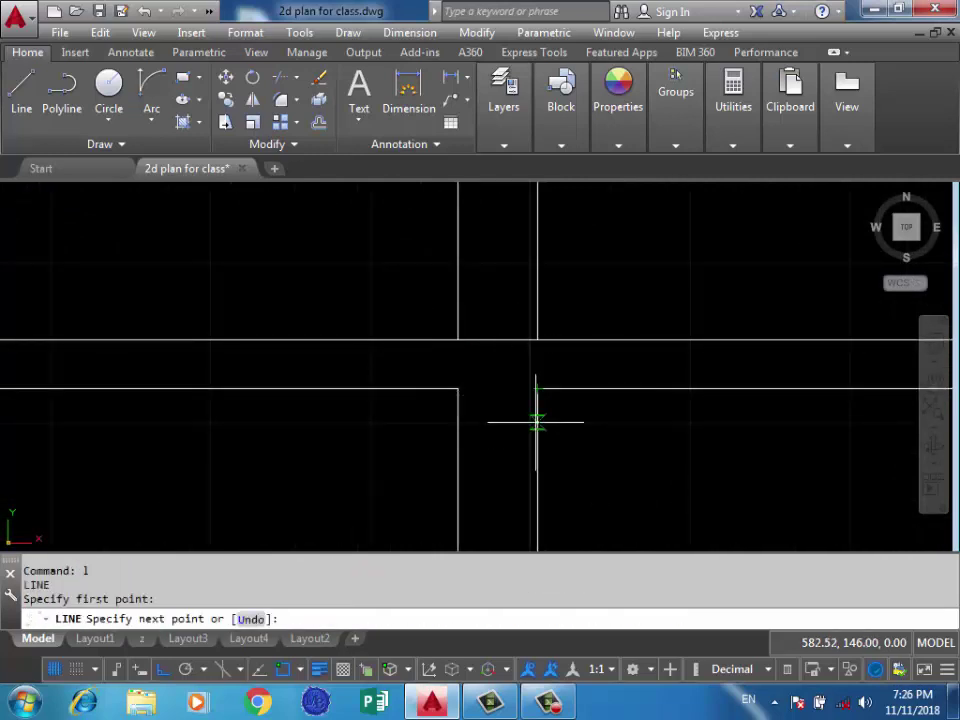
pyautogui.write('0.25')
pyautogui.press('Return')
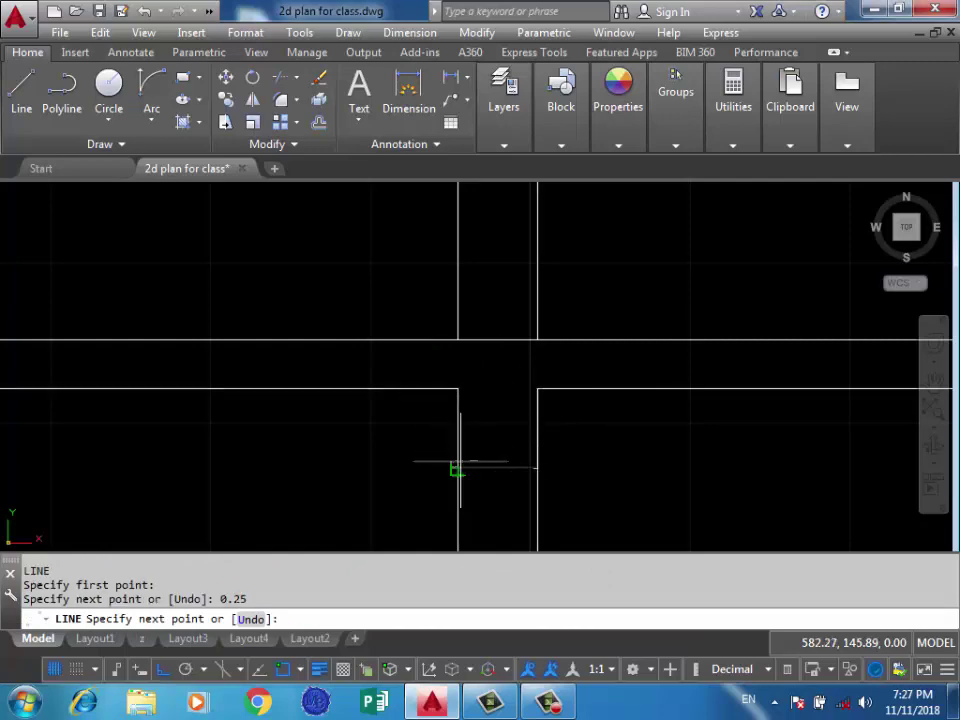
pyautogui.click(458, 467)
pyautogui.press('Return')
pyautogui.scroll(-3, 540, 360)
pyautogui.scroll(-3, 507, 332)
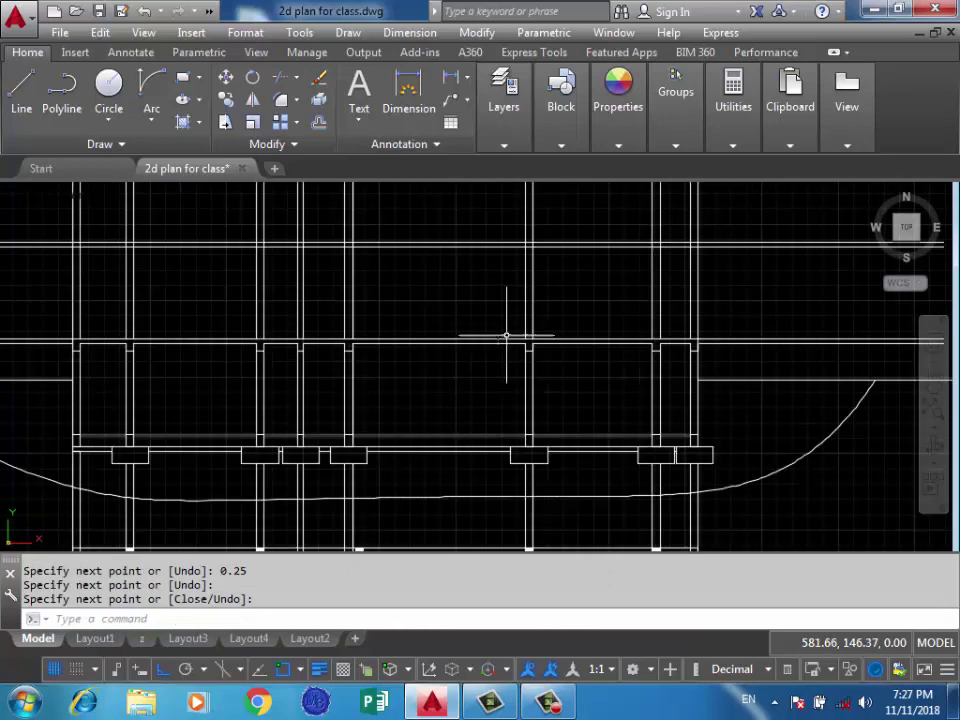
pyautogui.scroll(3, 273, 374)
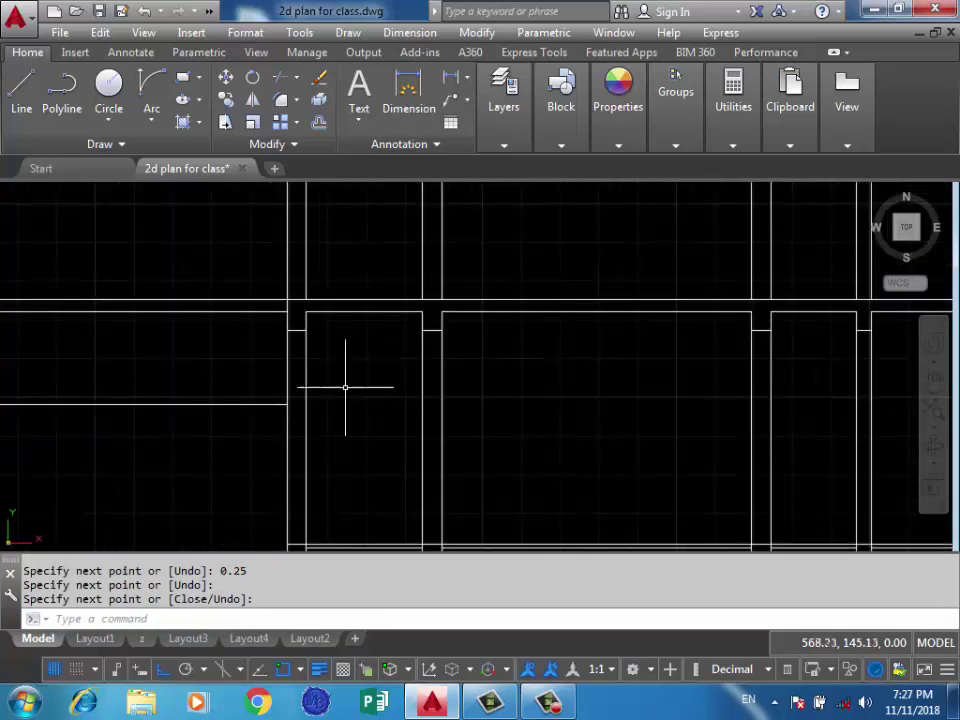
pyautogui.scroll(3, 290, 338)
pyautogui.scroll(-2, 328, 287)
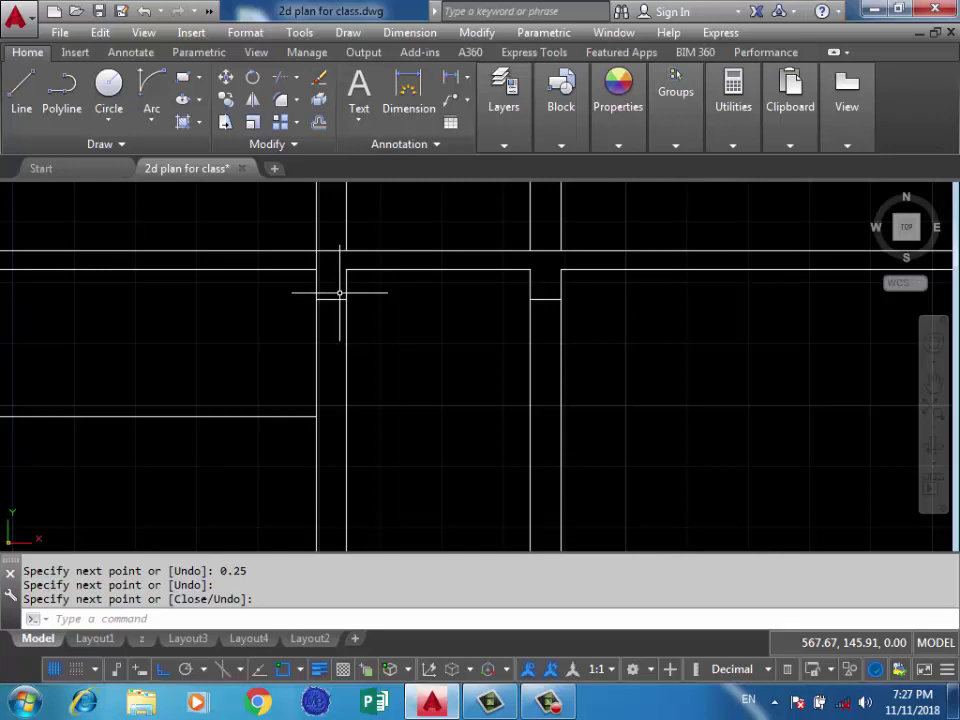
pyautogui.scroll(-2, 323, 290)
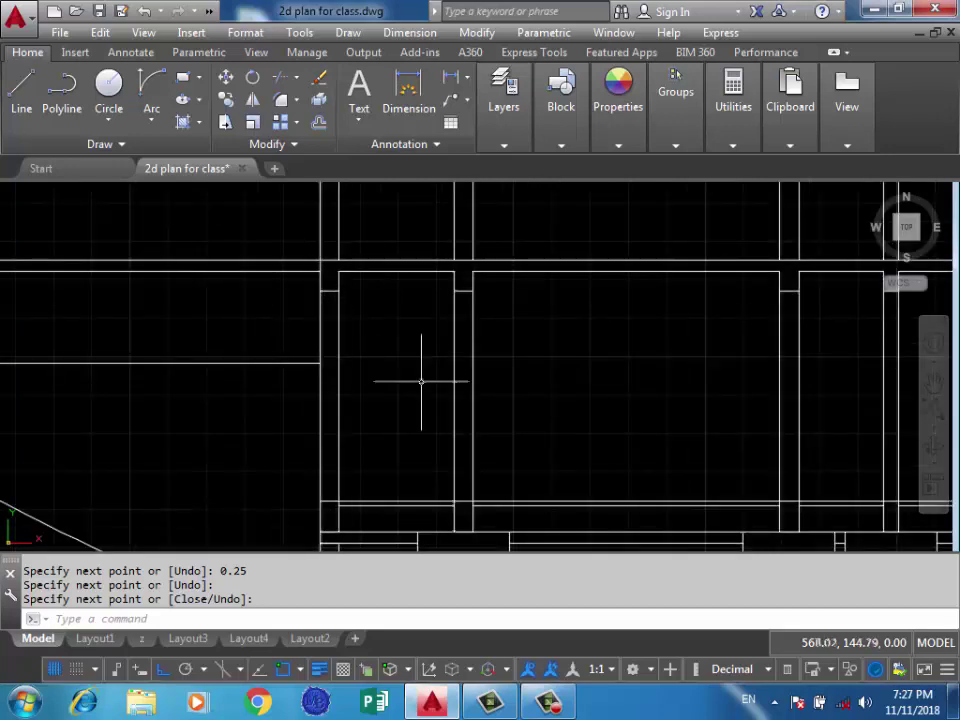
pyautogui.scroll(-2, 218, 373)
pyautogui.scroll(-2, 193, 362)
pyautogui.scroll(1, 405, 401)
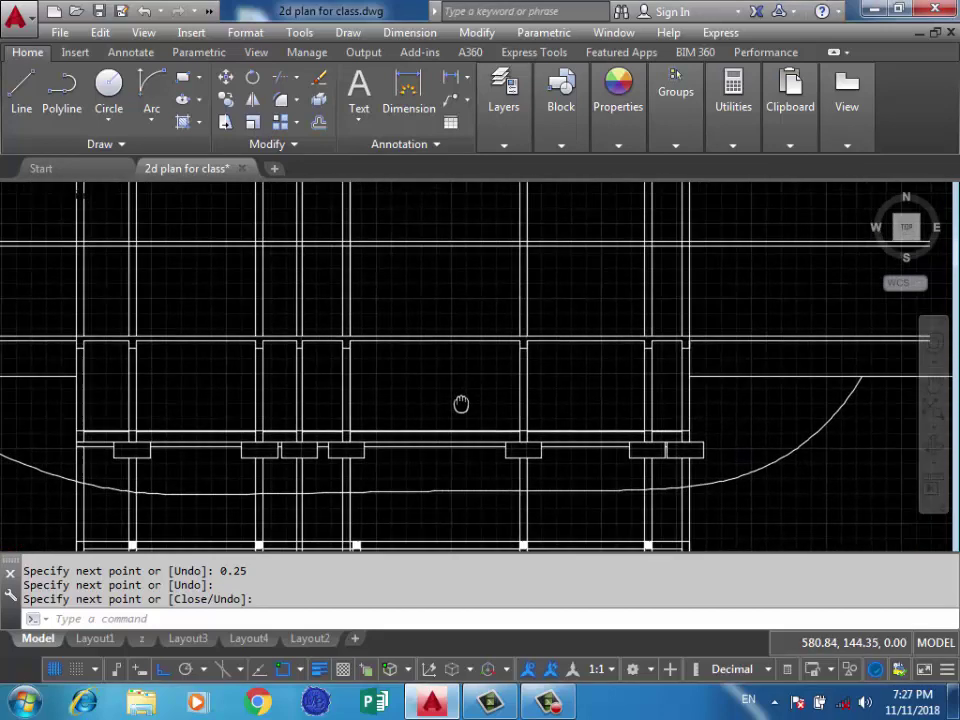
pyautogui.scroll(2, 500, 390)
pyautogui.scroll(2, 590, 350)
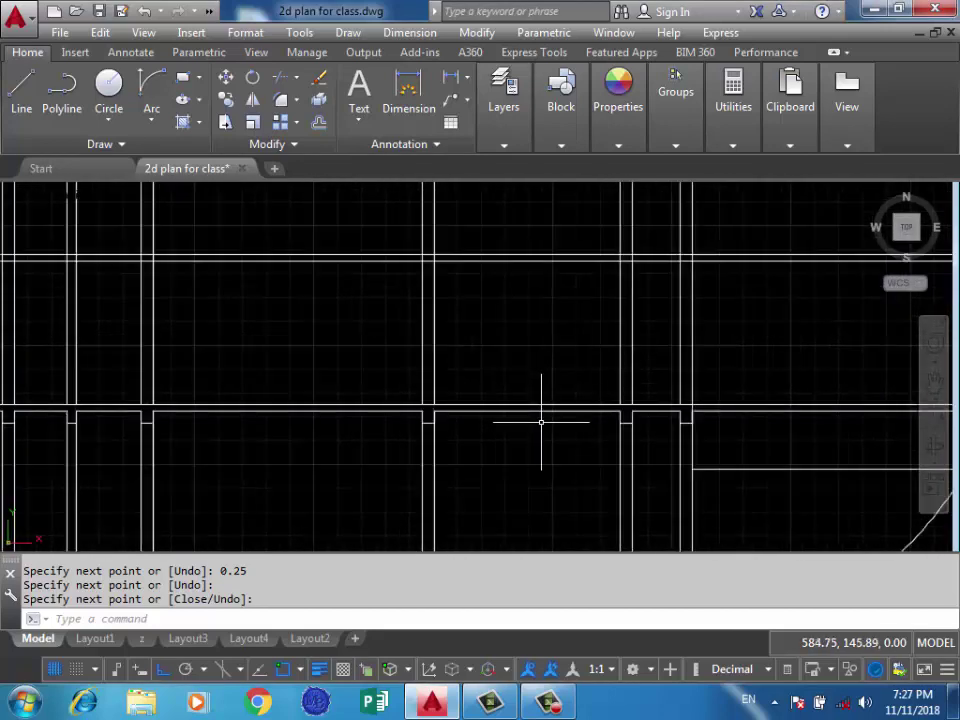
pyautogui.scroll(-2, 545, 390)
pyautogui.scroll(2, 600, 335)
pyautogui.scroll(1, 590, 310)
pyautogui.write('1')
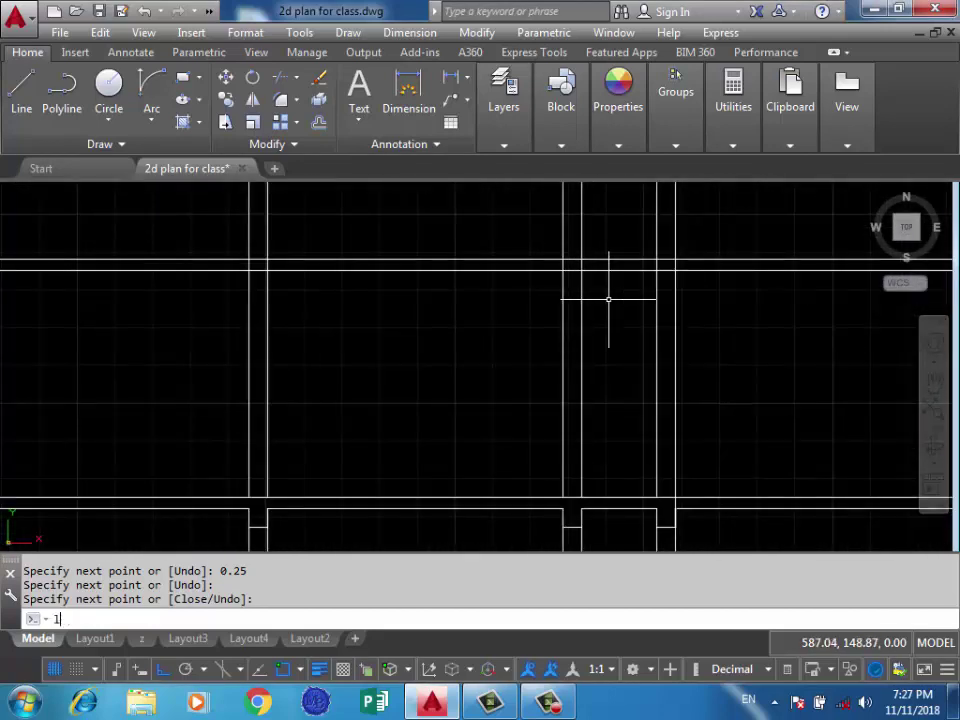
# Draw another 0.25 wall line from the upper wall corner.
pyautogui.press('Return')
pyautogui.click(675, 270)
pyautogui.write('0.25')
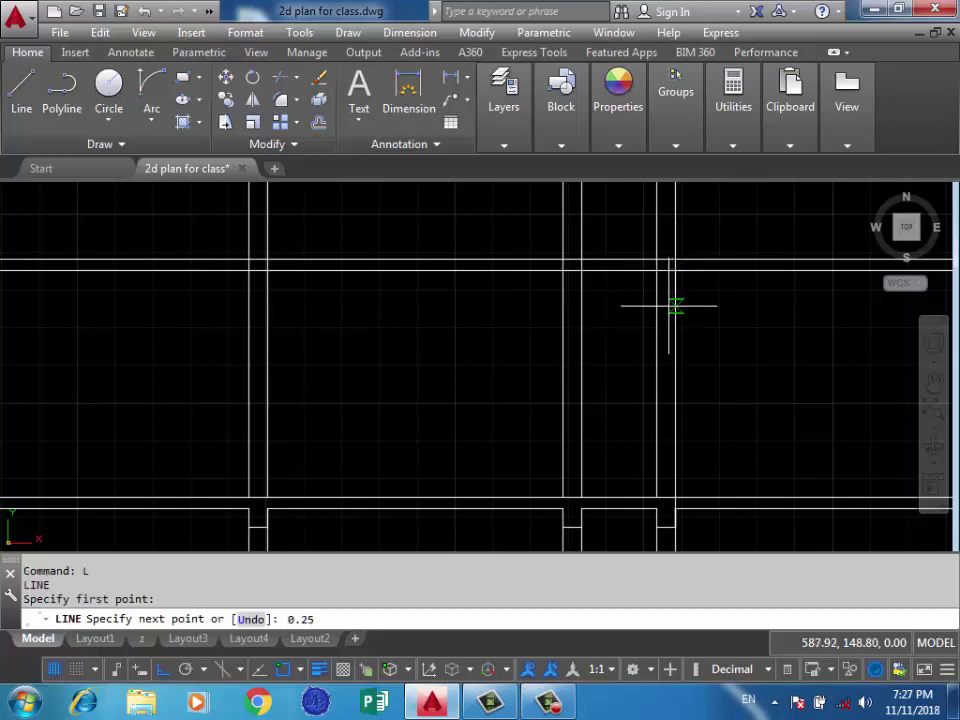
pyautogui.press('Return')
pyautogui.scroll(-2, 700, 350)
pyautogui.scroll(1, 482, 354)
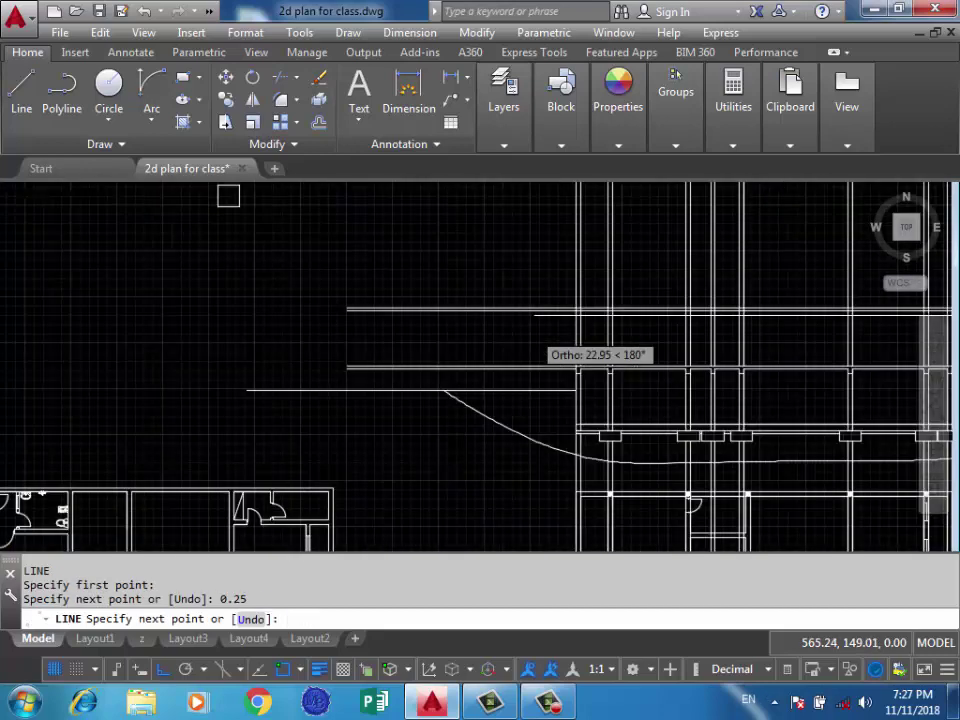
pyautogui.scroll(1, 535, 343)
pyautogui.scroll(2, 645, 260)
pyautogui.click(661, 242)
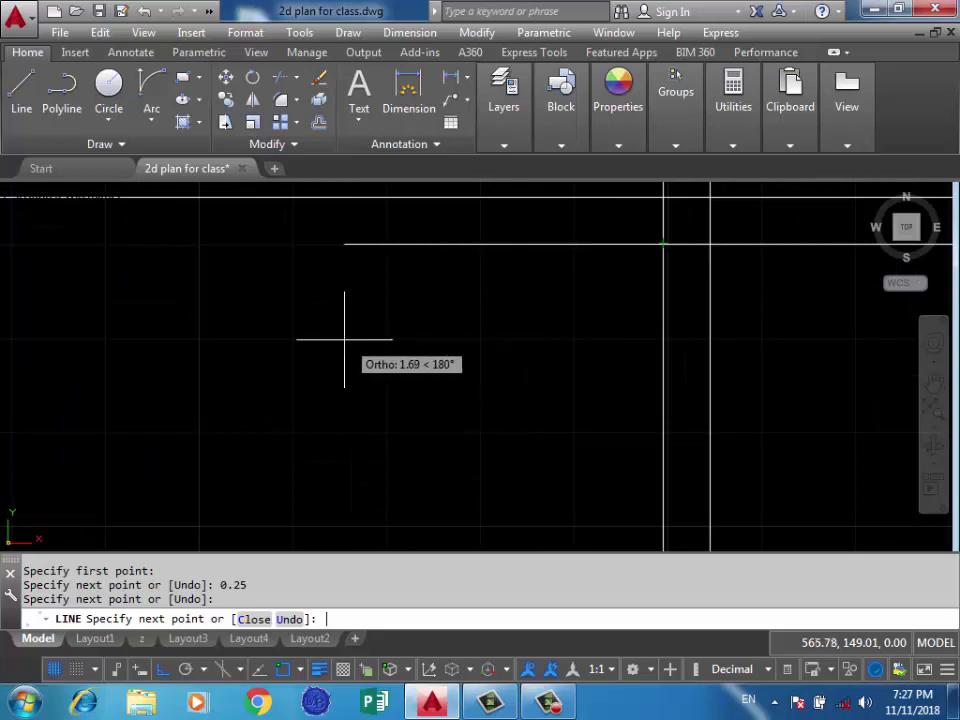
pyautogui.press('Return')
# Trim the wall-line segments at the next junction.
pyautogui.scroll(-1, 528, 277)
pyautogui.moveTo(528, 277); pyautogui.dragTo(467, 336, button='middle')
pyautogui.scroll(1, 490, 310)
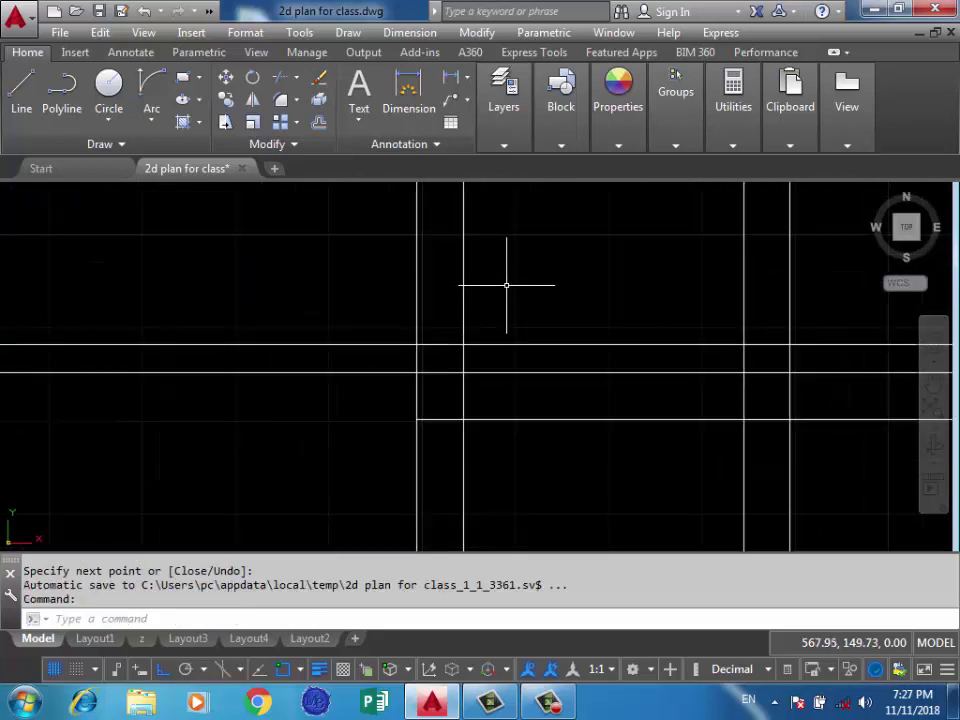
pyautogui.write('tr')
pyautogui.press('Return')
pyautogui.press('Return')
pyautogui.moveTo(471, 364)
pyautogui.mouseDown()
pyautogui.moveTo(448, 354)
pyautogui.moveTo(448, 405)
pyautogui.mouseUp()
# Trim the lower wall-line segment and the wall lines where the corridor meets the walls.
pyautogui.click(512, 418)
pyautogui.moveTo(609, 396); pyautogui.dragTo(256, 370, button='middle')
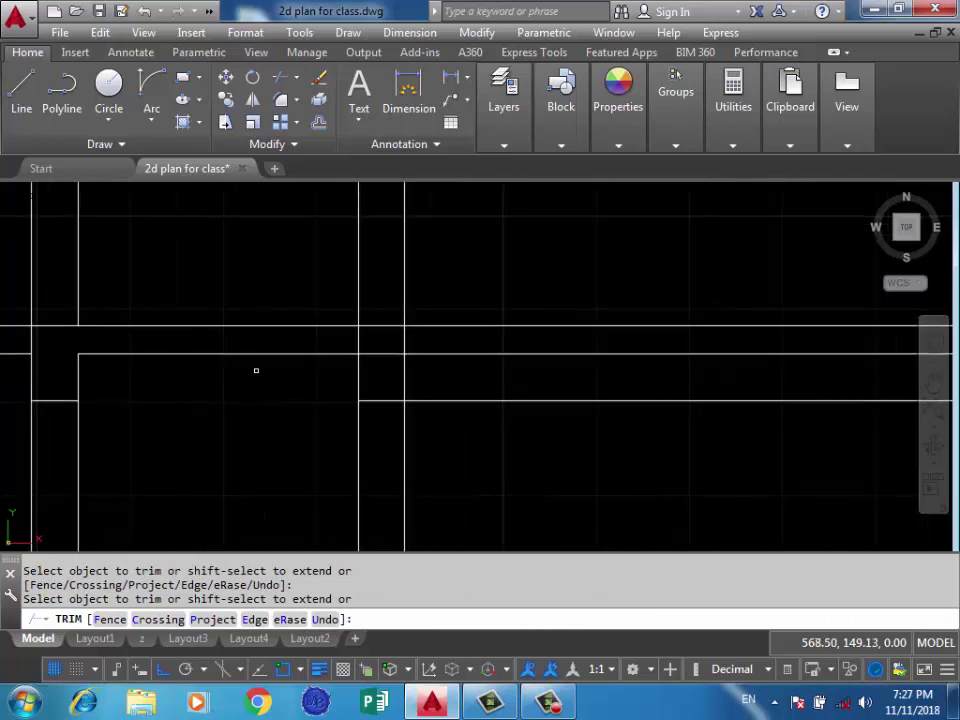
pyautogui.moveTo(431, 341); pyautogui.dragTo(356, 343)
pyautogui.click(380, 353)
pyautogui.moveTo(461, 379); pyautogui.dragTo(337, 385)
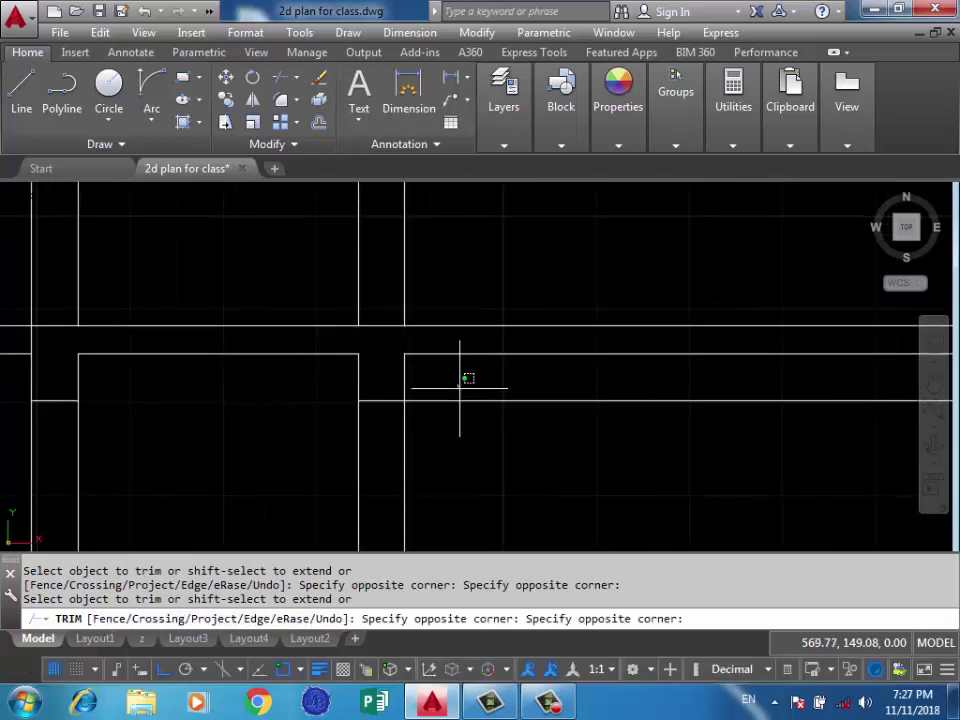
pyautogui.scroll(-5, 417, 383)
pyautogui.scroll(5, 417, 383)
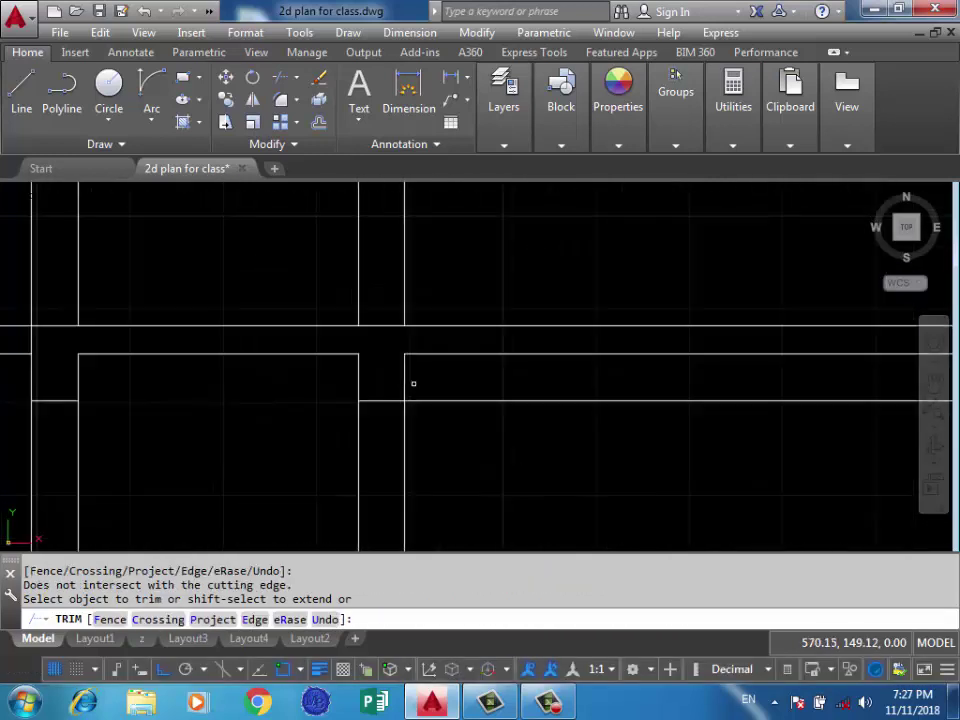
pyautogui.hotkey('ctrl', 'z')
# Trim the overlapping segments at the right wall corner and the adjacent junction.
pyautogui.scroll(-2, 411, 388)
pyautogui.moveTo(415, 379); pyautogui.dragTo(333, 366, button='middle')
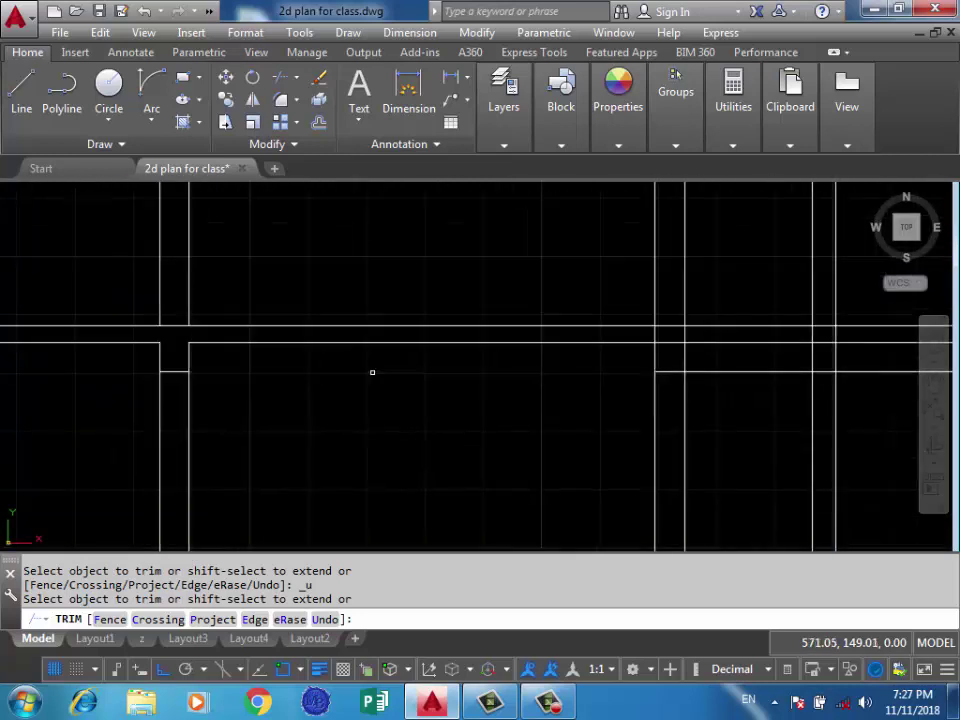
pyautogui.scroll(3, 690, 340)
pyautogui.scroll(2, 640, 320)
pyautogui.click(621, 316)
pyautogui.click(607, 355)
pyautogui.click(621, 358)
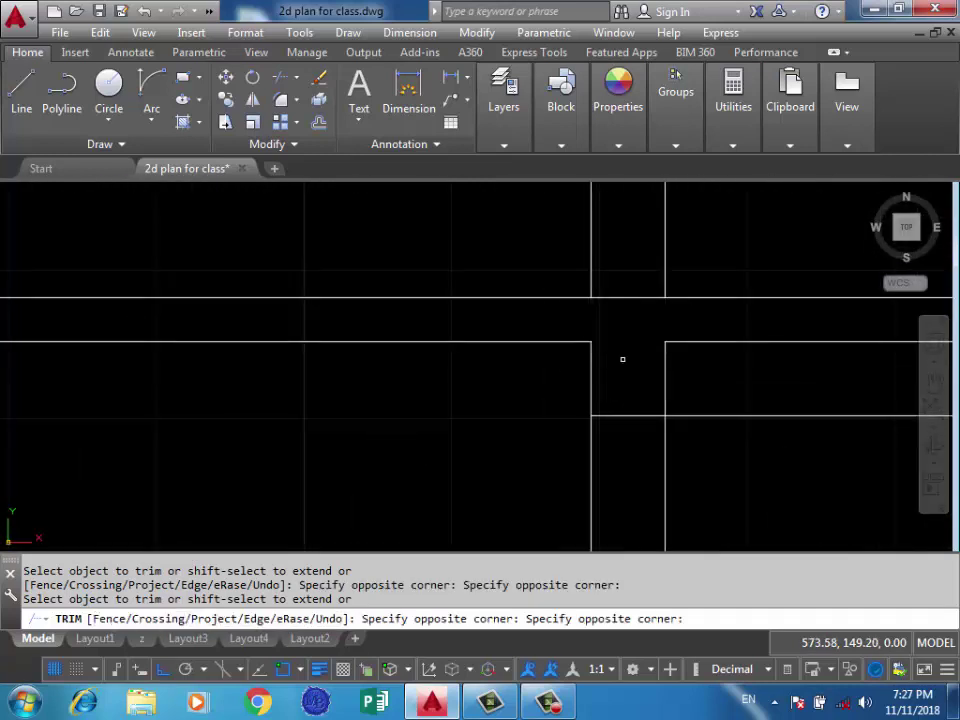
pyautogui.scroll(-2, 513, 346)
pyautogui.click(534, 348)
pyautogui.click(534, 350)
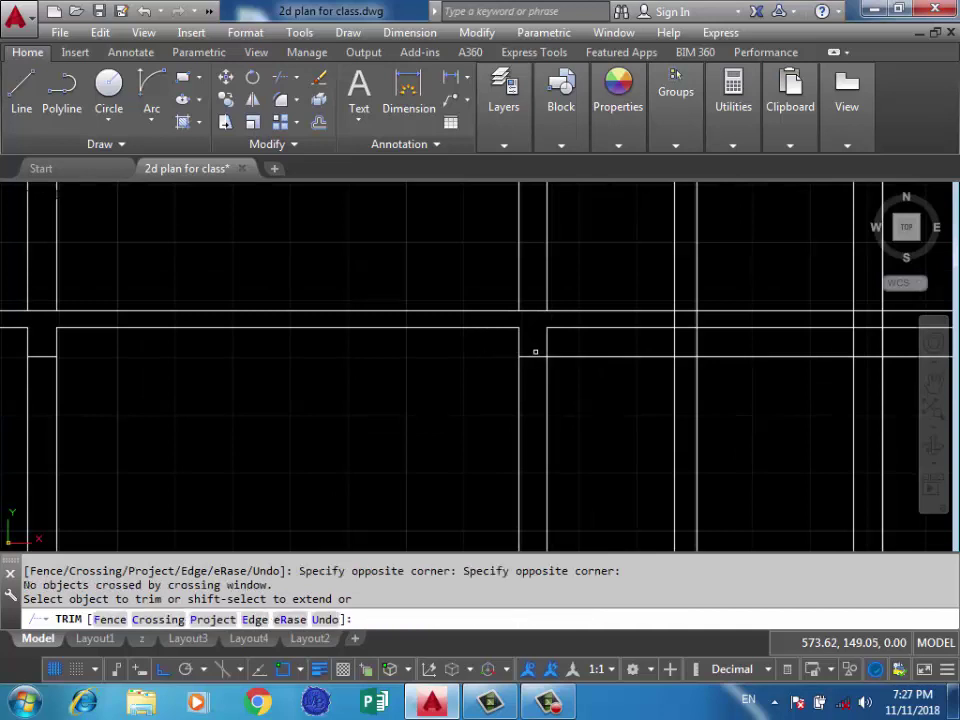
pyautogui.moveTo(576, 354); pyautogui.dragTo(502, 355, button='middle')
pyautogui.hotkey('ctrl', 'z')
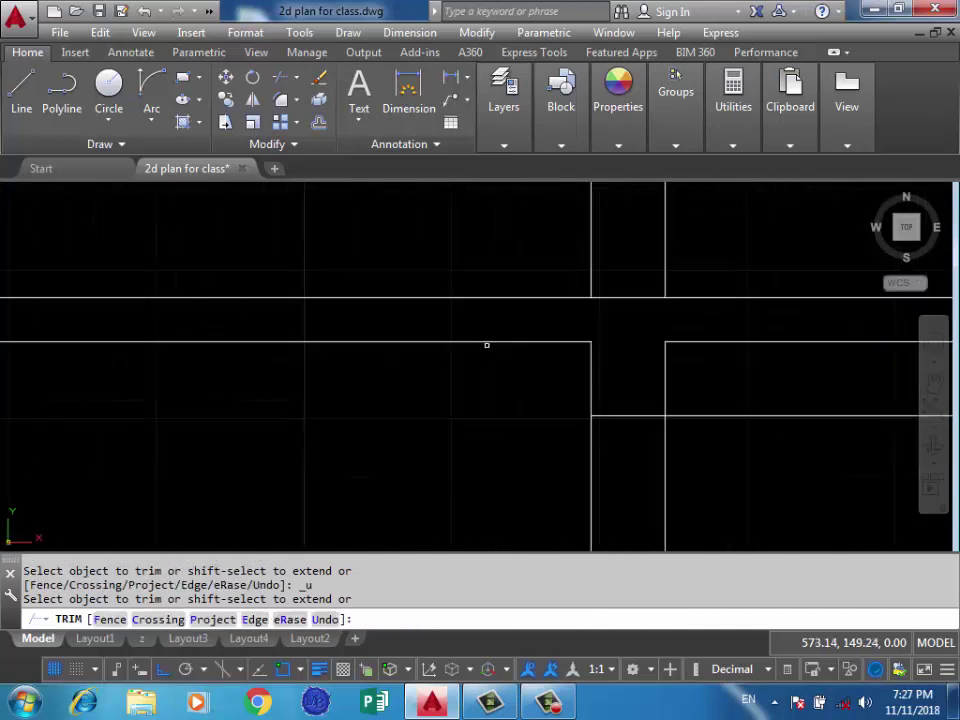
# Trim the wall junction and the short segment between the two walls.
pyautogui.click(590, 368)
pyautogui.scroll(-5, 590, 368)
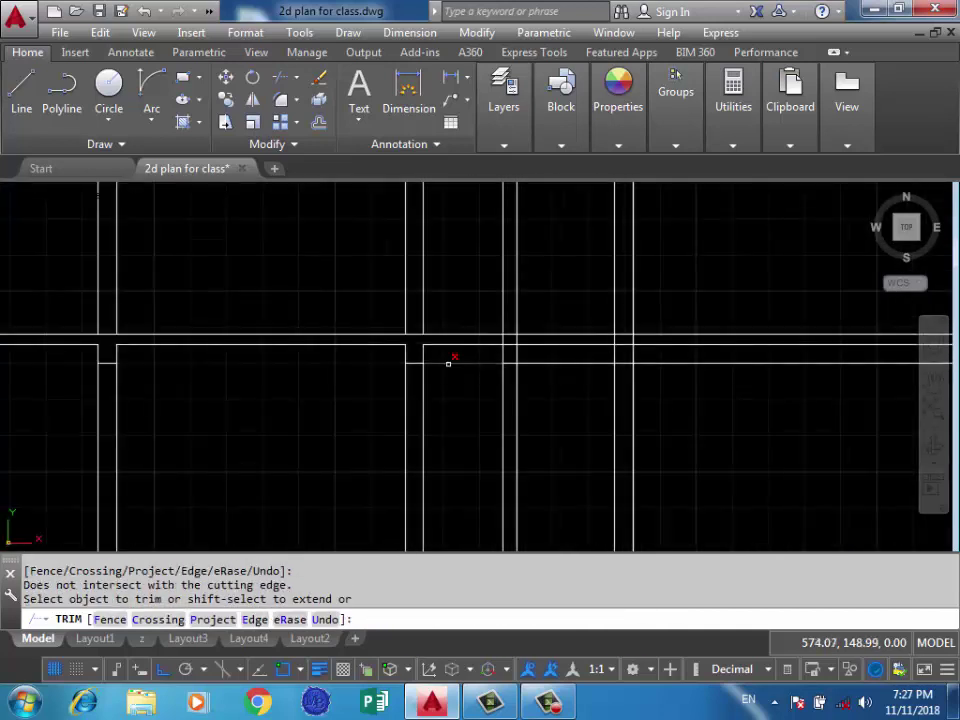
pyautogui.click(510, 328)
pyautogui.scroll(4, 538, 345)
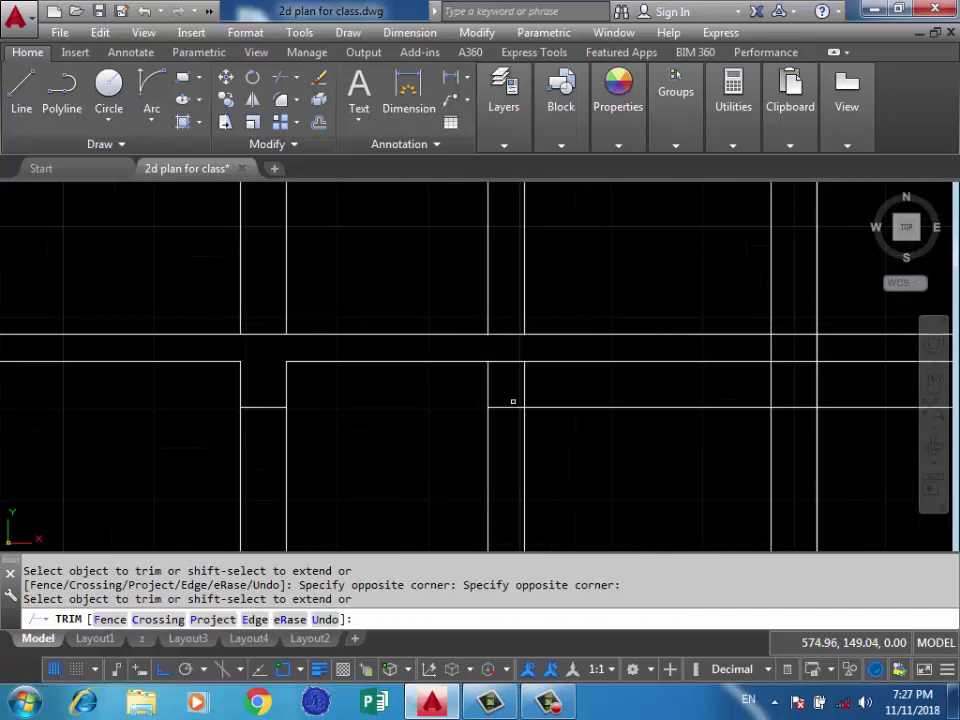
pyautogui.click(512, 407)
pyautogui.scroll(-1, 493, 357)
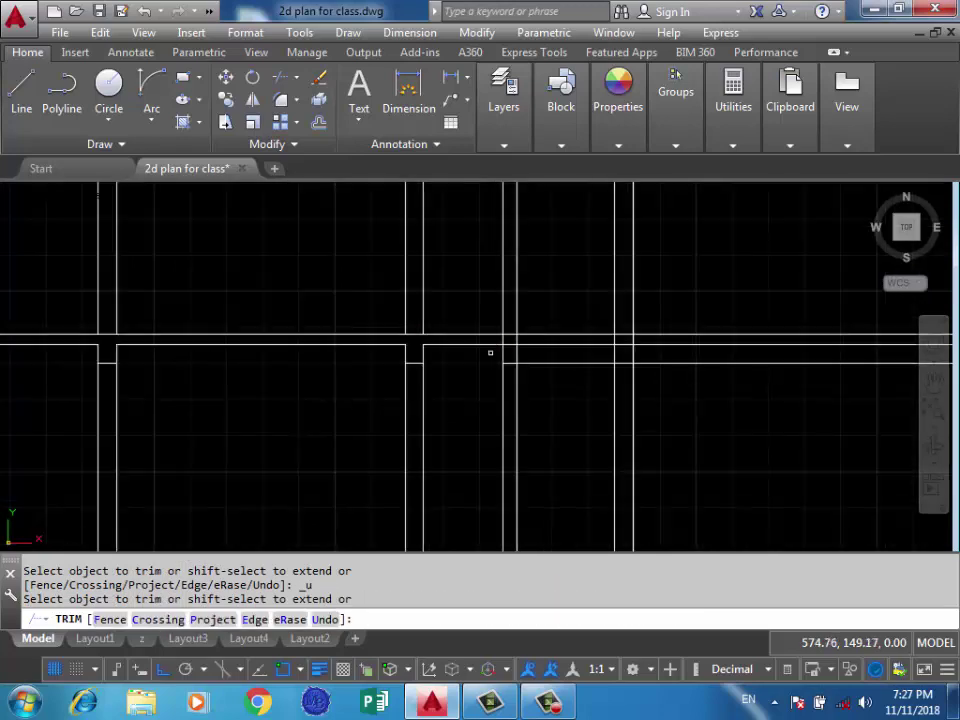
pyautogui.scroll(-2, 491, 349)
pyautogui.scroll(-2, 429, 354)
pyautogui.moveTo(428, 384)
pyautogui.mouseDown(button='middle')
pyautogui.moveTo(461, 257)
pyautogui.moveTo(455, 388)
pyautogui.mouseUp(button='middle')
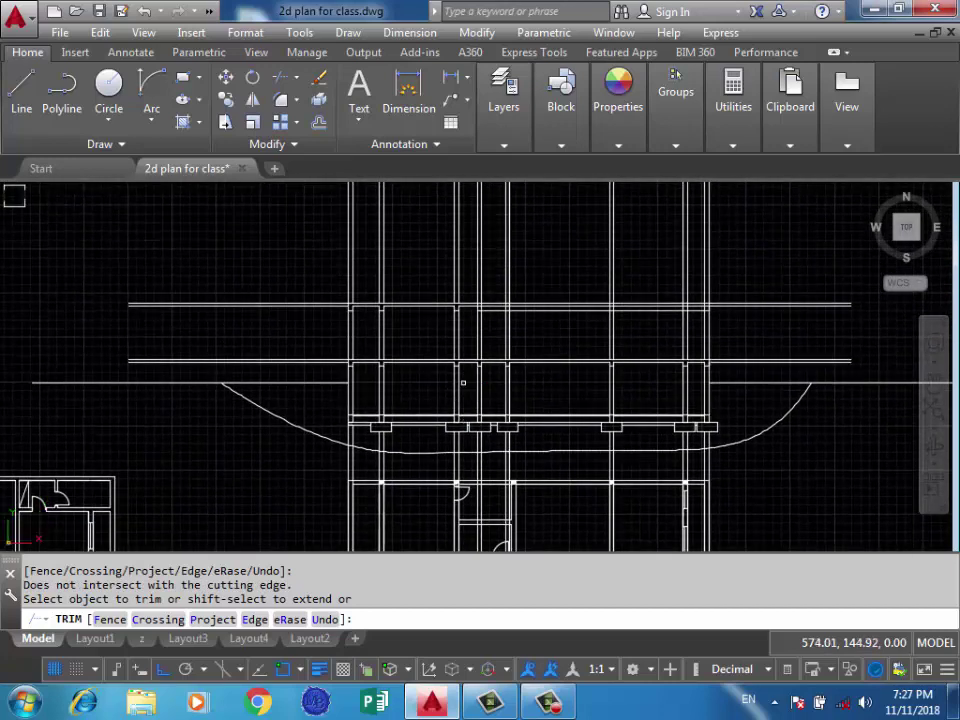
pyautogui.scroll(3, 484, 352)
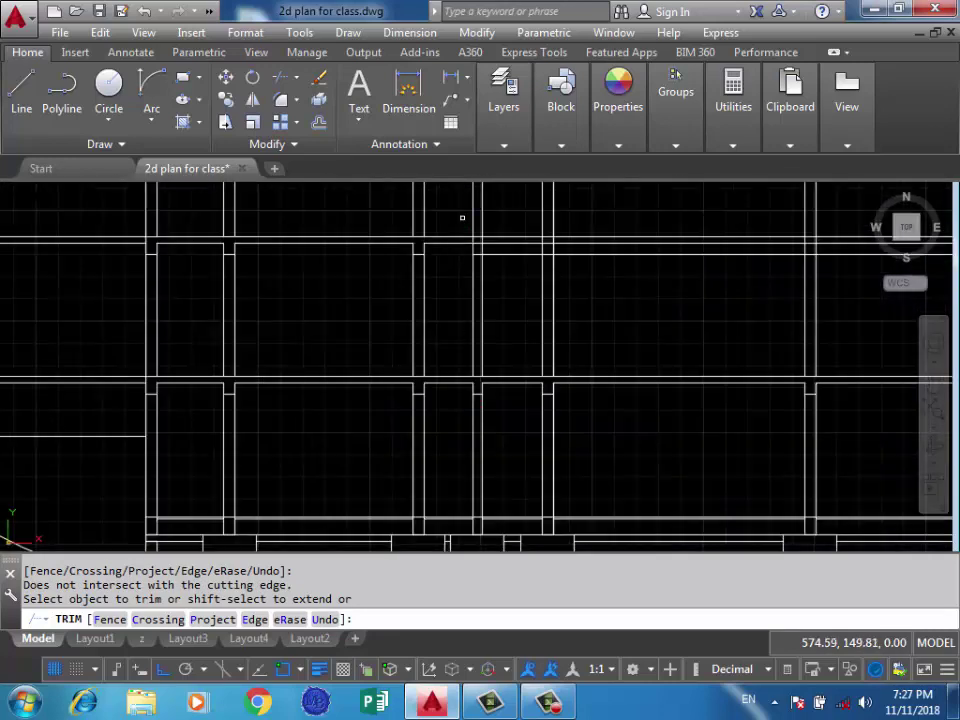
pyautogui.scroll(1, 540, 238)
pyautogui.scroll(2, 497, 251)
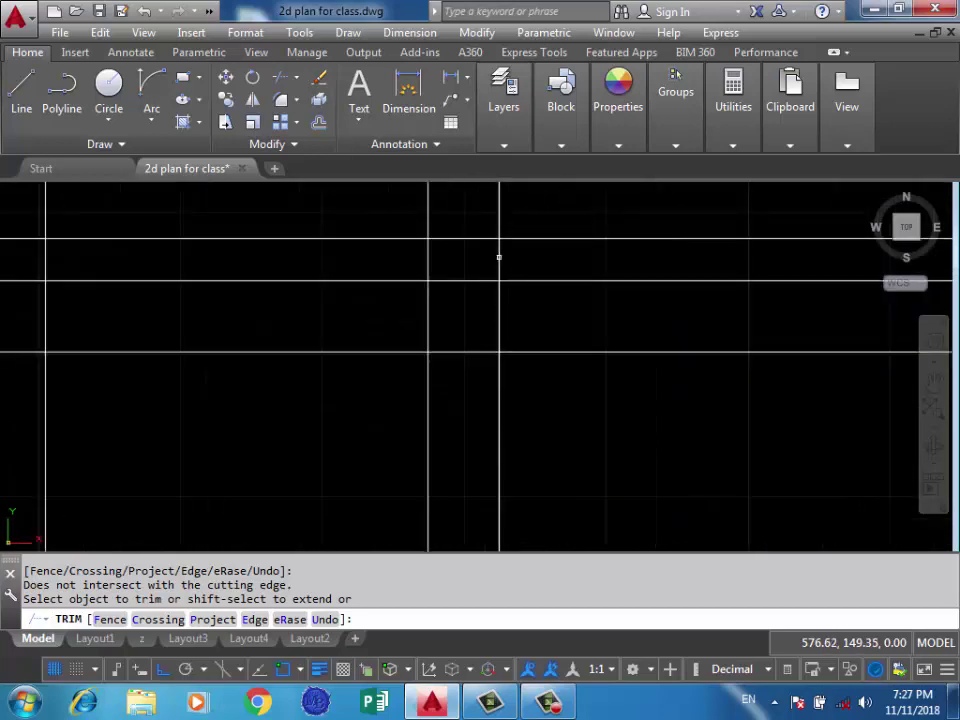
# Trim the wall segment across the opening and the segments at the next junction.
pyautogui.doubleClick(386, 255)
pyautogui.scroll(-3, 498, 259)
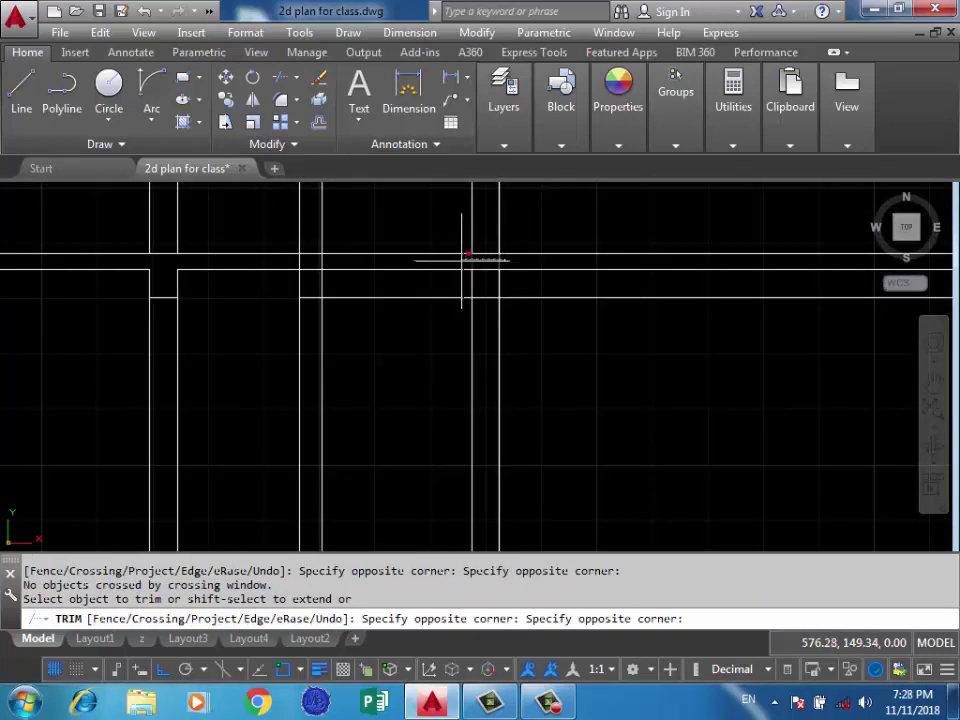
pyautogui.click(481, 268)
pyautogui.scroll(-2, 505, 285)
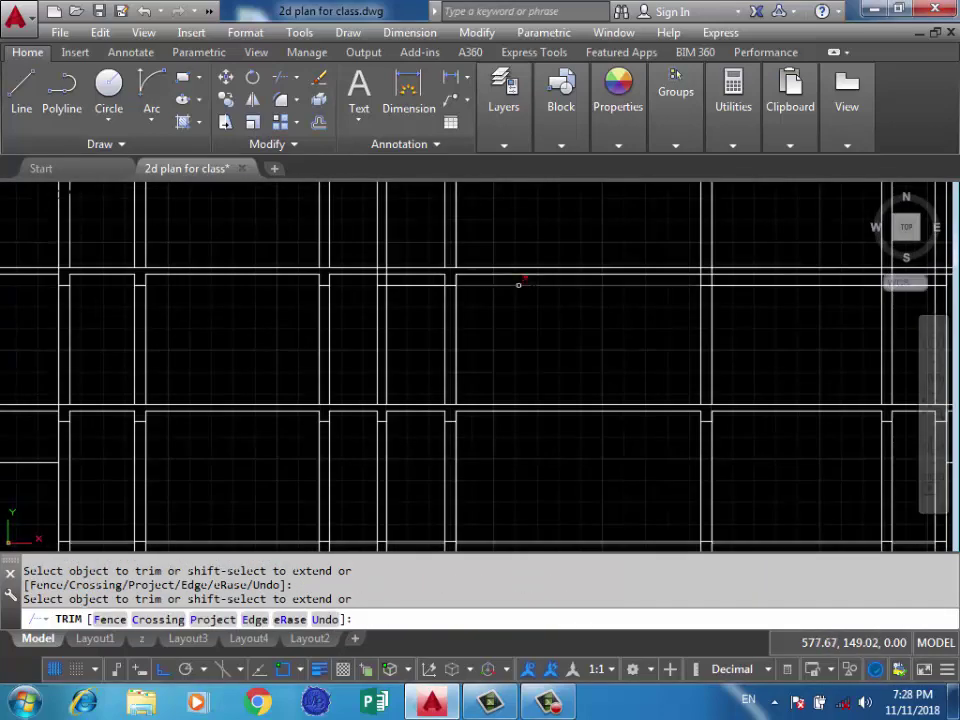
pyautogui.scroll(-2, 490, 295)
pyautogui.moveTo(454, 314); pyautogui.dragTo(380, 321, button='middle')
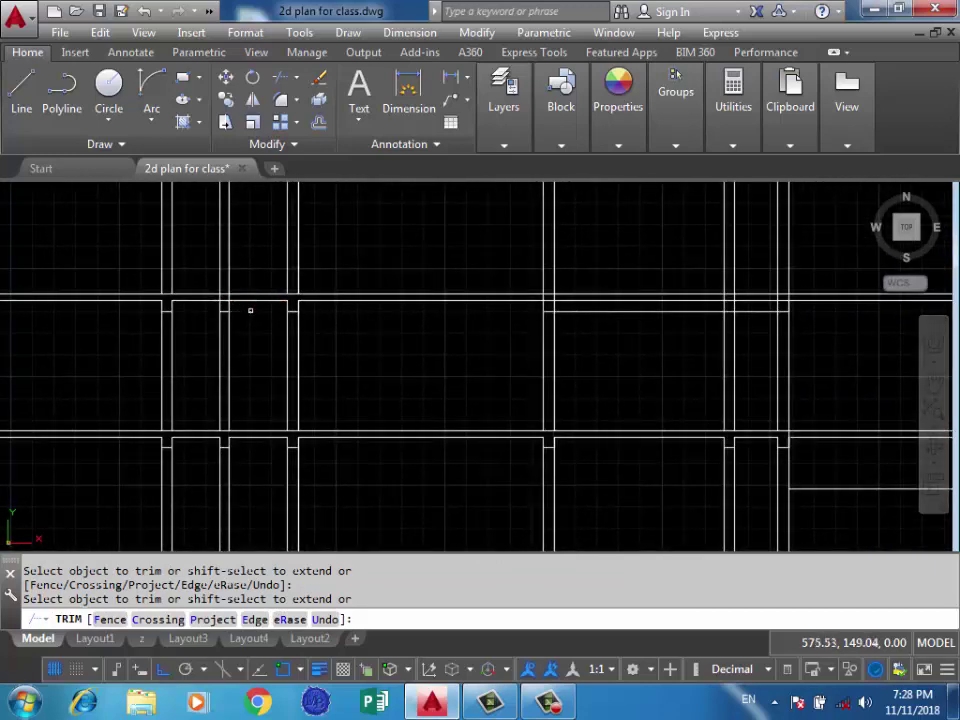
pyautogui.scroll(4, 550, 297)
pyautogui.click(510, 279)
pyautogui.click(516, 292)
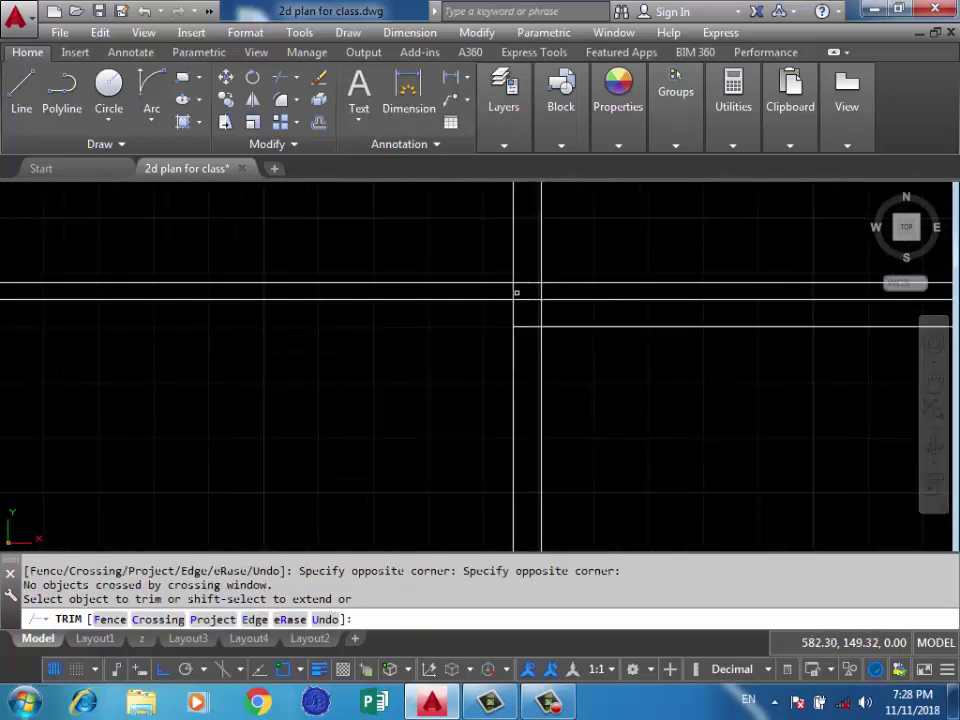
pyautogui.click(512, 292)
# Trim the remaining overlapping segments at the last wall junctions and end TRIM.
pyautogui.scroll(-2, 471, 290)
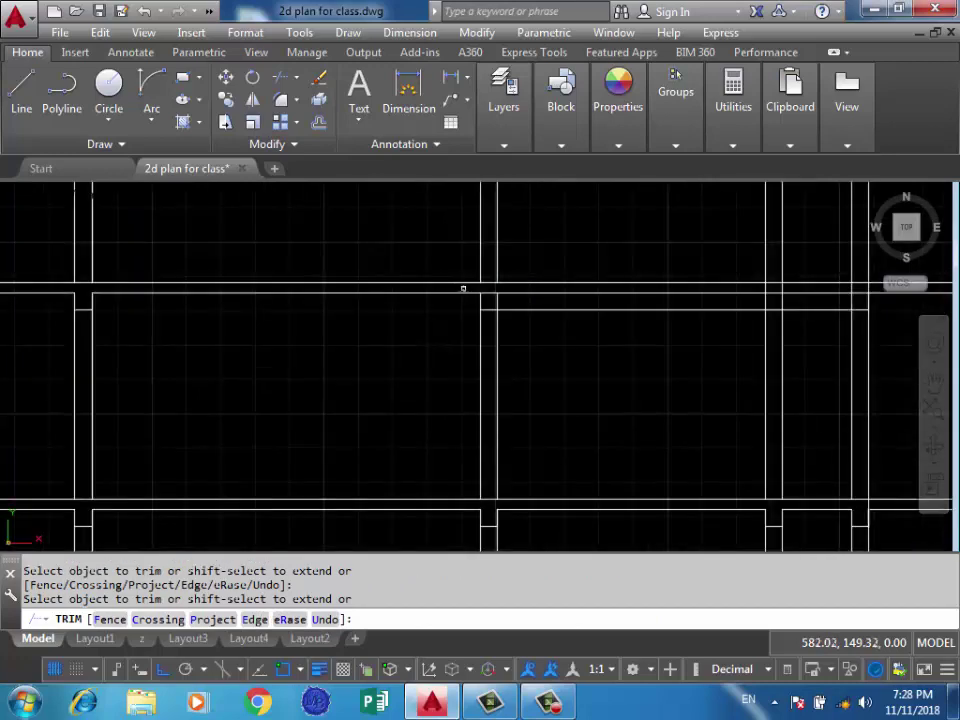
pyautogui.click(537, 310)
pyautogui.click(611, 306)
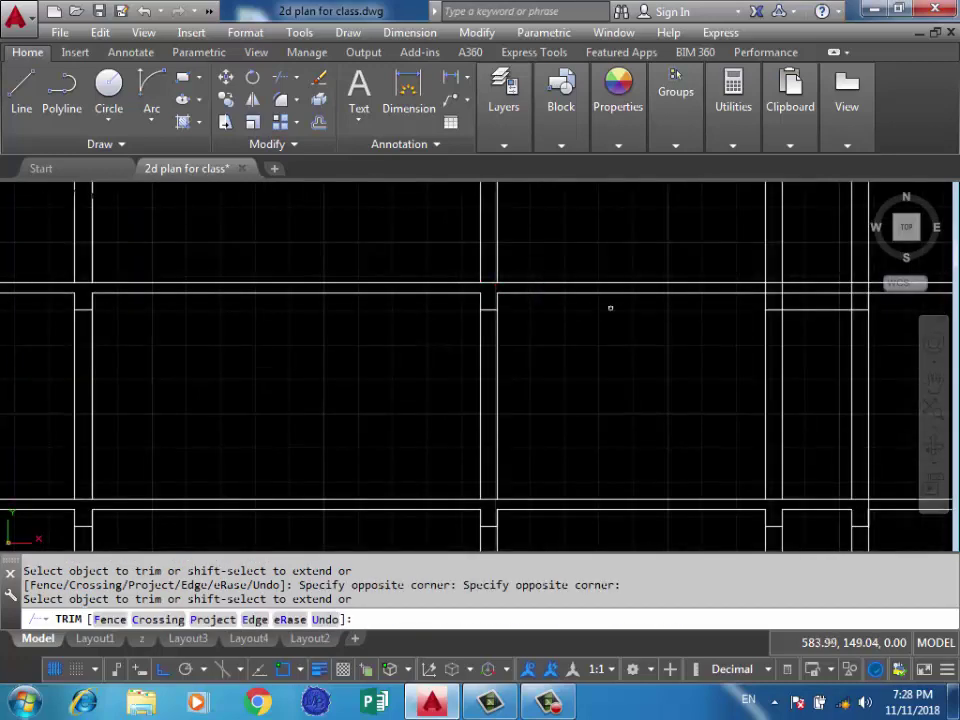
pyautogui.moveTo(611, 306); pyautogui.dragTo(291, 321, button='middle')
pyautogui.scroll(2, 440, 306)
pyautogui.click(445, 299)
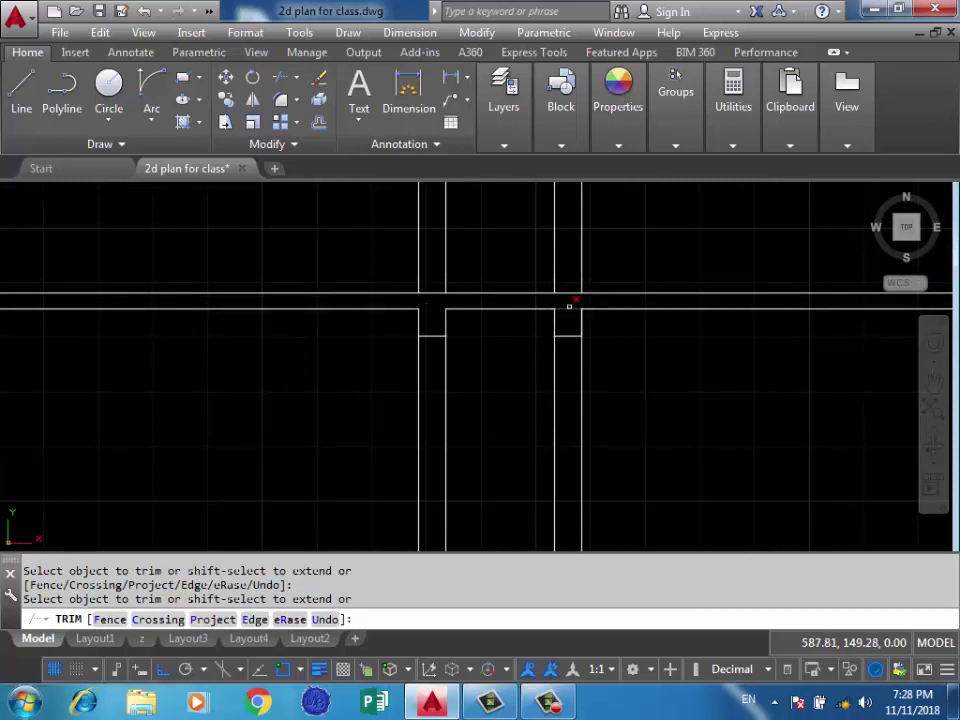
pyautogui.scroll(-2, 569, 305)
pyautogui.click(608, 317)
pyautogui.press('Return')
pyautogui.scroll(2, 608, 300)
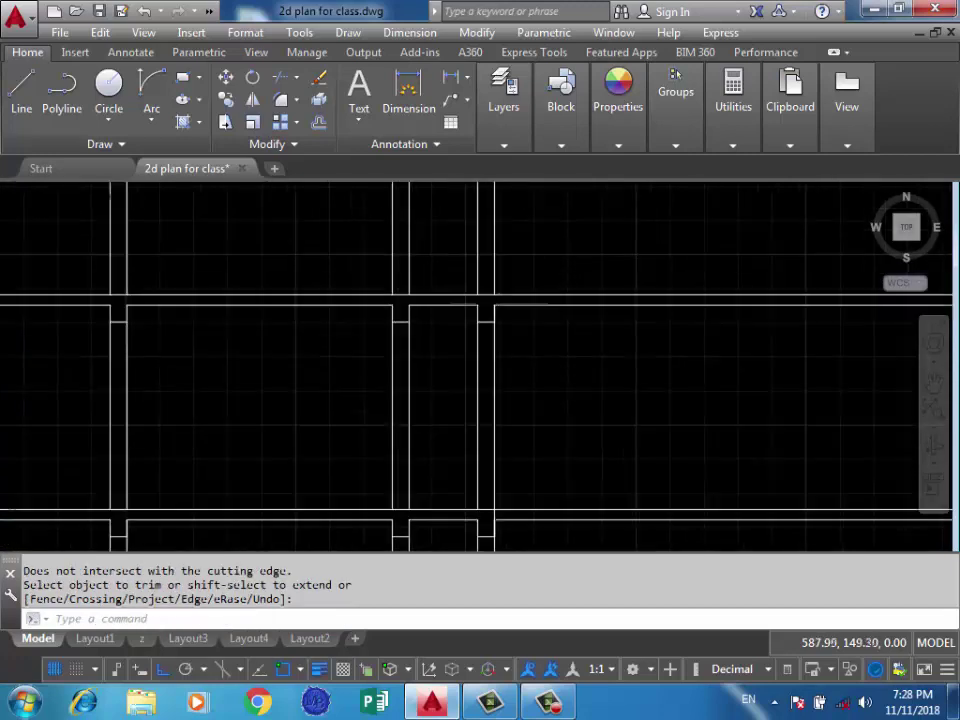
pyautogui.scroll(2, 454, 299)
# Draw a closing line from the wall corner to the opposite wall.
pyautogui.write('l')
pyautogui.press('Return')
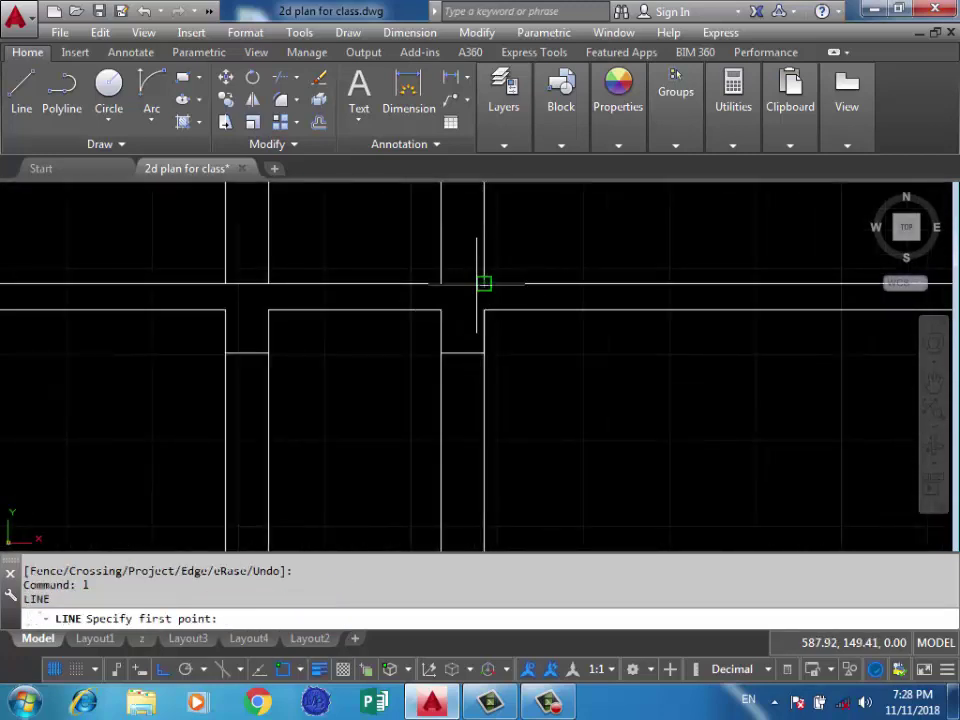
pyautogui.click(484, 284)
pyautogui.click(500, 298)
pyautogui.press('Return')
# Erase a vertical wall line, then undo to restore it.
pyautogui.scroll(-2, 540, 315)
pyautogui.scroll(-1, 580, 260)
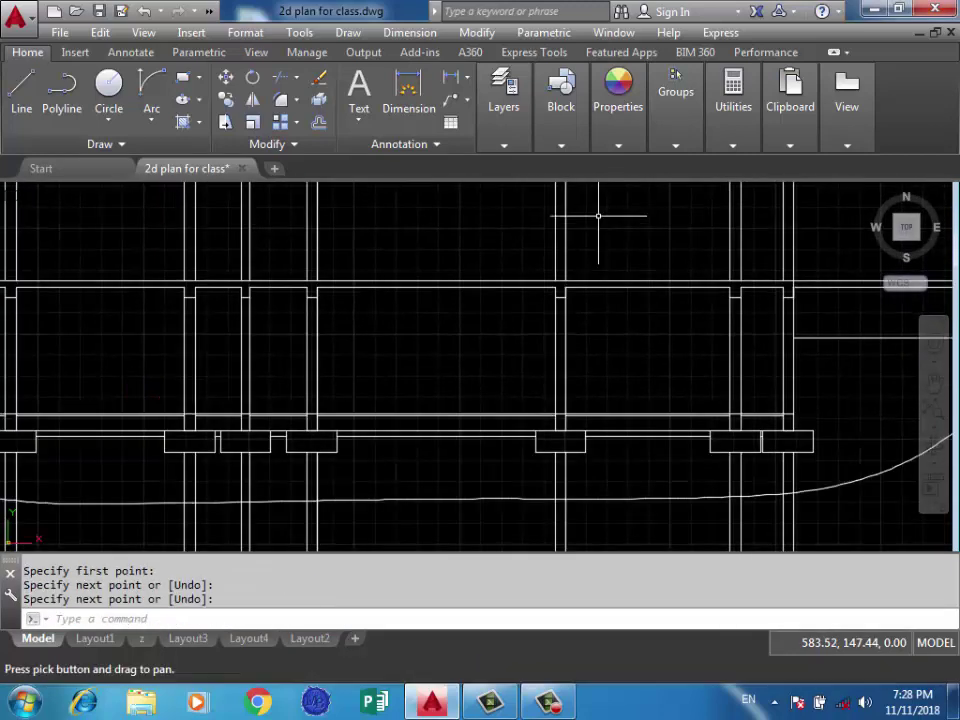
pyautogui.scroll(-3, 598, 215)
pyautogui.scroll(4, 450, 428)
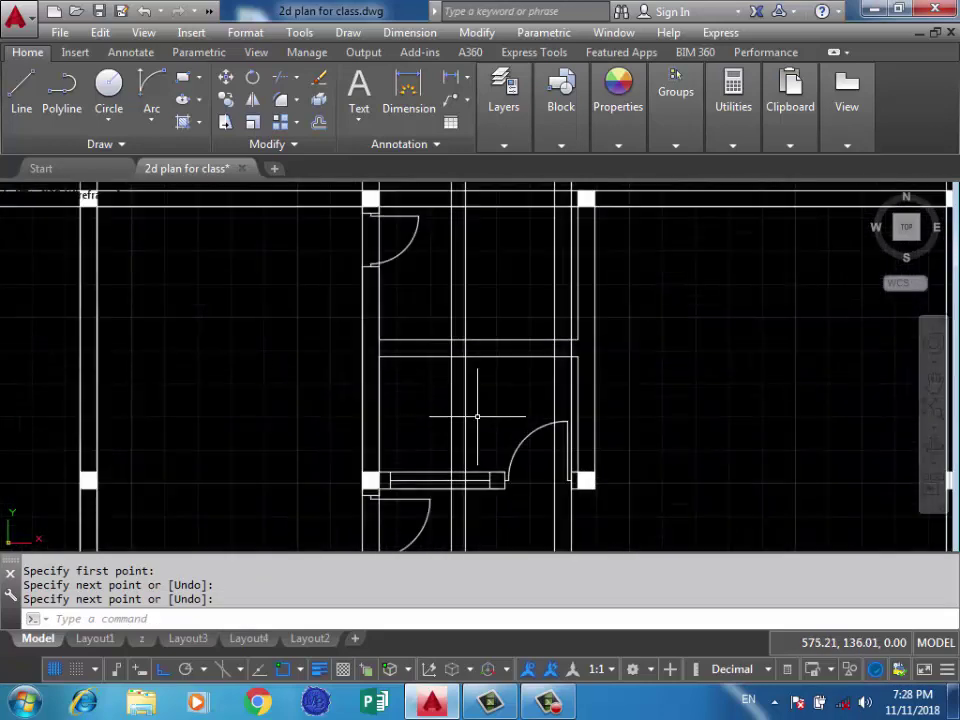
pyautogui.moveTo(477, 416); pyautogui.dragTo(455, 420)
pyautogui.scroll(-3, 465, 331)
pyautogui.press('Delete')
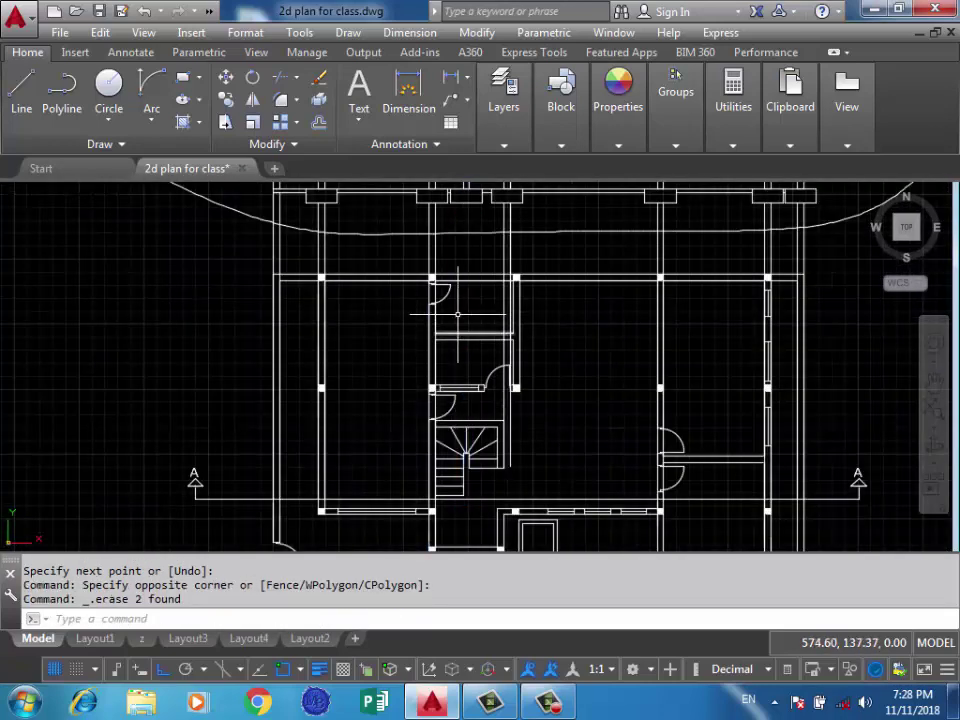
pyautogui.moveTo(456, 268); pyautogui.dragTo(448, 478, button='middle')
pyautogui.hotkey('ctrl', 'z')
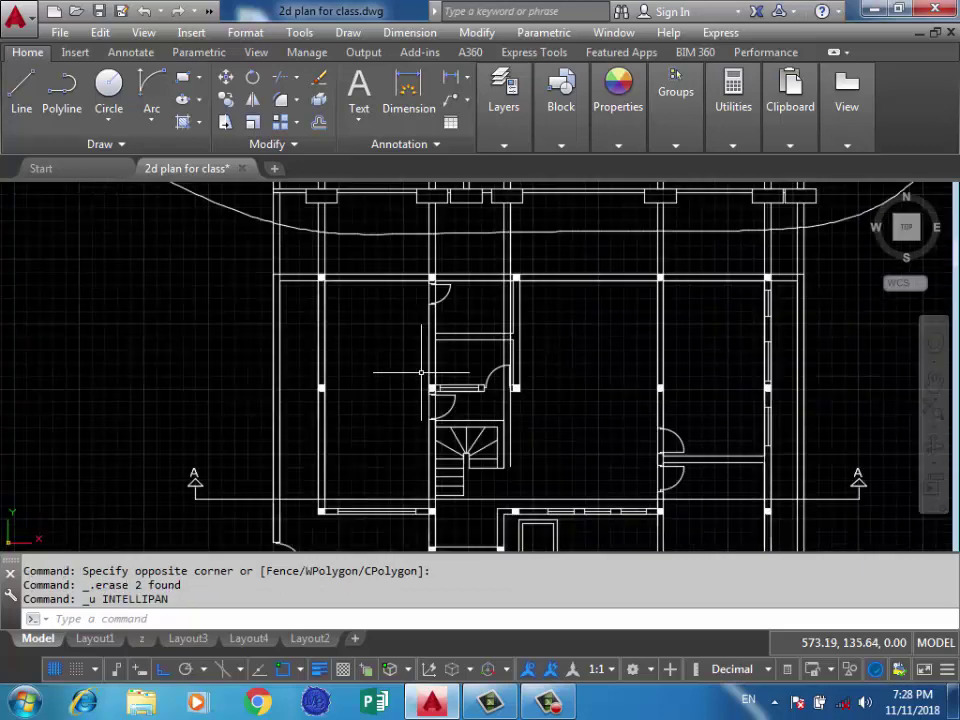
pyautogui.hotkey('ctrl', 'z')
# Erase the stray line at the opening near the top beams.
pyautogui.moveTo(438, 185); pyautogui.dragTo(450, 353, button='middle')
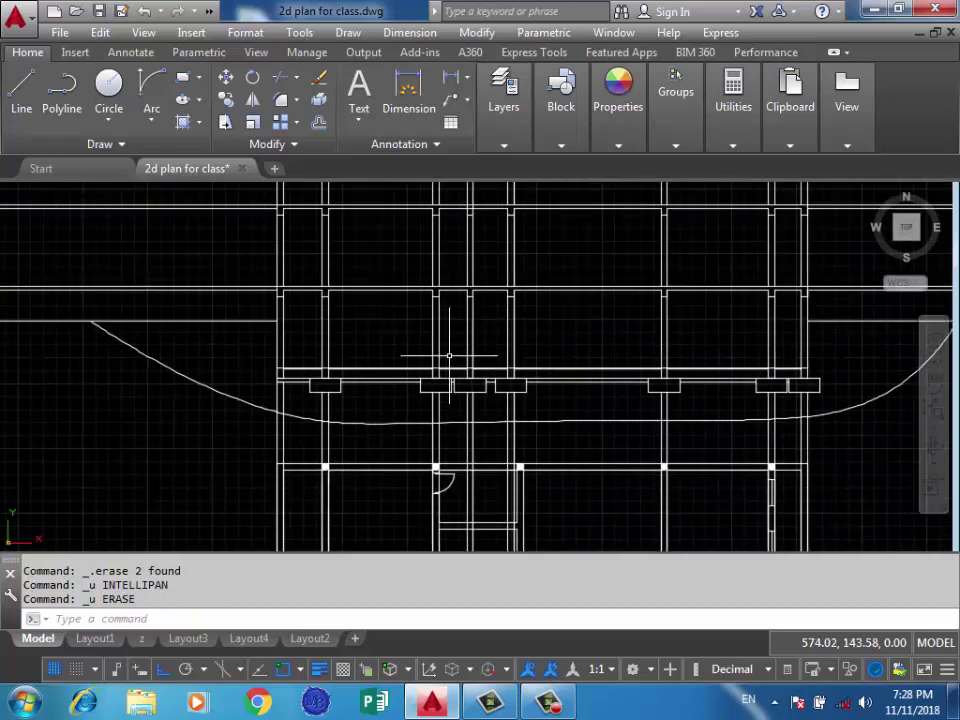
pyautogui.scroll(2, 522, 440)
pyautogui.scroll(3, 522, 440)
pyautogui.click(568, 424)
pyautogui.click(497, 461)
pyautogui.press('Delete')
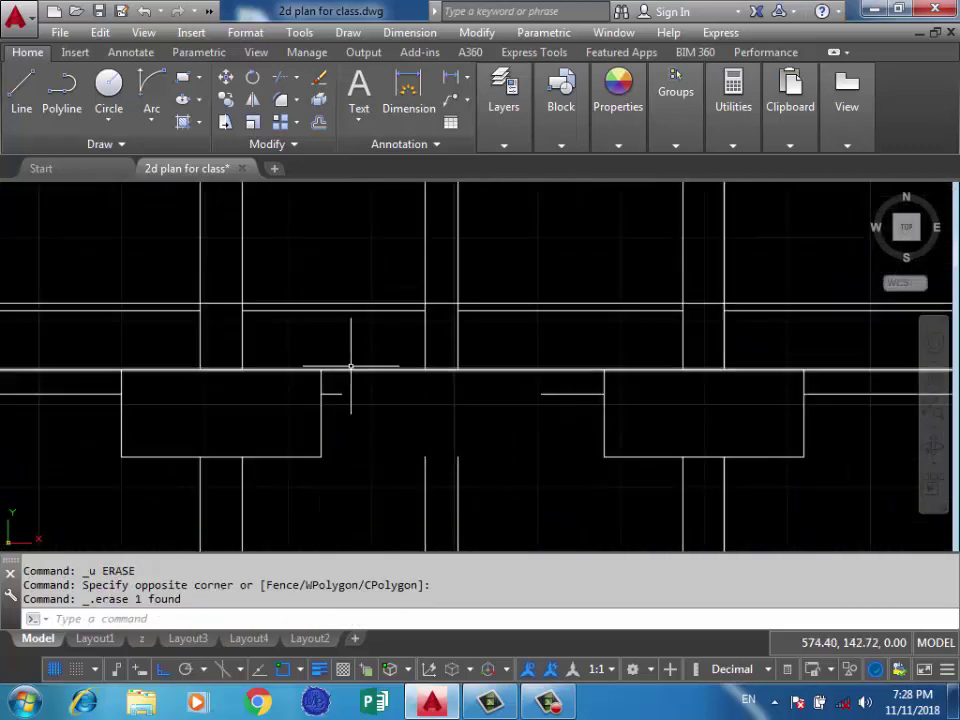
# Try grip-stretching the short line across the opening, then cancel.
pyautogui.click(540, 393)
pyautogui.click(540, 394)
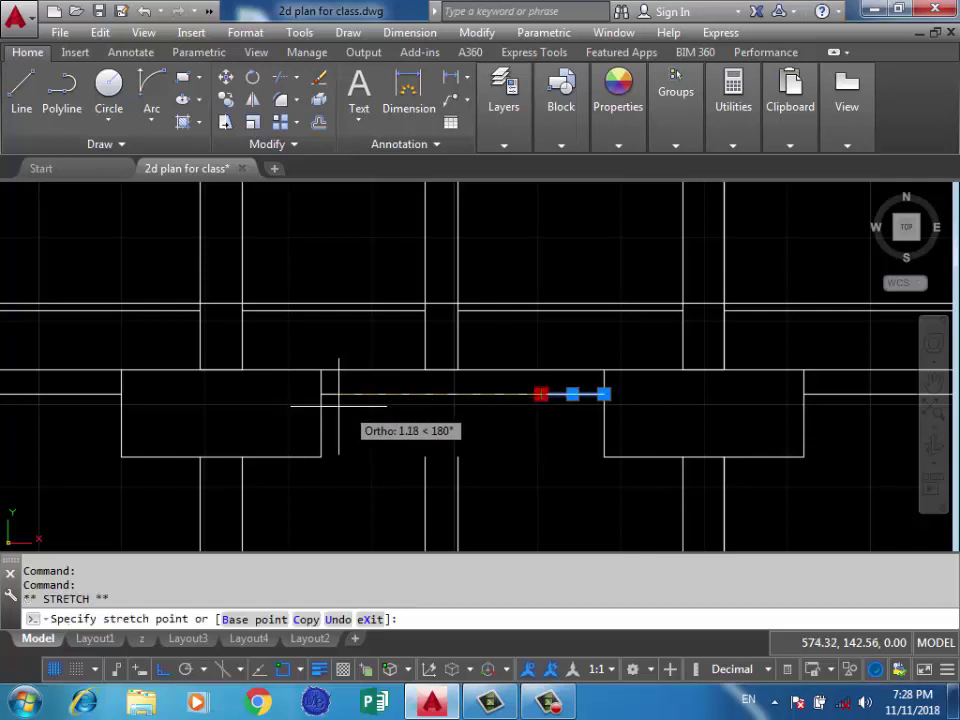
pyautogui.press('Escape')
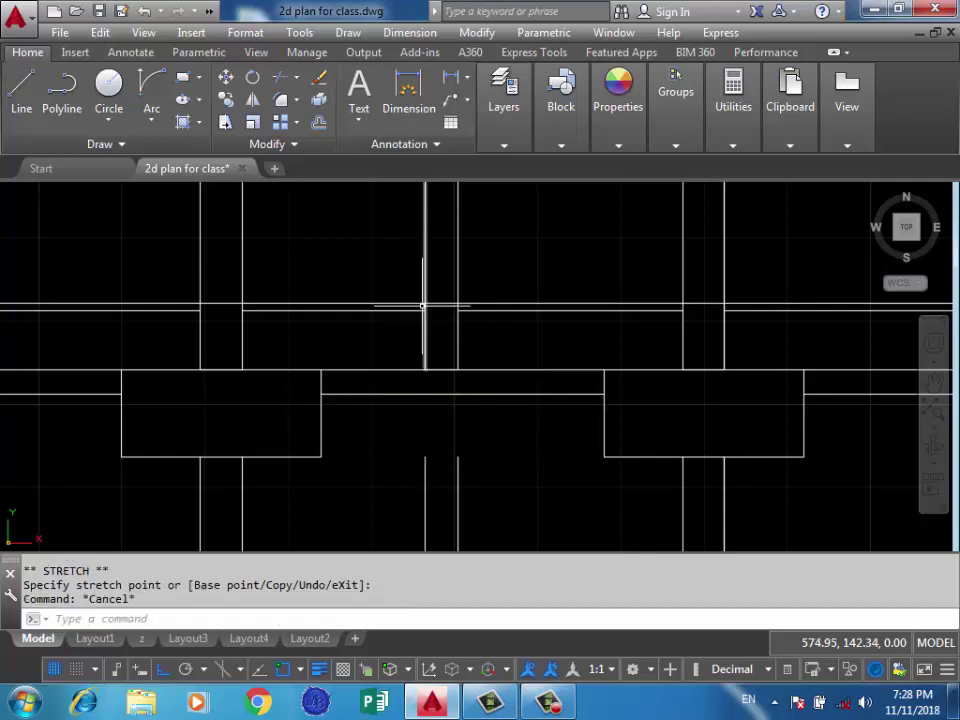
pyautogui.scroll(2, 470, 315)
# Try grip-stretching the horizontal wall line's left end, then cancel.
pyautogui.click(472, 318)
pyautogui.click(454, 326)
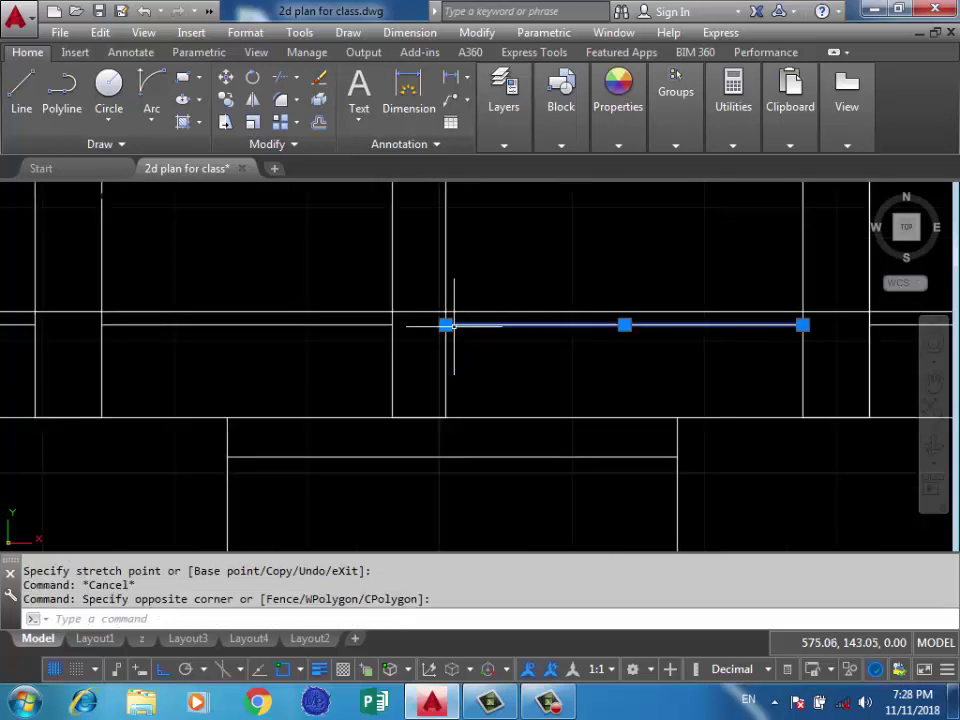
pyautogui.click(445, 325)
pyautogui.press('Escape')
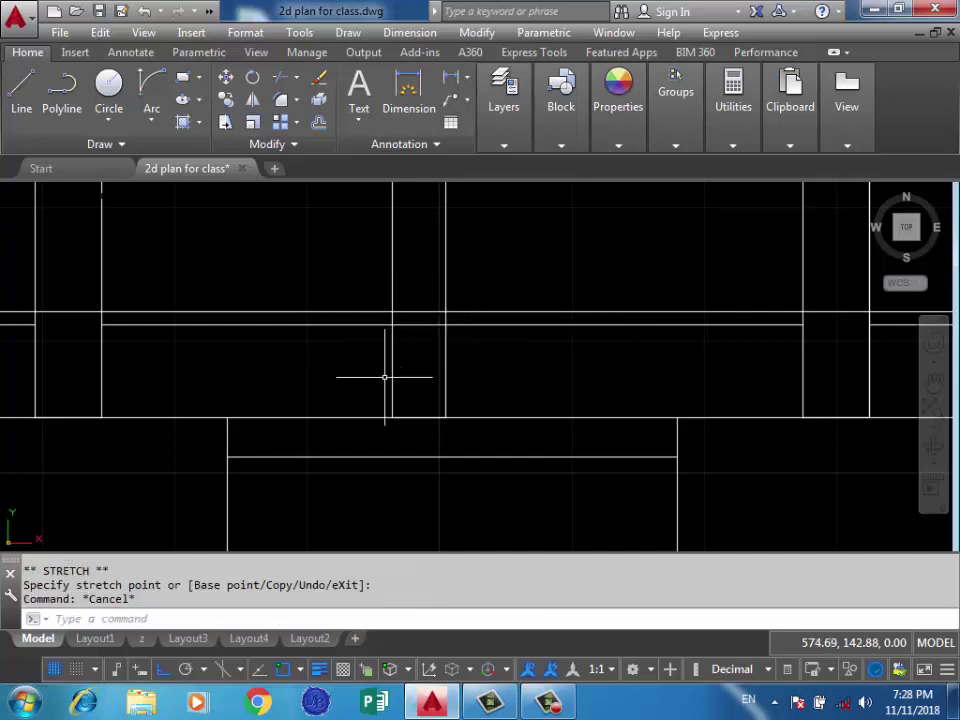
pyautogui.scroll(-1, 415, 400)
pyautogui.scroll(-3, 422, 430)
pyautogui.scroll(3, 422, 400)
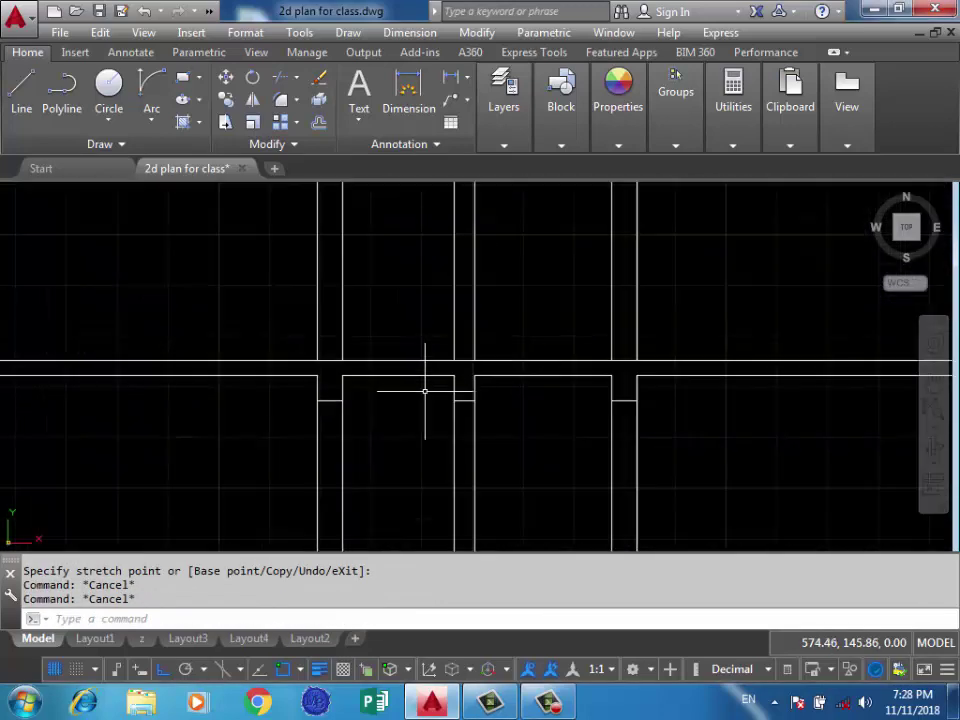
pyautogui.scroll(-1, 450, 380)
pyautogui.scroll(2, 483, 368)
# Draw a new horizontal line from the wall corner with LINE.
pyautogui.write('l')
pyautogui.press('Return')
pyautogui.click(460, 388)
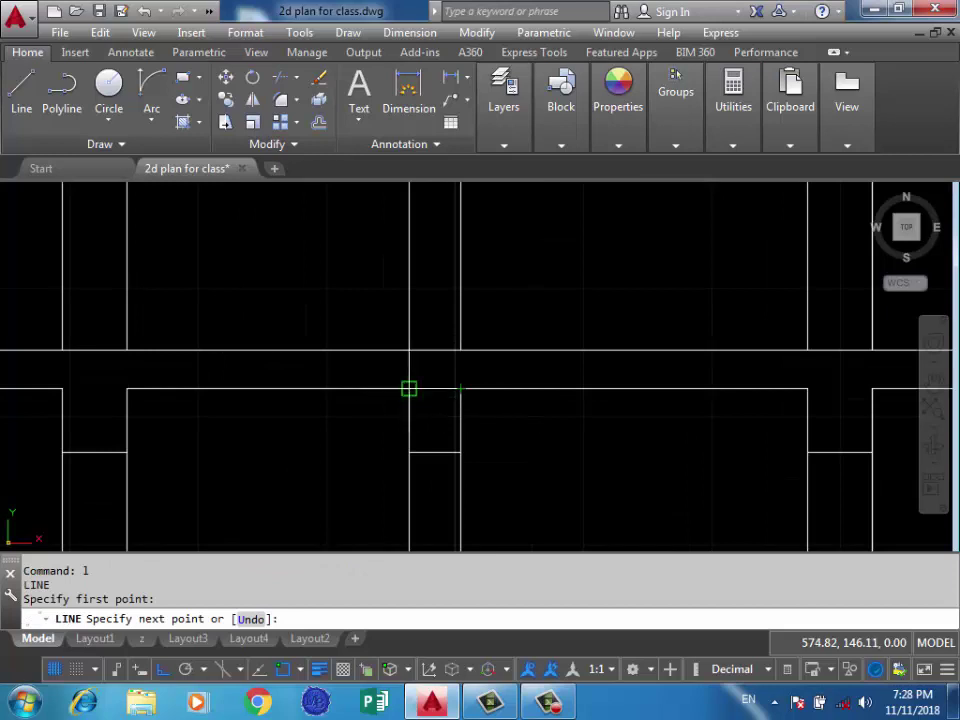
pyautogui.click(409, 388)
pyautogui.press('Return')
# Erase the door sill line.
pyautogui.click(430, 406)
pyautogui.click(428, 456)
pyautogui.press('Delete')
pyautogui.scroll(-3, 483, 497)
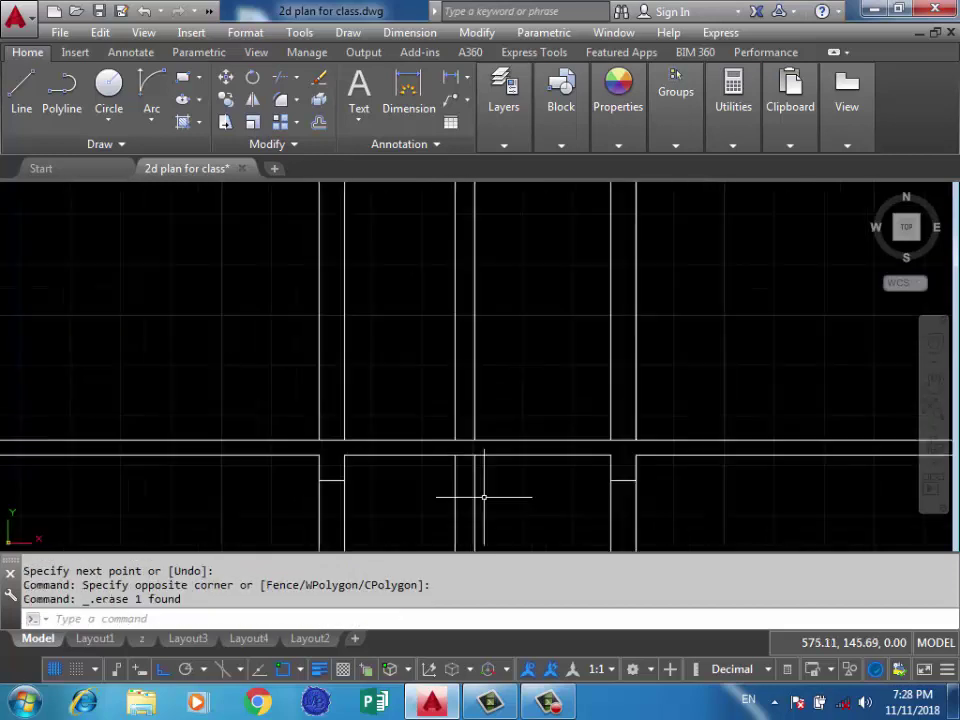
pyautogui.scroll(2, 471, 317)
pyautogui.scroll(2, 467, 279)
# Erase the short wall line.
pyautogui.click(439, 289)
pyautogui.click(470, 300)
pyautogui.press('Delete')
pyautogui.scroll(-1, 525, 365)
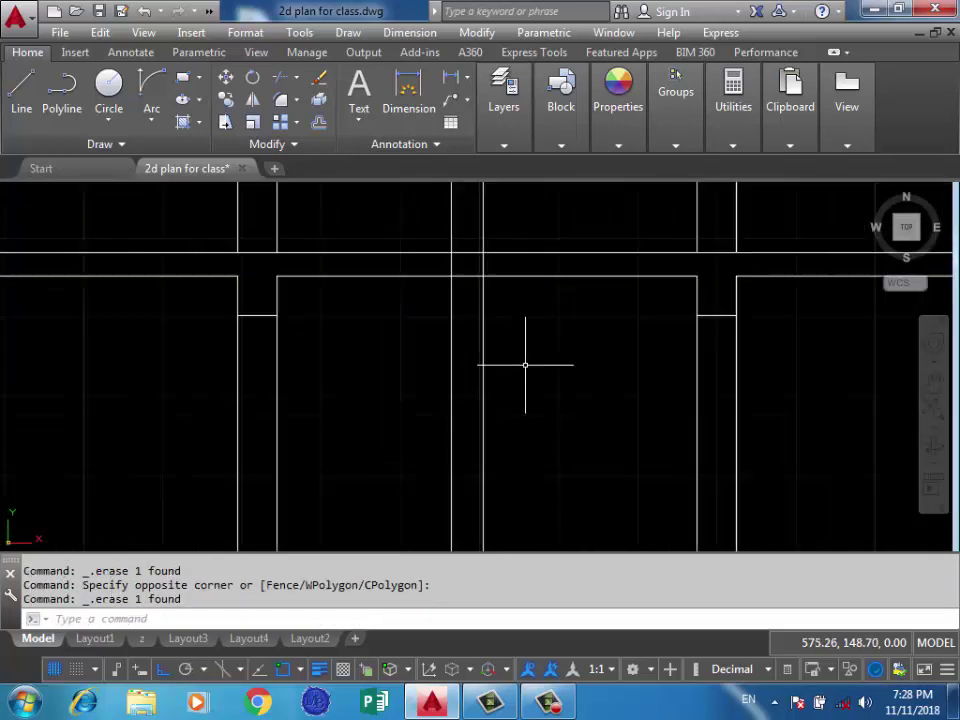
pyautogui.scroll(-2, 428, 321)
pyautogui.scroll(-2, 420, 315)
pyautogui.moveTo(420, 315)
pyautogui.mouseDown(button='middle')
pyautogui.moveTo(413, 216)
pyautogui.moveTo(407, 232)
pyautogui.moveTo(452, 253)
pyautogui.moveTo(448, 345)
pyautogui.mouseUp(button='middle')
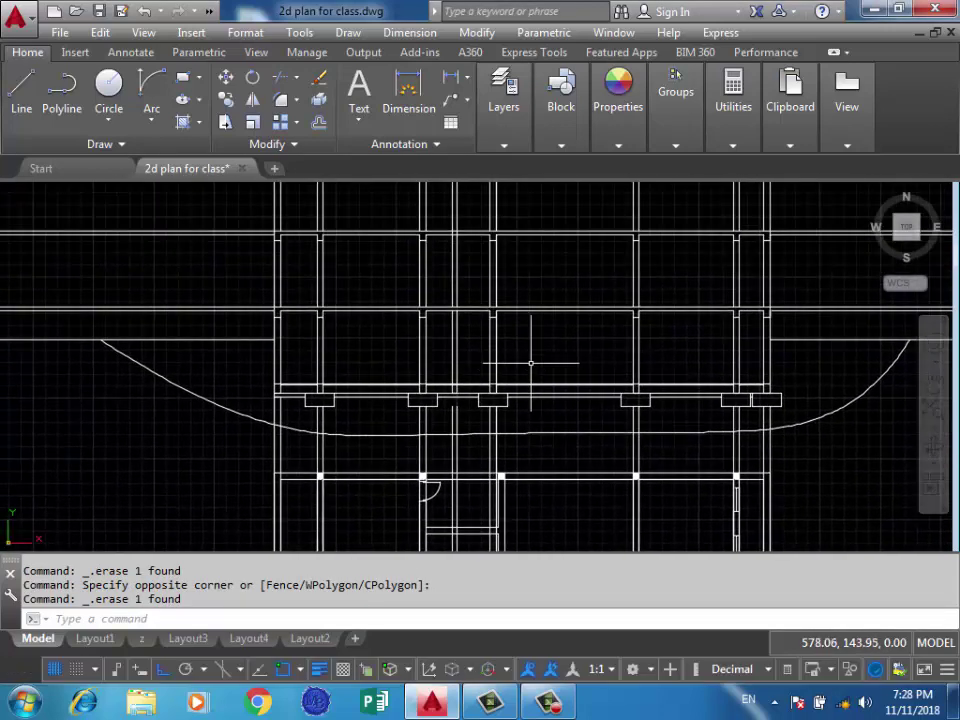
# Erase the small rectangle beside the wall.
pyautogui.moveTo(619, 351); pyautogui.dragTo(593, 313, button='middle')
pyautogui.scroll(-3, 590, 310)
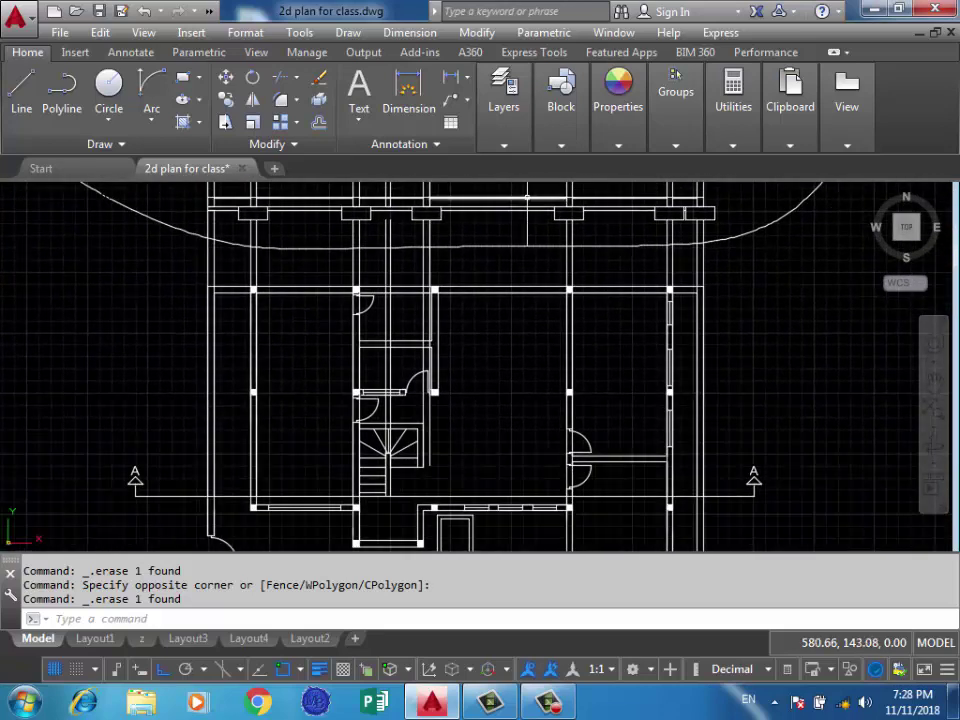
pyautogui.scroll(2, 582, 300)
pyautogui.scroll(2, 590, 290)
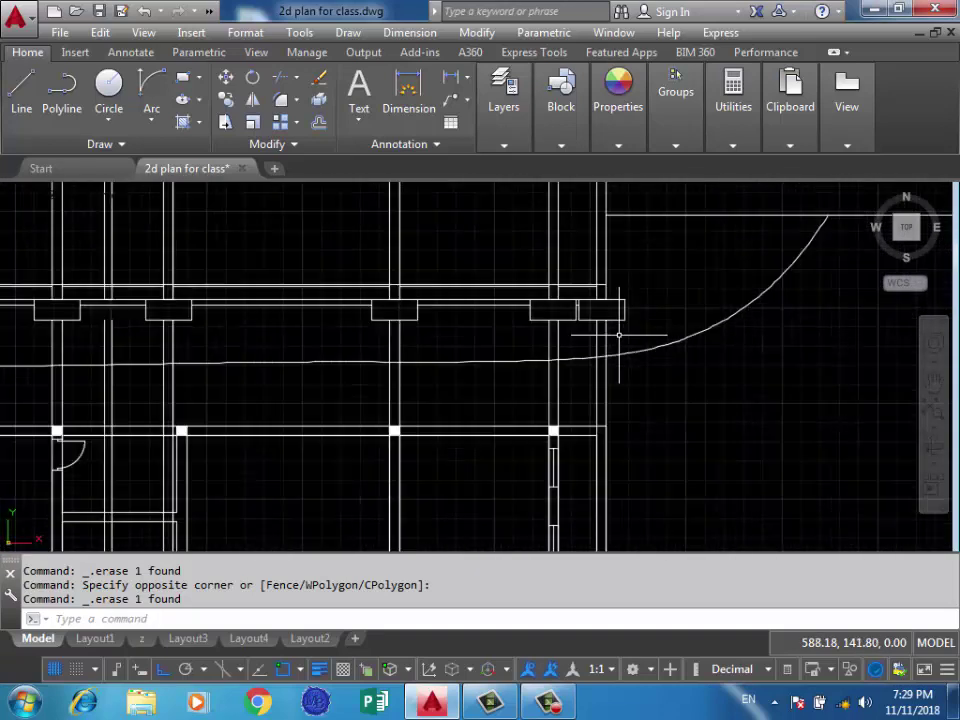
pyautogui.scroll(1, 610, 260)
pyautogui.click(644, 232)
pyautogui.click(624, 291)
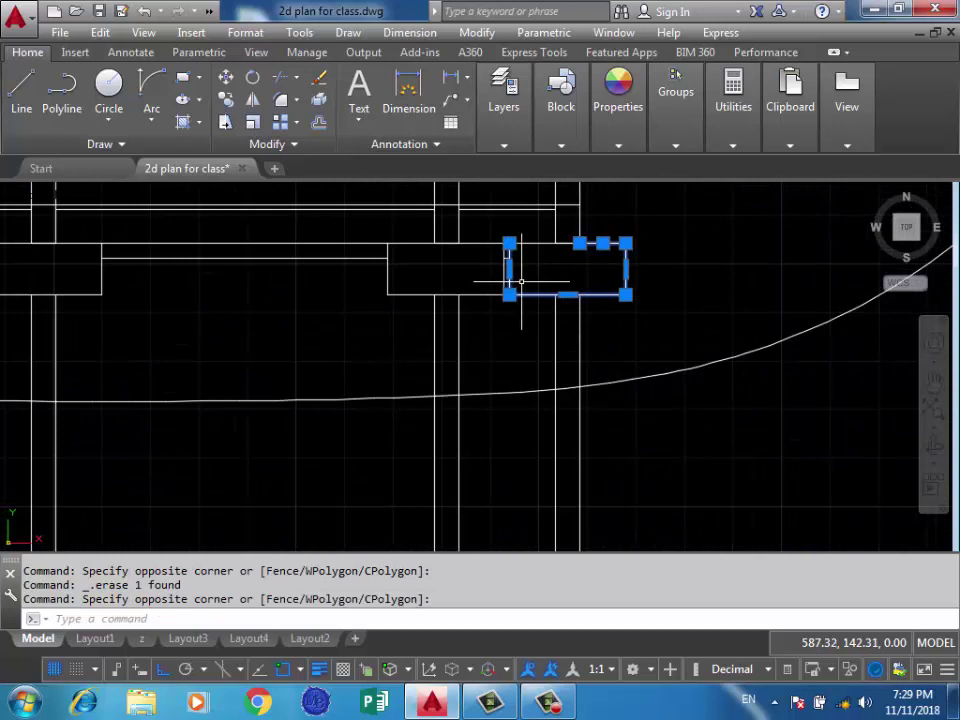
pyautogui.press('Delete')
# Erase the leftover line at the junction.
pyautogui.scroll(2, 530, 285)
pyautogui.scroll(1, 515, 295)
pyautogui.click(494, 282)
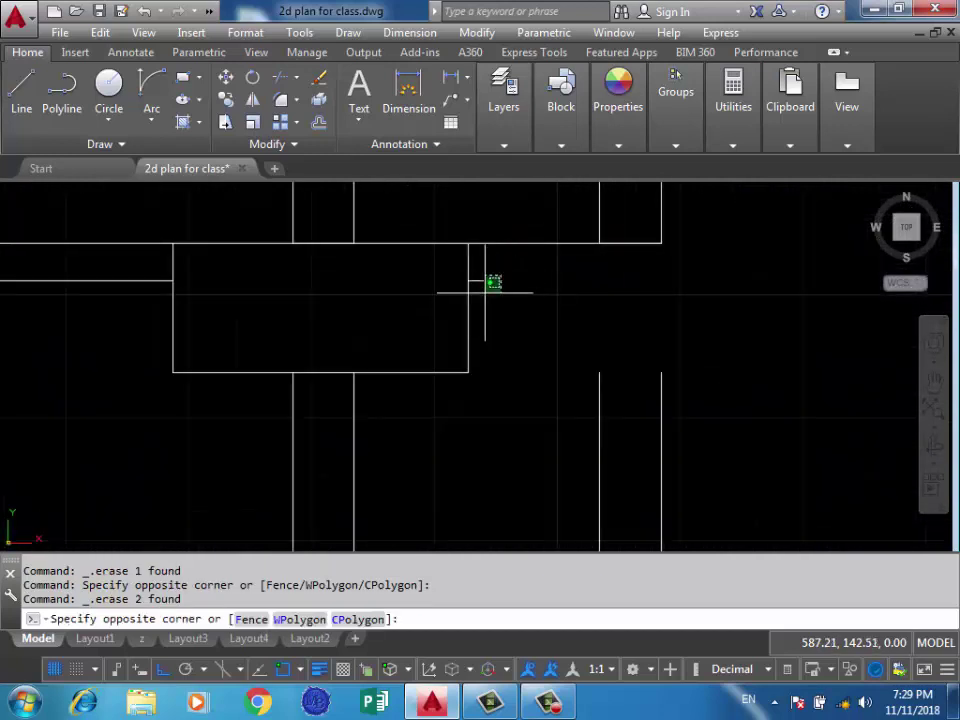
pyautogui.click(485, 290)
pyautogui.click(492, 279)
pyautogui.click(485, 285)
pyautogui.press('Delete')
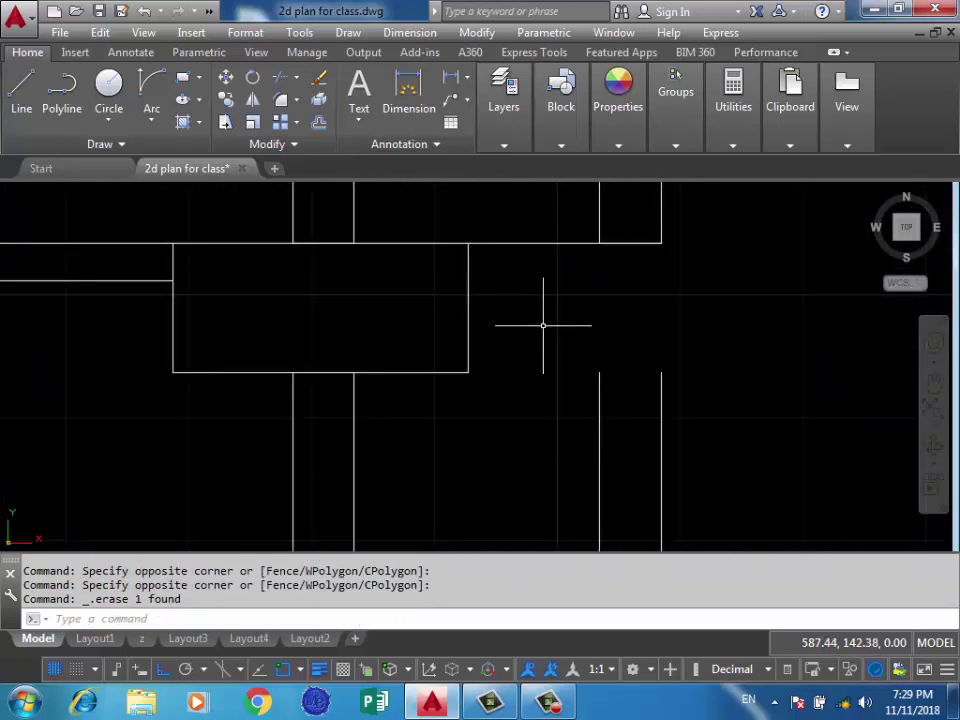
pyautogui.scroll(-2, 541, 325)
# Grip-stretch the bottom end of the vertical wall line up to the wall.
pyautogui.click(600, 395)
pyautogui.click(552, 350)
pyautogui.click(566, 346)
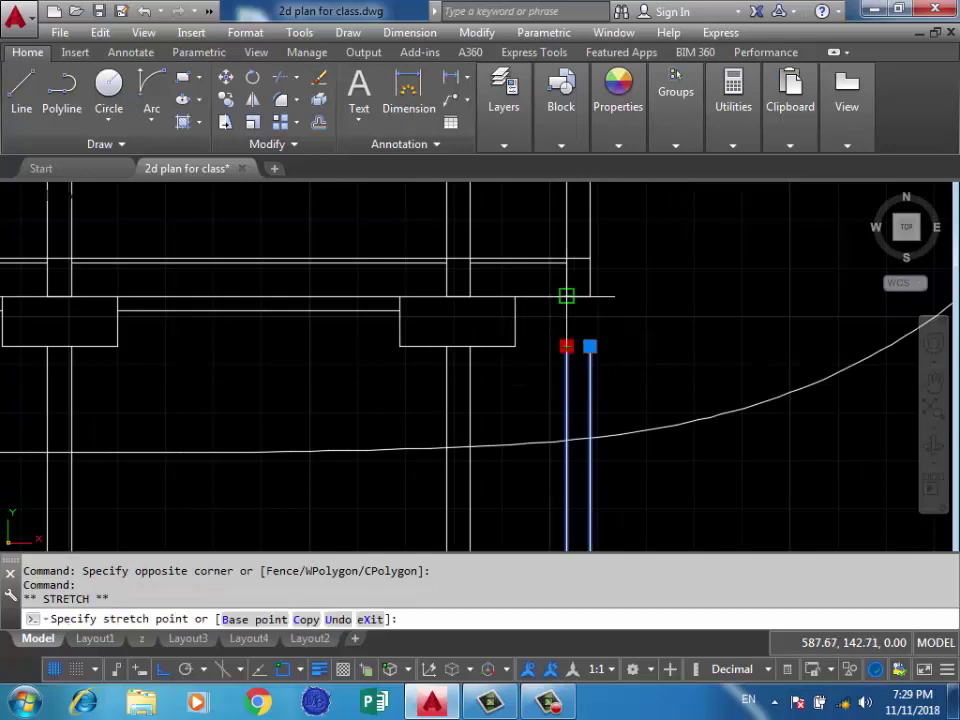
pyautogui.click(590, 296)
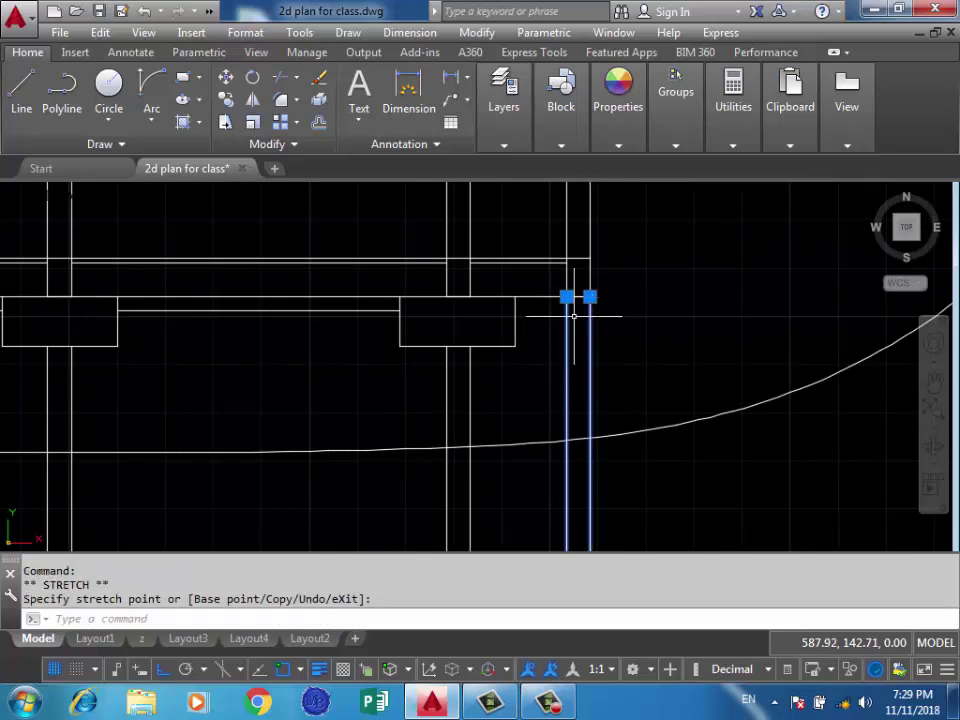
pyautogui.scroll(-2, 591, 313)
pyautogui.press('Escape')
pyautogui.scroll(-1, 520, 357)
pyautogui.scroll(2, 560, 330)
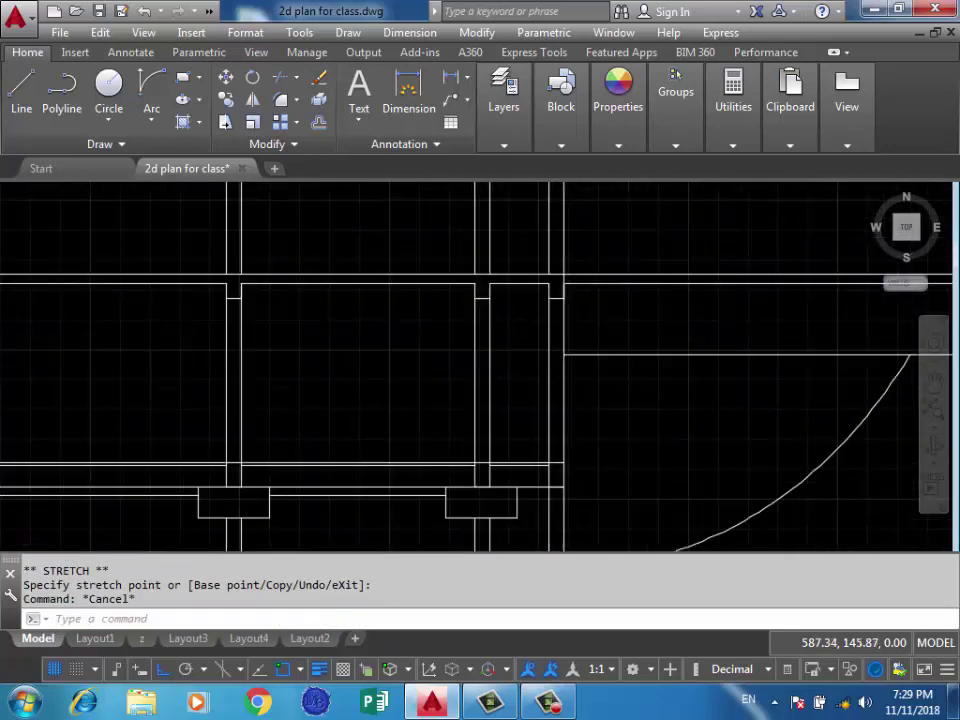
pyautogui.scroll(2, 599, 300)
# Erase the short line at the corner and select another stray line.
pyautogui.click(592, 304)
pyautogui.click(572, 242)
pyautogui.press('Delete')
pyautogui.scroll(2, 571, 250)
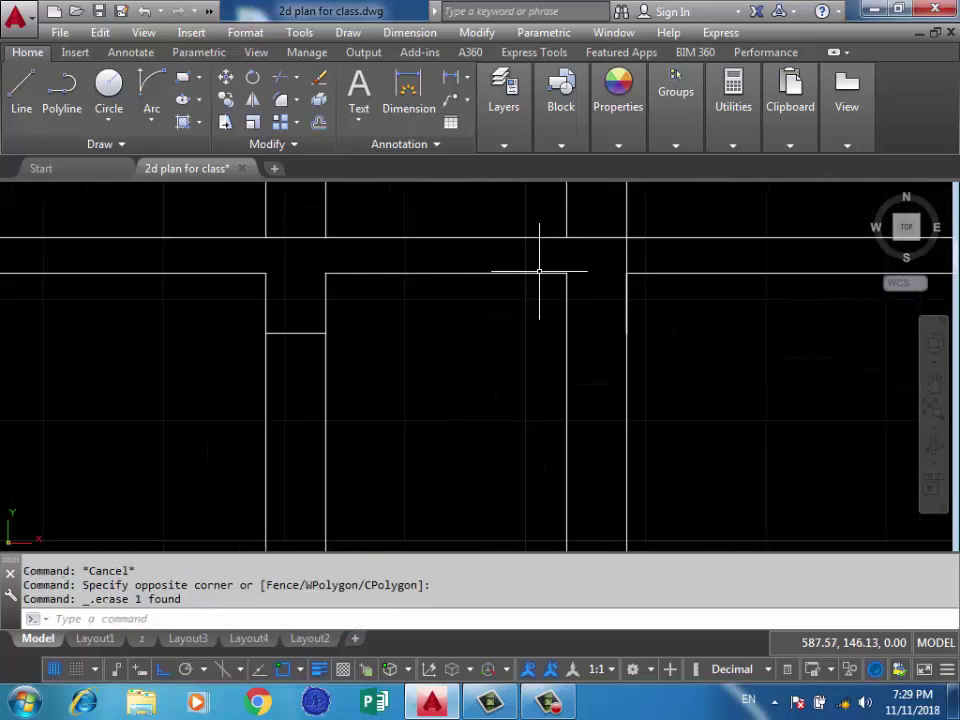
pyautogui.click(540, 272)
pyautogui.click(553, 269)
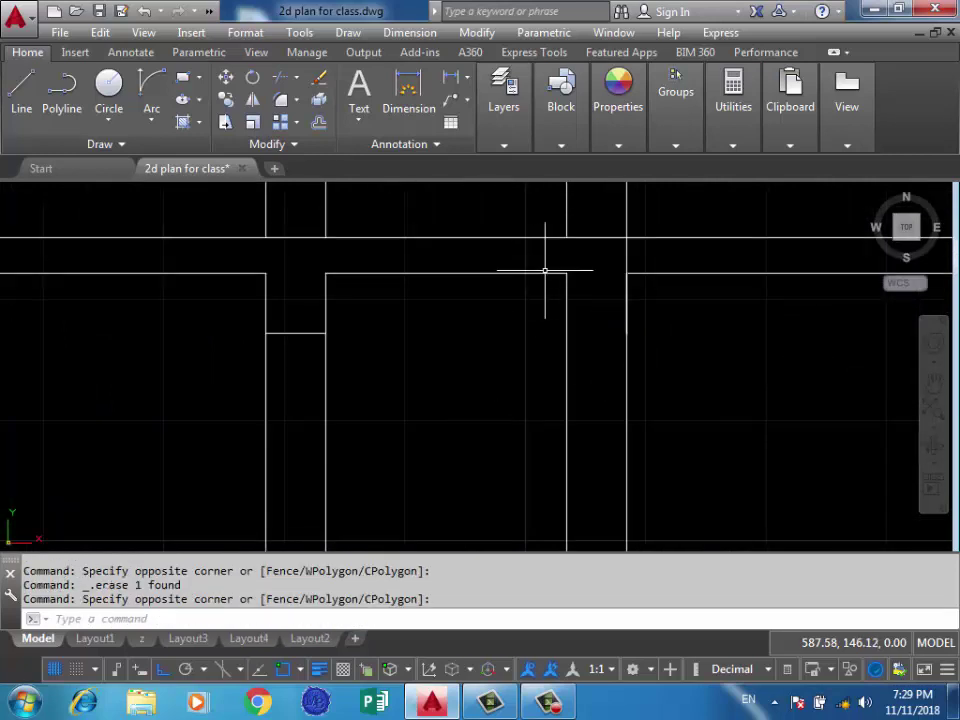
pyautogui.scroll(-2, 580, 290)
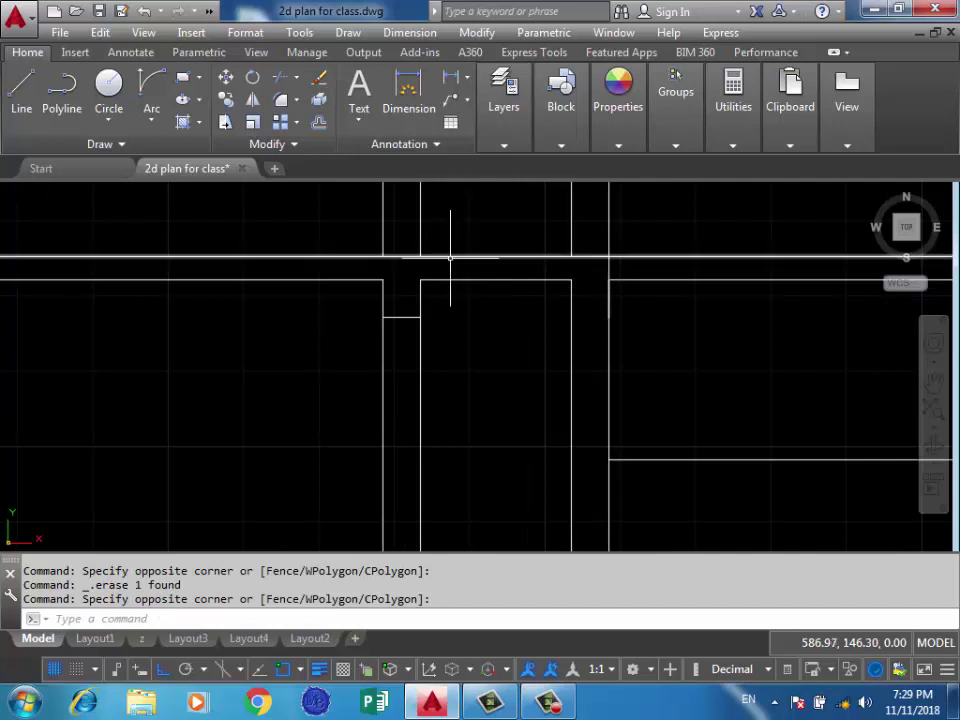
pyautogui.scroll(2, 430, 261)
# Draw a short vertical line down from the wall corner.
pyautogui.write('l')
pyautogui.press('Return')
pyautogui.click(430, 256)
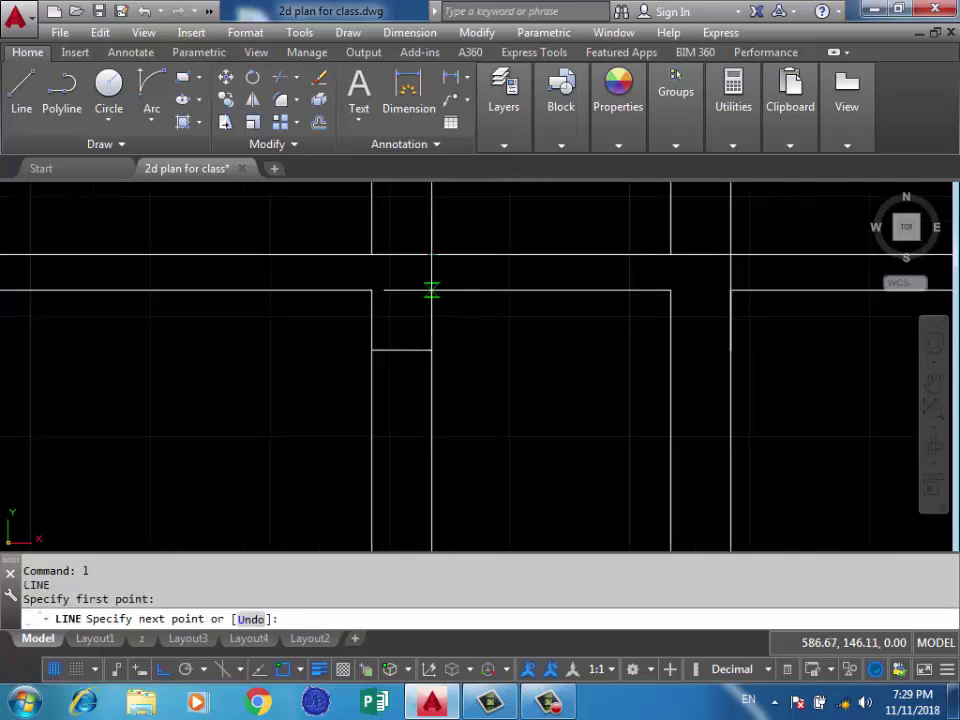
pyautogui.click(431, 290)
pyautogui.press('Return')
# Trim the line across the opening and erase the horizontal line there.
pyautogui.write('r')
pyautogui.press('Return')
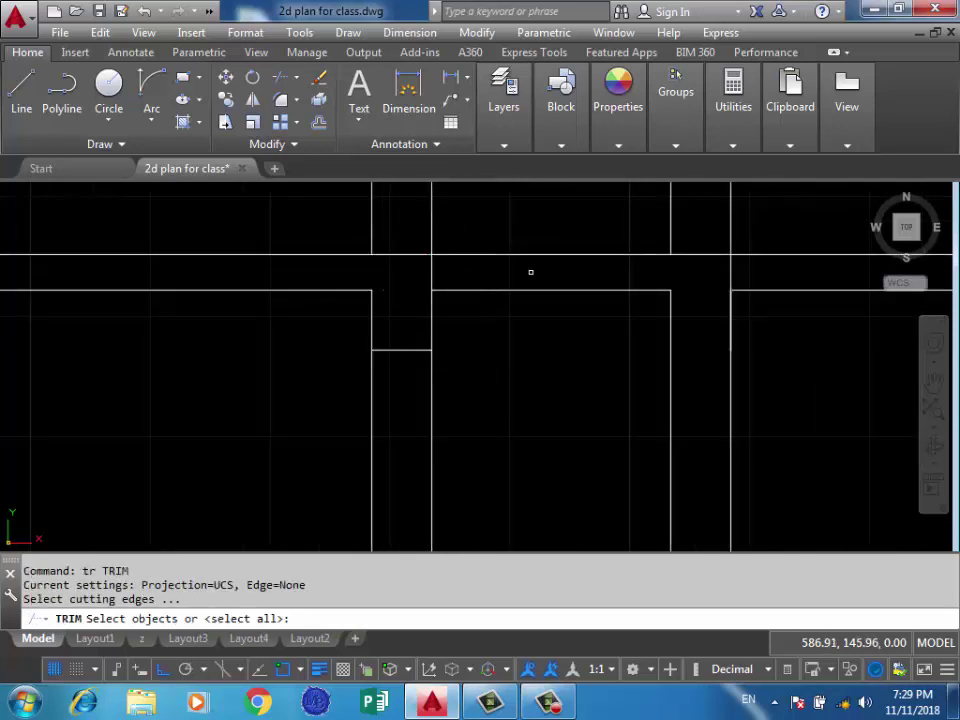
pyautogui.press('Return')
pyautogui.click(506, 332)
pyautogui.click(514, 290)
pyautogui.click(514, 340)
pyautogui.press('Delete')
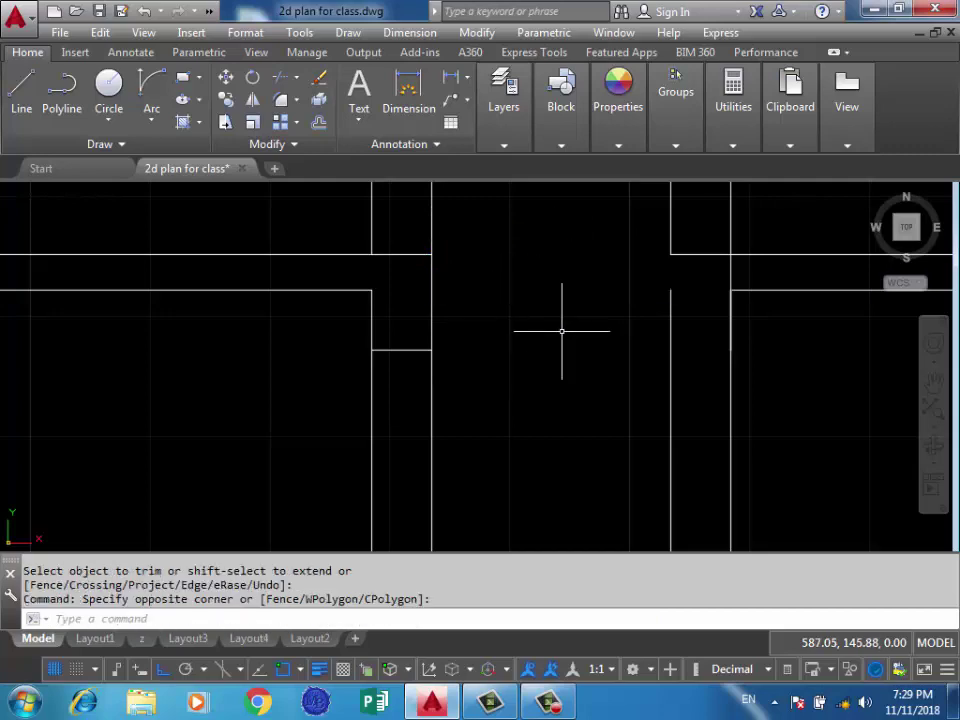
# Start a new line at the wall intersection beside the next opening.
pyautogui.scroll(-2, 600, 332)
pyautogui.scroll(-2, 660, 325)
pyautogui.scroll(-2, 640, 326)
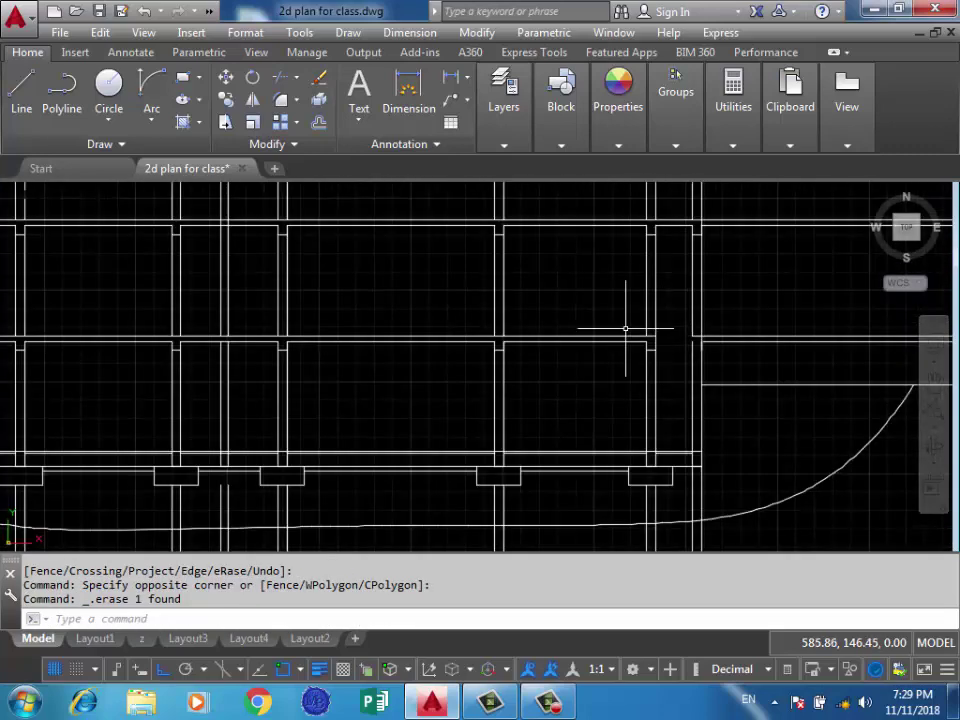
pyautogui.scroll(2, 620, 280)
pyautogui.scroll(4, 590, 305)
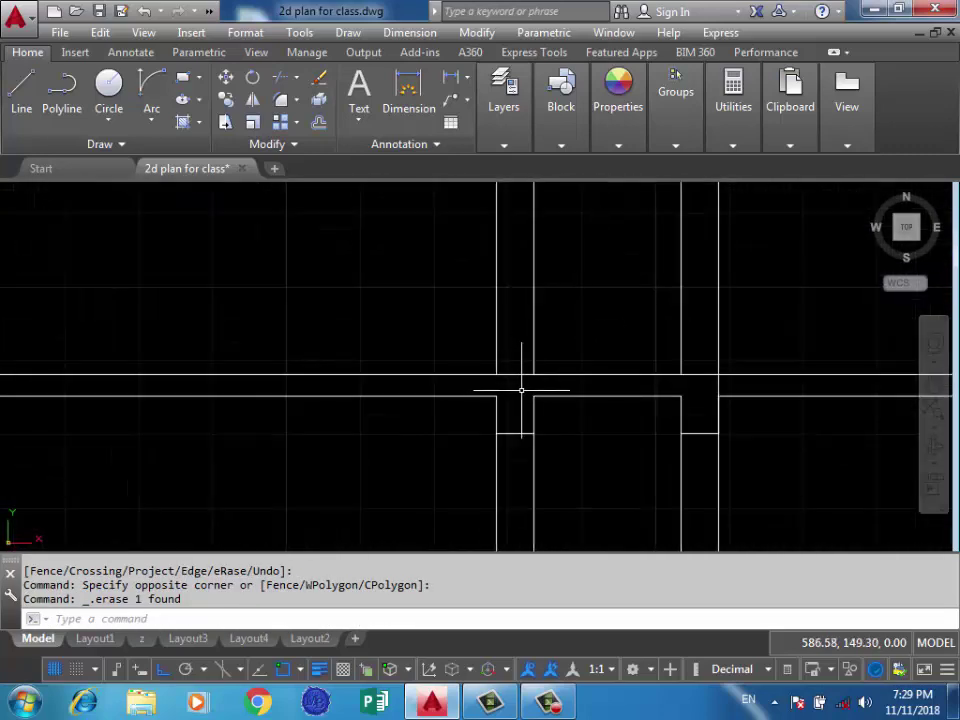
pyautogui.scroll(3, 521, 390)
pyautogui.write('l')
pyautogui.press('Return')
pyautogui.click(538, 347)
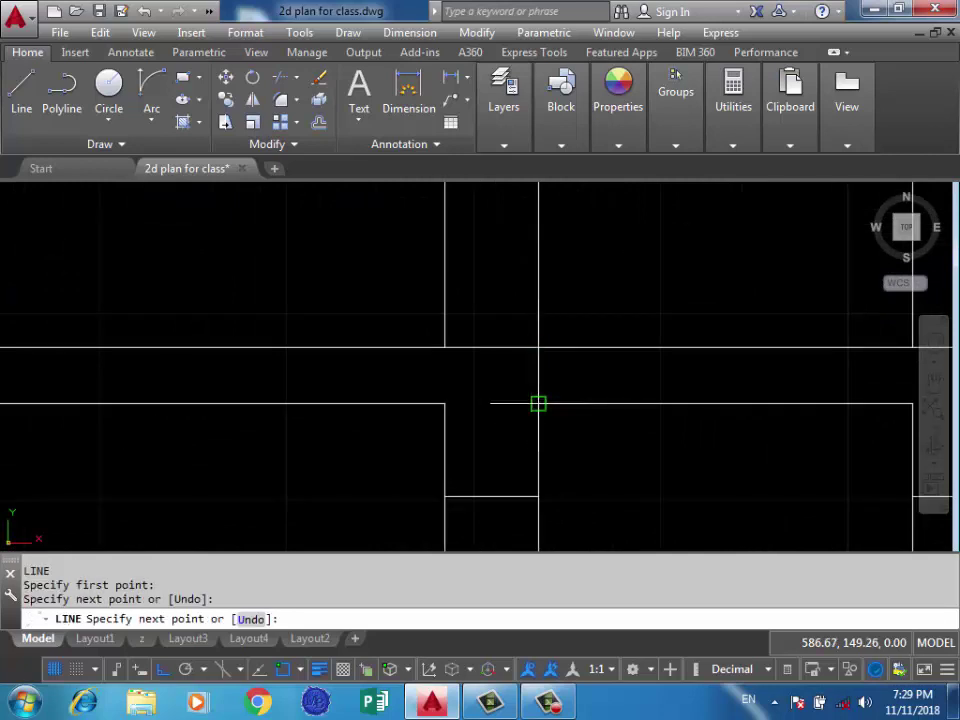
pyautogui.press('Return')
pyautogui.scroll(-4, 463, 400)
# Trim the lines crossing the second opening with a crossing selection.
pyautogui.write('r')
pyautogui.press('Return')
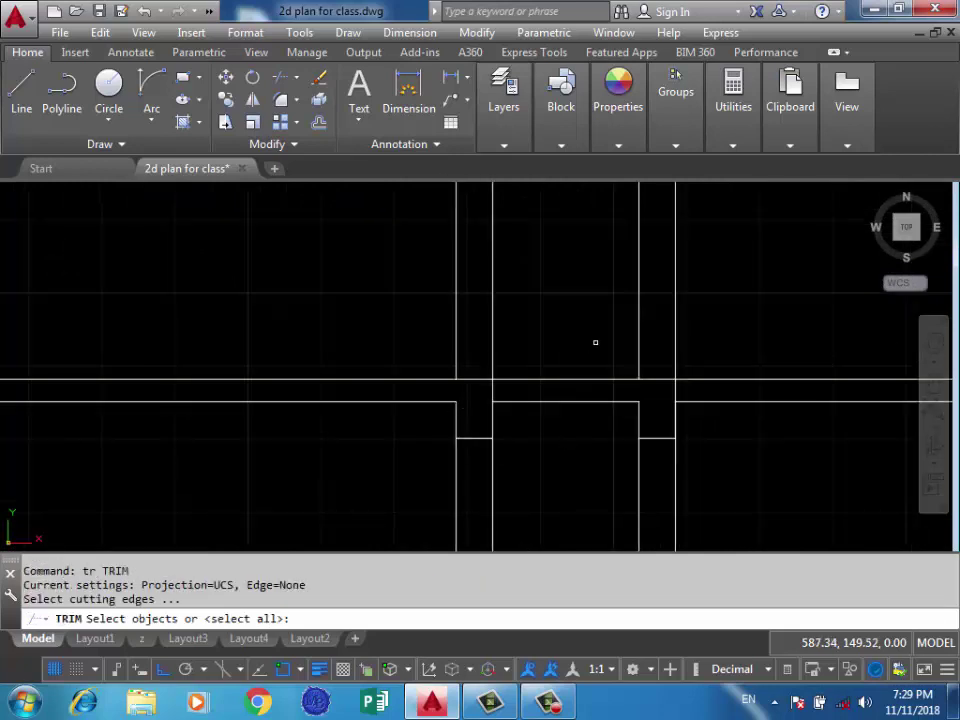
pyautogui.press('Return')
pyautogui.moveTo(597, 342); pyautogui.dragTo(549, 450)
# Erase the stray wall segment on the right side.
pyautogui.scroll(-2, 747, 336)
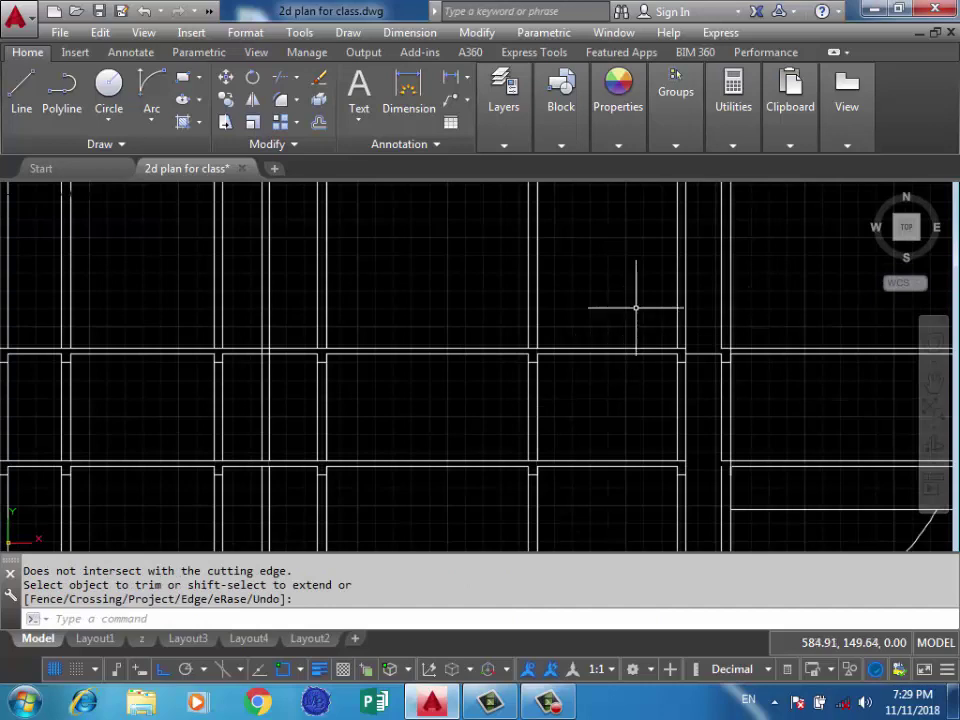
pyautogui.scroll(-2, 635, 308)
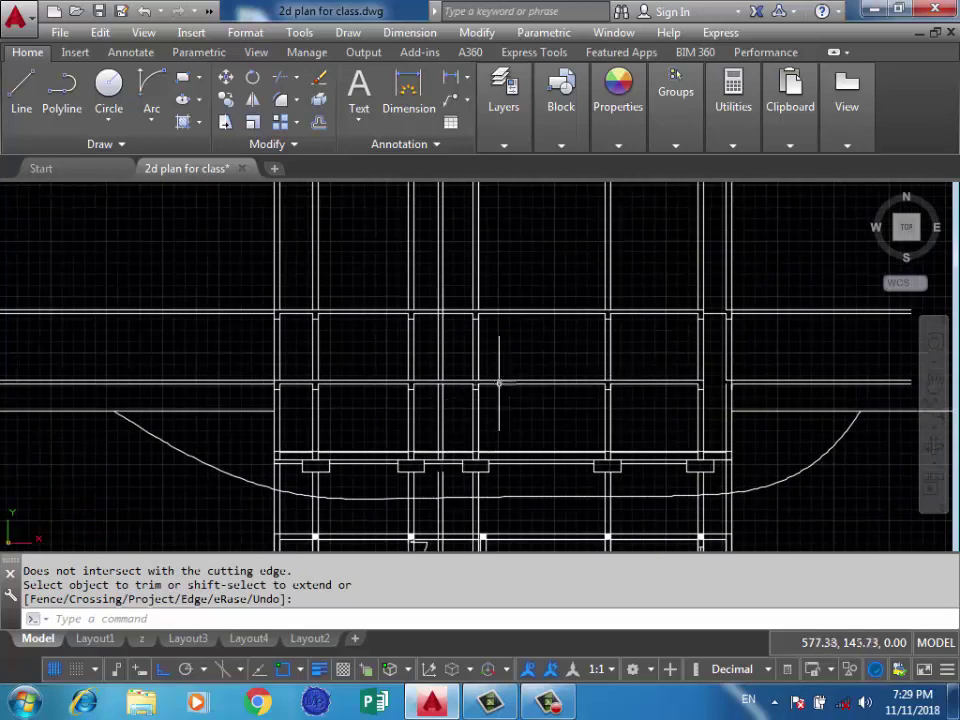
pyautogui.scroll(2, 549, 414)
pyautogui.scroll(3, 540, 418)
pyautogui.click(740, 364)
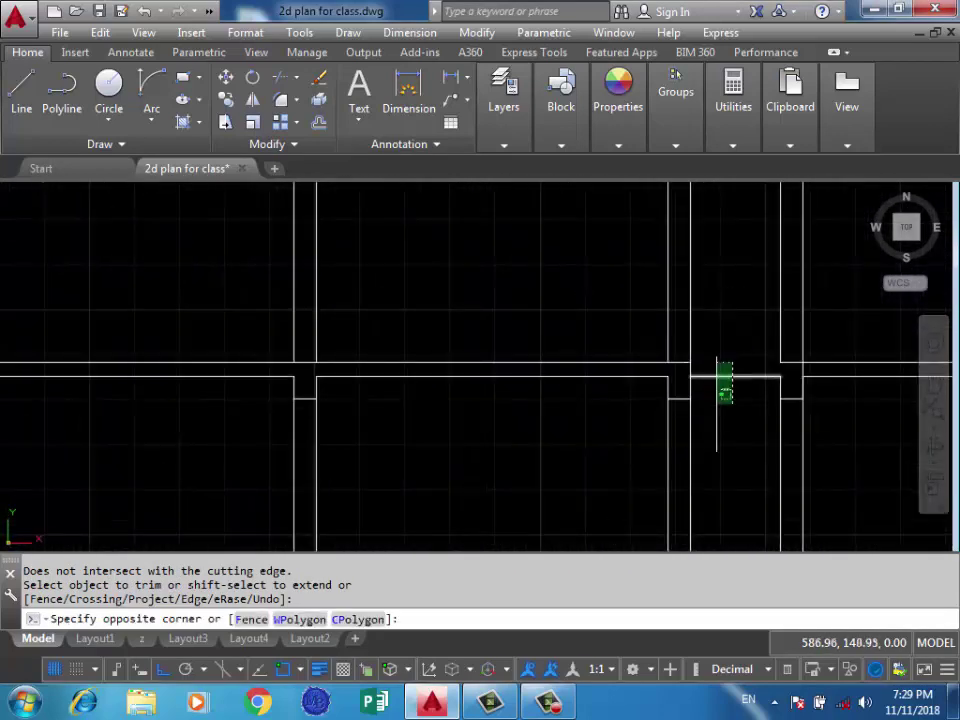
pyautogui.click(718, 403)
pyautogui.press('Delete')
# Trim away the upper line of the double wall with TR.
pyautogui.scroll(-3, 700, 390)
pyautogui.scroll(-1, 677, 364)
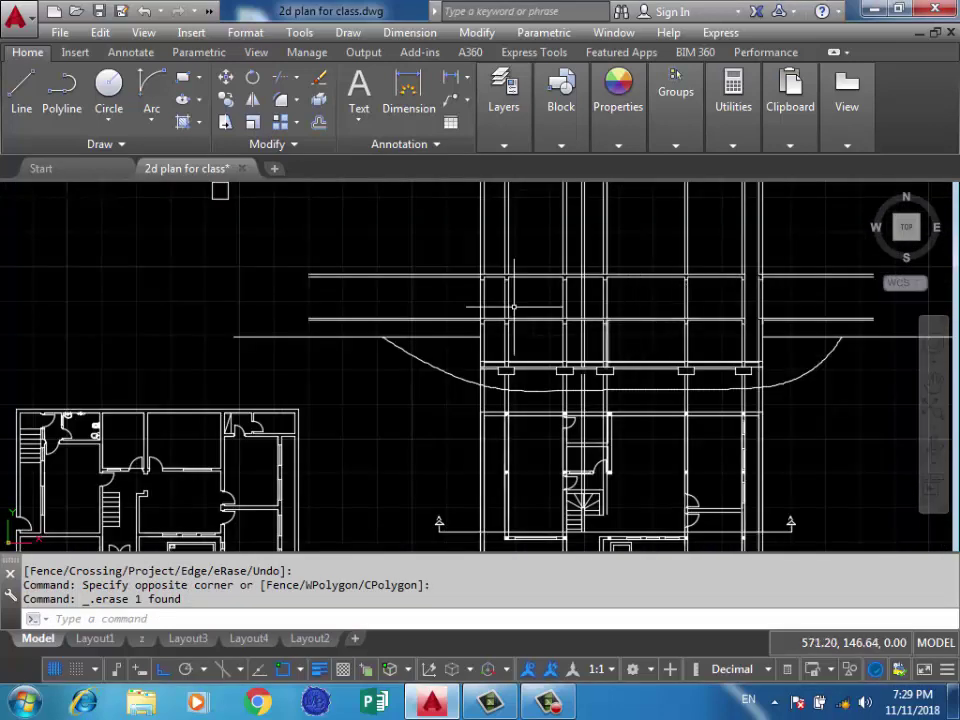
pyautogui.scroll(1, 470, 240)
pyautogui.scroll(1, 404, 312)
pyautogui.scroll(2, 404, 312)
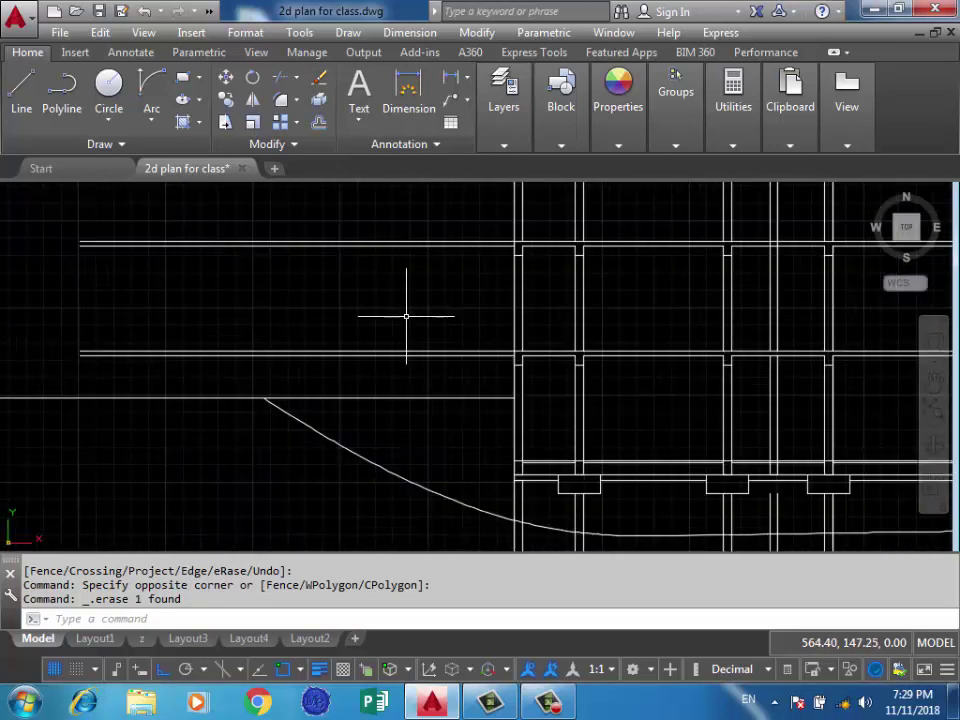
pyautogui.write('tr')
pyautogui.press('Return')
pyautogui.press('Return')
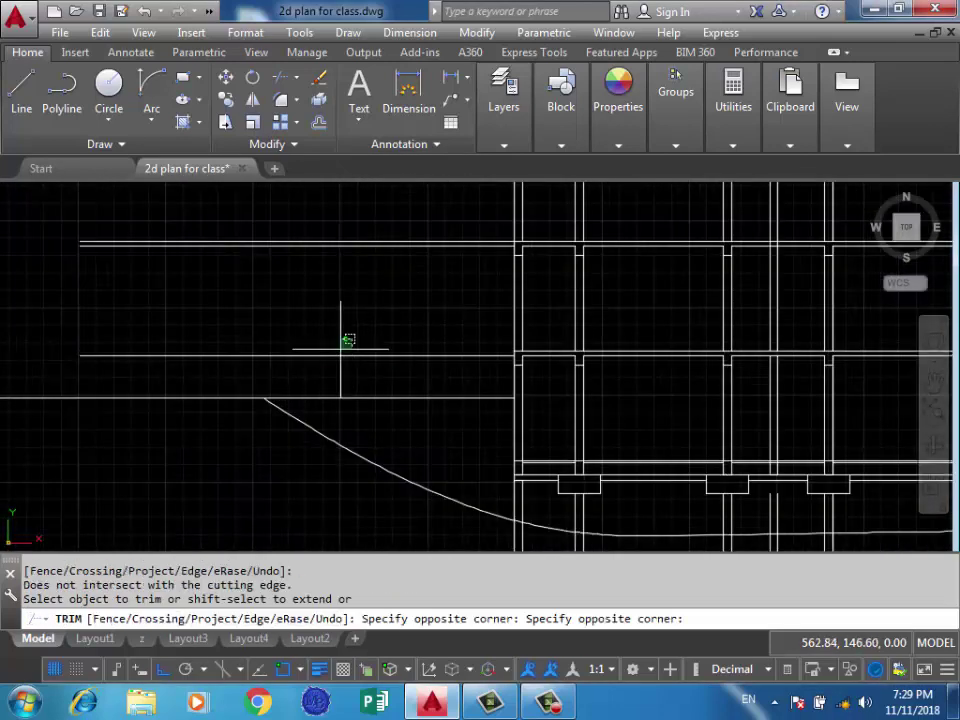
pyautogui.click(287, 349)
# Trim the excess wall-line ends on both sides using window selections.
pyautogui.scroll(-3, 240, 332)
pyautogui.click(724, 315)
pyautogui.click(697, 343)
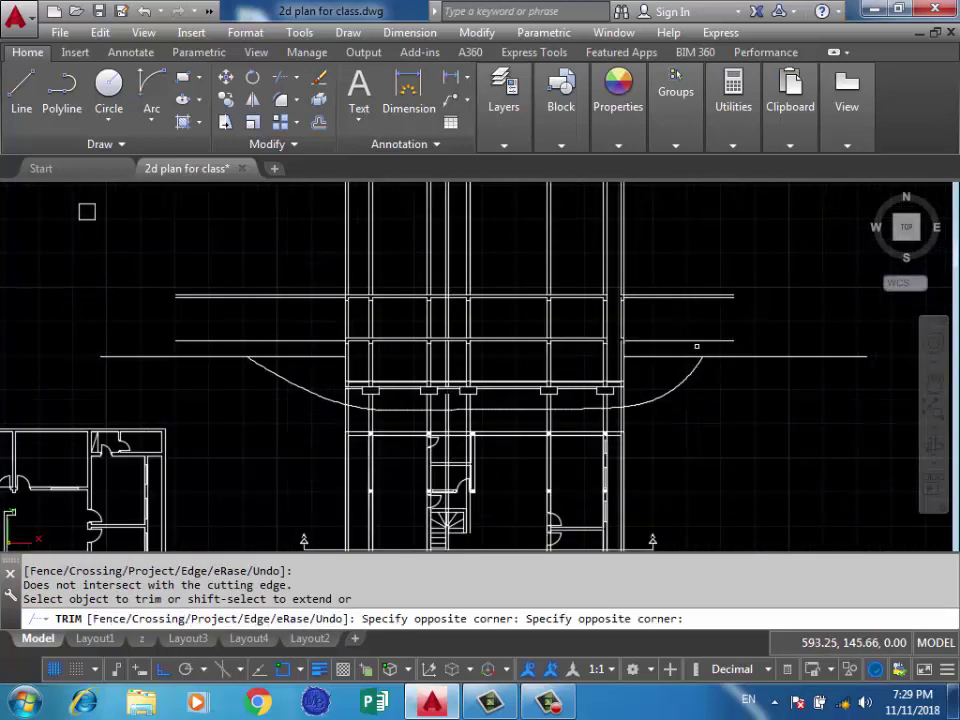
pyautogui.click(745, 287)
pyautogui.click(707, 310)
pyautogui.click(311, 253)
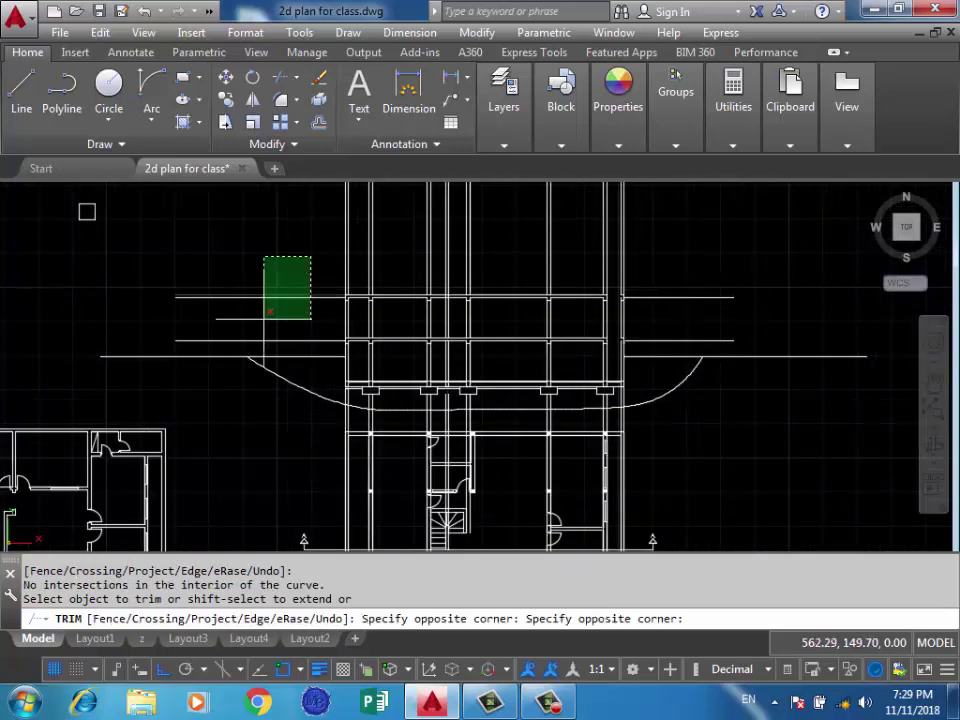
pyautogui.click(261, 317)
pyautogui.press('Return')
# Erase the two leftover horizontal lines at left and two short lines at right.
pyautogui.click(277, 280)
pyautogui.click(245, 345)
pyautogui.press('Delete')
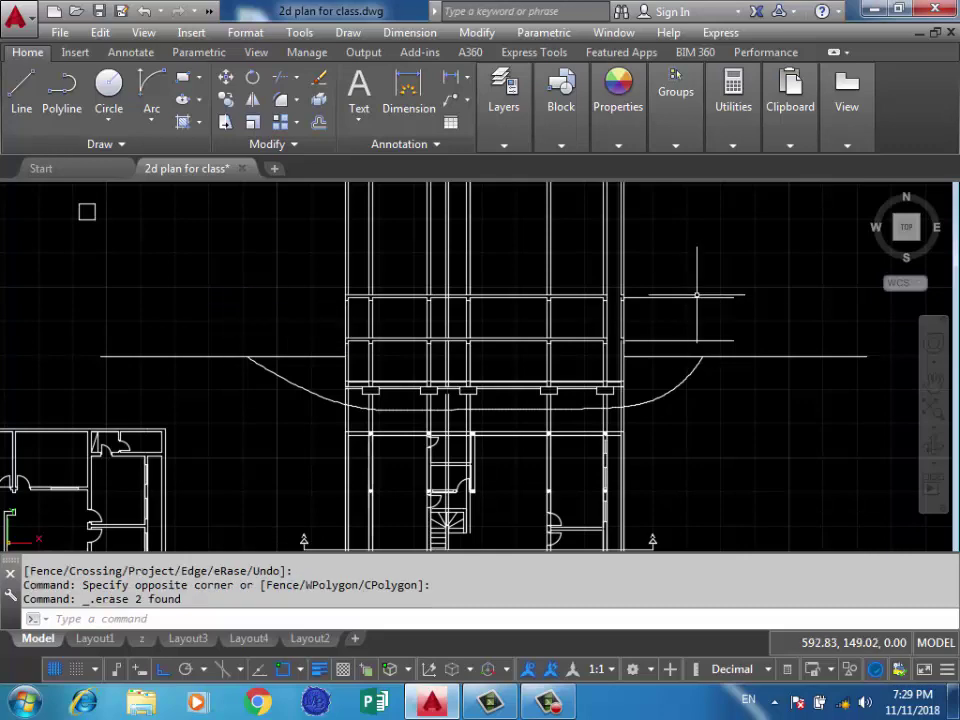
pyautogui.click(742, 277)
pyautogui.click(699, 344)
pyautogui.press('Delete')
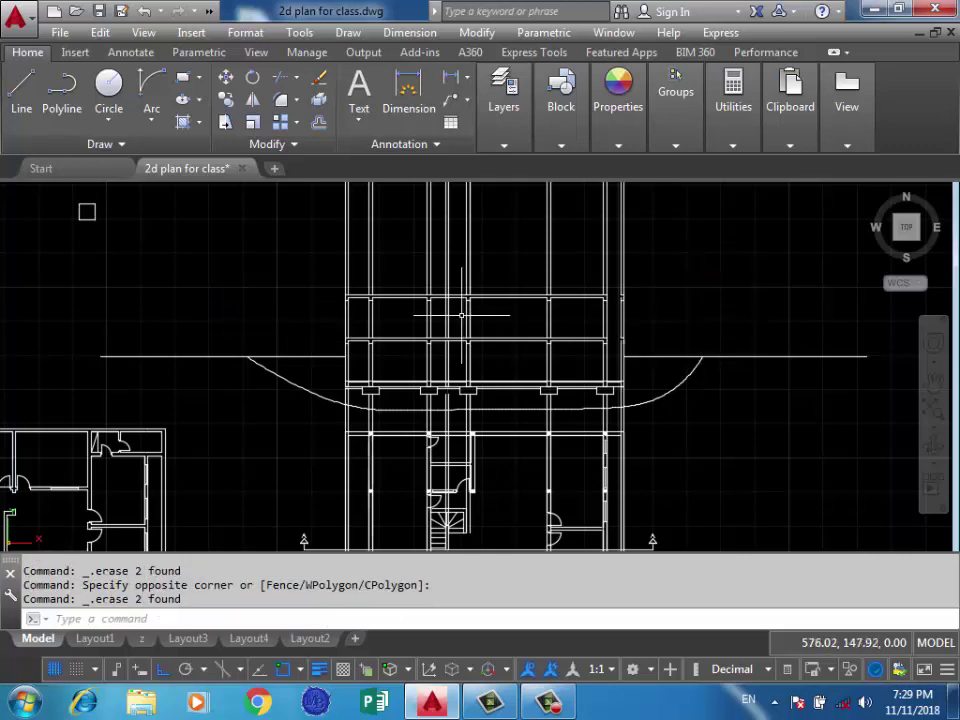
# Draw the first tread line across the stair opening from right wall to left wall.
pyautogui.scroll(4, 552, 331)
pyautogui.moveTo(640, 317); pyautogui.dragTo(692, 339, button='middle')
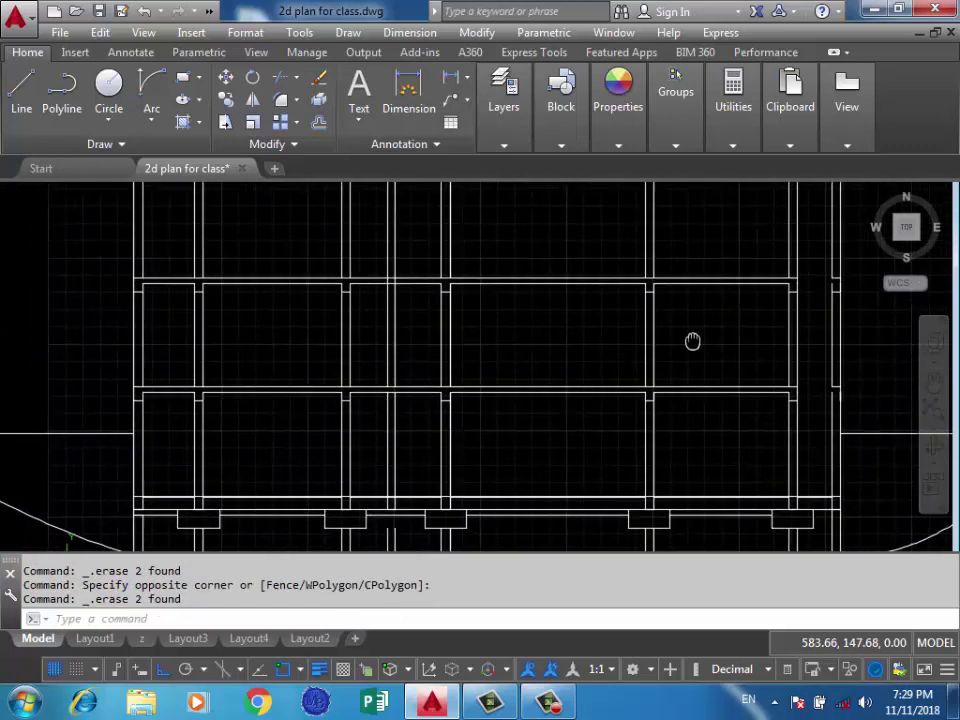
pyautogui.scroll(-2, 692, 339)
pyautogui.scroll(2, 375, 272)
pyautogui.scroll(-2, 466, 268)
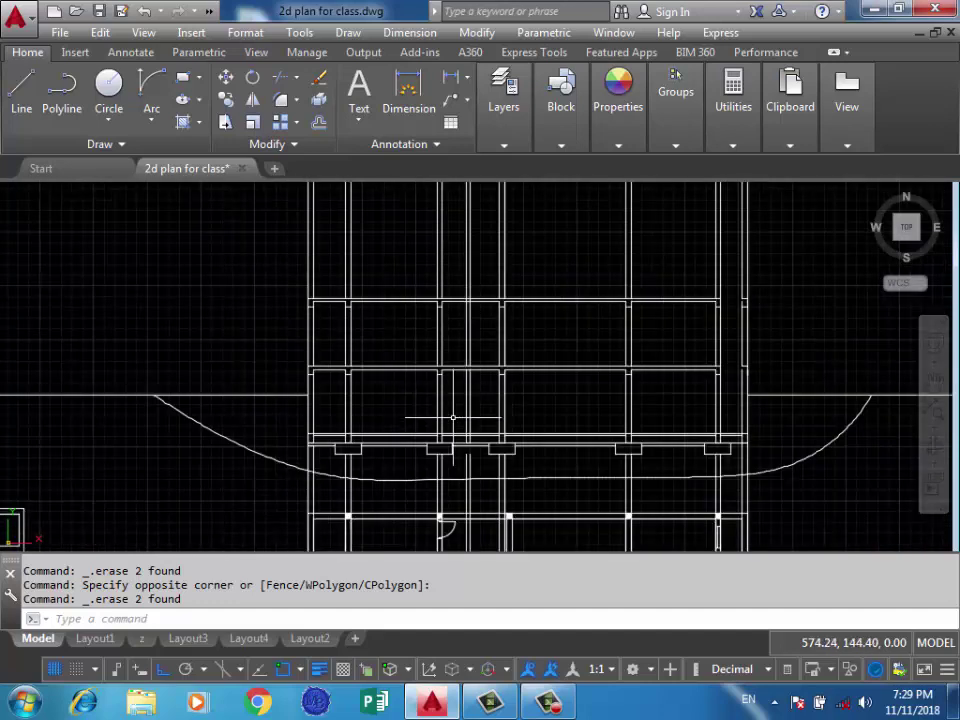
pyautogui.scroll(-3, 440, 326)
pyautogui.moveTo(440, 332)
pyautogui.mouseDown(button='middle')
pyautogui.moveTo(529, 335)
pyautogui.moveTo(577, 392)
pyautogui.mouseUp(button='middle')
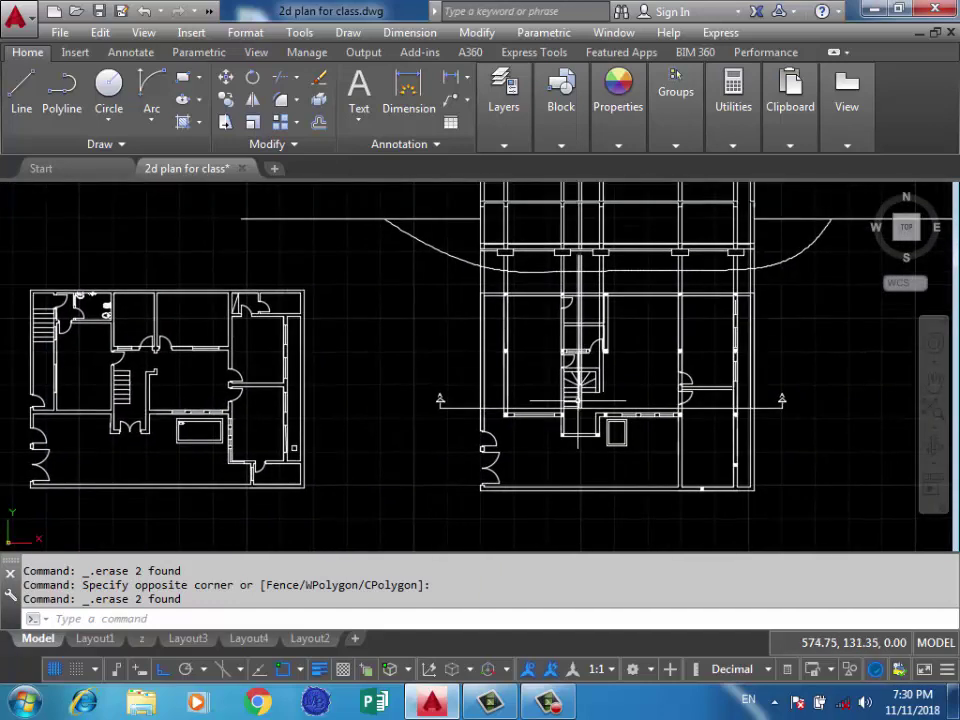
pyautogui.scroll(4, 577, 406)
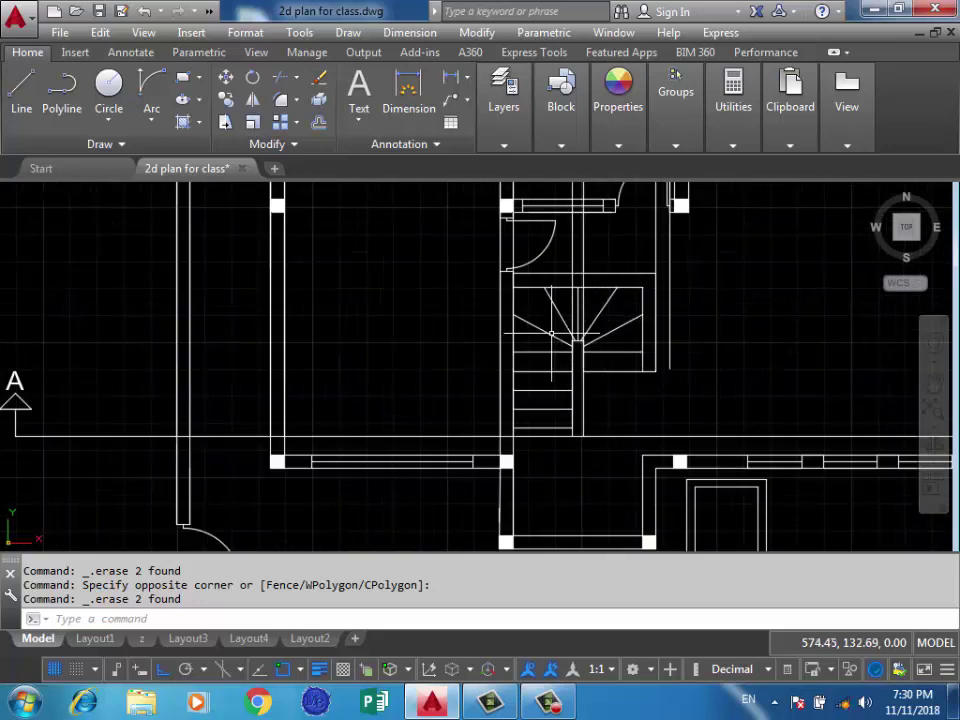
pyautogui.scroll(-4, 546, 445)
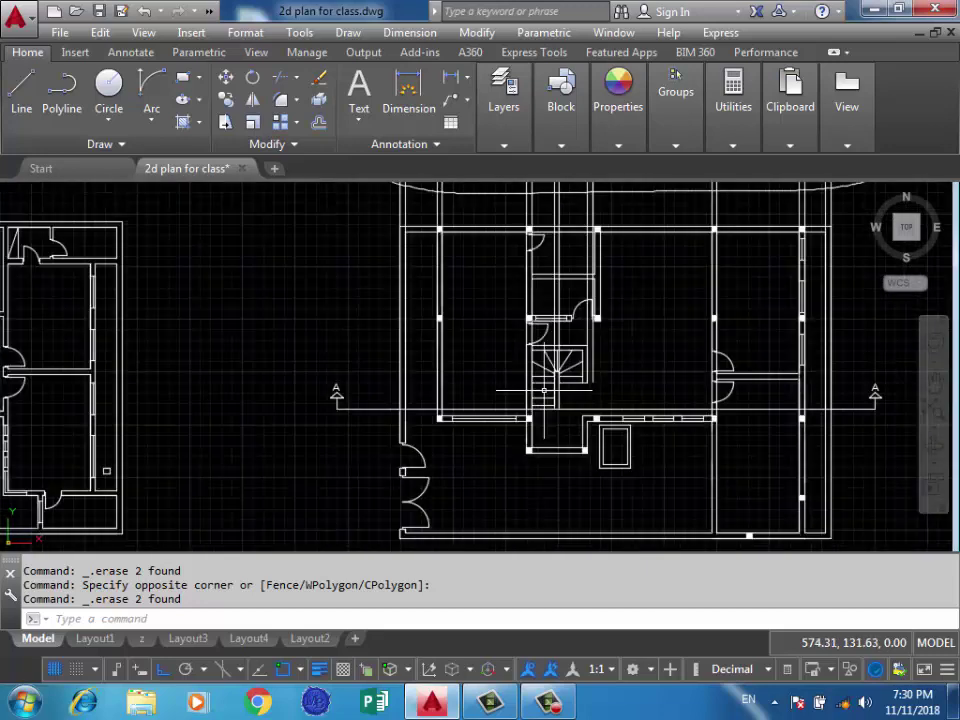
pyautogui.scroll(2, 543, 418)
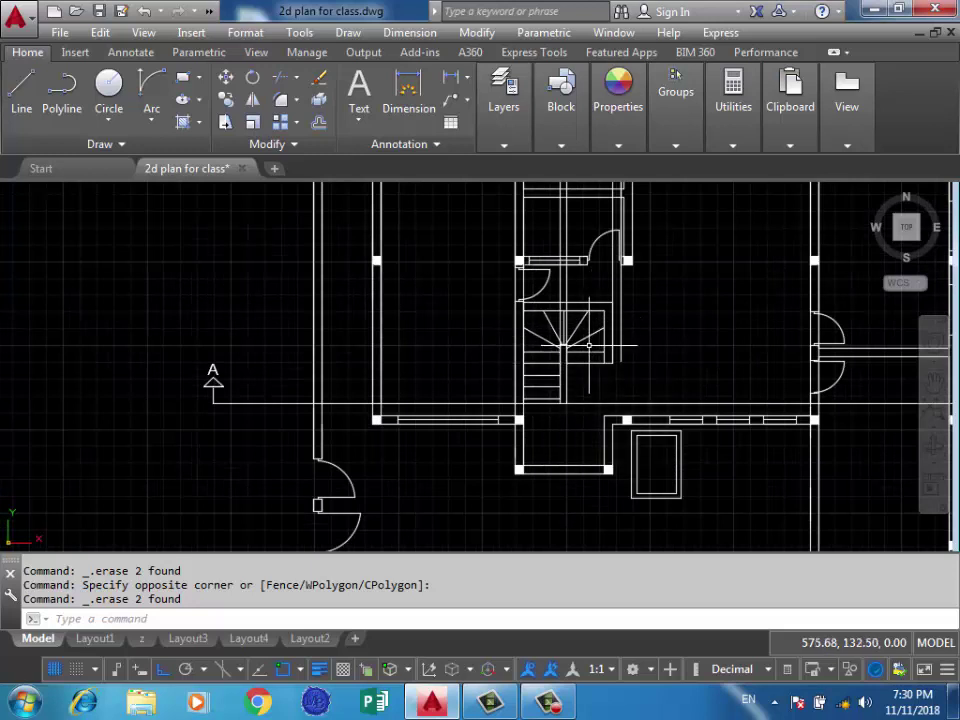
pyautogui.scroll(3, 536, 405)
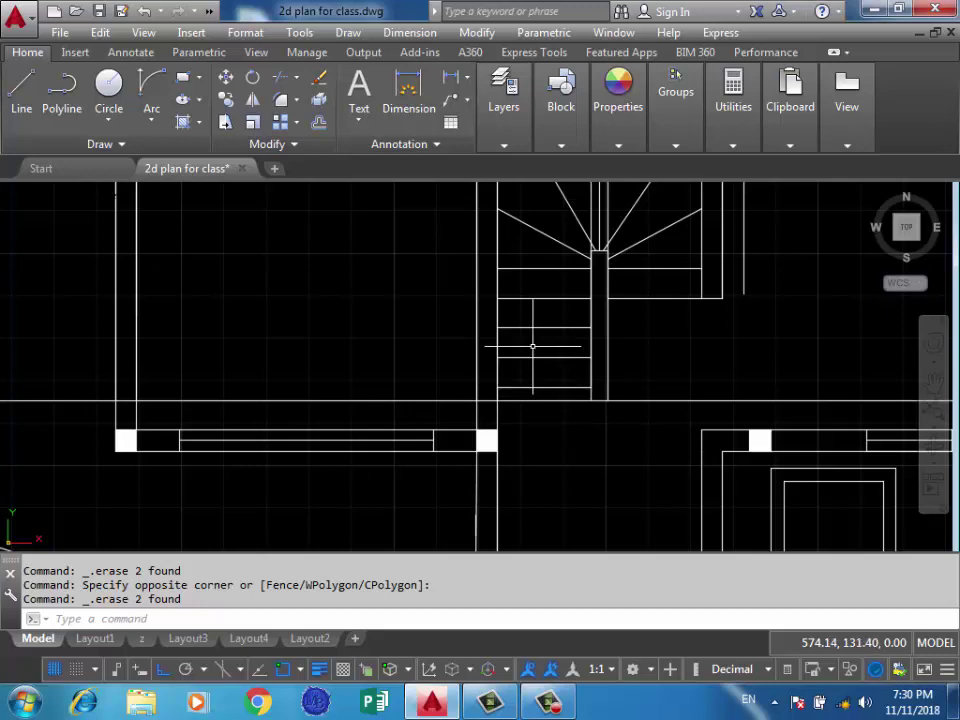
pyautogui.scroll(-2, 587, 400)
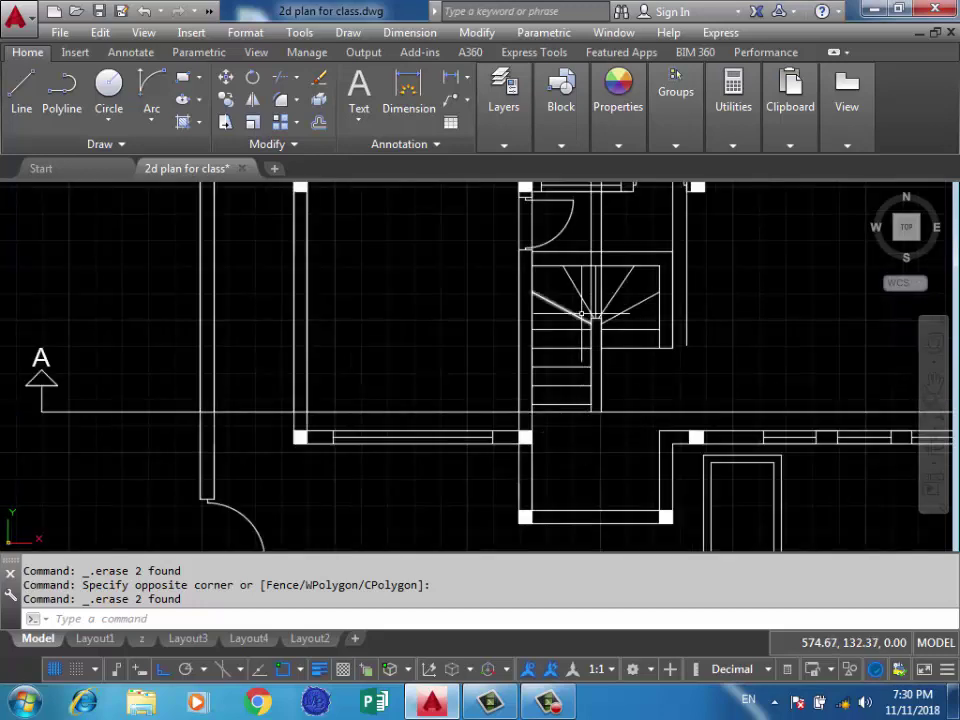
pyautogui.scroll(-3, 612, 325)
pyautogui.scroll(5, 610, 320)
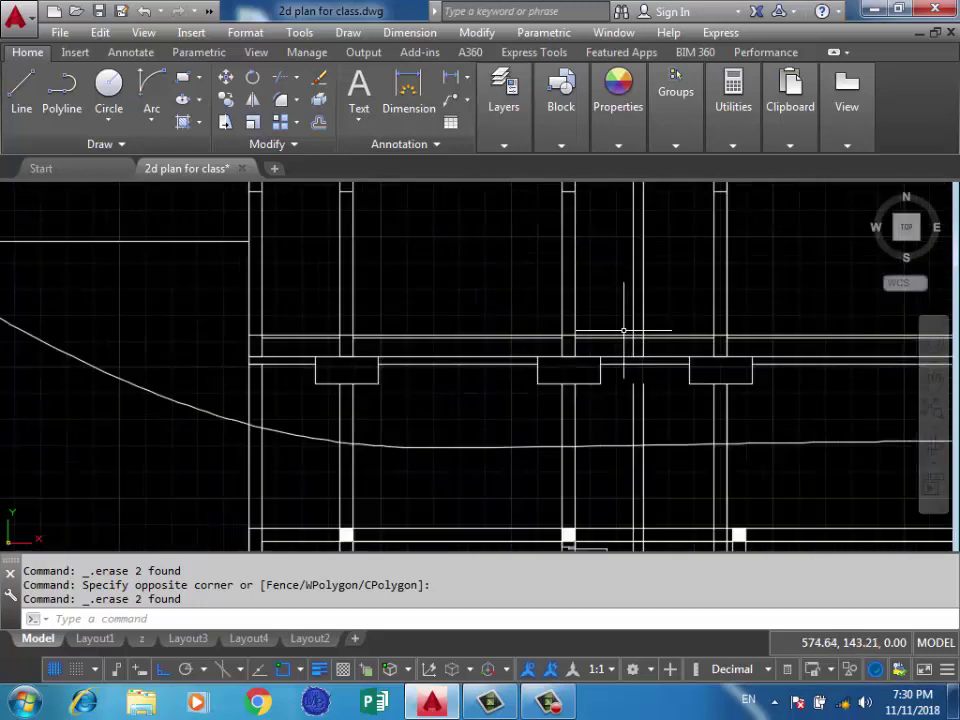
pyautogui.scroll(3, 609, 319)
pyautogui.write('l')
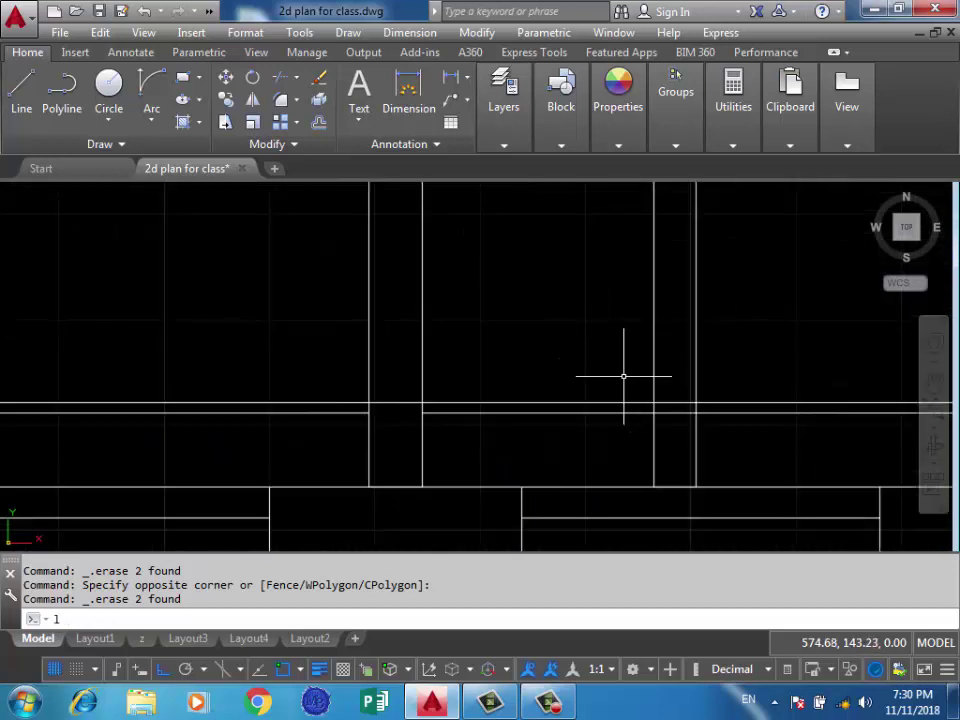
pyautogui.press('Escape')
pyautogui.write('l')
pyautogui.press('Return')
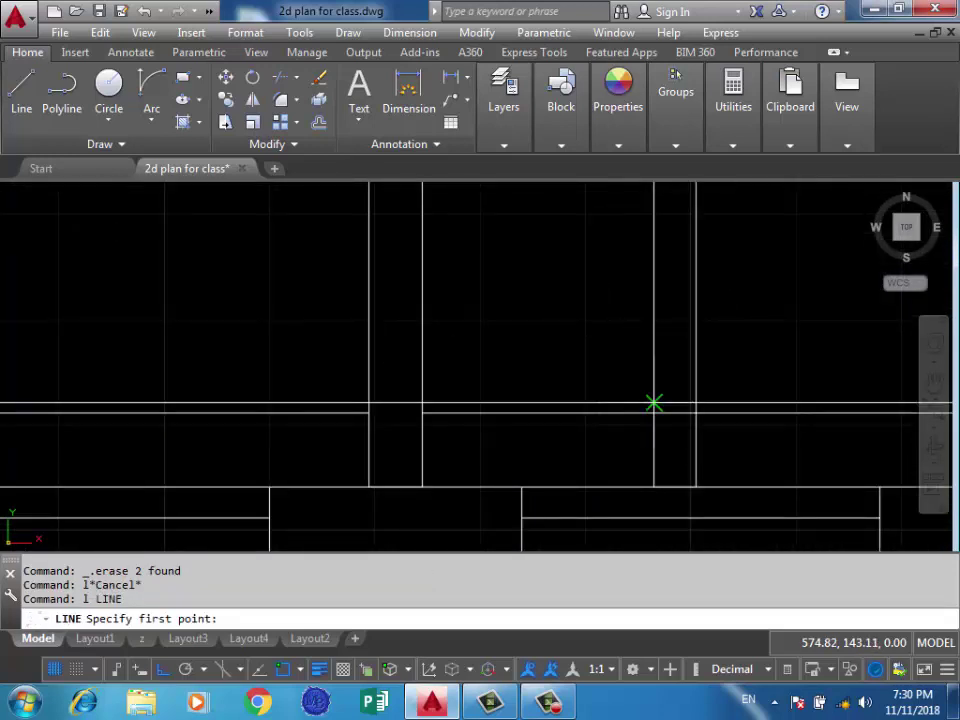
pyautogui.click(654, 403)
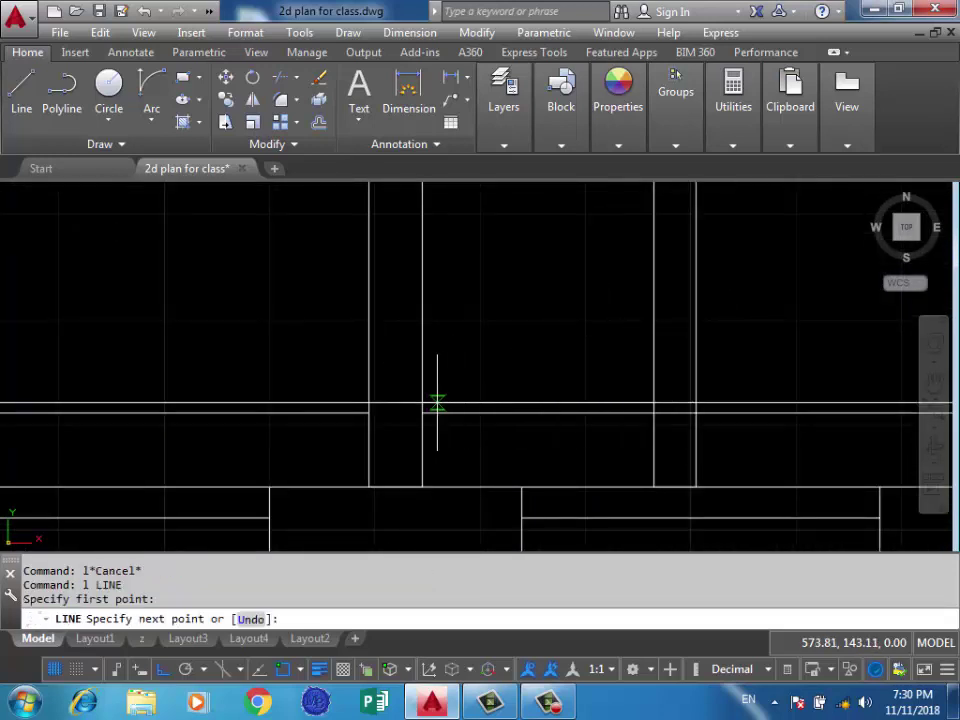
pyautogui.click(525, 317)
pyautogui.press('Return')
# Offset the tread line 0.15 upward to create the second tread.
pyautogui.write('o')
pyautogui.press('Return')
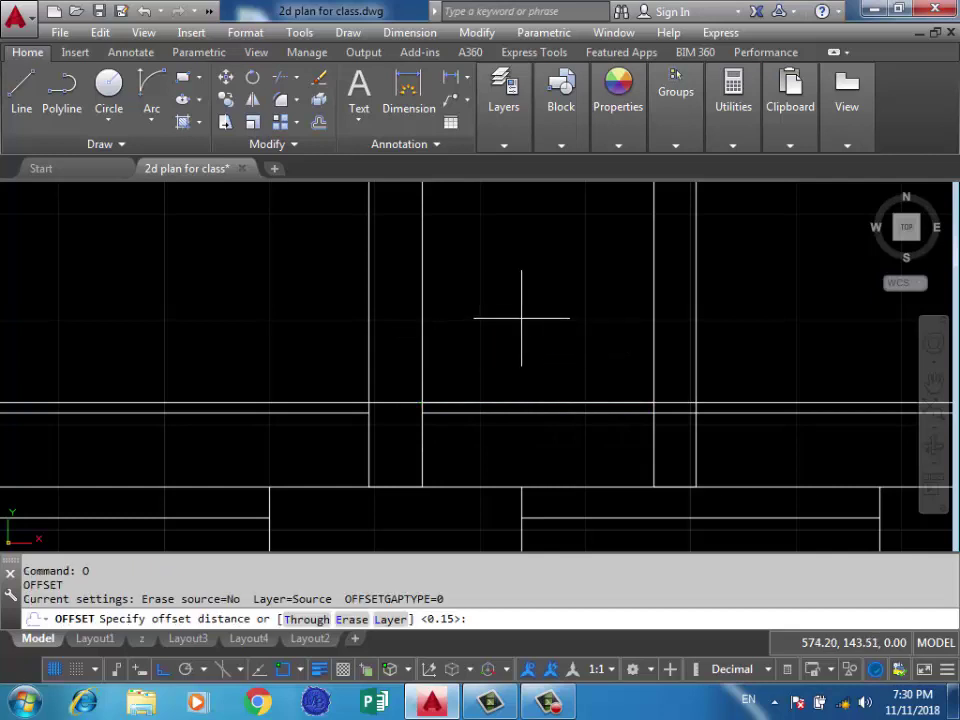
pyautogui.write('5')
pyautogui.press('Return')
pyautogui.click(573, 401)
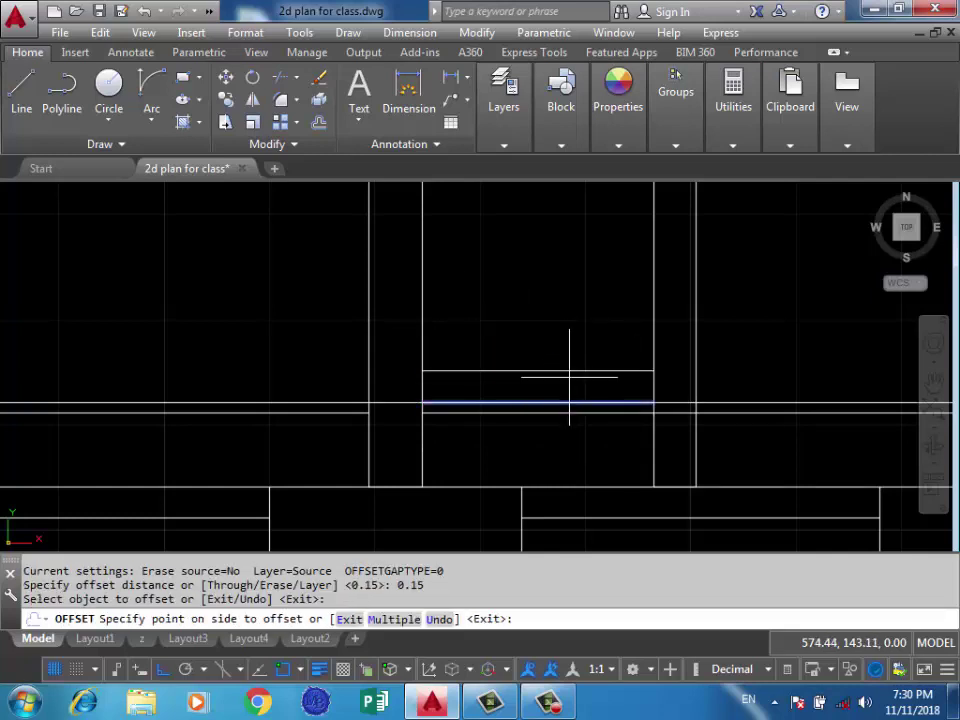
pyautogui.click(564, 368)
pyautogui.click(561, 371)
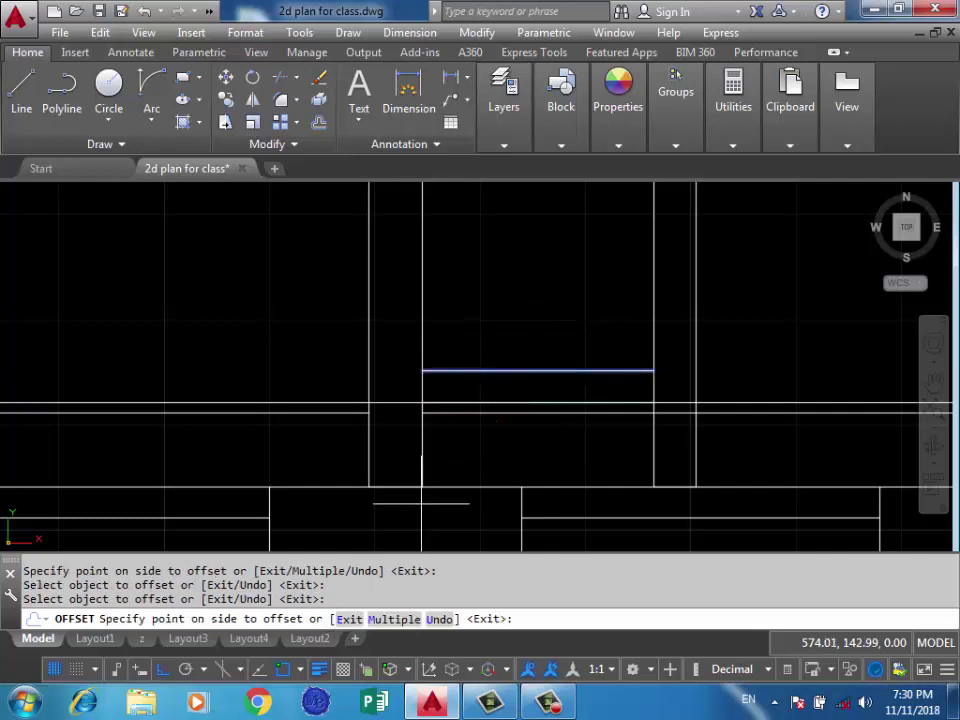
# Add four more treads above using the offset's Multiple option.
pyautogui.write('M')
pyautogui.press('Return')
pyautogui.click(531, 300)
pyautogui.click(531, 279)
pyautogui.click(533, 264)
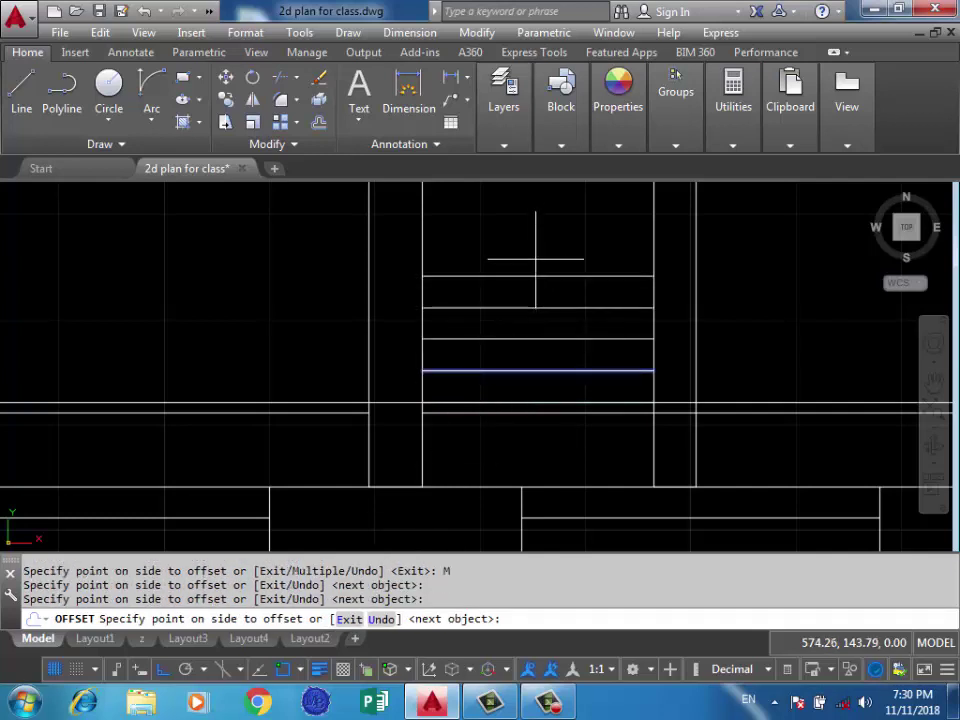
pyautogui.click(531, 232)
pyautogui.scroll(-5, 531, 232)
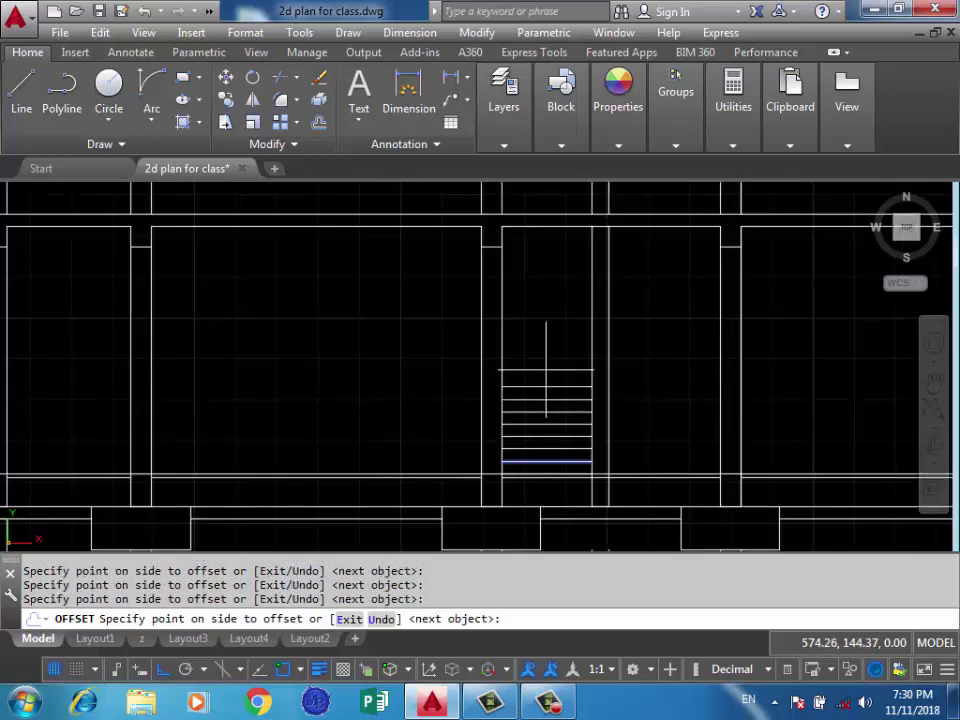
pyautogui.press('Return')
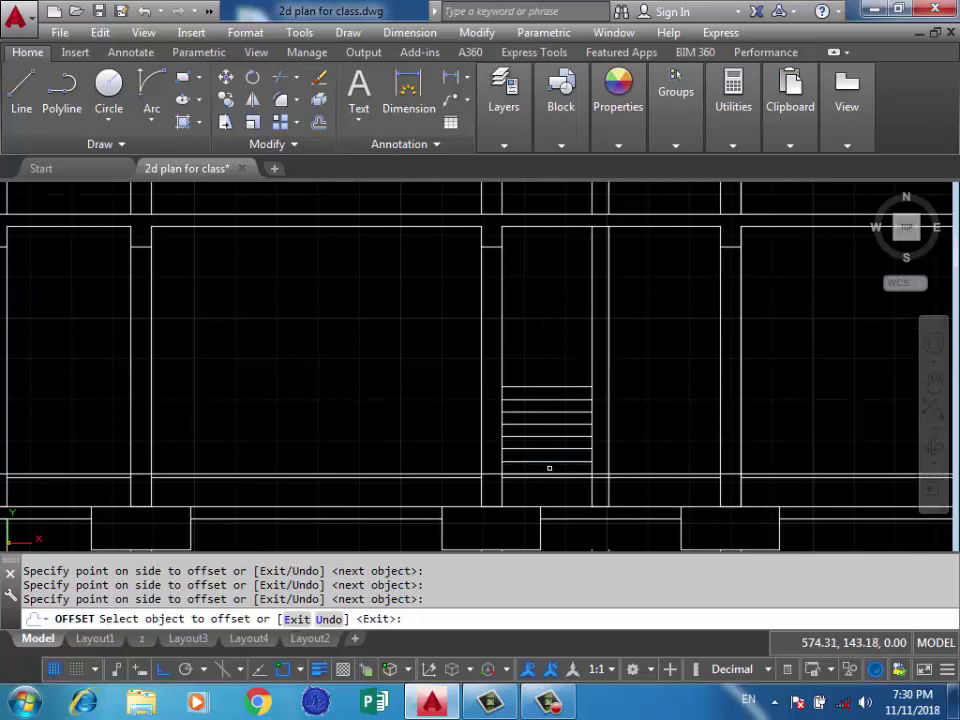
pyautogui.scroll(2, 549, 468)
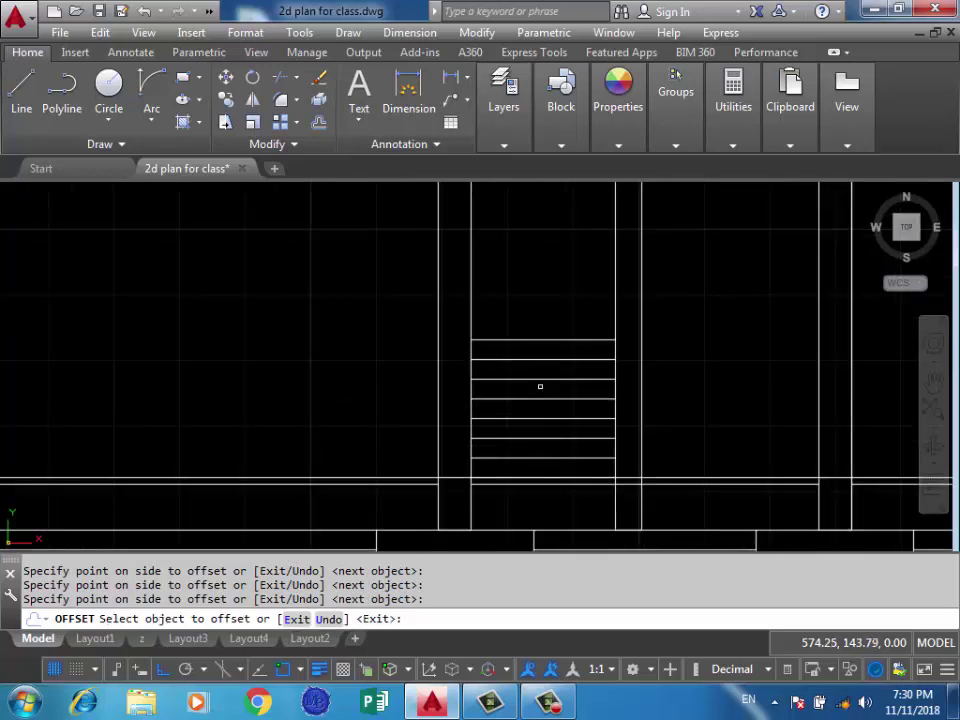
# Delete the extra top stair line left over from the offsets.
pyautogui.press('Return')
pyautogui.click(551, 322)
pyautogui.click(542, 339)
pyautogui.press('Delete')
pyautogui.scroll(-4, 557, 360)
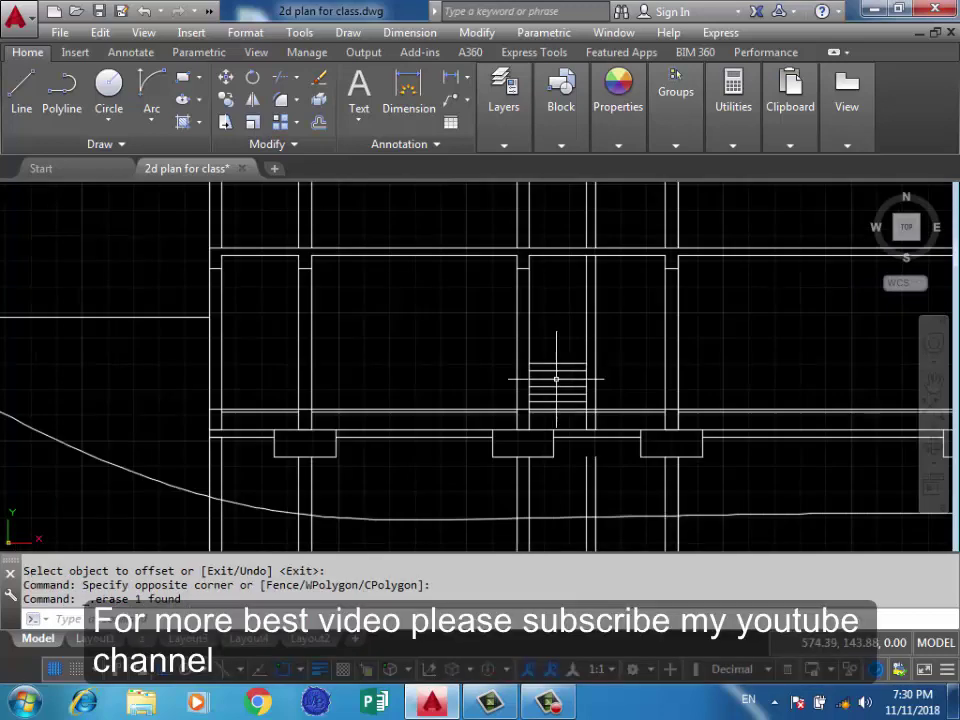
# Draw the landing line from the stair landing corner to the right-hand wall.
pyautogui.write('l')
pyautogui.press('Return')
pyautogui.scroll(4, 598, 345)
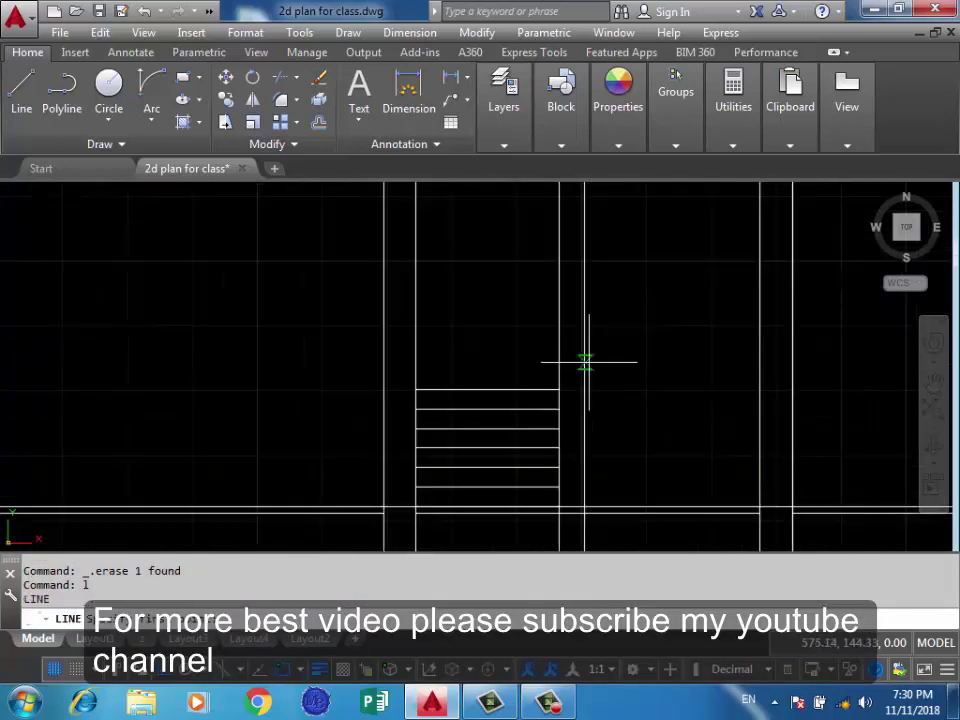
pyautogui.click(559, 389)
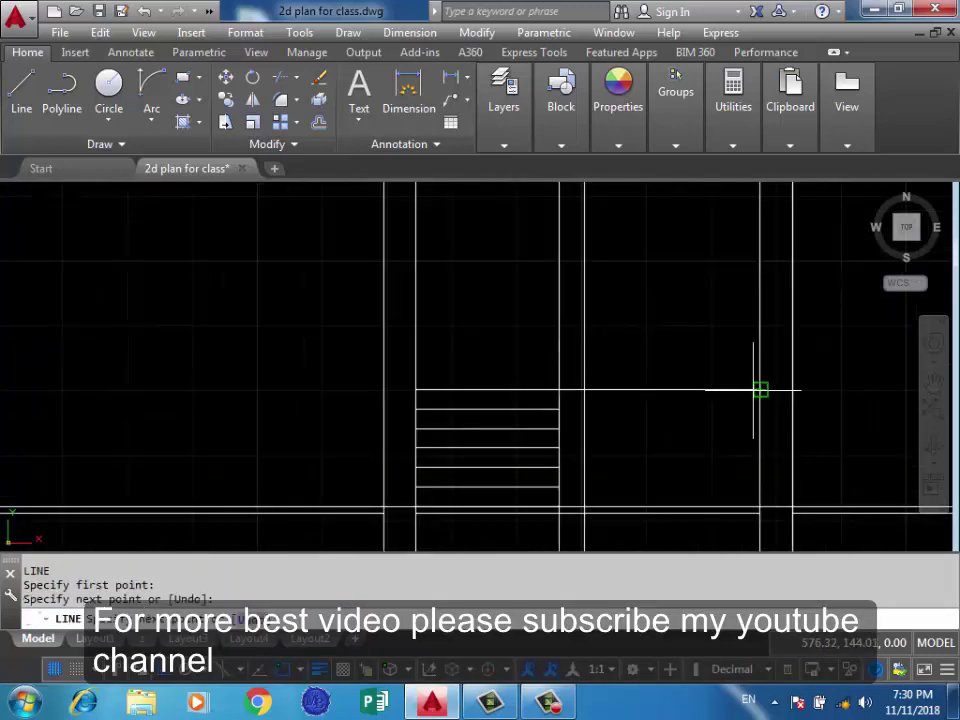
pyautogui.click(760, 389)
pyautogui.scroll(-4, 676, 384)
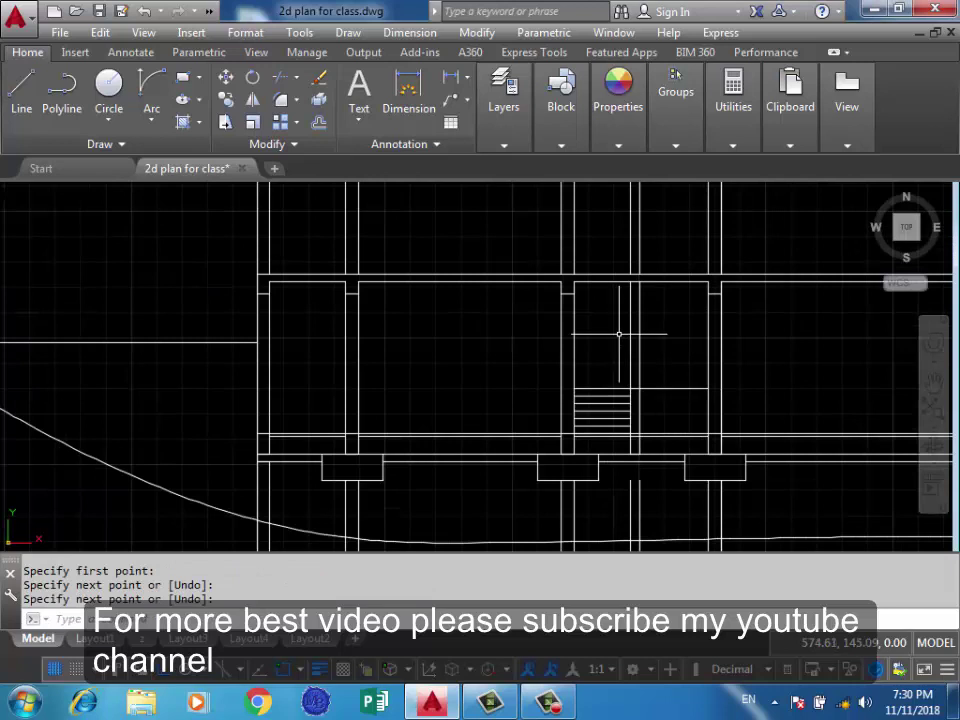
pyautogui.press('Return')
# Draw a trial horizontal line from the left wall, then cancel trimming and erase it.
pyautogui.write('l')
pyautogui.press('Return')
pyautogui.click(258, 342)
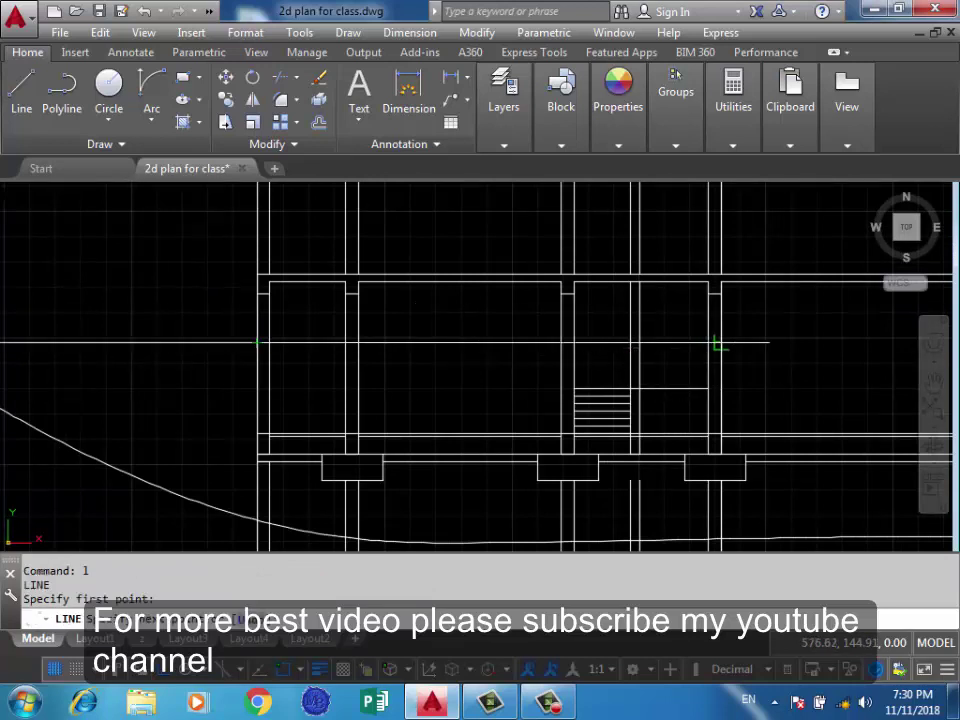
pyautogui.click(716, 344)
pyautogui.write('tr')
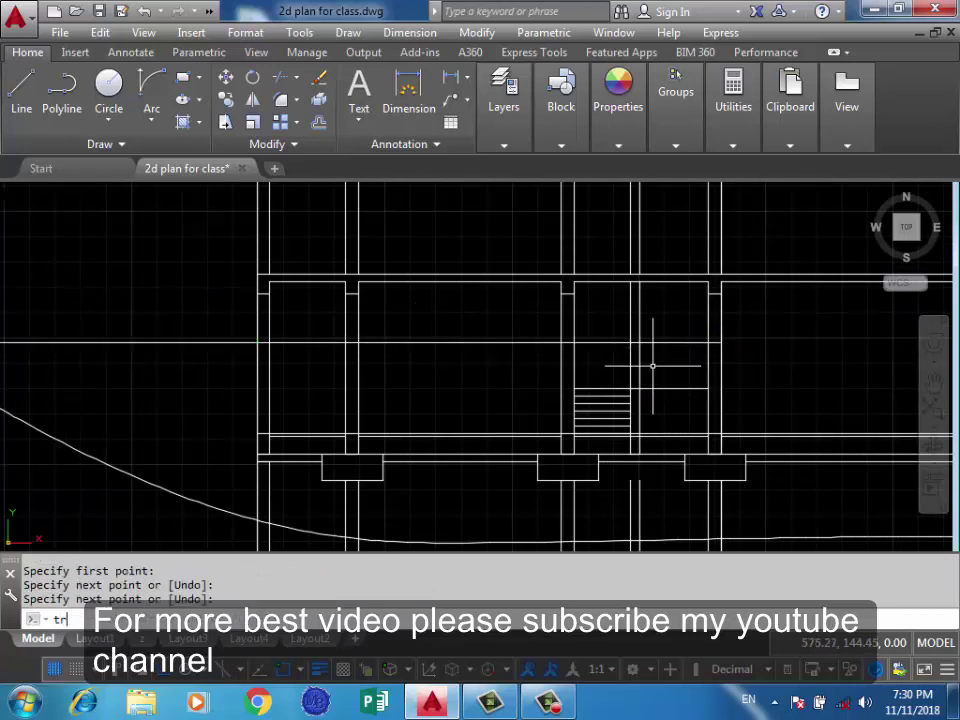
pyautogui.press('Return')
pyautogui.scroll(2, 715, 338)
pyautogui.press('Return')
pyautogui.scroll(-2, 700, 336)
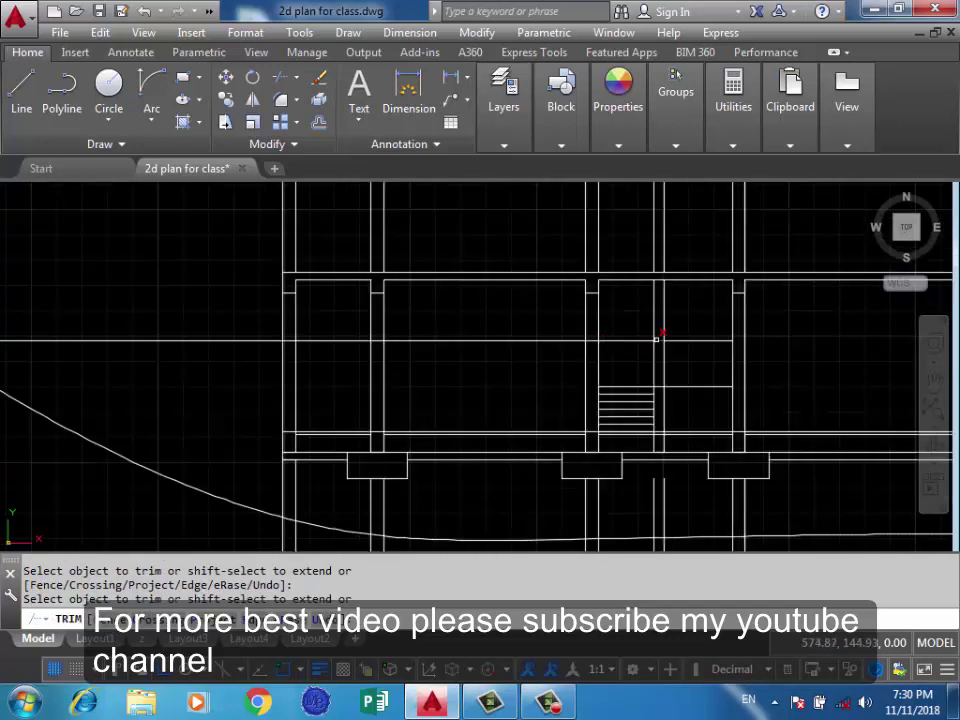
pyautogui.press('Escape')
pyautogui.moveTo(636, 346); pyautogui.dragTo(624, 336)
pyautogui.press('Delete')
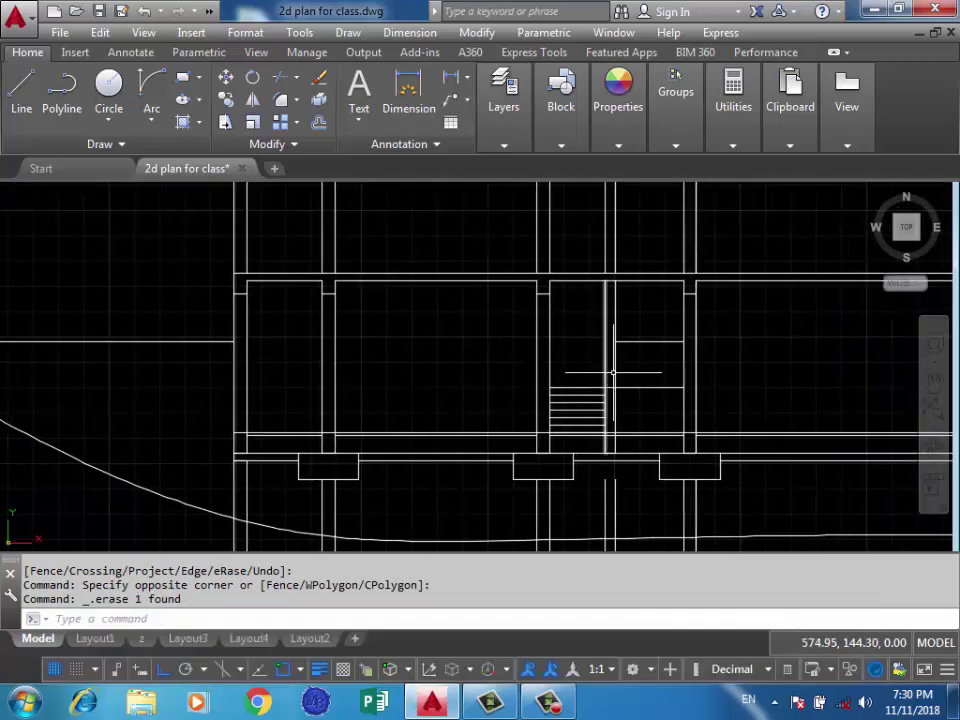
pyautogui.scroll(4, 610, 360)
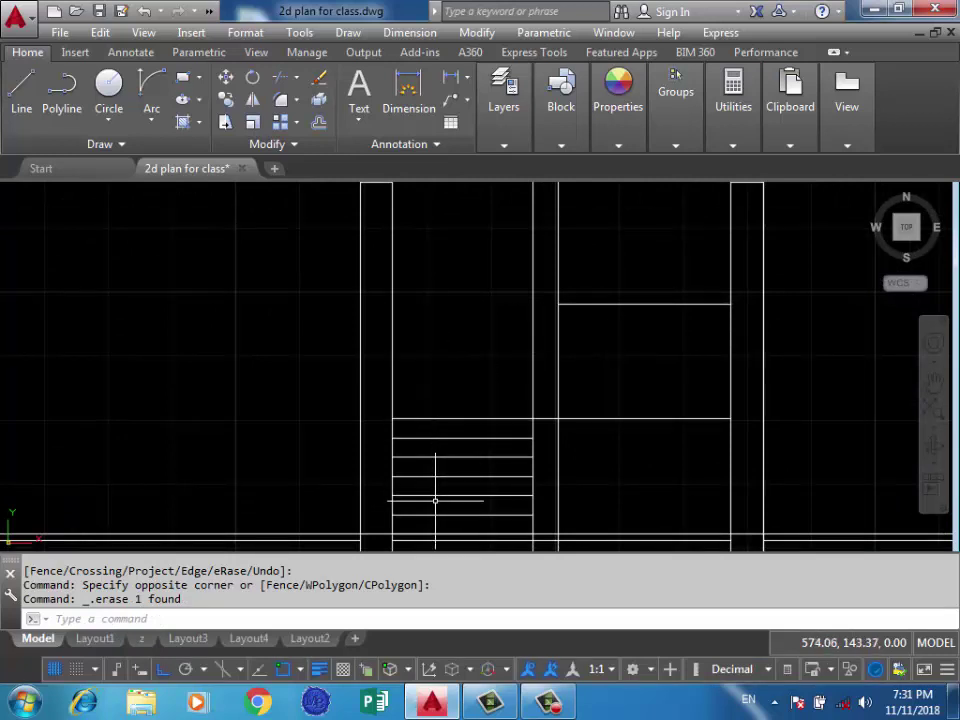
pyautogui.scroll(-1, 574, 340)
pyautogui.write('l')
pyautogui.press('Return')
pyautogui.scroll(-1, 610, 316)
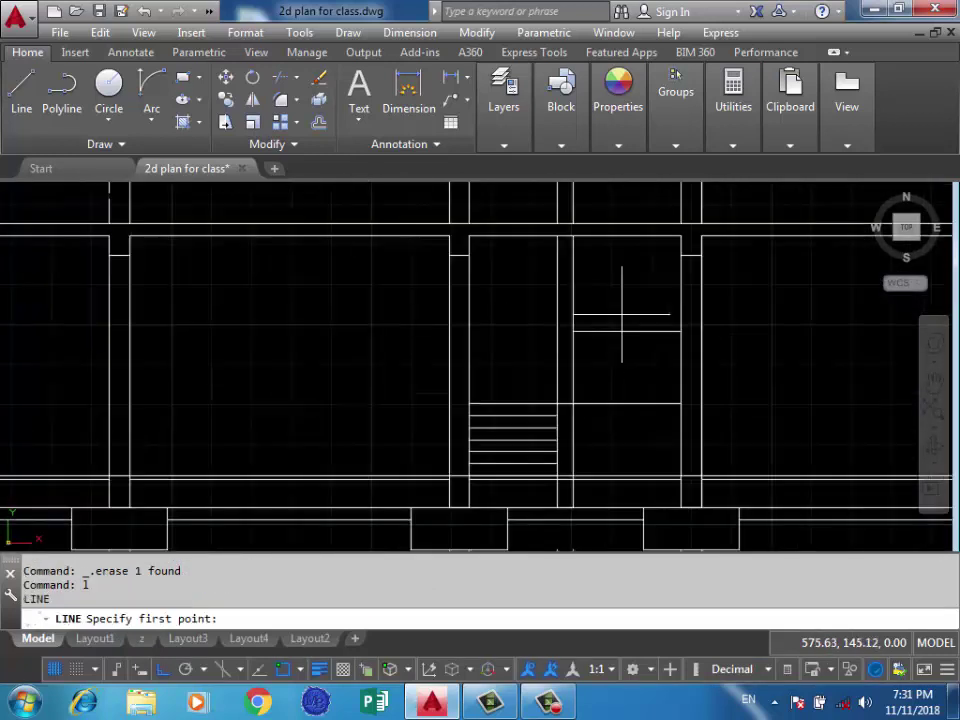
pyautogui.scroll(2, 600, 422)
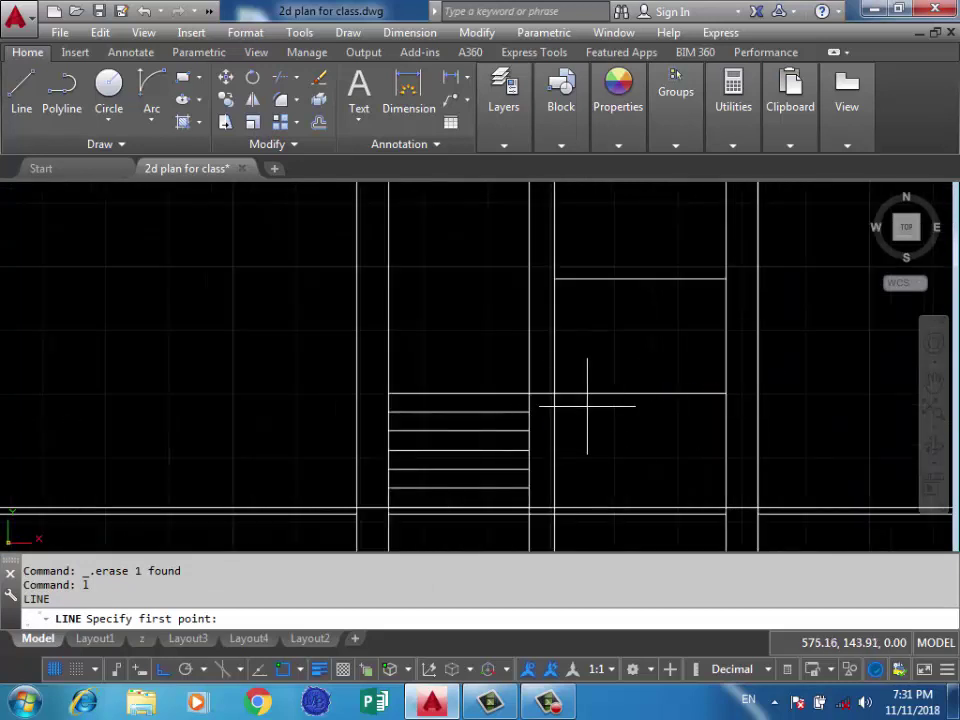
pyautogui.scroll(2, 708, 404)
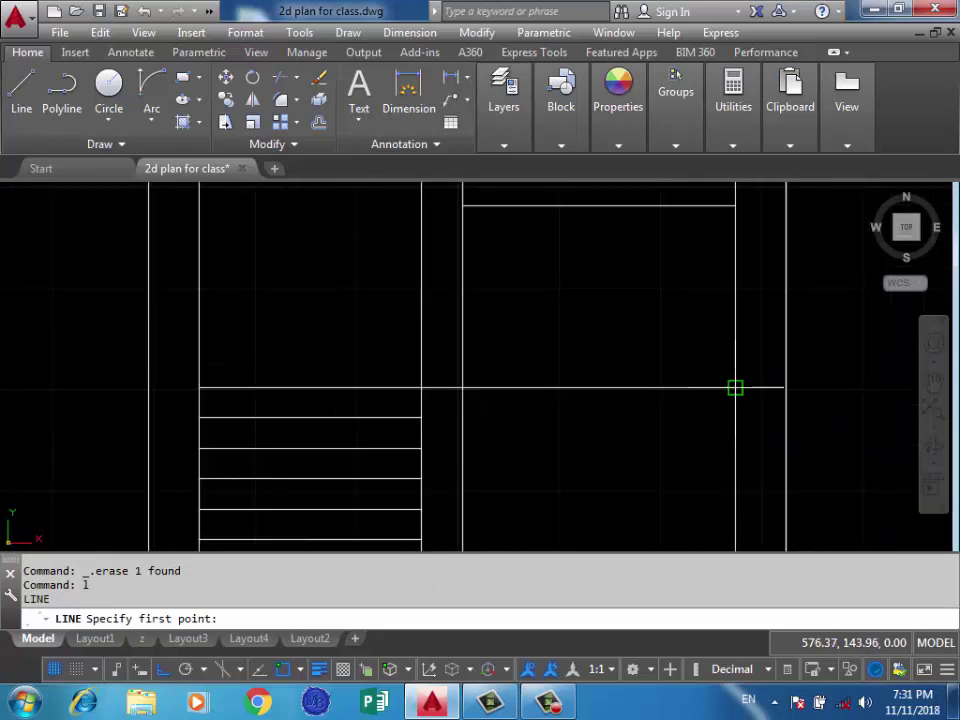
pyautogui.click(735, 388)
pyautogui.write('15')
pyautogui.press('Return')
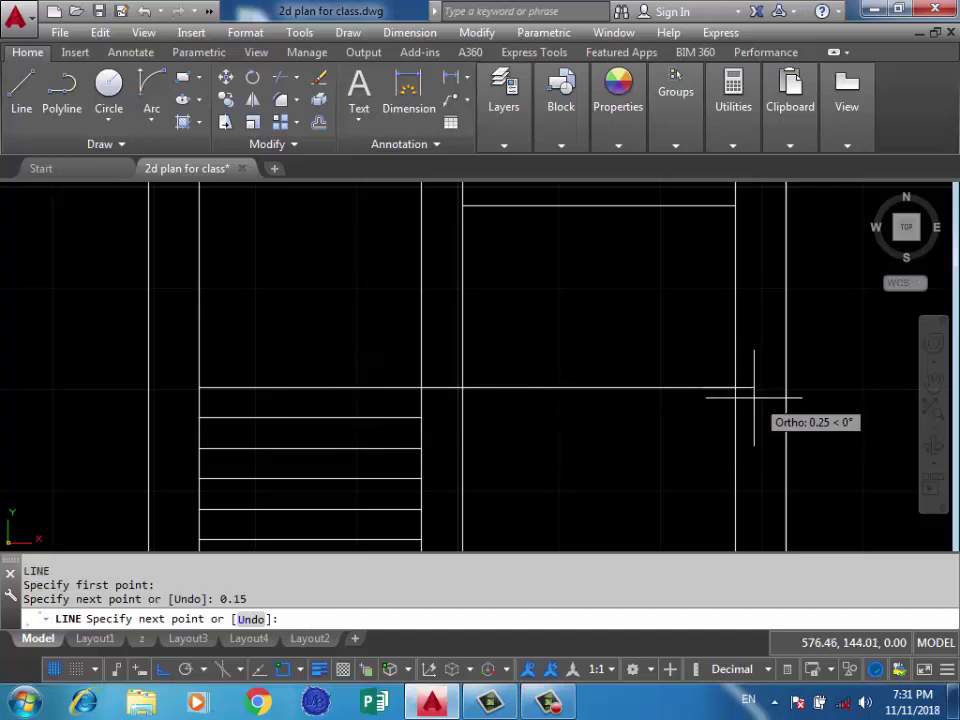
pyautogui.hotkey('ctrl', 'z')
pyautogui.press('Escape')
pyautogui.scroll(2, 690, 335)
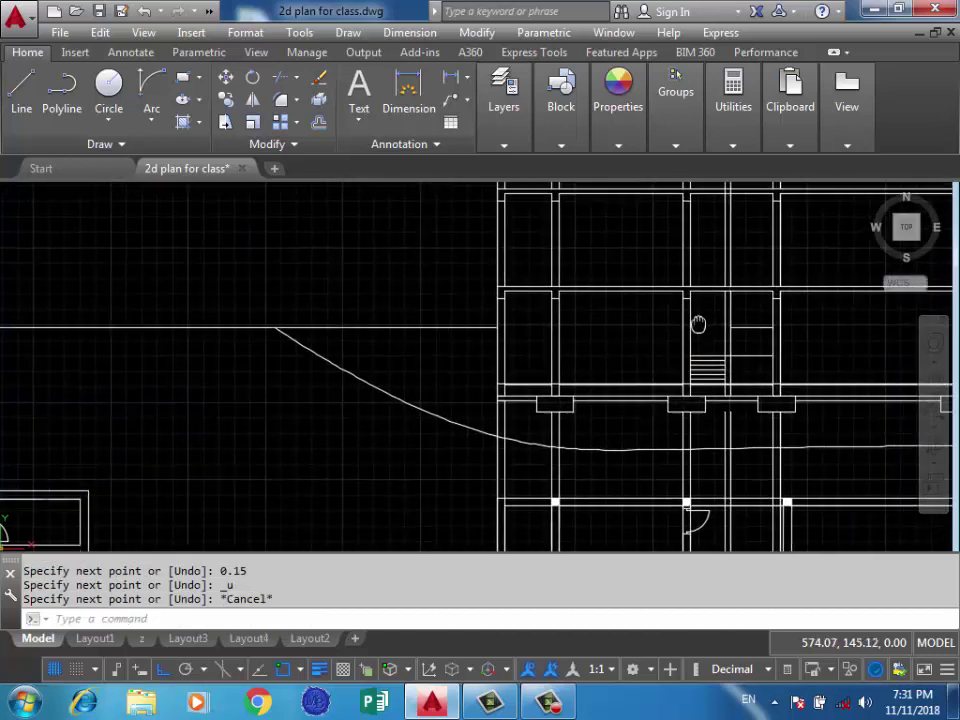
pyautogui.scroll(3, 714, 329)
pyautogui.write('l')
pyautogui.press('Return')
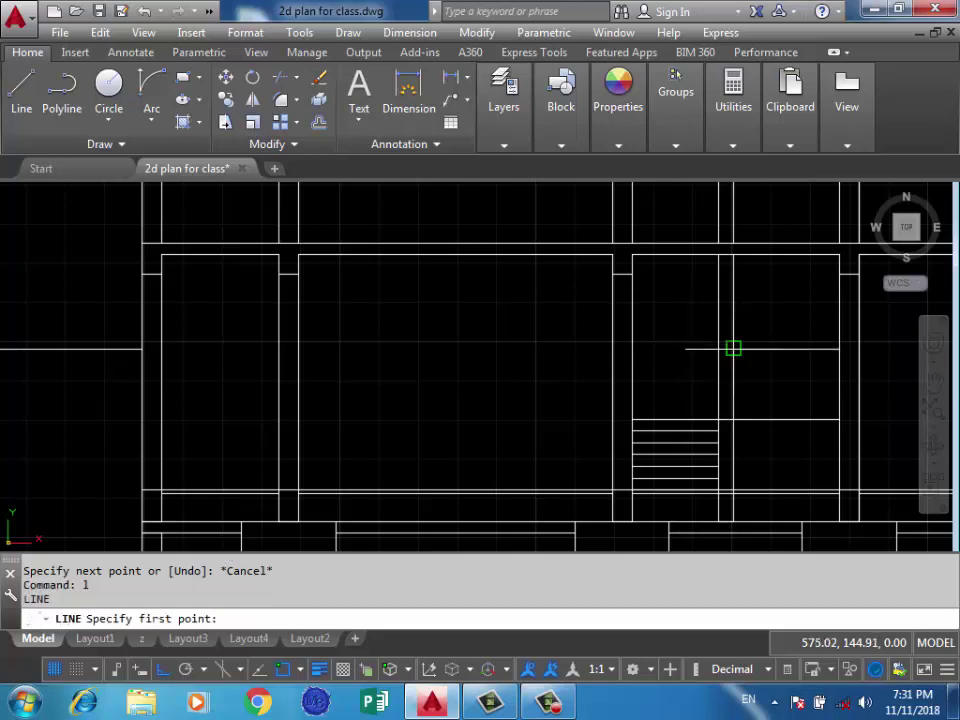
pyautogui.click(733, 349)
pyautogui.press('Return')
pyautogui.scroll(-3, 560, 280)
# Window-select the section line and arrows and copy them to the left plan from the door corner.
pyautogui.scroll(-2, 520, 260)
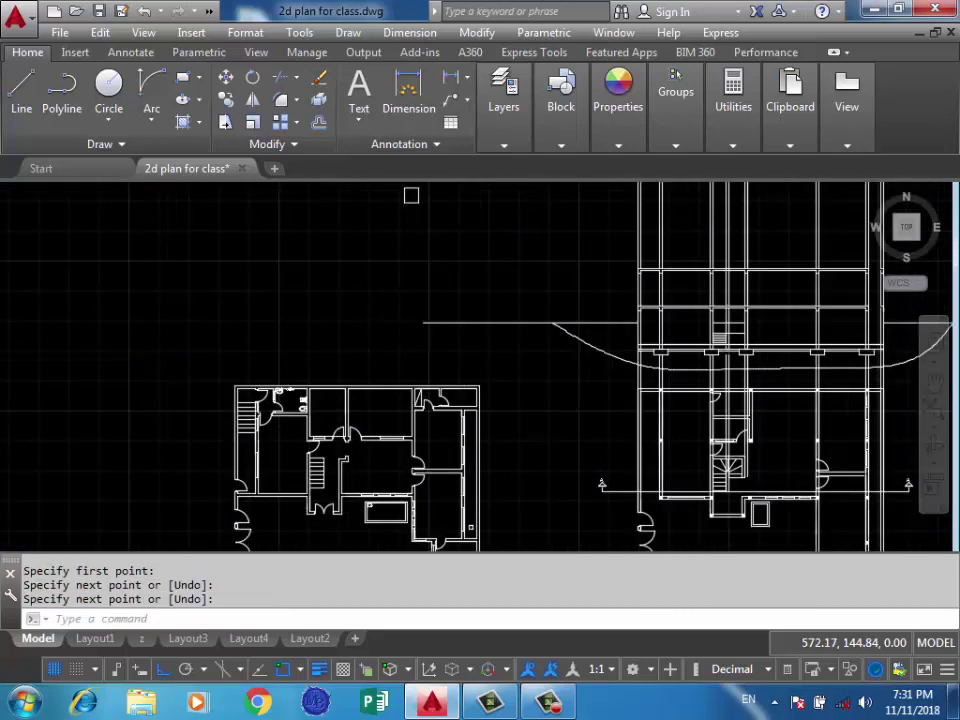
pyautogui.scroll(-2, 350, 300)
pyautogui.scroll(5, 460, 410)
pyautogui.scroll(2, 474, 440)
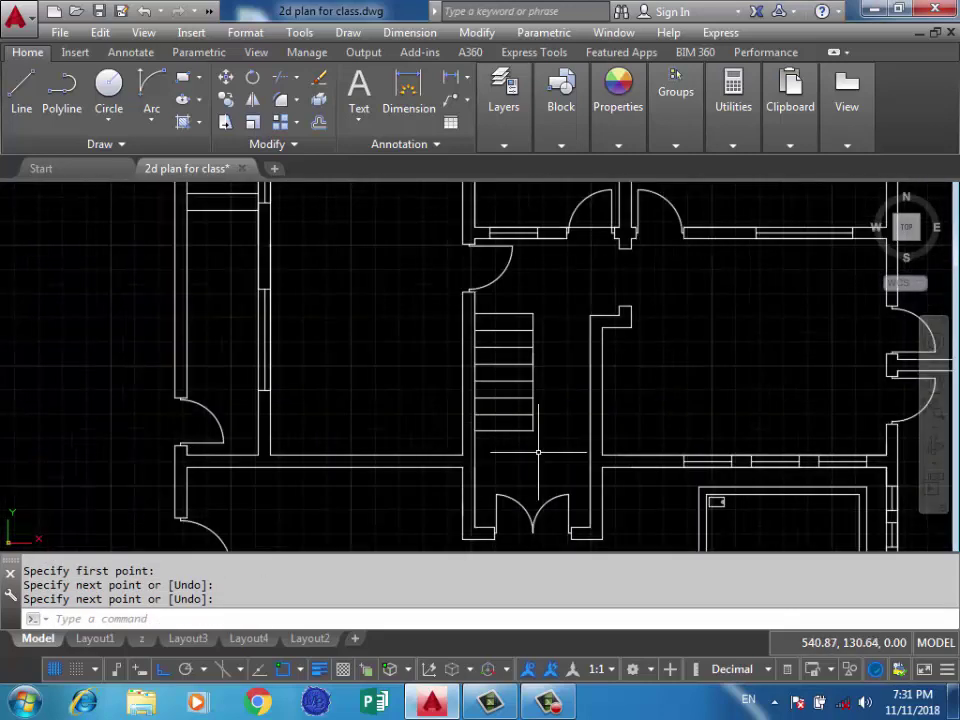
pyautogui.scroll(-2, 407, 443)
pyautogui.scroll(-3, 400, 420)
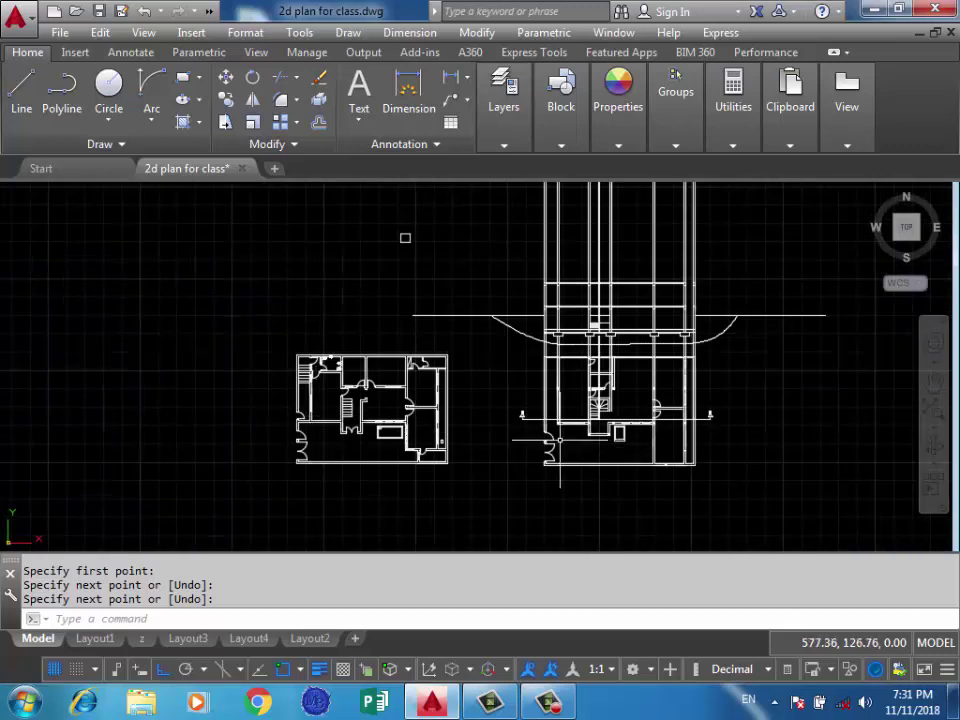
pyautogui.scroll(4, 450, 422)
pyautogui.scroll(1, 450, 422)
pyautogui.click(522, 406)
pyautogui.click(405, 489)
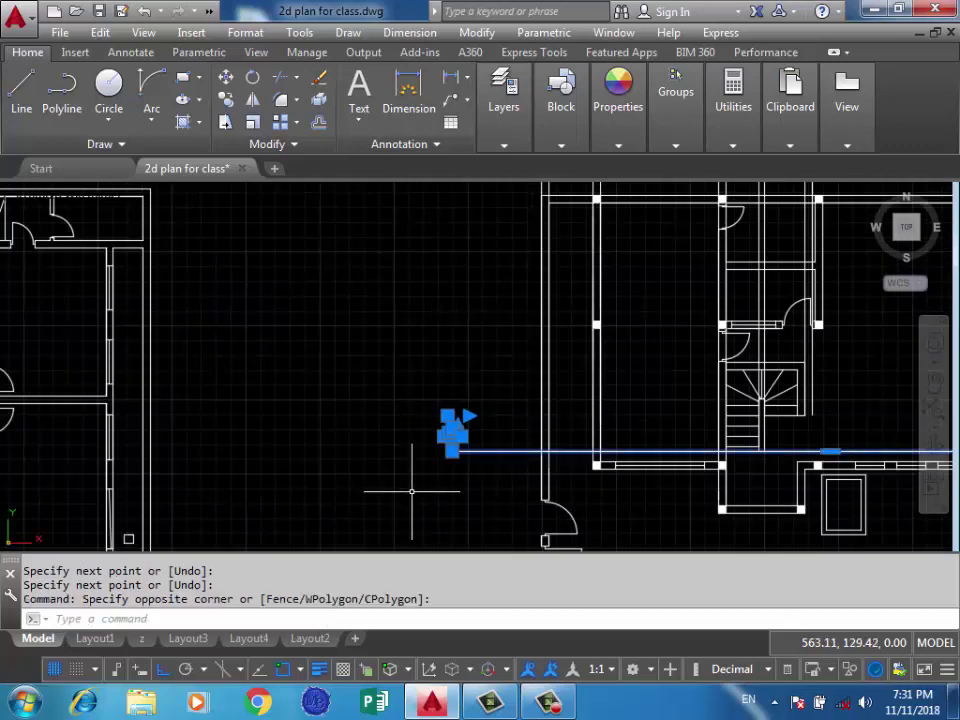
pyautogui.write('co')
pyautogui.press('Return')
pyautogui.scroll(-2, 450, 430)
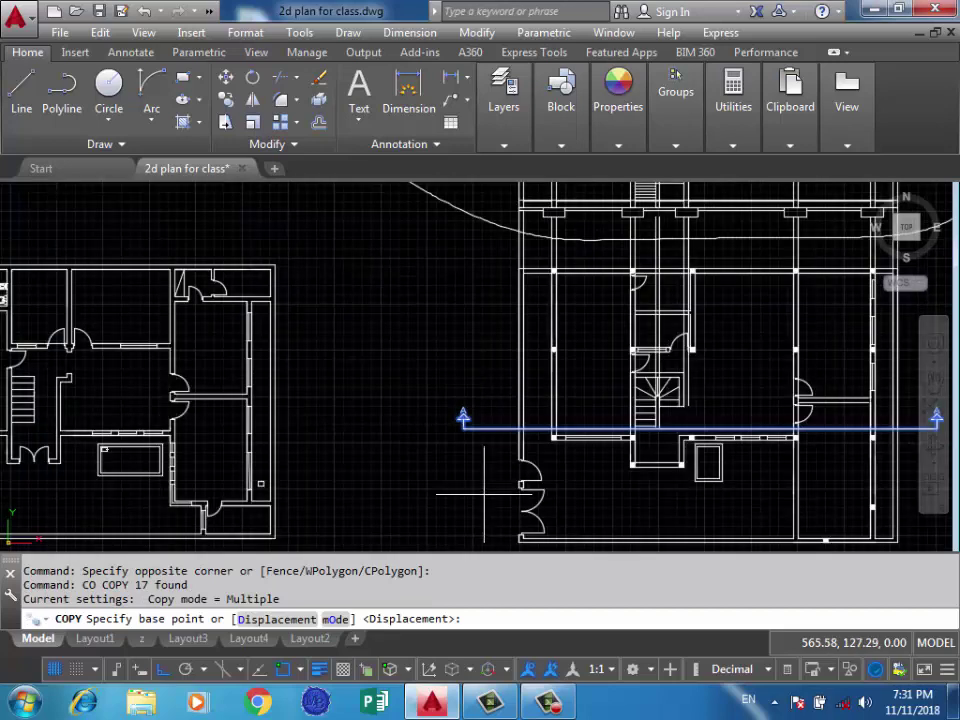
pyautogui.moveTo(529, 445); pyautogui.dragTo(567, 318, button='middle')
pyautogui.scroll(5, 561, 408)
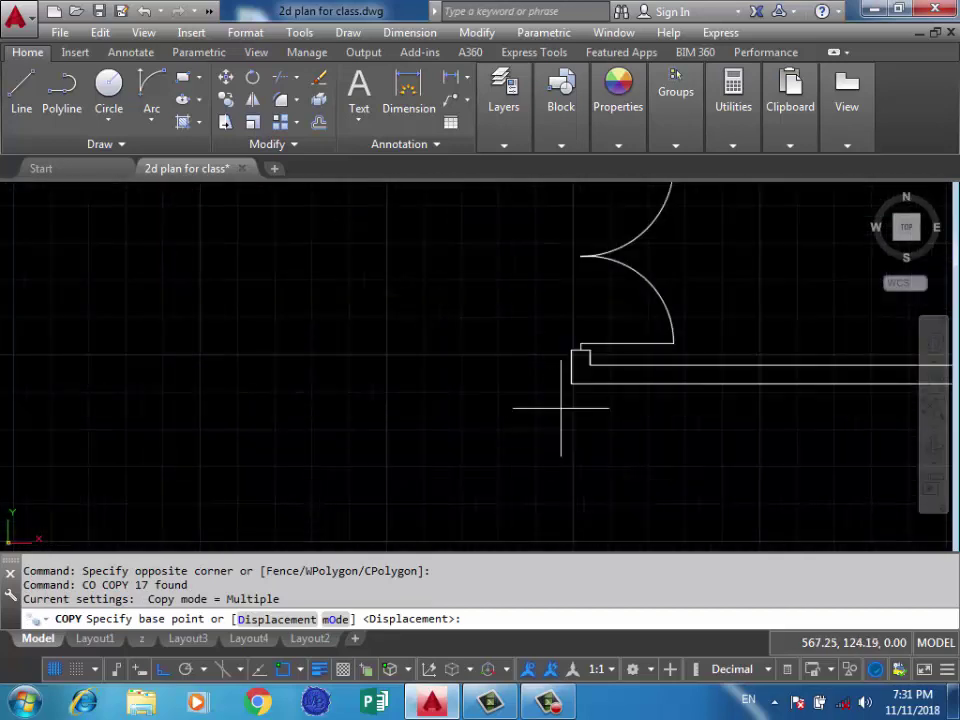
pyautogui.click(570, 383)
pyautogui.scroll(-4, 570, 383)
pyautogui.scroll(2, 407, 381)
pyautogui.scroll(3, 408, 352)
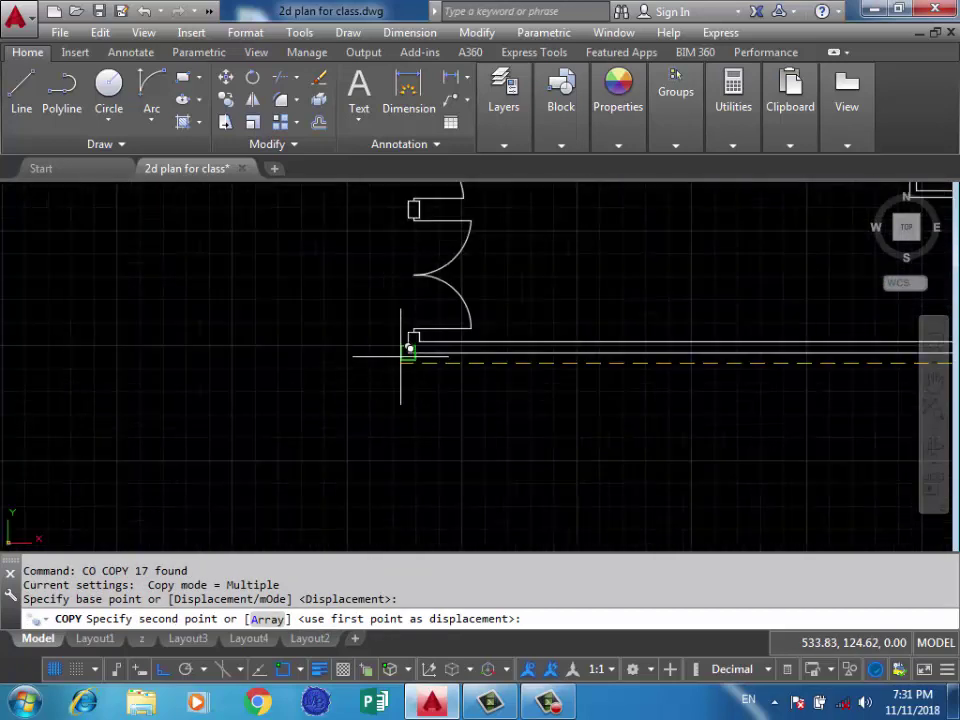
pyautogui.scroll(-4, 408, 352)
pyautogui.press('Return')
# Pan and zoom to bring the plan's stair area into view.
pyautogui.scroll(1, 584, 390)
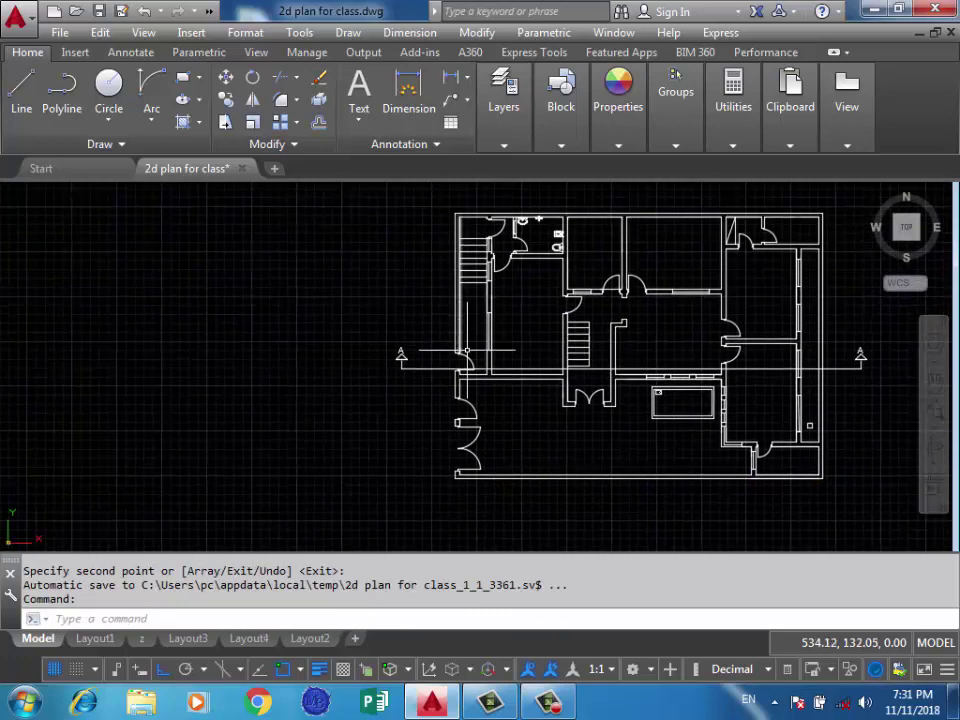
pyautogui.scroll(4, 584, 390)
pyautogui.moveTo(494, 361); pyautogui.dragTo(438, 481, button='middle')
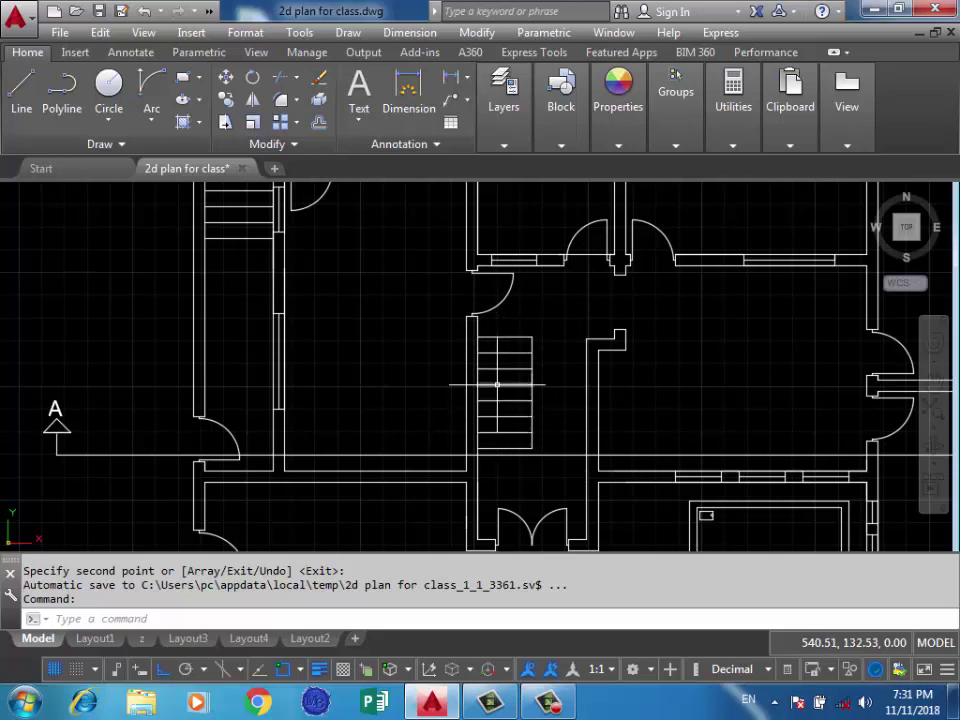
pyautogui.scroll(-3, 502, 341)
pyautogui.scroll(-2, 450, 240)
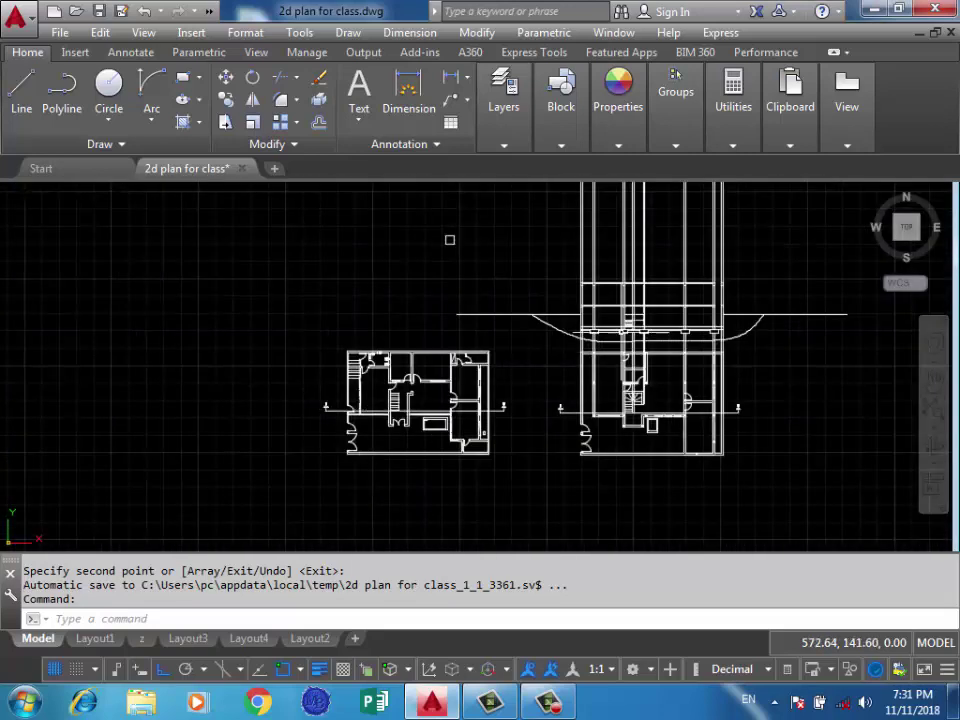
pyautogui.scroll(5, 620, 290)
pyautogui.scroll(2, 491, 302)
pyautogui.scroll(3, 491, 302)
# Offset the landing line repeatedly at 0.15 to create the upper flight's treads.
pyautogui.scroll(-2, 536, 366)
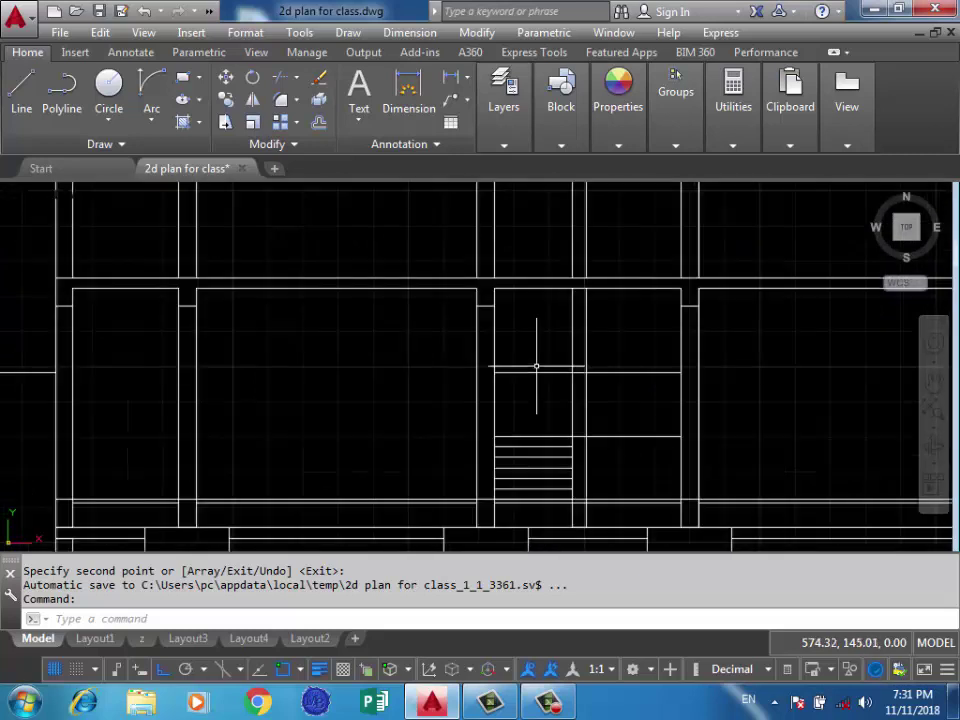
pyautogui.moveTo(527, 368); pyautogui.dragTo(552, 372, button='middle')
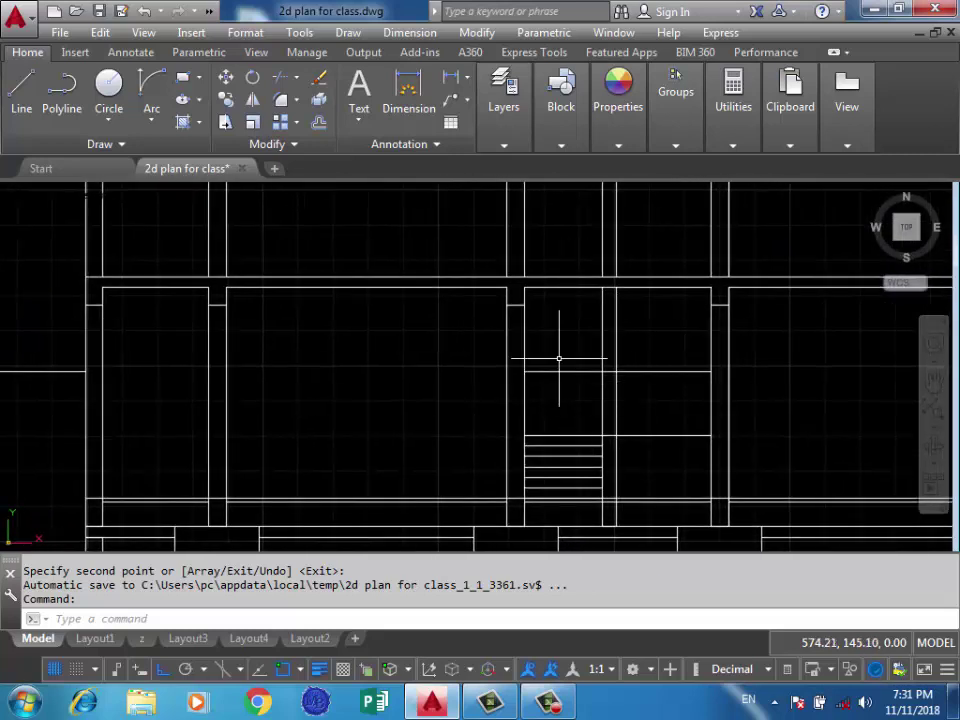
pyautogui.moveTo(566, 343); pyautogui.dragTo(568, 355, button='middle')
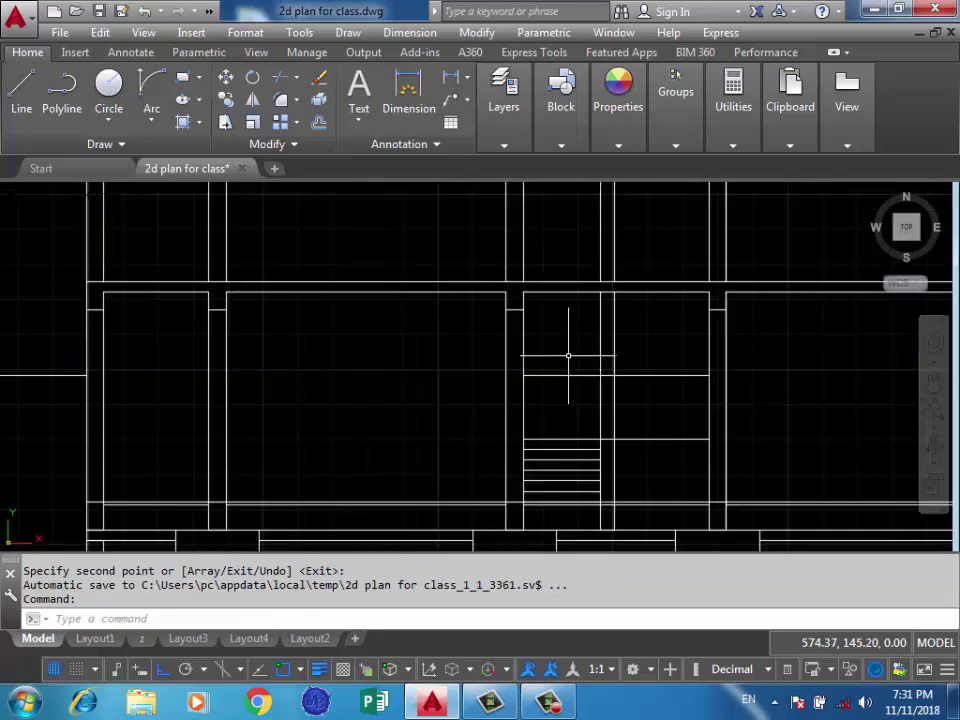
pyautogui.scroll(-3, 561, 352)
pyautogui.scroll(1, 562, 403)
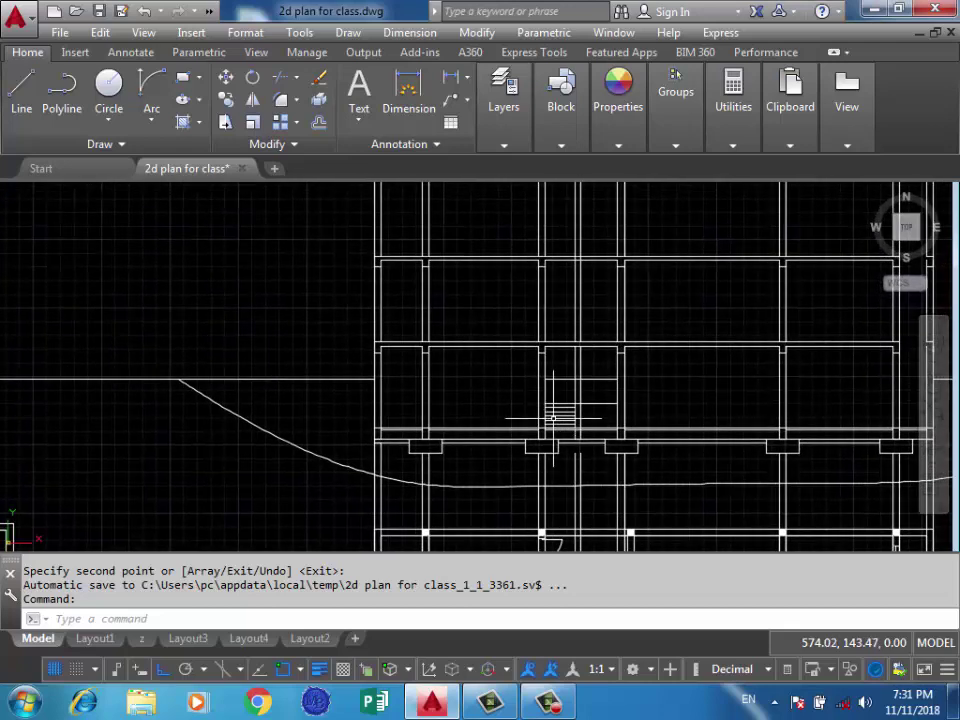
pyautogui.scroll(3, 559, 353)
pyautogui.write('o')
pyautogui.press('Return')
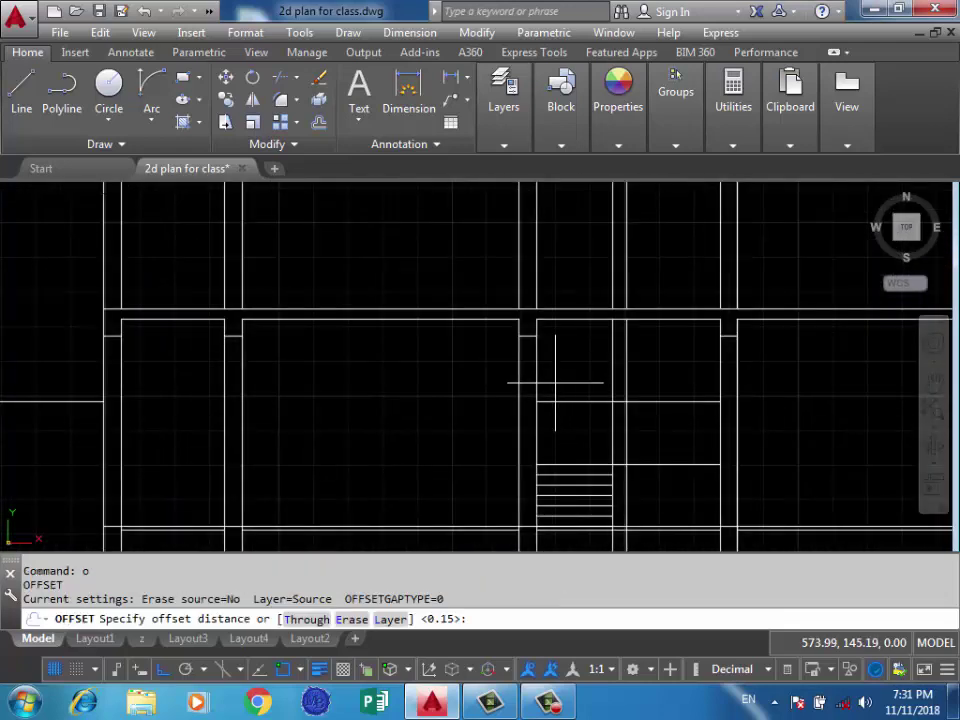
pyautogui.press('Return')
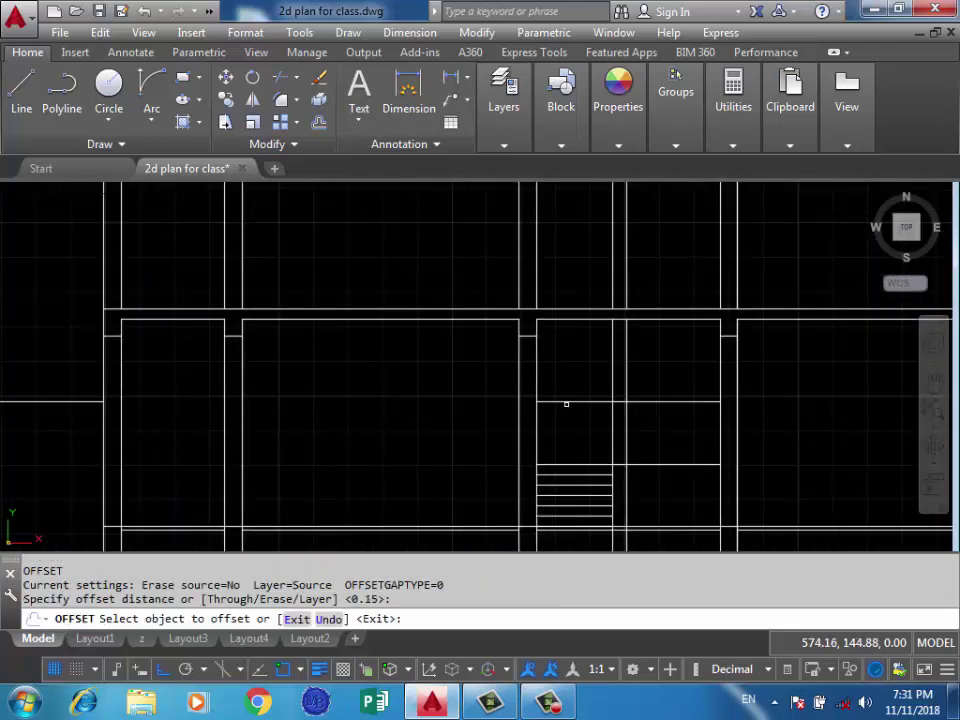
pyautogui.click(569, 402)
pyautogui.click(575, 385)
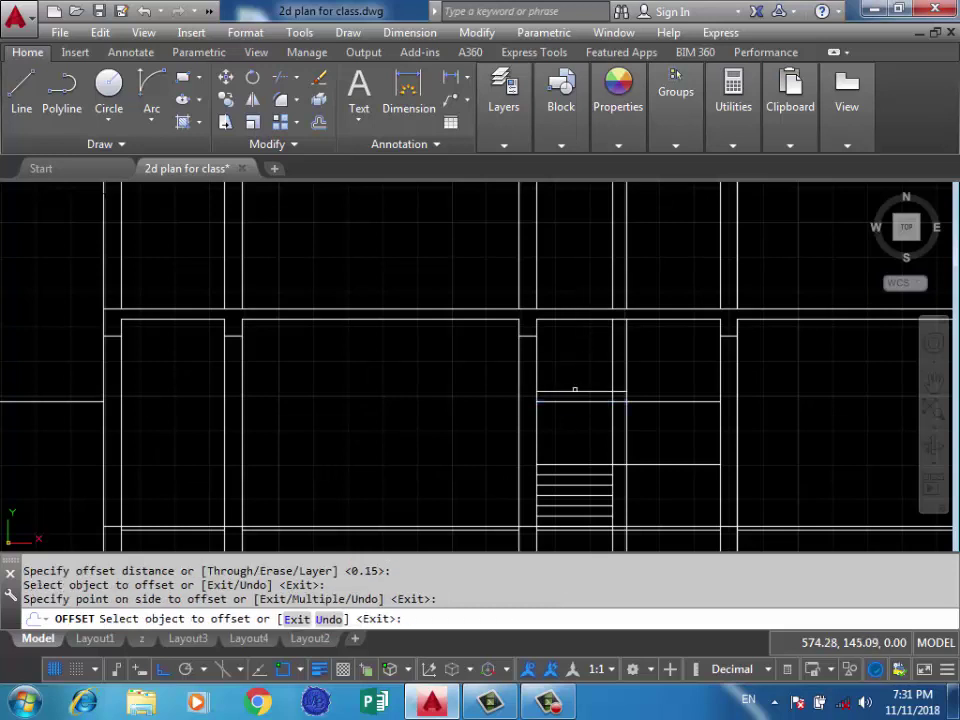
pyautogui.click(575, 390)
pyautogui.click(570, 373)
pyautogui.click(572, 381)
pyautogui.click(574, 362)
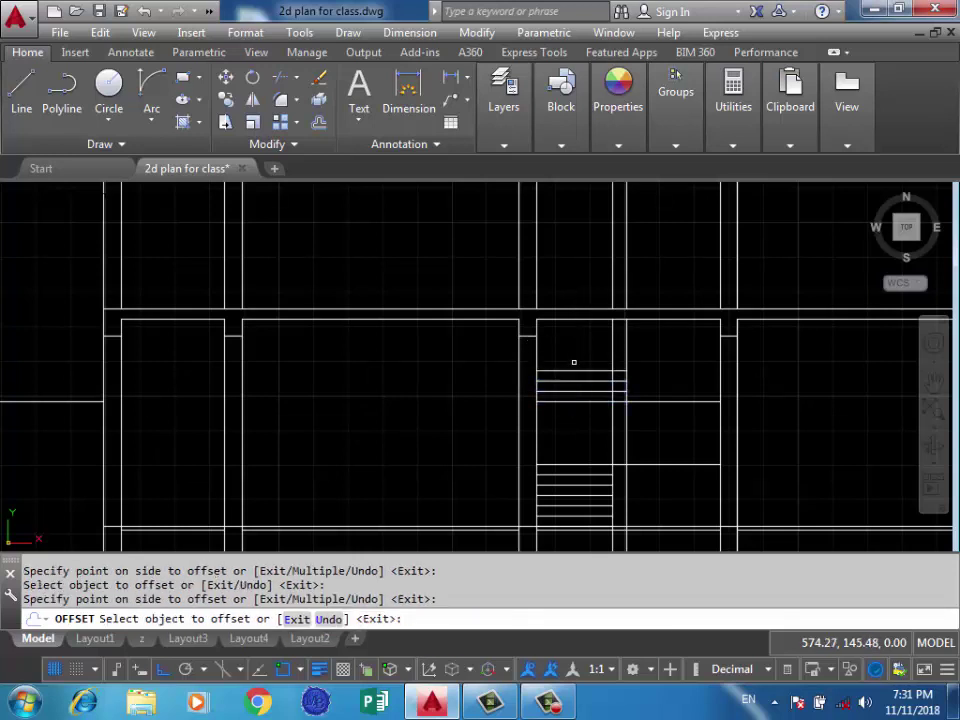
pyautogui.click(572, 372)
pyautogui.click(572, 350)
pyautogui.click(570, 360)
pyautogui.click(572, 340)
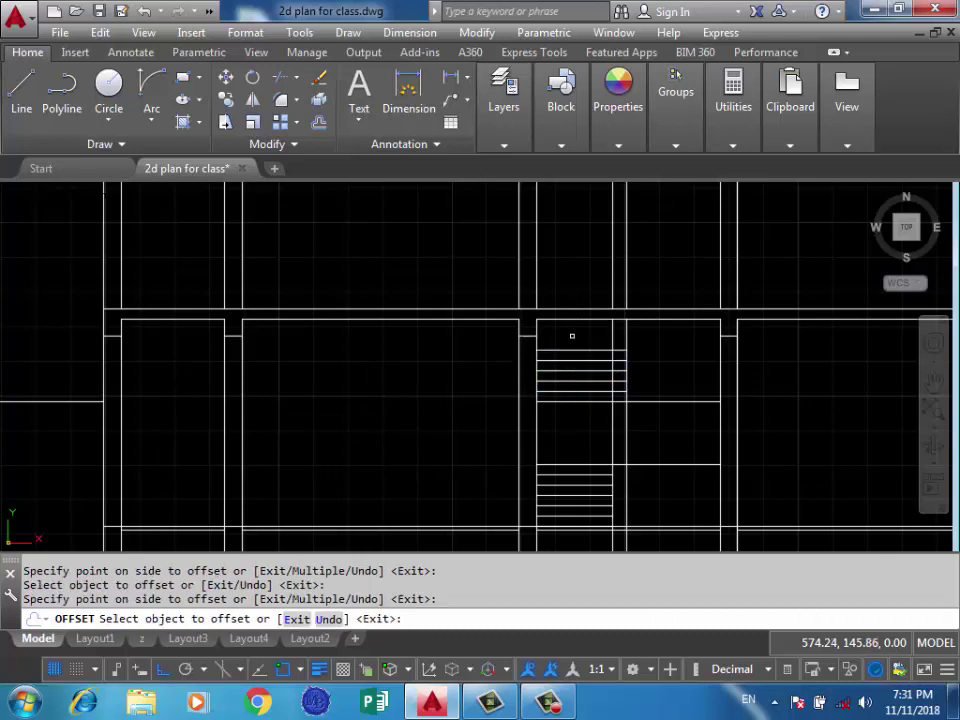
pyautogui.click(571, 349)
pyautogui.click(572, 337)
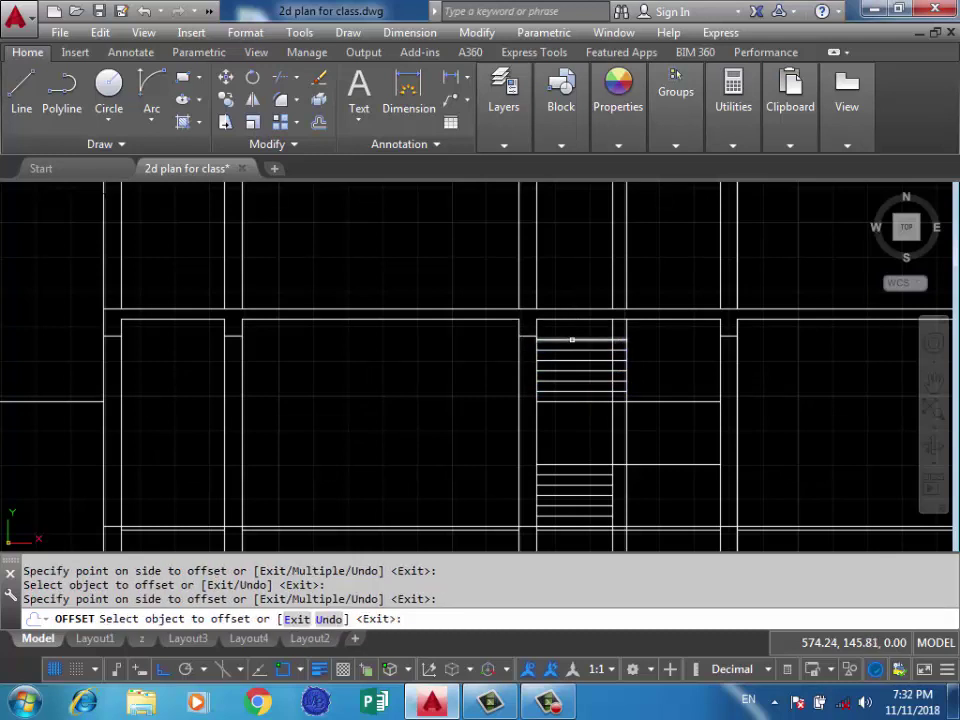
pyautogui.click(572, 340)
pyautogui.scroll(2, 574, 325)
pyautogui.click(574, 322)
pyautogui.press('Return')
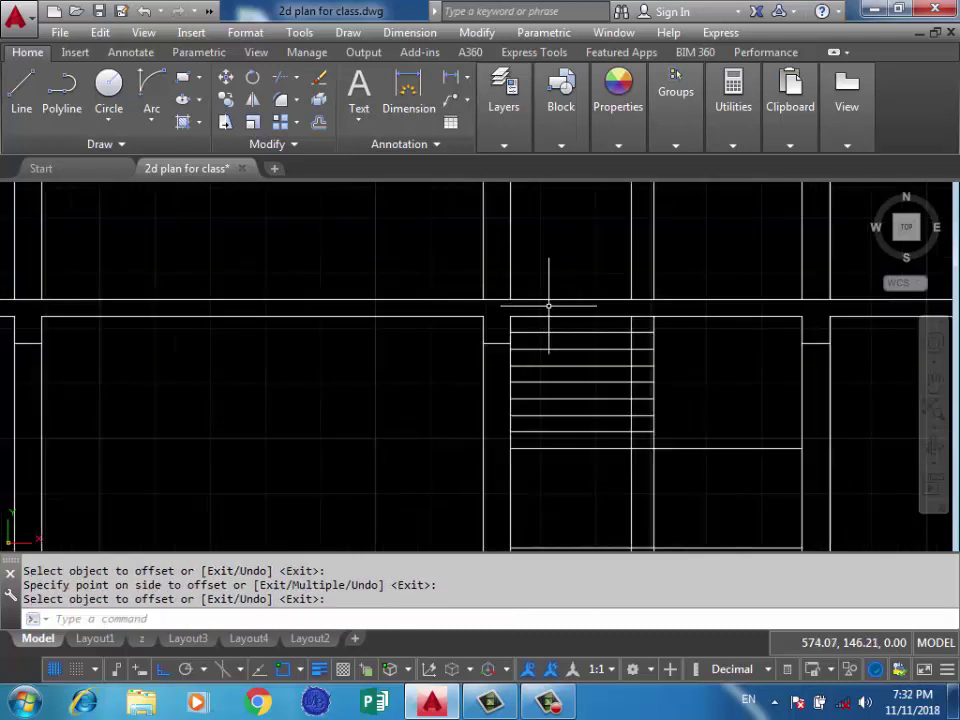
# Trim the new tread ends back to the stair divider.
pyautogui.scroll(-2, 548, 305)
pyautogui.write('tr')
pyautogui.press('Return')
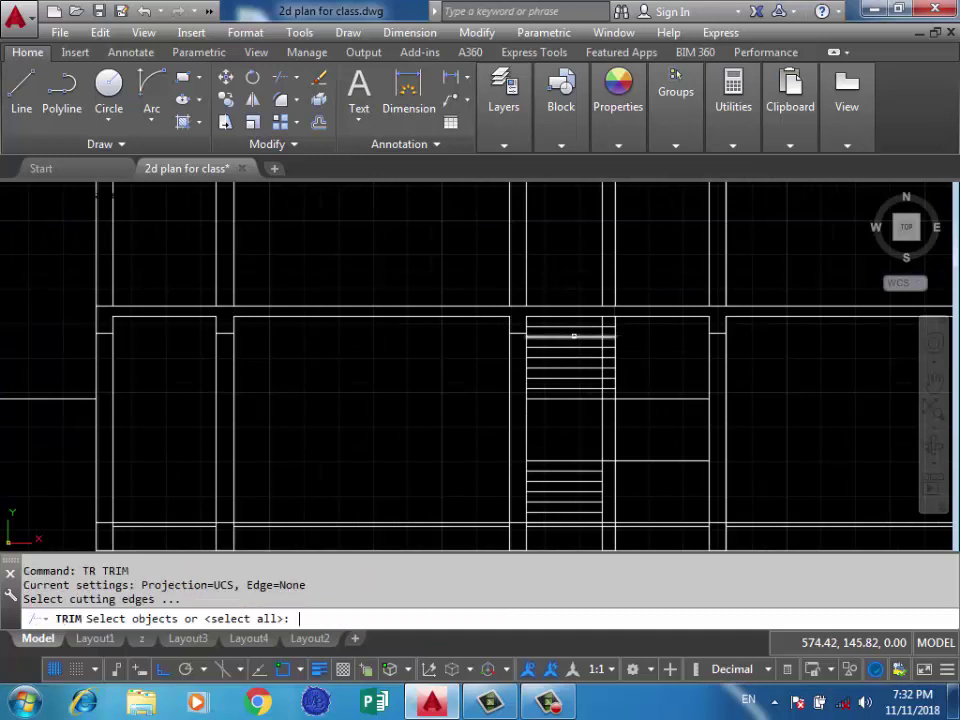
pyautogui.press('Return')
pyautogui.click(627, 330)
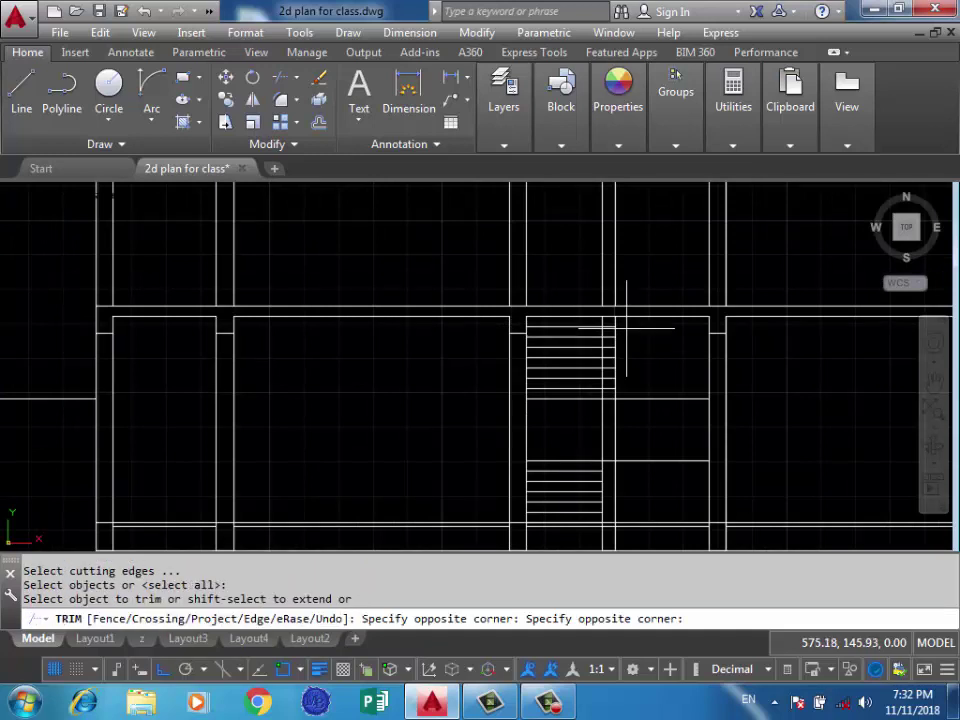
pyautogui.click(607, 392)
pyautogui.click(619, 325)
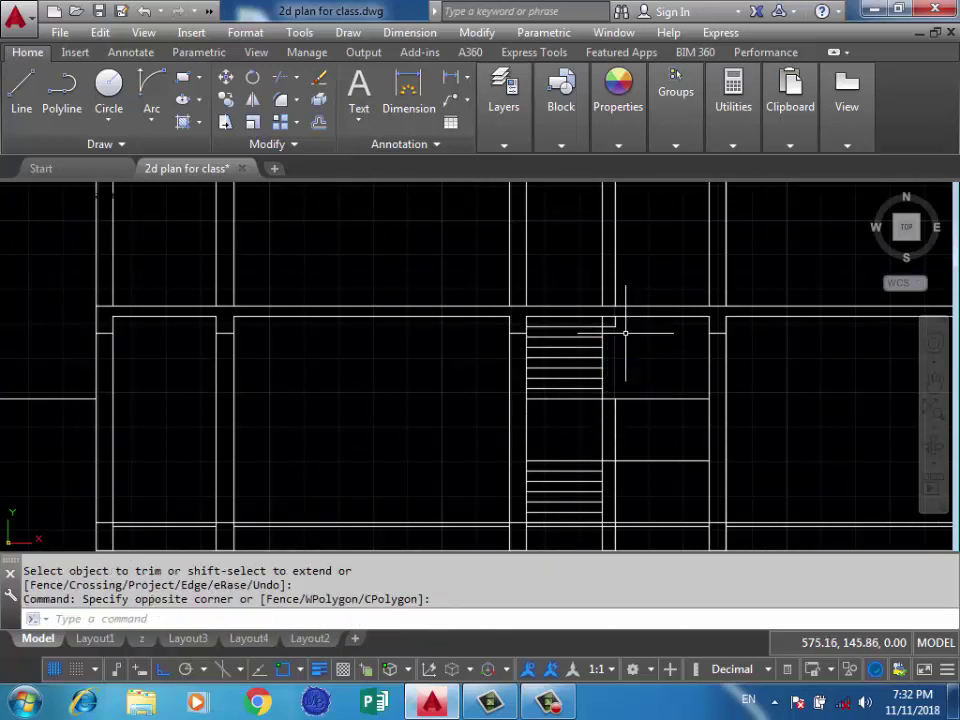
pyautogui.write('tr')
pyautogui.press('Return')
pyautogui.press('Return')
# Delete the leftover line fragment beyond the stair divider.
pyautogui.scroll(3, 616, 330)
pyautogui.click(624, 318)
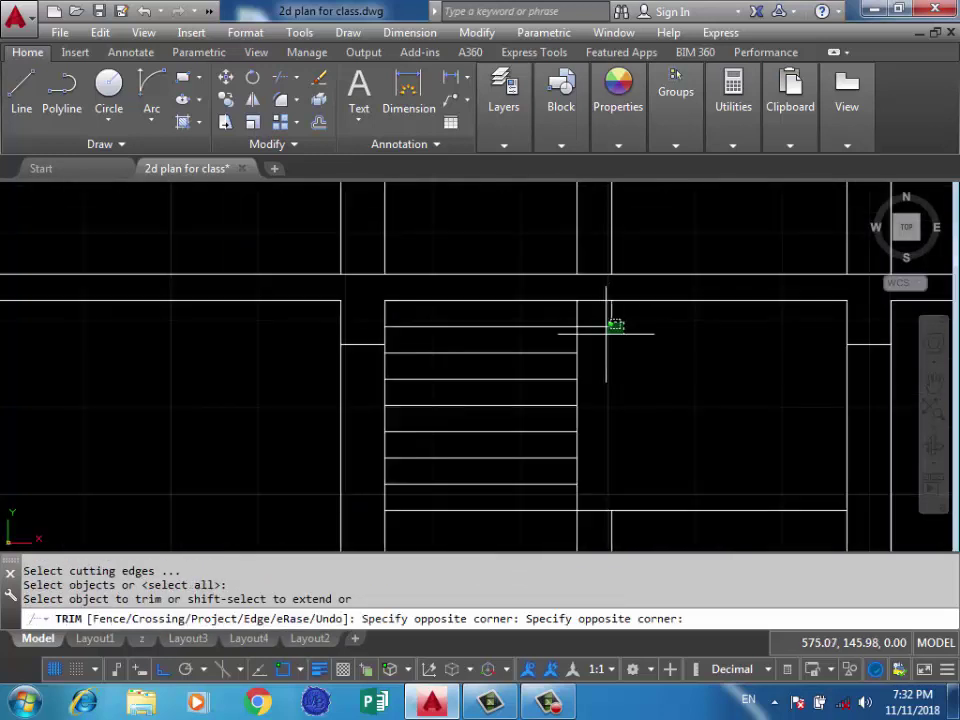
pyautogui.click(621, 310)
pyautogui.press('Escape')
pyautogui.click(605, 296)
pyautogui.click(612, 330)
pyautogui.press('Delete')
# Erase the extra vertical line near the landing, leaving the treads and landing clean.
pyautogui.scroll(-5, 612, 330)
pyautogui.scroll(2, 615, 362)
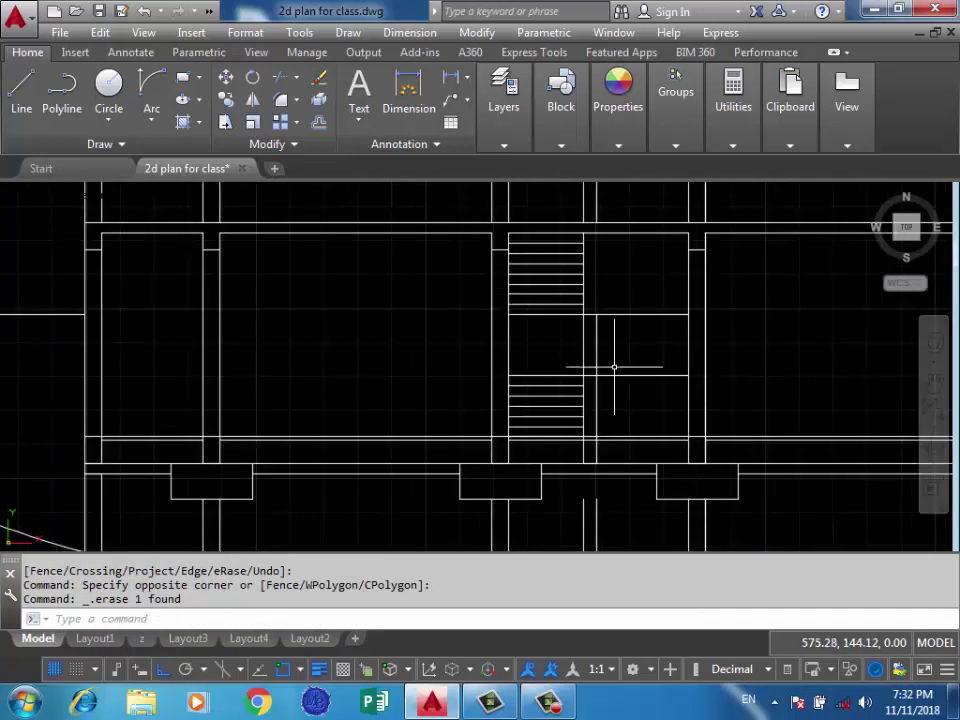
pyautogui.scroll(1, 595, 319)
pyautogui.click(586, 328)
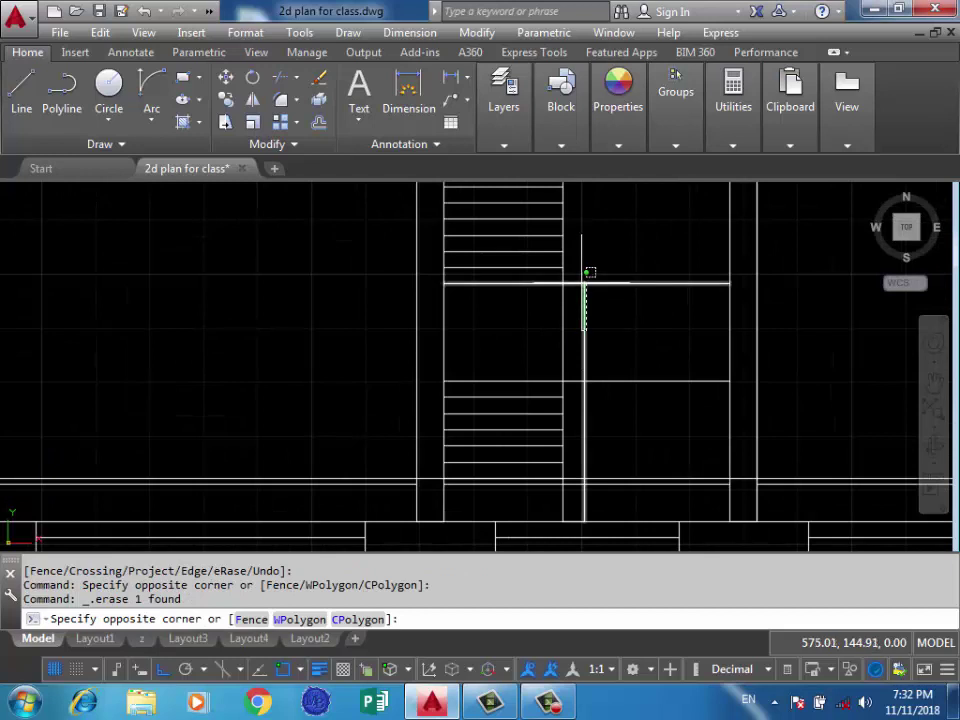
pyautogui.click(586, 273)
pyautogui.click(584, 284)
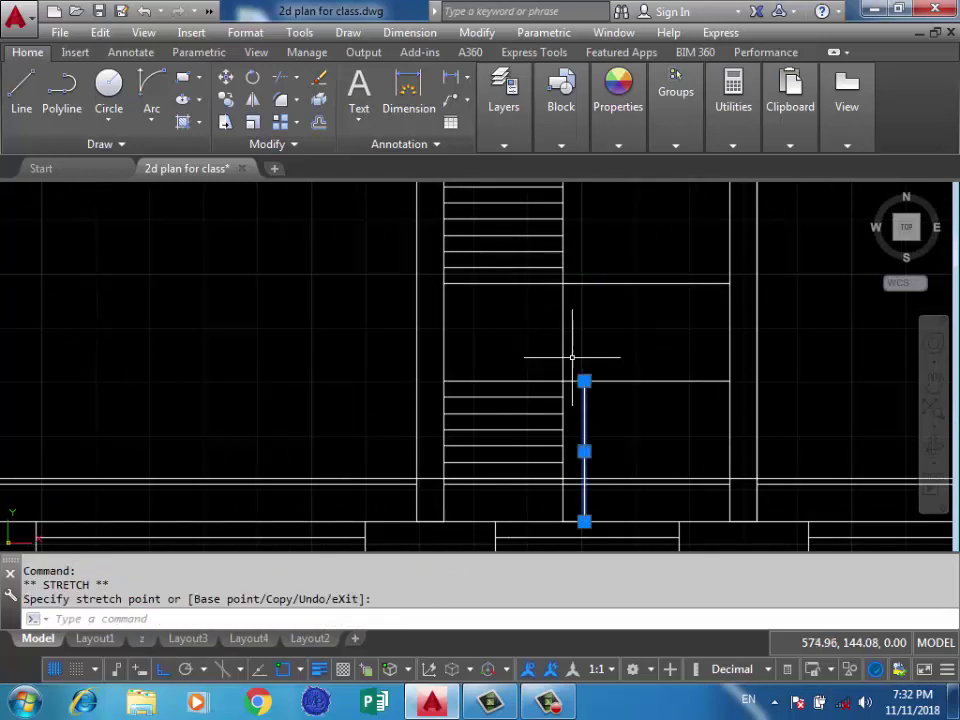
pyautogui.press('Escape')
pyautogui.scroll(-3, 621, 317)
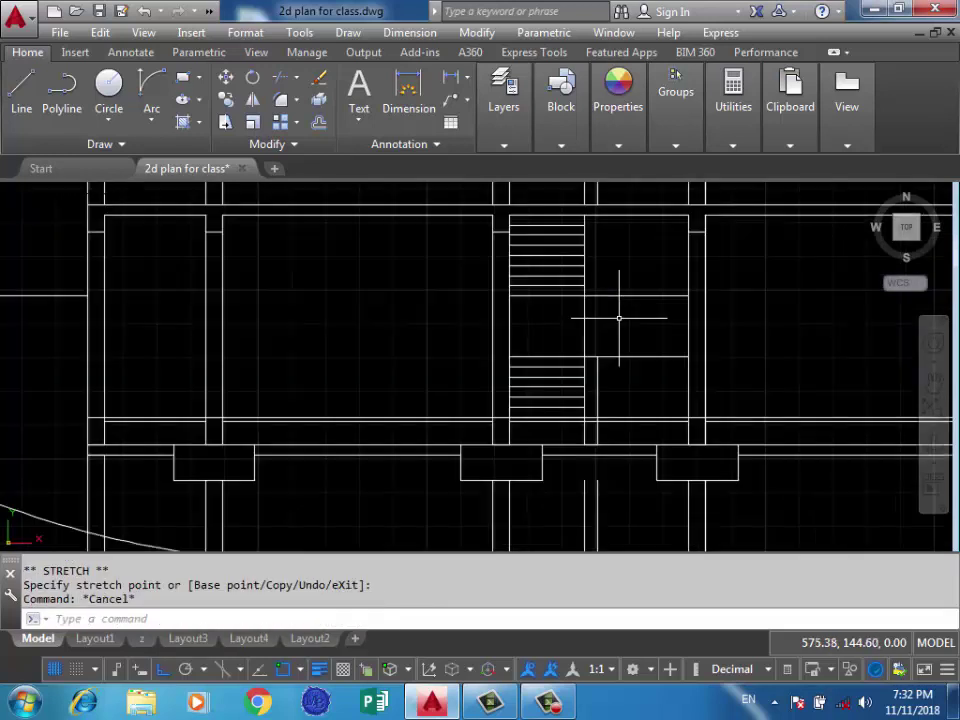
pyautogui.scroll(3, 603, 404)
pyautogui.click(603, 392)
pyautogui.click(585, 382)
pyautogui.press('Delete')
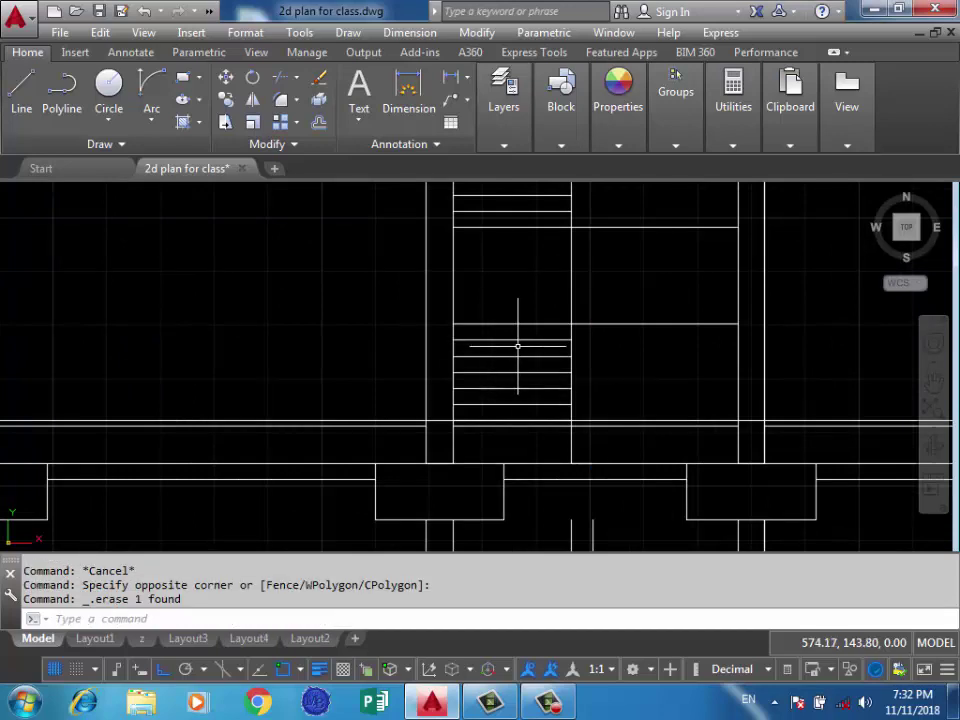
pyautogui.scroll(-4, 517, 346)
pyautogui.moveTo(517, 346); pyautogui.dragTo(514, 358, button='middle')
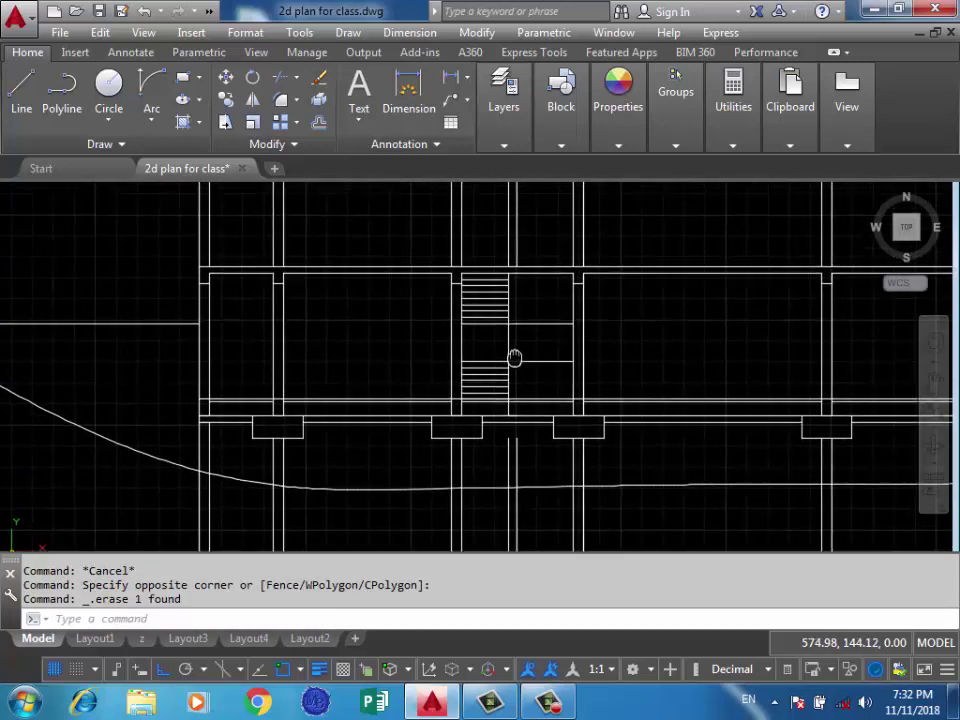
pyautogui.moveTo(435, 332); pyautogui.dragTo(441, 364, button='middle')
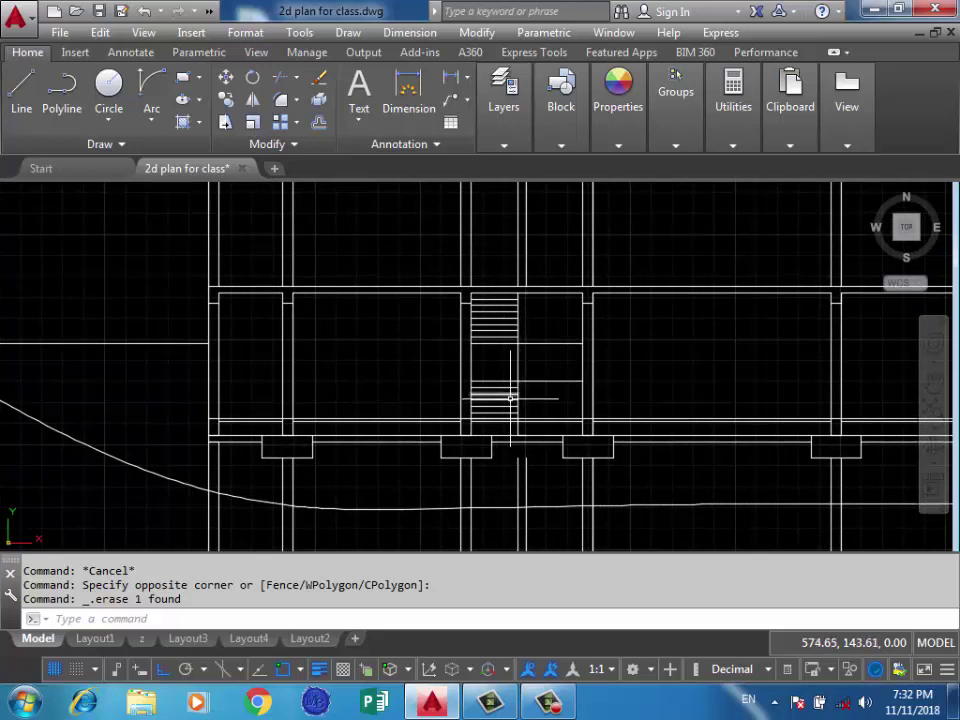
pyautogui.scroll(2, 526, 403)
# Offset the stair divider 0.1 to the right to form a second divider line.
pyautogui.write('o')
pyautogui.press('Return')
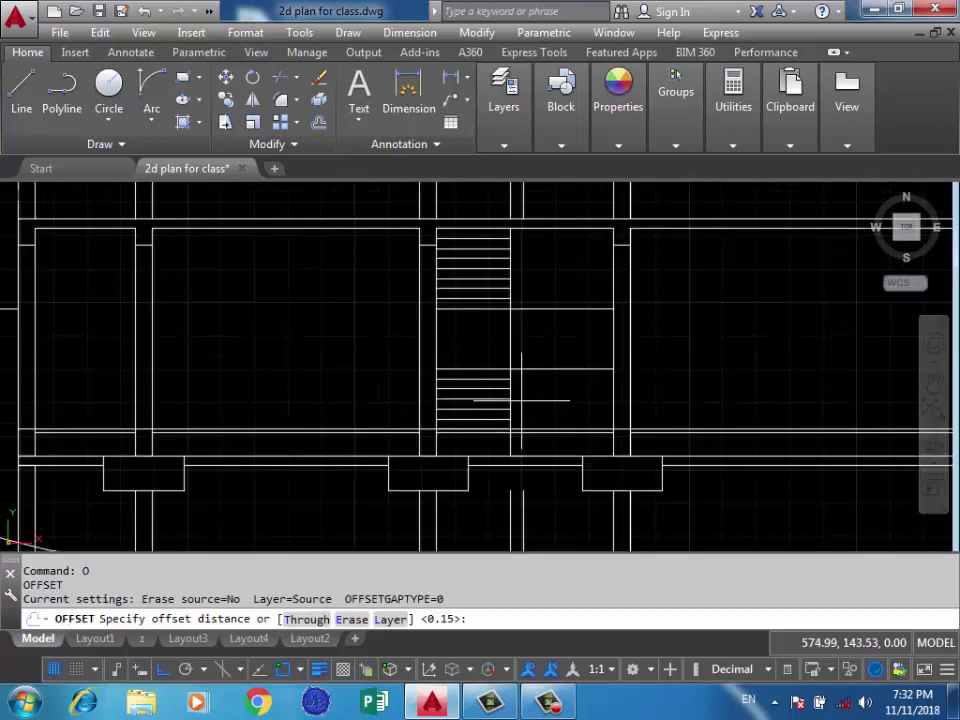
pyautogui.write('1')
pyautogui.press('Return')
pyautogui.scroll(2, 497, 382)
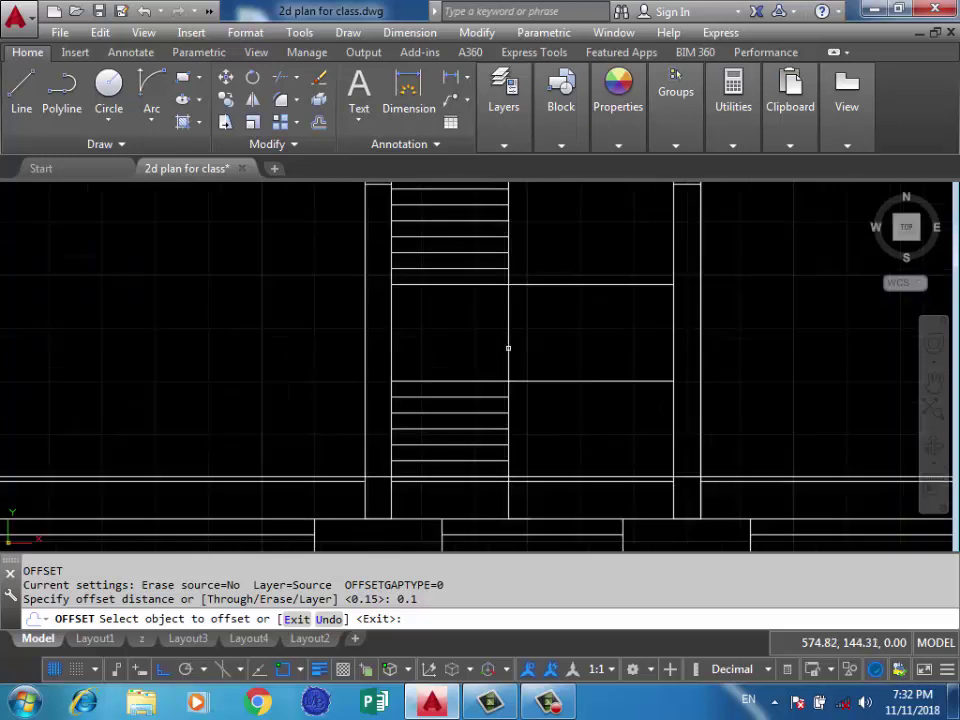
pyautogui.click(508, 348)
pyautogui.click(518, 348)
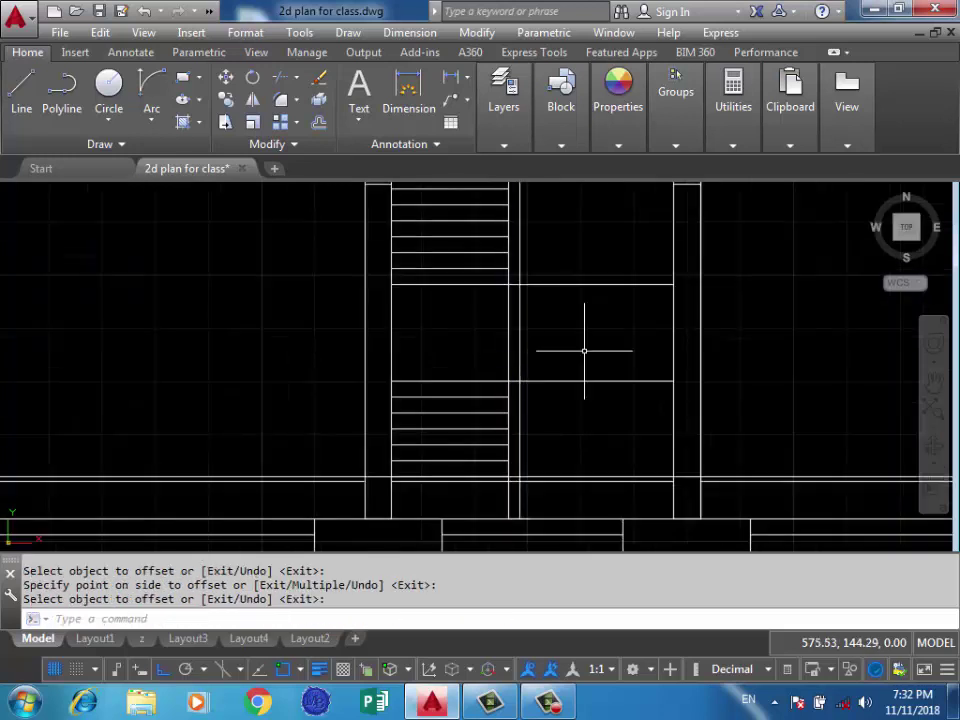
pyautogui.write('tr')
# Trim both landing lines between the two divider lines.
pyautogui.press('Return')
pyautogui.press('Return')
pyautogui.scroll(2, 517, 312)
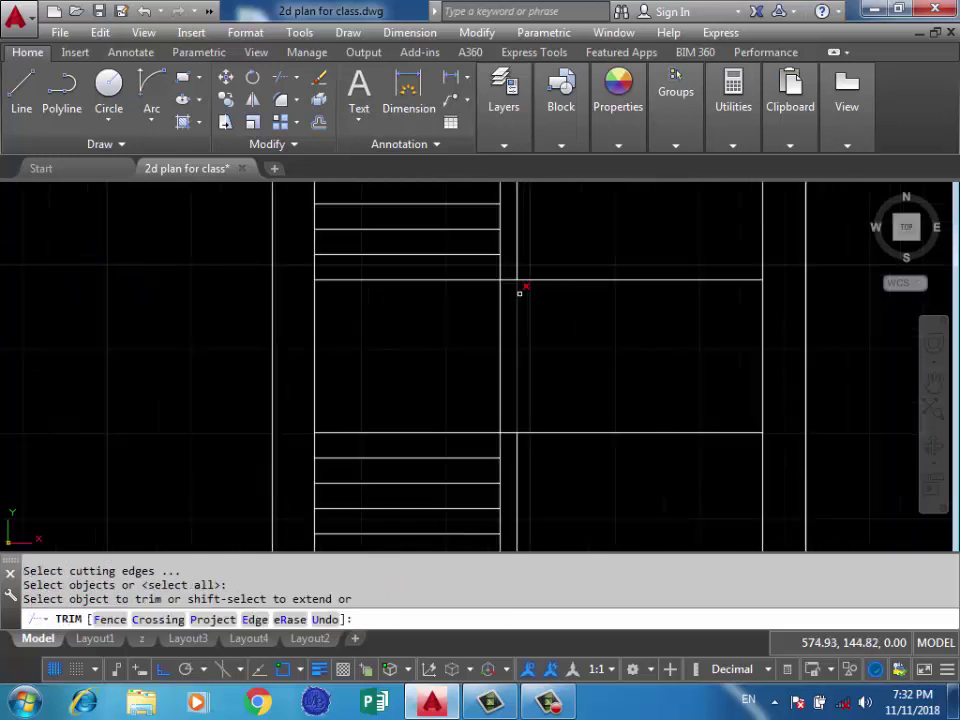
pyautogui.click(509, 280)
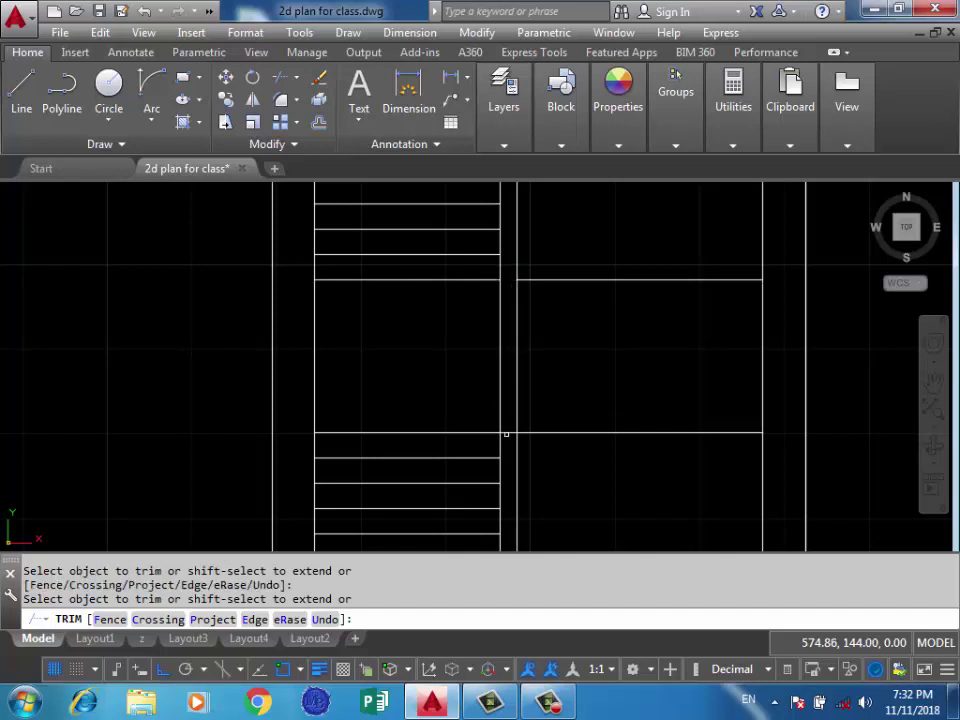
pyautogui.click(506, 434)
pyautogui.click(503, 421)
pyautogui.press('Return')
# Draw a line from the divider corner to the upper landing line.
pyautogui.scroll(-3, 563, 371)
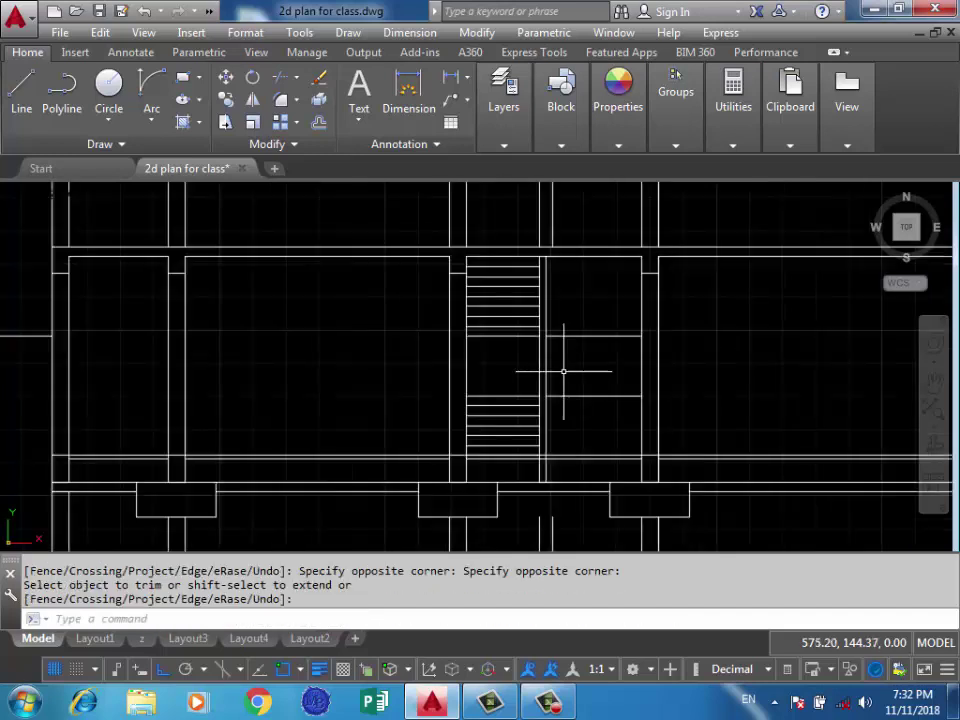
pyautogui.scroll(2, 543, 300)
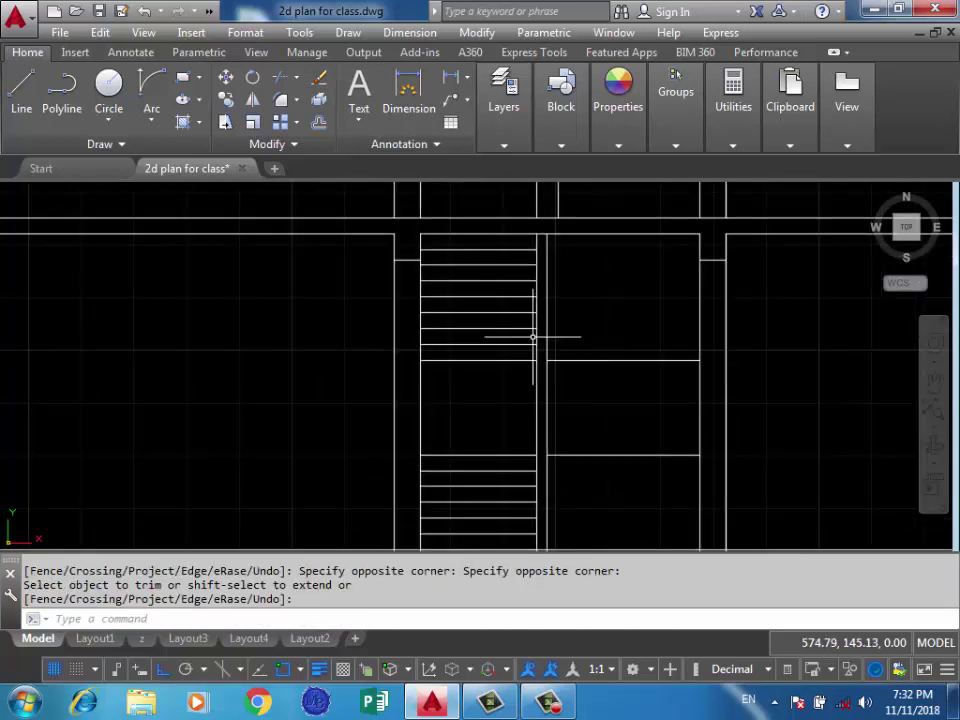
pyautogui.scroll(-1, 550, 340)
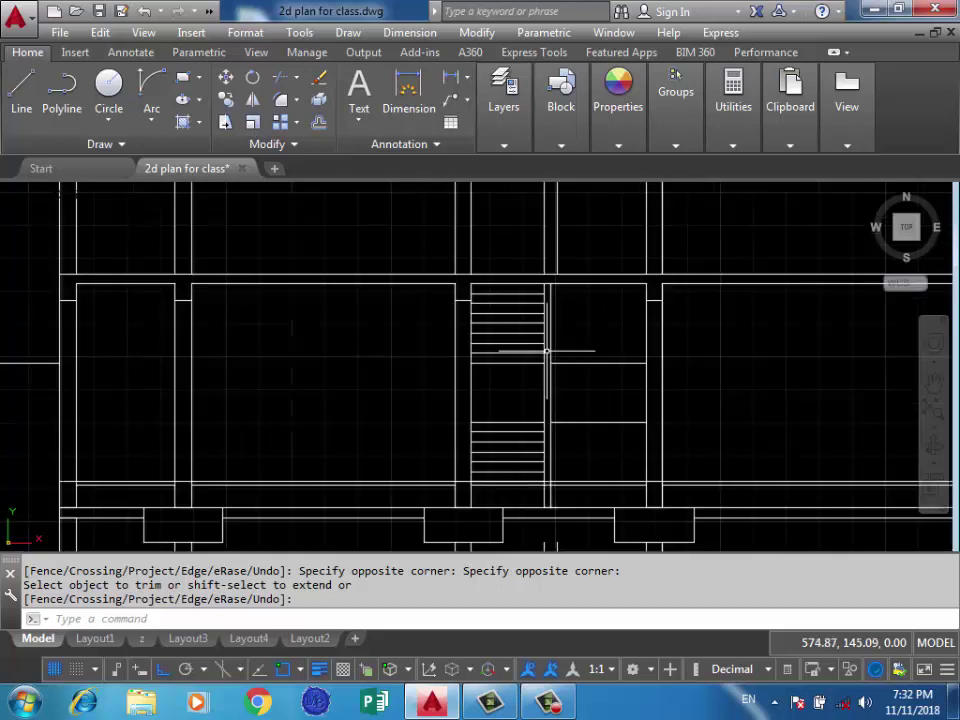
pyautogui.scroll(3, 554, 428)
pyautogui.write('11')
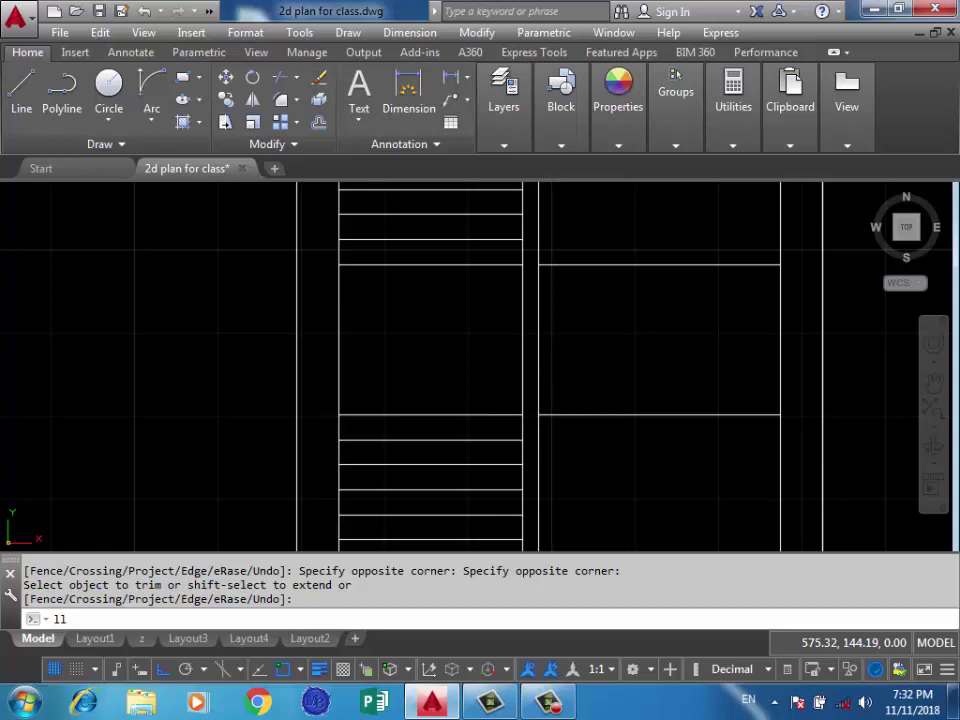
pyautogui.press('Return')
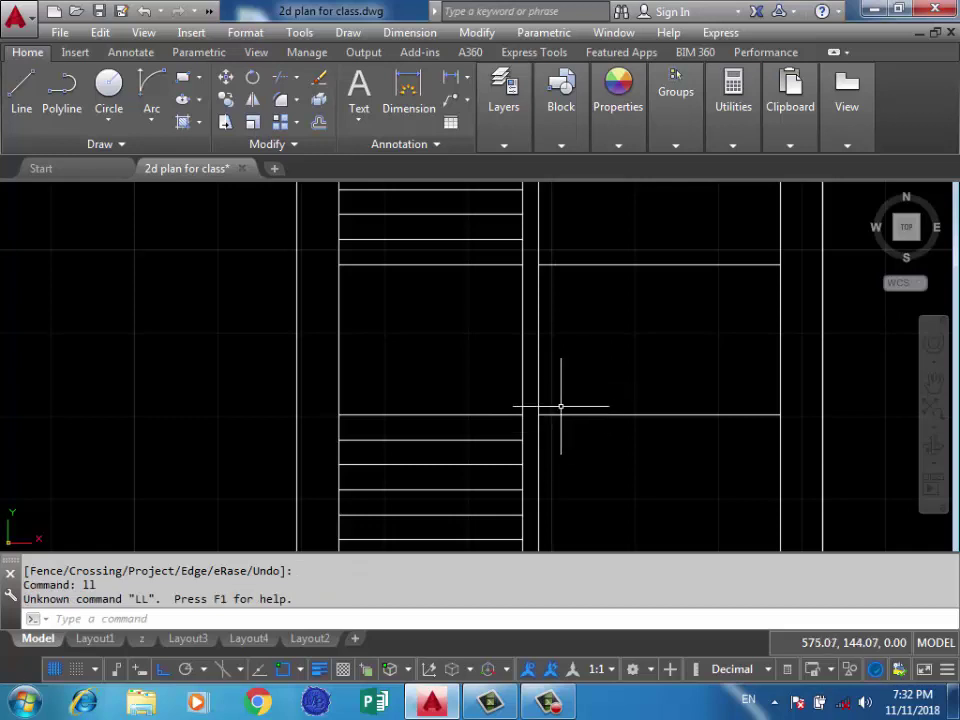
pyautogui.write('l')
pyautogui.press('Return')
pyautogui.click(522, 414)
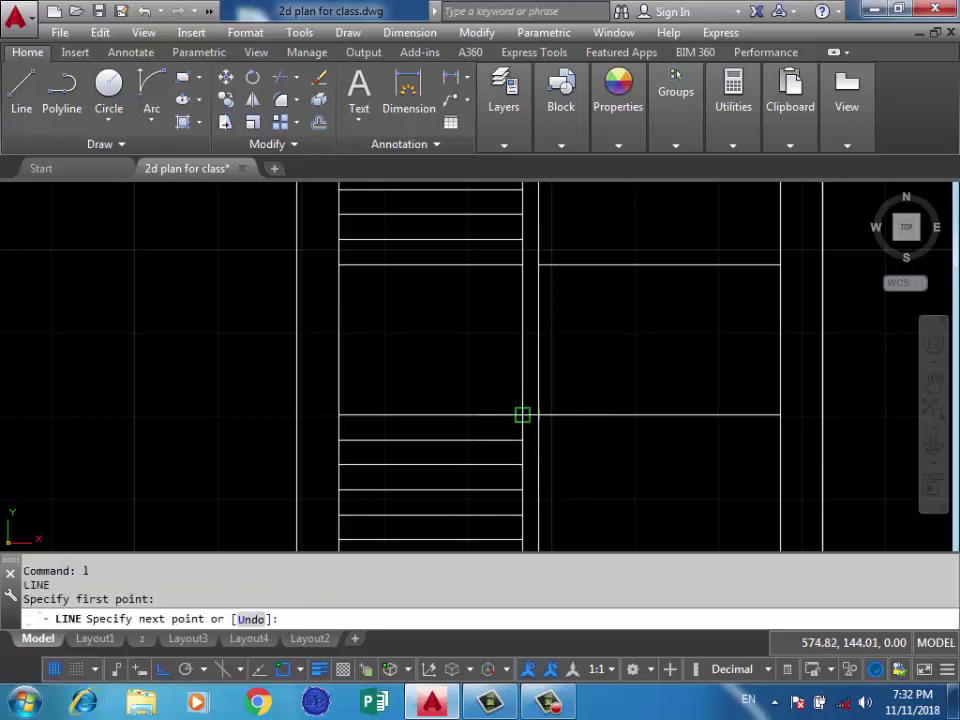
pyautogui.press('Return')
pyautogui.press('Return')
pyautogui.click(539, 264)
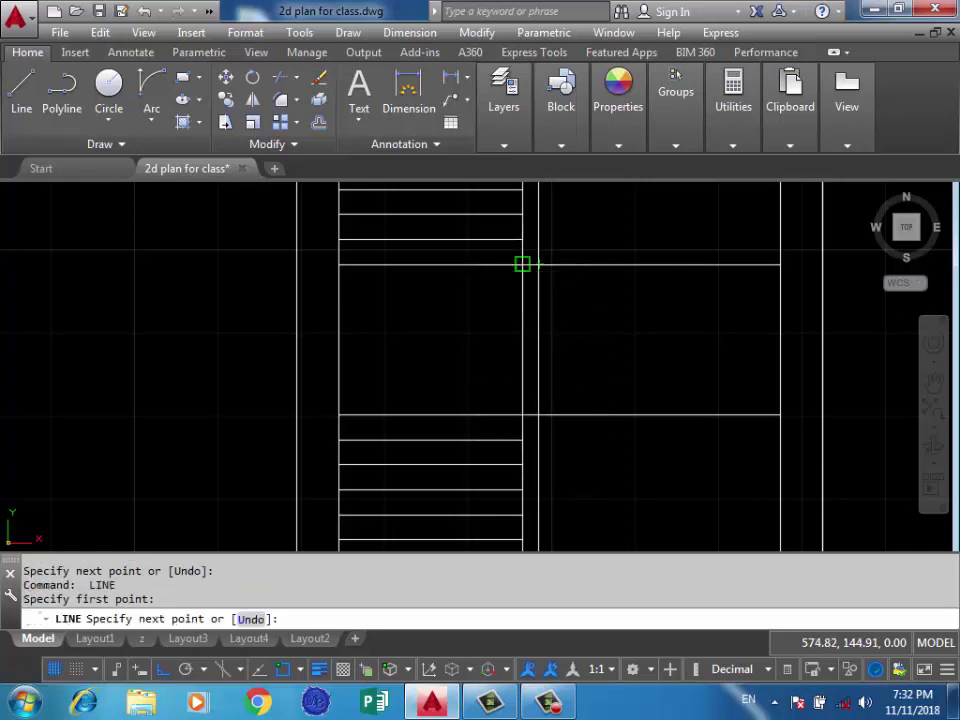
pyautogui.click(561, 264)
pyautogui.press('Return')
# Cancel the repeated LINE command so no command is running, and reposition the view.
pyautogui.scroll(-2, 553, 326)
pyautogui.scroll(-2, 553, 326)
pyautogui.press('Return')
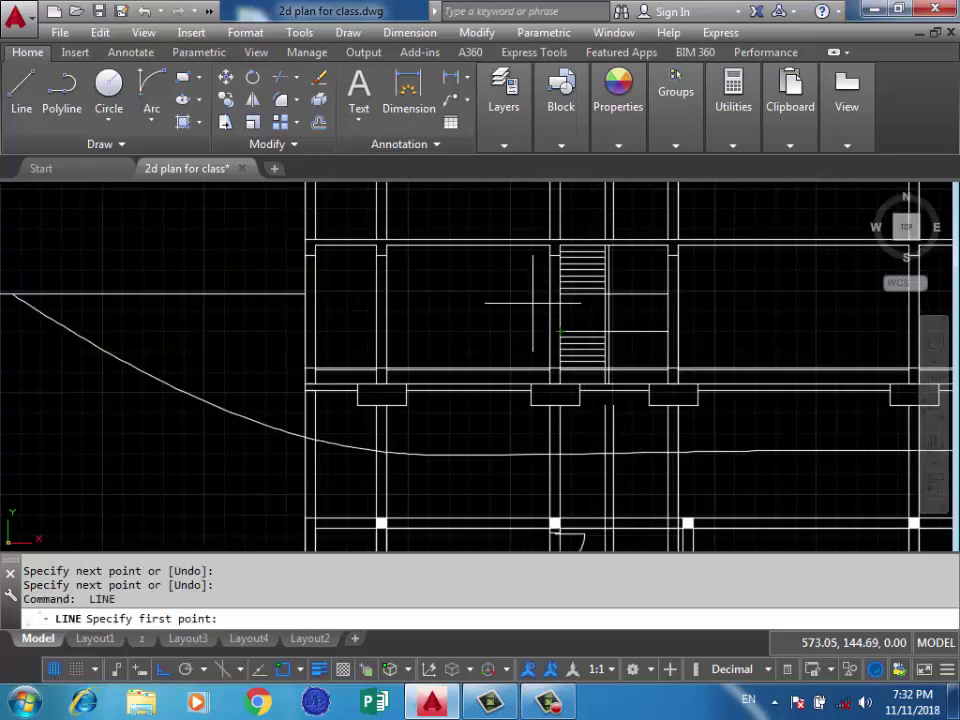
pyautogui.press('Escape')
pyautogui.moveTo(613, 217); pyautogui.dragTo(541, 337, button='middle')
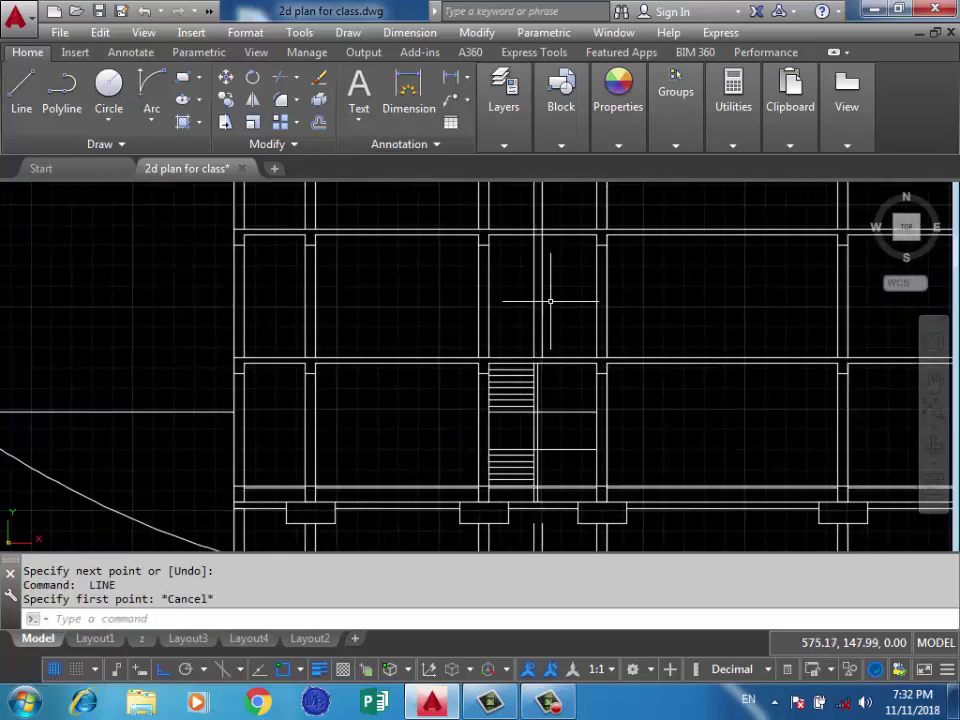
pyautogui.scroll(2, 549, 303)
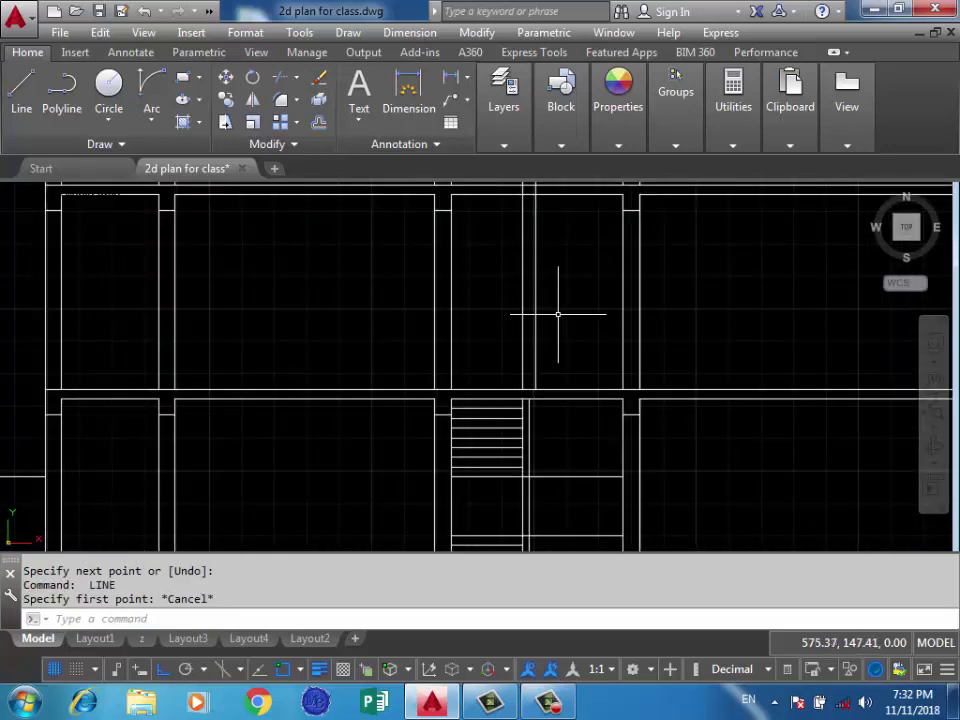
pyautogui.scroll(-1, 561, 337)
pyautogui.scroll(-3, 596, 285)
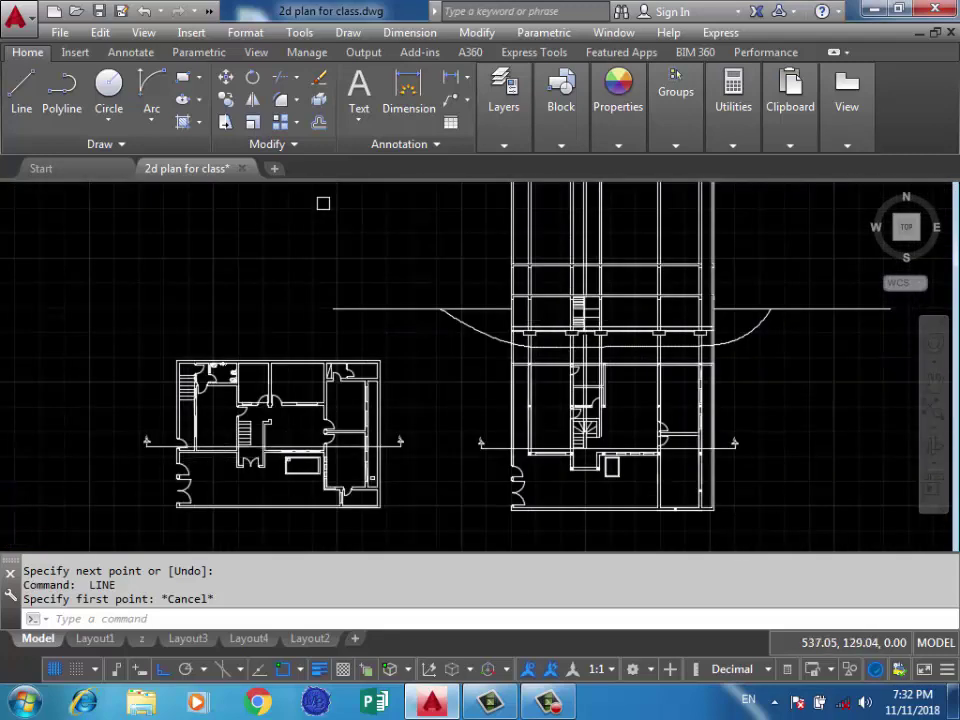
# Zoom out over both floor plans, then pan and zoom onto the right-hand plan's stair and column grid.
pyautogui.scroll(5, 333, 377)
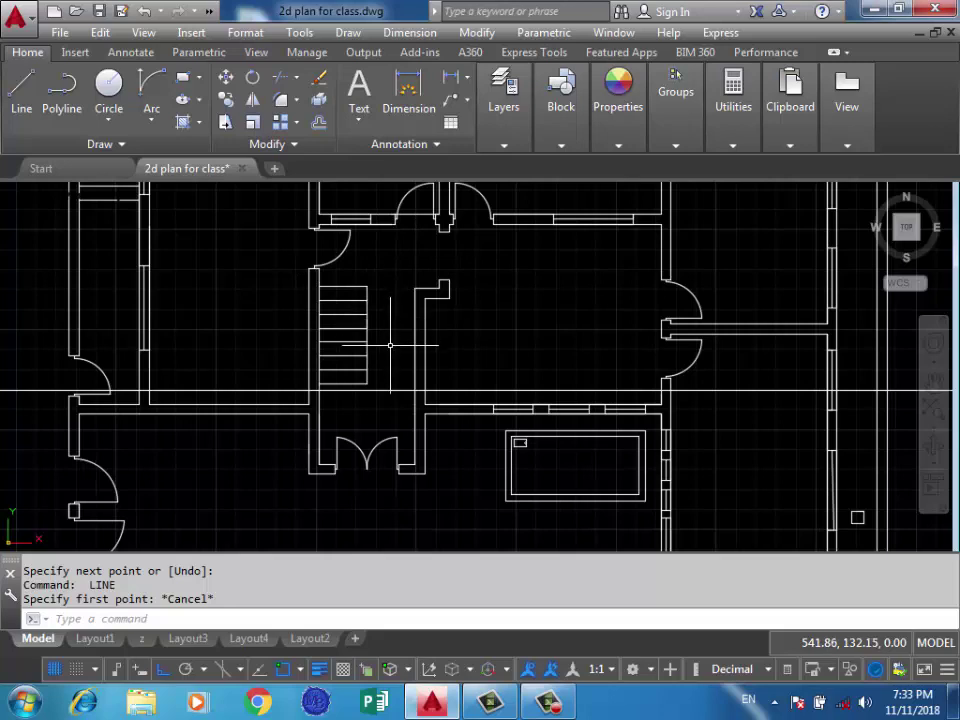
pyautogui.scroll(-5, 370, 415)
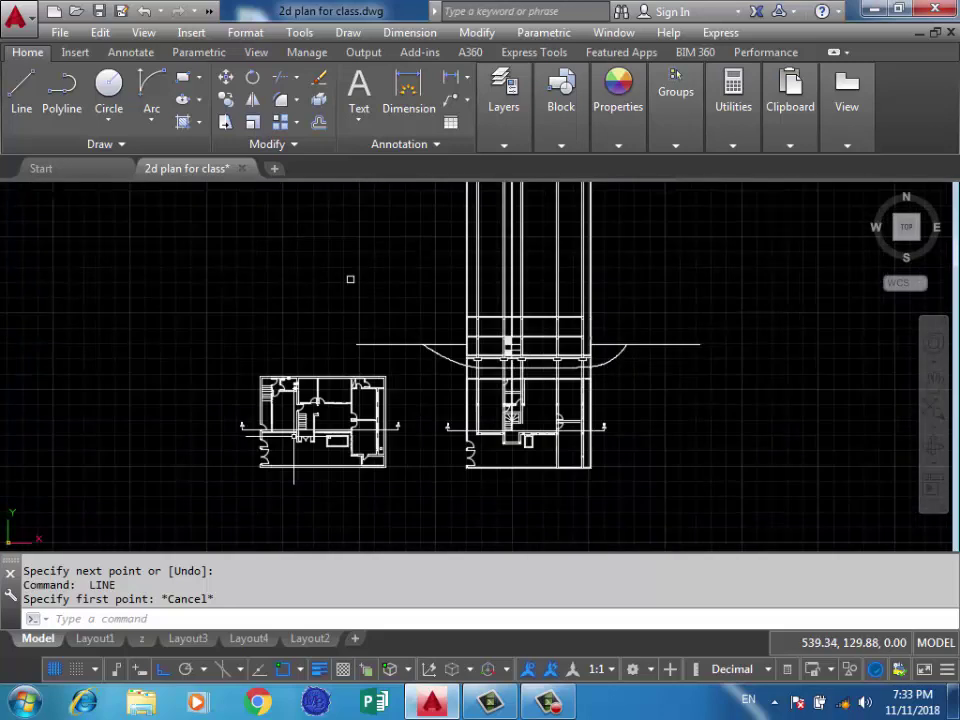
pyautogui.scroll(5, 552, 302)
pyautogui.scroll(1, 525, 339)
pyautogui.moveTo(489, 354)
pyautogui.mouseDown(button='middle')
pyautogui.moveTo(679, 345)
pyautogui.moveTo(620, 399)
pyautogui.mouseUp(button='middle')
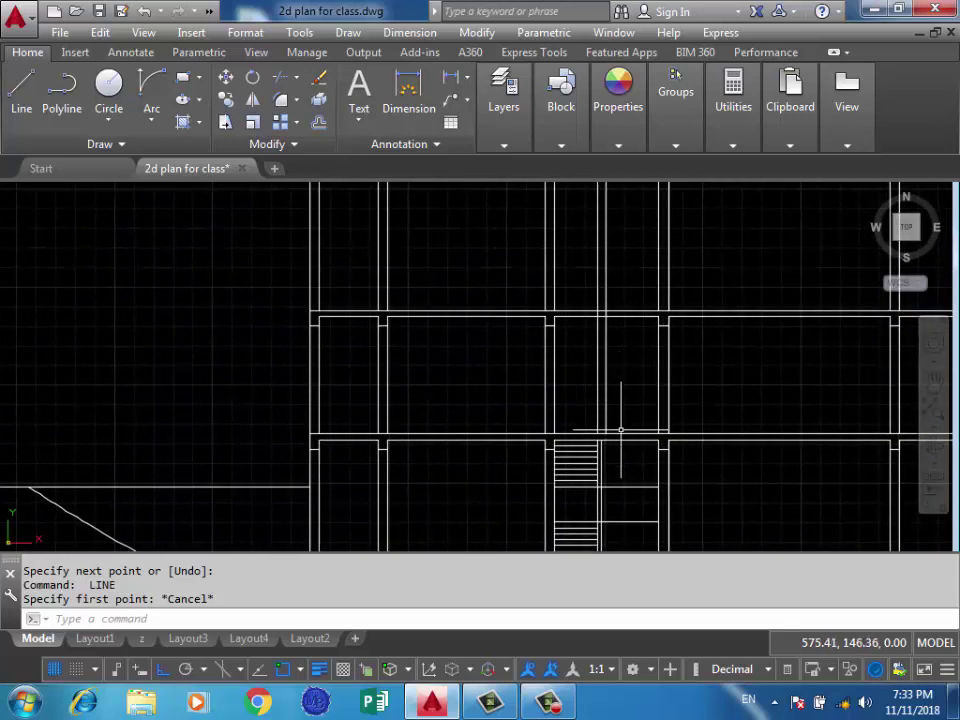
pyautogui.scroll(-3, 506, 321)
pyautogui.scroll(2, 490, 321)
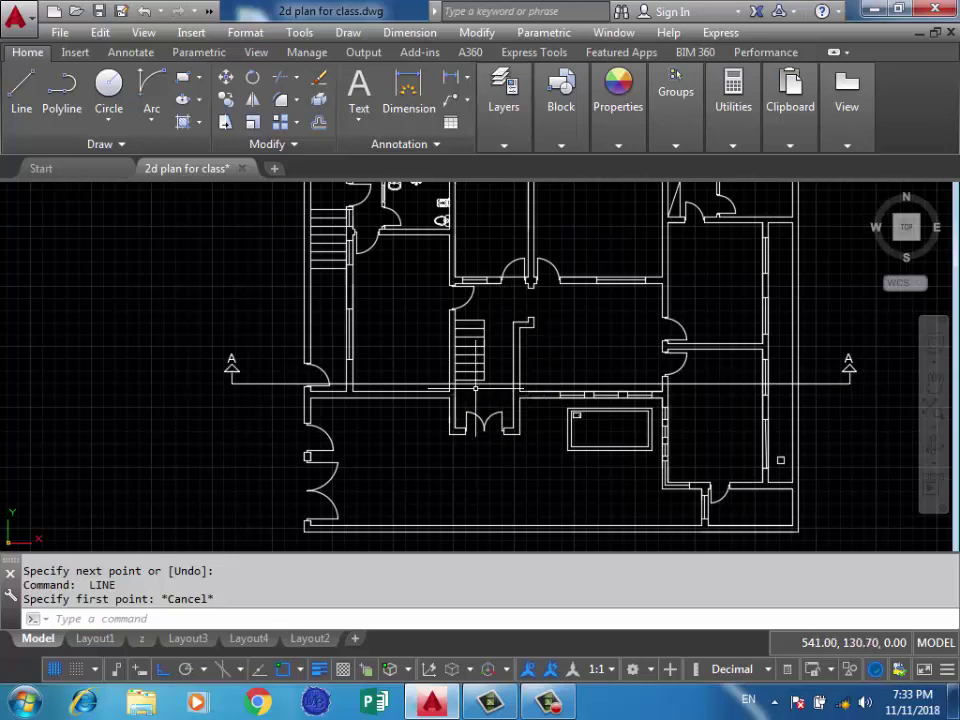
pyautogui.scroll(-3, 476, 357)
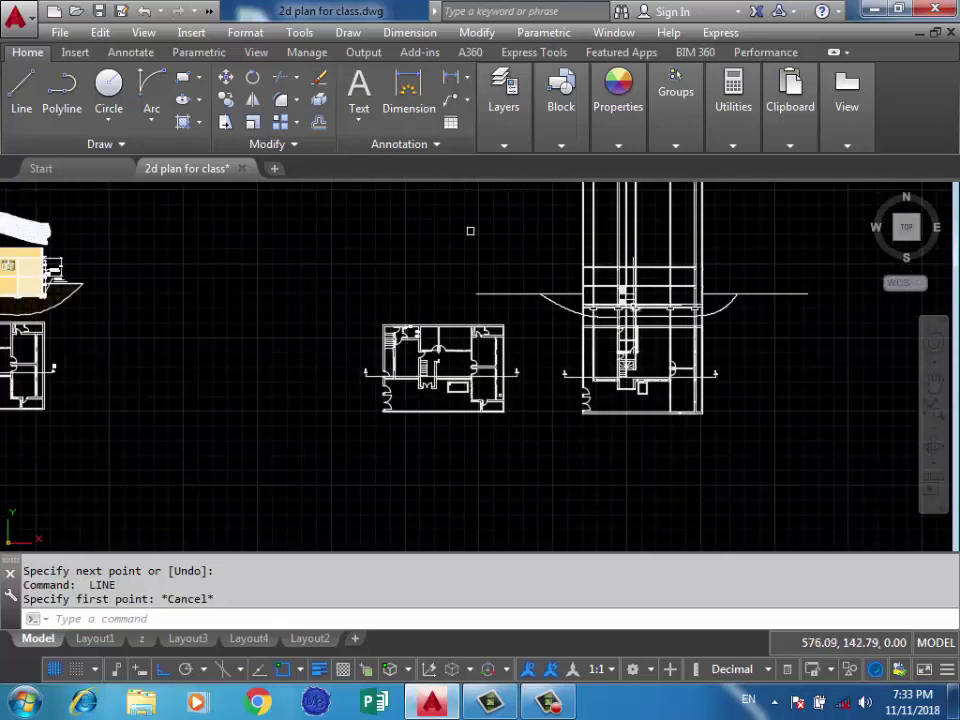
pyautogui.scroll(5, 631, 228)
pyautogui.moveTo(631, 228); pyautogui.dragTo(571, 349, button='middle')
pyautogui.scroll(4, 571, 349)
pyautogui.scroll(2, 568, 375)
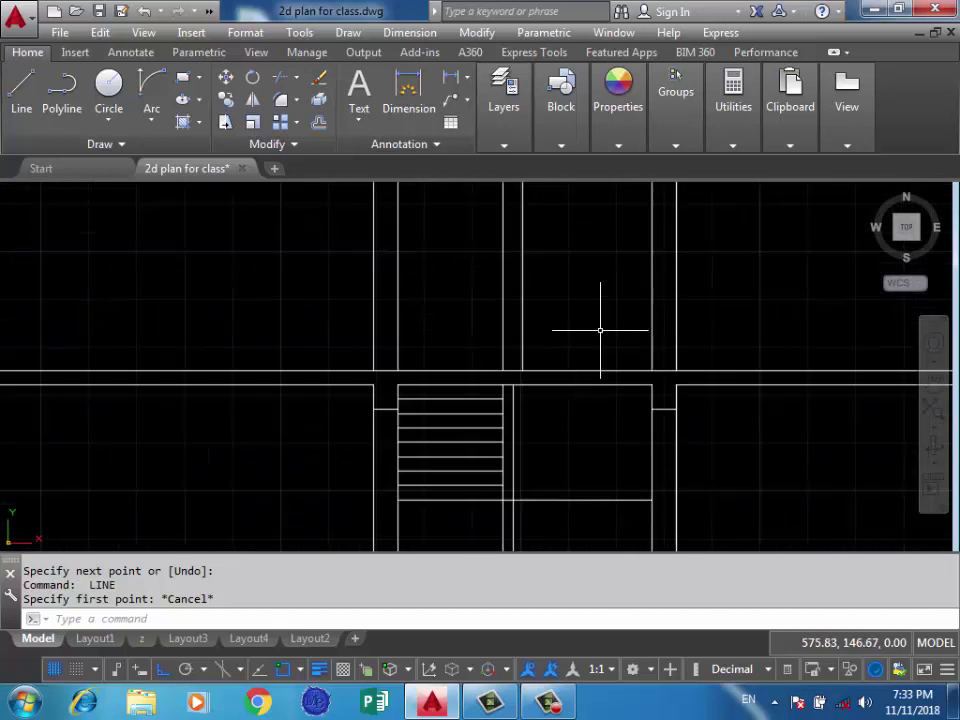
# Draw a line across the bottom of the bay from wall to wall.
pyautogui.write('l')
pyautogui.press('Return')
pyautogui.click(651, 371)
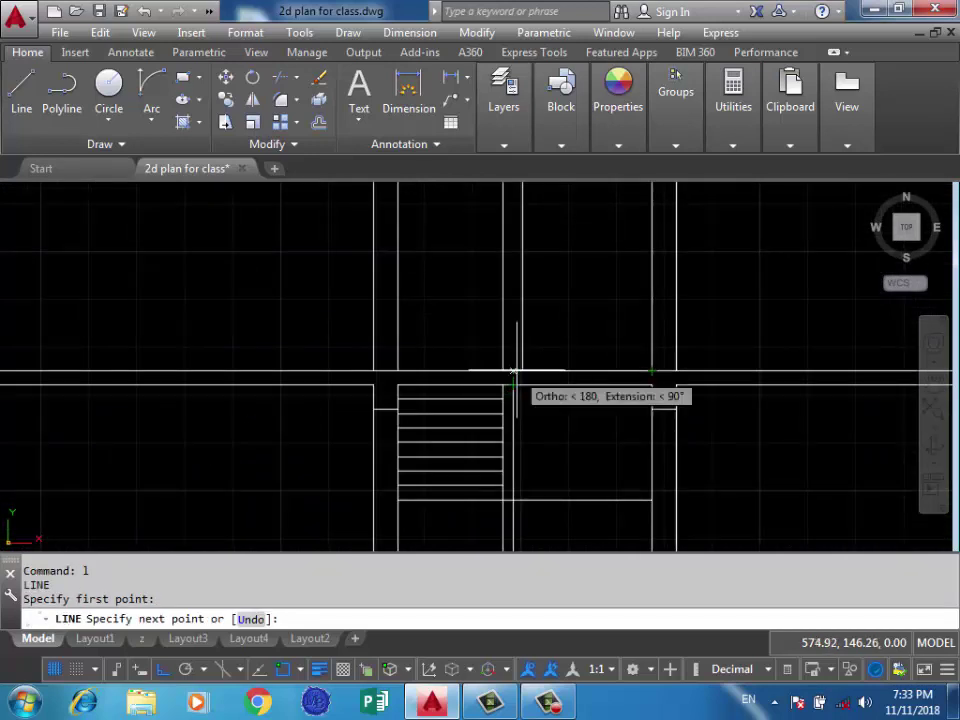
pyautogui.click(521, 371)
pyautogui.press('Return')
pyautogui.moveTo(567, 317); pyautogui.dragTo(536, 392, button='middle')
pyautogui.write('o')
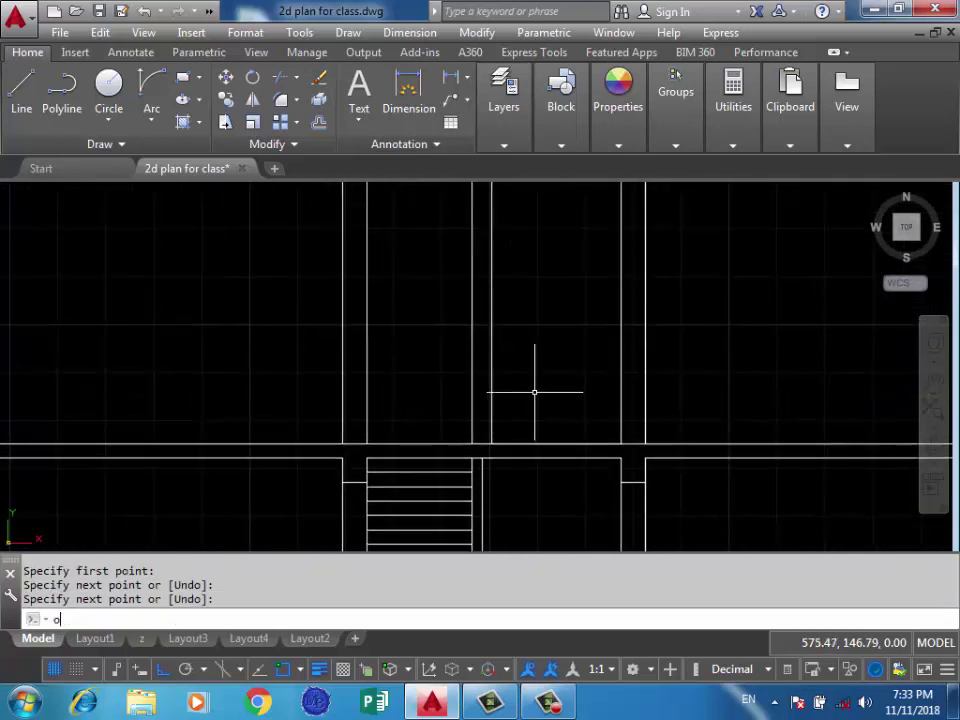
# Offset the new line 0.15 upward to form the first tread.
pyautogui.press('Return')
pyautogui.write('0.15')
pyautogui.press('Return')
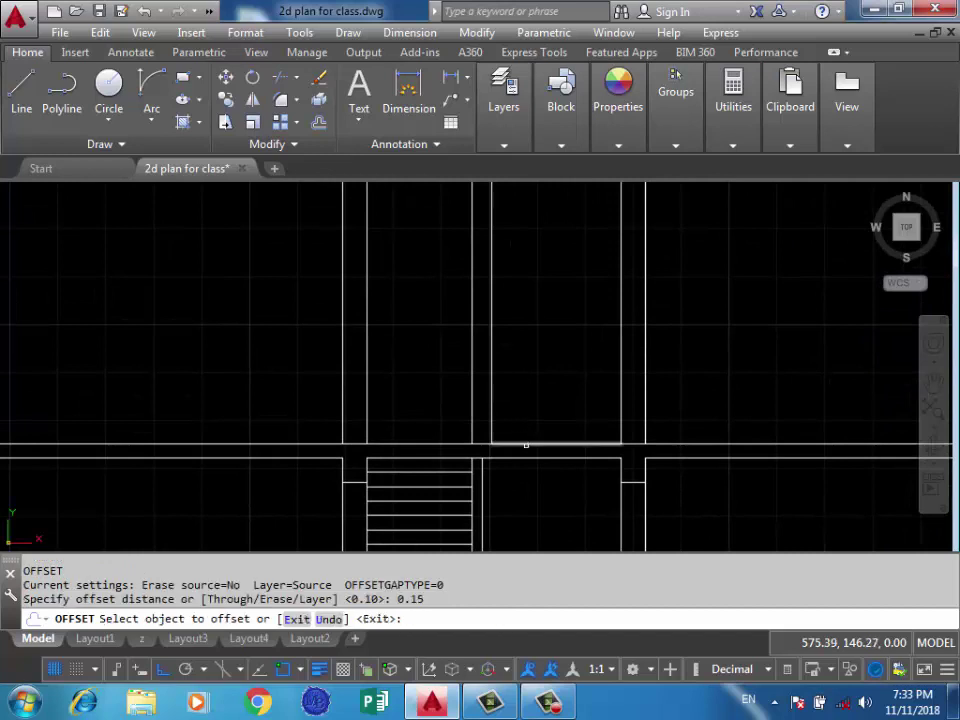
pyautogui.click(522, 444)
pyautogui.click(534, 356)
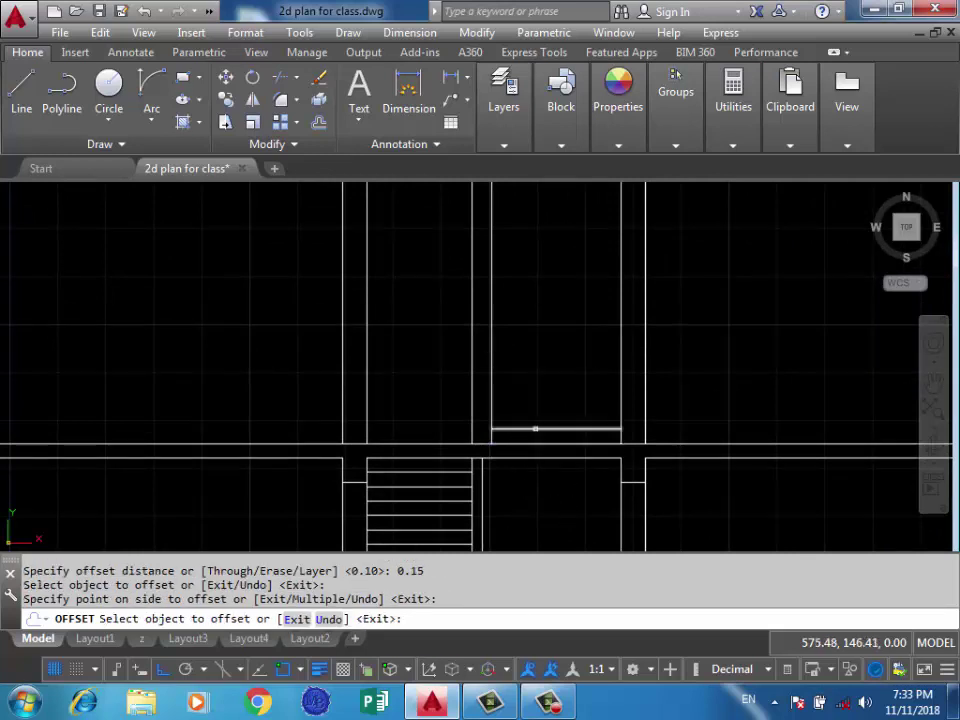
pyautogui.click(535, 429)
# Stack four more tread lines 0.15 apart upward using the Multiple offset option.
pyautogui.write('M')
pyautogui.press('Return')
pyautogui.click(553, 321)
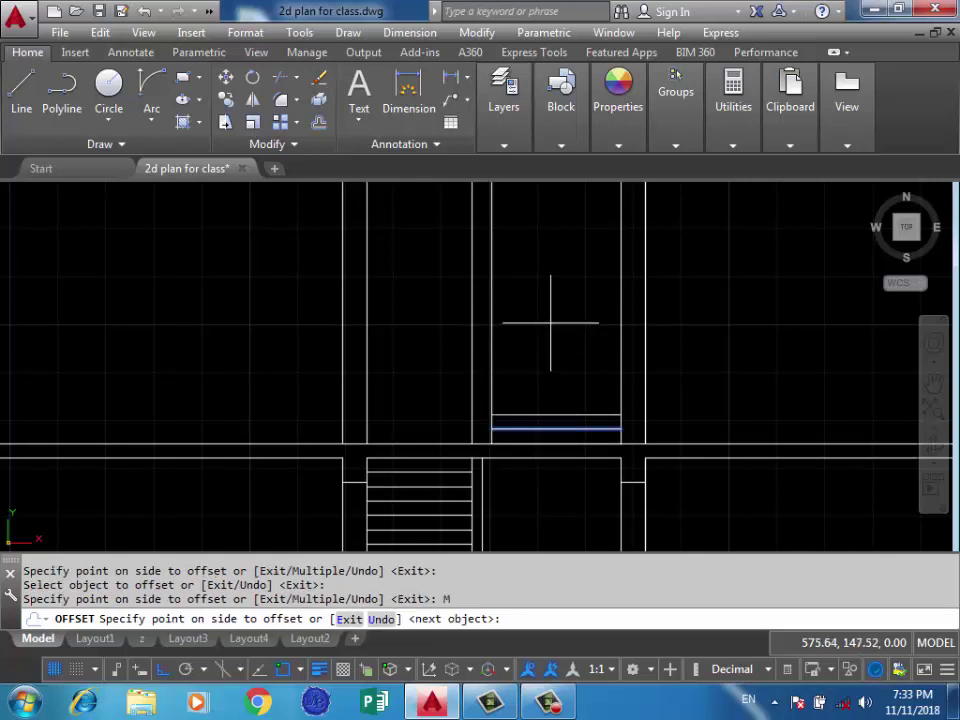
pyautogui.click(561, 300)
pyautogui.click(557, 283)
pyautogui.click(559, 279)
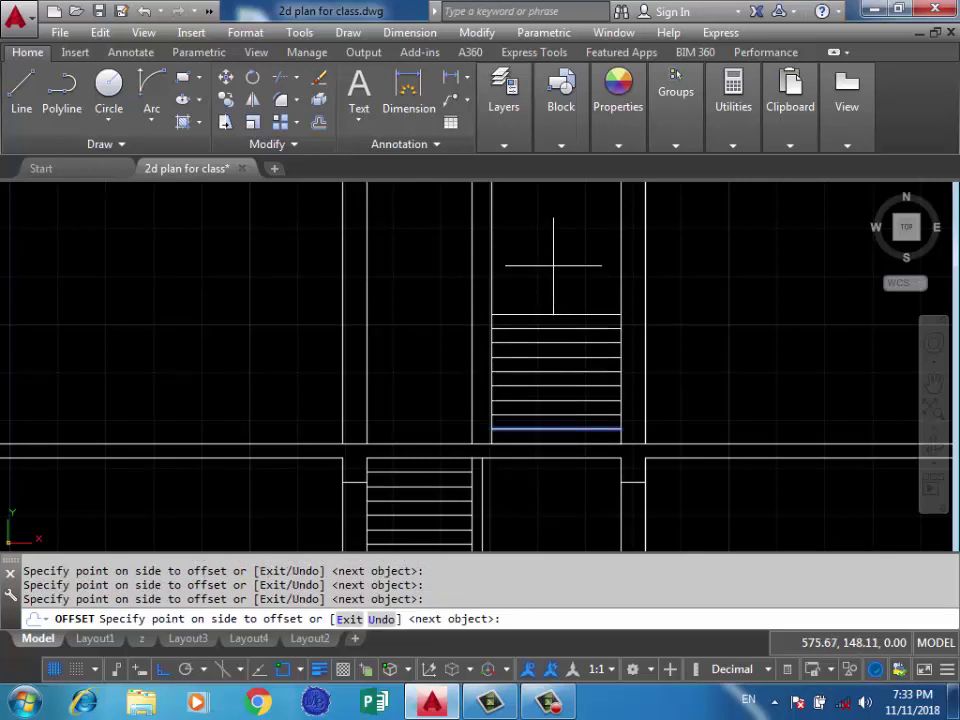
pyautogui.press('Return')
# Exit the offset command and zoom out to show both buildings.
pyautogui.scroll(-5, 620, 330)
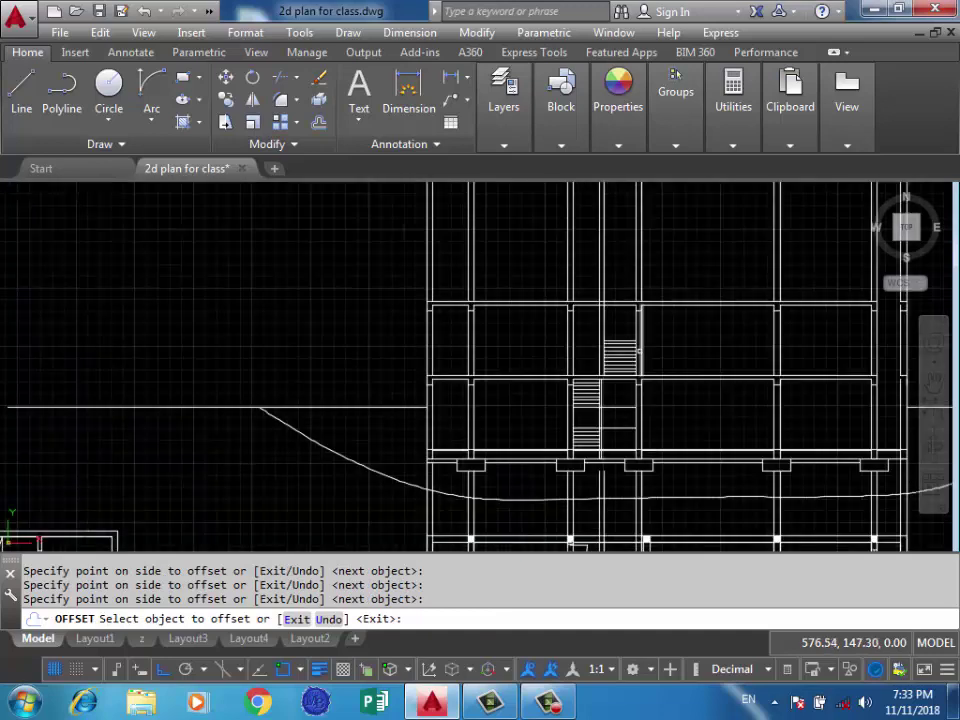
pyautogui.scroll(2, 640, 321)
pyautogui.scroll(-3, 326, 246)
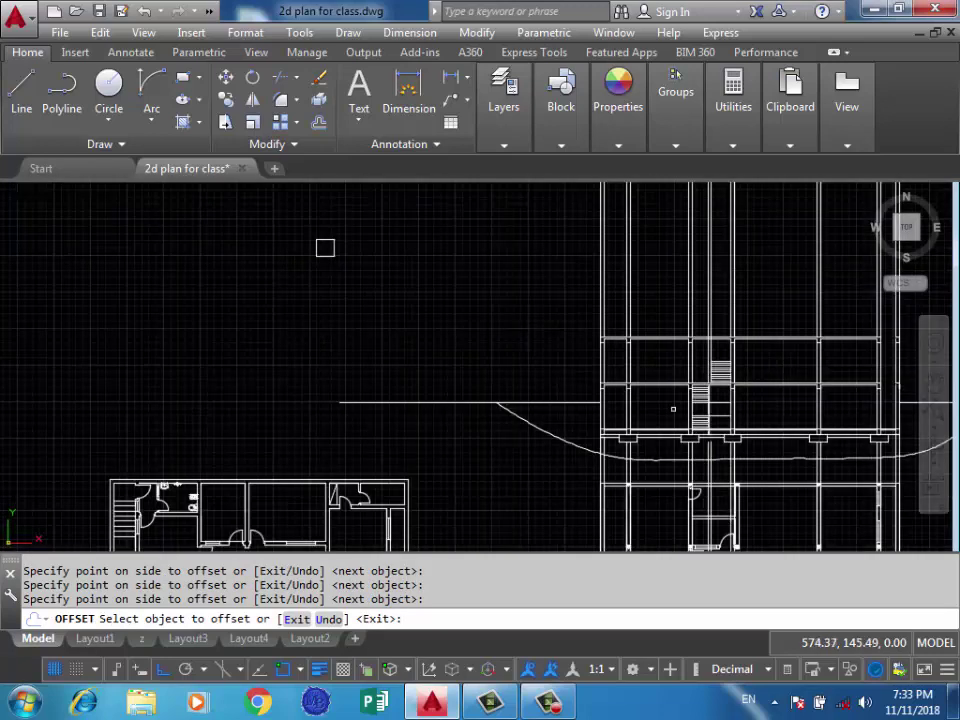
pyautogui.moveTo(326, 246); pyautogui.dragTo(521, 181, button='middle')
pyautogui.scroll(3, 450, 380)
pyautogui.scroll(2, 390, 481)
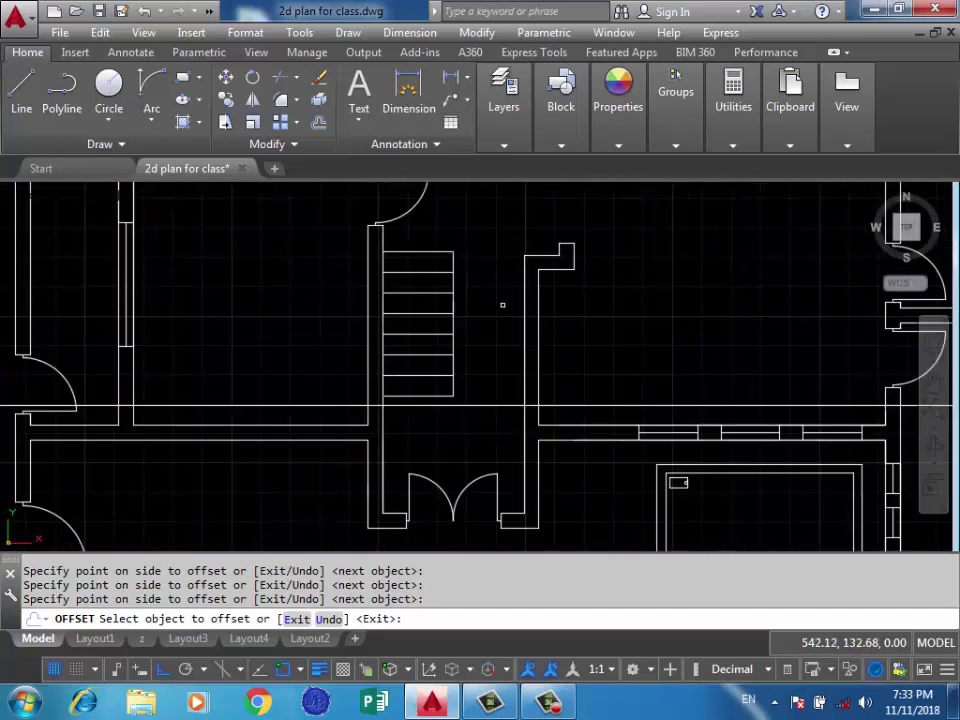
pyautogui.press('Return')
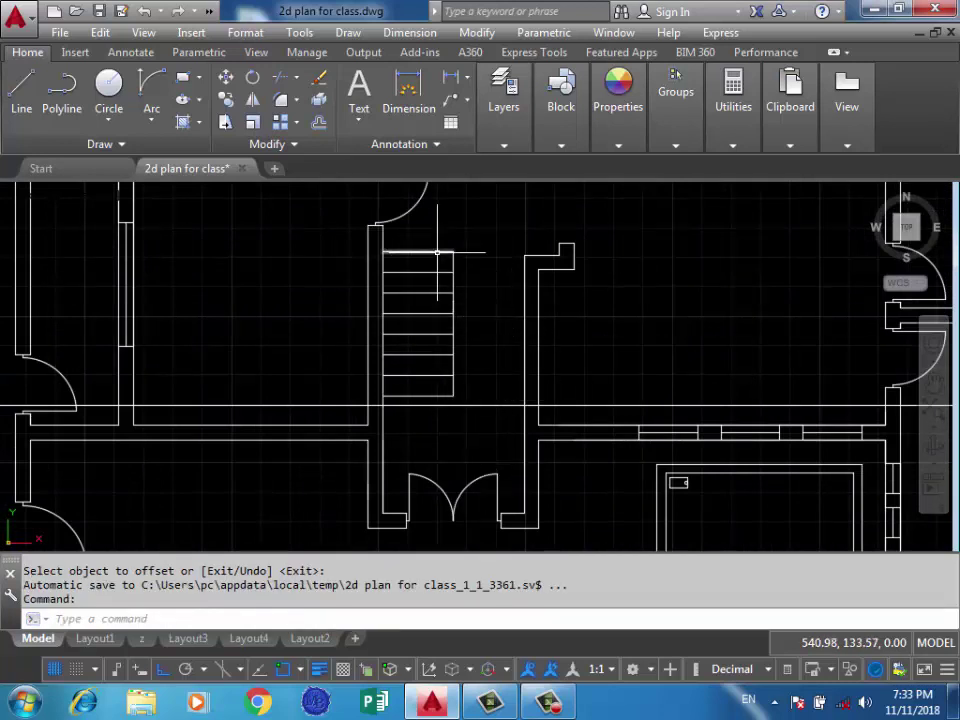
pyautogui.scroll(-5, 583, 321)
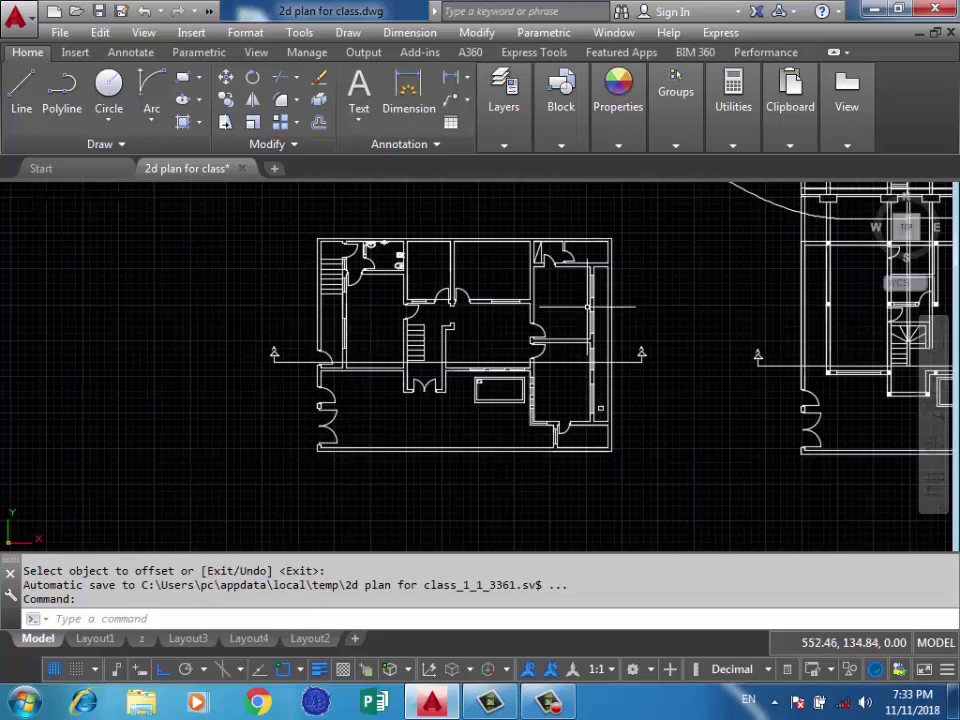
pyautogui.moveTo(583, 250); pyautogui.dragTo(402, 432, button='middle')
pyautogui.scroll(3, 567, 299)
pyautogui.scroll(2, 567, 299)
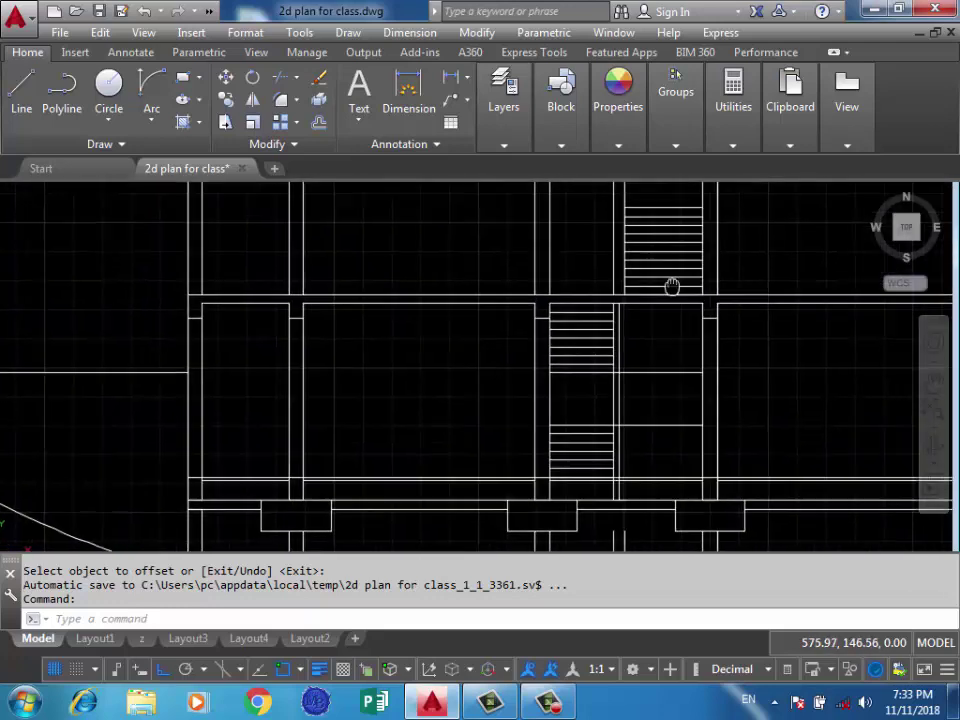
pyautogui.scroll(-2, 495, 325)
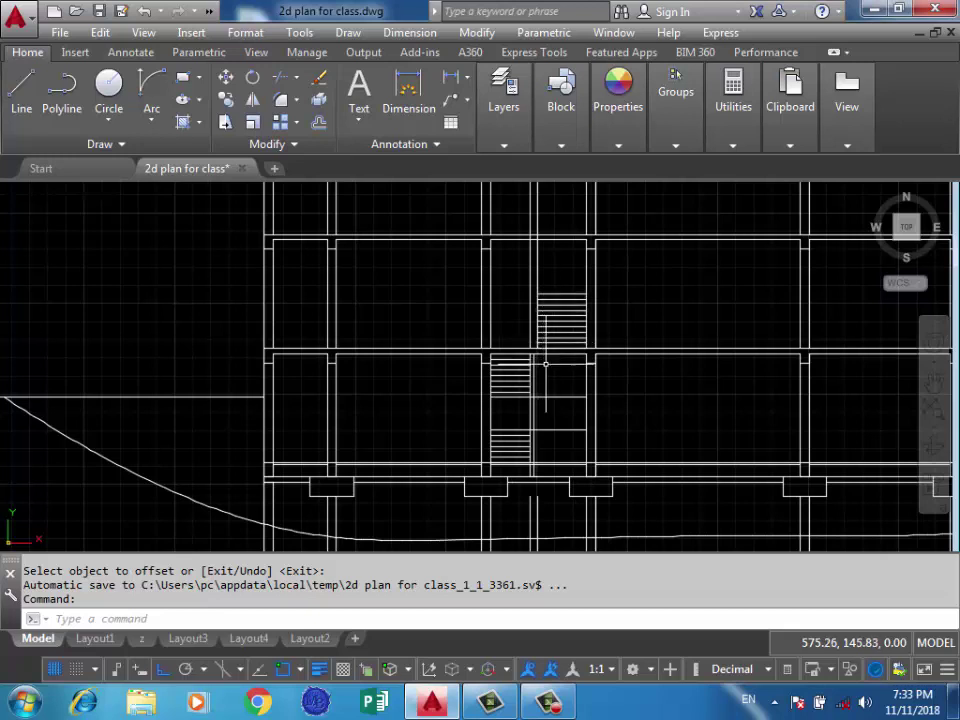
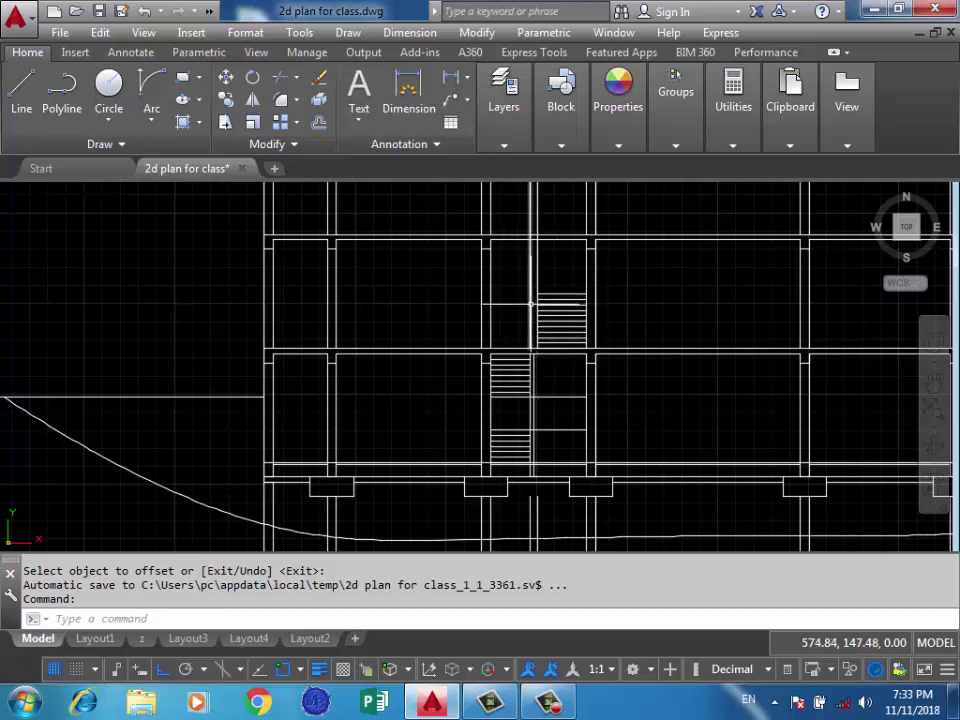
# Outline the opening in the upper-storey right wall with 1 and 1.5 line segments.
pyautogui.scroll(-3, 624, 330)
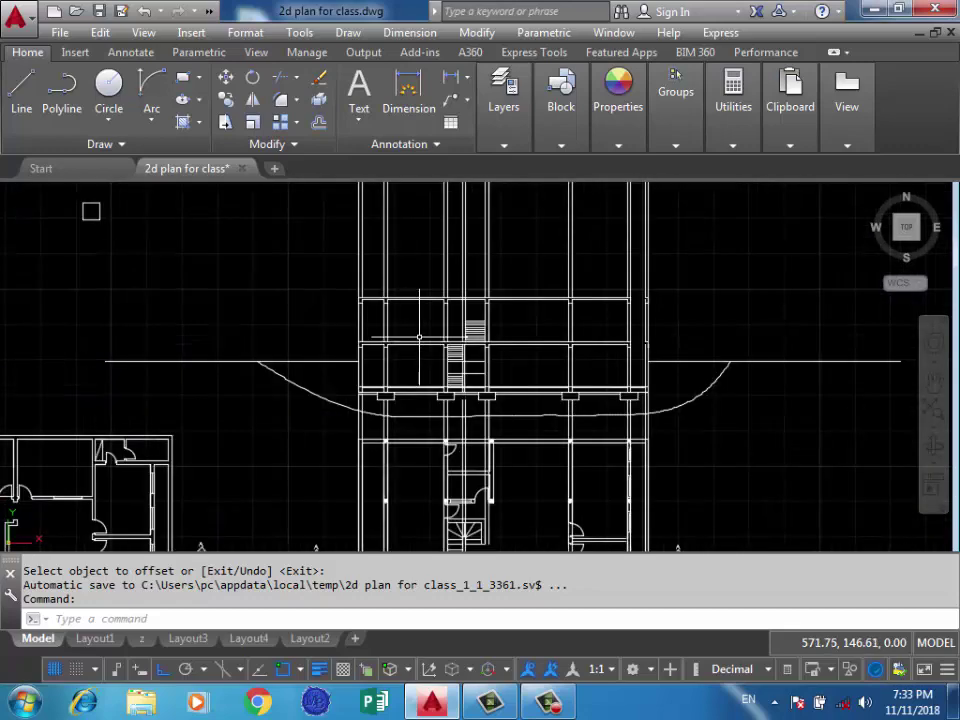
pyautogui.scroll(1, 602, 311)
pyautogui.moveTo(602, 311); pyautogui.dragTo(730, 167, button='middle')
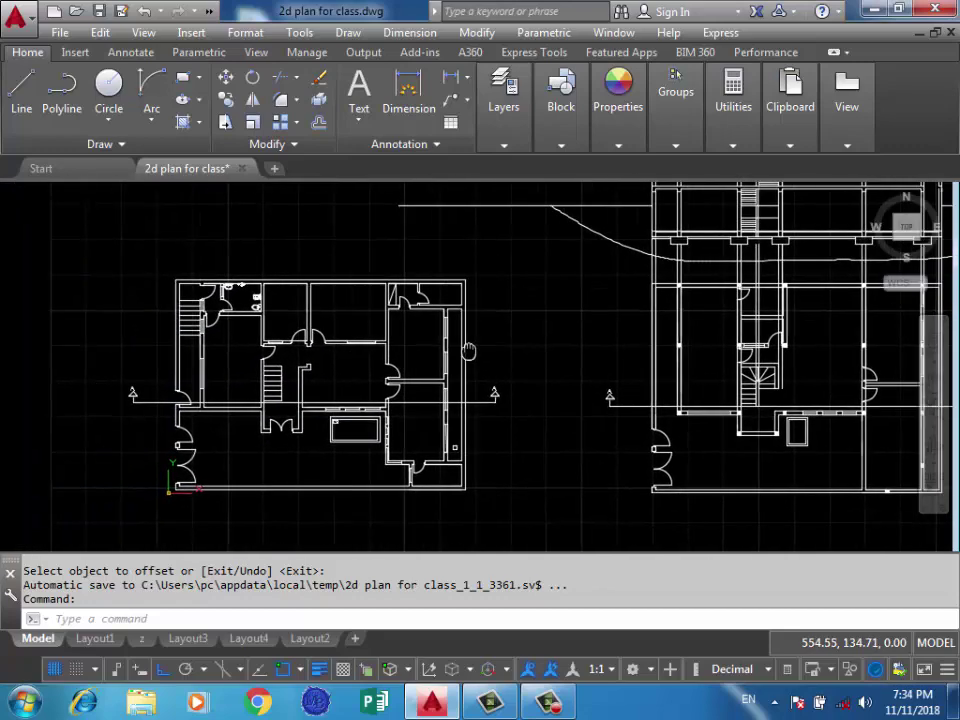
pyautogui.scroll(2, 322, 430)
pyautogui.scroll(-2, 322, 430)
pyautogui.scroll(-1, 578, 332)
pyautogui.scroll(4, 578, 332)
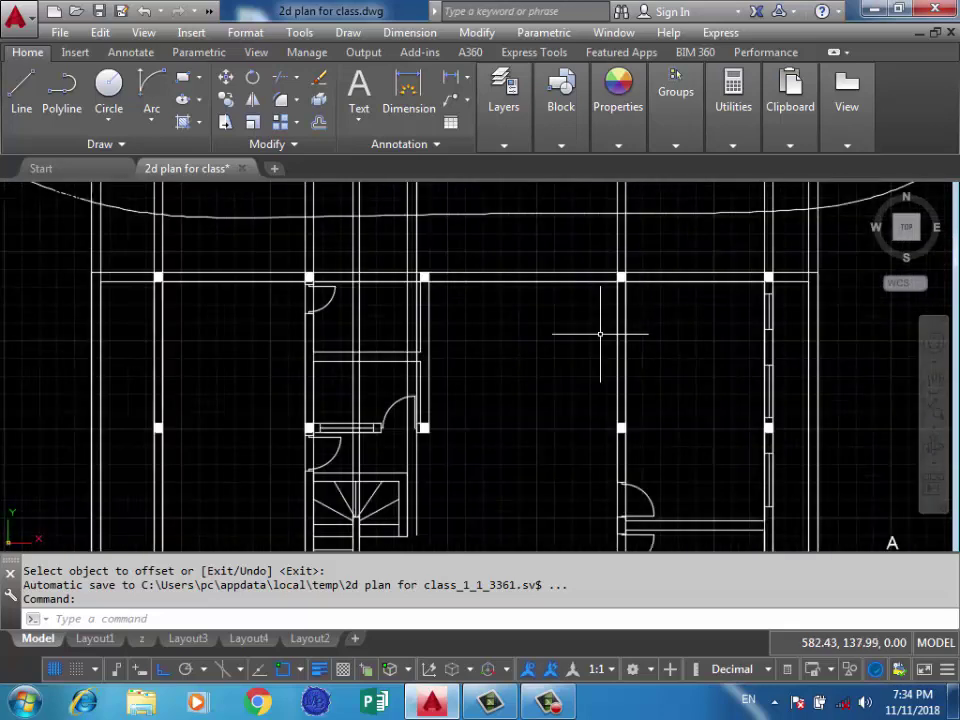
pyautogui.scroll(-1, 578, 332)
pyautogui.moveTo(578, 332); pyautogui.dragTo(581, 285, button='middle')
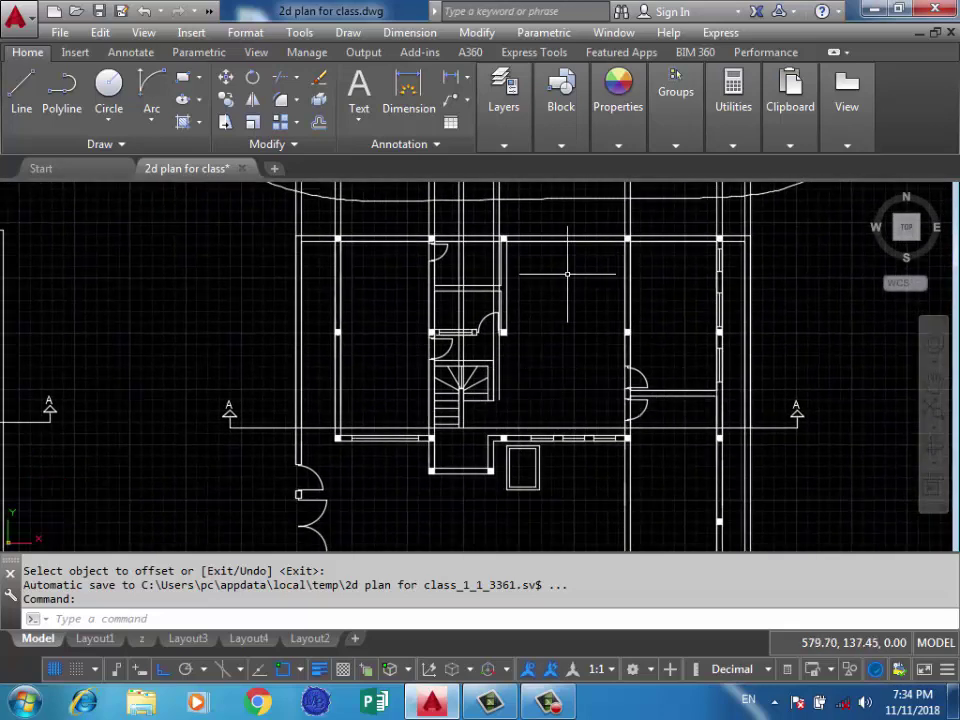
pyautogui.scroll(-1, 507, 322)
pyautogui.scroll(-2, 507, 322)
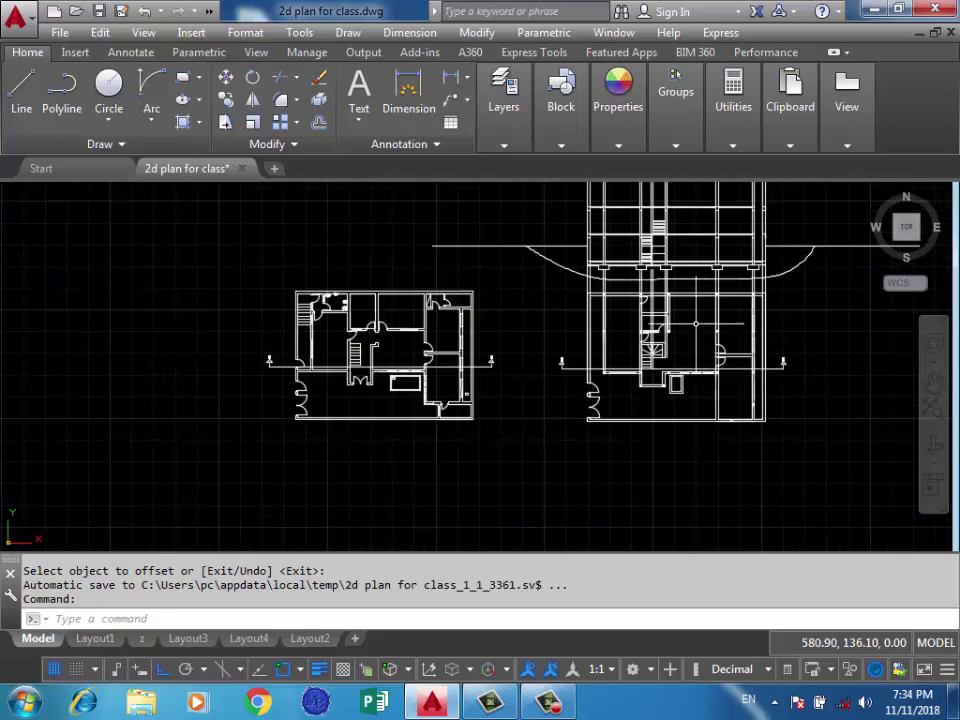
pyautogui.scroll(3, 378, 366)
pyautogui.scroll(4, 480, 370)
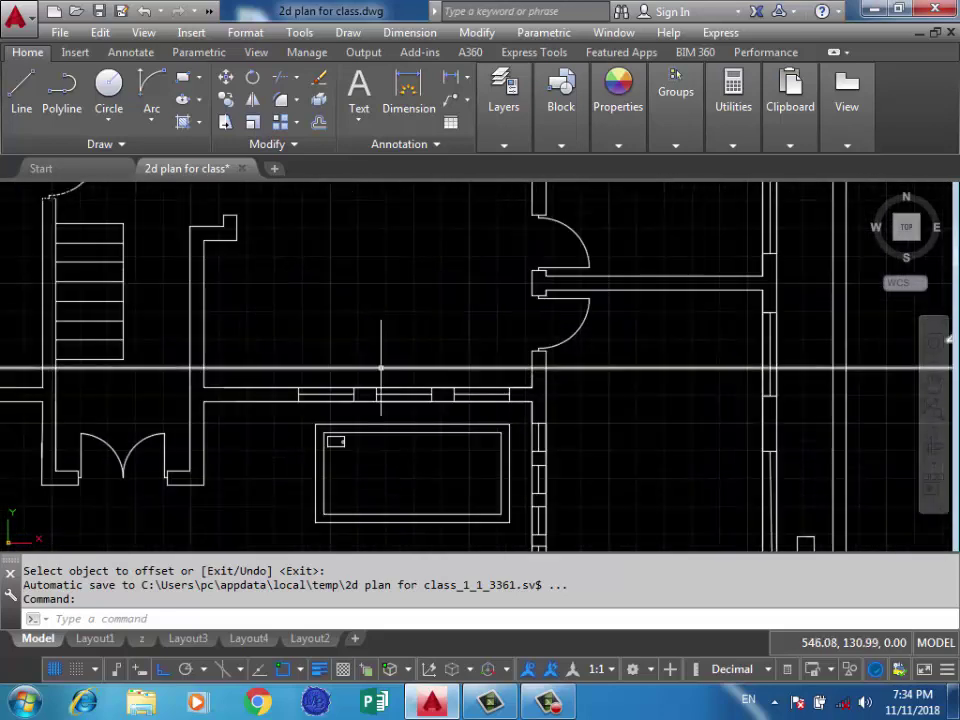
pyautogui.scroll(-2, 419, 370)
pyautogui.scroll(2, 627, 370)
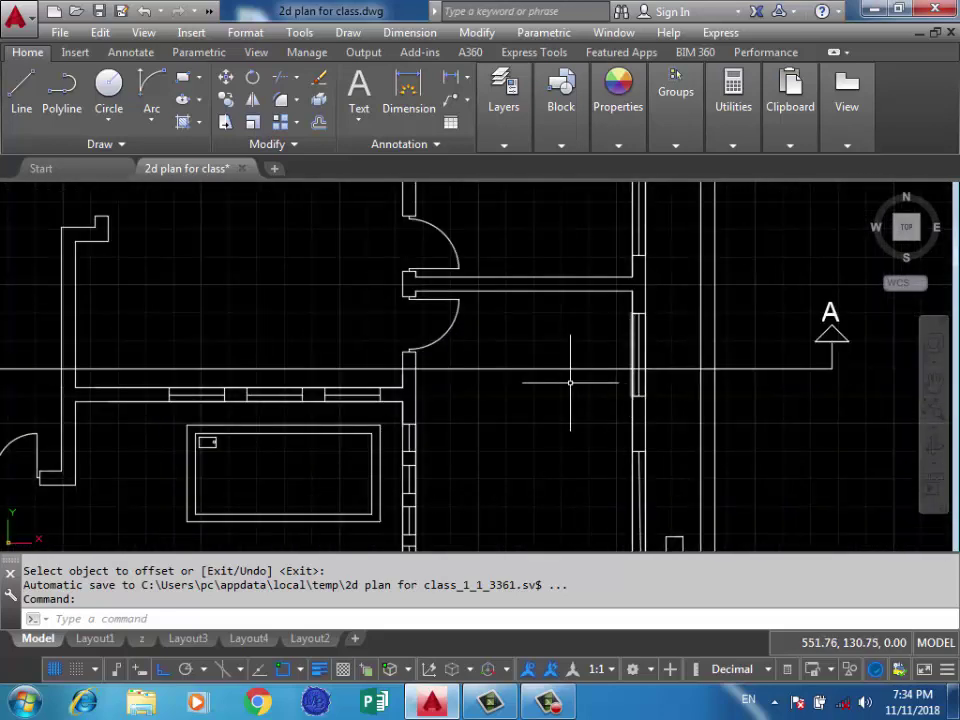
pyautogui.scroll(-2, 560, 370)
pyautogui.scroll(-2, 640, 300)
pyautogui.moveTo(640, 290); pyautogui.dragTo(324, 261, button='middle')
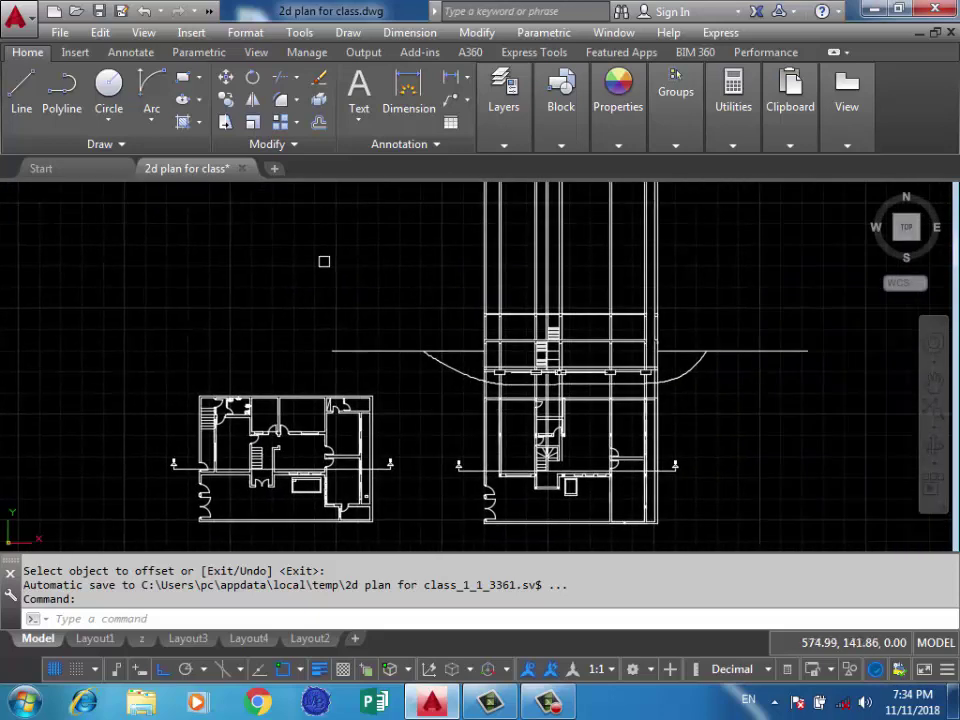
pyautogui.scroll(3, 600, 360)
pyautogui.scroll(2, 654, 332)
pyautogui.write('l')
pyautogui.press('Return')
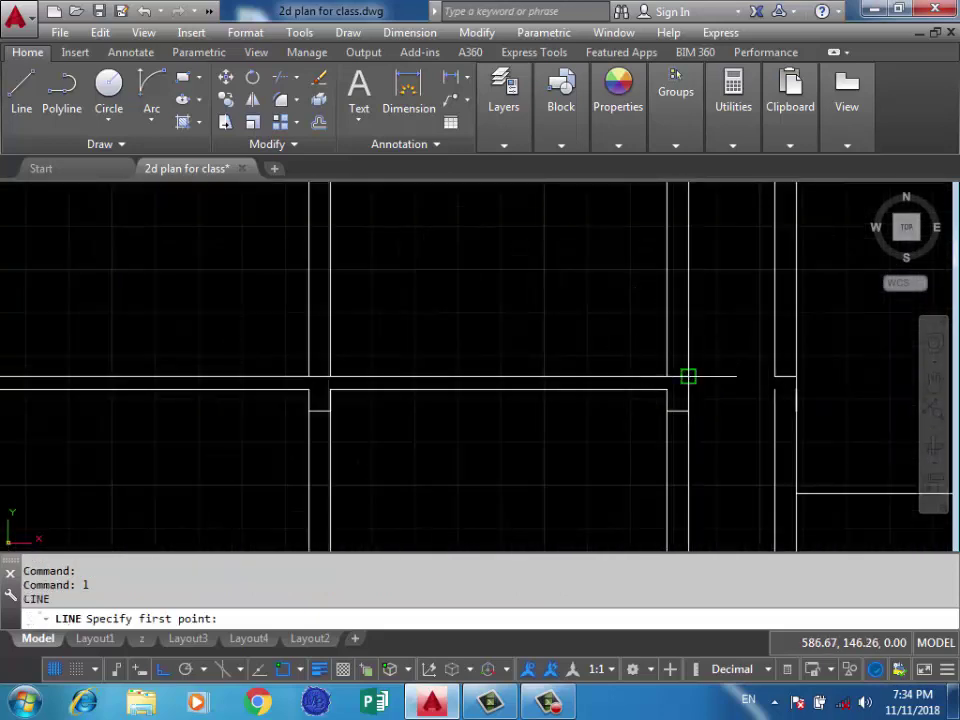
pyautogui.click(688, 376)
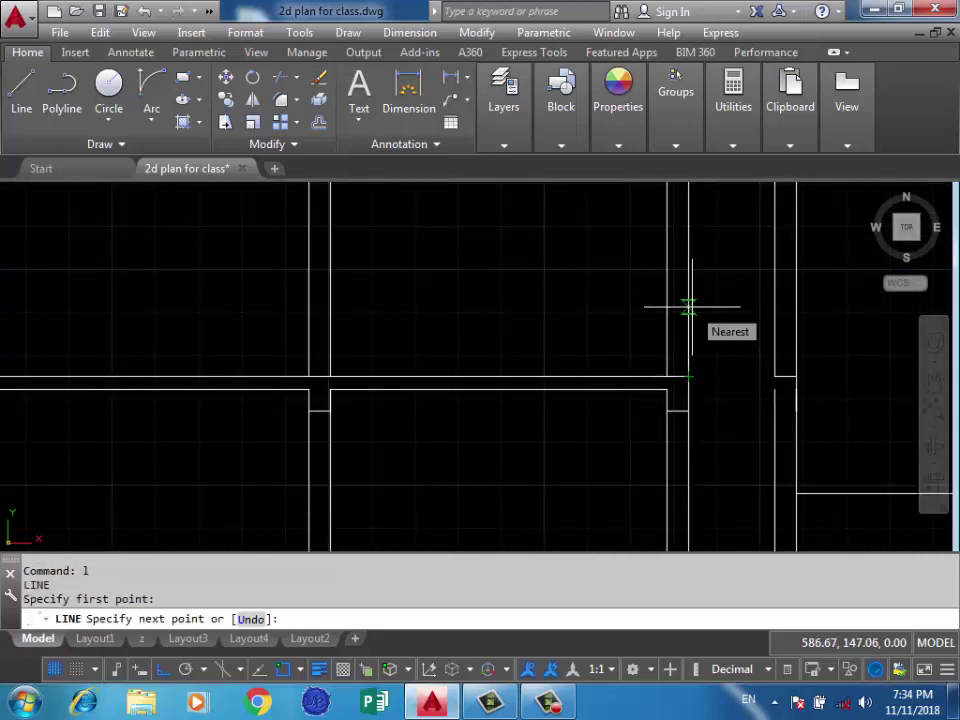
pyautogui.write('1')
pyautogui.press('Return')
pyautogui.click(664, 289)
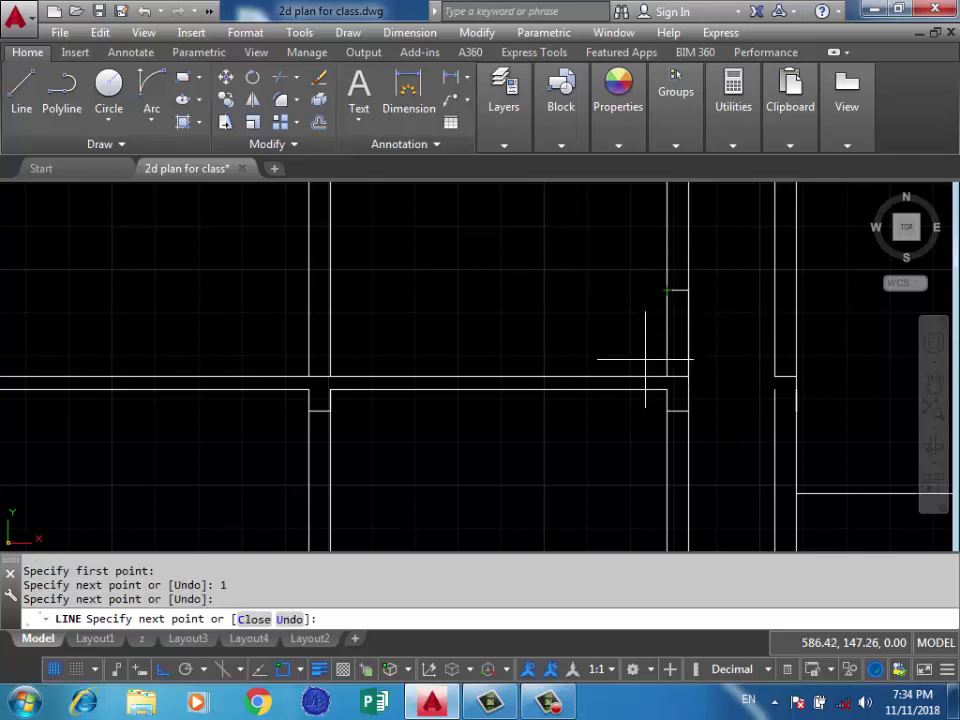
pyautogui.scroll(-2, 650, 320)
pyautogui.write('1.')
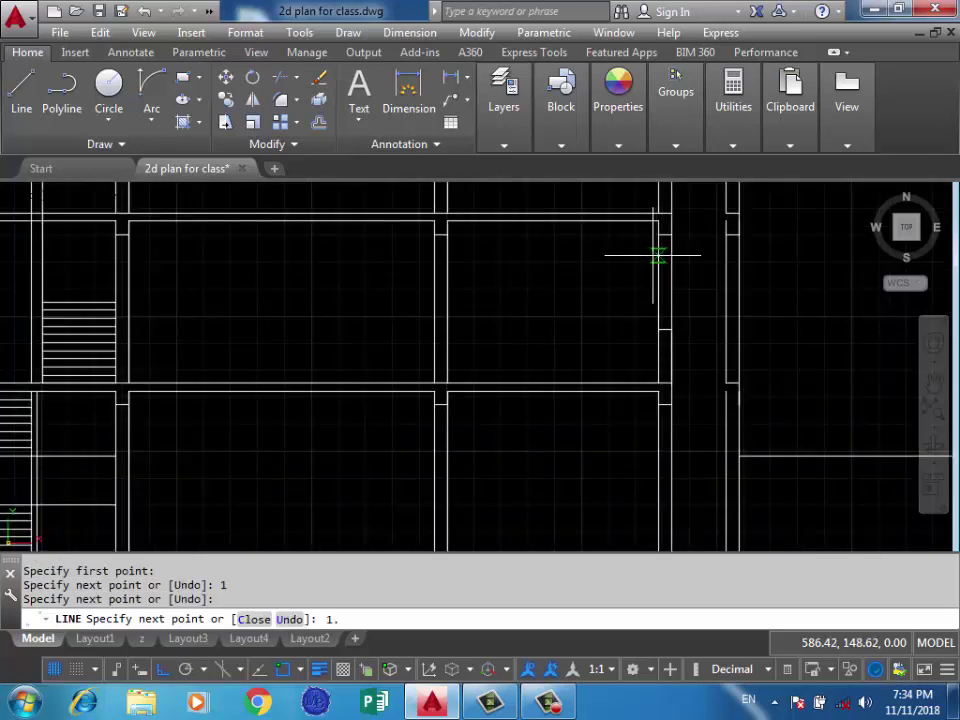
pyautogui.write('5')
pyautogui.press('Return')
pyautogui.scroll(2, 655, 253)
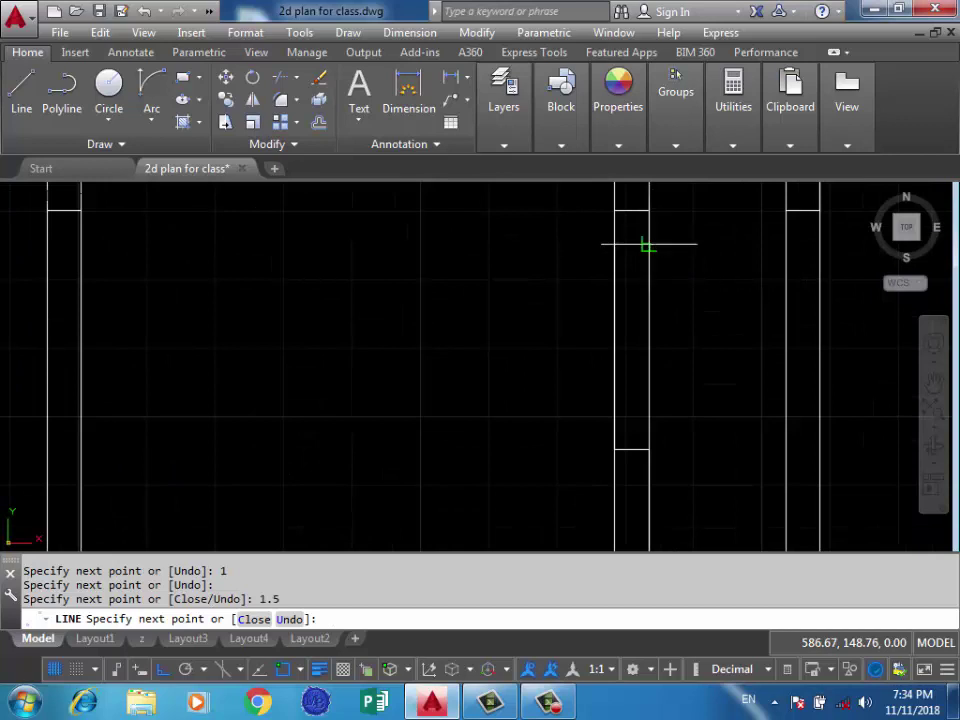
pyautogui.click(648, 243)
pyautogui.press('Return')
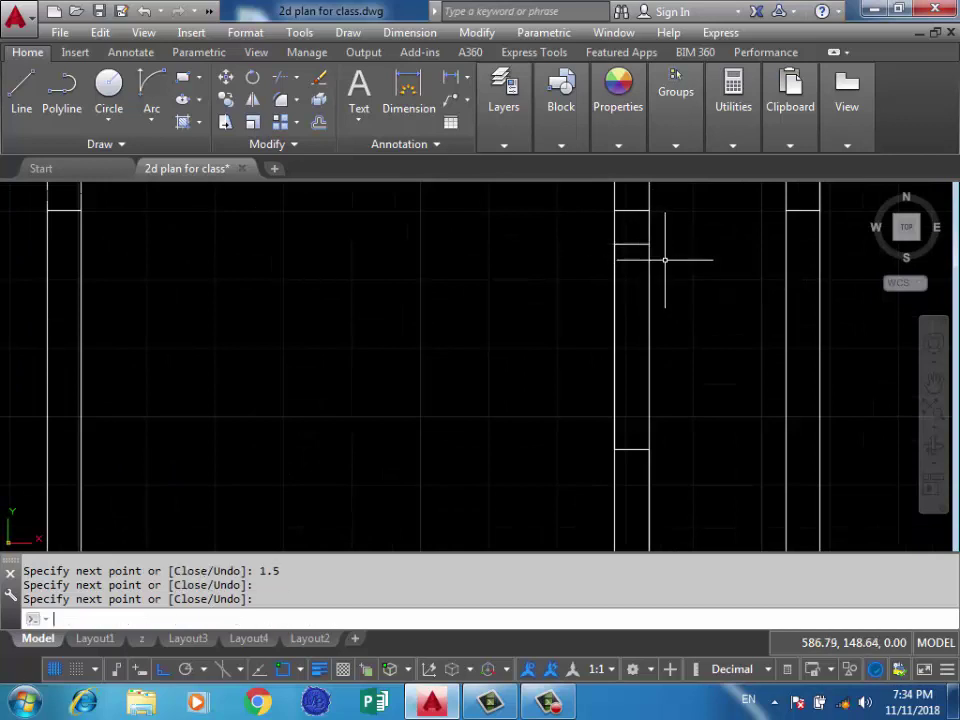
# Draw the frame line with a 0.05 offset segment and 1.40 down the wall.
pyautogui.write('l')
pyautogui.press('Return')
pyautogui.click(648, 243)
pyautogui.write('0.05')
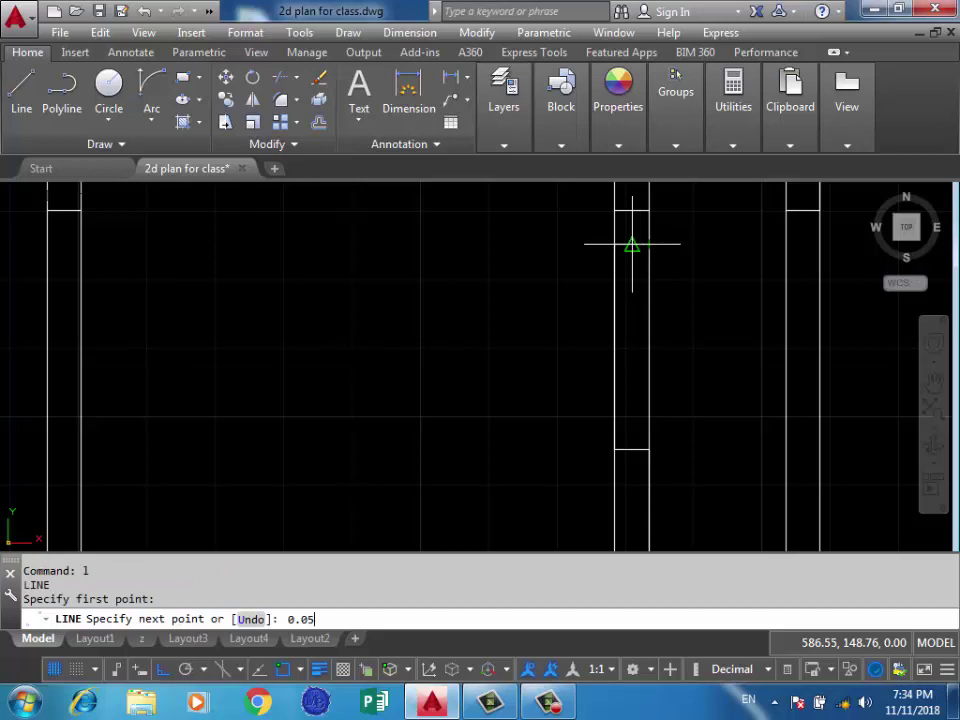
pyautogui.press('Return')
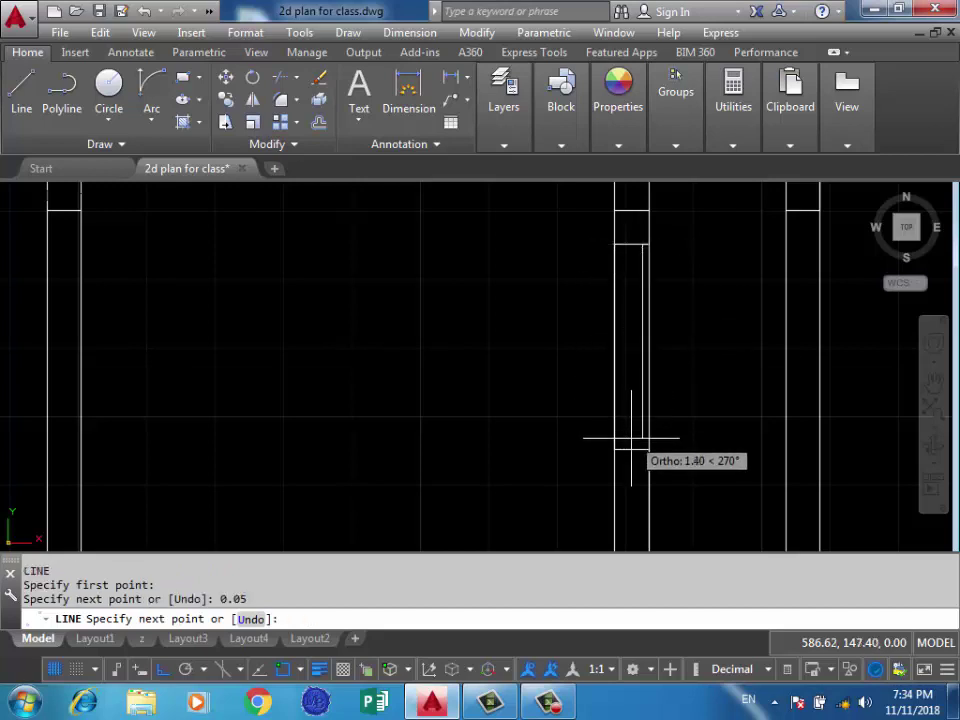
pyautogui.scroll(1, 645, 452)
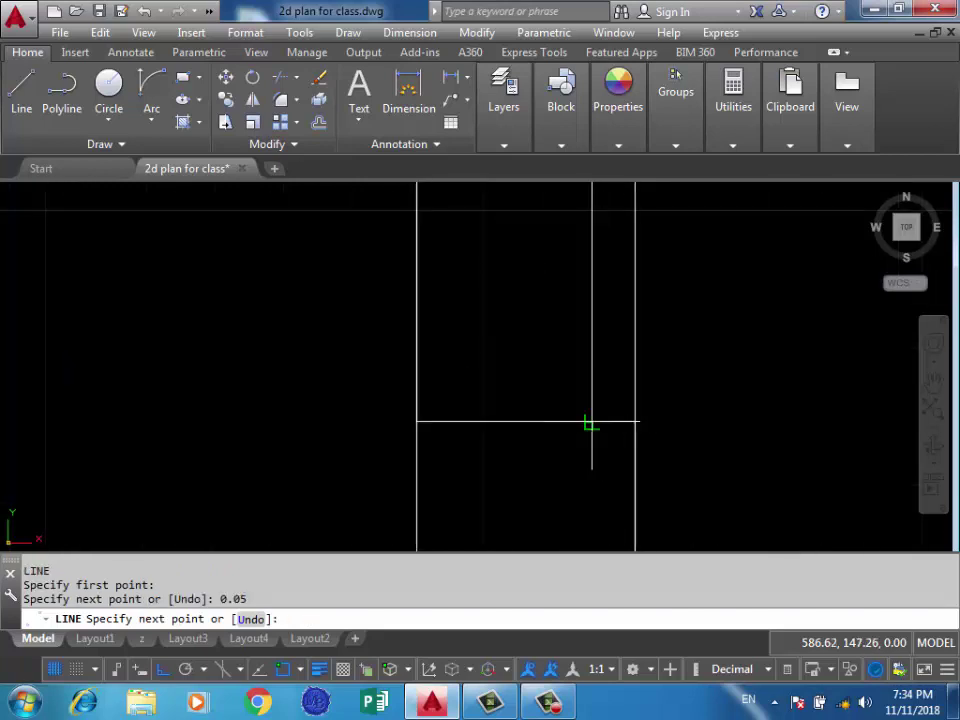
pyautogui.click(595, 422)
pyautogui.press('Return')
pyautogui.scroll(-5, 608, 423)
pyautogui.write('t')
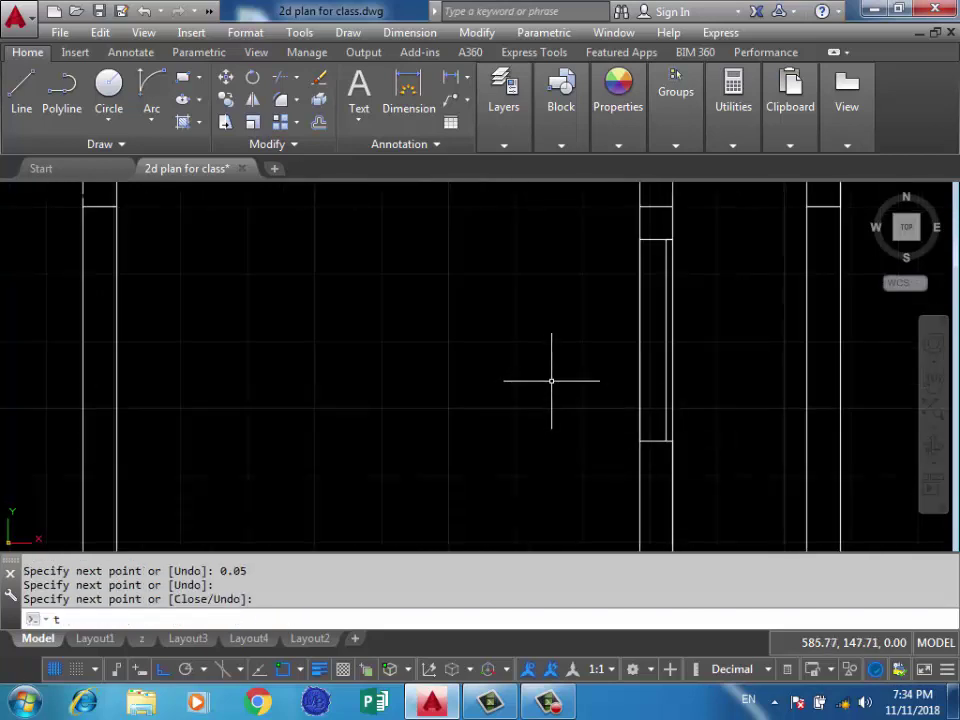
# Try trimming the wall lines inside the opening, then cancel the trim.
pyautogui.write('r')
pyautogui.press('Return')
pyautogui.press('Return')
pyautogui.click(664, 304)
pyautogui.click(647, 306)
pyautogui.click(646, 293)
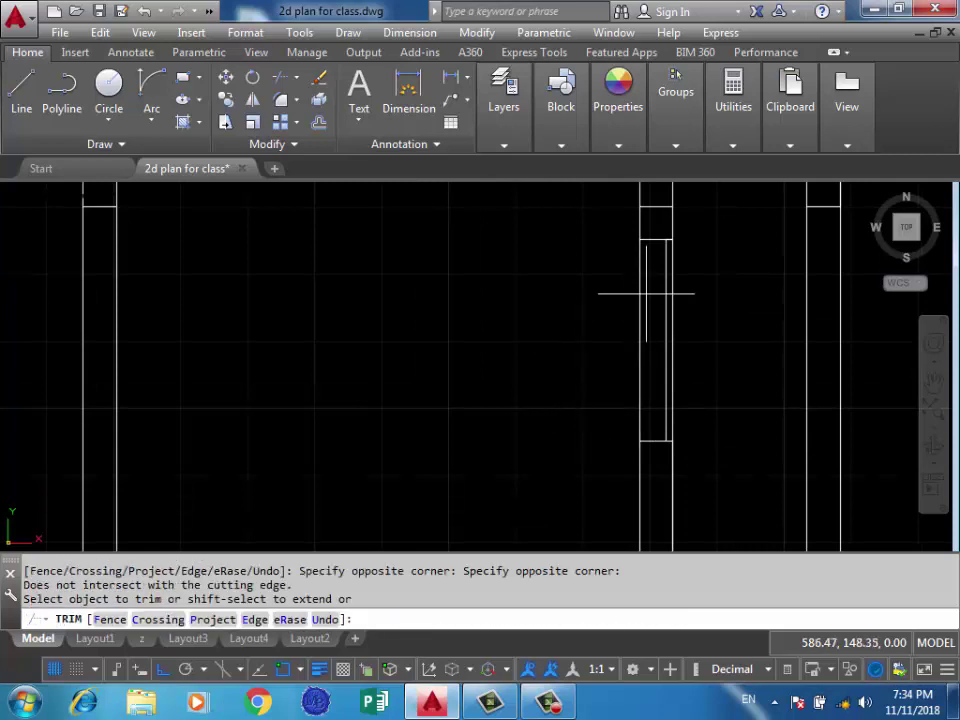
pyautogui.click(646, 293)
pyautogui.click(594, 334)
pyautogui.click(645, 311)
pyautogui.click(585, 336)
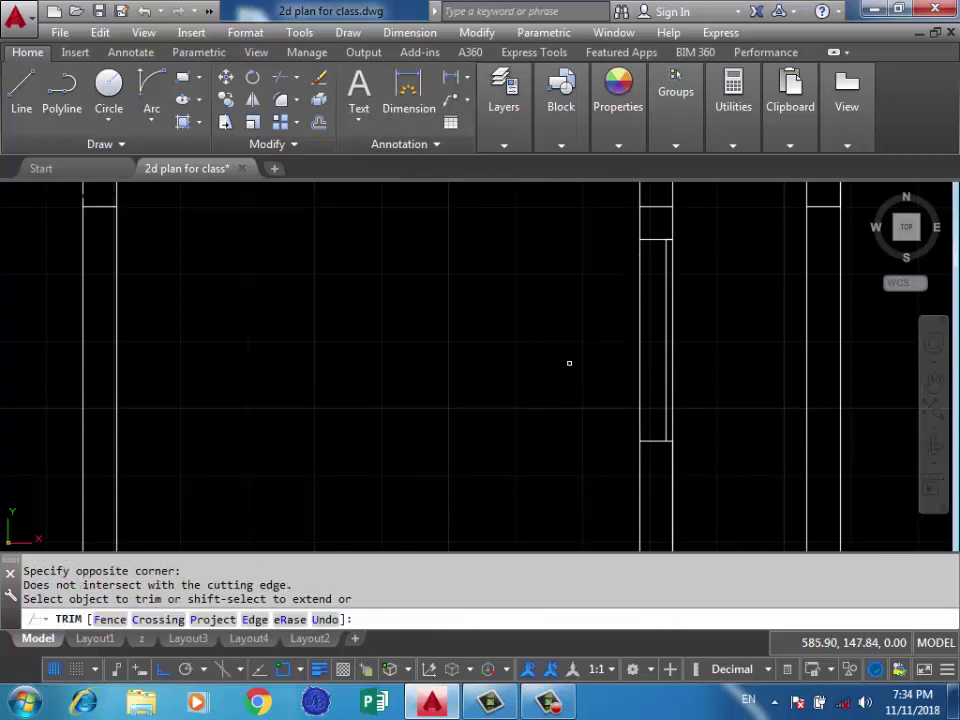
pyautogui.press('Escape')
# Delete the leftover vertical wall line inside the opening.
pyautogui.click(643, 332)
pyautogui.click(596, 343)
pyautogui.press('Delete')
pyautogui.scroll(-3, 702, 318)
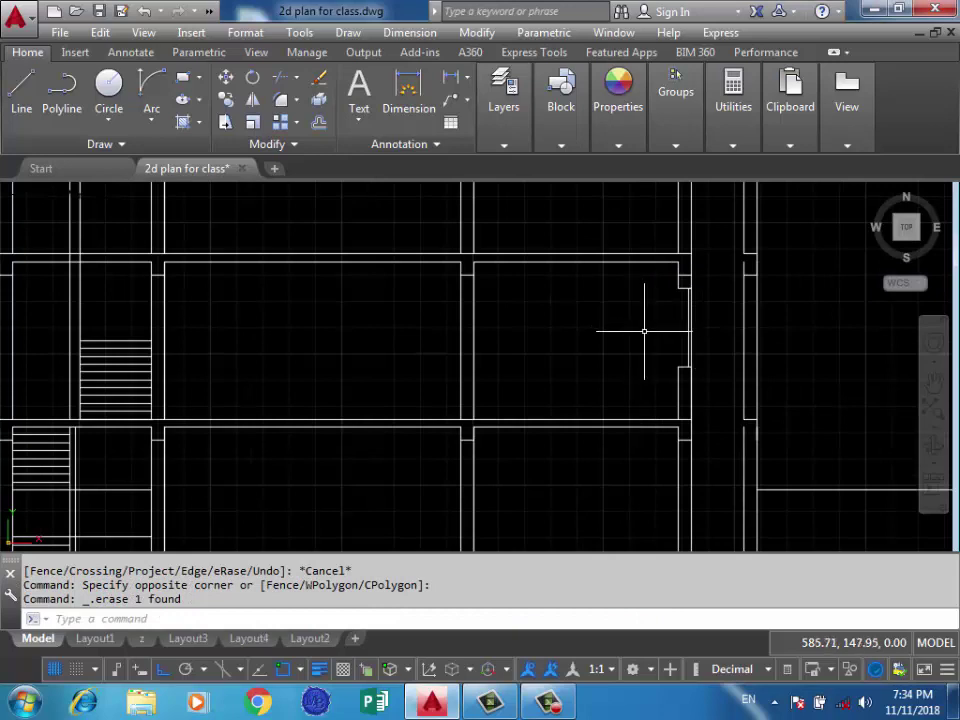
# Start the outline at the room's wall corner with two 0.5 segments.
pyautogui.scroll(-1, 591, 336)
pyautogui.scroll(-1, 724, 343)
pyautogui.scroll(-1, 574, 347)
pyautogui.moveTo(574, 347); pyautogui.dragTo(702, 272, button='middle')
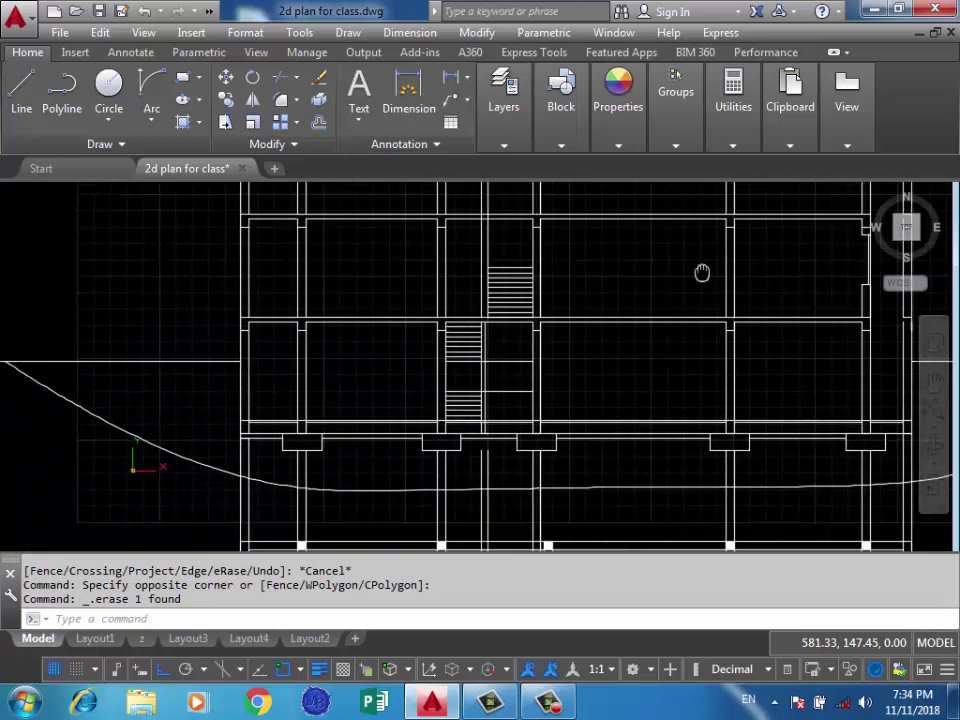
pyautogui.scroll(-4, 702, 272)
pyautogui.moveTo(380, 290); pyautogui.dragTo(440, 265, button='middle')
pyautogui.scroll(2, 320, 224)
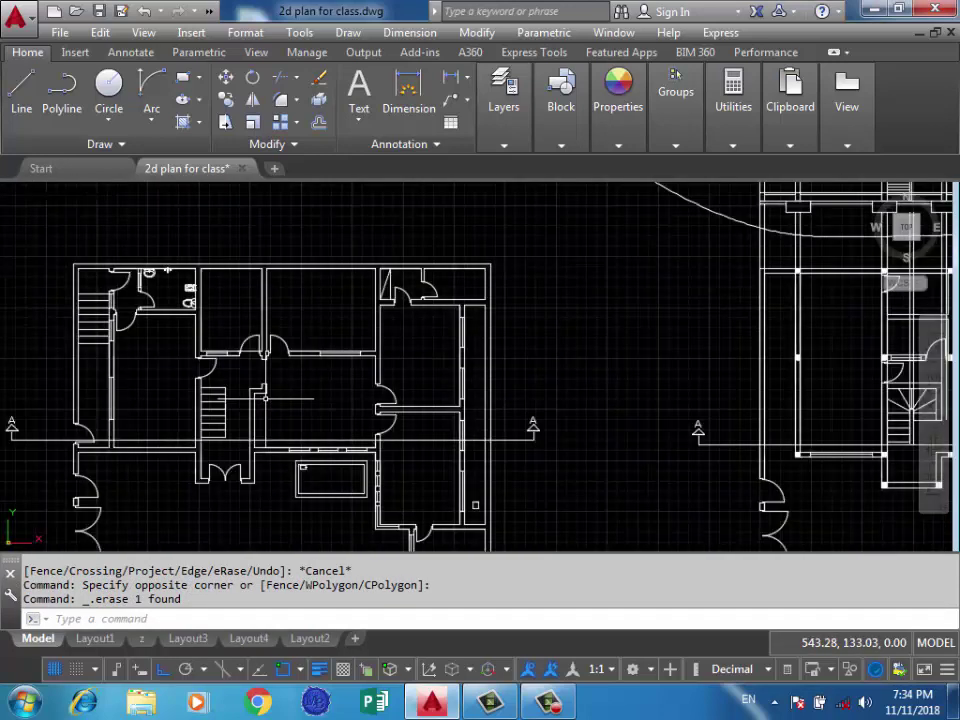
pyautogui.scroll(2, 265, 398)
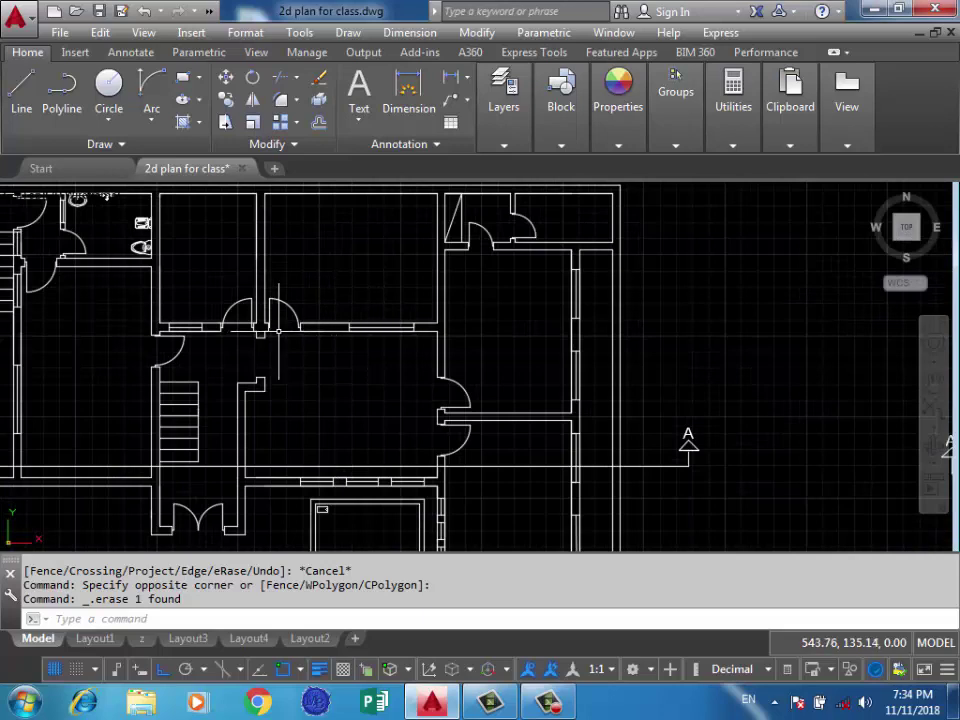
pyautogui.scroll(-5, 276, 206)
pyautogui.scroll(4, 520, 290)
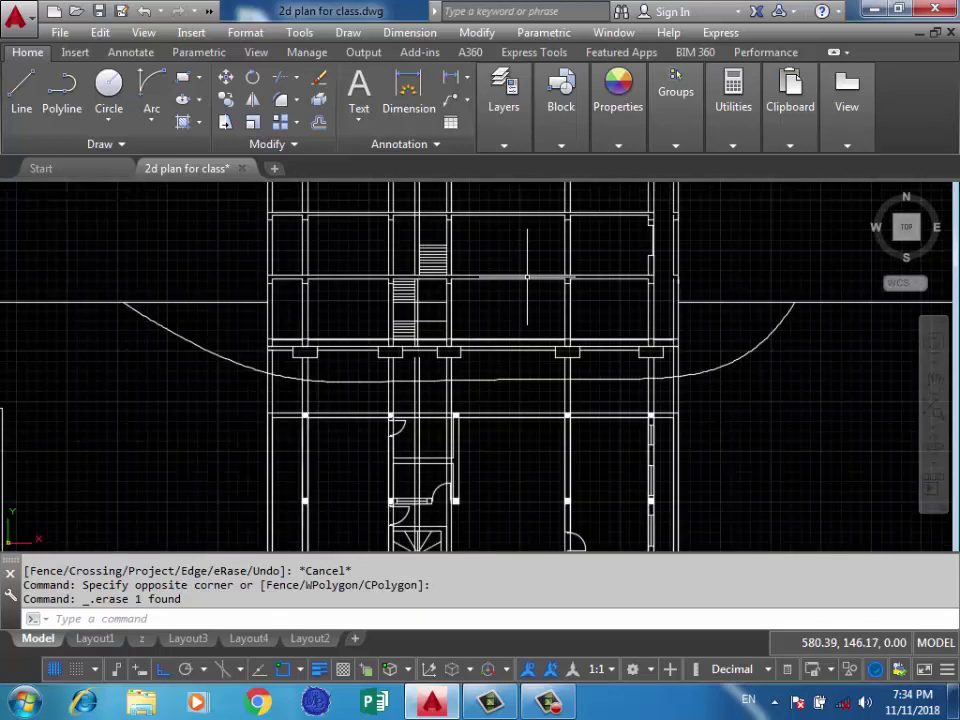
pyautogui.scroll(2, 542, 331)
pyautogui.press('Return')
pyautogui.scroll(2, 617, 386)
pyautogui.scroll(-2, 551, 392)
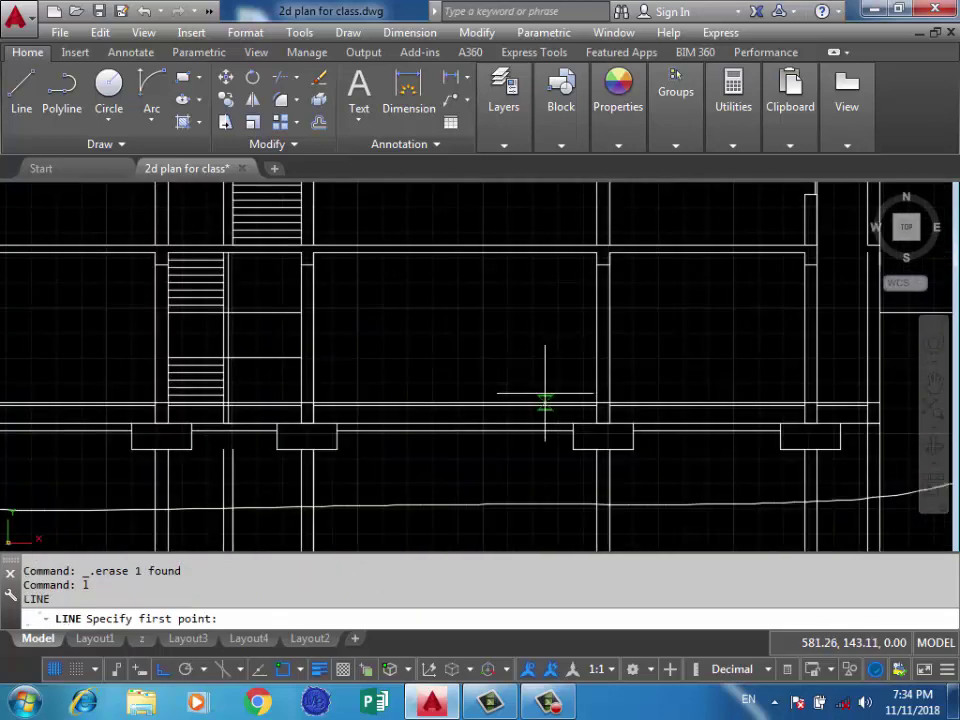
pyautogui.moveTo(519, 345); pyautogui.dragTo(515, 380, button='middle')
pyautogui.scroll(-3, 527, 284)
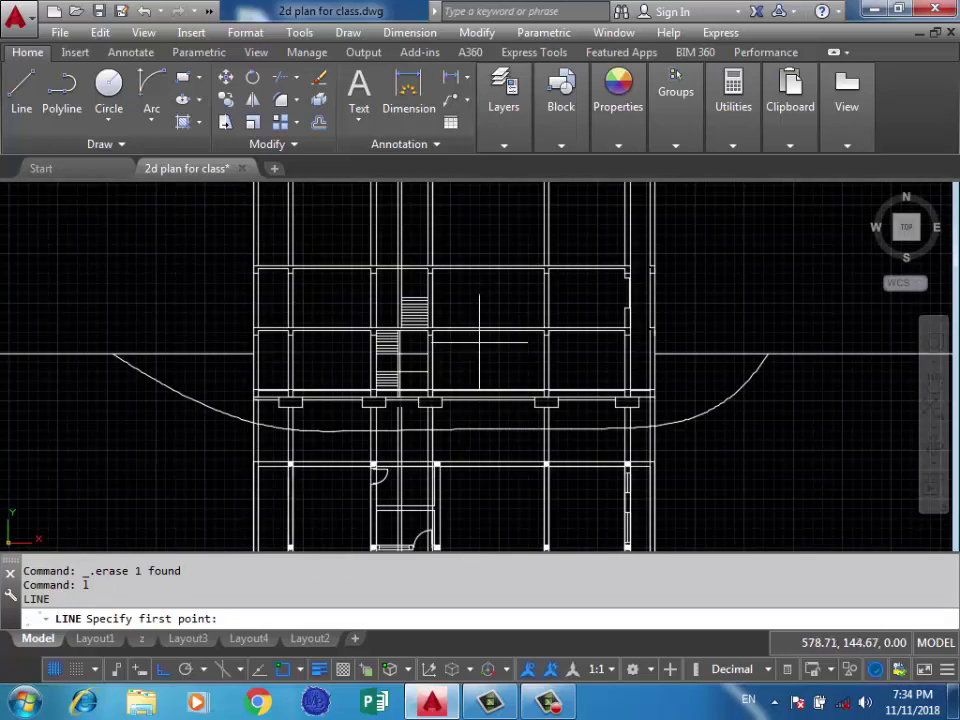
pyautogui.scroll(5, 574, 349)
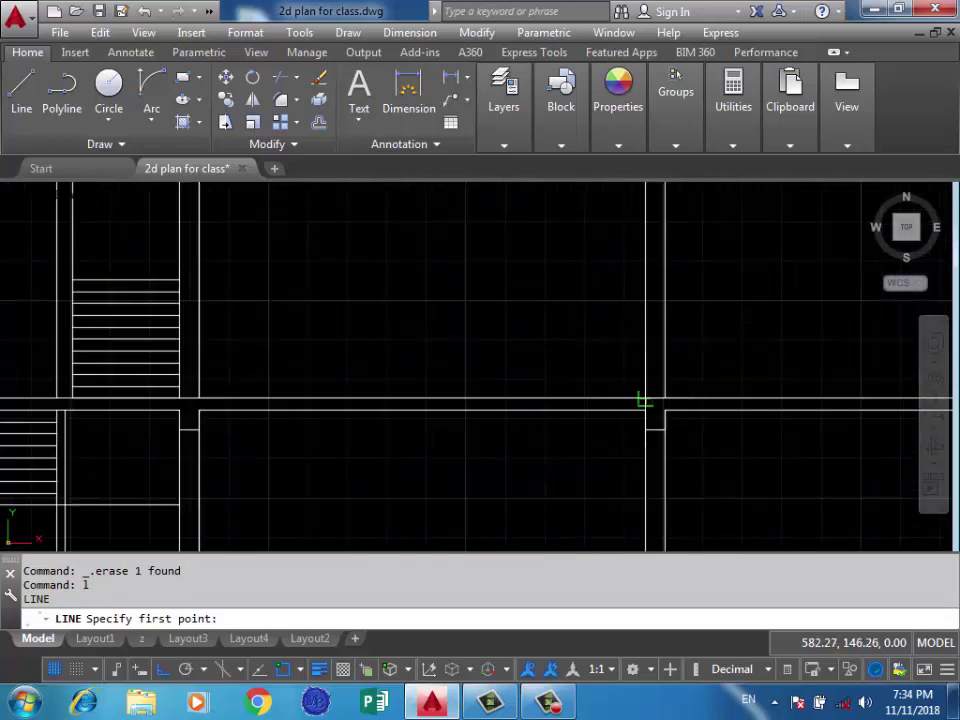
pyautogui.click(643, 399)
pyautogui.press('Return')
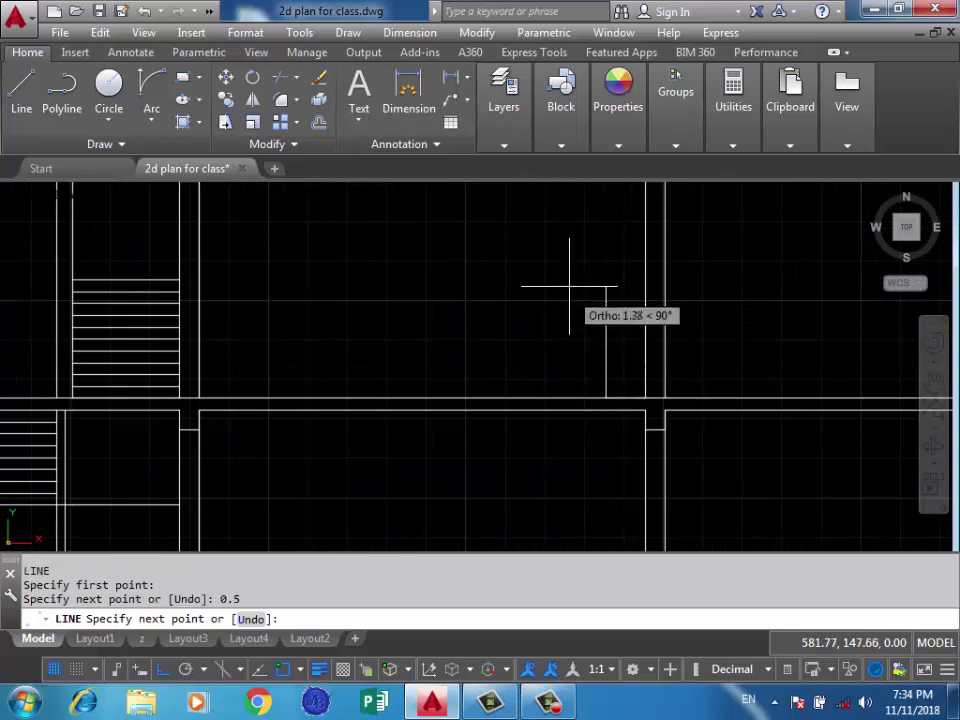
pyautogui.write('0.5')
pyautogui.press('Return')
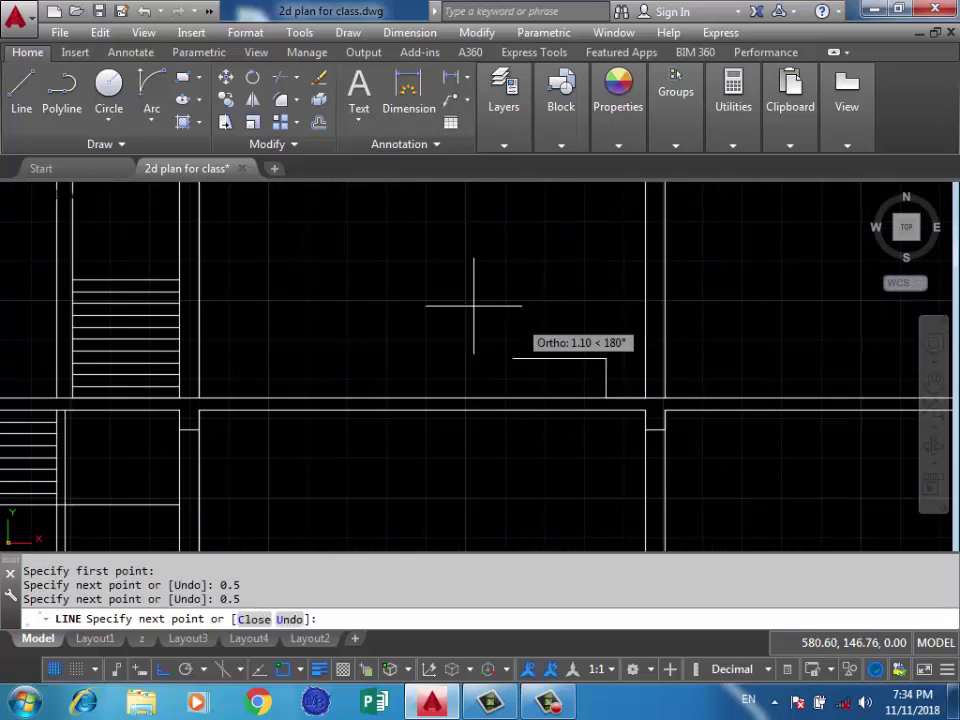
# Add segments of 2, 0.5, 2 and 2.5 to close the rectangle, then begin selecting the stray line.
pyautogui.scroll(-3, 450, 300)
pyautogui.scroll(2, 460, 298)
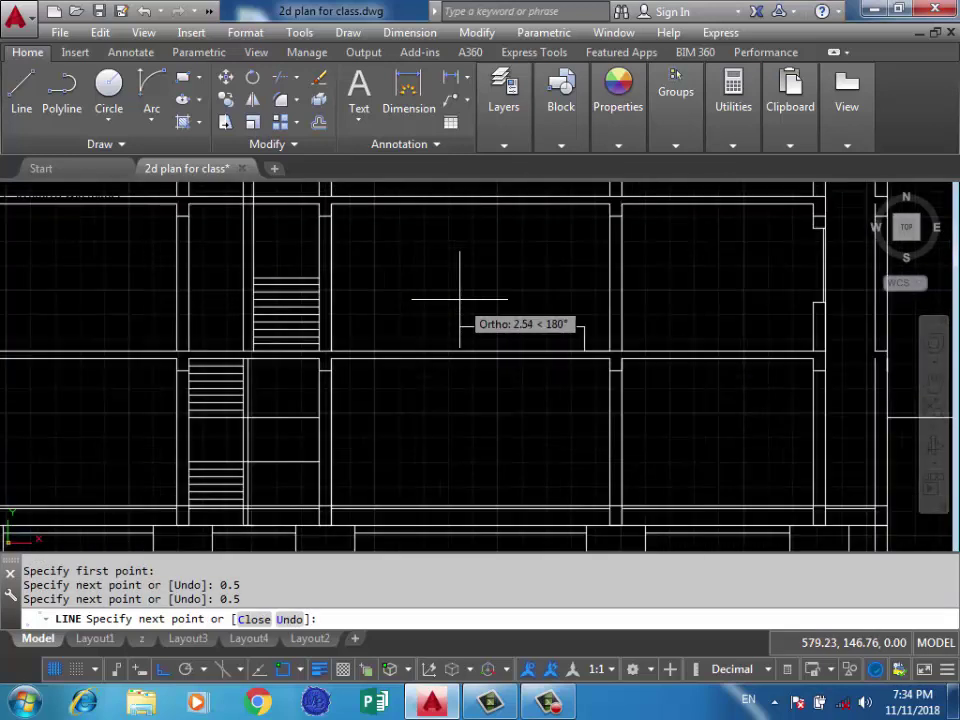
pyautogui.write('2')
pyautogui.press('Return')
pyautogui.scroll(2, 460, 283)
pyautogui.scroll(-1, 450, 265)
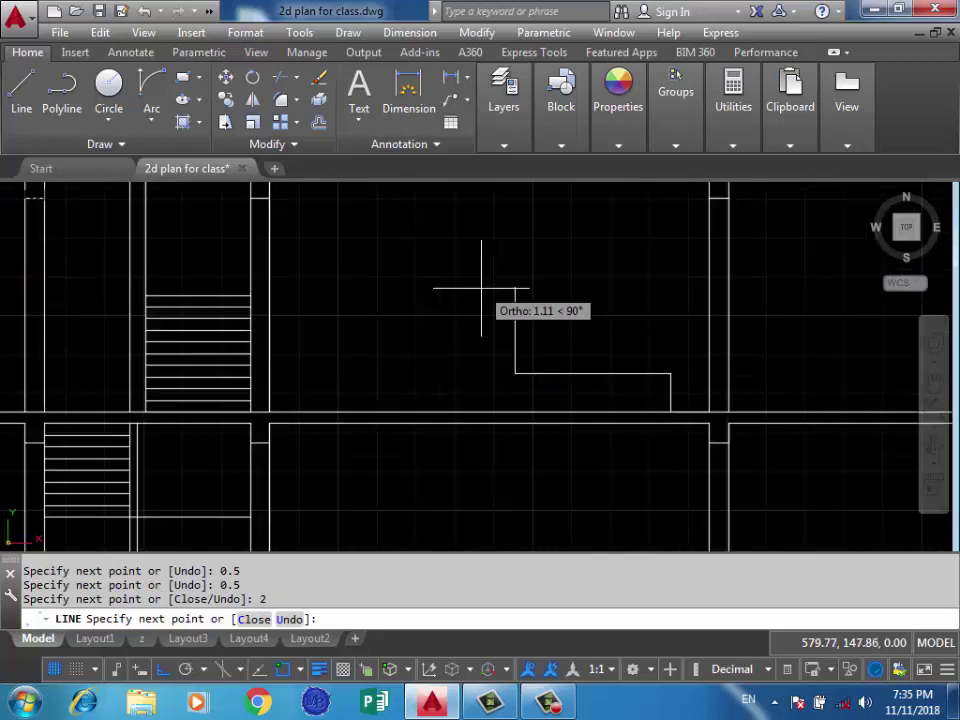
pyautogui.write('0.5')
pyautogui.press('Return')
pyautogui.write('2')
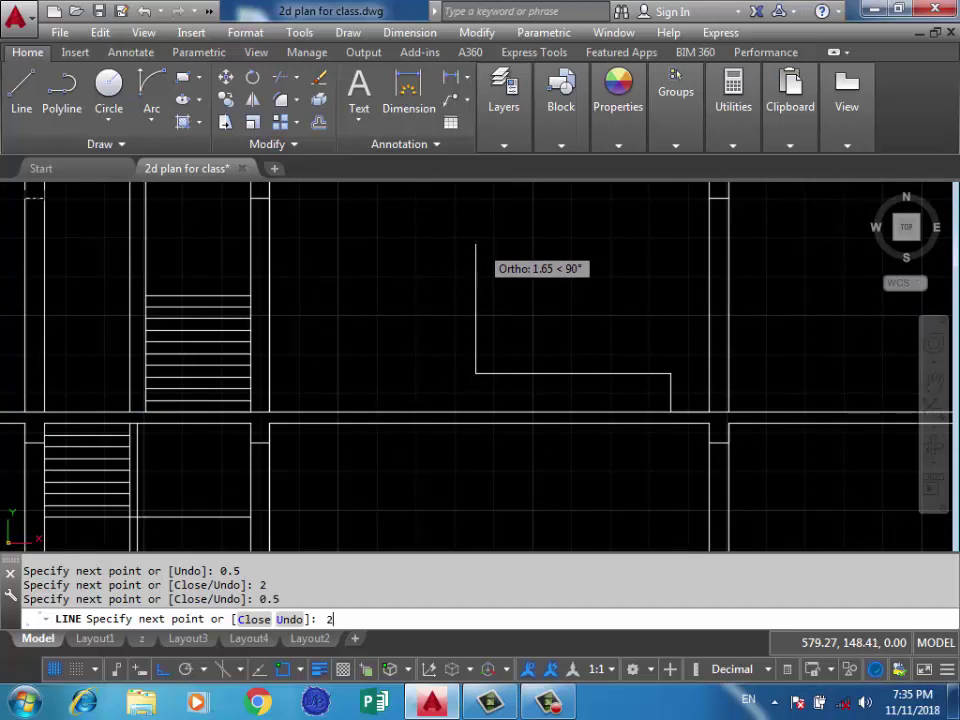
pyautogui.press('Return')
pyautogui.scroll(-3, 470, 255)
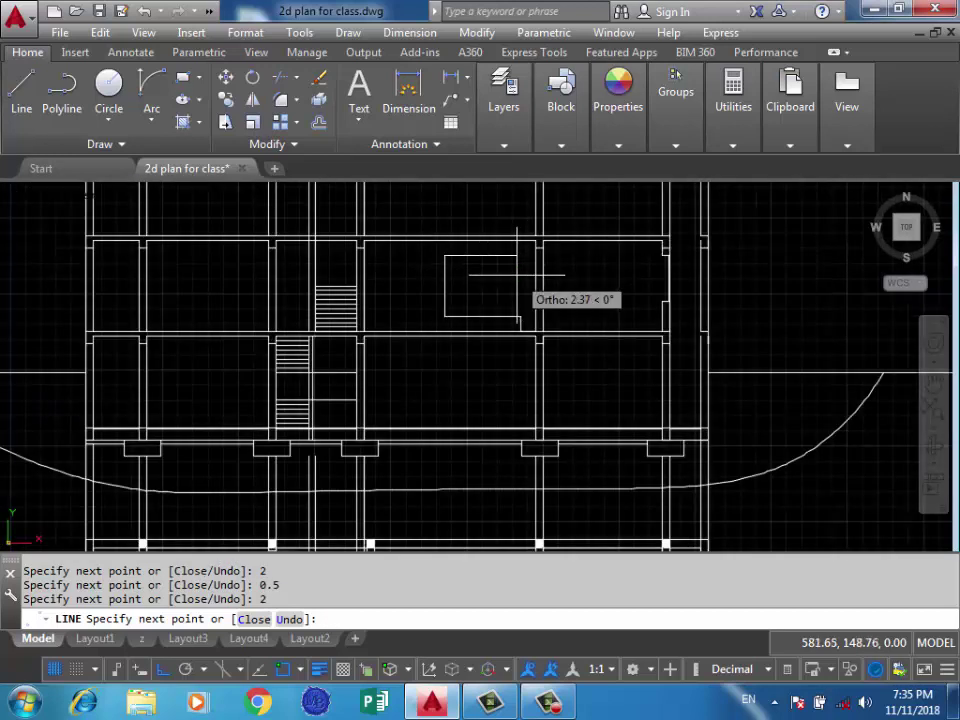
pyautogui.write('2.5')
pyautogui.press('Return')
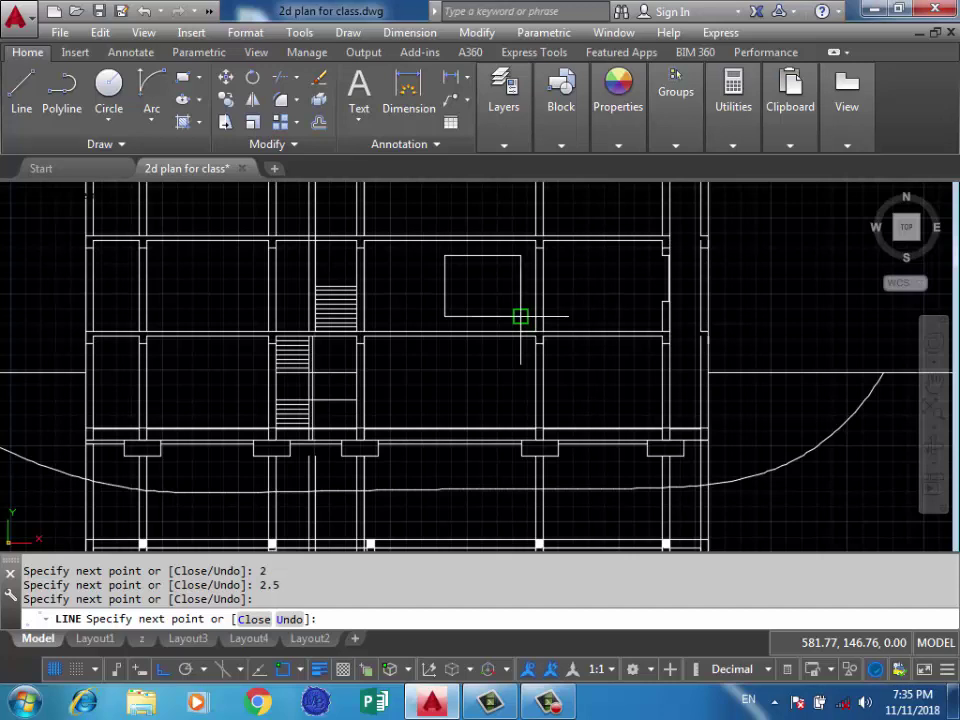
pyautogui.press('Return')
pyautogui.scroll(3, 520, 320)
pyautogui.click(595, 350)
# Delete the stray leftover line.
pyautogui.click(557, 368)
pyautogui.press('Delete')
pyautogui.scroll(-4, 537, 322)
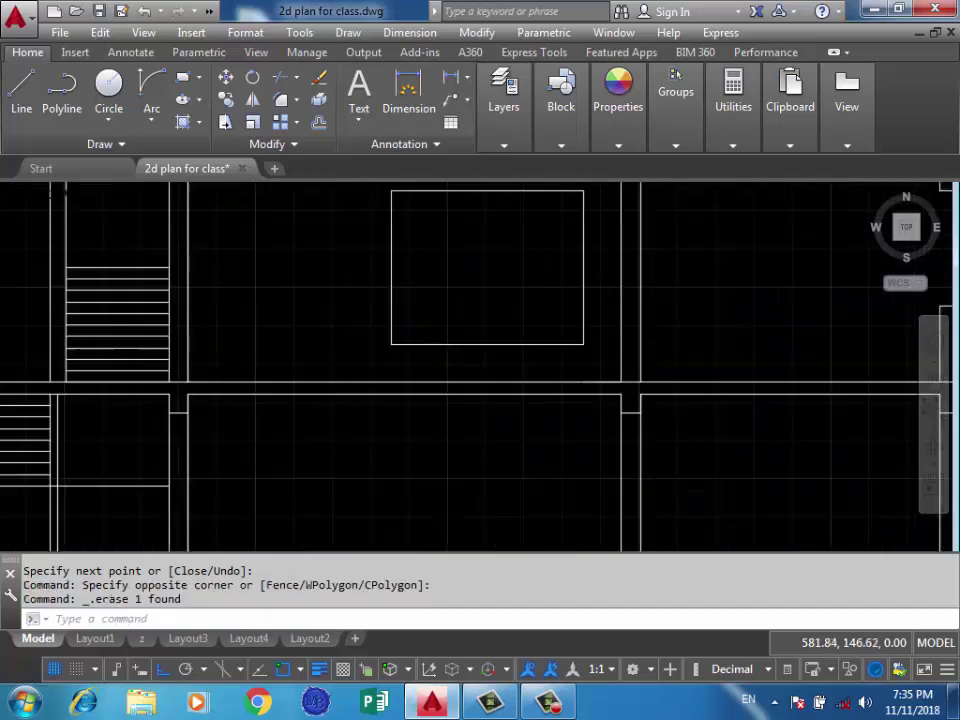
pyautogui.scroll(-4, 604, 324)
# Measure the floor-plan opening with DIMLINEAR, read 2.00, and cancel the dimension.
pyautogui.moveTo(585, 322); pyautogui.dragTo(709, 297, button='middle')
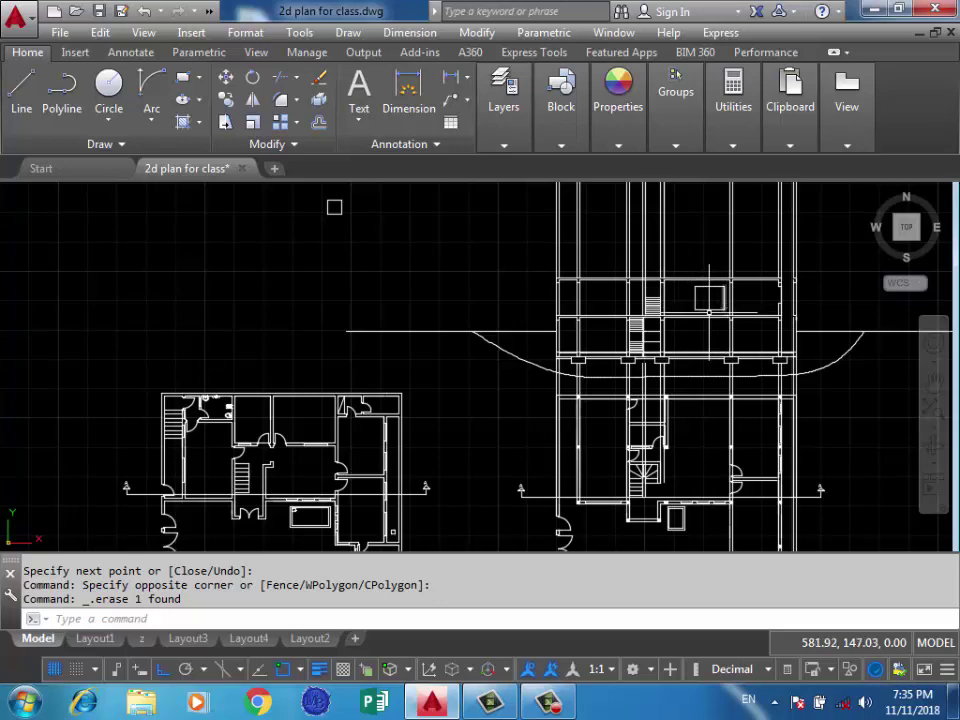
pyautogui.scroll(3, 300, 450)
pyautogui.scroll(3, 291, 452)
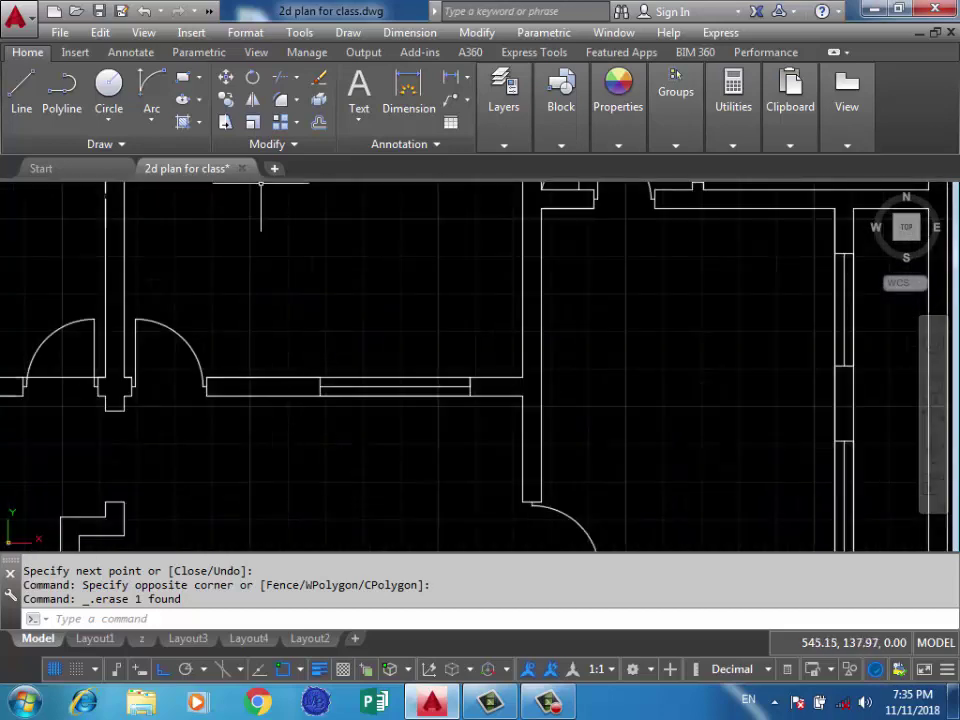
pyautogui.scroll(2, 420, 360)
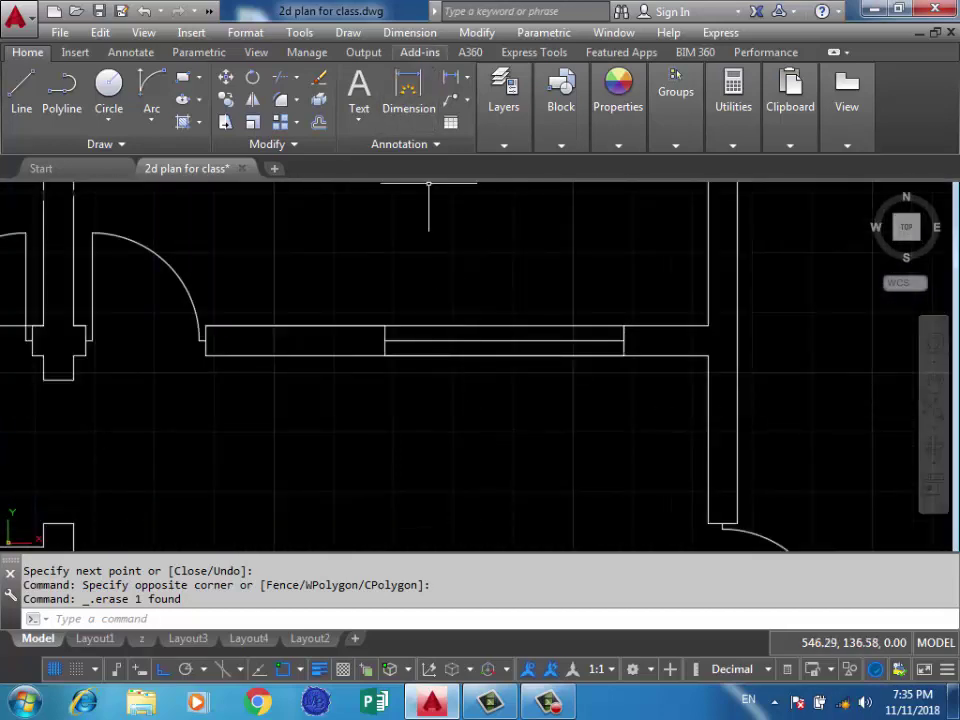
pyautogui.click(408, 92)
pyautogui.click(624, 356)
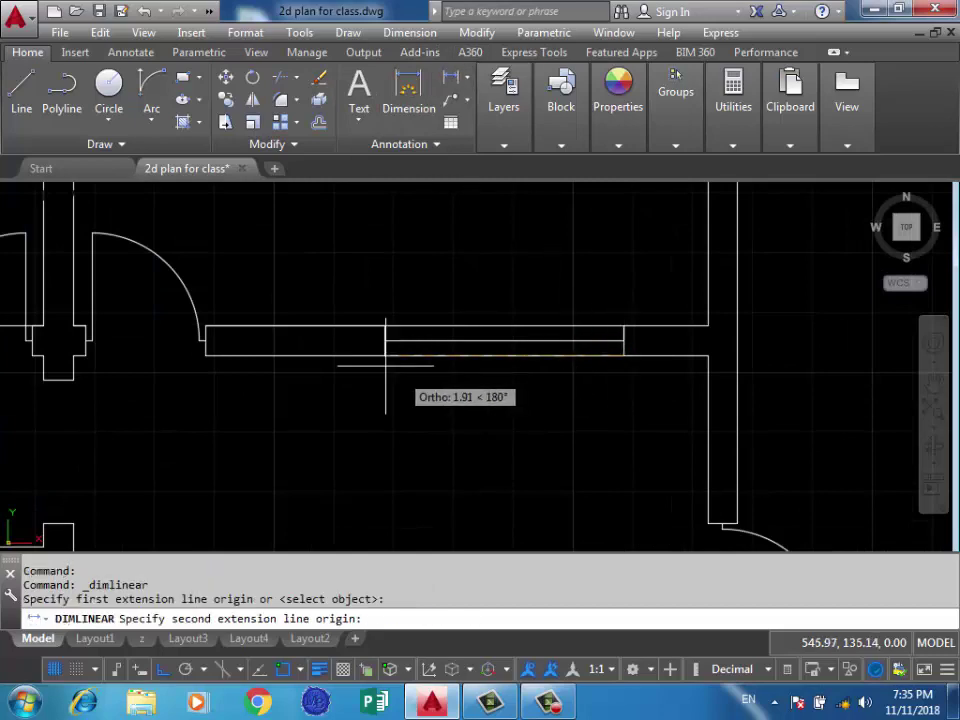
pyautogui.click(385, 355)
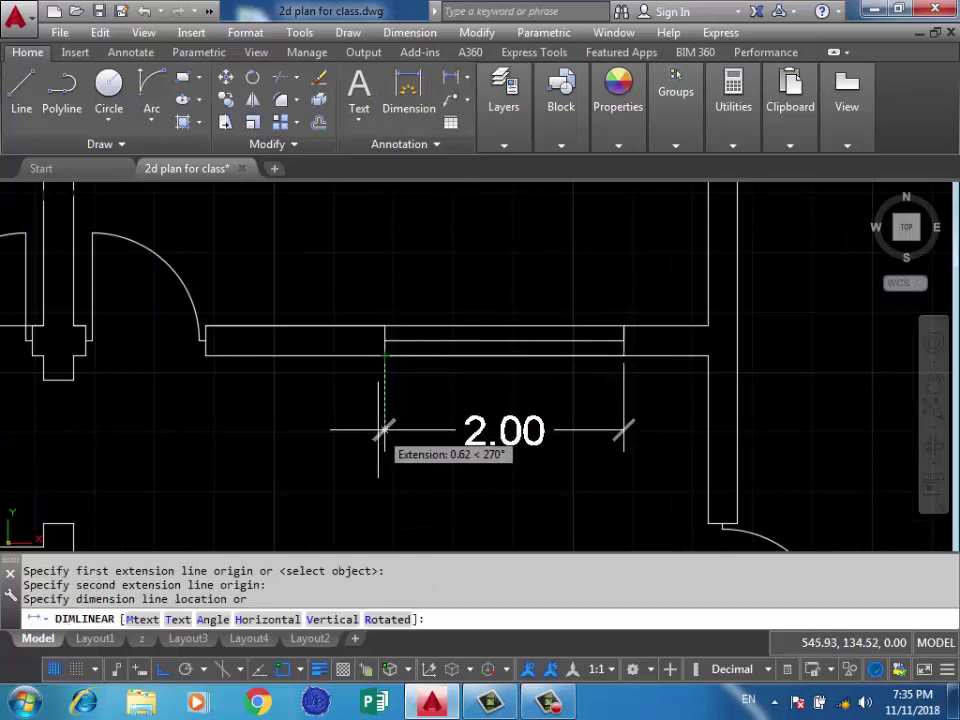
pyautogui.press('Escape')
pyautogui.scroll(-4, 240, 392)
pyautogui.scroll(3, 625, 248)
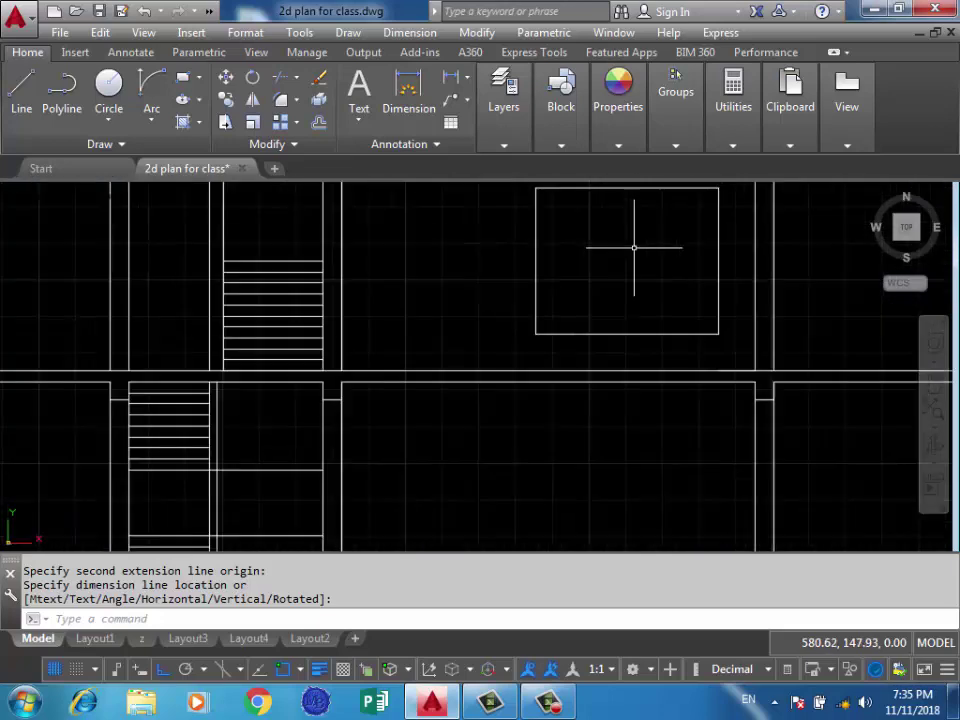
pyautogui.scroll(2, 634, 251)
pyautogui.scroll(1, 598, 281)
# Offset all four rectangle edges 0.1 inward to form an inner outline.
pyautogui.write('o')
pyautogui.press('Return')
pyautogui.write('0.1')
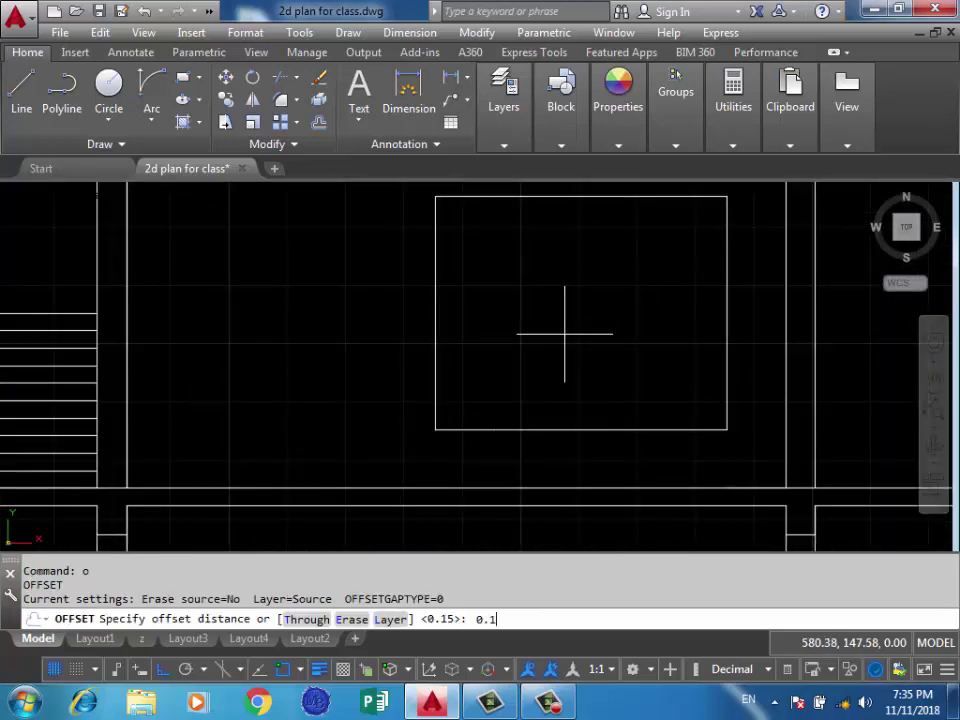
pyautogui.press('Return')
pyautogui.click(564, 197)
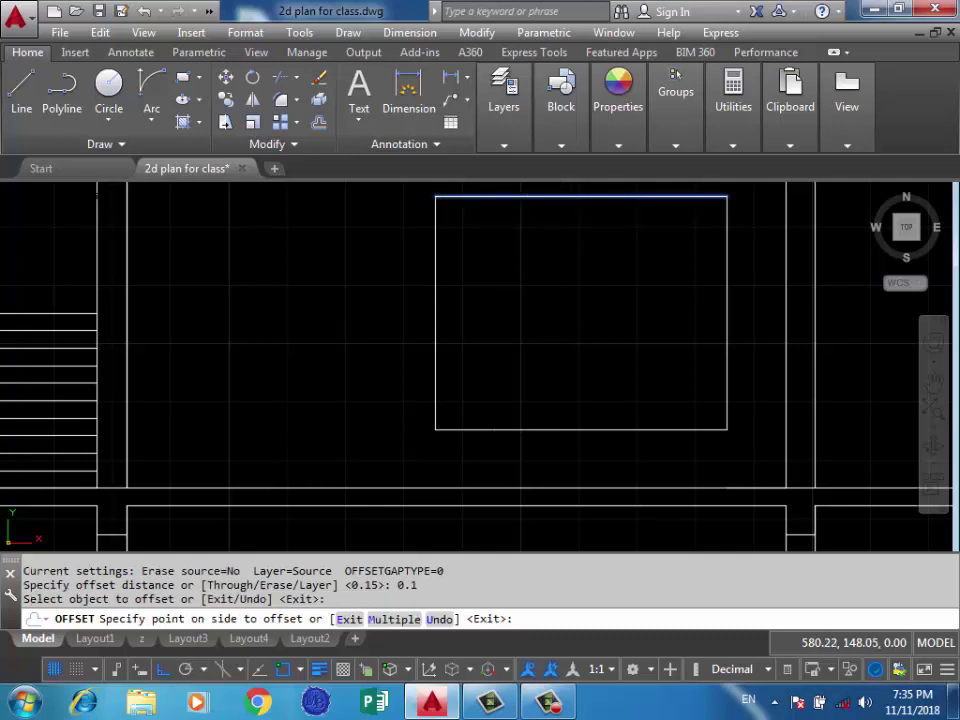
pyautogui.click(428, 295)
pyautogui.click(433, 296)
pyautogui.click(552, 330)
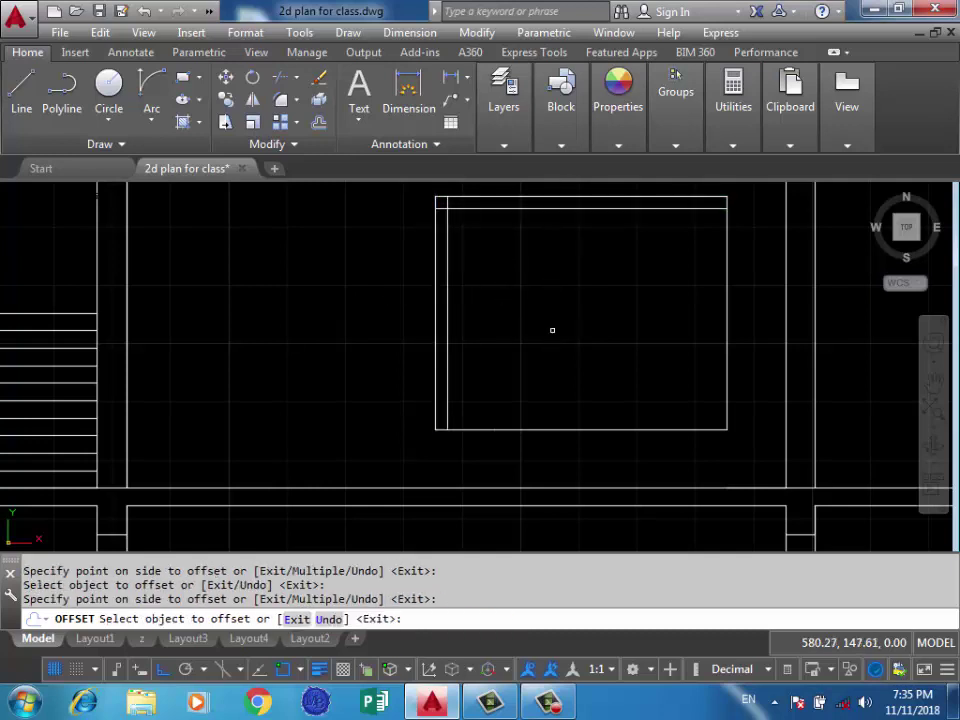
pyautogui.click(593, 428)
pyautogui.click(570, 352)
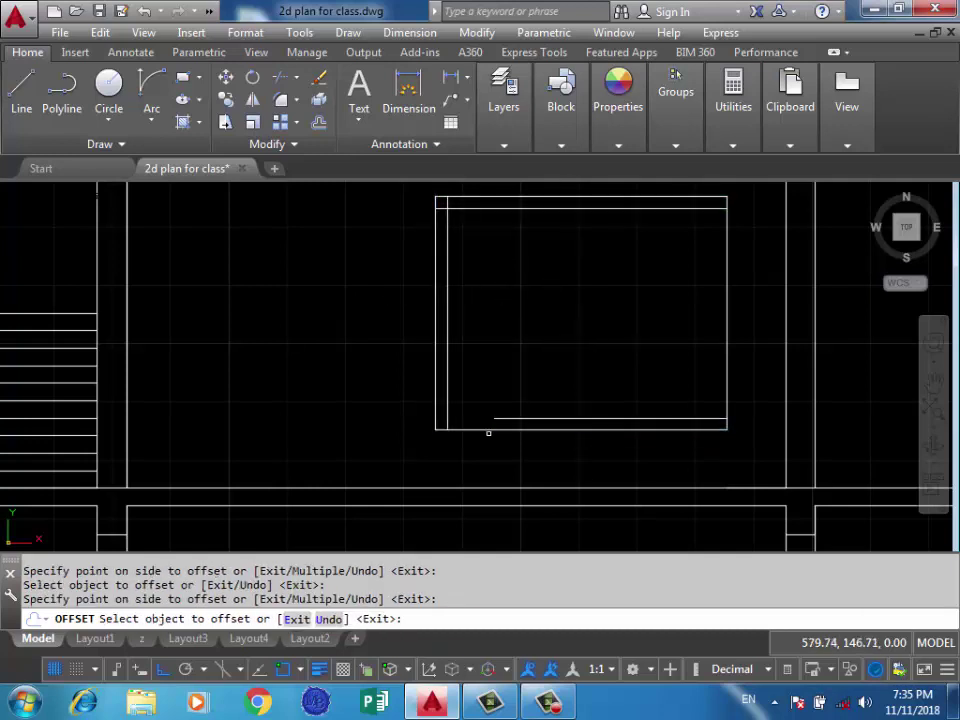
pyautogui.click(727, 313)
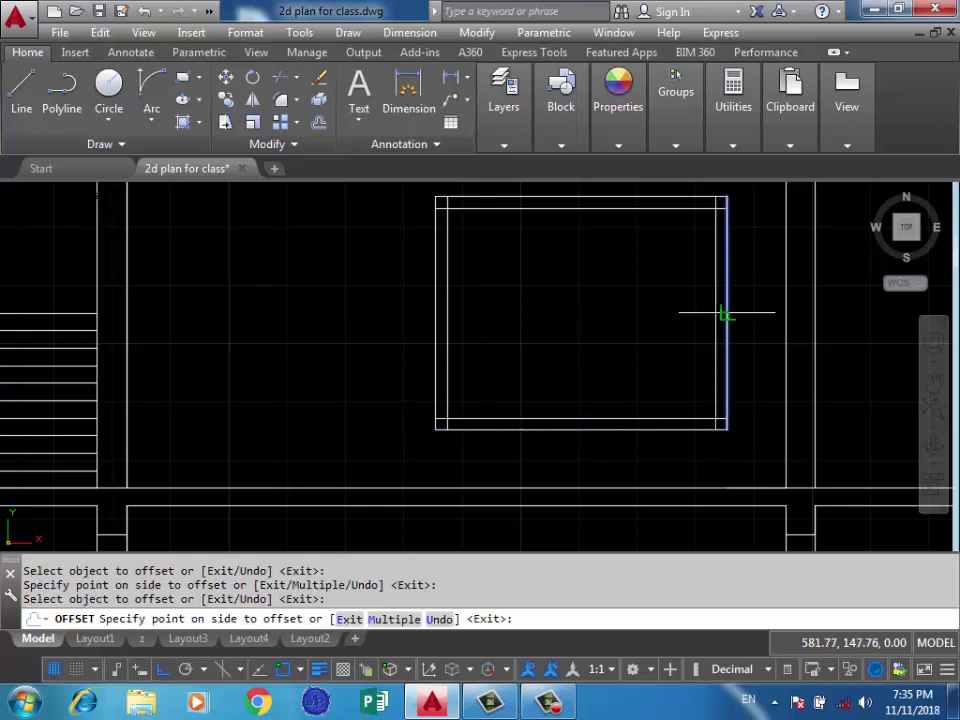
pyautogui.click(610, 321)
pyautogui.press('Return')
pyautogui.write('tr')
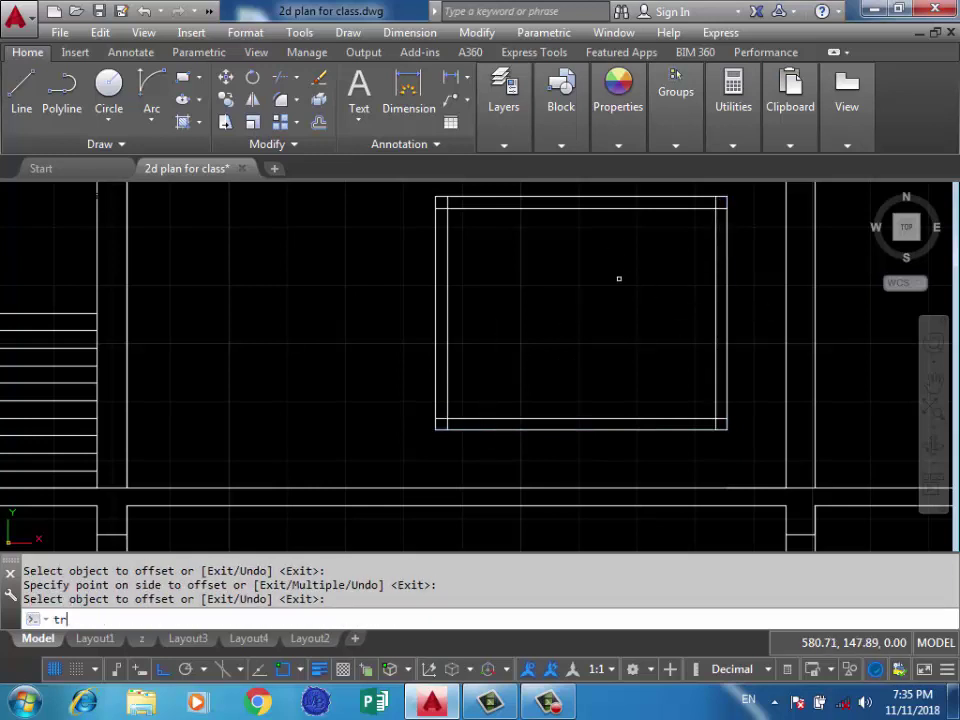
# Trim the overhanging line ends at the top-right and lower-right frame corners.
pyautogui.press('Return')
pyautogui.press('Return')
pyautogui.scroll(3, 619, 279)
pyautogui.moveTo(690, 205); pyautogui.dragTo(707, 214)
pyautogui.scroll(-3, 707, 214)
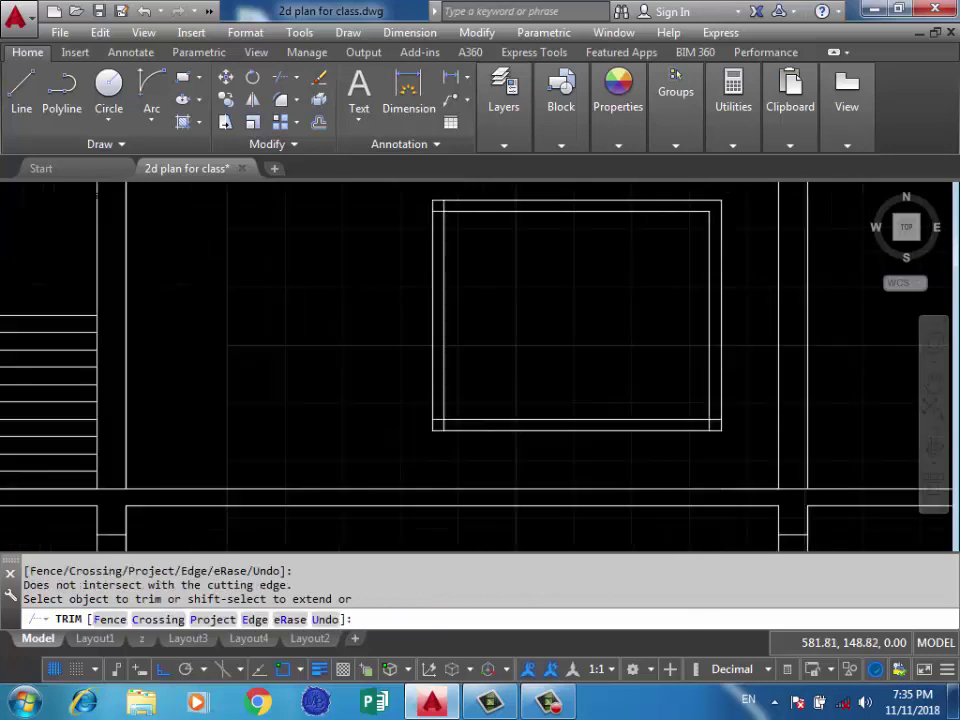
pyautogui.scroll(-5, 601, 210)
pyautogui.scroll(9, 629, 295)
pyautogui.moveTo(745, 290); pyautogui.dragTo(707, 311)
pyautogui.moveTo(745, 290); pyautogui.dragTo(707, 311)
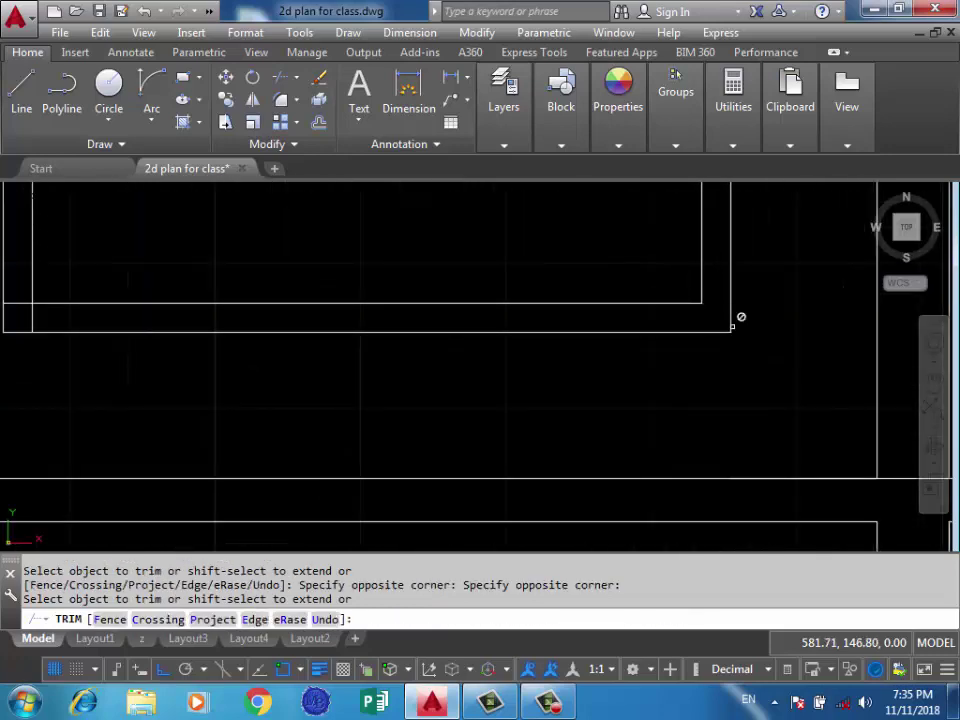
pyautogui.click(741, 317)
# Trim the overhanging ends at the remaining corners for a clean double frame.
pyautogui.scroll(-3, 409, 328)
pyautogui.scroll(4, 450, 317)
pyautogui.moveTo(450, 317)
pyautogui.mouseDown()
pyautogui.moveTo(469, 334)
pyautogui.moveTo(509, 338)
pyautogui.mouseUp()
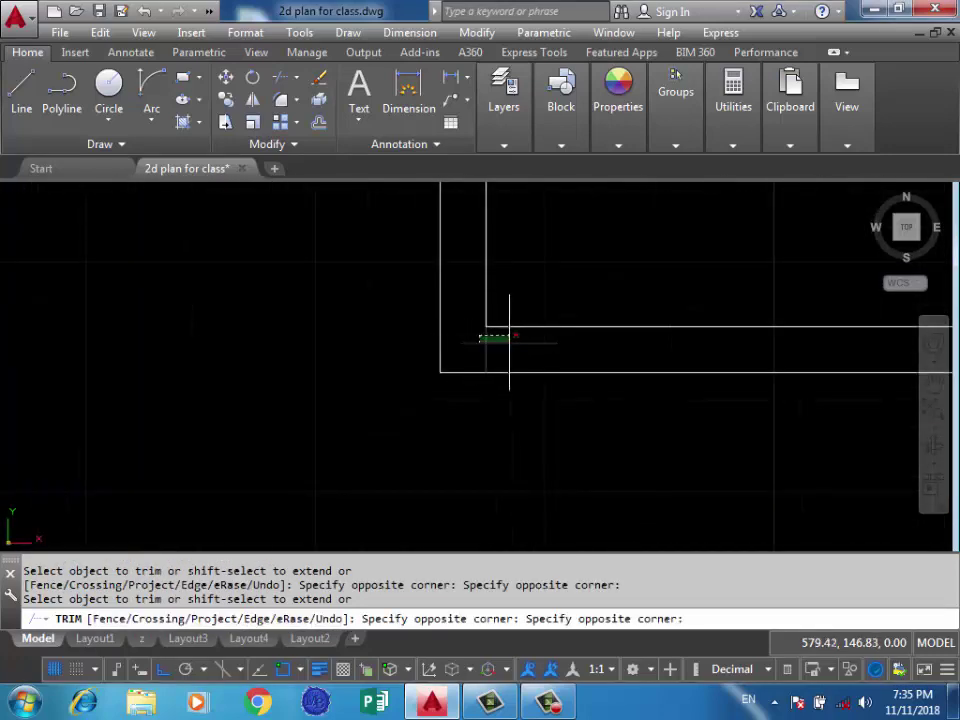
pyautogui.click(509, 338)
pyautogui.scroll(-3, 509, 338)
pyautogui.scroll(-2, 489, 300)
pyautogui.scroll(3, 499, 315)
pyautogui.scroll(2, 481, 317)
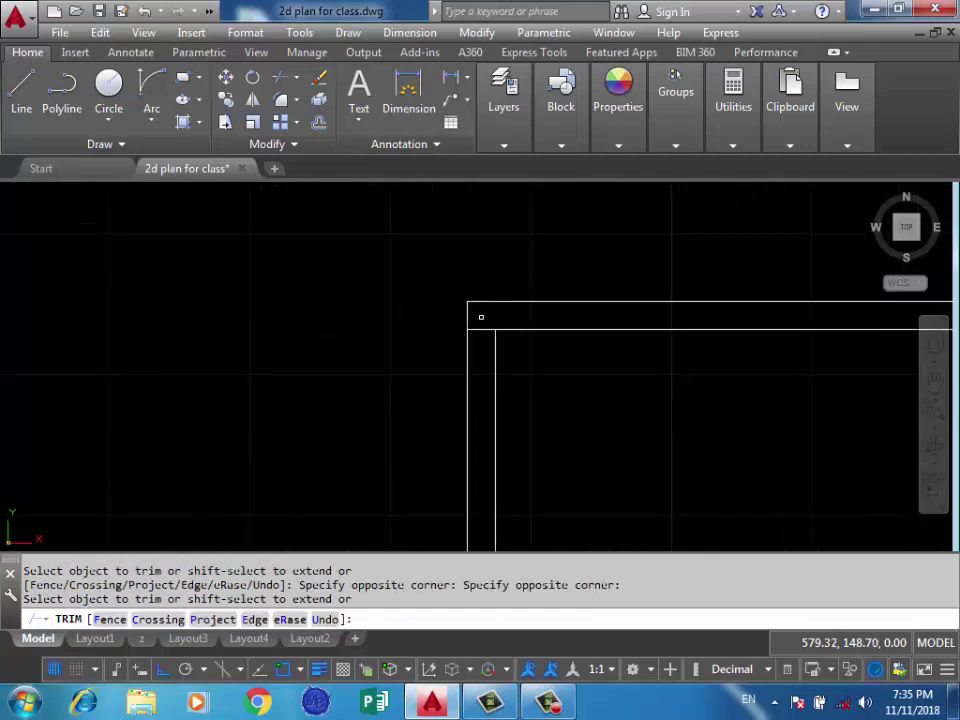
pyautogui.moveTo(489, 319); pyautogui.dragTo(478, 324)
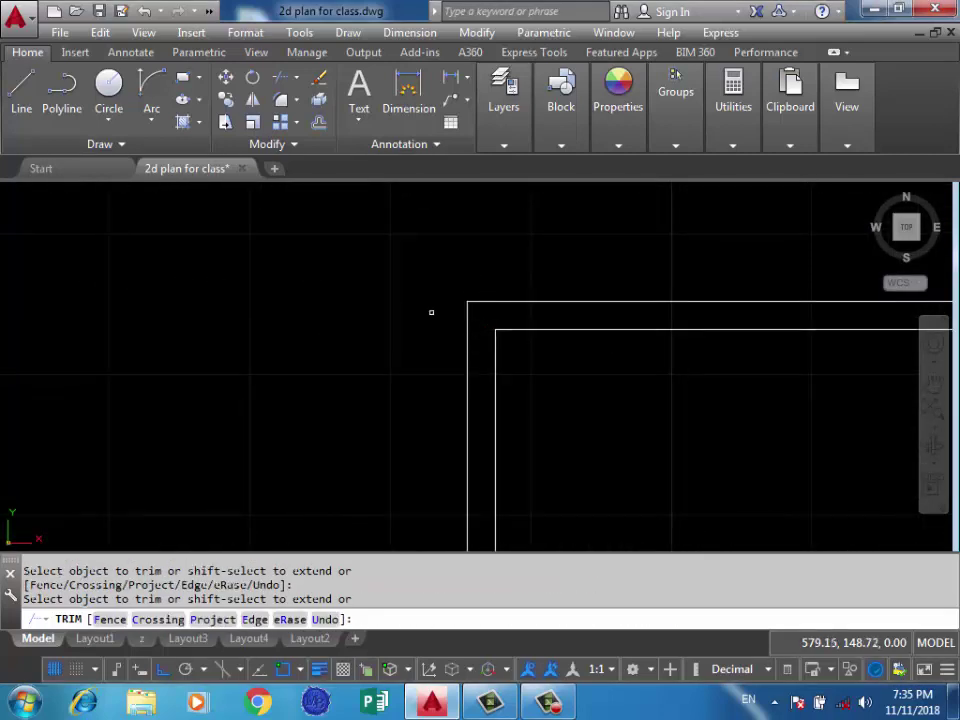
pyautogui.scroll(-2, 429, 311)
pyautogui.scroll(-1, 406, 275)
pyautogui.press('Return')
# Draw a horizontal transom line across the window's inner frame.
pyautogui.write('l')
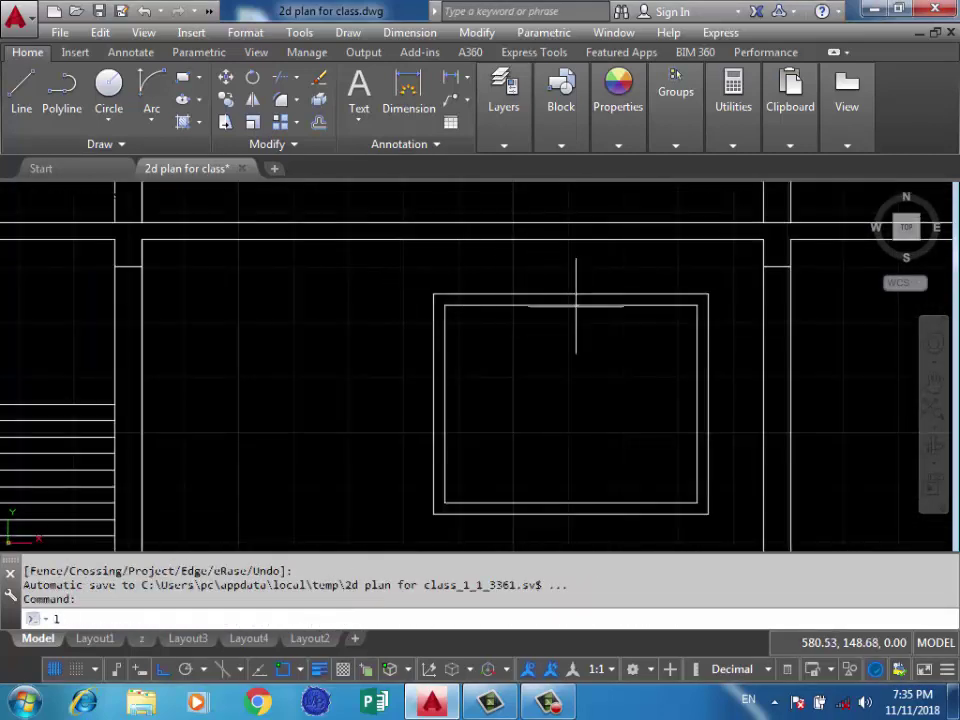
pyautogui.press('Return')
pyautogui.click(697, 305)
pyautogui.write('0.')
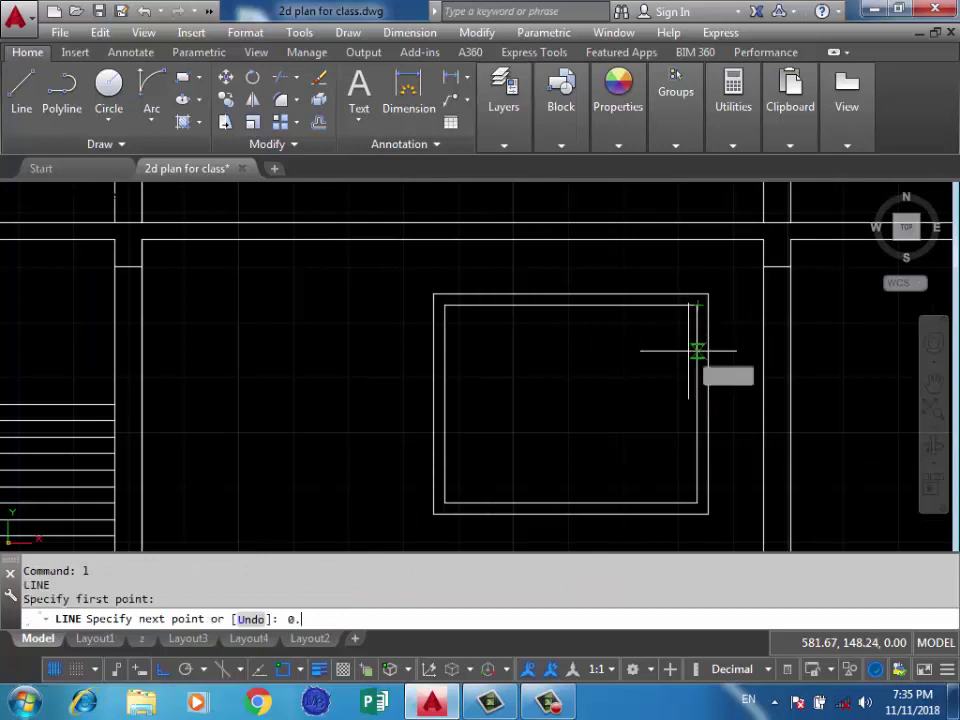
pyautogui.write('8')
pyautogui.press('Return')
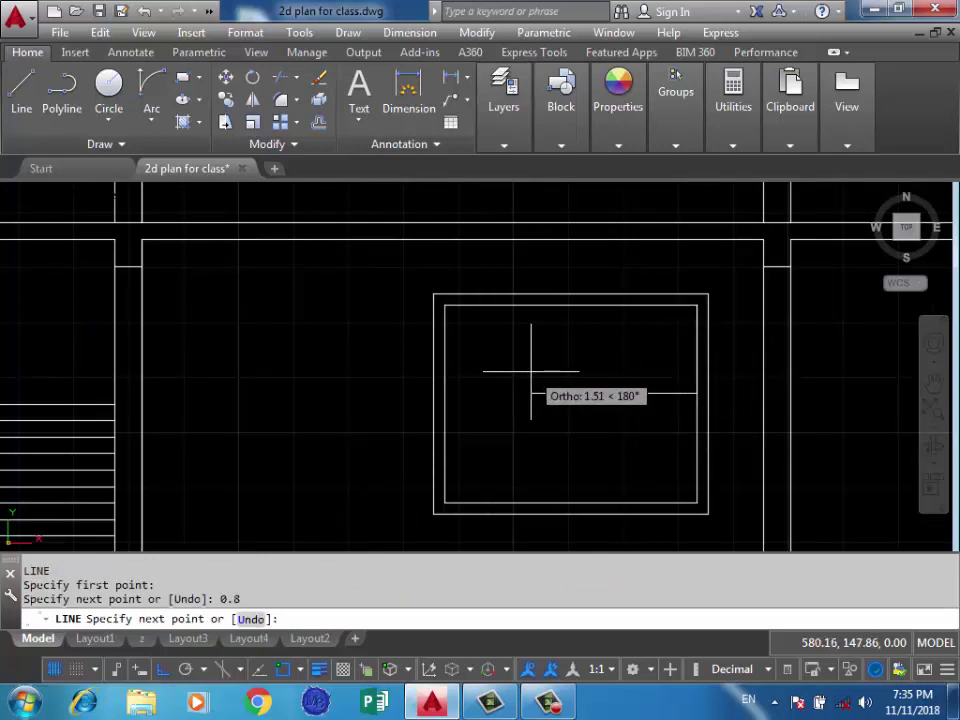
pyautogui.hotkey('ctrl', 'z')
pyautogui.click(688, 306)
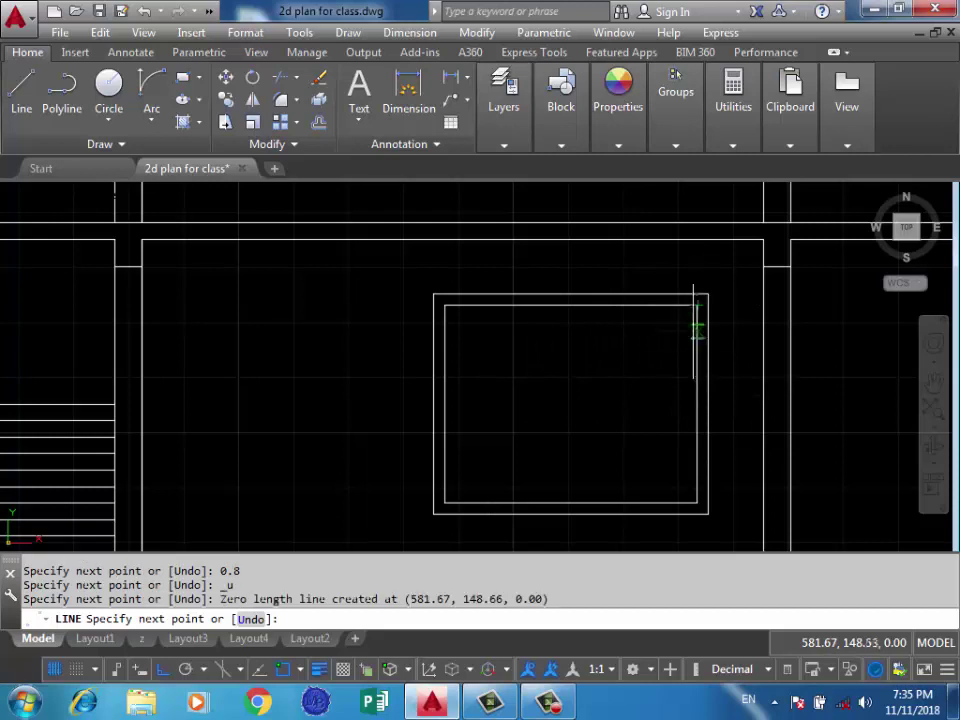
pyautogui.write('0.5')
pyautogui.press('Return')
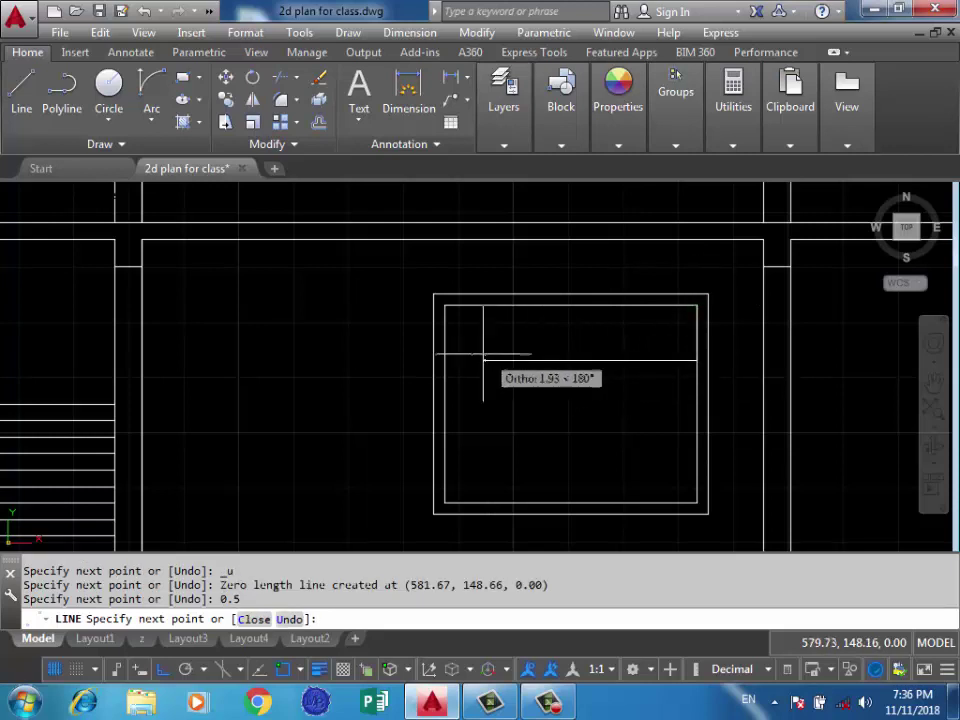
pyautogui.click(442, 359)
pyautogui.press('Escape')
# Offset the transom 0.05 downward to make it a double line.
pyautogui.write('o')
pyautogui.press('Return')
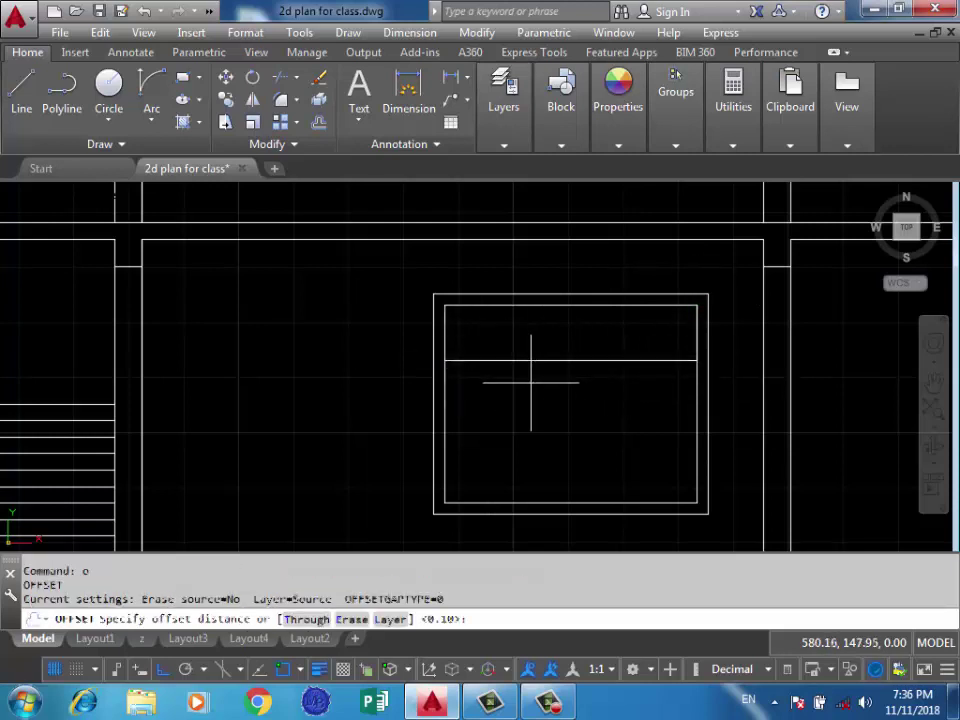
pyautogui.press('Return')
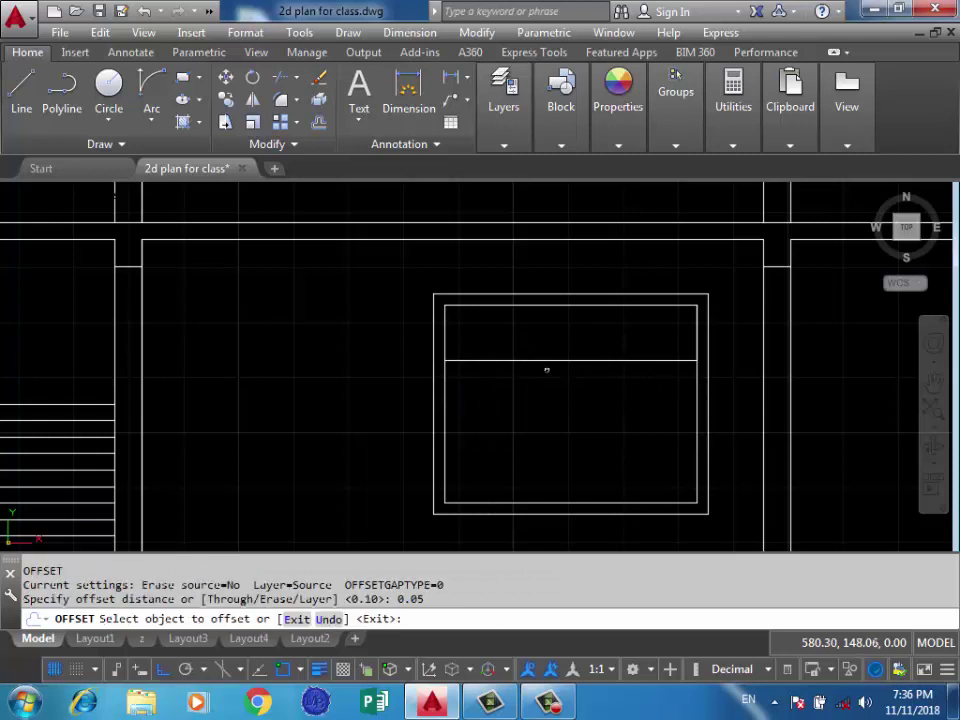
pyautogui.click(548, 360)
pyautogui.click(544, 400)
pyautogui.write('1')
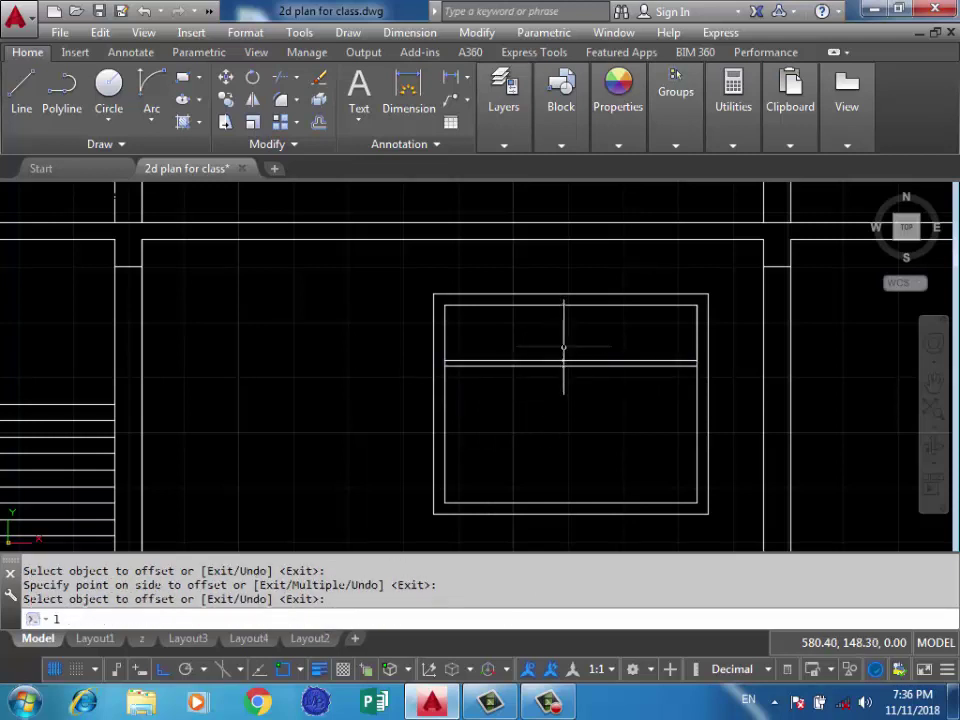
# Draw a vertical mullion from the transom up to the top inner edge.
pyautogui.press('Return')
pyautogui.click(572, 360)
pyautogui.click(572, 305)
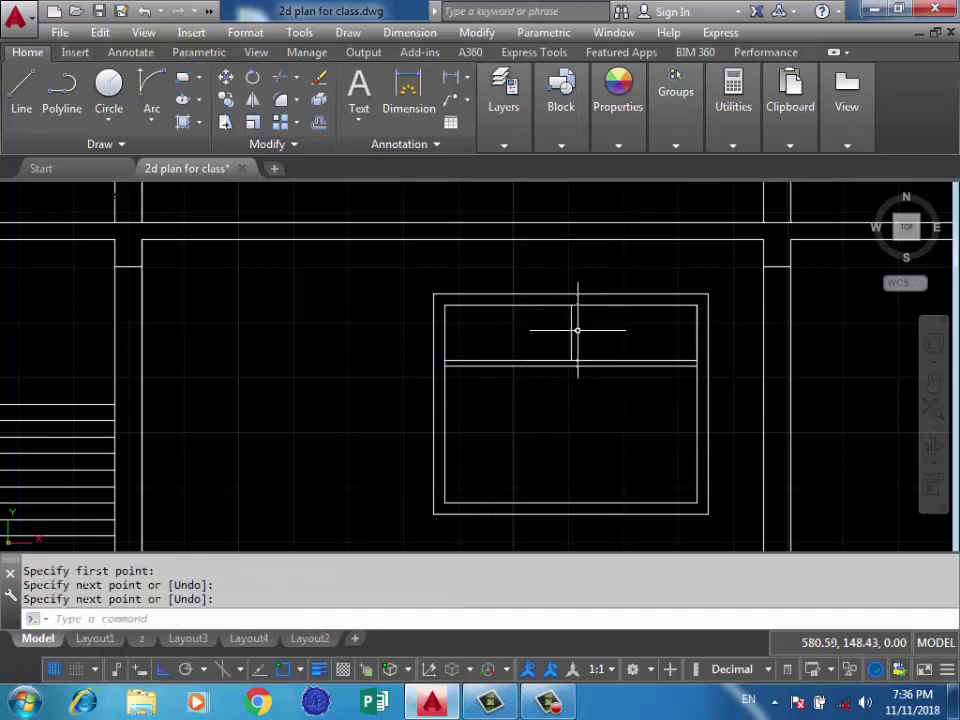
pyautogui.scroll(2, 577, 330)
pyautogui.press('Escape')
# Offset the mullion 0.025 to both sides.
pyautogui.write('o')
pyautogui.press('Return')
pyautogui.write('0.02')
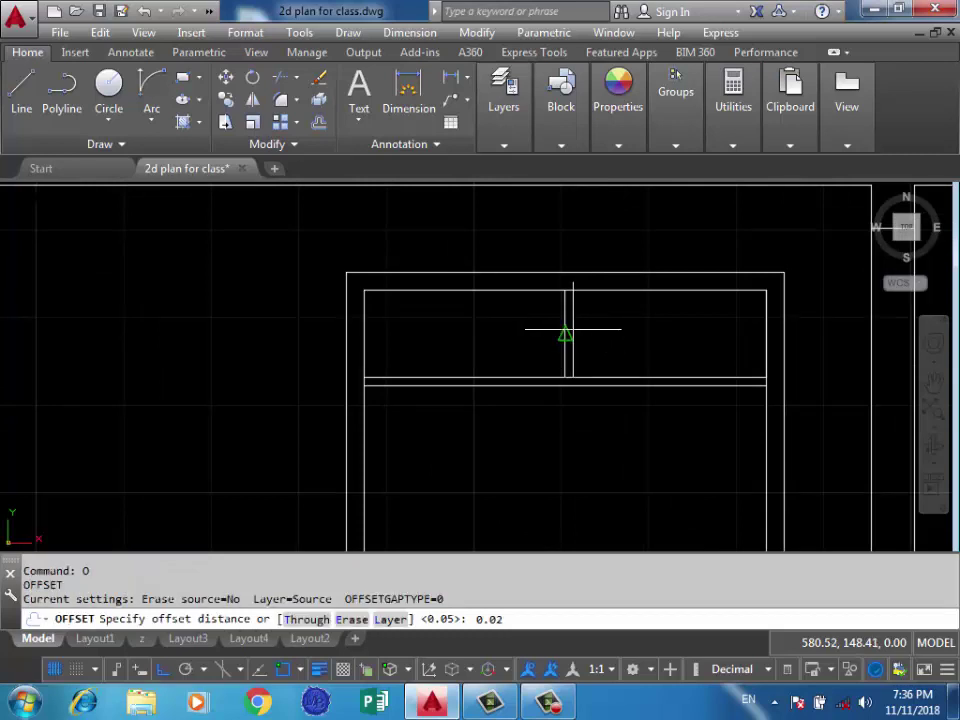
pyautogui.write('5')
pyautogui.press('Return')
pyautogui.click(565, 342)
pyautogui.click(583, 332)
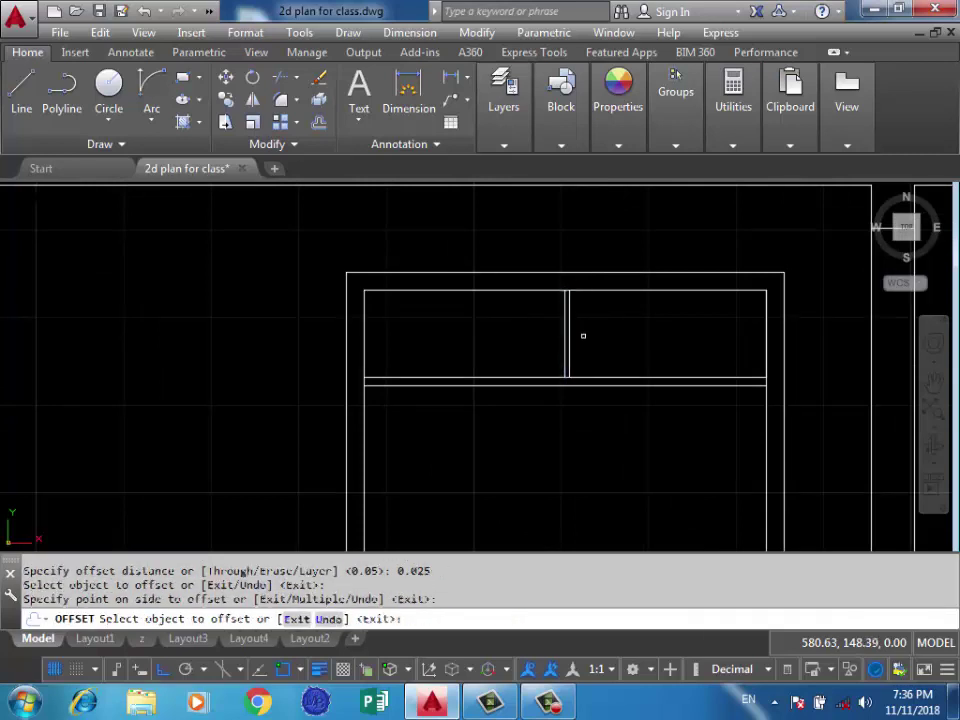
pyautogui.click(563, 343)
pyautogui.click(556, 342)
pyautogui.press('Return')
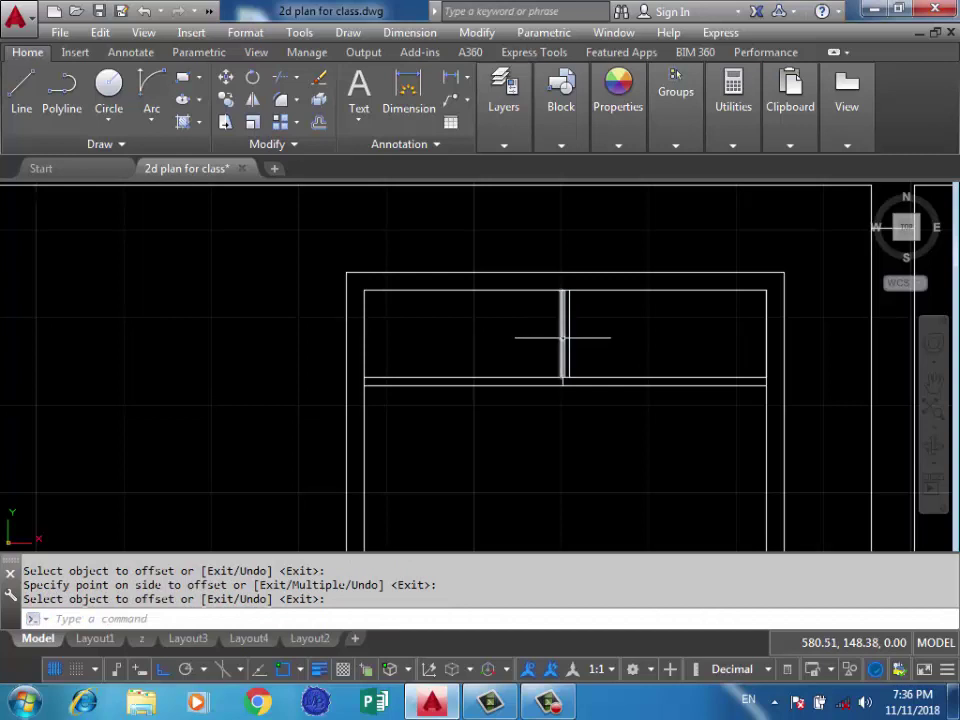
# Delete the original centre mullion line.
pyautogui.click(562, 338)
pyautogui.scroll(2, 560, 345)
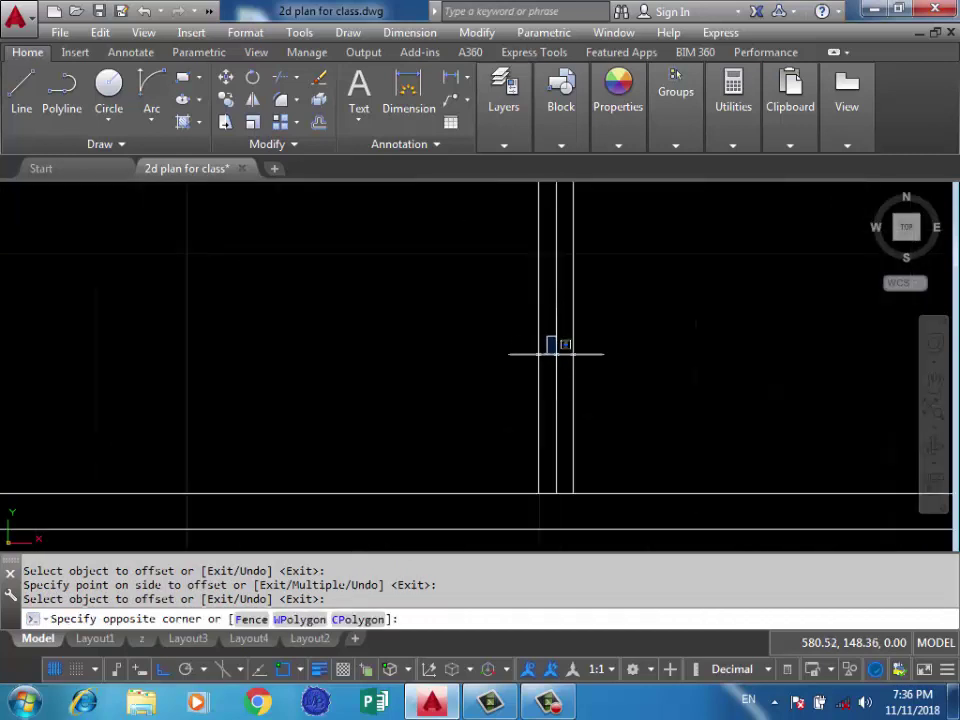
pyautogui.click(561, 345)
pyautogui.click(561, 345)
pyautogui.click(559, 364)
pyautogui.press('Delete')
pyautogui.scroll(-3, 545, 337)
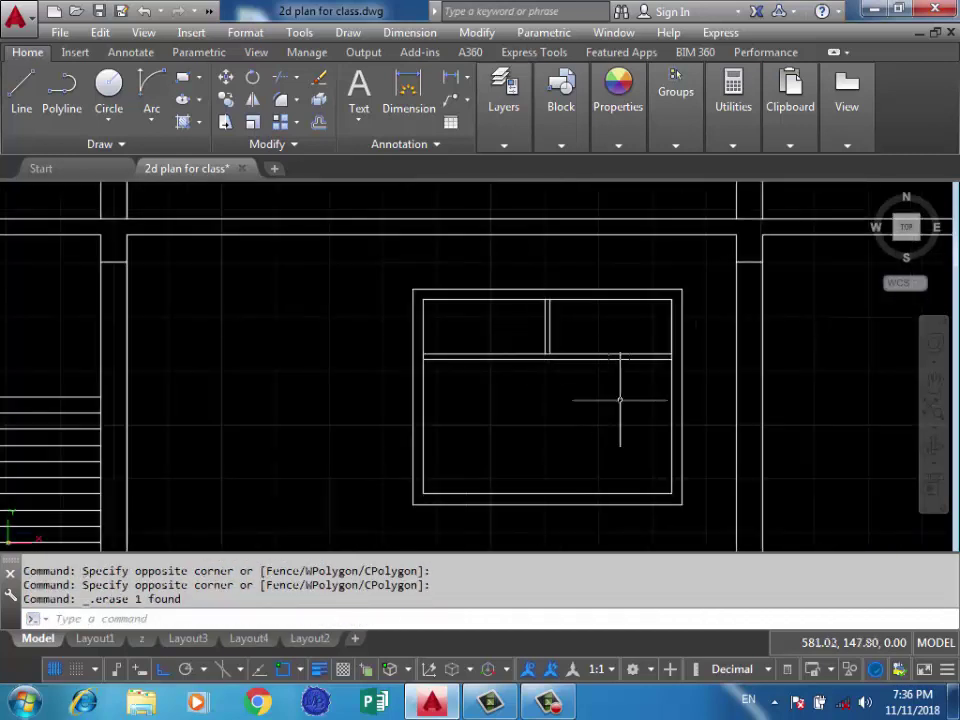
pyautogui.write('l')
# Draw double frame lines 0.6 in from the transom's right end down to the window bottom.
pyautogui.press('Return')
pyautogui.click(671, 358)
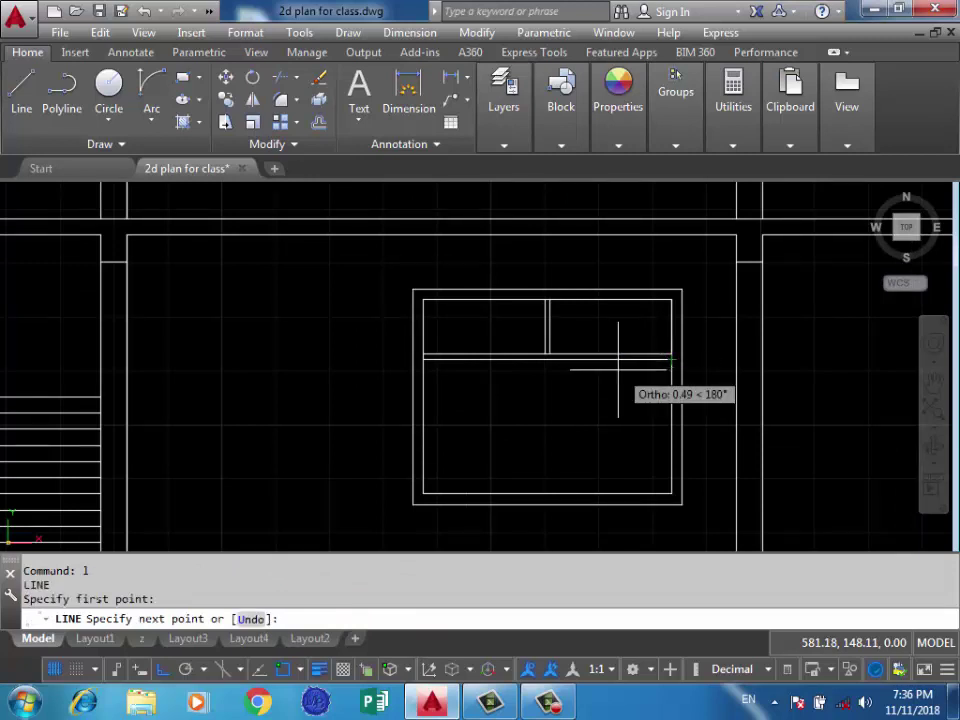
pyautogui.write('0.6')
pyautogui.press('Return')
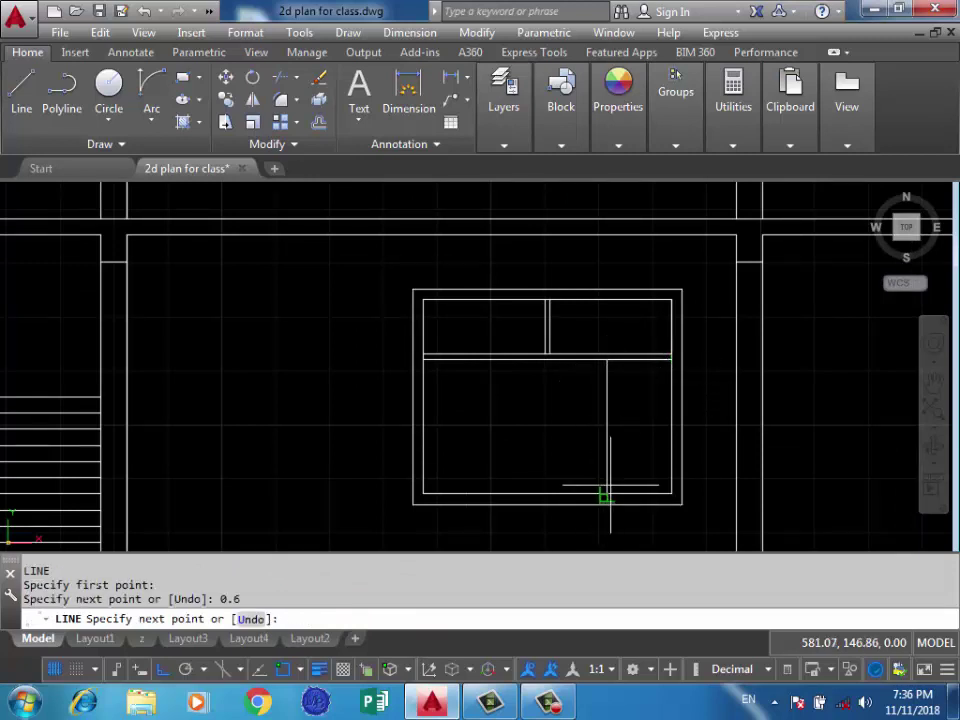
pyautogui.click(605, 495)
pyautogui.write('0.05')
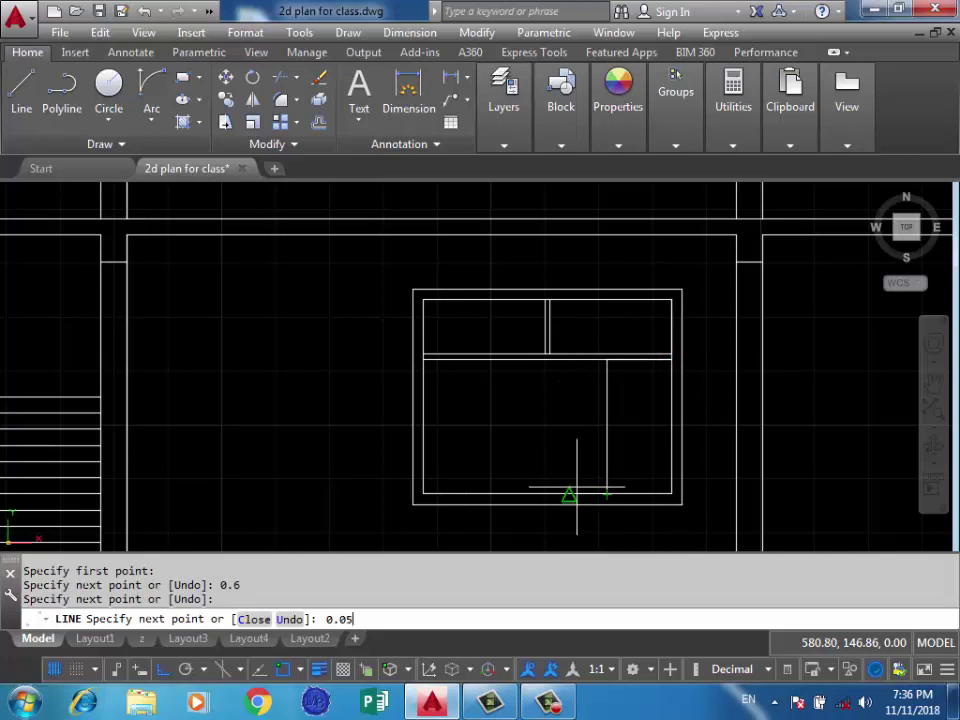
pyautogui.press('Return')
pyautogui.scroll(2, 596, 358)
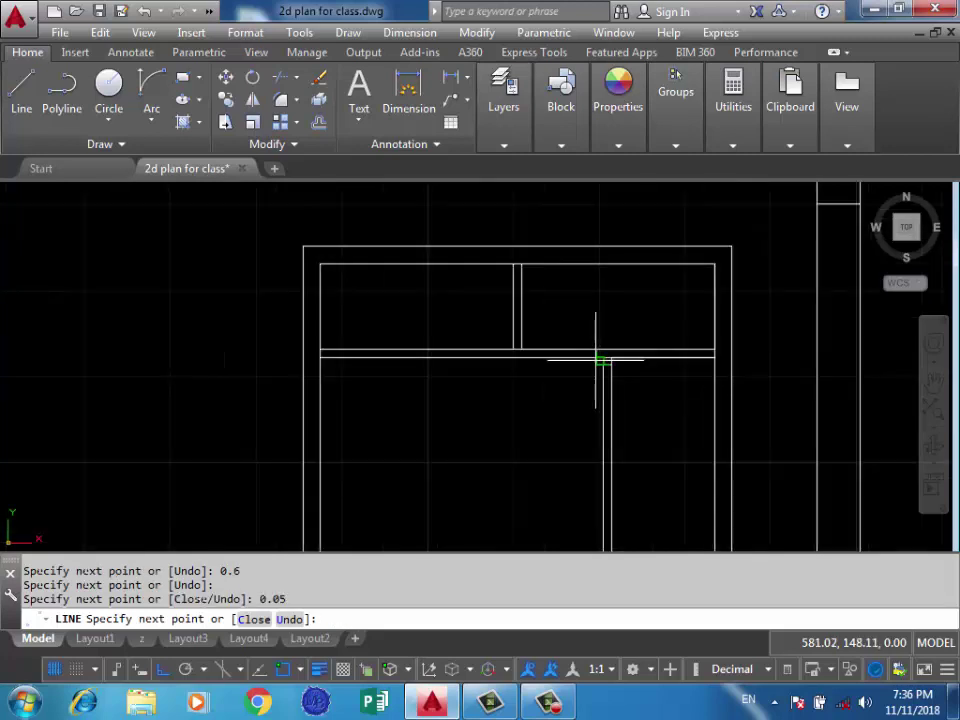
pyautogui.press('Return')
# Mirror the new frame lines to the left about the window's vertical centre.
pyautogui.moveTo(638, 400); pyautogui.dragTo(589, 310)
pyautogui.scroll(-2, 547, 390)
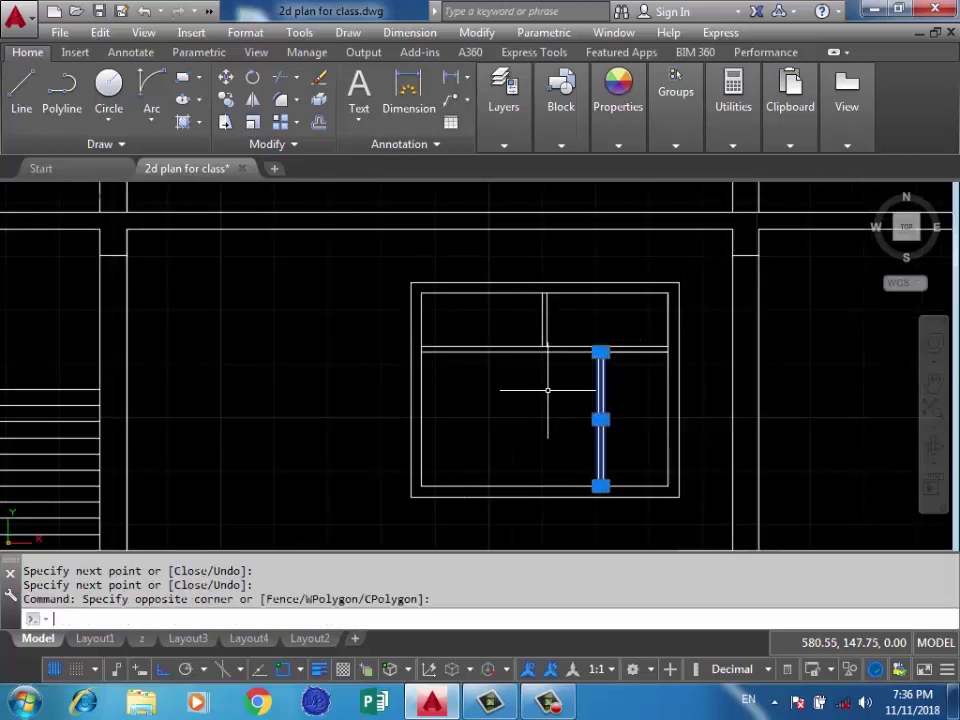
pyautogui.write('mi')
pyautogui.press('Return')
pyautogui.click(546, 347)
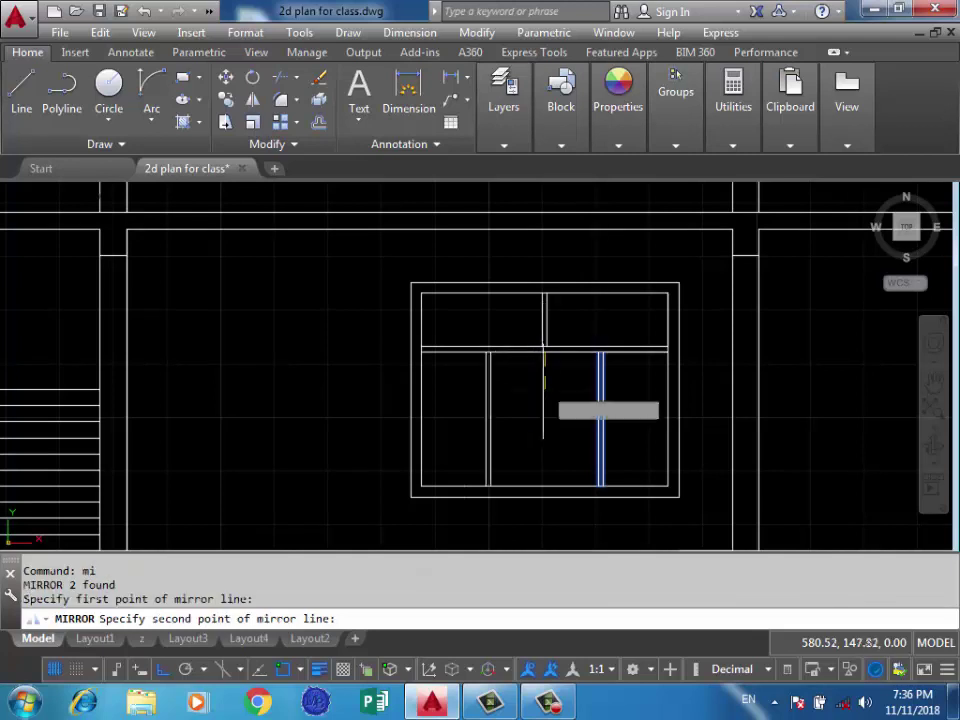
pyautogui.click(543, 437)
pyautogui.press('Return')
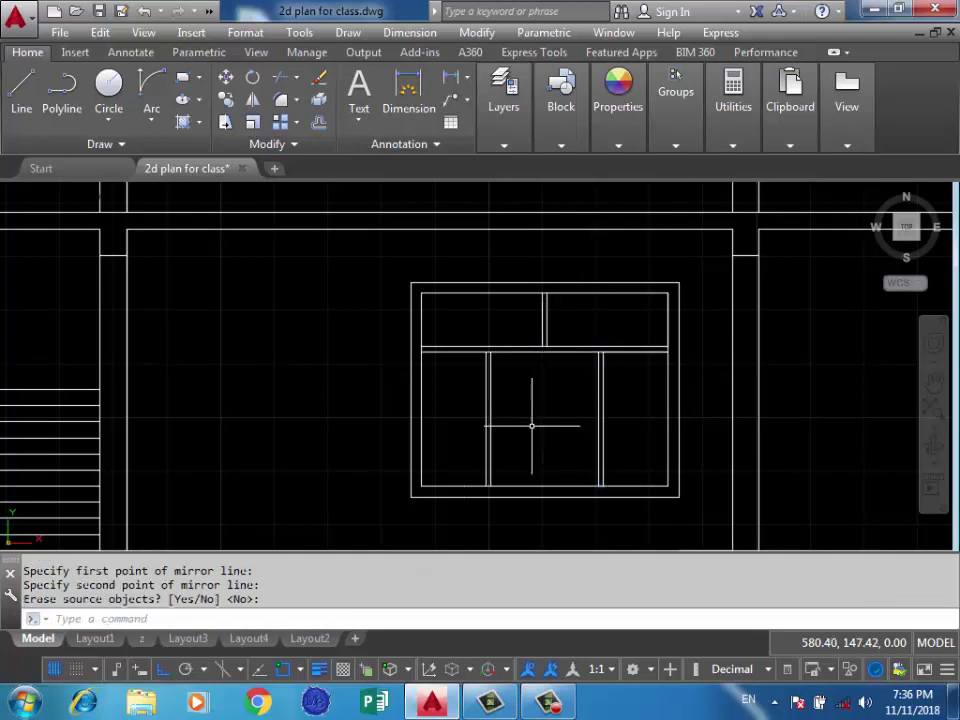
pyautogui.write('tr')
# Trim the overlapping frame line ends at the transom junctions.
pyautogui.press('Return')
pyautogui.press('Return')
pyautogui.scroll(5, 581, 356)
pyautogui.click(632, 354)
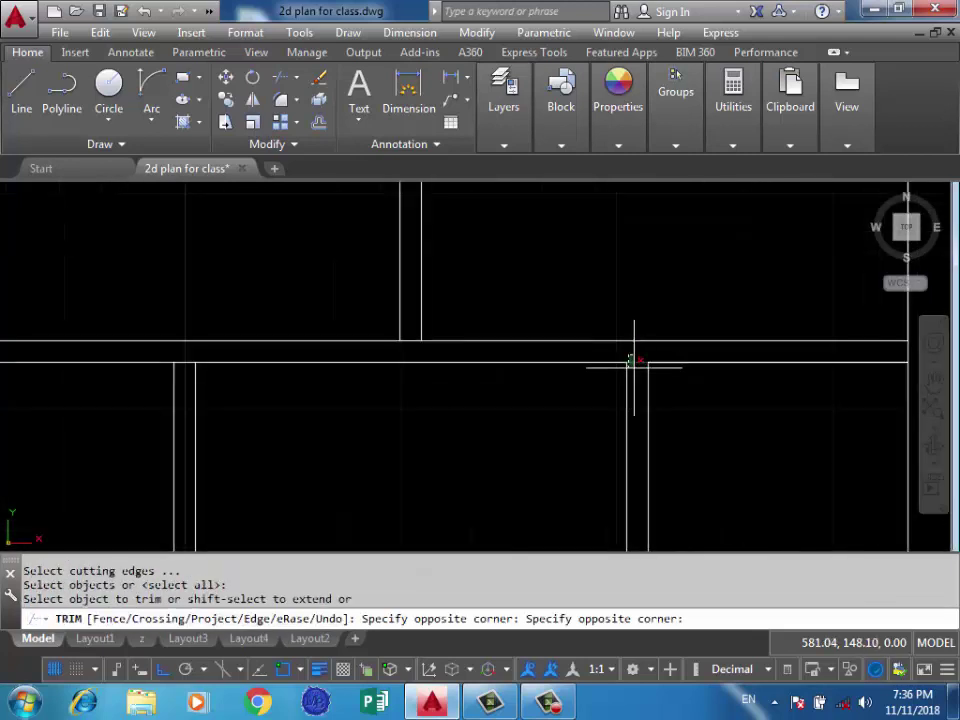
pyautogui.click(405, 345)
pyautogui.click(221, 364)
pyautogui.click(189, 363)
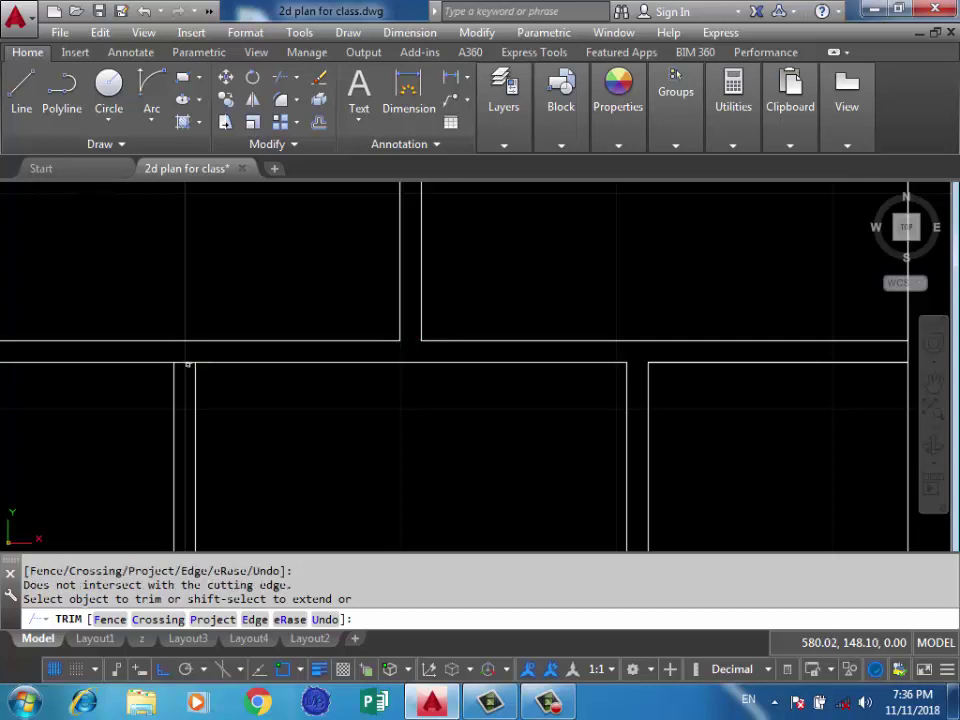
pyautogui.click(184, 363)
pyautogui.click(184, 363)
pyautogui.scroll(-2, 574, 356)
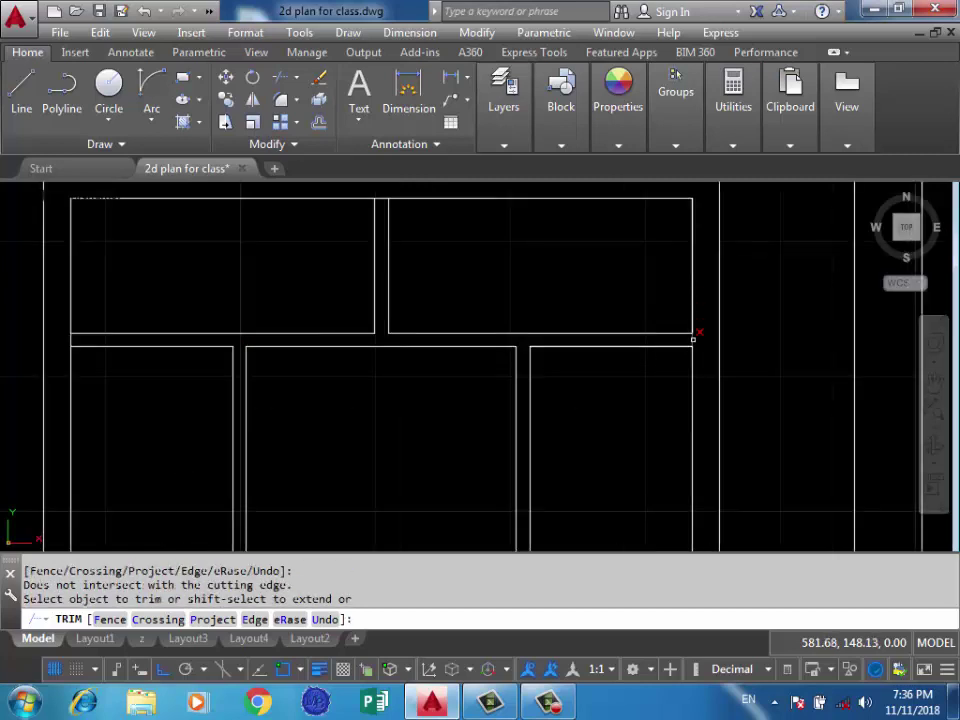
pyautogui.scroll(-2, 700, 330)
pyautogui.scroll(4, 475, 326)
pyautogui.click(479, 313)
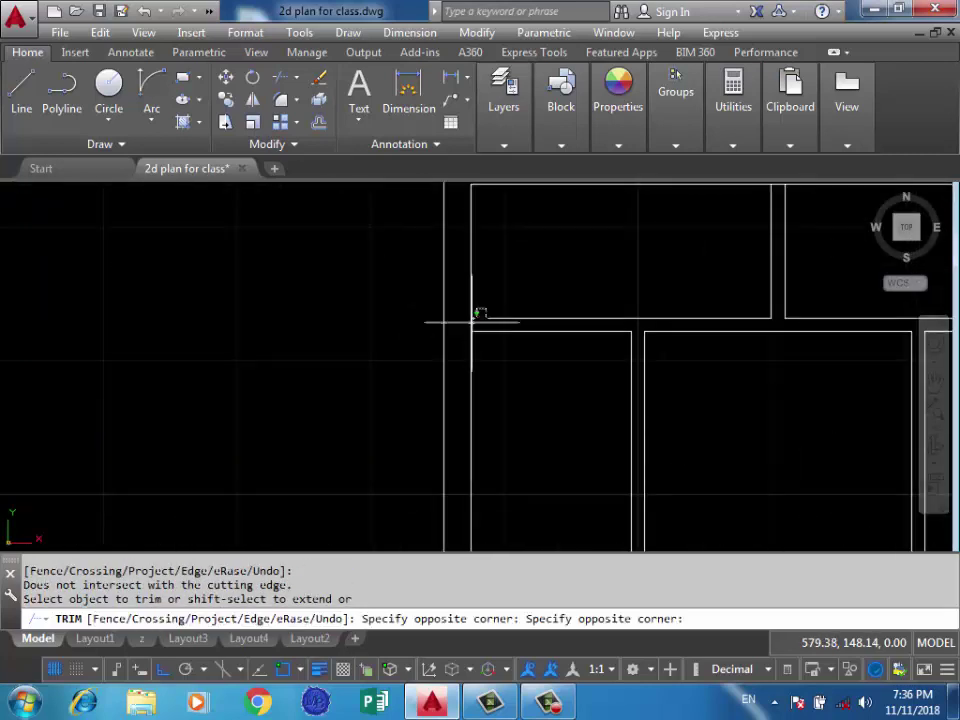
pyautogui.click(448, 279)
pyautogui.scroll(-2, 448, 279)
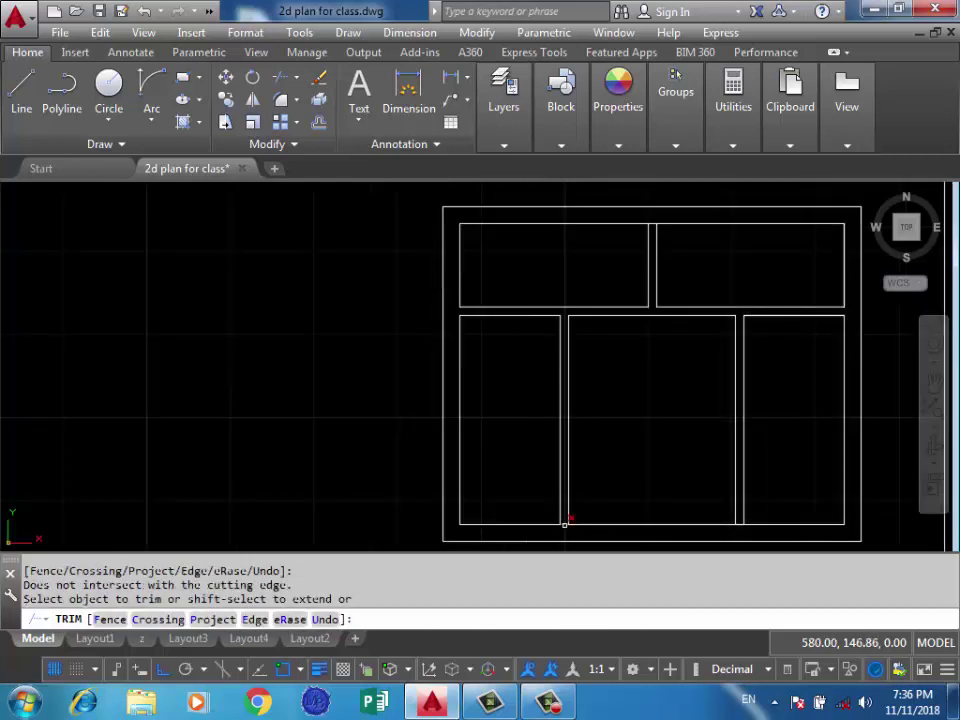
# Delete the stray short line at the window bottom.
pyautogui.click(729, 526)
pyautogui.click(748, 516)
pyautogui.click(740, 522)
pyautogui.click(740, 521)
pyautogui.scroll(4, 708, 504)
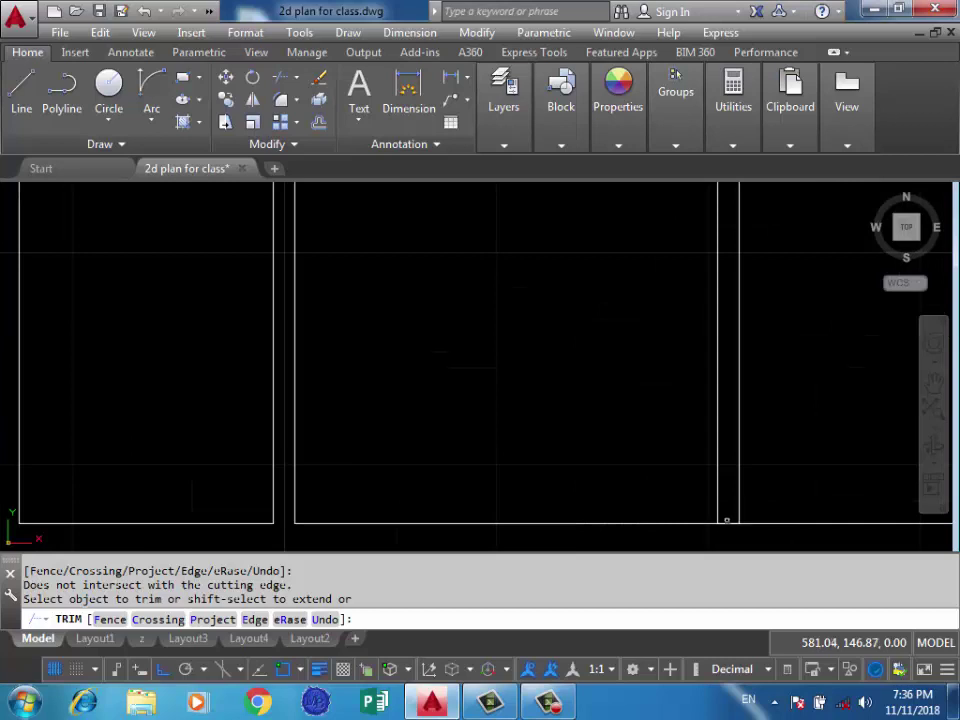
pyautogui.click(727, 519)
pyautogui.press('Return')
pyautogui.scroll(4, 733, 512)
pyautogui.click(737, 521)
pyautogui.click(711, 533)
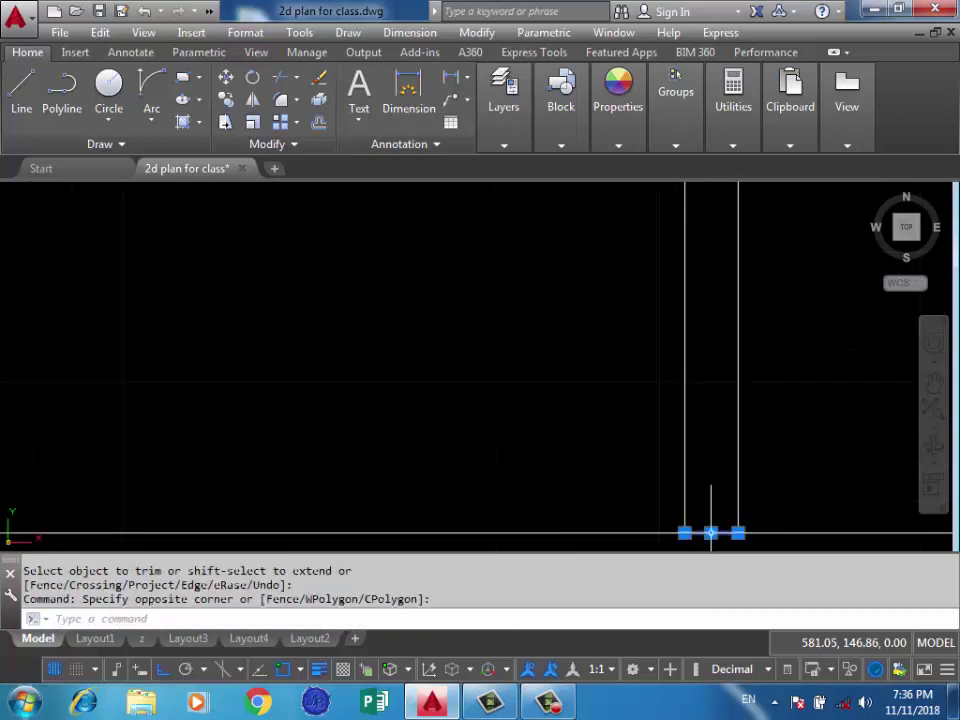
pyautogui.press('Delete')
pyautogui.scroll(-5, 700, 520)
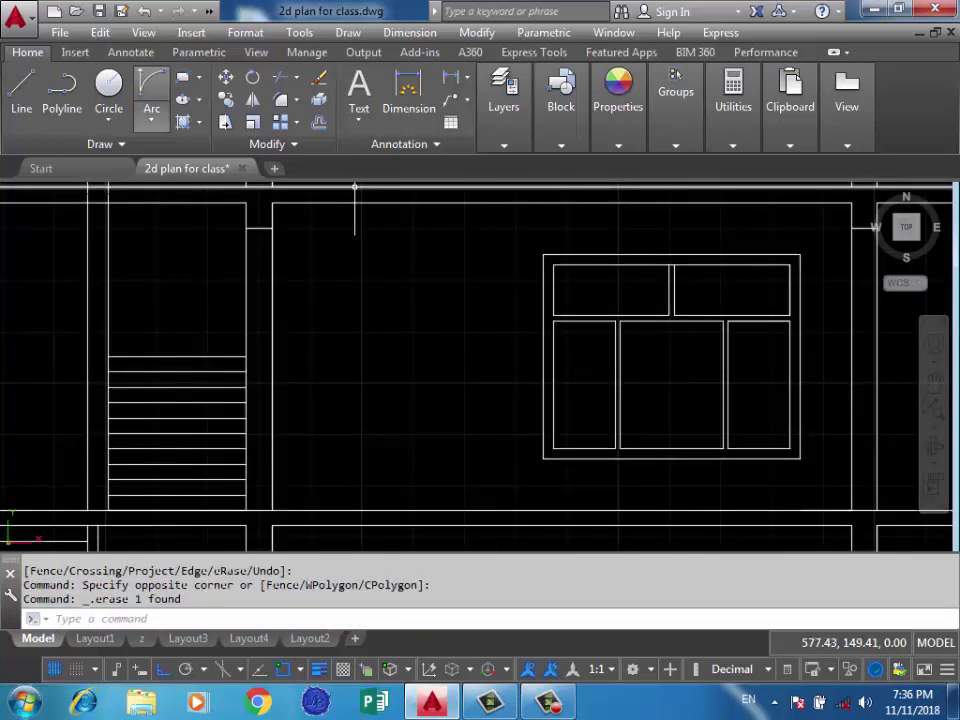
# Draw rectangles outlining the left and right lower window panels.
pyautogui.click(182, 77)
pyautogui.scroll(4, 628, 339)
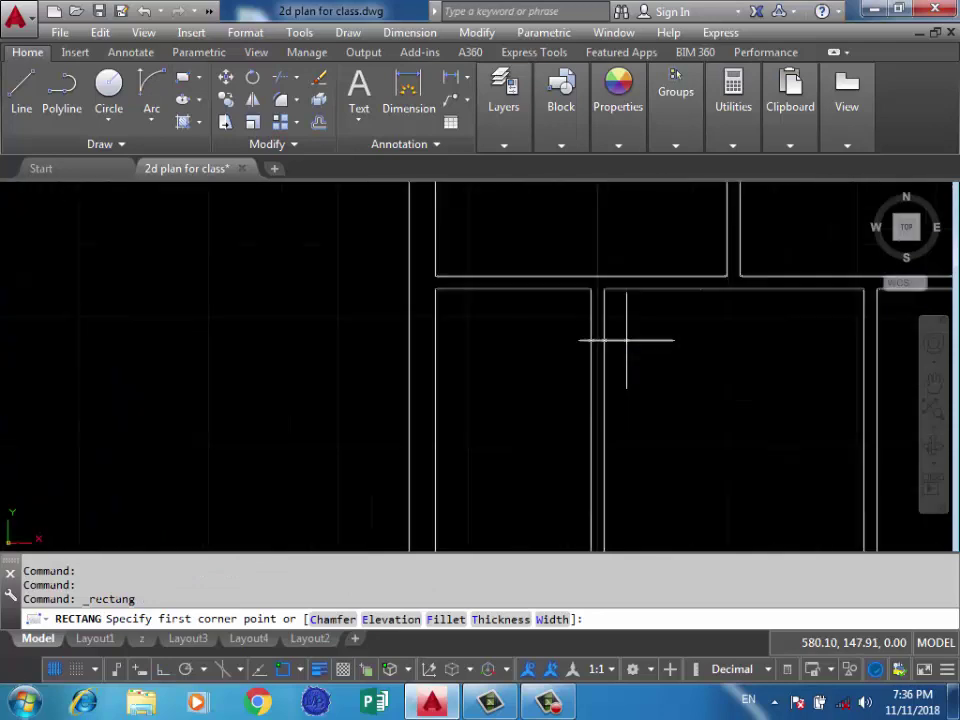
pyautogui.click(590, 290)
pyautogui.scroll(-3, 590, 290)
pyautogui.click(486, 483)
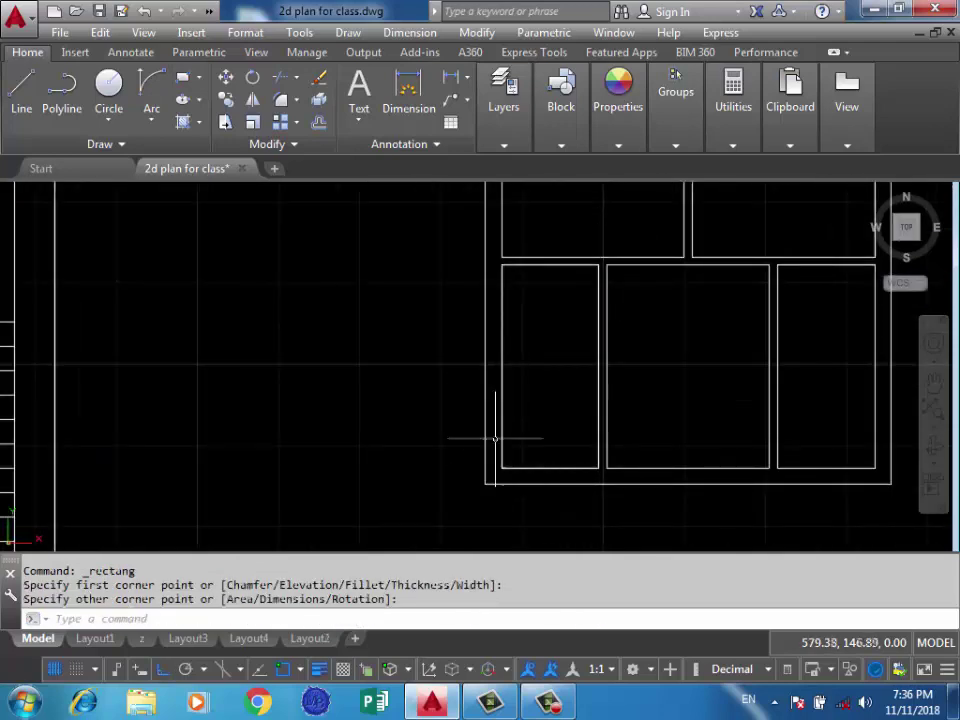
pyautogui.press('Return')
pyautogui.moveTo(806, 306); pyautogui.dragTo(714, 312, button='middle')
pyautogui.click(783, 275)
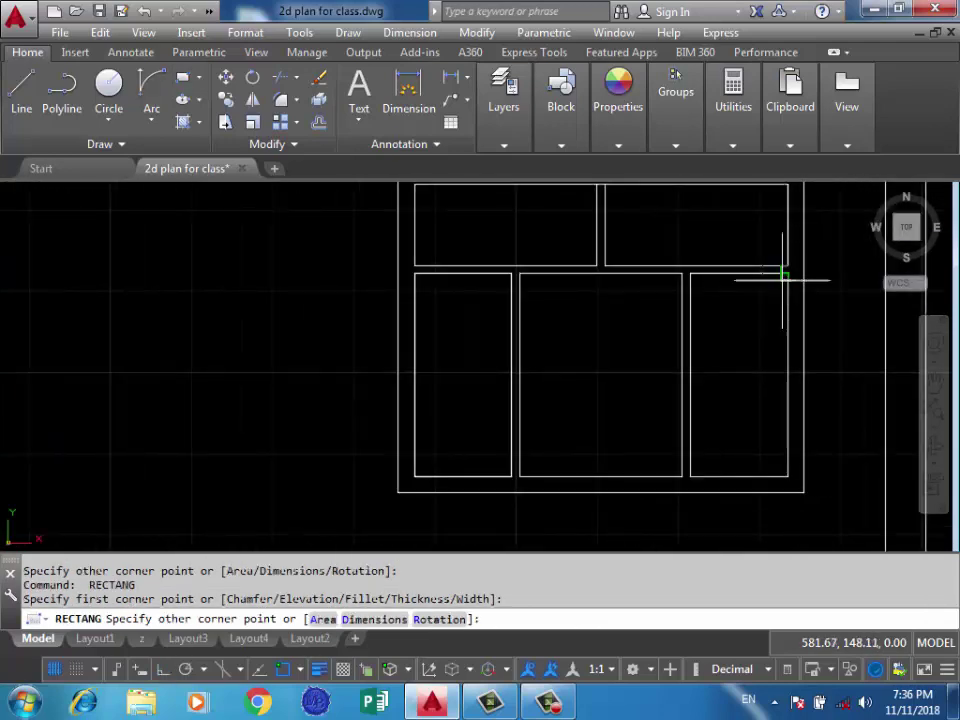
pyautogui.click(690, 476)
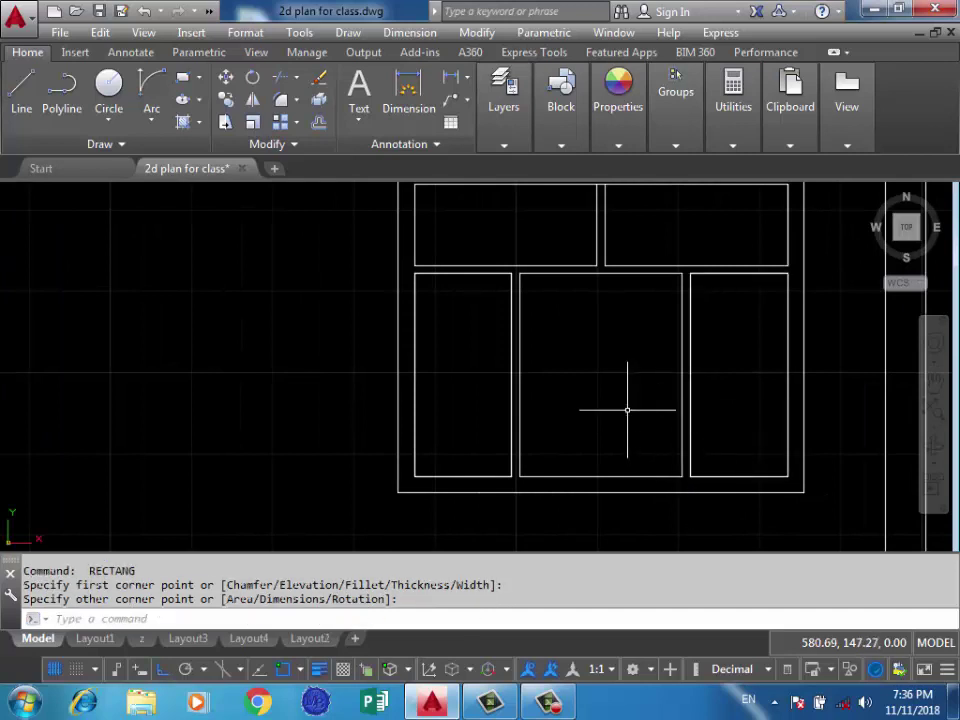
pyautogui.write('o')
# Try a 0.1 inward offset of the right panel, then undo it.
pyautogui.press('Return')
pyautogui.write('1')
pyautogui.press('Return')
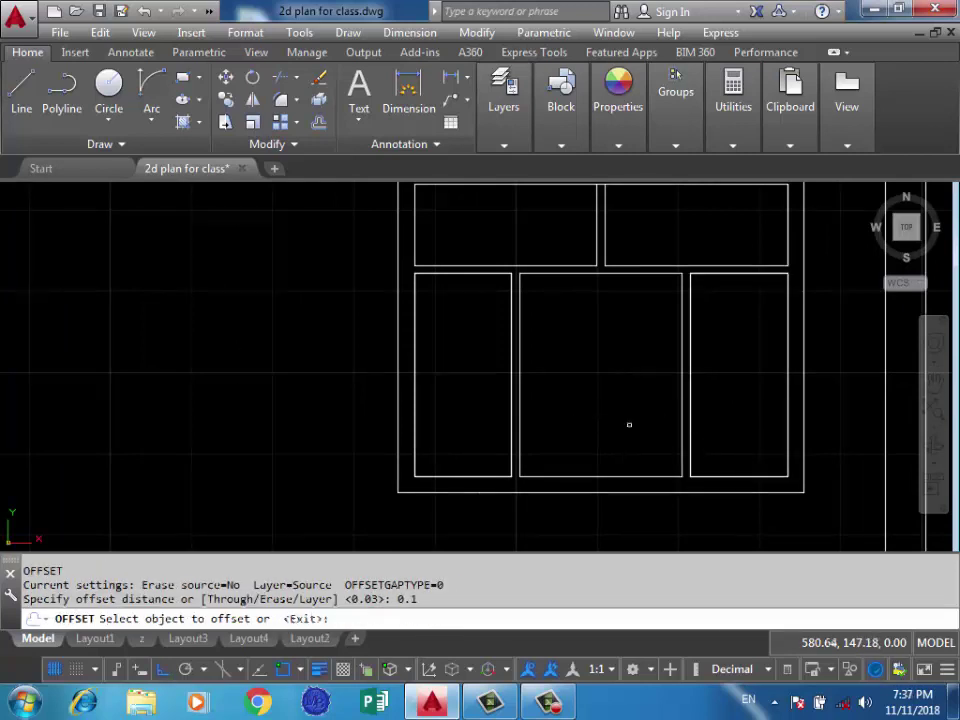
pyautogui.click(690, 429)
pyautogui.click(710, 420)
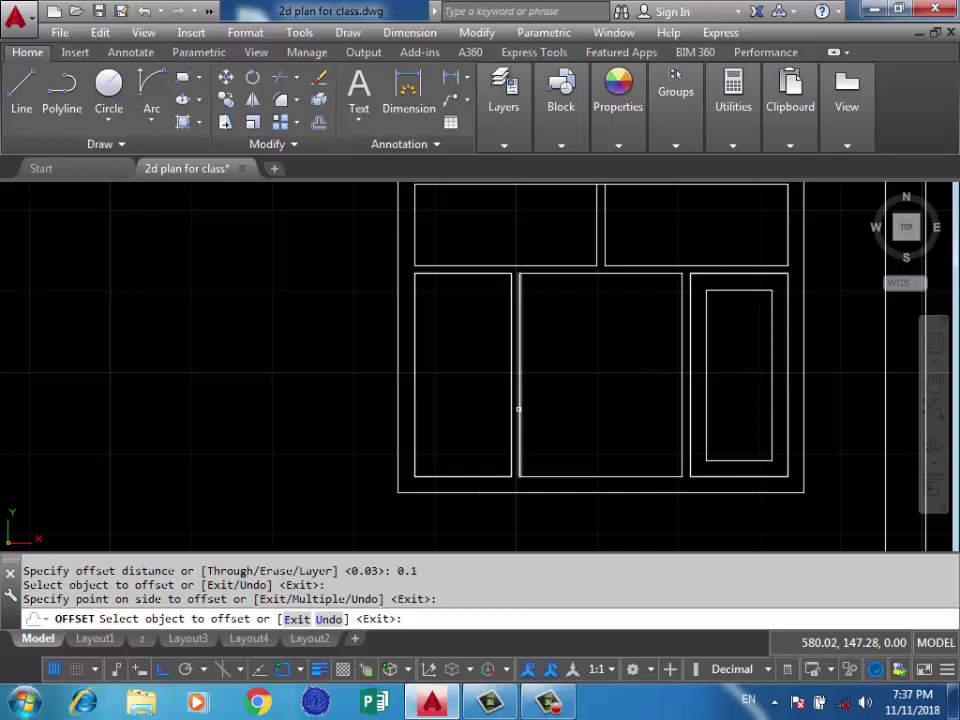
pyautogui.hotkey('ctrl', 'z')
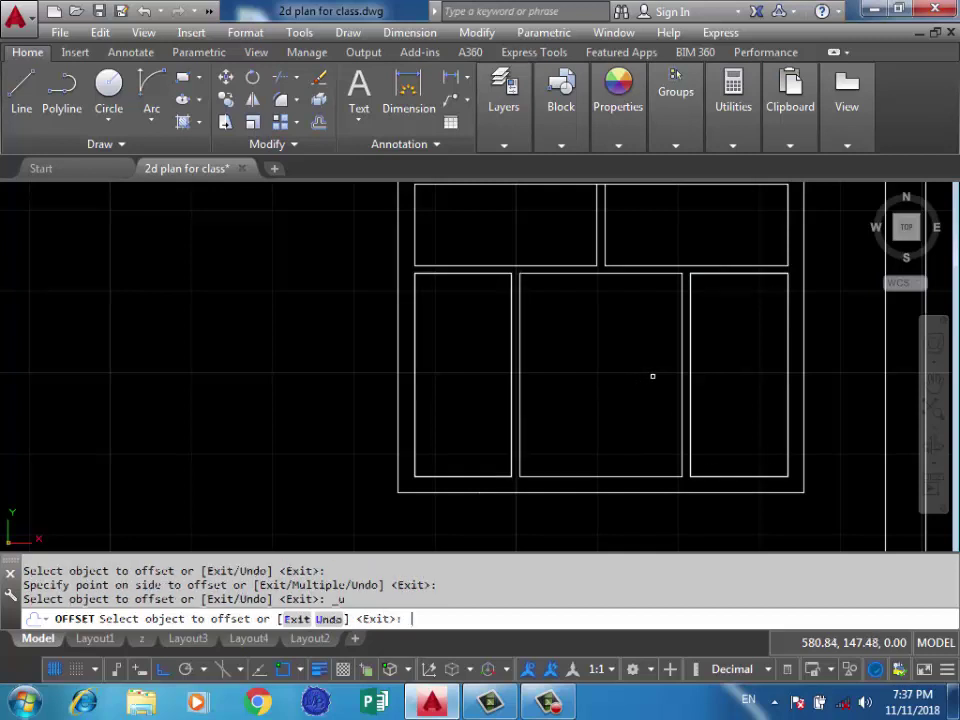
# Offset the right and left panel rectangles 0.05 inward.
pyautogui.press('Return')
pyautogui.press('Return')
pyautogui.write('5')
pyautogui.press('Return')
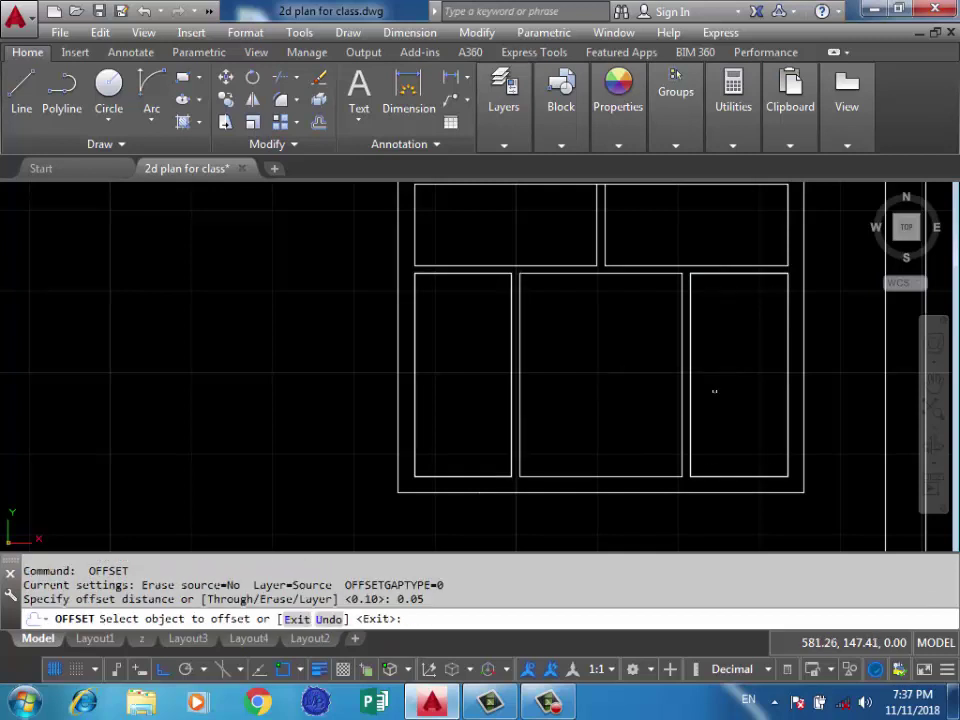
pyautogui.click(690, 408)
pyautogui.click(733, 399)
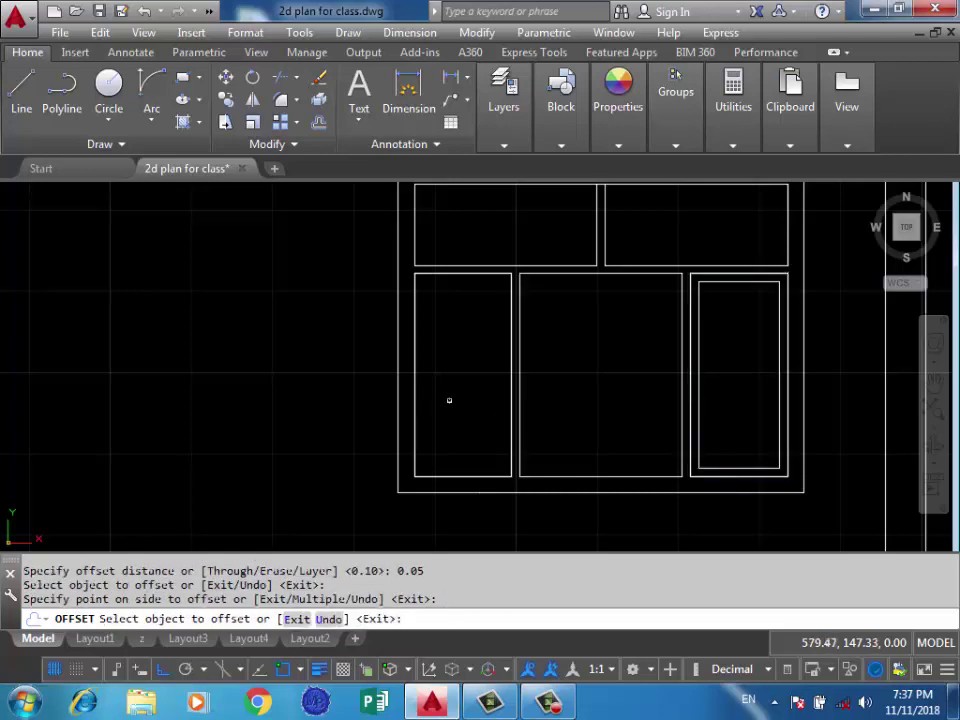
pyautogui.click(513, 399)
pyautogui.click(462, 394)
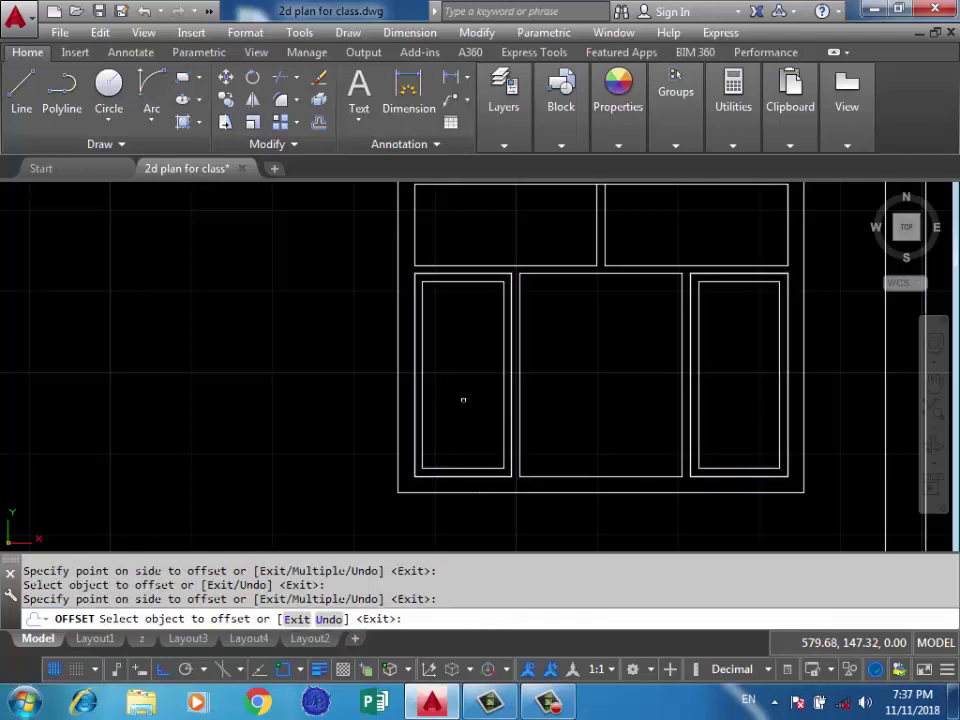
pyautogui.press('Return')
pyautogui.scroll(-4, 554, 350)
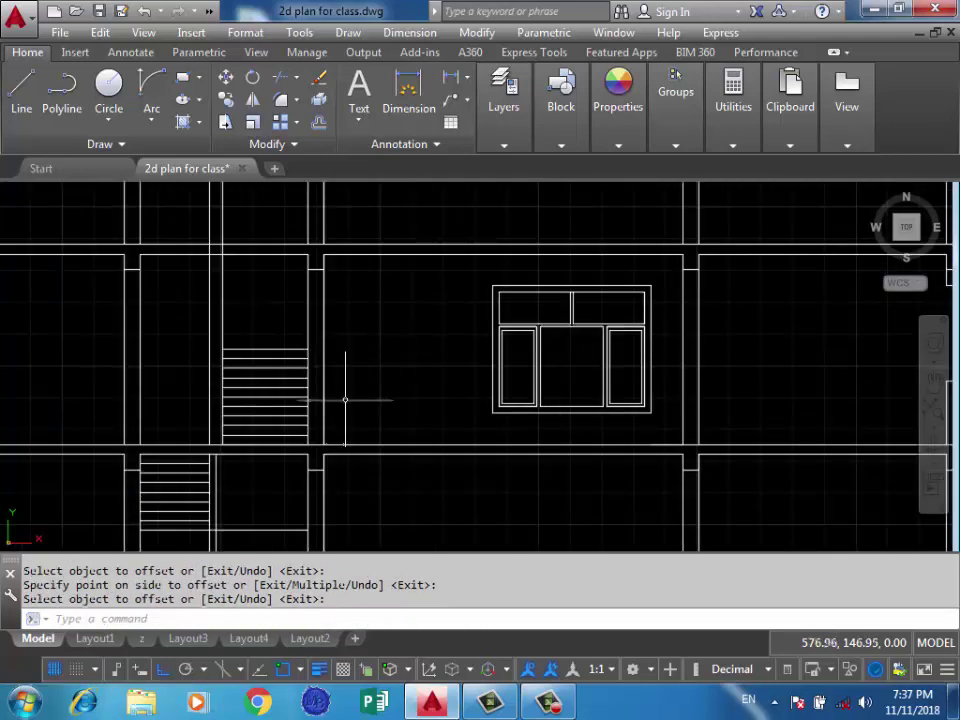
pyautogui.scroll(2, 345, 400)
# Draw the door outline: a 0.1 step, 2.2 tall side, 1 wide top, back to the floor.
pyautogui.write('l')
pyautogui.press('Return')
pyautogui.click(323, 450)
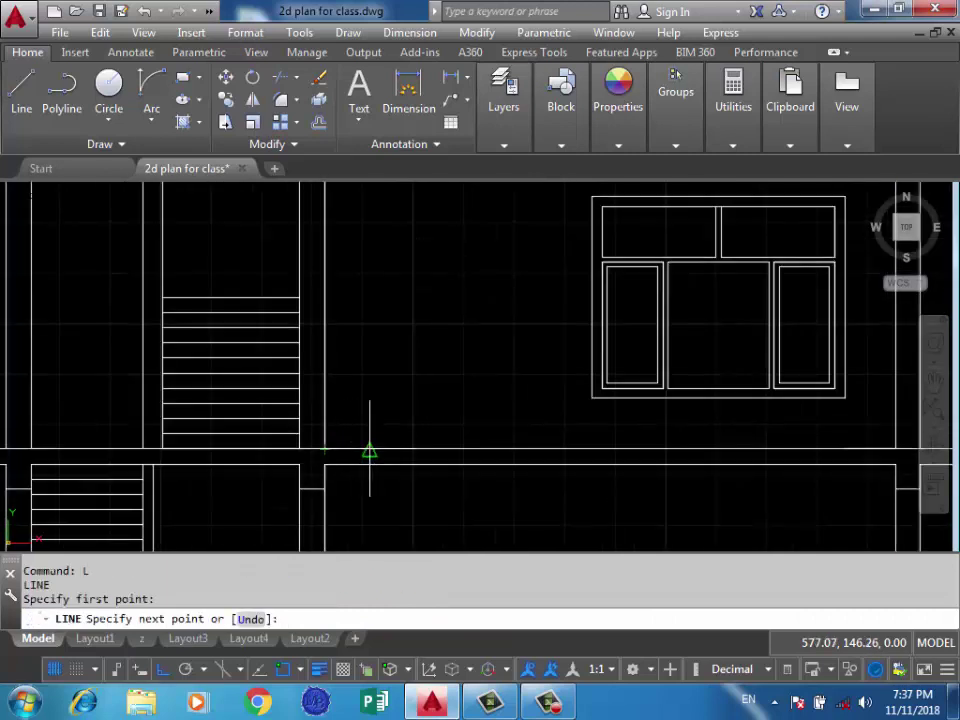
pyautogui.write('.1')
pyautogui.press('Return')
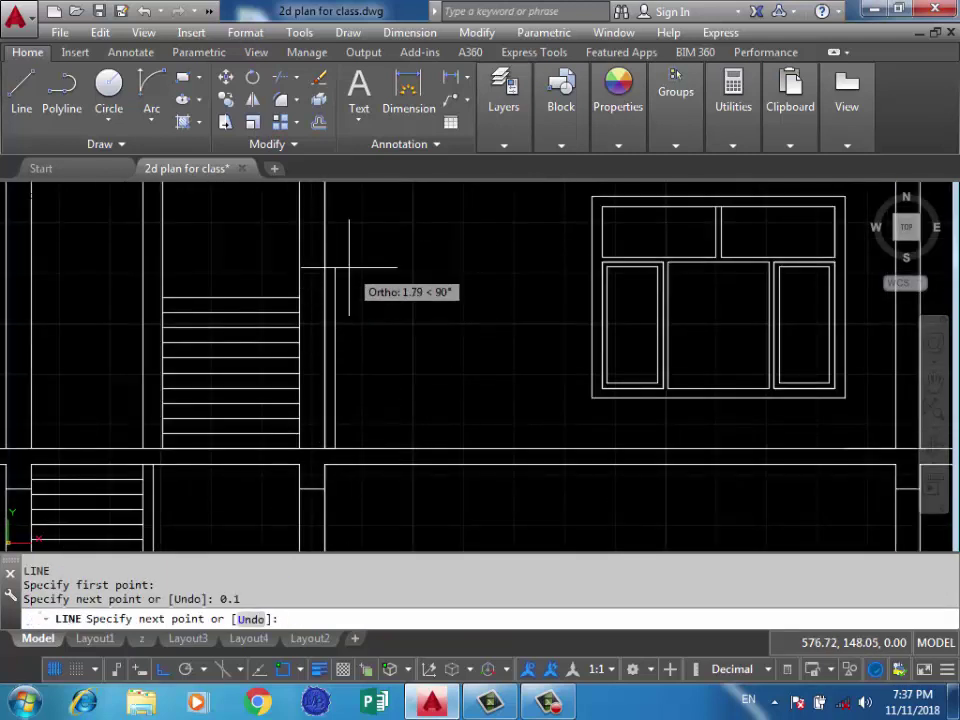
pyautogui.press('Return')
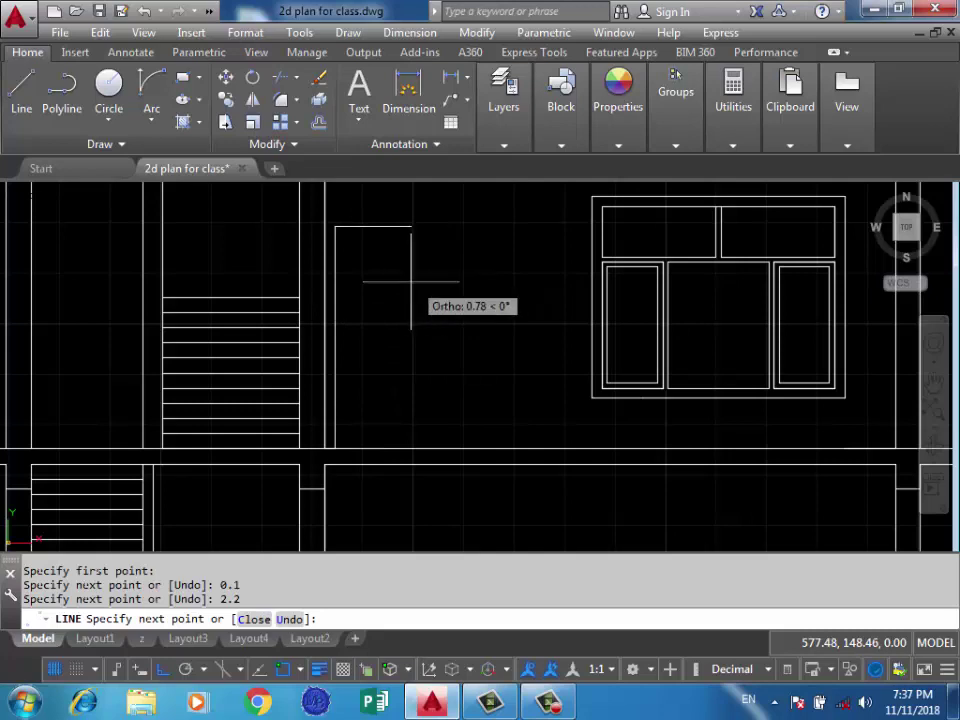
pyautogui.write('1')
pyautogui.press('Return')
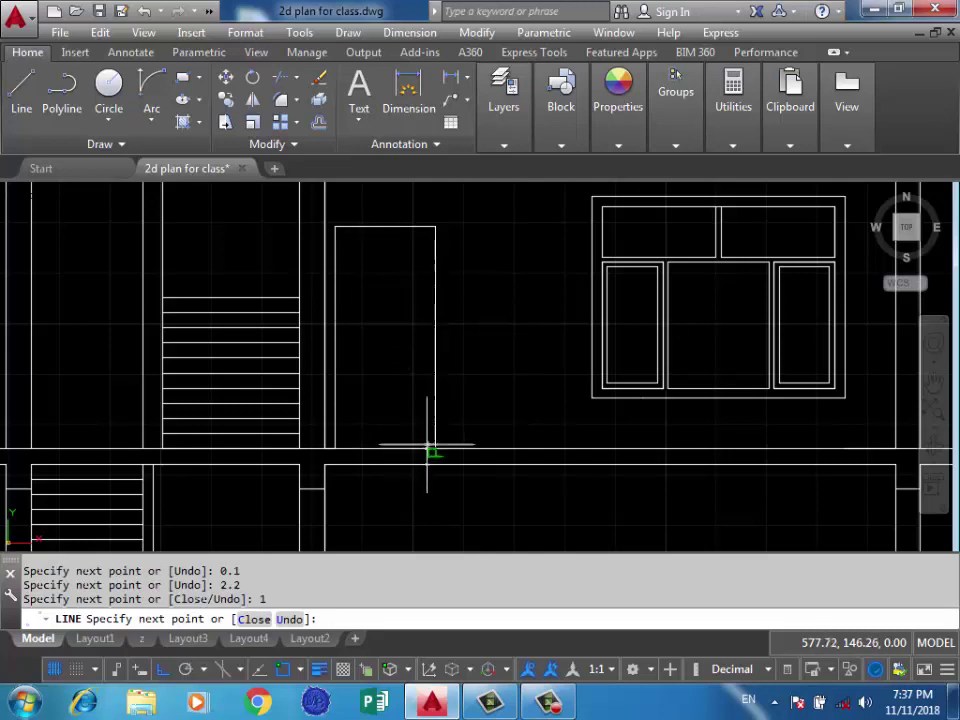
pyautogui.click(436, 425)
pyautogui.press('Return')
pyautogui.moveTo(380, 328); pyautogui.dragTo(435, 352, button='middle')
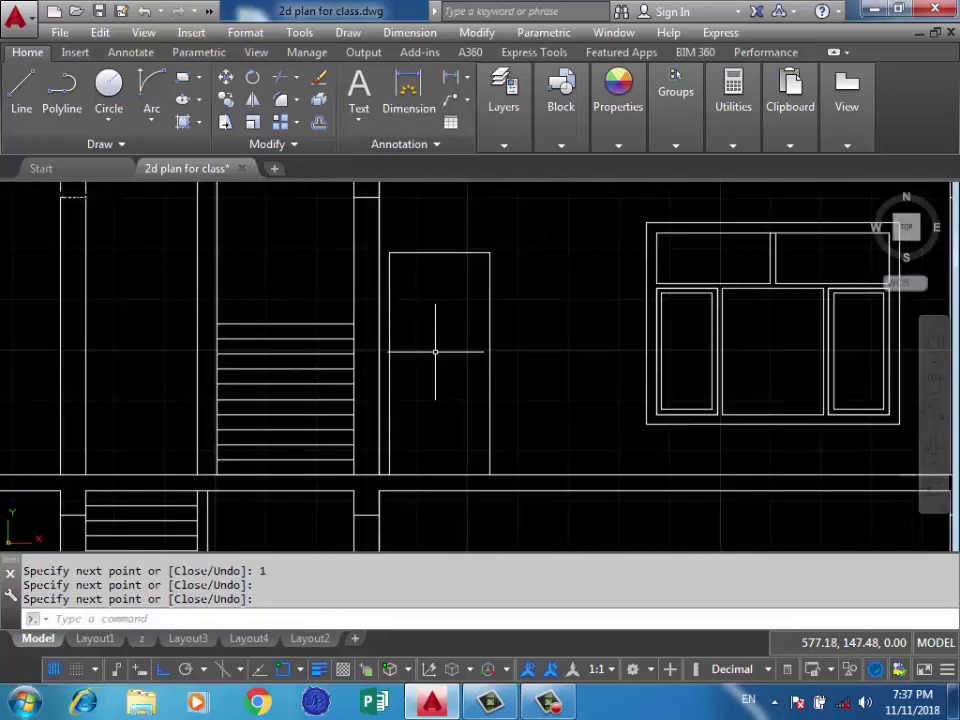
pyautogui.write('o')
# Offset the door's top and both sides 0.05 inward.
pyautogui.press('Return')
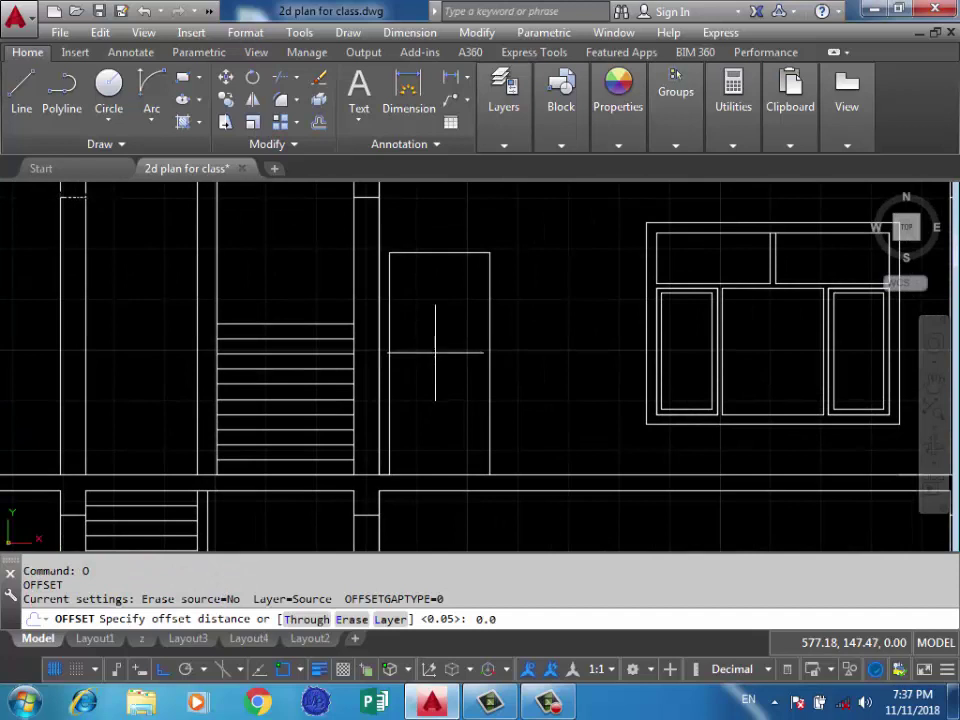
pyautogui.write('5')
pyautogui.press('Return')
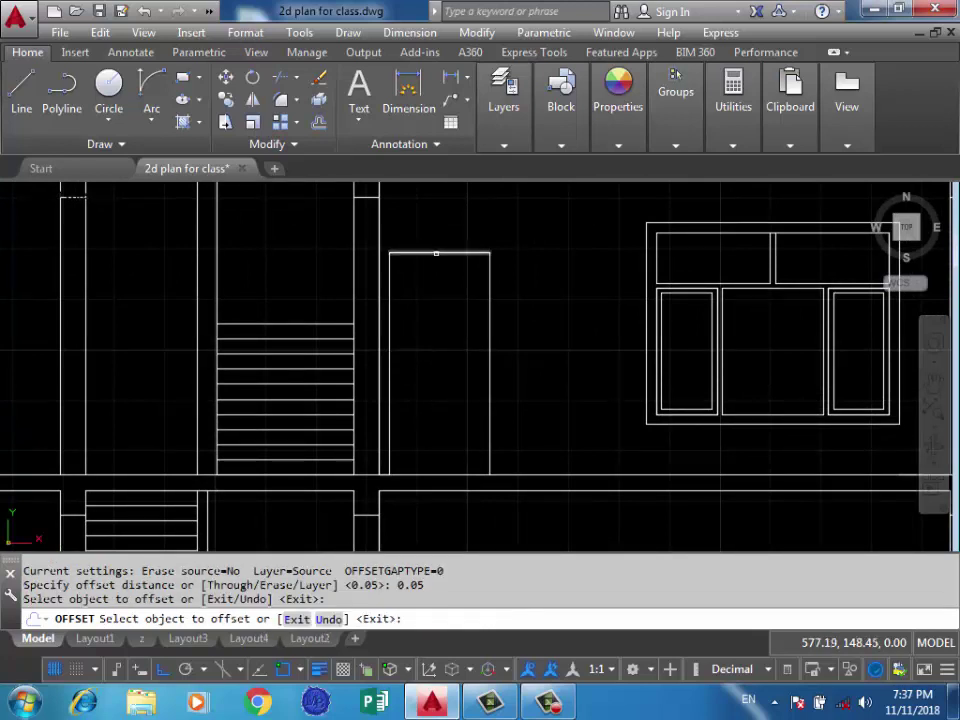
pyautogui.click(436, 253)
pyautogui.click(488, 322)
pyautogui.click(404, 338)
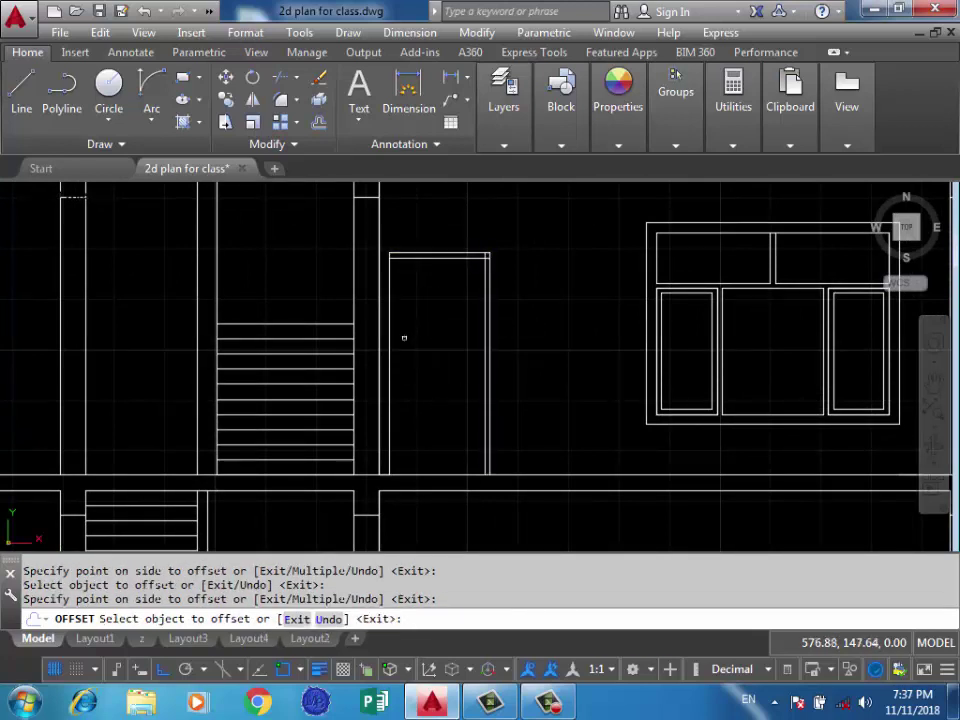
pyautogui.click(391, 350)
pyautogui.click(441, 336)
# Offset the inner frame lines another 0.05 inward and regenerate the display.
pyautogui.press('Return')
pyautogui.press('Return')
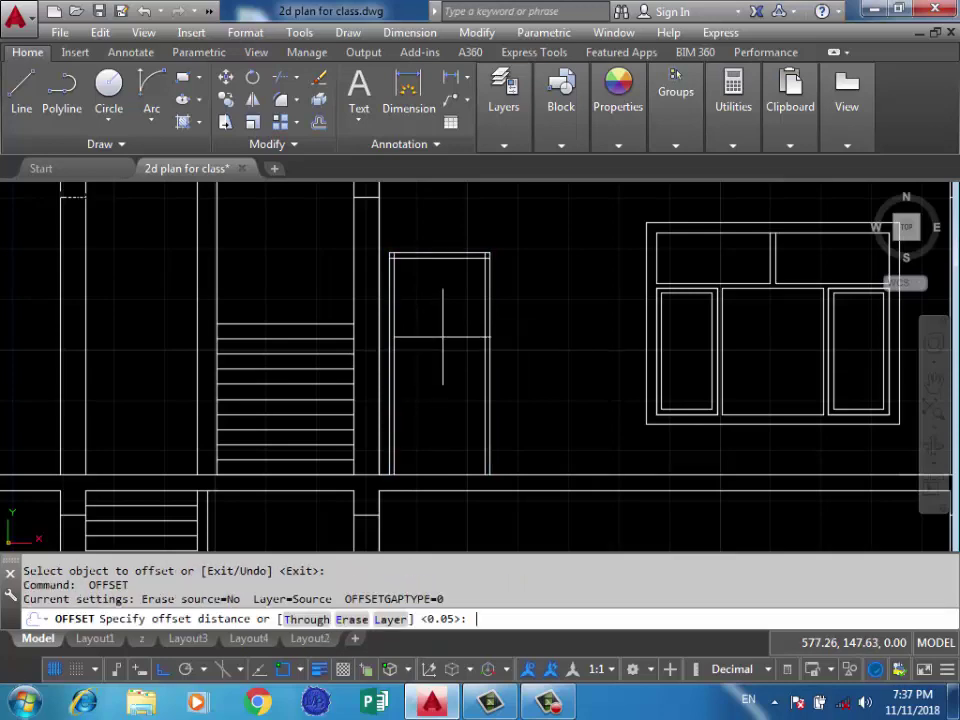
pyautogui.write('0.05')
pyautogui.press('Return')
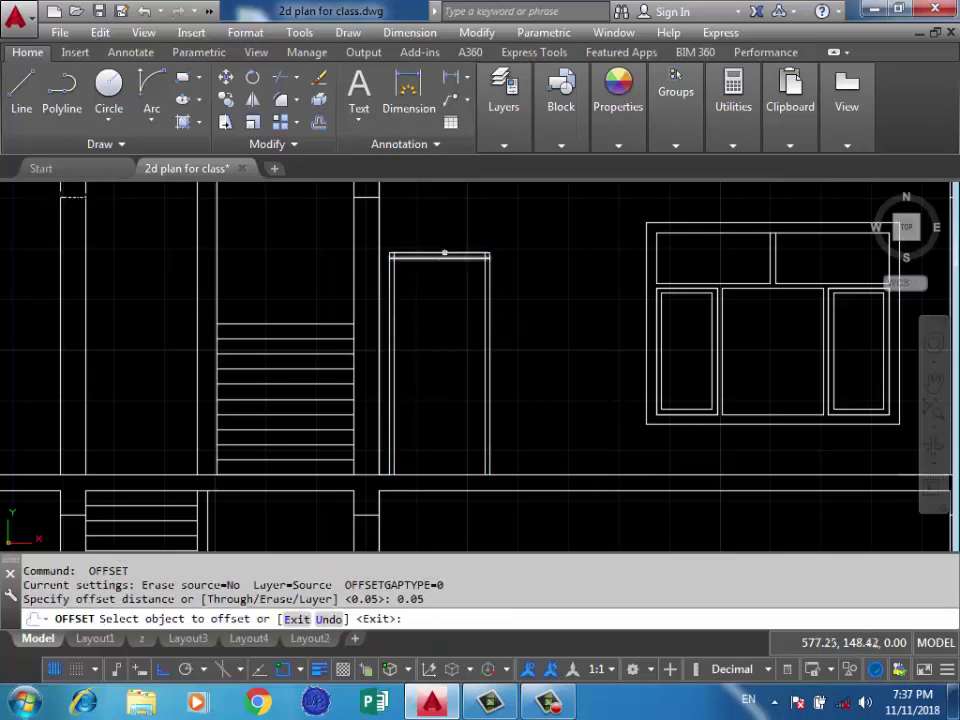
pyautogui.click(452, 259)
pyautogui.click(439, 334)
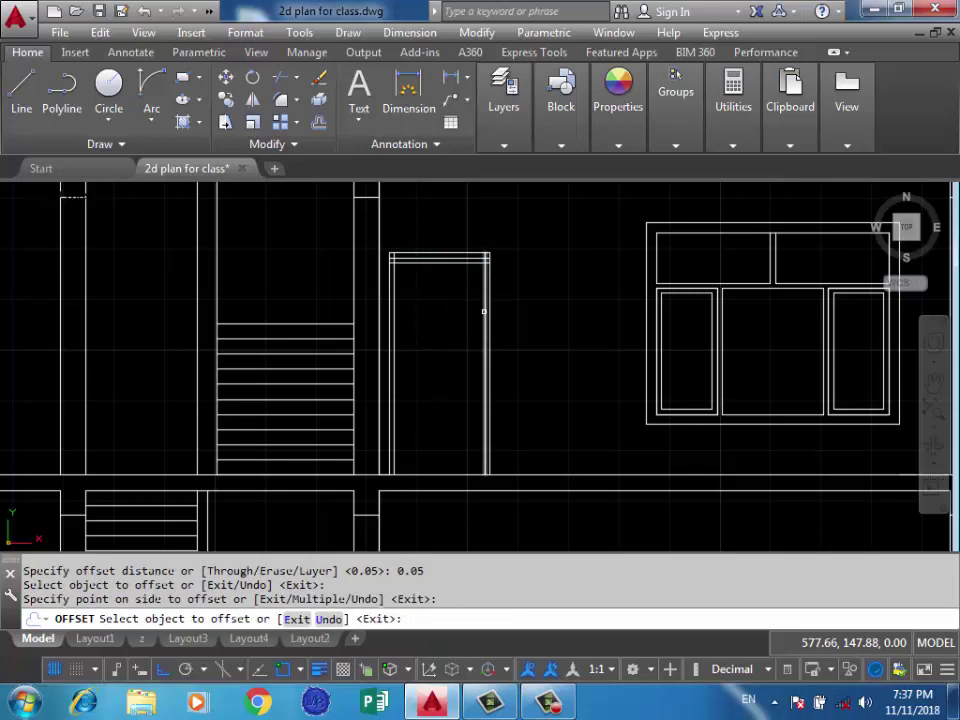
pyautogui.click(484, 315)
pyautogui.click(435, 324)
pyautogui.click(392, 333)
pyautogui.click(435, 279)
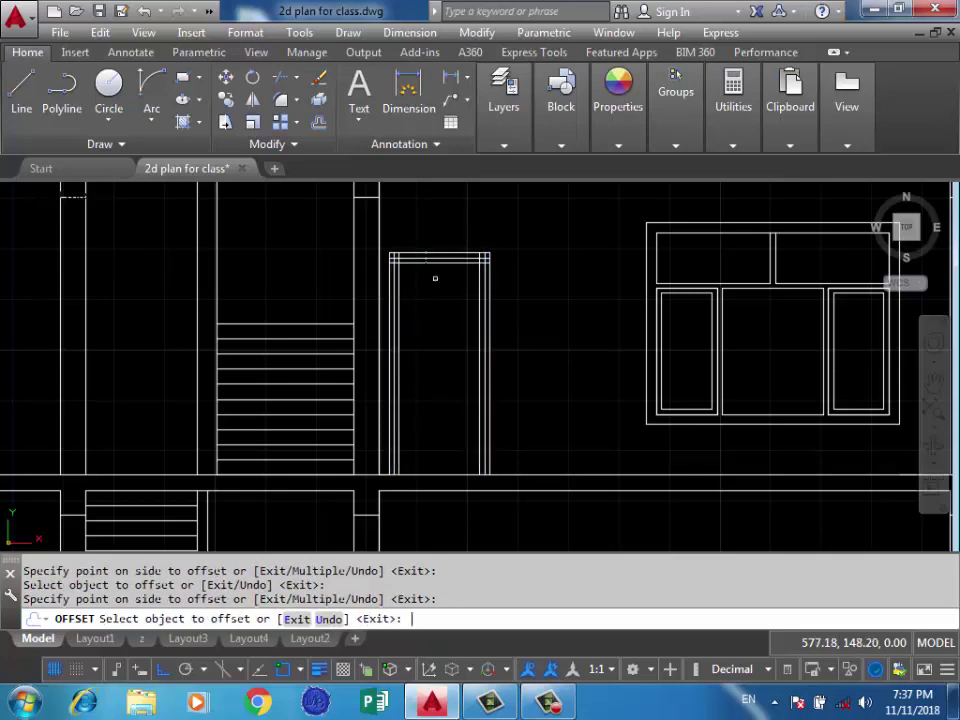
pyautogui.press('Return')
pyautogui.press('Return')
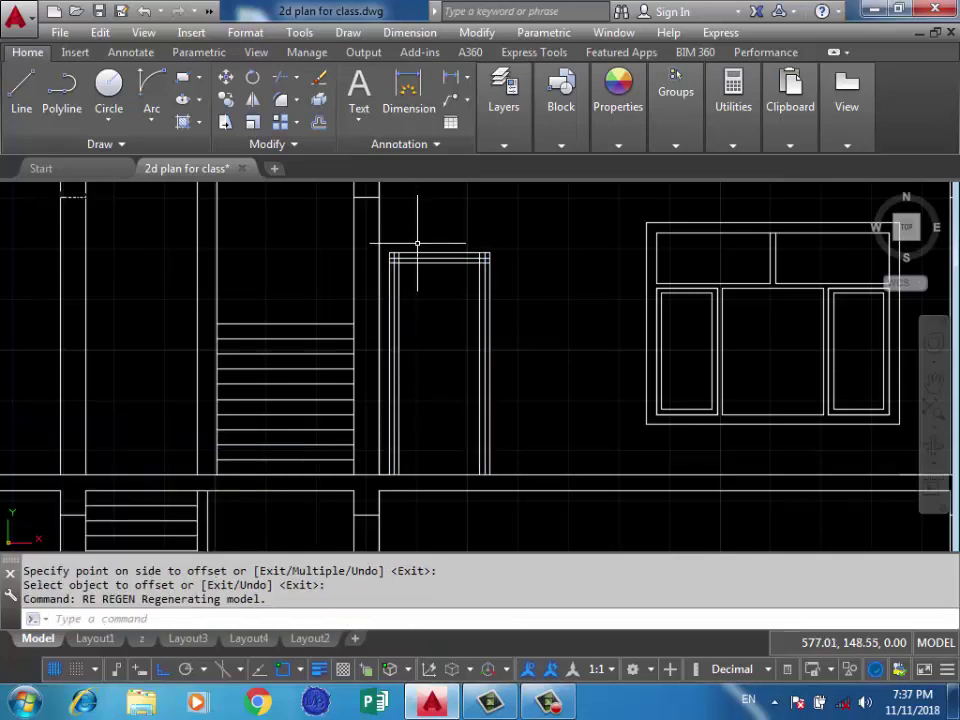
pyautogui.write('tr')
pyautogui.press('Return')
pyautogui.press('Return')
pyautogui.scroll(2, 485, 255)
pyautogui.scroll(8, 488, 255)
# Trim the overlapping frame lines and stubs at the door's top corner.
pyautogui.click(497, 257)
pyautogui.click(497, 257)
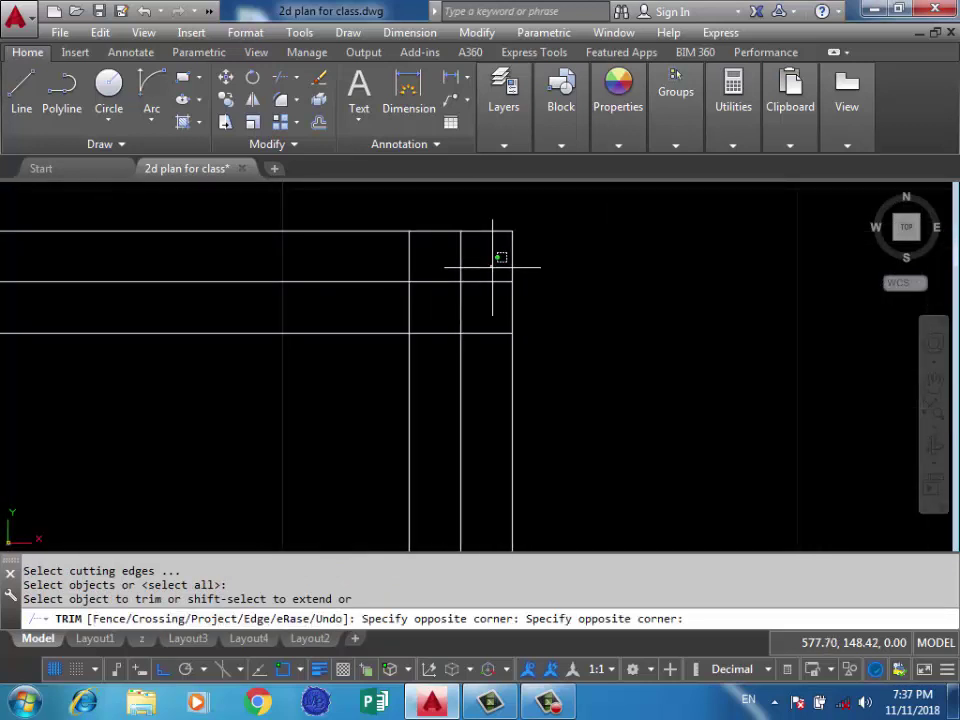
pyautogui.click(481, 256)
pyautogui.scroll(-3, 481, 256)
pyautogui.click(364, 253)
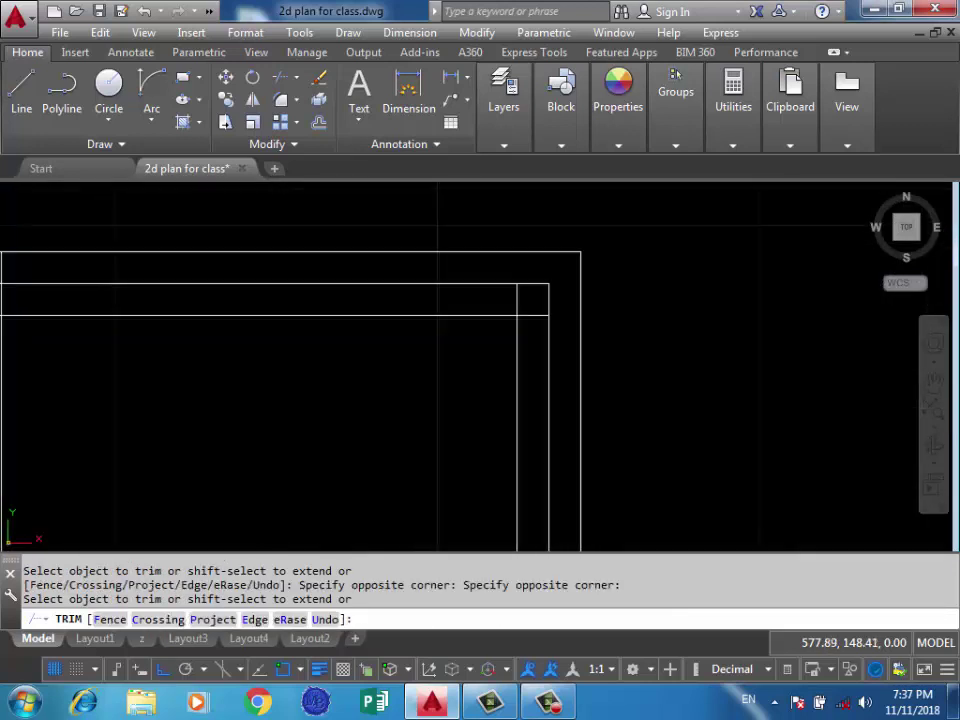
pyautogui.scroll(-3, 450, 290)
pyautogui.scroll(5, 512, 272)
pyautogui.click(469, 279)
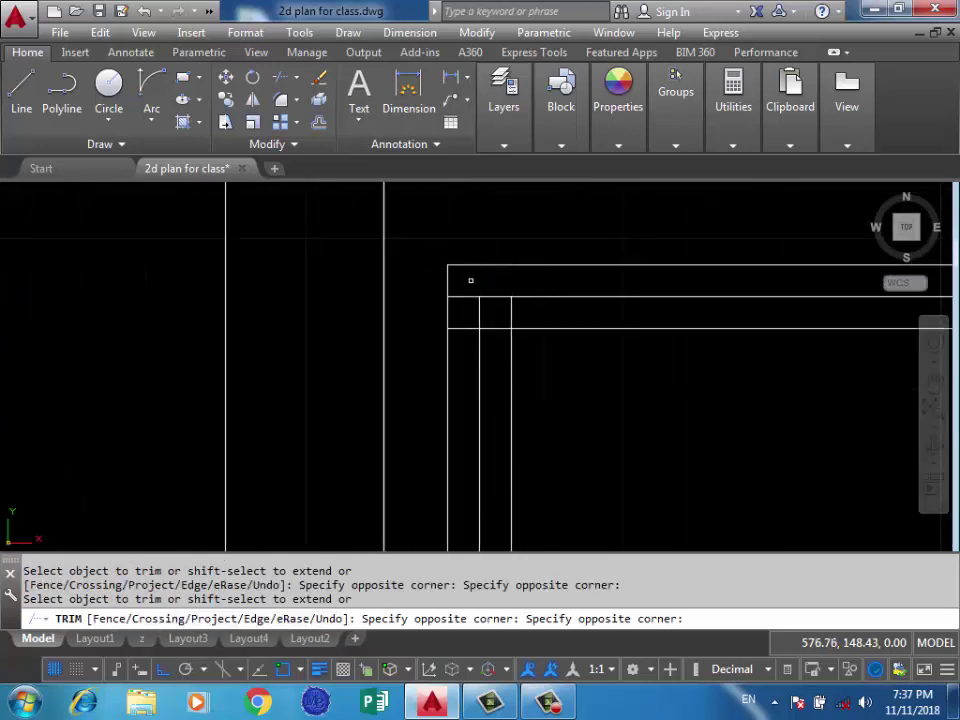
pyautogui.click(458, 364)
pyautogui.click(476, 276)
pyautogui.click(485, 322)
pyautogui.click(511, 308)
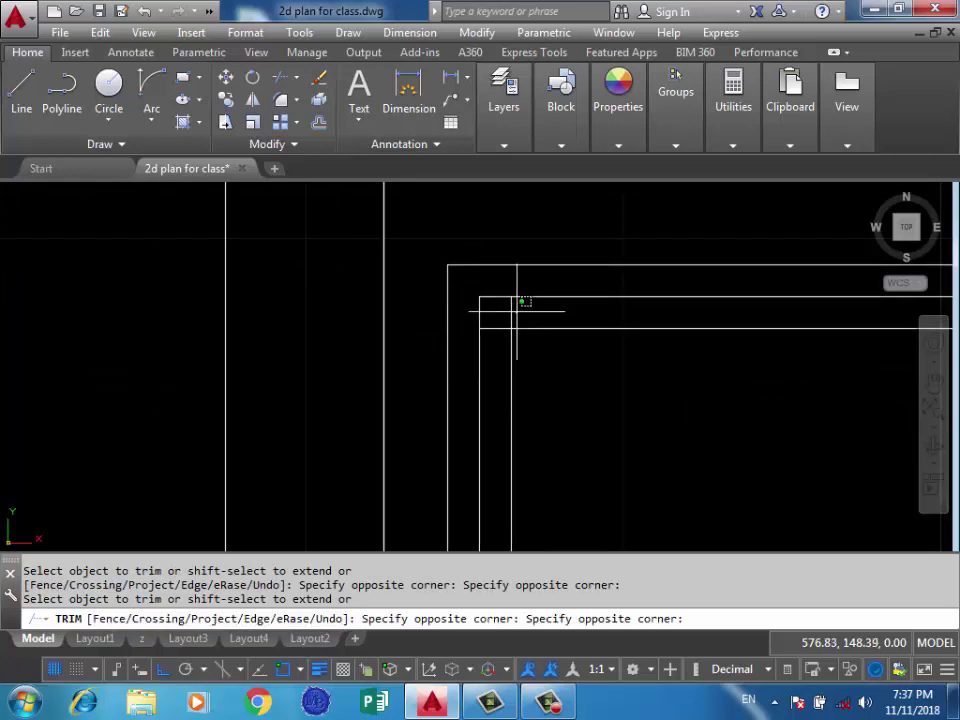
pyautogui.click(499, 322)
pyautogui.click(409, 304)
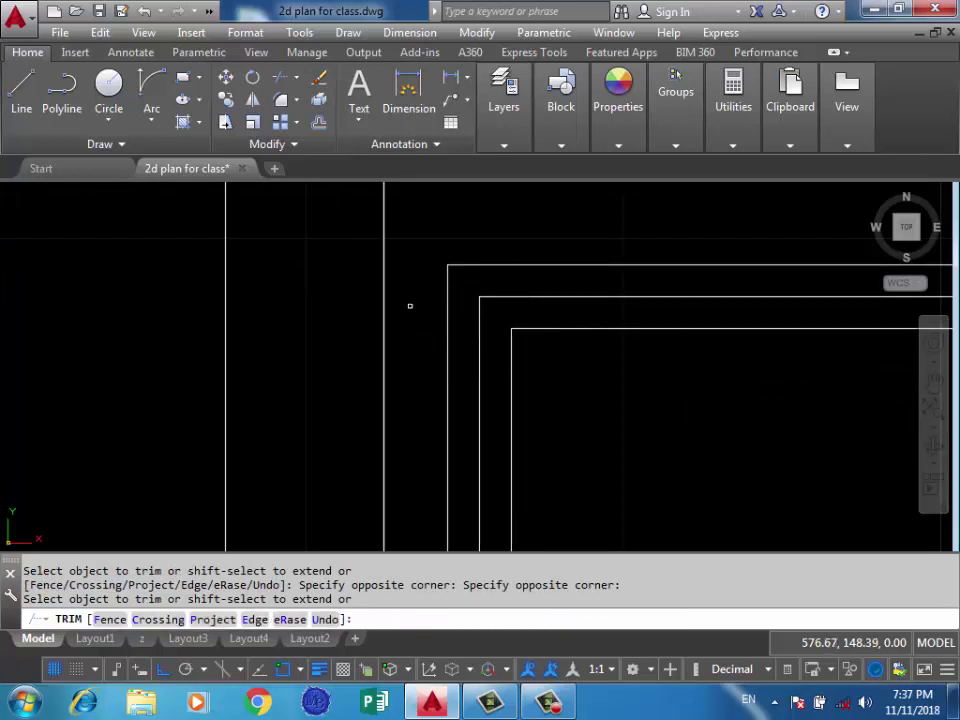
pyautogui.scroll(-4, 409, 304)
pyautogui.scroll(5, 640, 312)
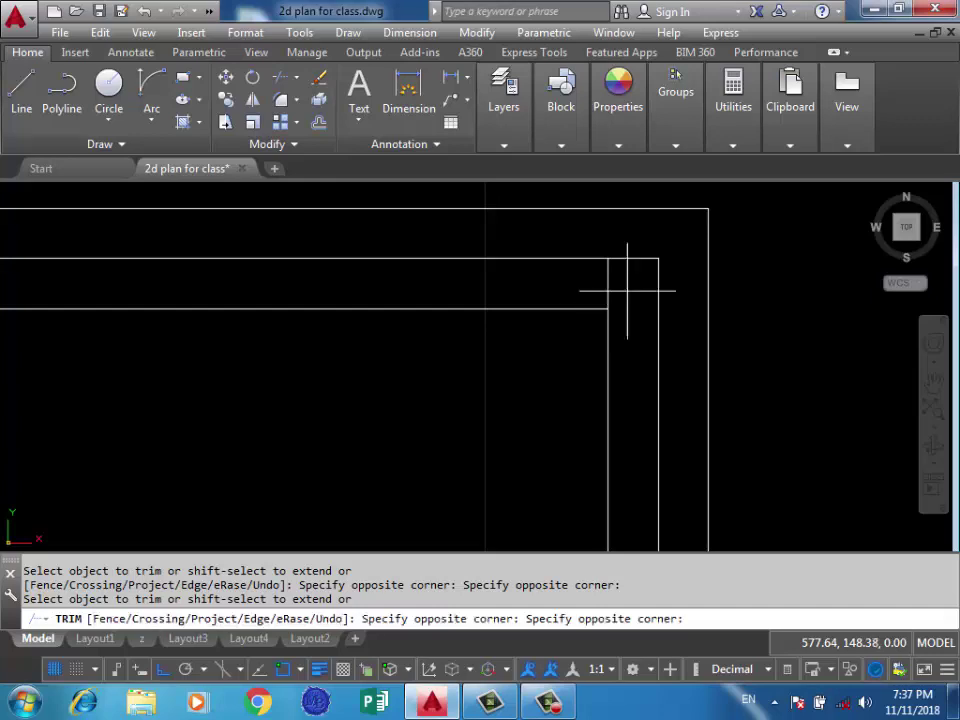
# Trim the overlapping lines at the door frame's other corner.
pyautogui.click(628, 275)
pyautogui.scroll(-2, 618, 278)
pyautogui.scroll(-3, 630, 274)
pyautogui.click(625, 377)
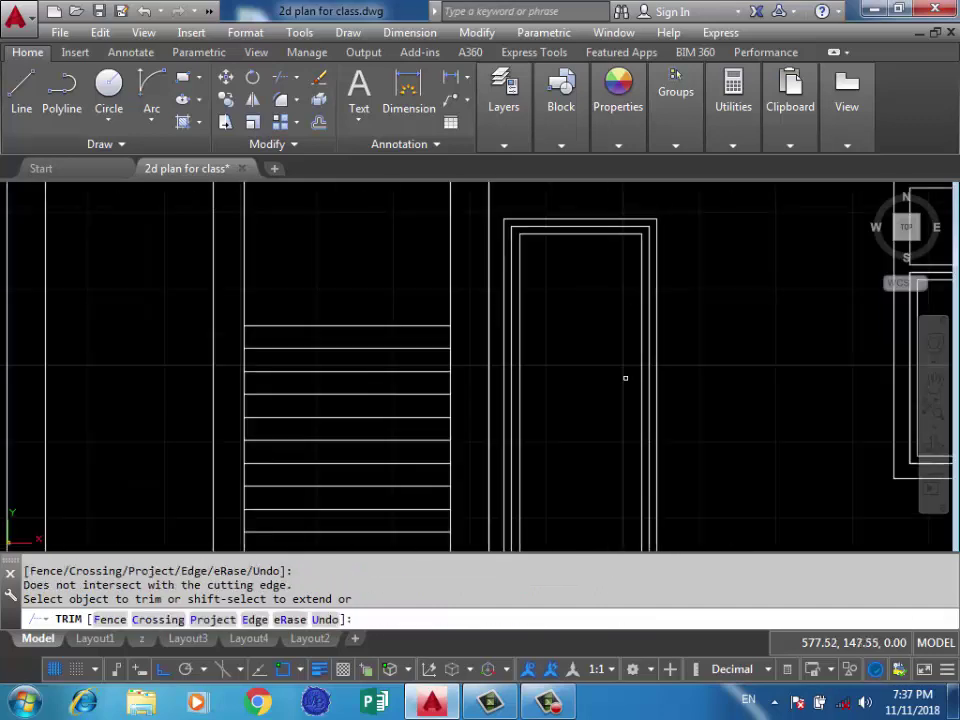
pyautogui.scroll(-3, 523, 247)
pyautogui.scroll(3, 538, 245)
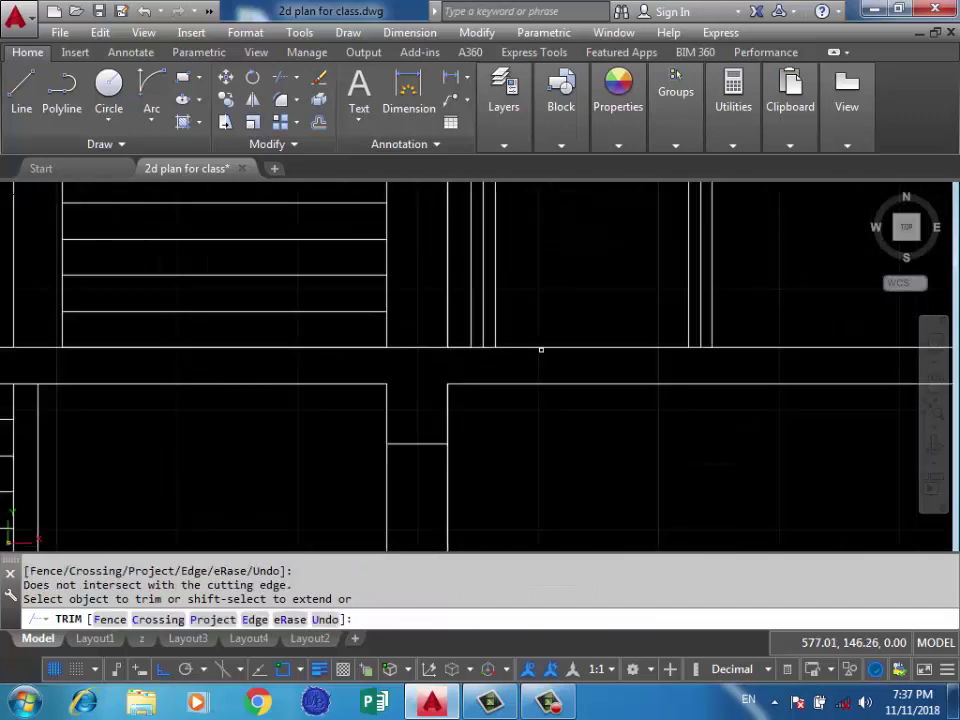
pyautogui.moveTo(540, 349)
pyautogui.mouseDown(button='middle')
pyautogui.moveTo(551, 316)
pyautogui.moveTo(553, 410)
pyautogui.mouseUp(button='middle')
pyautogui.scroll(2, 561, 315)
pyautogui.press('Escape')
# Draw the door's horizontal rail 0.6 below the top frame, 0.1 wide, across to the far edge.
pyautogui.write('l')
pyautogui.press('Return')
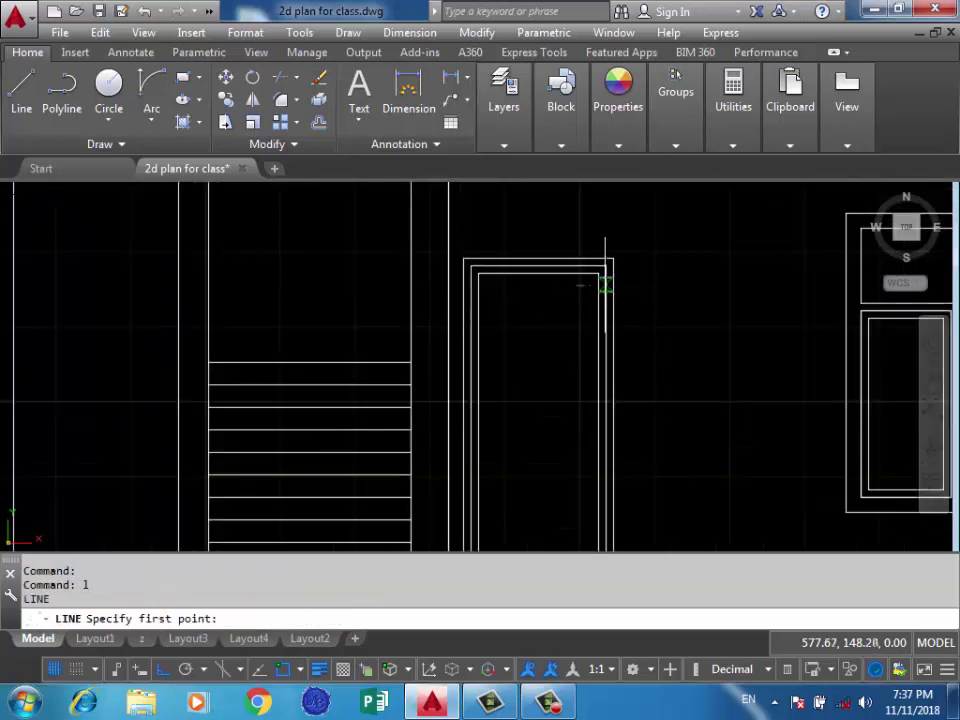
pyautogui.click(598, 272)
pyautogui.write('.6')
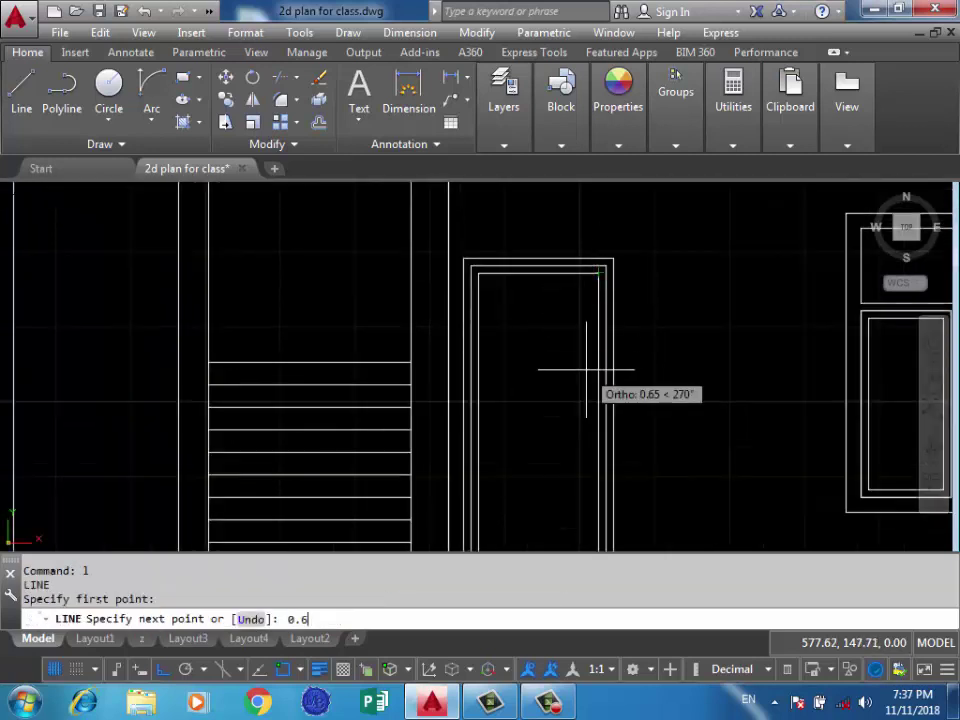
pyautogui.press('Return')
pyautogui.click(479, 362)
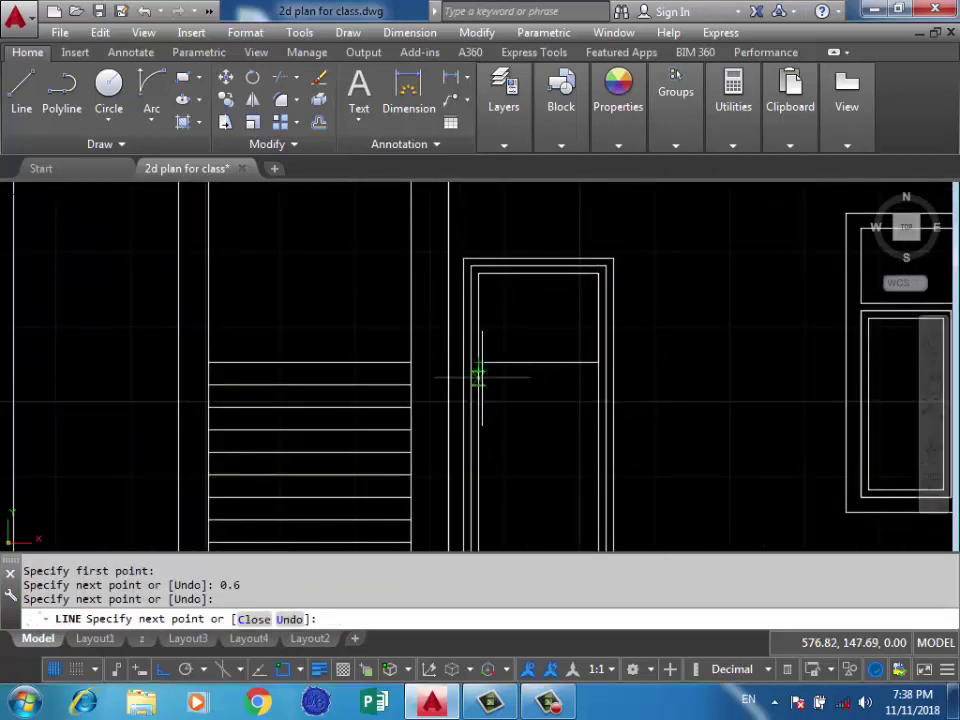
pyautogui.write('0.1')
pyautogui.press('Return')
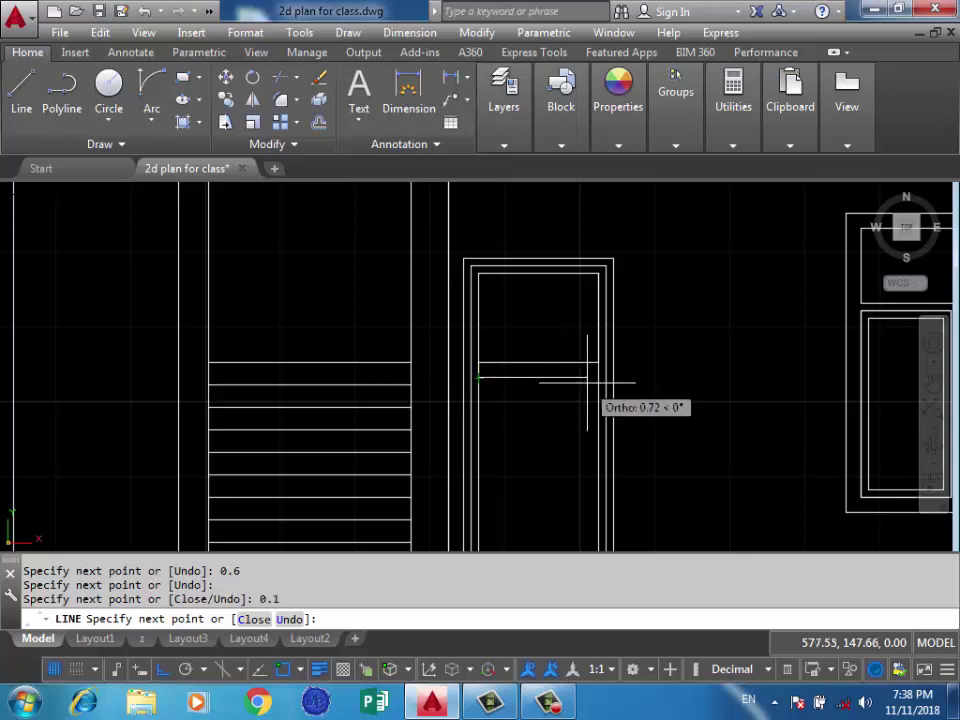
pyautogui.click(597, 377)
pyautogui.press('Return')
# Trim the stray line ends inside the door and erase the leftover piece.
pyautogui.scroll(4, 576, 372)
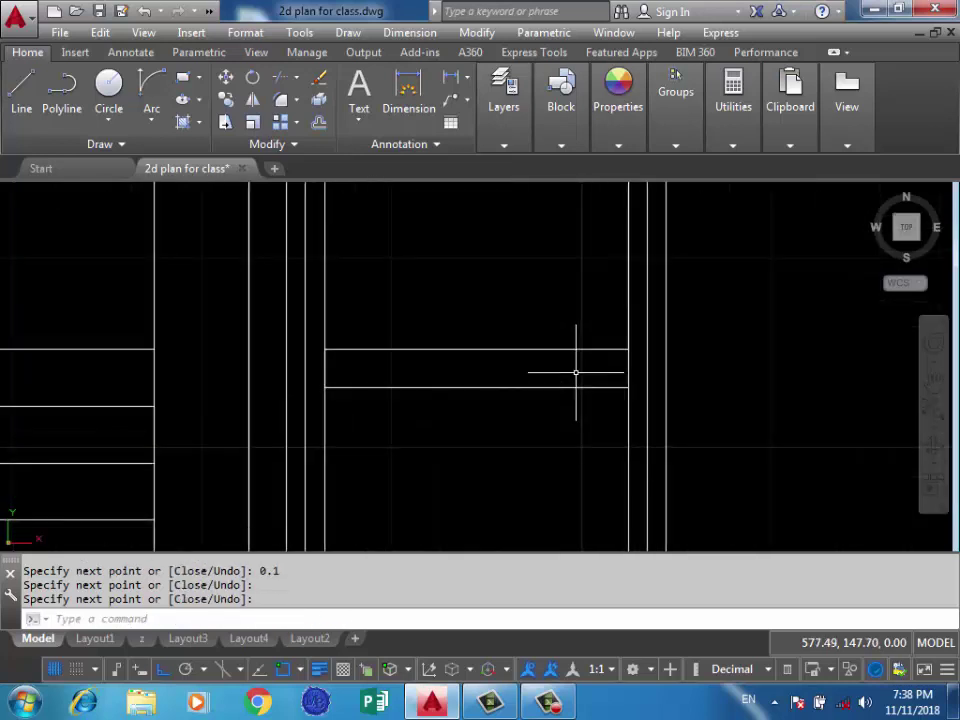
pyautogui.write('tr')
pyautogui.press('Return')
pyautogui.press('Return')
pyautogui.scroll(4, 605, 367)
pyautogui.moveTo(632, 364); pyautogui.dragTo(594, 375)
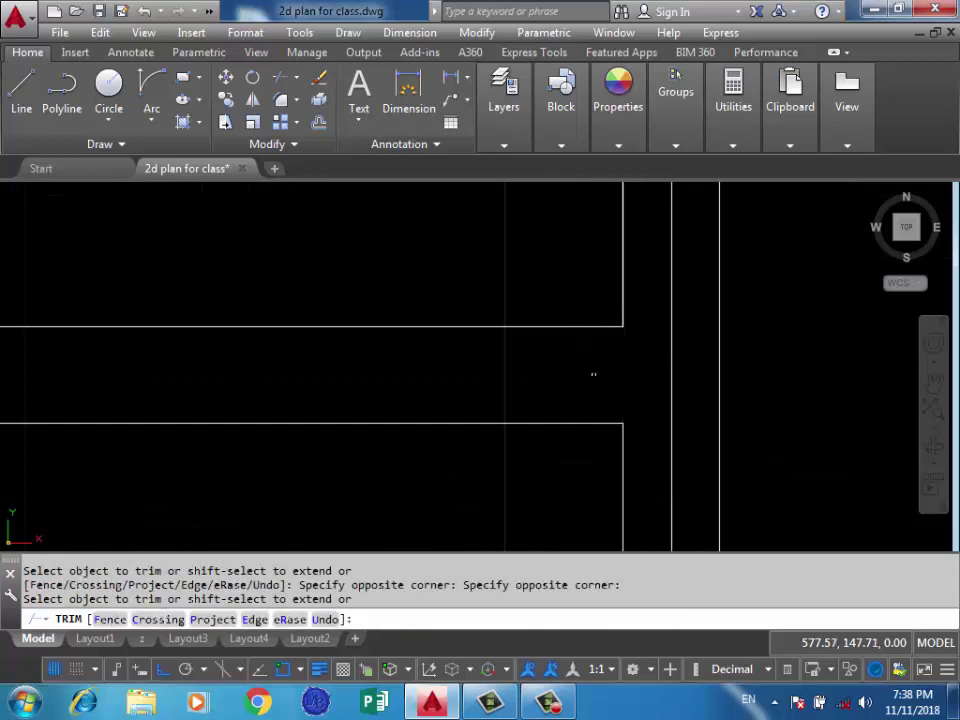
pyautogui.scroll(-4, 594, 375)
pyautogui.click(358, 357)
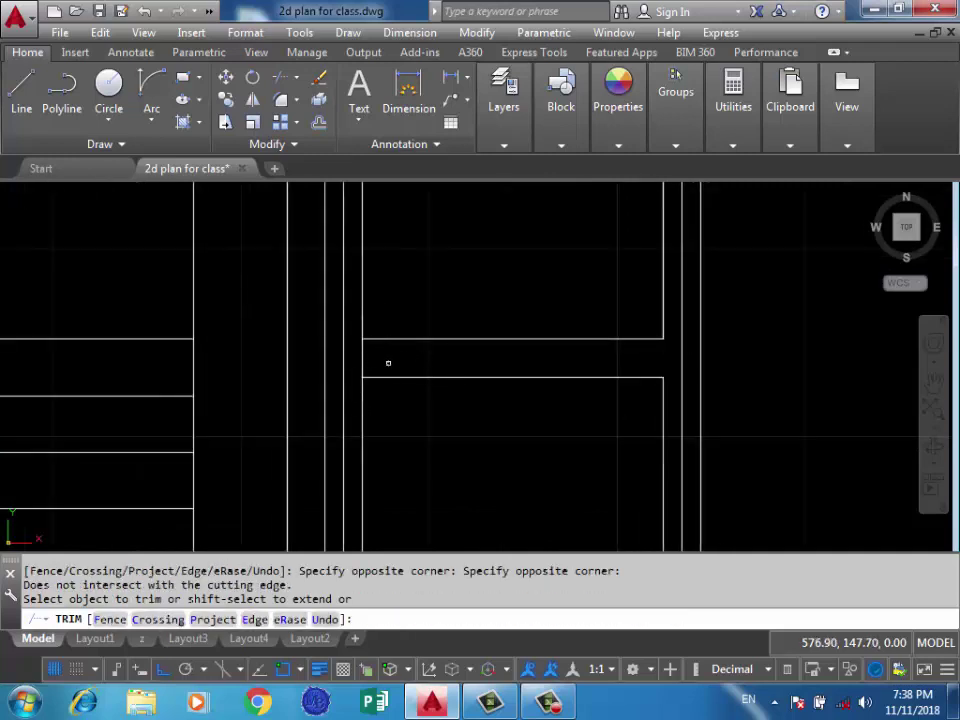
pyautogui.click(366, 361)
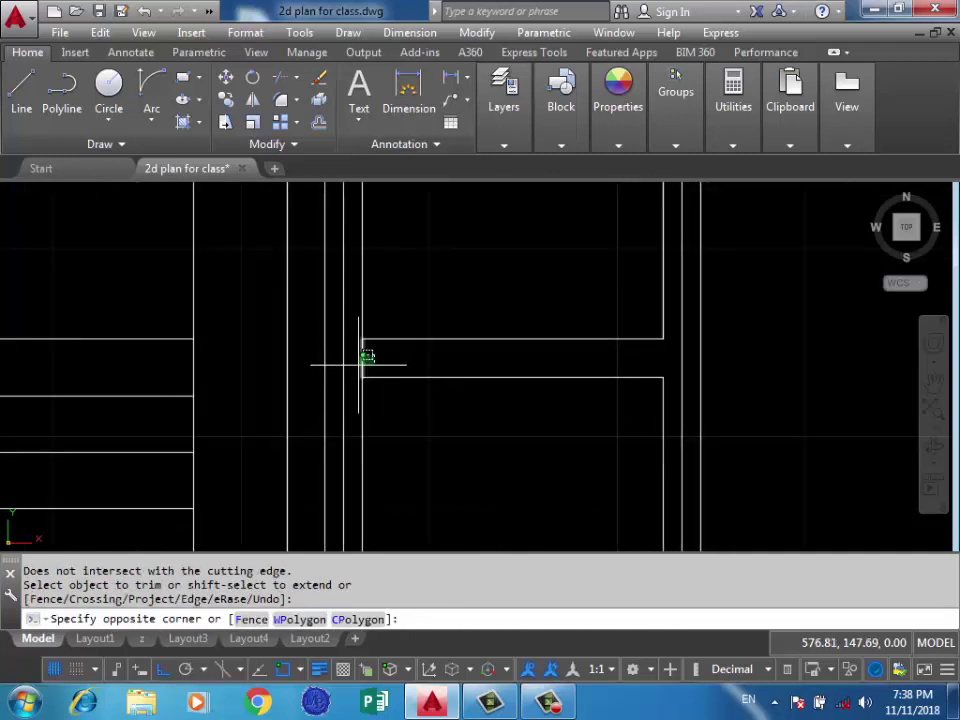
pyautogui.click(497, 349)
pyautogui.press('Delete')
pyautogui.scroll(-2, 527, 332)
pyautogui.scroll(-2, 525, 320)
pyautogui.scroll(-2, 517, 335)
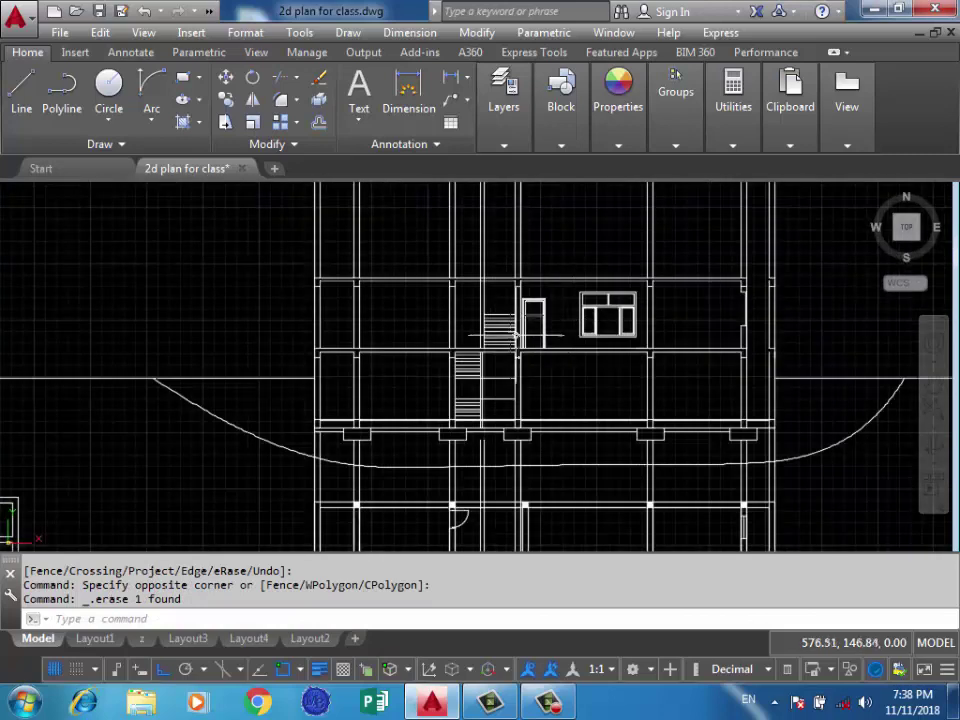
pyautogui.moveTo(516, 335); pyautogui.dragTo(641, 289, button='middle')
pyautogui.scroll(-3, 368, 271)
pyautogui.scroll(2, 322, 437)
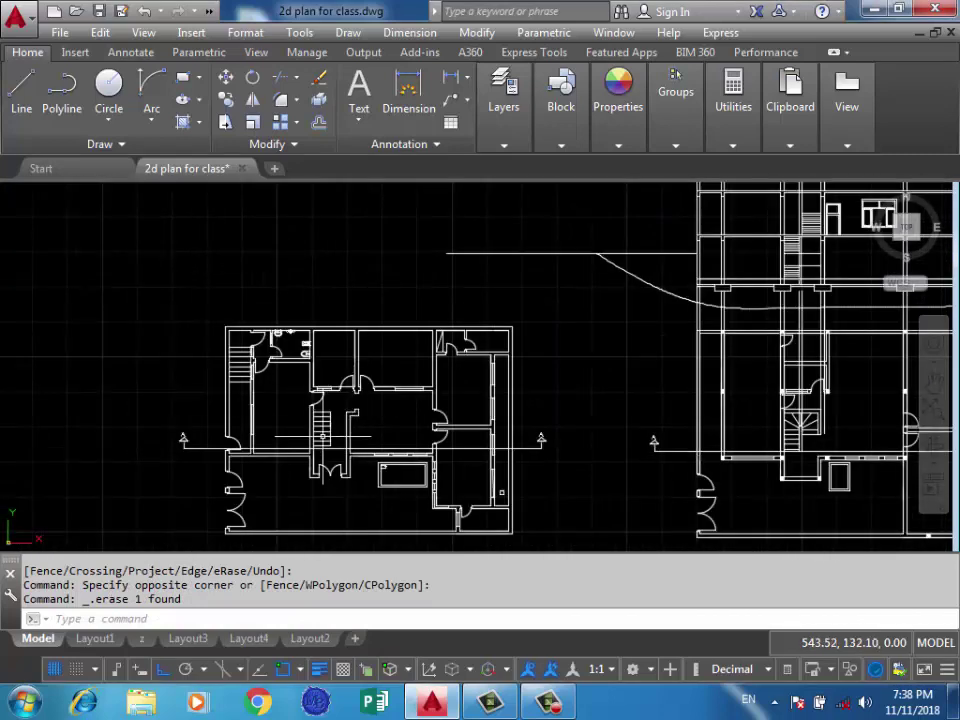
pyautogui.scroll(2, 375, 449)
pyautogui.moveTo(215, 461); pyautogui.dragTo(344, 440, button='middle')
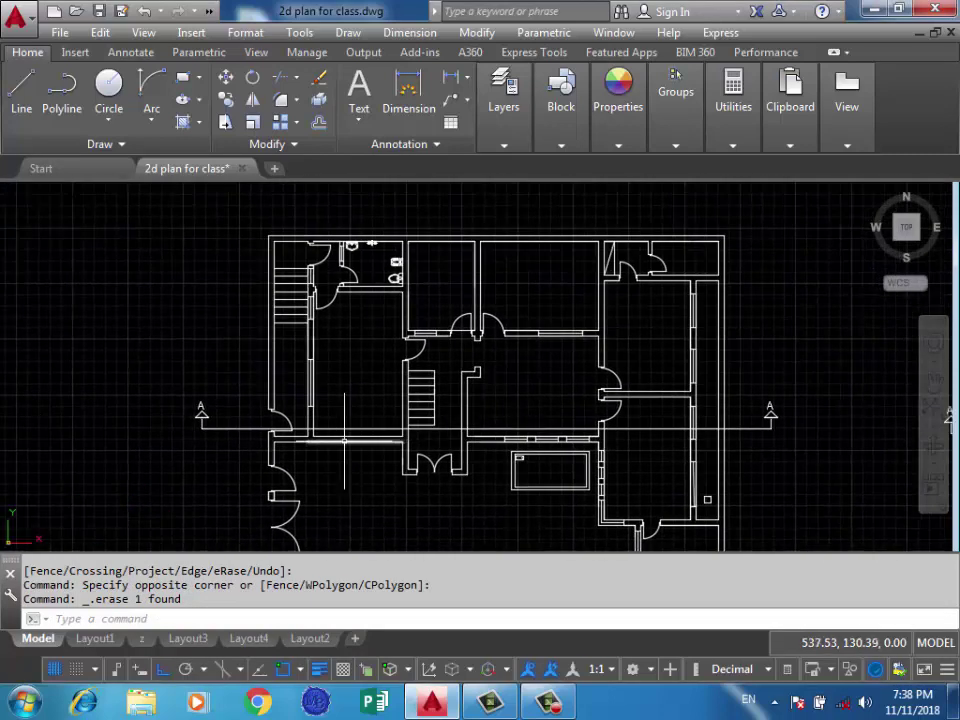
pyautogui.scroll(-1, 241, 418)
pyautogui.scroll(3, 268, 428)
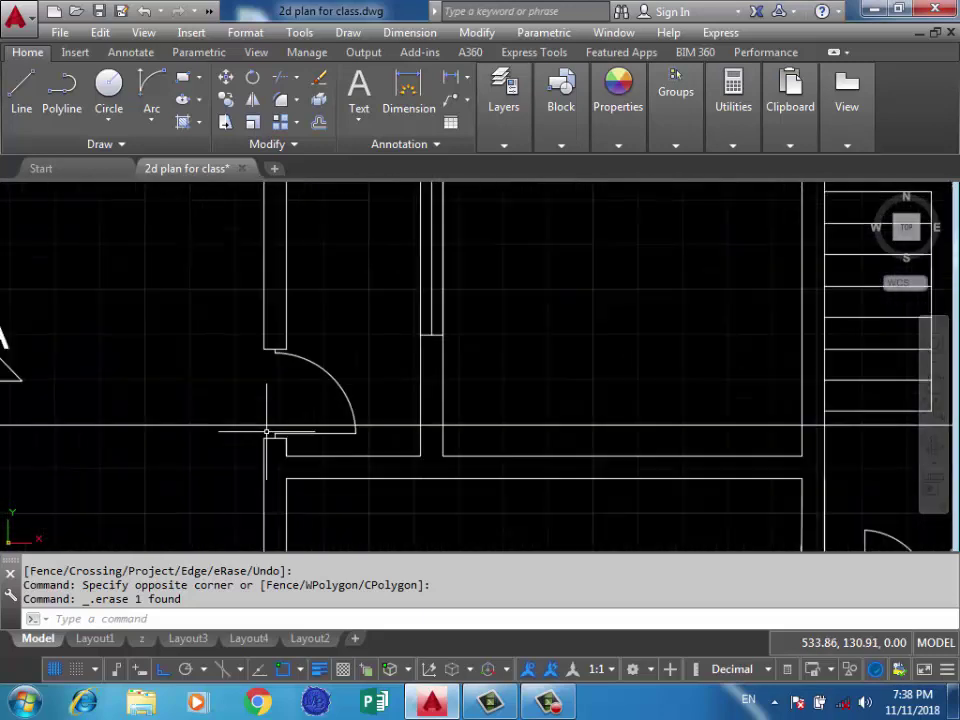
pyautogui.scroll(-1, 225, 400)
pyautogui.scroll(-3, 220, 400)
pyautogui.scroll(-2, 225, 296)
pyautogui.scroll(1, 328, 251)
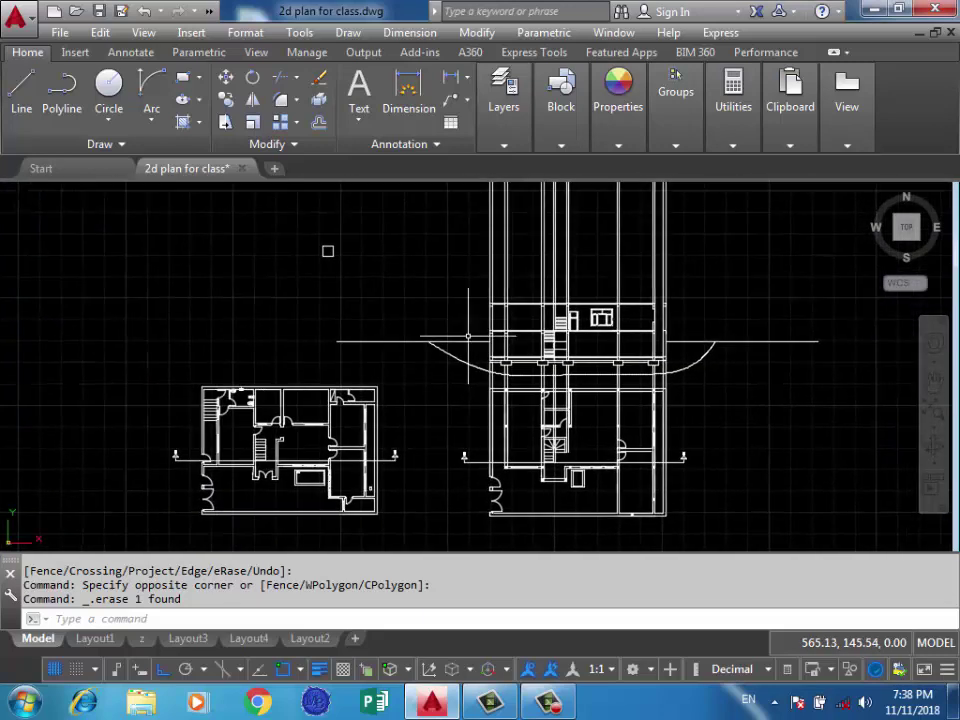
pyautogui.scroll(3, 500, 323)
pyautogui.moveTo(530, 378); pyautogui.dragTo(398, 388, button='middle')
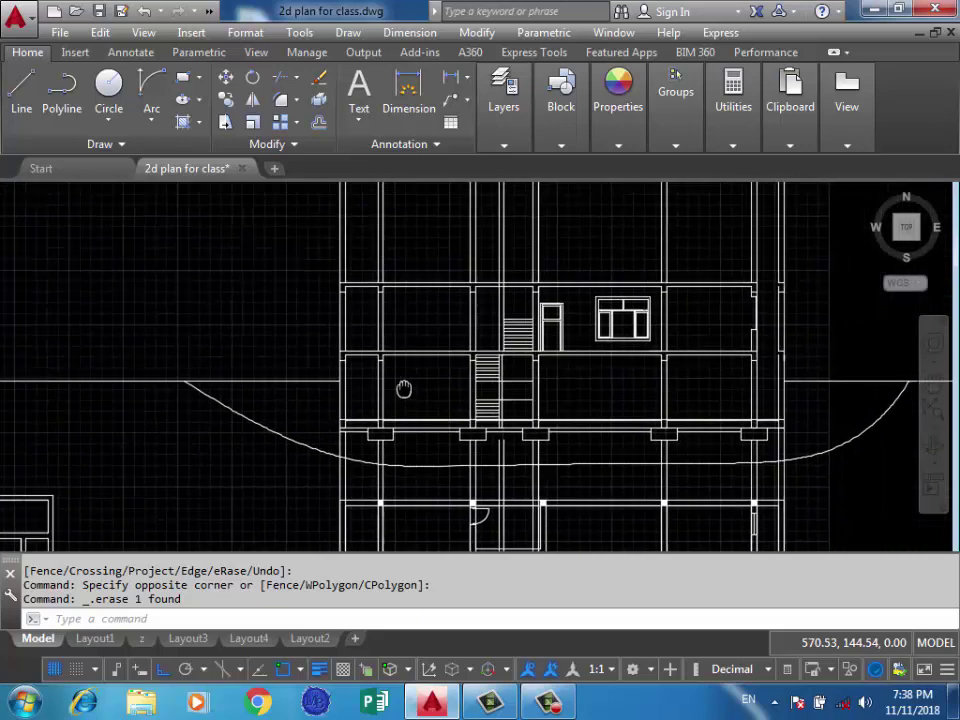
pyautogui.scroll(4, 335, 378)
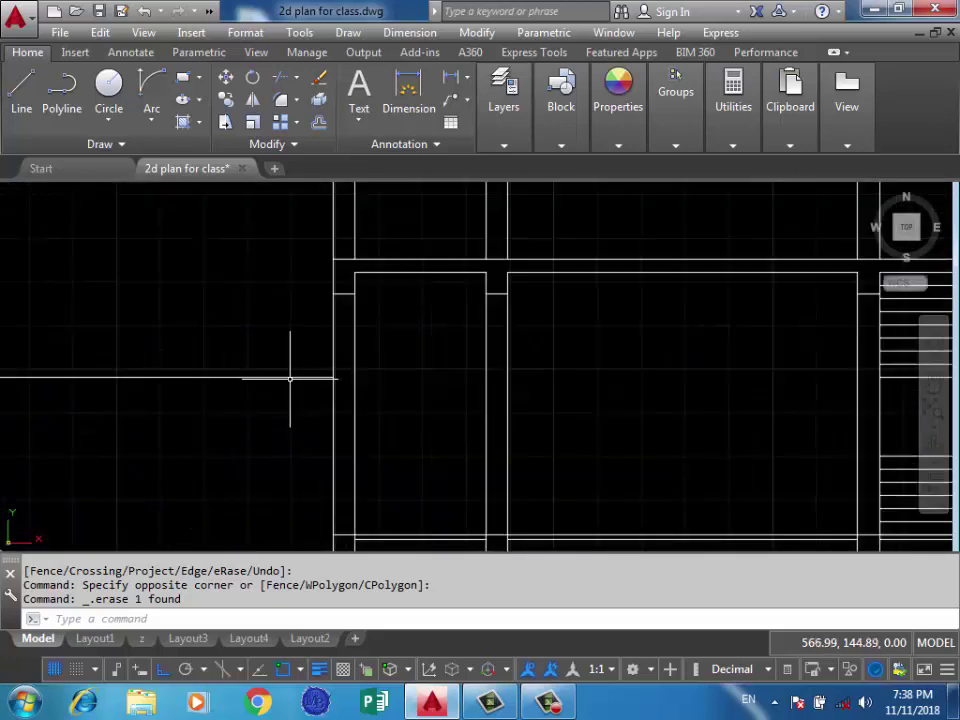
pyautogui.click(290, 378)
pyautogui.click(333, 377)
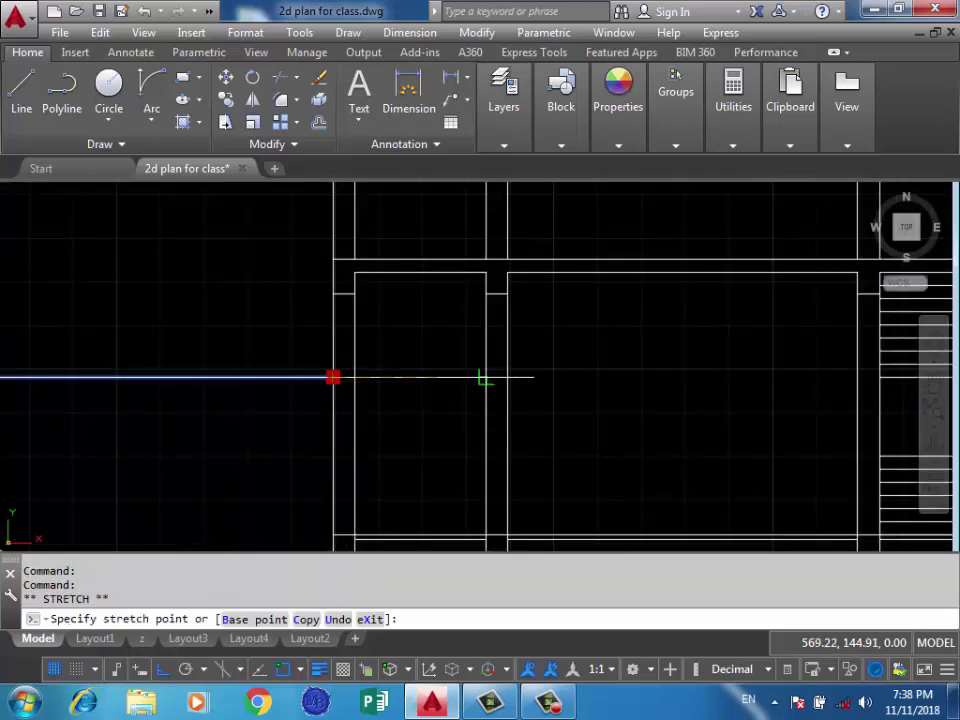
pyautogui.press('Escape')
pyautogui.scroll(-3, 445, 320)
pyautogui.scroll(-3, 426, 240)
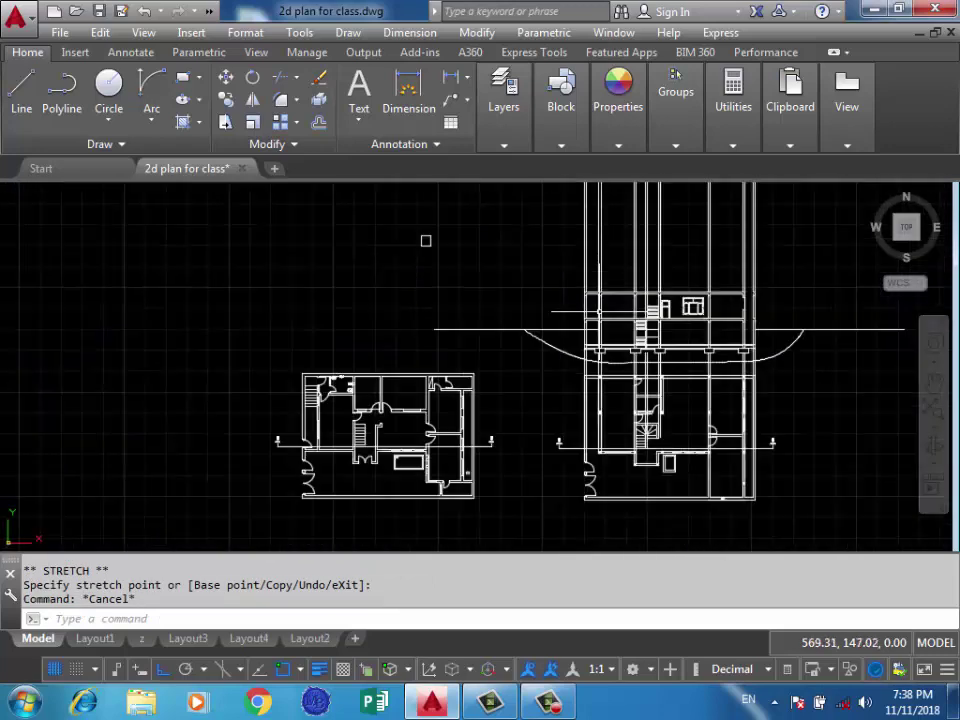
pyautogui.scroll(3, 285, 457)
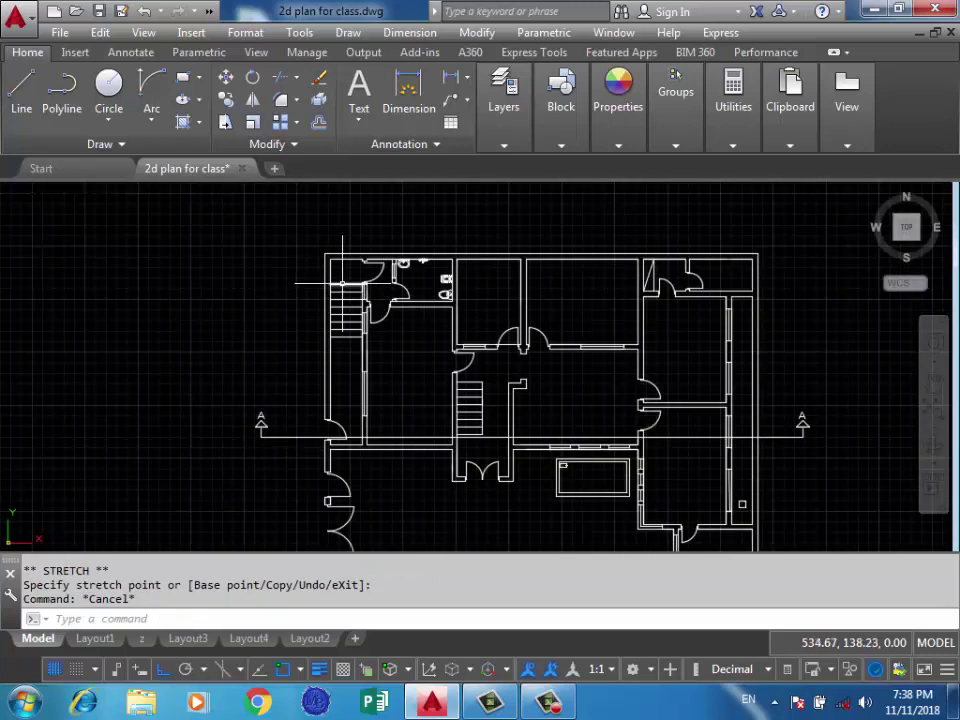
pyautogui.scroll(-1, 358, 334)
pyautogui.moveTo(620, 250); pyautogui.dragTo(420, 340, button='middle')
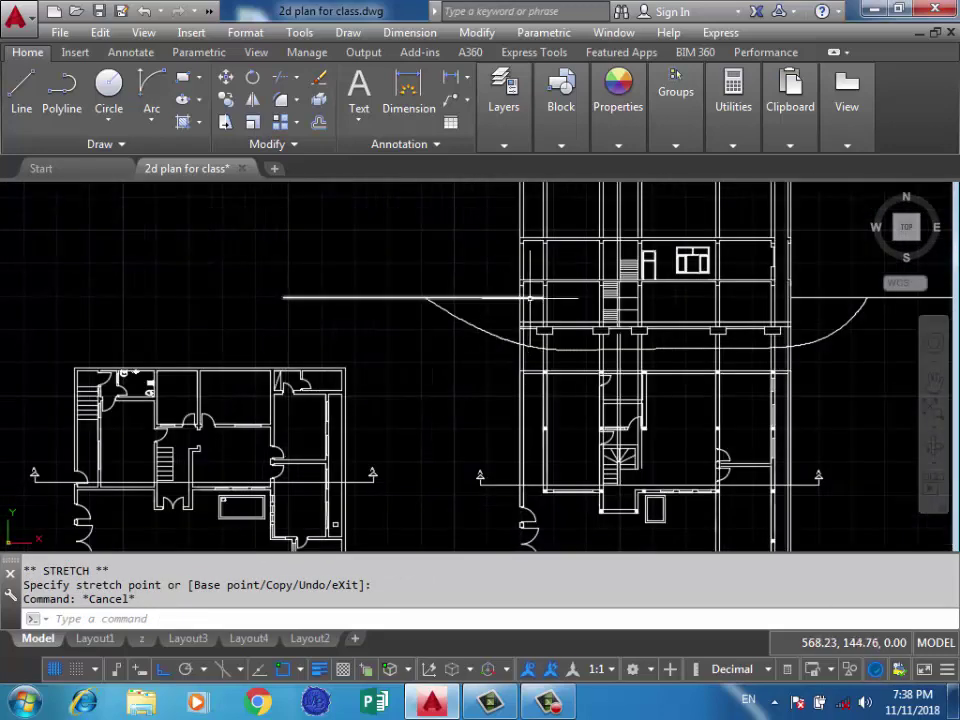
pyautogui.scroll(3, 522, 283)
pyautogui.scroll(3, 540, 315)
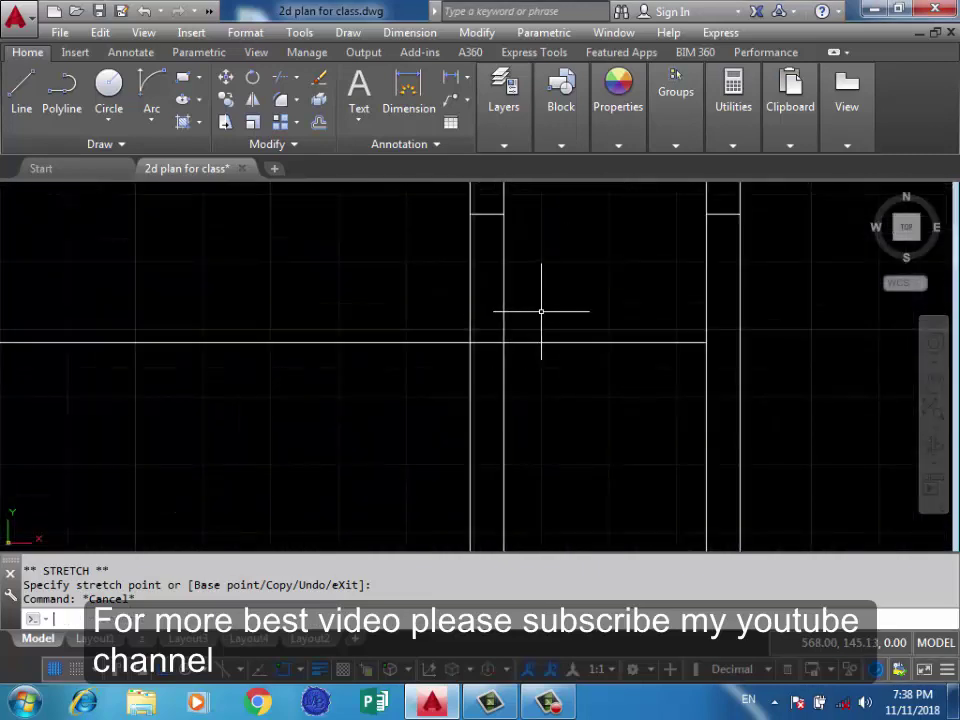
# Trim the line piece between the two walls with TR.
pyautogui.write('tr')
pyautogui.press('Return')
# Set a 0.15 offset distance and pick the bottom line of the stair opening.
pyautogui.press('Return')
pyautogui.click(493, 343)
pyautogui.click(474, 343)
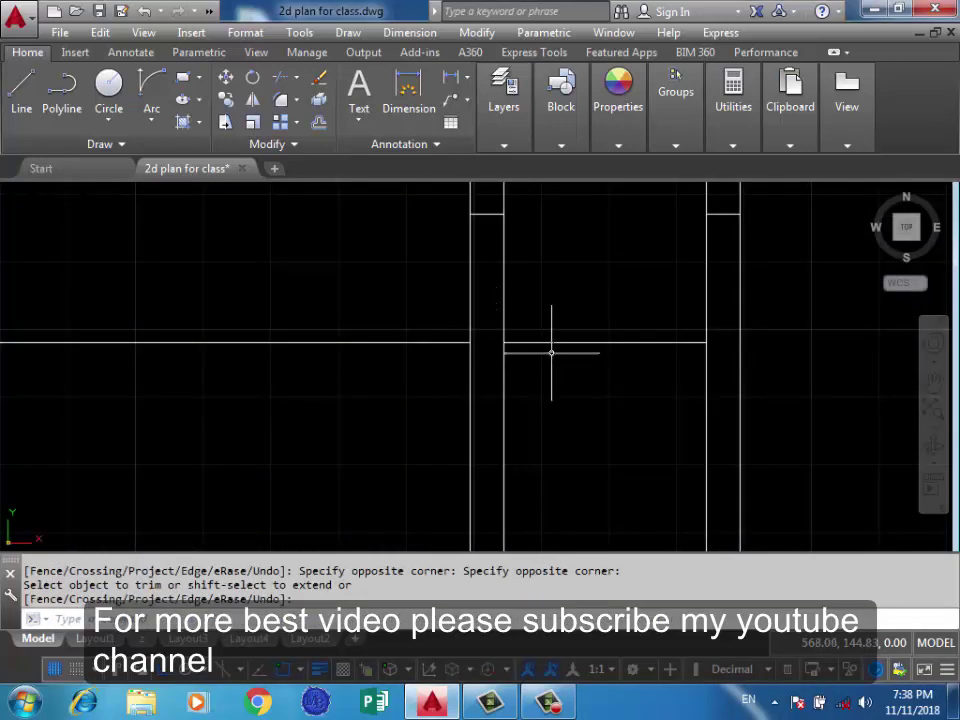
pyautogui.press('Escape')
pyautogui.write('o')
pyautogui.press('Return')
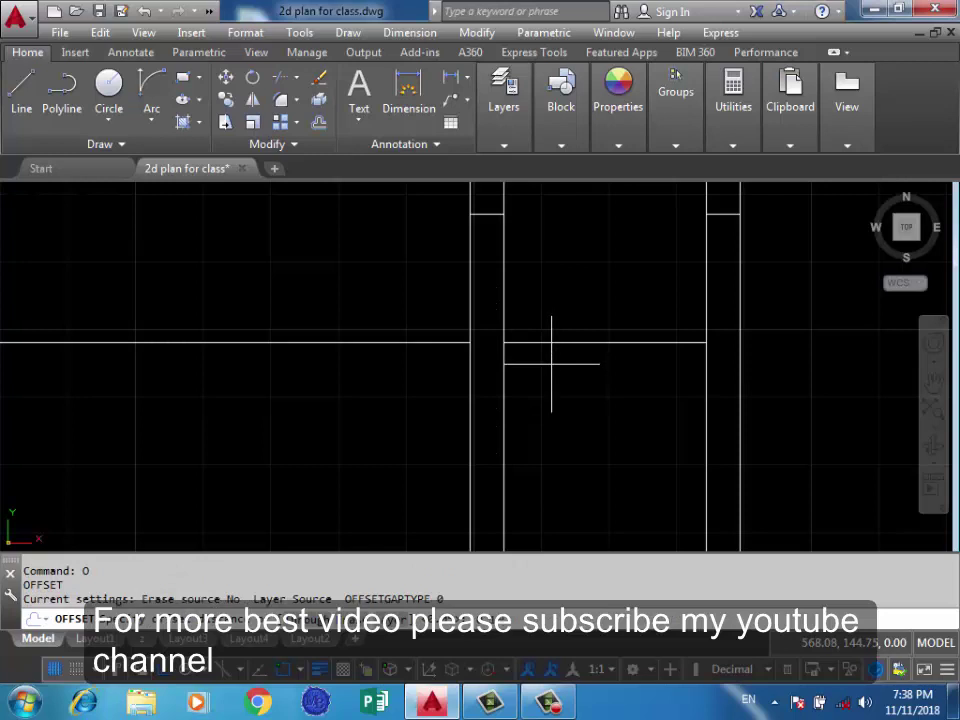
pyautogui.write('0.15')
pyautogui.press('Return')
pyautogui.moveTo(564, 324); pyautogui.dragTo(521, 397, button='middle')
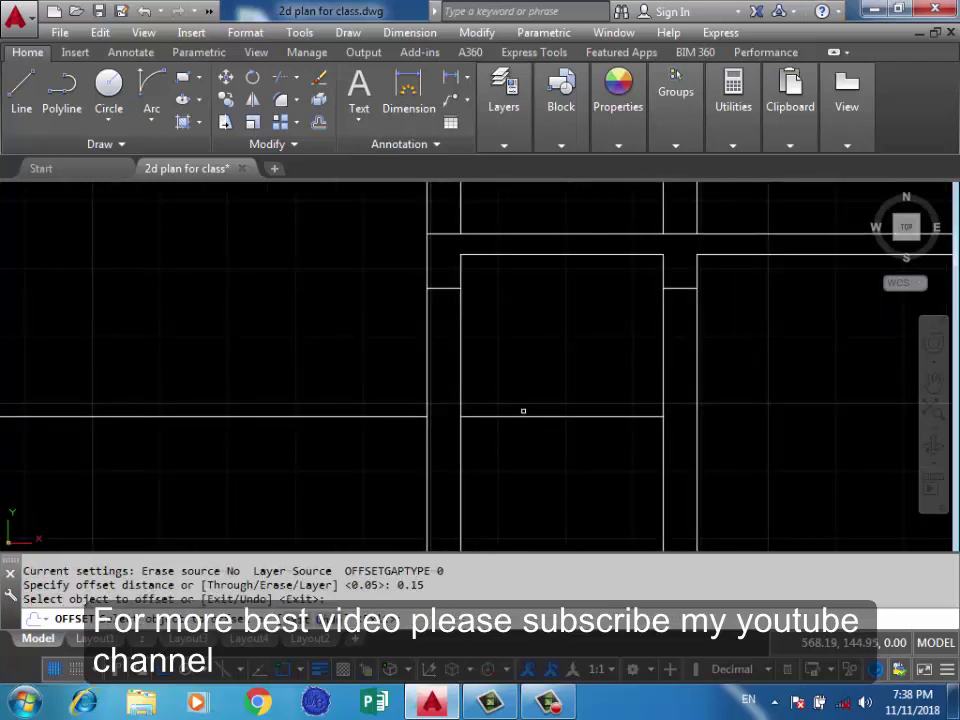
pyautogui.click(525, 417)
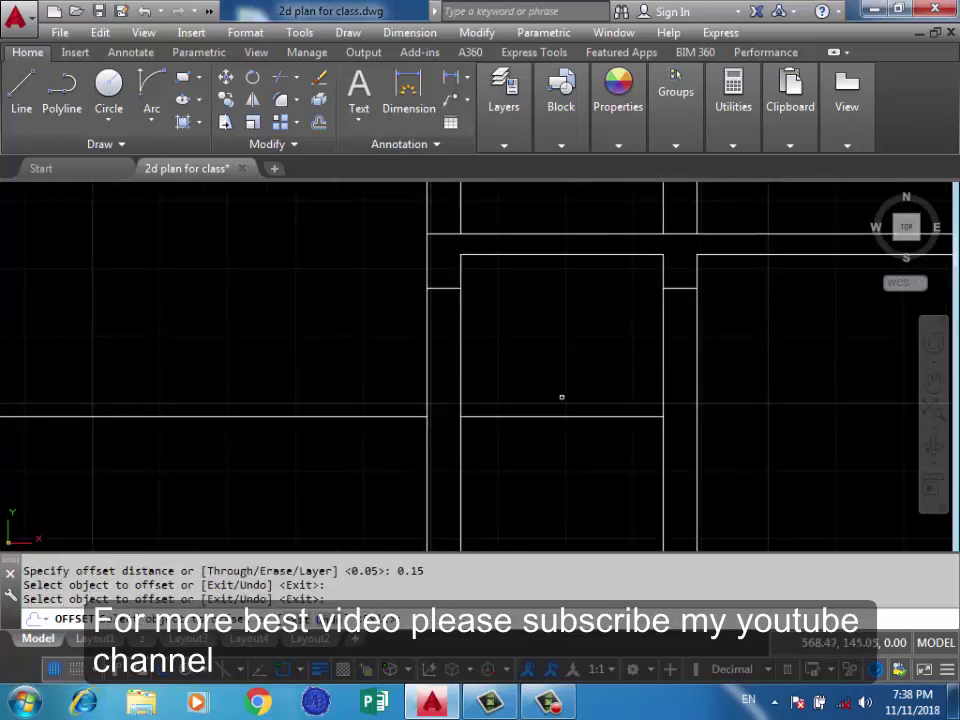
pyautogui.click(558, 416)
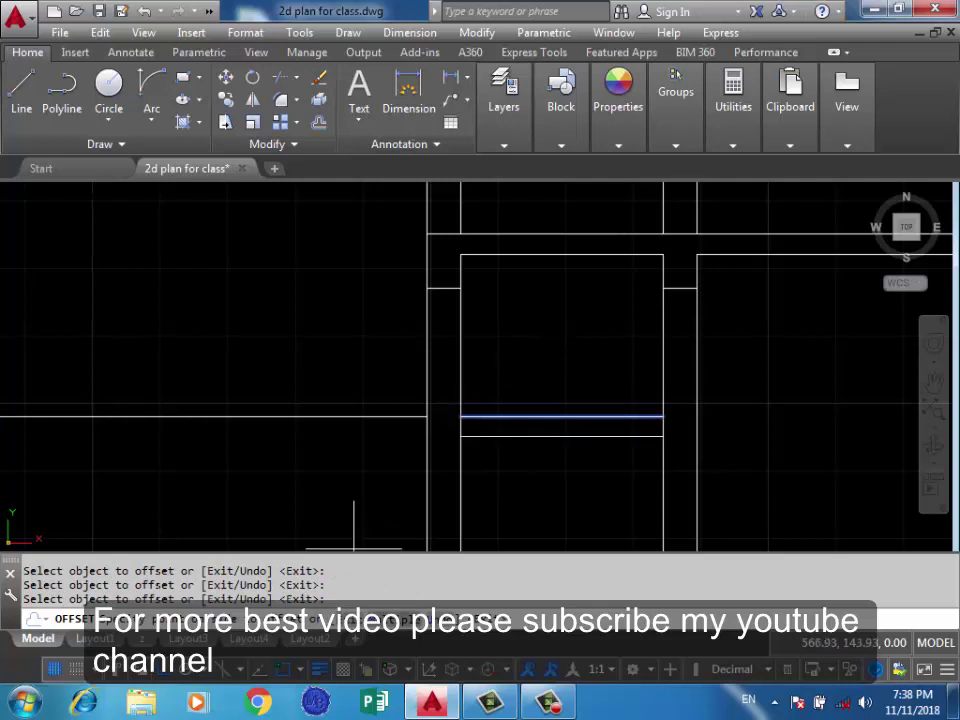
# Stack tread lines 0.15 apart up to the top of the stair opening.
pyautogui.write('m')
pyautogui.press('Return')
pyautogui.click(583, 304)
pyautogui.click(578, 296)
pyautogui.click(578, 295)
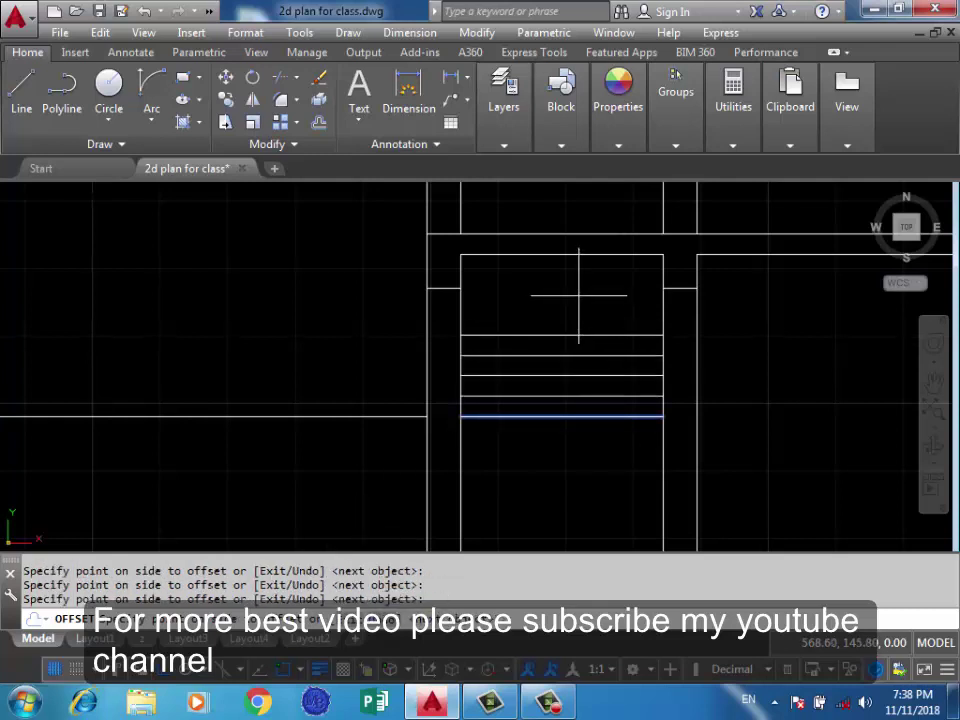
pyautogui.click(576, 188)
pyautogui.press('Return')
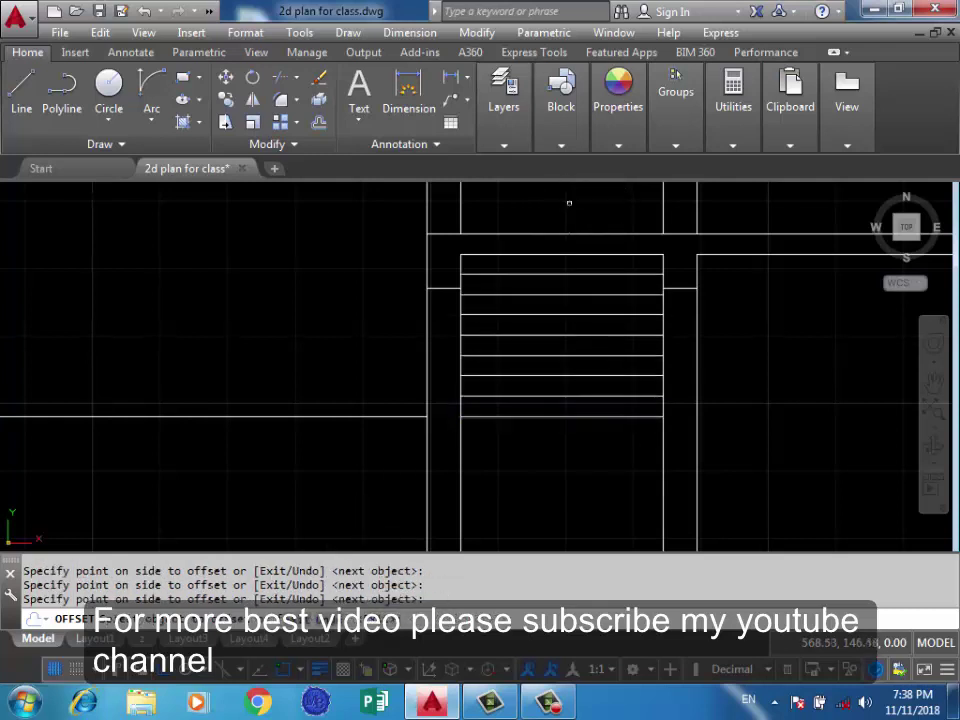
# Draw the stair-room outline, 2.5 up from the roof wall end and across the staircase.
pyautogui.scroll(-5, 403, 386)
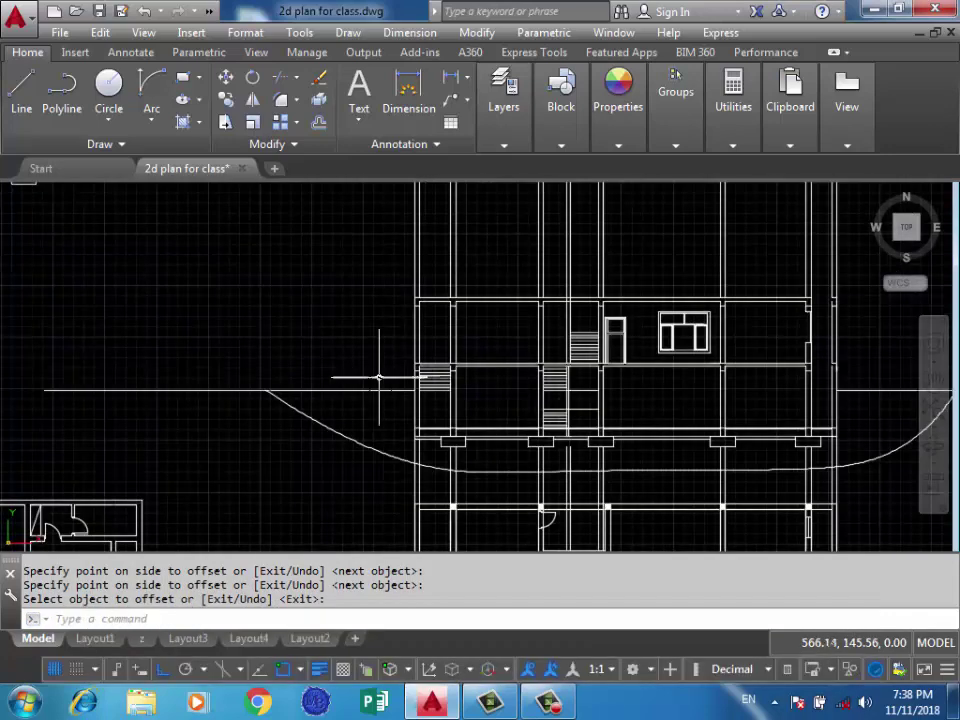
pyautogui.moveTo(450, 381); pyautogui.dragTo(426, 394, button='middle')
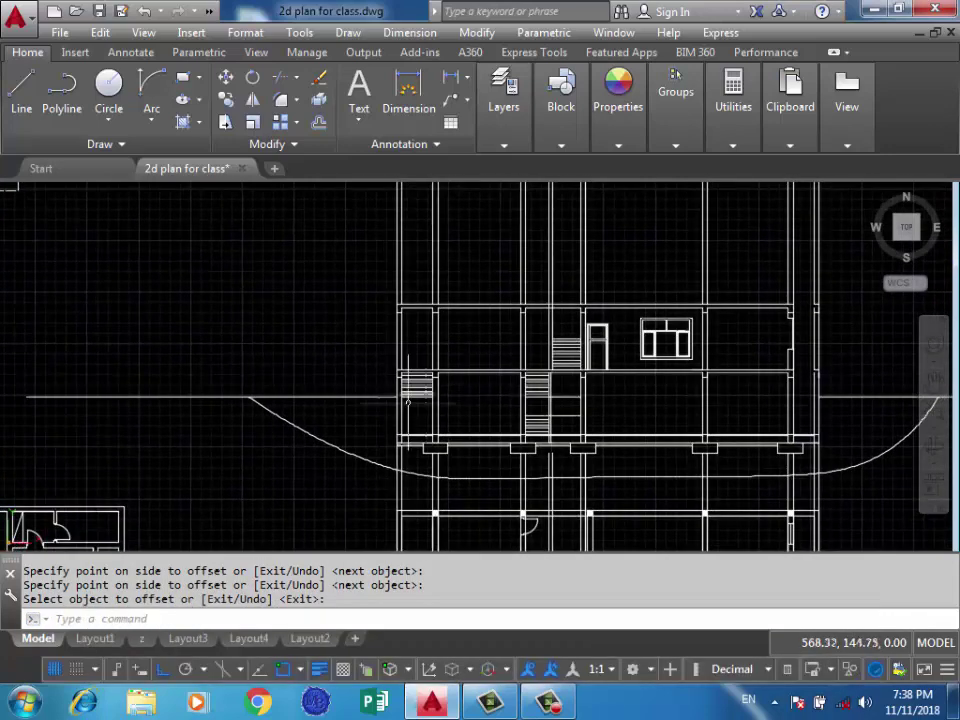
pyautogui.scroll(2, 476, 433)
pyautogui.scroll(2, 479, 421)
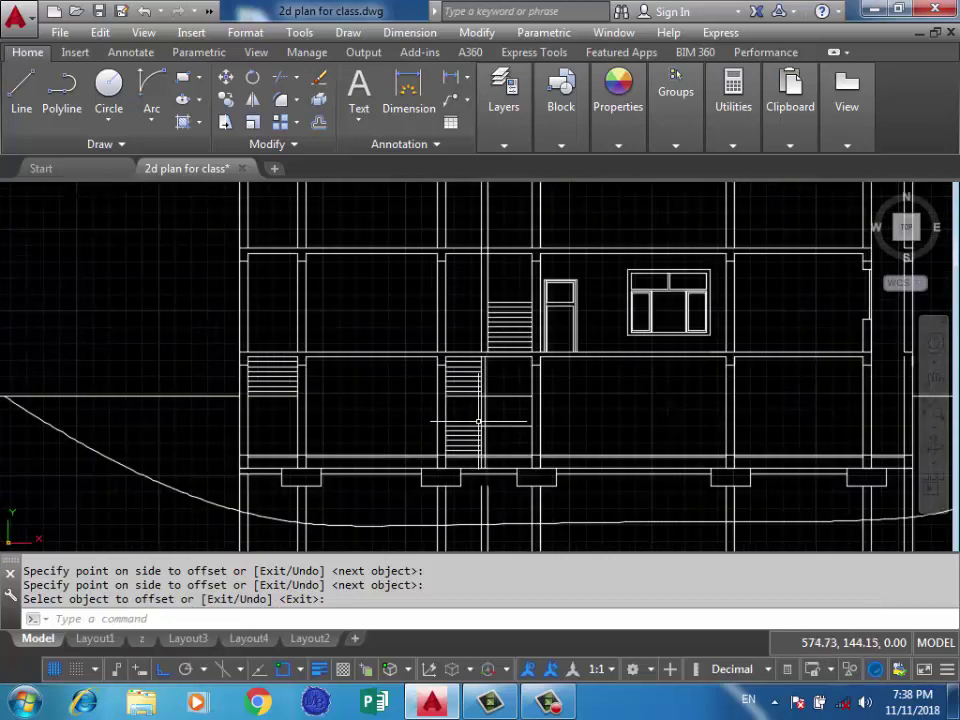
pyautogui.scroll(2, 479, 422)
pyautogui.scroll(-2, 429, 397)
pyautogui.scroll(-2, 526, 408)
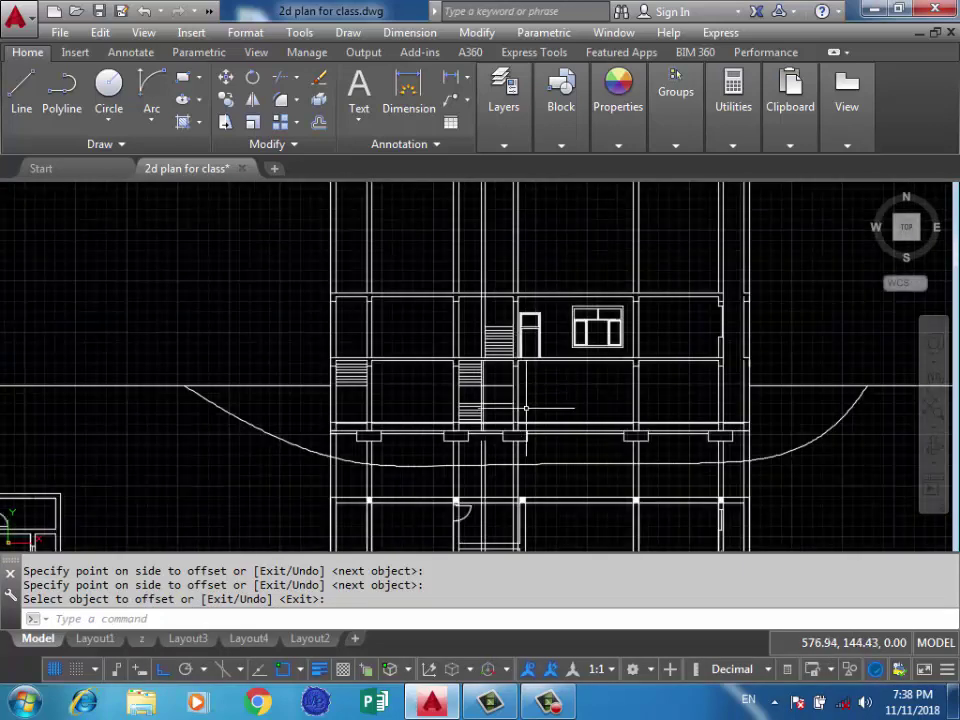
pyautogui.moveTo(531, 408)
pyautogui.mouseDown(button='middle')
pyautogui.moveTo(520, 354)
pyautogui.moveTo(482, 354)
pyautogui.mouseUp(button='middle')
pyautogui.scroll(-1, 500, 400)
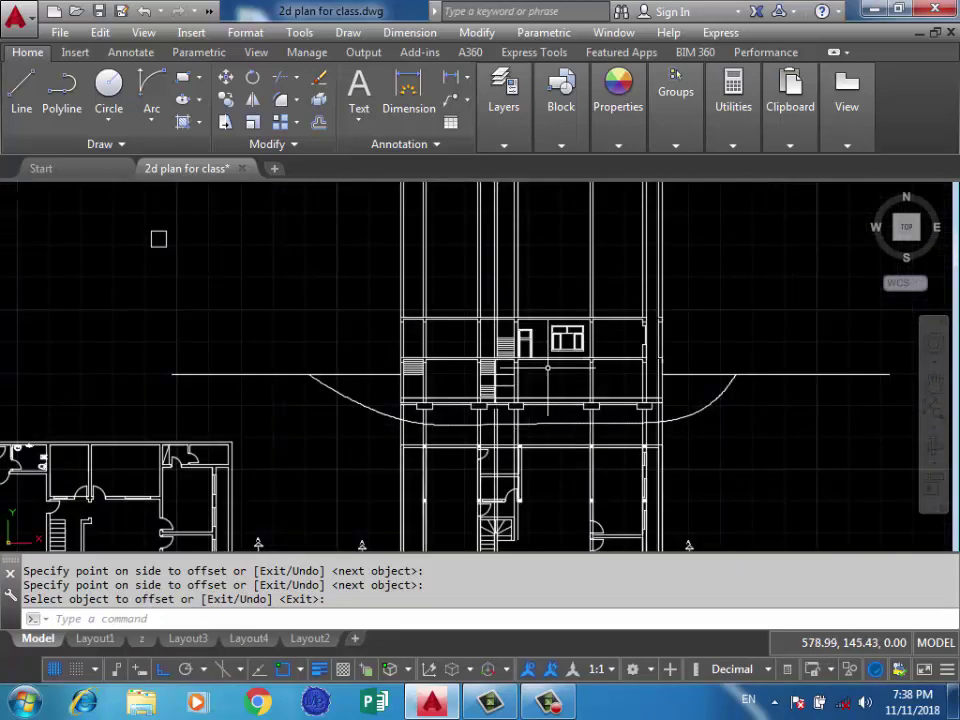
pyautogui.scroll(1, 398, 310)
pyautogui.scroll(2, 398, 310)
pyautogui.scroll(-1, 634, 321)
pyautogui.scroll(1, 563, 336)
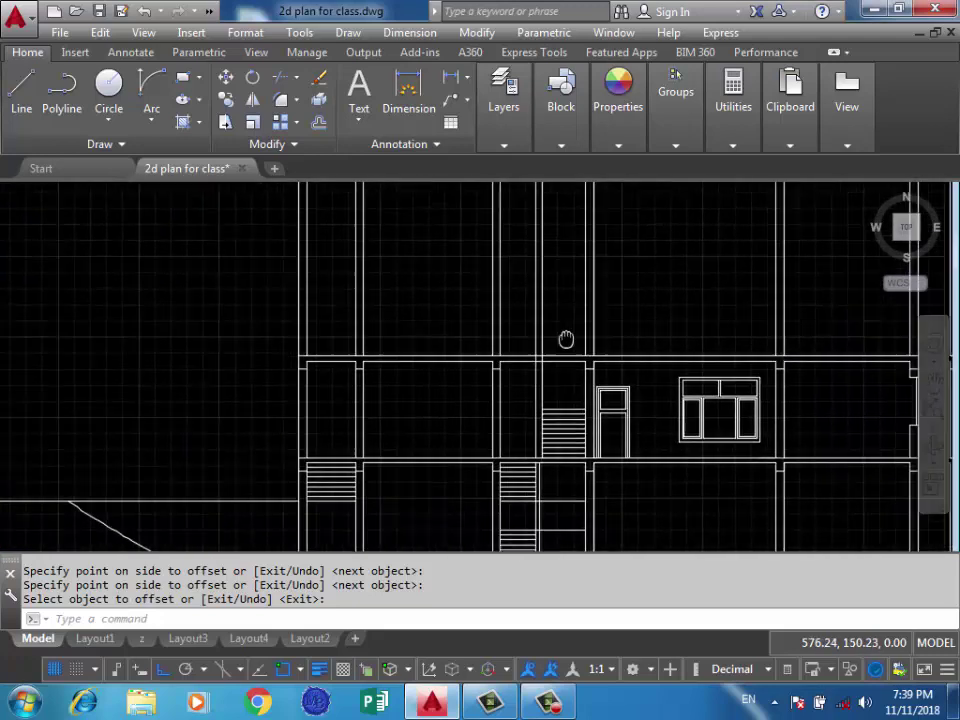
pyautogui.scroll(2, 583, 350)
pyautogui.write('l')
pyautogui.press('Return')
pyautogui.click(543, 439)
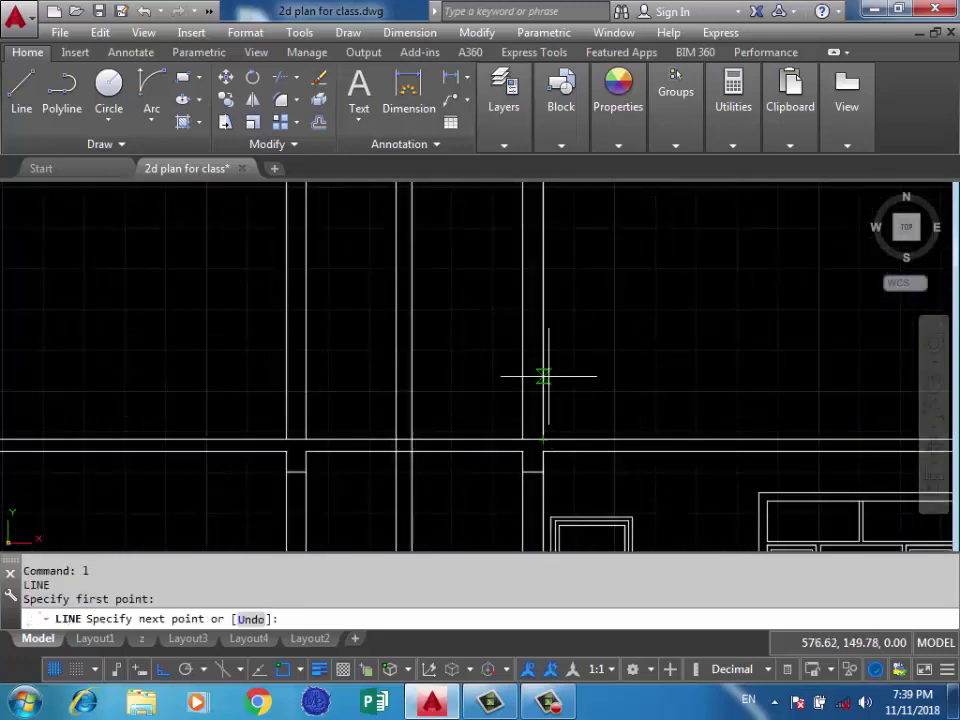
pyautogui.write('2.5')
pyautogui.press('Return')
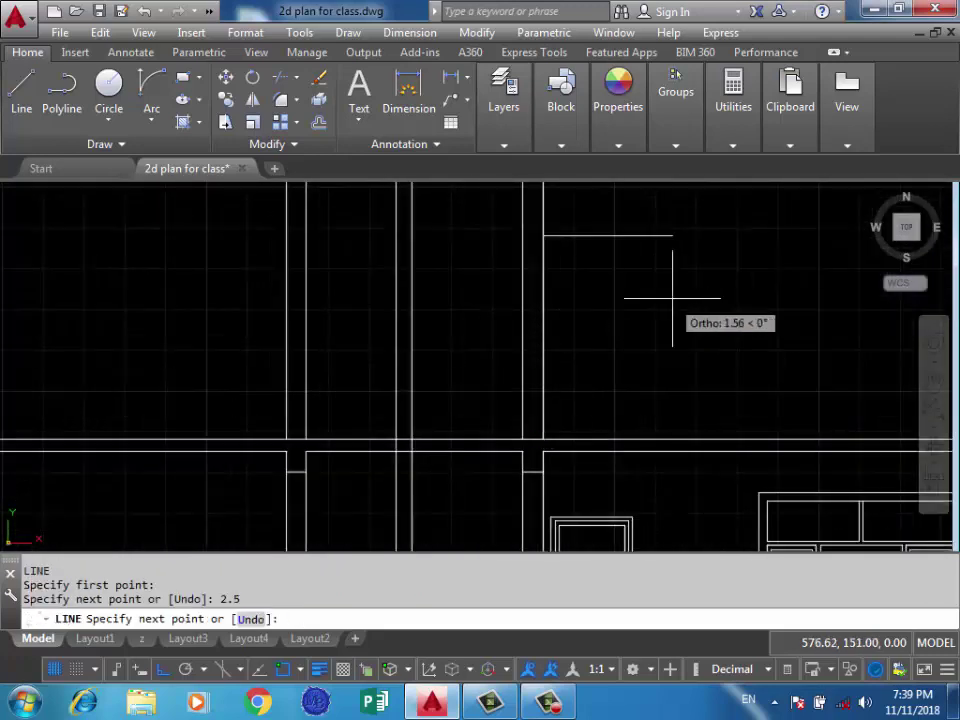
pyautogui.scroll(-1, 677, 258)
pyautogui.click(429, 261)
pyautogui.press('Return')
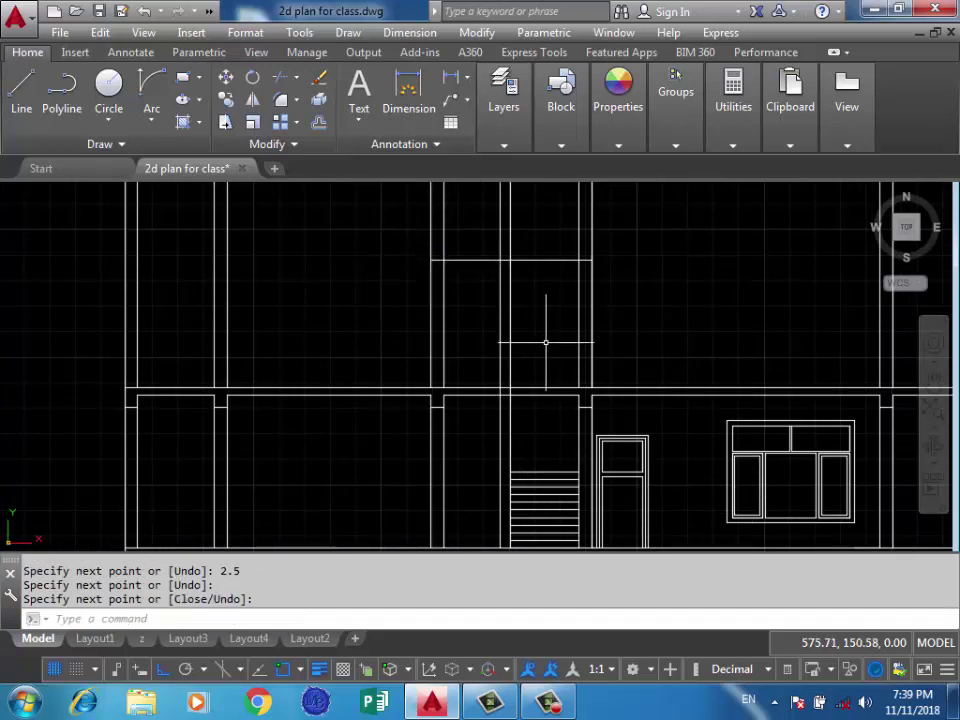
pyautogui.scroll(-1, 546, 345)
# Trim away the wall lines inside the stair-room.
pyautogui.write('tr')
pyautogui.press('Return')
pyautogui.press('Return')
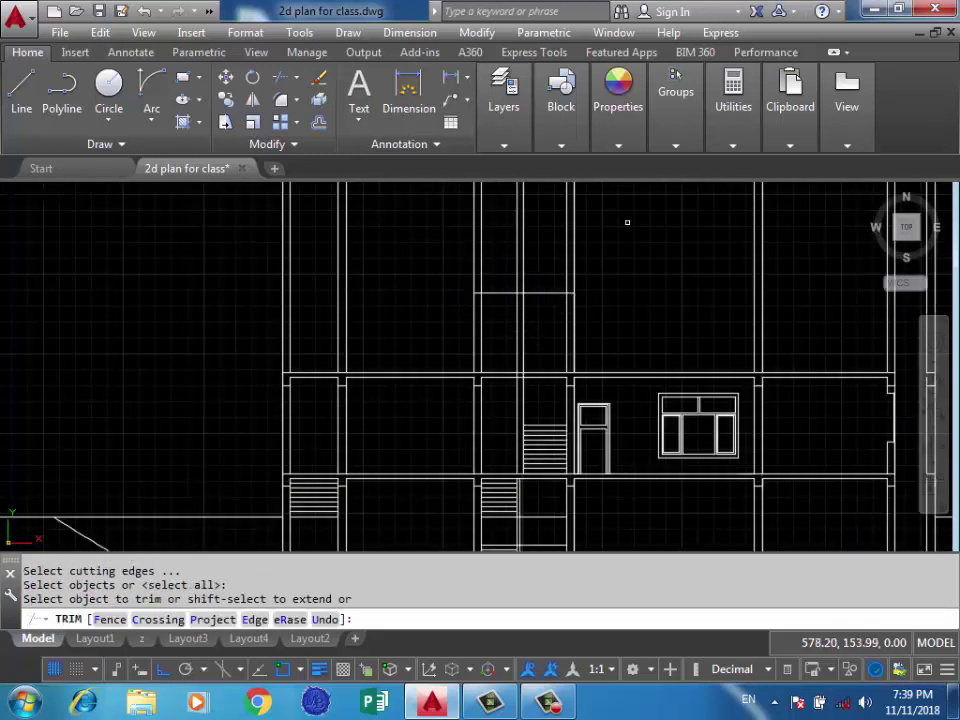
pyautogui.moveTo(626, 221); pyautogui.dragTo(392, 242)
# Start a new line at the right roof edge for the parapet.
pyautogui.moveTo(507, 307); pyautogui.dragTo(467, 302, button='middle')
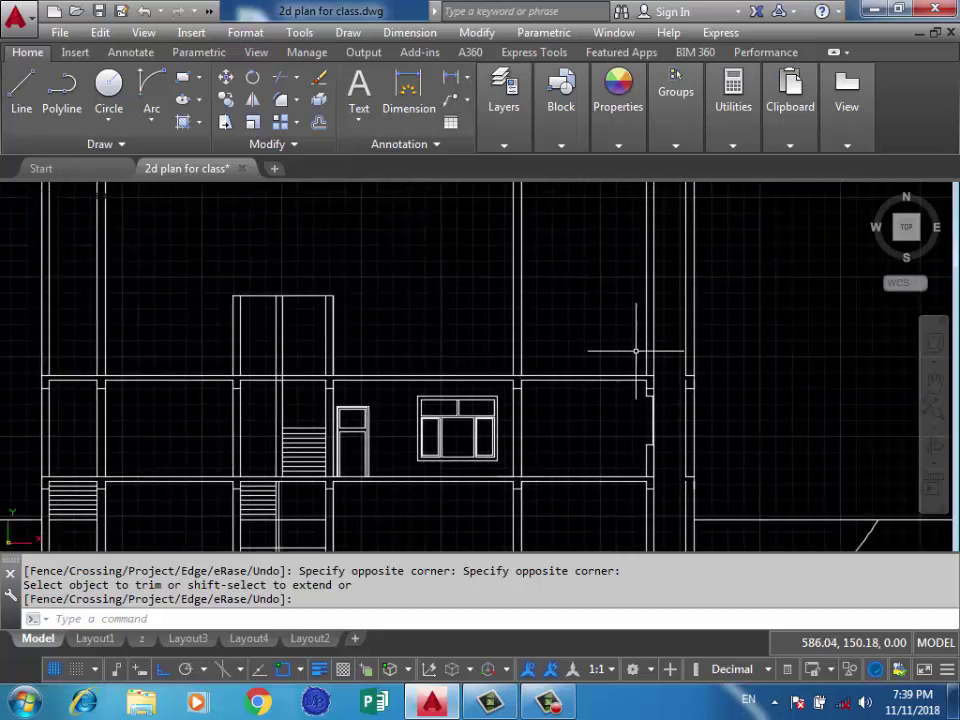
pyautogui.scroll(2, 642, 343)
pyautogui.write('1')
pyautogui.press('Return')
pyautogui.click(660, 390)
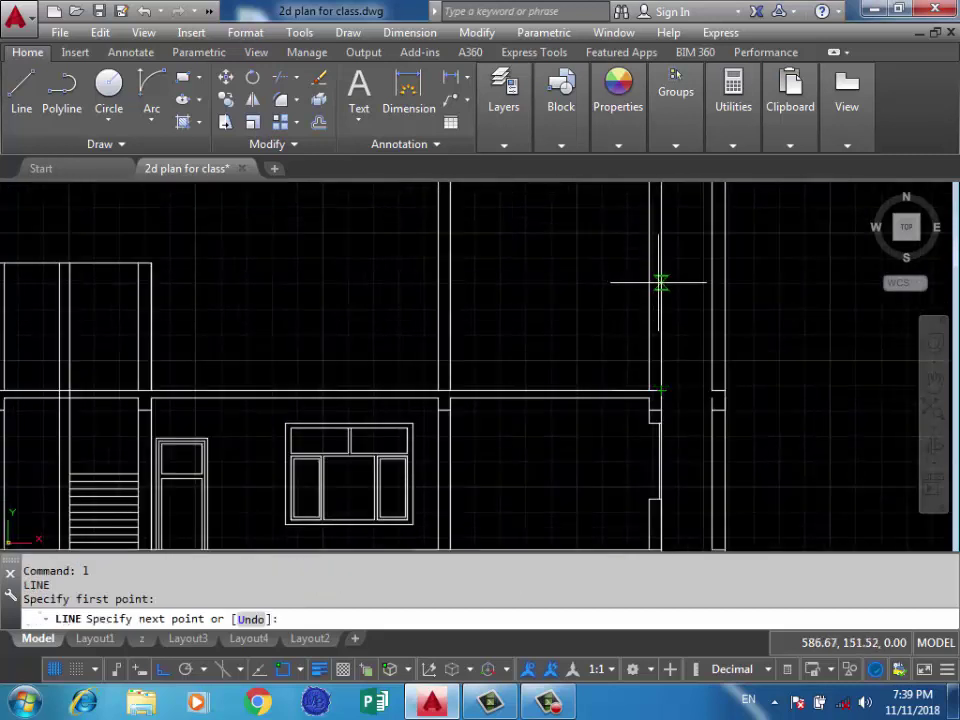
# Finish the right parapet: 1.8 high, with its top running to the stair-room.
pyautogui.press('Return')
pyautogui.scroll(-2, 439, 268)
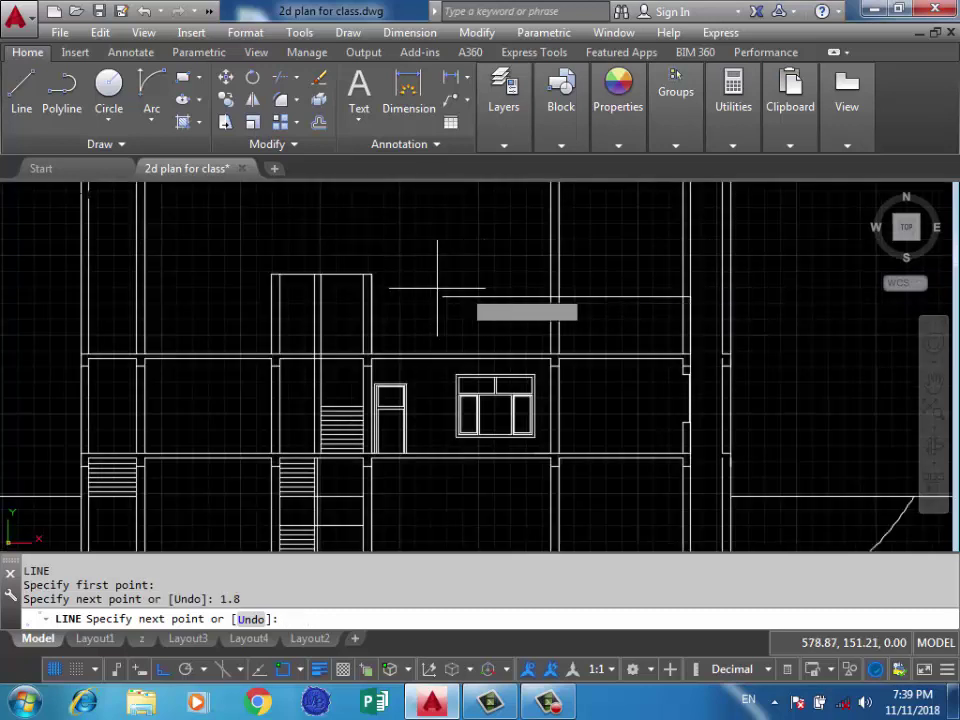
pyautogui.scroll(3, 381, 296)
pyautogui.click(392, 287)
pyautogui.press('Return')
pyautogui.scroll(-3, 707, 343)
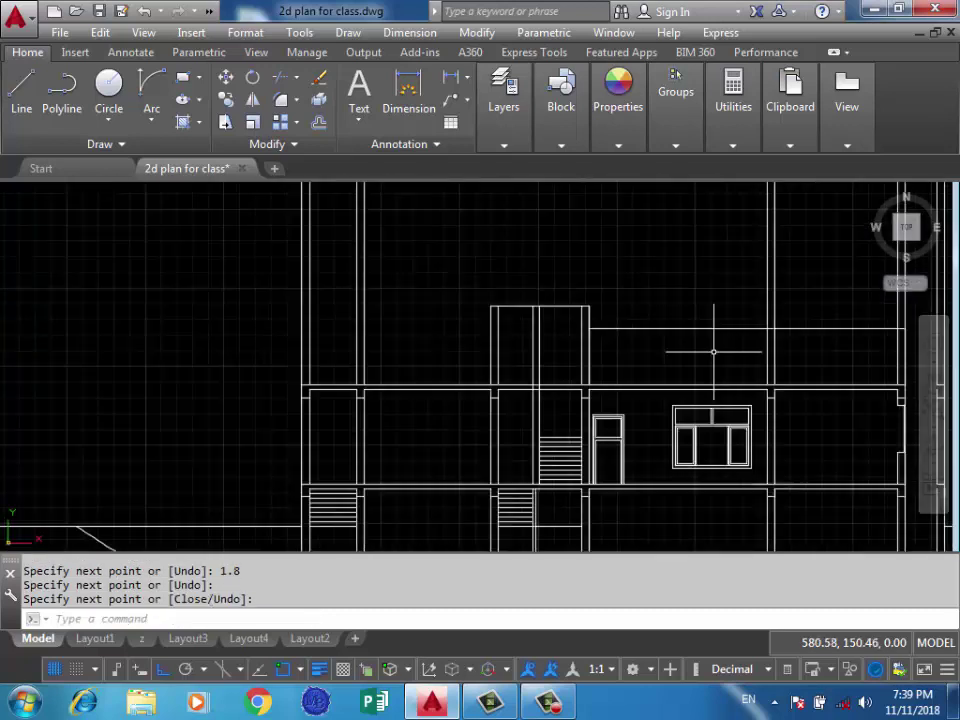
pyautogui.scroll(2, 296, 381)
# Draw the left parapet 1.8 high from the roof corner, topped across to the stair-room.
pyautogui.press('Return')
pyautogui.scroll(2, 296, 381)
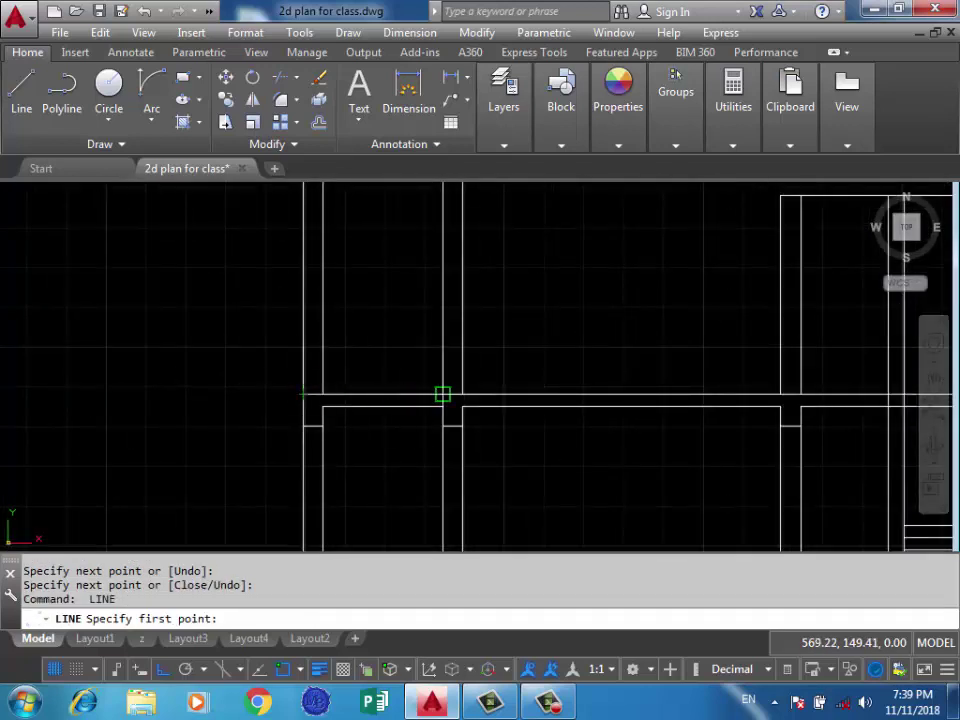
pyautogui.scroll(-3, 442, 395)
pyautogui.scroll(4, 445, 343)
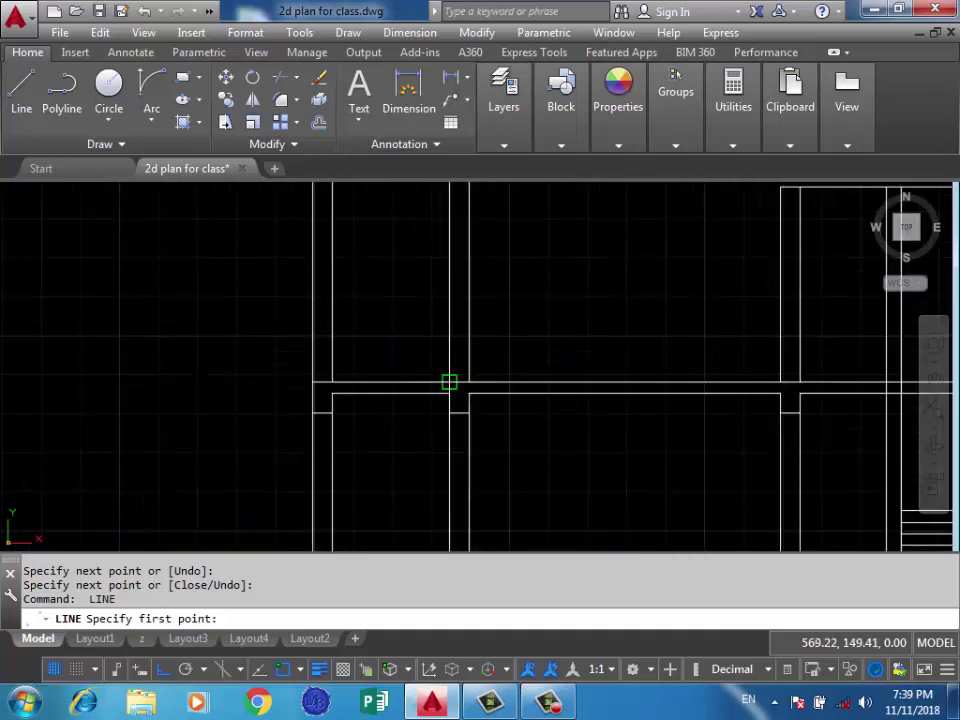
pyautogui.click(449, 381)
pyautogui.write('5')
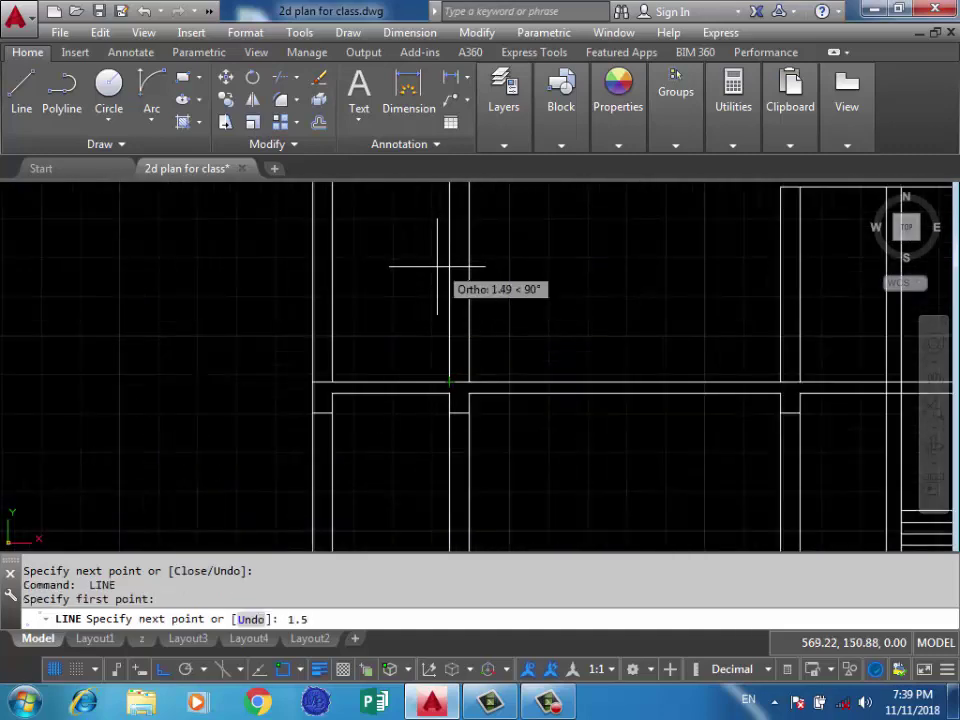
pyautogui.write('8')
pyautogui.press('Return')
pyautogui.scroll(-3, 456, 298)
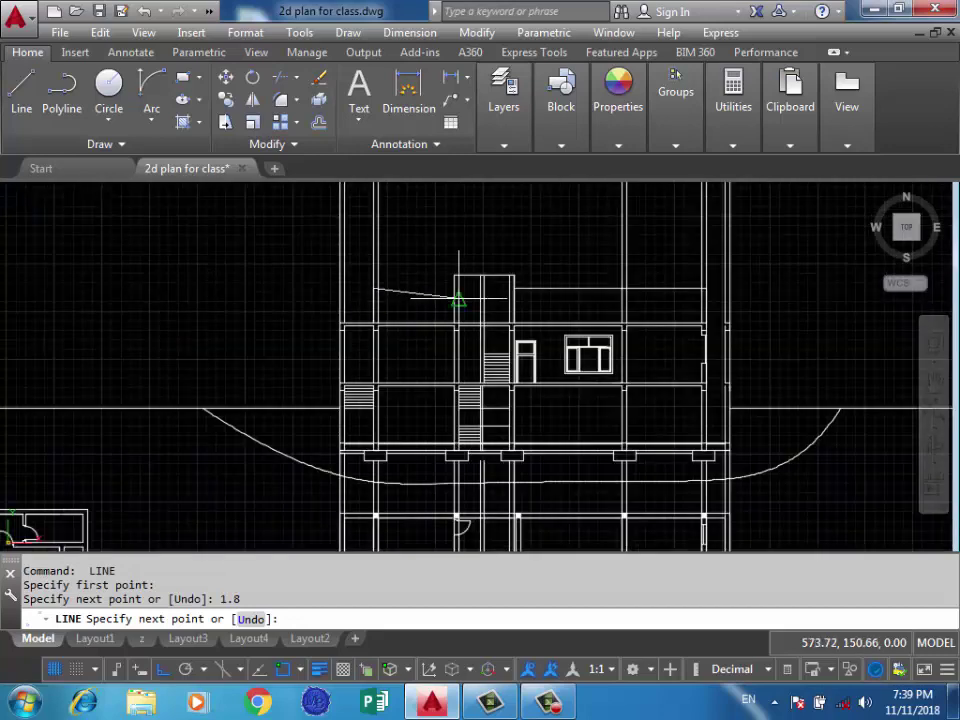
pyautogui.scroll(3, 428, 272)
pyautogui.click(397, 272)
pyautogui.press('Return')
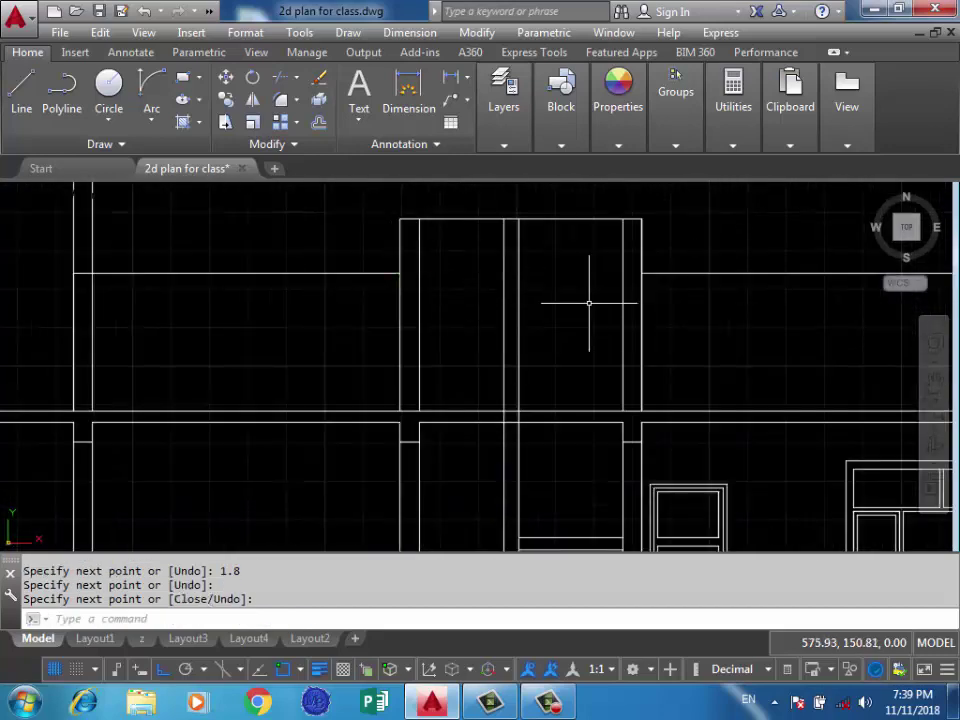
pyautogui.scroll(-2, 551, 305)
# Trim the extra wall lines above the roof and beside the right parapet.
pyautogui.press('Return')
pyautogui.press('Return')
pyautogui.scroll(-1, 483, 319)
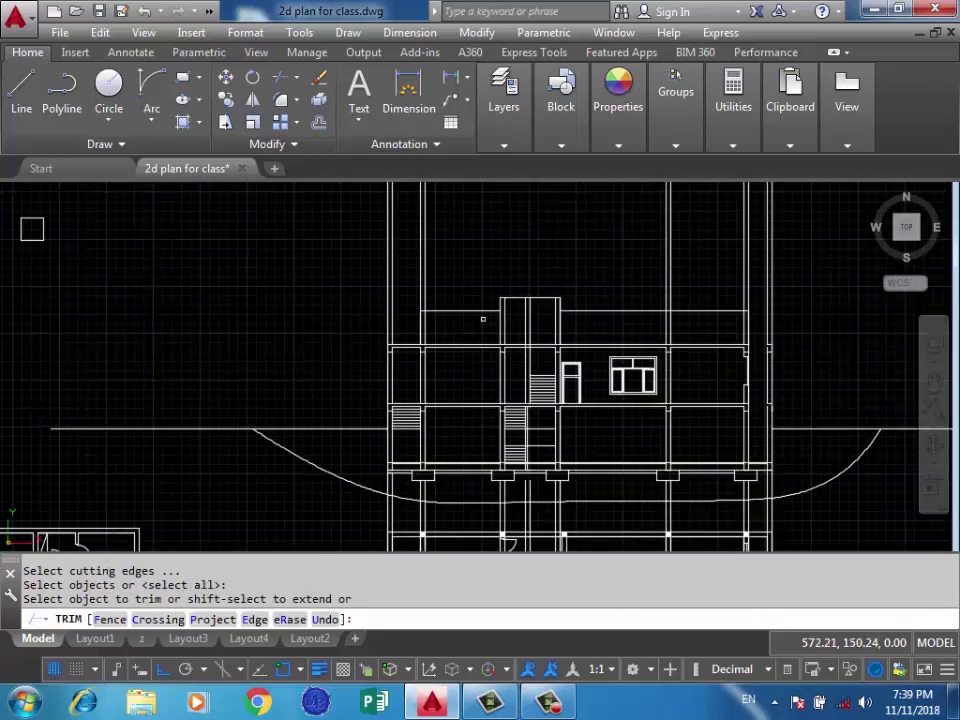
pyautogui.scroll(2, 757, 245)
pyautogui.click(754, 236)
pyautogui.click(638, 246)
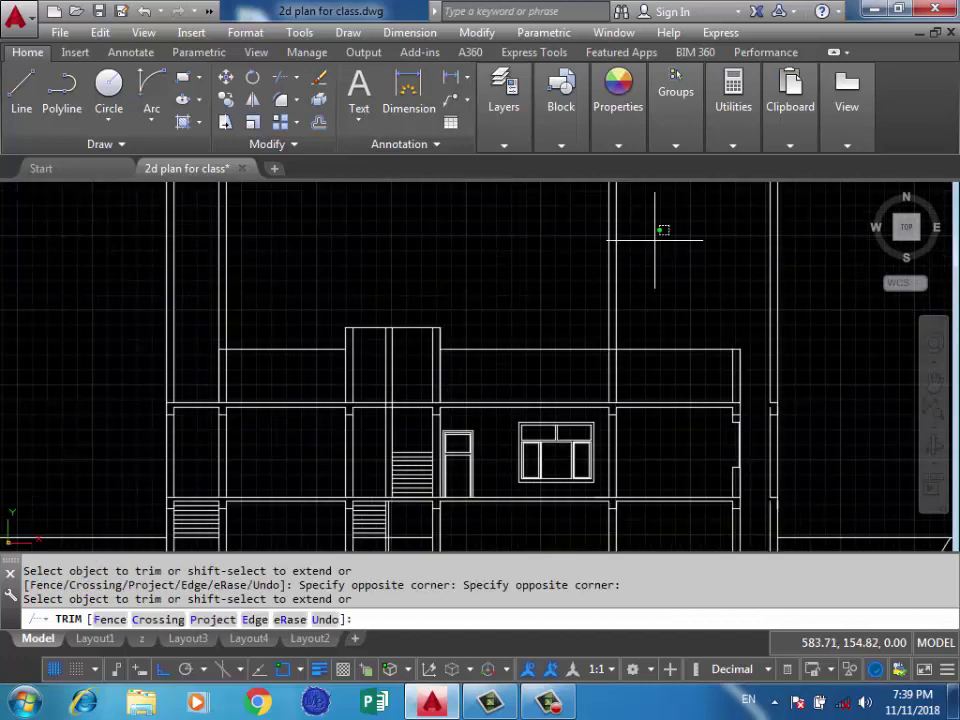
pyautogui.click(294, 275)
pyautogui.click(232, 288)
pyautogui.scroll(-3, 470, 230)
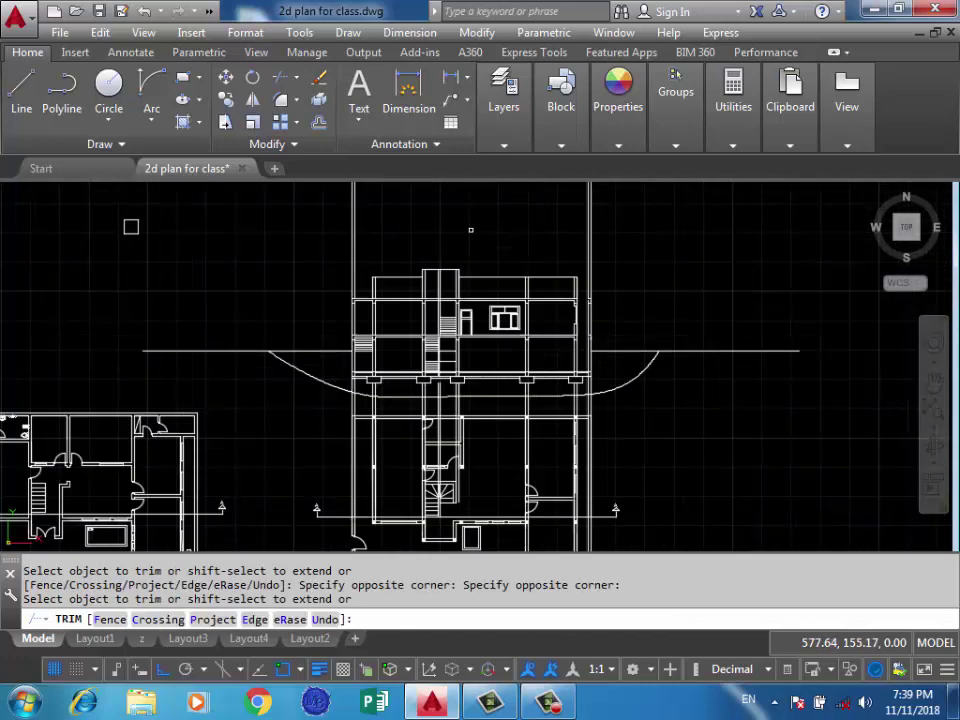
pyautogui.scroll(4, 532, 250)
# Erase the 13 leftover lines above the roof with a crossing window.
pyautogui.click(705, 288)
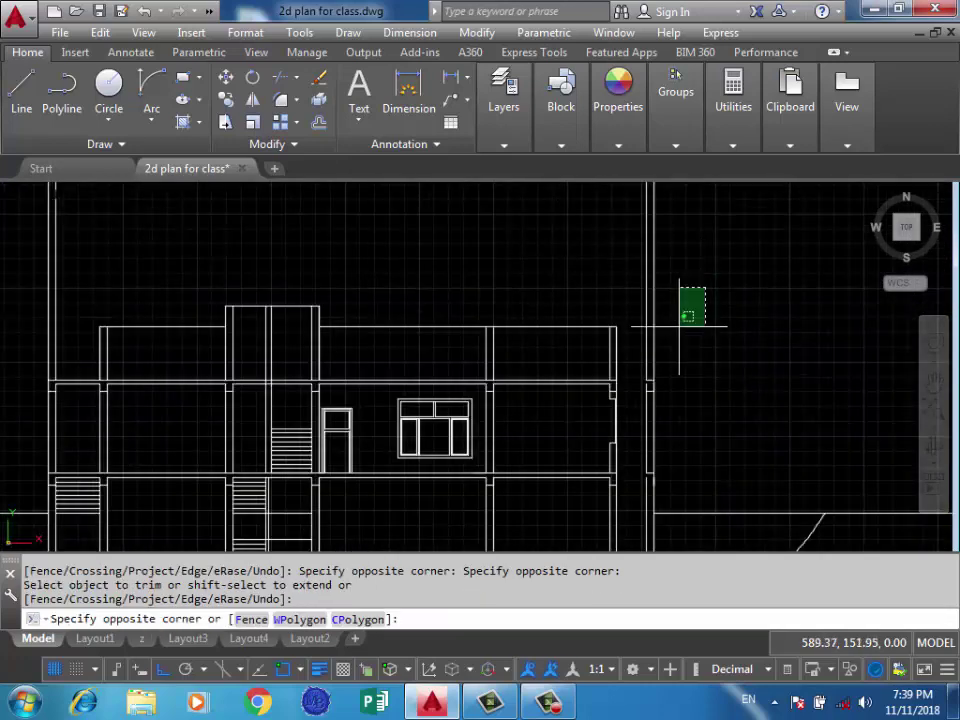
pyautogui.click(648, 494)
pyautogui.press('Delete')
pyautogui.scroll(-3, 697, 406)
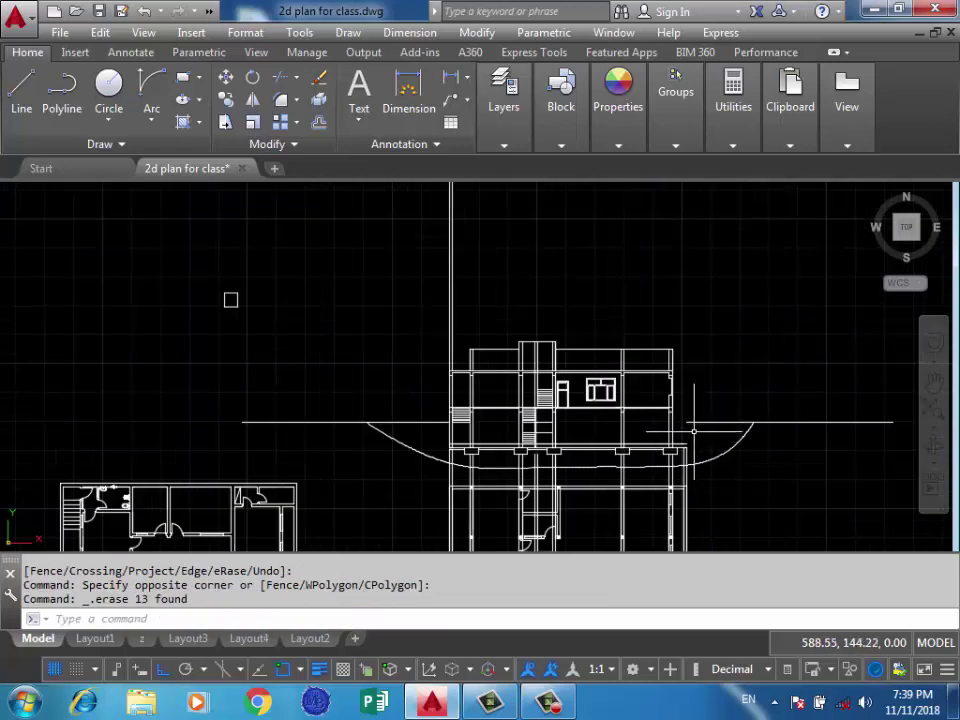
pyautogui.scroll(4, 693, 431)
# Try stretching the right ground line's end to the wall, then cancel the change.
pyautogui.click(655, 355)
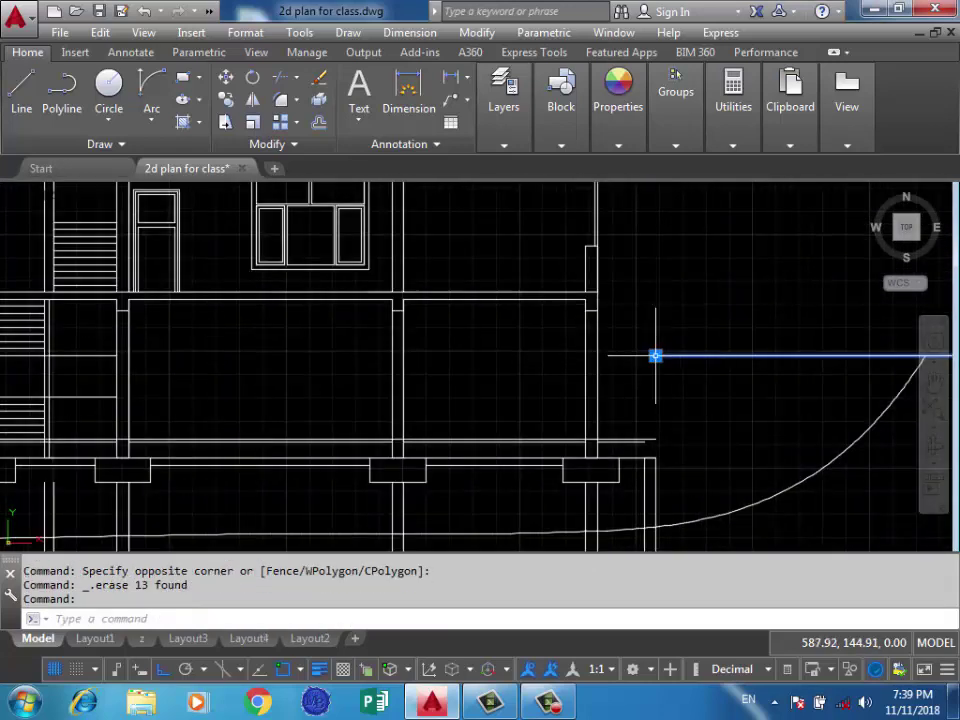
pyautogui.click(655, 355)
pyautogui.click(596, 356)
pyautogui.press('Escape')
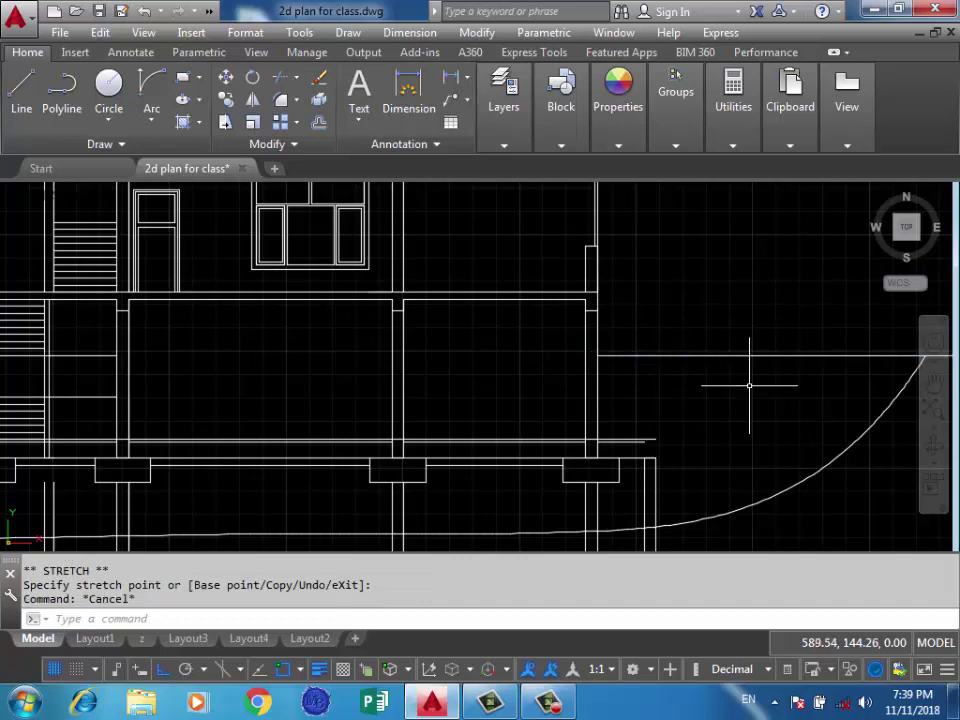
pyautogui.scroll(-4, 749, 385)
pyautogui.scroll(2, 567, 335)
pyautogui.scroll(2, 580, 335)
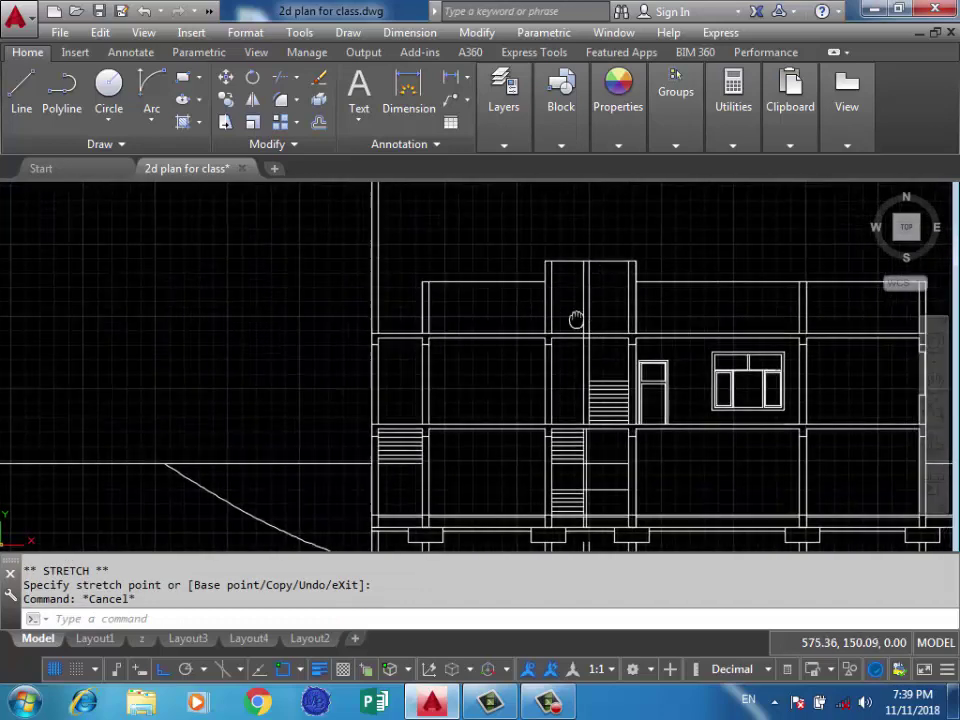
pyautogui.scroll(2, 595, 334)
pyautogui.scroll(2, 602, 334)
pyautogui.scroll(2, 602, 334)
# Erase the two stray lines inside the stair-room and look for more leftovers nearby.
pyautogui.click(590, 346)
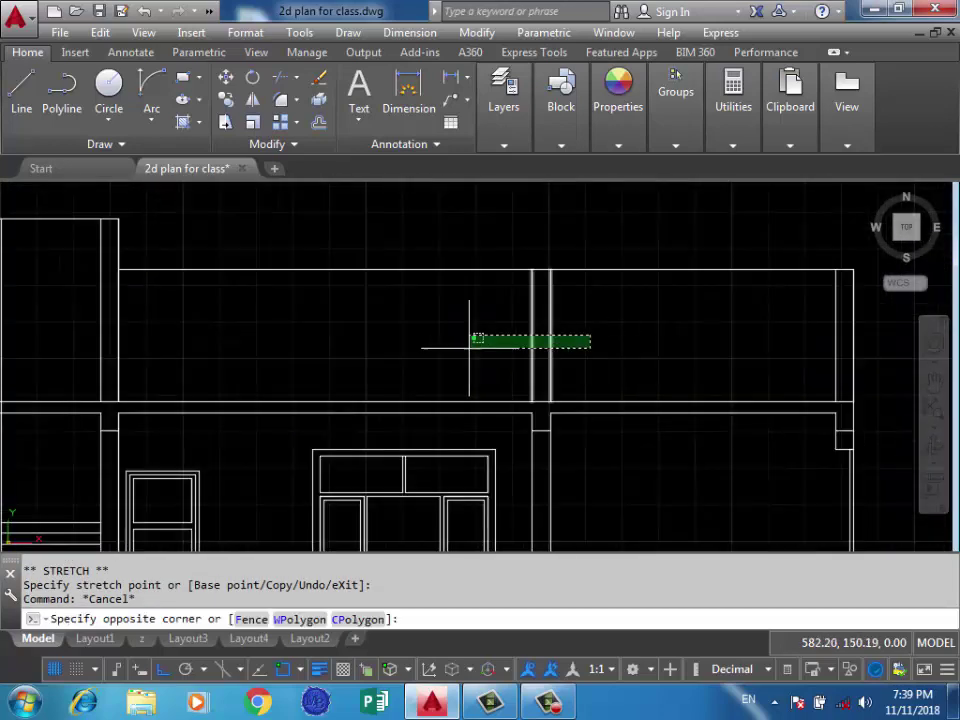
pyautogui.click(468, 334)
pyautogui.press('Delete')
pyautogui.scroll(-3, 775, 328)
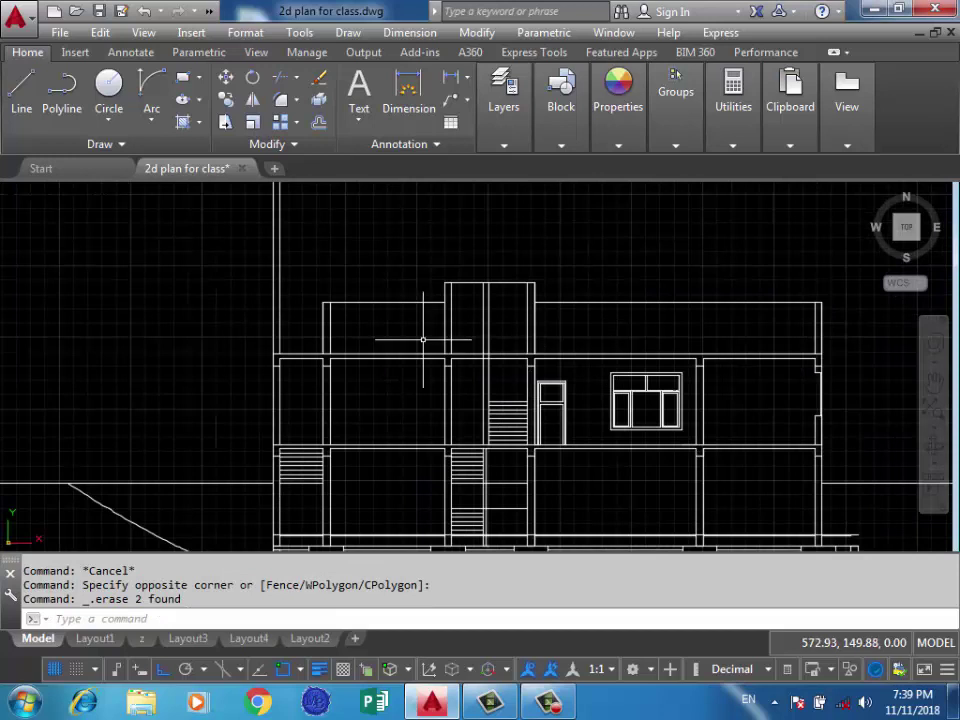
pyautogui.scroll(4, 440, 336)
pyautogui.click(495, 302)
pyautogui.click(537, 300)
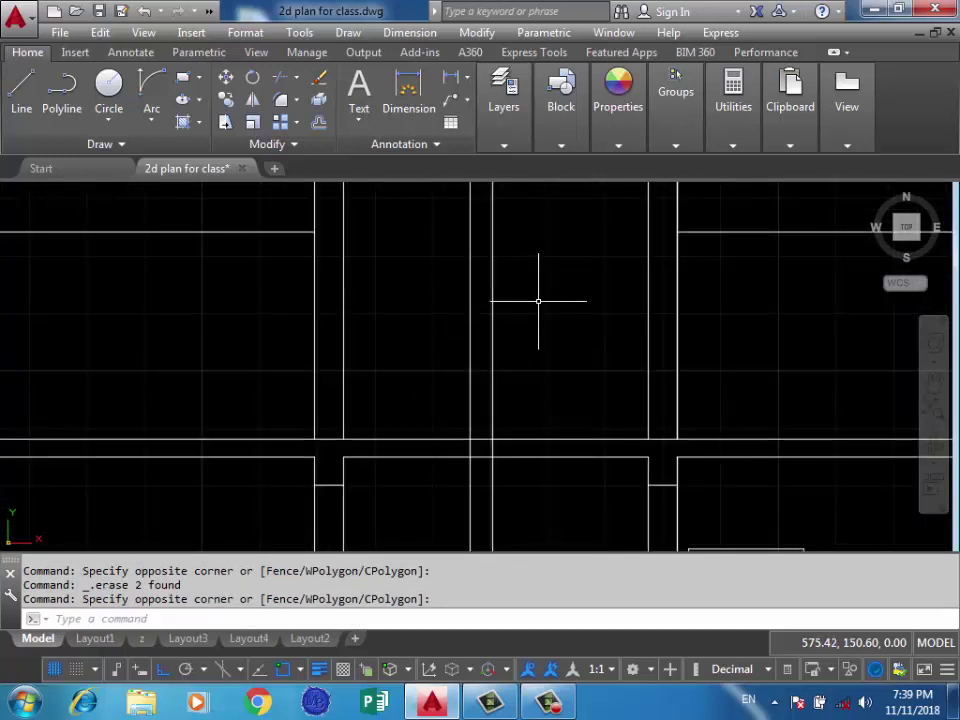
# Trim a wall line segment near the stair with TR.
pyautogui.write('tr')
pyautogui.press('Return')
pyautogui.scroll(3, 482, 482)
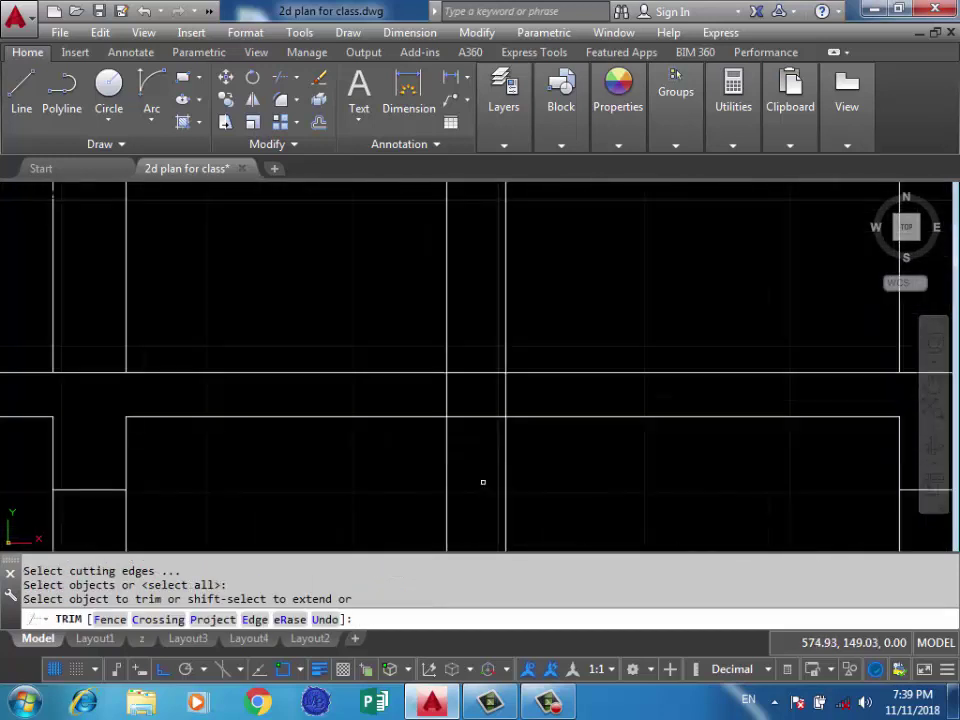
pyautogui.click(510, 391)
pyautogui.scroll(-3, 510, 391)
pyautogui.click(569, 402)
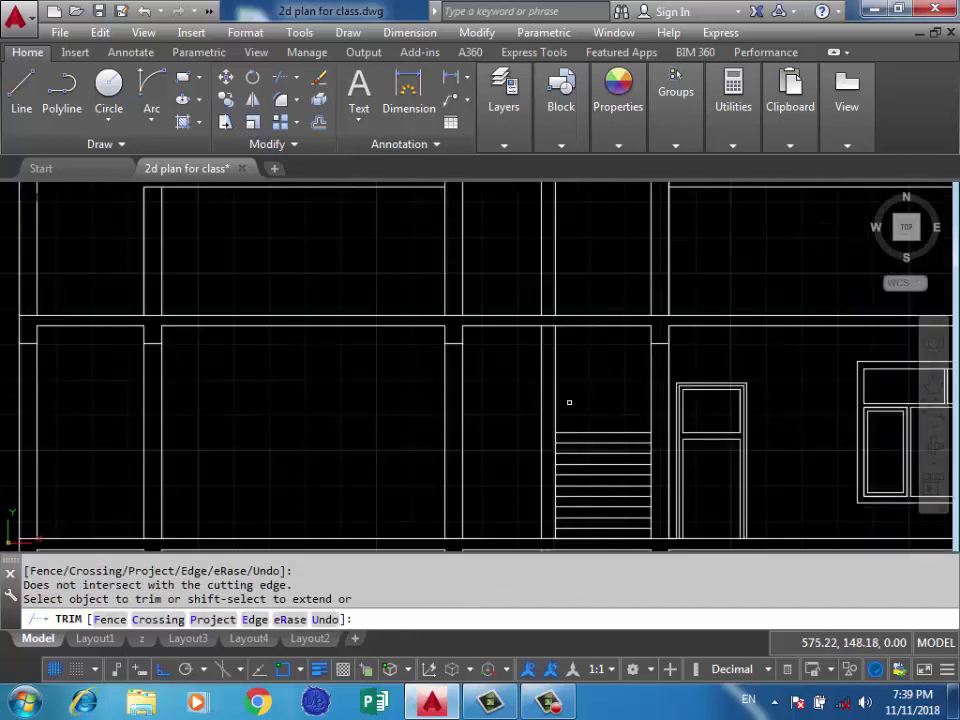
pyautogui.click(555, 422)
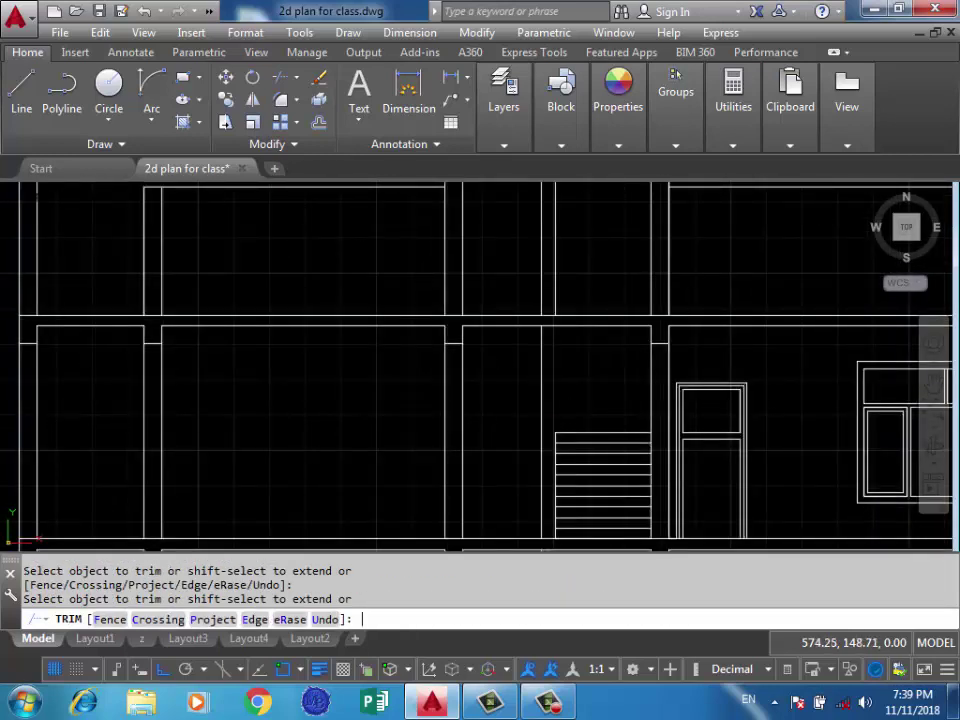
pyautogui.press('Return')
# Draw the landing line from the stair's top corner to the left wall and erase the vertical beside the stair.
pyautogui.write('l')
pyautogui.press('Return')
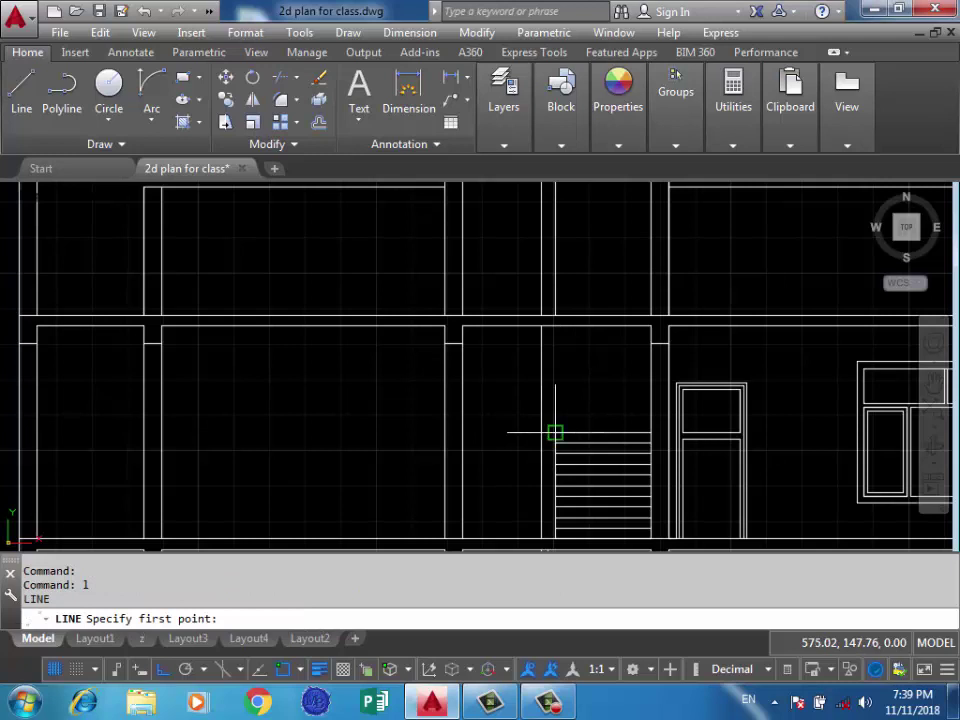
pyautogui.click(555, 432)
pyautogui.click(461, 433)
pyautogui.press('Return')
pyautogui.click(589, 396)
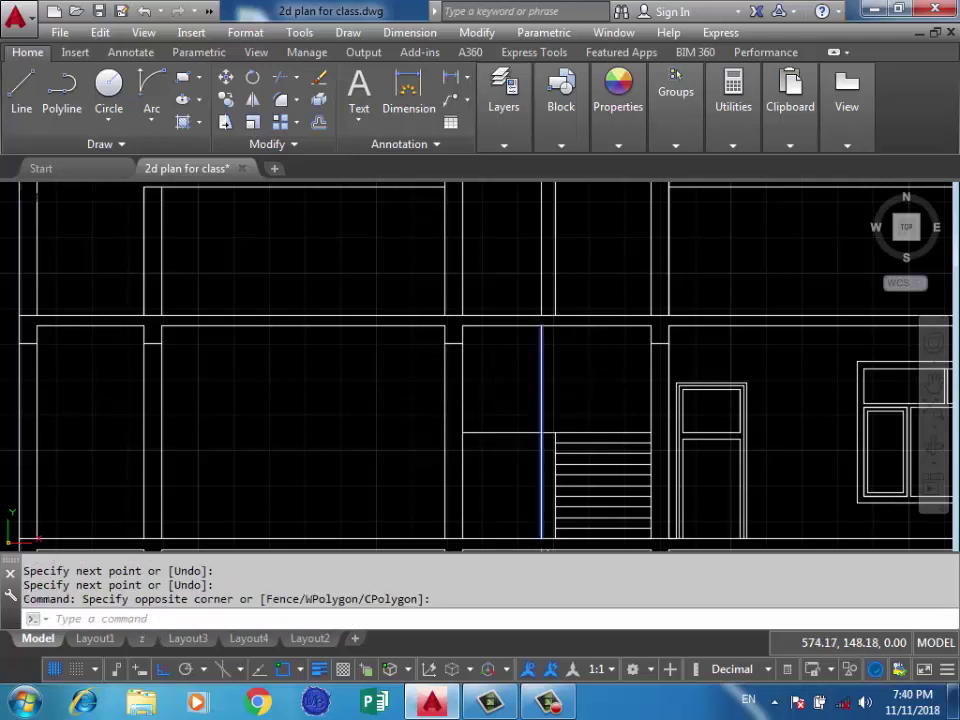
pyautogui.press('Delete')
# Offset the stair edge line 0.05 to its left.
pyautogui.write('o')
pyautogui.press('Return')
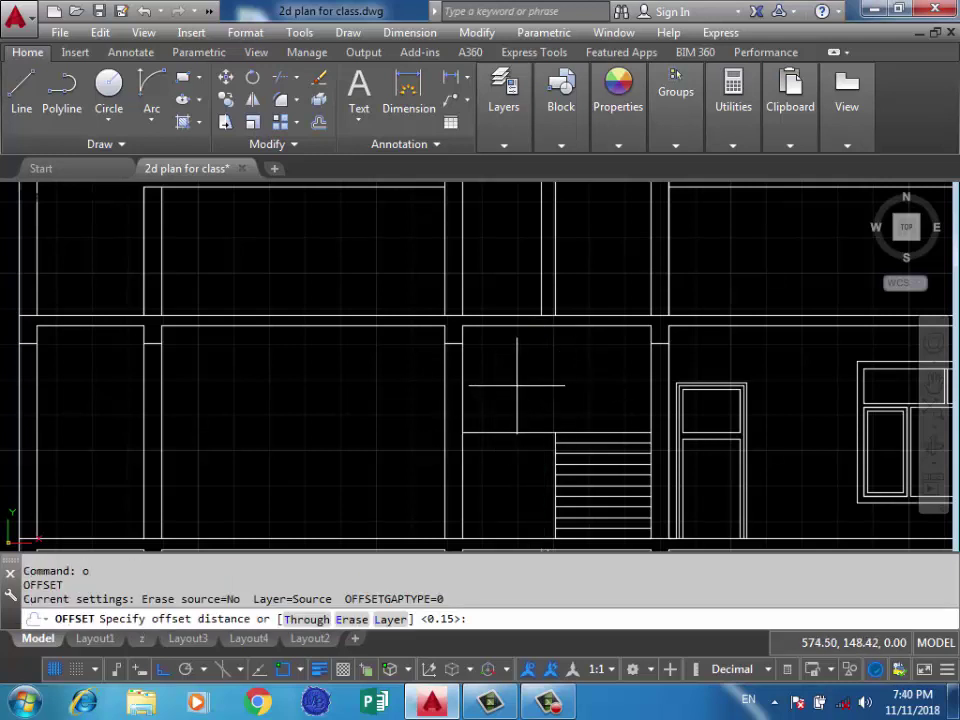
pyautogui.press('Return')
pyautogui.scroll(3, 558, 503)
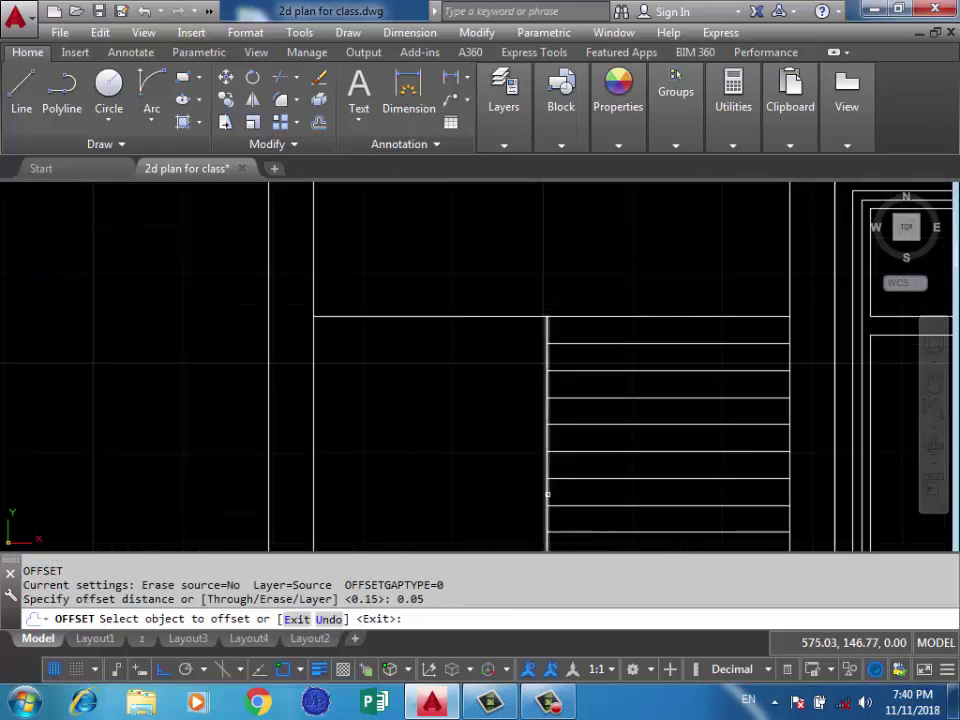
pyautogui.click(547, 497)
pyautogui.click(530, 457)
pyautogui.press('Return')
# Draw a vertical line from the stair corner up to the floor above.
pyautogui.scroll(-5, 507, 374)
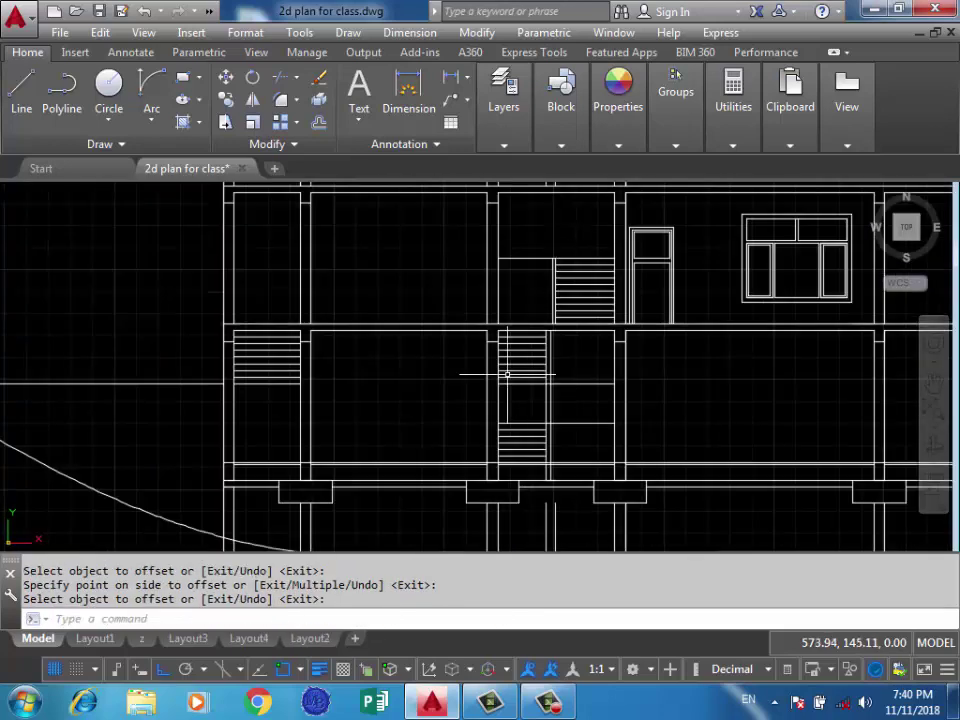
pyautogui.scroll(3, 536, 403)
pyautogui.scroll(-3, 525, 343)
pyautogui.moveTo(525, 343); pyautogui.dragTo(505, 468, button='middle')
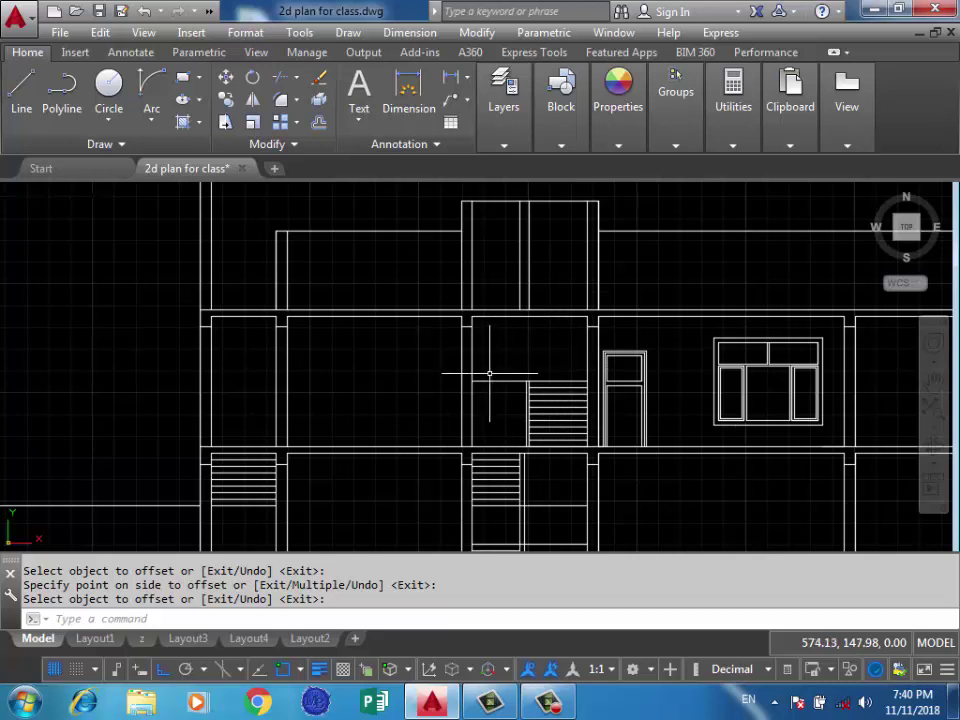
pyautogui.click(21, 85)
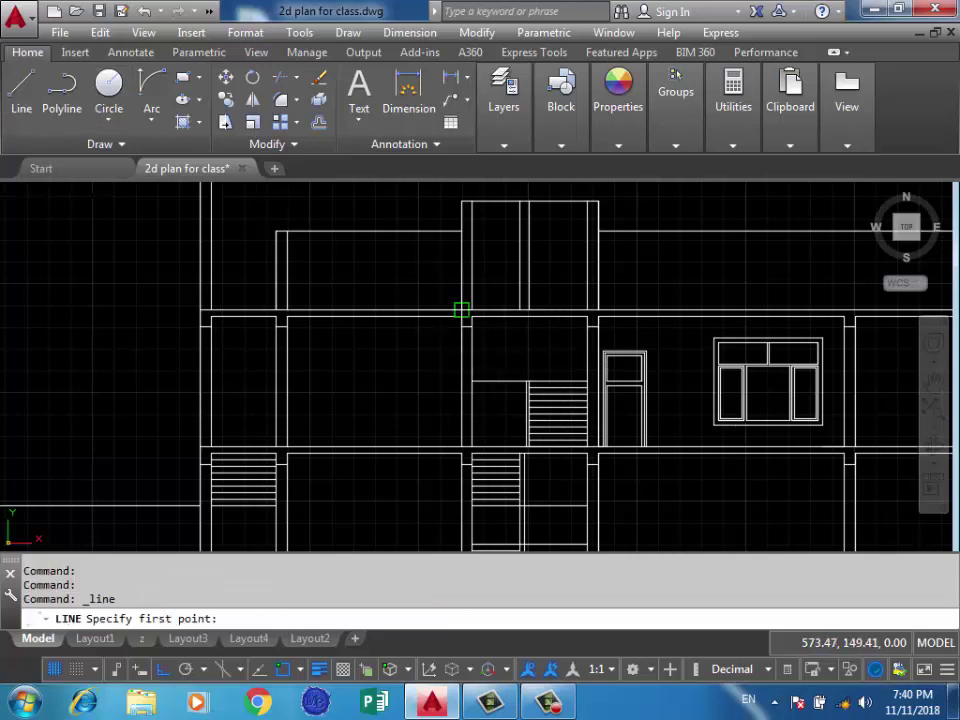
pyautogui.scroll(4, 527, 378)
pyautogui.click(526, 396)
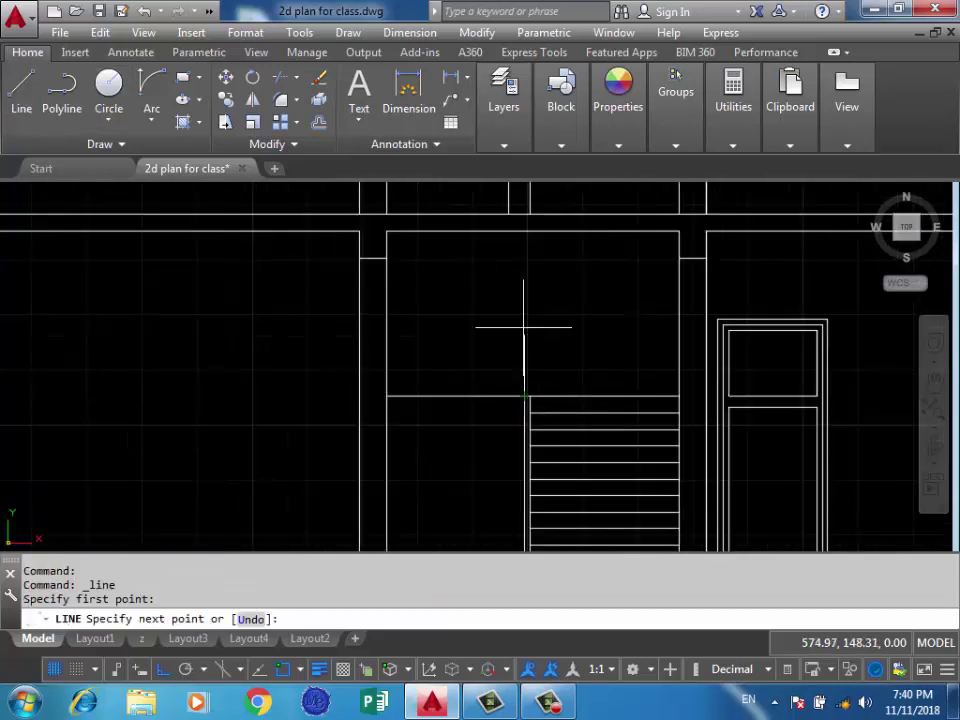
pyautogui.click(522, 233)
pyautogui.press('Return')
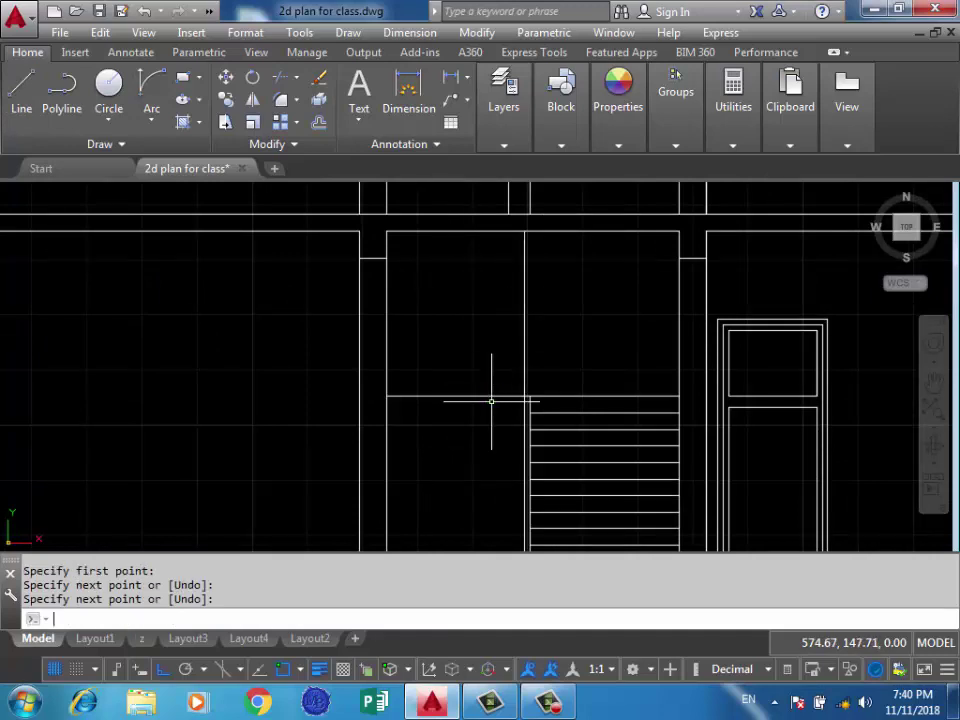
pyautogui.scroll(-5, 506, 360)
pyautogui.scroll(2, 508, 340)
# Erase the two newly drawn stair lines with a selection window.
pyautogui.scroll(2, 511, 326)
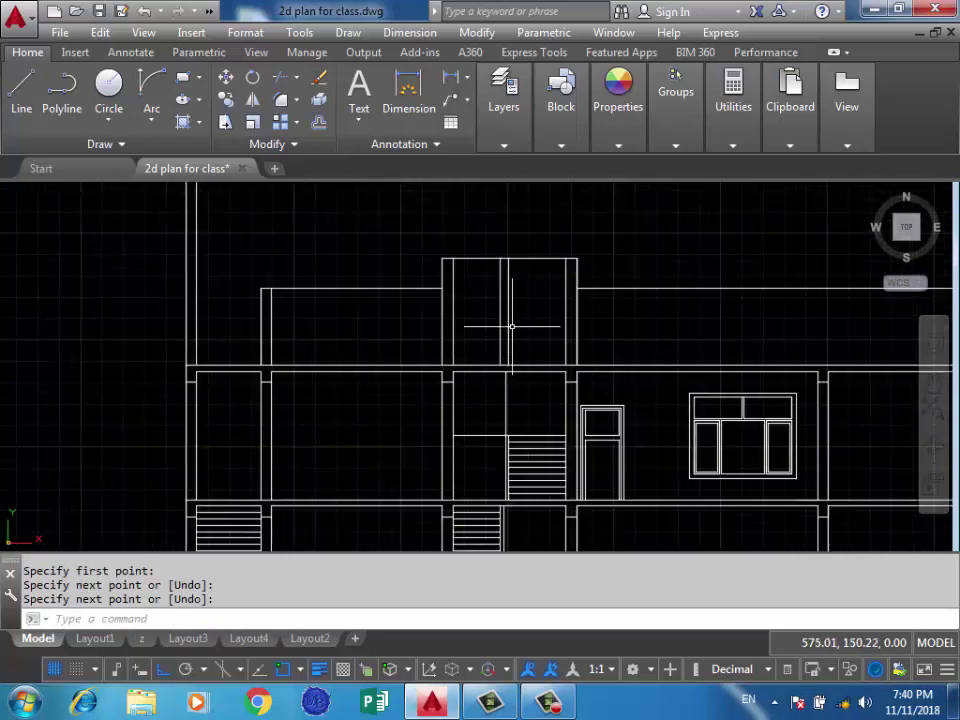
pyautogui.click(511, 326)
pyautogui.click(470, 322)
pyautogui.press('Delete')
pyautogui.scroll(-2, 358, 295)
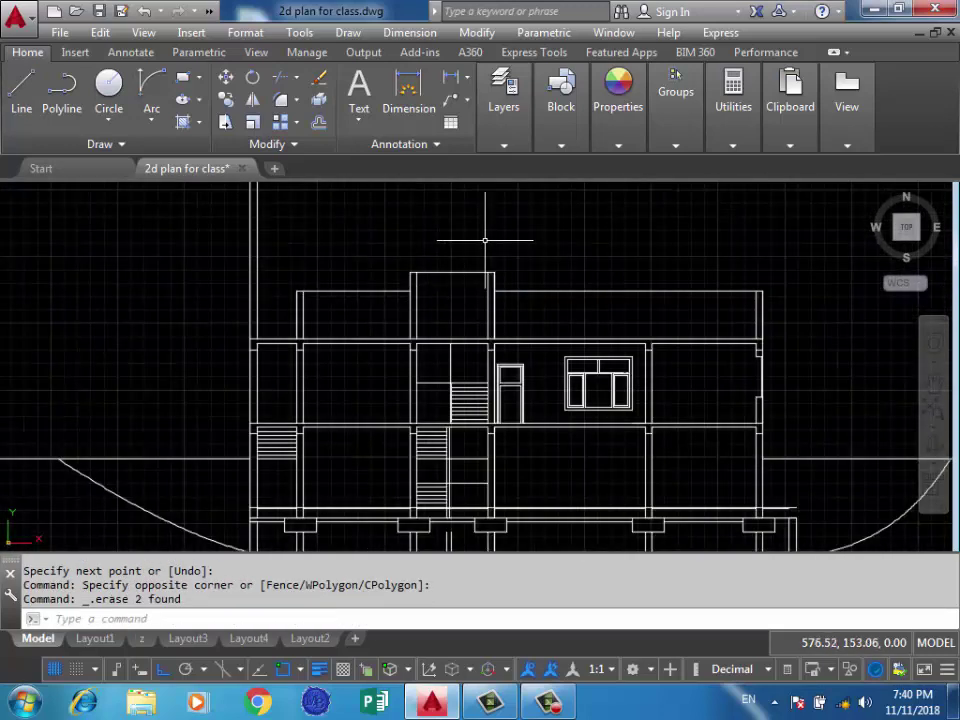
pyautogui.scroll(4, 484, 240)
pyautogui.scroll(-3, 478, 238)
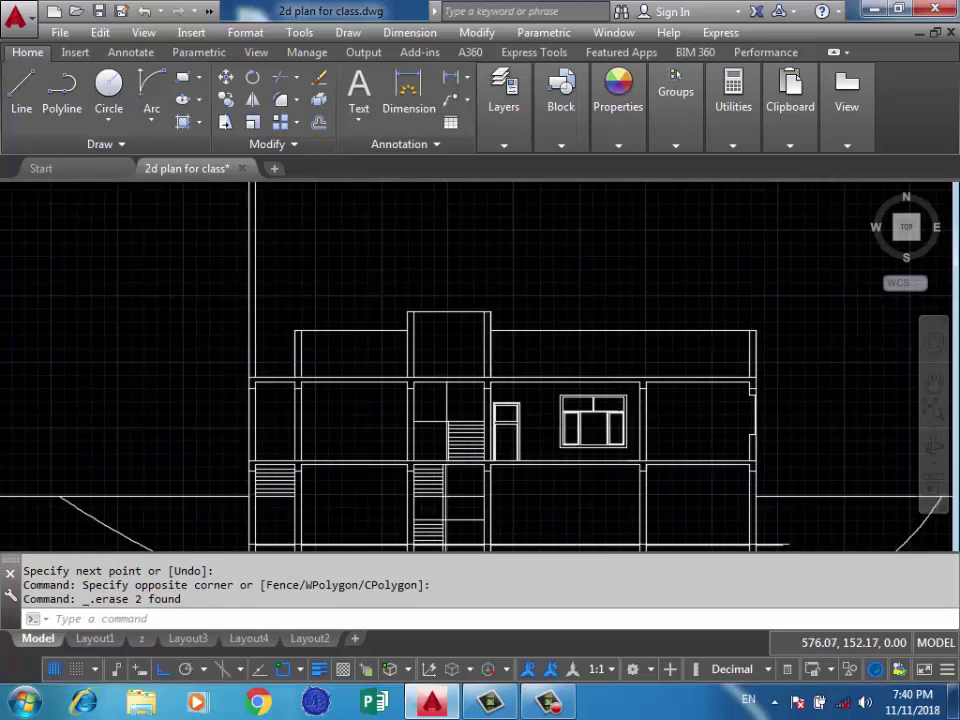
pyautogui.scroll(-2, 470, 275)
pyautogui.scroll(2, 513, 430)
pyautogui.scroll(2, 555, 405)
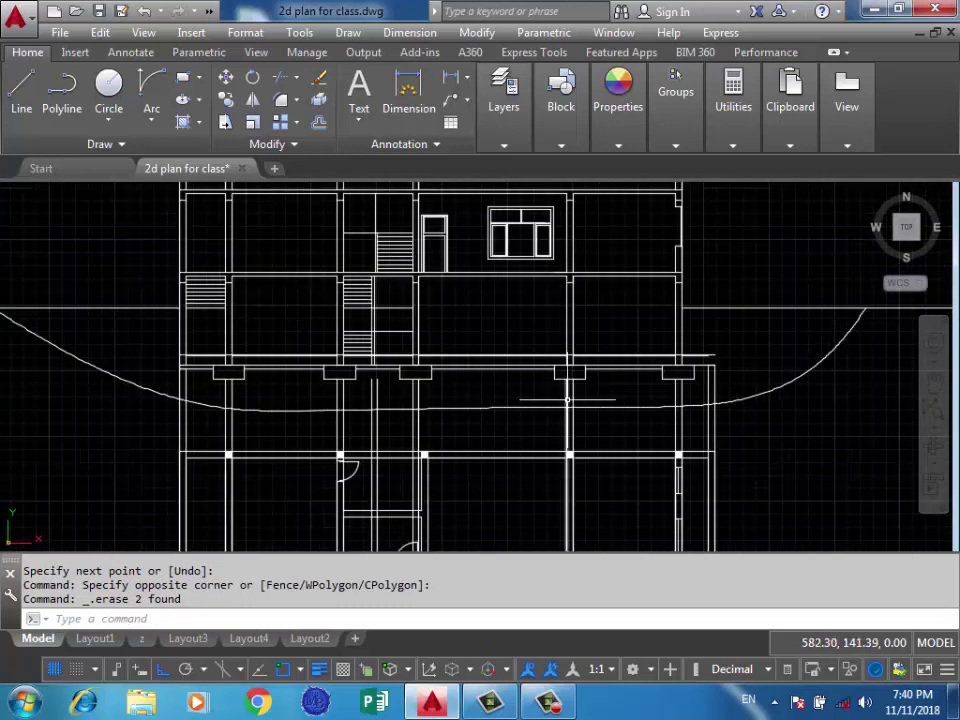
# Abandon a trim, then erase the 17 projection lines between the floor plan and the section.
pyautogui.write('r')
pyautogui.press('Return')
pyautogui.press('Return')
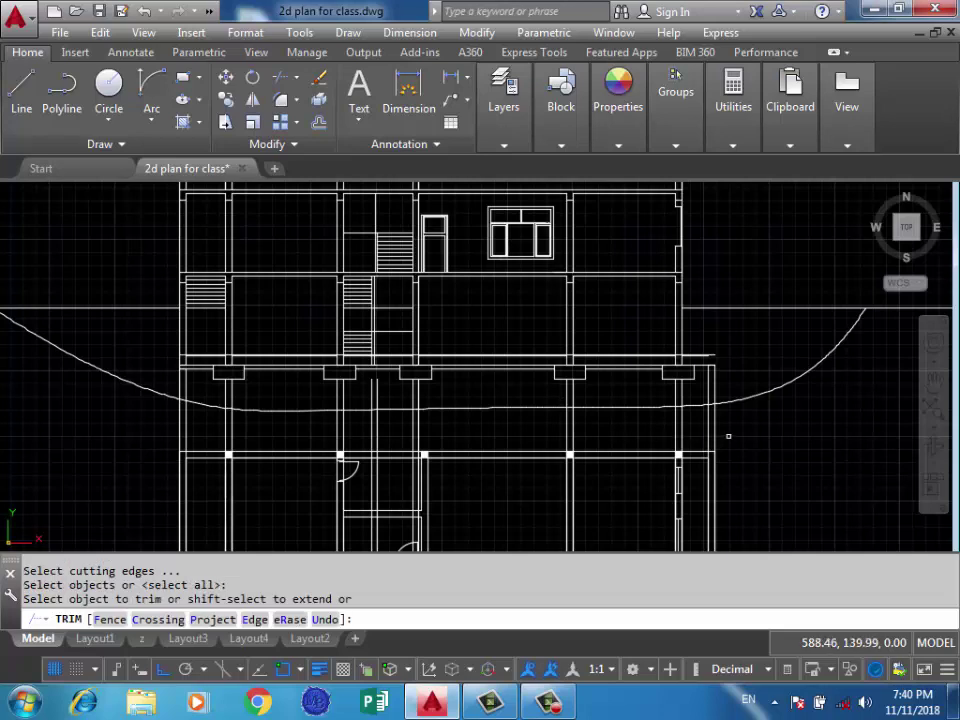
pyautogui.scroll(3, 728, 435)
pyautogui.scroll(-2, 740, 420)
pyautogui.scroll(-2, 747, 416)
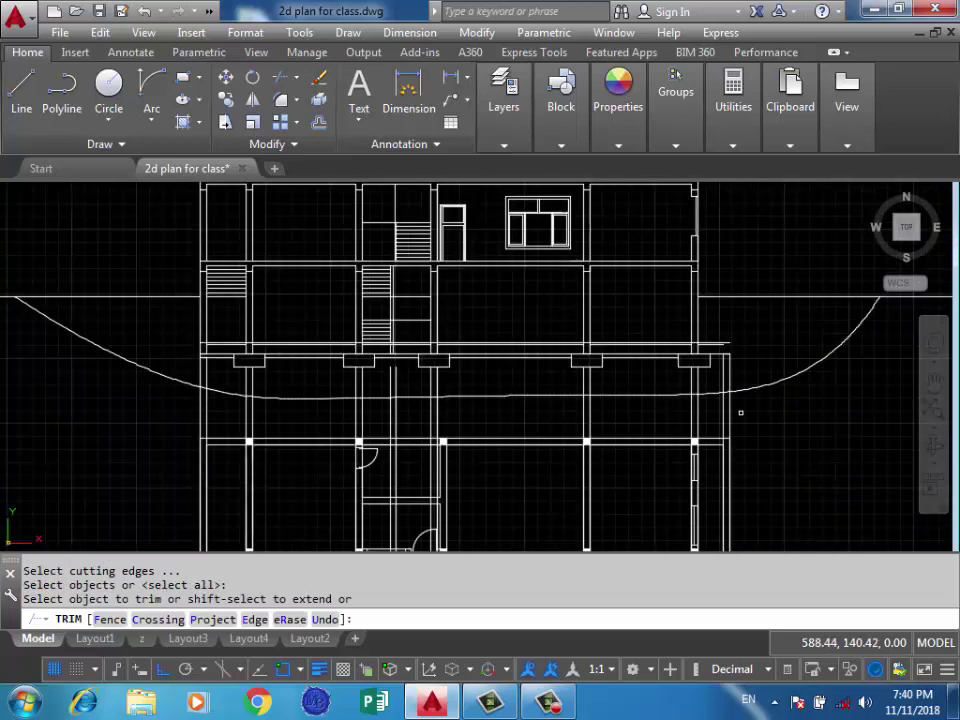
pyautogui.press('Return')
pyautogui.click(722, 416)
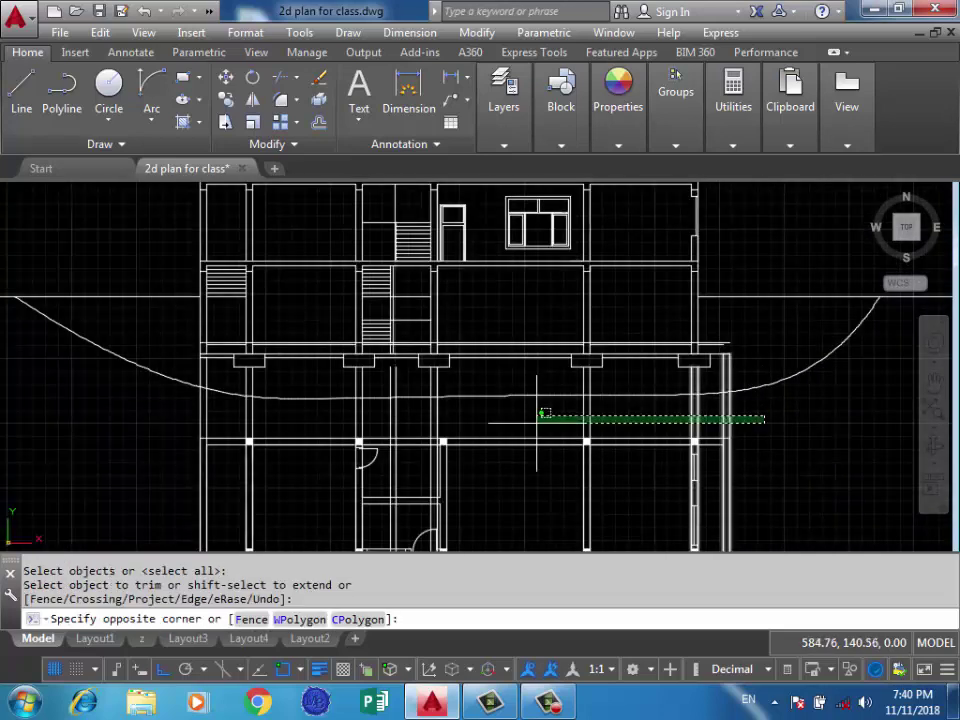
pyautogui.click(195, 412)
pyautogui.press('Delete')
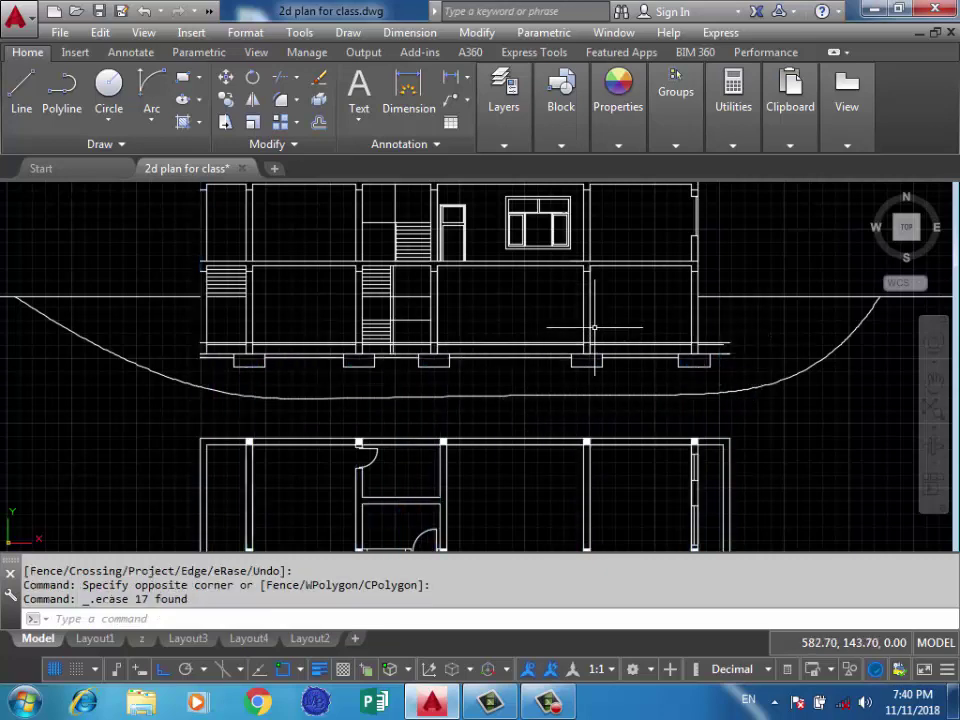
pyautogui.scroll(-2, 413, 291)
pyautogui.scroll(3, 349, 297)
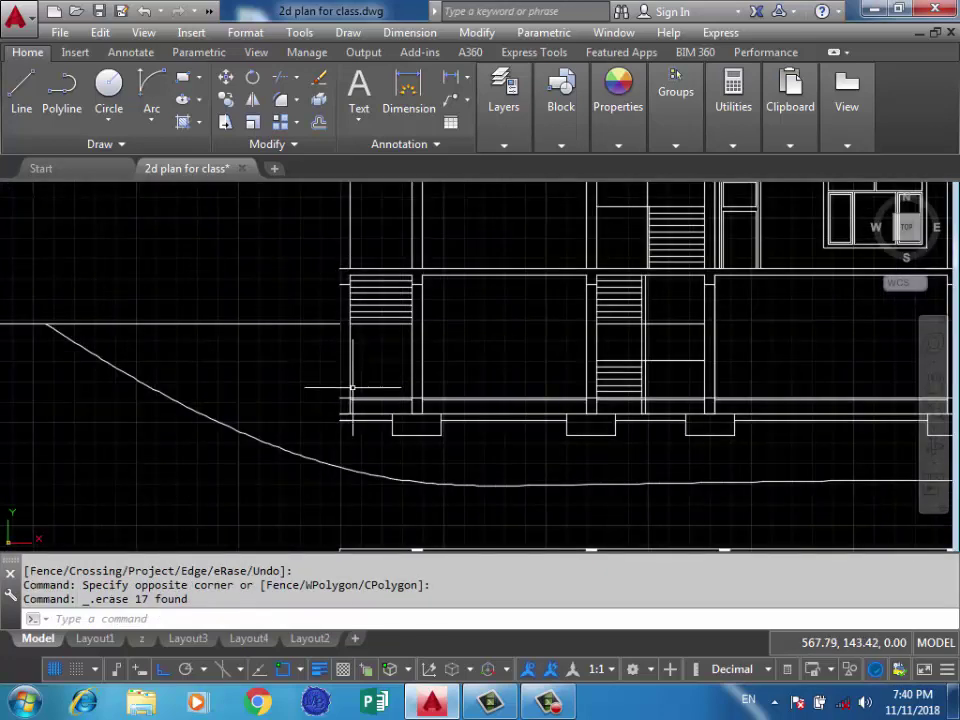
pyautogui.scroll(-2, 352, 387)
pyautogui.write('l')
# Draw a vertical line from the plinth's left end up to the wall above.
pyautogui.press('Return')
pyautogui.scroll(2, 330, 405)
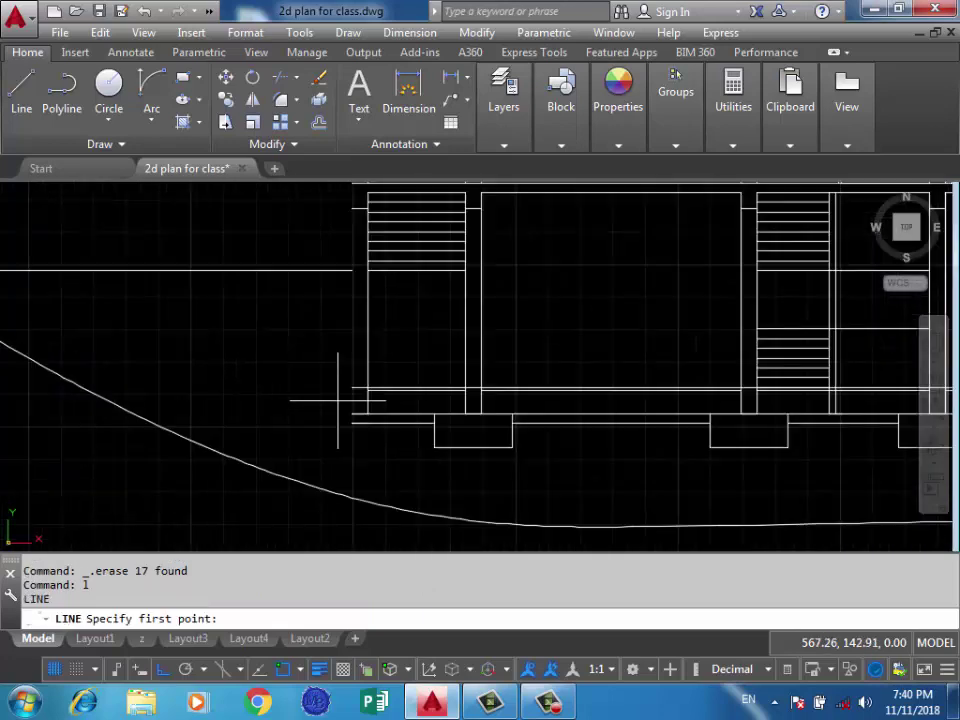
pyautogui.click(350, 423)
pyautogui.scroll(-1, 349, 415)
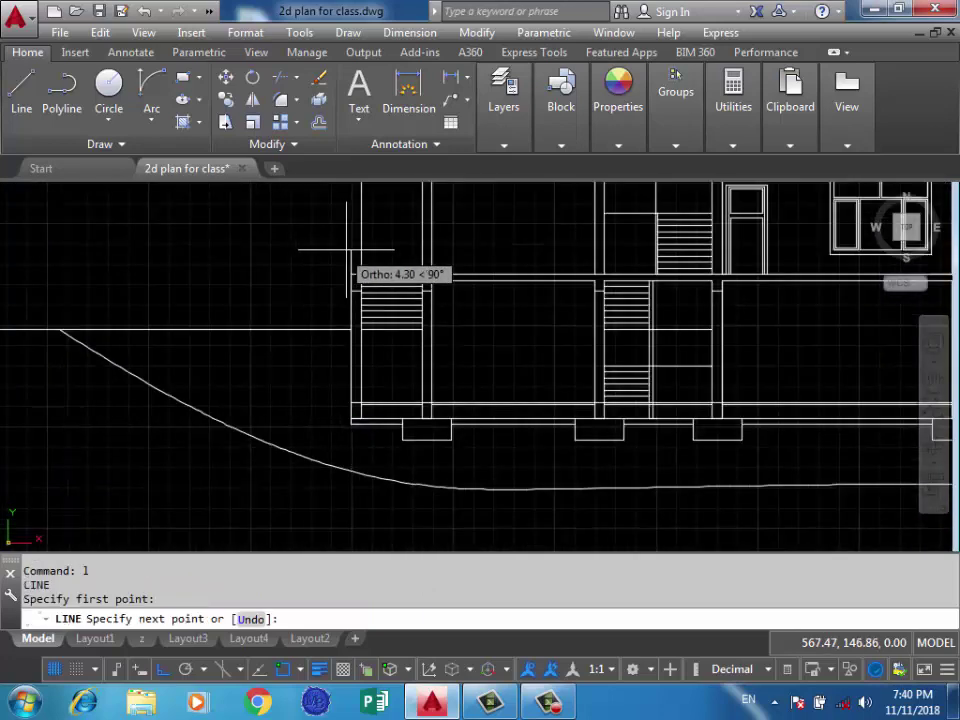
pyautogui.scroll(1, 340, 300)
pyautogui.scroll(-1, 335, 230)
pyautogui.scroll(-1, 345, 250)
pyautogui.scroll(3, 343, 220)
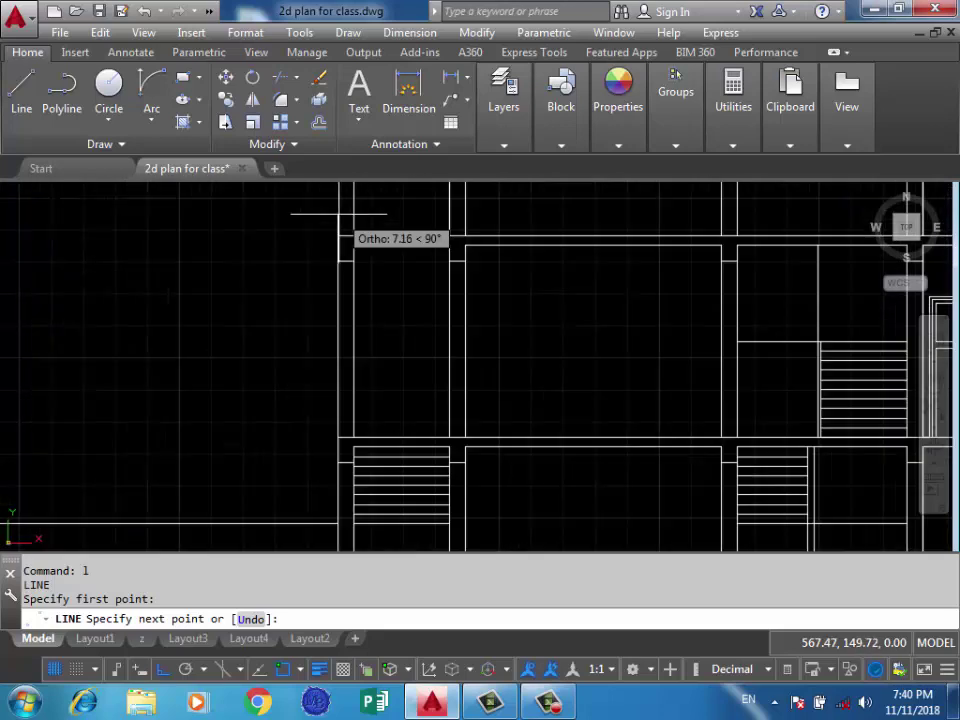
pyautogui.click(338, 231)
pyautogui.scroll(-3, 560, 280)
pyautogui.scroll(1, 585, 320)
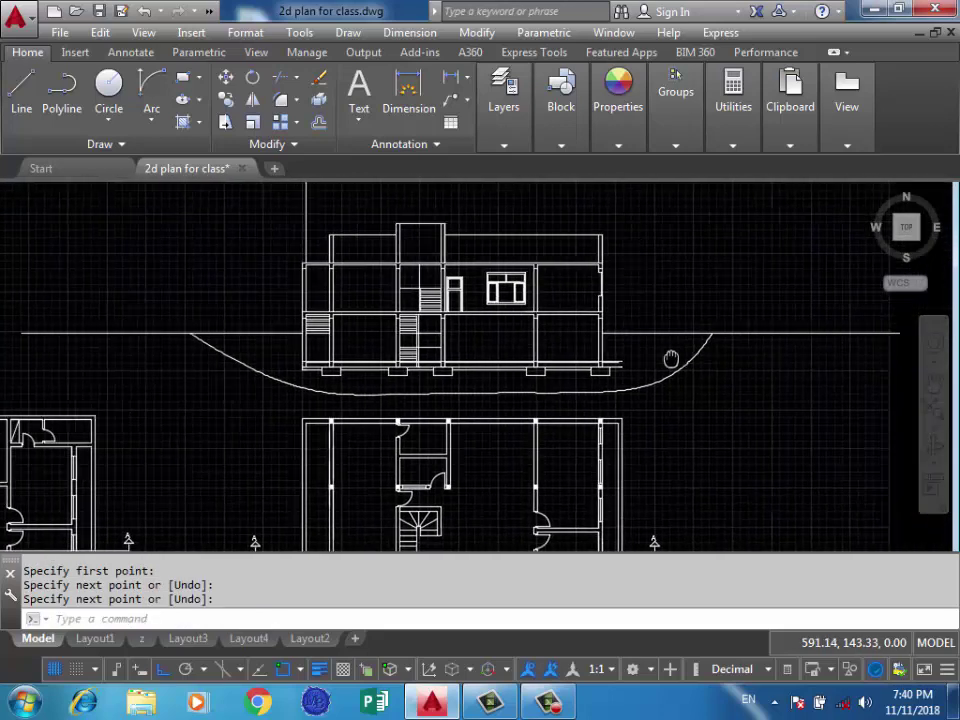
pyautogui.scroll(2, 590, 385)
pyautogui.scroll(2, 590, 388)
pyautogui.scroll(-3, 590, 388)
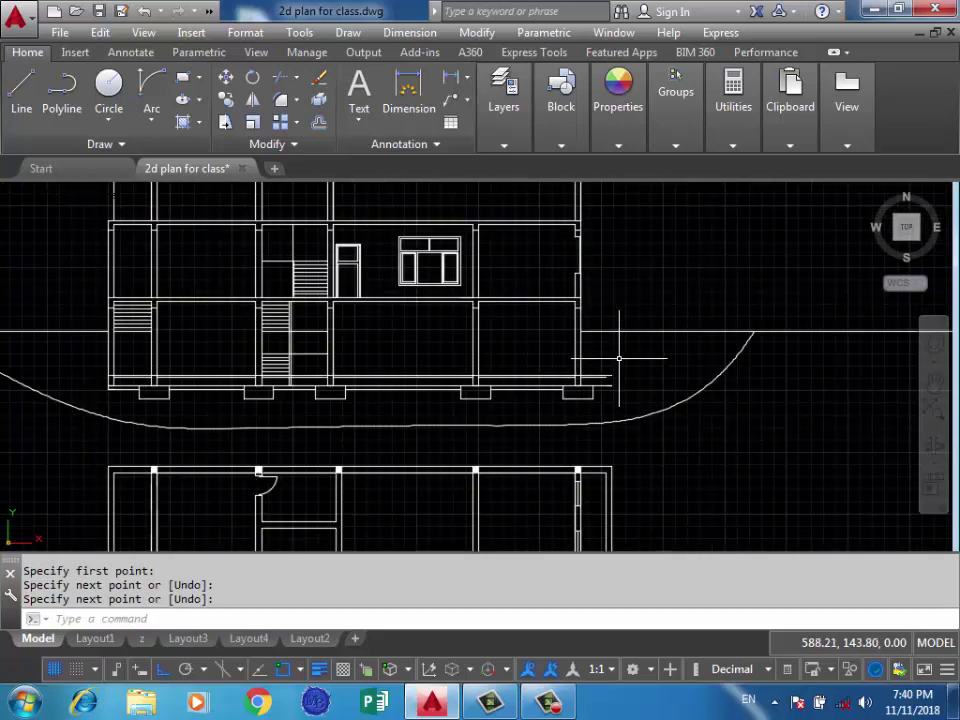
pyautogui.scroll(-2, 619, 357)
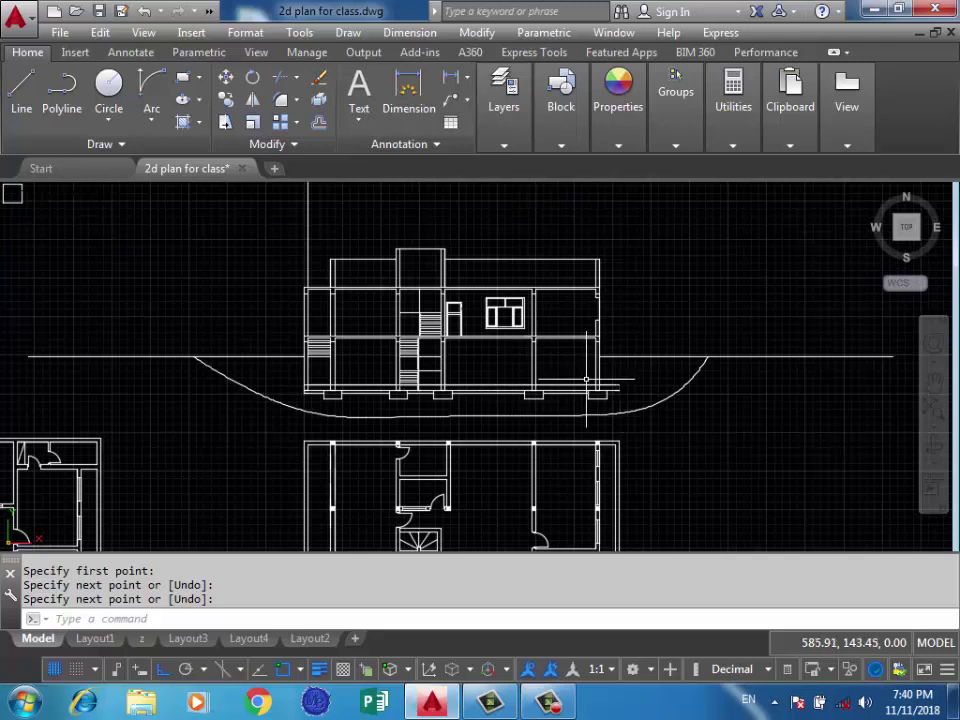
pyautogui.moveTo(590, 392)
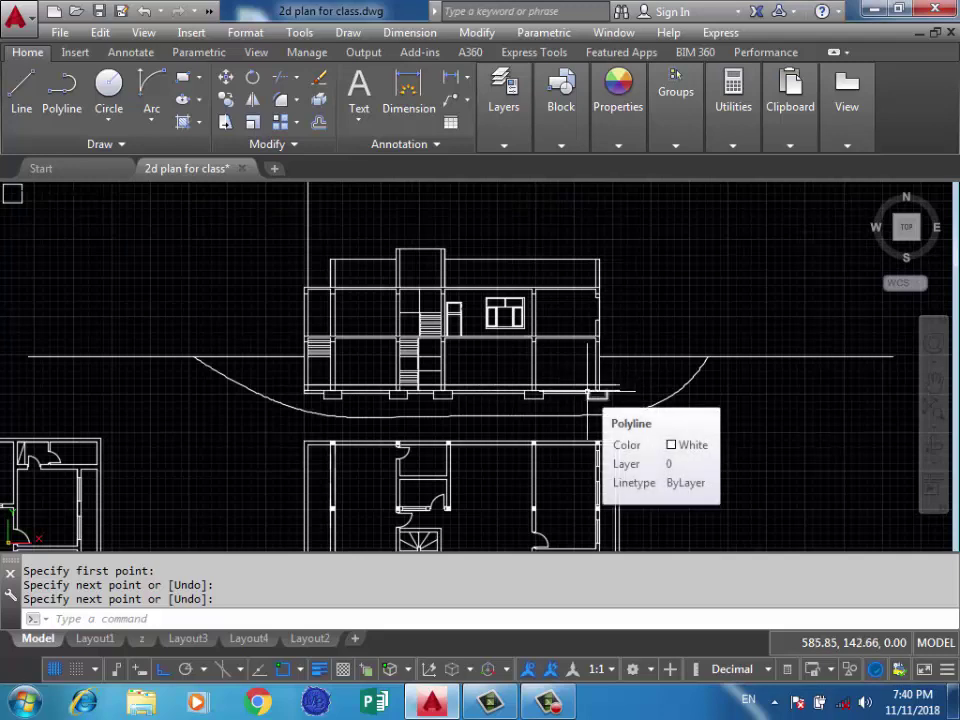
pyautogui.scroll(5, 619, 360)
# Draw a vertical line from the slab's right end down to plinth level.
pyautogui.write('l')
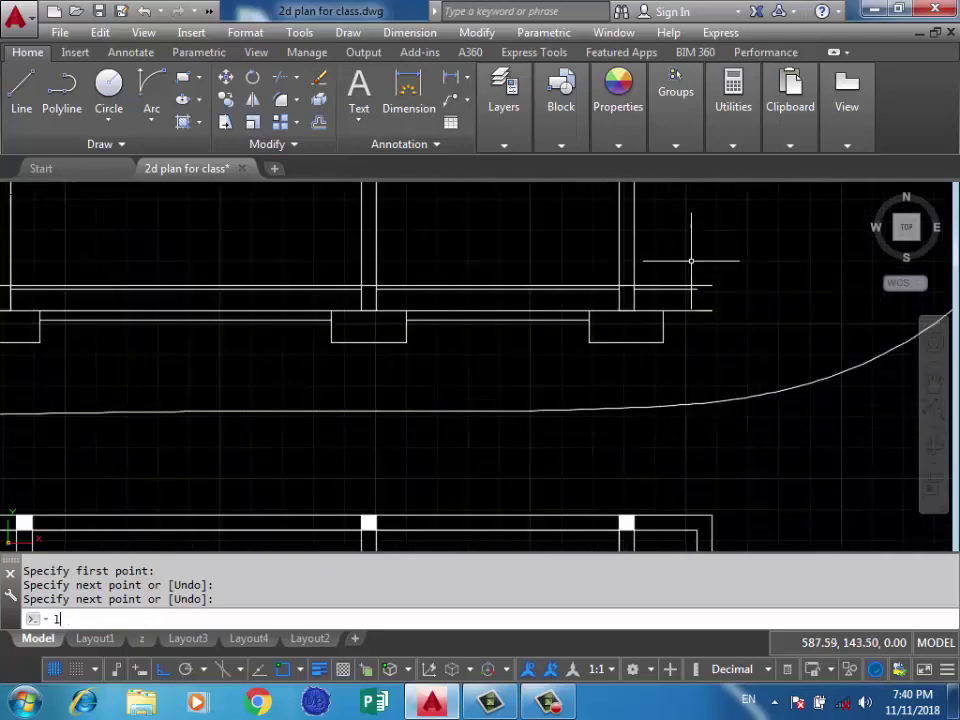
pyautogui.press('Return')
pyautogui.click(723, 309)
pyautogui.click(723, 371)
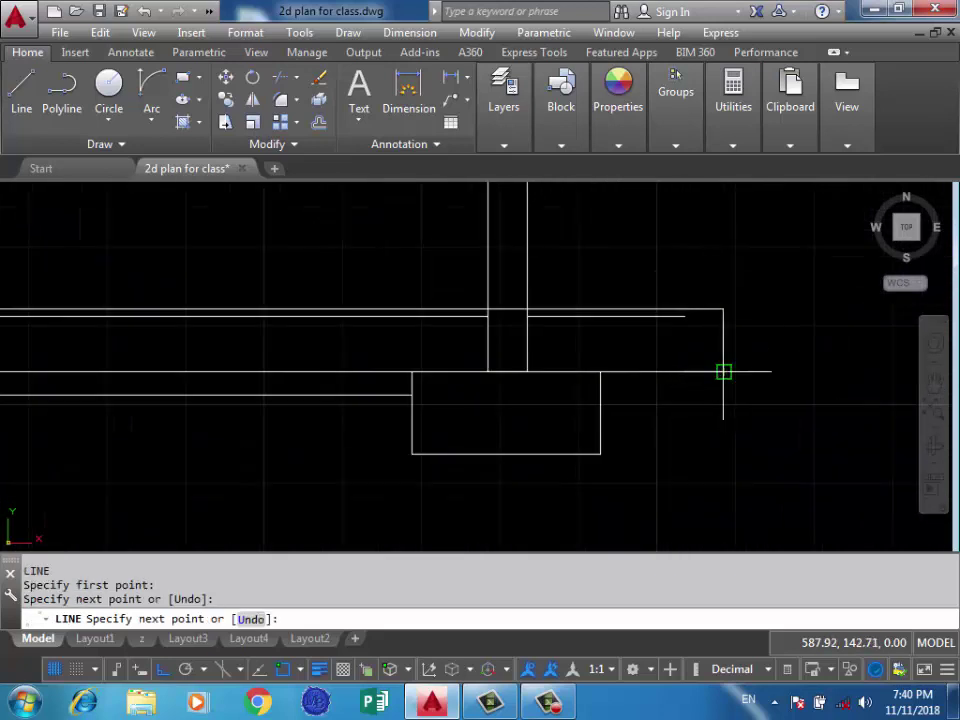
pyautogui.press('Return')
pyautogui.click(680, 318)
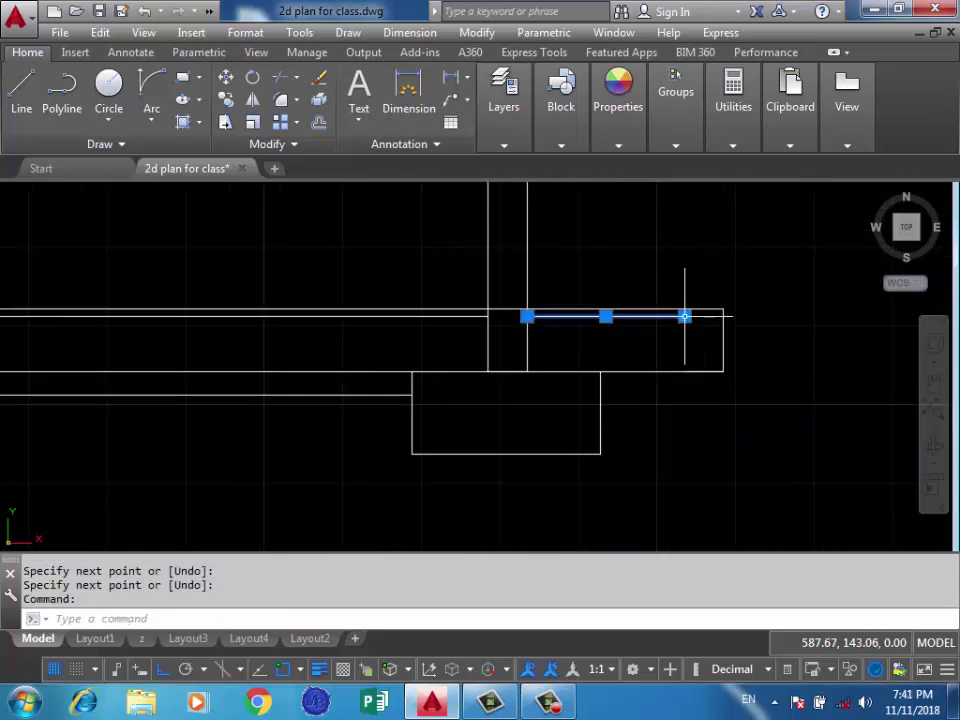
pyautogui.click(685, 317)
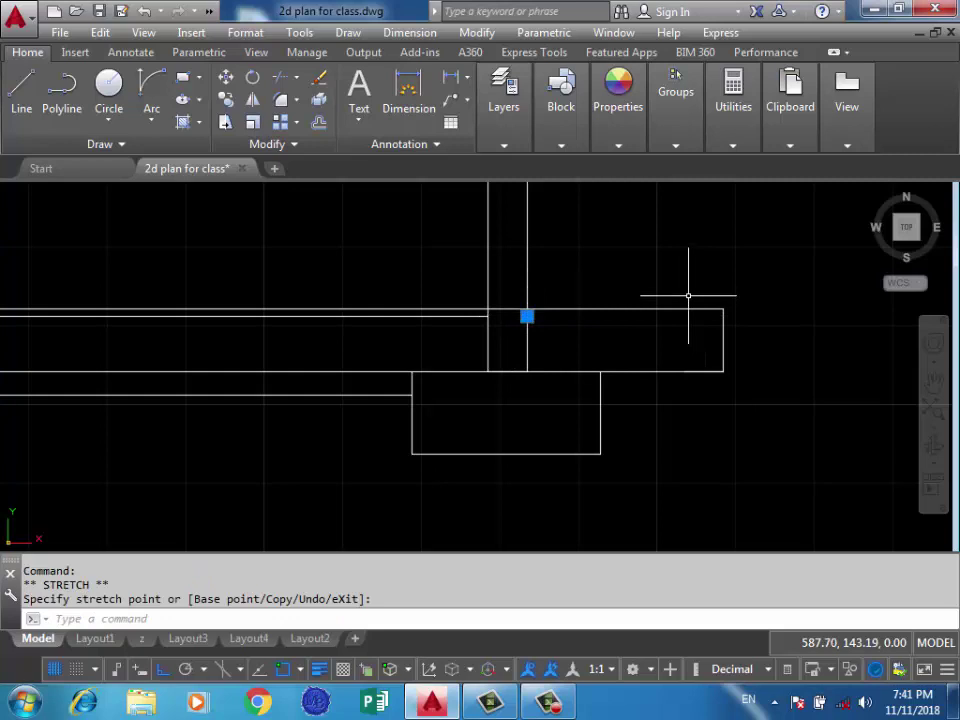
pyautogui.press('Escape')
# Draw a 0.1275 line from the wall intersection at the right opening.
pyautogui.scroll(2, 568, 265)
pyautogui.write('l')
pyautogui.press('Return')
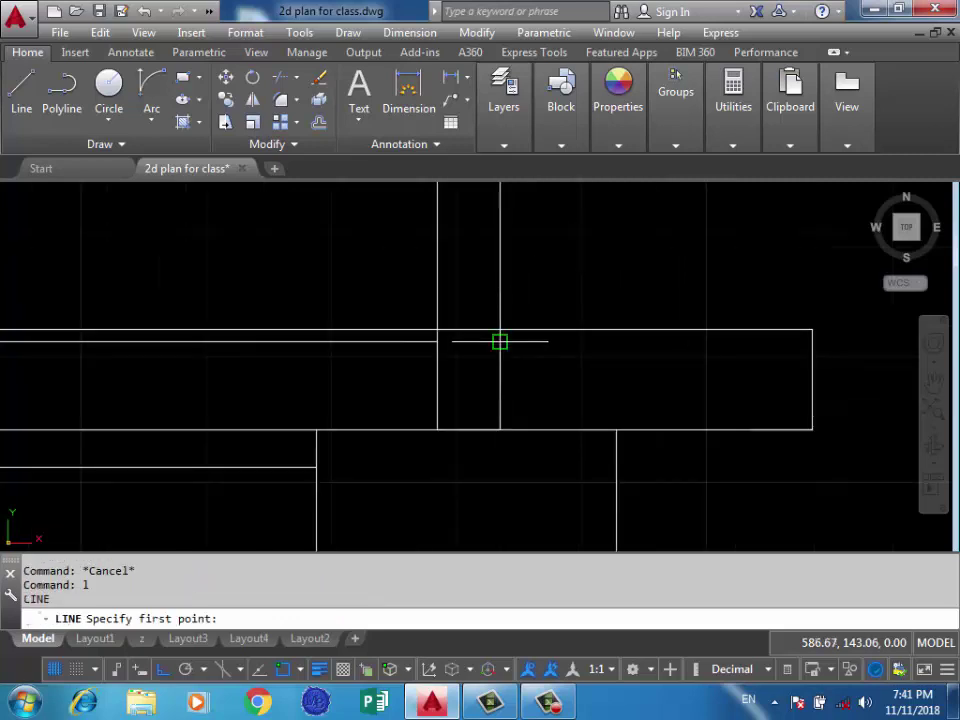
pyautogui.click(500, 329)
pyautogui.write('0.127')
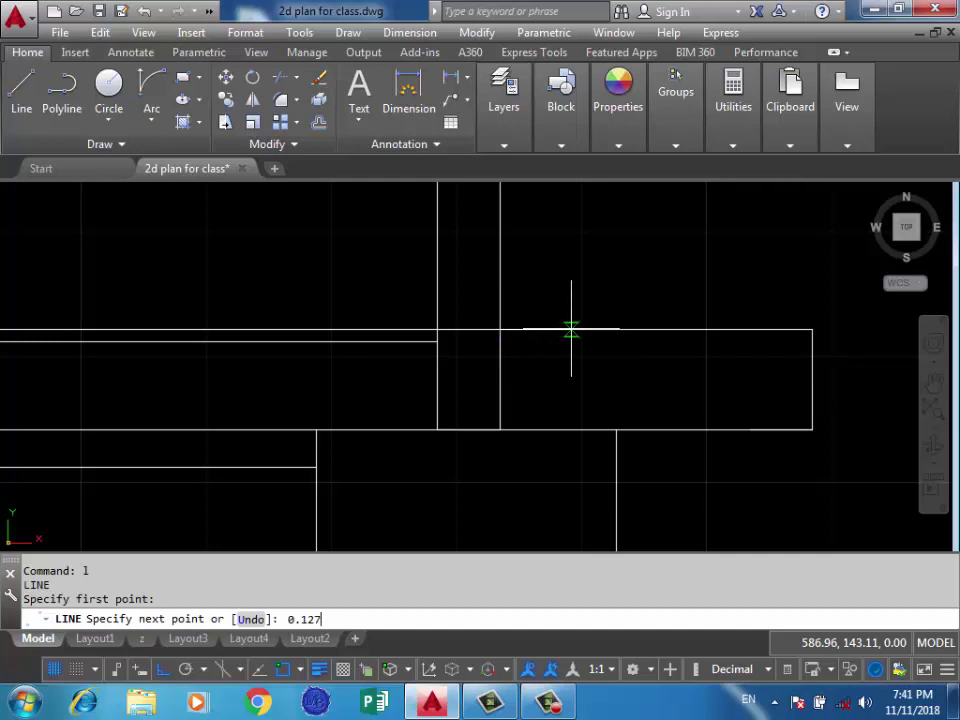
pyautogui.write('5')
pyautogui.press('Return')
pyautogui.press('Return')
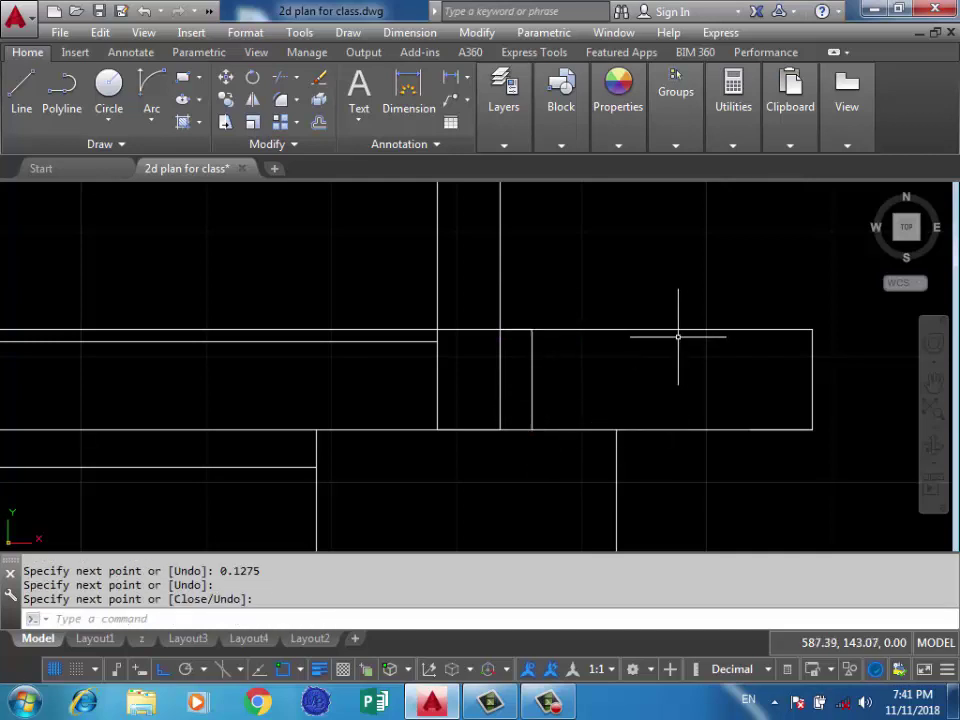
# Trim the right rectangle's top and bottom edges and delete the leftover L-shaped lines.
pyautogui.press('Return')
pyautogui.press('Return')
pyautogui.click(829, 332)
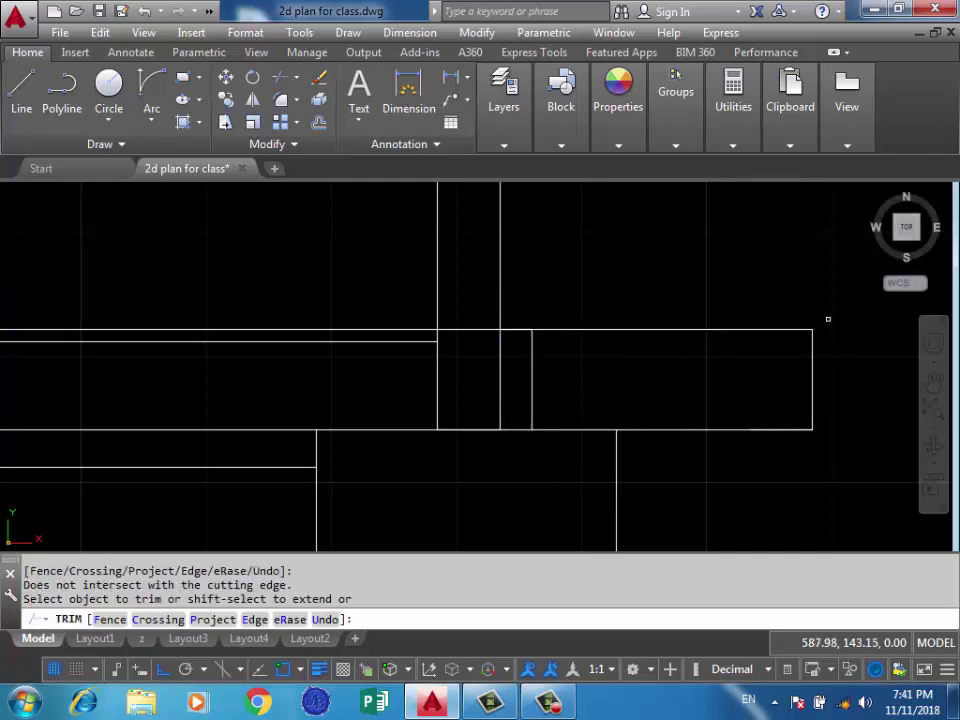
pyautogui.click(825, 321)
pyautogui.click(729, 471)
# Trim the segments crossing the wall band, using every edge as a cutter.
pyautogui.press('Return')
pyautogui.click(842, 321)
pyautogui.click(744, 458)
pyautogui.press('Delete')
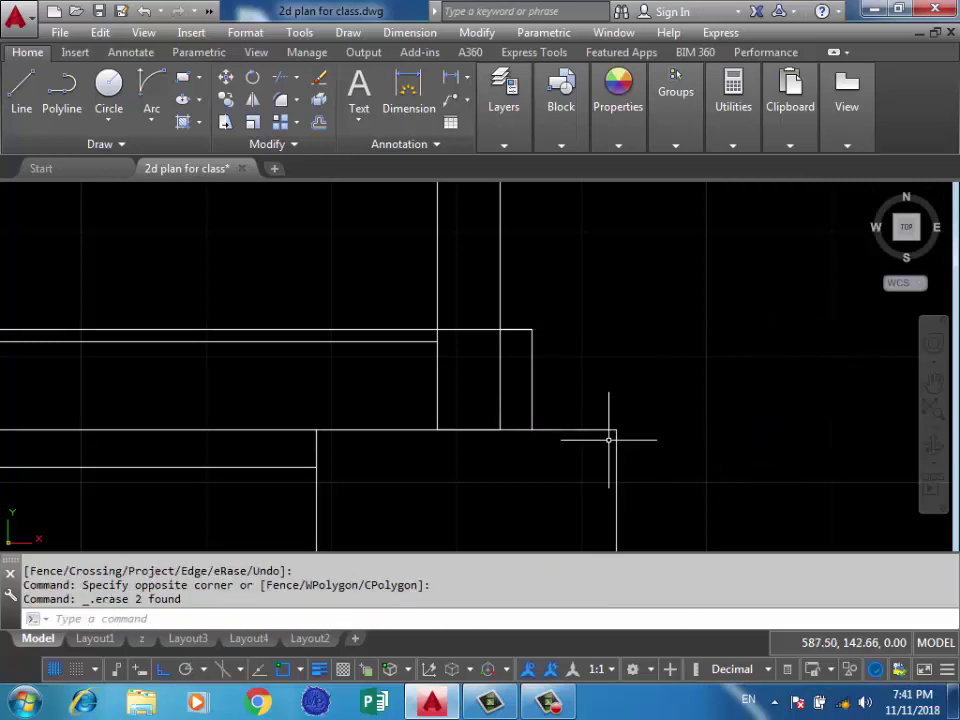
pyautogui.scroll(-3, 611, 439)
pyautogui.scroll(-1, 476, 396)
pyautogui.write('tr')
pyautogui.press('Return')
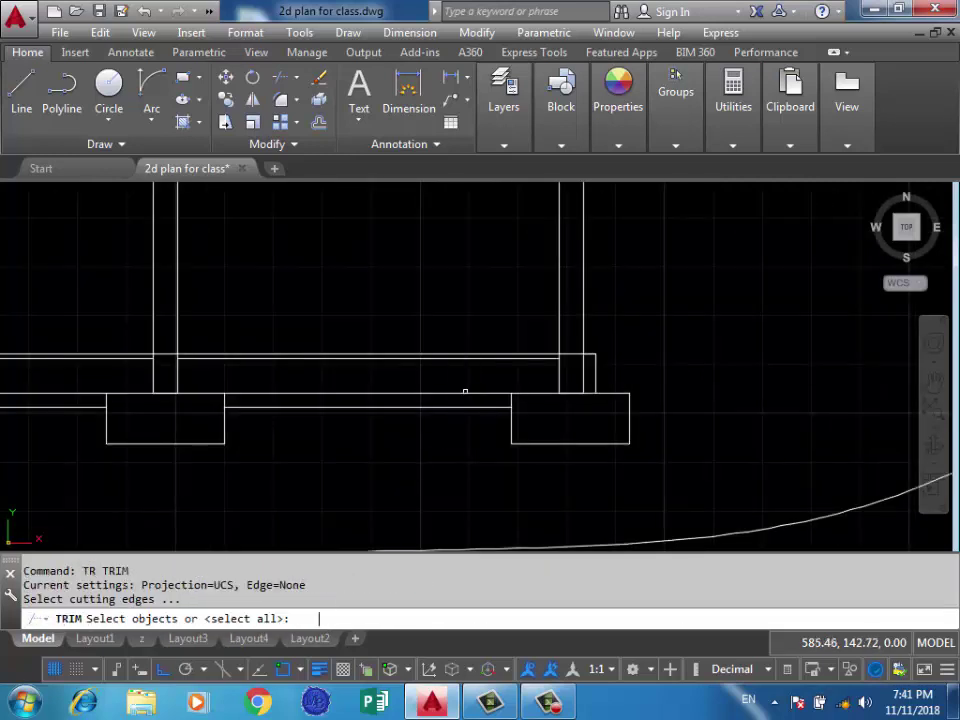
pyautogui.press('Return')
pyautogui.scroll(3, 578, 375)
pyautogui.click(595, 372)
pyautogui.click(495, 395)
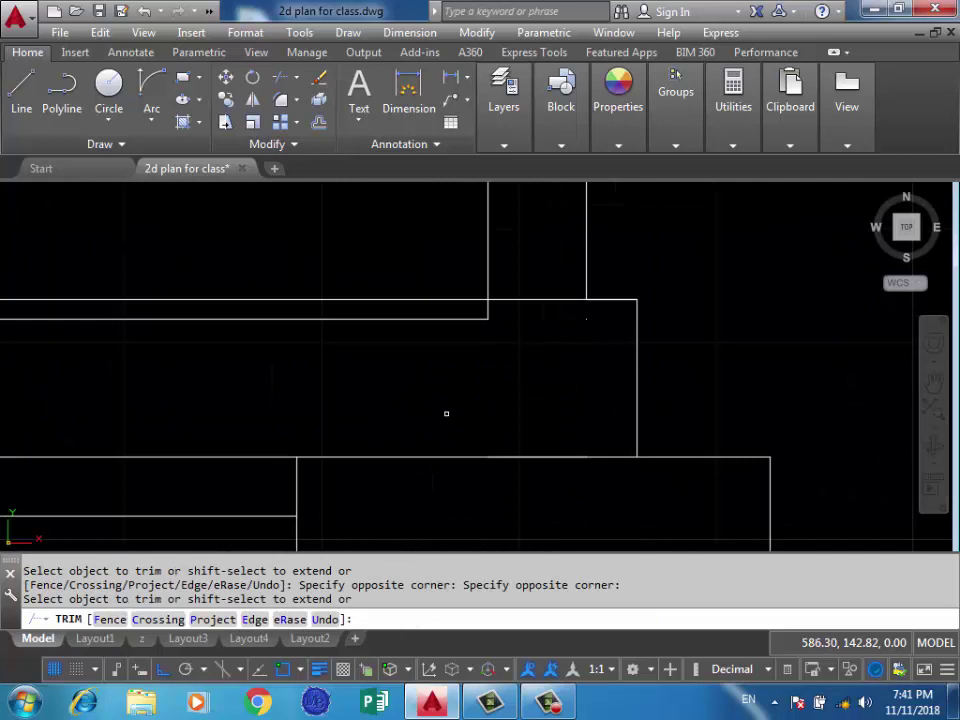
pyautogui.press('Escape')
# Erase the stray unwanted line near the wall.
pyautogui.click(604, 304)
pyautogui.click(590, 316)
pyautogui.press('Delete')
pyautogui.scroll(3, 451, 352)
# Trim the frame lines below the wall at the next column.
pyautogui.moveTo(349, 345); pyautogui.dragTo(514, 360, button='middle')
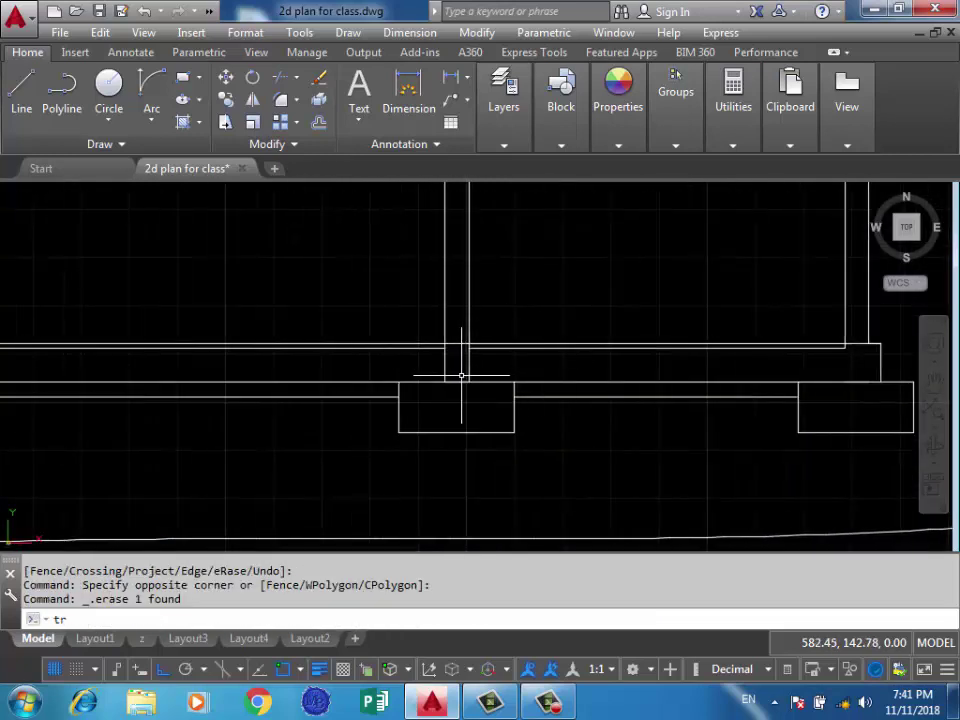
pyautogui.write('tr')
pyautogui.press('Return')
pyautogui.press('Return')
pyautogui.click(493, 360)
pyautogui.click(392, 369)
# Cut the vertical frame lines inside the wall band at the stair area and remaining openings.
pyautogui.moveTo(448, 371); pyautogui.dragTo(706, 368, button='middle')
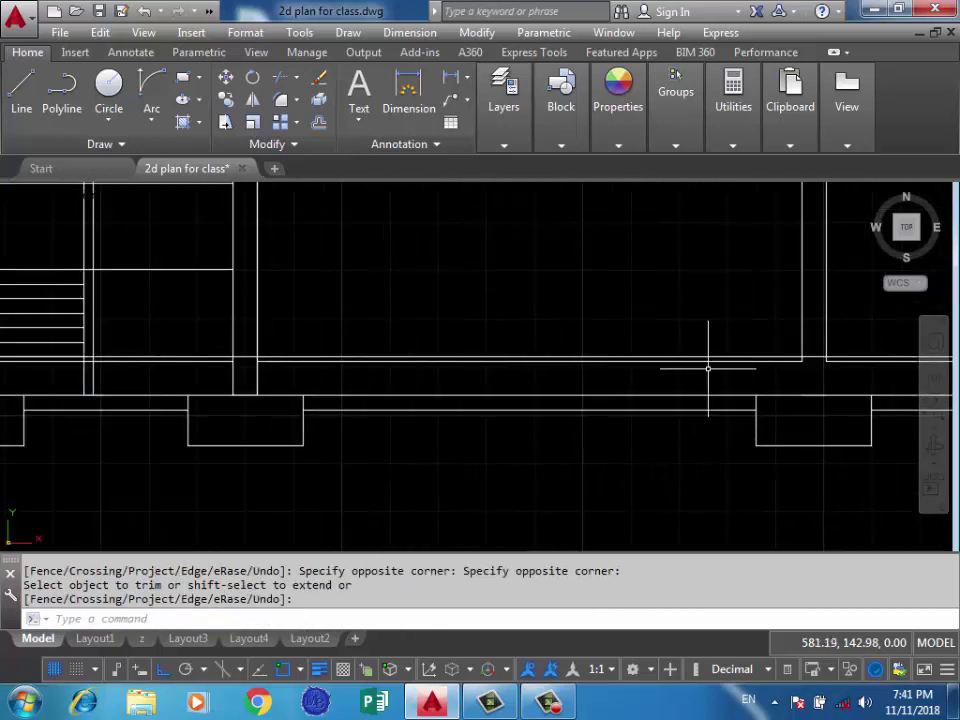
pyautogui.moveTo(171, 368)
pyautogui.mouseDown(button='middle')
pyautogui.moveTo(428, 368)
pyautogui.moveTo(413, 374)
pyautogui.mouseUp(button='middle')
pyautogui.write('tr')
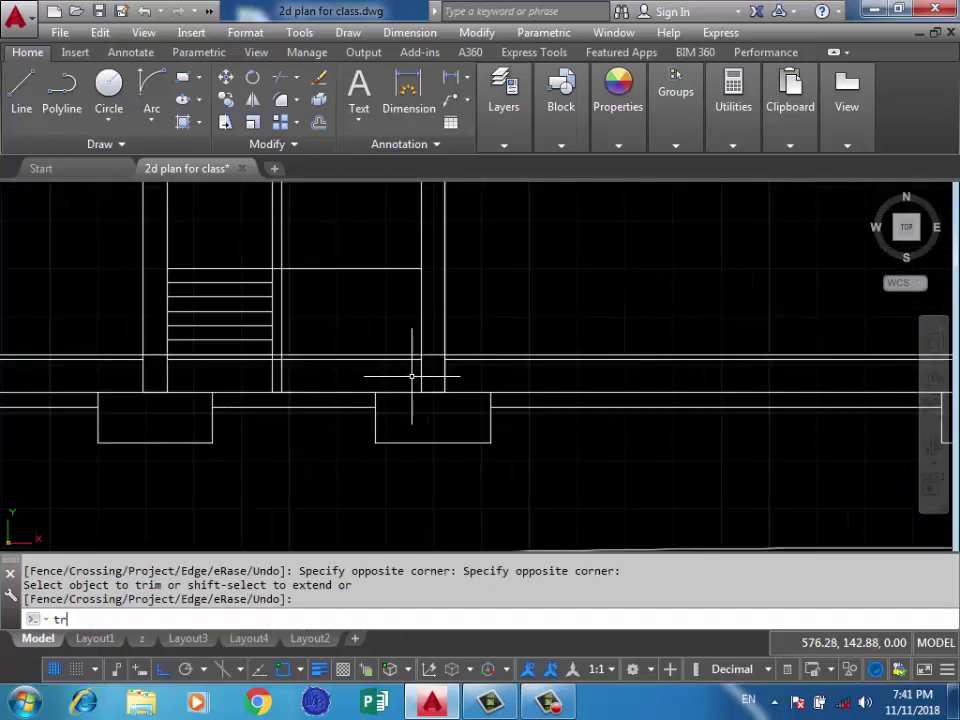
pyautogui.press('Return')
pyautogui.press('Return')
pyautogui.click(472, 364)
pyautogui.click(128, 379)
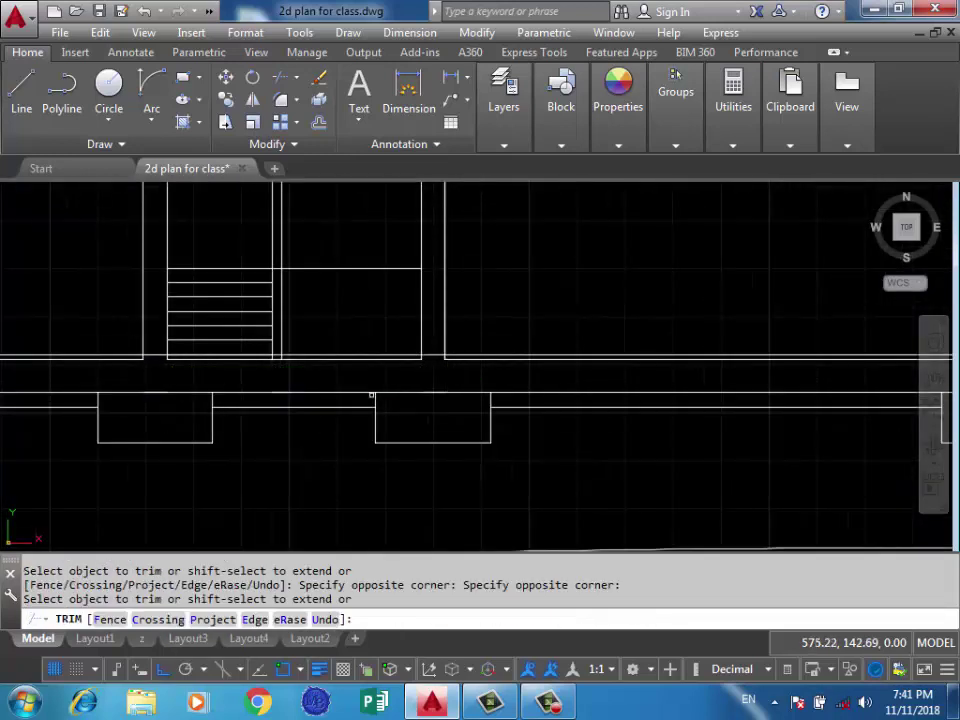
pyautogui.moveTo(371, 396); pyautogui.dragTo(520, 387, button='middle')
pyautogui.scroll(-3, 520, 387)
pyautogui.click(231, 388)
pyautogui.scroll(4, 358, 397)
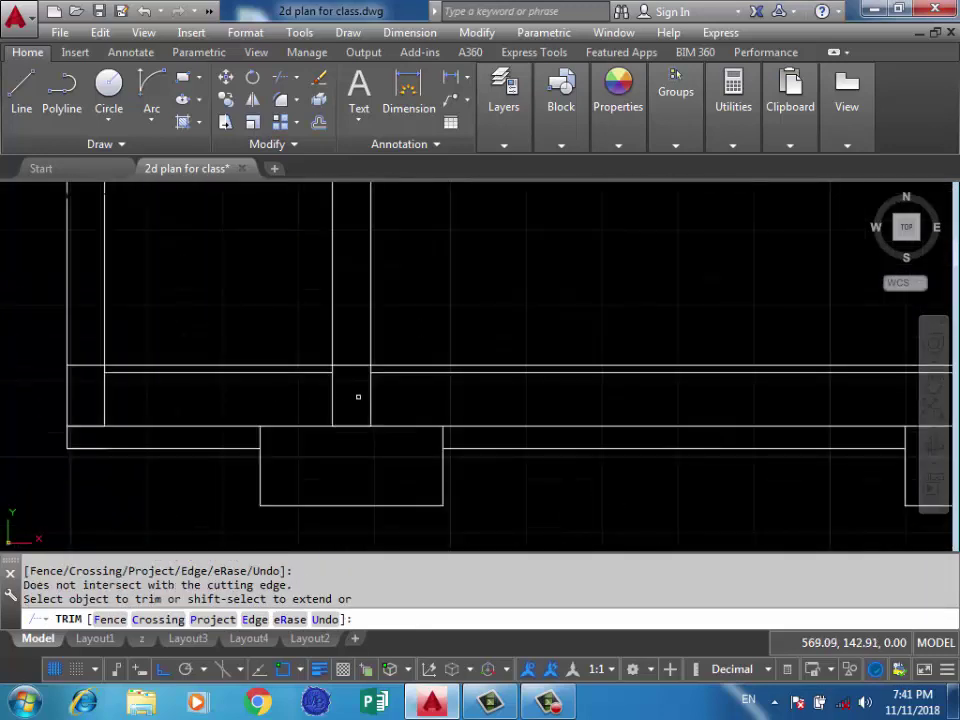
pyautogui.click(358, 394)
pyautogui.click(112, 392)
# Draw a 0.1275 step from the frame's endpoint down to the wall at the left opening.
pyautogui.press('Return')
pyautogui.moveTo(234, 403); pyautogui.dragTo(495, 395, button='middle')
pyautogui.write('l')
pyautogui.press('Return')
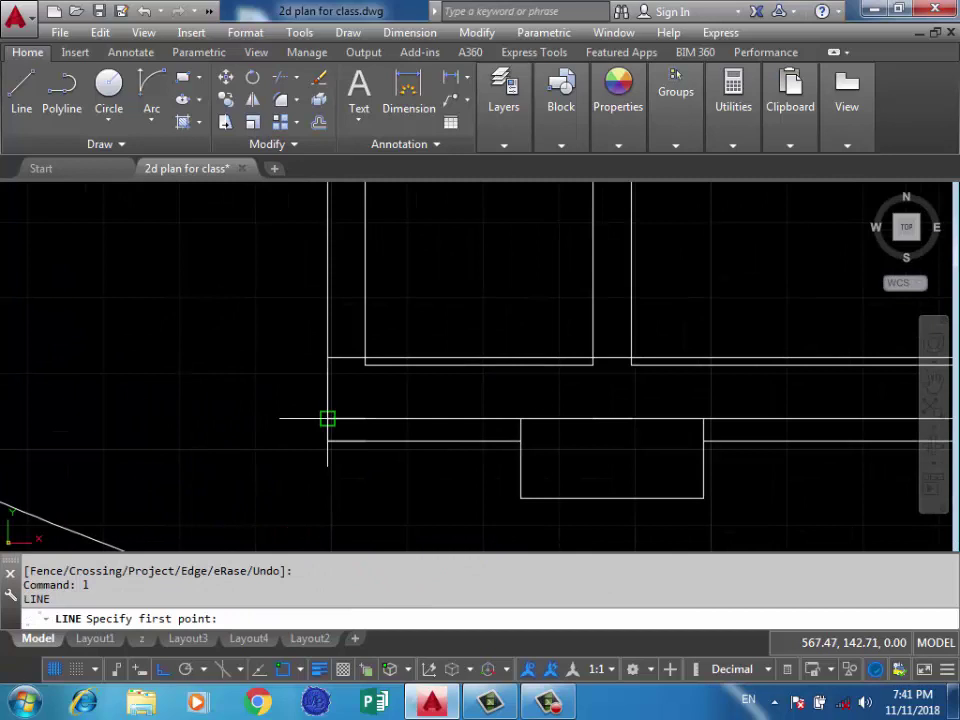
pyautogui.scroll(-4, 327, 418)
pyautogui.scroll(3, 396, 428)
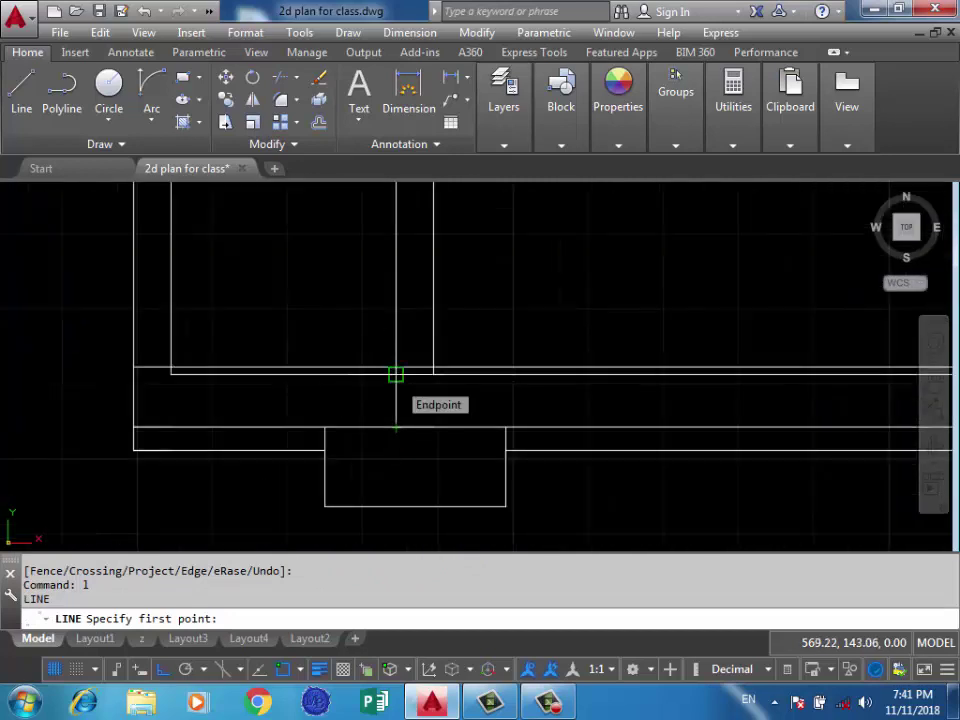
pyautogui.click(396, 374)
pyautogui.write('0.1275')
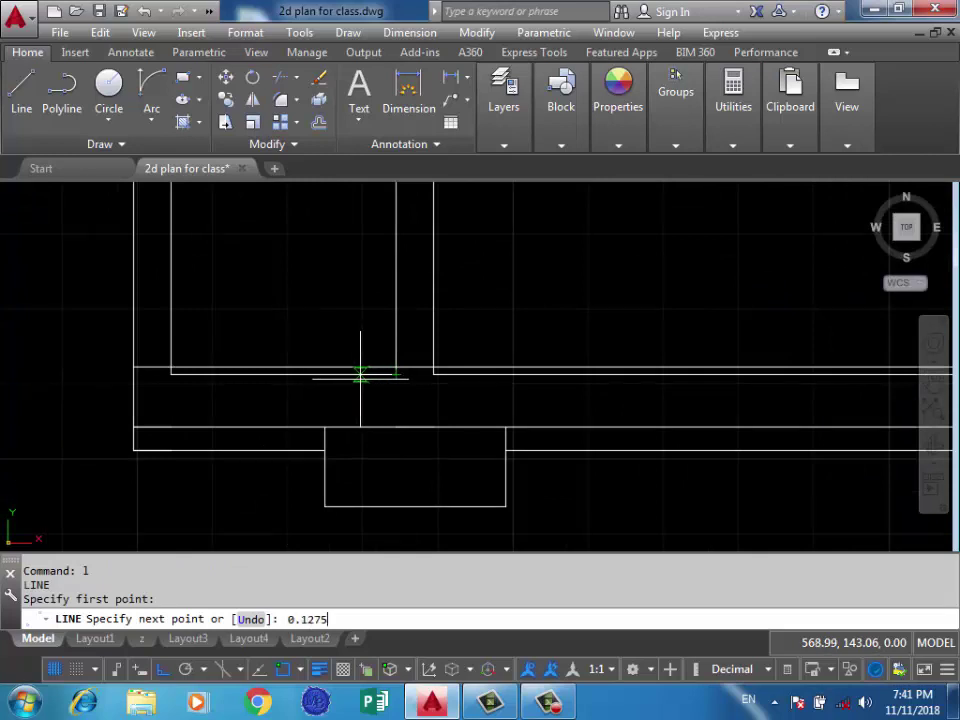
pyautogui.press('Return')
pyautogui.click(377, 428)
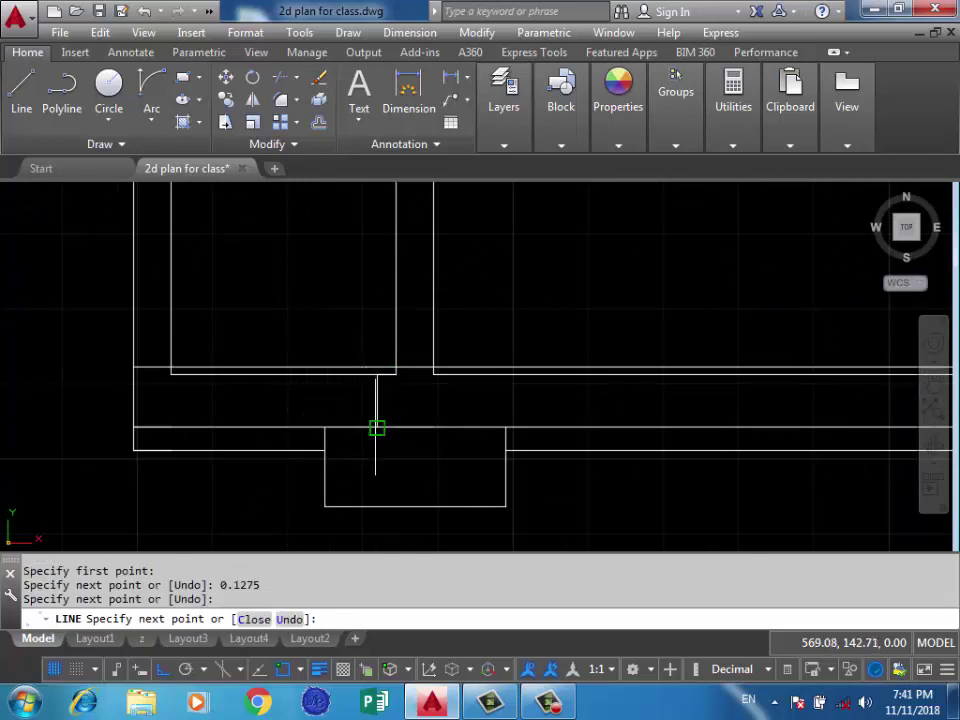
pyautogui.scroll(2, 296, 381)
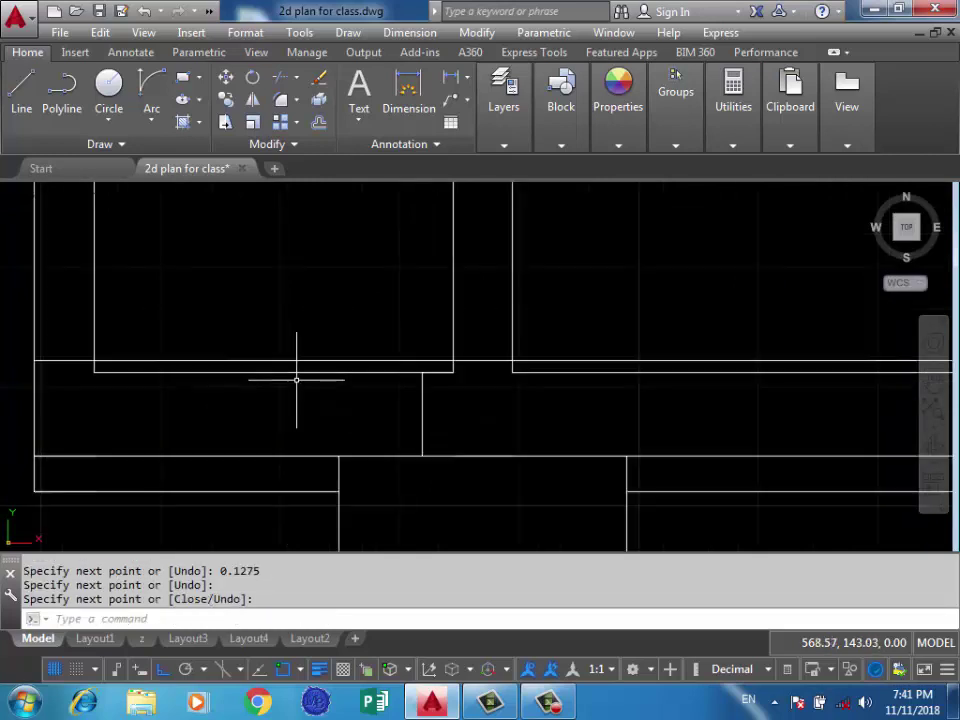
pyautogui.press('Return')
# Delete the old horizontal line and leave the top wall line unchanged.
pyautogui.click(229, 371)
pyautogui.press('Delete')
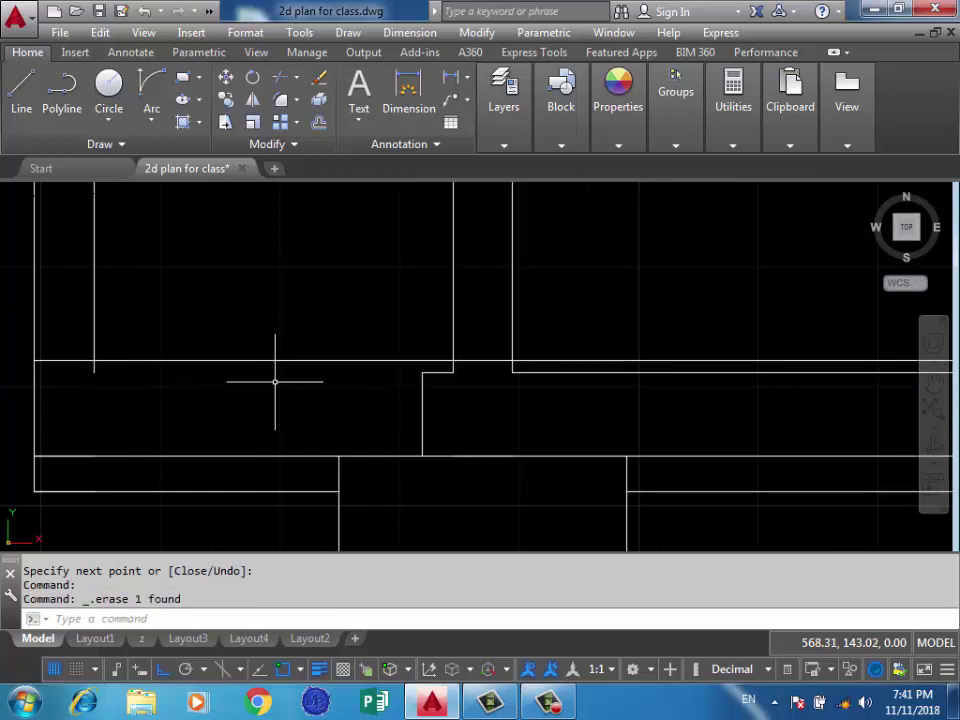
pyautogui.click(199, 357)
pyautogui.scroll(-2, 364, 349)
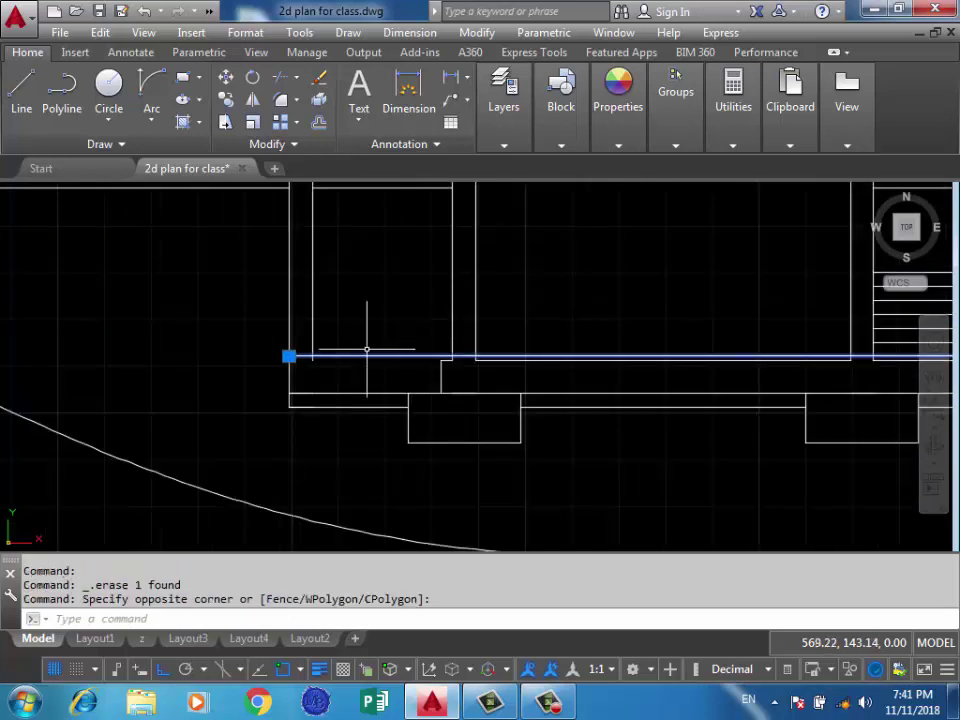
pyautogui.click(304, 352)
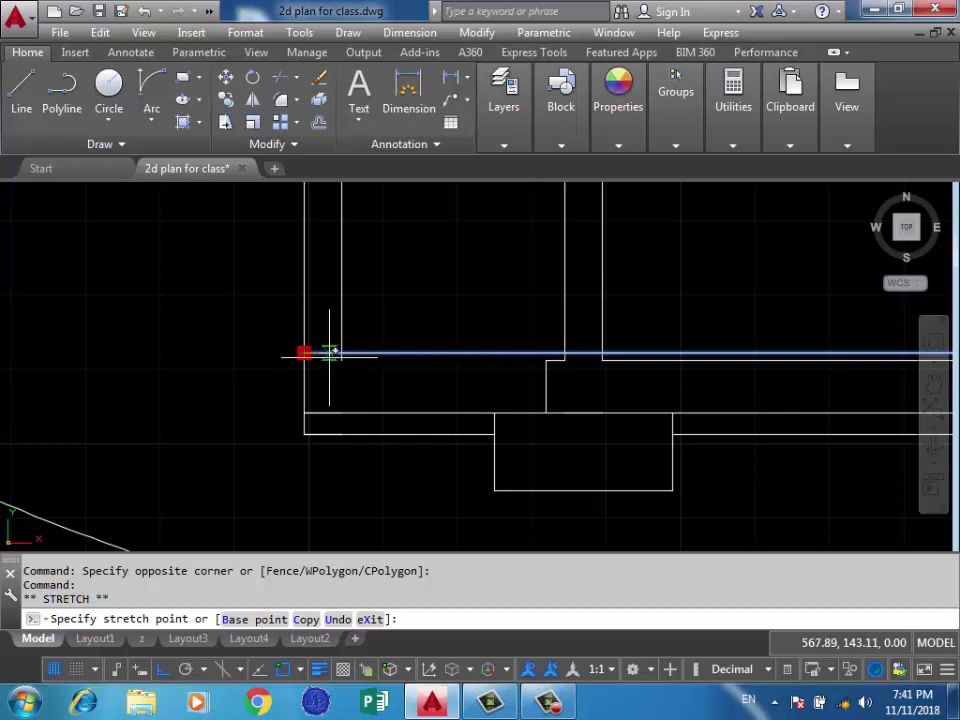
pyautogui.press('Escape')
pyautogui.scroll(2, 330, 352)
pyautogui.press('Escape')
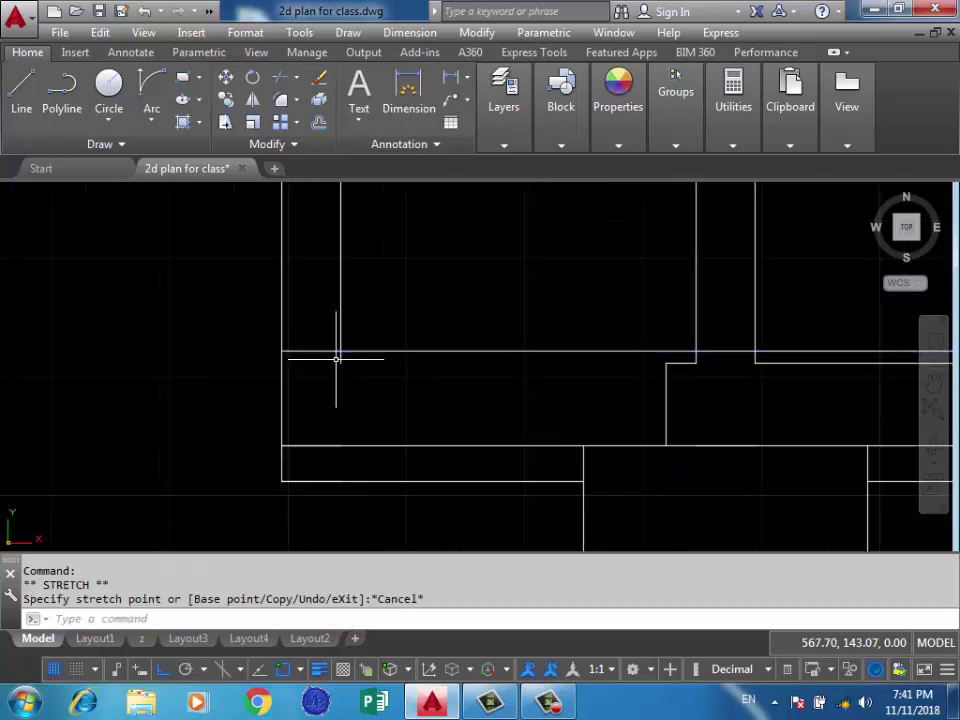
# Trim the lines at the left corner and check the finished plinth band.
pyautogui.write('tr')
pyautogui.press('Return')
pyautogui.press('Return')
pyautogui.scroll(2, 330, 360)
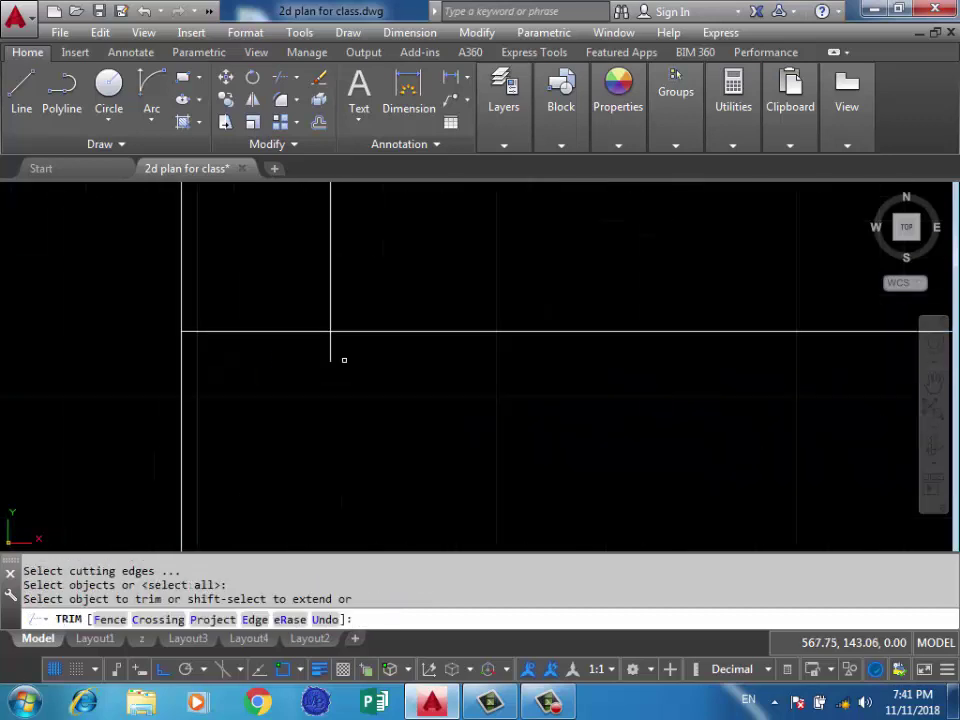
pyautogui.moveTo(343, 360); pyautogui.dragTo(274, 364)
pyautogui.scroll(-3, 297, 361)
pyautogui.press('Escape')
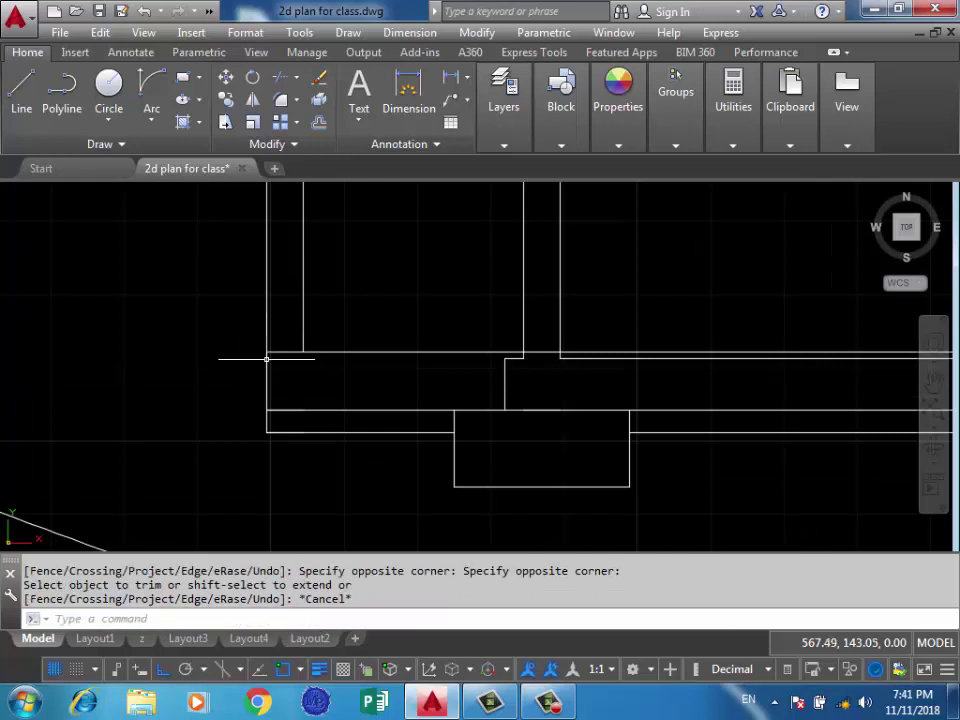
pyautogui.scroll(-3, 266, 358)
pyautogui.scroll(-2, 493, 332)
pyautogui.scroll(4, 190, 325)
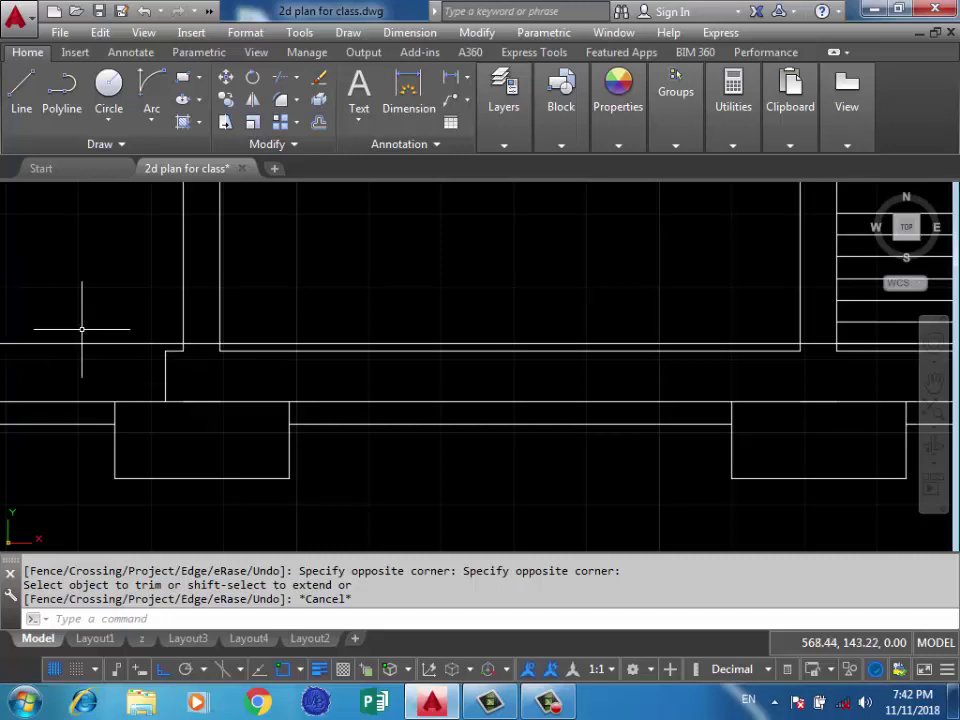
pyautogui.scroll(-3, 82, 328)
pyautogui.scroll(1, 279, 332)
pyautogui.scroll(1, 434, 360)
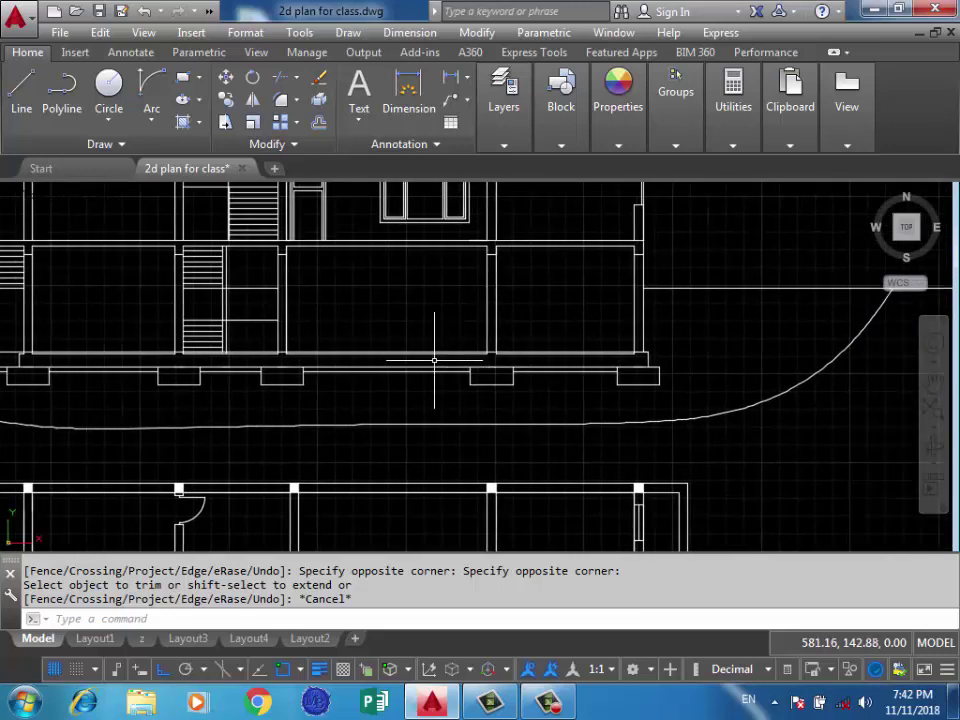
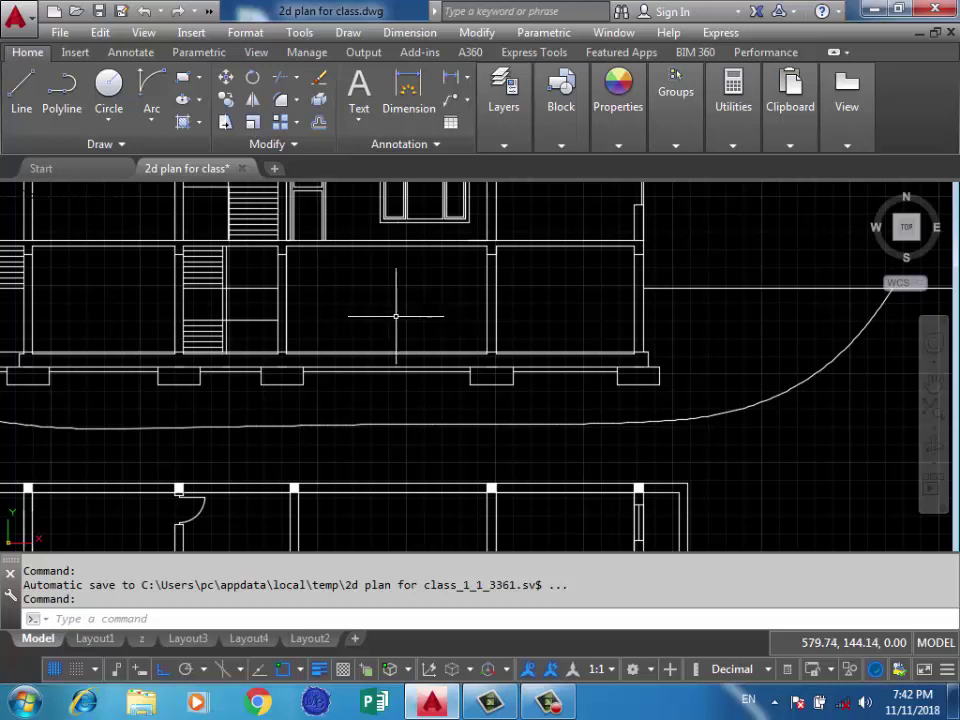
# Draw a stepped profile from the stair tower's top-right corner with 0.1, 0.1, 0.2, 0.2 steps.
pyautogui.scroll(4, 564, 343)
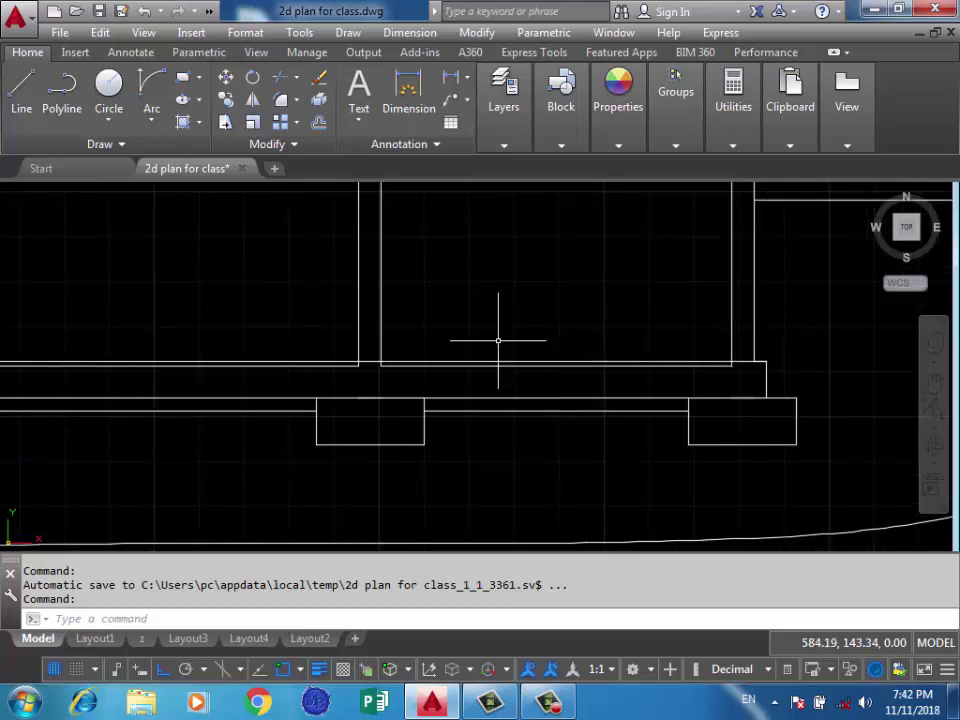
pyautogui.scroll(-2, 567, 352)
pyautogui.moveTo(536, 322); pyautogui.dragTo(604, 337, button='middle')
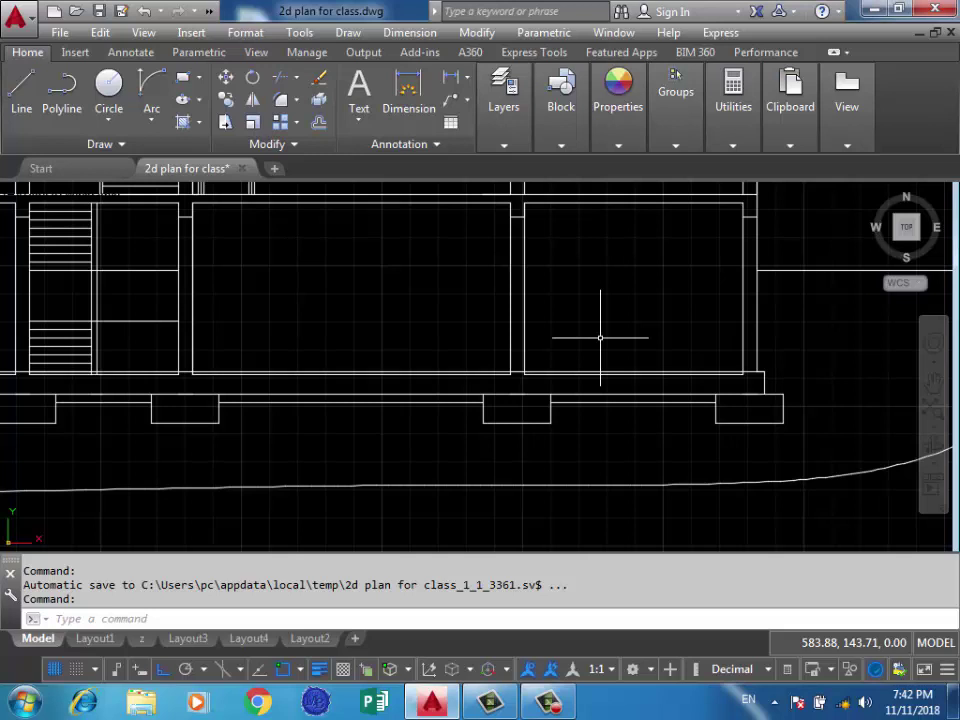
pyautogui.scroll(2, 627, 371)
pyautogui.scroll(4, 707, 390)
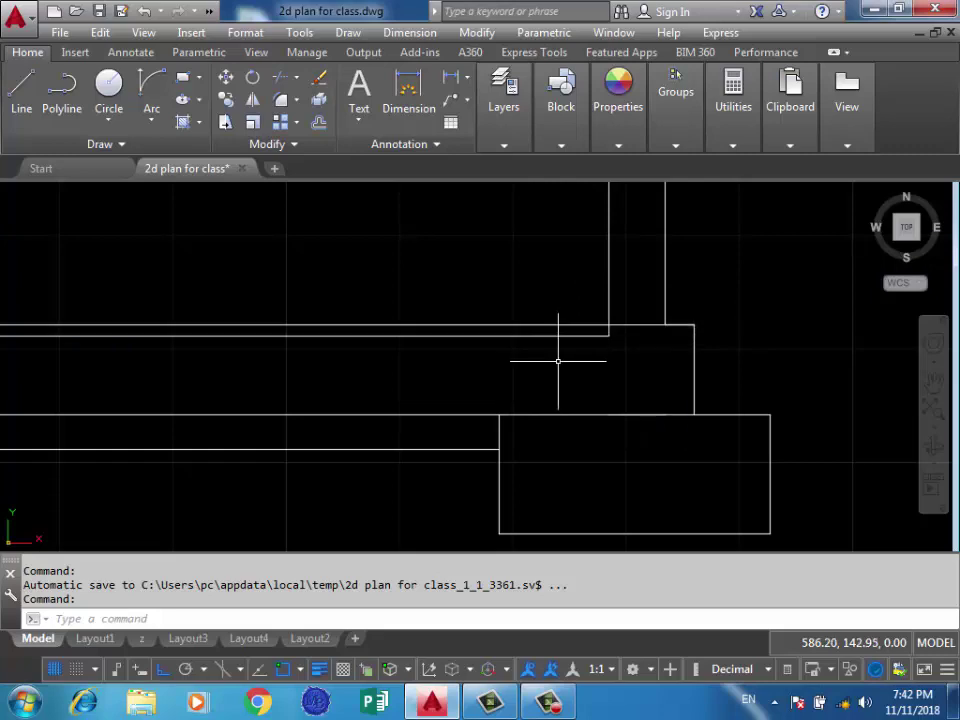
pyautogui.scroll(-4, 546, 446)
pyautogui.scroll(-3, 546, 446)
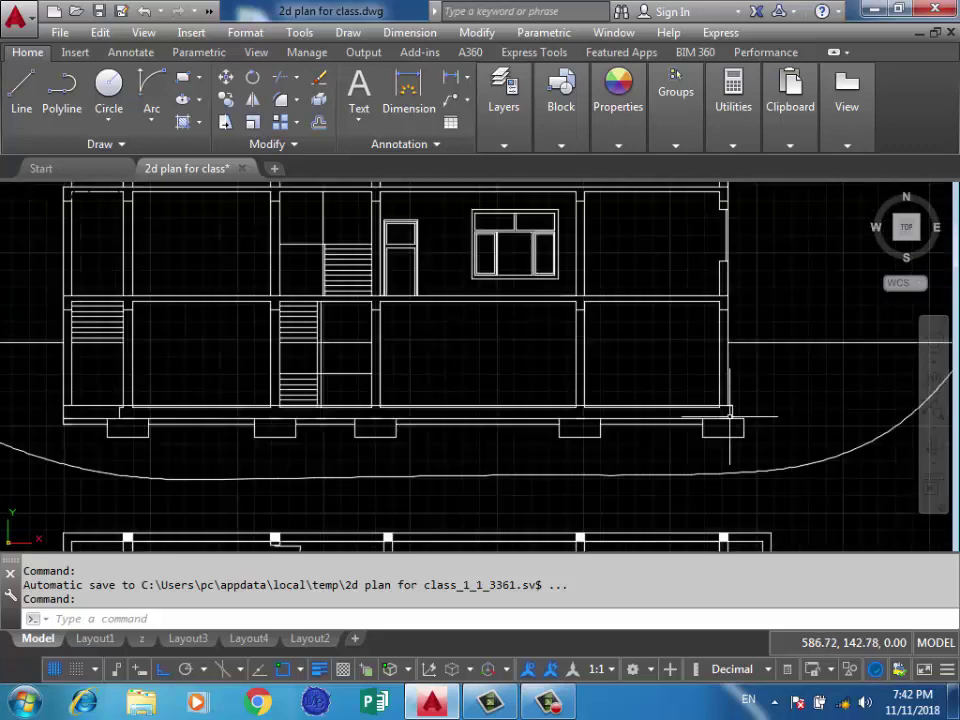
pyautogui.scroll(-2, 560, 430)
pyautogui.moveTo(562, 426); pyautogui.dragTo(574, 421, button='middle')
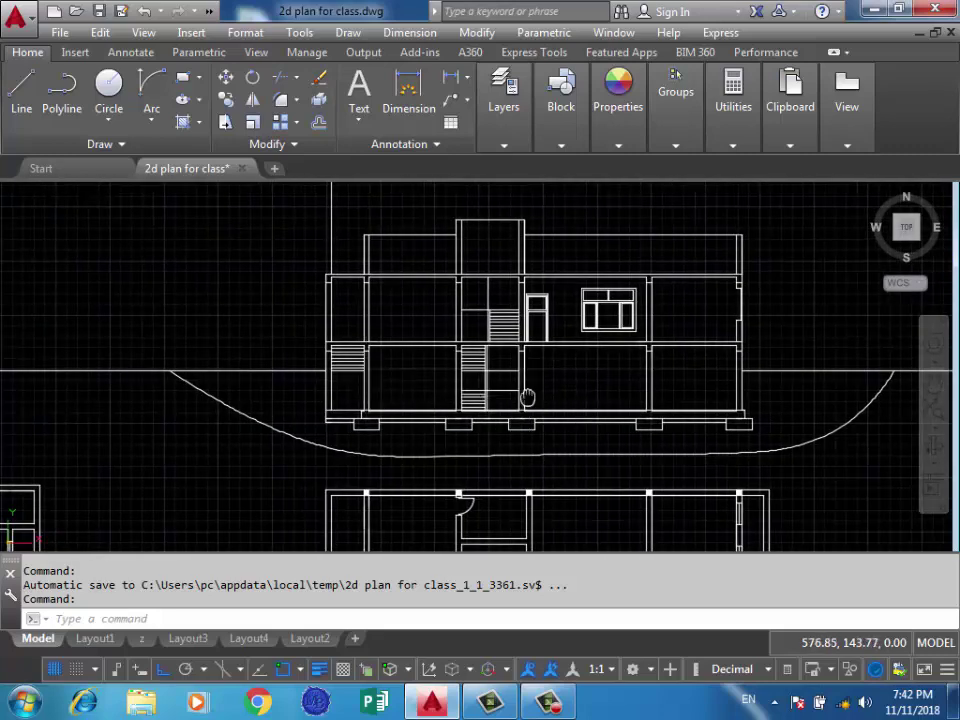
pyautogui.scroll(2, 584, 317)
pyautogui.scroll(2, 584, 317)
pyautogui.scroll(-2, 584, 317)
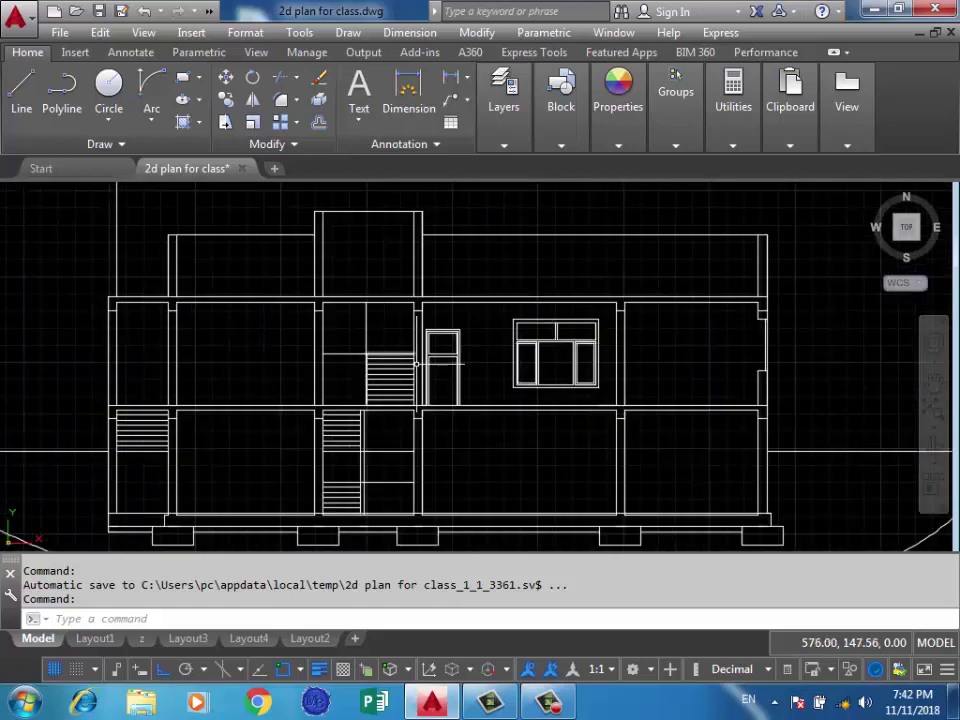
pyautogui.scroll(-2, 547, 350)
pyautogui.moveTo(373, 365); pyautogui.dragTo(395, 369, button='middle')
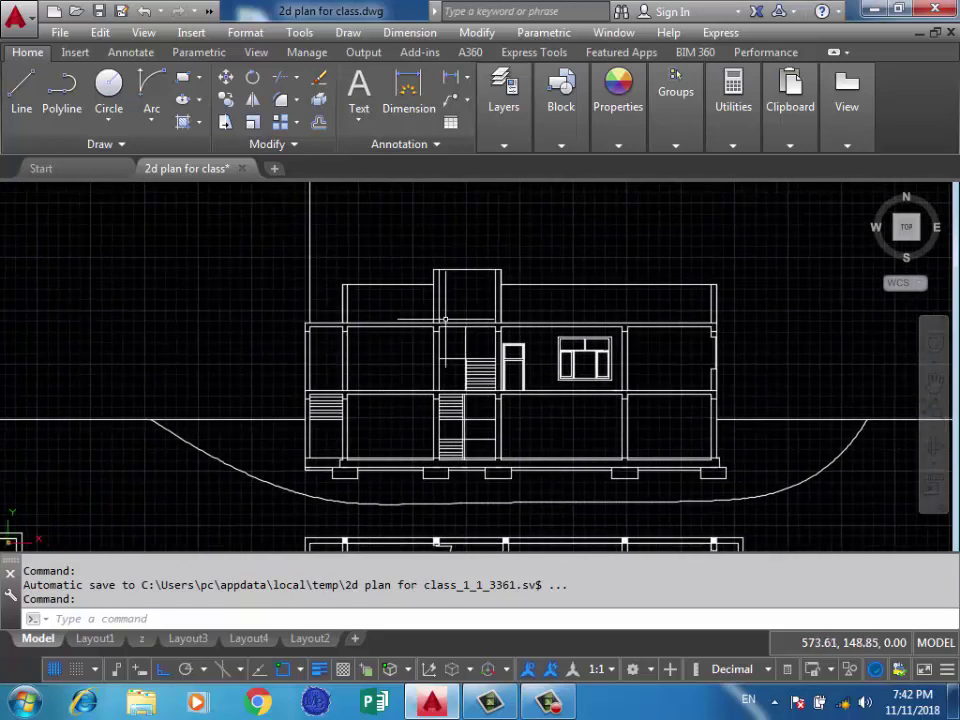
pyautogui.scroll(2, 477, 281)
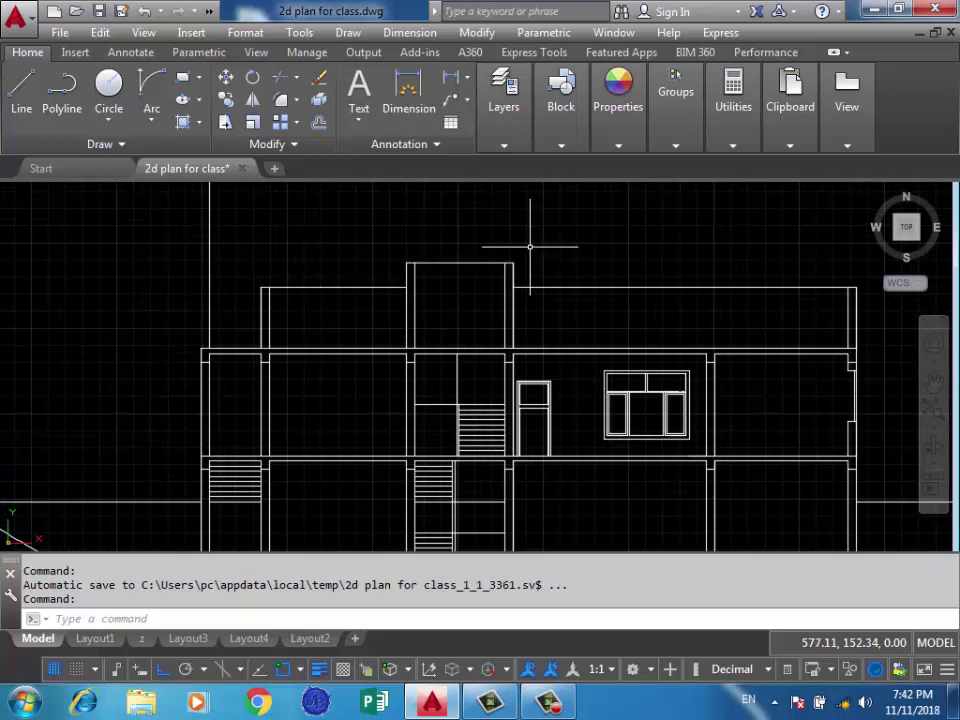
pyautogui.scroll(4, 529, 242)
pyautogui.write('l')
pyautogui.press('Return')
pyautogui.click(483, 286)
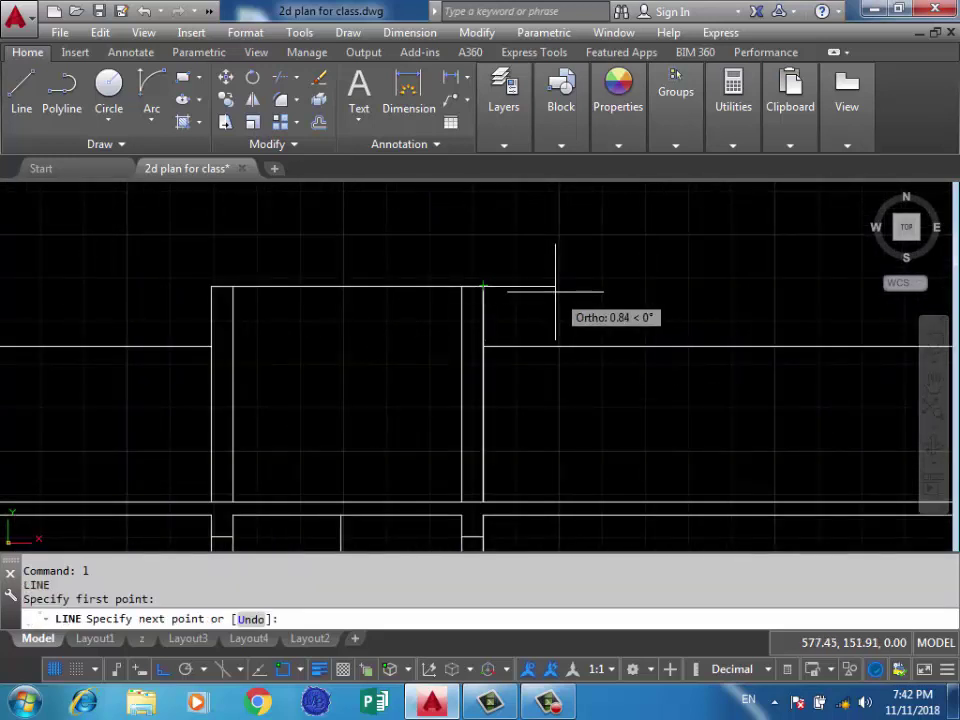
pyautogui.write('0.1')
pyautogui.press('Return')
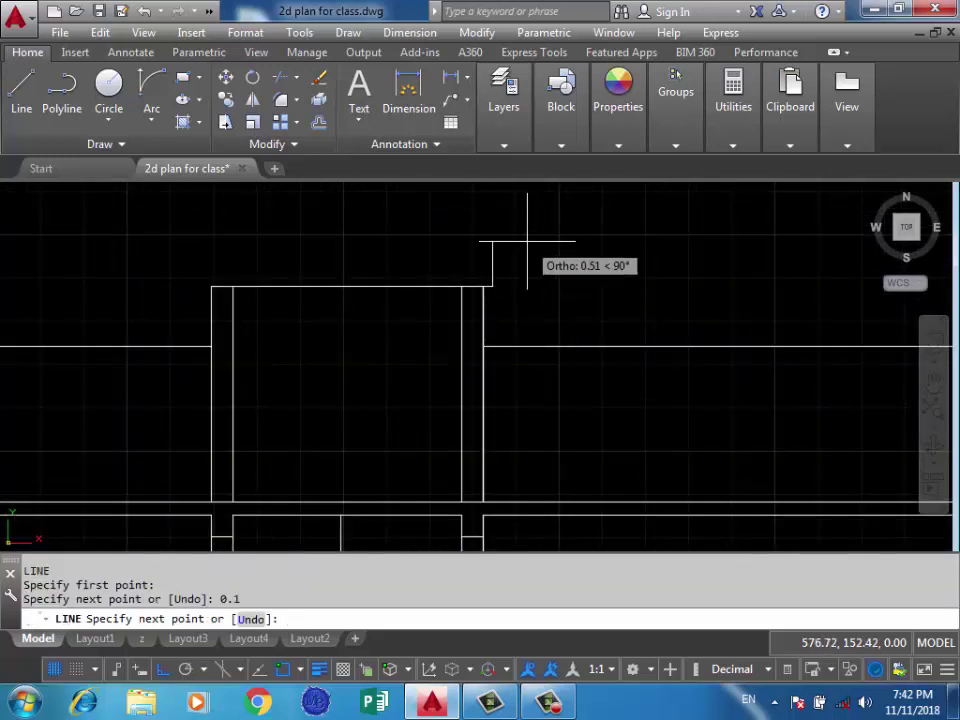
pyautogui.write('0.1')
pyautogui.press('Return')
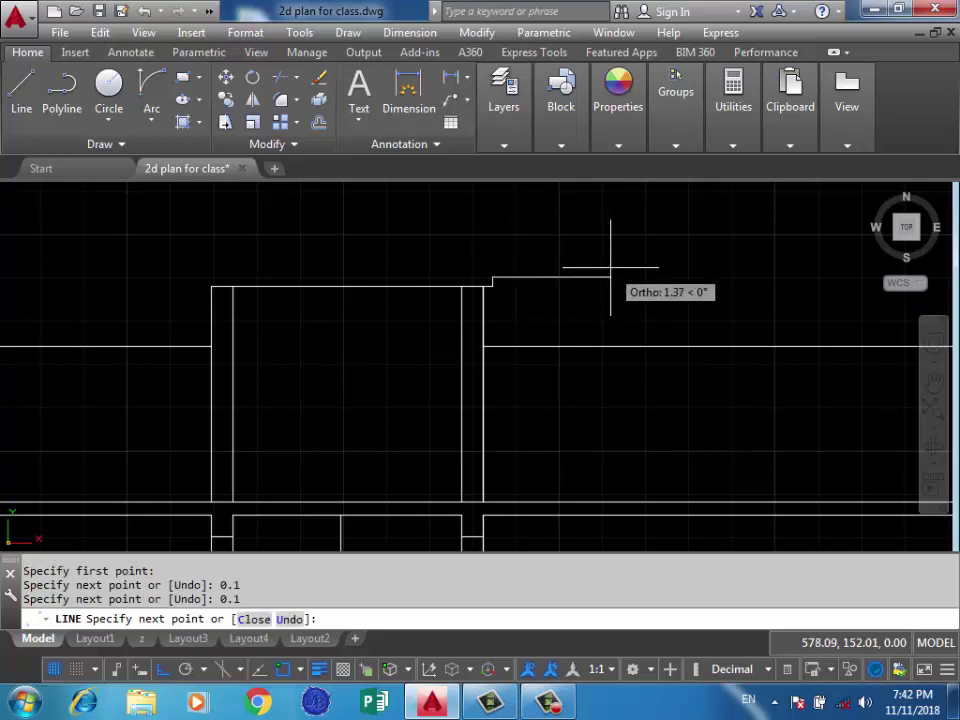
pyautogui.press('Return')
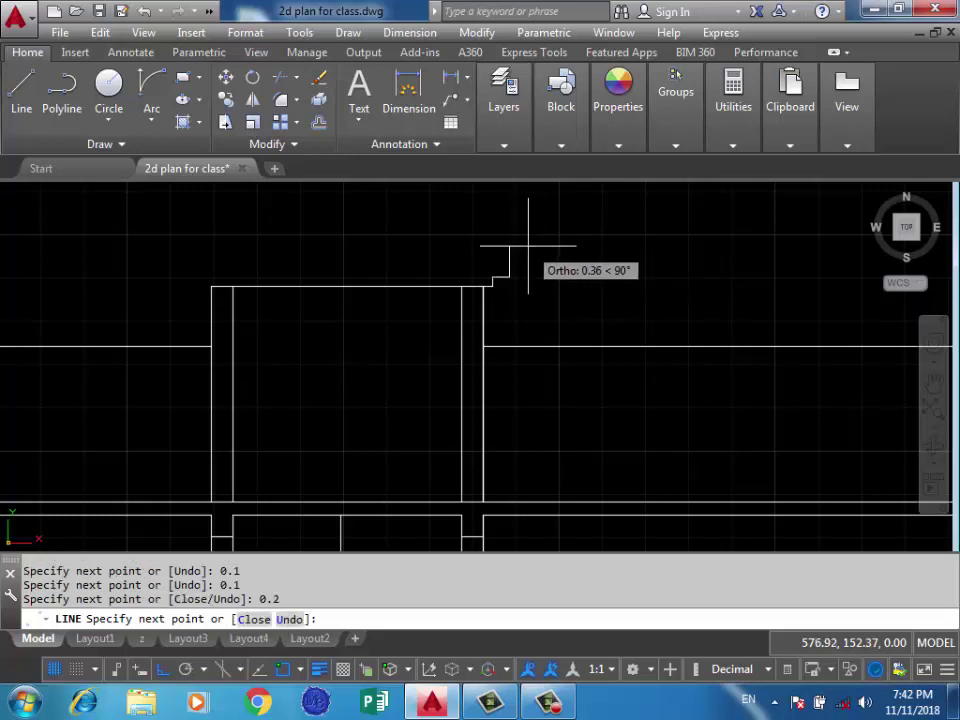
pyautogui.write('0.2')
pyautogui.press('Return')
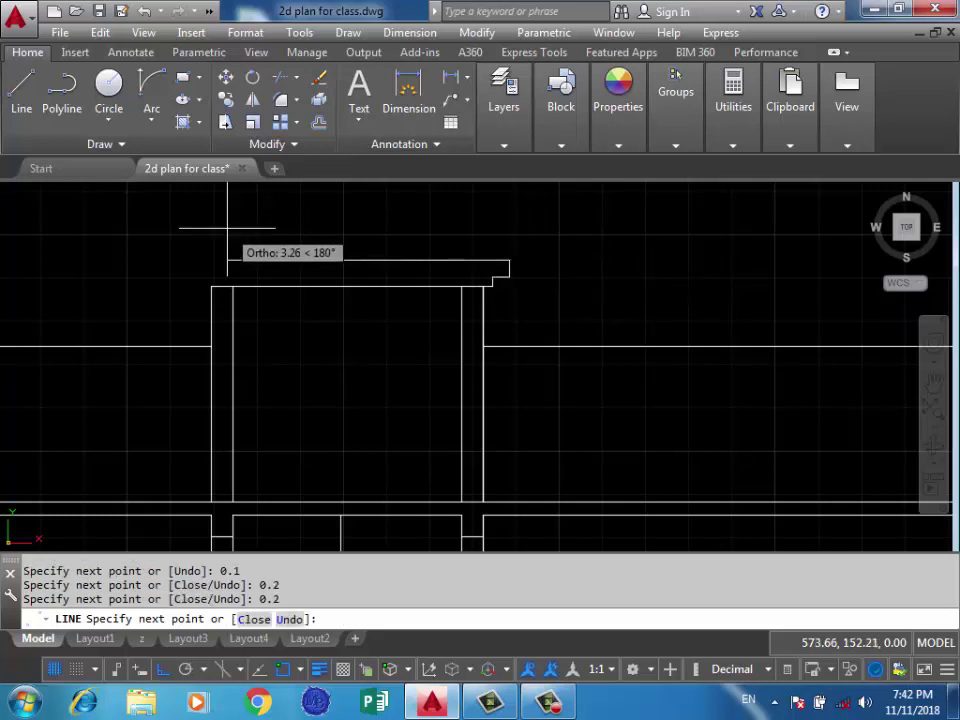
pyautogui.press('Return')
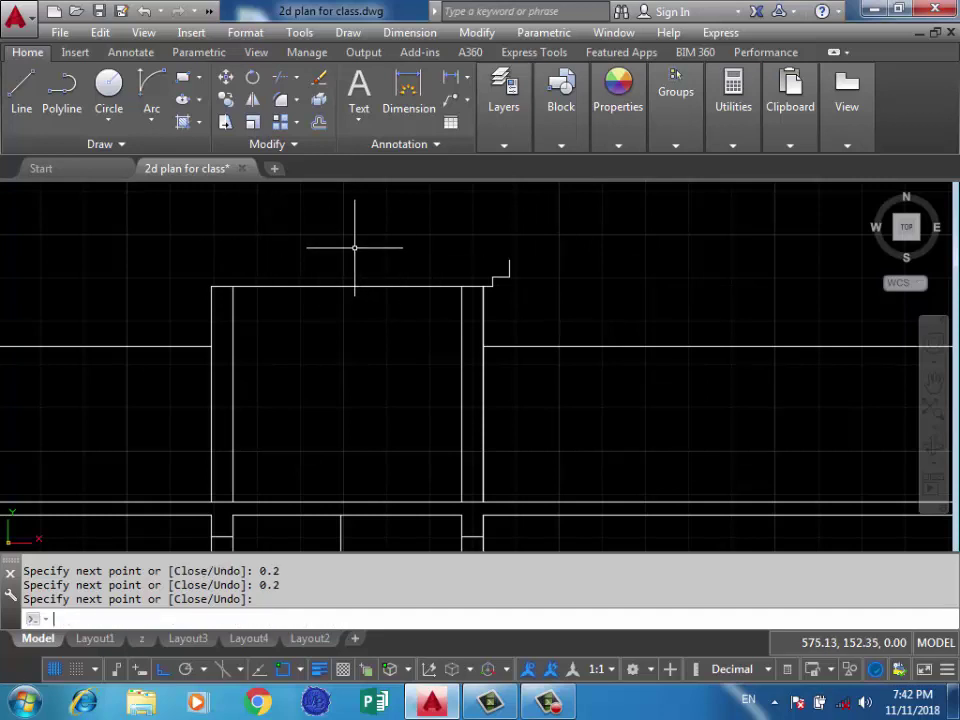
# Mirror the four step lines about the tower centre, keeping the originals.
pyautogui.write('mi')
pyautogui.press('Return')
pyautogui.click(541, 239)
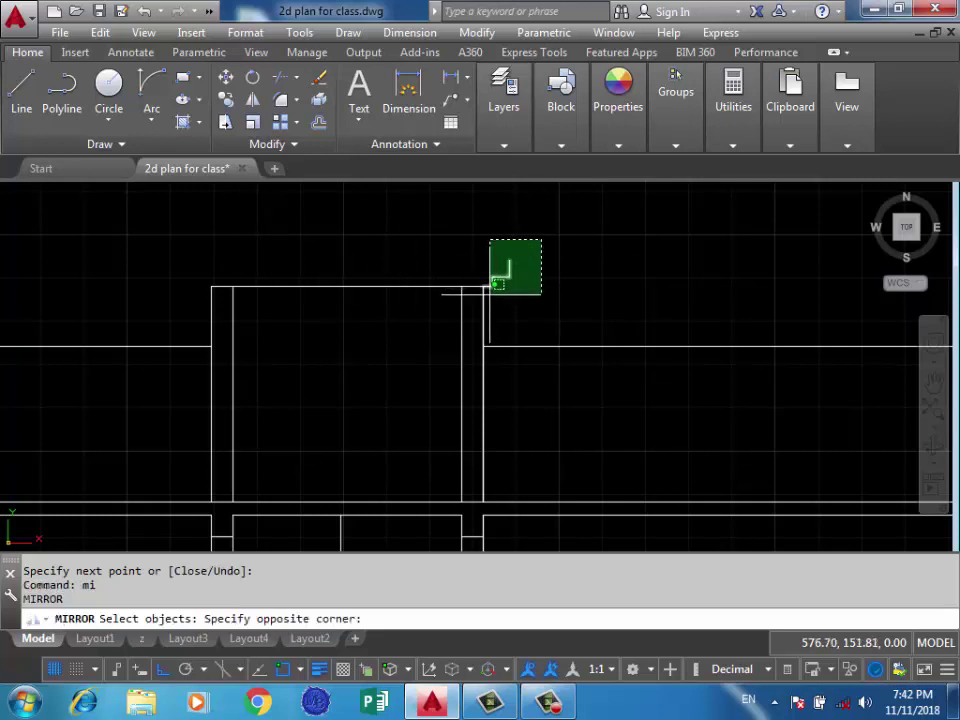
pyautogui.click(490, 290)
pyautogui.press('Return')
pyautogui.click(347, 287)
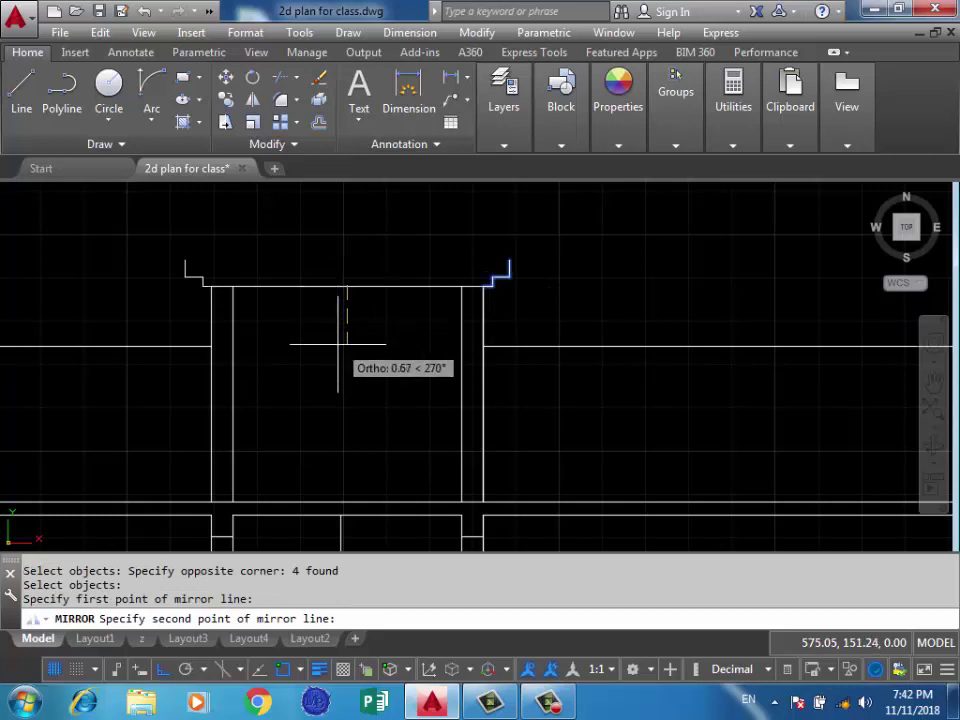
pyautogui.click(332, 343)
pyautogui.press('Return')
# Draw the coping's top line from the right step's top across to the left step.
pyautogui.write('l')
pyautogui.press('Return')
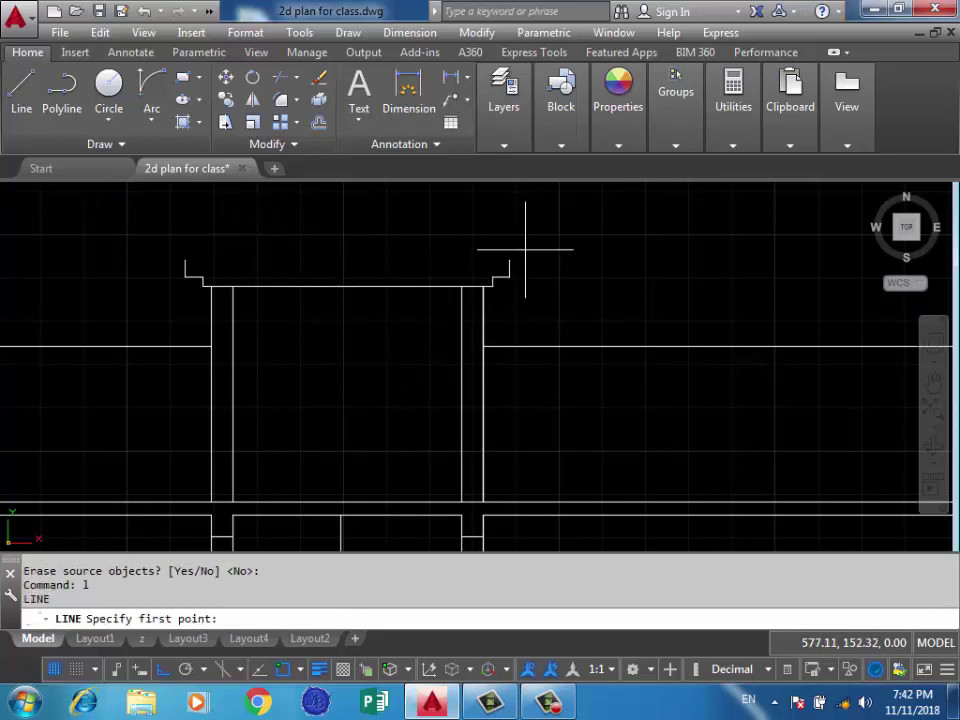
pyautogui.click(509, 261)
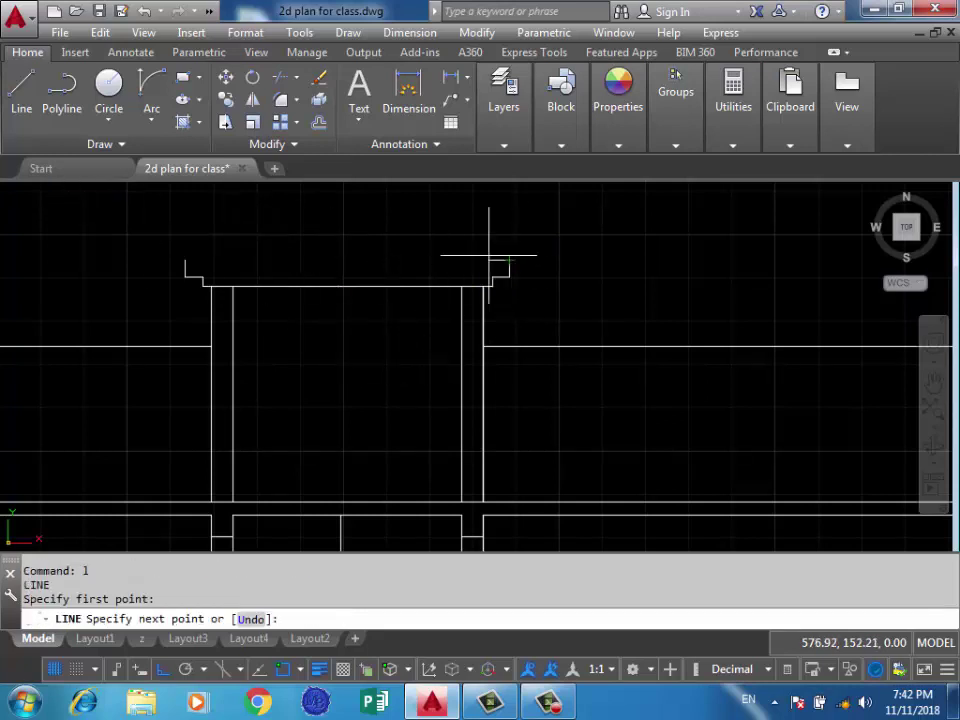
pyautogui.click(185, 260)
# Finish the coping top line and add a short vertical line up from the wall corner.
pyautogui.press('Return')
pyautogui.scroll(-4, 321, 268)
pyautogui.scroll(2, 272, 336)
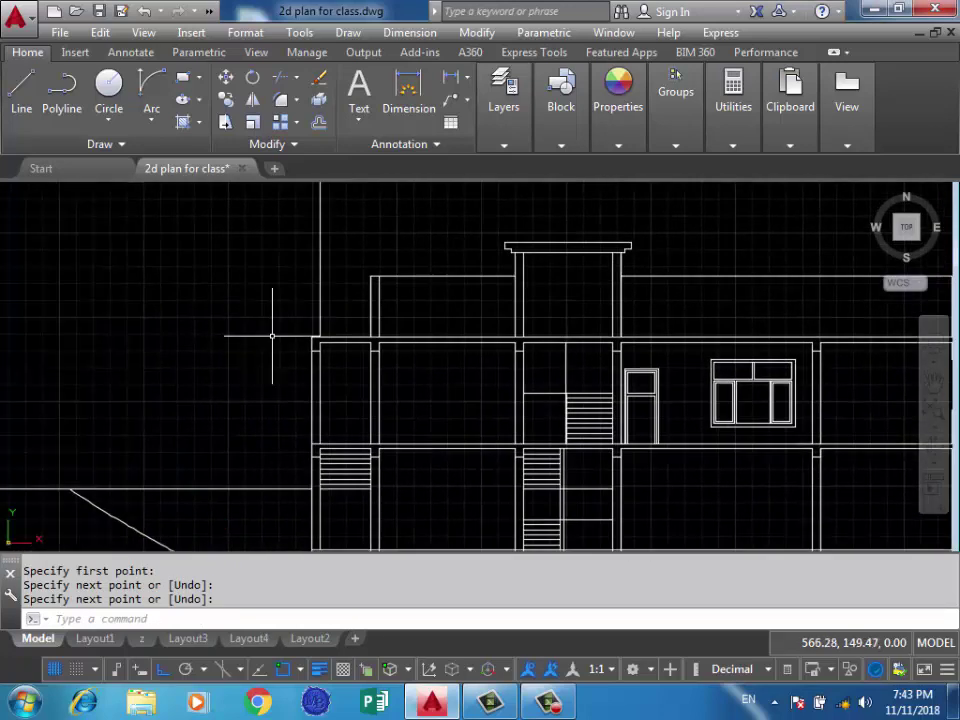
pyautogui.scroll(3, 340, 343)
pyautogui.scroll(-3, 358, 312)
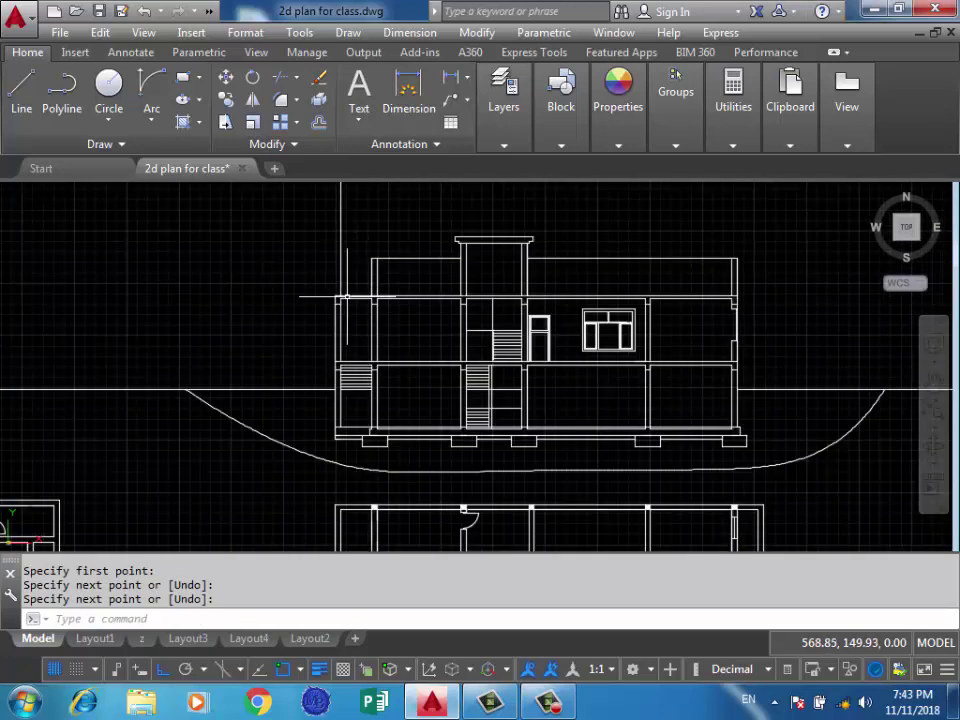
pyautogui.scroll(3, 343, 296)
pyautogui.write('l')
pyautogui.press('Return')
pyautogui.scroll(1, 396, 317)
pyautogui.click(410, 303)
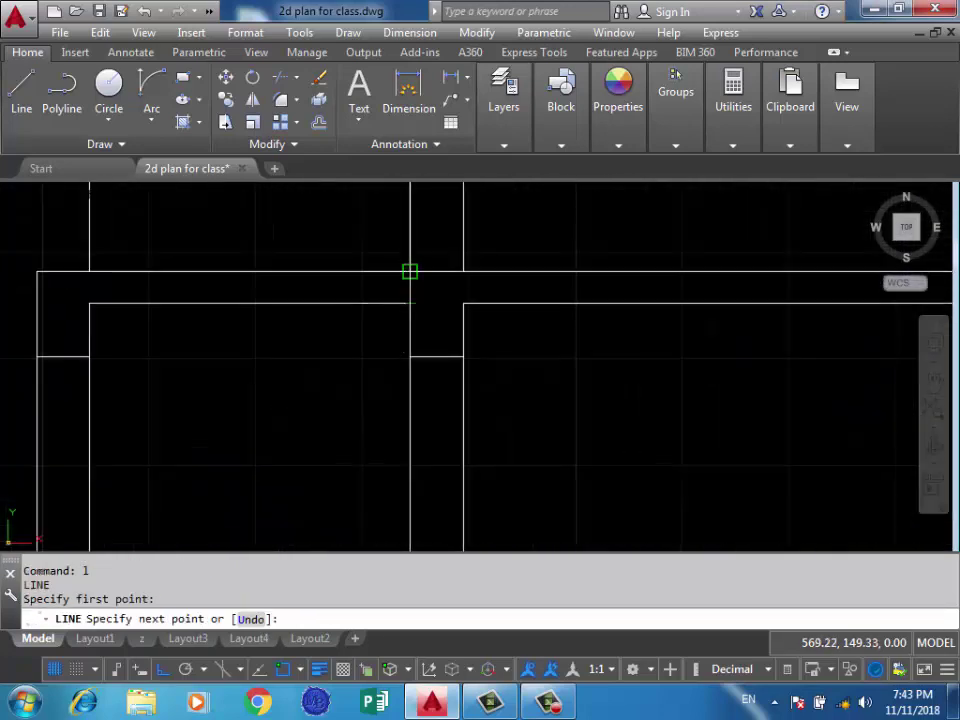
pyautogui.click(410, 271)
pyautogui.press('Return')
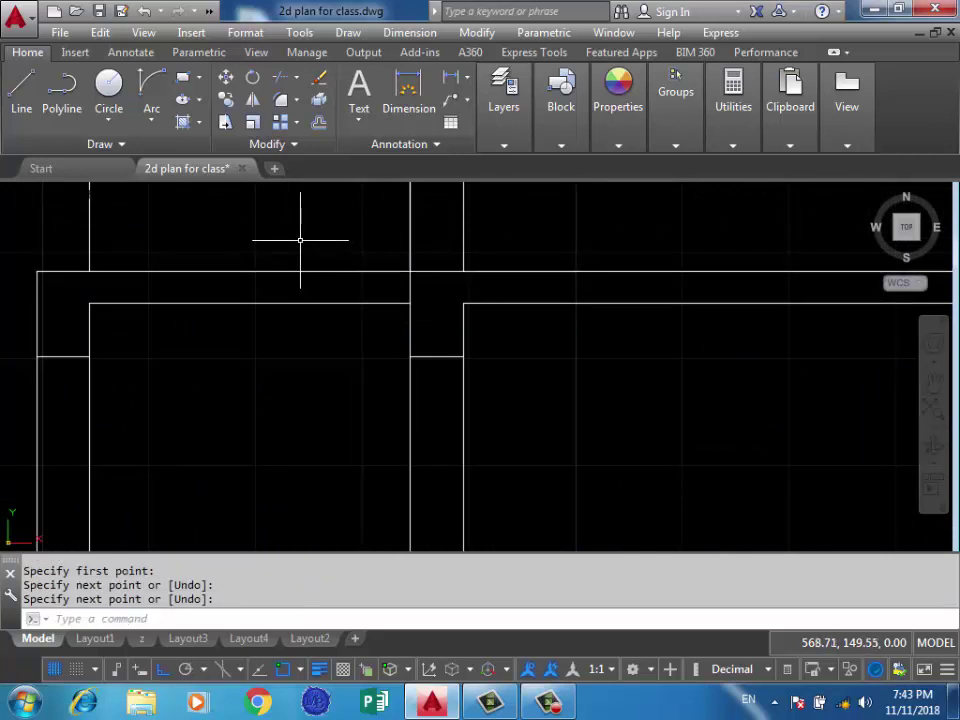
# Trim the wall lines between the columns and erase the wall line below the beam.
pyautogui.write('tr')
pyautogui.press('Return')
pyautogui.press('Return')
pyautogui.click(317, 236)
pyautogui.click(240, 347)
pyautogui.click(259, 365)
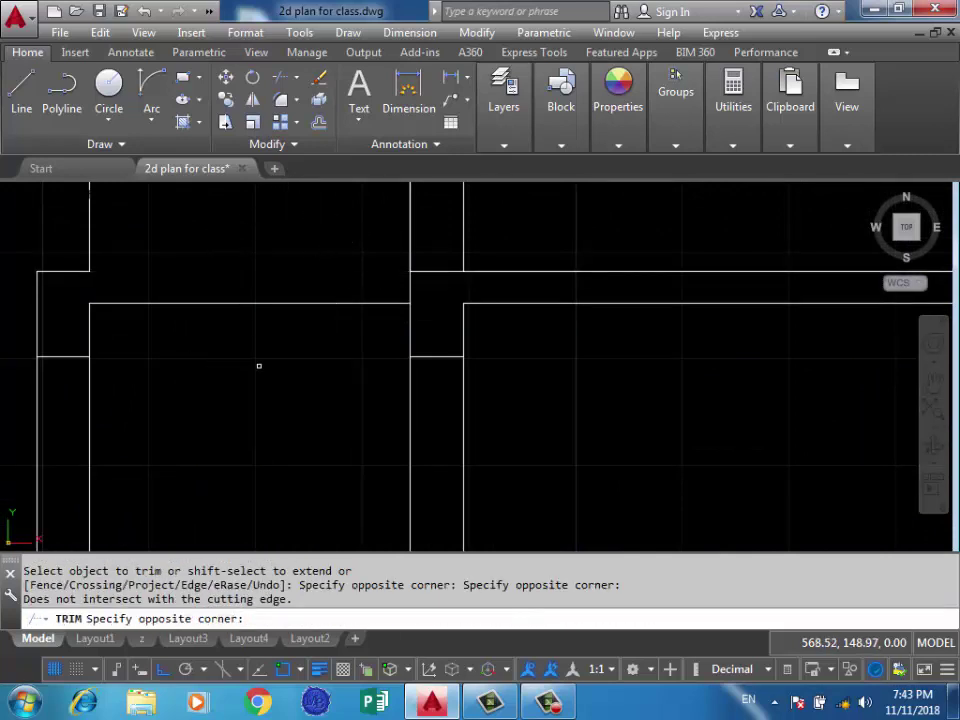
pyautogui.click(259, 365)
pyautogui.click(328, 259)
pyautogui.click(262, 328)
pyautogui.press('Escape')
pyautogui.press('Escape')
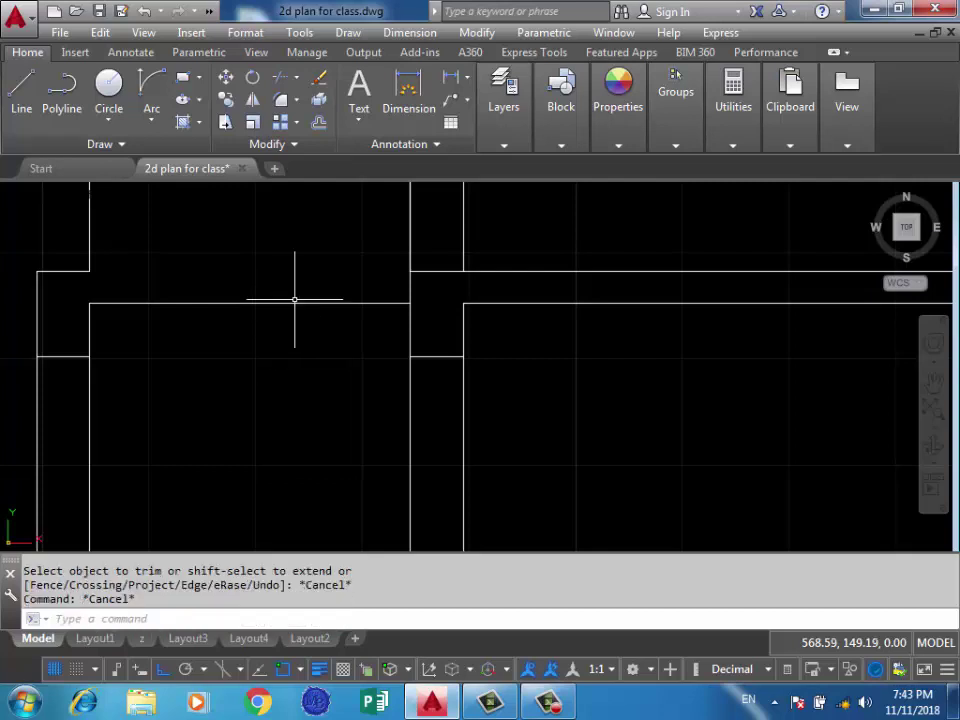
pyautogui.click(295, 299)
pyautogui.click(251, 336)
pyautogui.press('Delete')
# Erase the short vertical wall segment at the left end.
pyautogui.scroll(-3, 319, 315)
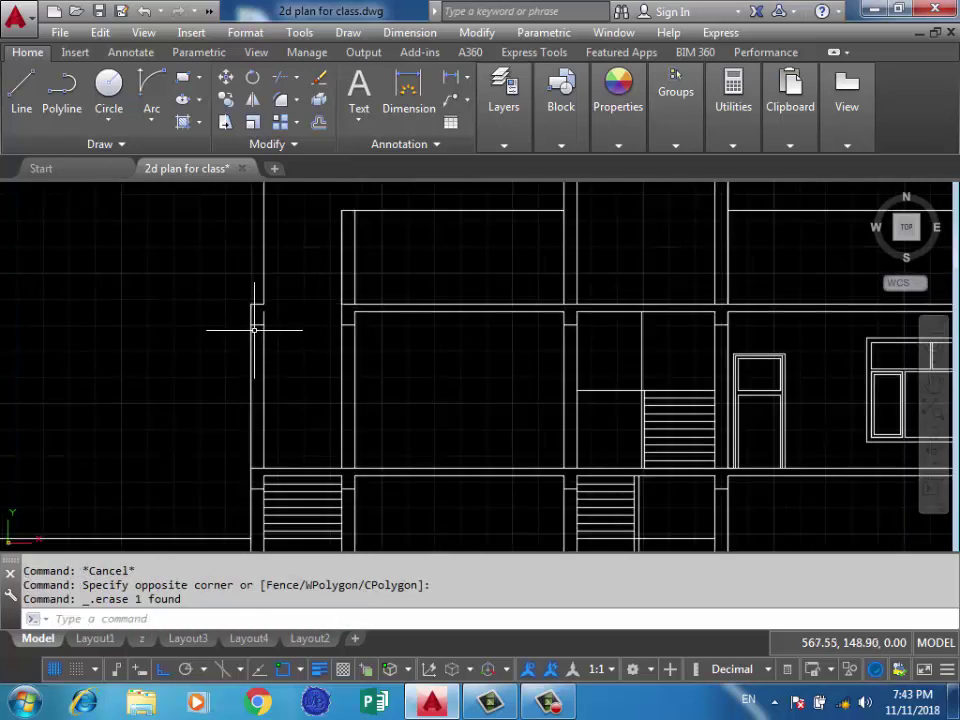
pyautogui.scroll(3, 255, 329)
pyautogui.click(294, 279)
pyautogui.click(258, 293)
pyautogui.press('Delete')
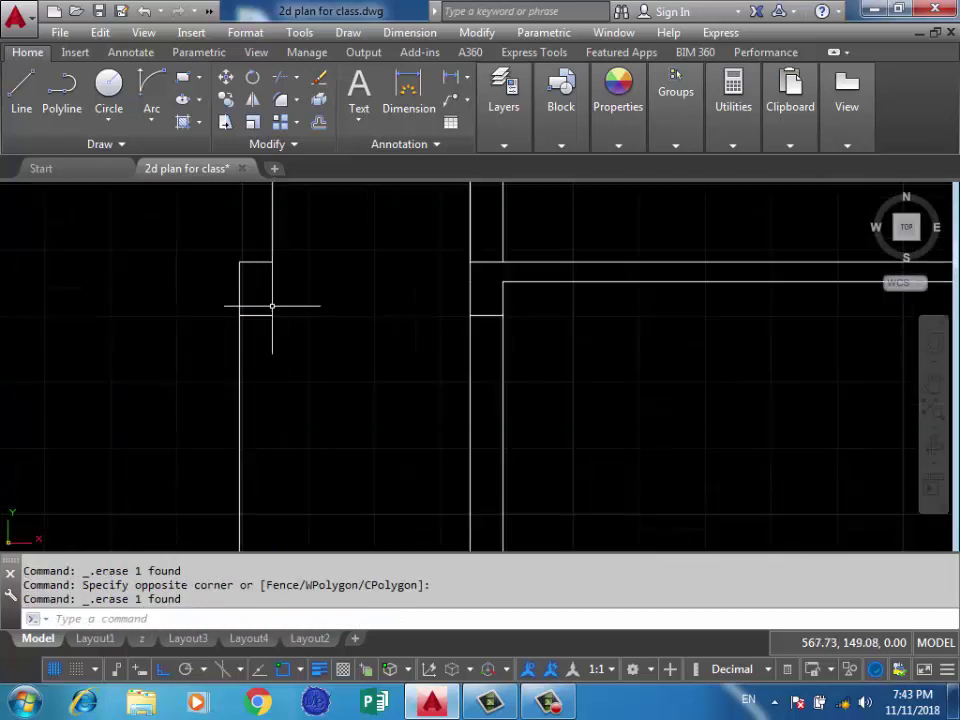
pyautogui.scroll(-4, 272, 306)
pyautogui.hotkey('ctrl', 'z')
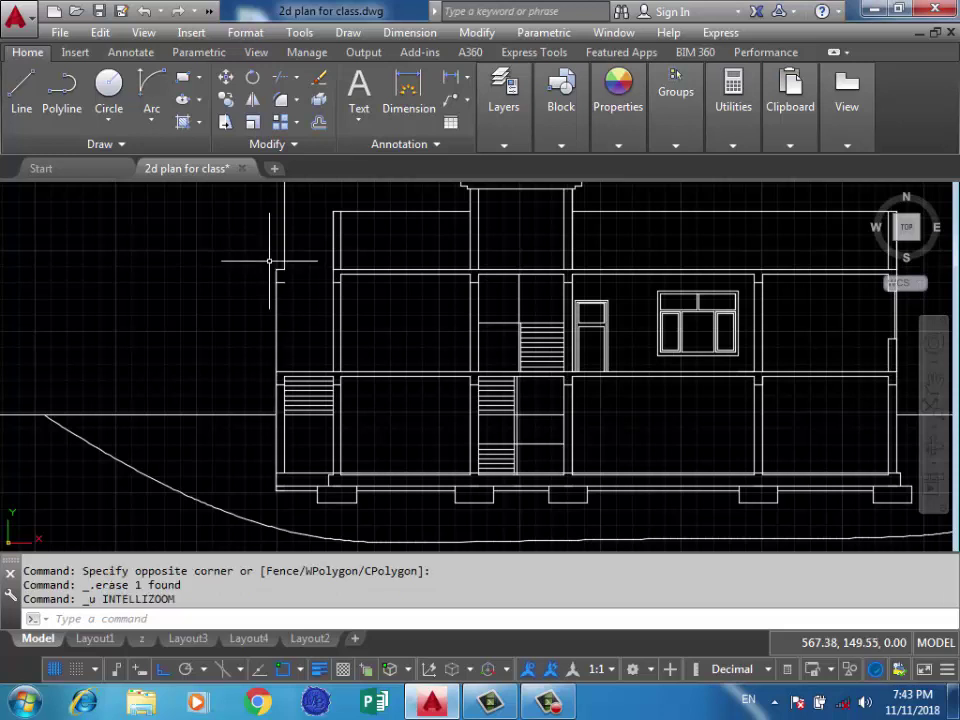
pyautogui.scroll(4, 270, 276)
# Erase the stray line near the left wall endpoint.
pyautogui.write('l')
pyautogui.press('Return')
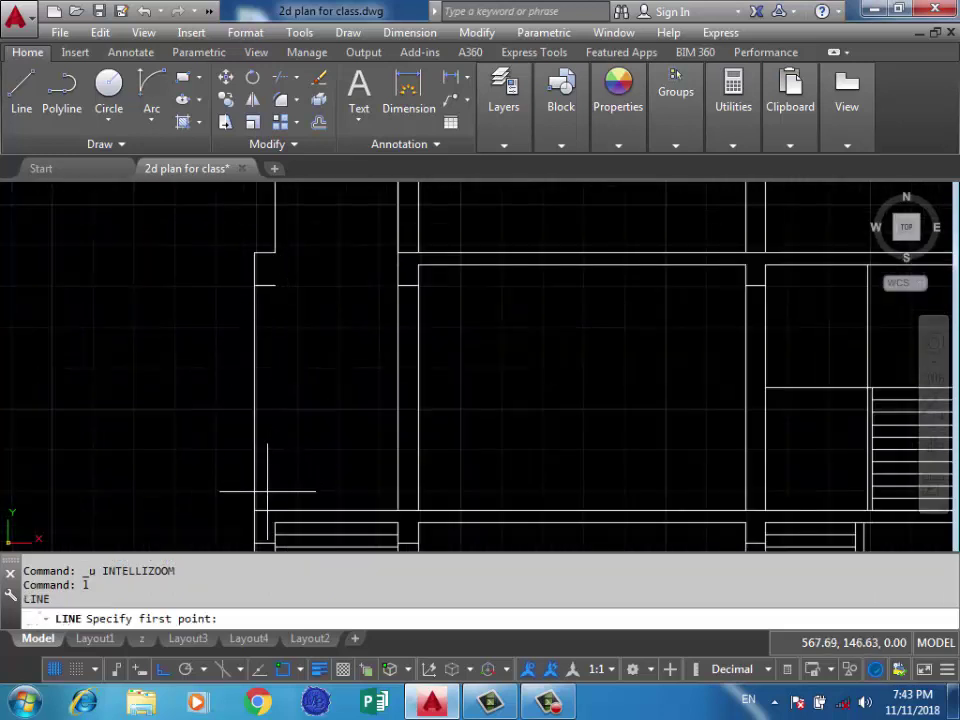
pyautogui.click(275, 523)
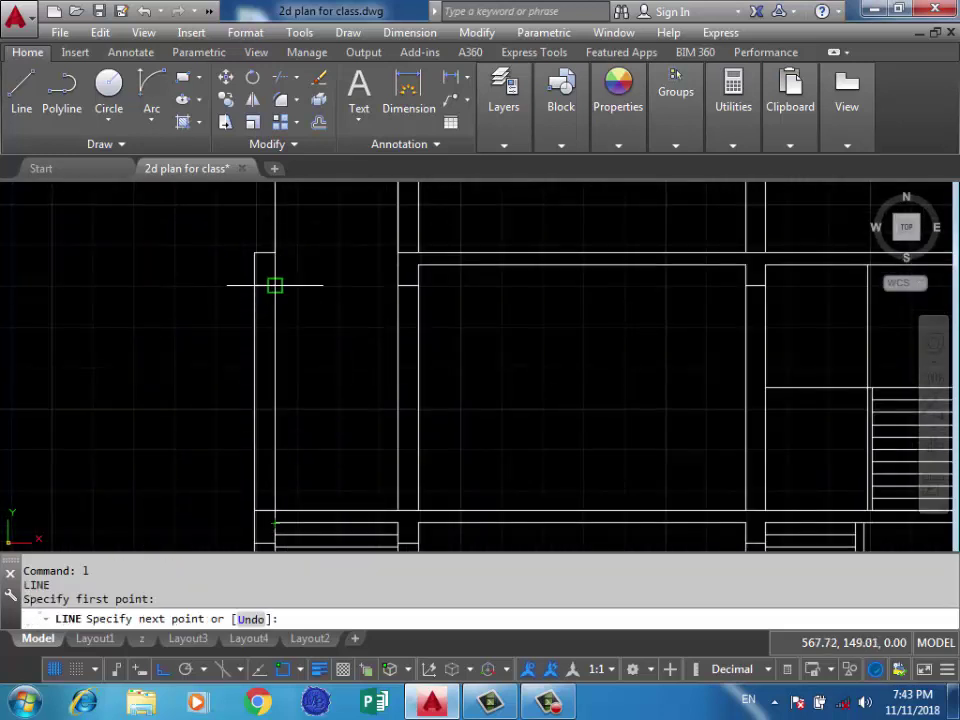
pyautogui.press('Escape')
pyautogui.scroll(-4, 307, 300)
pyautogui.click(296, 262)
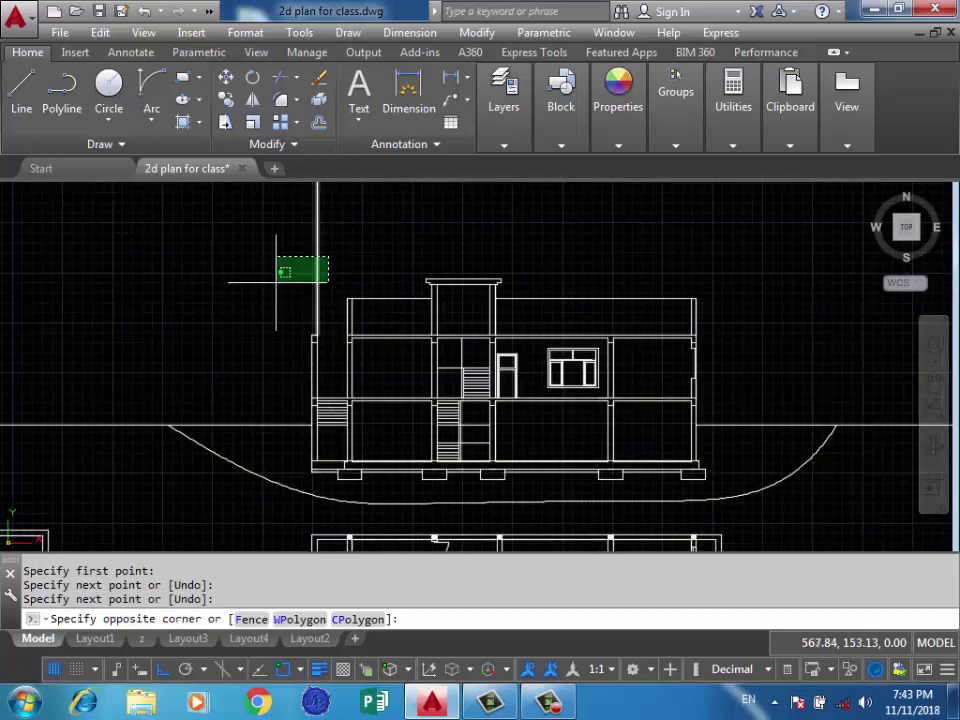
pyautogui.click(274, 290)
pyautogui.press('Delete')
pyautogui.scroll(3, 279, 321)
pyautogui.scroll(4, 315, 326)
# Draw a horizontal line from the left projection's edge to the wall.
pyautogui.write('l')
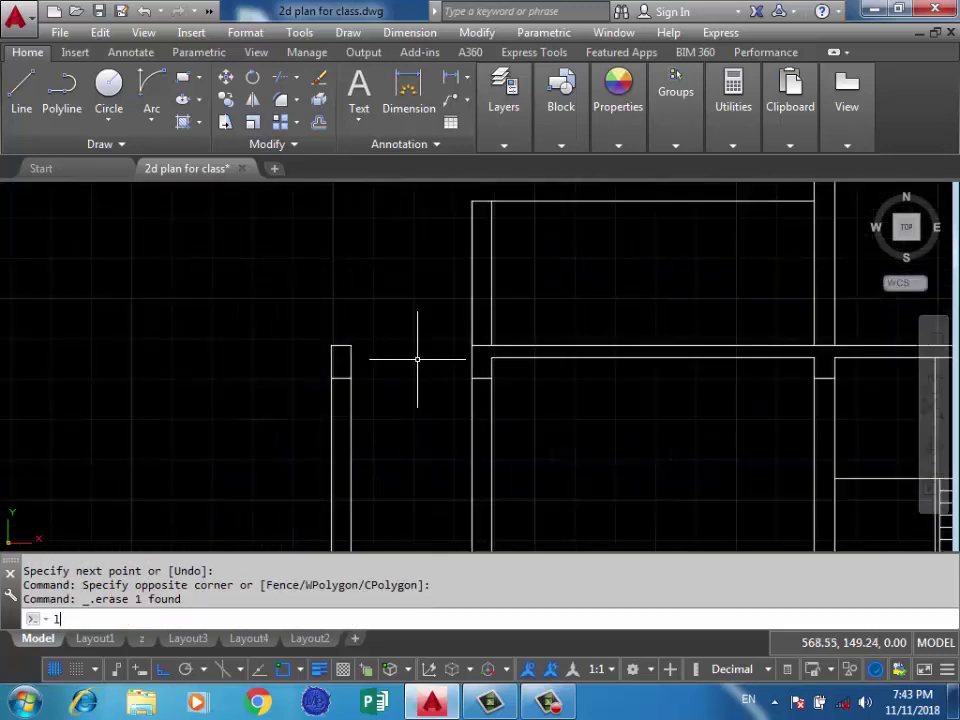
pyautogui.press('Return')
pyautogui.click(350, 378)
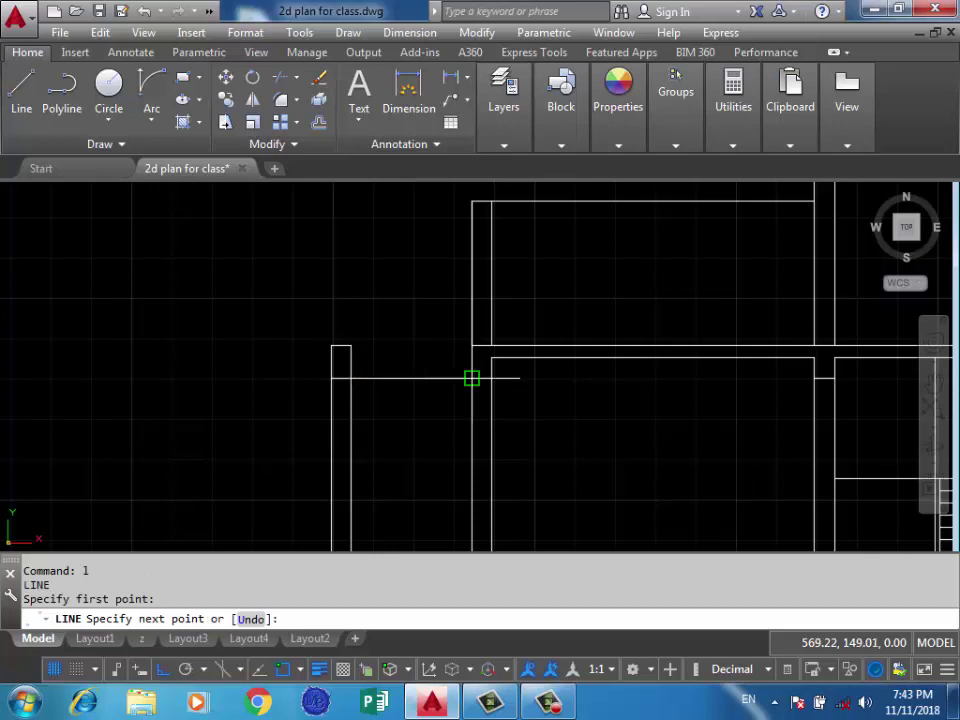
pyautogui.click(472, 378)
pyautogui.press('Return')
pyautogui.press('Return')
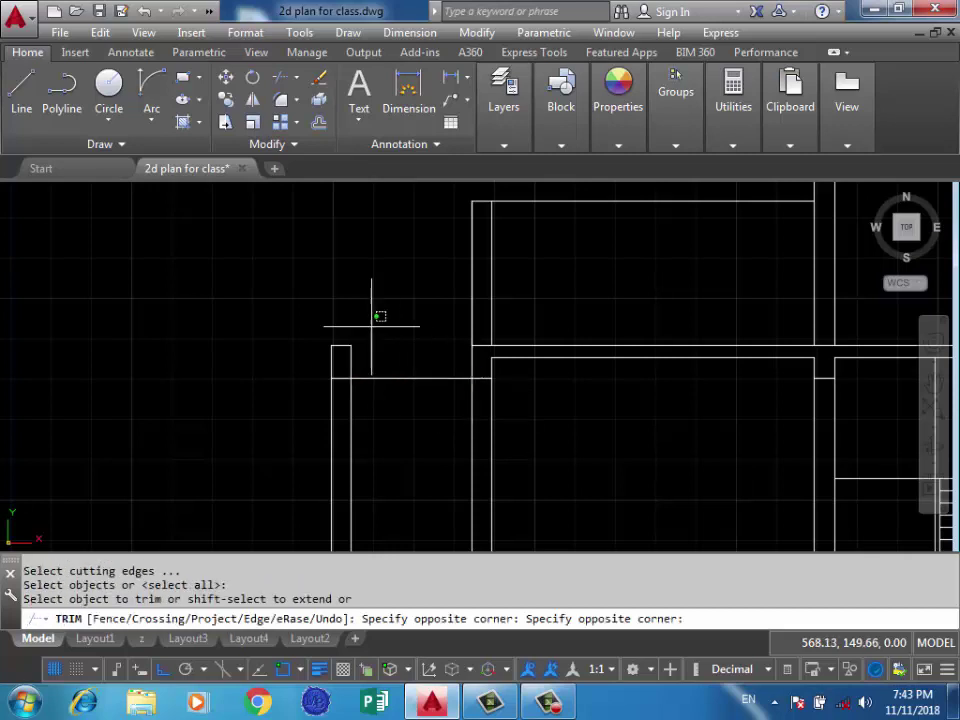
# Erase the small stub above the left wall.
pyautogui.press('Escape')
pyautogui.click(375, 326)
pyautogui.click(300, 364)
pyautogui.press('Delete')
pyautogui.scroll(-3, 232, 344)
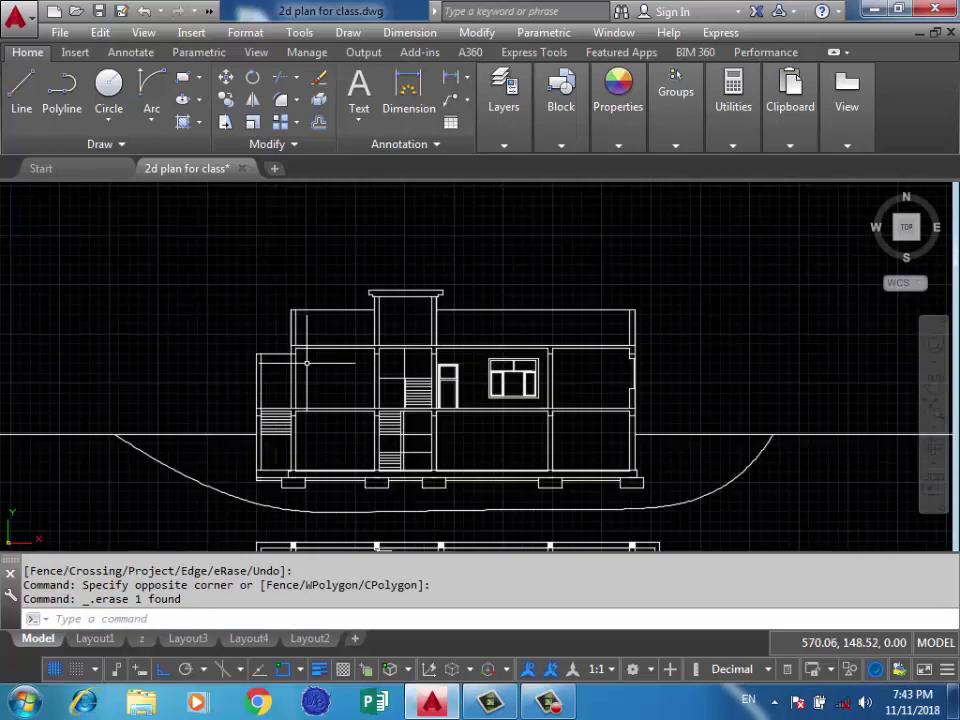
pyautogui.scroll(3, 660, 355)
pyautogui.scroll(2, 595, 352)
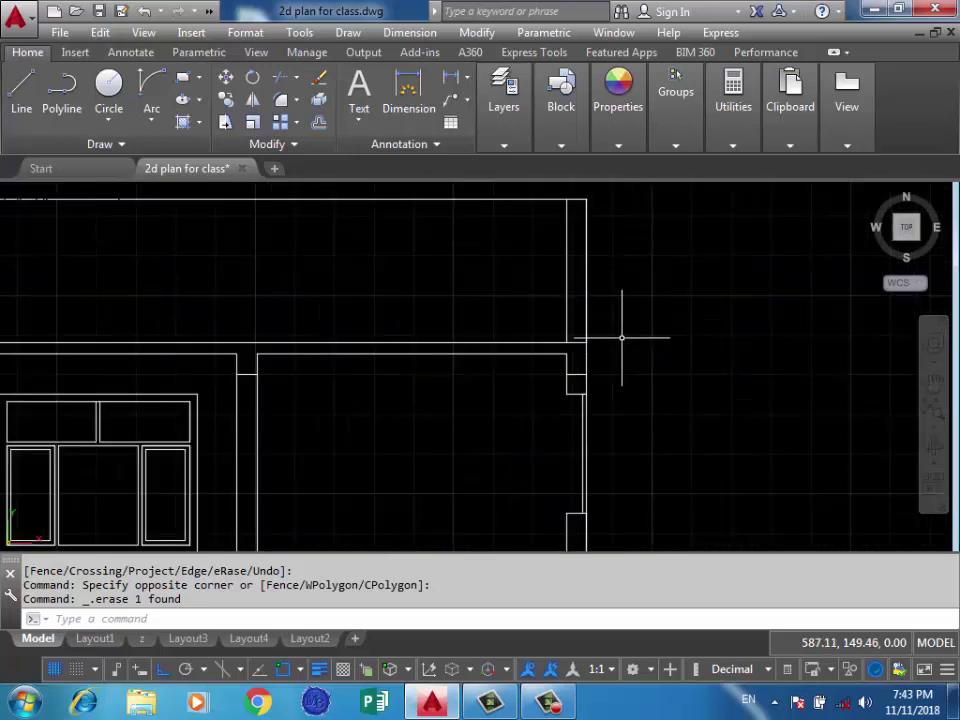
# Draw a short horizontal line along the right wall corner.
pyautogui.write('l')
pyautogui.press('Return')
pyautogui.scroll(2, 570, 353)
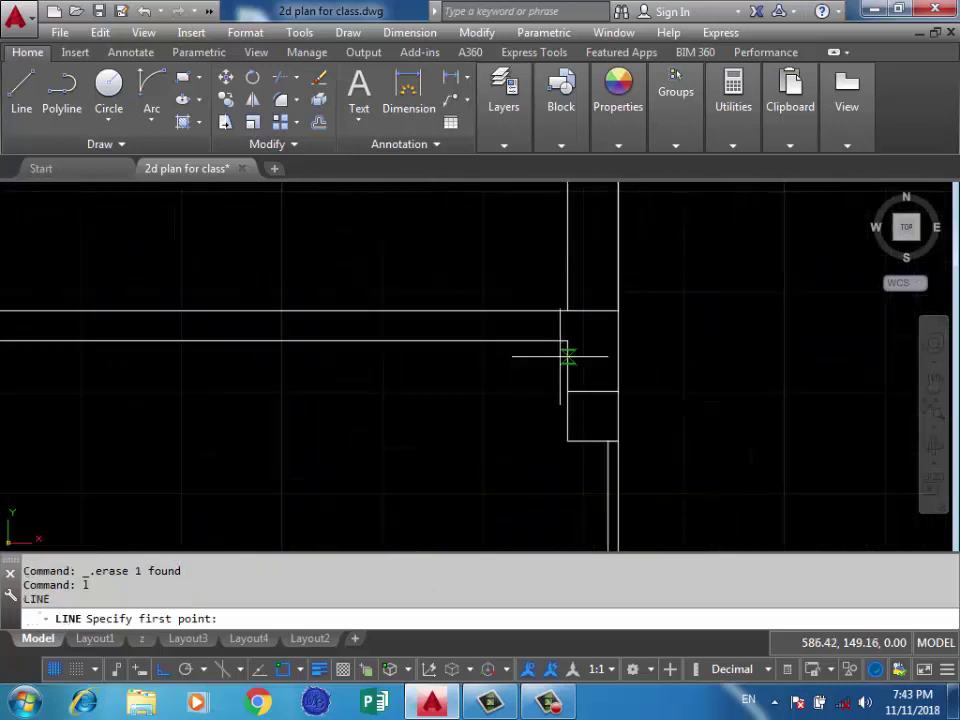
pyautogui.click(568, 341)
pyautogui.click(617, 341)
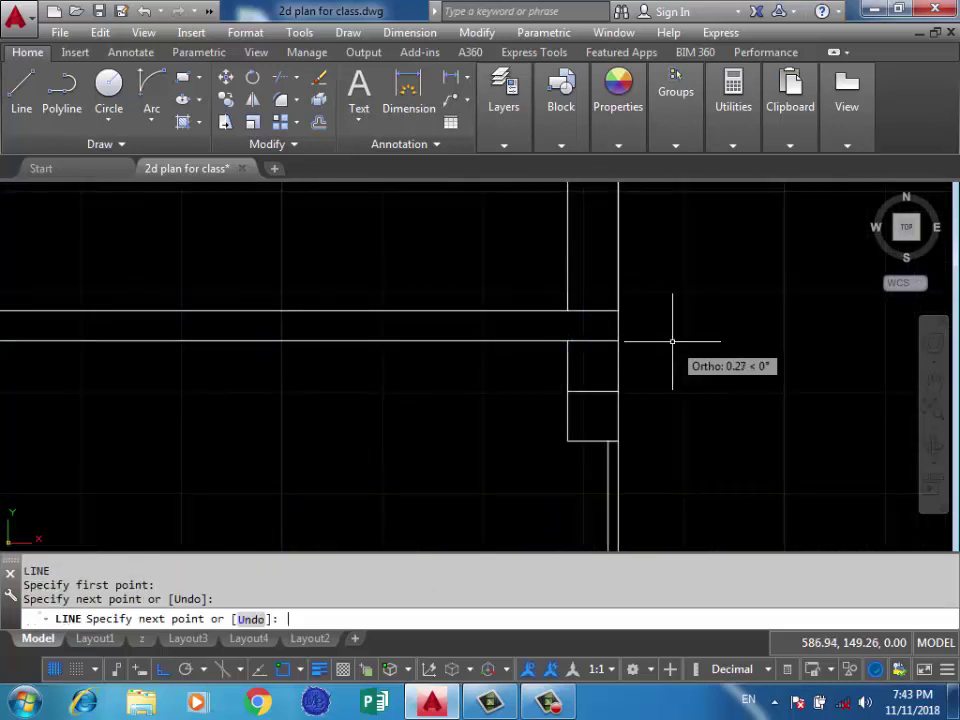
pyautogui.press('Return')
pyautogui.press('Return')
# Draw the stepped cornice outline with 0.1, 0.2, 0.2, 0.1, 0.1, 0.2 steps.
pyautogui.click(617, 341)
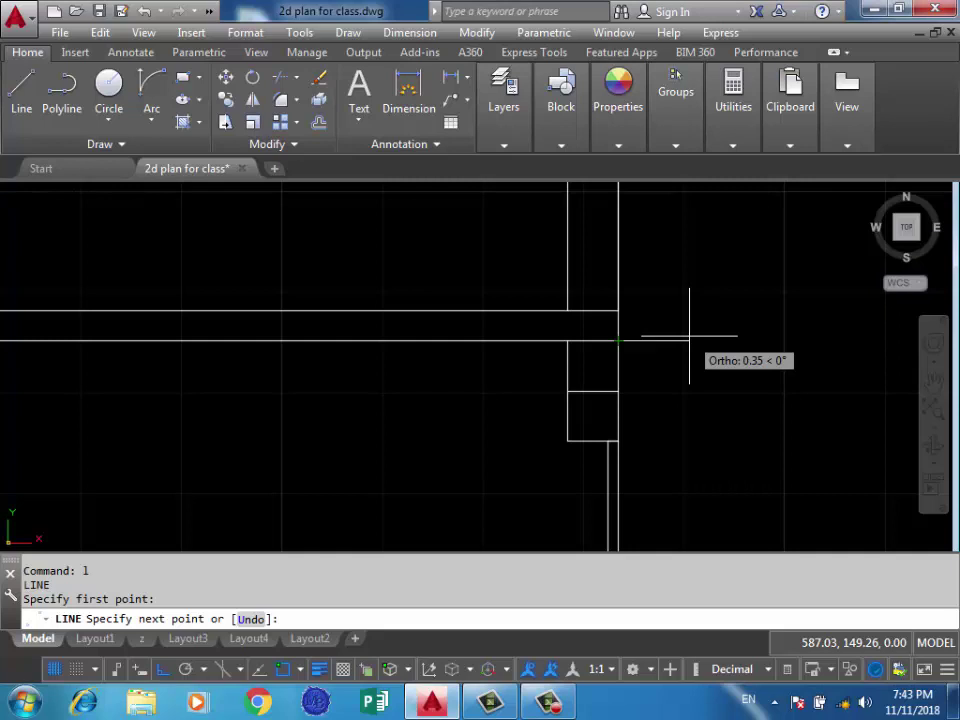
pyautogui.write('0.1')
pyautogui.press('Return')
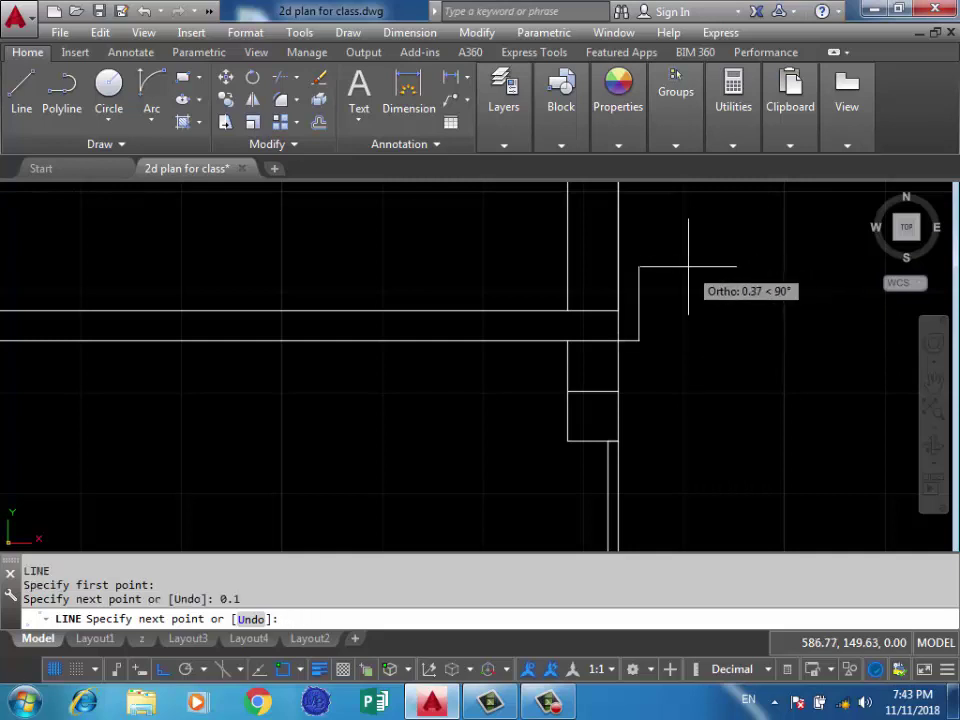
pyautogui.write('2')
pyautogui.press('Return')
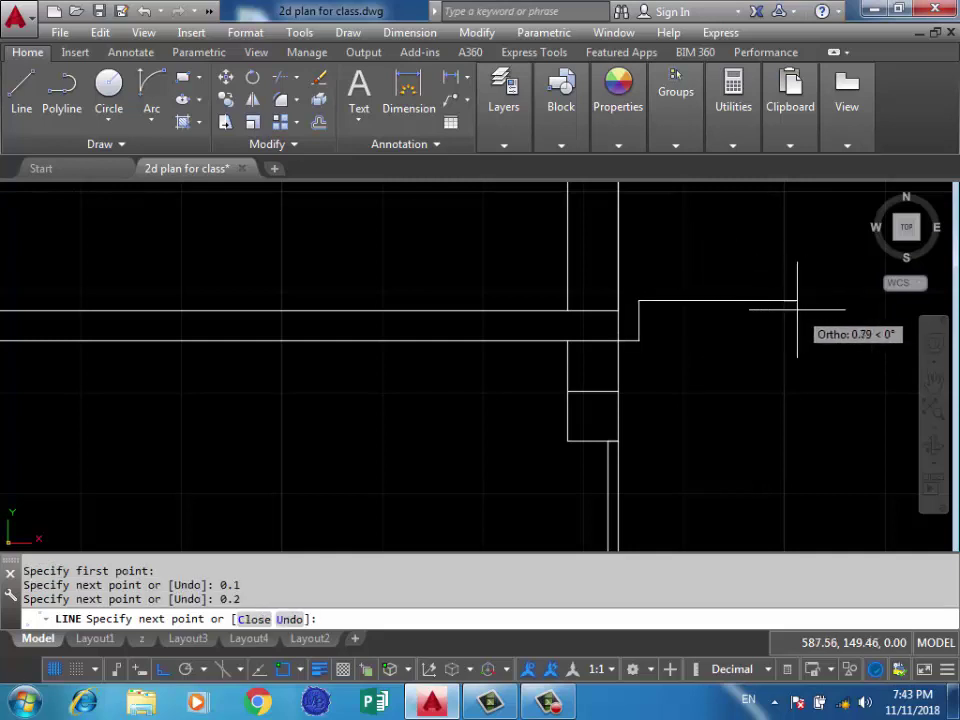
pyautogui.press('Return')
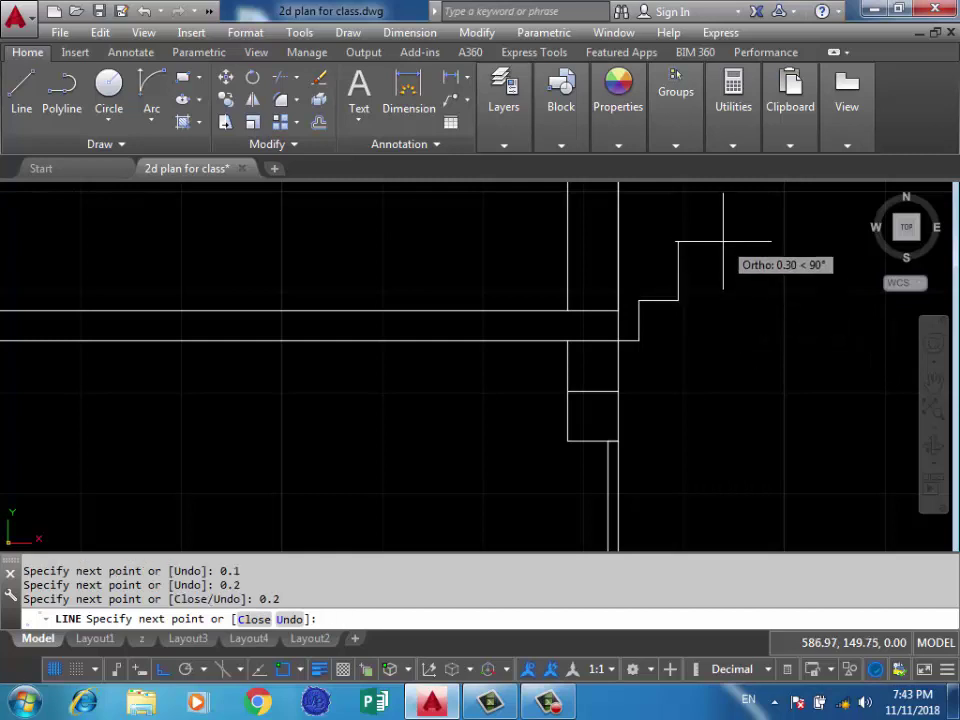
pyautogui.write('0.1')
pyautogui.press('Return')
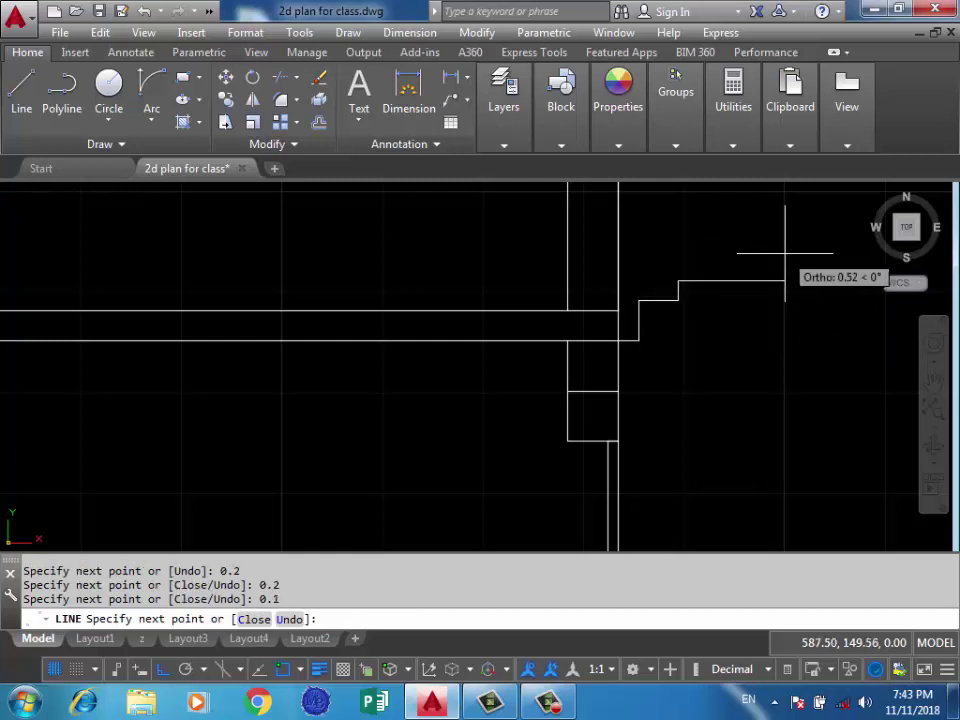
pyautogui.write('0.1')
pyautogui.press('Return')
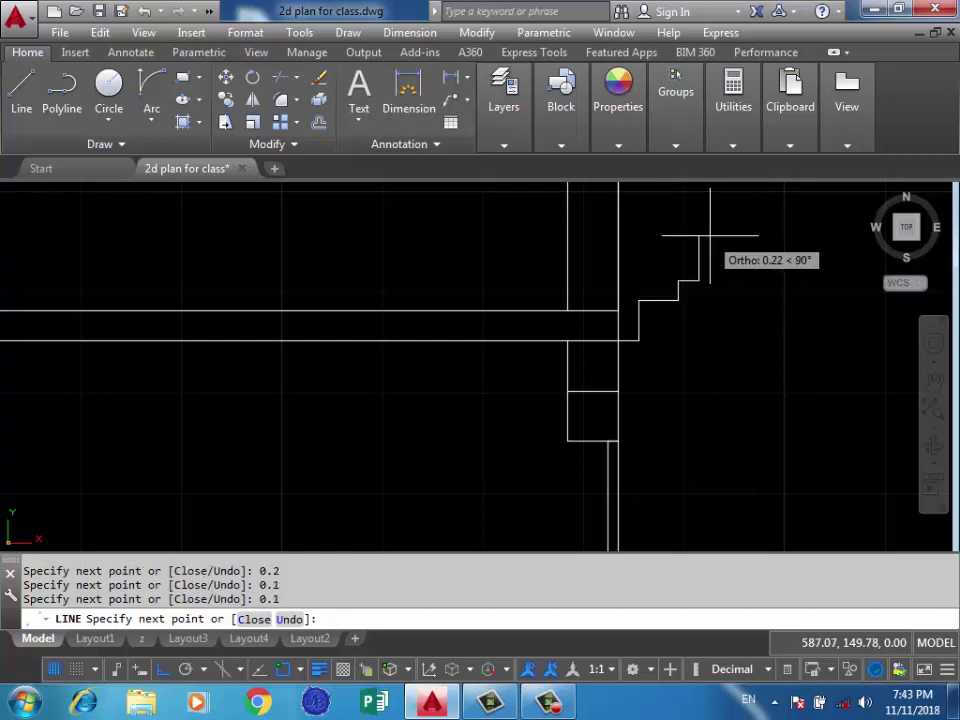
pyautogui.write('2')
pyautogui.press('Return')
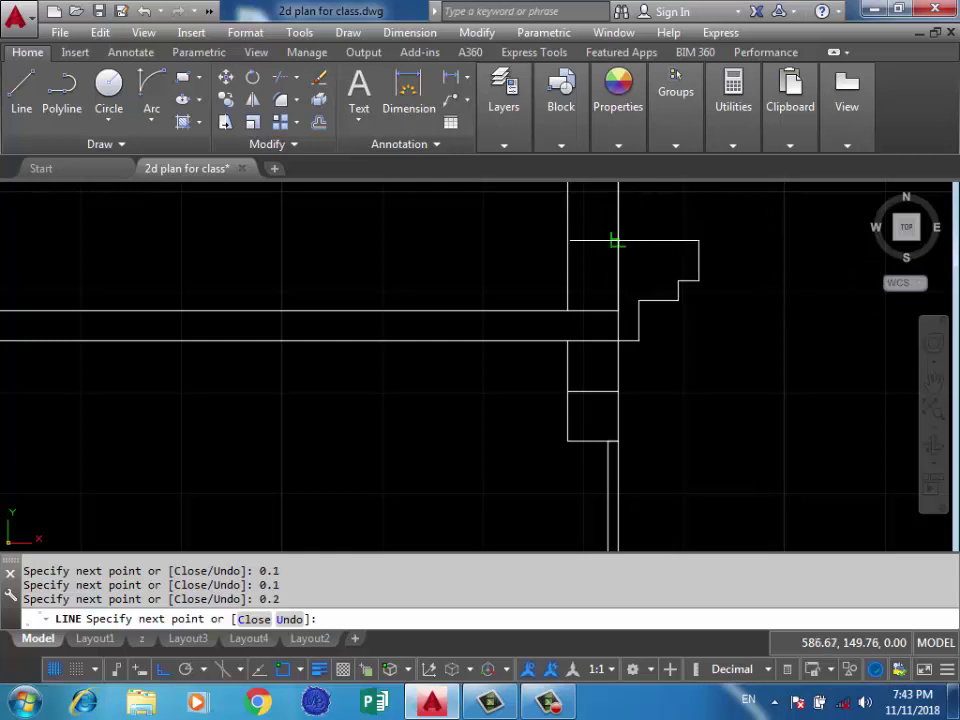
pyautogui.press('Return')
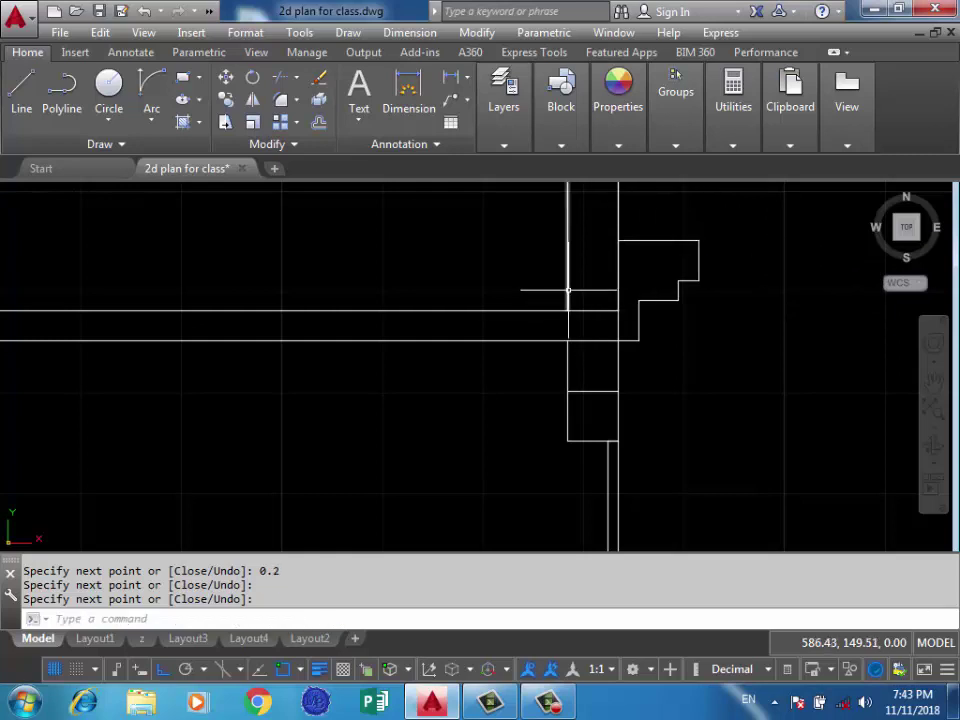
# Trim and erase the leftover wall segments inside the cornice.
pyautogui.write('tr')
pyautogui.press('Return')
pyautogui.press('Return')
pyautogui.click(621, 321)
pyautogui.click(604, 328)
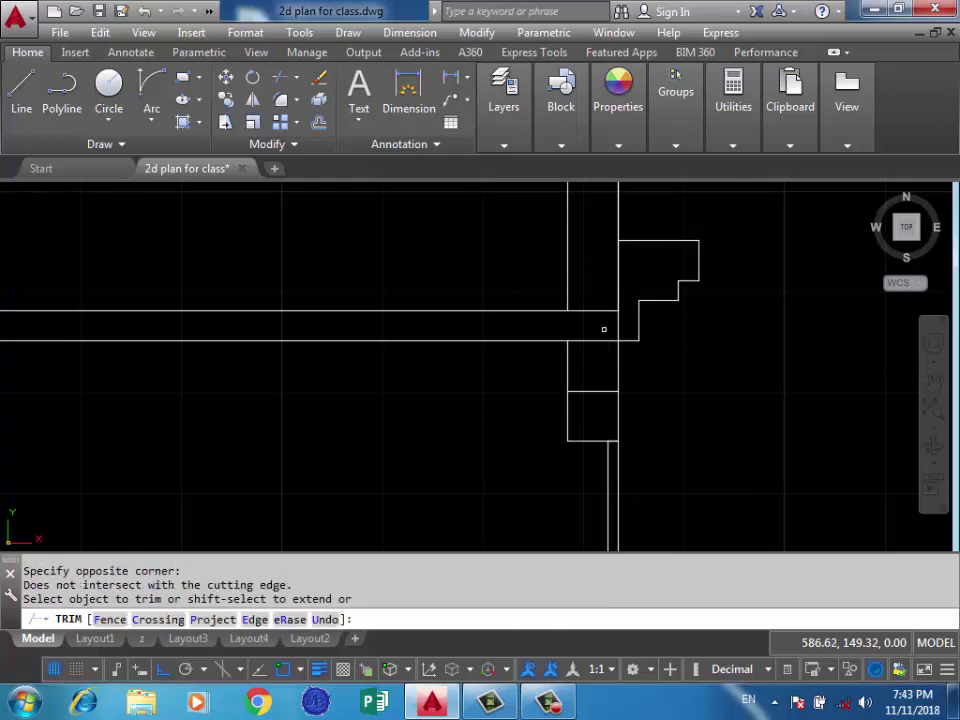
pyautogui.click(594, 348)
pyautogui.click(594, 348)
pyautogui.press('Return')
pyautogui.click(594, 348)
pyautogui.click(600, 340)
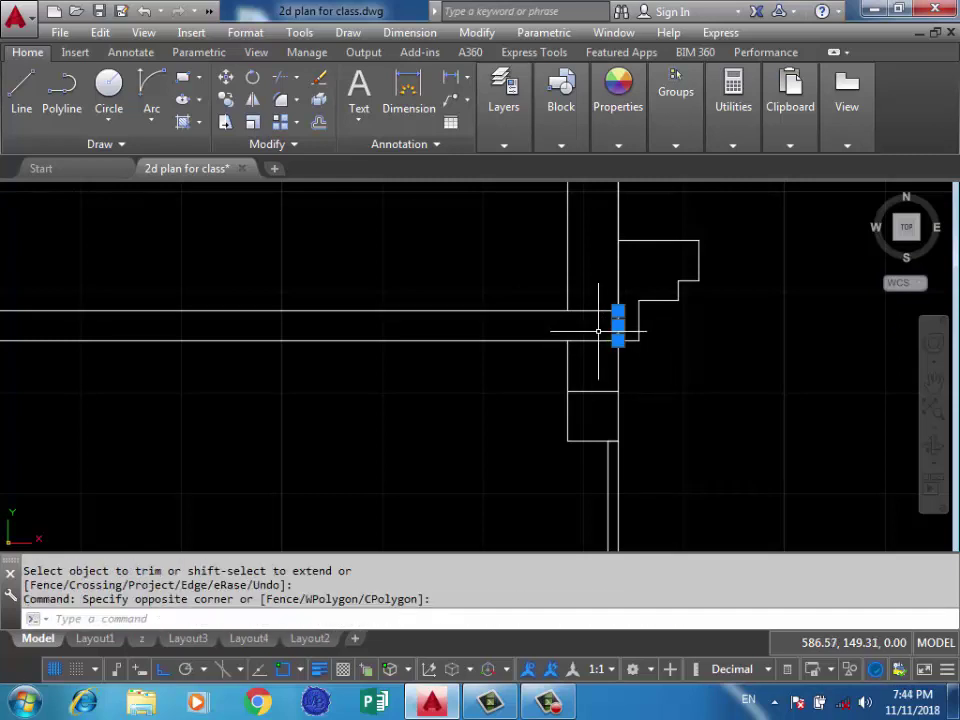
pyautogui.press('Delete')
pyautogui.click(594, 348)
pyautogui.click(640, 355)
pyautogui.press('Delete')
pyautogui.scroll(-3, 671, 364)
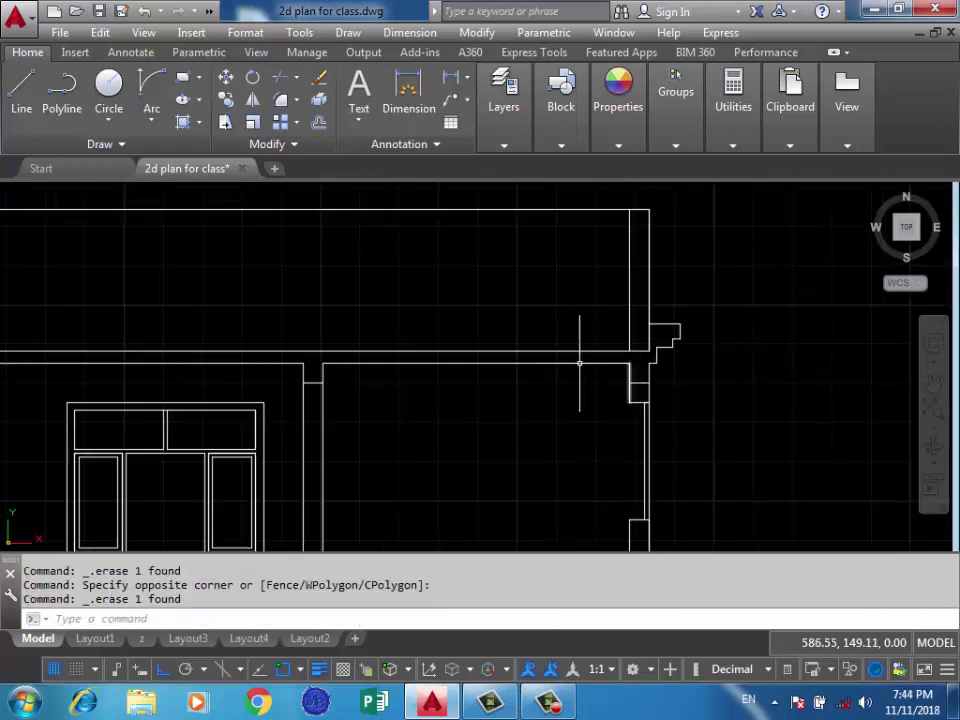
pyautogui.moveTo(579, 364); pyautogui.dragTo(584, 338, button='middle')
pyautogui.scroll(-2, 643, 332)
pyautogui.scroll(-2, 400, 332)
pyautogui.scroll(1, 260, 340)
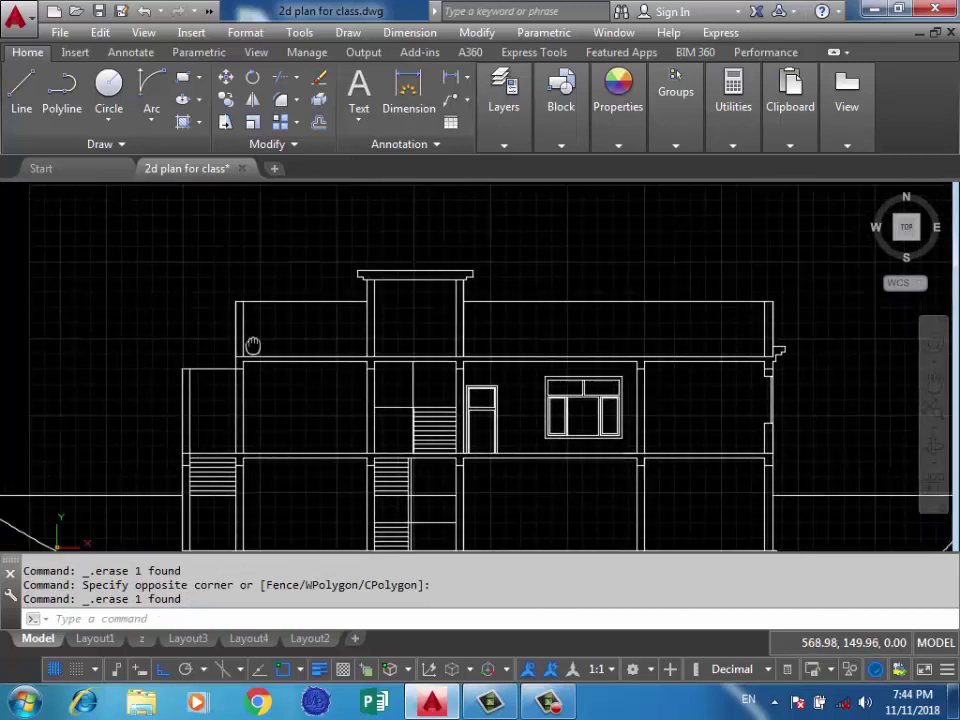
pyautogui.moveTo(253, 343); pyautogui.dragTo(304, 347, button='middle')
pyautogui.scroll(1, 574, 343)
pyautogui.scroll(2, 690, 349)
pyautogui.scroll(2, 690, 354)
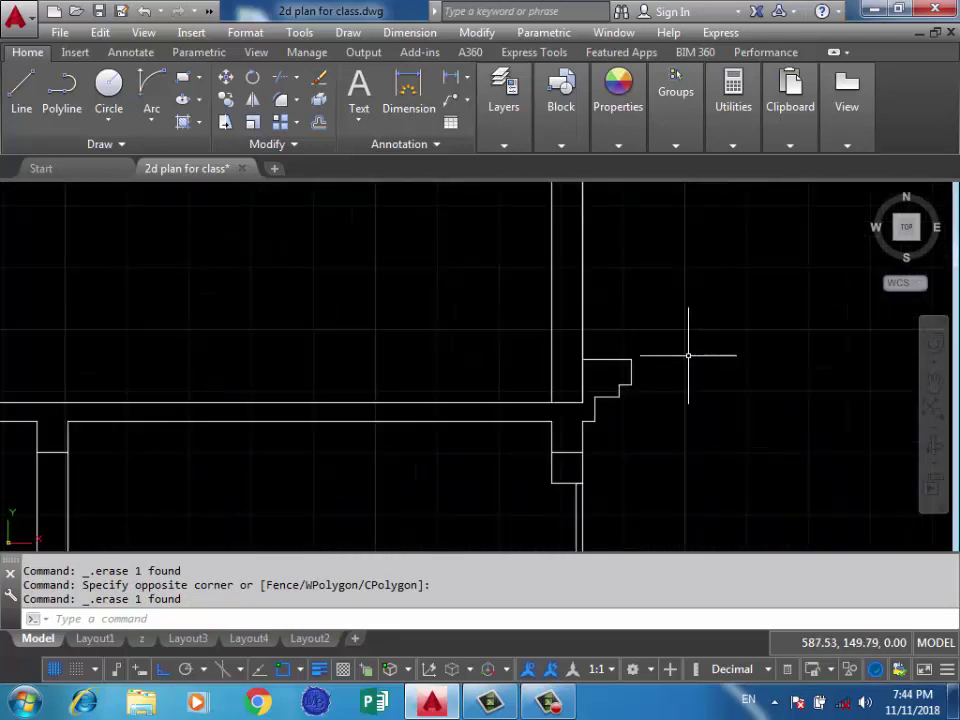
# Mirror the seven cornice lines across a vertical axis through the building, keeping the originals.
pyautogui.write('mi')
pyautogui.press('Escape')
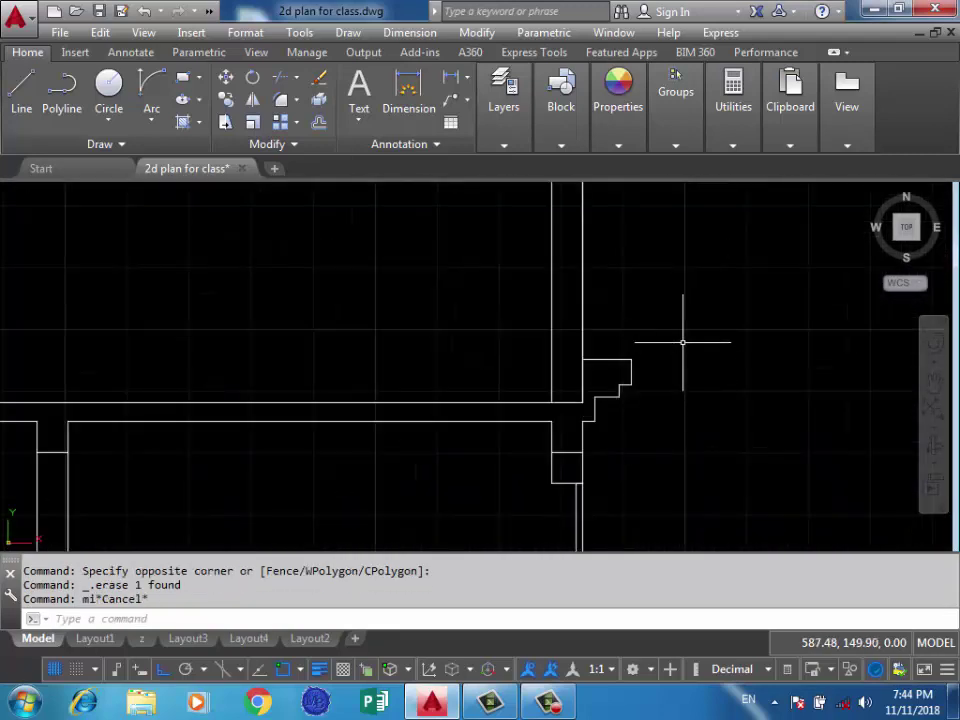
pyautogui.write('mi')
pyautogui.press('Return')
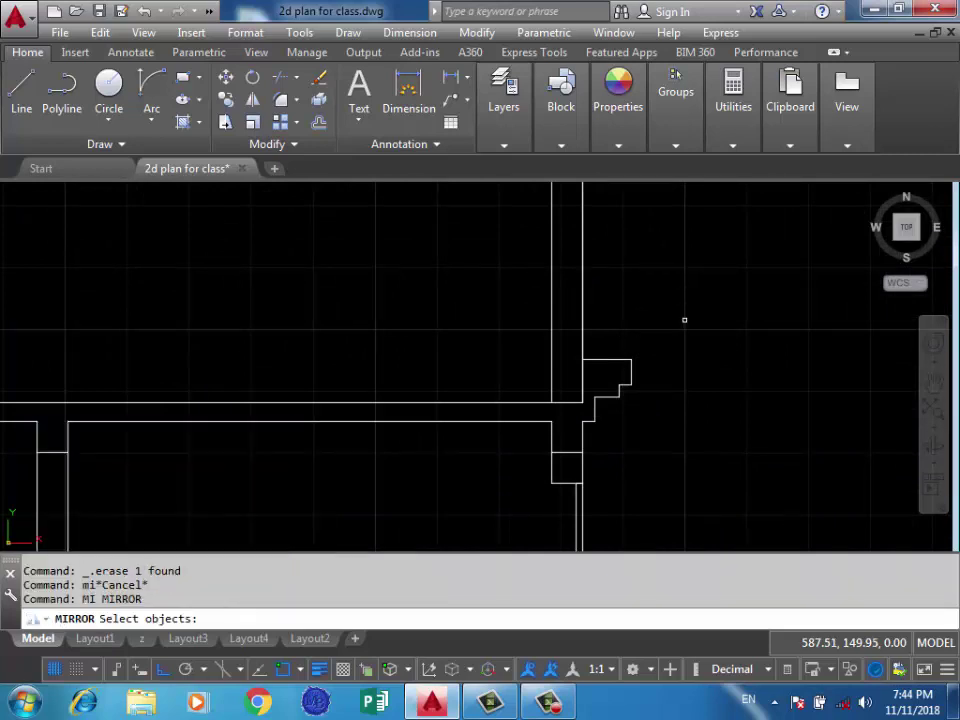
pyautogui.click(685, 321)
pyautogui.click(599, 420)
pyautogui.scroll(-3, 643, 396)
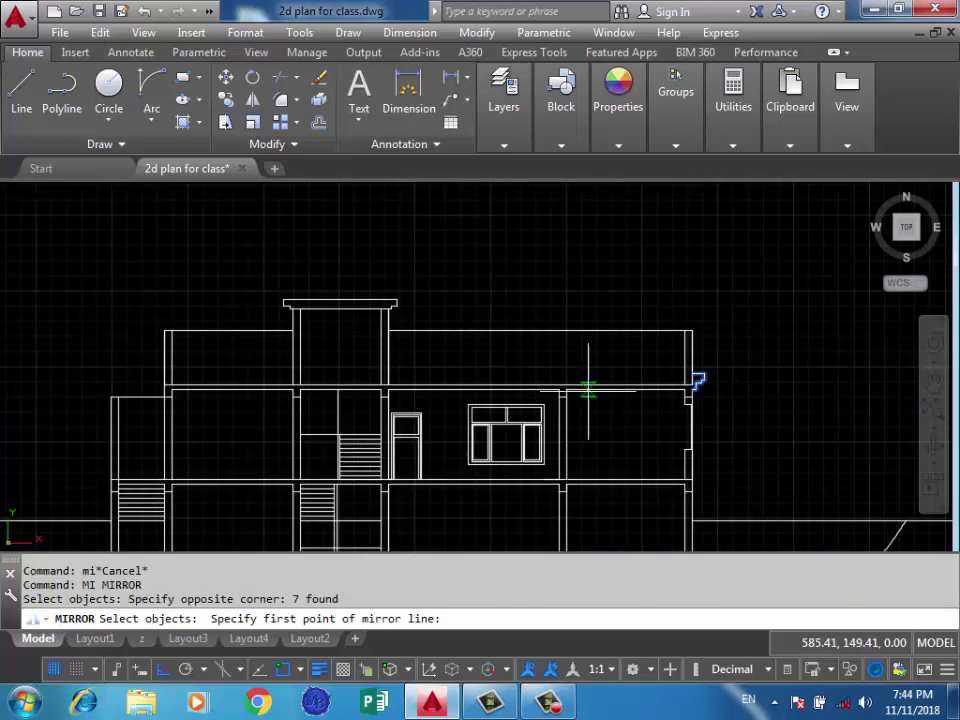
pyautogui.click(428, 386)
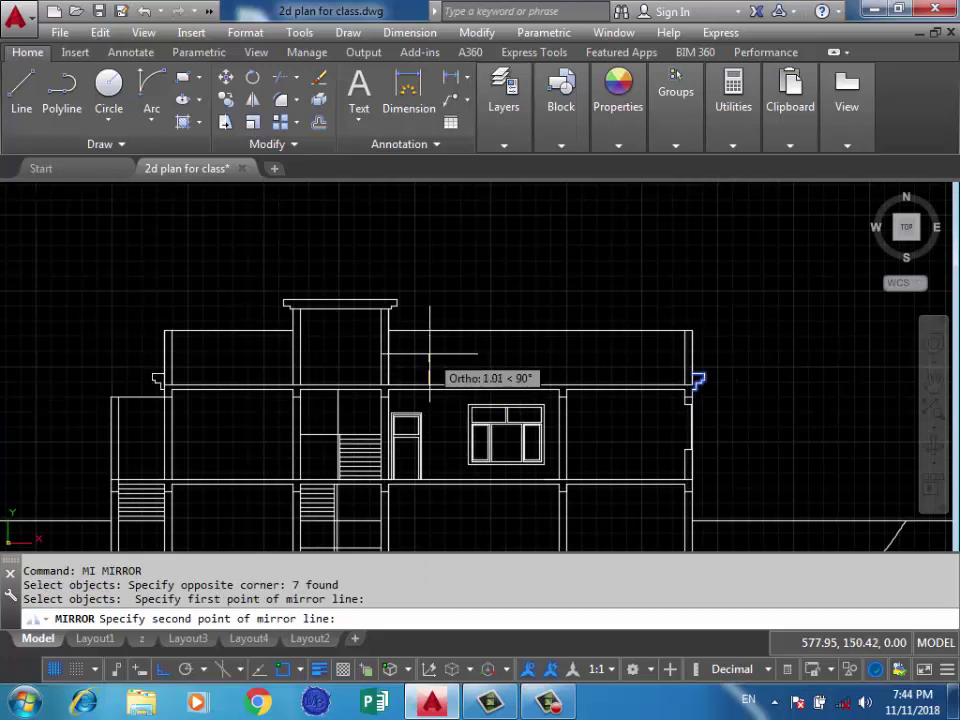
pyautogui.click(430, 352)
pyautogui.press('Return')
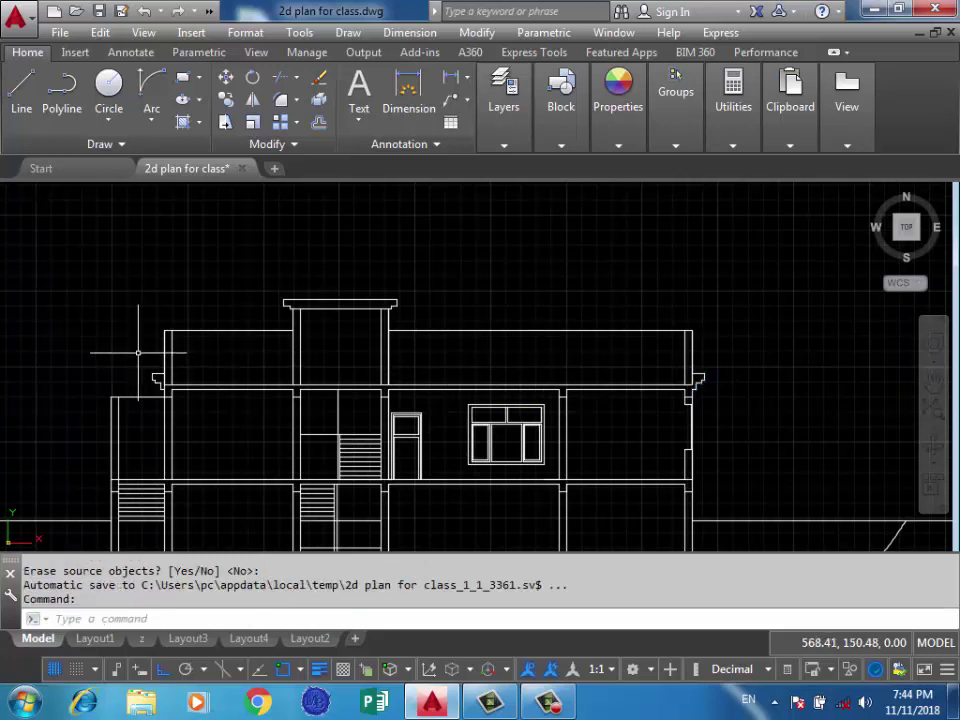
pyautogui.scroll(3, 92, 343)
pyautogui.scroll(3, 73, 402)
pyautogui.scroll(2, 73, 402)
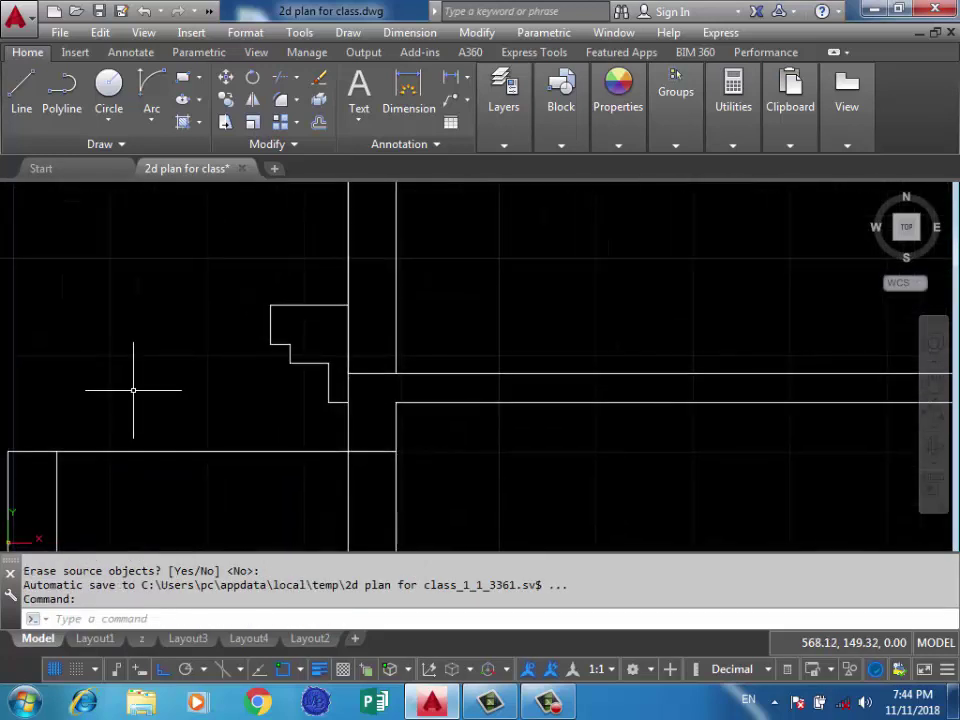
pyautogui.write('tr')
# Trim the overrunning wall line ends inside the left cornice.
pyautogui.press('Return')
pyautogui.press('Return')
pyautogui.click(362, 388)
pyautogui.click(343, 377)
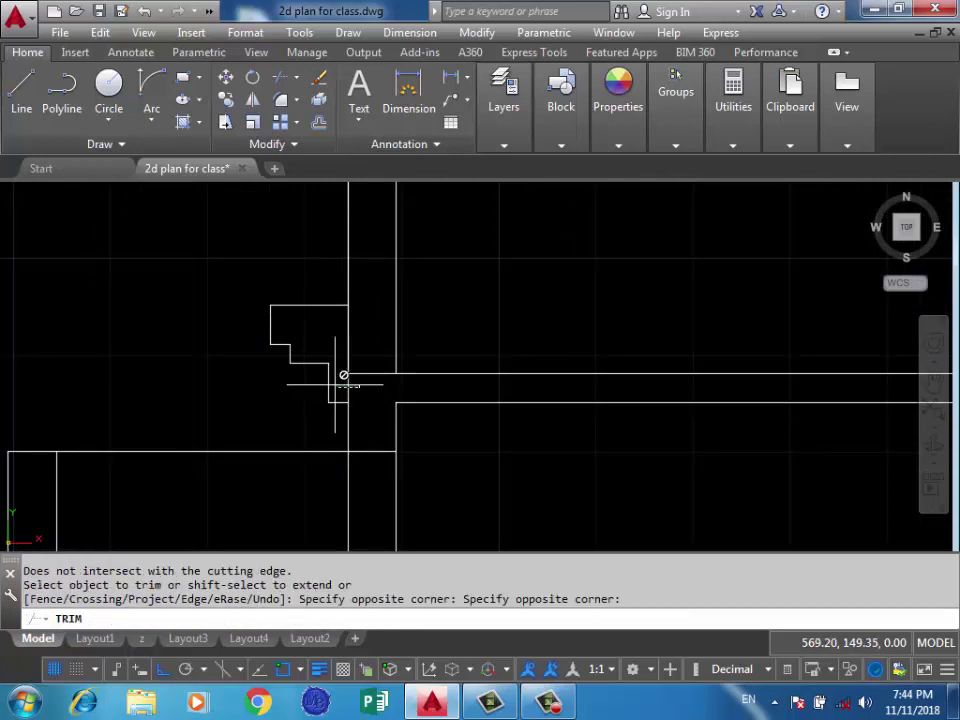
pyautogui.click(332, 388)
pyautogui.click(345, 386)
pyautogui.press('Return')
# Erase the leftover short vertical line and zoom out to the whole elevation.
pyautogui.click(347, 386)
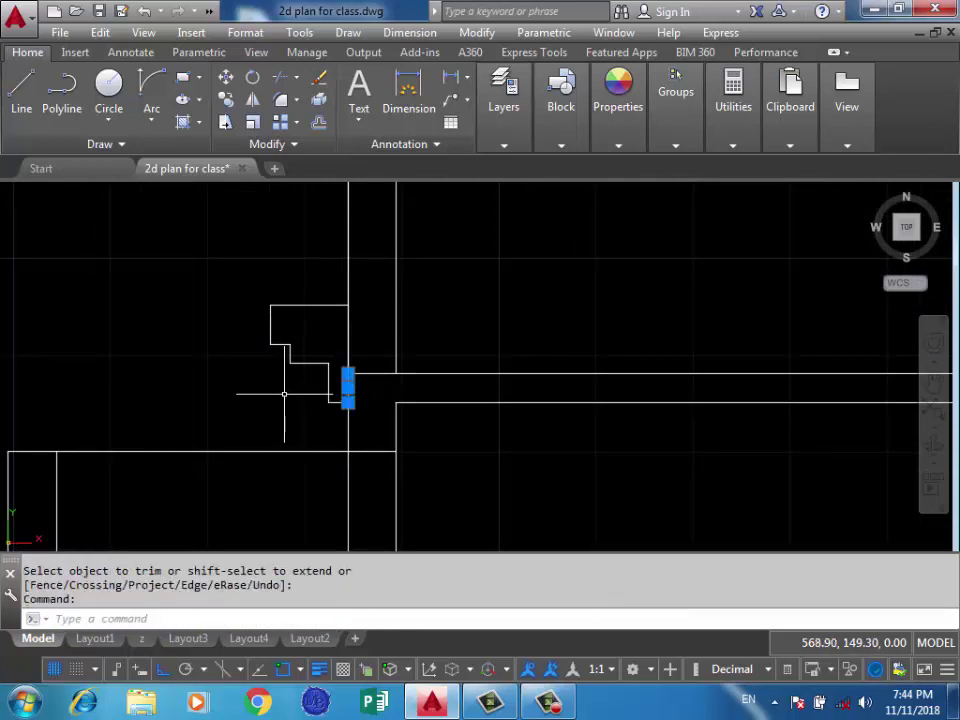
pyautogui.press('Delete')
pyautogui.scroll(-2, 302, 294)
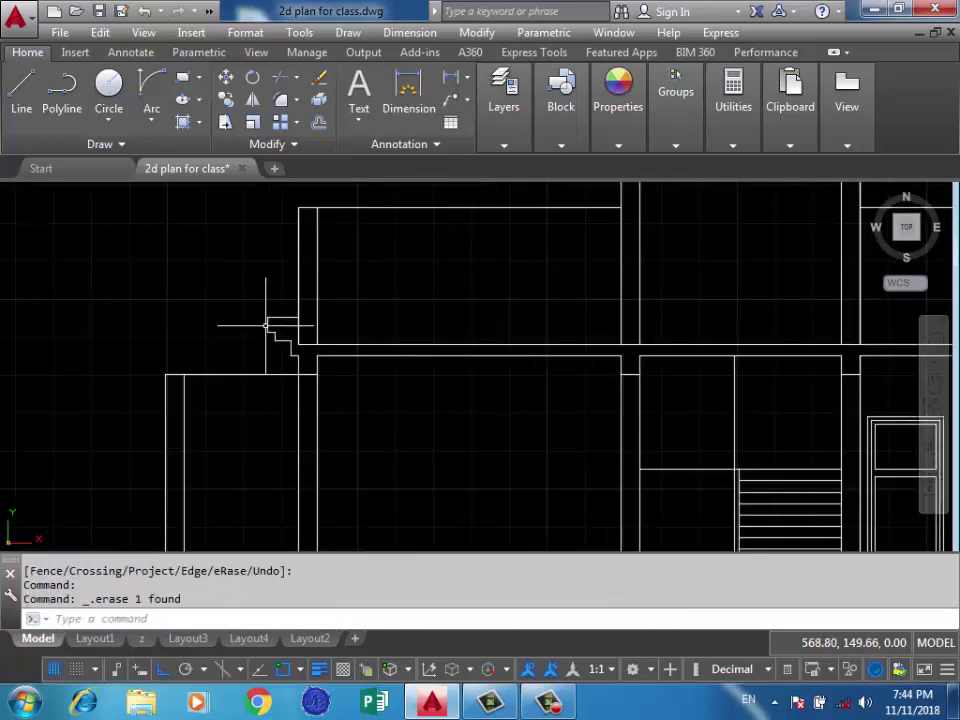
pyautogui.scroll(-2, 270, 330)
pyautogui.scroll(-2, 330, 340)
pyautogui.scroll(-1, 333, 339)
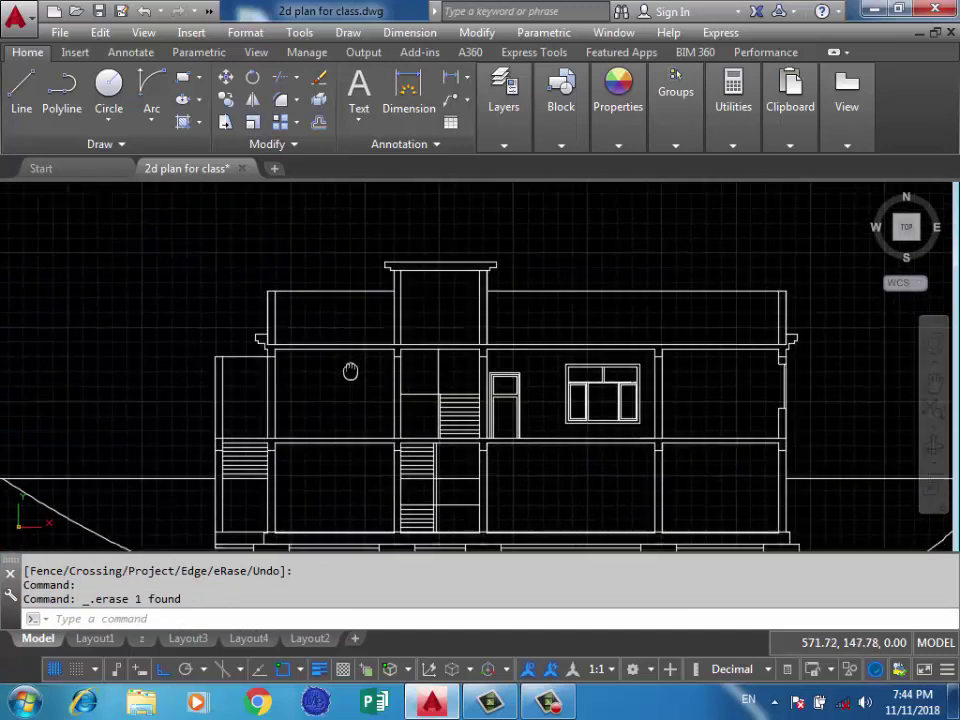
pyautogui.moveTo(333, 339); pyautogui.dragTo(317, 296, button='middle')
pyautogui.scroll(-2, 357, 363)
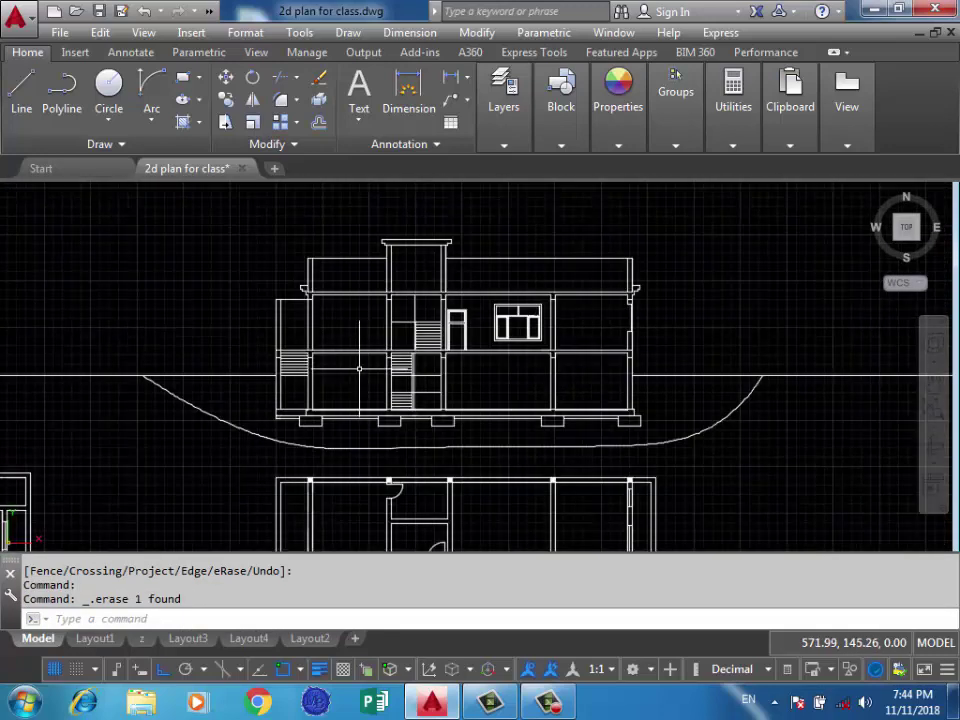
pyautogui.moveTo(469, 415); pyautogui.dragTo(472, 412, button='middle')
pyautogui.moveTo(563, 404); pyautogui.dragTo(487, 398, button='middle')
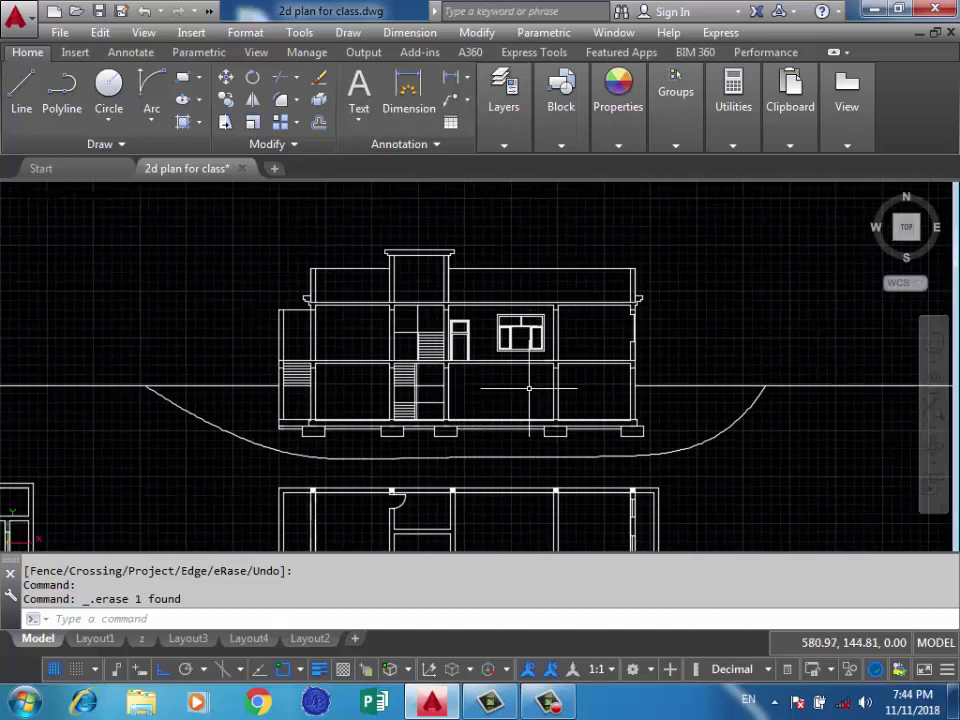
pyautogui.scroll(2, 528, 388)
pyautogui.scroll(-4, 505, 428)
# Start HATCH with the H alias and choose the GRAVEL pattern from the pattern gallery.
pyautogui.write('h')
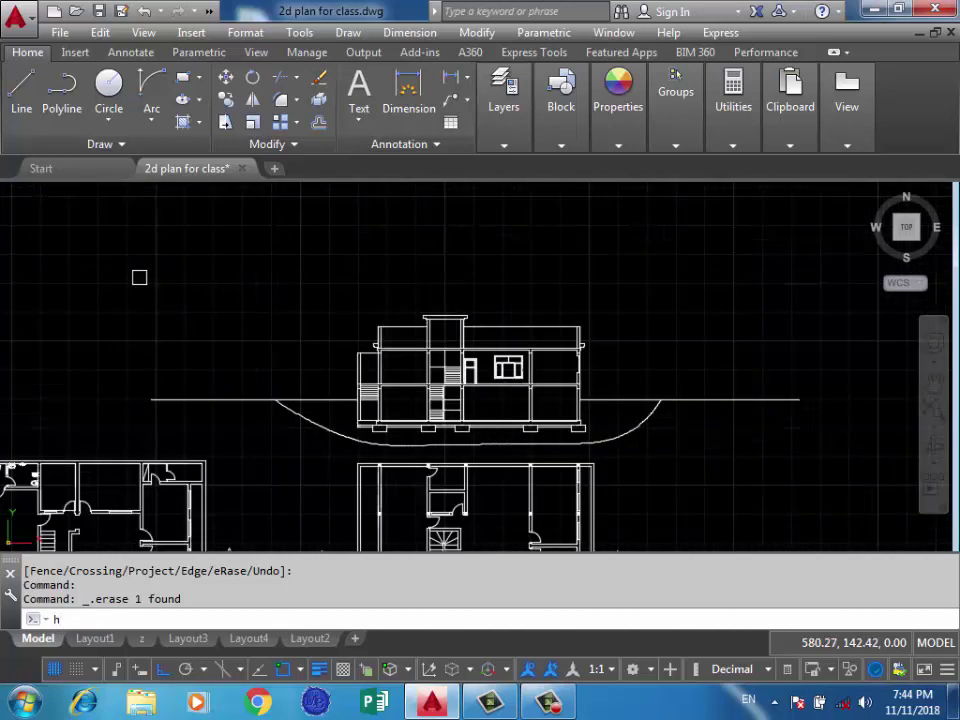
pyautogui.press('Return')
pyautogui.scroll(2, 487, 430)
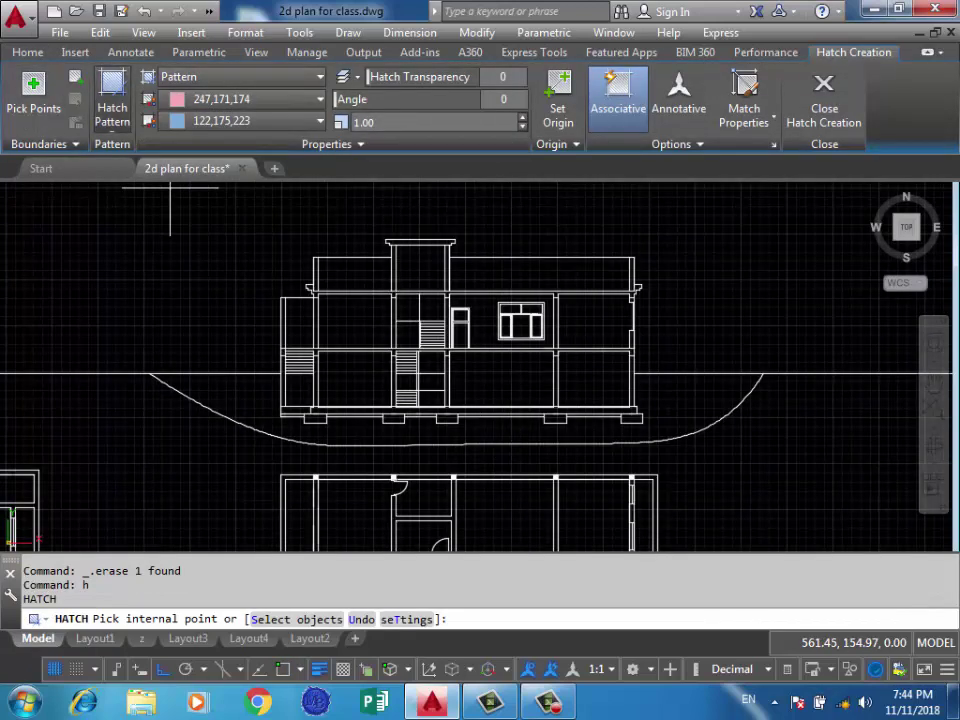
pyautogui.click(112, 112)
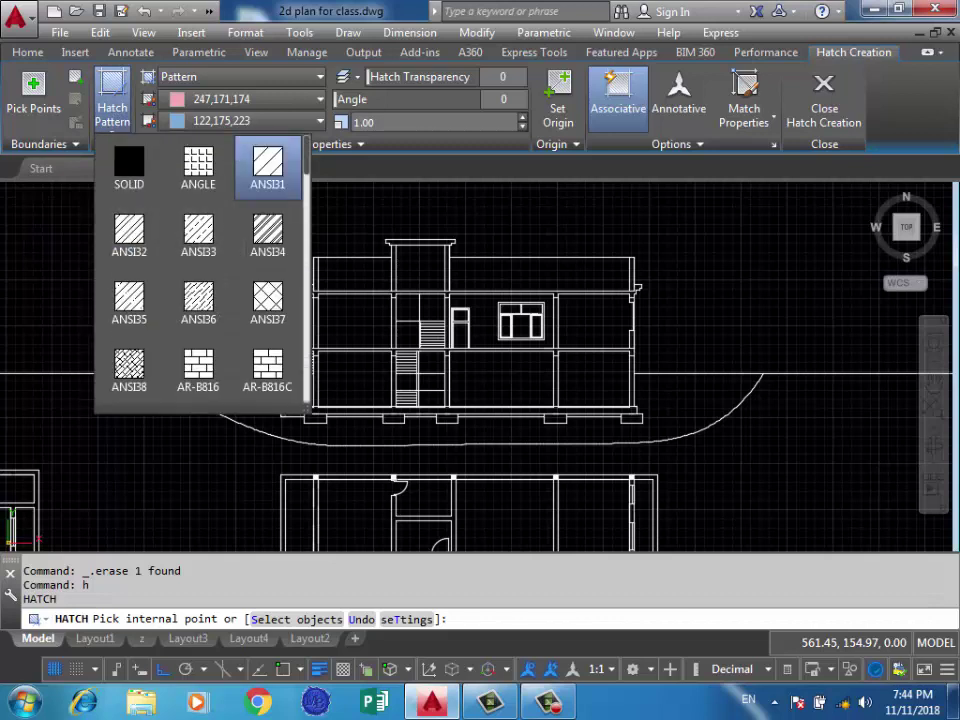
pyautogui.scroll(-1, 198, 230)
pyautogui.scroll(-1, 198, 230)
pyautogui.scroll(-1, 198, 230)
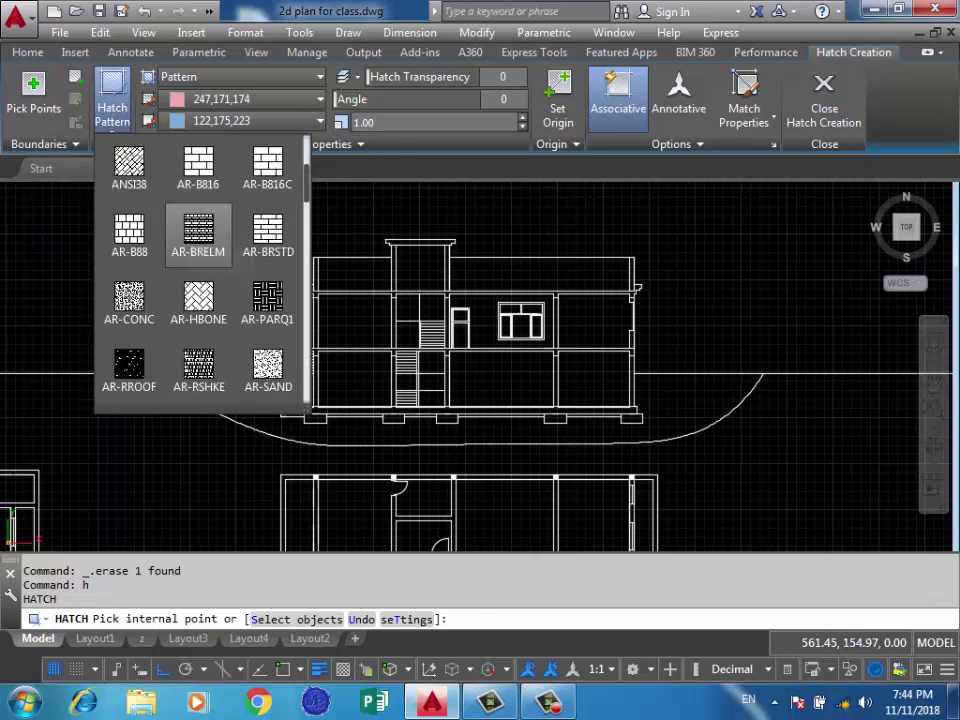
pyautogui.scroll(-1, 198, 230)
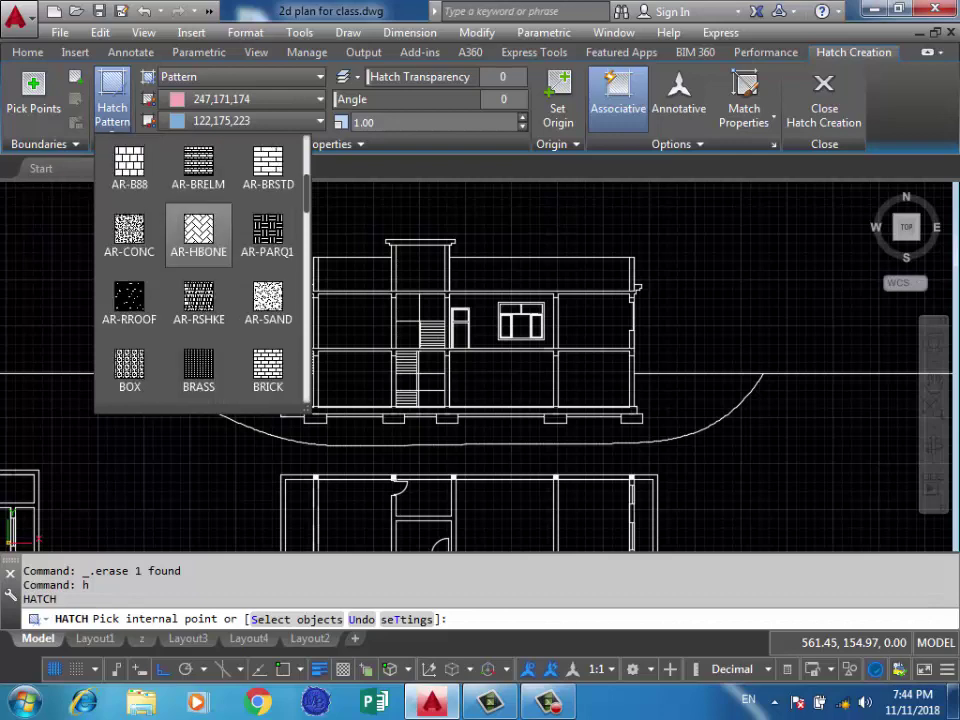
pyautogui.scroll(-1, 198, 230)
pyautogui.scroll(-1, 198, 230)
pyautogui.scroll(-1, 198, 230)
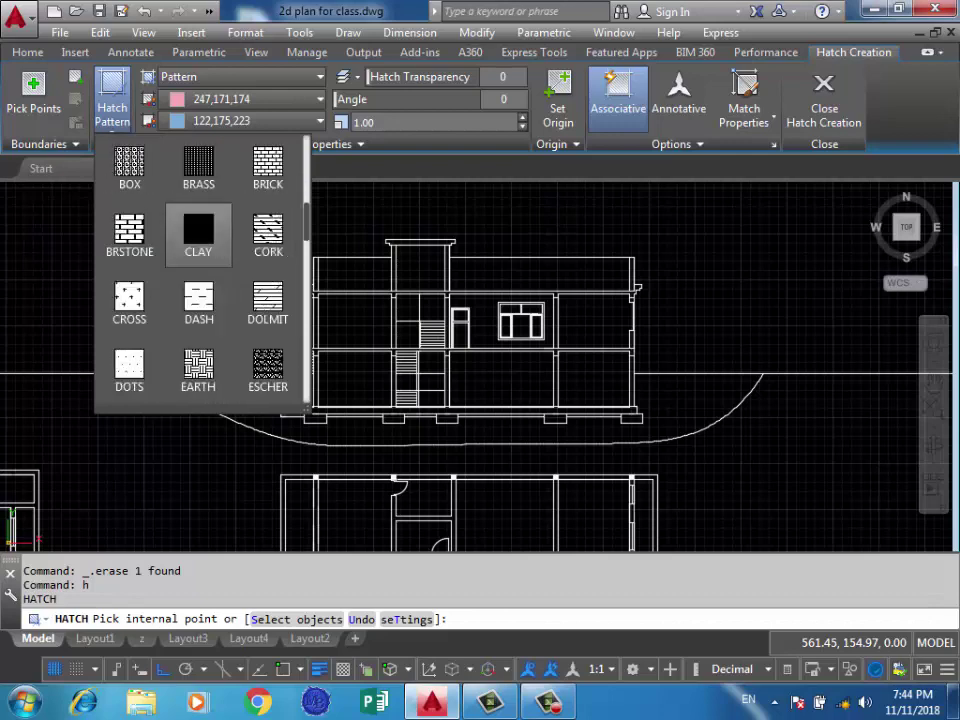
pyautogui.scroll(-1, 198, 230)
pyautogui.scroll(-1, 198, 230)
pyautogui.scroll(-1, 198, 230)
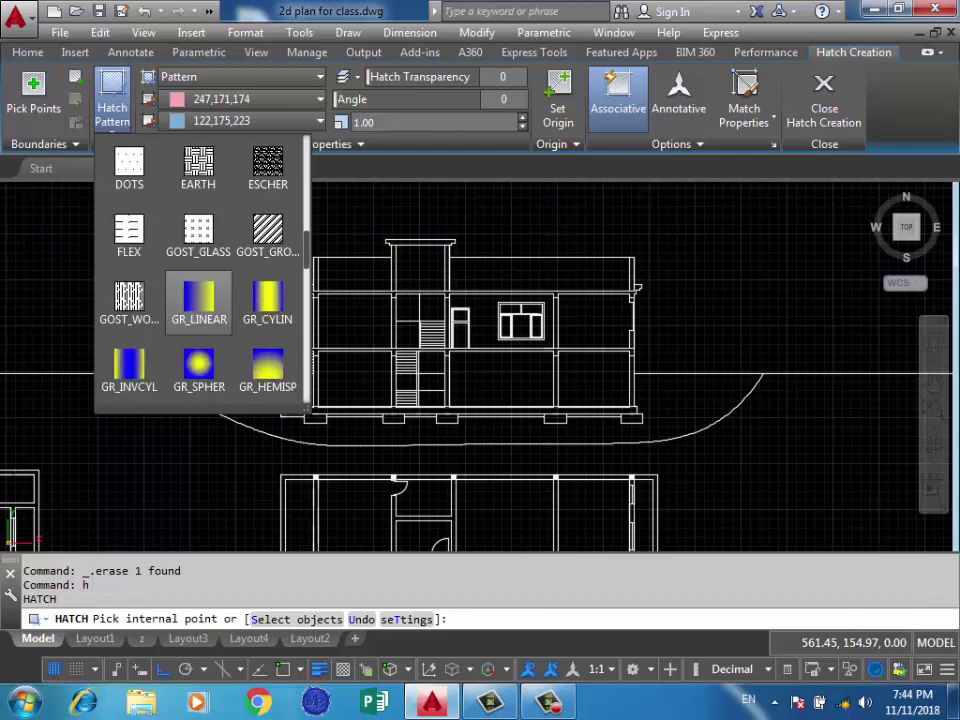
pyautogui.scroll(-2, 198, 230)
pyautogui.scroll(-2, 198, 230)
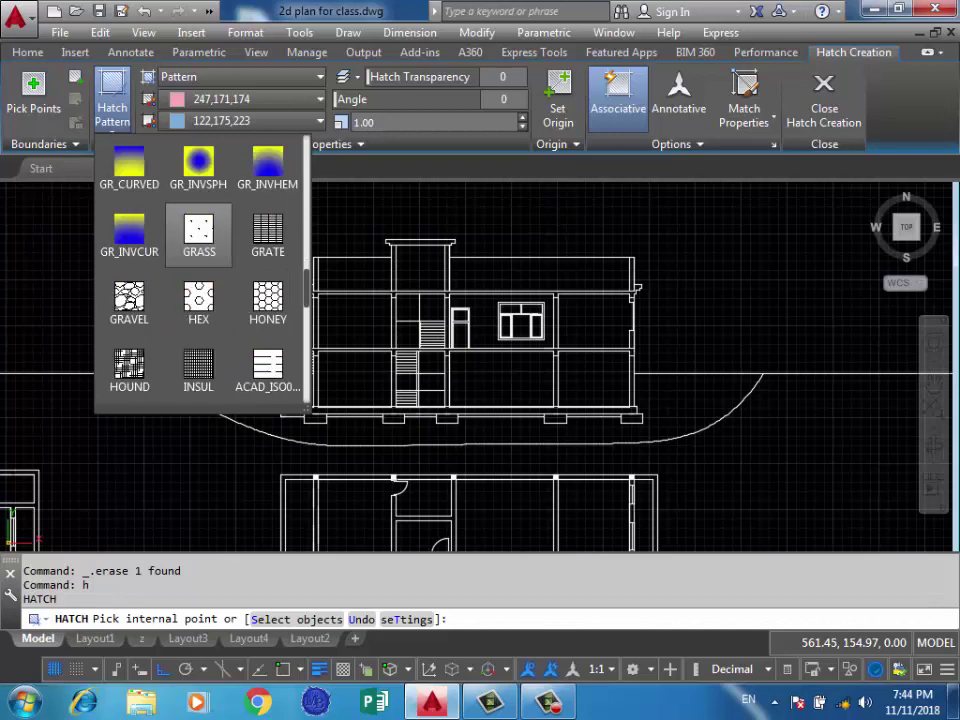
pyautogui.scroll(-2, 198, 230)
pyautogui.scroll(-1, 198, 230)
pyautogui.scroll(-2, 198, 230)
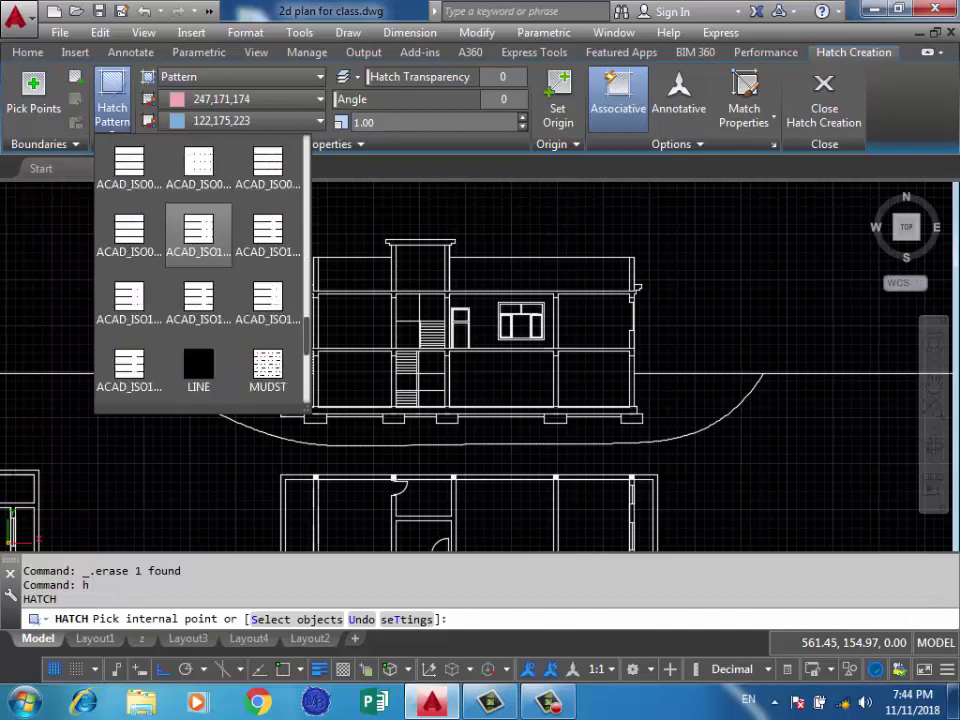
pyautogui.scroll(1, 198, 230)
pyautogui.scroll(2, 198, 230)
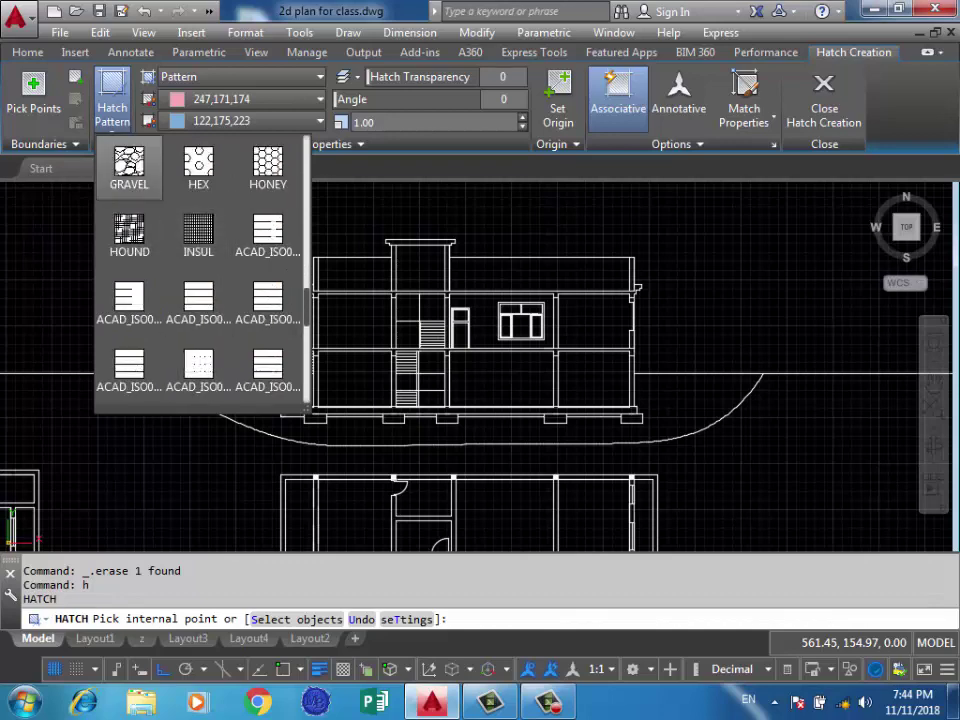
pyautogui.click(129, 166)
# Set hatch colour to dark grey 99,100,102 on light grey 199,200,202 and fill the rightmost footing.
pyautogui.scroll(3, 629, 425)
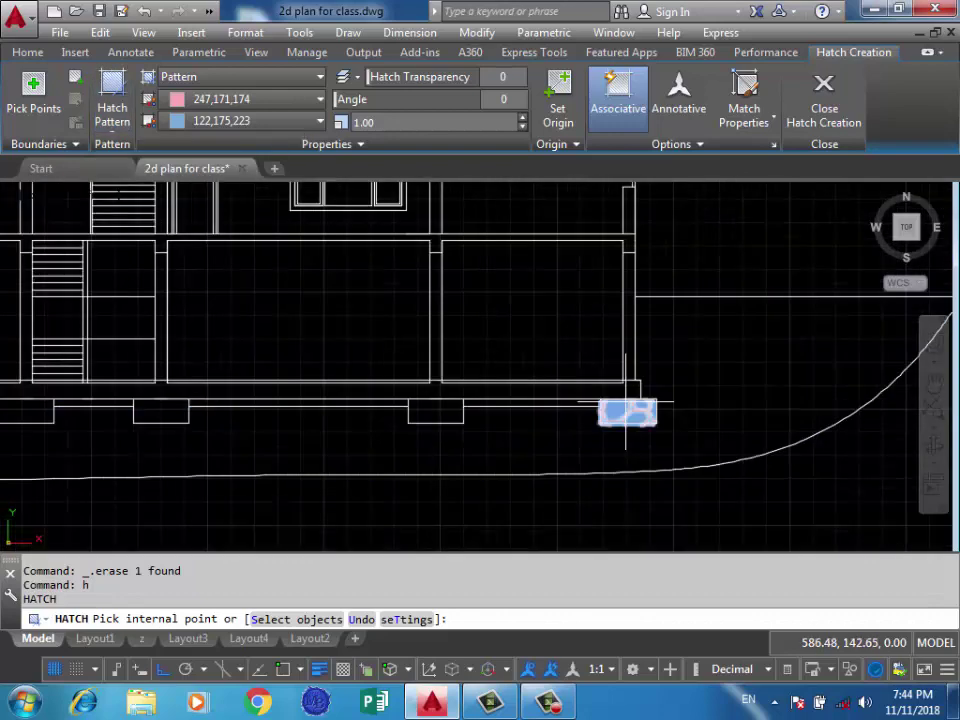
pyautogui.scroll(3, 627, 412)
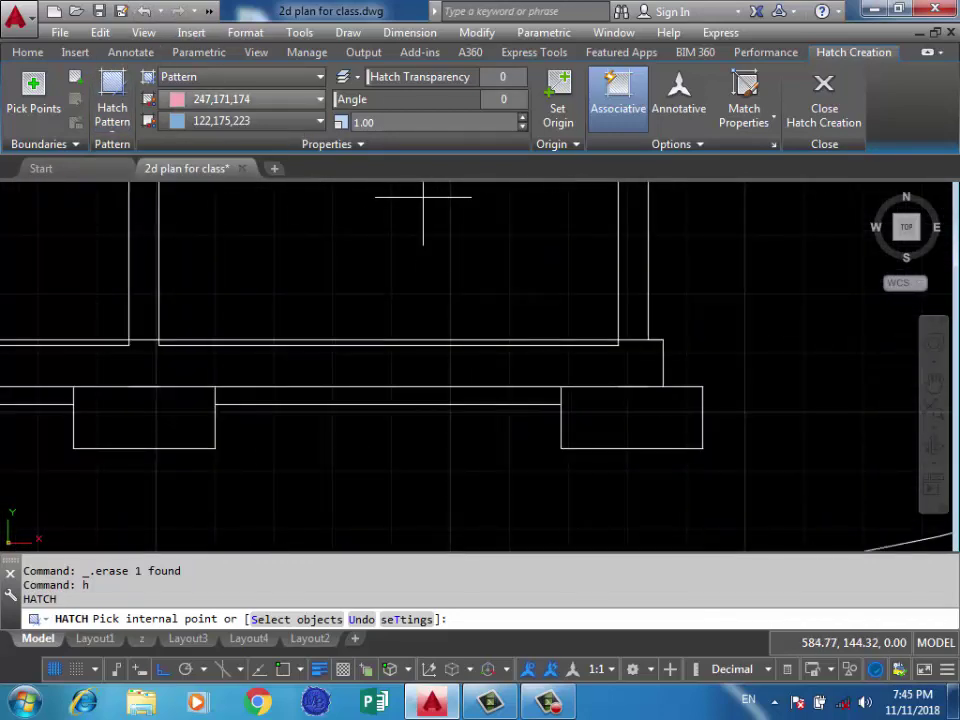
pyautogui.click(250, 99)
pyautogui.click(172, 210)
pyautogui.click(250, 121)
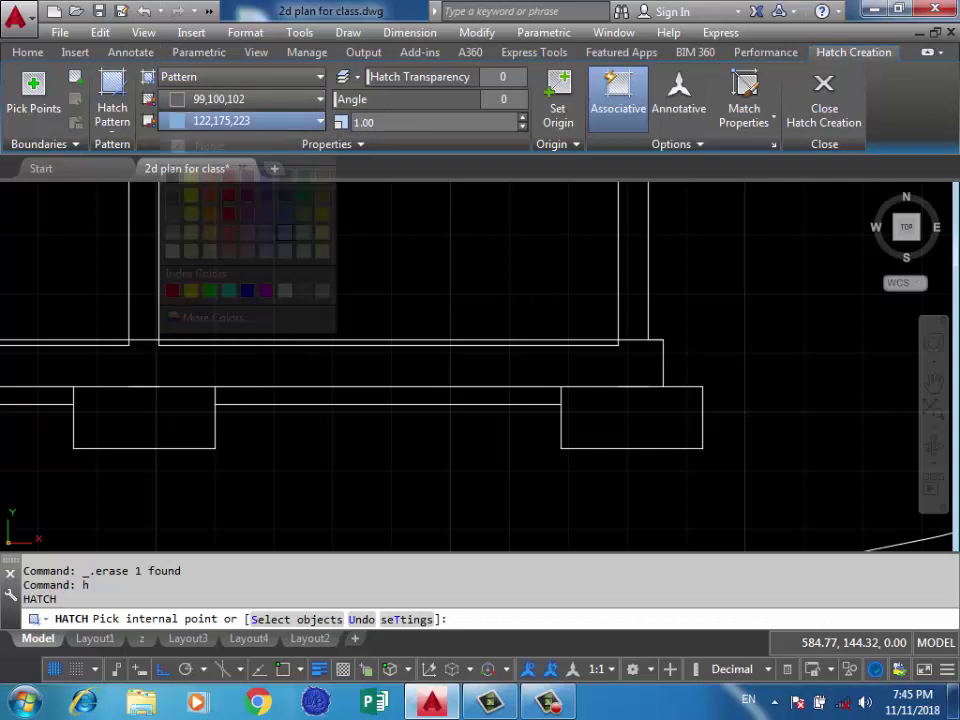
pyautogui.click(172, 232)
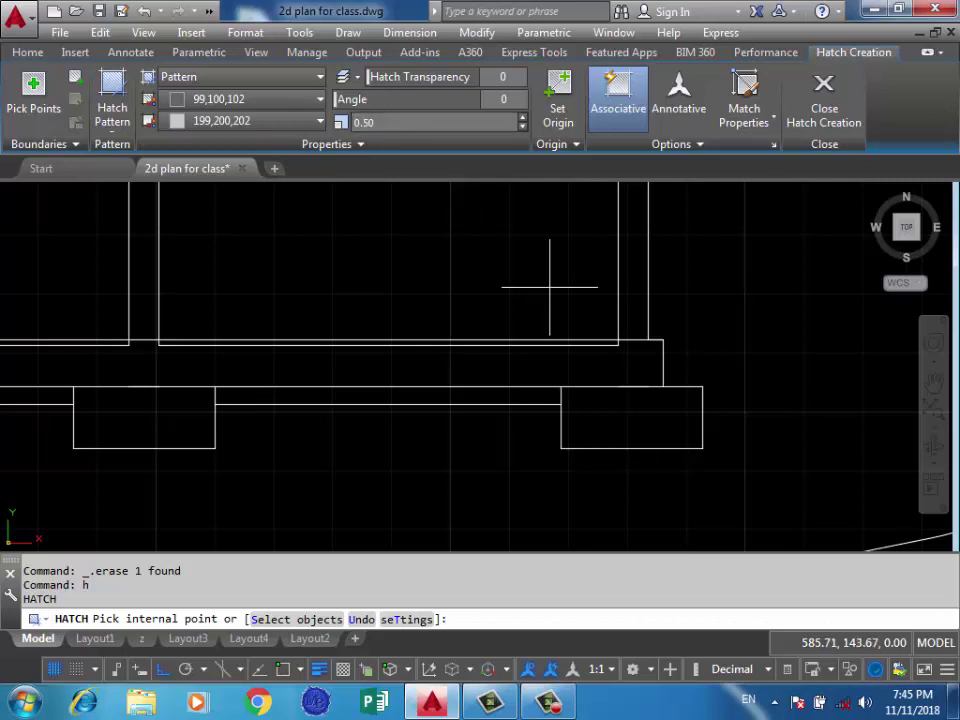
pyautogui.click(614, 416)
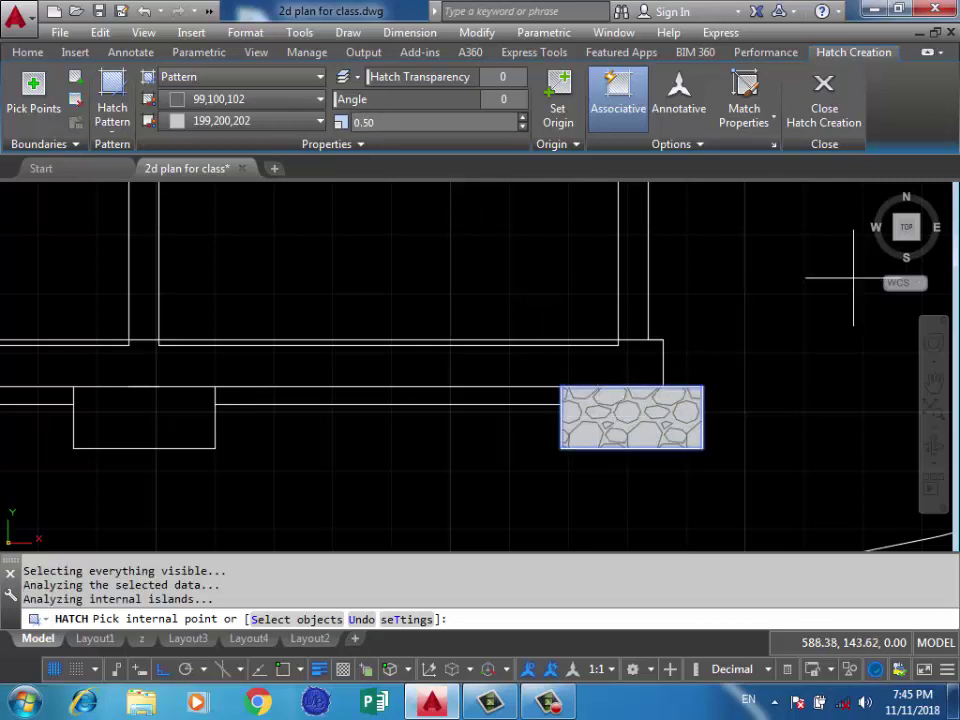
pyautogui.scroll(-2, 853, 280)
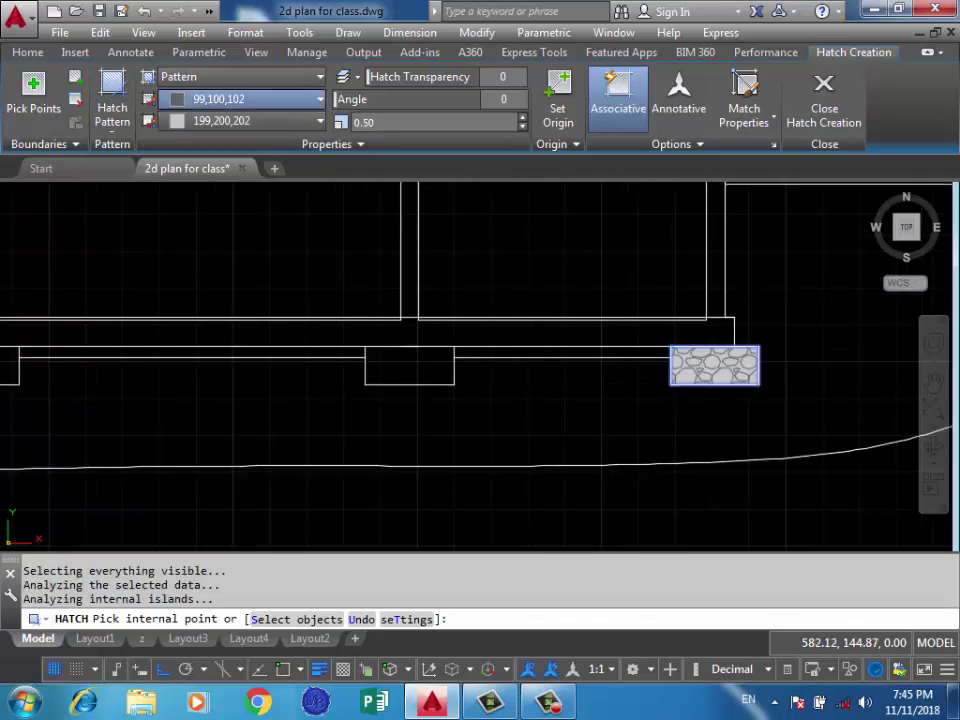
# Switch to light grey hatch lines on a dark grey background and fill another footing.
pyautogui.click(250, 99)
pyautogui.click(172, 227)
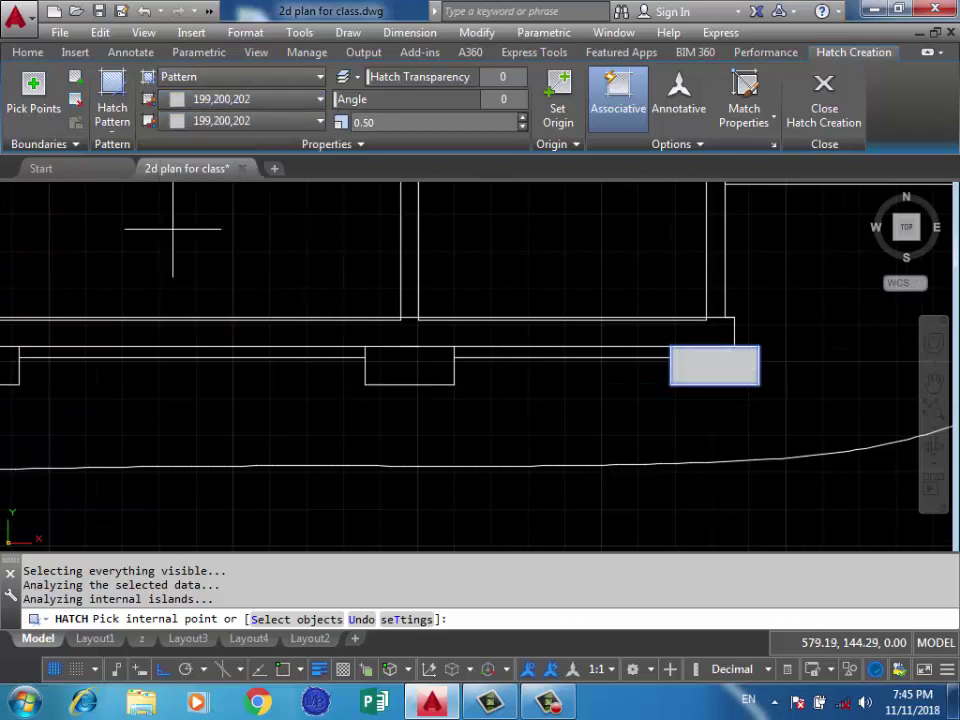
pyautogui.click(250, 120)
pyautogui.click(172, 194)
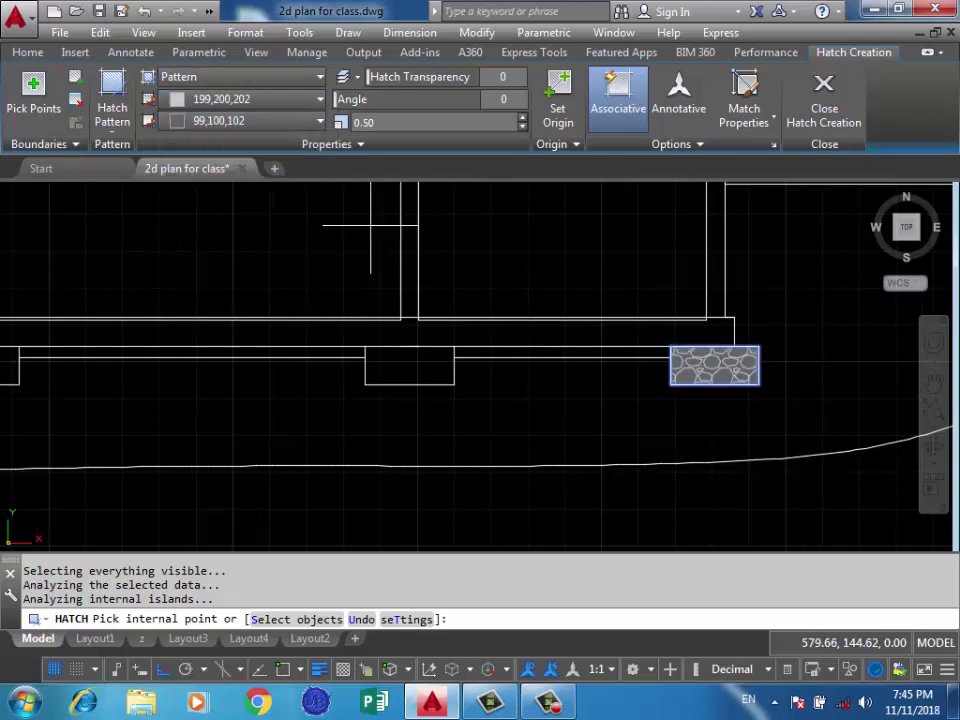
pyautogui.click(432, 378)
# Fill the three remaining footing boxes with the gravel hatch and finish the command.
pyautogui.scroll(-5, 522, 364)
pyautogui.scroll(5, 401, 360)
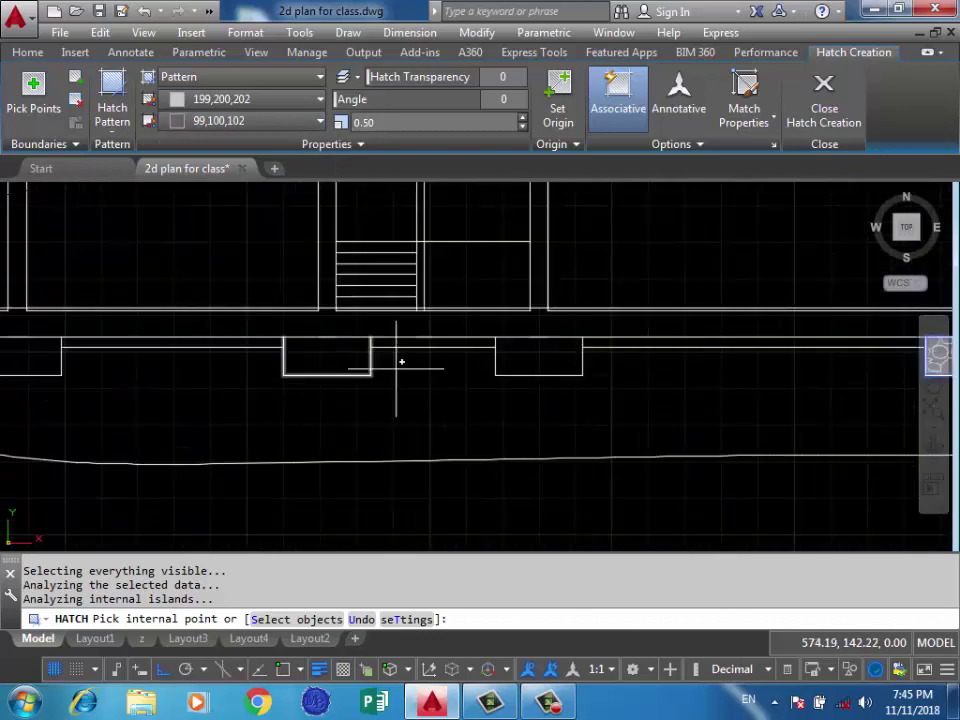
pyautogui.click(539, 356)
pyautogui.click(327, 356)
pyautogui.scroll(-5, 590, 350)
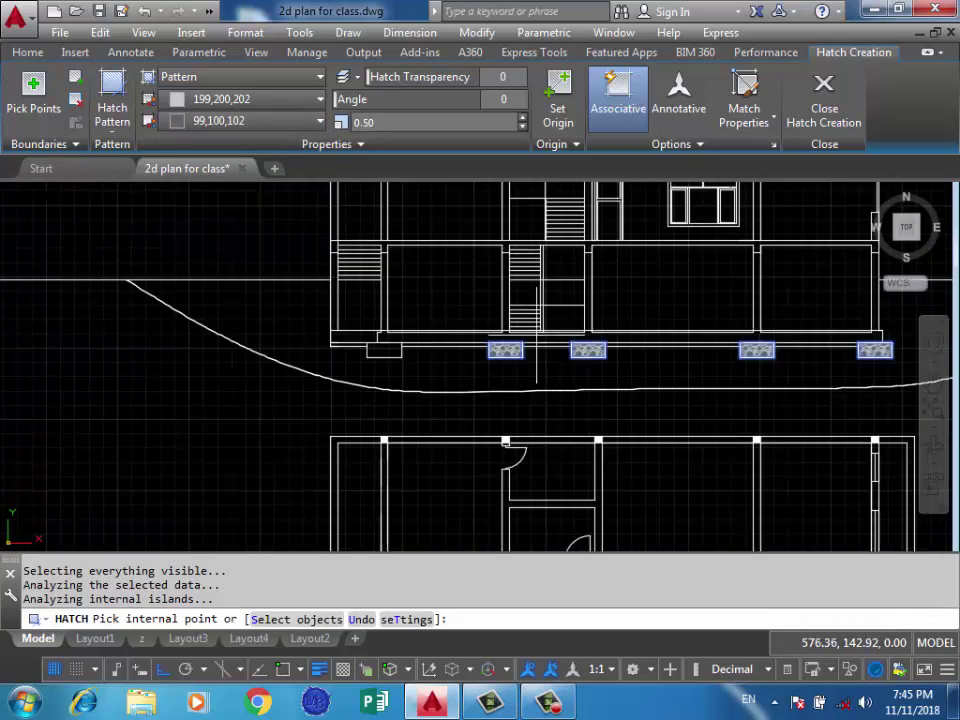
pyautogui.scroll(3, 354, 348)
pyautogui.scroll(2, 380, 348)
pyautogui.click(410, 350)
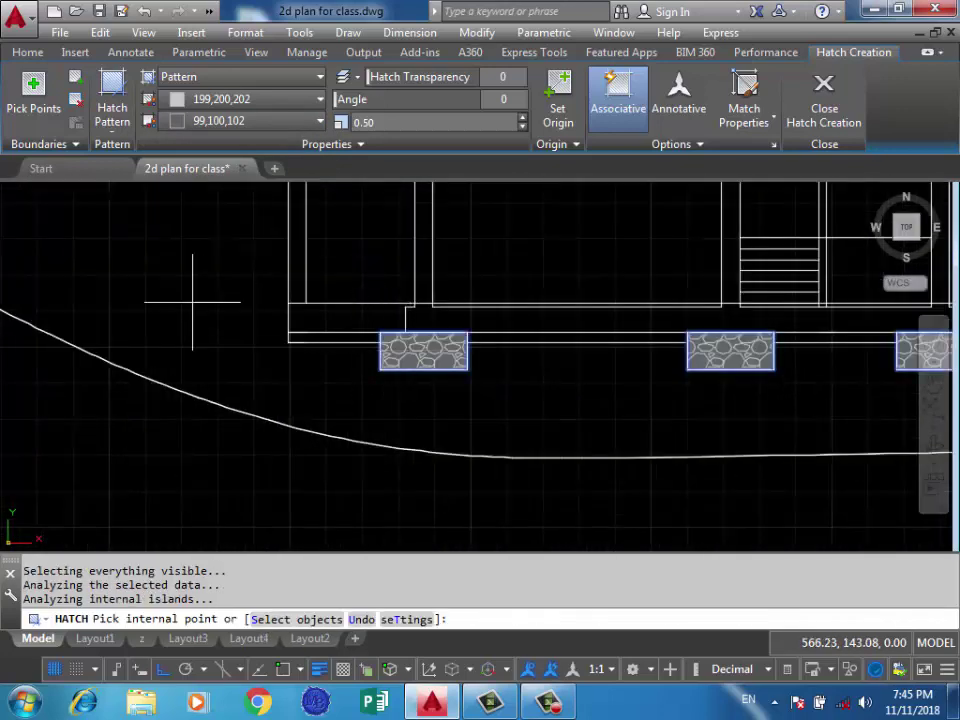
pyautogui.press('Return')
pyautogui.scroll(2, 400, 335)
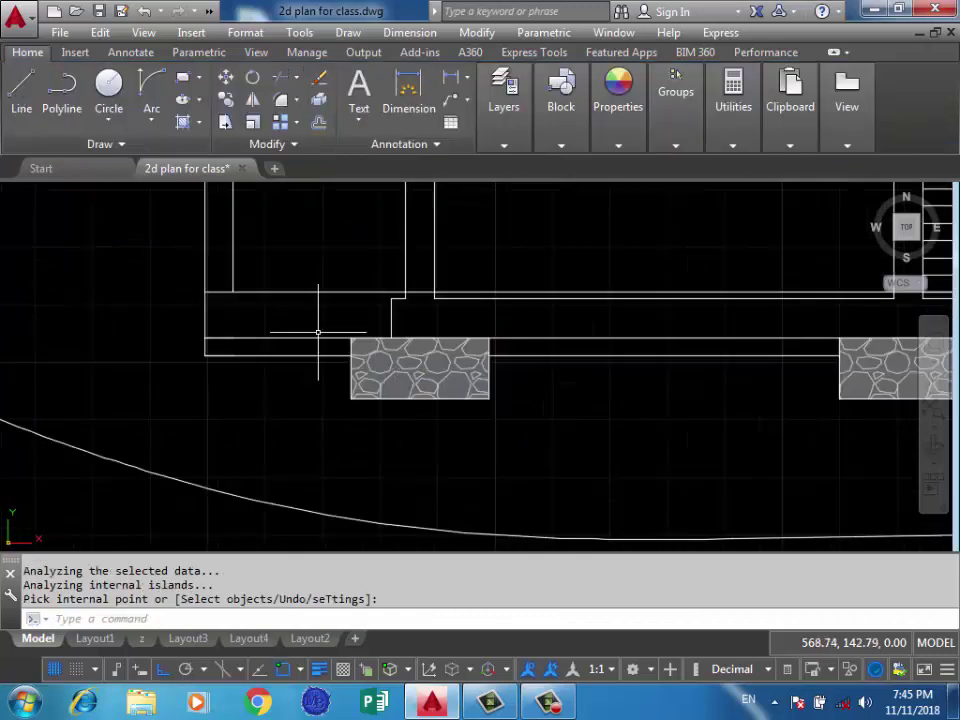
pyautogui.scroll(-2, 356, 330)
pyautogui.scroll(-1, 356, 330)
pyautogui.scroll(-2, 246, 343)
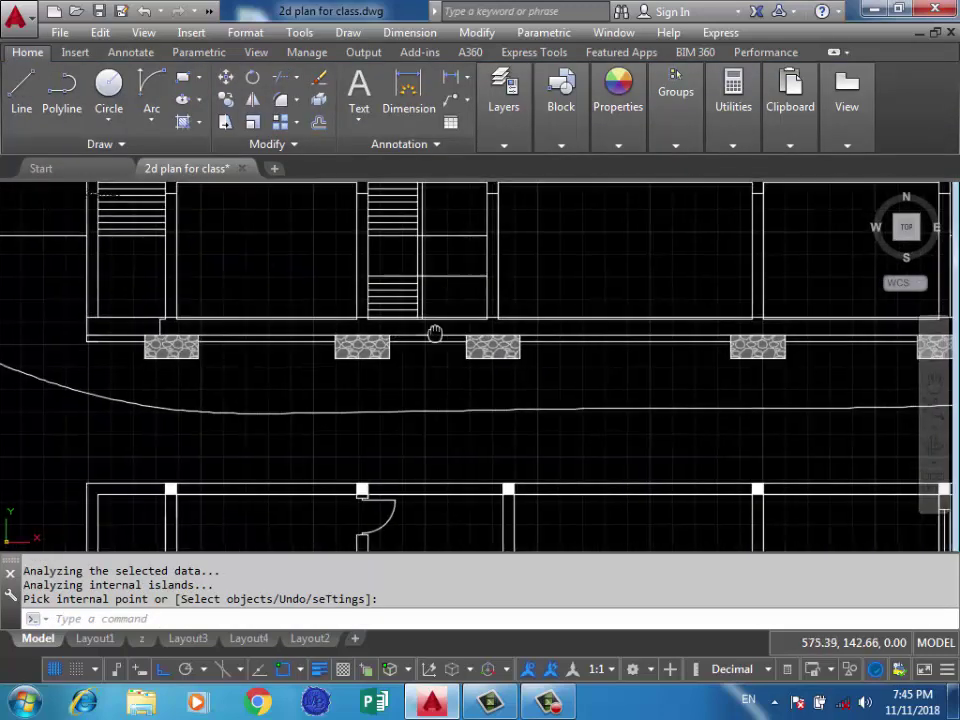
pyautogui.scroll(1, 611, 335)
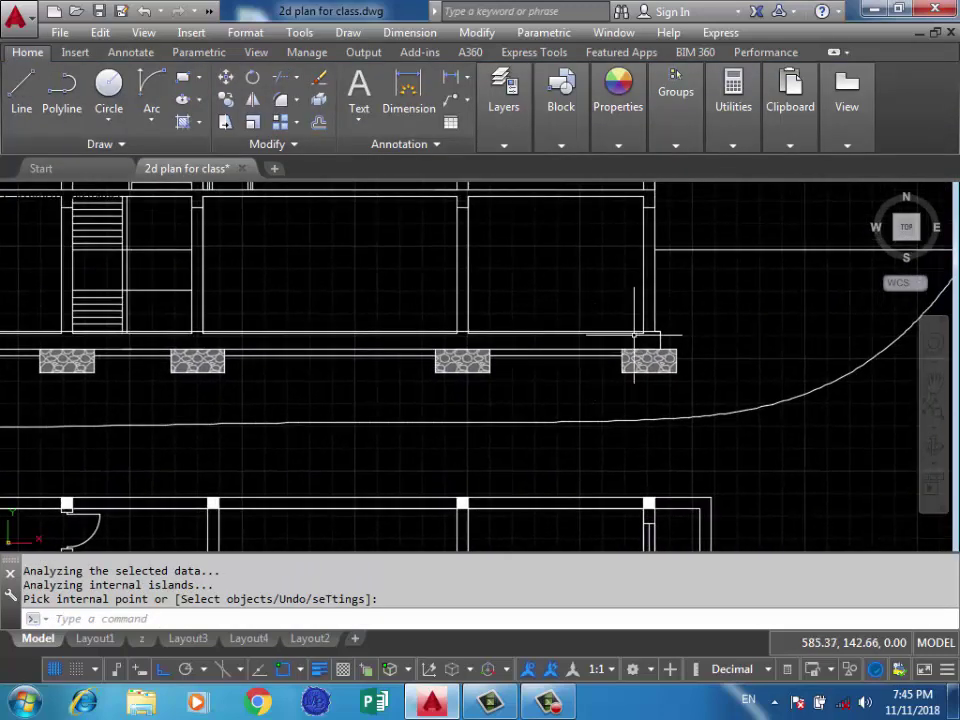
pyautogui.scroll(1, 638, 335)
pyautogui.scroll(2, 637, 335)
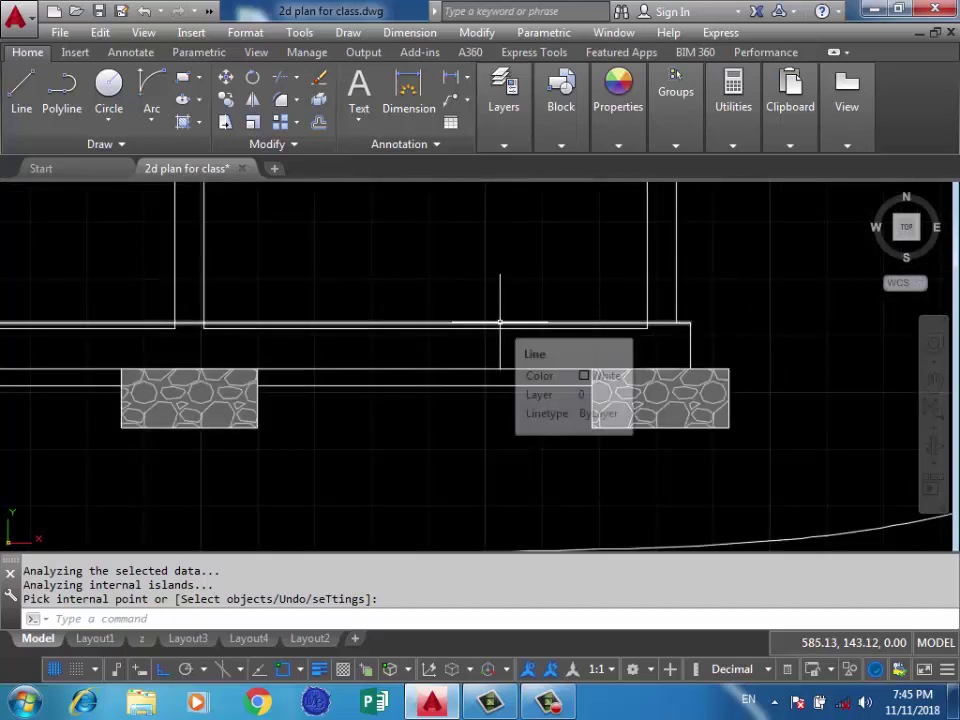
pyautogui.moveTo(481, 351)
pyautogui.mouseDown(button='middle')
pyautogui.moveTo(538, 358)
pyautogui.moveTo(535, 386)
pyautogui.mouseUp(button='middle')
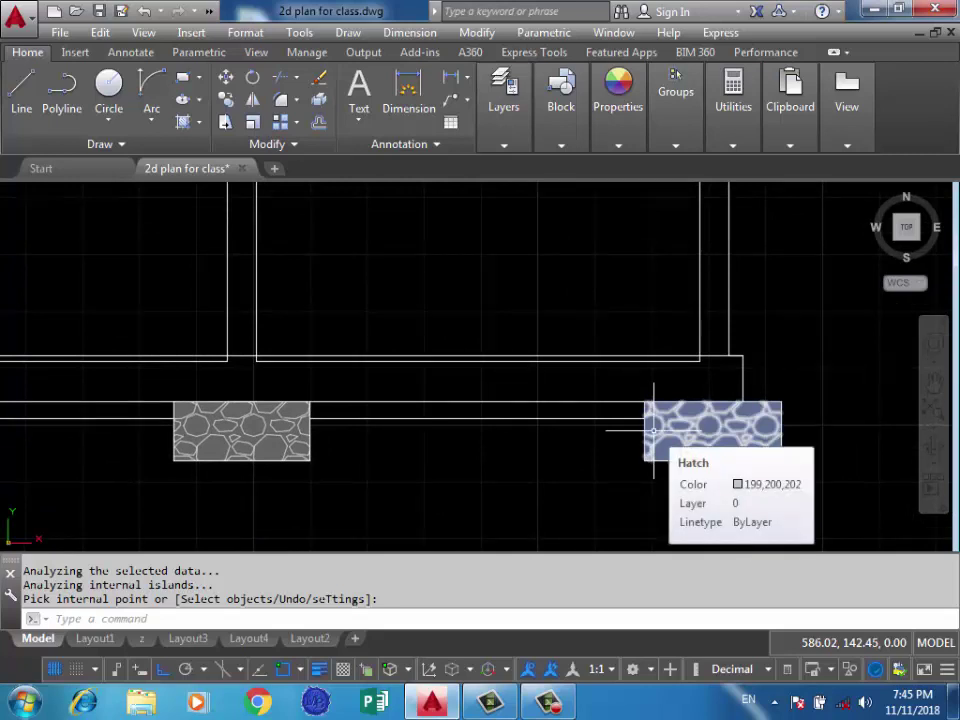
pyautogui.scroll(-2, 654, 431)
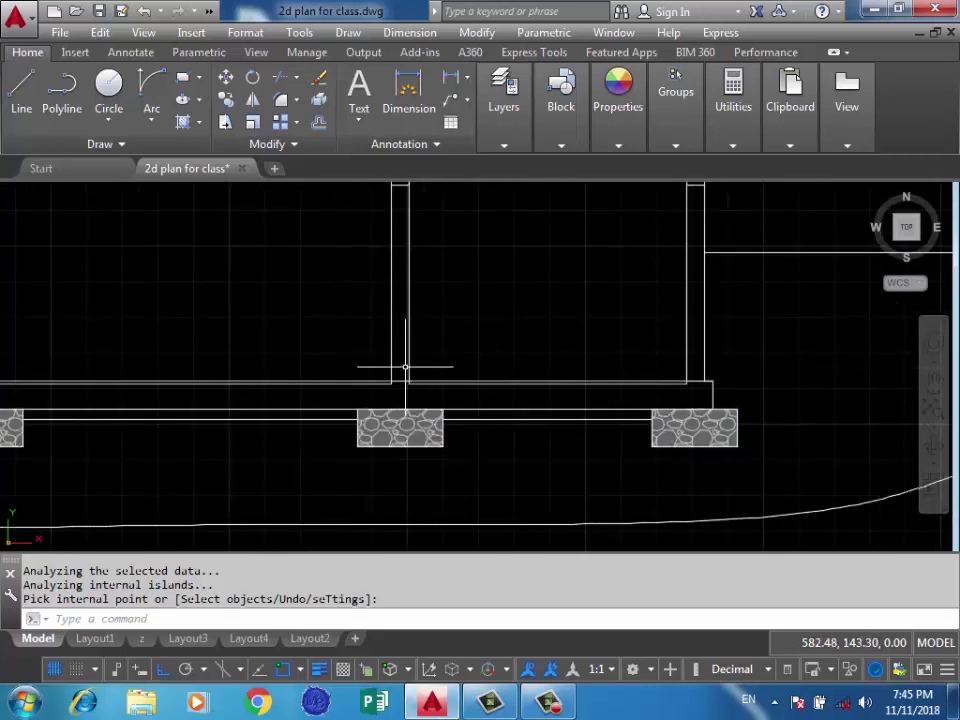
# Draw two vertical lines from the left column's corners down to its footing's top edge.
pyautogui.scroll(5, 690, 390)
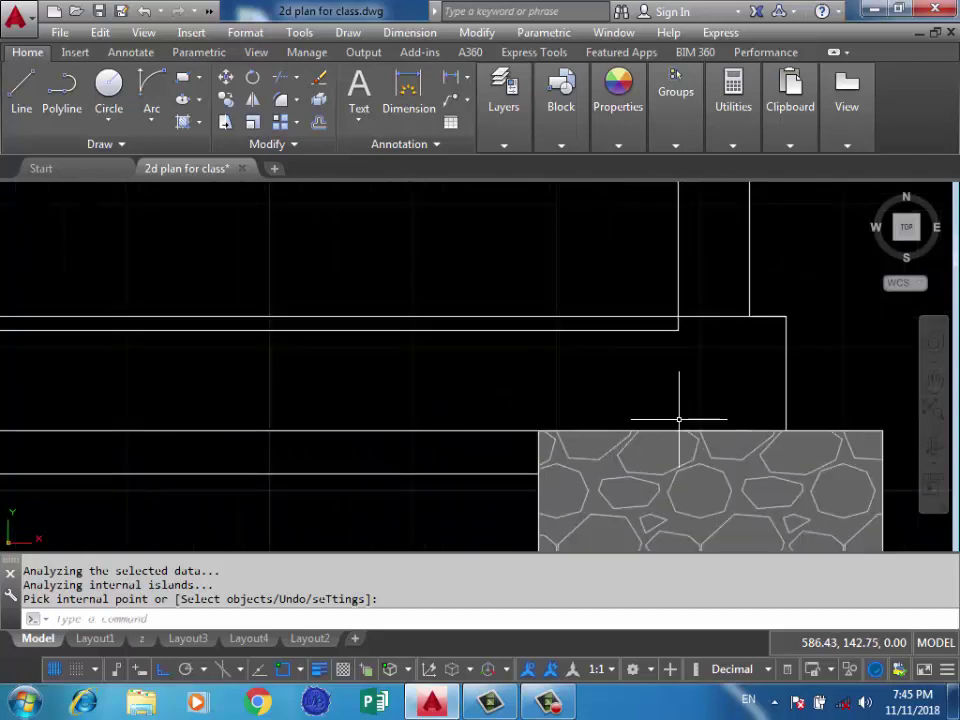
pyautogui.write('l')
pyautogui.press('Return')
pyautogui.click(678, 432)
pyautogui.press('Return')
pyautogui.scroll(-4, 670, 410)
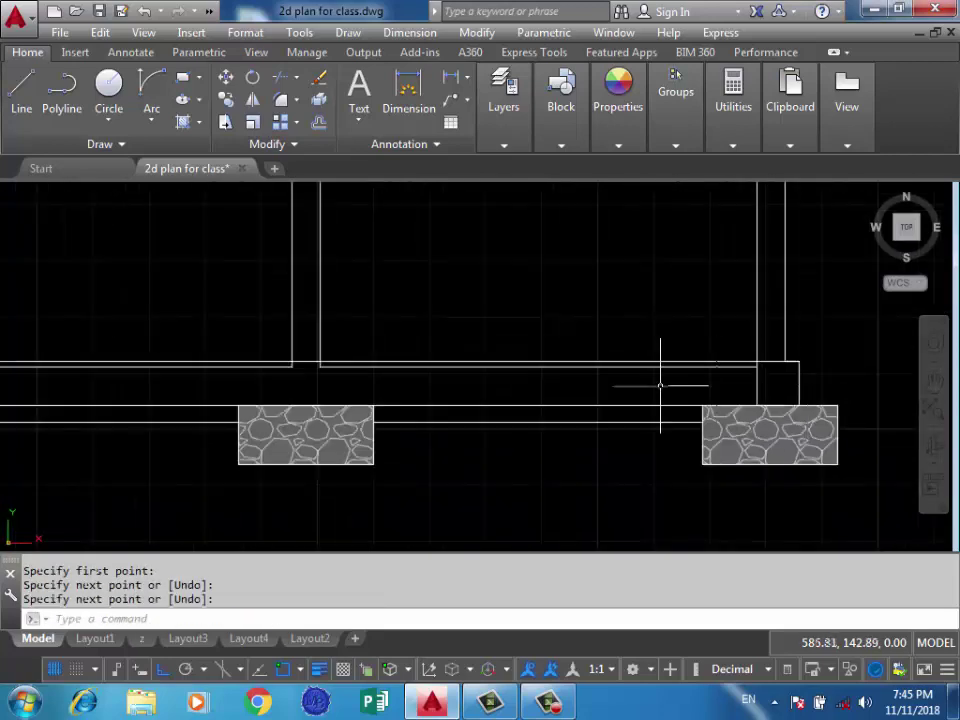
pyautogui.scroll(4, 321, 392)
pyautogui.press('Return')
pyautogui.click(315, 330)
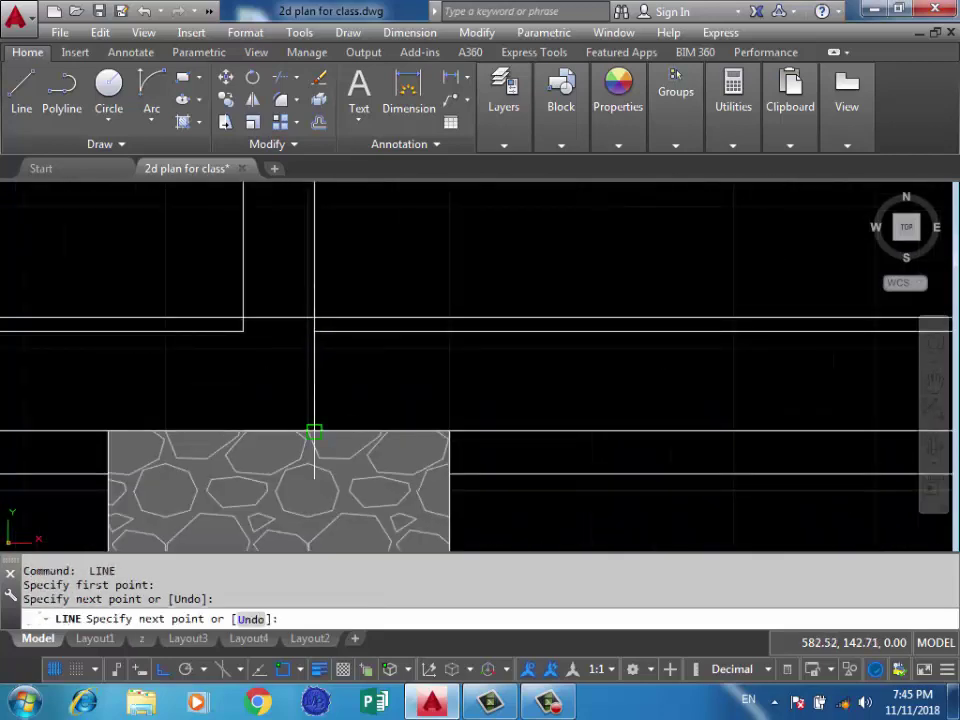
pyautogui.click(314, 431)
pyautogui.press('Return')
pyautogui.press('Return')
pyautogui.click(243, 330)
pyautogui.click(243, 431)
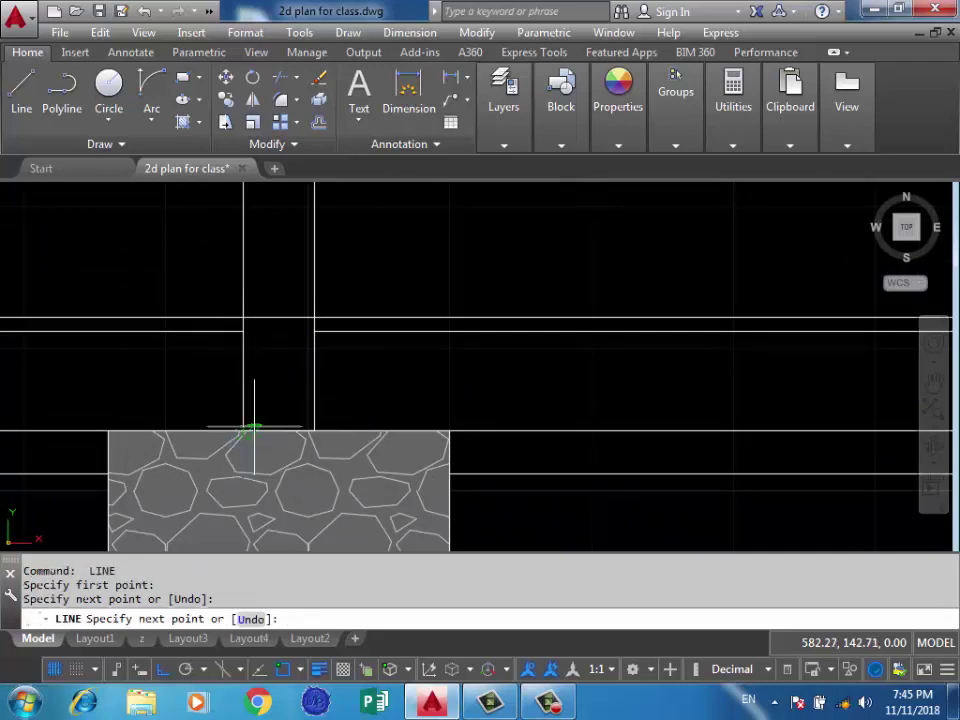
pyautogui.press('Return')
pyautogui.scroll(-5, 579, 386)
pyautogui.scroll(1, 461, 389)
pyautogui.scroll(4, 440, 388)
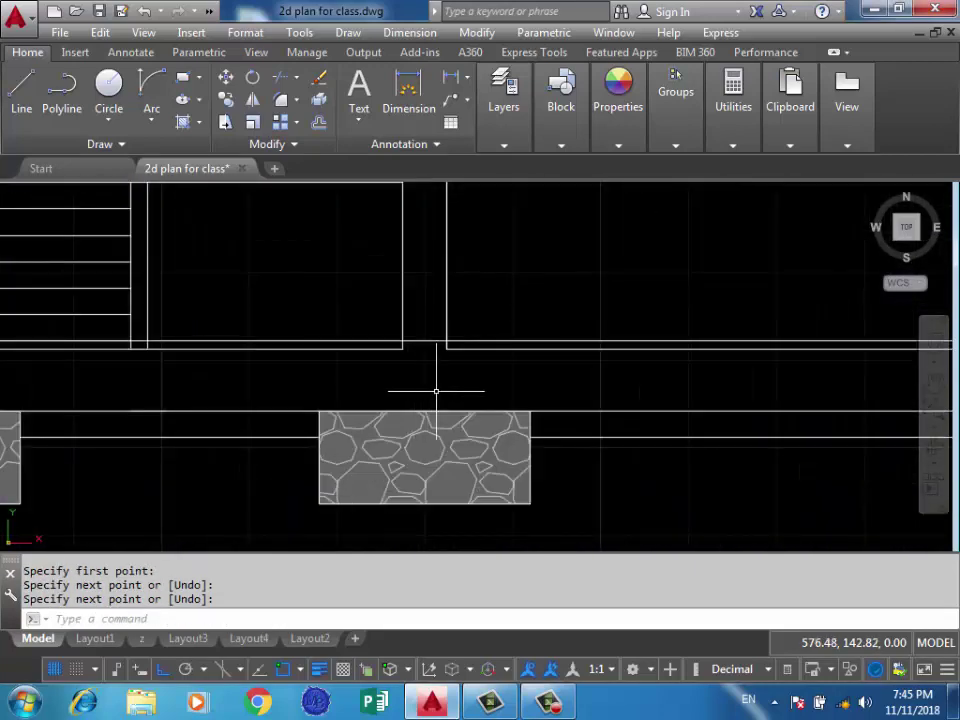
# Extend the sides of the next two columns down to their footing tops.
pyautogui.press('Return')
pyautogui.click(446, 347)
pyautogui.click(446, 411)
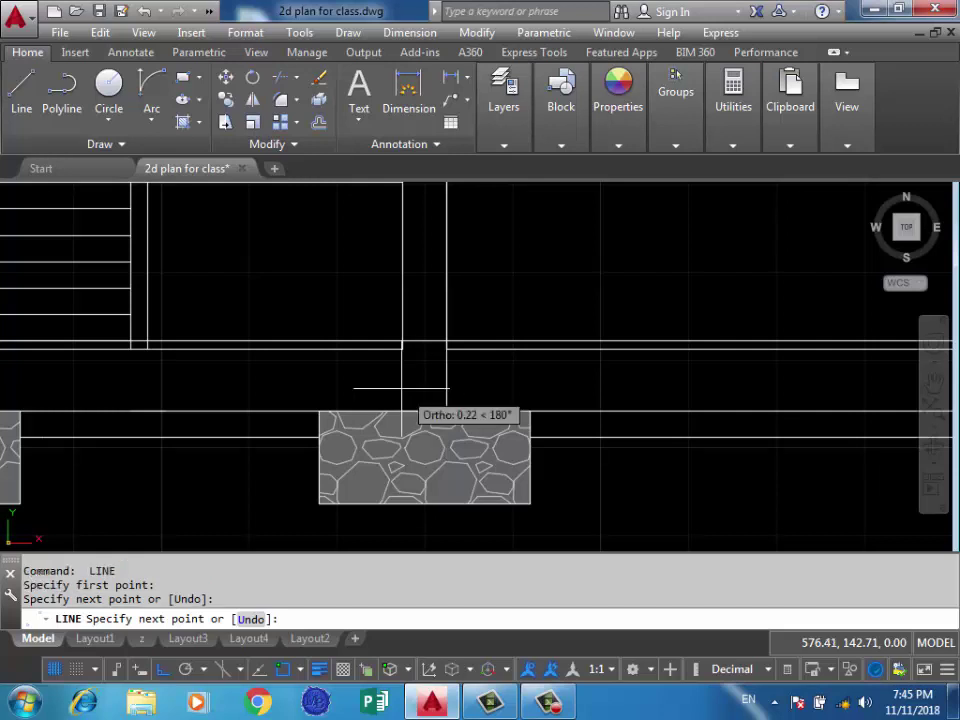
pyautogui.press('Return')
pyautogui.press('Return')
pyautogui.click(403, 347)
pyautogui.click(401, 411)
pyautogui.scroll(-5, 579, 362)
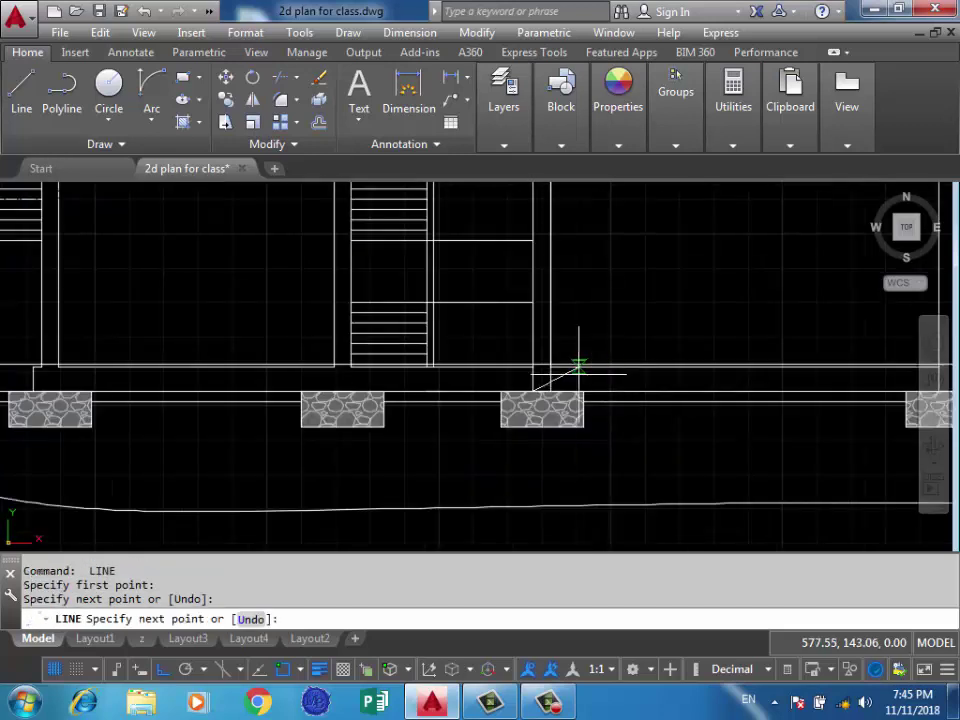
pyautogui.press('Return')
pyautogui.press('Return')
pyautogui.scroll(7, 322, 384)
pyautogui.click(448, 316)
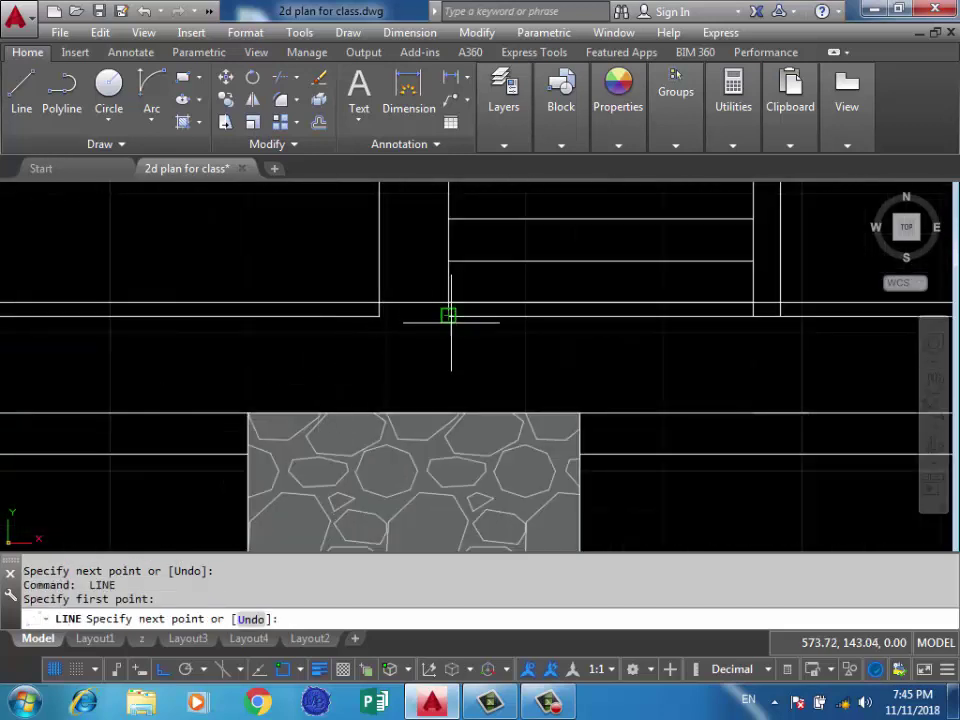
pyautogui.click(448, 411)
pyautogui.press('Return')
pyautogui.press('Return')
pyautogui.click(379, 316)
pyautogui.click(379, 350)
pyautogui.press('Return')
pyautogui.press('Return')
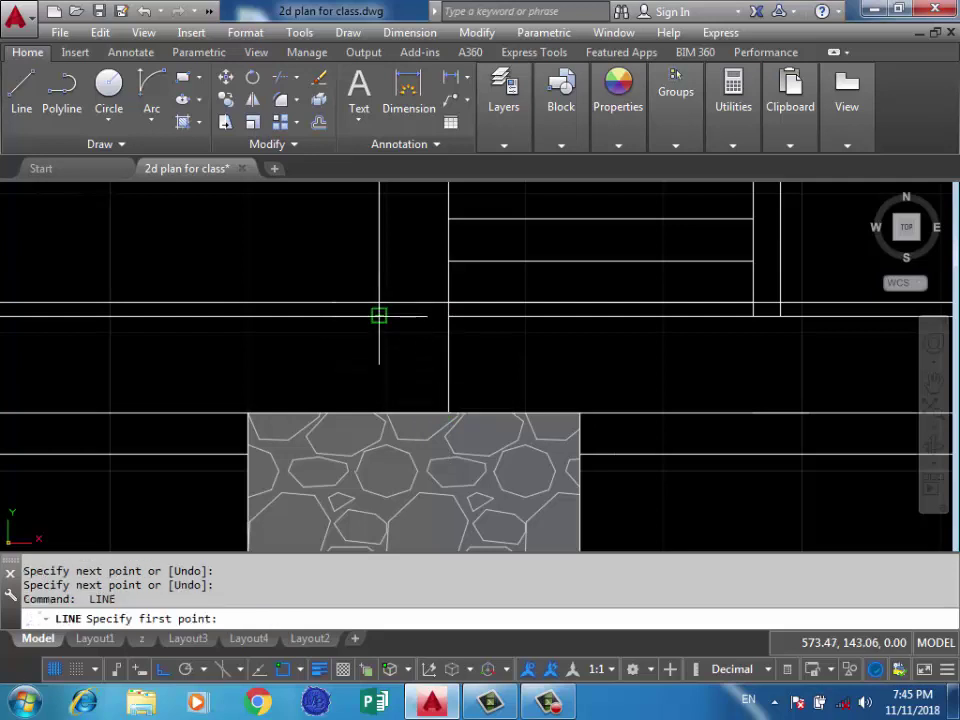
pyautogui.click(379, 316)
pyautogui.click(379, 411)
pyautogui.press('Return')
pyautogui.scroll(-6, 379, 411)
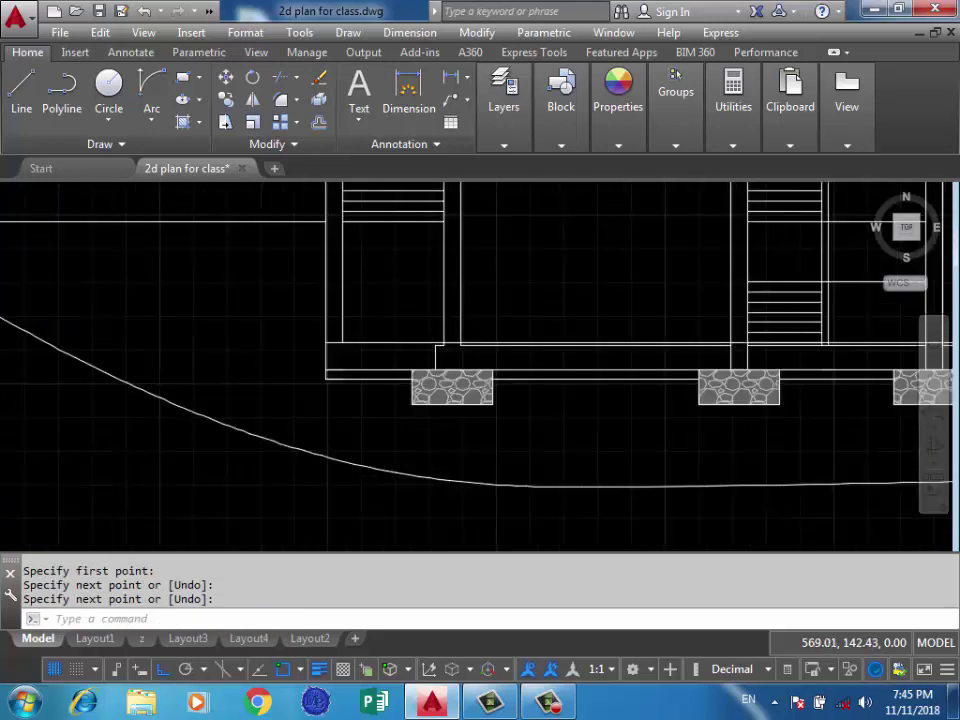
pyautogui.scroll(5, 437, 387)
pyautogui.press('Return')
# Draw the last column's two side lines down to its footing's top edge.
pyautogui.click(497, 343)
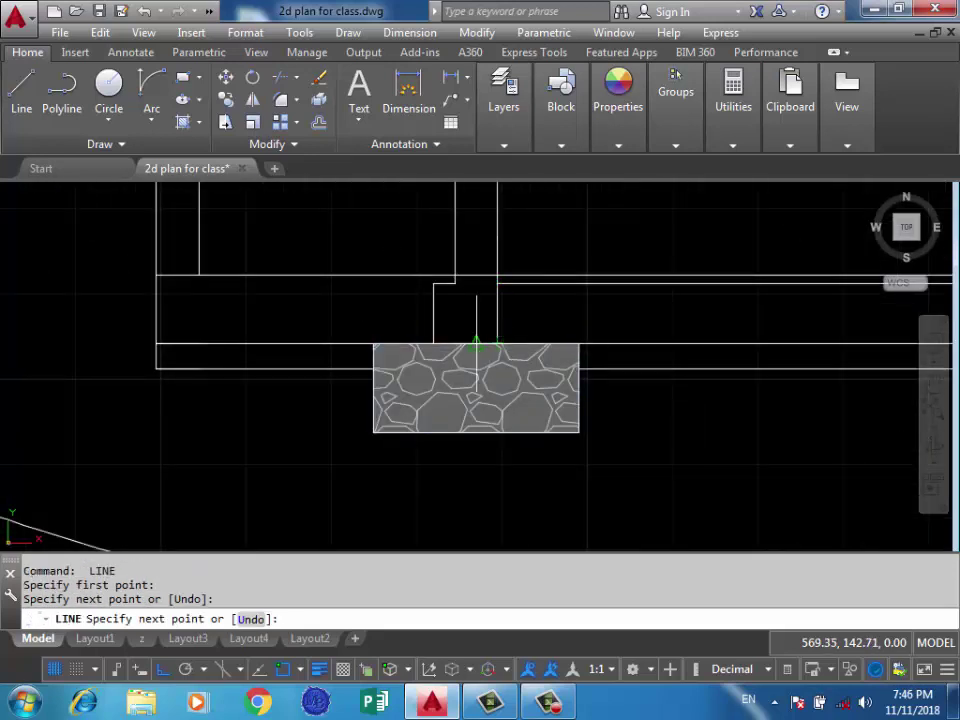
pyautogui.click(476, 343)
pyautogui.press('Return')
pyautogui.press('Return')
pyautogui.click(454, 283)
pyautogui.click(455, 343)
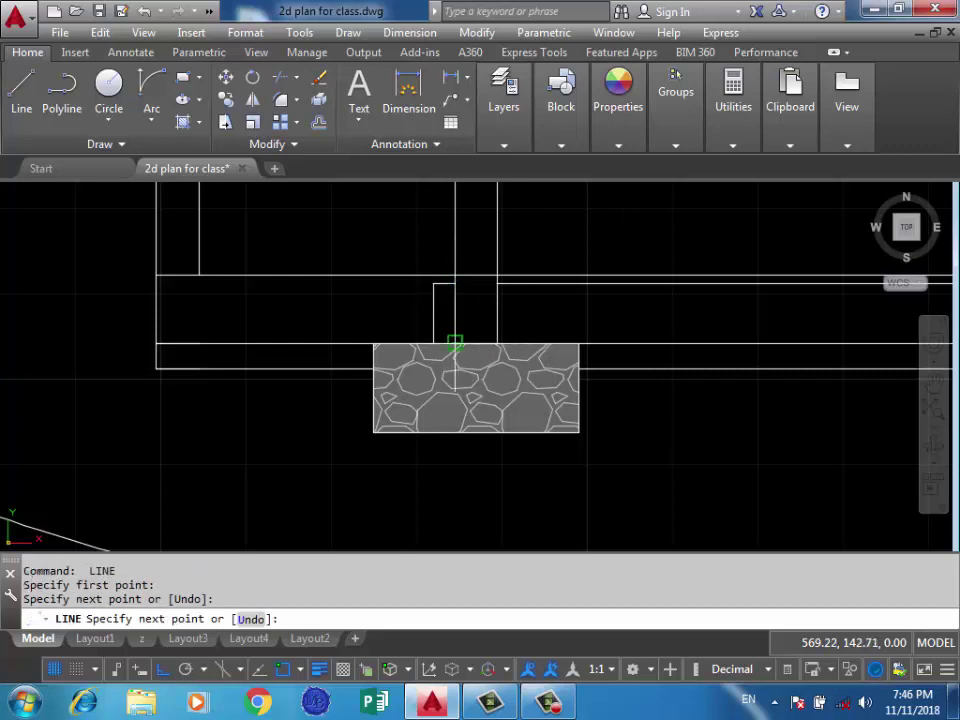
pyautogui.press('Return')
pyautogui.scroll(-3, 476, 343)
pyautogui.scroll(-2, 557, 357)
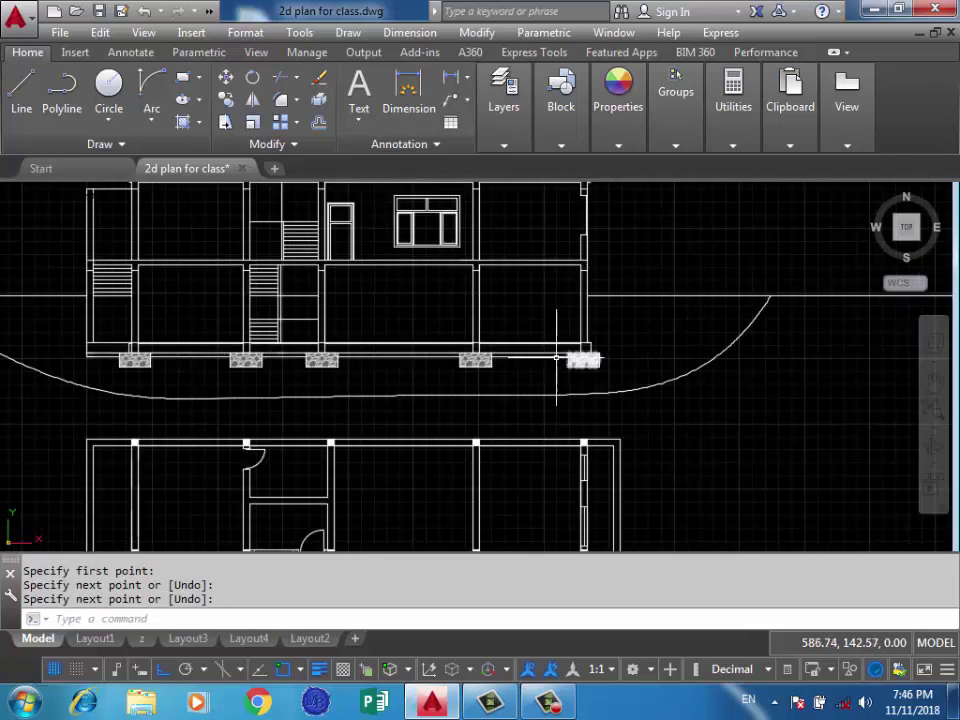
pyautogui.scroll(5, 521, 356)
pyautogui.scroll(-2, 553, 376)
pyautogui.write('h')
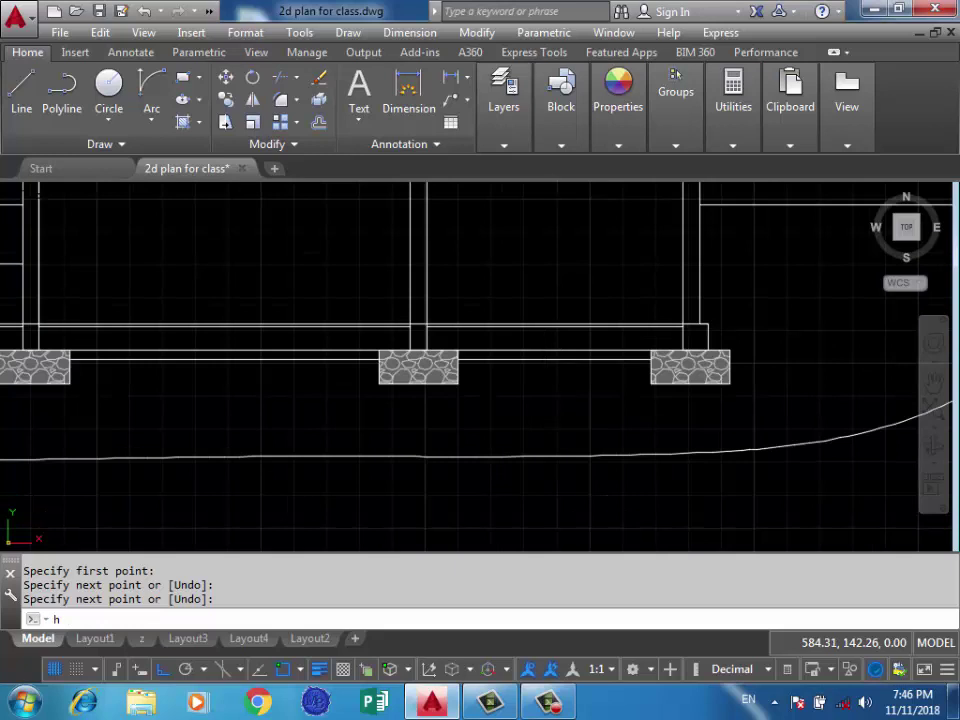
# Fill the column stub above the right footing with the gravel stone hatch, then end the command.
pyautogui.press('Return')
pyautogui.click(695, 338)
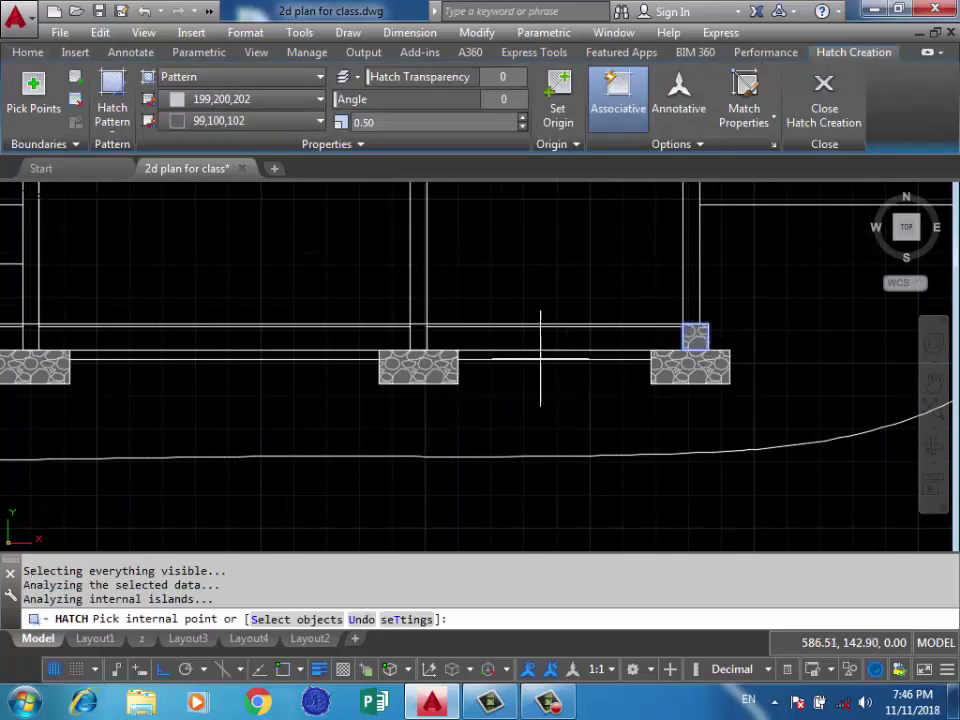
pyautogui.scroll(-2, 710, 355)
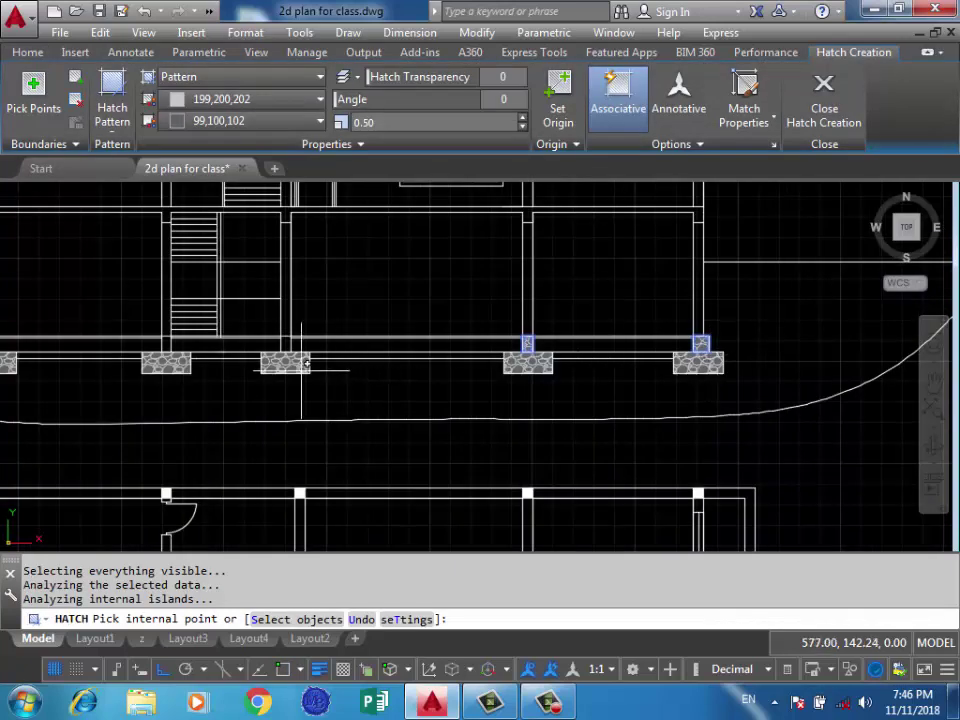
pyautogui.scroll(3, 306, 363)
pyautogui.scroll(-2, 657, 337)
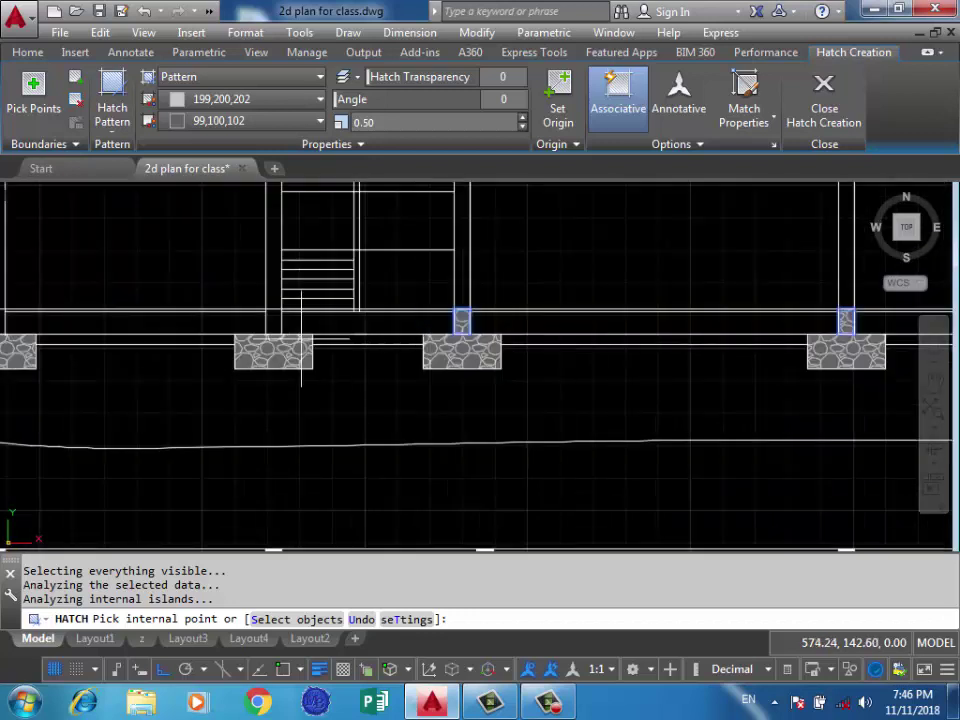
pyautogui.scroll(2, 271, 323)
pyautogui.scroll(-2, 574, 389)
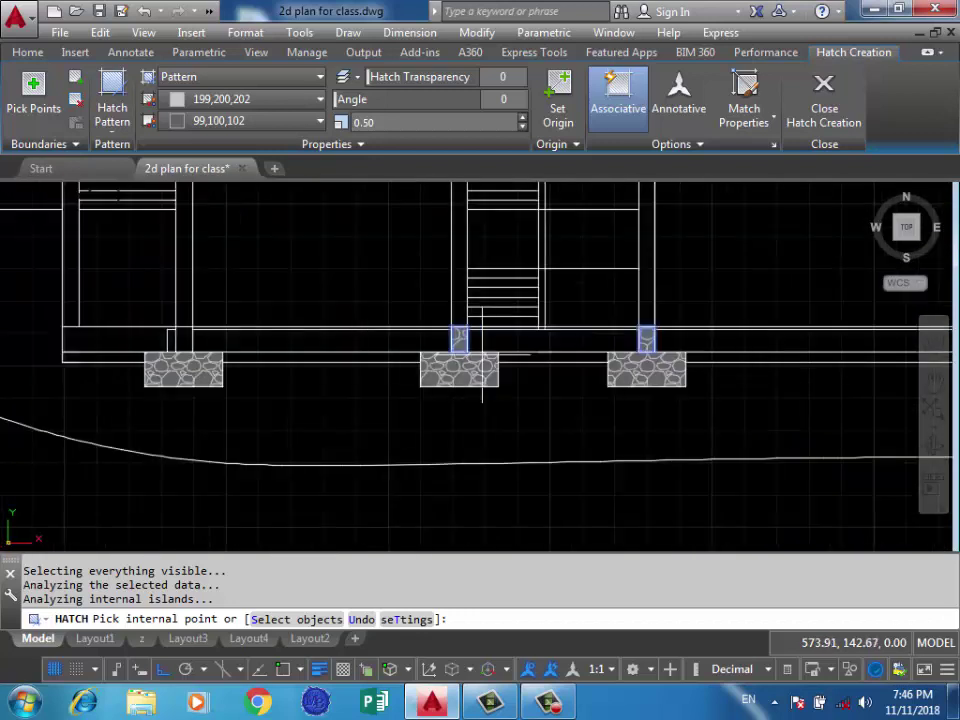
pyautogui.scroll(2, 106, 344)
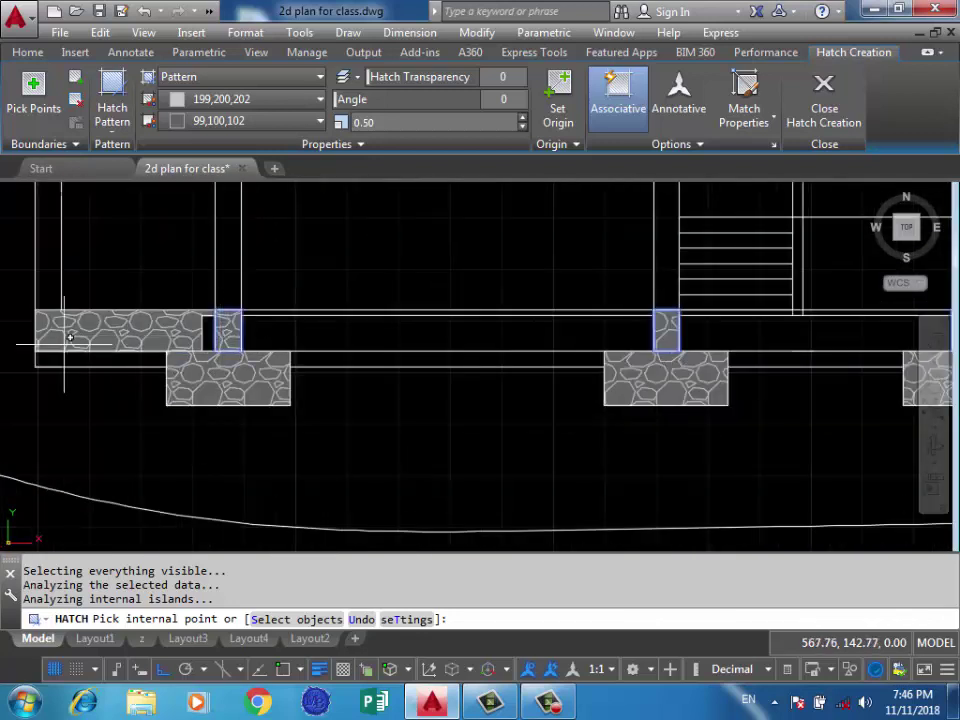
pyautogui.press('Return')
pyautogui.scroll(-3, 106, 357)
pyautogui.scroll(2, 106, 357)
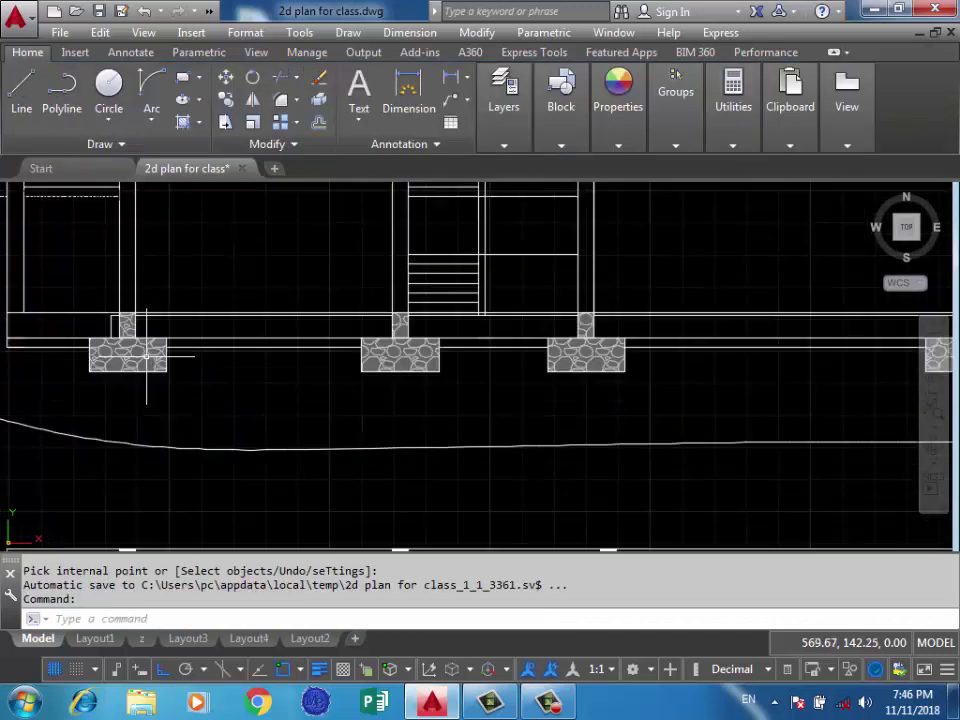
pyautogui.scroll(3, 100, 356)
pyautogui.scroll(-3, 83, 355)
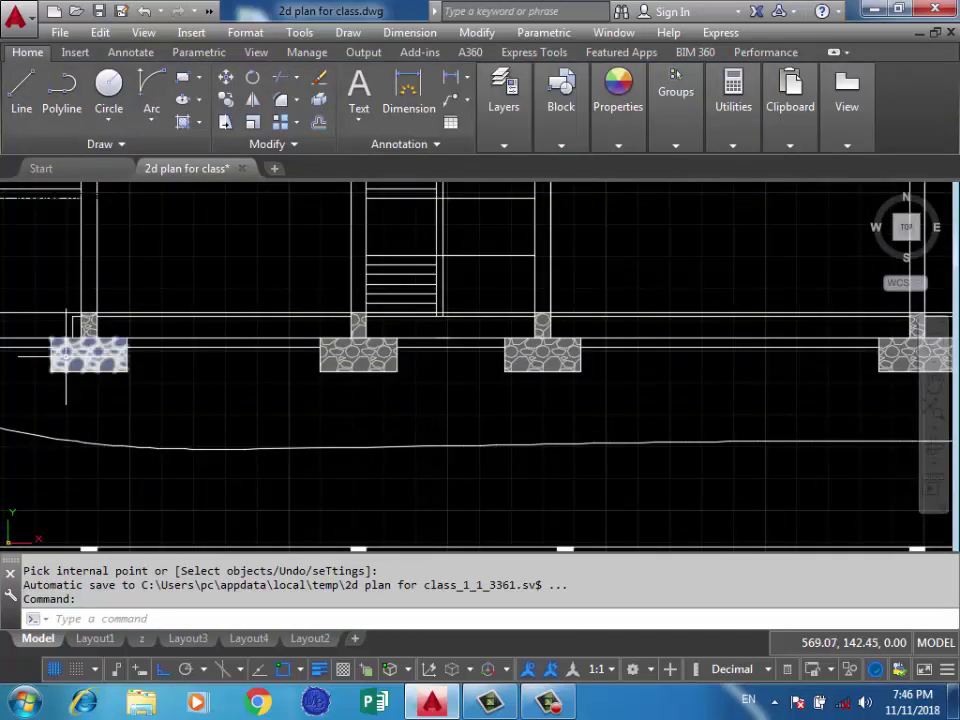
pyautogui.scroll(-3, 300, 350)
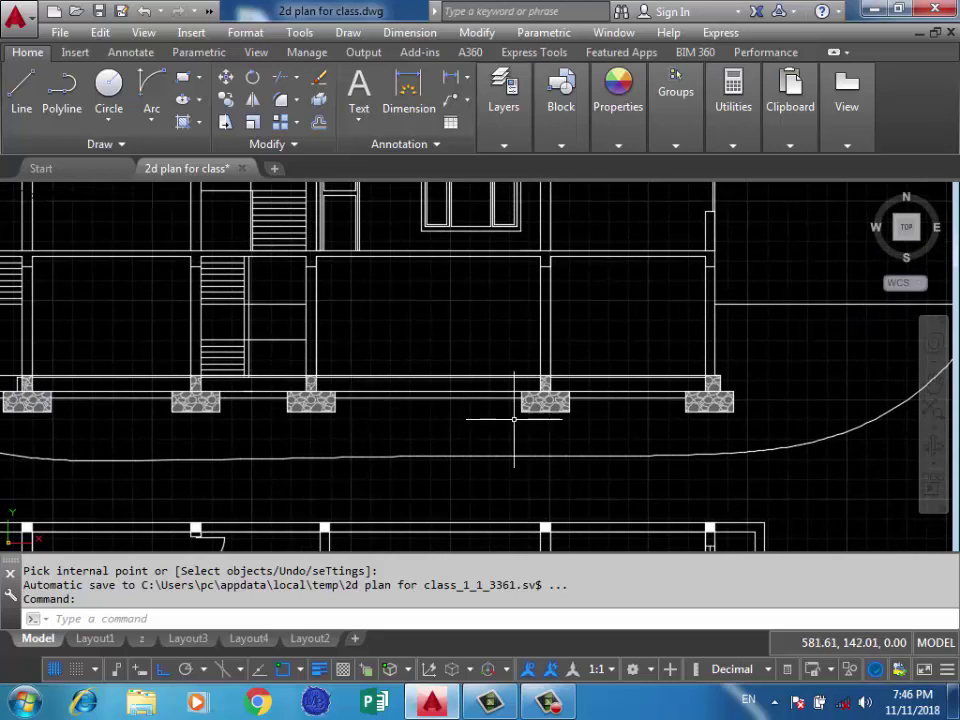
pyautogui.scroll(5, 729, 404)
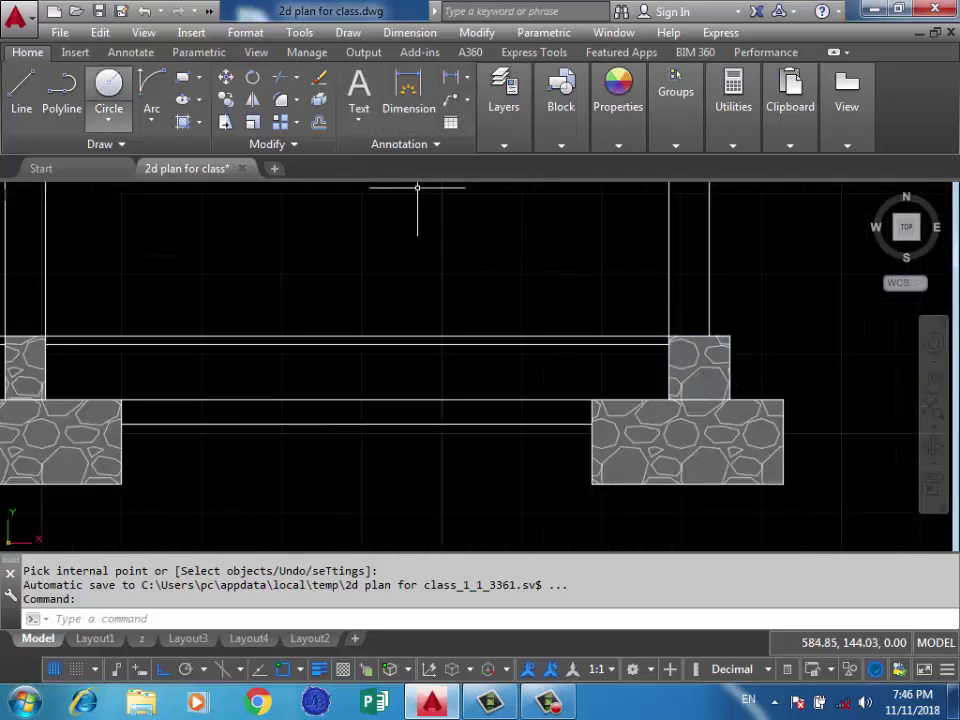
# Select the upper-right footing's stone hatch to view its options, then cancel the edit.
pyautogui.scroll(2, 729, 368)
pyautogui.scroll(2, 725, 365)
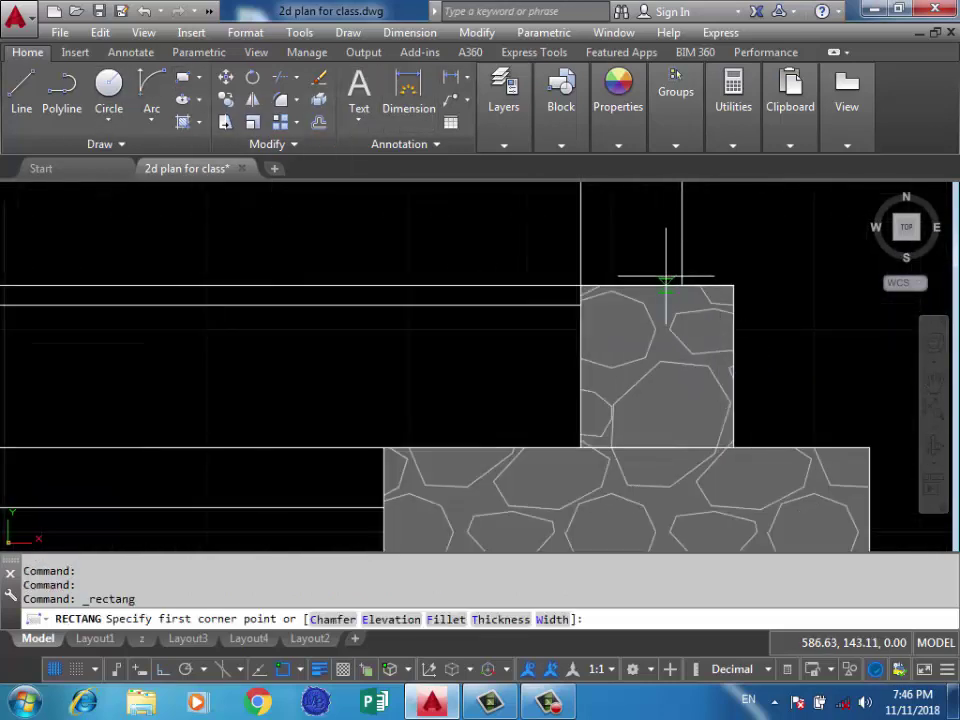
pyautogui.click(682, 285)
pyautogui.click(580, 433)
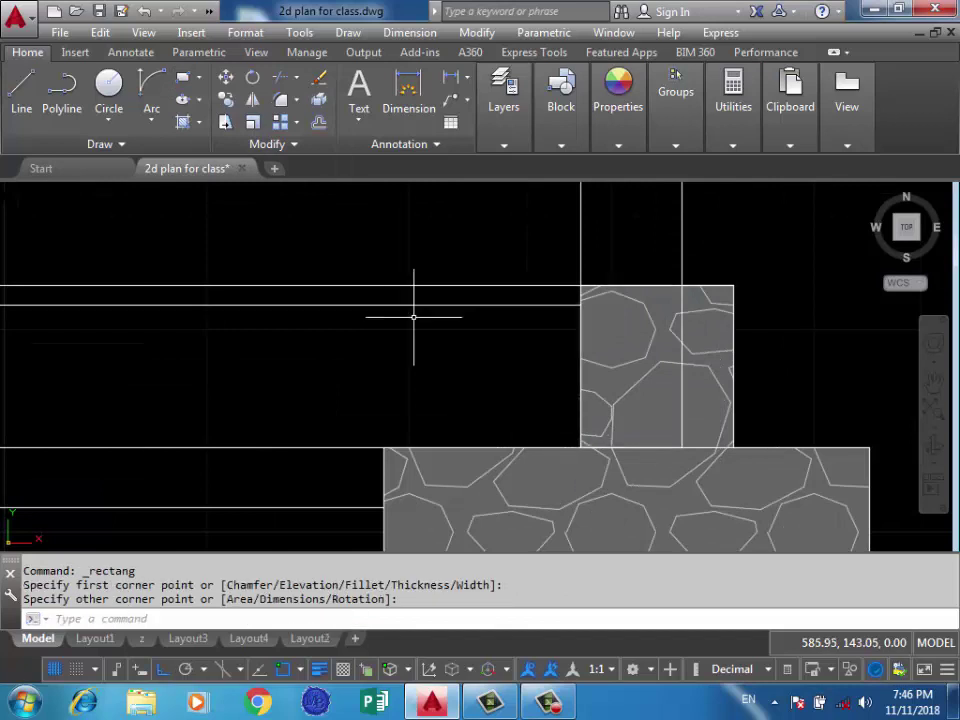
pyautogui.click(610, 332)
pyautogui.click(604, 345)
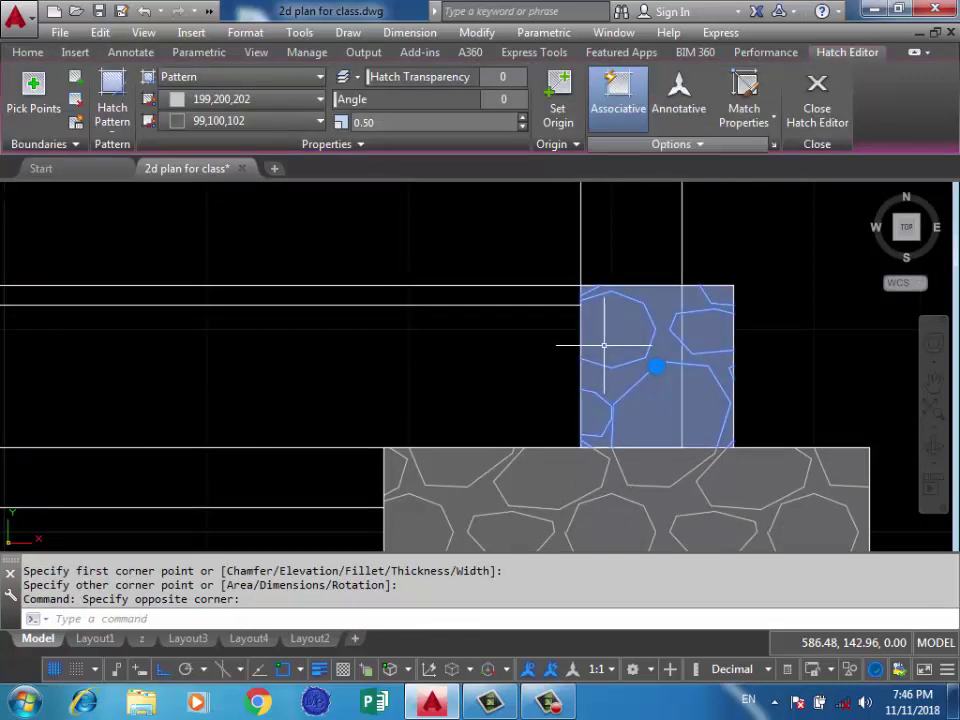
pyautogui.click(672, 144)
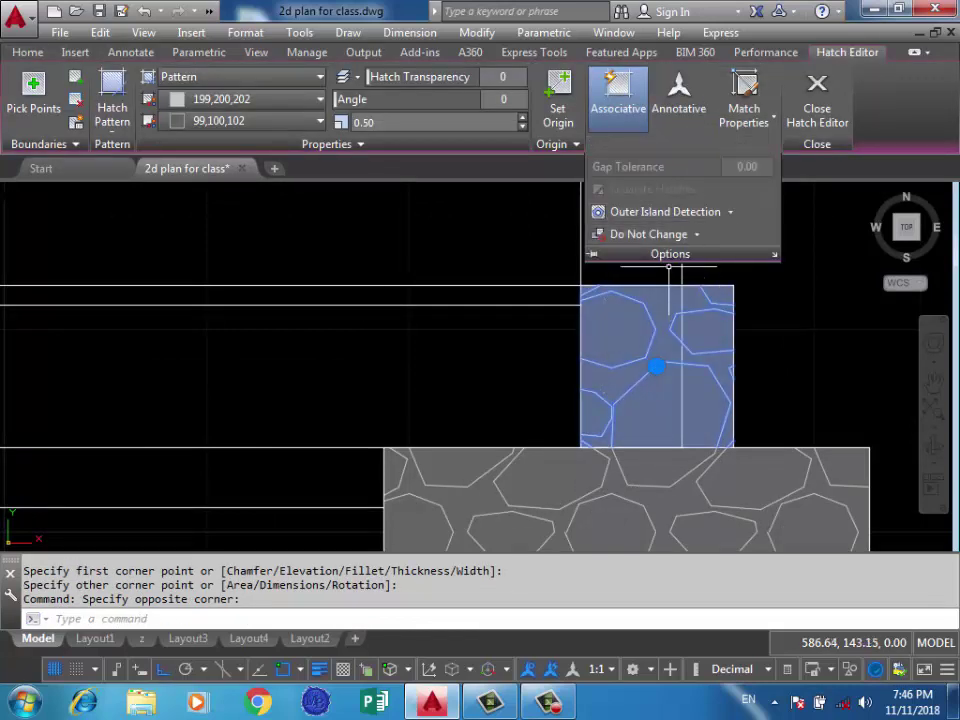
pyautogui.press('Escape')
# Delete the stone hatch in the right pedestal and start a new hatch.
pyautogui.scroll(-2, 700, 360)
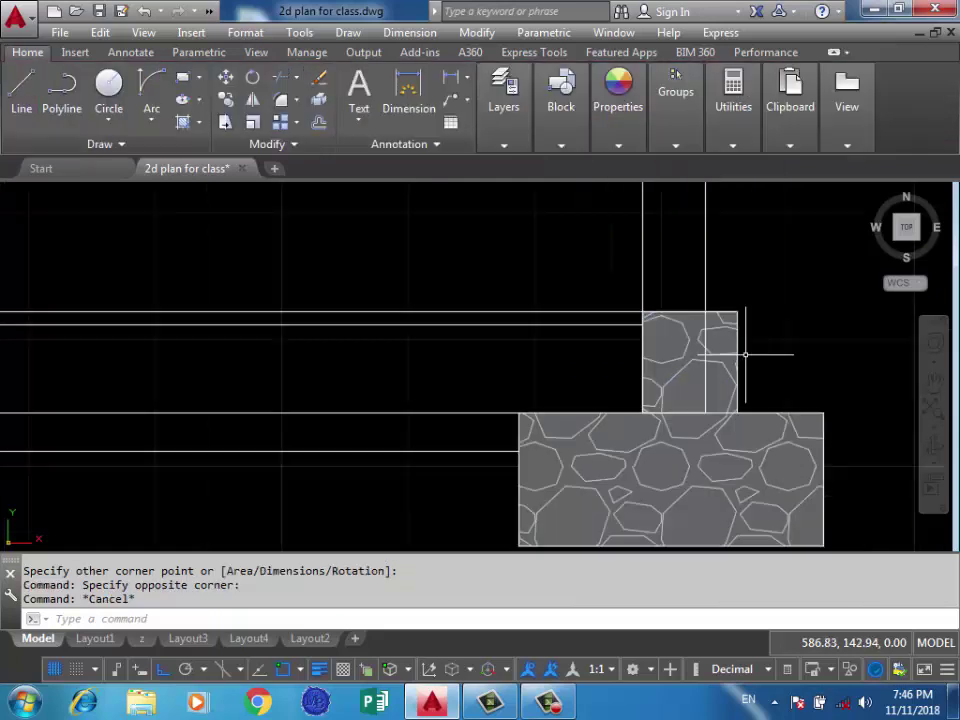
pyautogui.scroll(-2, 450, 365)
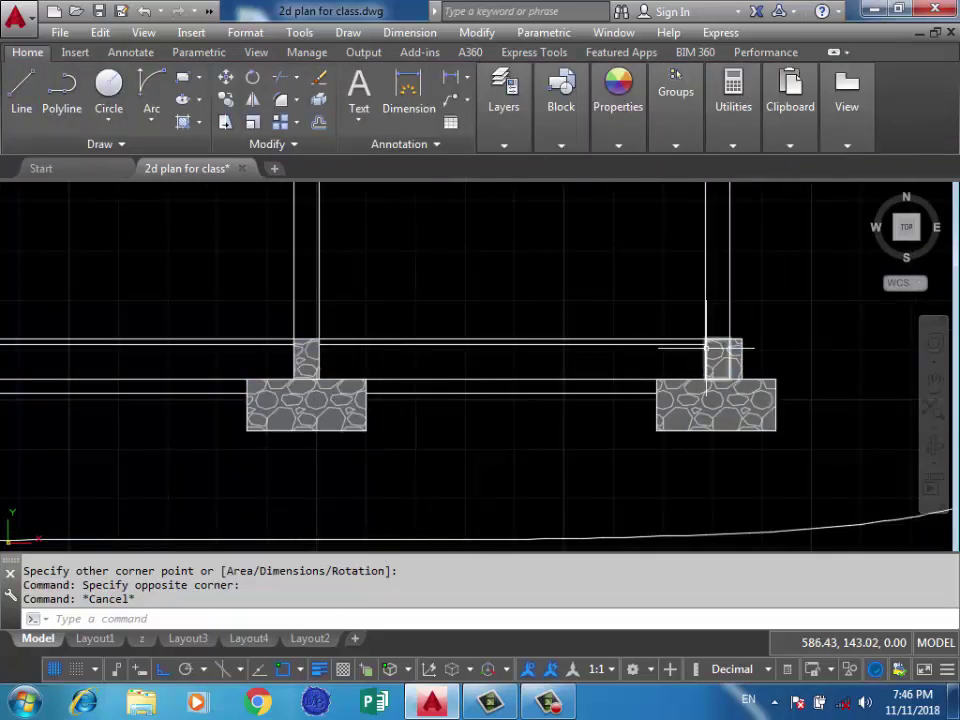
pyautogui.click(722, 352)
pyautogui.scroll(3, 750, 362)
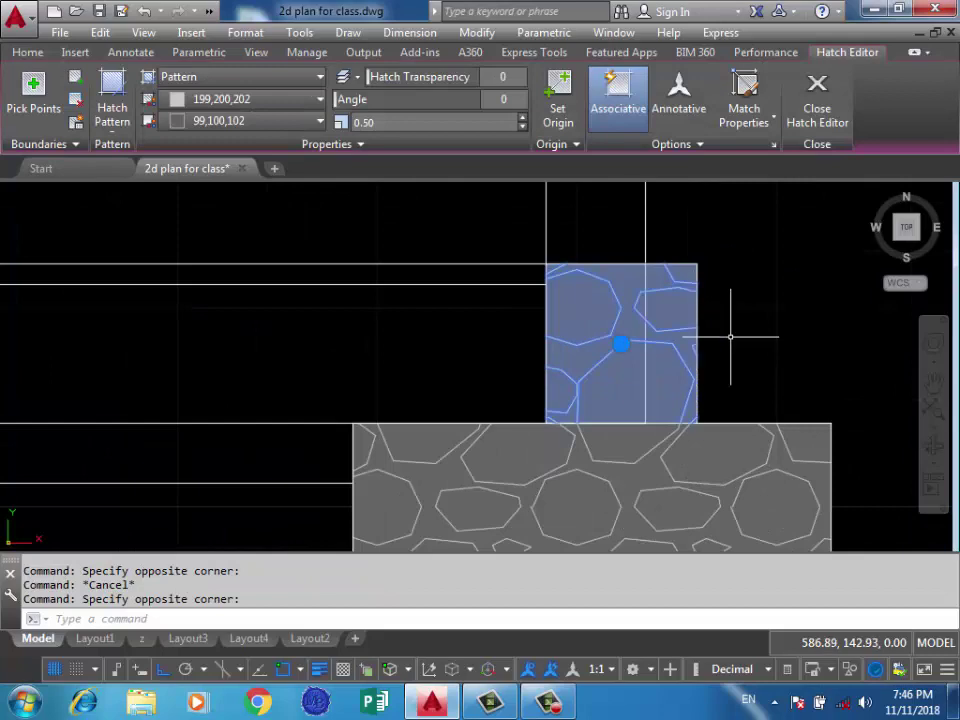
pyautogui.scroll(-4, 715, 335)
pyautogui.scroll(-2, 664, 354)
pyautogui.scroll(4, 617, 354)
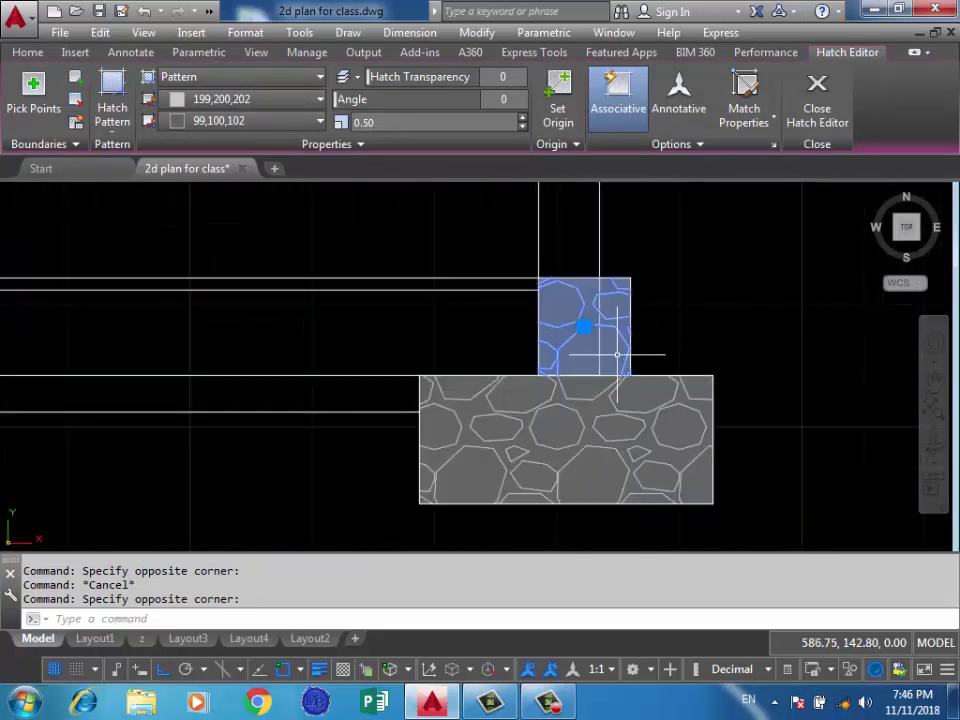
pyautogui.press('Delete')
pyautogui.write('h')
pyautogui.press('Return')
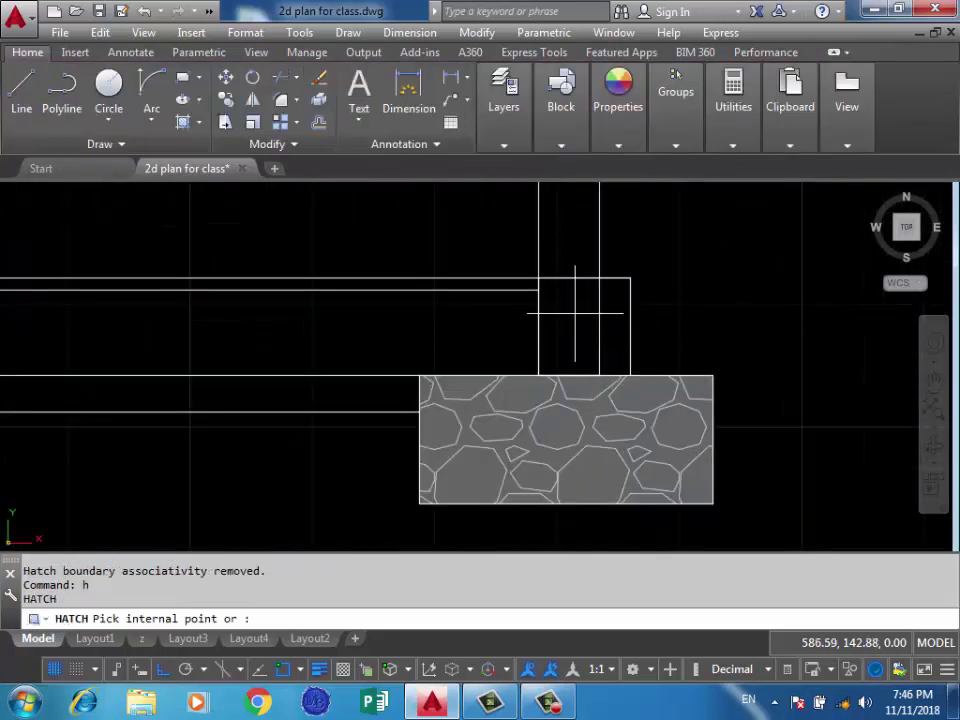
# Re-hatch the narrow base above the right footing.
pyautogui.click(570, 330)
pyautogui.press('Return')
pyautogui.scroll(-5, 812, 327)
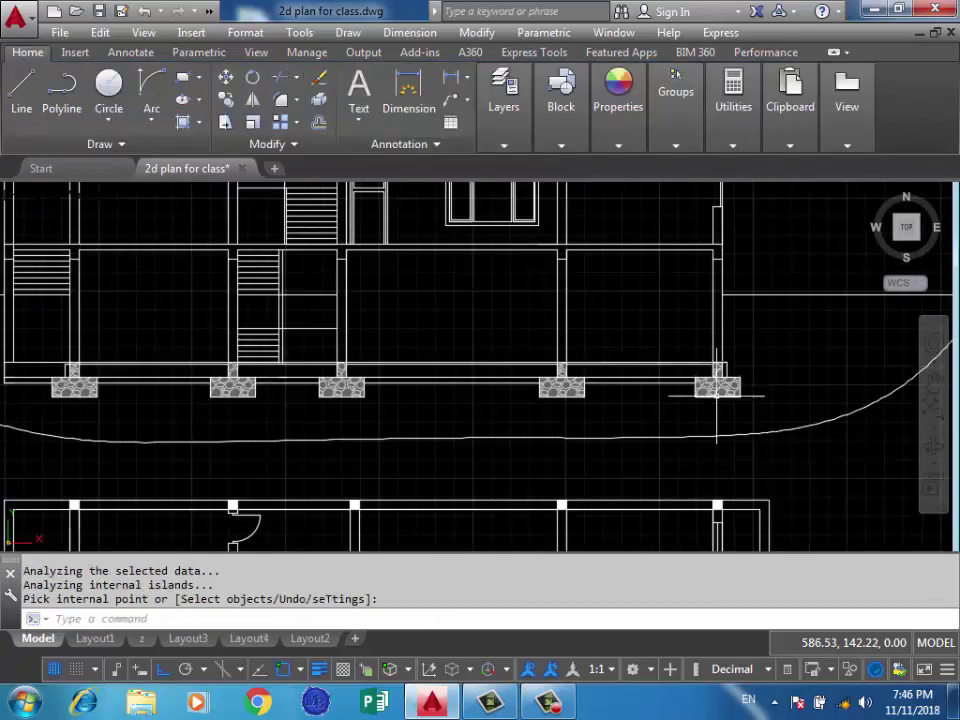
pyautogui.scroll(2, 395, 390)
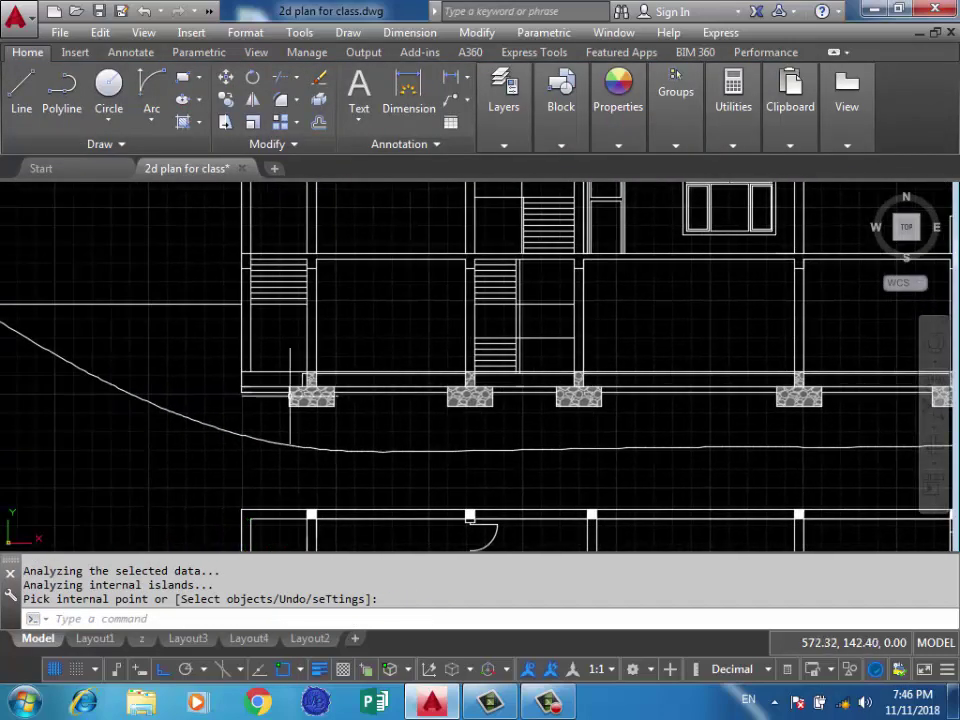
pyautogui.scroll(-4, 289, 395)
# Start a new hatch with H and browse the pattern gallery for AR-HBONE.
pyautogui.write('h')
pyautogui.press('Return')
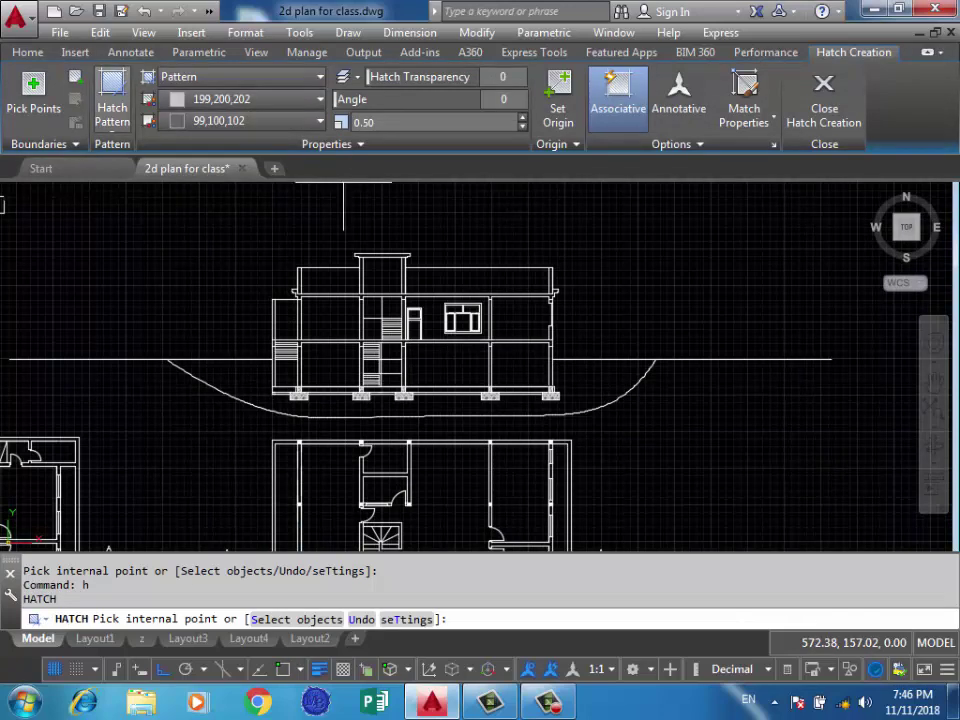
pyautogui.click(112, 105)
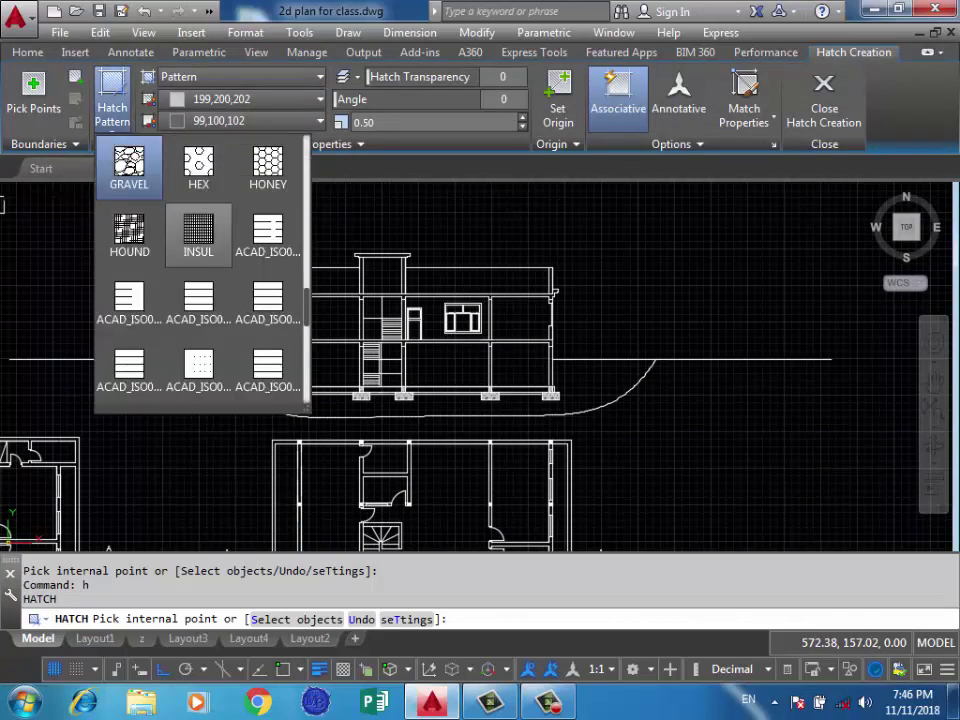
pyautogui.scroll(-1, 198, 300)
pyautogui.scroll(-1, 198, 300)
pyautogui.scroll(-2, 198, 235)
pyautogui.scroll(-1, 198, 235)
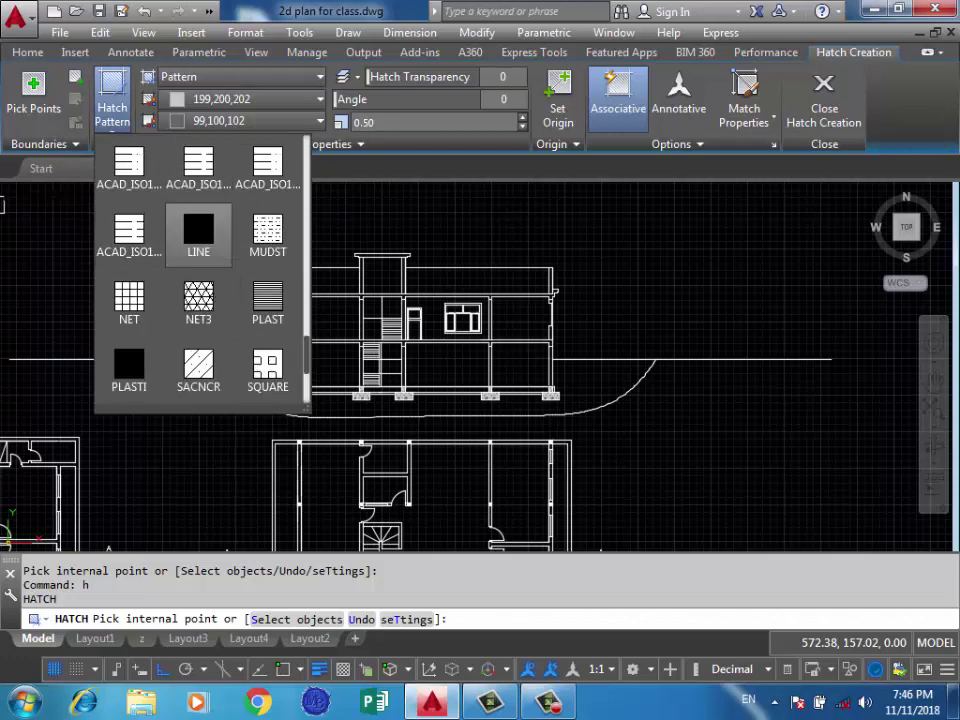
pyautogui.scroll(-1, 198, 235)
pyautogui.scroll(-1, 198, 235)
pyautogui.scroll(-1, 198, 235)
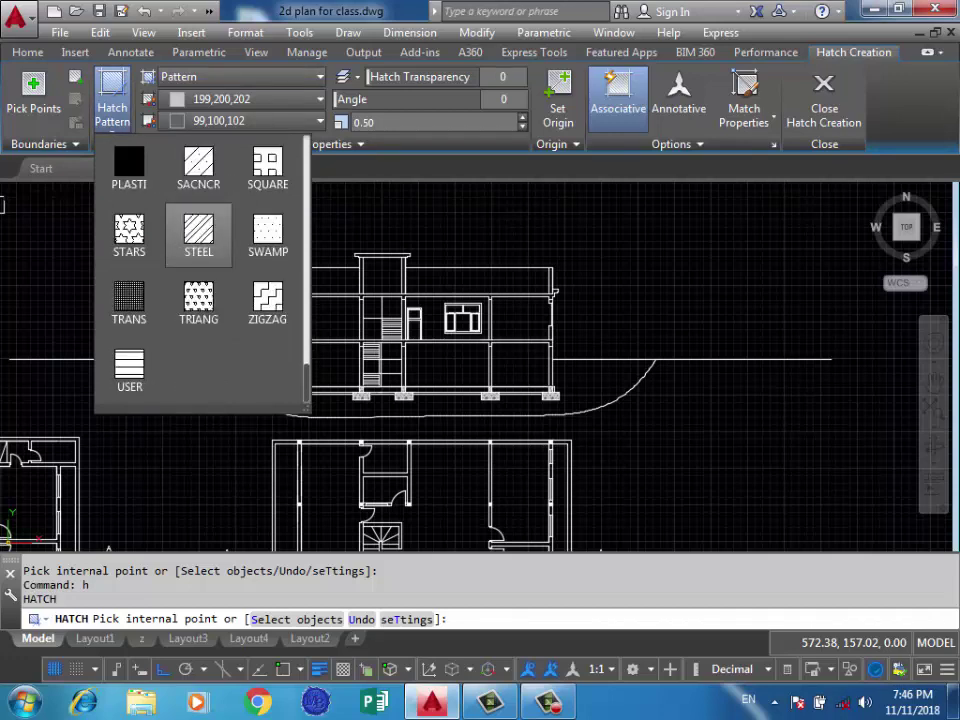
pyautogui.scroll(3, 198, 300)
pyautogui.scroll(4, 133, 225)
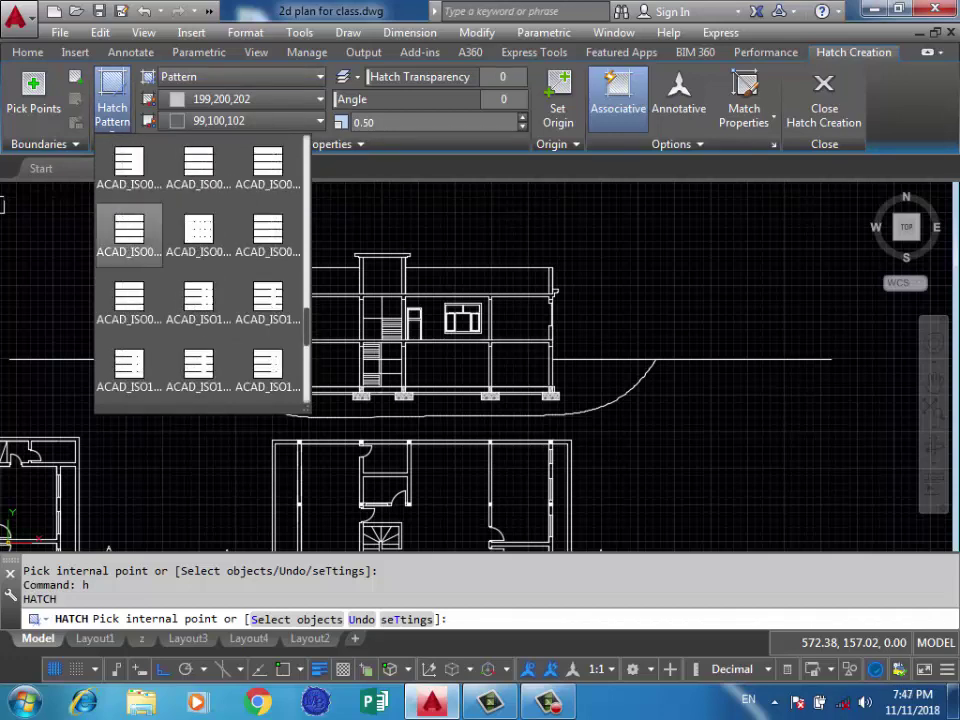
pyautogui.scroll(3, 129, 300)
pyautogui.scroll(2, 130, 225)
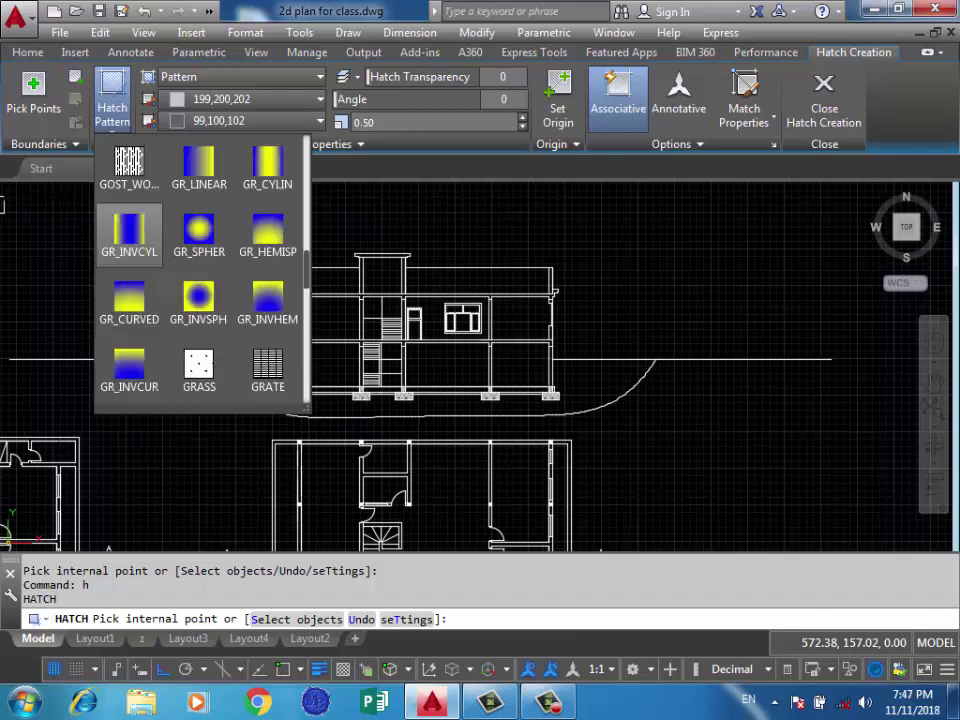
pyautogui.scroll(1, 130, 225)
pyautogui.scroll(2, 130, 225)
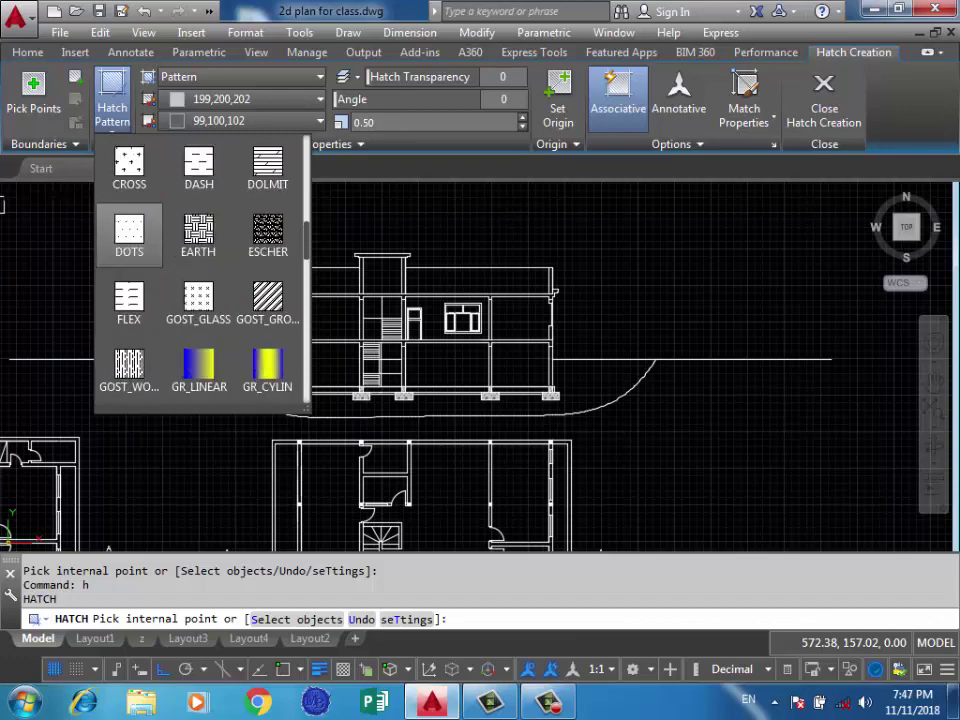
pyautogui.scroll(1, 130, 230)
pyautogui.scroll(1, 130, 230)
pyautogui.scroll(1, 130, 230)
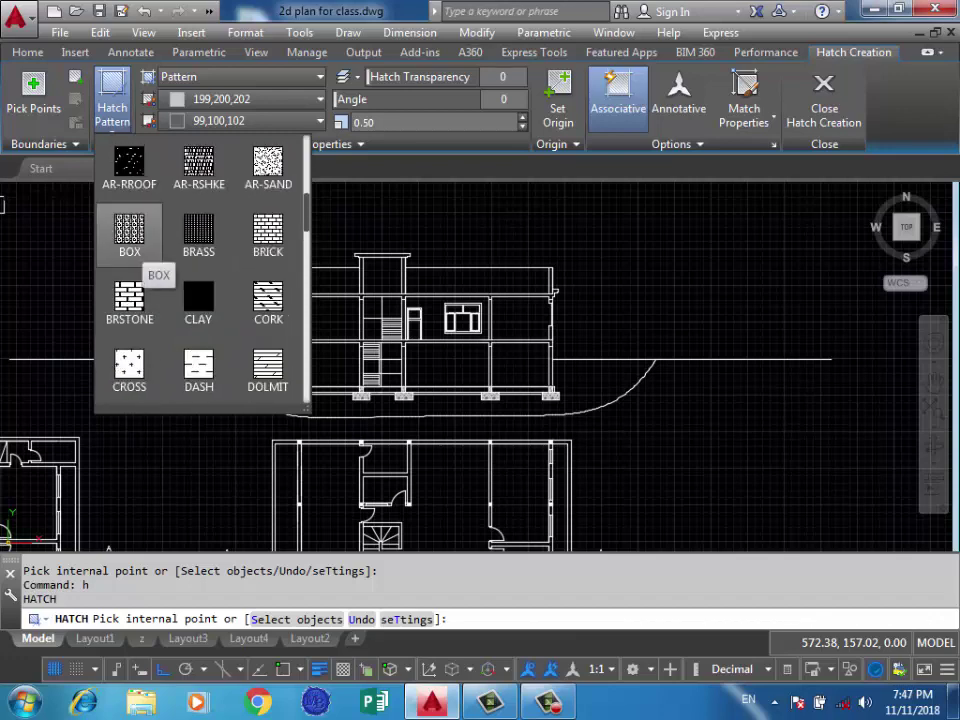
pyautogui.scroll(1, 133, 248)
# Hatch the ground area with AR-HBONE at scale 0.05 in tan 254,204,102.
pyautogui.click(208, 184)
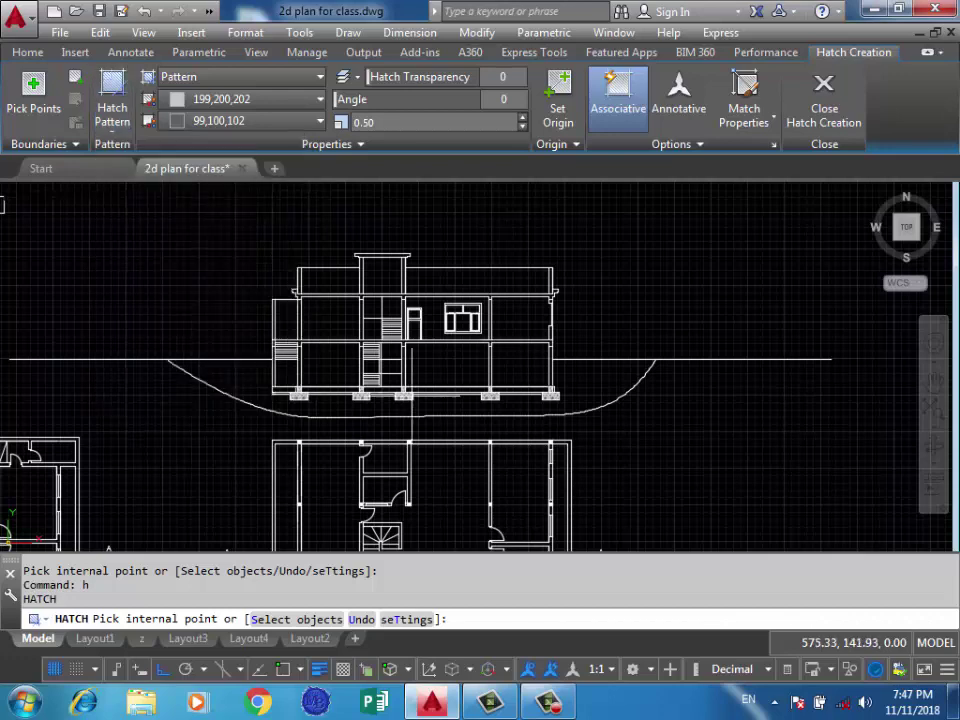
pyautogui.scroll(4, 448, 400)
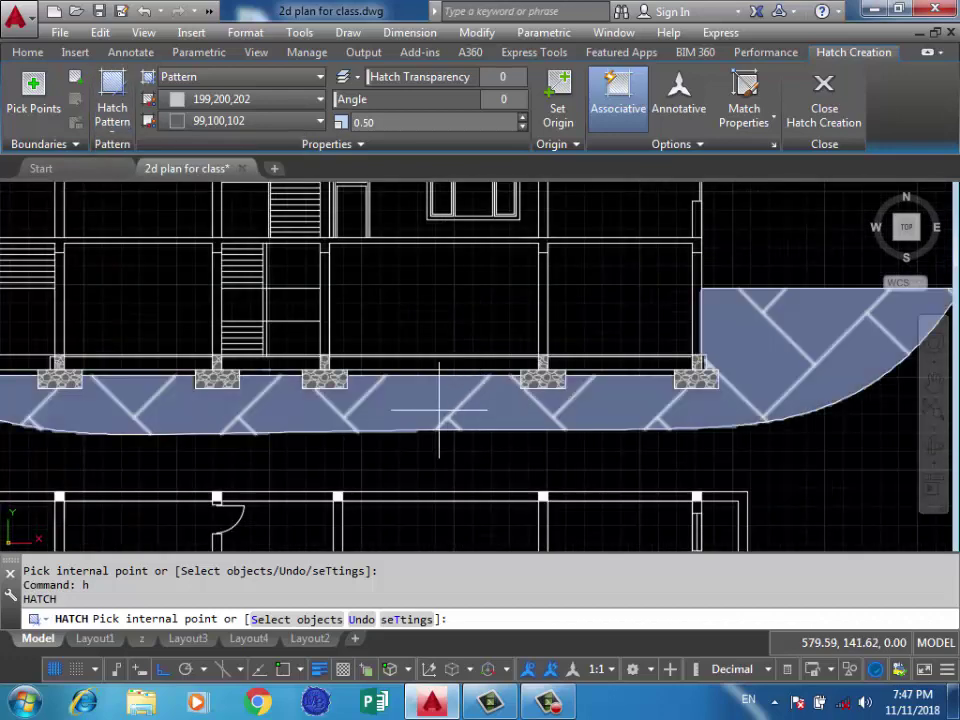
pyautogui.scroll(-2, 438, 408)
pyautogui.click(437, 408)
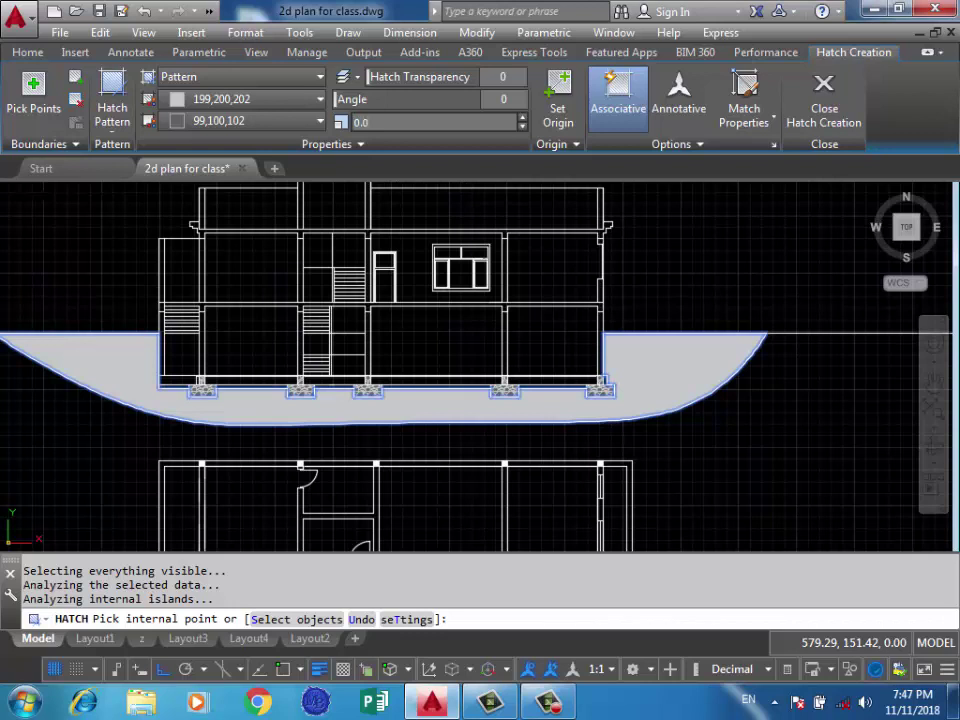
pyautogui.write('5')
pyautogui.press('Return')
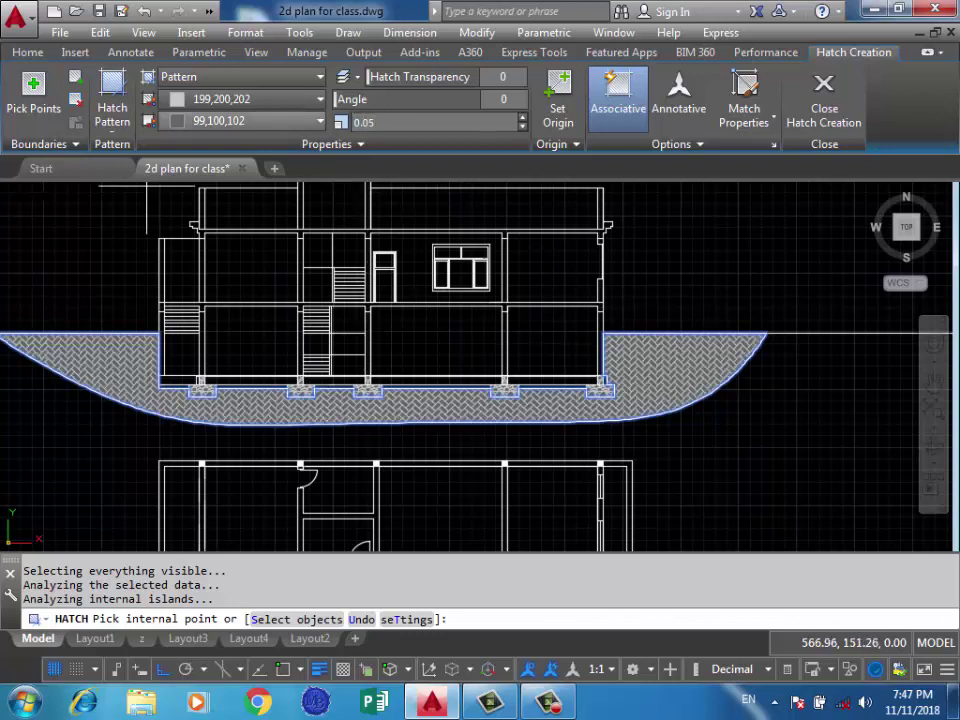
pyautogui.click(230, 99)
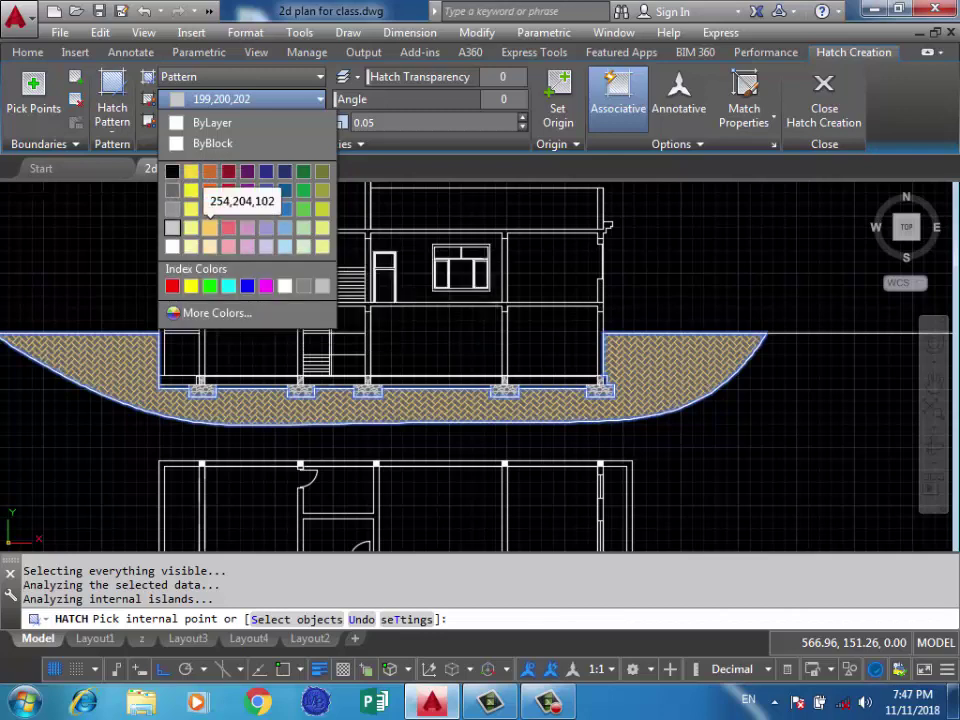
pyautogui.click(208, 190)
# Review the herringbone ground around the footings, then restart HATCH with H.
pyautogui.press('Escape')
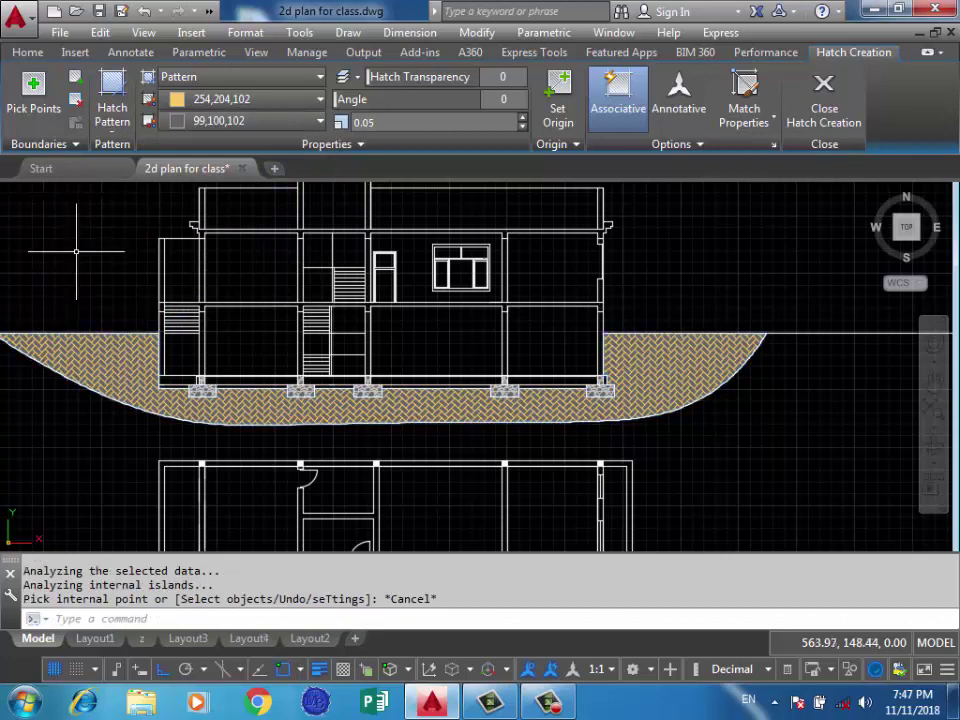
pyautogui.scroll(-2, 681, 378)
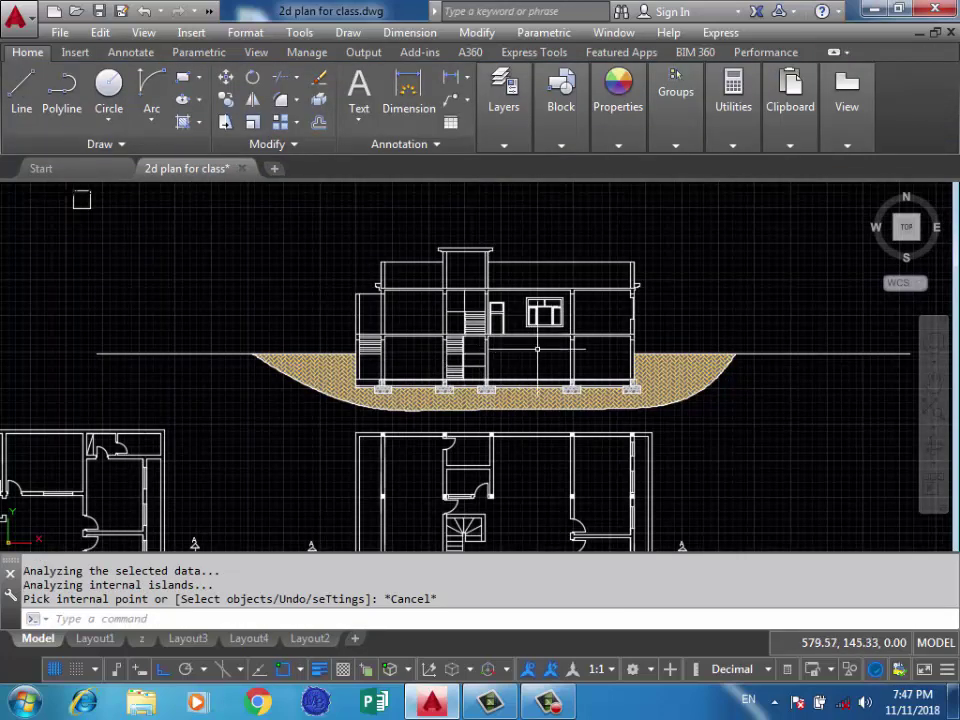
pyautogui.scroll(2, 557, 360)
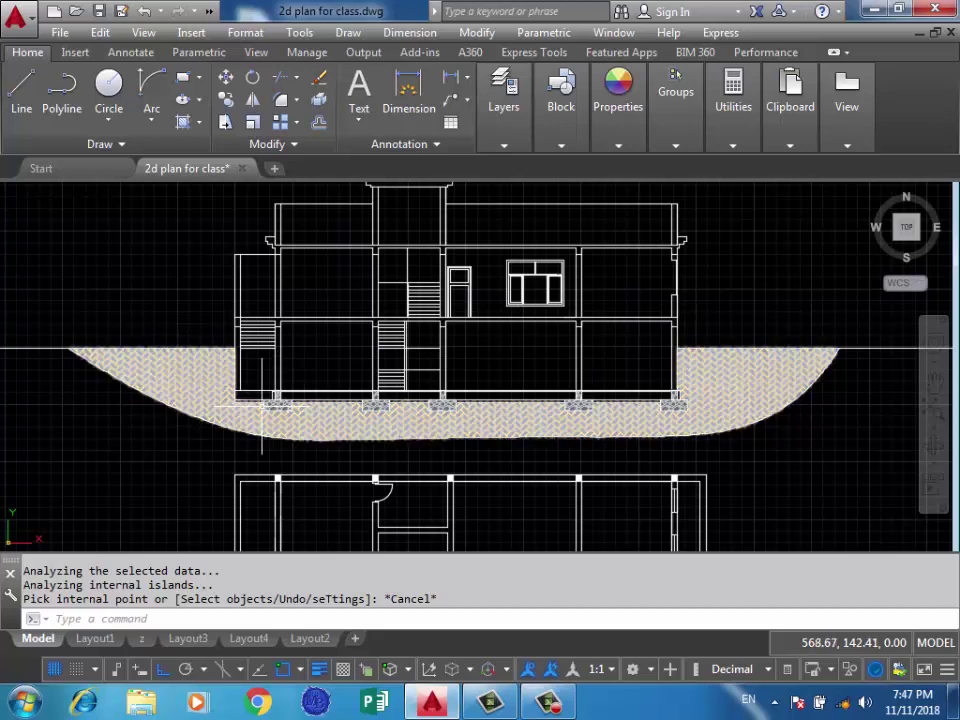
pyautogui.scroll(-2, 250, 395)
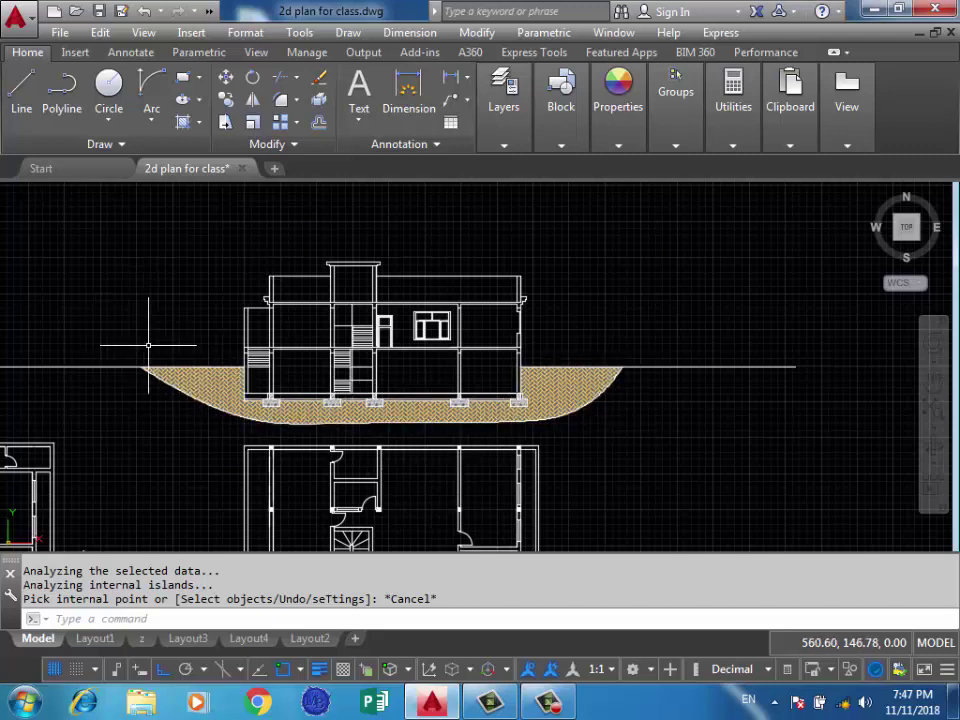
pyautogui.scroll(2, 306, 401)
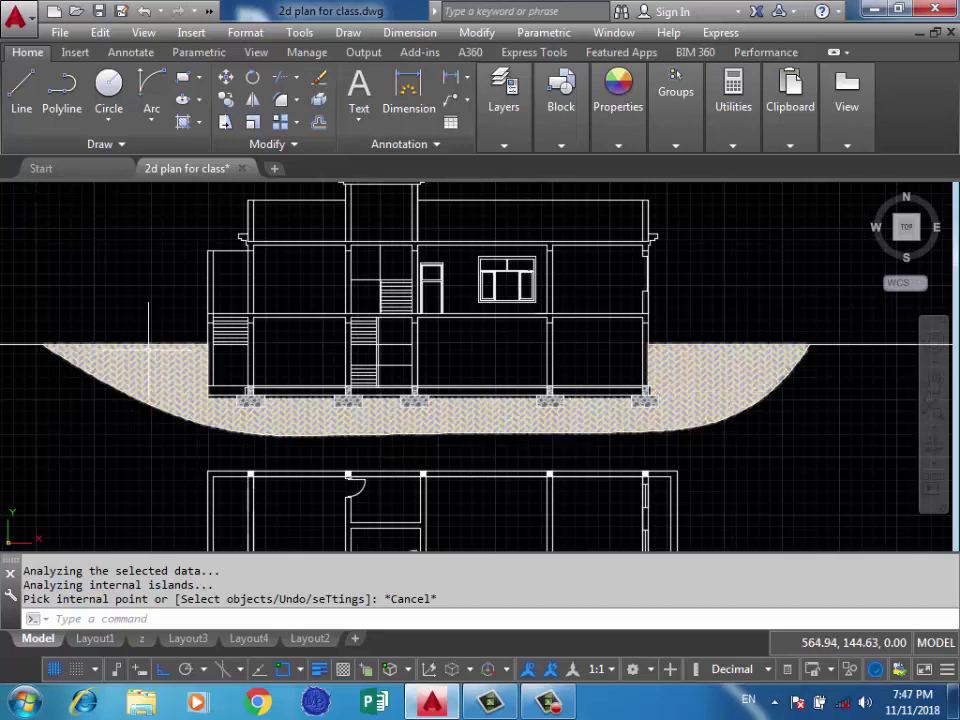
pyautogui.moveTo(156, 433); pyautogui.dragTo(154, 462, button='middle')
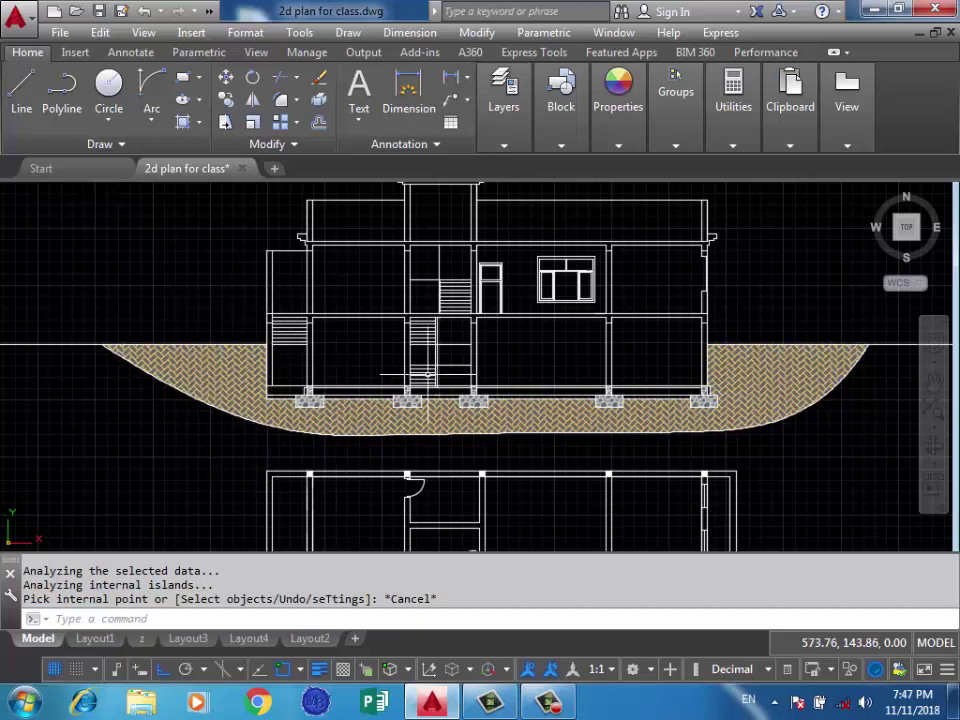
pyautogui.scroll(1, 430, 385)
pyautogui.scroll(1, 500, 375)
pyautogui.scroll(2, 507, 345)
pyautogui.moveTo(507, 342); pyautogui.dragTo(521, 361, button='middle')
pyautogui.write('h')
pyautogui.press('Return')
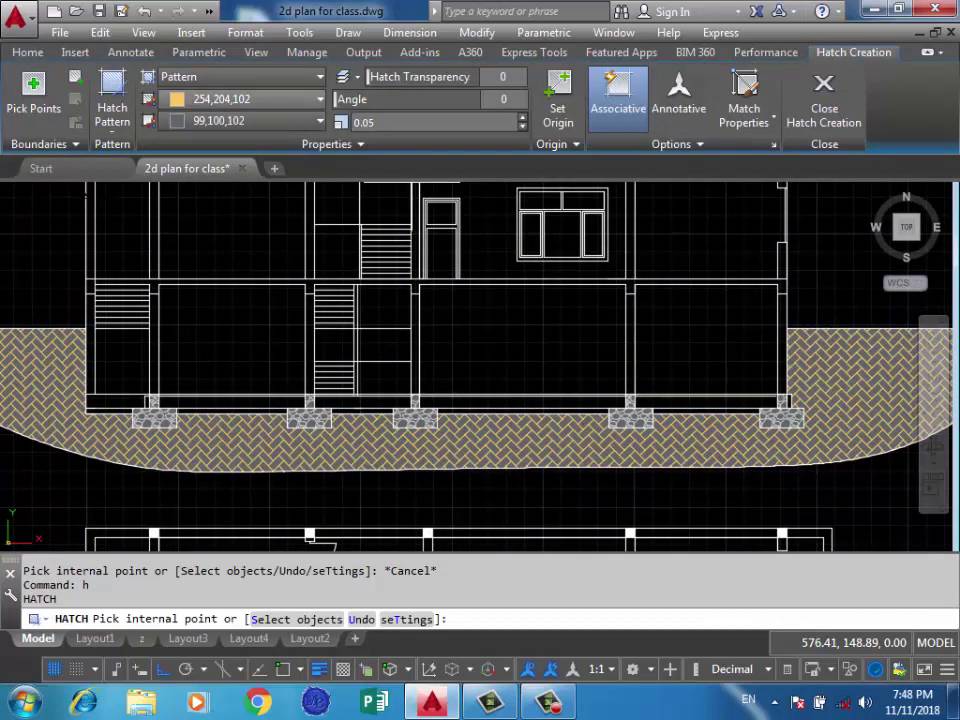
# Set the hatch colour to 99,100,102 with a 199,200,202 background.
pyautogui.click(112, 100)
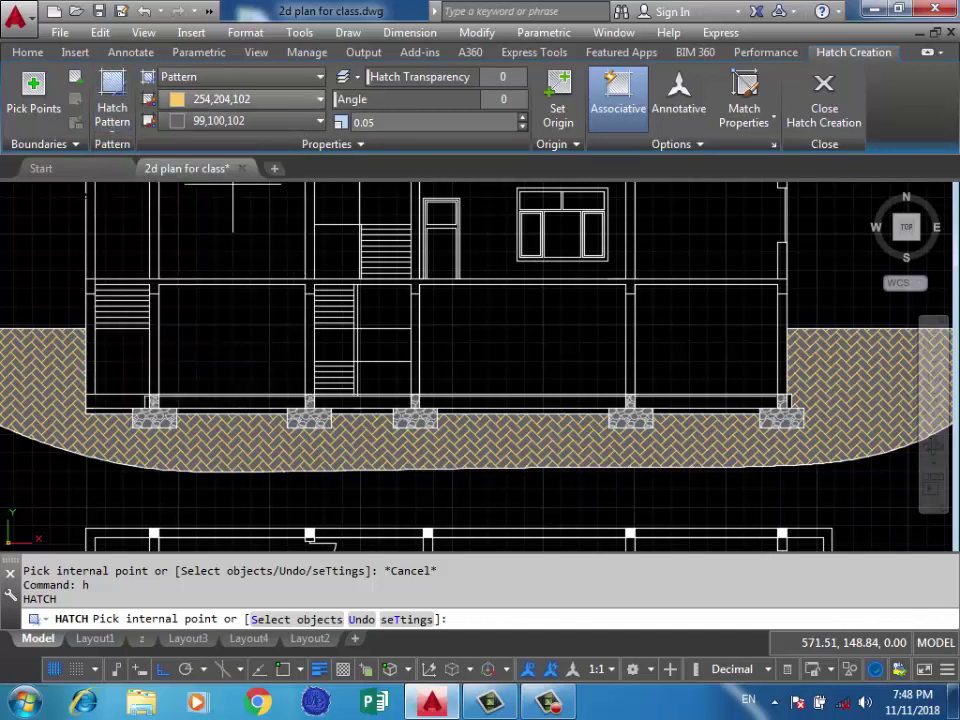
pyautogui.click(240, 99)
pyautogui.click(172, 210)
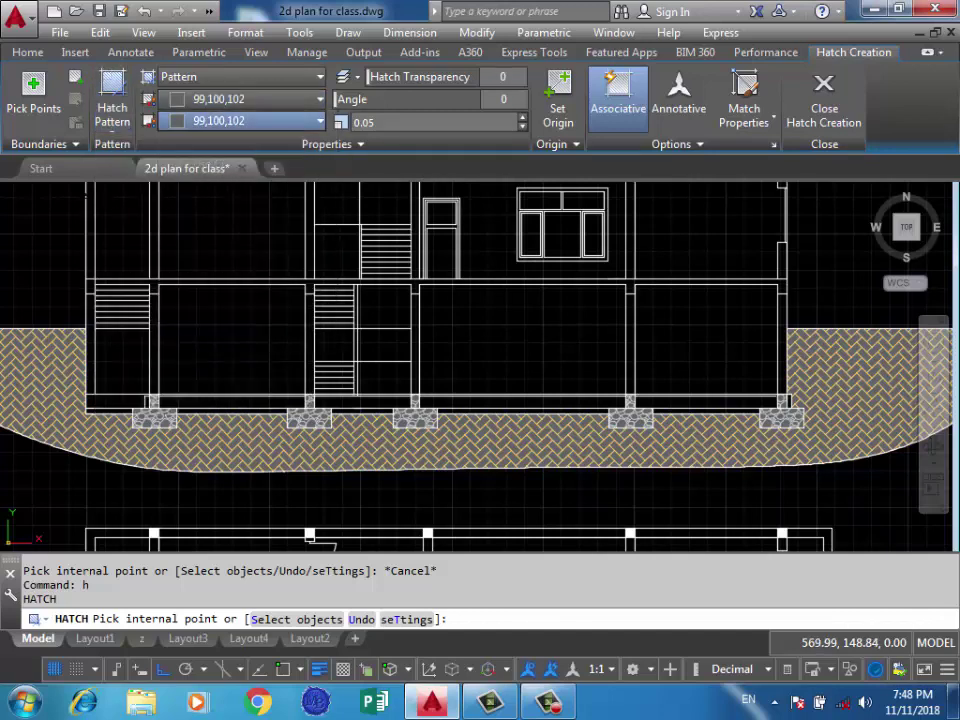
pyautogui.click(240, 120)
pyautogui.click(172, 232)
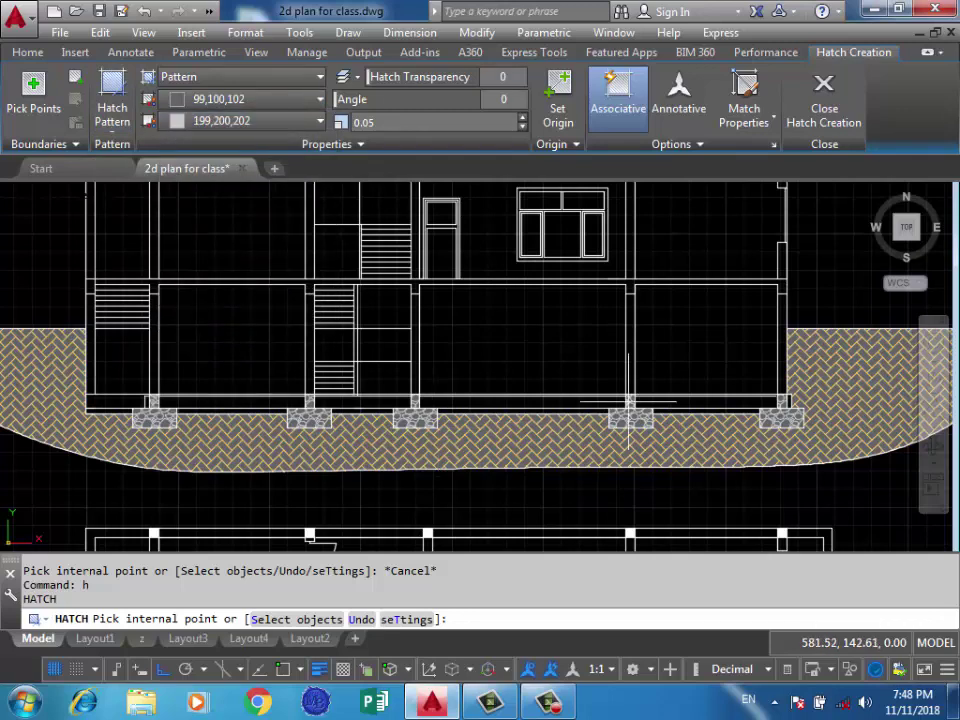
# Pick the four plinth strips between the footings for the grey hatch.
pyautogui.click(712, 403)
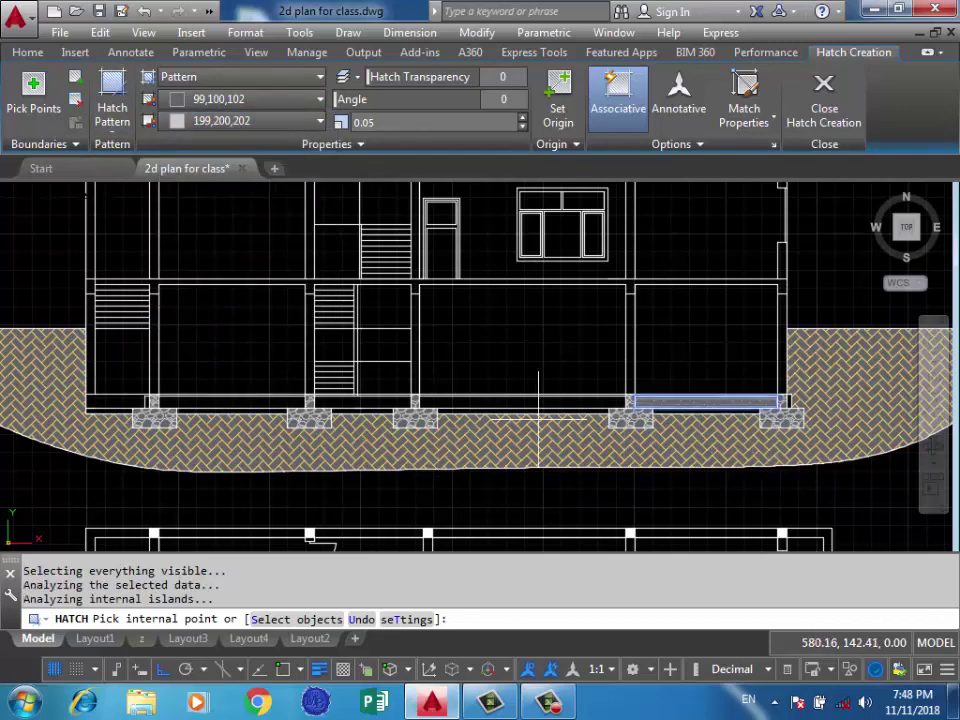
pyautogui.click(578, 403)
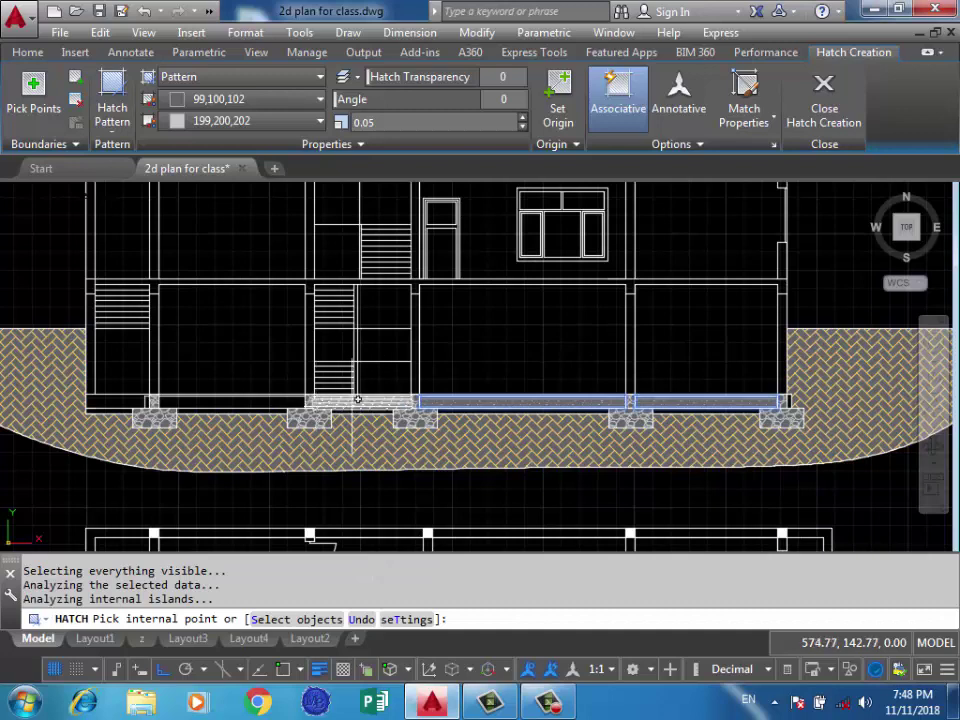
pyautogui.click(359, 401)
pyautogui.click(255, 403)
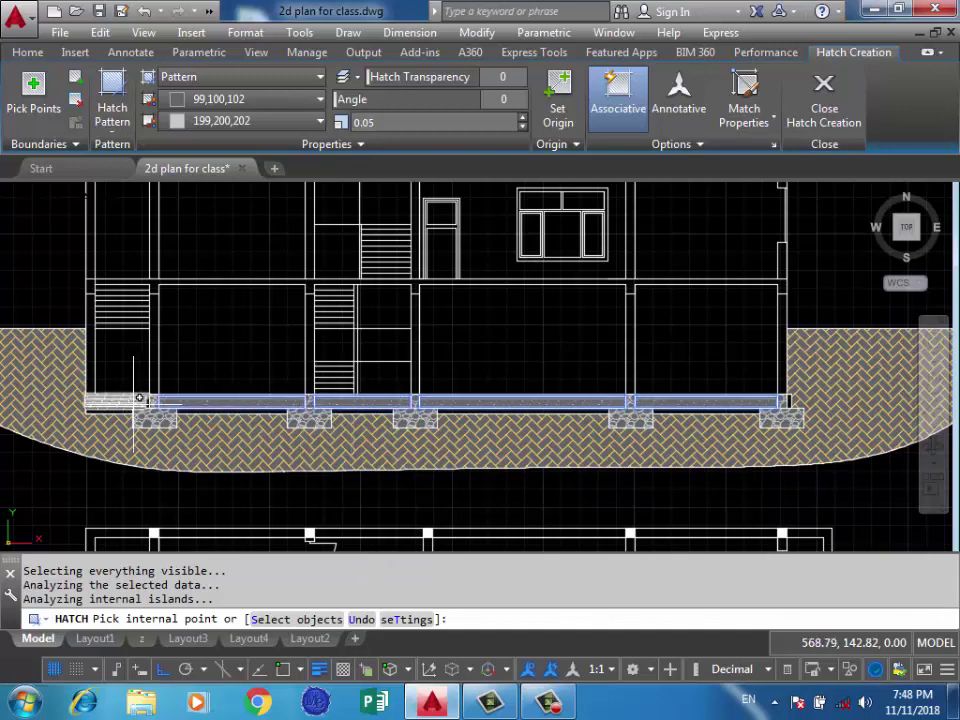
pyautogui.scroll(5, 140, 405)
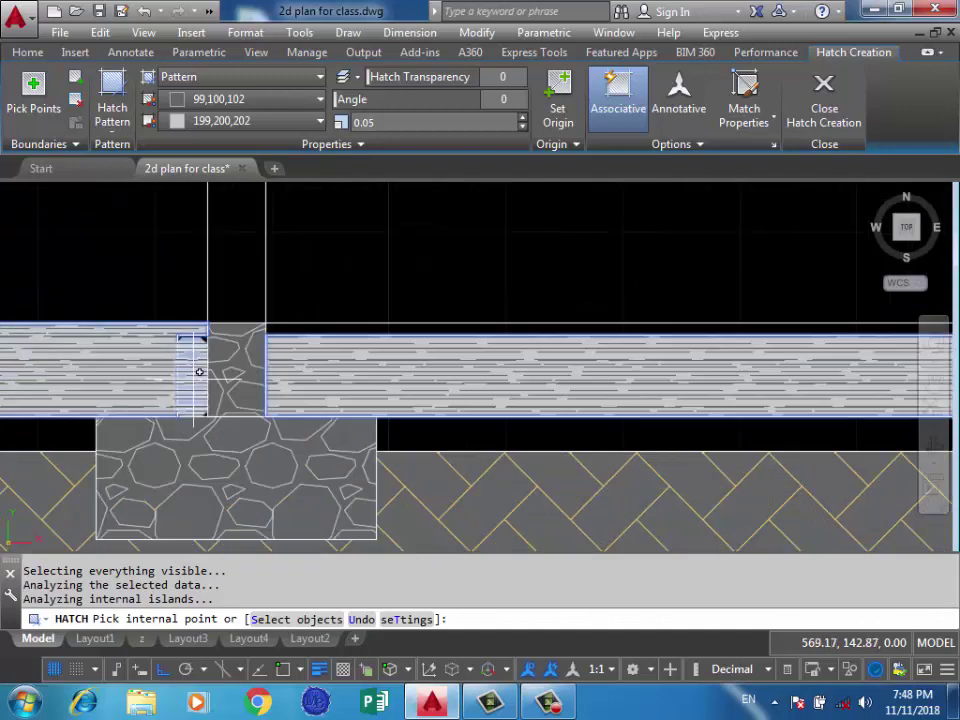
pyautogui.scroll(-7, 192, 372)
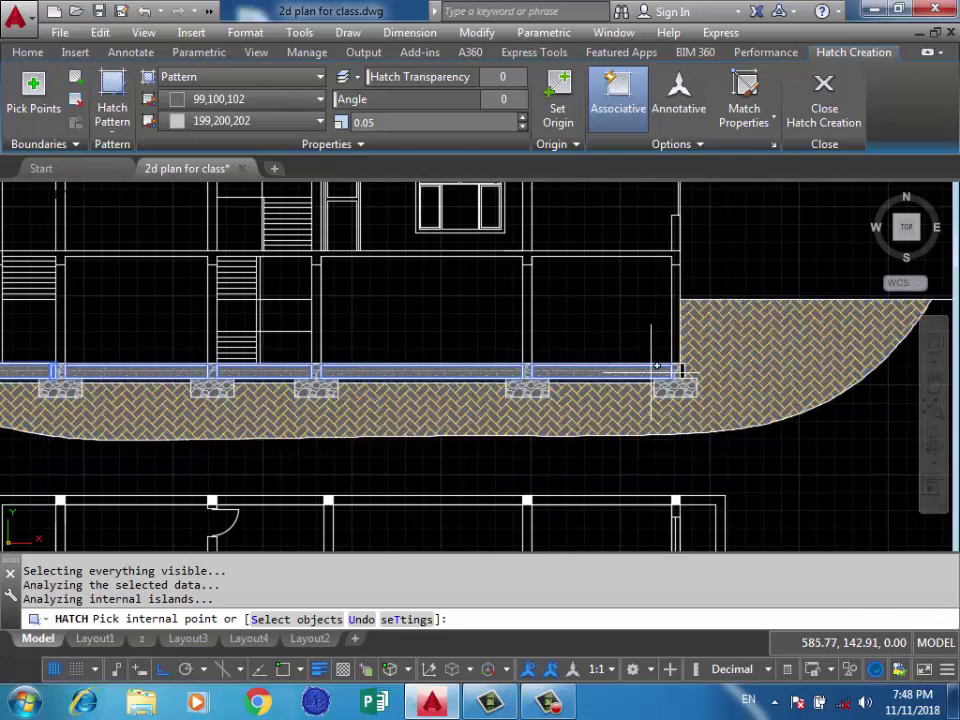
pyautogui.scroll(5, 716, 355)
pyautogui.scroll(-2, 700, 360)
pyautogui.scroll(-3, 600, 330)
pyautogui.scroll(-2, 458, 278)
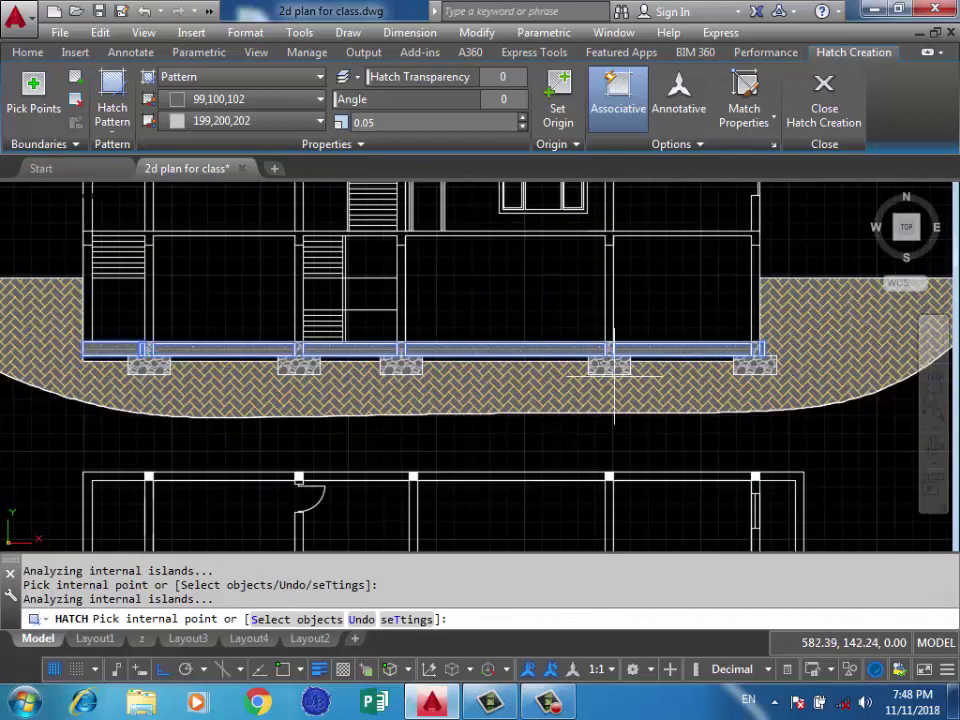
pyautogui.moveTo(335, 323)
pyautogui.mouseDown(button='middle')
pyautogui.moveTo(372, 362)
pyautogui.moveTo(336, 406)
pyautogui.mouseUp(button='middle')
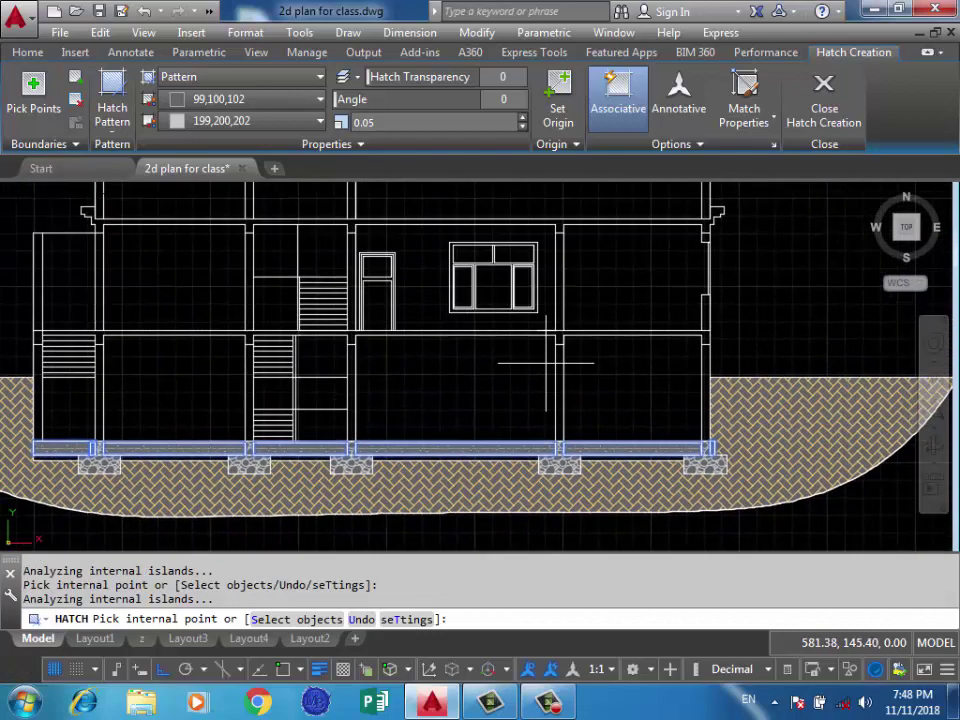
pyautogui.scroll(4, 681, 338)
pyautogui.scroll(-2, 681, 330)
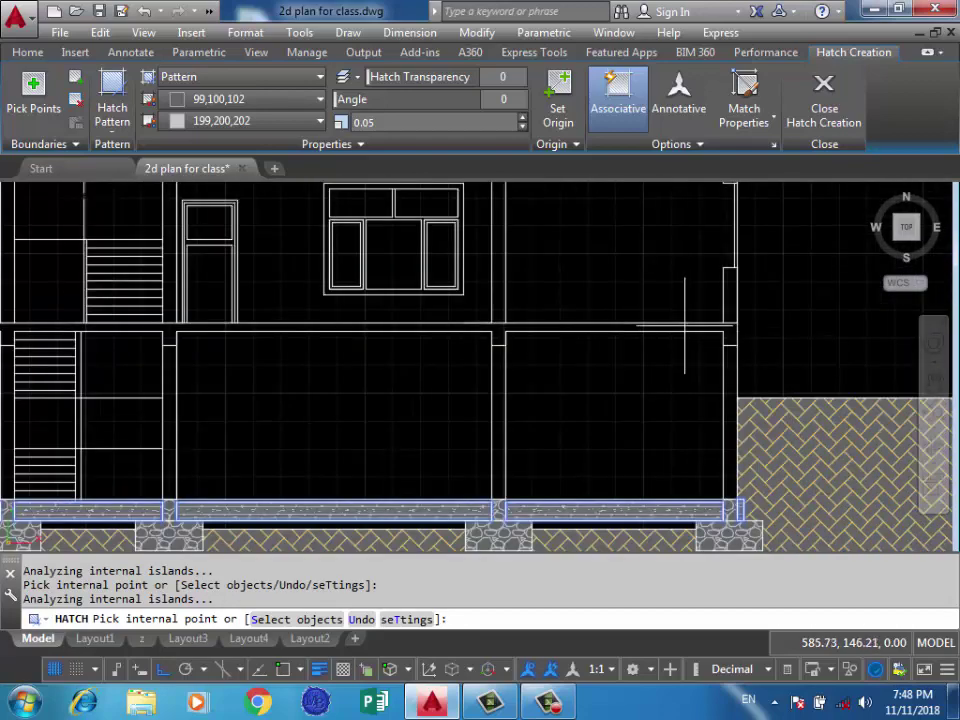
pyautogui.scroll(-2, 421, 341)
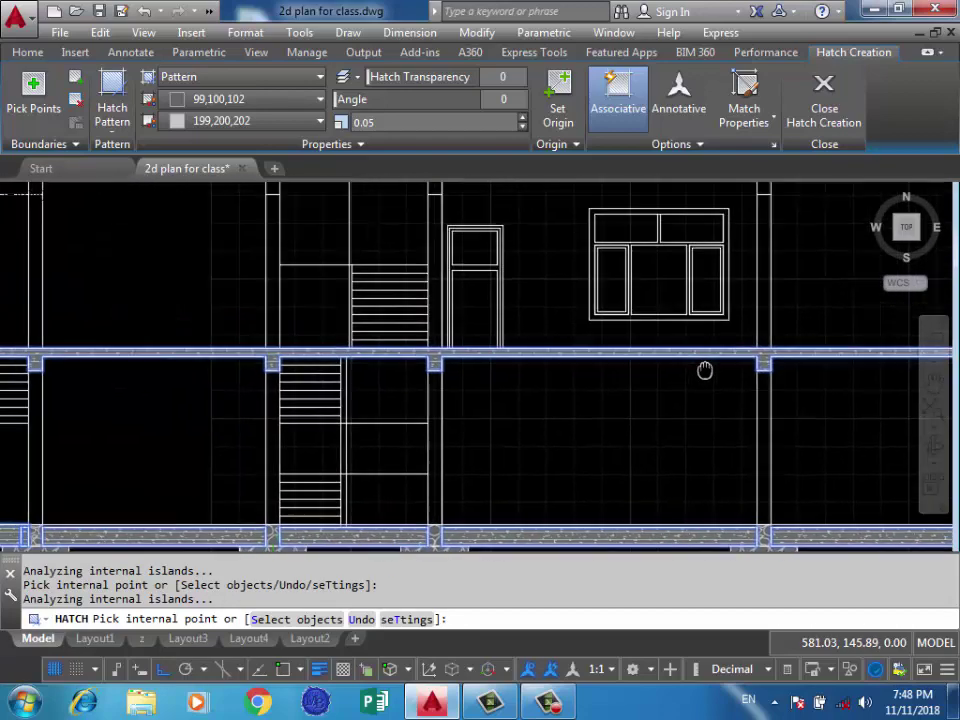
pyautogui.moveTo(705, 369); pyautogui.dragTo(666, 426, button='middle')
pyautogui.scroll(-2, 666, 426)
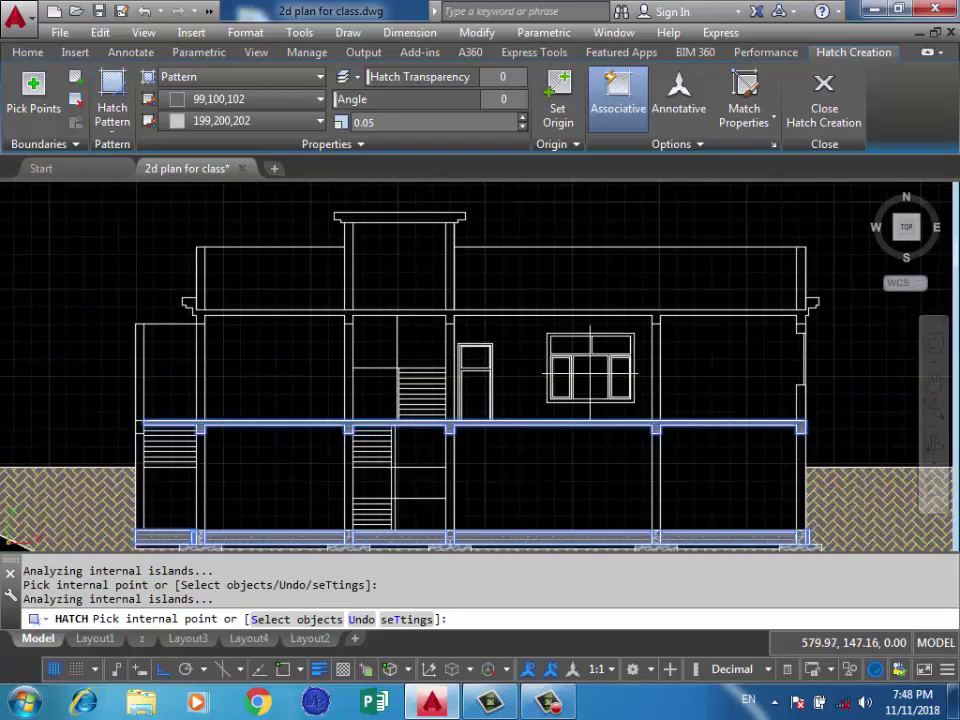
# Add the roof-level beam band to the grey hatch and finish it.
pyautogui.click(654, 311)
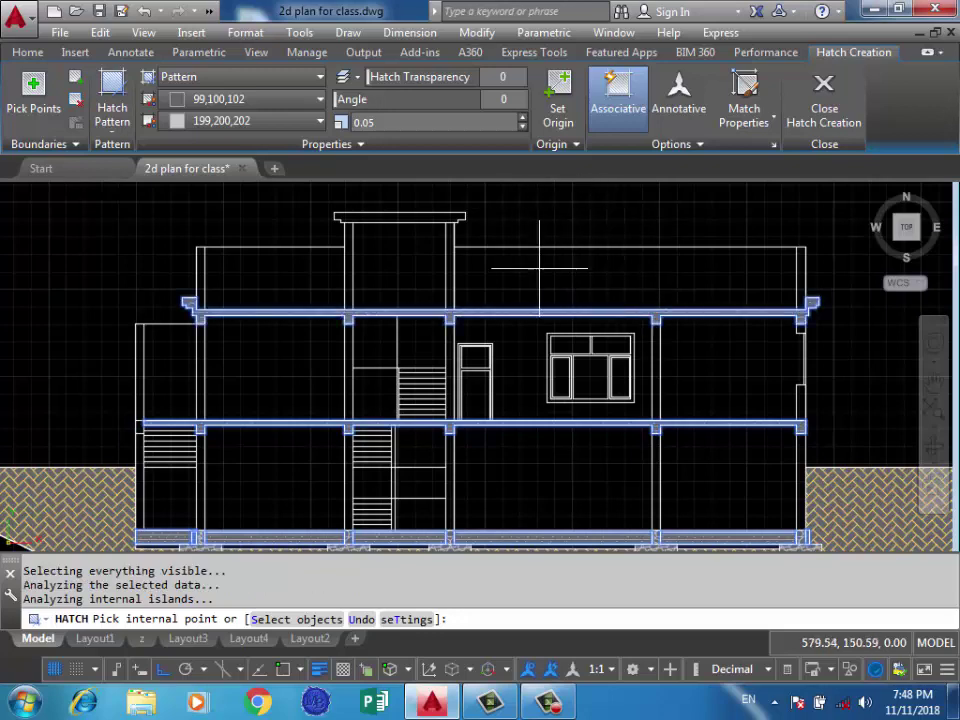
pyautogui.scroll(-3, 437, 318)
pyautogui.scroll(3, 575, 425)
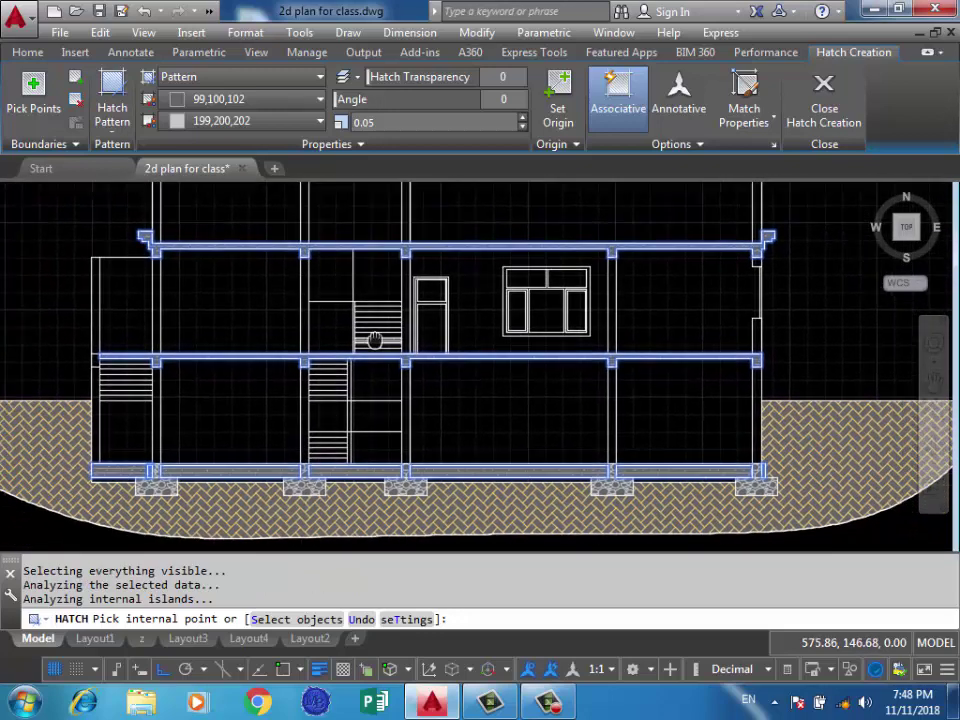
pyautogui.moveTo(571, 440); pyautogui.dragTo(565, 460, button='middle')
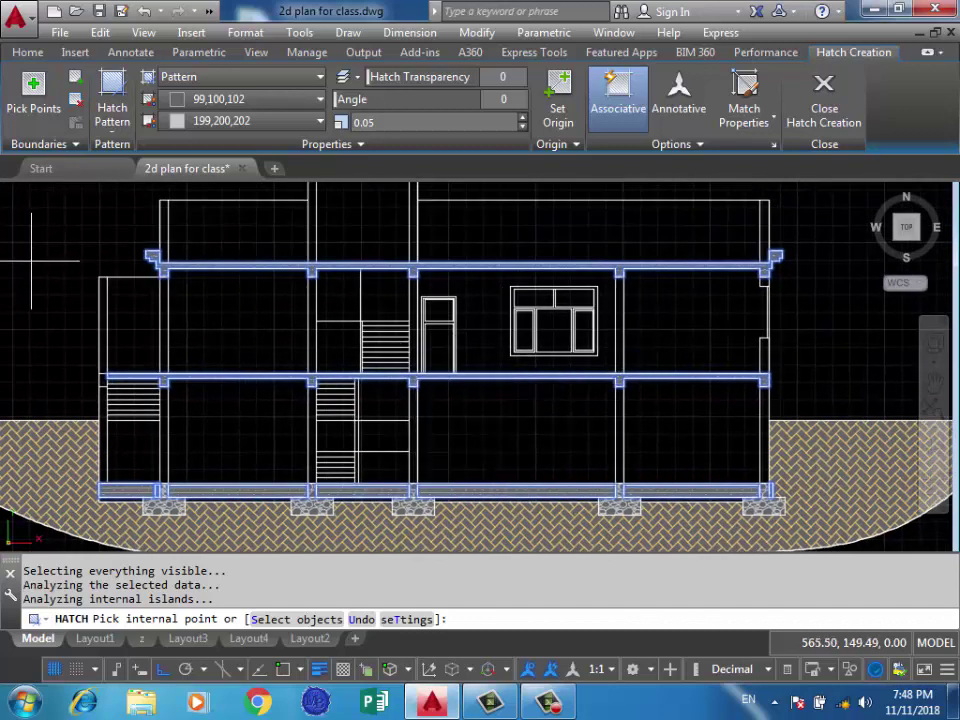
pyautogui.press('Return')
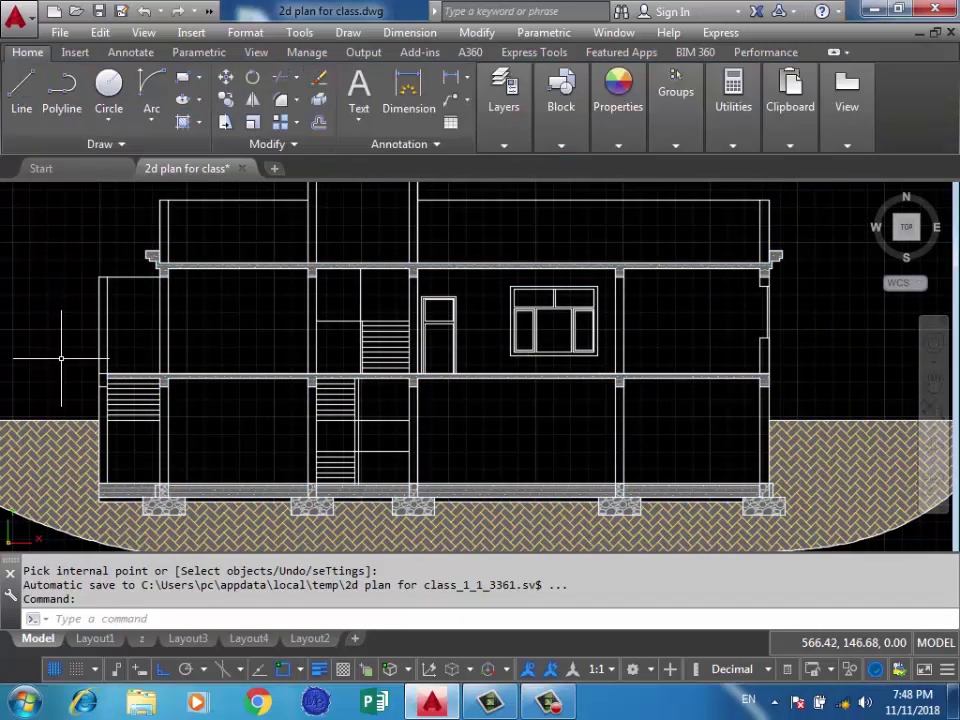
# Hatch another area of the plinth band with the grey settings.
pyautogui.scroll(3, 64, 332)
pyautogui.scroll(2, 64, 332)
pyautogui.press('Return')
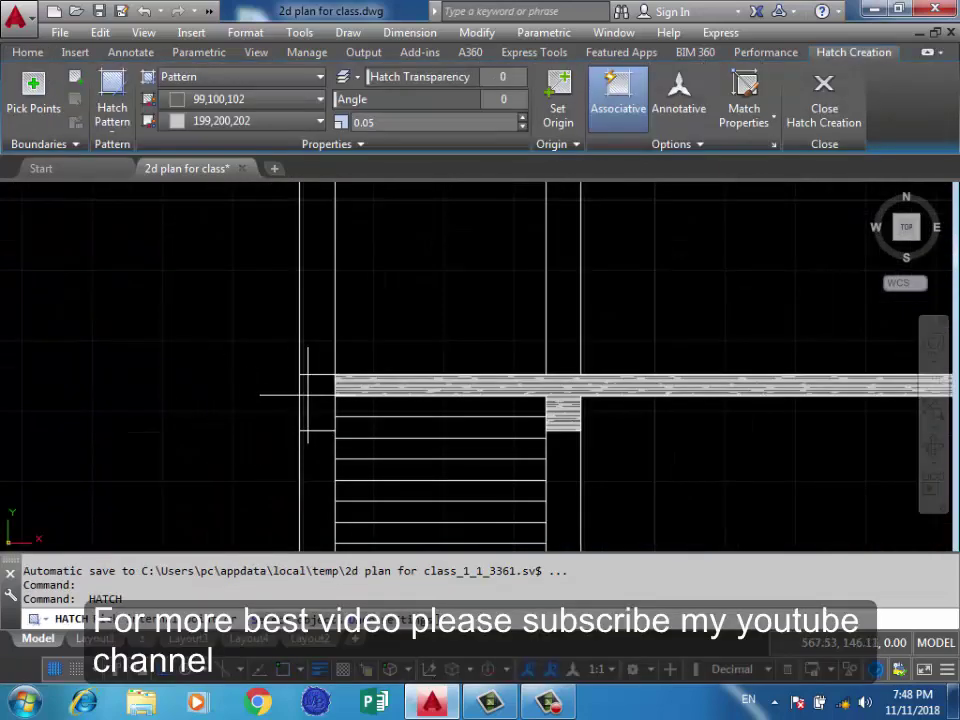
pyautogui.click(312, 395)
pyautogui.scroll(-2, 103, 306)
pyautogui.scroll(-2, 204, 341)
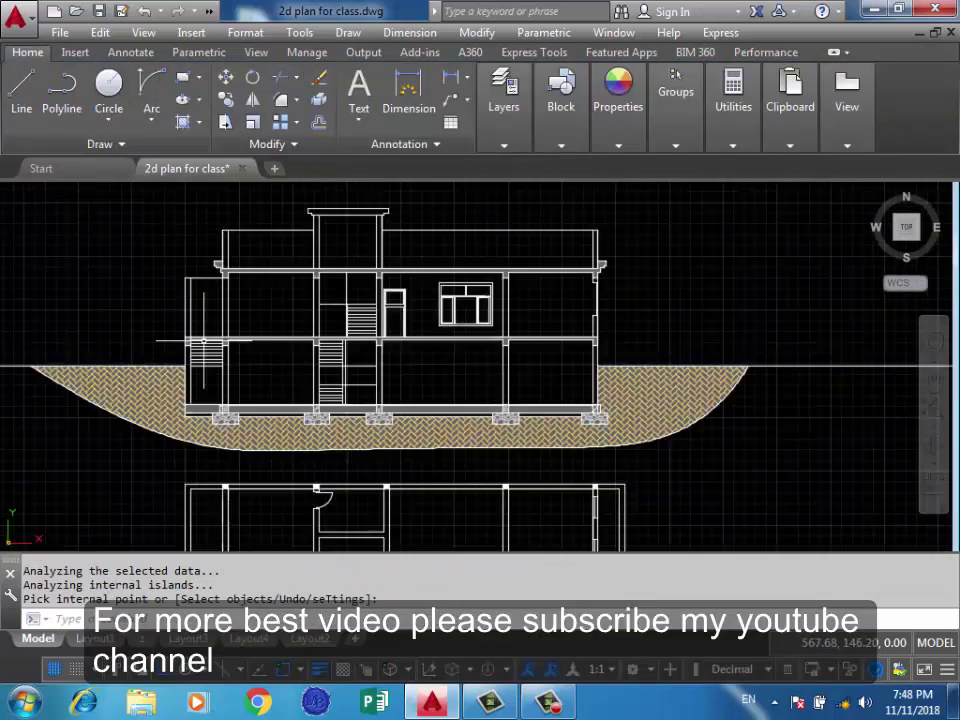
pyautogui.scroll(1, 250, 370)
pyautogui.scroll(3, 284, 398)
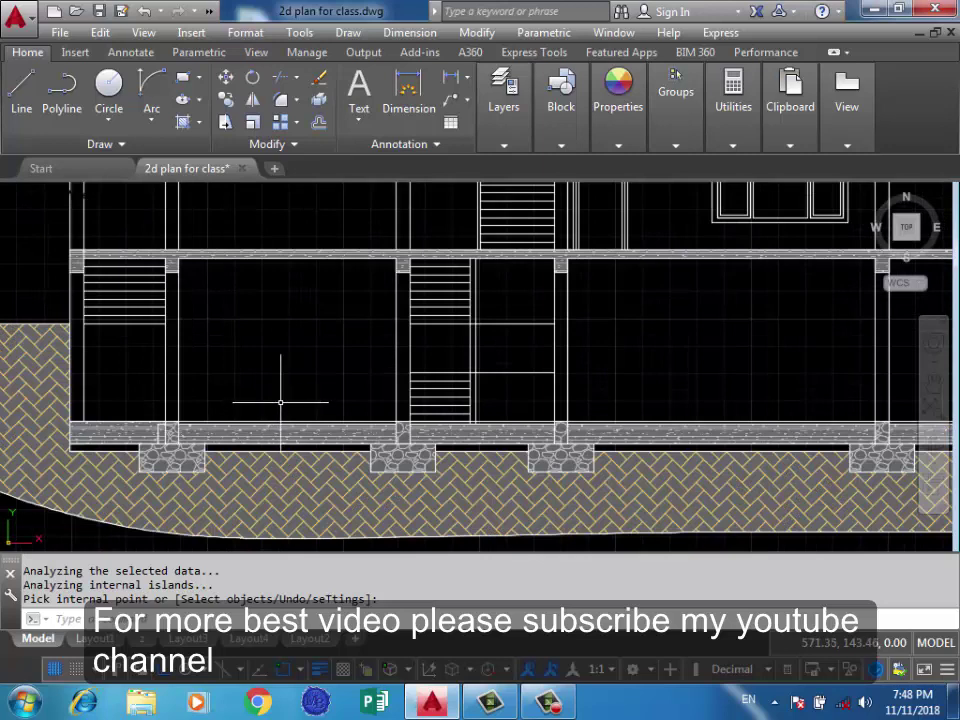
pyautogui.scroll(1, 250, 400)
pyautogui.scroll(3, 225, 396)
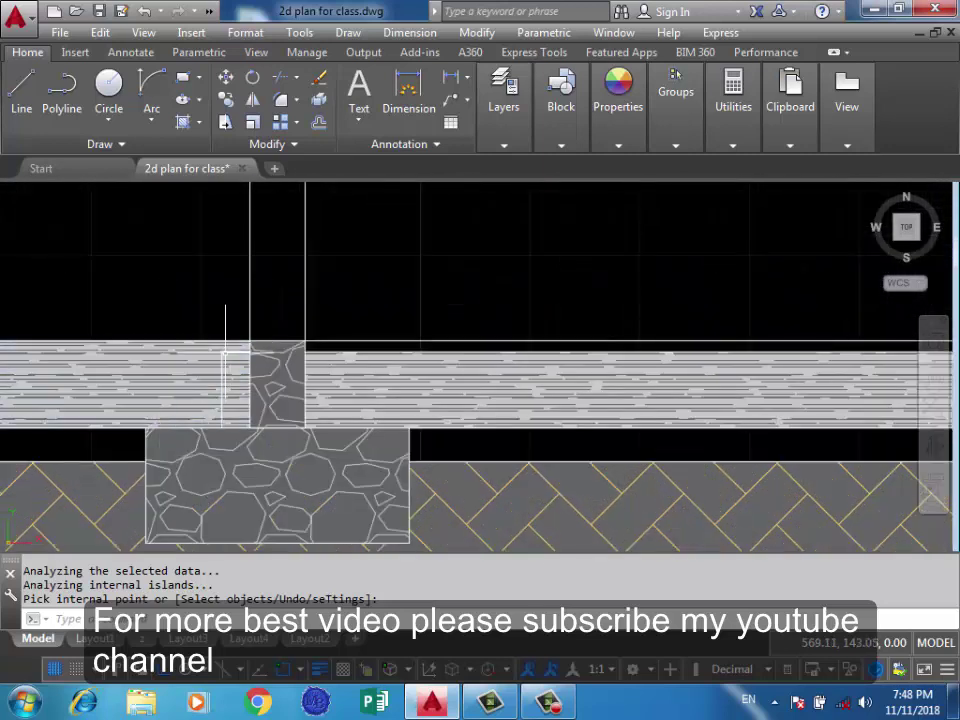
# Delete the stray vertical line in the plinth band and start a new hatch.
pyautogui.press('Return')
pyautogui.press('Delete')
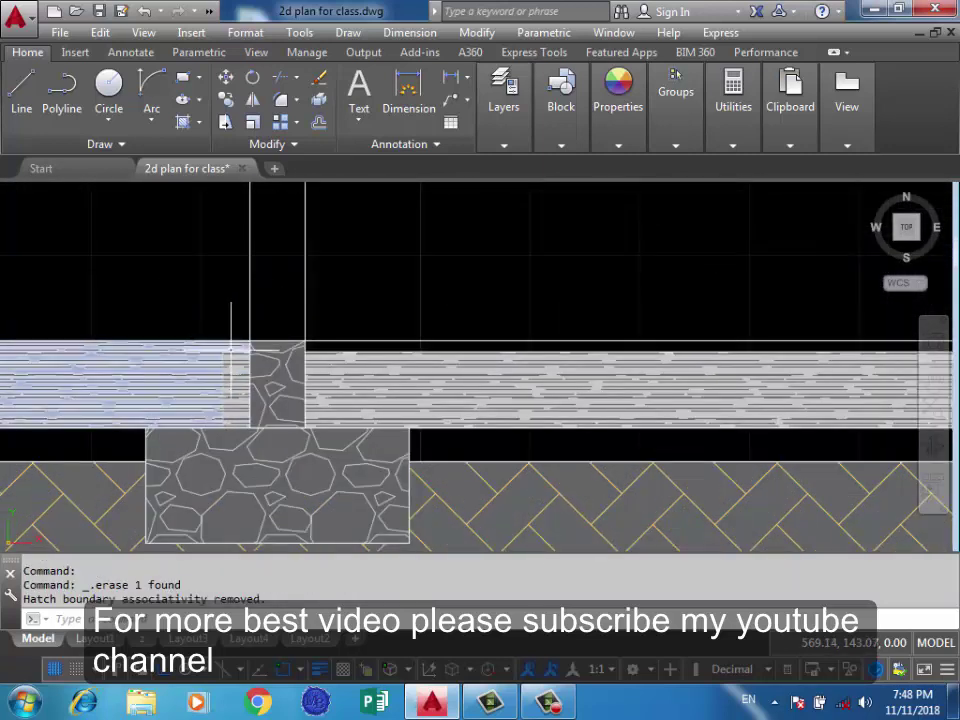
pyautogui.scroll(-3, 219, 343)
pyautogui.scroll(-2, 219, 343)
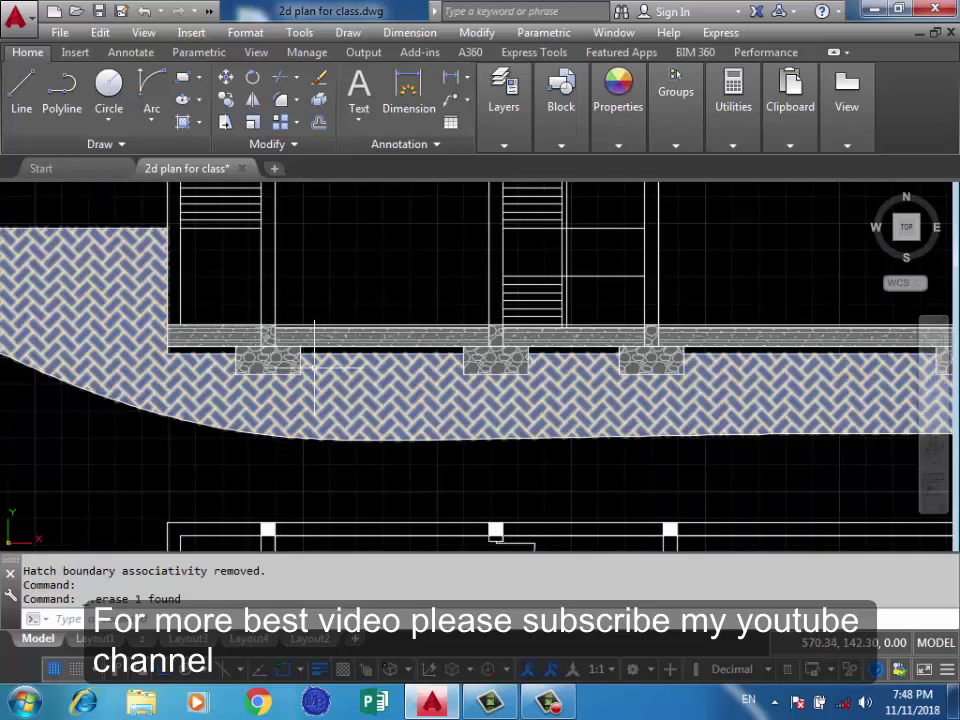
pyautogui.moveTo(300, 340)
pyautogui.mouseDown(button='middle')
pyautogui.moveTo(422, 372)
pyautogui.moveTo(319, 404)
pyautogui.mouseUp(button='middle')
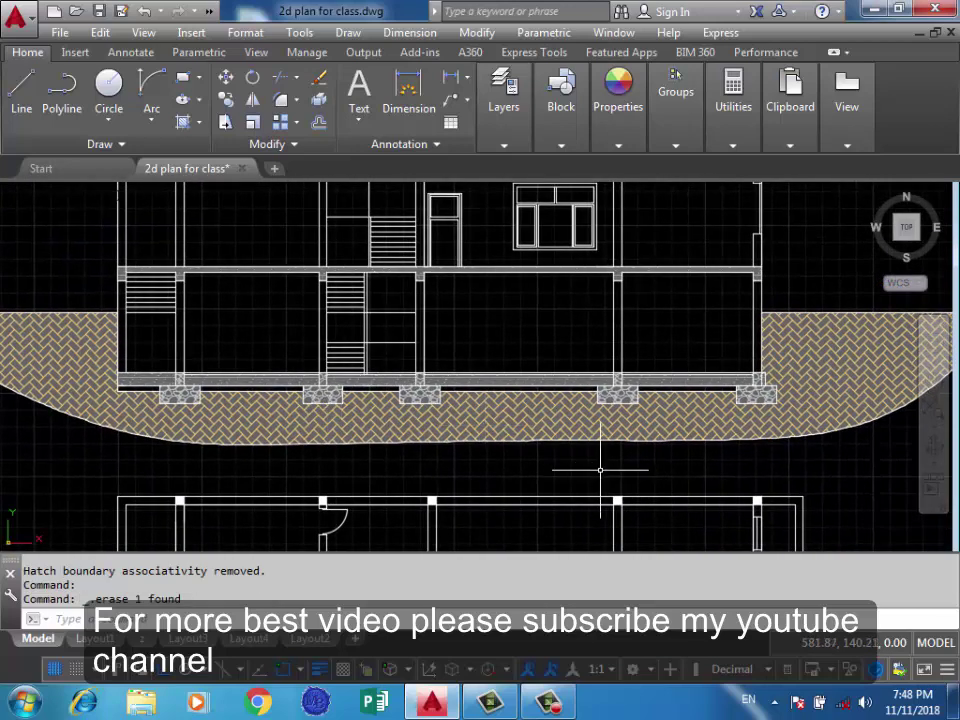
pyautogui.write('h')
pyautogui.press('Return')
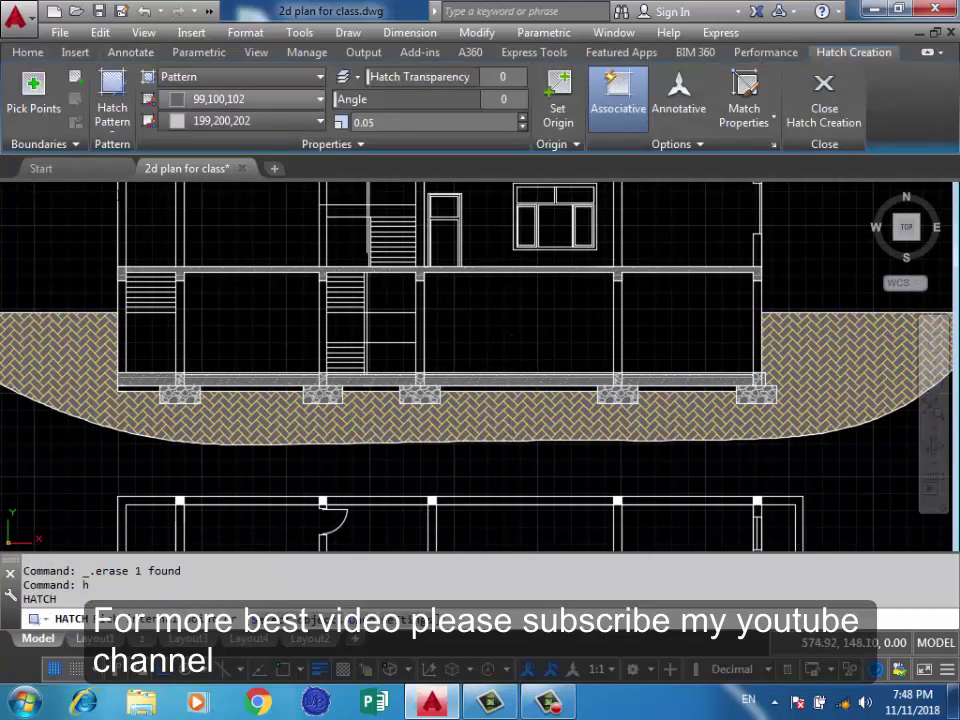
# Choose the GOST_GLASS hatch pattern.
pyautogui.click(112, 110)
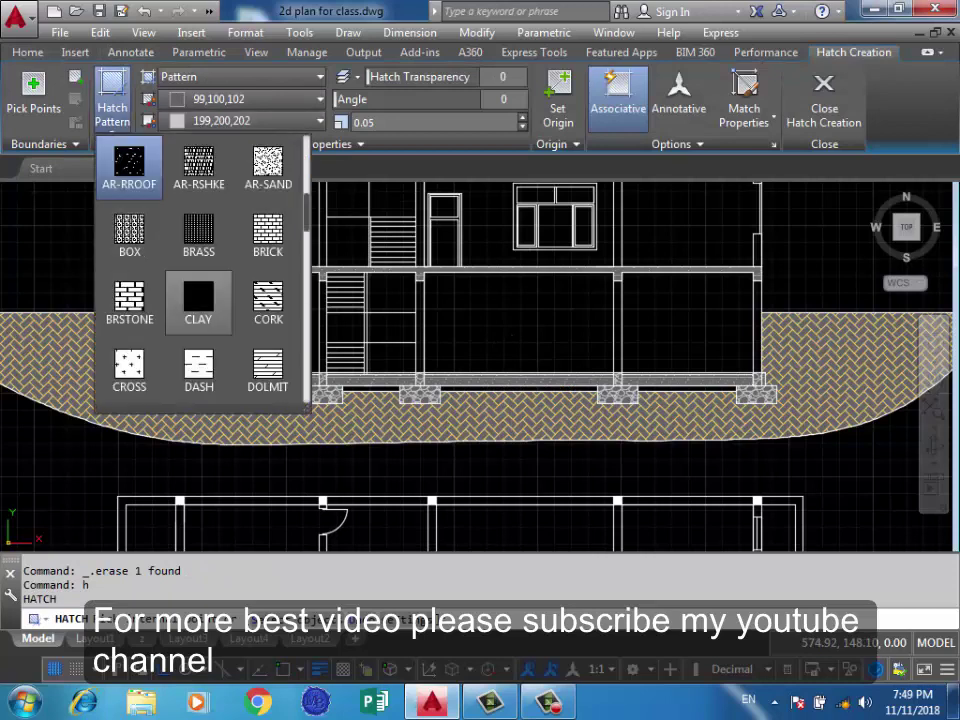
pyautogui.scroll(-1, 198, 365)
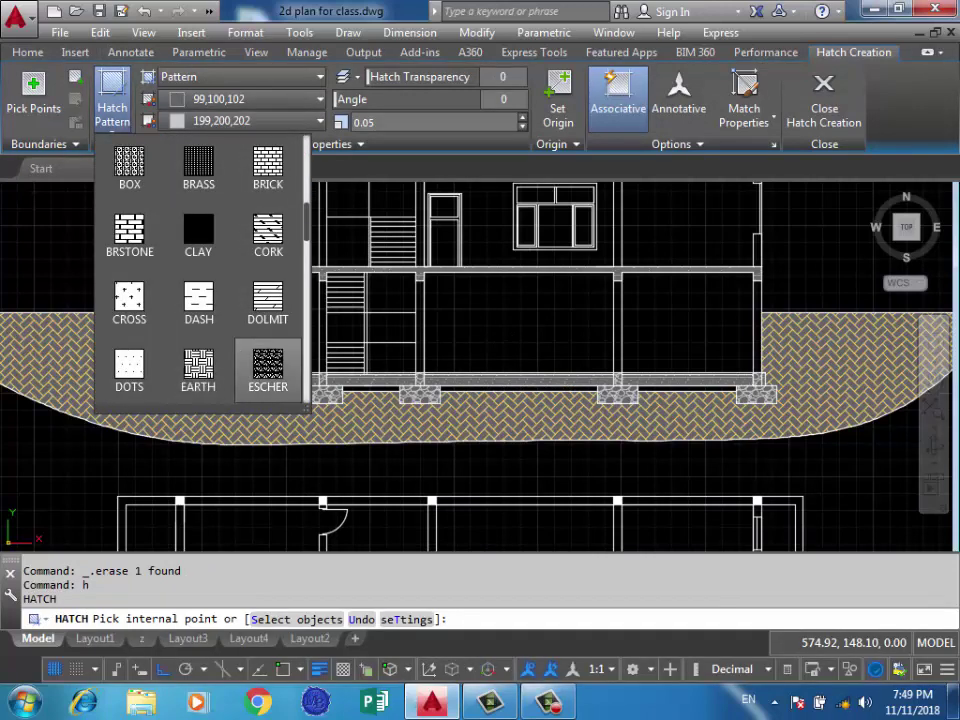
pyautogui.scroll(-1, 198, 365)
pyautogui.scroll(-1, 198, 365)
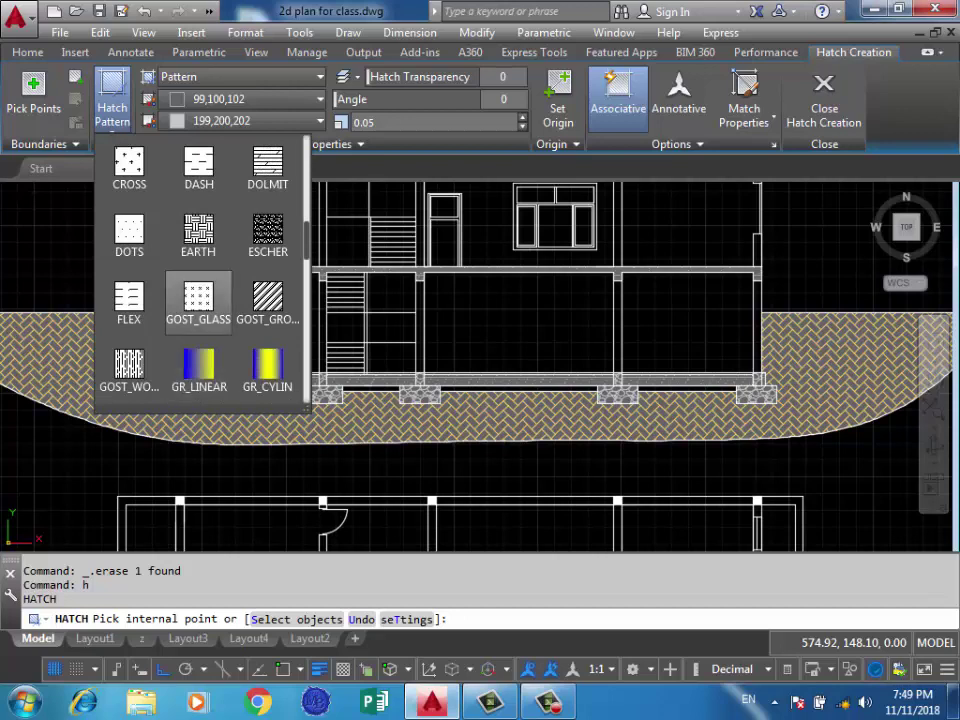
pyautogui.click(198, 300)
pyautogui.click(320, 120)
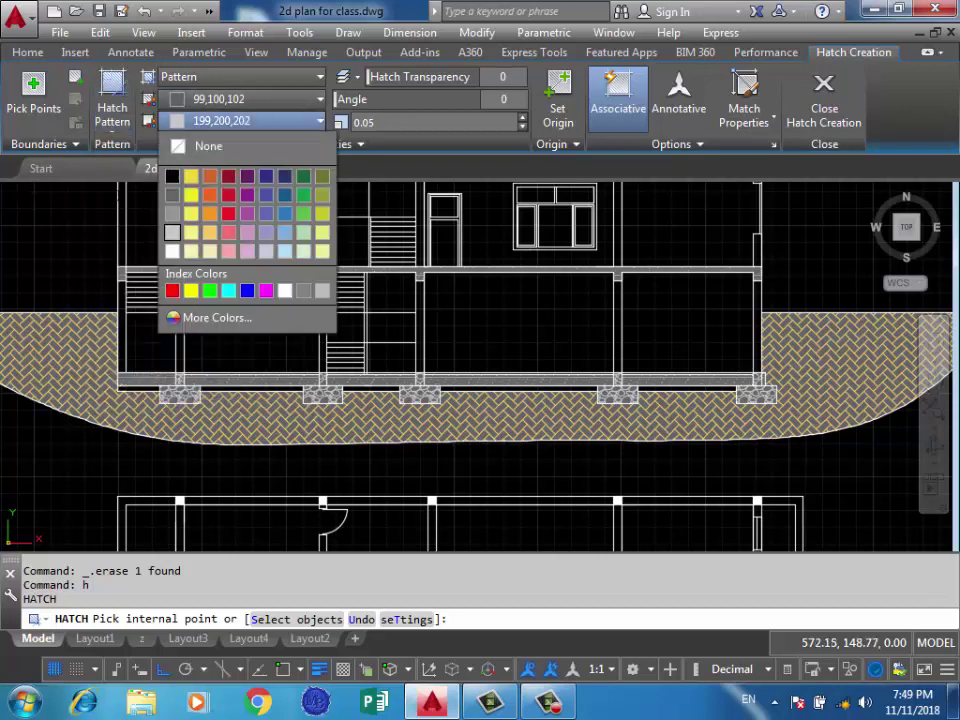
pyautogui.press('Escape')
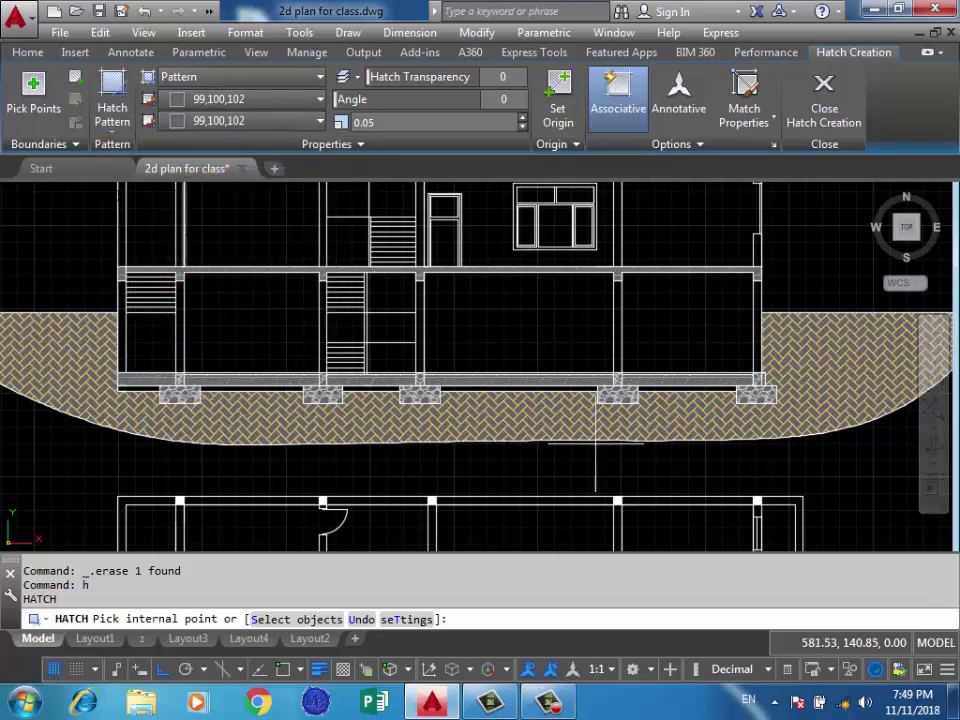
pyautogui.scroll(3, 681, 392)
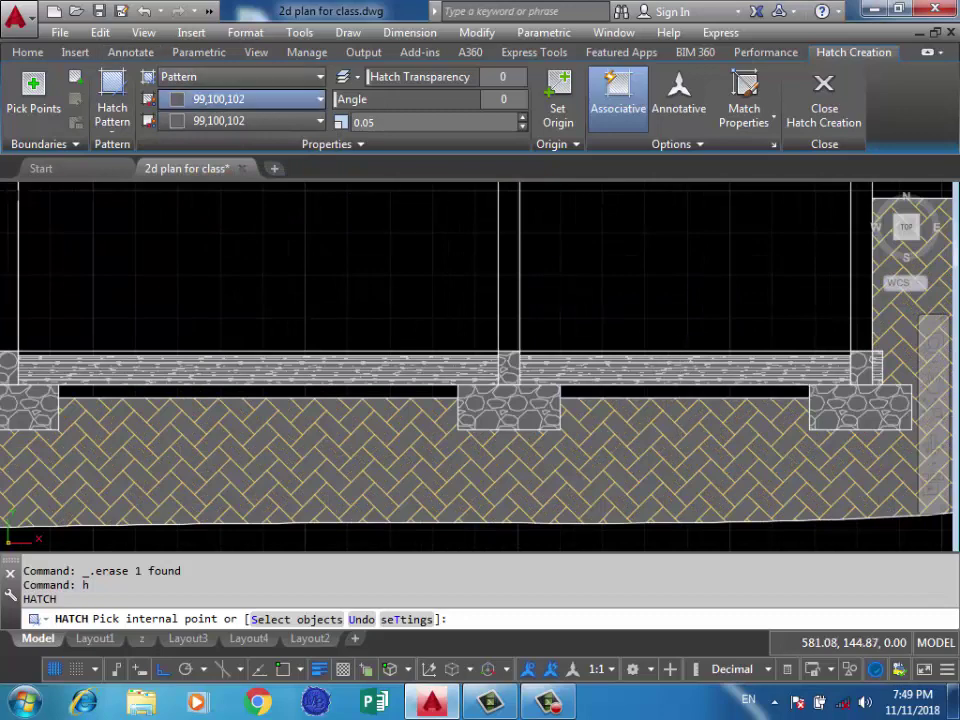
# Set the hatch colour to index colour 42 through the full colour picker.
pyautogui.click(320, 99)
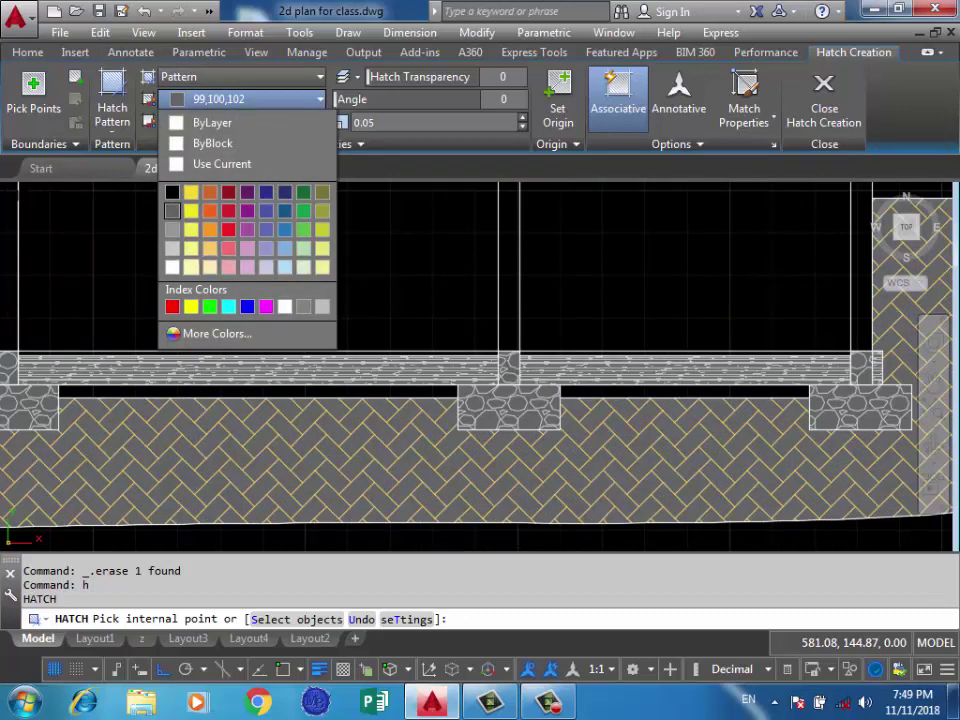
pyautogui.click(210, 192)
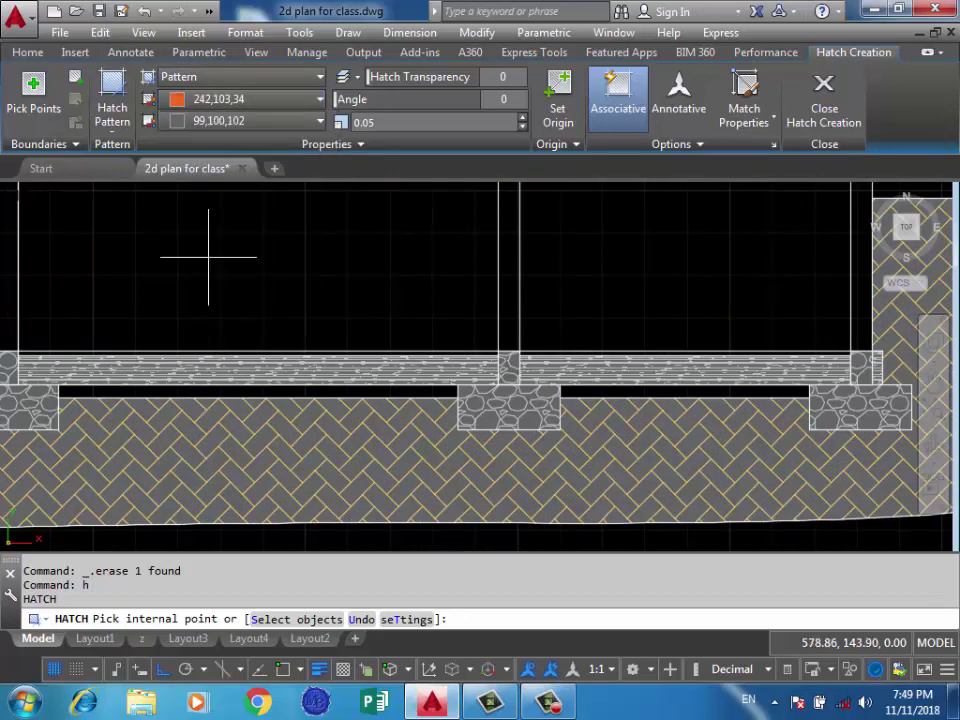
pyautogui.click(320, 99)
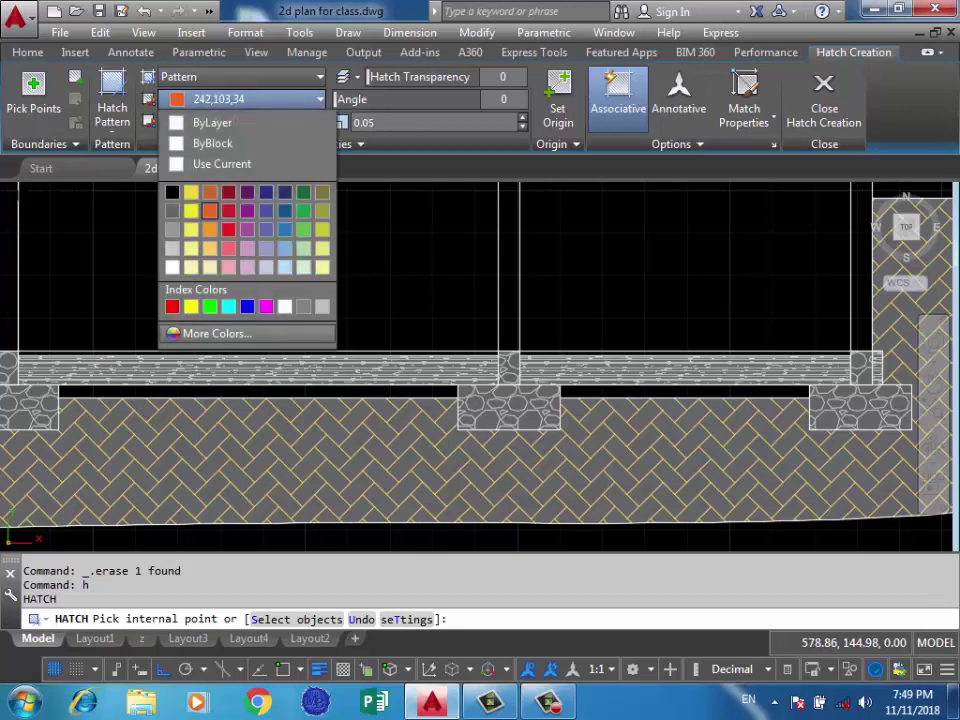
pyautogui.click(214, 332)
pyautogui.click(522, 232)
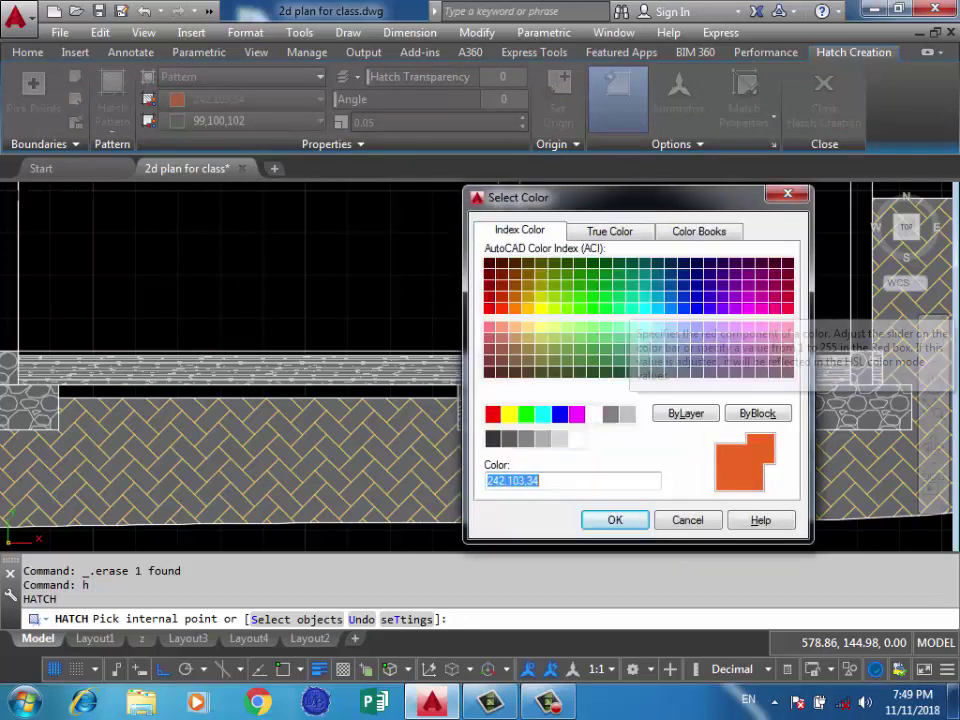
pyautogui.click(699, 231)
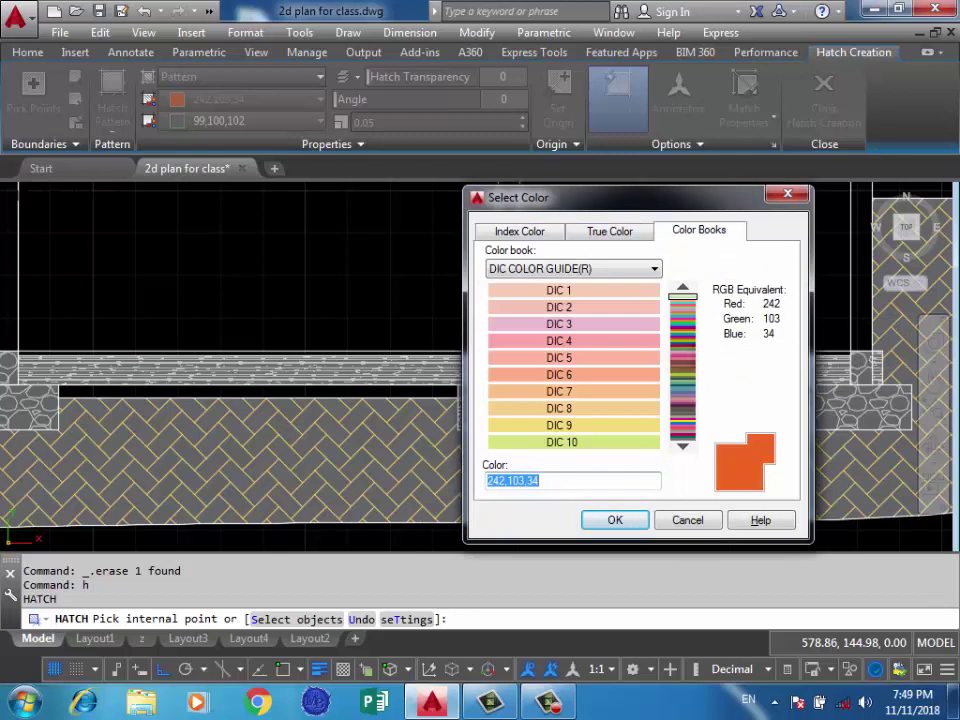
pyautogui.click(610, 231)
pyautogui.click(520, 231)
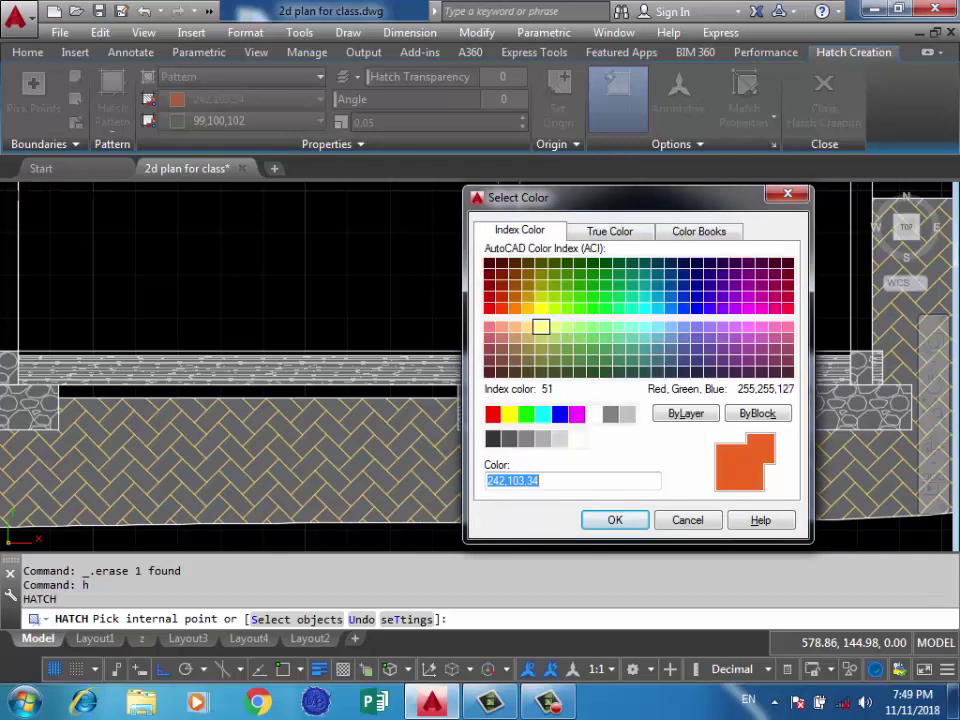
pyautogui.click(527, 285)
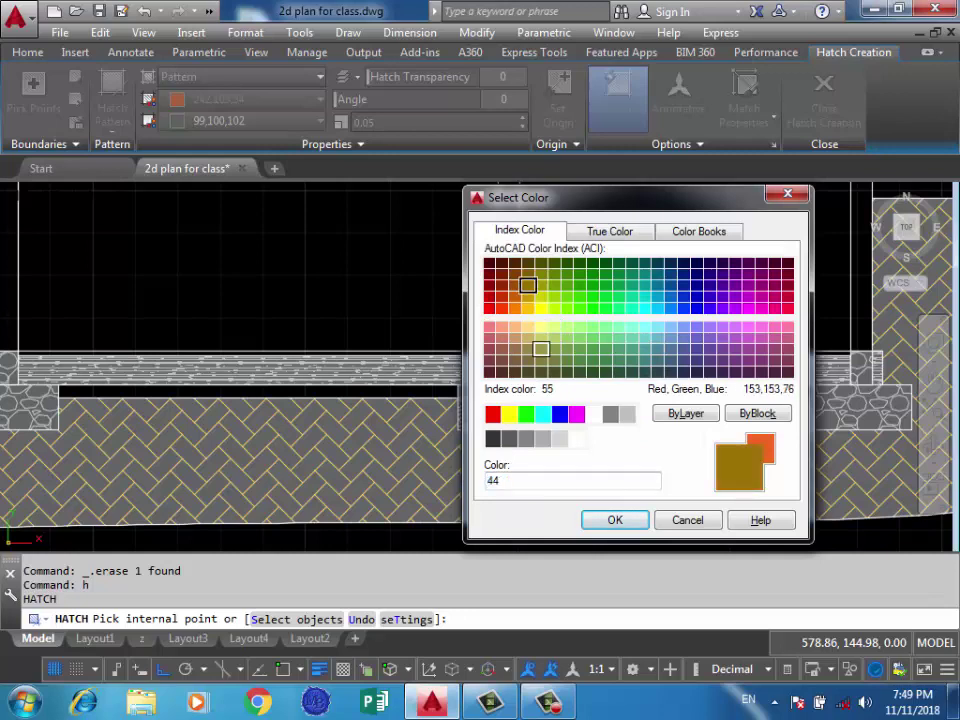
pyautogui.click(527, 297)
# Fill the thin strips between the footings with the colour-42 GOST_GLASS hatch, then begin another hatch.
pyautogui.click(615, 520)
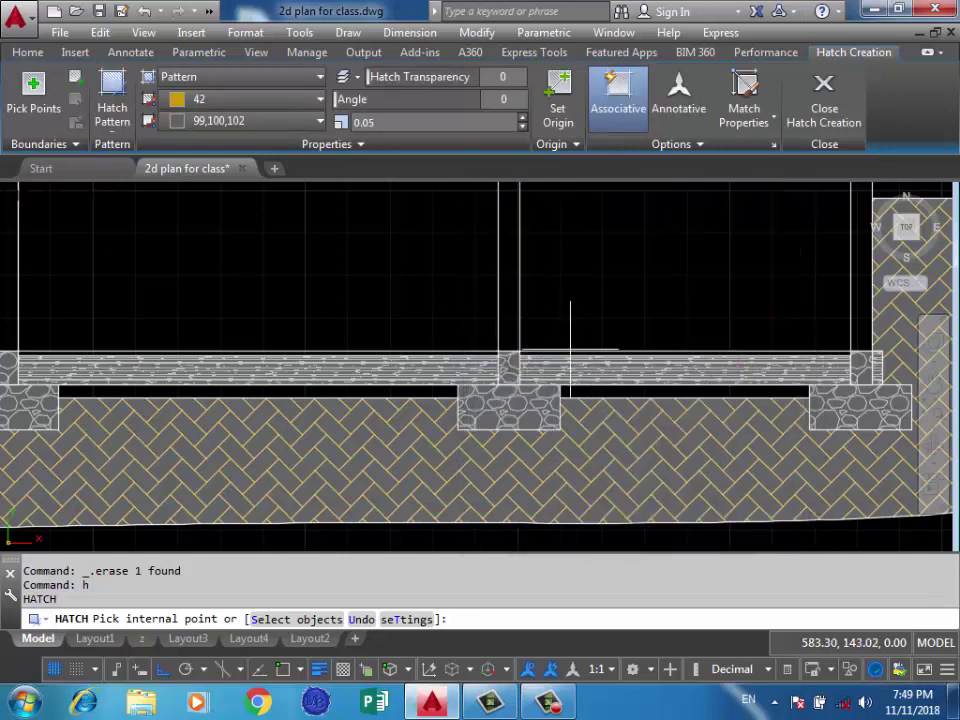
pyautogui.click(616, 389)
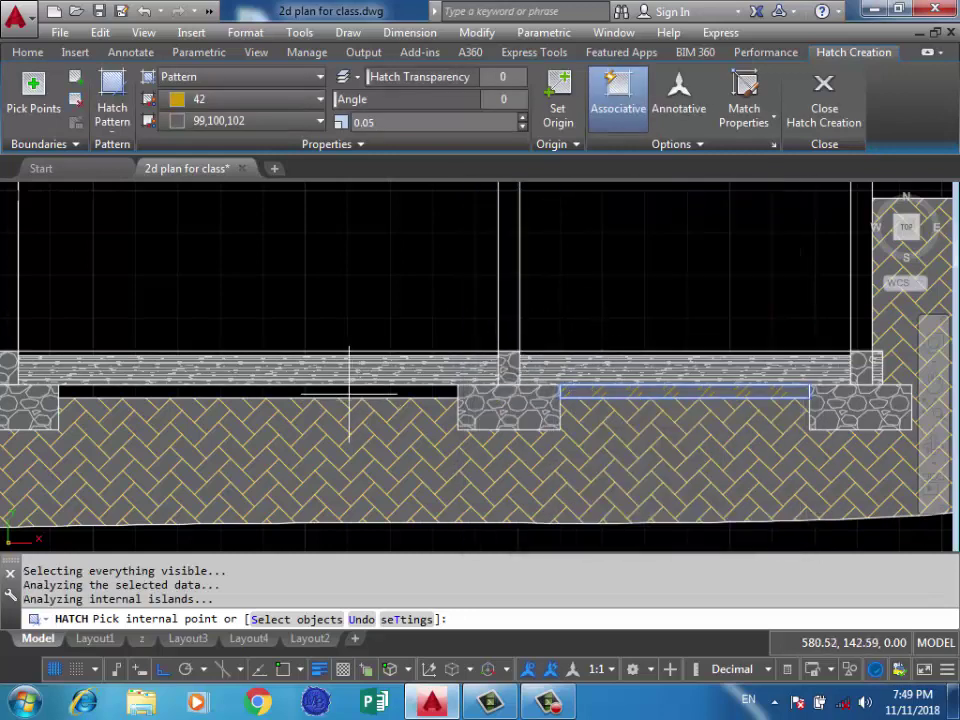
pyautogui.scroll(-1, 349, 393)
pyautogui.scroll(-3, 535, 385)
pyautogui.scroll(5, 543, 375)
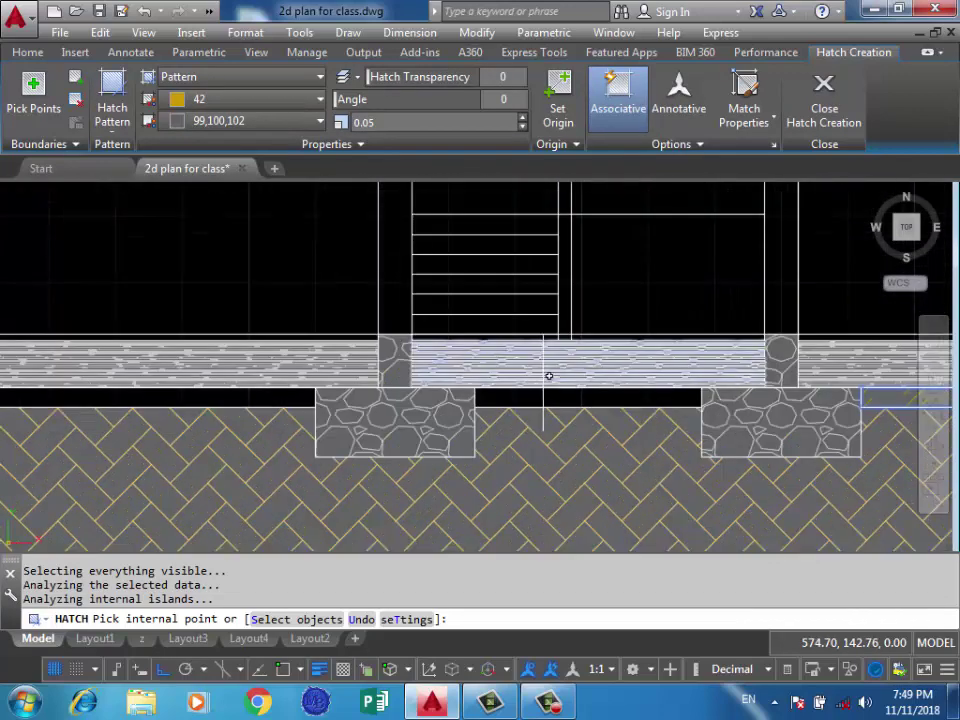
pyautogui.scroll(-2, 780, 368)
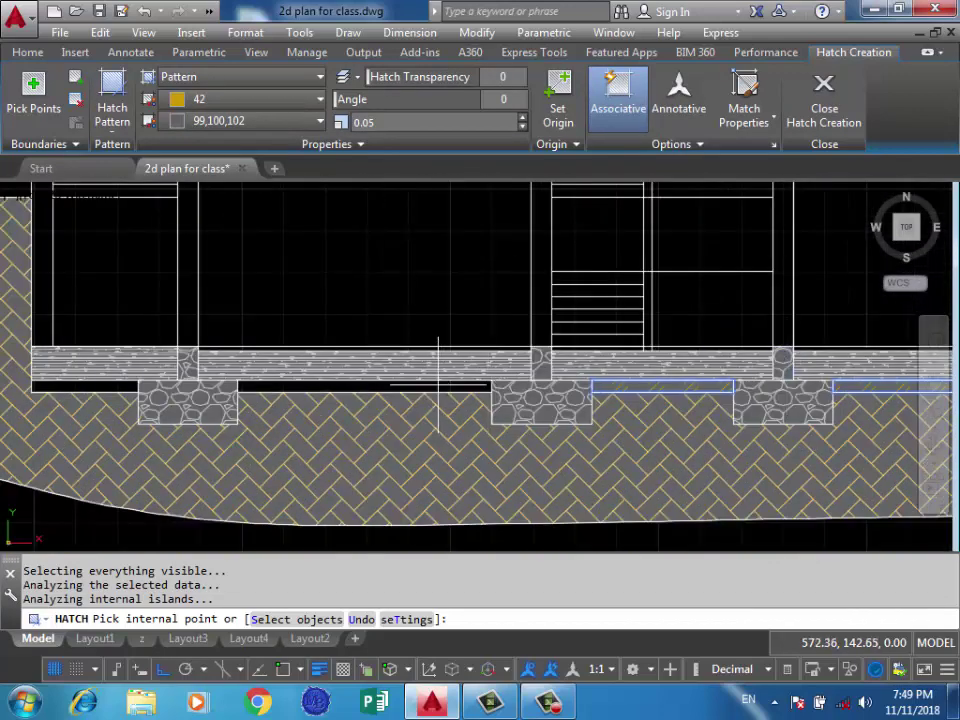
pyautogui.moveTo(407, 390); pyautogui.dragTo(711, 392, button='middle')
pyautogui.scroll(-1, 400, 384)
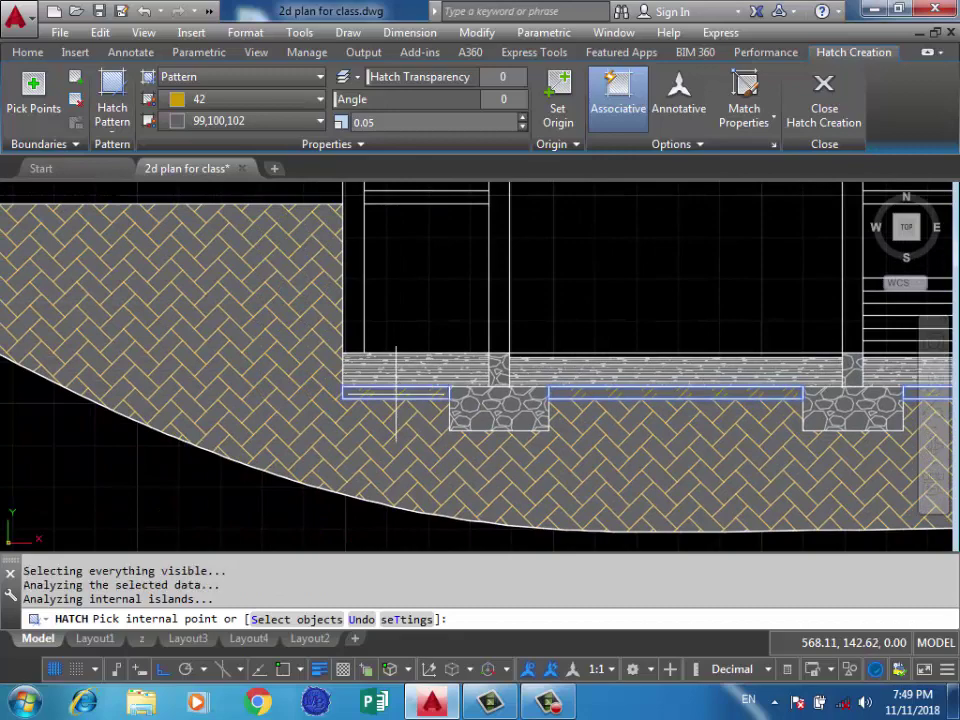
pyautogui.scroll(-3, 340, 355)
pyautogui.moveTo(540, 320); pyautogui.dragTo(580, 349, button='middle')
pyautogui.scroll(2, 580, 349)
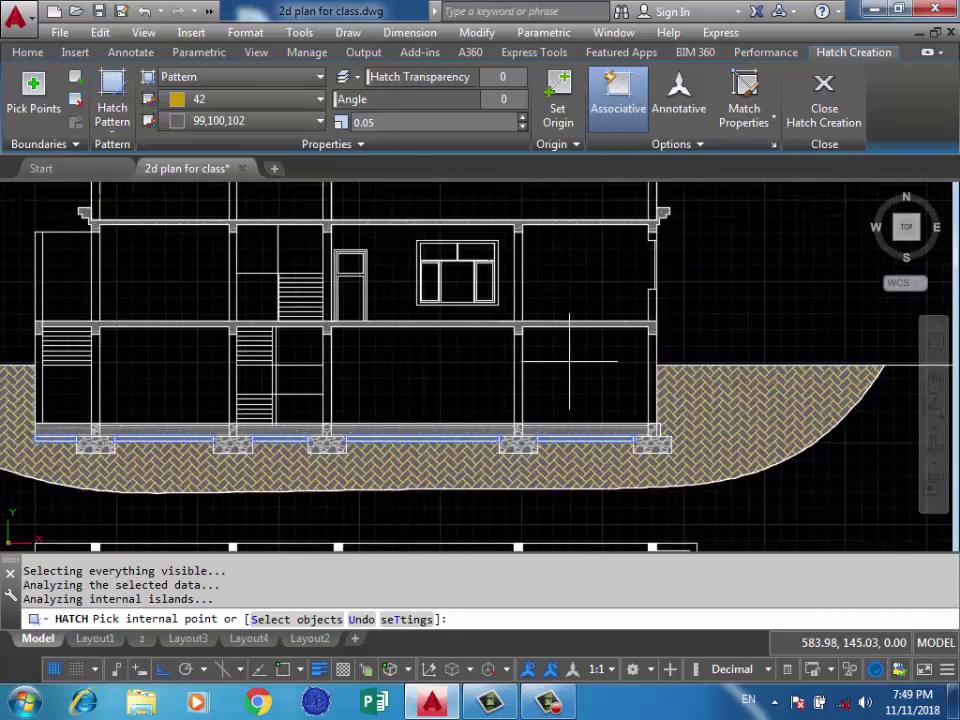
pyautogui.press('Return')
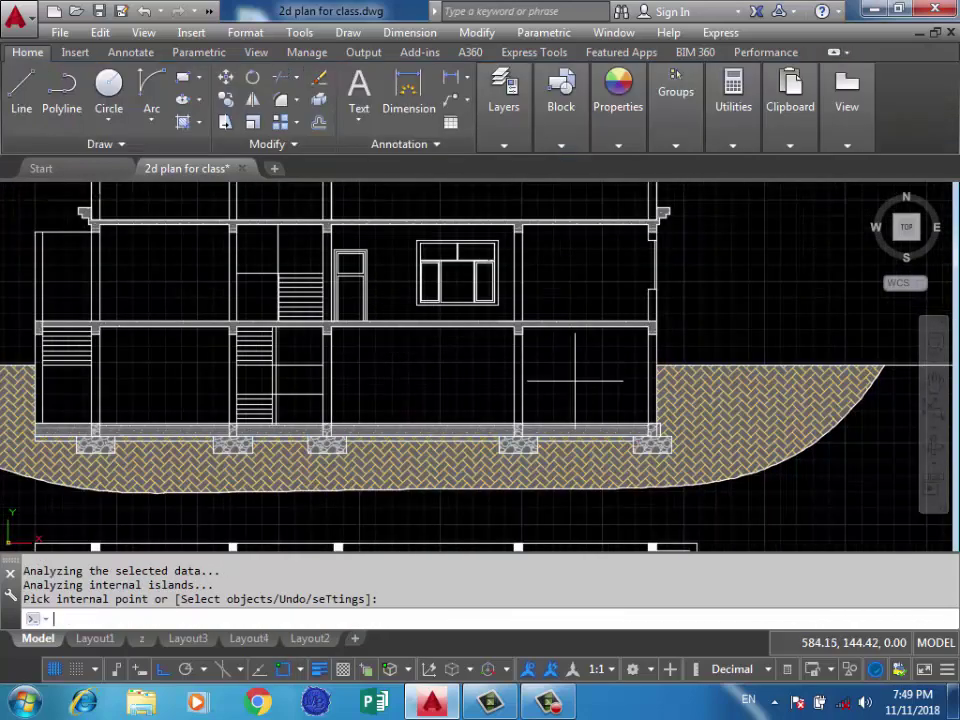
pyautogui.press('Return')
# Choose the AR-B816C brick pattern from the hatch pattern gallery.
pyautogui.click(112, 100)
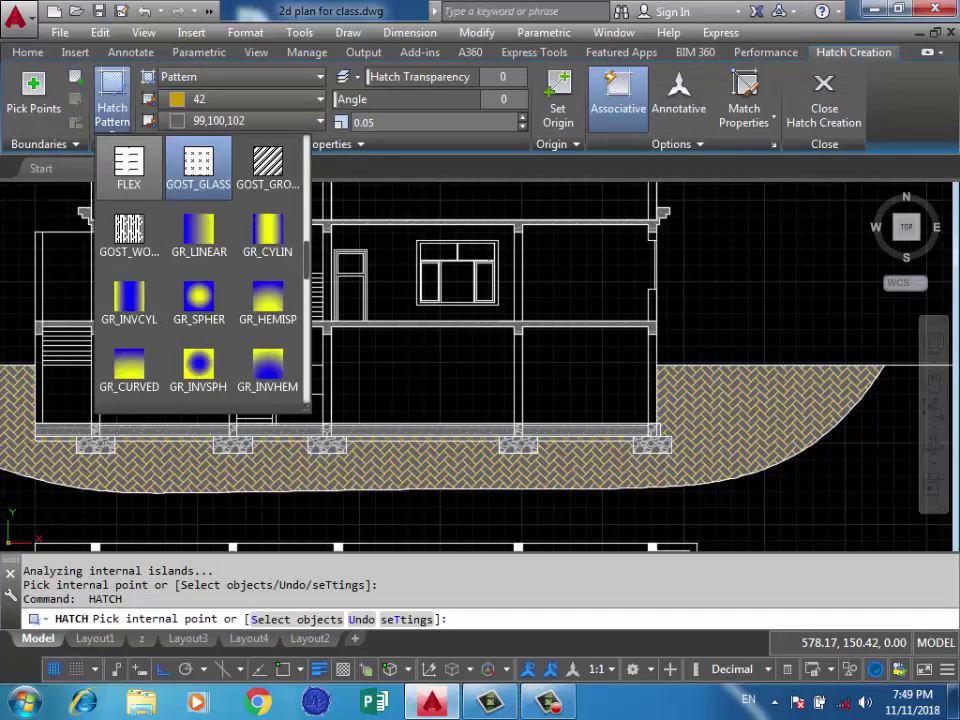
pyautogui.scroll(-3, 200, 275)
pyautogui.scroll(-2, 200, 275)
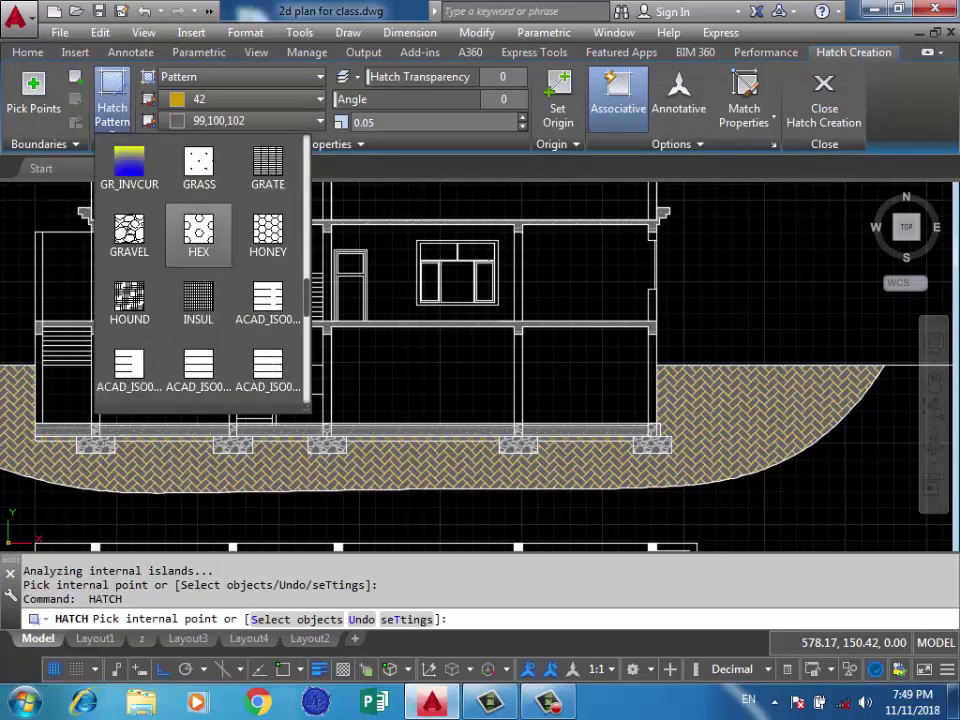
pyautogui.scroll(-1, 198, 240)
pyautogui.scroll(-1, 198, 240)
pyautogui.scroll(-4, 198, 240)
pyautogui.scroll(7, 198, 280)
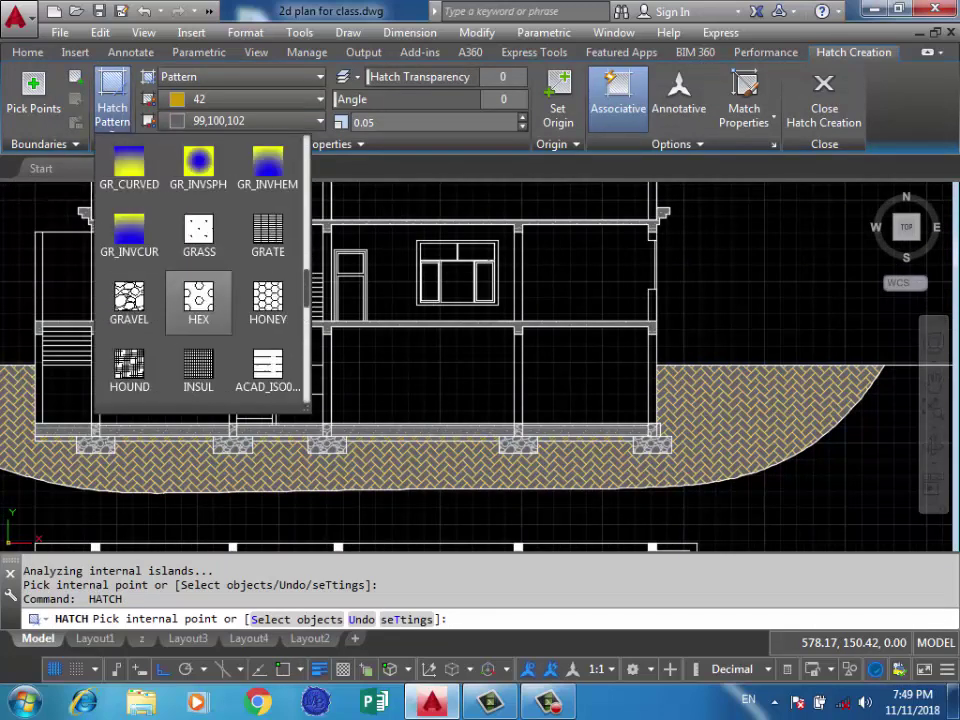
pyautogui.scroll(9, 198, 235)
pyautogui.scroll(5, 198, 235)
pyautogui.scroll(1, 198, 235)
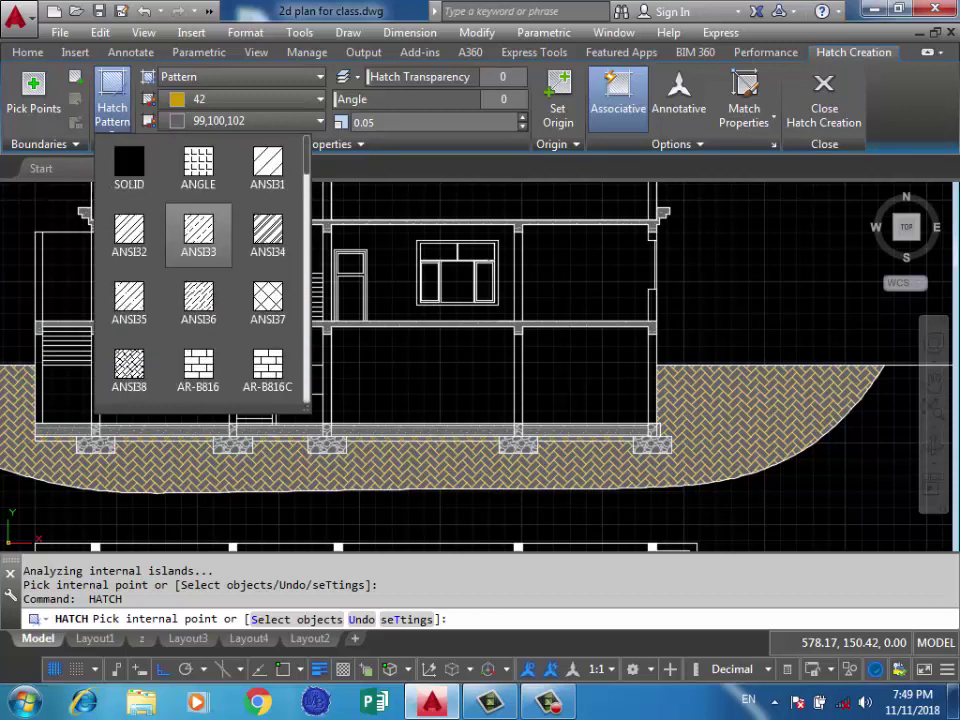
pyautogui.scroll(-1, 198, 230)
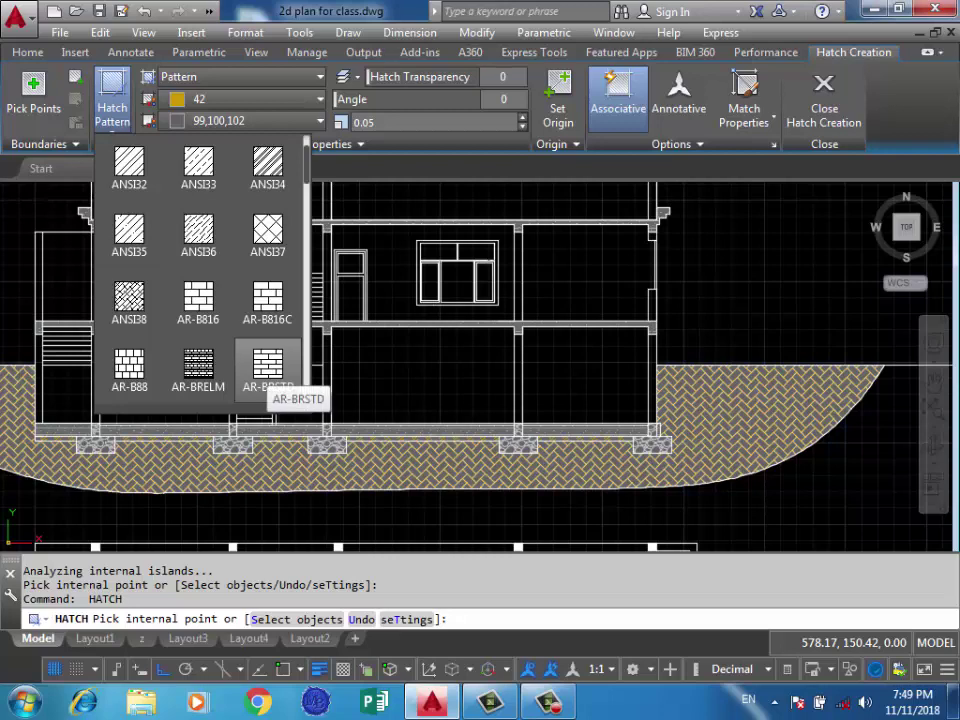
pyautogui.click(267, 300)
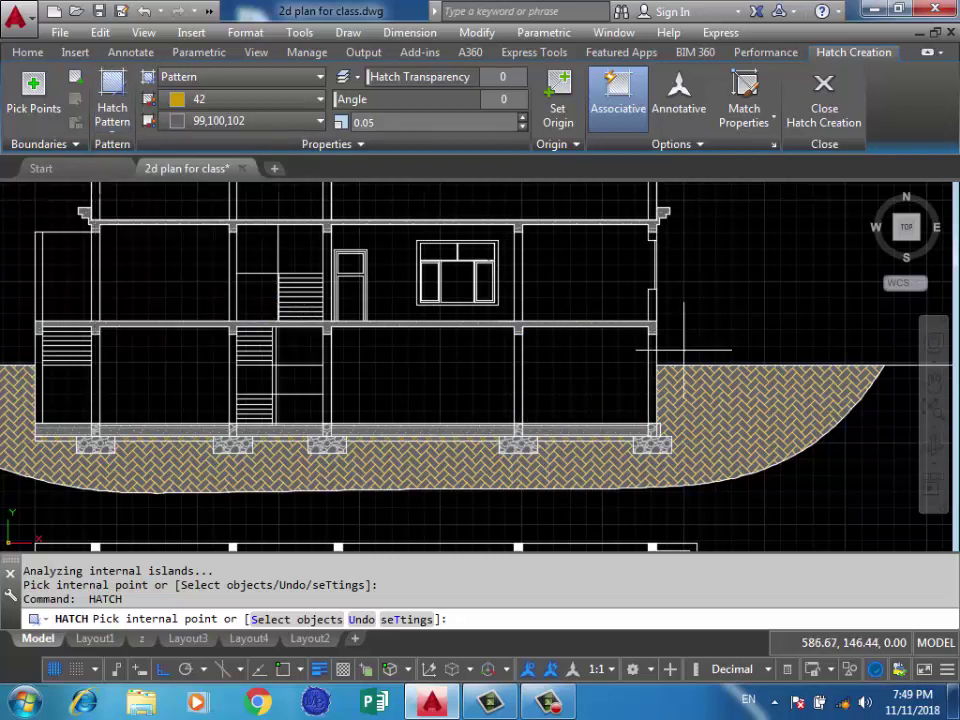
# Fill the right-hand wall column between the floors with the brick hatch at scale 0.01.
pyautogui.scroll(2, 644, 372)
pyautogui.scroll(5, 644, 376)
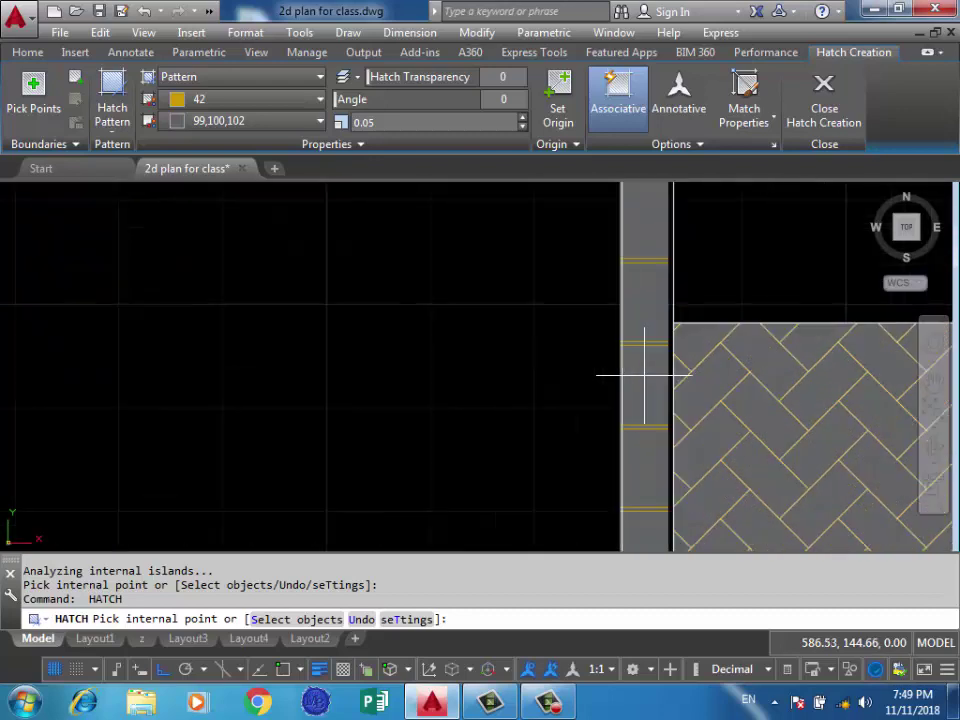
pyautogui.scroll(-3, 643, 370)
pyautogui.click(644, 352)
pyautogui.write('0.01')
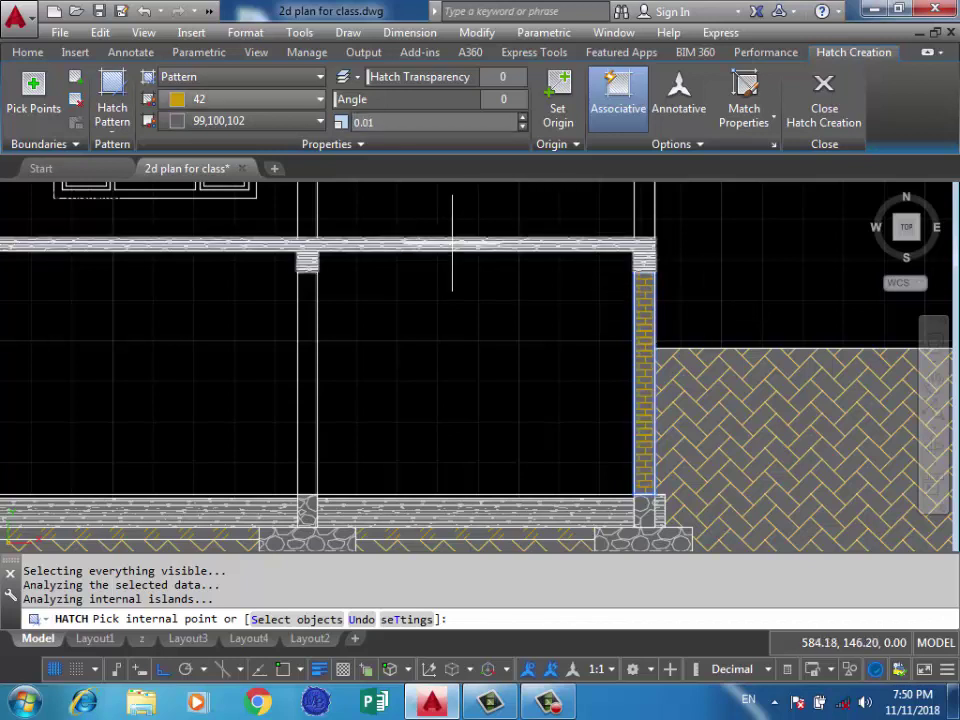
# Set the brick hatch colour to grey 99,100,102 and its background to index colour 32.
pyautogui.click(245, 99)
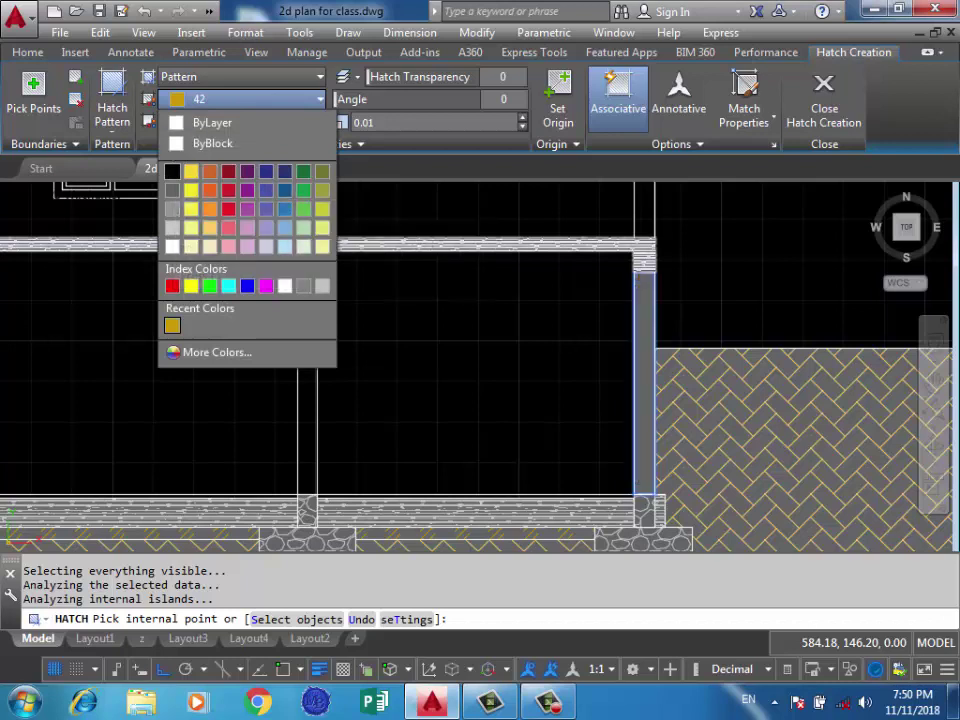
pyautogui.click(172, 190)
pyautogui.click(245, 120)
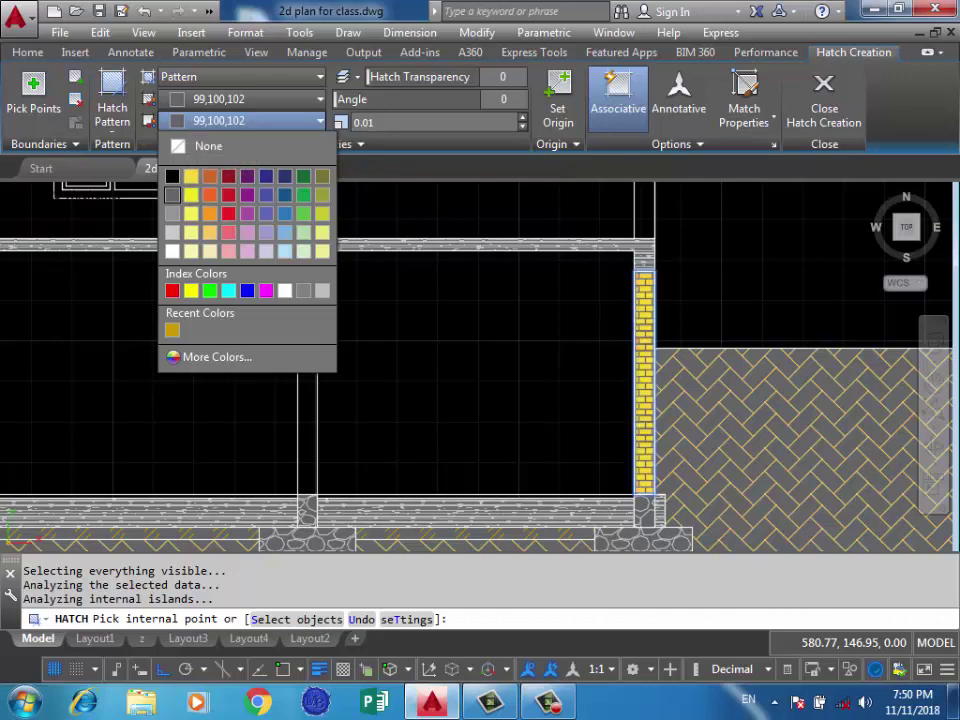
pyautogui.click(214, 356)
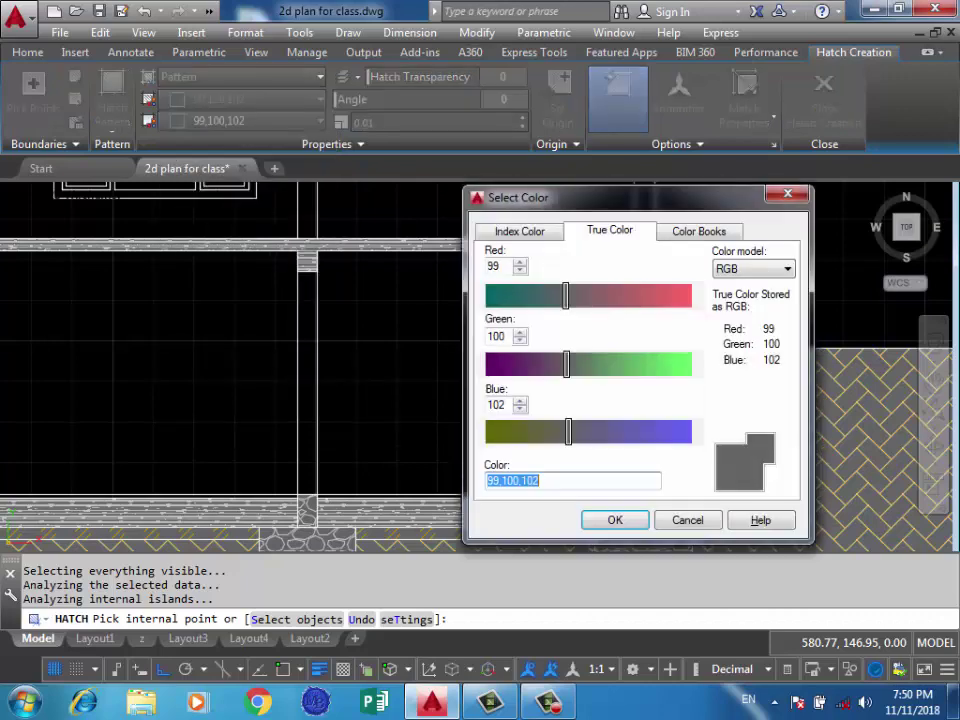
pyautogui.click(519, 231)
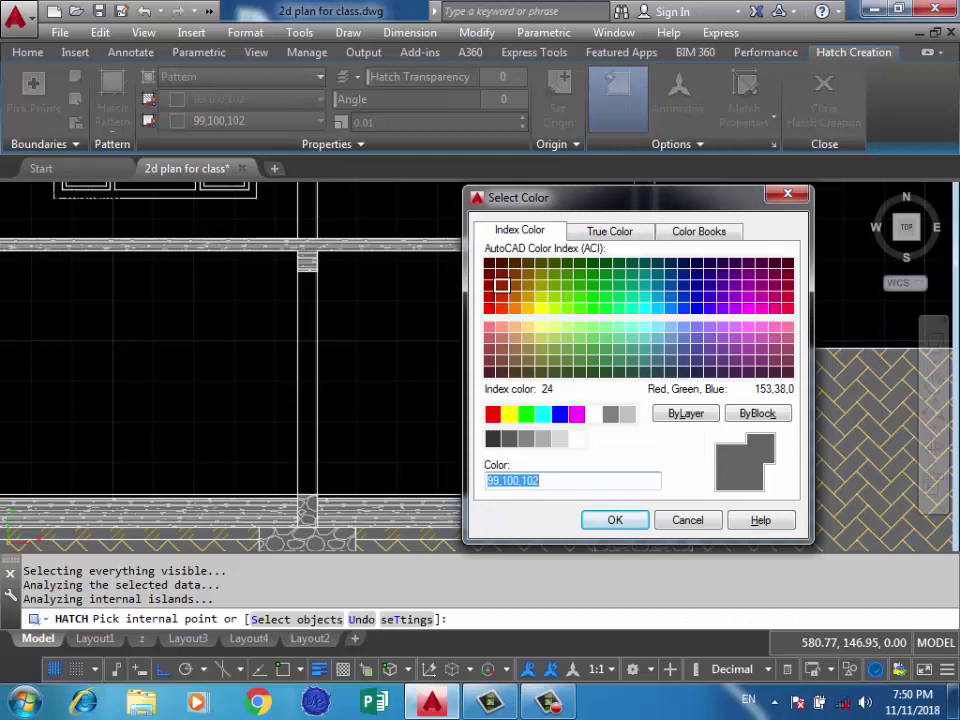
pyautogui.click(514, 296)
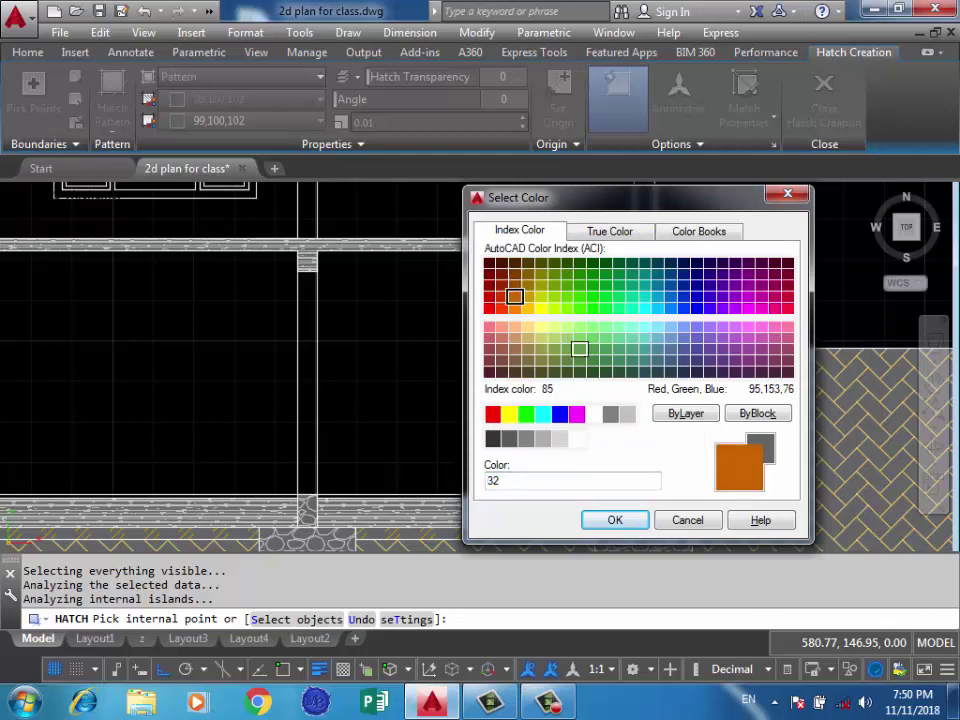
pyautogui.click(615, 520)
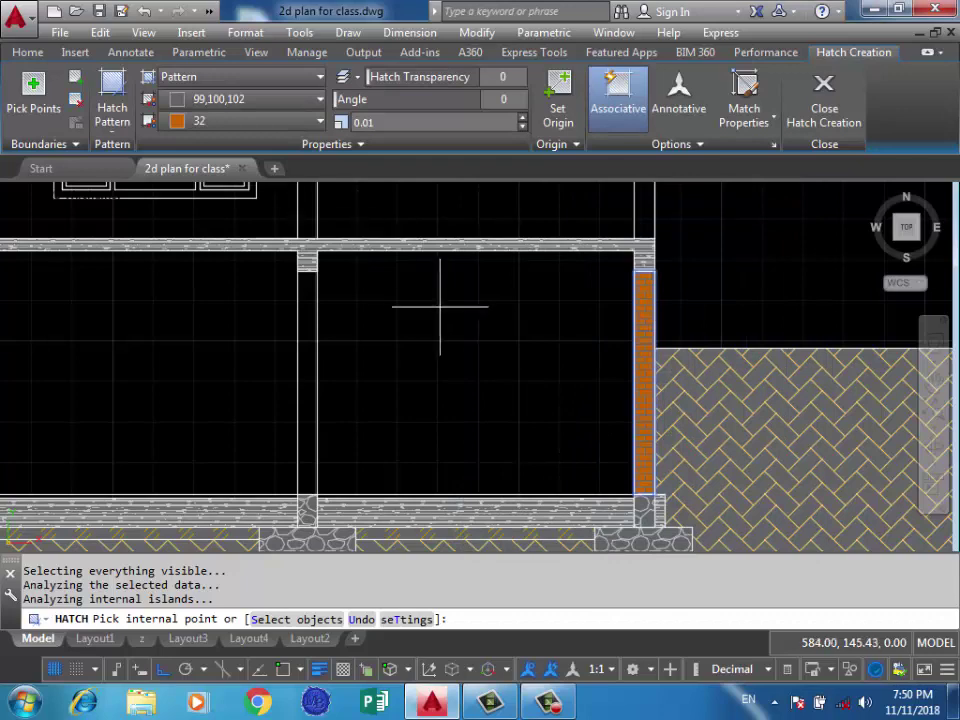
# Change the brick hatch background colour to white.
pyautogui.click(240, 99)
pyautogui.click(172, 170)
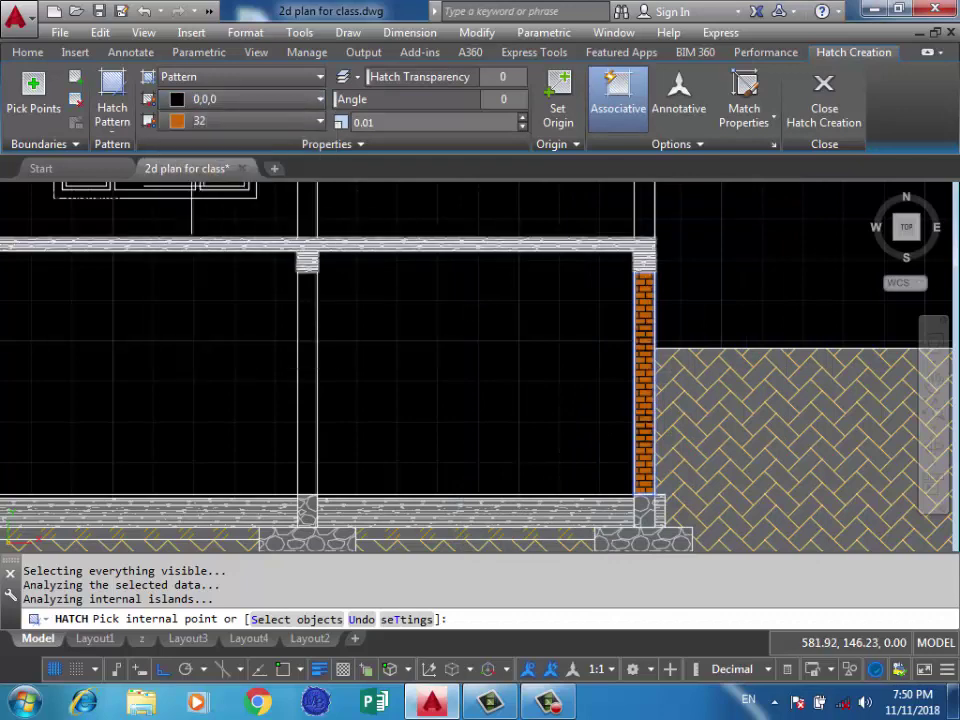
pyautogui.click(250, 99)
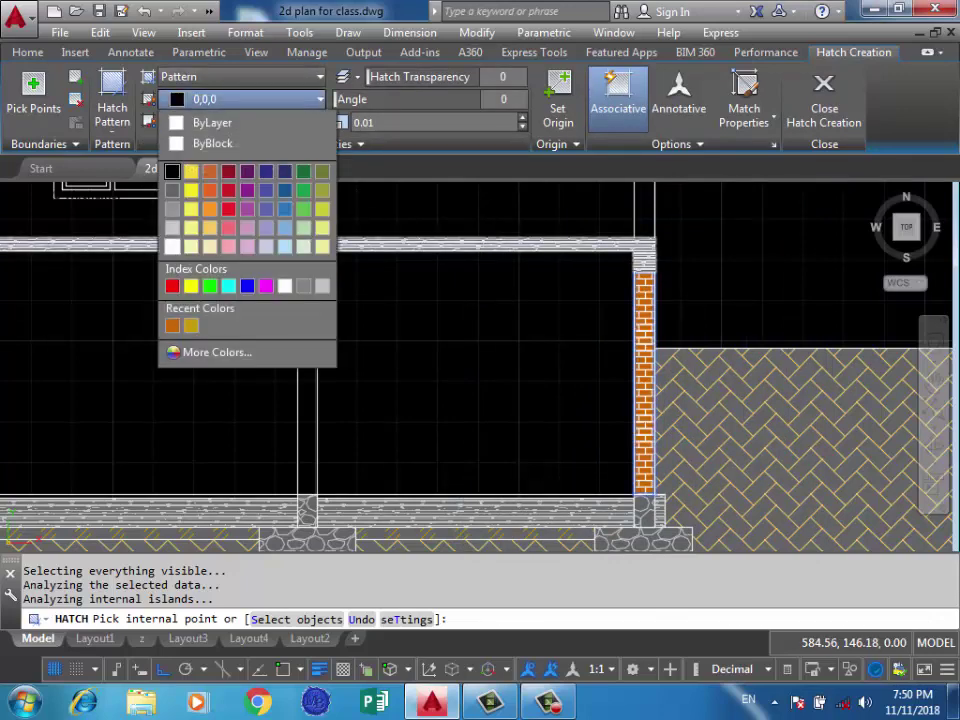
pyautogui.click(172, 246)
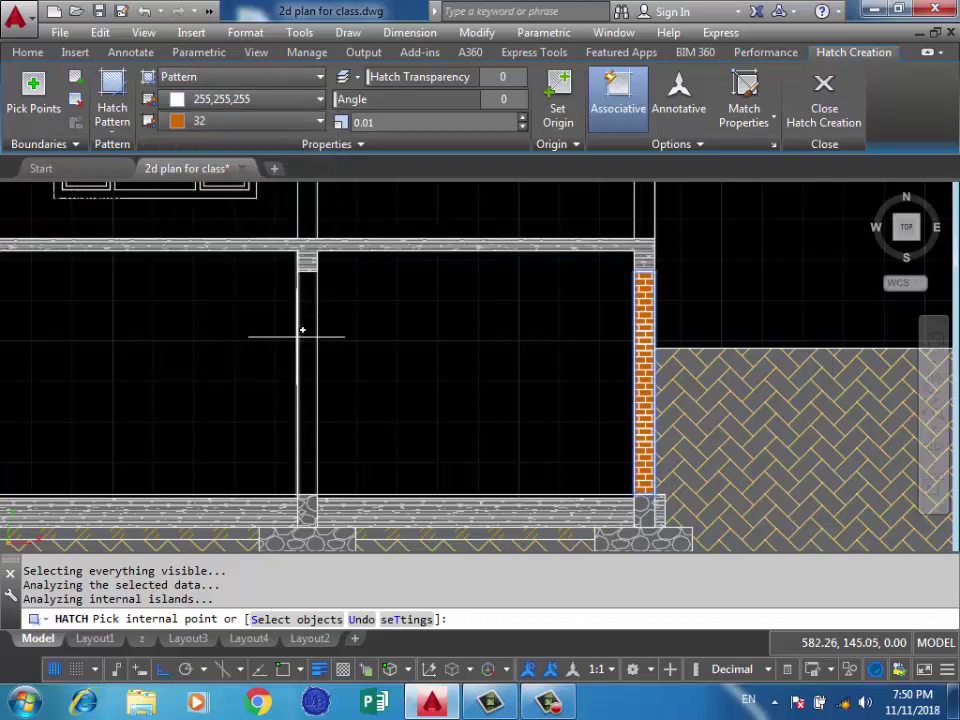
# Fill the ground-floor wall columns with the orange brick hatch.
pyautogui.scroll(-2, 302, 330)
pyautogui.moveTo(375, 332); pyautogui.dragTo(521, 368, button='middle')
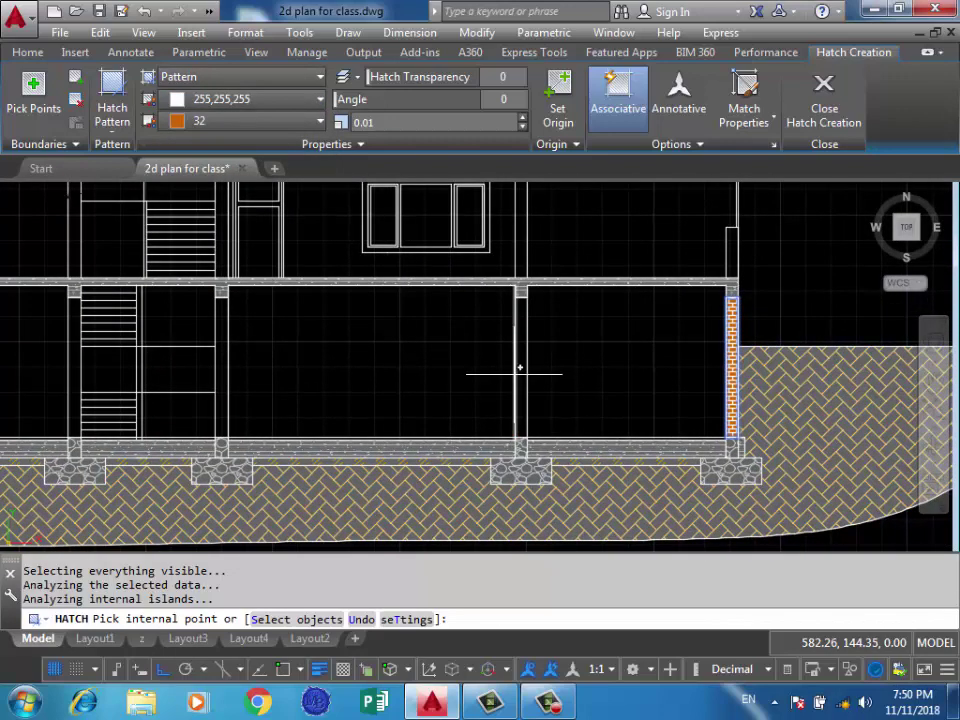
pyautogui.click(520, 368)
pyautogui.moveTo(139, 385); pyautogui.dragTo(424, 373, button='middle')
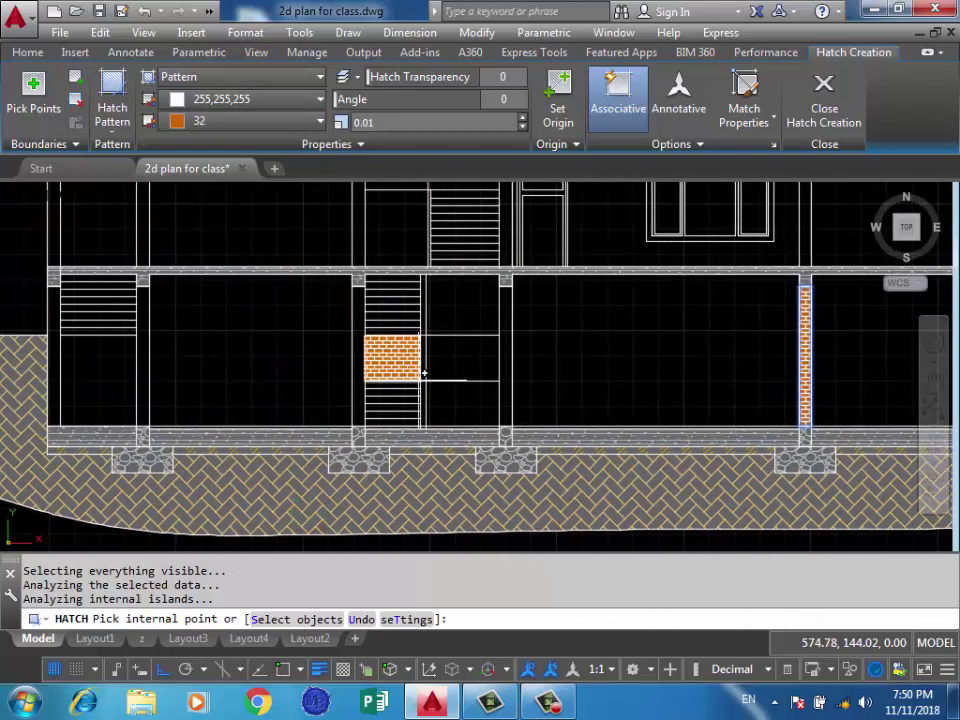
pyautogui.click(505, 335)
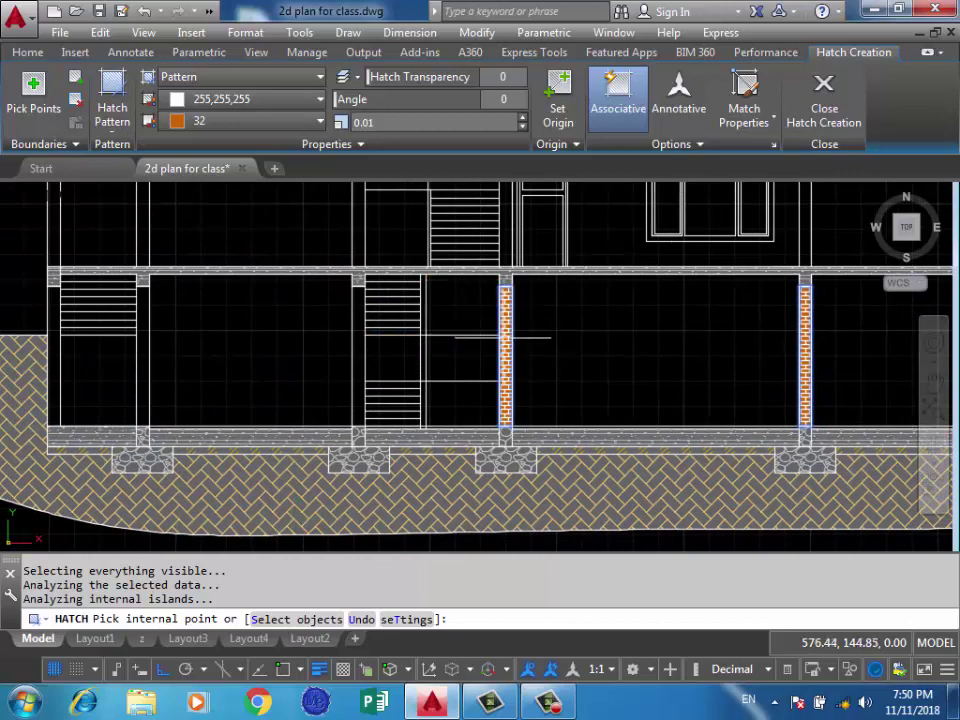
pyautogui.moveTo(293, 382)
pyautogui.mouseDown(button='middle')
pyautogui.moveTo(493, 429)
pyautogui.moveTo(566, 403)
pyautogui.mouseUp(button='middle')
pyautogui.click(560, 407)
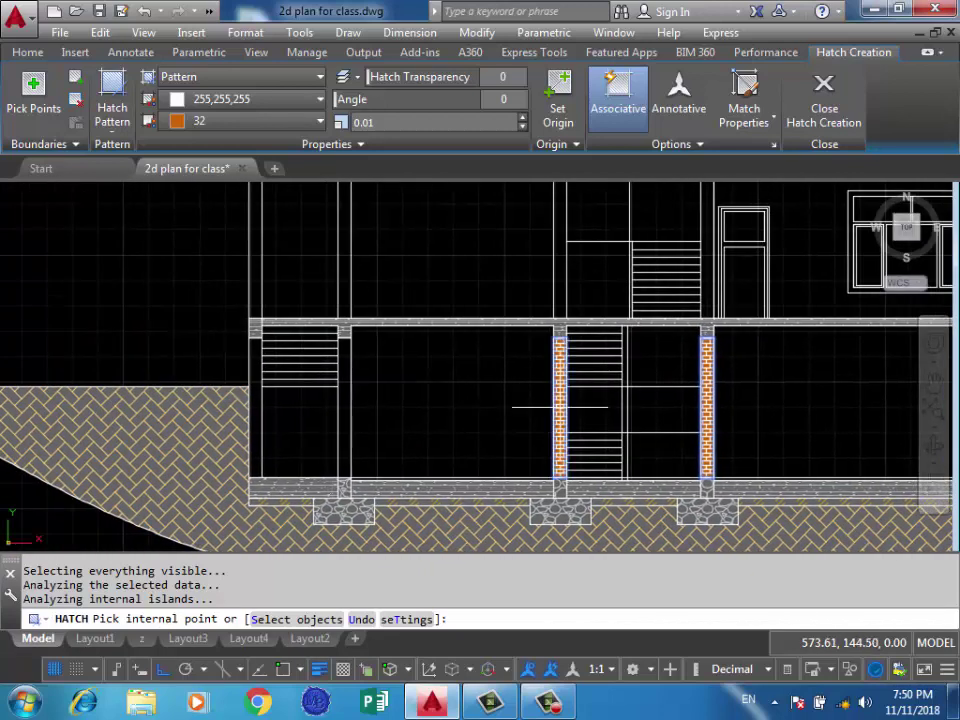
pyautogui.click(344, 437)
pyautogui.click(255, 405)
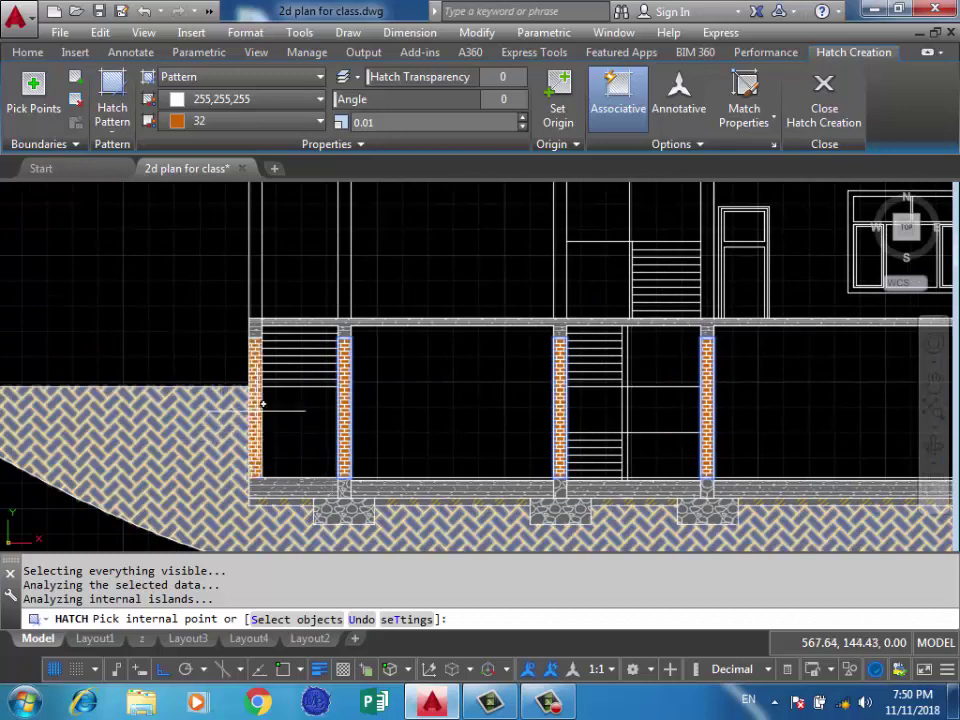
# Fill the upper-floor, top-storey and right-end columns with the brick hatch.
pyautogui.moveTo(255, 382); pyautogui.dragTo(372, 405, button='middle')
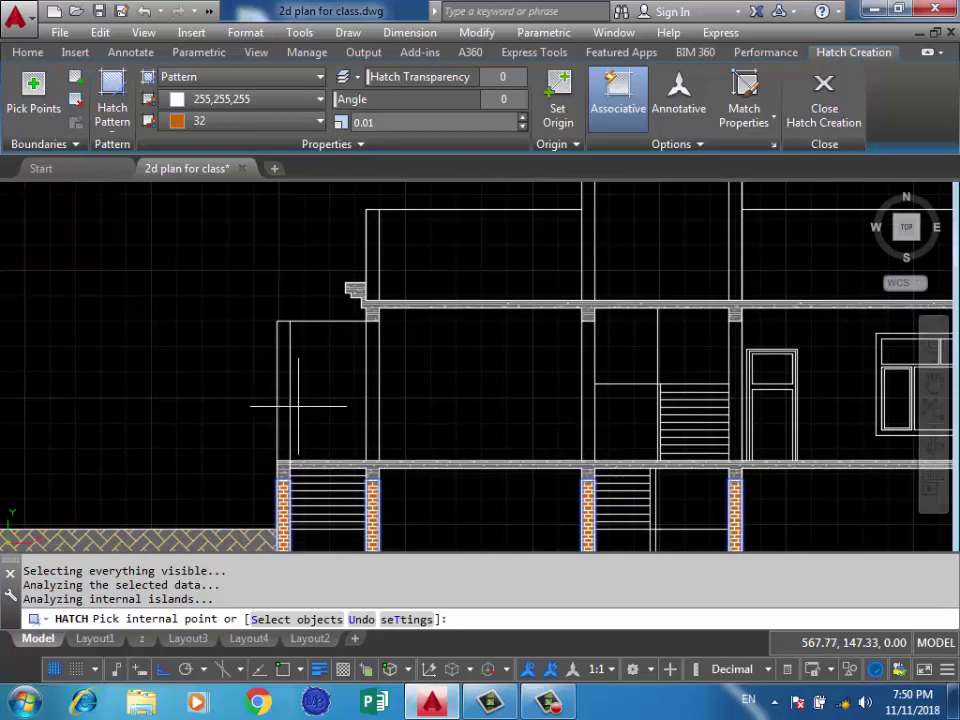
pyautogui.click(372, 405)
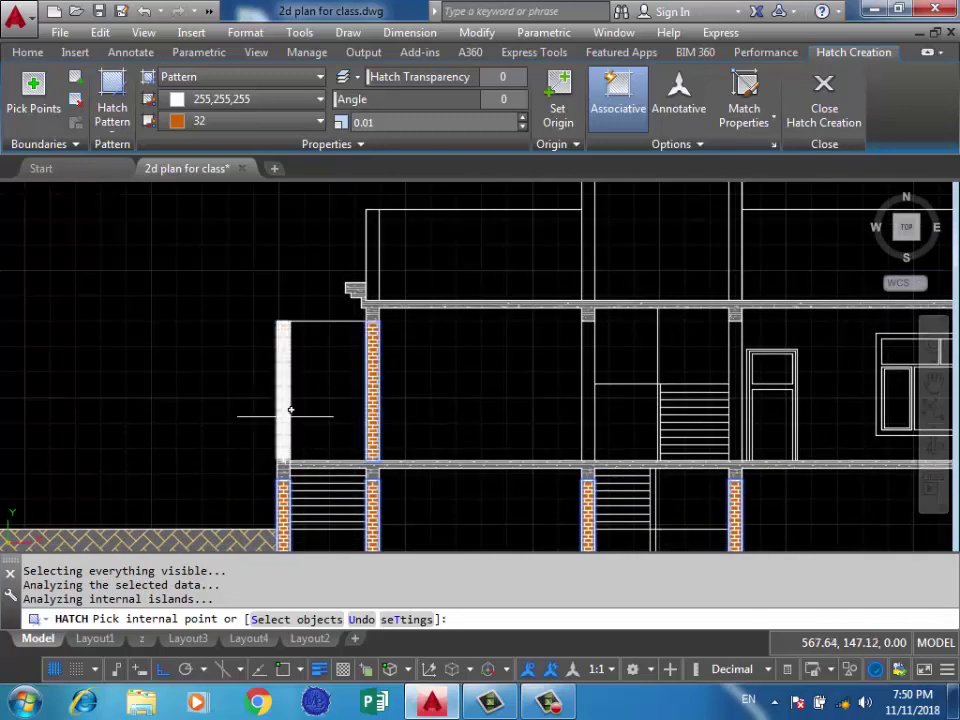
pyautogui.click(285, 405)
pyautogui.moveTo(453, 383); pyautogui.dragTo(229, 368, button='middle')
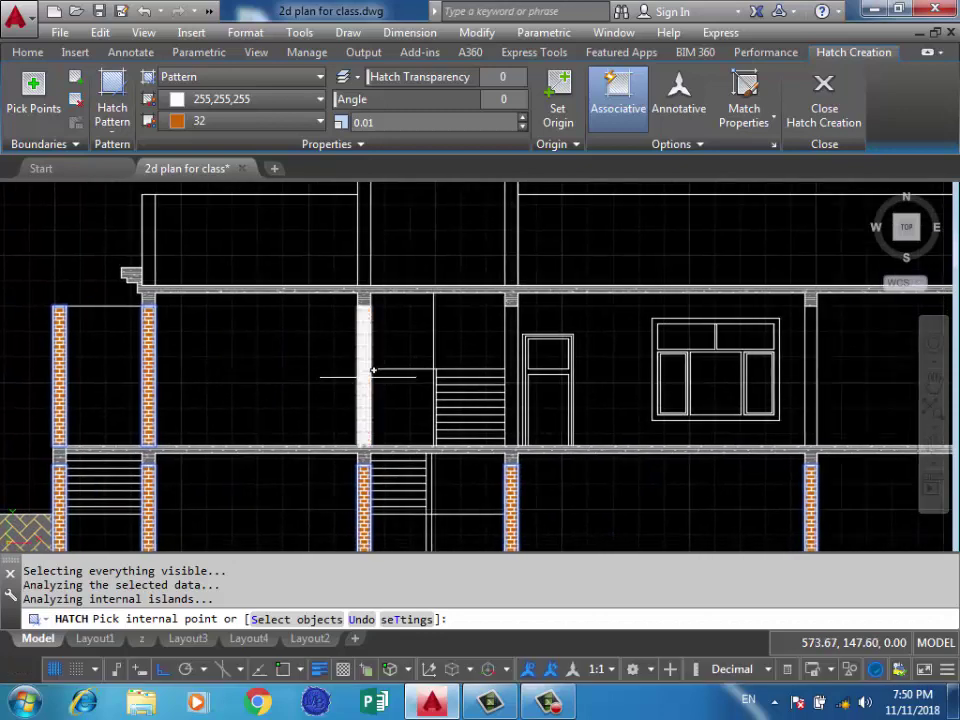
pyautogui.moveTo(468, 315)
pyautogui.mouseDown(button='middle')
pyautogui.moveTo(340, 303)
pyautogui.moveTo(350, 404)
pyautogui.mouseUp(button='middle')
pyautogui.click(406, 325)
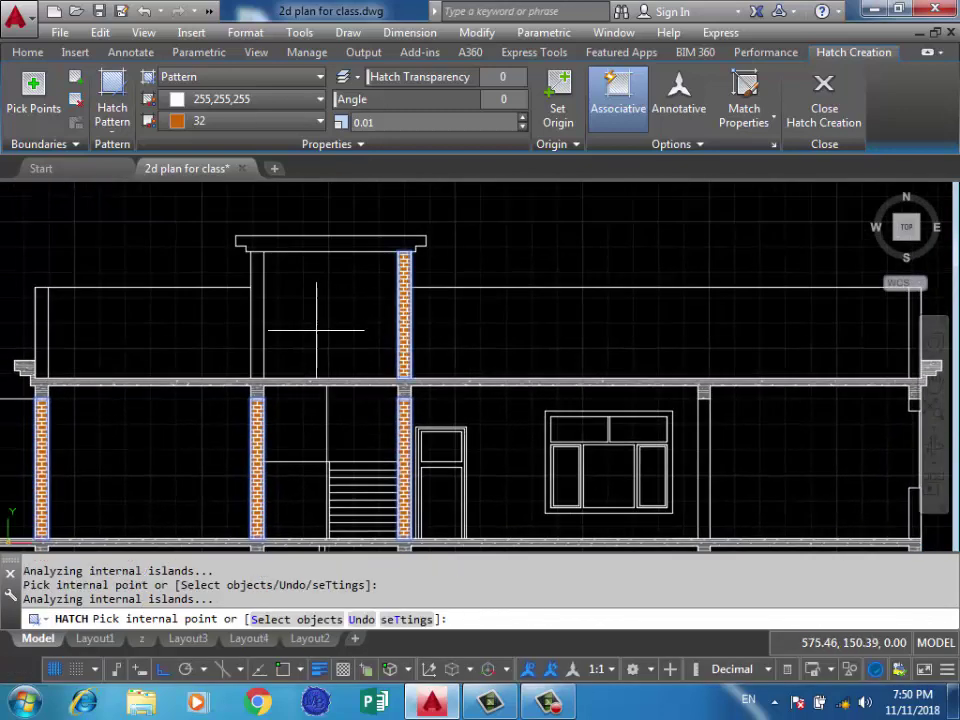
pyautogui.click(257, 338)
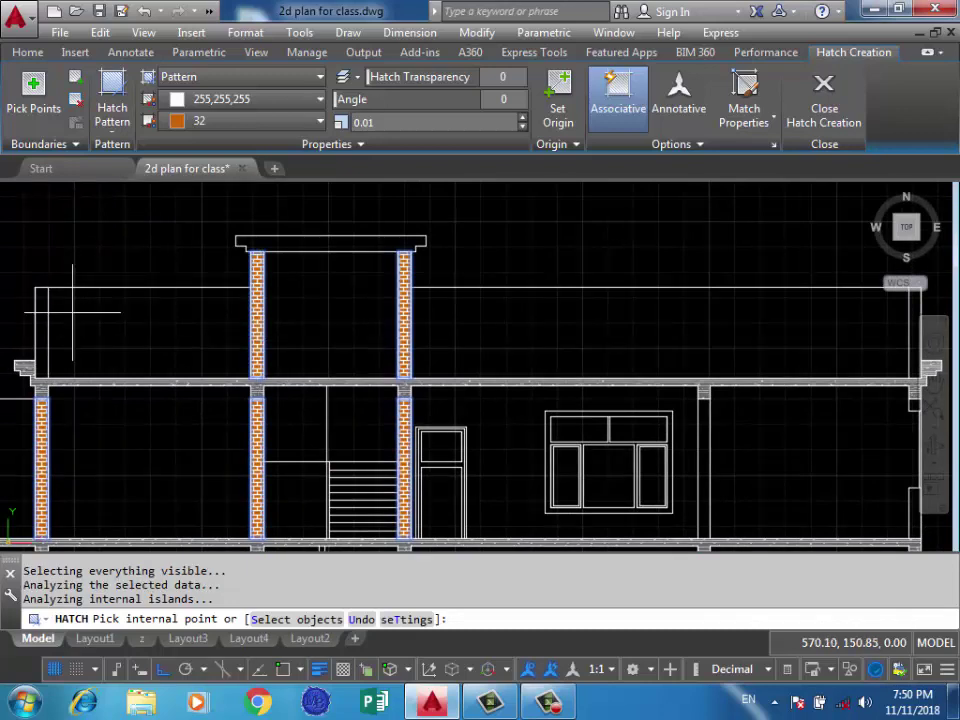
pyautogui.moveTo(493, 364); pyautogui.dragTo(137, 370, button='middle')
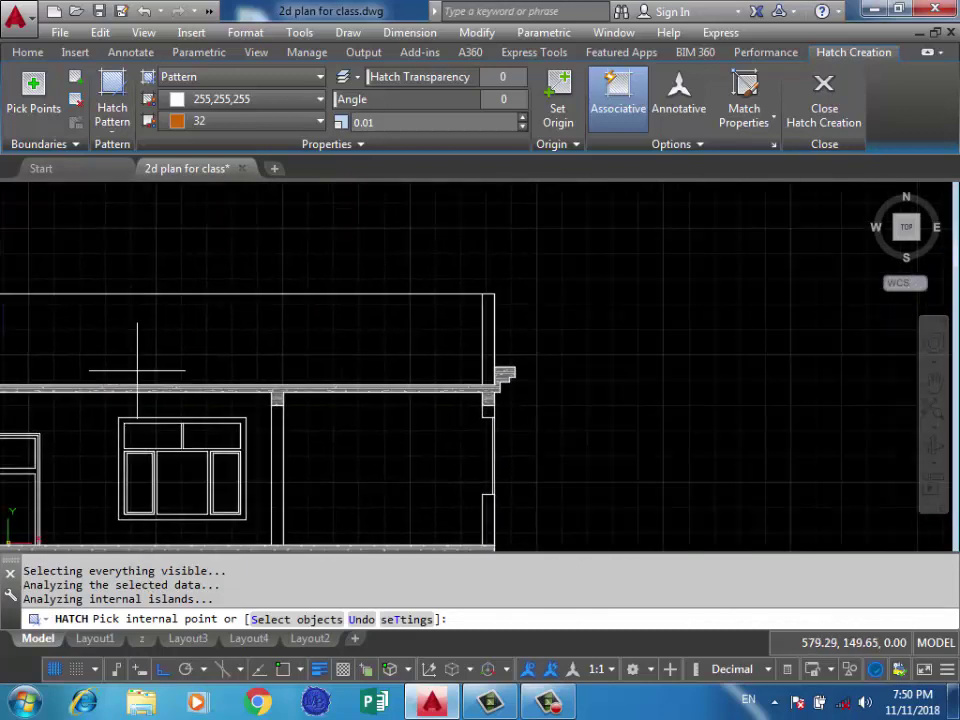
pyautogui.click(494, 341)
pyautogui.moveTo(365, 386); pyautogui.dragTo(557, 235, button='middle')
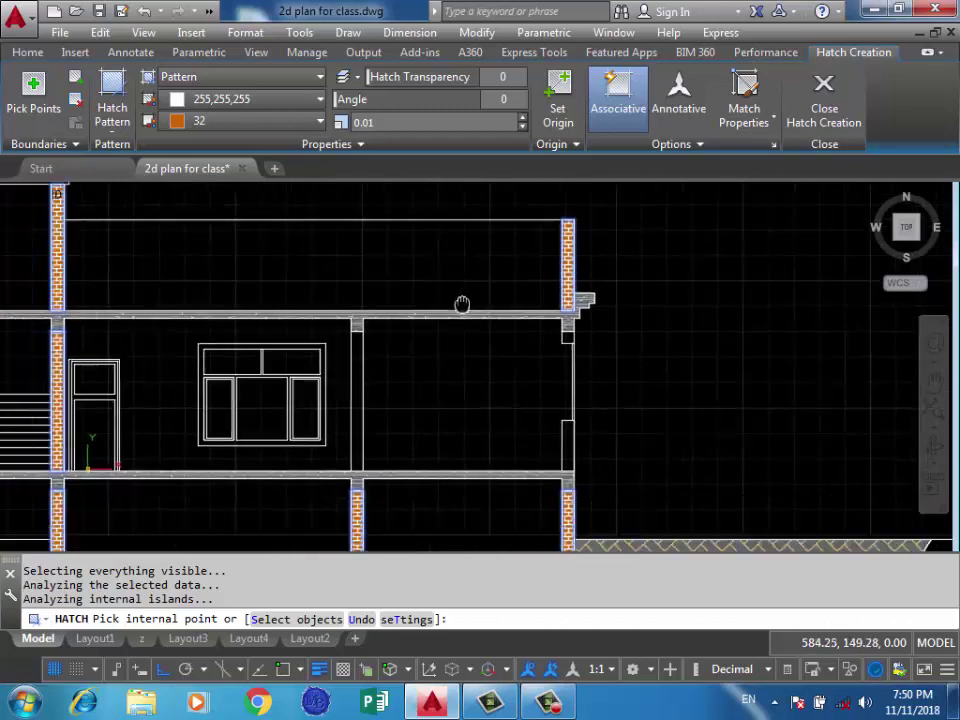
pyautogui.click(471, 323)
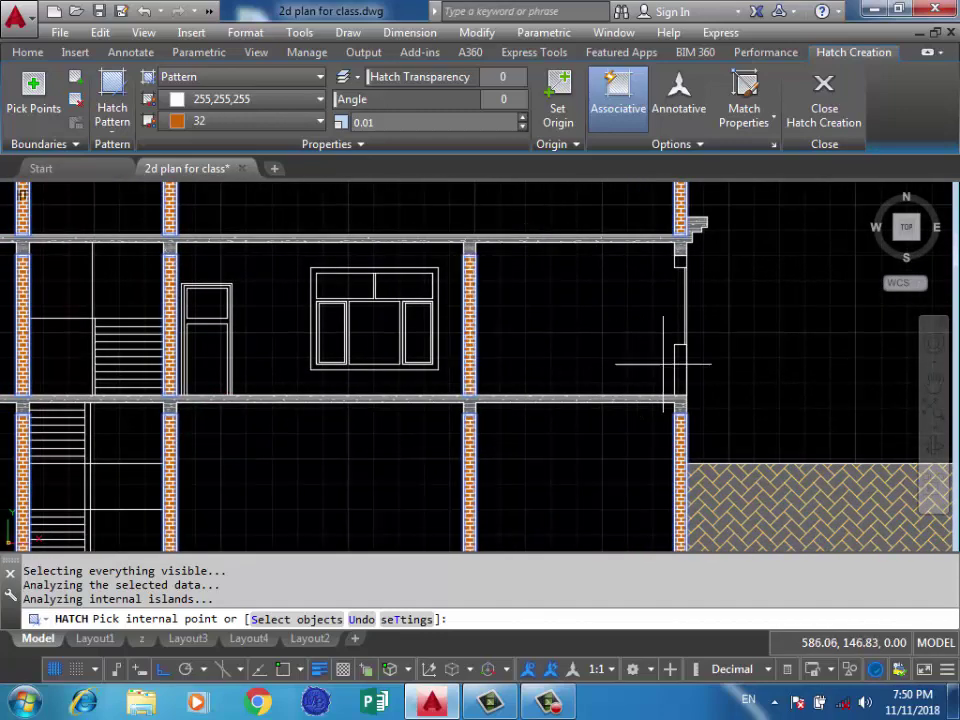
# Recentre the whole building and commit the brick hatch.
pyautogui.scroll(2, 679, 268)
pyautogui.scroll(4, 643, 326)
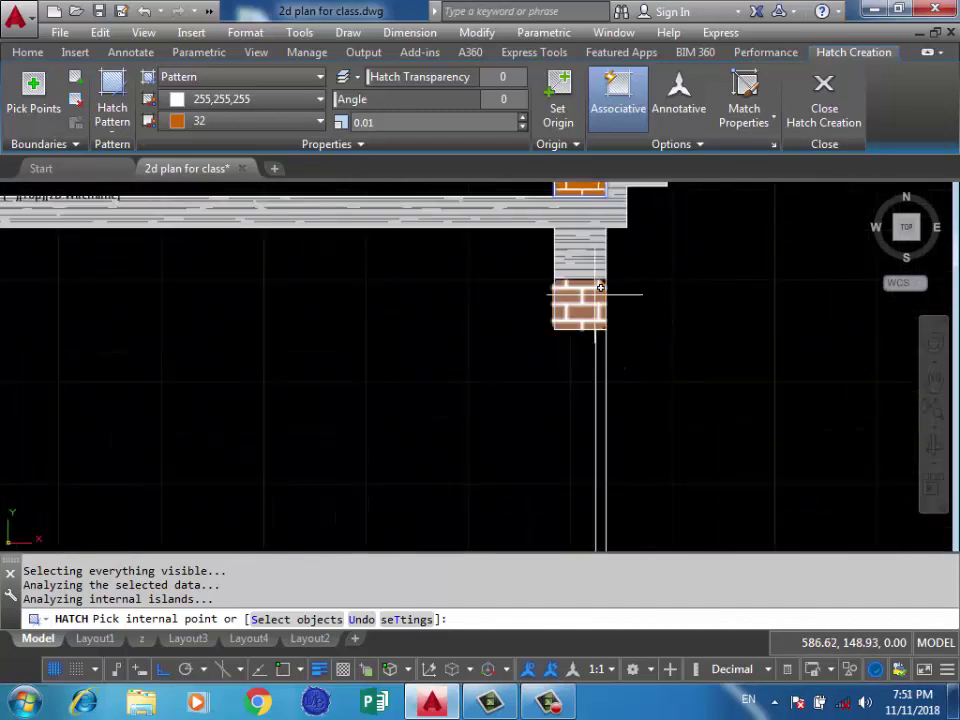
pyautogui.scroll(-8, 688, 285)
pyautogui.moveTo(574, 328); pyautogui.dragTo(595, 296, button='middle')
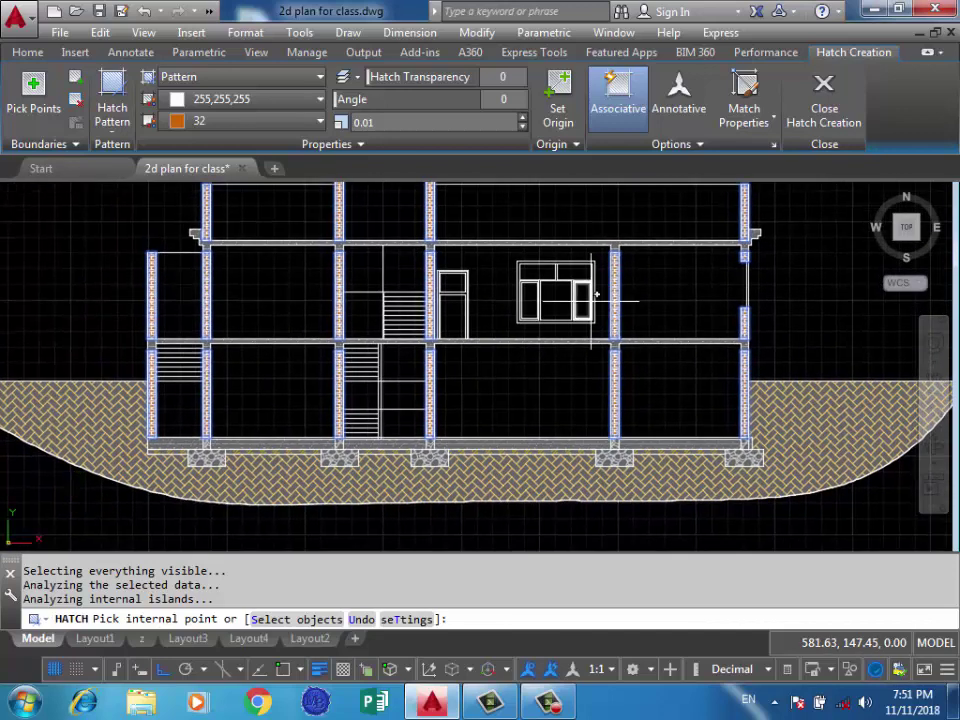
pyautogui.press('Return')
# Pan over the floor plans below, then return to the hatched building elevation.
pyautogui.moveTo(672, 294); pyautogui.dragTo(690, 369, button='middle')
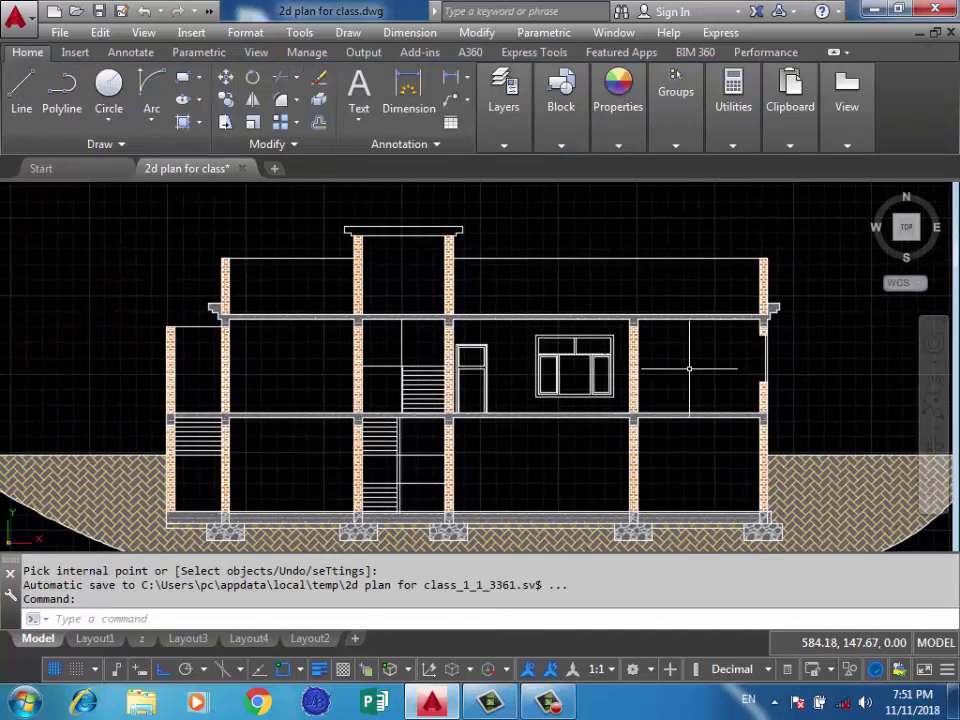
pyautogui.moveTo(681, 383); pyautogui.dragTo(659, 358, button='middle')
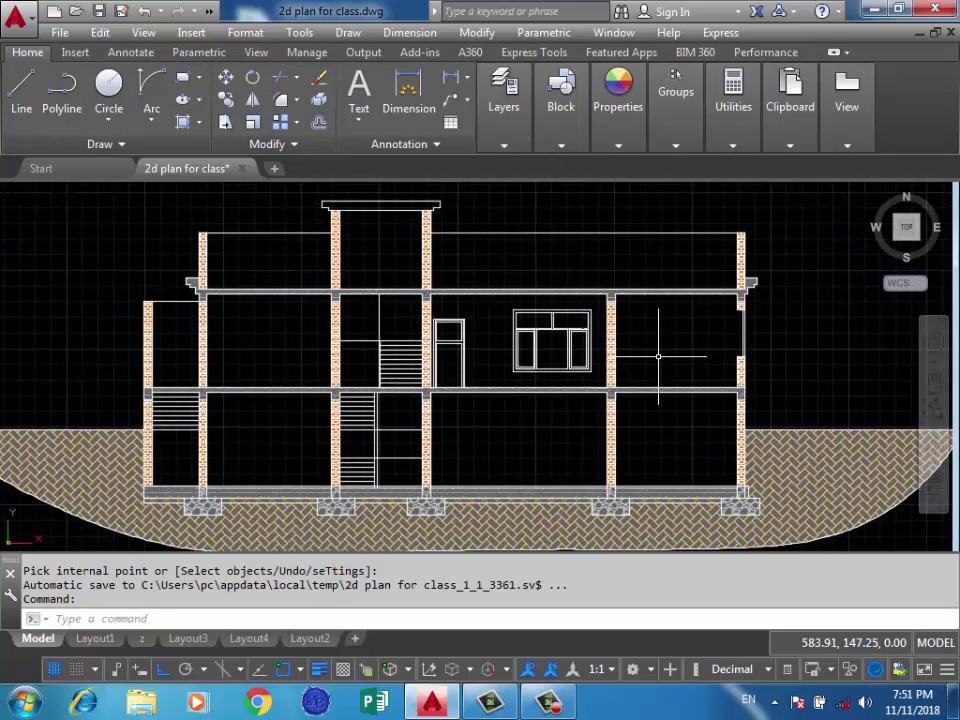
pyautogui.moveTo(659, 356); pyautogui.dragTo(654, 264, button='middle')
pyautogui.scroll(-2, 630, 390)
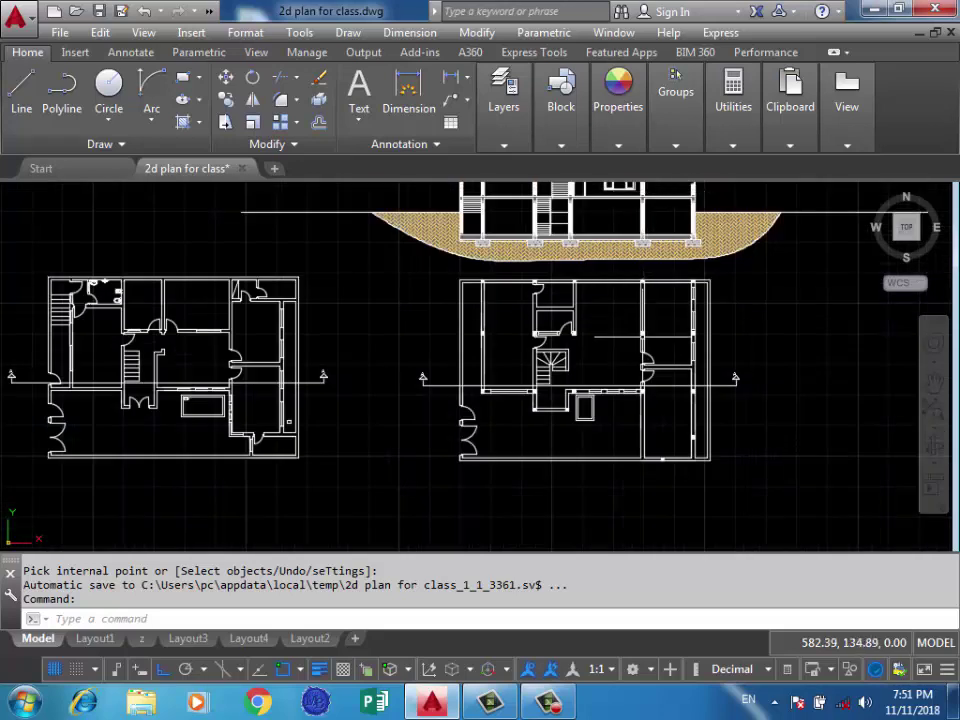
pyautogui.scroll(6, 634, 396)
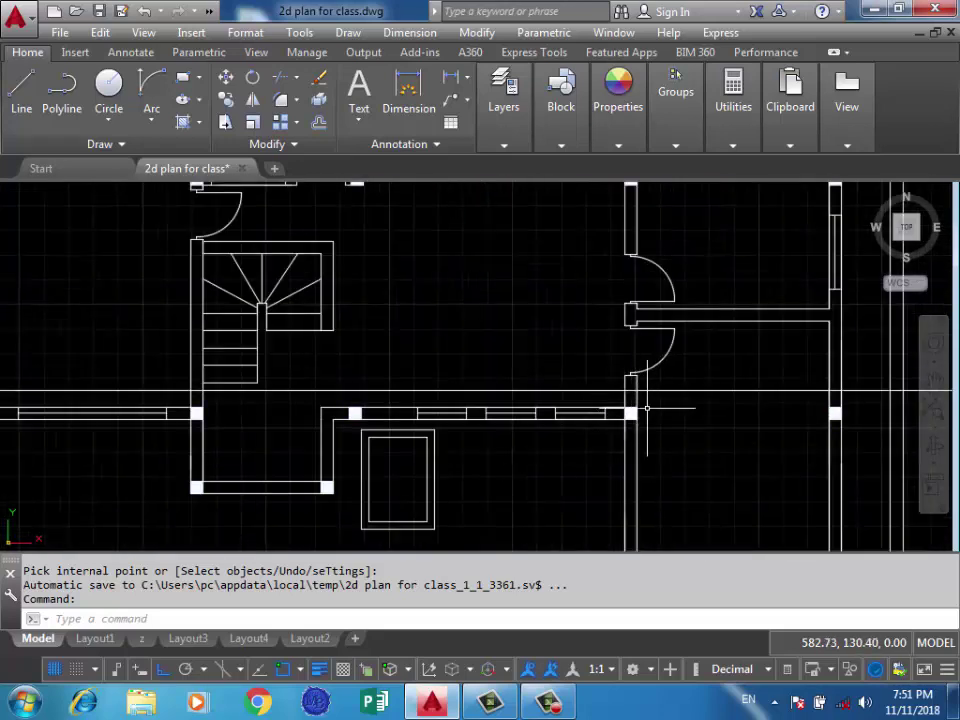
pyautogui.scroll(5, 645, 395)
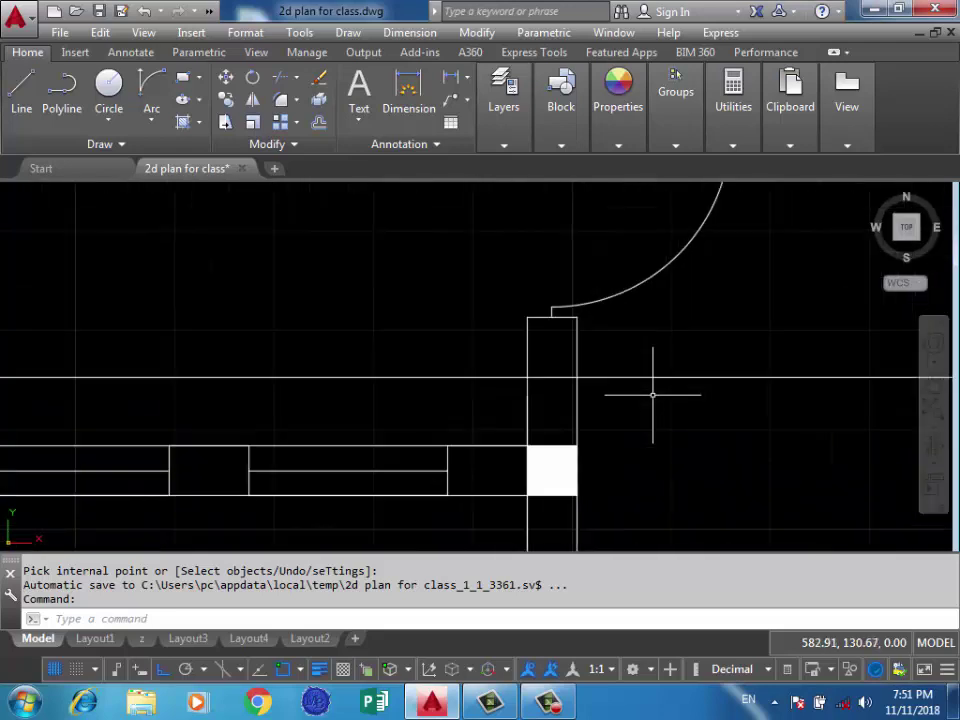
pyautogui.scroll(-2, 573, 387)
pyautogui.scroll(-2, 578, 396)
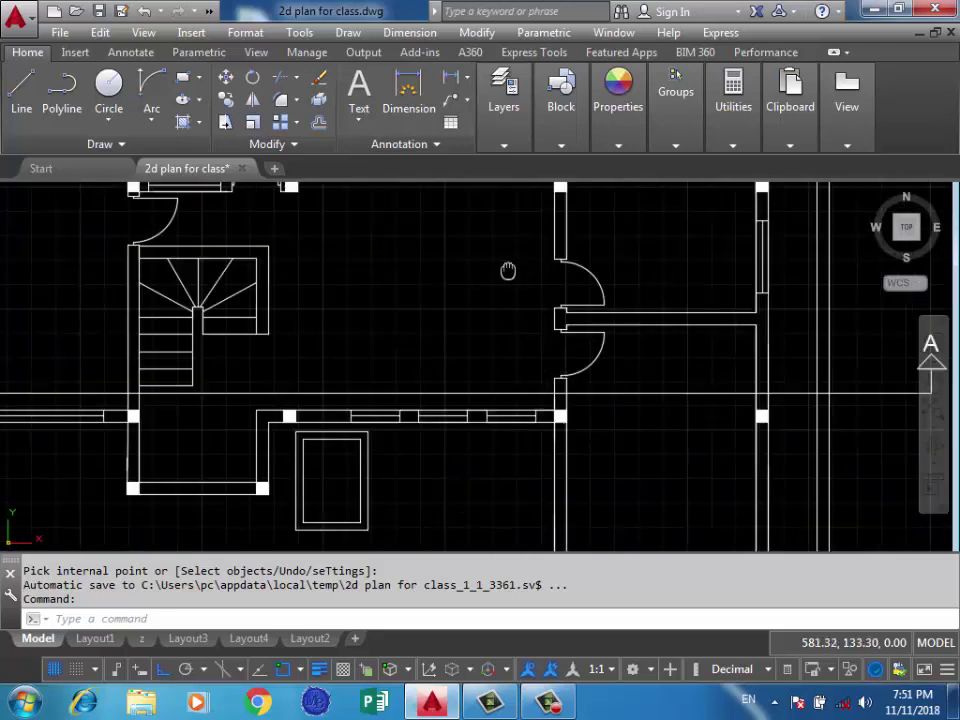
pyautogui.moveTo(578, 396)
pyautogui.mouseDown(button='middle')
pyautogui.moveTo(552, 460)
pyautogui.moveTo(550, 347)
pyautogui.moveTo(525, 446)
pyautogui.mouseUp(button='middle')
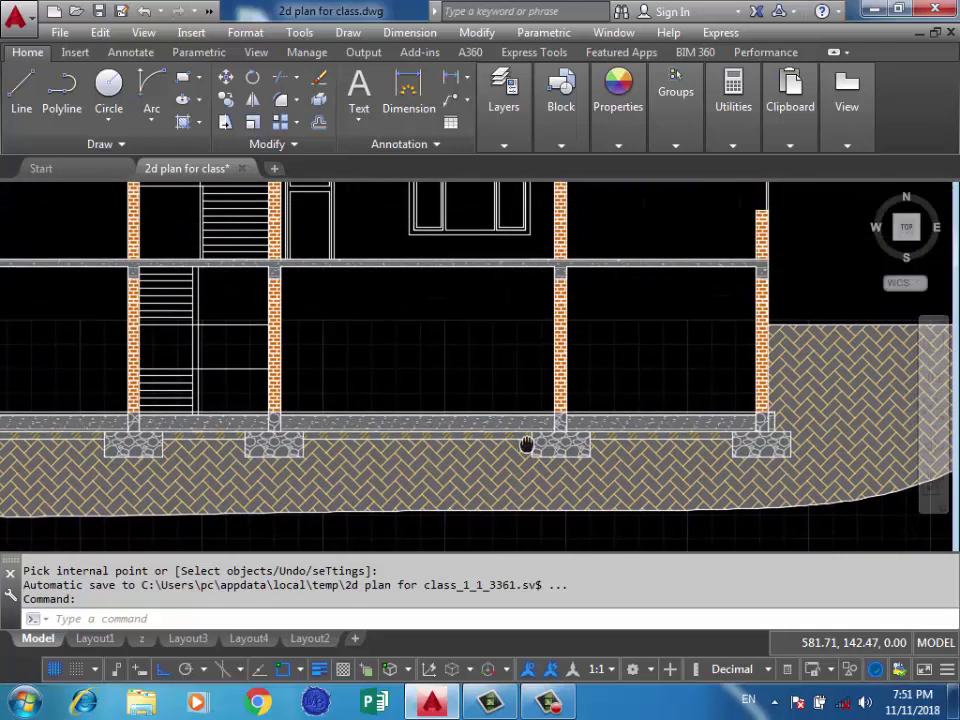
pyautogui.moveTo(525, 343); pyautogui.dragTo(521, 364, button='middle')
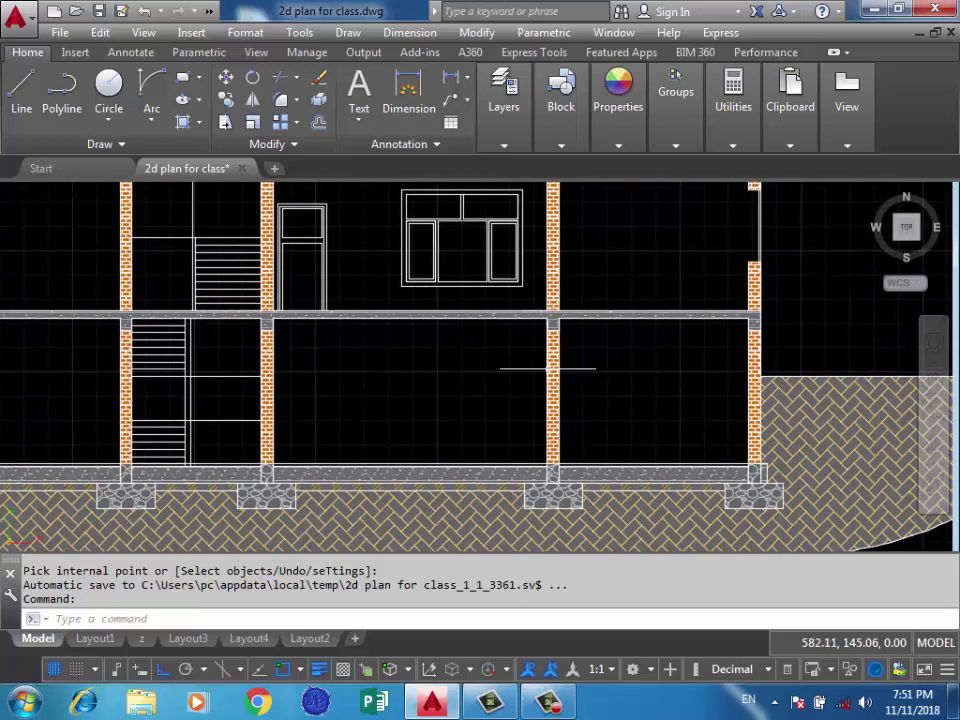
# Zoom and pan to the upper storey and rooftop cornice of the elevation.
pyautogui.scroll(-2, 555, 365)
pyautogui.moveTo(558, 367)
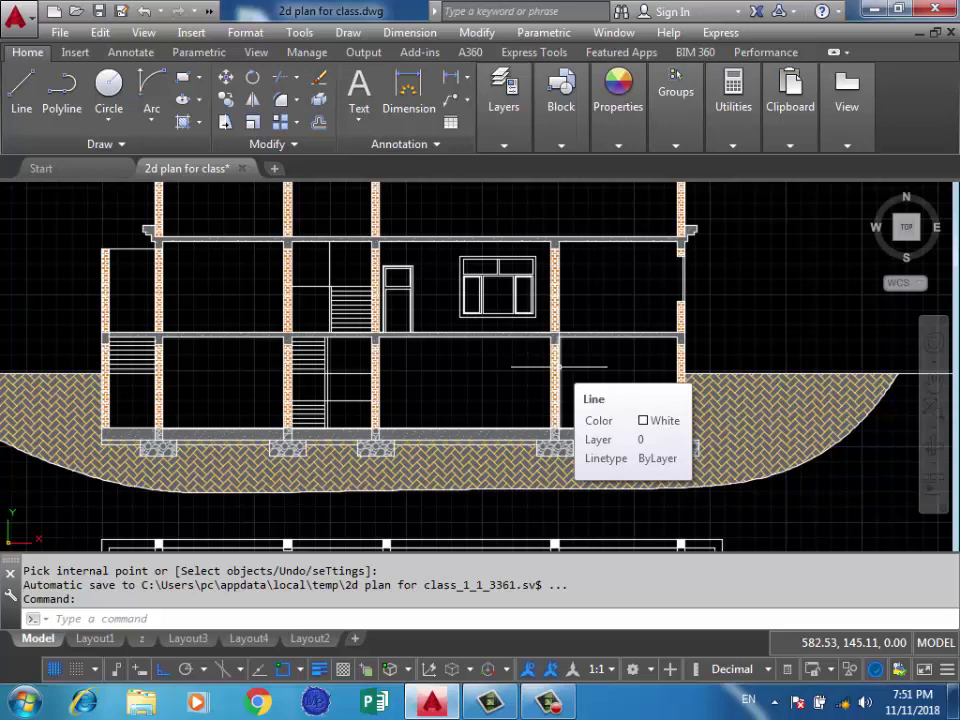
pyautogui.scroll(-2, 588, 354)
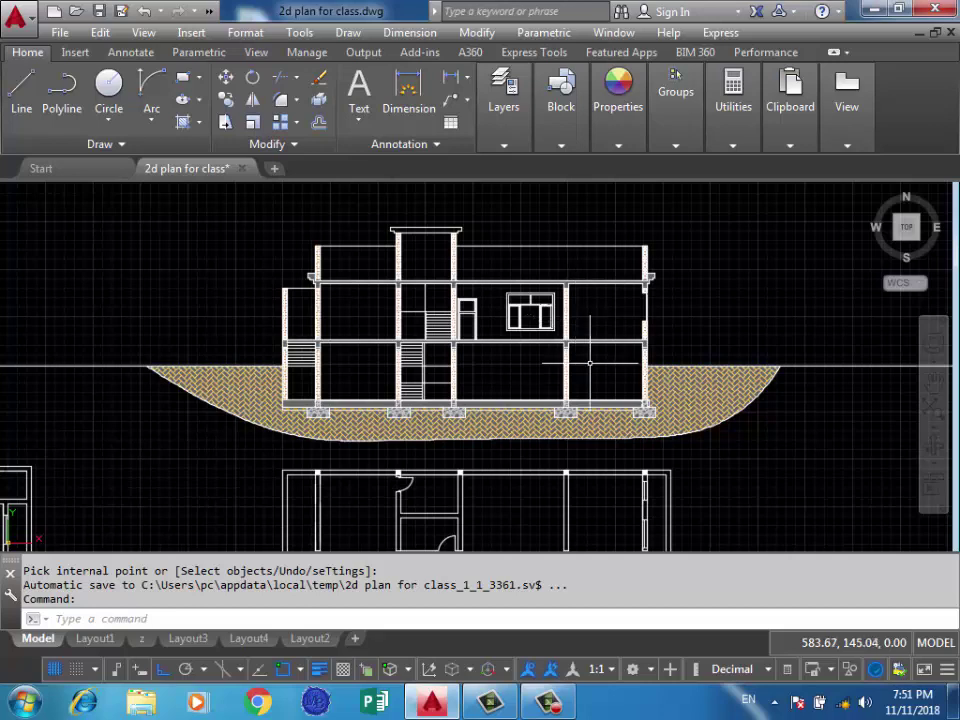
pyautogui.scroll(4, 495, 323)
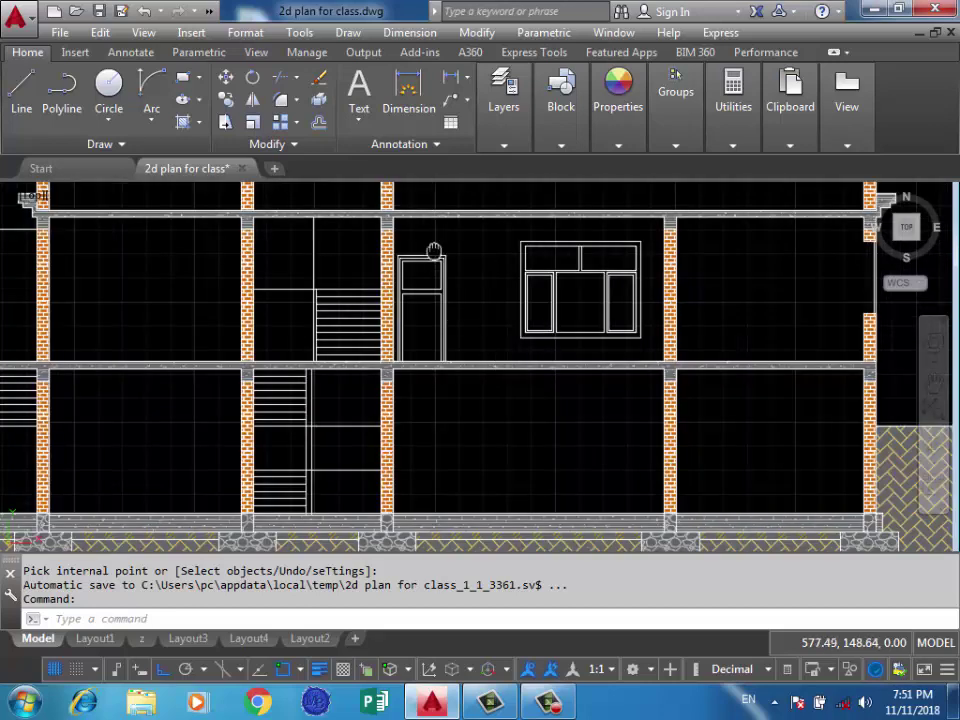
pyautogui.moveTo(433, 250); pyautogui.dragTo(401, 387, button='middle')
pyautogui.moveTo(459, 305); pyautogui.dragTo(531, 272, button='middle')
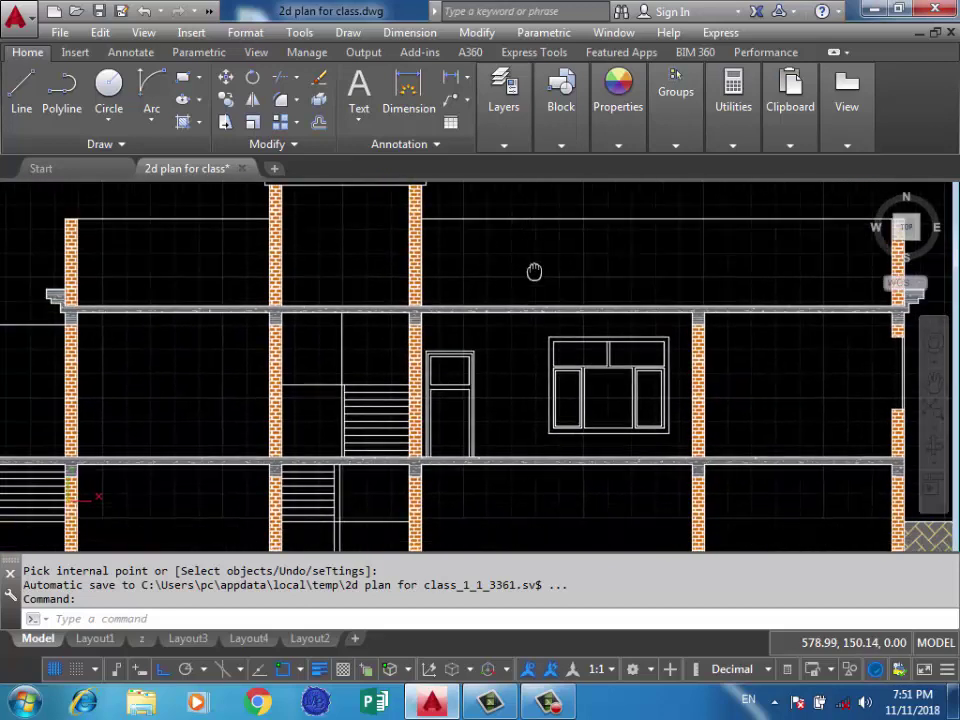
pyautogui.scroll(-4, 490, 240)
pyautogui.scroll(4, 443, 230)
# Start a hatch matching the properties of the grey floor-slab hatch.
pyautogui.write('h')
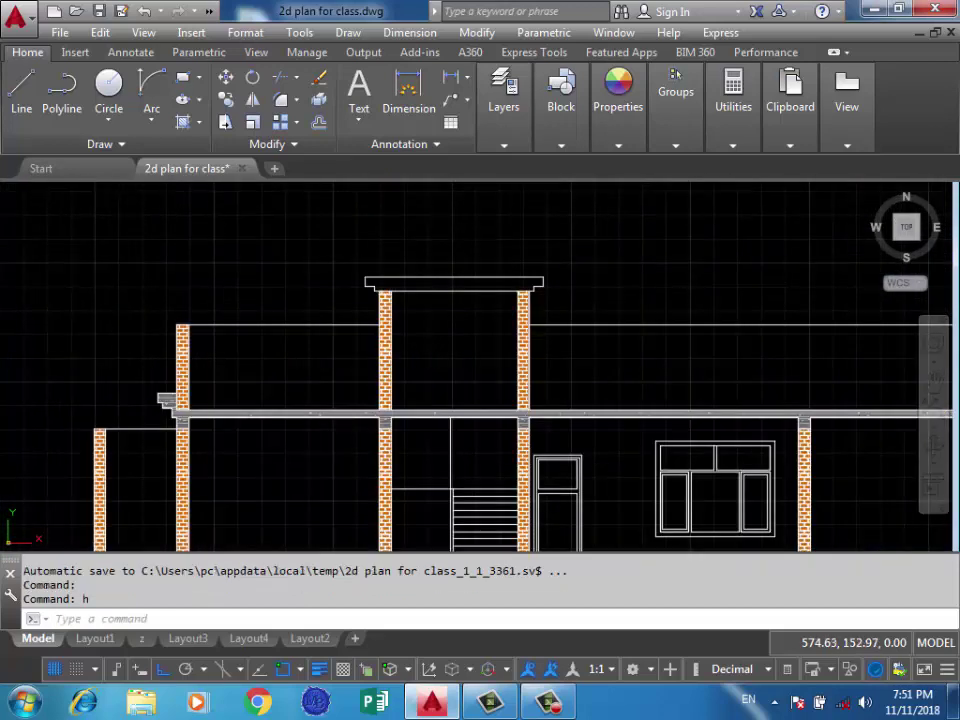
pyautogui.press('Return')
pyautogui.click(744, 100)
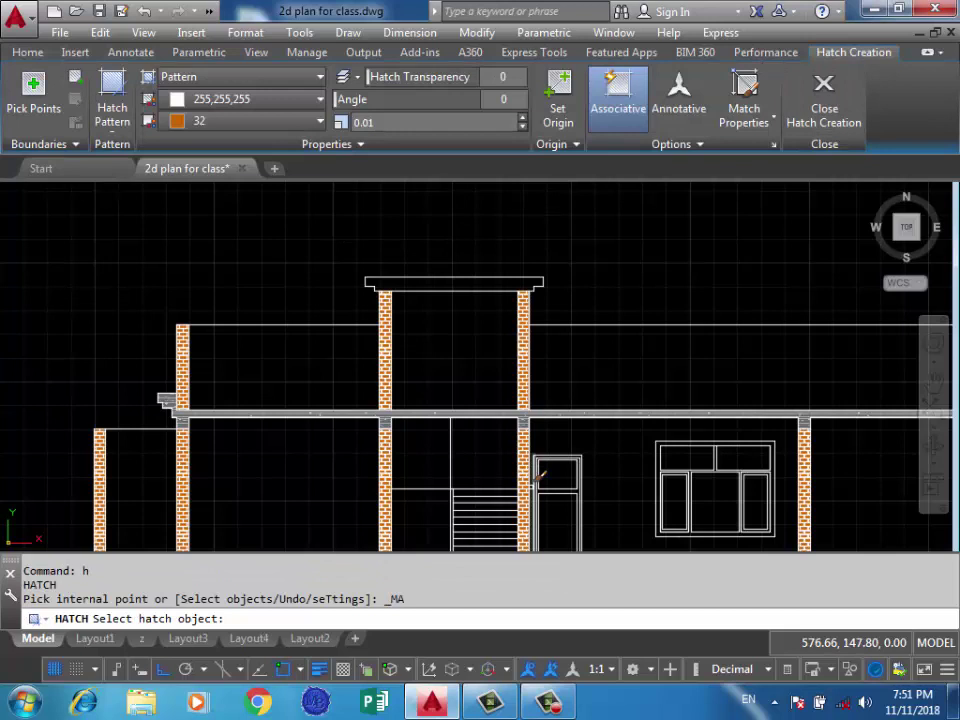
pyautogui.scroll(2, 553, 414)
pyautogui.click(560, 410)
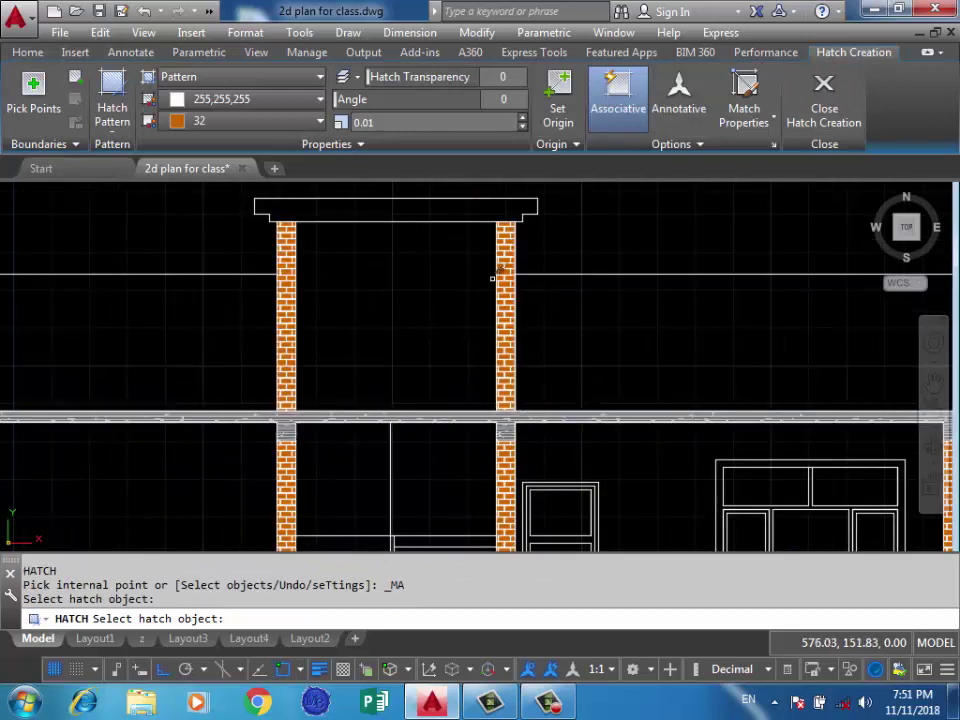
pyautogui.click(490, 410)
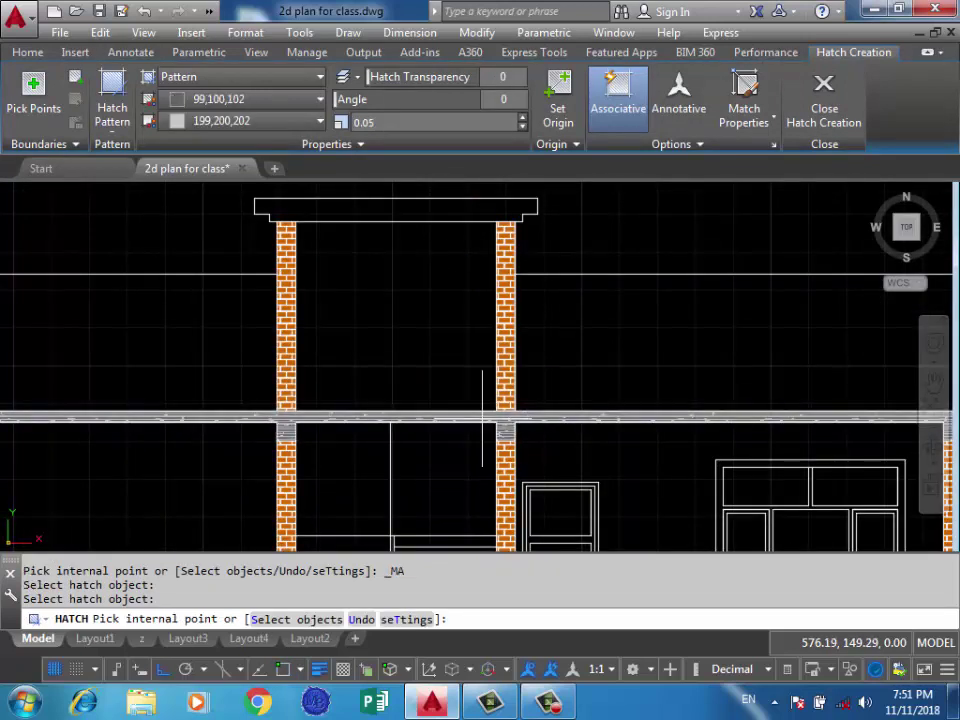
# Fill the rooftop cornice with the matched grey 99,100,102 slab hatch.
pyautogui.click(439, 206)
pyautogui.scroll(-3, 420, 240)
pyautogui.scroll(-2, 386, 270)
pyautogui.press('Return')
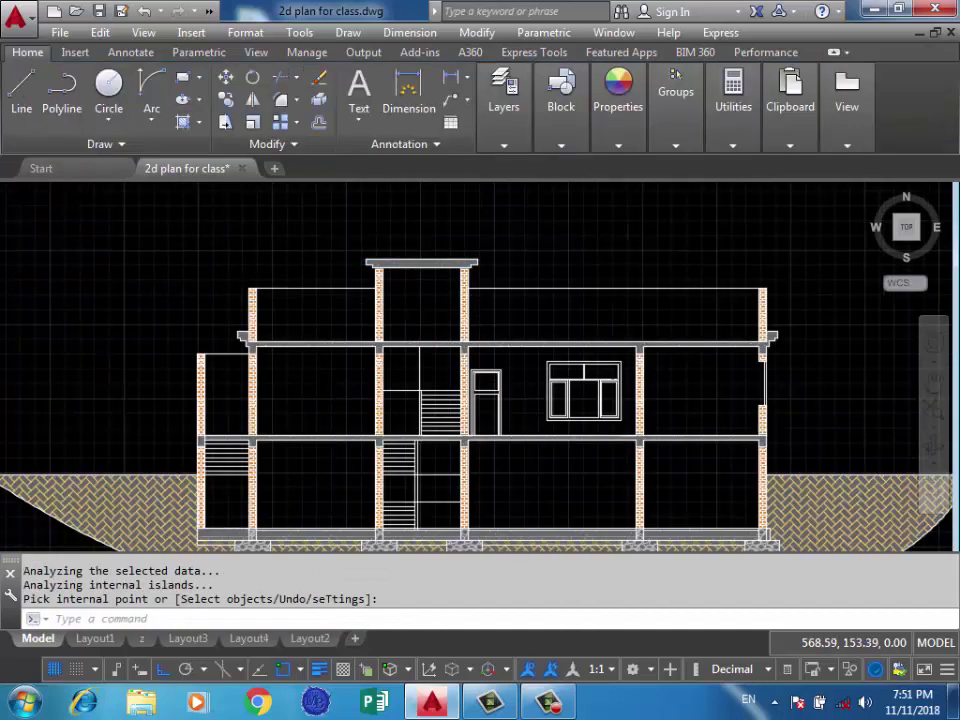
pyautogui.scroll(-2, 222, 205)
pyautogui.scroll(5, 470, 343)
pyautogui.moveTo(435, 394); pyautogui.dragTo(522, 378, button='middle')
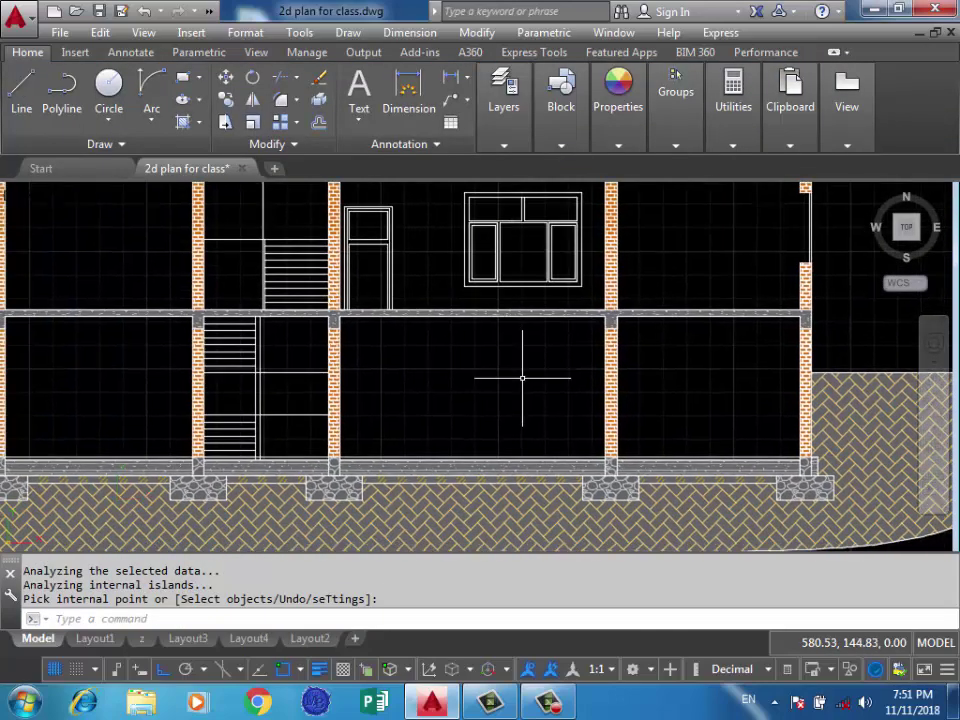
pyautogui.scroll(-2, 522, 378)
pyautogui.moveTo(450, 349)
pyautogui.mouseDown(button='middle')
pyautogui.moveTo(492, 364)
pyautogui.moveTo(456, 375)
pyautogui.mouseUp(button='middle')
pyautogui.scroll(3, 493, 365)
# Start a Solid hatch in brown index colour 36.
pyautogui.write('h')
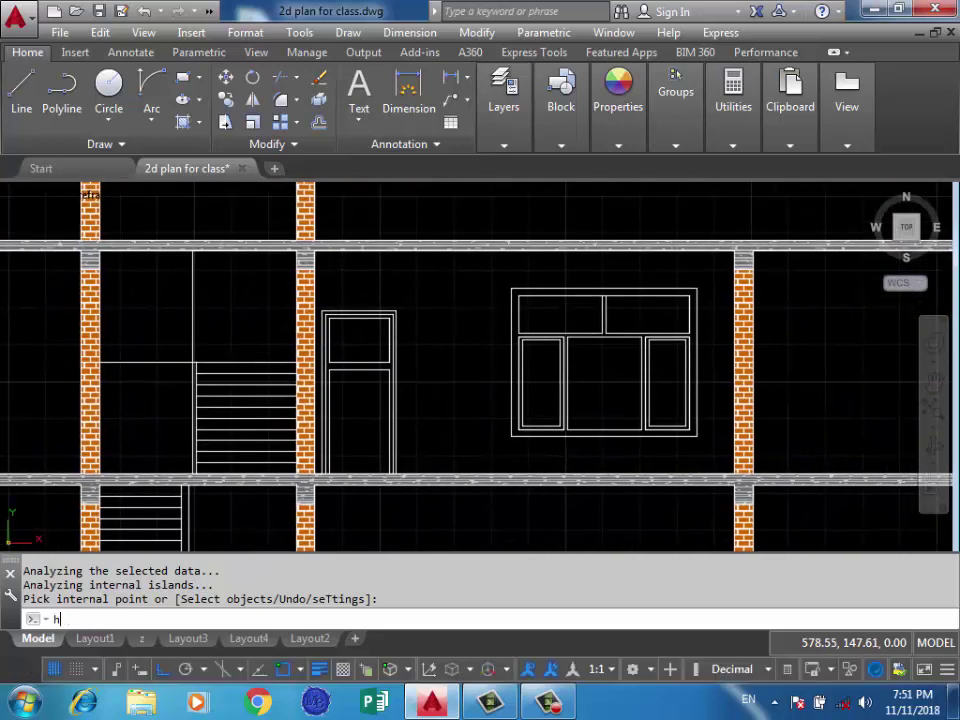
pyautogui.press('Return')
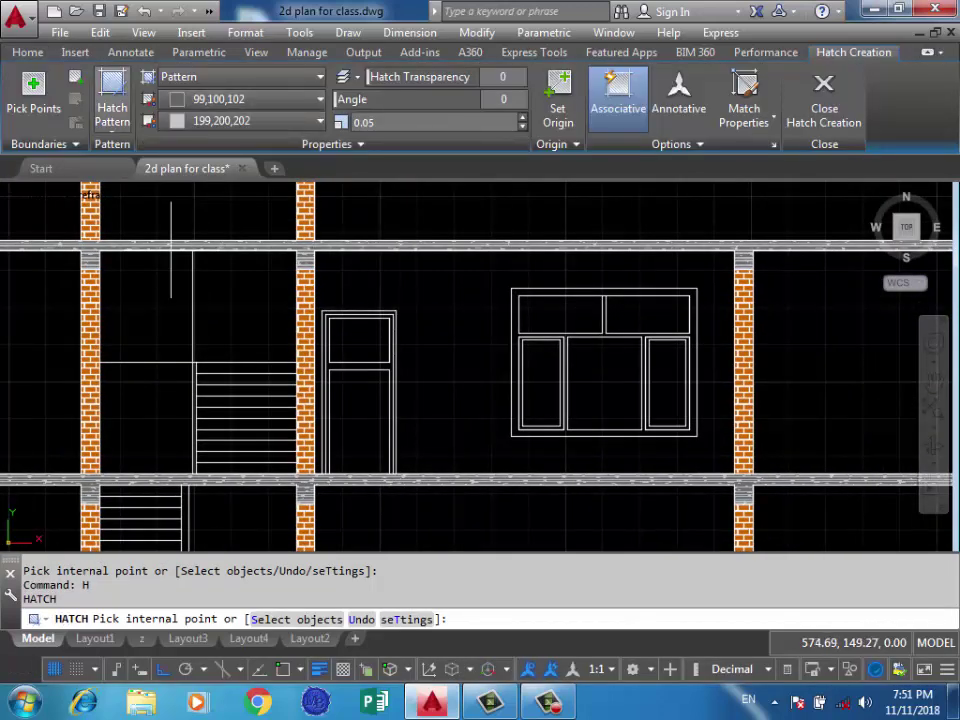
pyautogui.click(112, 105)
pyautogui.click(240, 76)
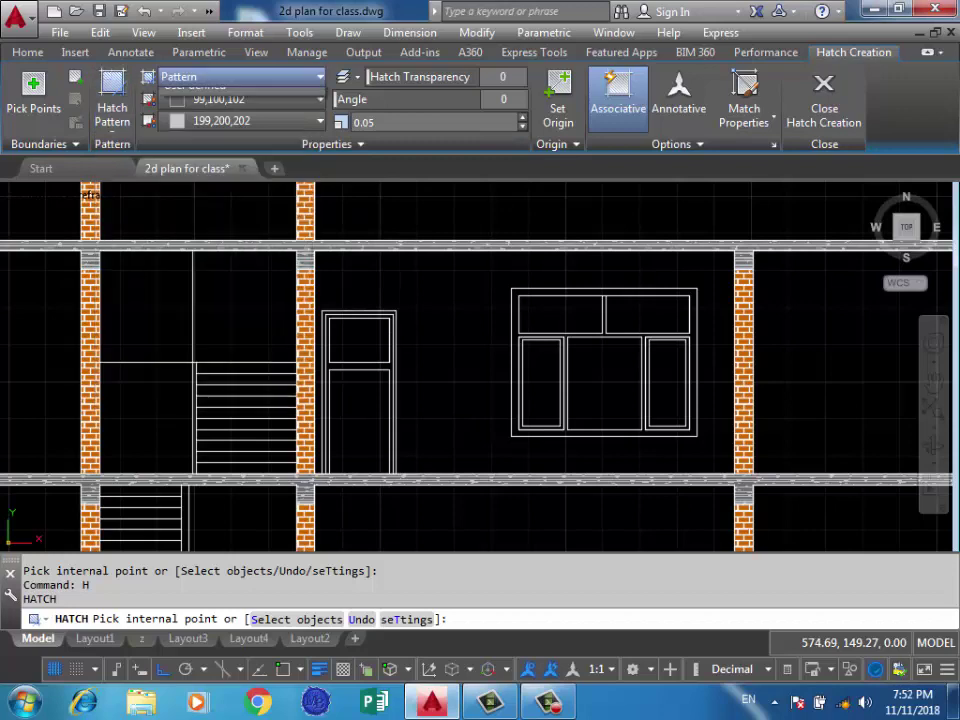
pyautogui.click(240, 76)
pyautogui.click(180, 97)
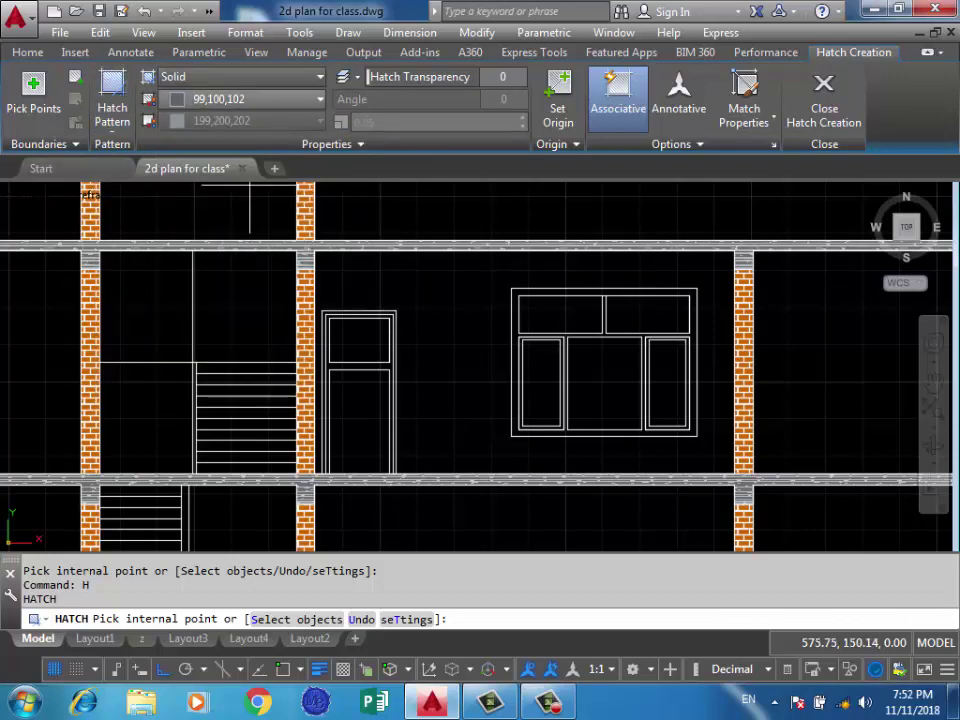
pyautogui.click(245, 99)
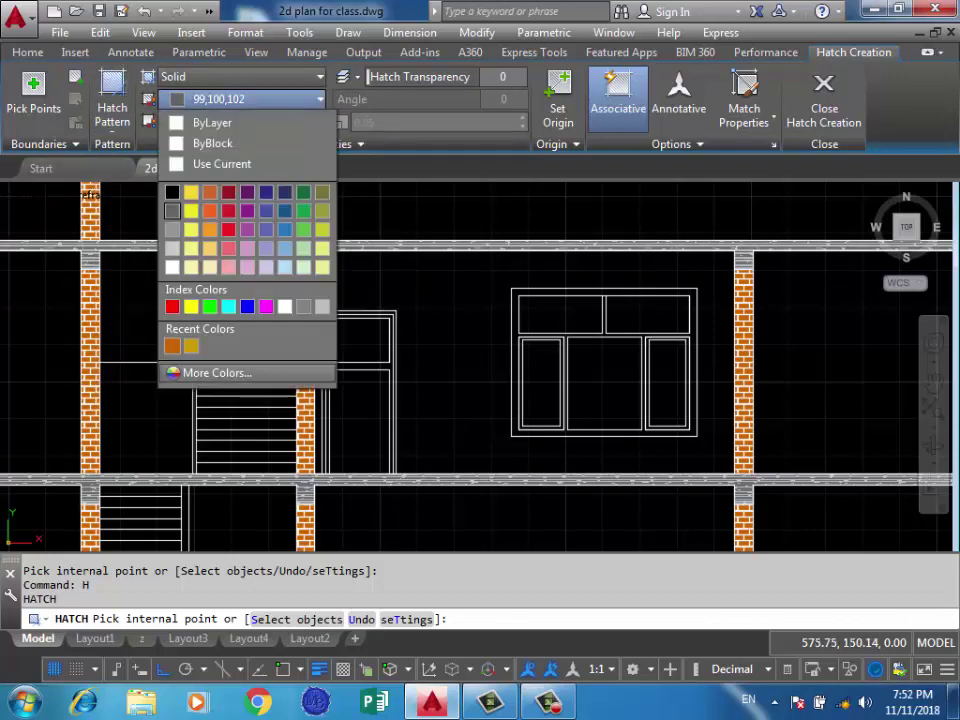
pyautogui.click(215, 372)
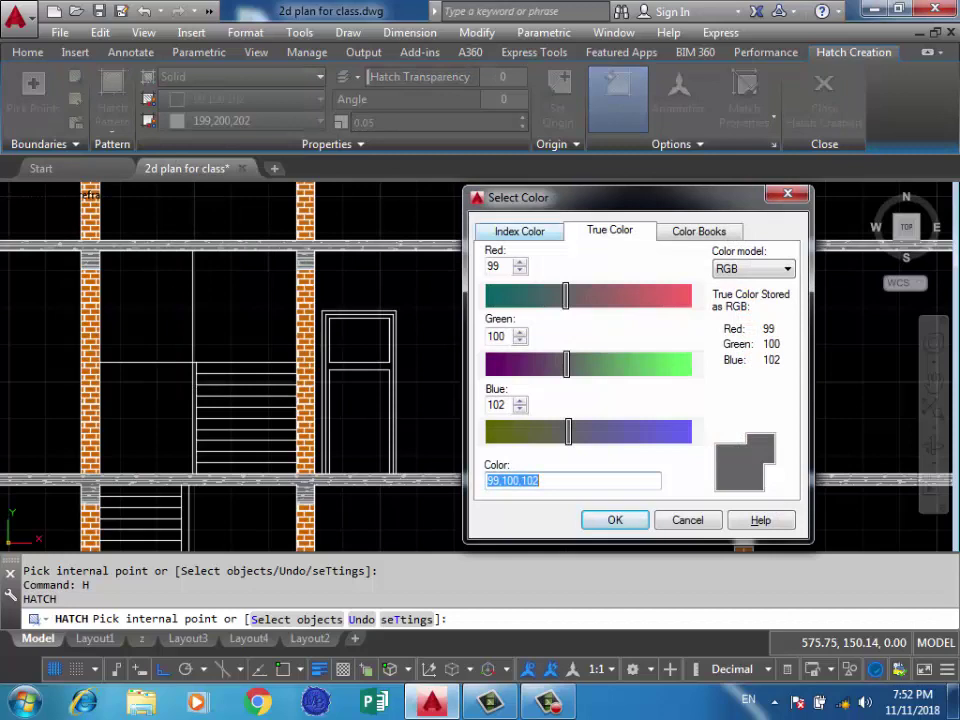
pyautogui.click(519, 231)
pyautogui.click(514, 273)
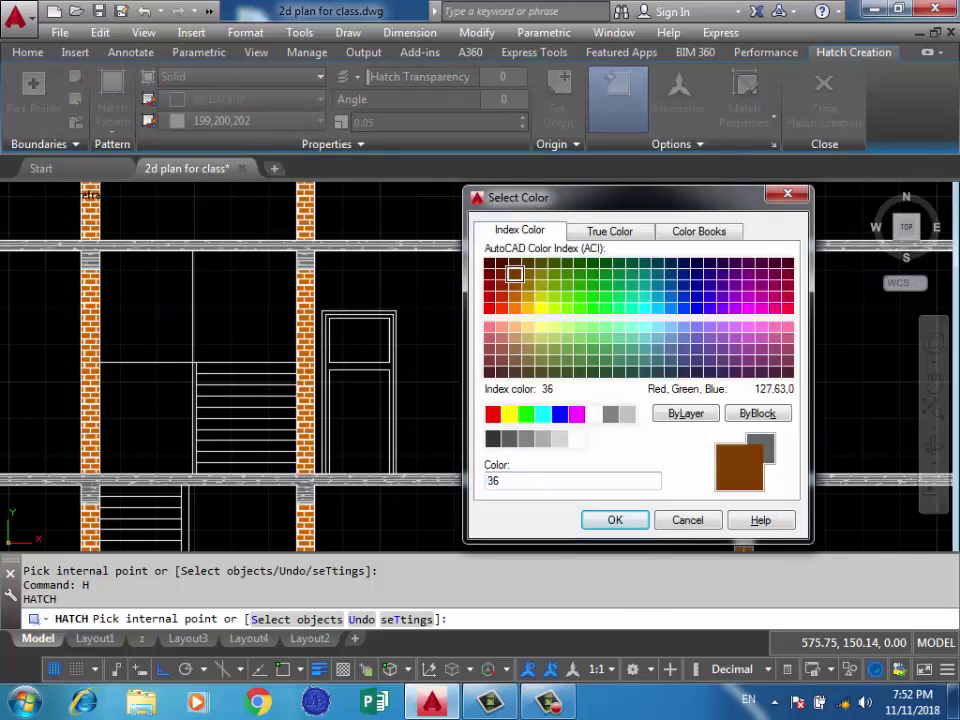
pyautogui.click(615, 520)
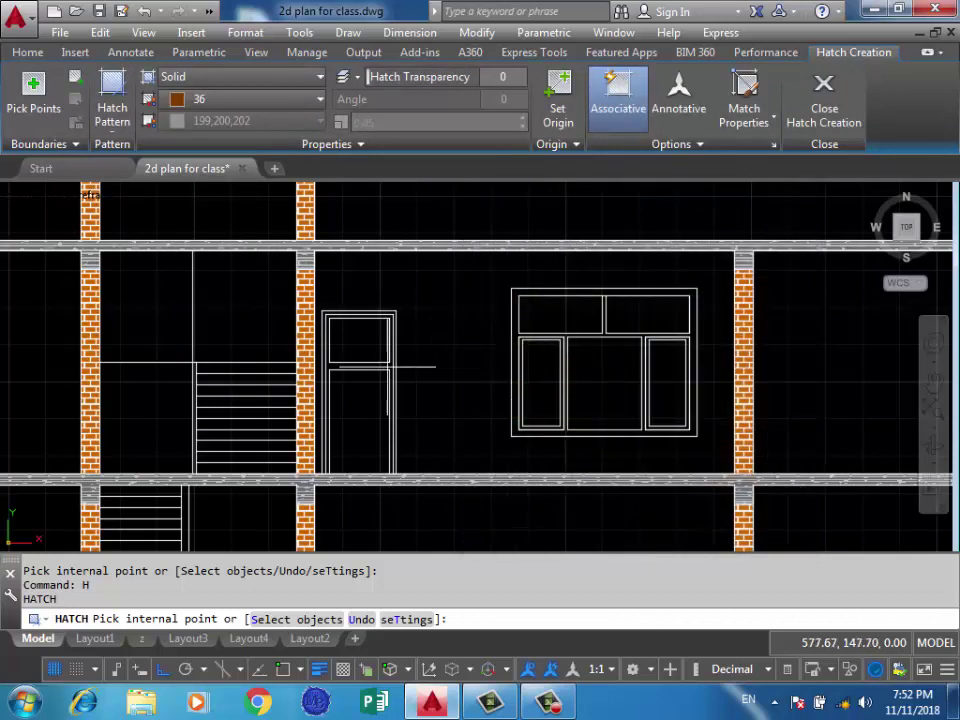
# Fill the window's outer frame with the brown solid fill.
pyautogui.scroll(2, 400, 368)
pyautogui.scroll(2, 404, 366)
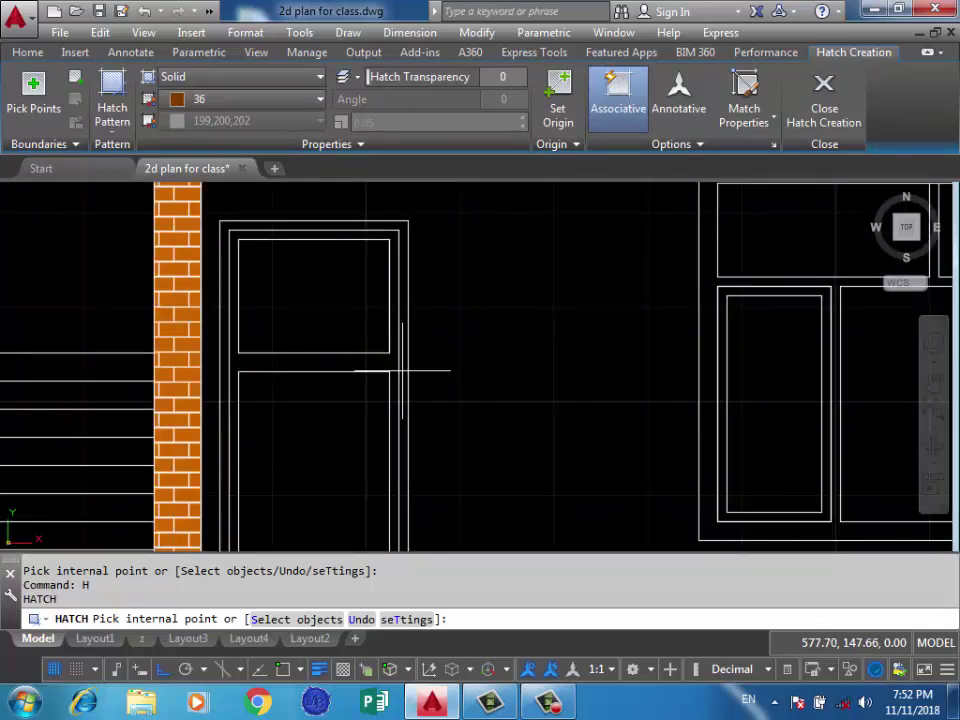
pyautogui.click(403, 371)
pyautogui.scroll(-2, 518, 279)
pyautogui.moveTo(726, 255)
pyautogui.mouseDown(button='middle')
pyautogui.moveTo(560, 290)
pyautogui.moveTo(574, 282)
pyautogui.mouseUp(button='middle')
pyautogui.click(574, 254)
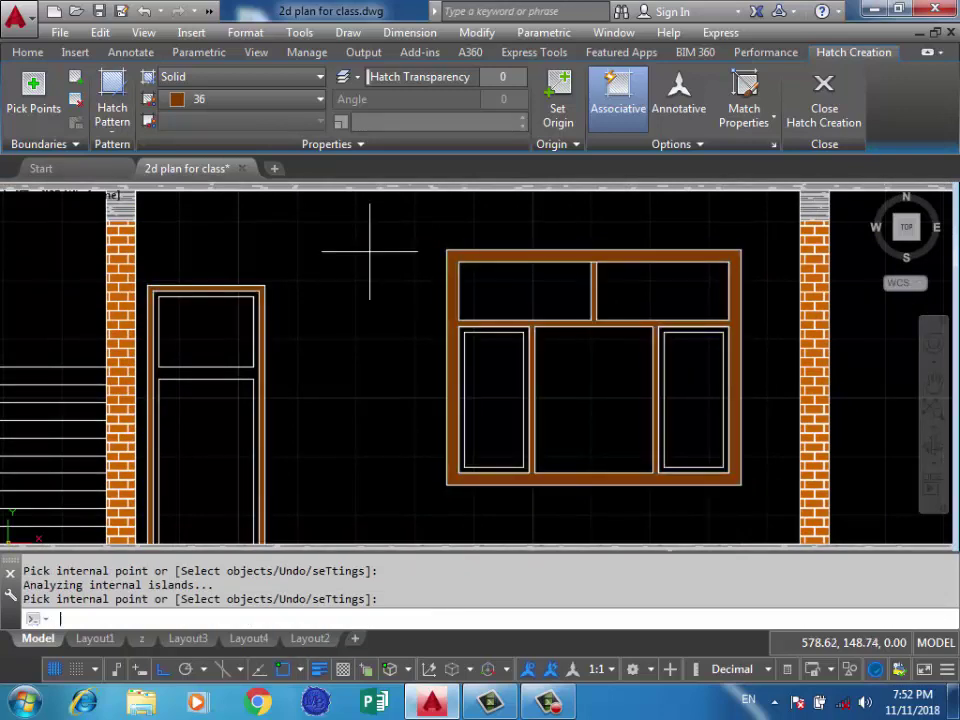
pyautogui.press('Return')
pyautogui.press('Return')
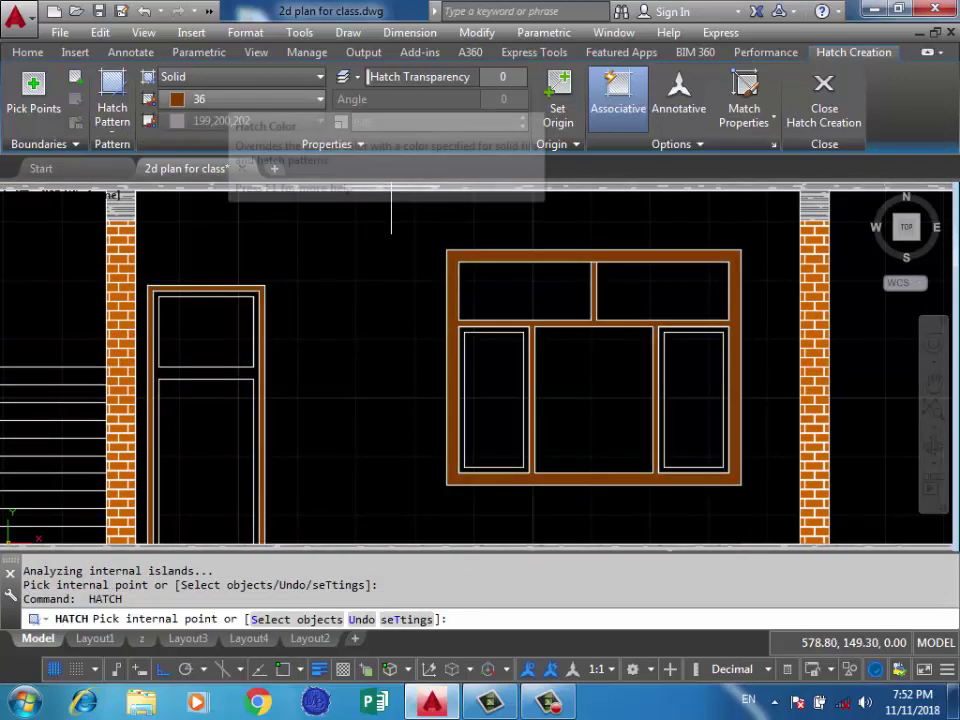
# Fill the lower window sash borders and door frame with solid orange 205,105,40.
pyautogui.click(250, 99)
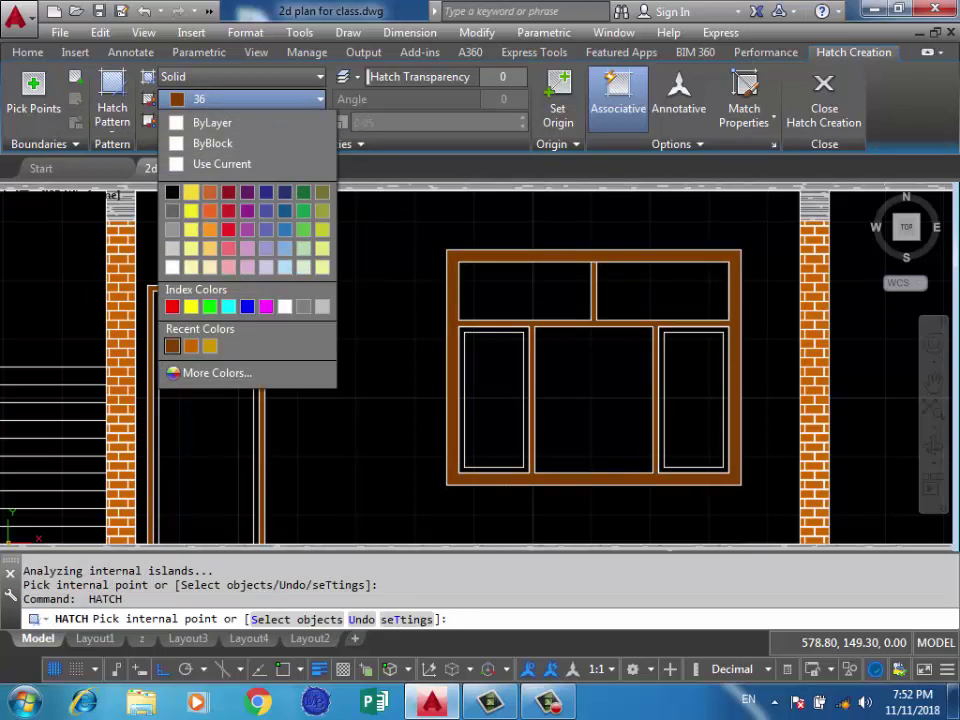
pyautogui.click(209, 192)
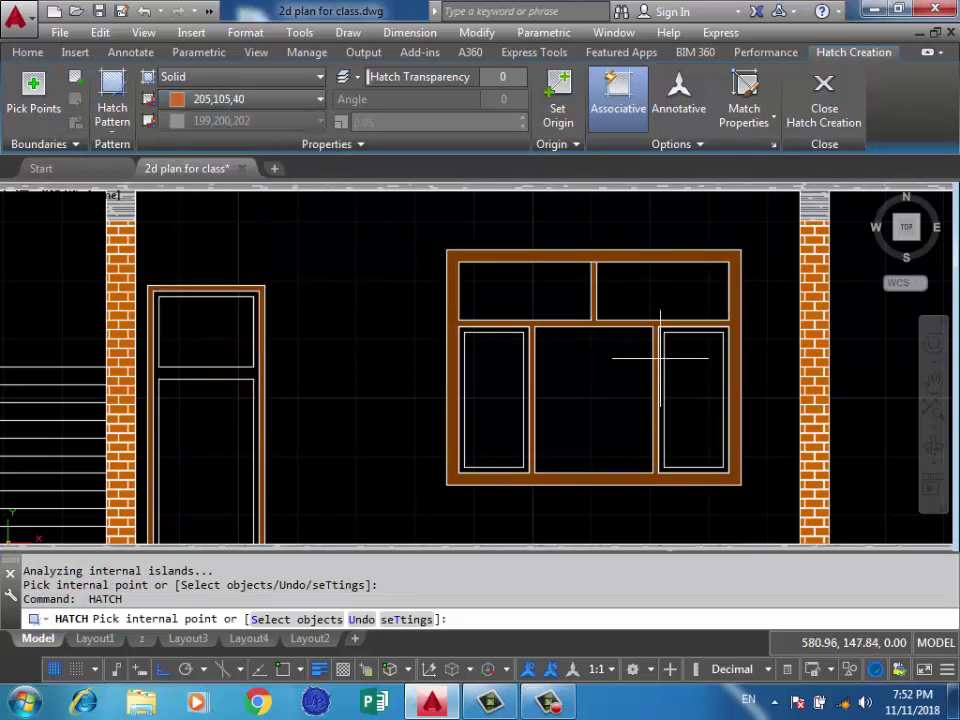
pyautogui.scroll(2, 669, 335)
pyautogui.click(652, 326)
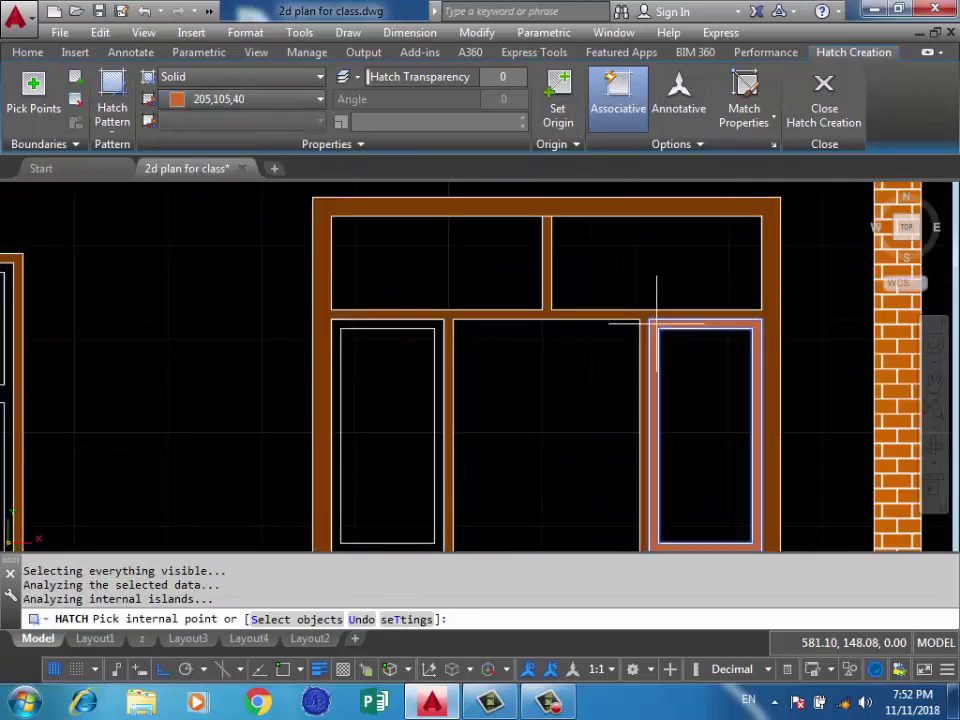
pyautogui.click(440, 323)
pyautogui.scroll(-3, 619, 278)
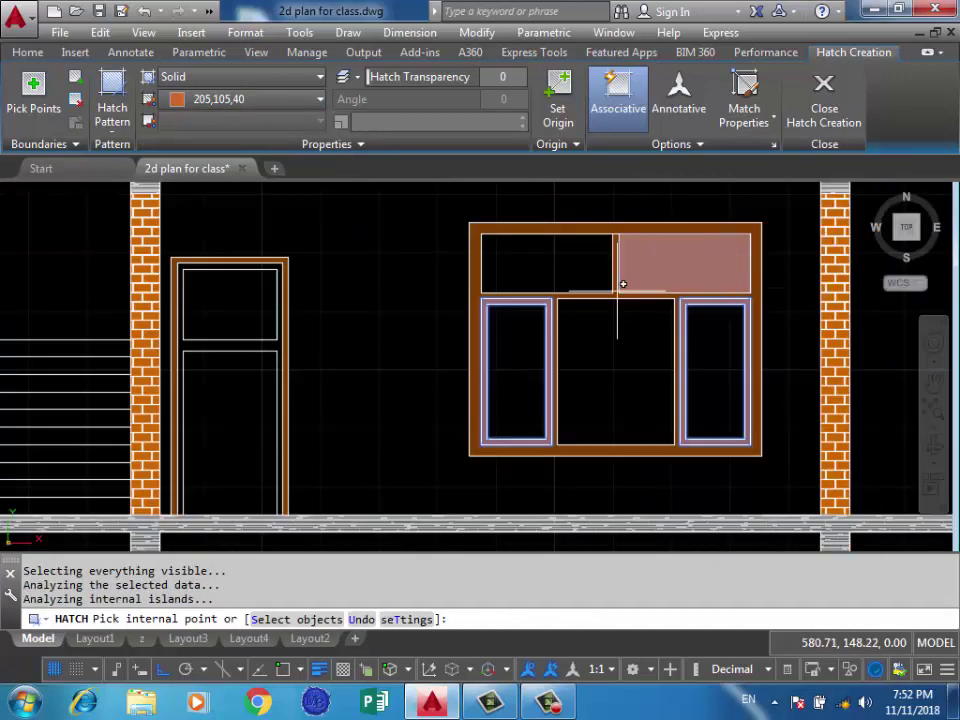
pyautogui.moveTo(243, 373); pyautogui.dragTo(401, 334, button='middle')
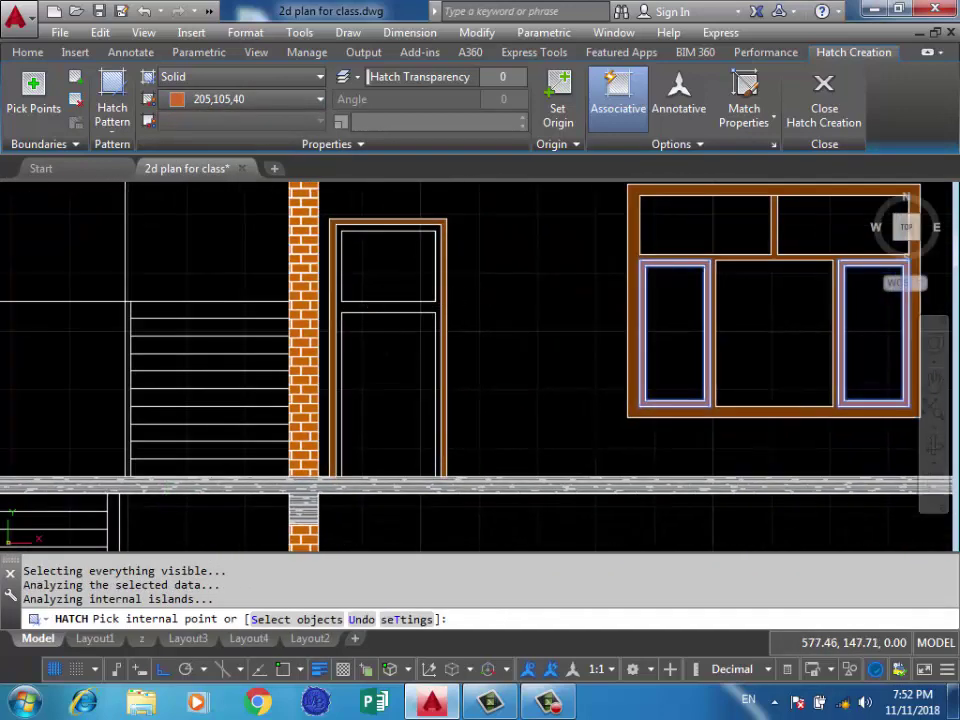
pyautogui.click(388, 289)
pyautogui.moveTo(388, 289)
pyautogui.mouseDown(button='middle')
pyautogui.moveTo(407, 304)
pyautogui.moveTo(450, 306)
pyautogui.mouseUp(button='middle')
pyautogui.press('Return')
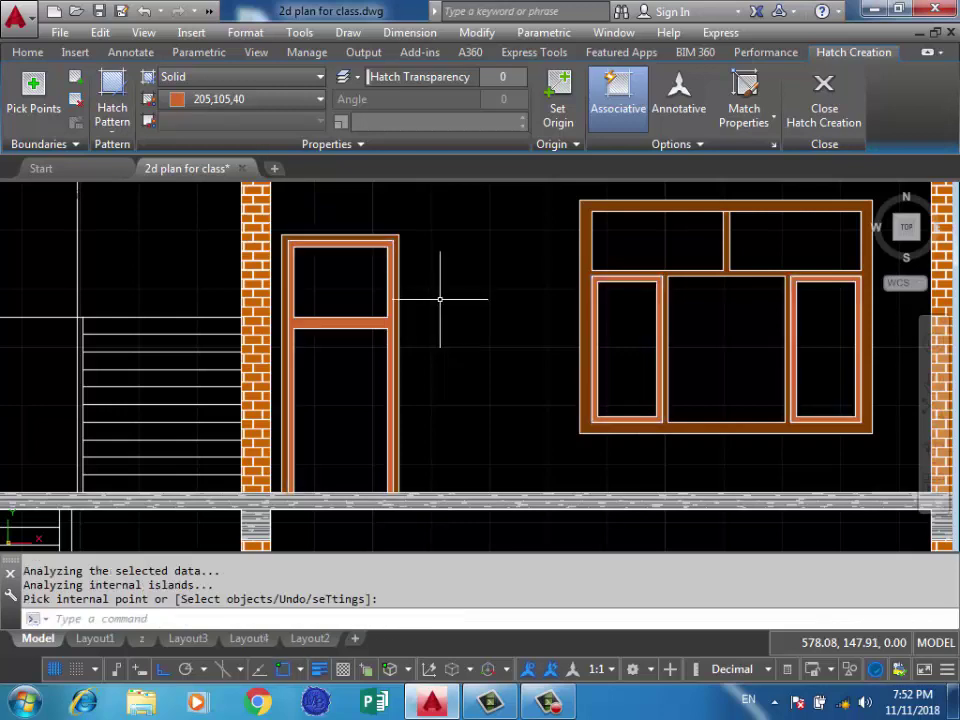
pyautogui.press('Return')
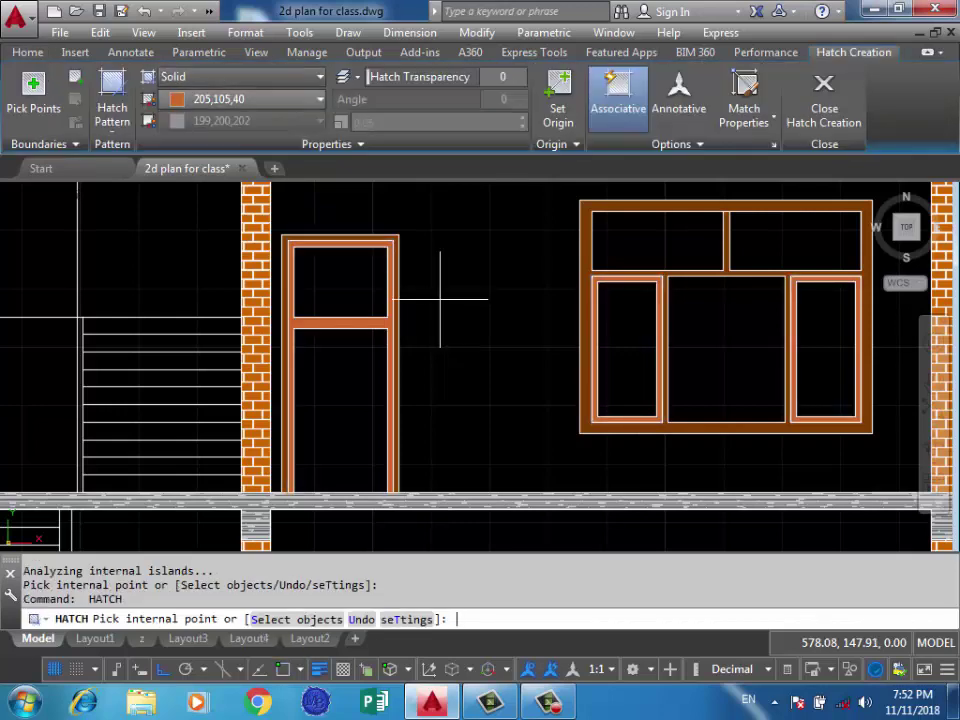
# Fill the five window glazing panes with solid light blue 122,175,223.
pyautogui.click(245, 99)
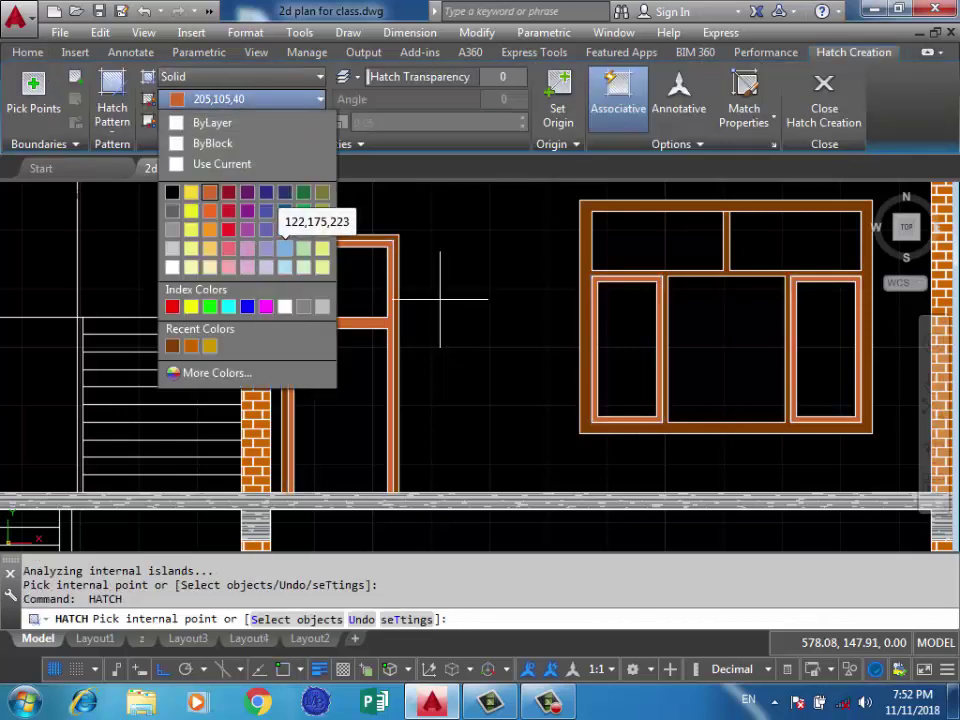
pyautogui.click(285, 229)
pyautogui.click(650, 250)
pyautogui.click(786, 240)
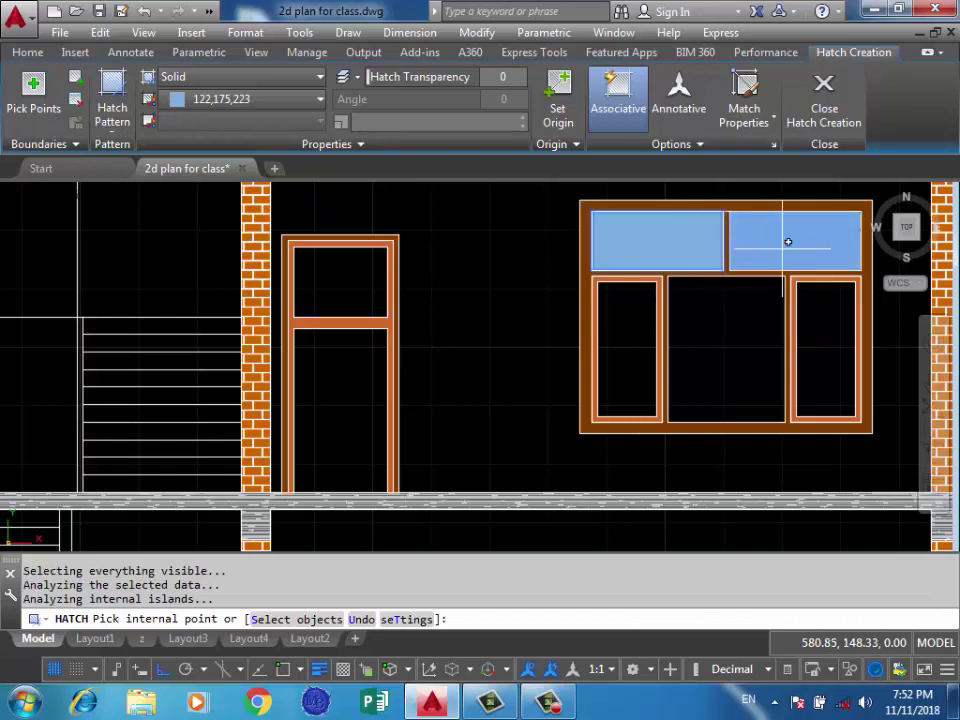
pyautogui.click(814, 343)
pyautogui.click(754, 332)
pyautogui.click(634, 332)
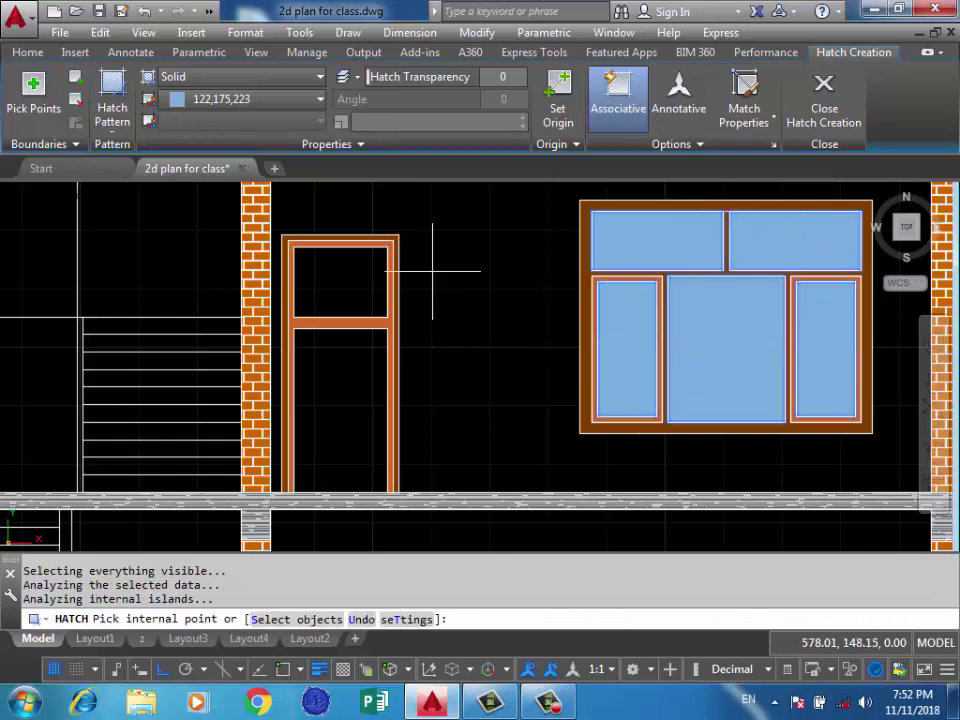
pyautogui.press('Return')
pyautogui.press('Return')
# Set the hatch colour to HSL dark brown 118,77,46 and fill both door panels.
pyautogui.moveTo(456, 292)
pyautogui.mouseDown(button='middle')
pyautogui.moveTo(506, 274)
pyautogui.moveTo(534, 305)
pyautogui.mouseUp(button='middle')
pyautogui.click(250, 99)
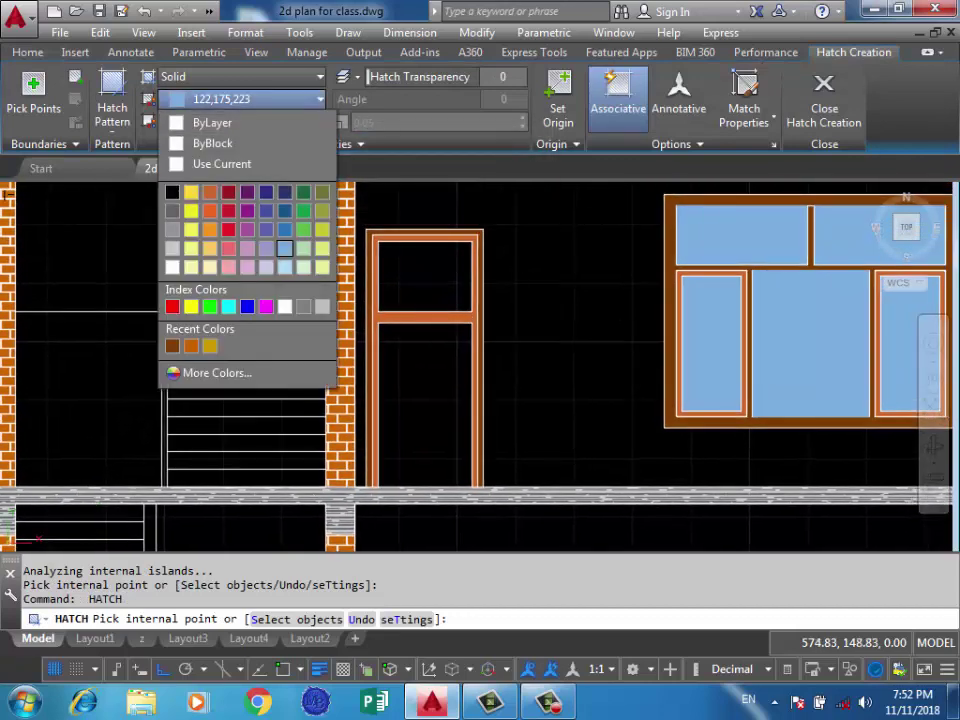
pyautogui.click(210, 372)
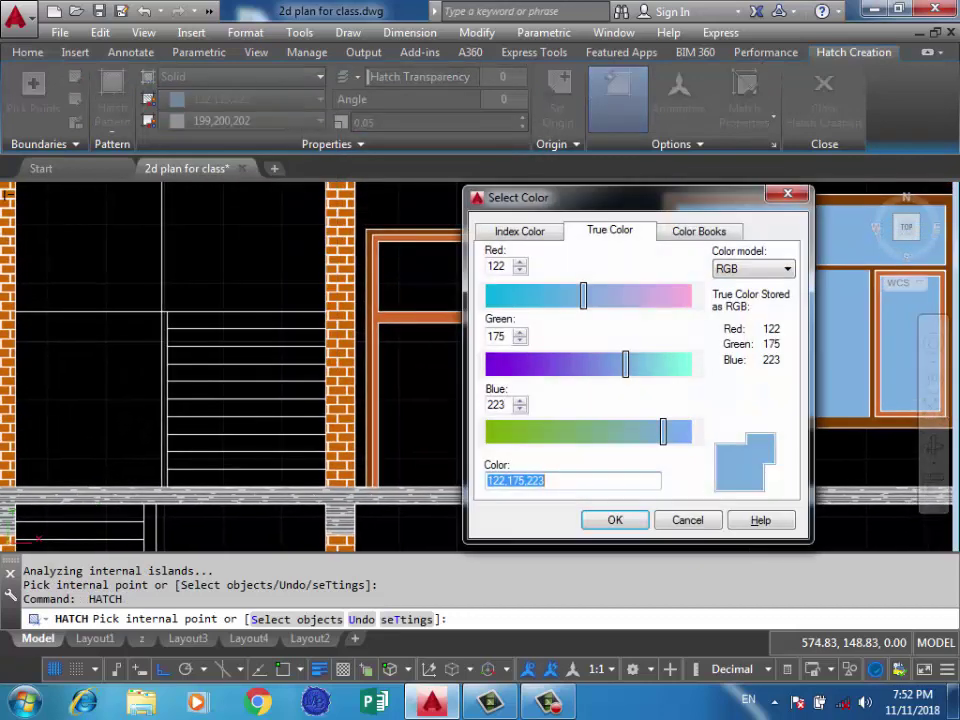
pyautogui.click(699, 231)
pyautogui.click(610, 230)
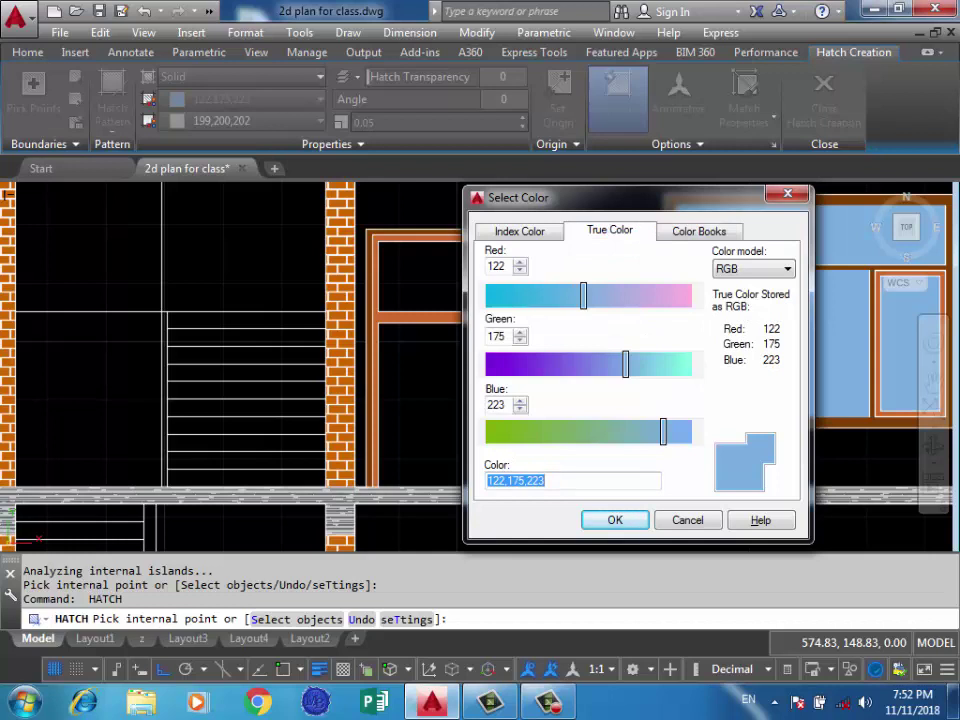
pyautogui.click(753, 268)
pyautogui.click(725, 285)
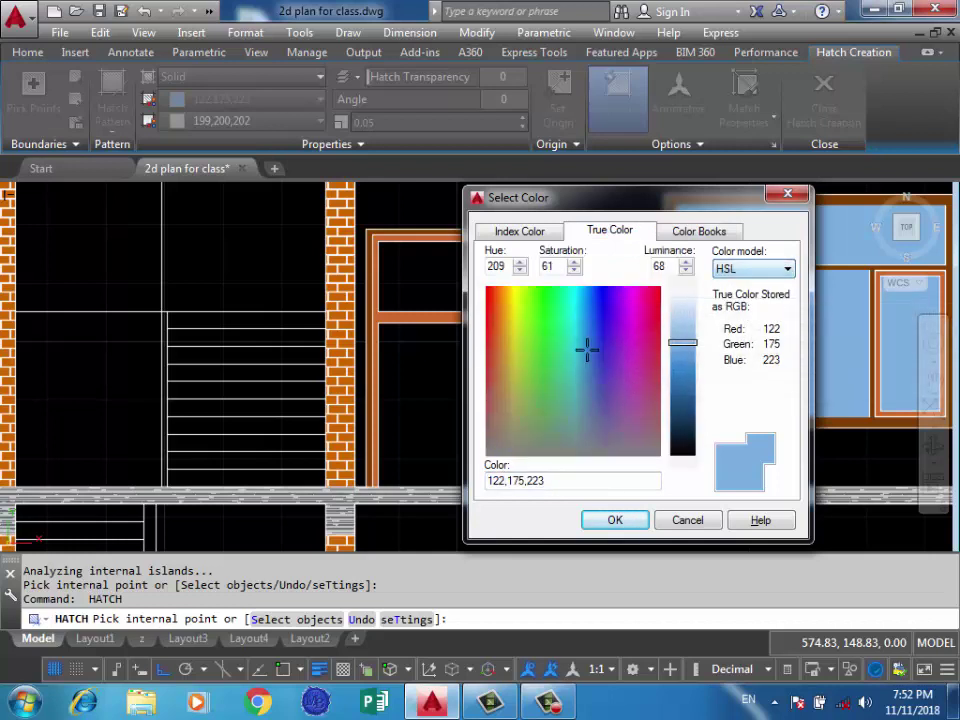
pyautogui.moveTo(587, 347)
pyautogui.mouseDown()
pyautogui.moveTo(498, 368)
pyautogui.moveTo(504, 378)
pyautogui.mouseUp()
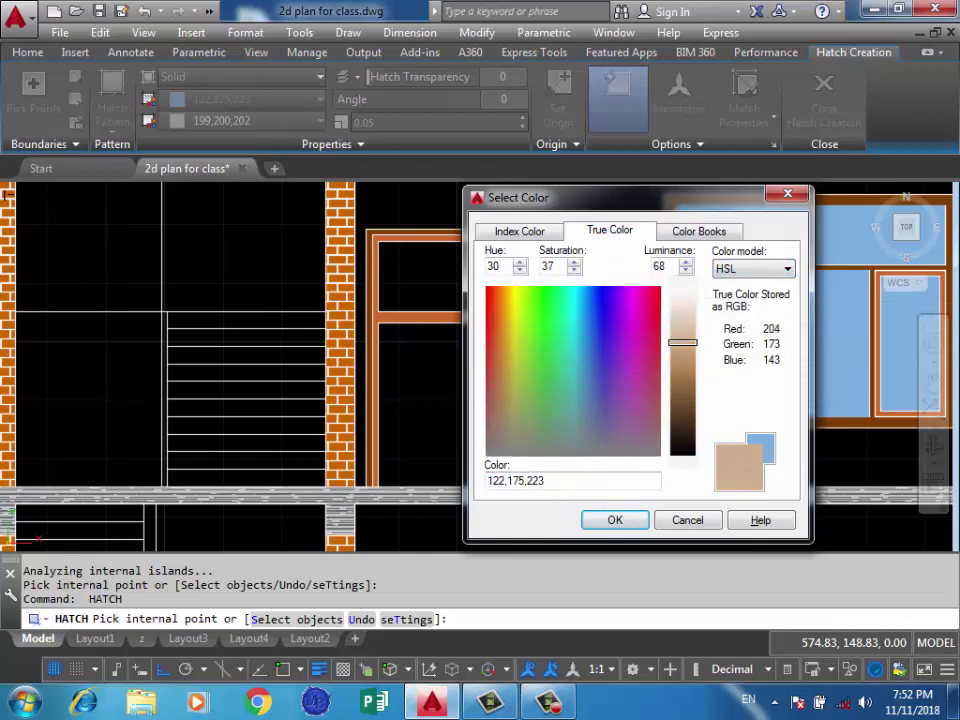
pyautogui.moveTo(683, 343); pyautogui.dragTo(683, 401)
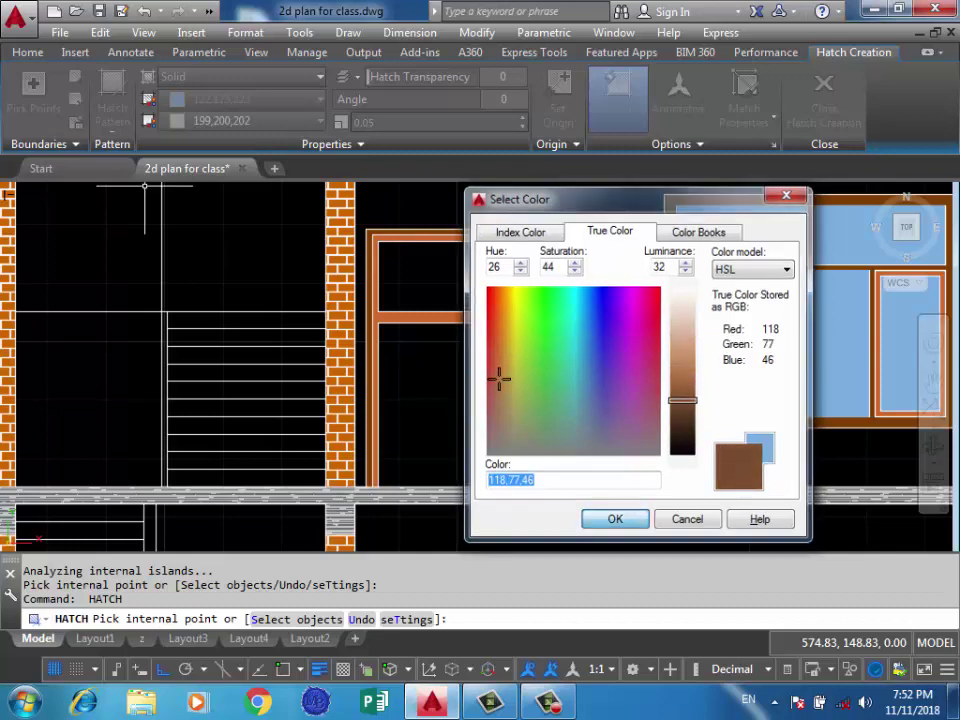
pyautogui.press('Return')
pyautogui.click(432, 385)
pyautogui.click(430, 277)
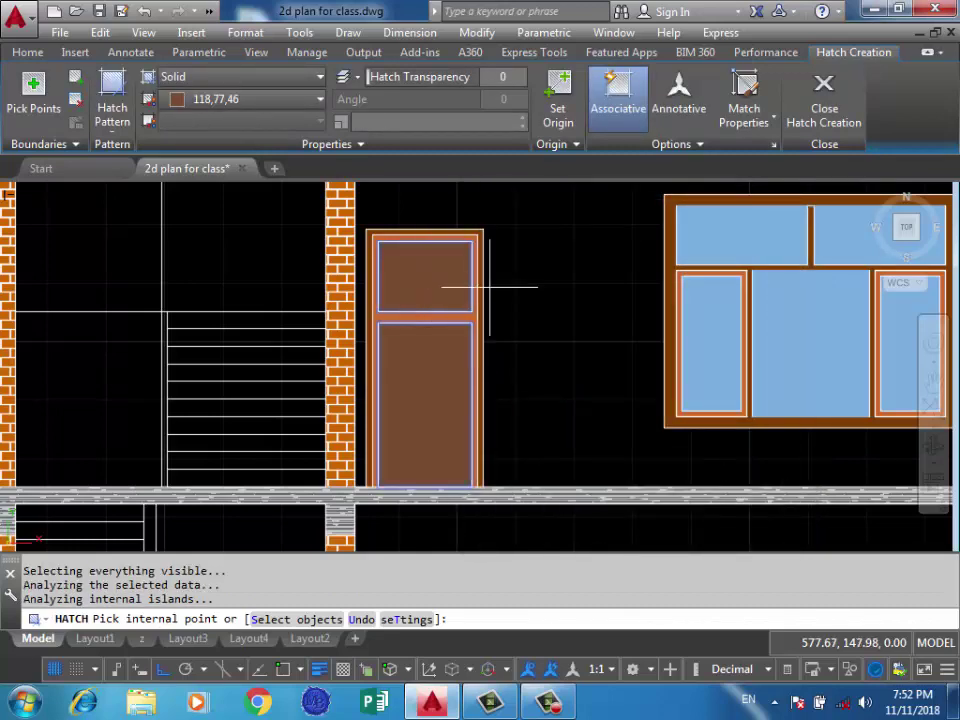
# End the door hatch command and pan across the finished elevation.
pyautogui.press('Return')
pyautogui.scroll(-4, 310, 330)
pyautogui.moveTo(352, 355); pyautogui.dragTo(363, 363, button='middle')
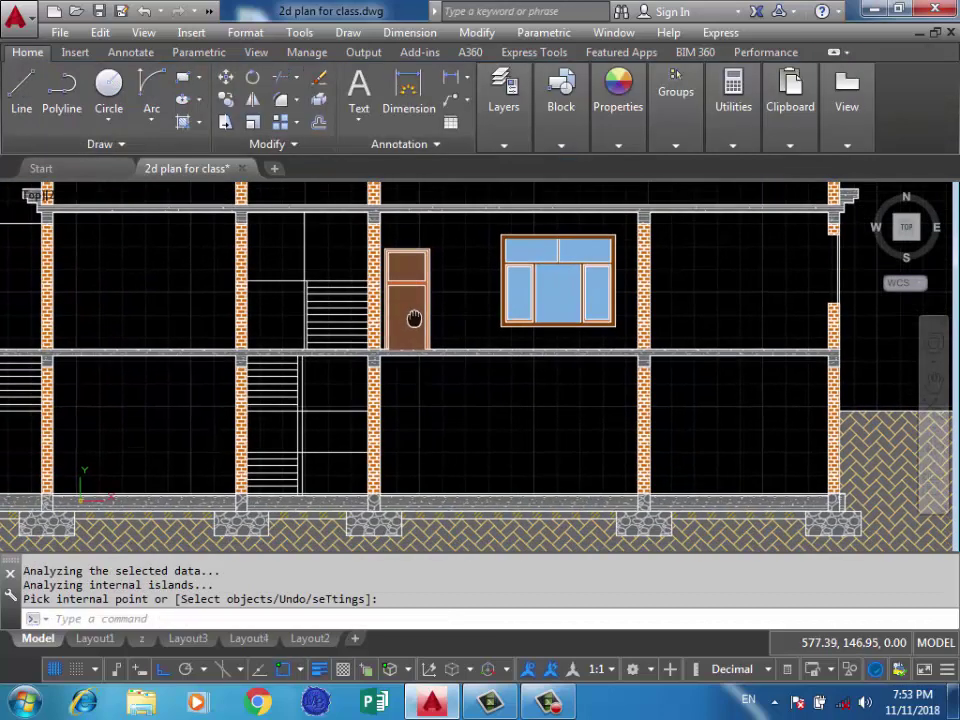
pyautogui.scroll(-3, 430, 320)
pyautogui.scroll(1, 452, 312)
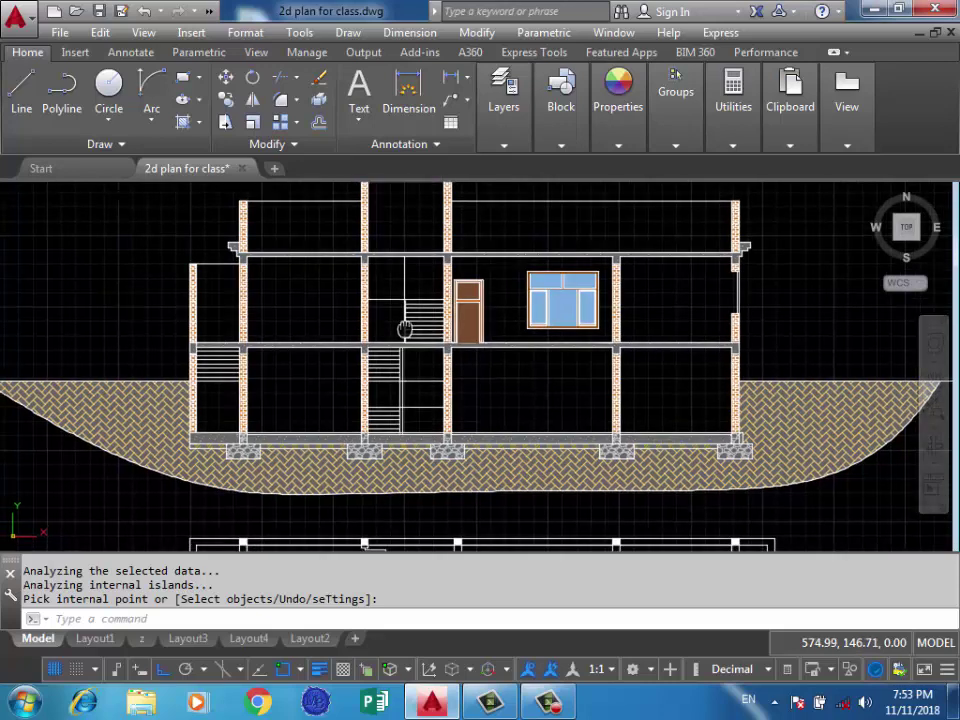
pyautogui.moveTo(397, 335); pyautogui.dragTo(413, 319, button='middle')
pyautogui.scroll(-1, 440, 320)
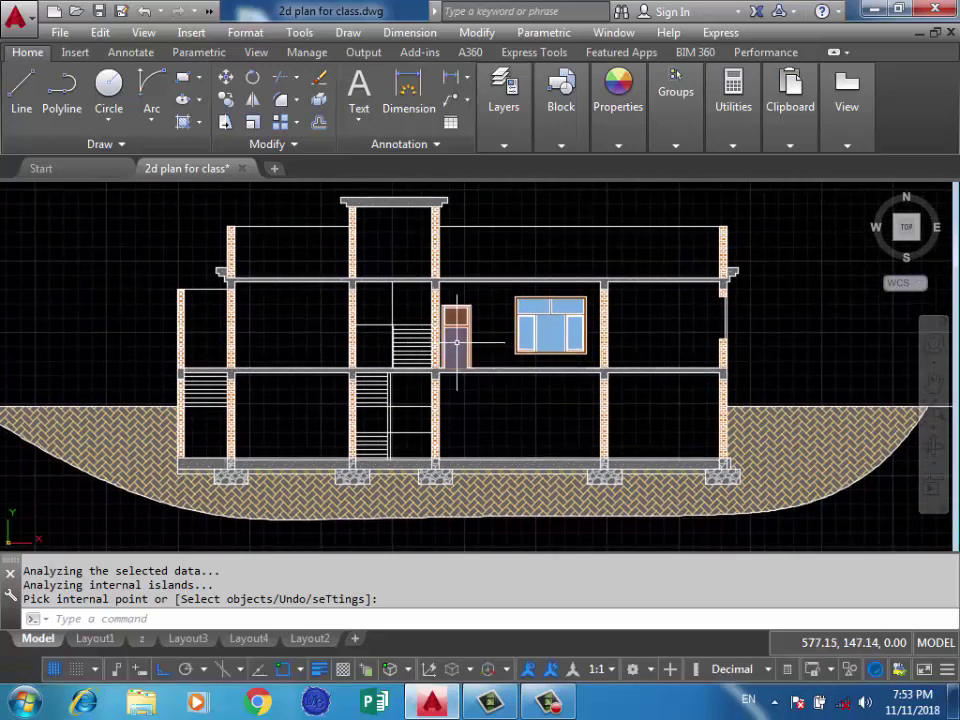
pyautogui.scroll(-1, 440, 320)
pyautogui.scroll(-2, 440, 320)
pyautogui.scroll(-2, 435, 308)
pyautogui.scroll(2, 467, 490)
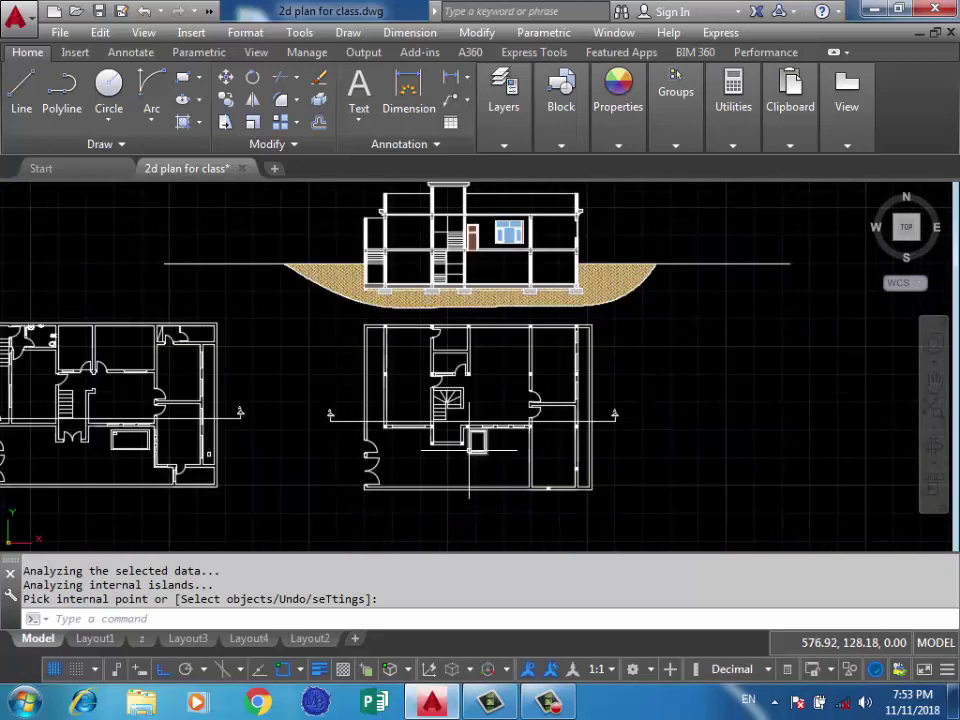
pyautogui.moveTo(541, 477); pyautogui.dragTo(571, 492, button='middle')
pyautogui.press('Return')
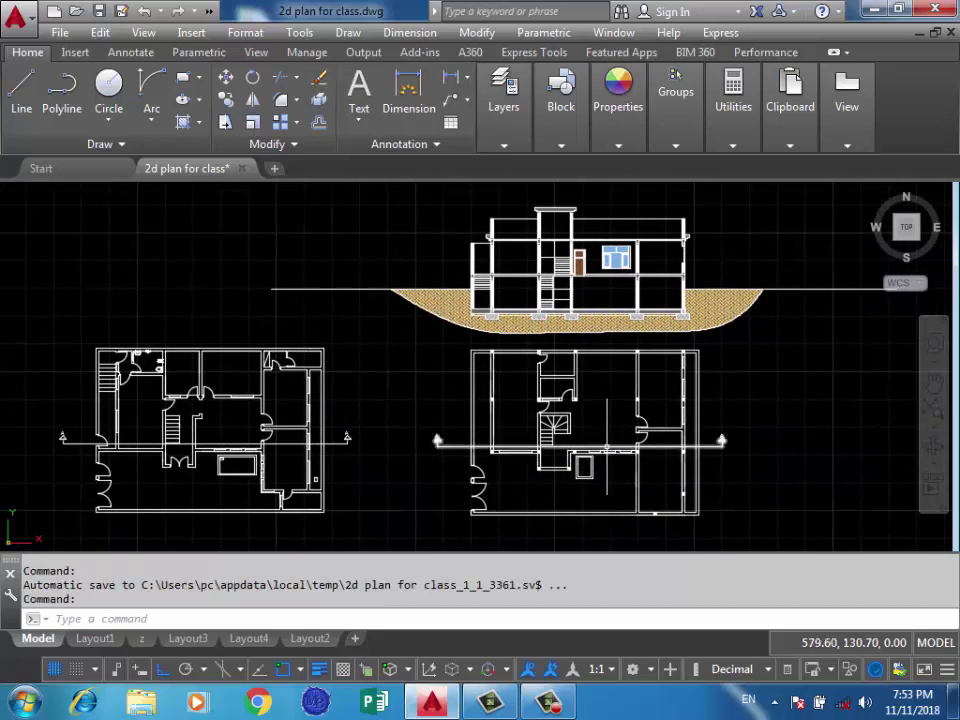
# Zoom and pan to review the completed elevation with brown door and blue glazing.
pyautogui.moveTo(606, 447); pyautogui.dragTo(597, 451, button='middle')
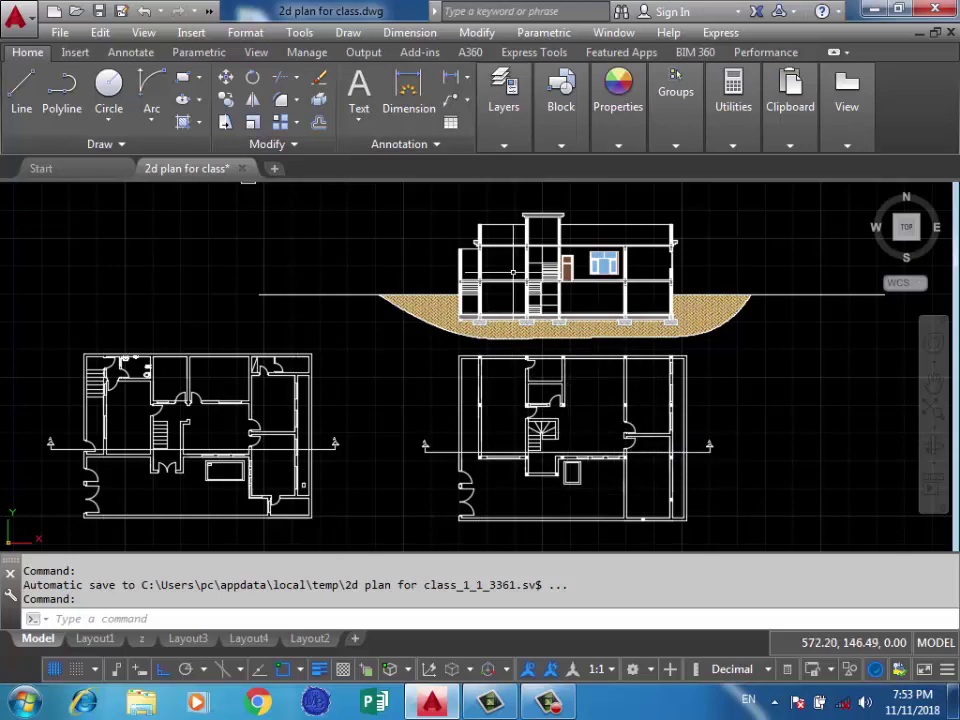
pyautogui.scroll(3, 578, 321)
pyautogui.scroll(1, 565, 354)
pyautogui.scroll(2, 588, 321)
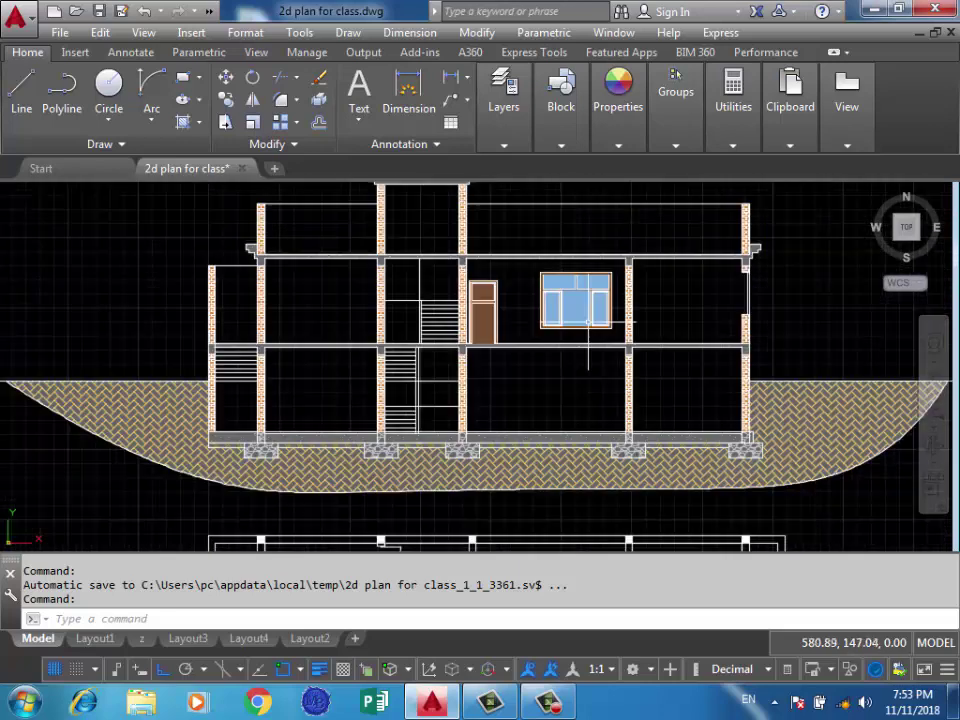
pyautogui.scroll(-2, 545, 350)
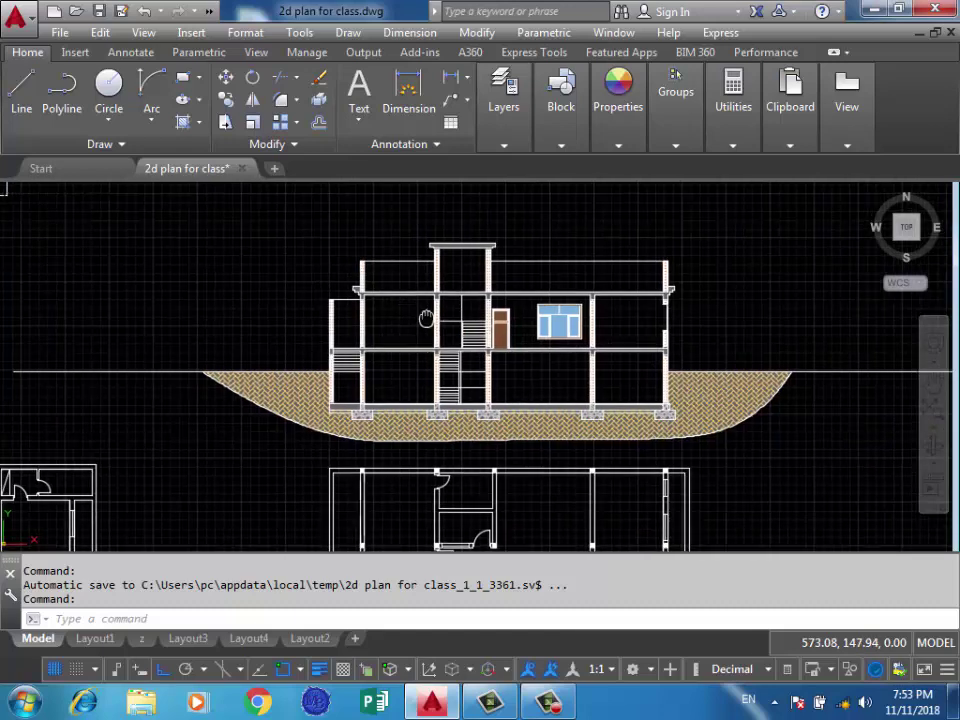
pyautogui.scroll(2, 539, 364)
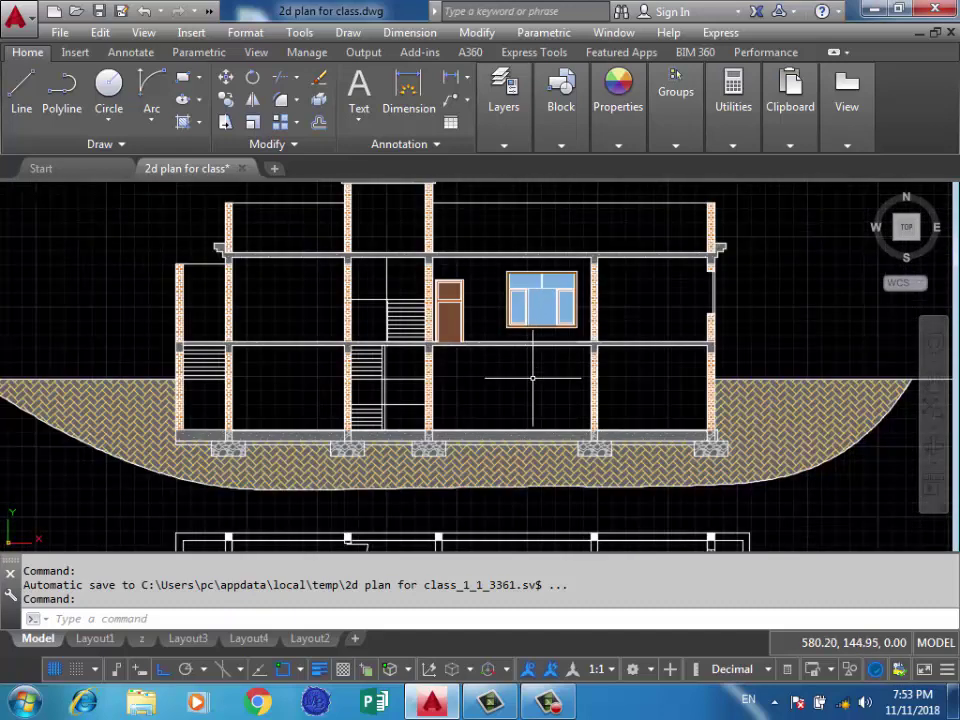
pyautogui.scroll(-2, 532, 379)
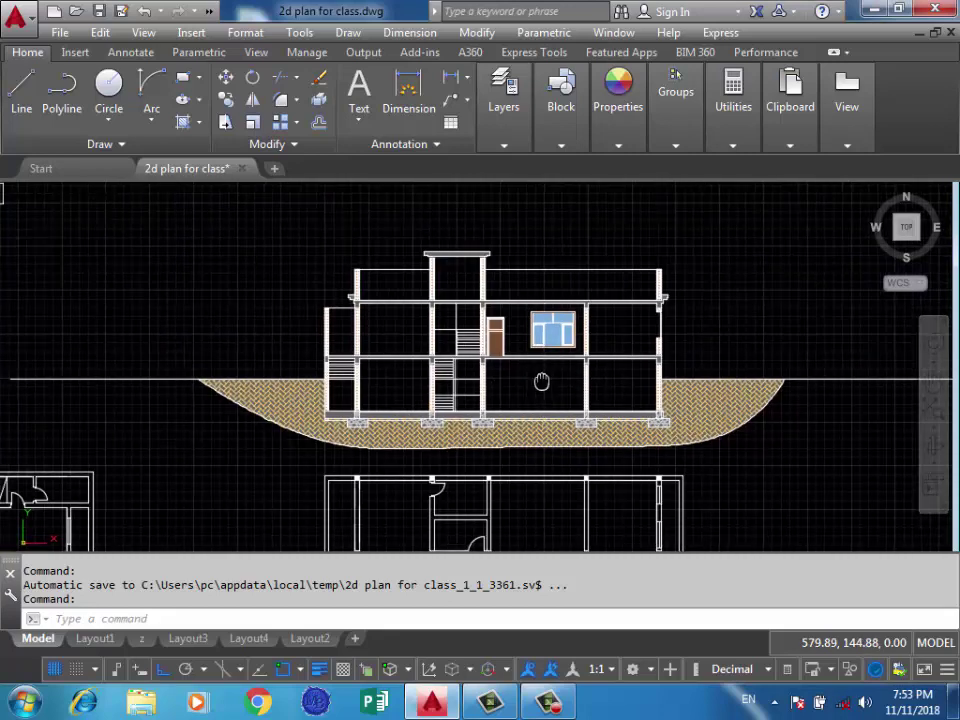
pyautogui.scroll(2, 586, 395)
pyautogui.scroll(2, 600, 436)
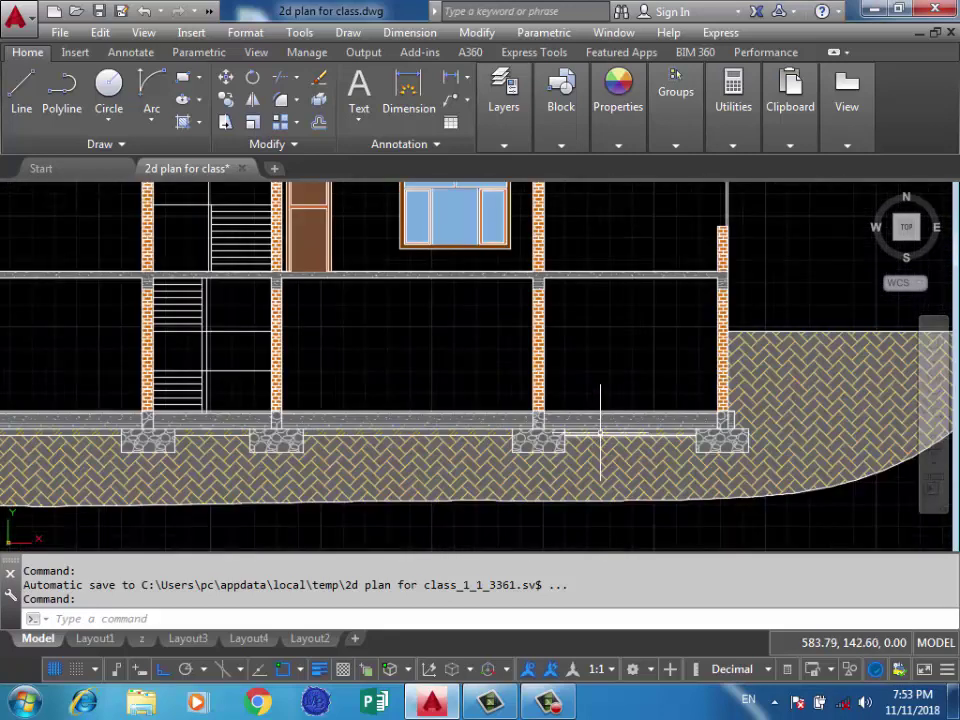
pyautogui.scroll(-2, 400, 345)
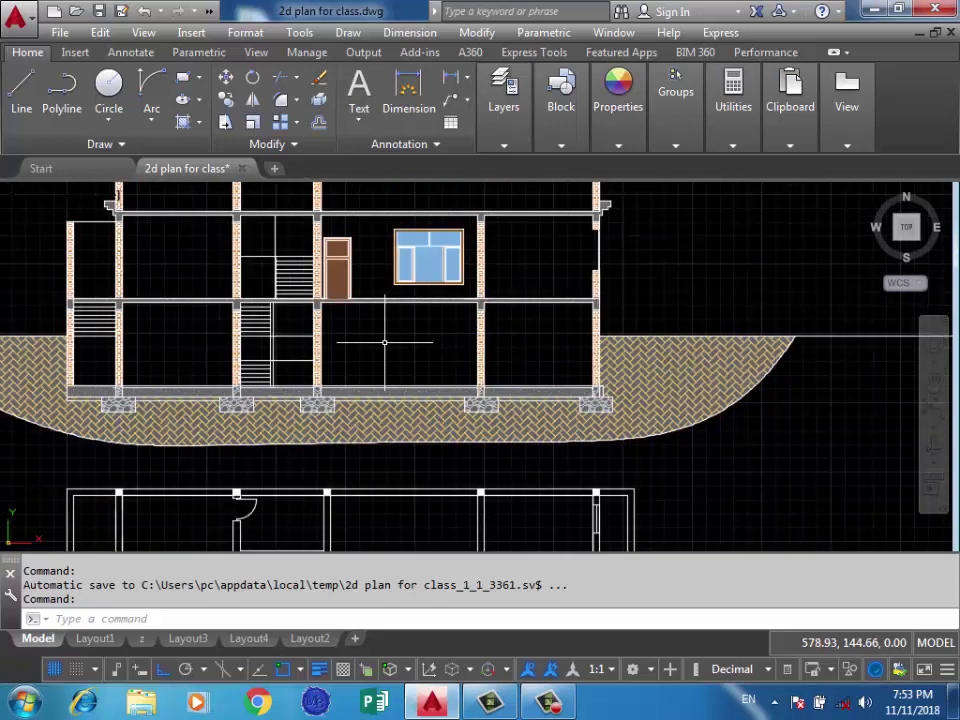
pyautogui.moveTo(463, 338); pyautogui.dragTo(495, 360, button='middle')
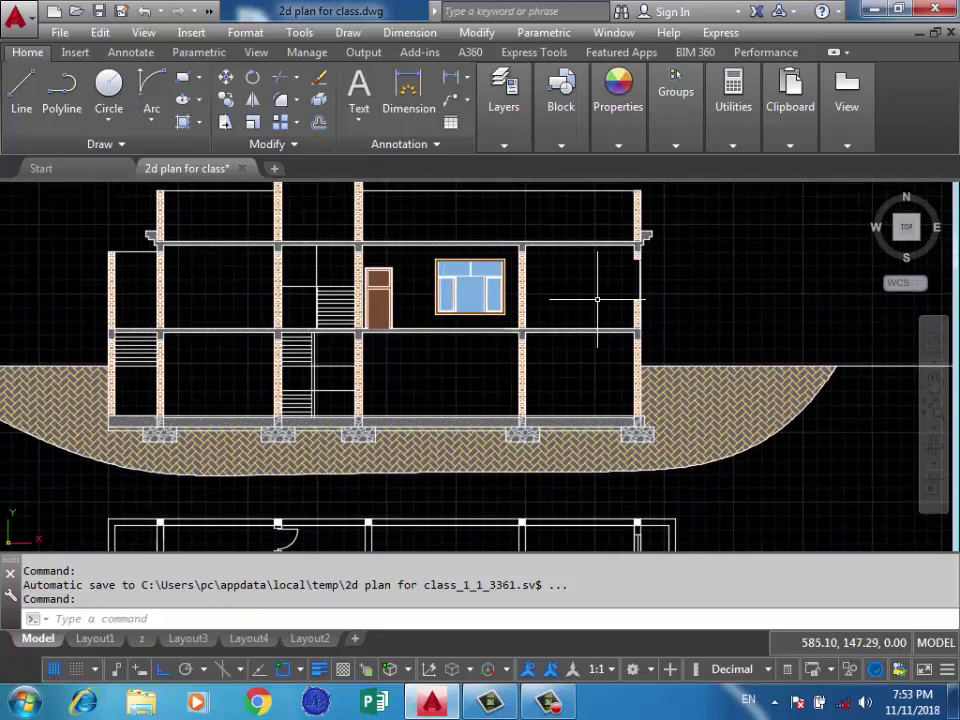
pyautogui.scroll(2, 600, 330)
pyautogui.scroll(-2, 530, 300)
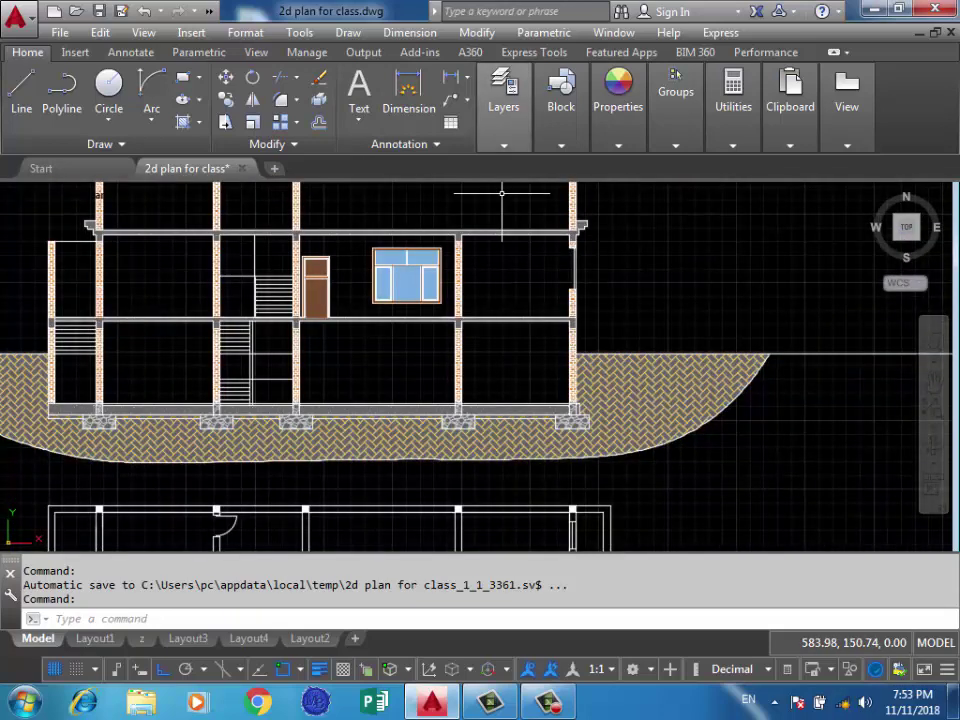
# Start a multileader from the Dimension menu with the arrowhead-first (H) option.
pyautogui.click(410, 32)
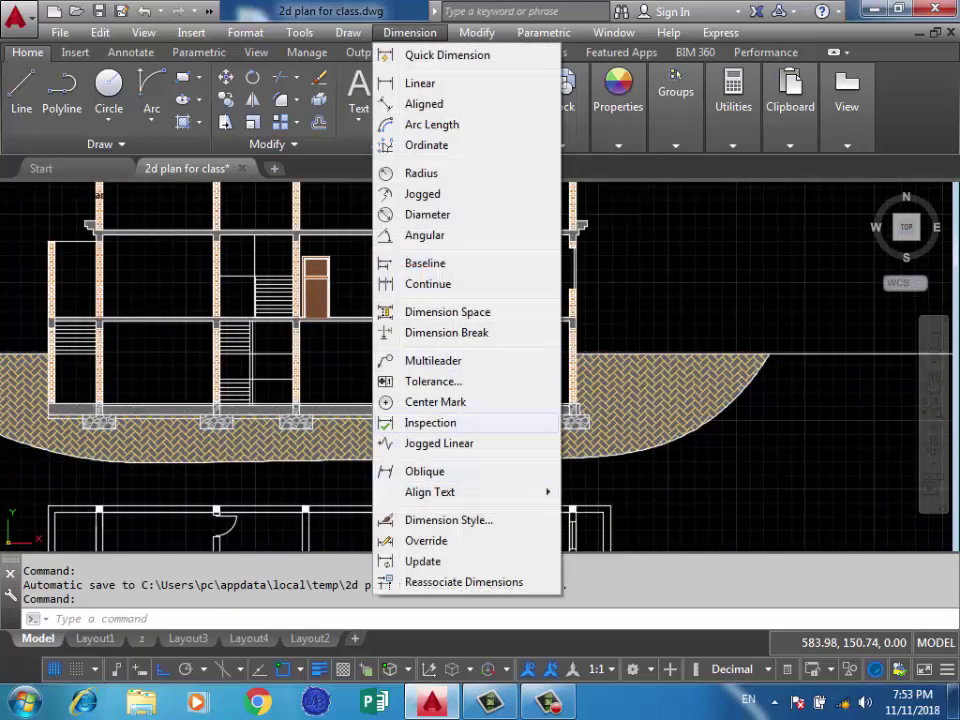
pyautogui.click(432, 360)
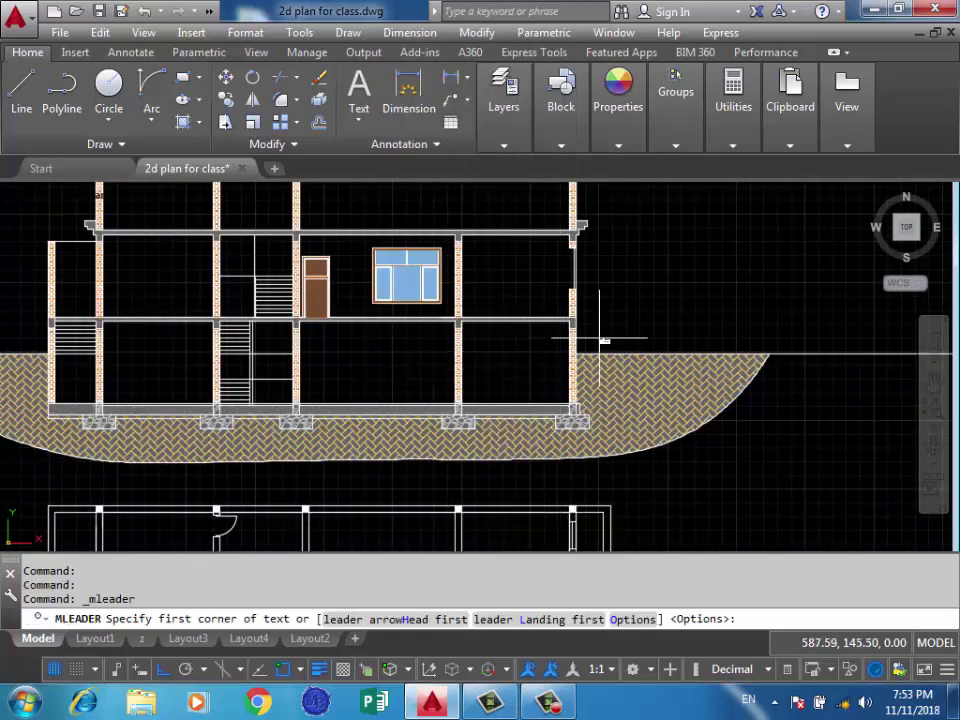
pyautogui.scroll(4, 575, 410)
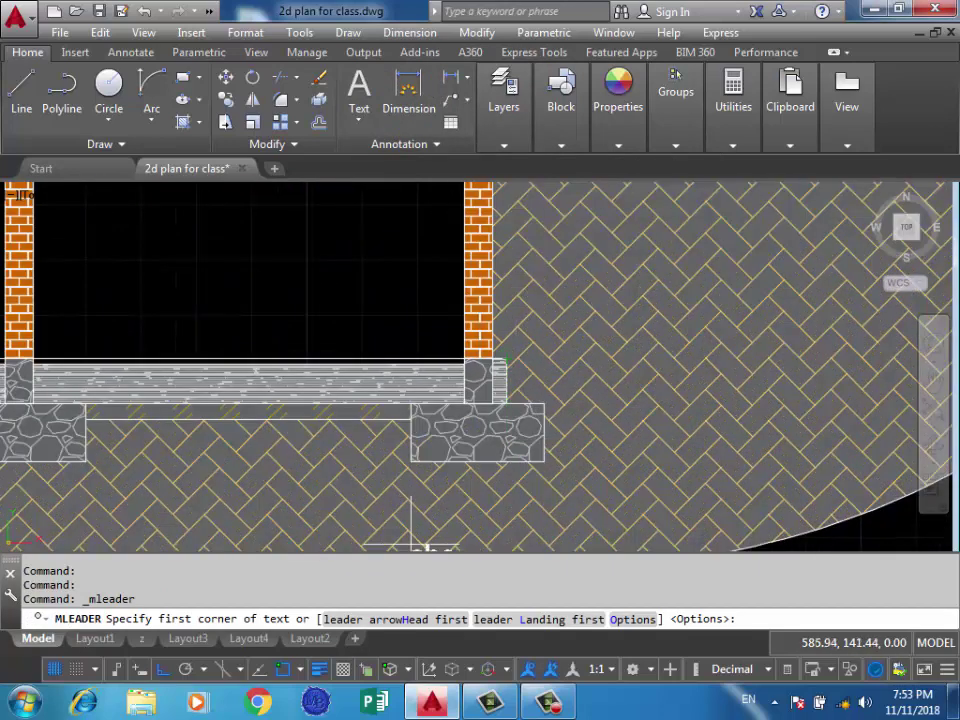
pyautogui.write('H')
pyautogui.press('Return')
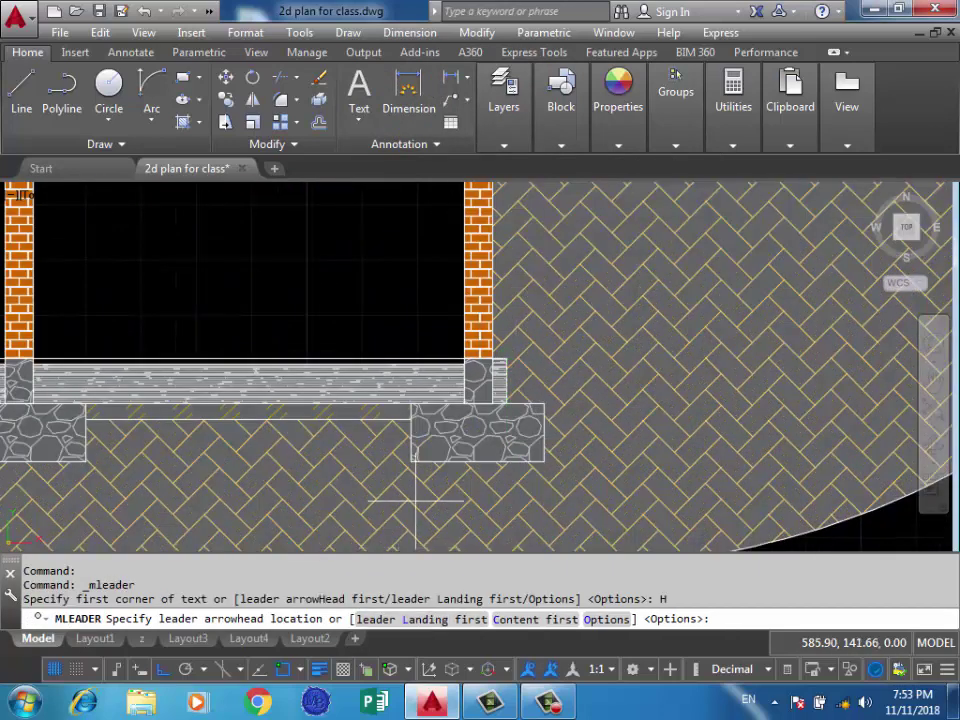
# Place the arrowhead at the right column's base and, with Ortho off, set the landing above the ground.
pyautogui.click(478, 378)
pyautogui.scroll(-3, 478, 378)
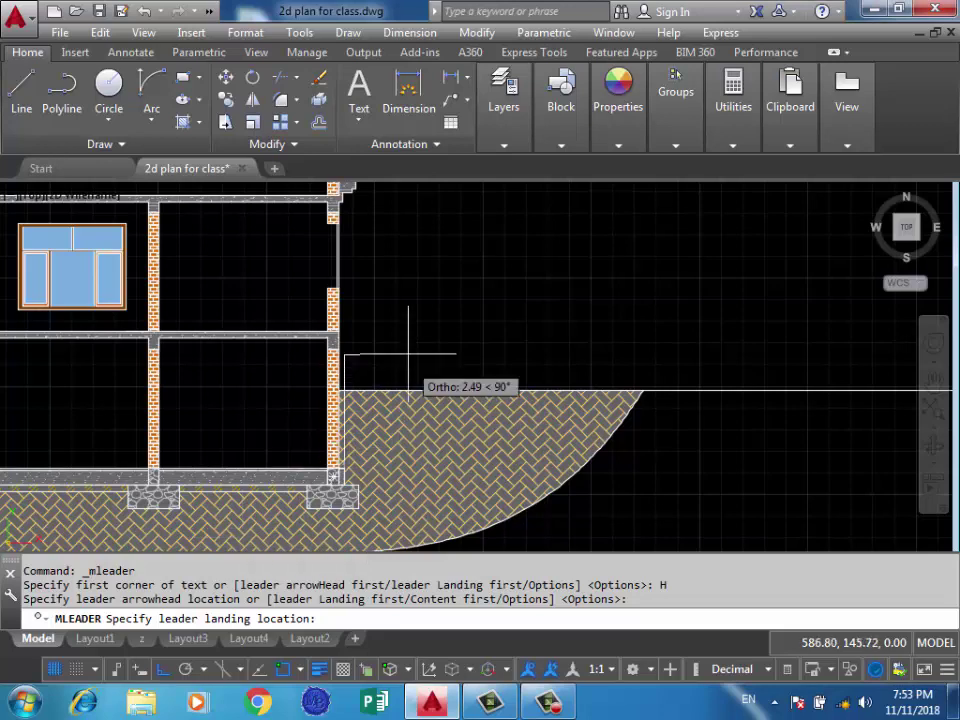
pyautogui.scroll(2, 347, 338)
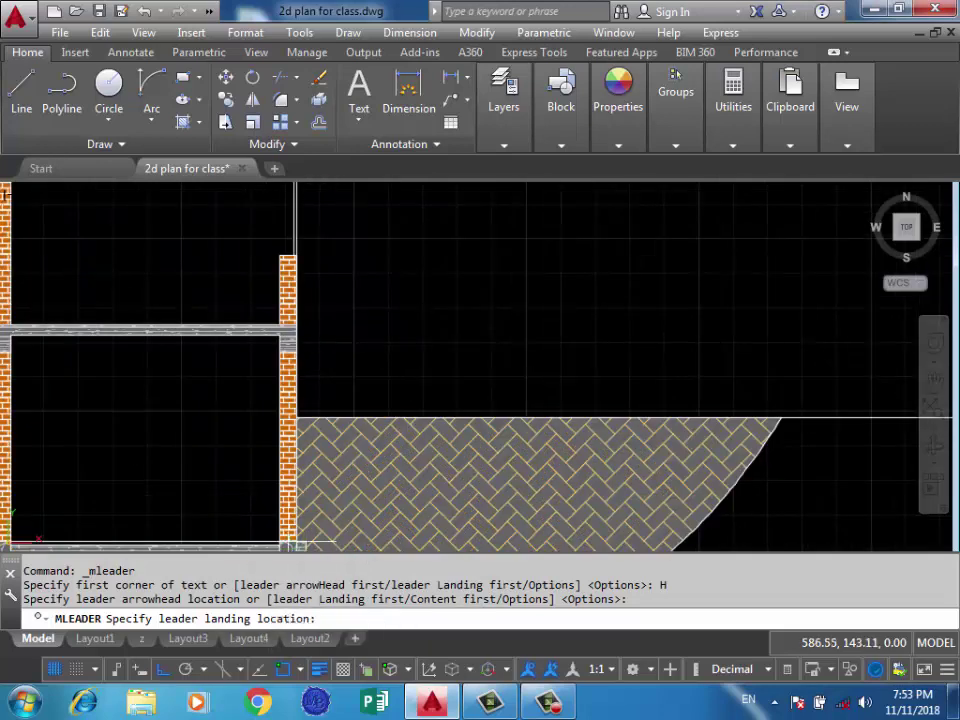
pyautogui.click(162, 669)
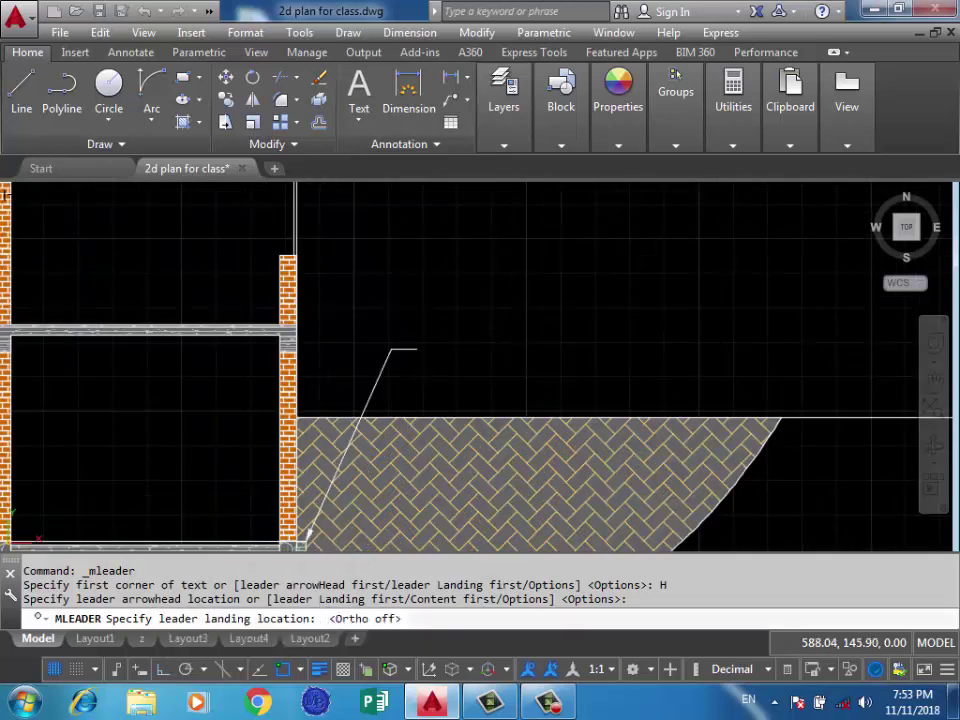
pyautogui.click(417, 349)
pyautogui.scroll(-2, 661, 347)
pyautogui.scroll(2, 467, 433)
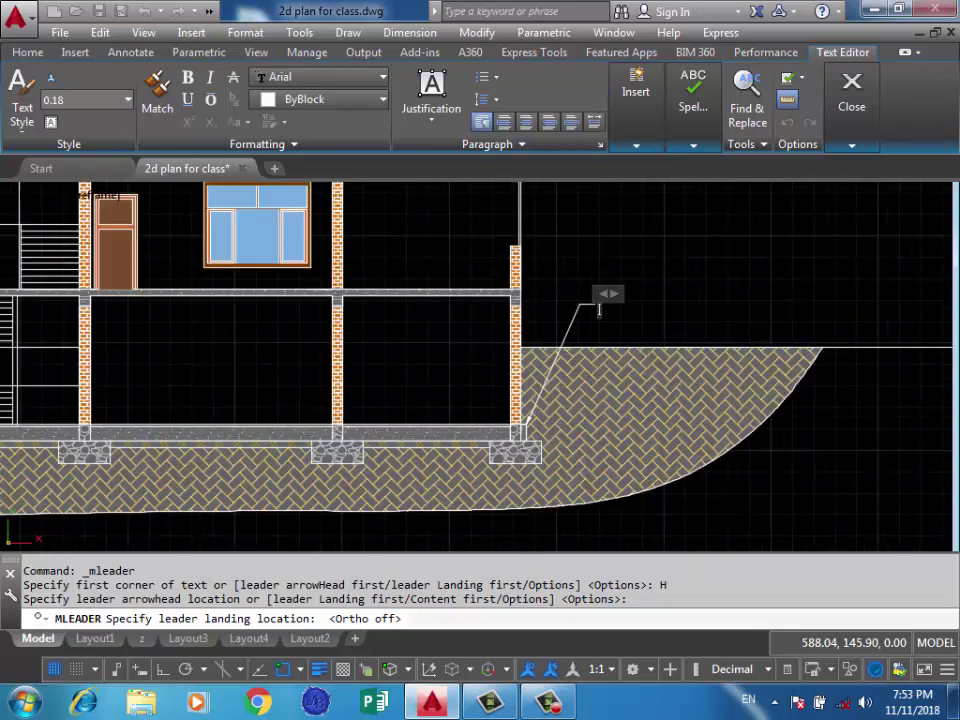
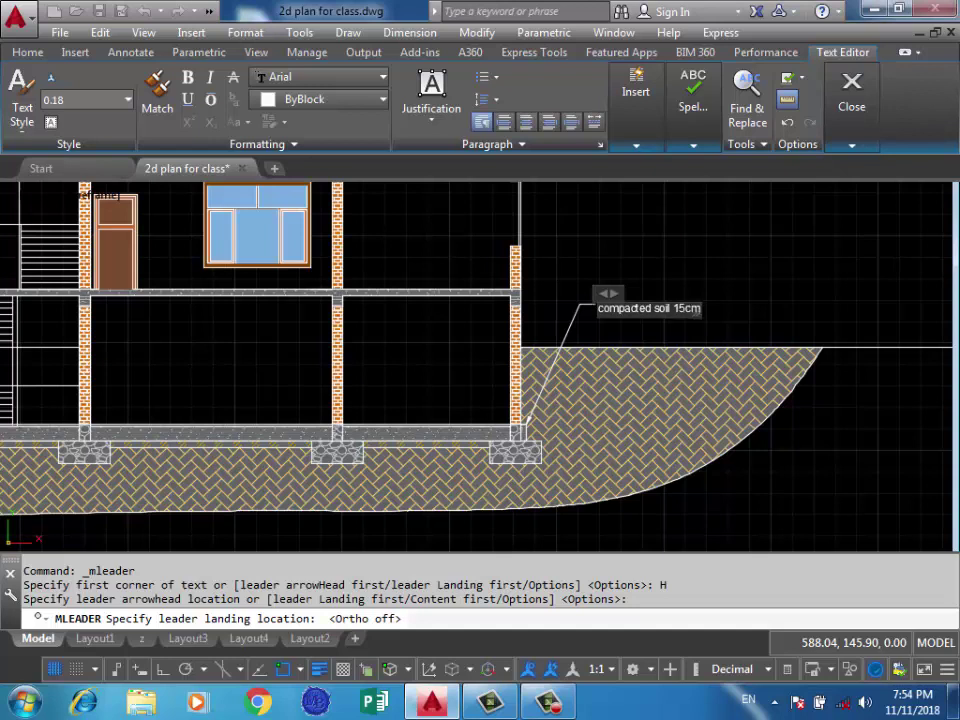
# Add 'ring beam25cm' and 'cover 5cm' as the second and third lines of the soil note.
pyautogui.press('Return')
pyautogui.write('ring beam25cm')
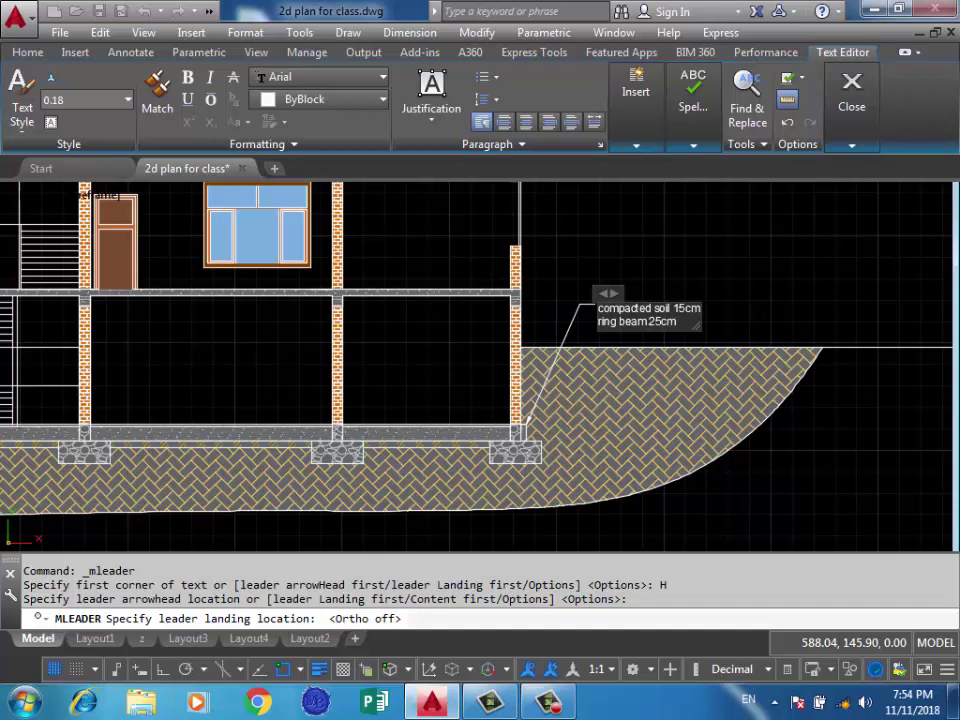
pyautogui.press('Return')
pyautogui.write('cover 5cm')
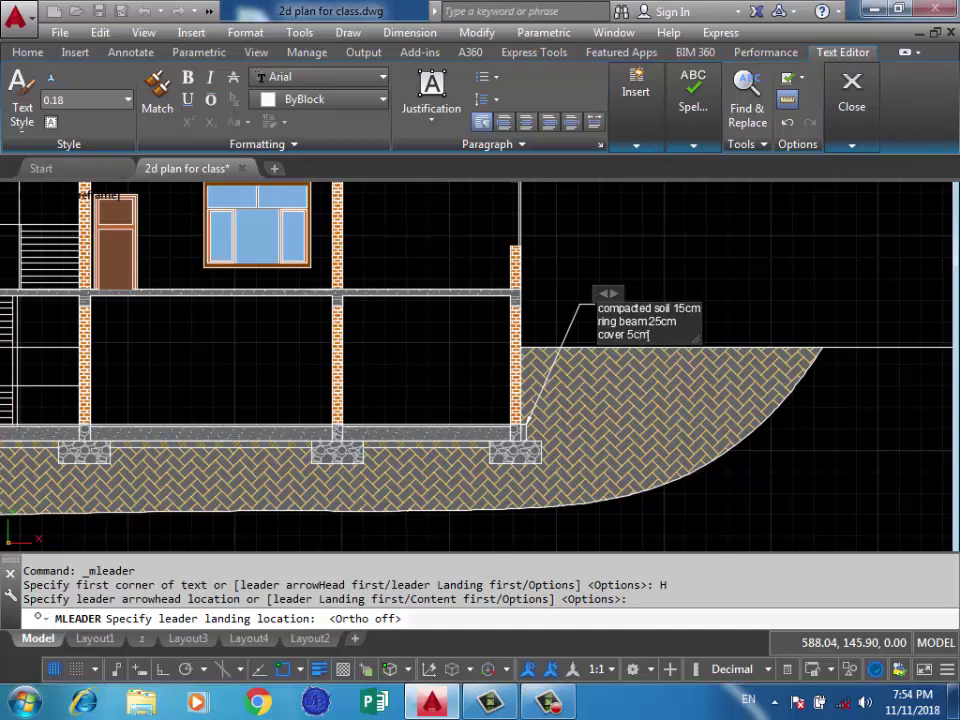
pyautogui.click(729, 214)
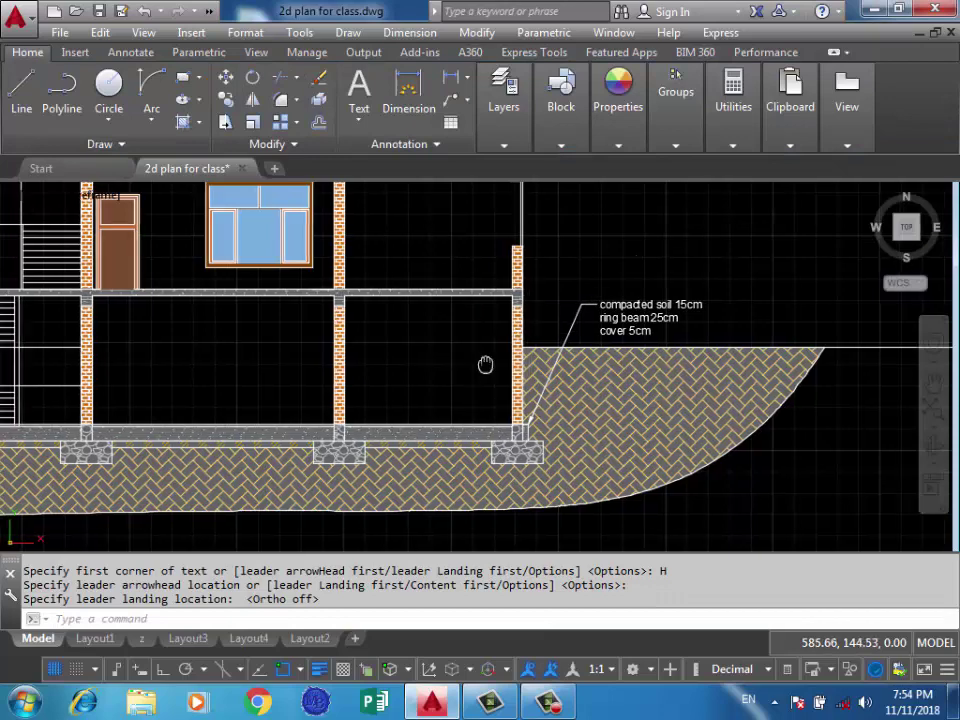
# Add a multileader from the upper slab edge with the two-line note 'slab 15cm / beam 25cm'.
pyautogui.moveTo(493, 360); pyautogui.dragTo(544, 416, button='middle')
pyautogui.click(409, 32)
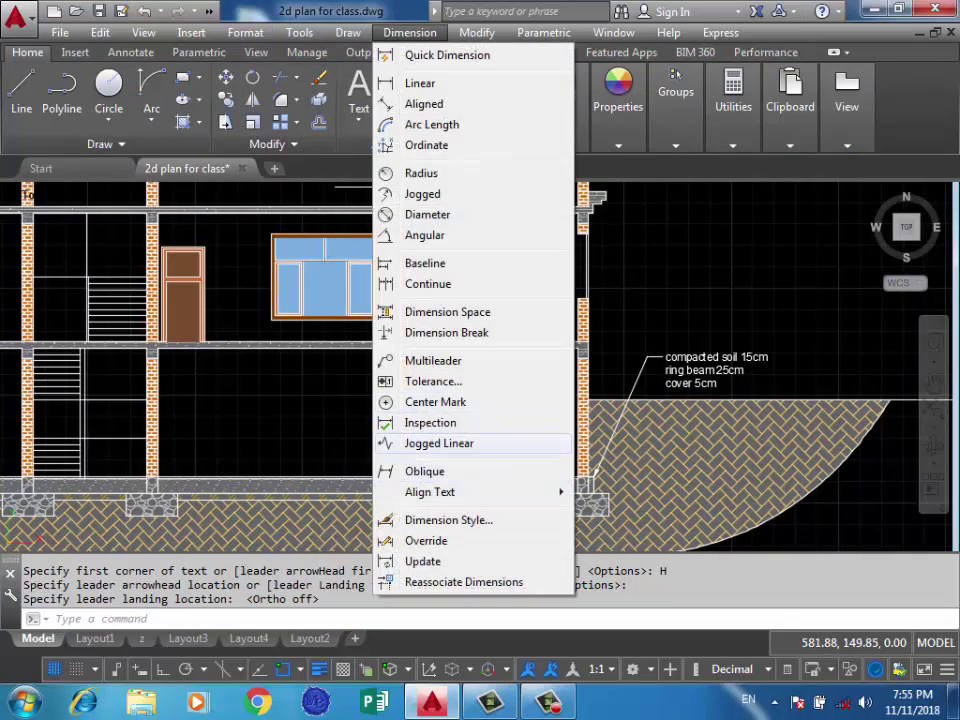
pyautogui.click(433, 360)
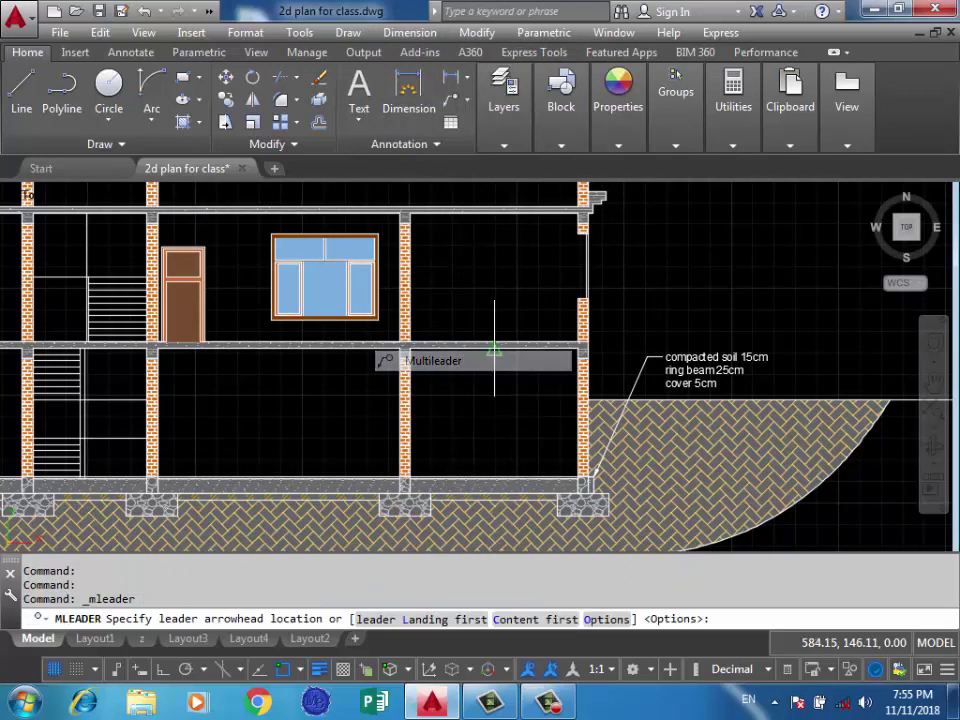
pyautogui.scroll(2, 603, 337)
pyautogui.click(577, 343)
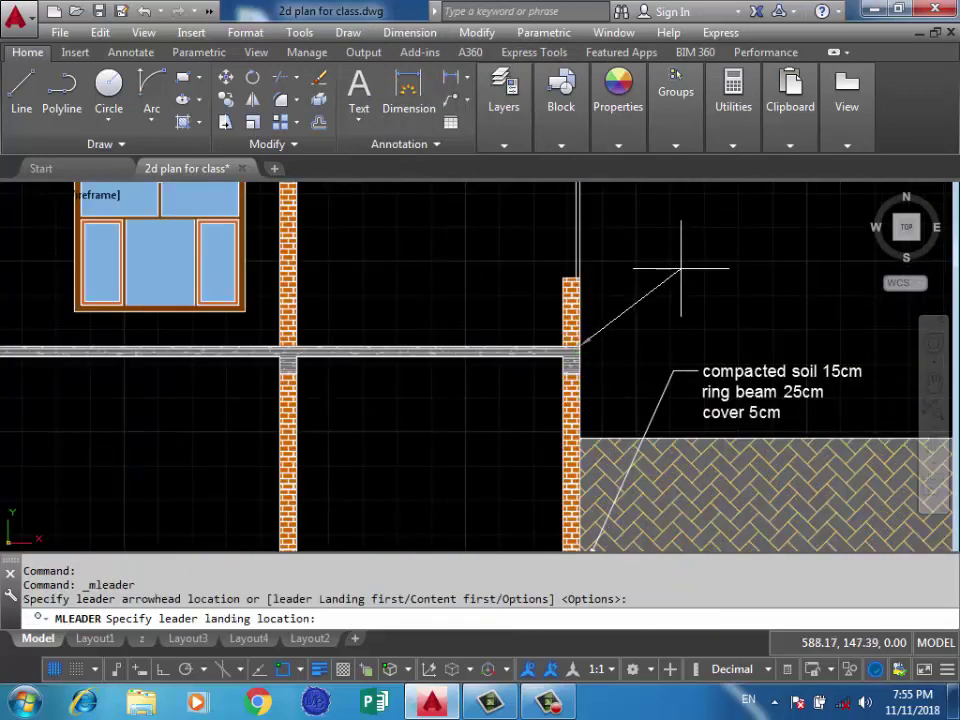
pyautogui.click(659, 208)
pyautogui.write('slab 15cm')
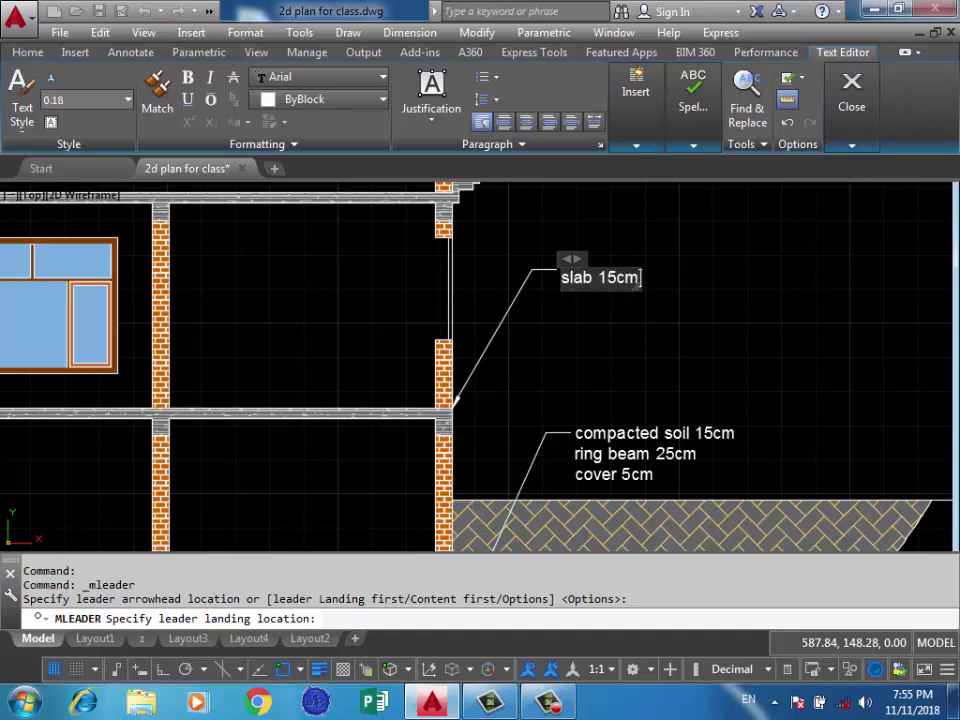
pyautogui.press('Return')
pyautogui.write('beam 25cm')
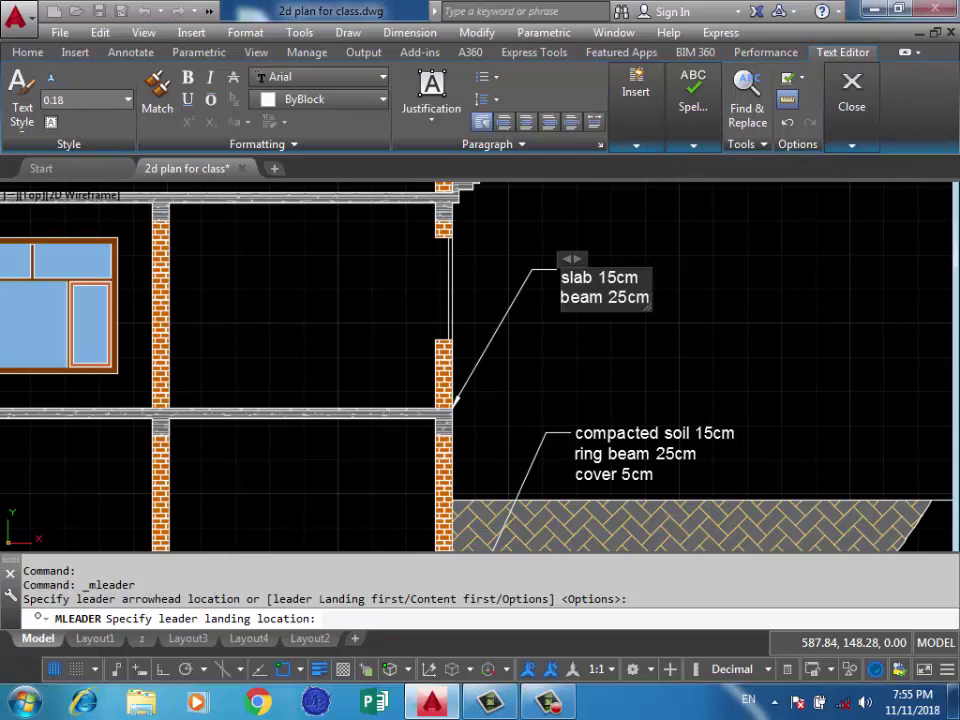
pyautogui.click(590, 245)
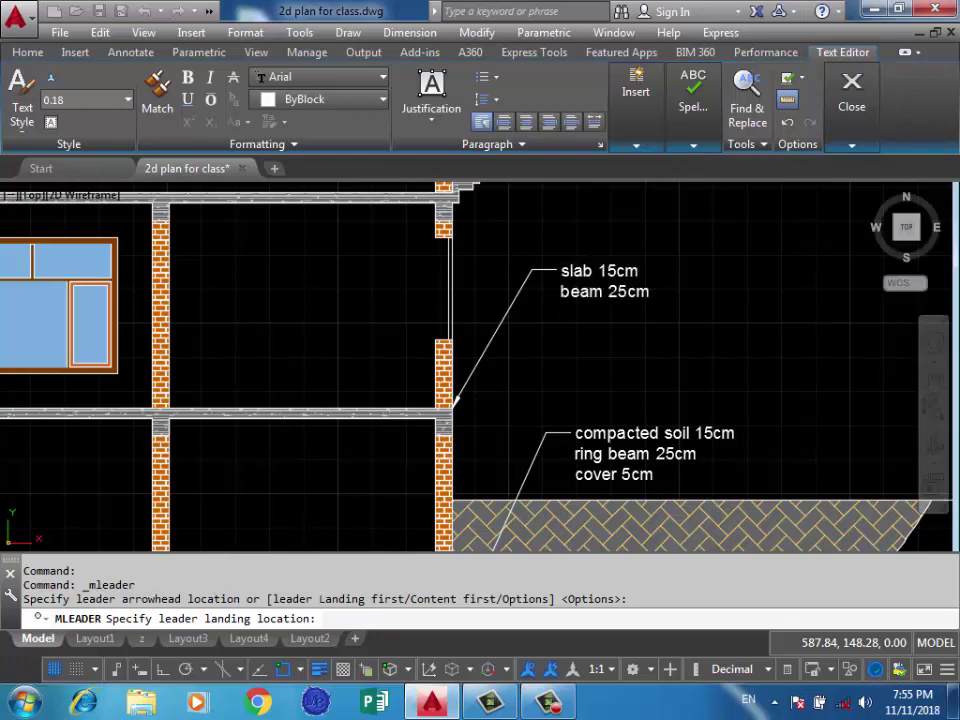
pyautogui.scroll(-3, 466, 310)
pyautogui.moveTo(466, 310); pyautogui.dragTo(657, 318, button='middle')
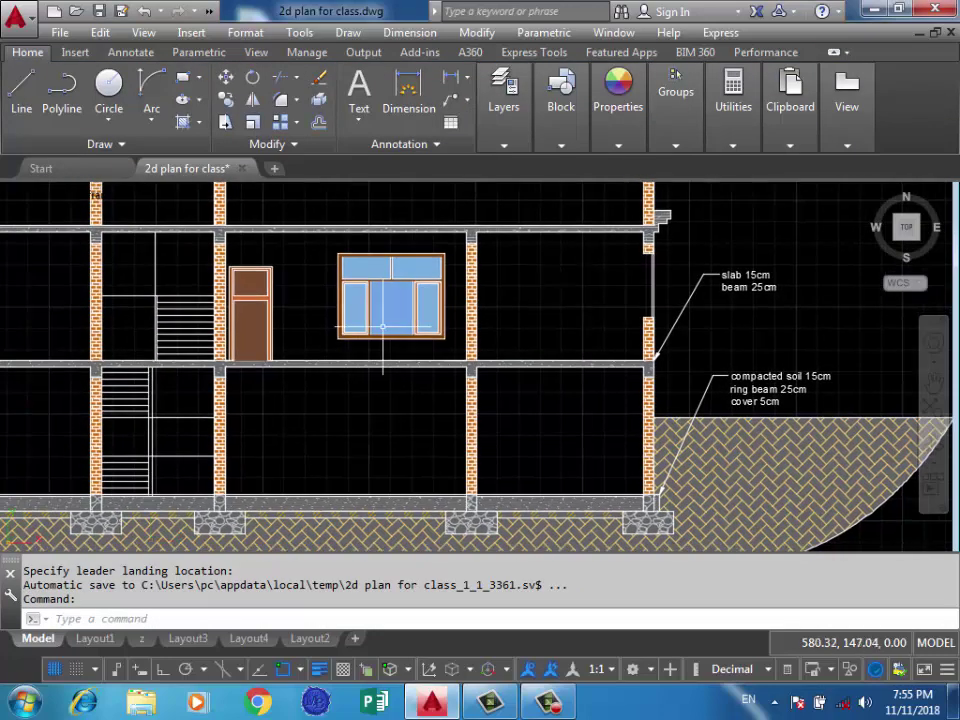
# Dimension the ground-floor wall height at 3.00 and move the dimension closer to the wall.
pyautogui.moveTo(411, 330); pyautogui.dragTo(527, 332, button='middle')
pyautogui.moveTo(253, 322); pyautogui.dragTo(573, 322, button='middle')
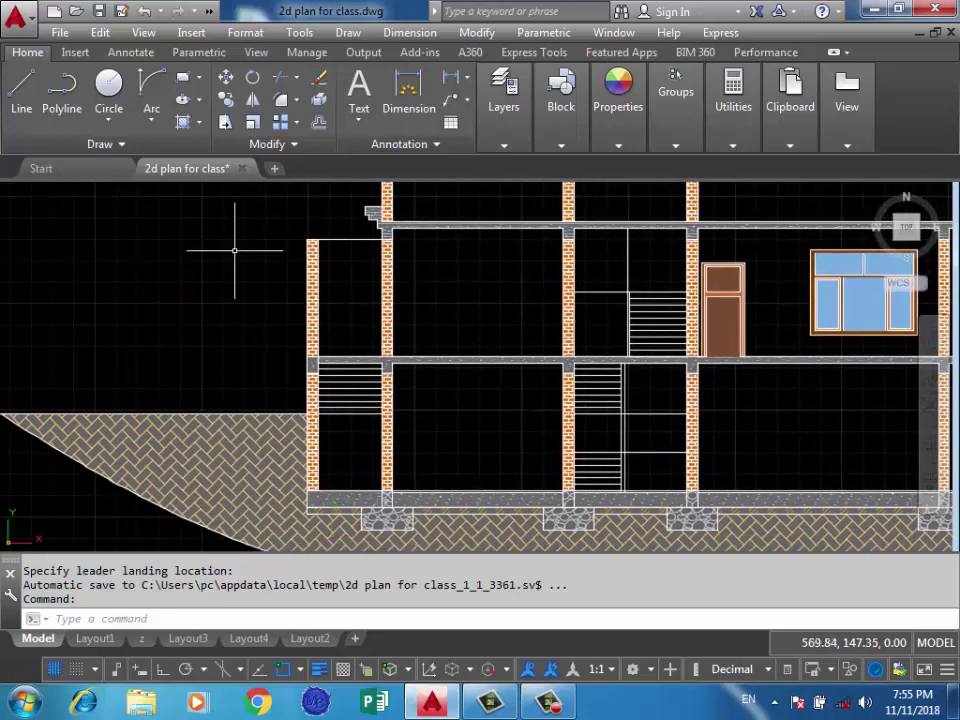
pyautogui.moveTo(407, 289); pyautogui.dragTo(22, 289, button='middle')
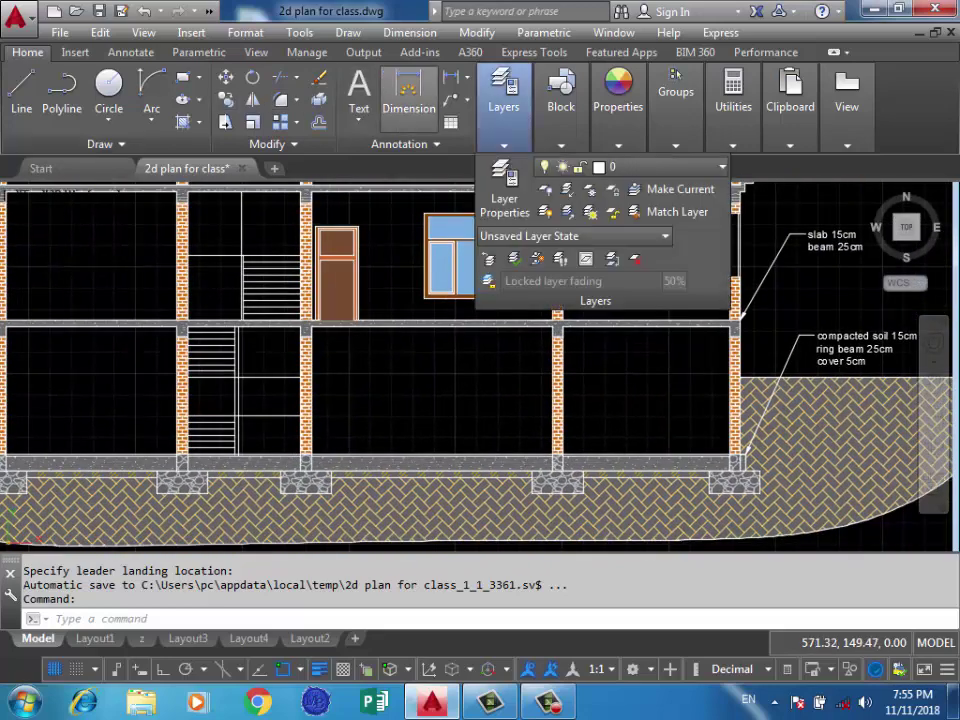
pyautogui.click(409, 95)
pyautogui.moveTo(667, 348); pyautogui.dragTo(434, 295, button='middle')
pyautogui.scroll(5, 480, 284)
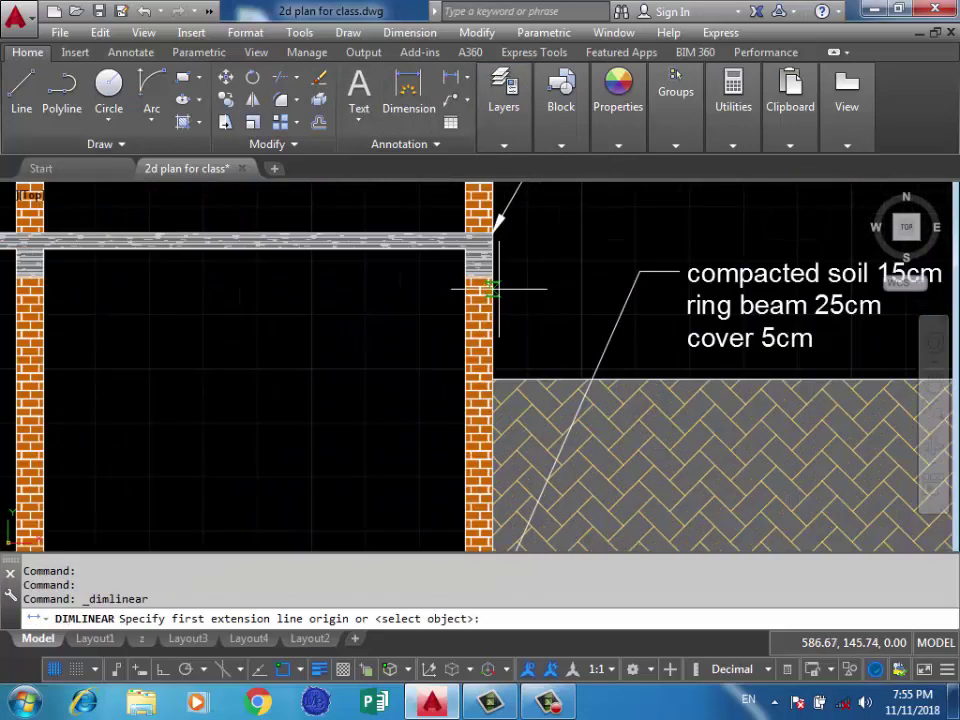
pyautogui.click(465, 247)
pyautogui.scroll(-5, 468, 246)
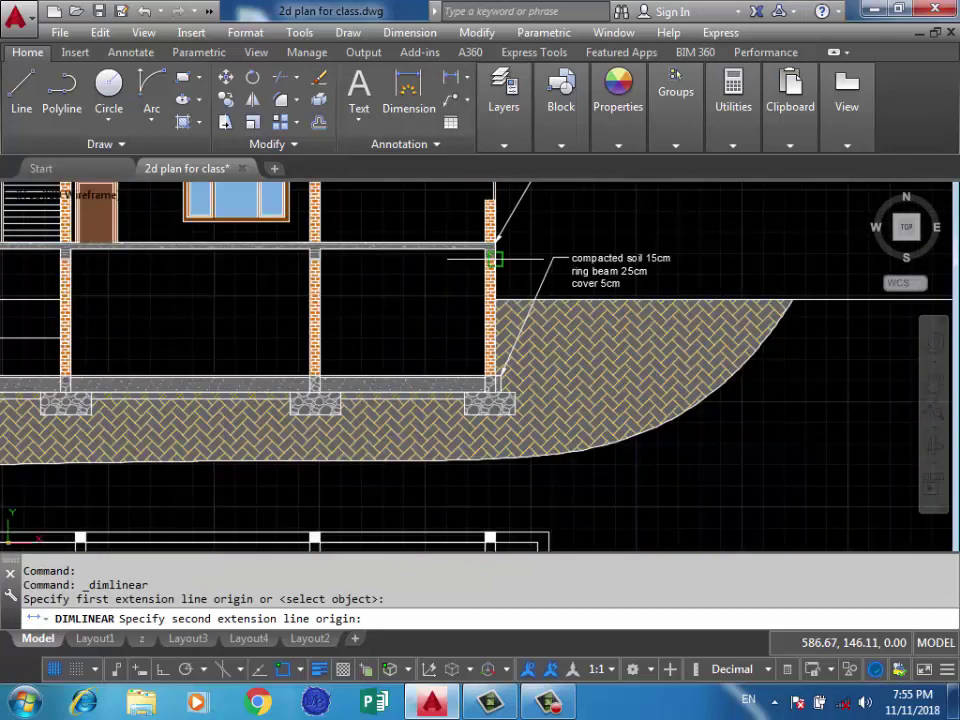
pyautogui.click(485, 376)
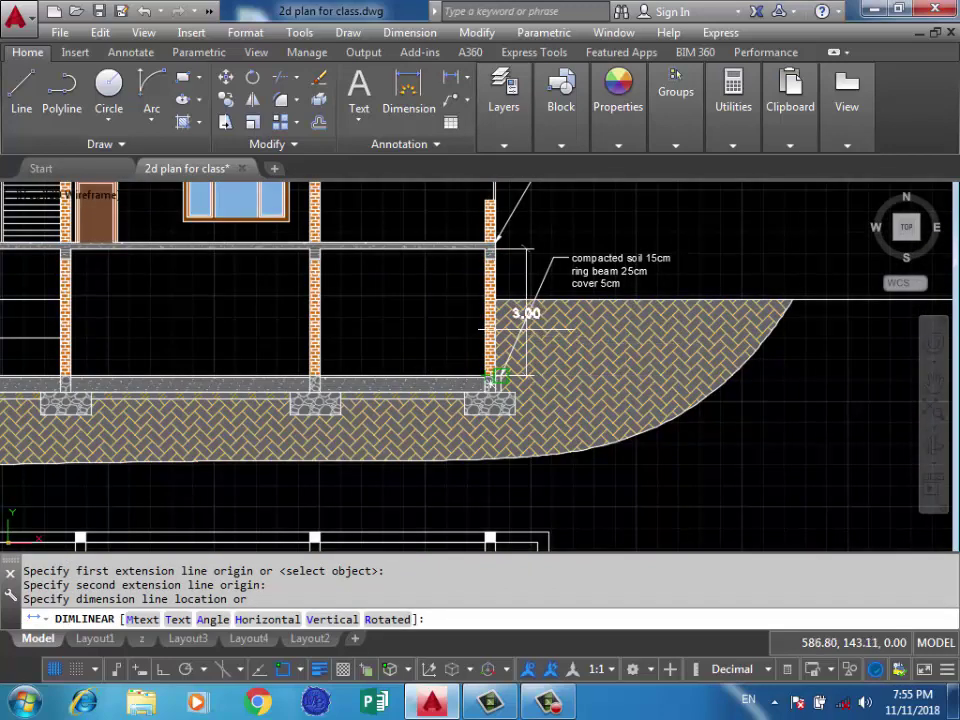
pyautogui.click(525, 323)
pyautogui.scroll(1, 499, 300)
pyautogui.scroll(4, 499, 290)
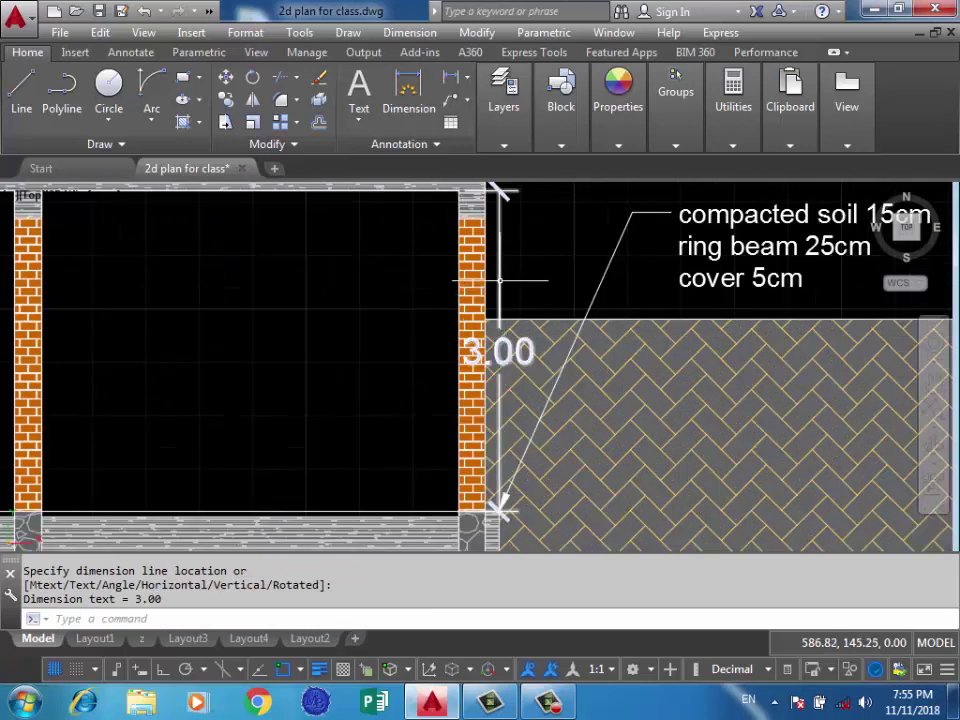
pyautogui.click(499, 278)
pyautogui.click(499, 350)
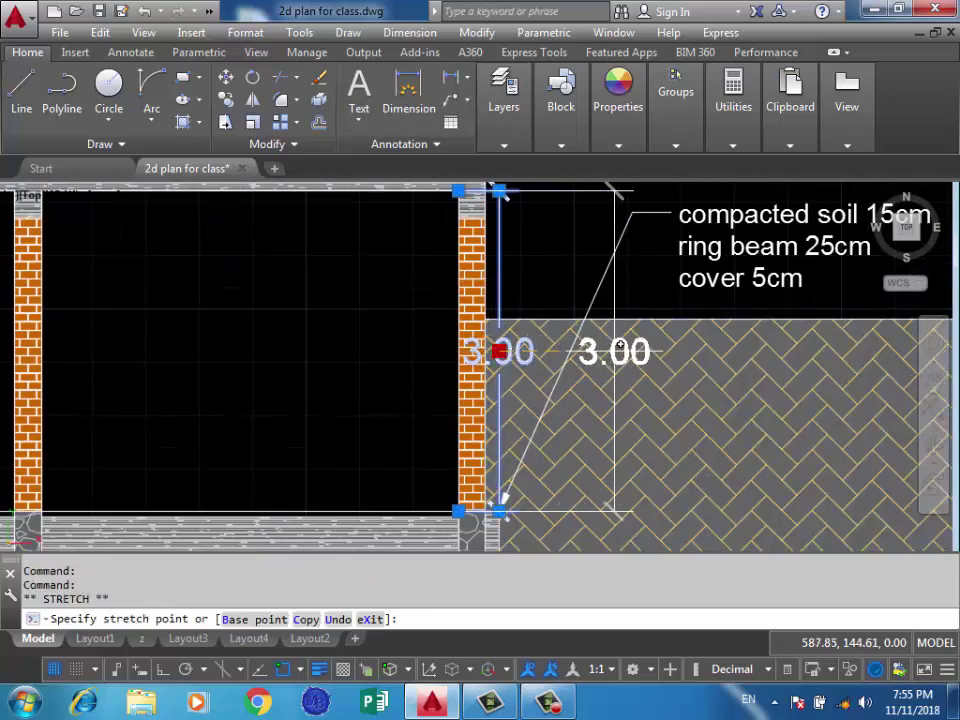
pyautogui.click(598, 350)
pyautogui.scroll(-1, 461, 336)
pyautogui.scroll(-1, 470, 320)
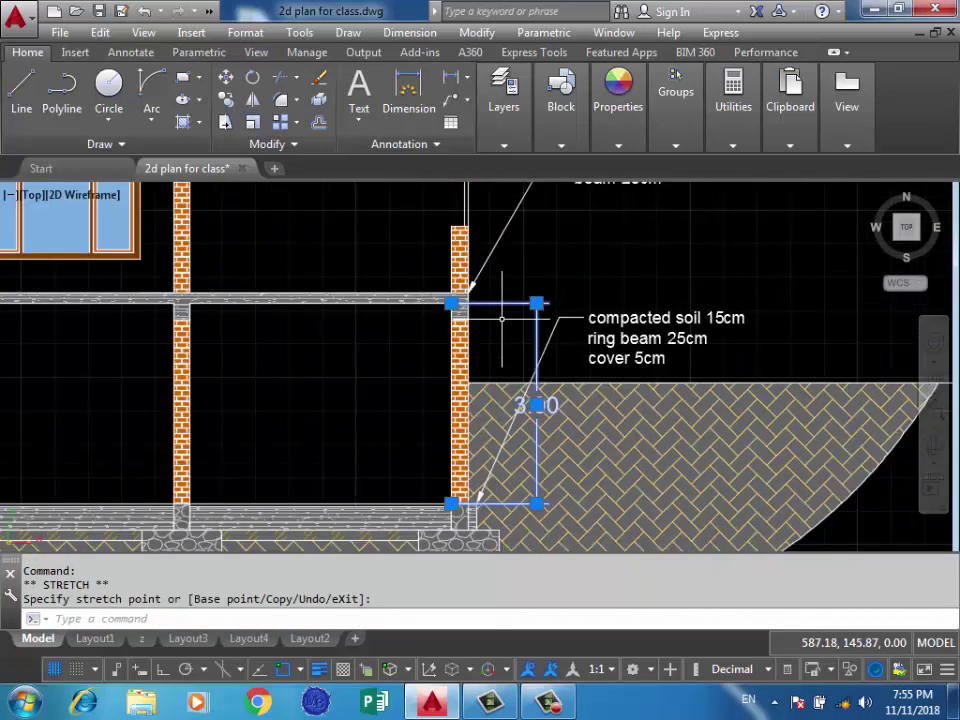
pyautogui.press('Escape')
# Add a 1.50 vertical dimension along the upper wall using DLI.
pyautogui.write('dli')
pyautogui.press('Return')
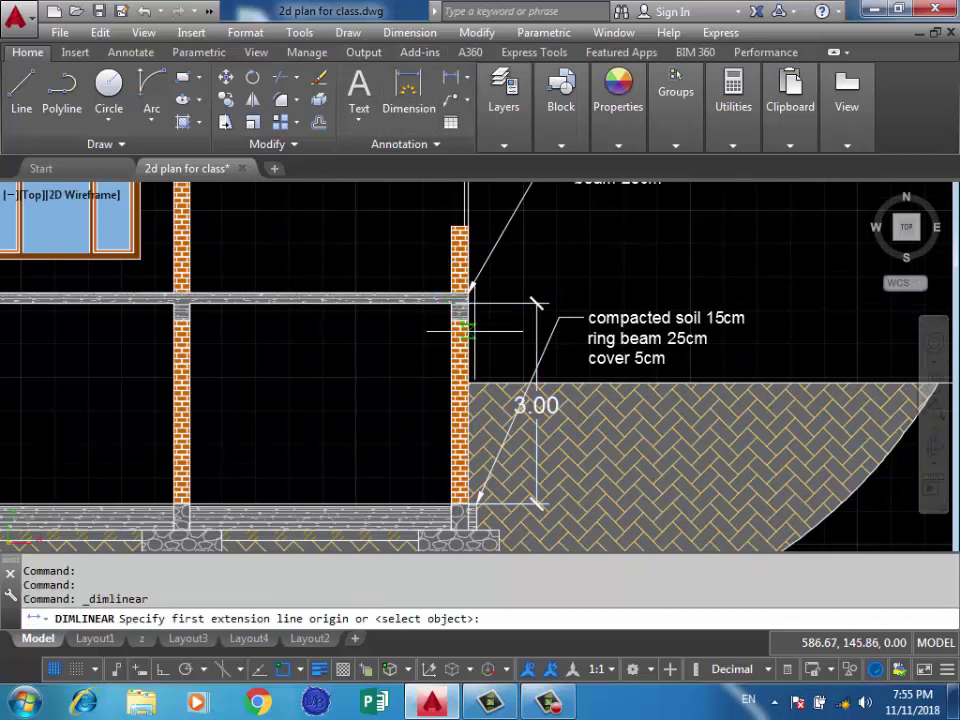
pyautogui.scroll(7, 481, 333)
pyautogui.scroll(-4, 481, 333)
pyautogui.moveTo(476, 289); pyautogui.dragTo(455, 357, button='middle')
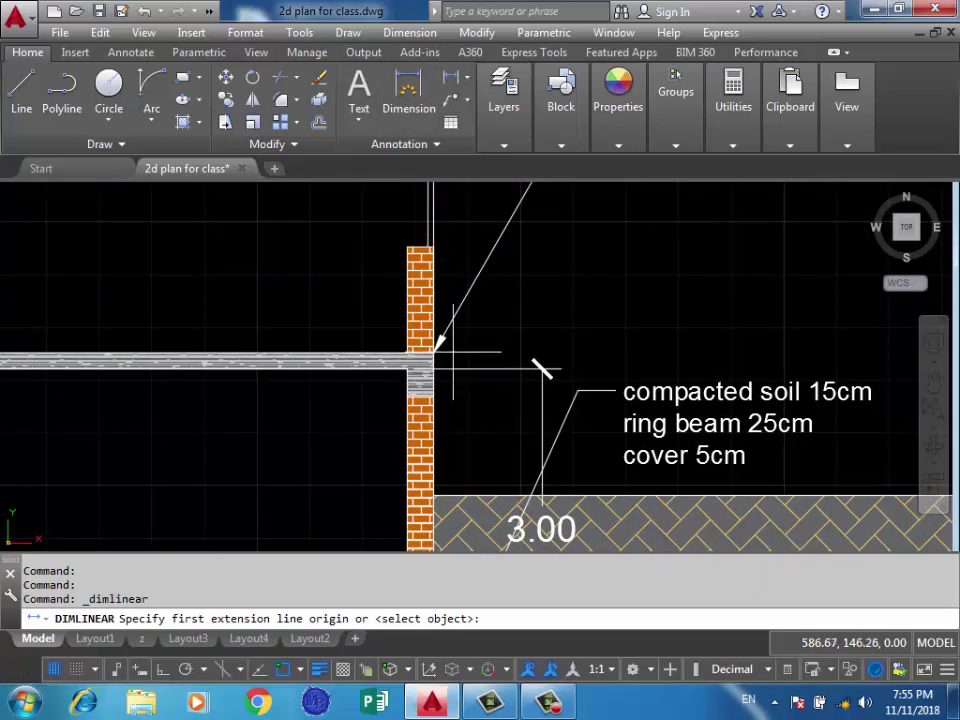
pyautogui.scroll(-2, 445, 340)
pyautogui.scroll(3, 438, 300)
pyautogui.click(380, 190)
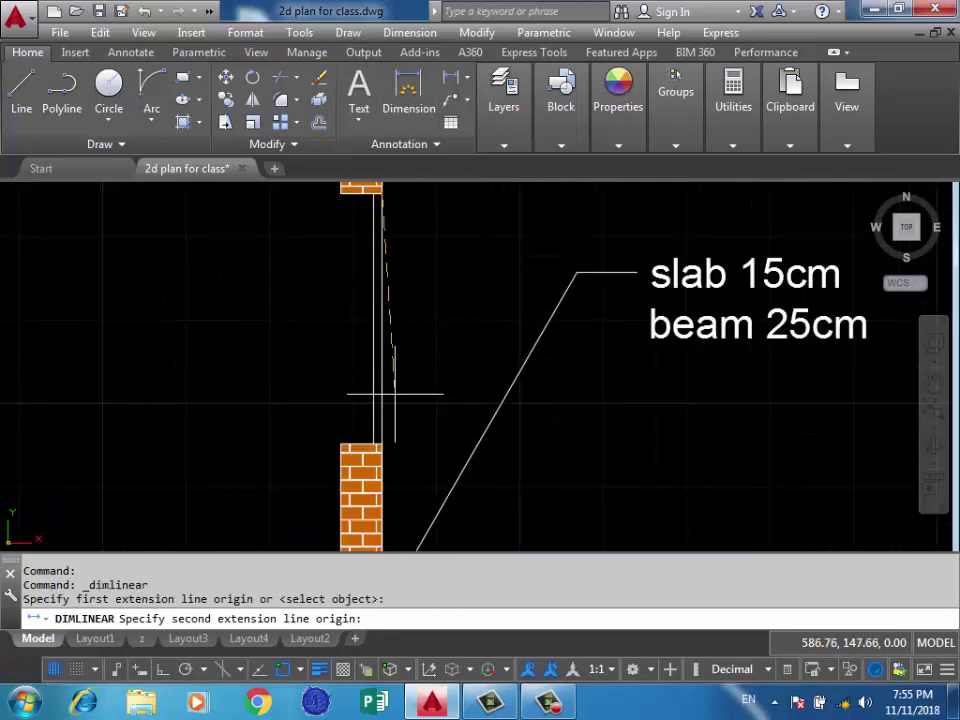
pyautogui.click(377, 443)
pyautogui.click(455, 330)
pyautogui.scroll(-3, 560, 390)
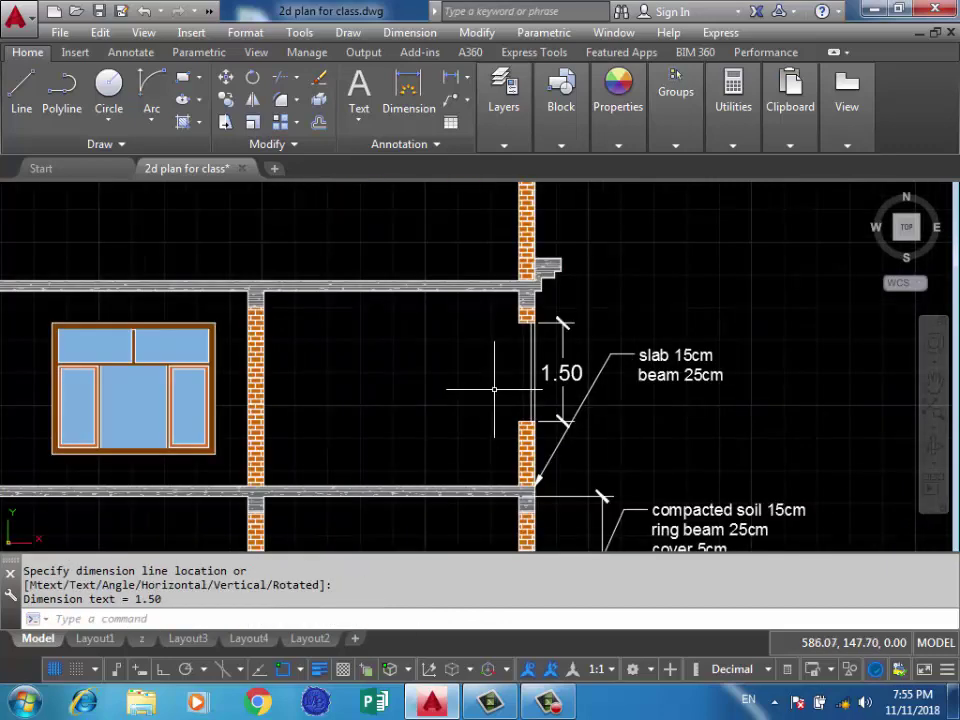
pyautogui.scroll(2, 561, 268)
pyautogui.scroll(-3, 590, 280)
pyautogui.scroll(-5, 605, 289)
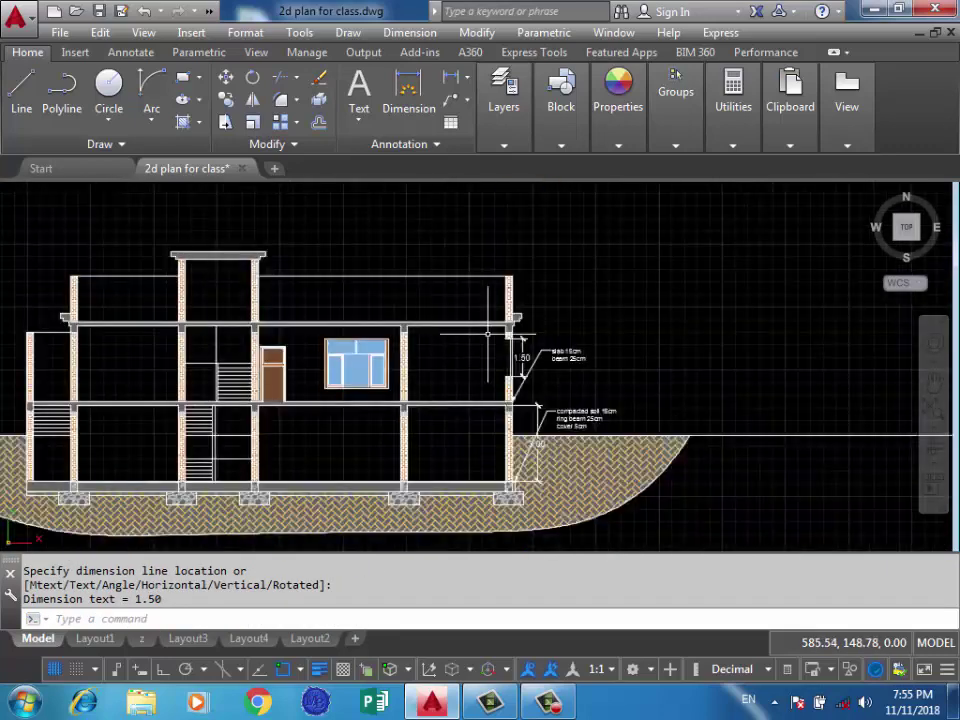
pyautogui.scroll(3, 510, 280)
pyautogui.scroll(2, 484, 326)
# Add a 1.80 vertical dimension from the roof slab to the parapet top.
pyautogui.press('Return')
pyautogui.click(494, 249)
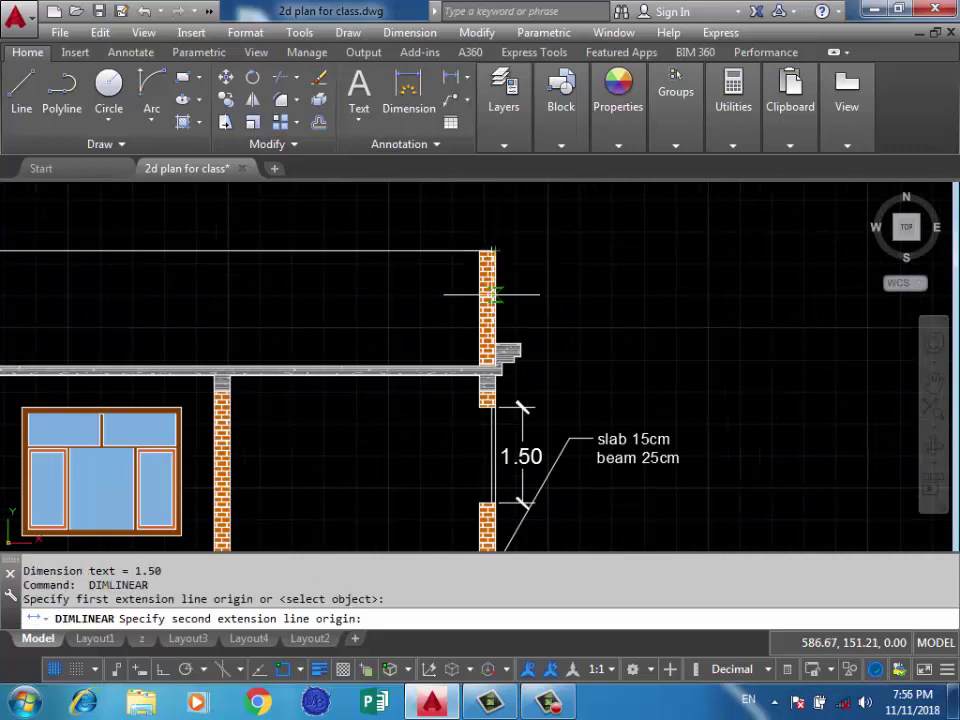
pyautogui.click(493, 366)
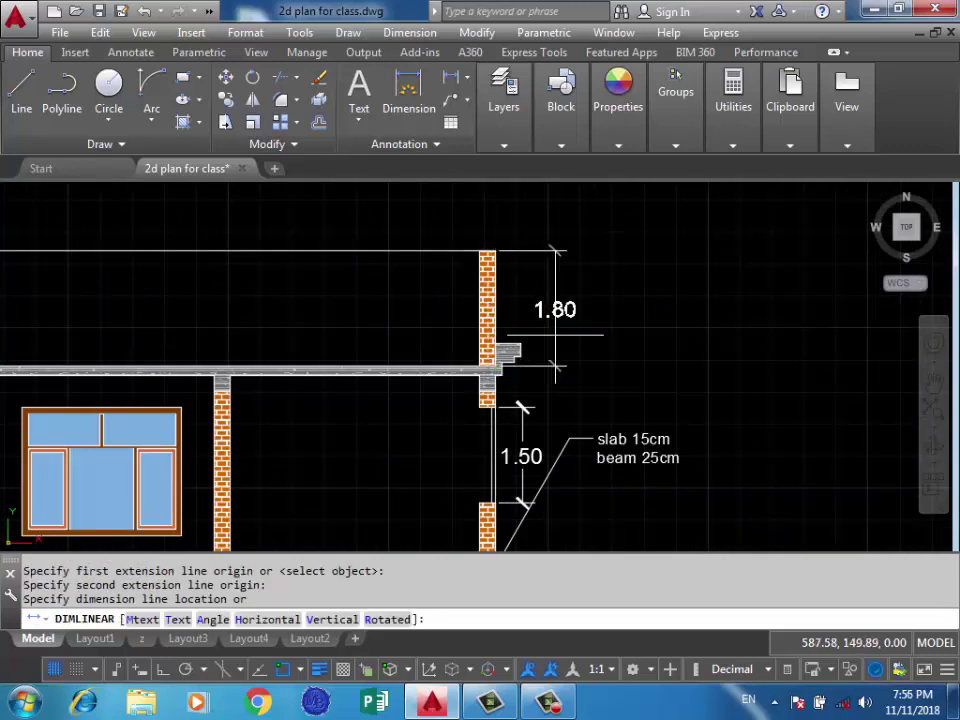
pyautogui.click(557, 335)
pyautogui.scroll(-2, 557, 335)
pyautogui.moveTo(514, 315); pyautogui.dragTo(632, 291, button='middle')
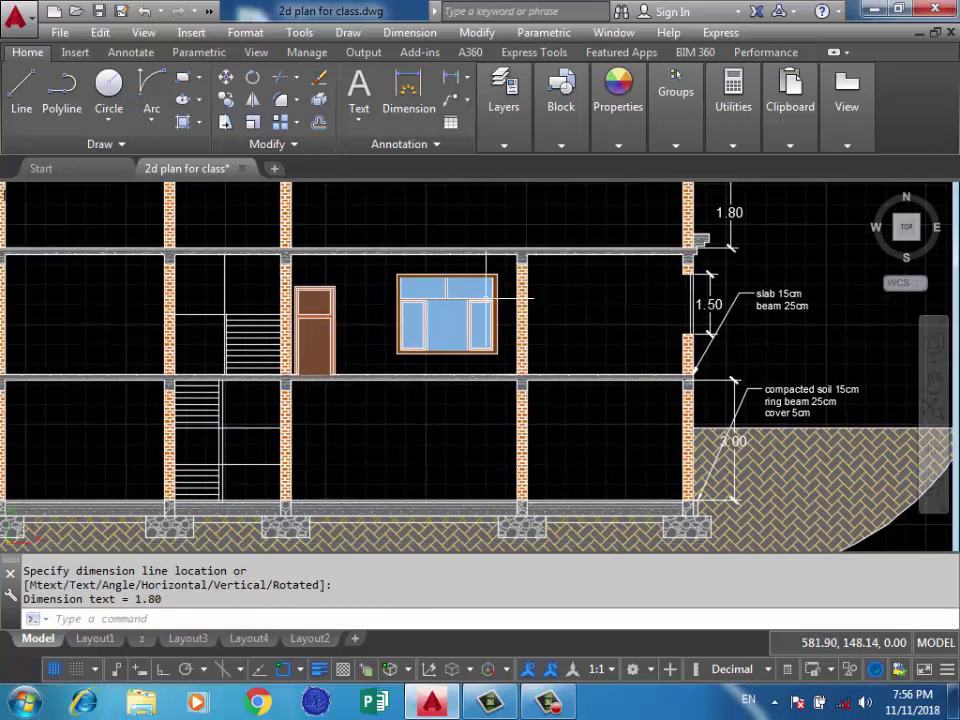
pyautogui.moveTo(485, 297); pyautogui.dragTo(554, 337, button='middle')
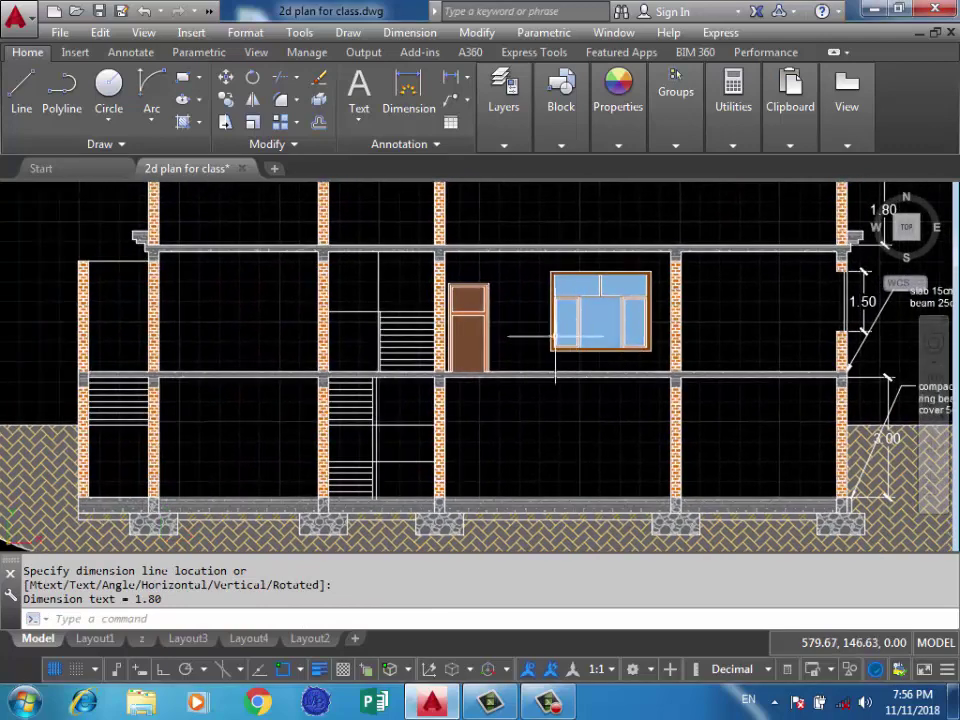
# Dimension the window with a 2.00 height and a 2.50 width.
pyautogui.scroll(4, 517, 284)
pyautogui.press('Return')
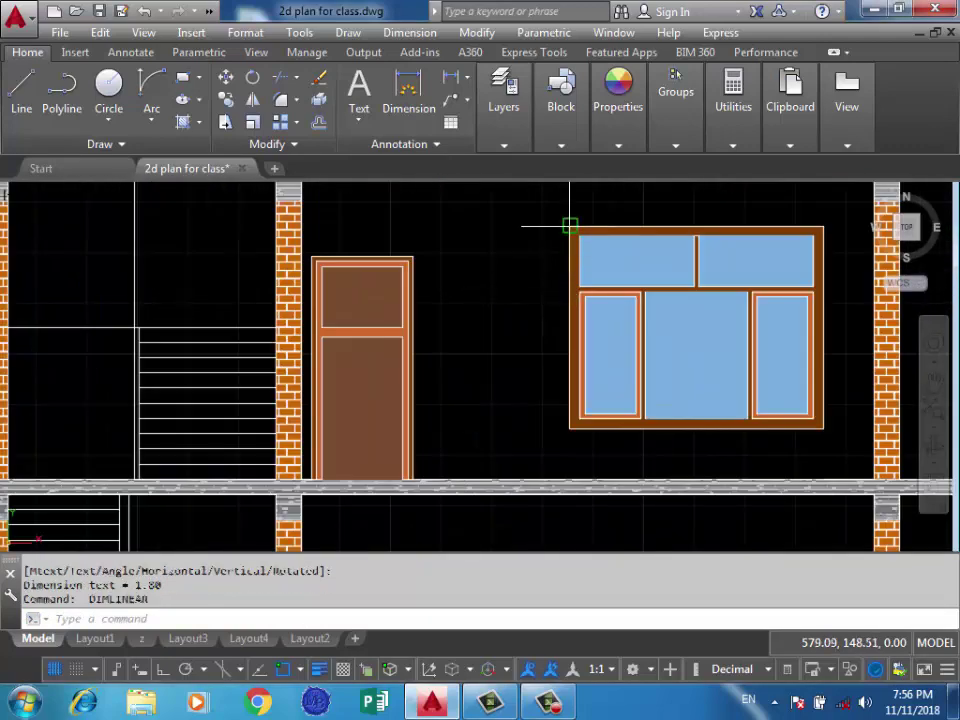
pyautogui.click(571, 227)
pyautogui.click(569, 427)
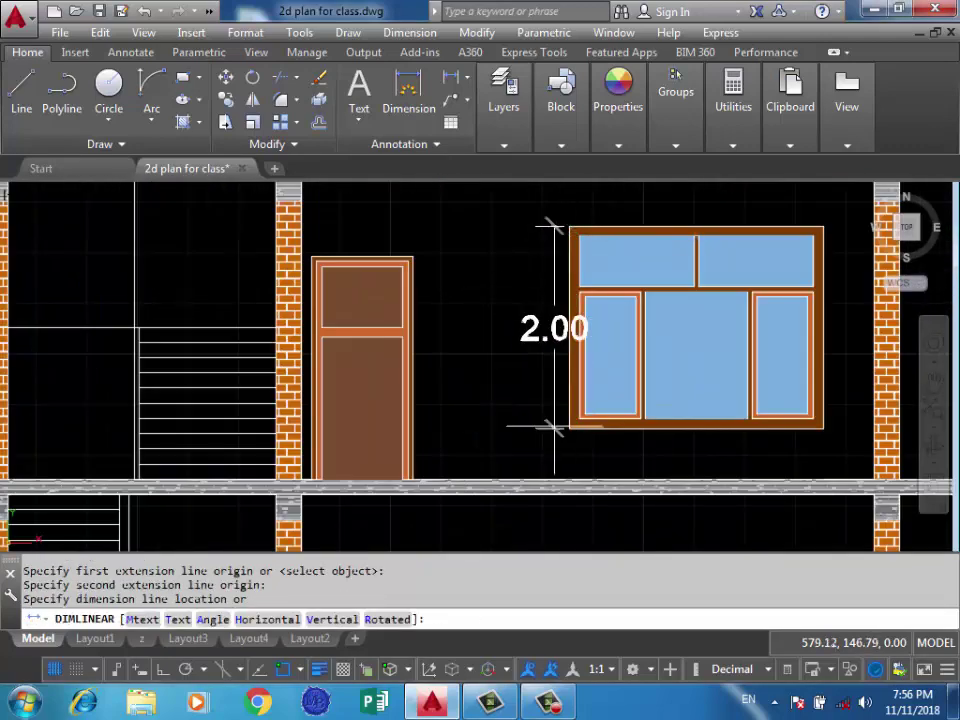
pyautogui.click(537, 330)
pyautogui.press('Return')
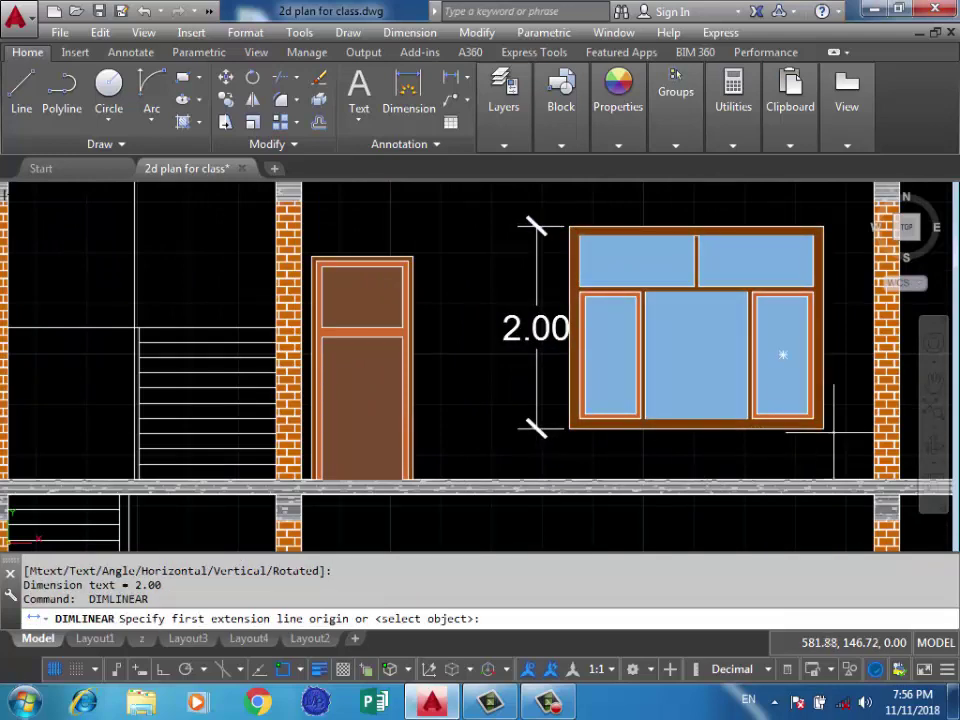
pyautogui.click(822, 428)
pyautogui.click(569, 428)
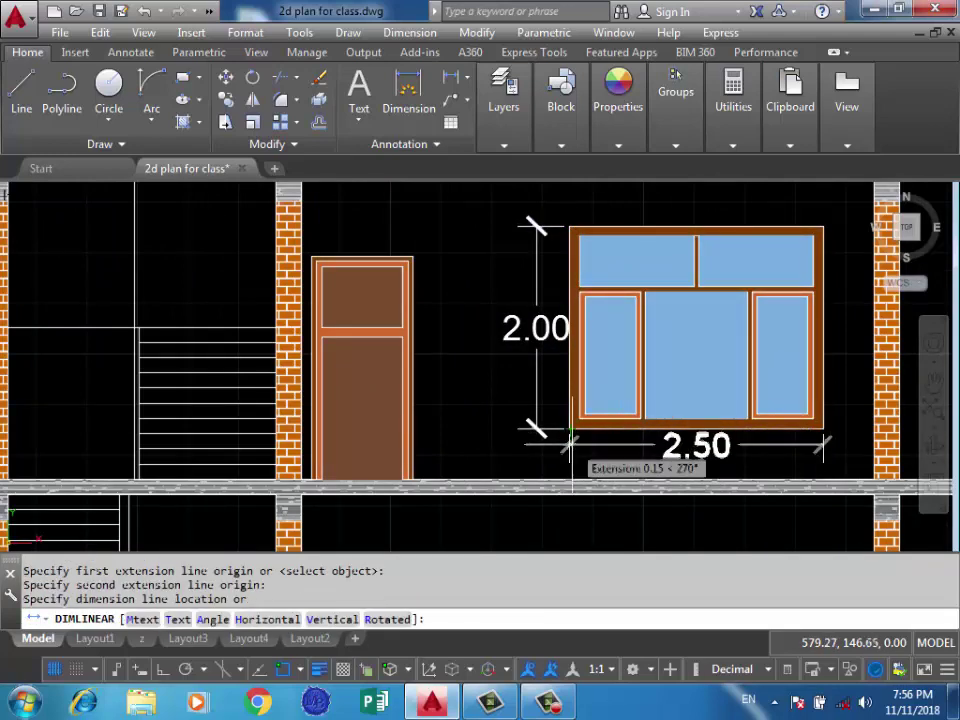
pyautogui.click(640, 455)
# Dimension the door with a 2.20 height and a 1.00 width.
pyautogui.press('Return')
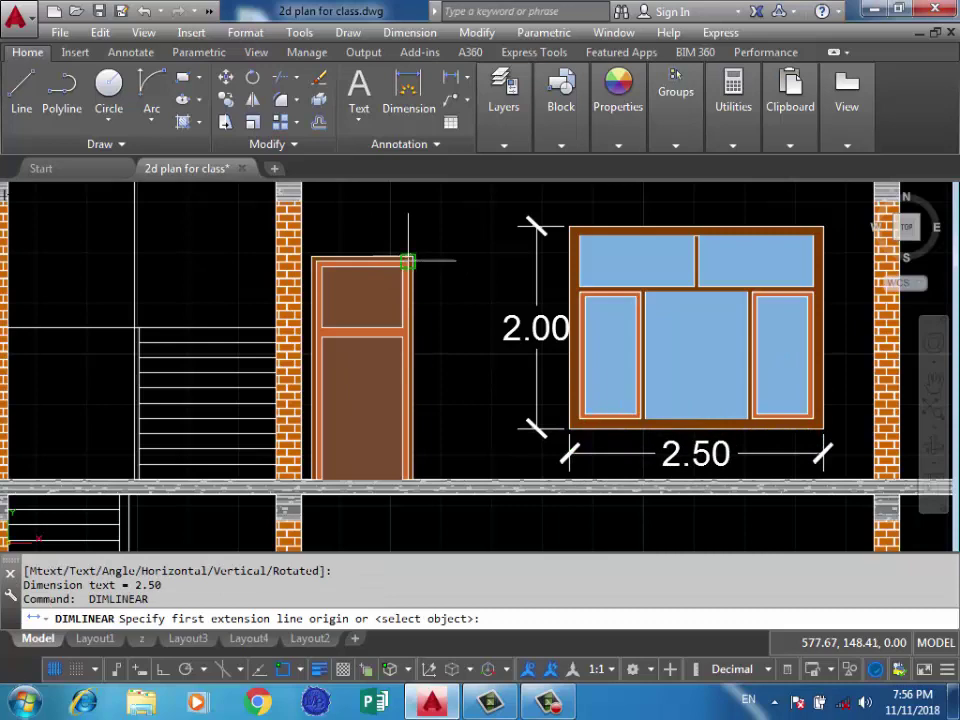
pyautogui.click(409, 260)
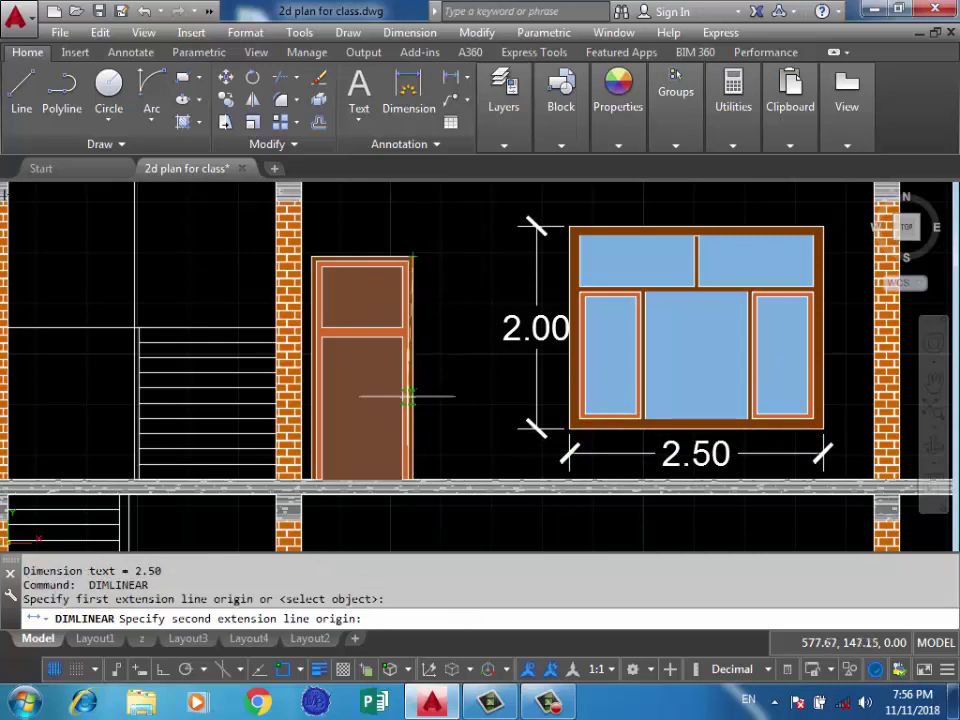
pyautogui.click(411, 480)
pyautogui.click(447, 370)
pyautogui.press('Return')
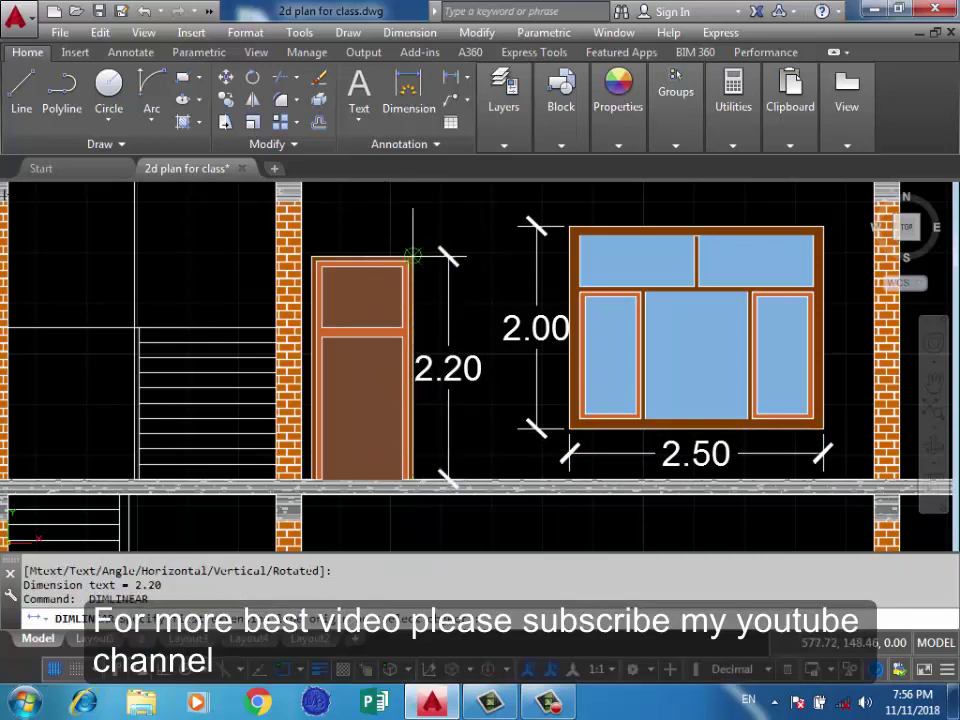
pyautogui.click(314, 258)
pyautogui.click(409, 260)
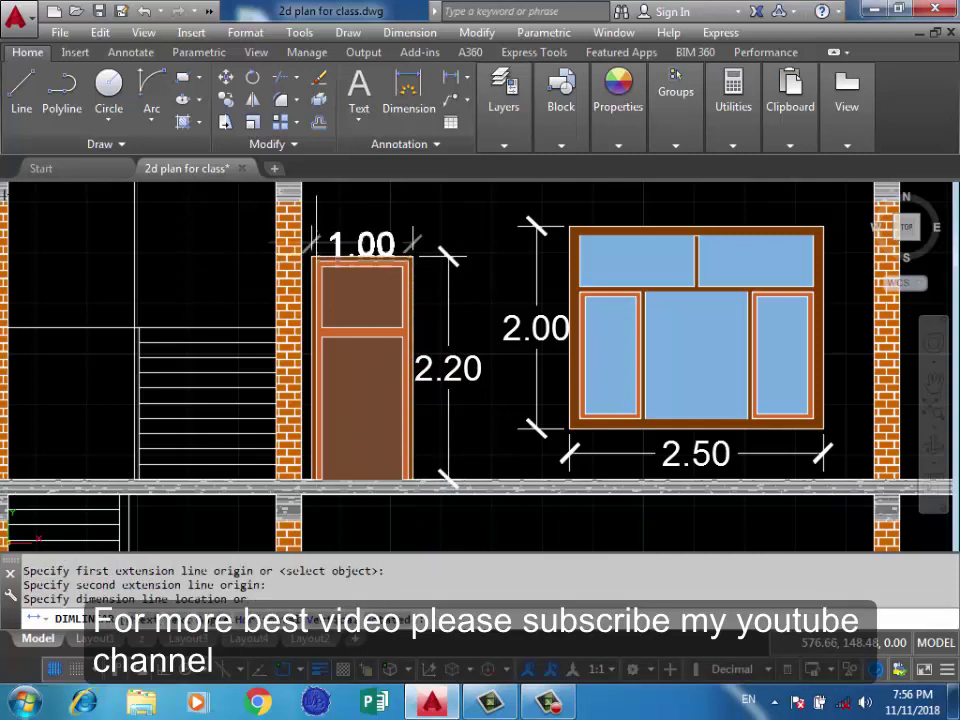
pyautogui.scroll(-3, 479, 233)
pyautogui.scroll(-2, 479, 233)
pyautogui.moveTo(333, 267); pyautogui.dragTo(397, 425, button='middle')
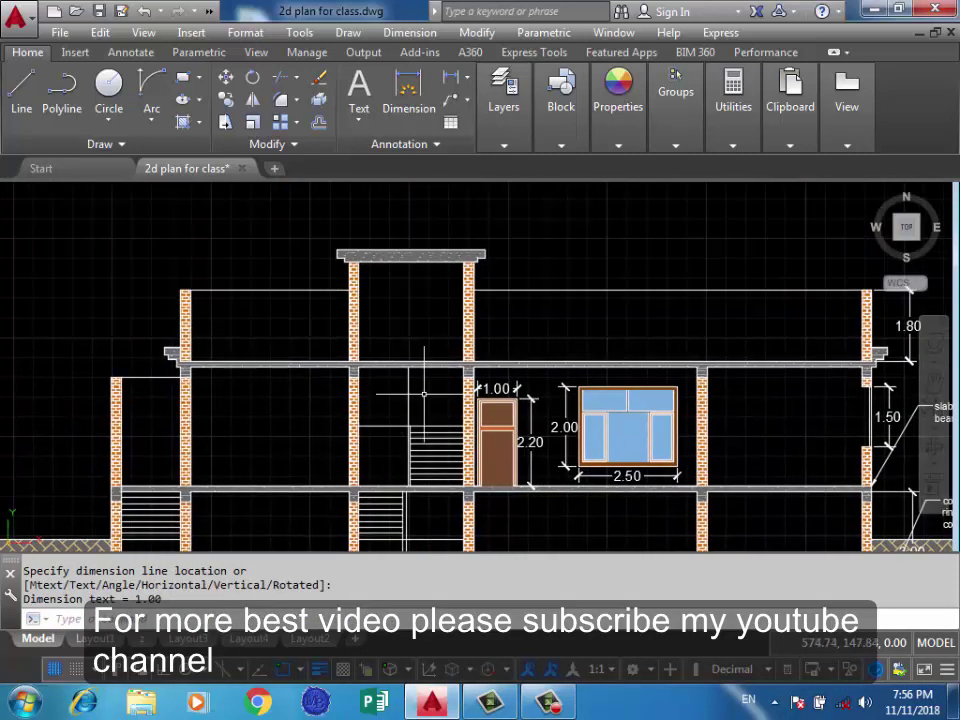
pyautogui.scroll(-2, 346, 239)
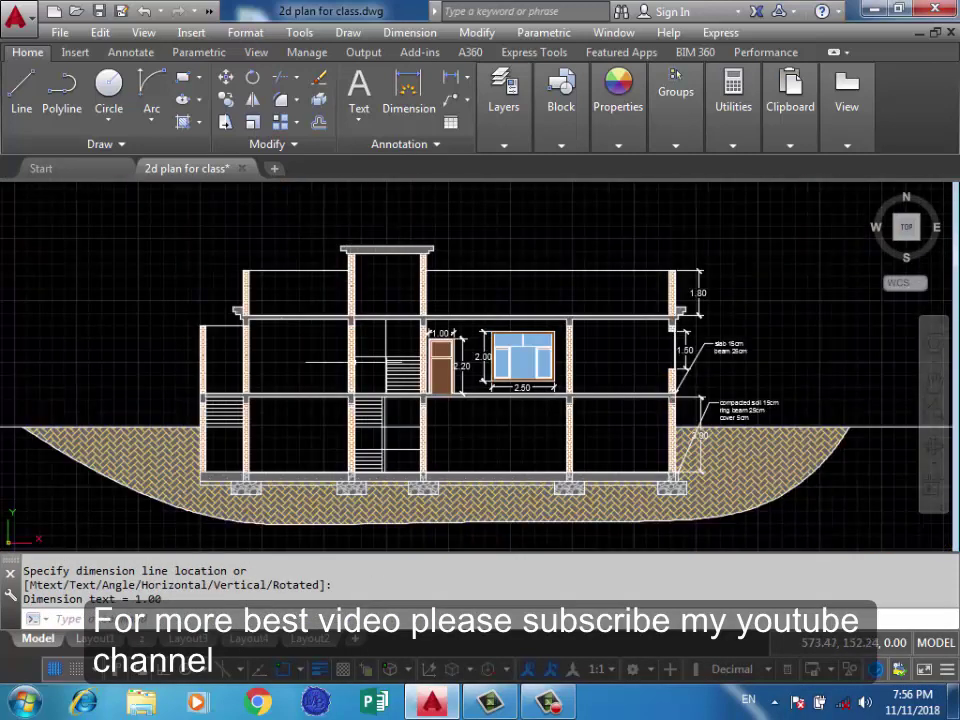
pyautogui.moveTo(416, 466); pyautogui.dragTo(405, 318, button='middle')
pyautogui.scroll(6, 416, 402)
pyautogui.scroll(3, 415, 330)
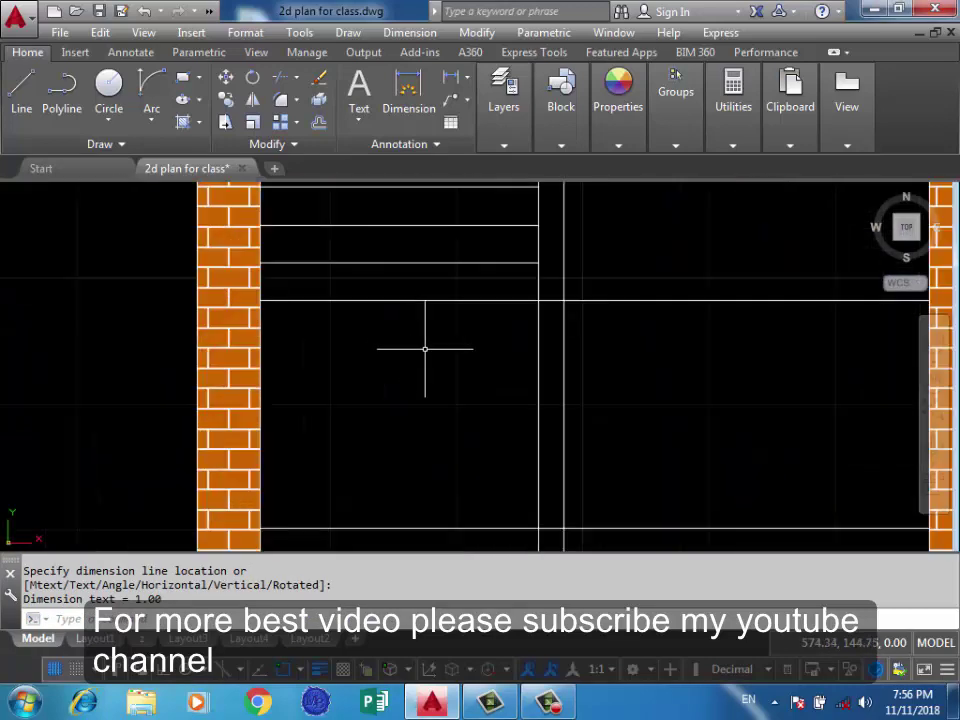
pyautogui.scroll(-3, 490, 339)
pyautogui.click(500, 332)
# Dimension the ground-floor stair bay width at 1.10 and the riser at 0.15.
pyautogui.press('Return')
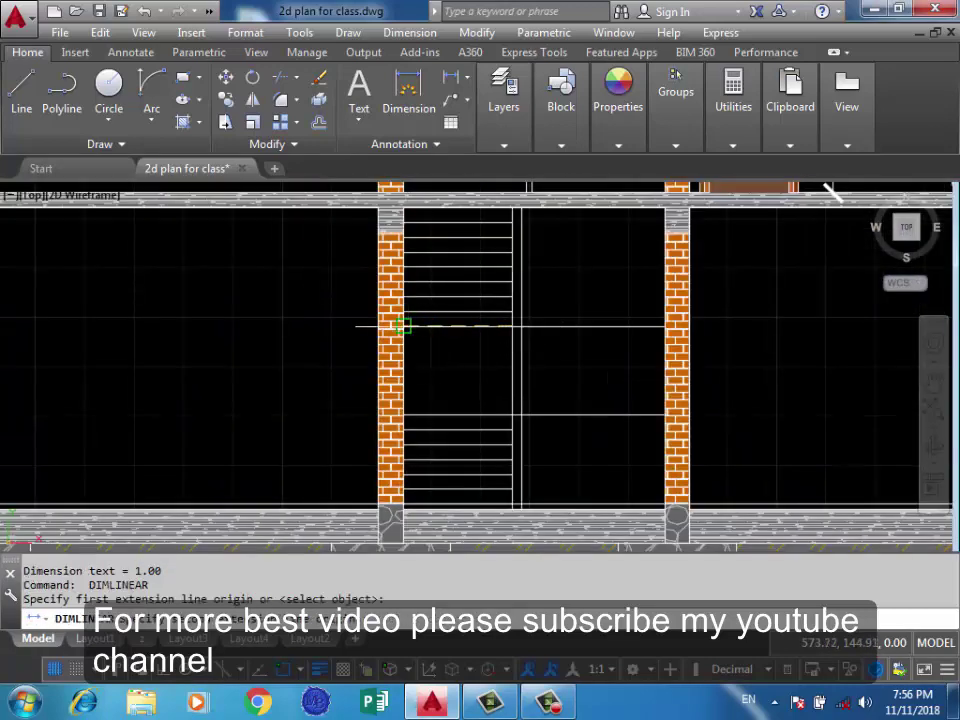
pyautogui.click(401, 326)
pyautogui.click(512, 326)
pyautogui.scroll(3, 505, 330)
pyautogui.click(505, 375)
pyautogui.press('Return')
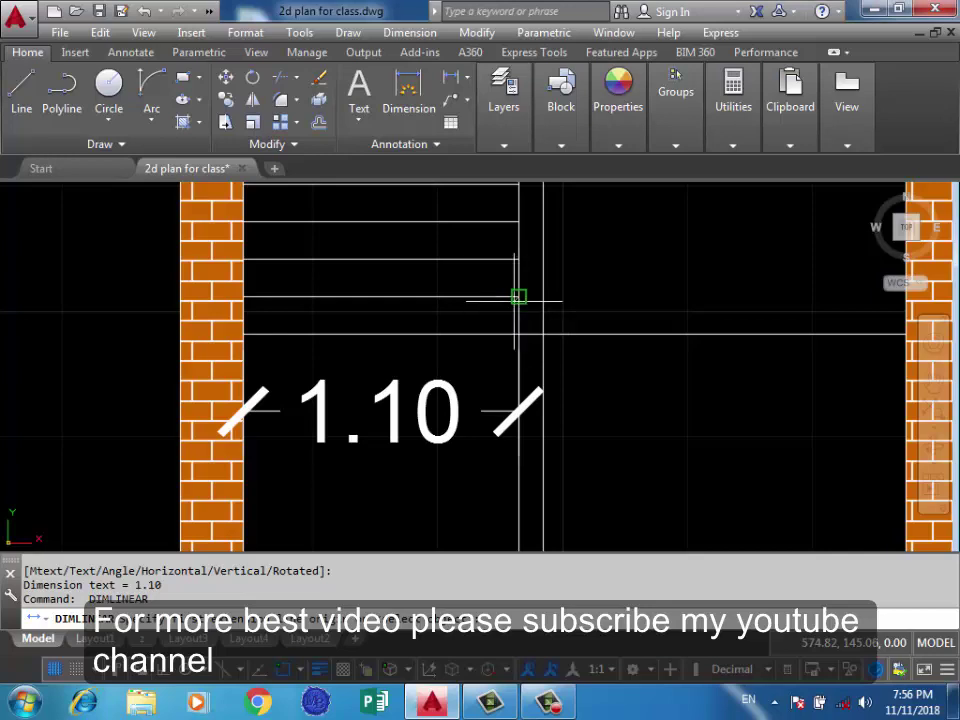
pyautogui.click(516, 334)
pyautogui.click(518, 297)
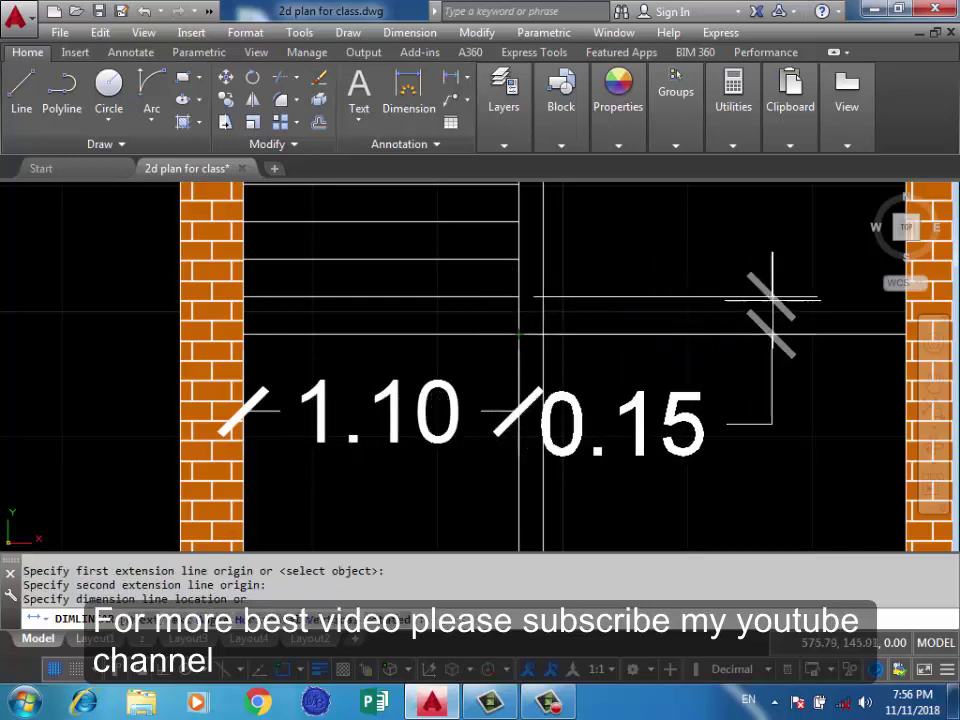
pyautogui.scroll(-2, 585, 312)
pyautogui.scroll(-3, 528, 334)
pyautogui.scroll(-2, 473, 343)
pyautogui.click(473, 343)
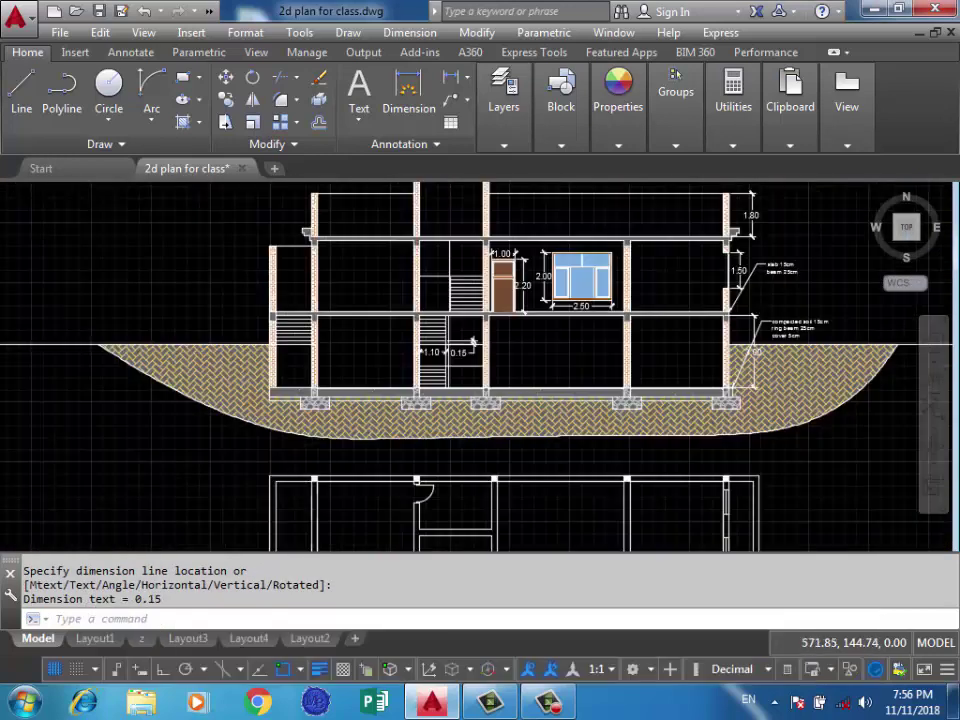
pyautogui.scroll(-3, 473, 343)
pyautogui.scroll(-1, 58, 216)
pyautogui.scroll(-2, 58, 216)
# Copy the whole building section with a crossing window and place it to the right.
pyautogui.scroll(1, 195, 228)
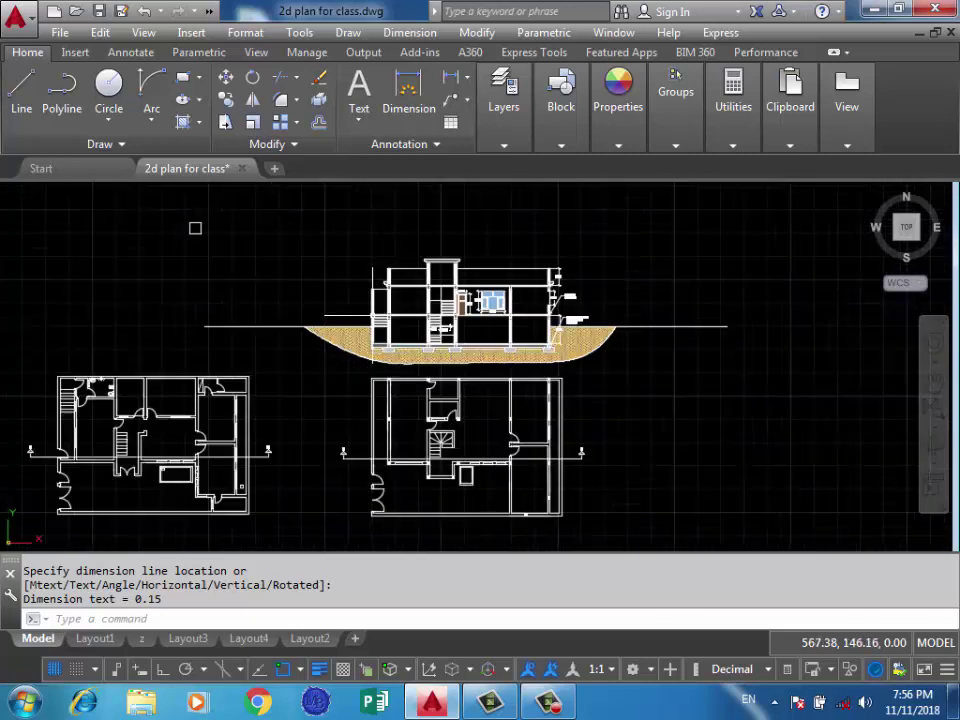
pyautogui.write('o')
pyautogui.press('Return')
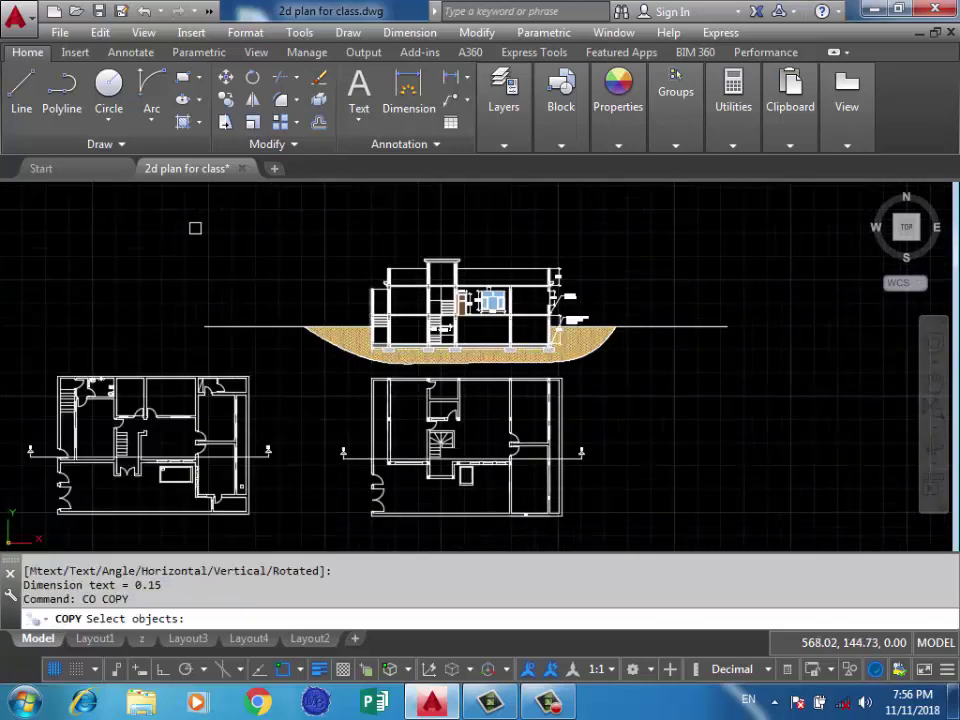
pyautogui.click(744, 196)
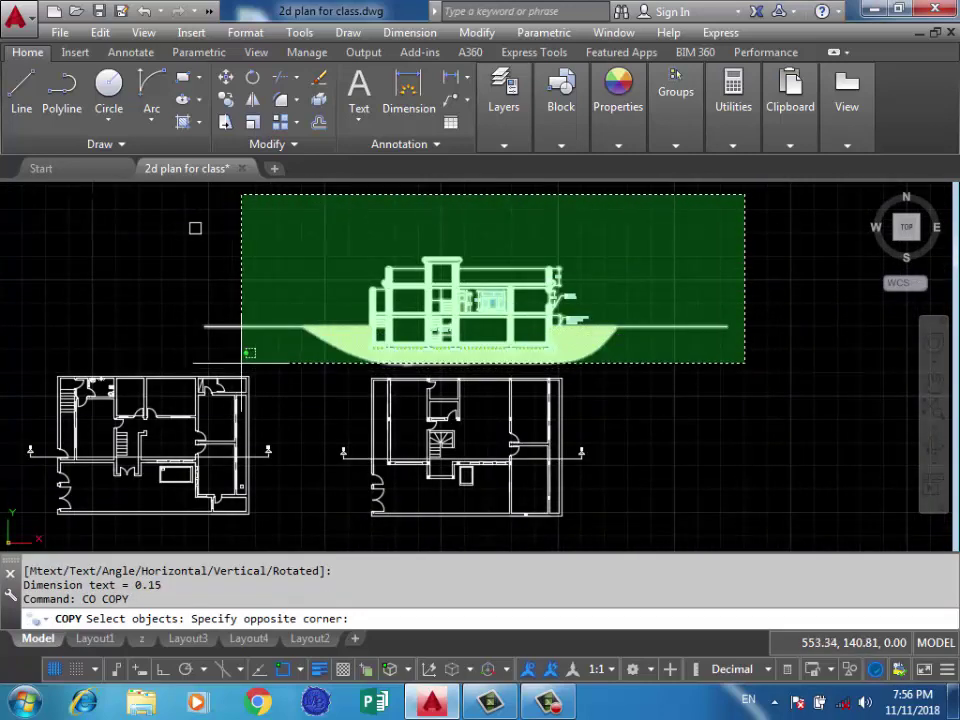
pyautogui.click(262, 348)
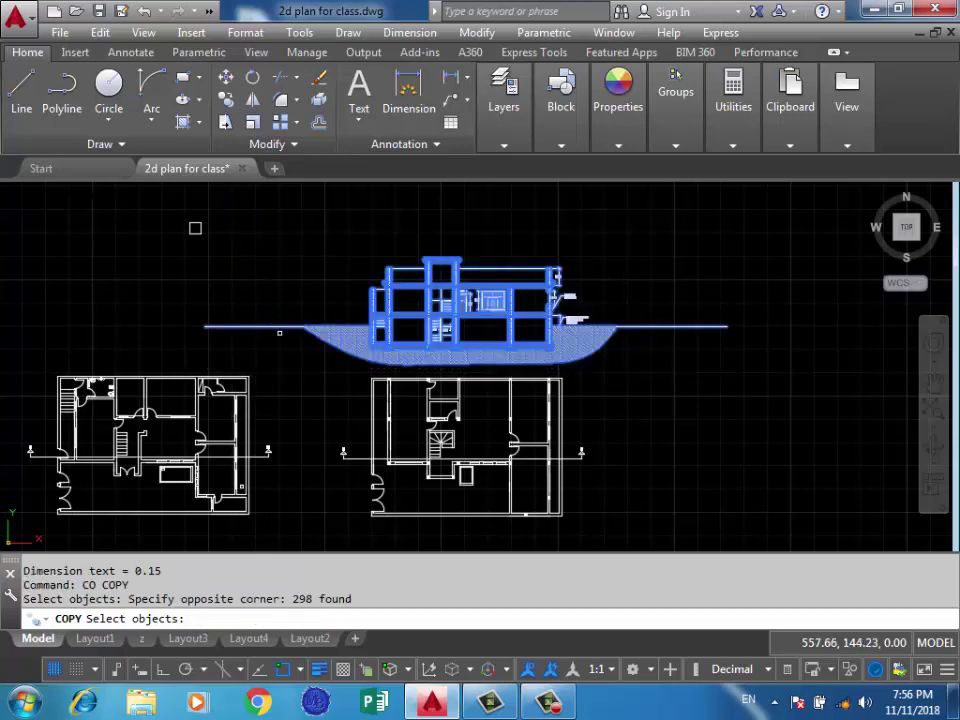
pyautogui.press('Return')
pyautogui.click(727, 326)
pyautogui.scroll(-4, 760, 312)
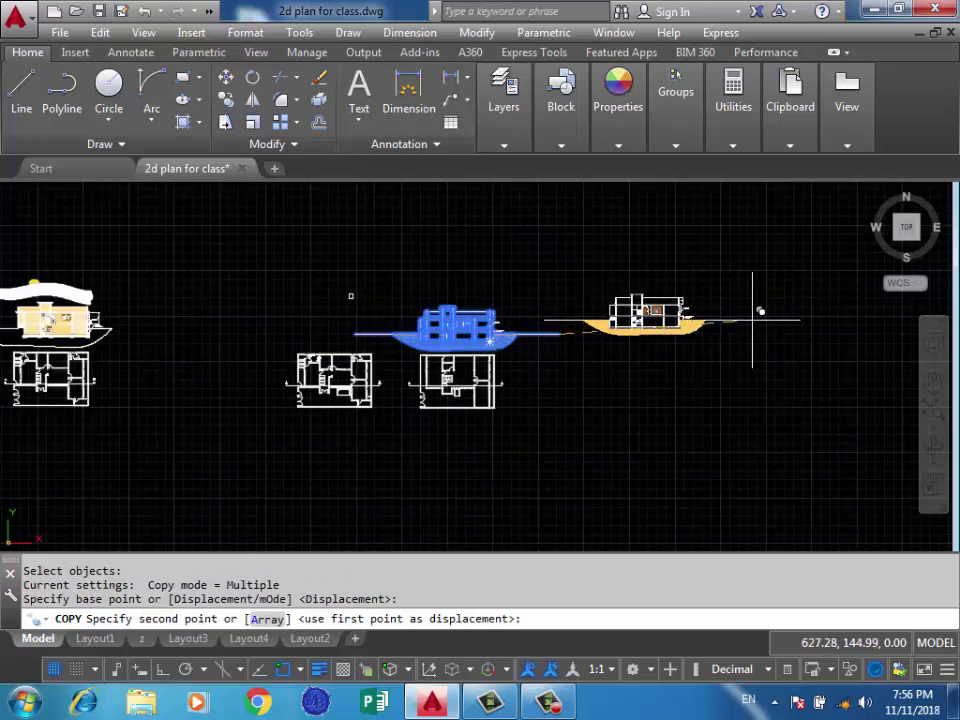
pyautogui.click(812, 322)
pyautogui.moveTo(672, 315); pyautogui.dragTo(422, 311, button='middle')
pyautogui.press('Return')
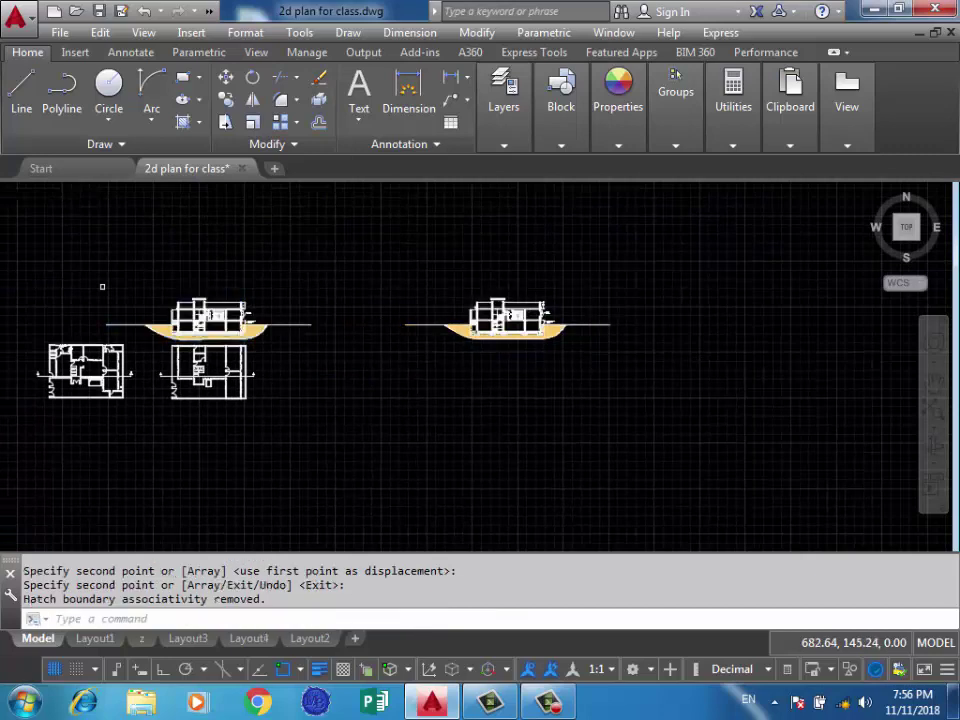
# Delete the door's 2.20 and 1.00 dimensions and the window's 2.00 and 2.50 dimensions.
pyautogui.scroll(5, 145, 322)
pyautogui.scroll(6, 150, 320)
pyautogui.click(202, 305)
pyautogui.click(108, 182)
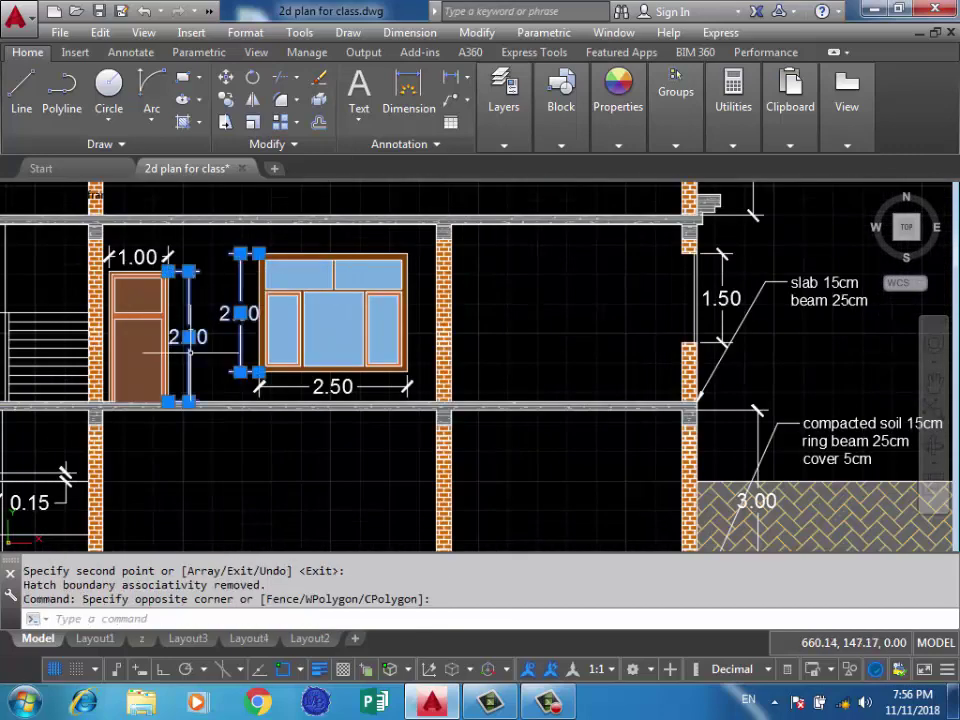
pyautogui.press('Delete')
pyautogui.click(140, 258)
pyautogui.press('Delete')
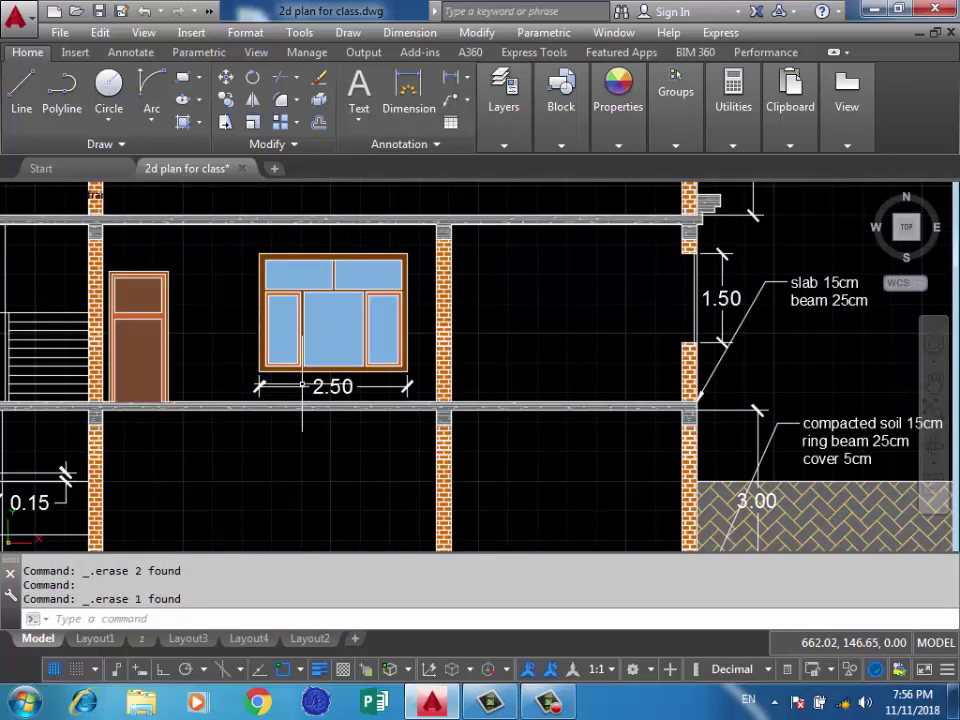
pyautogui.click(302, 384)
pyautogui.click(259, 390)
pyautogui.press('Delete')
# Delete the 0.15 riser and 1.10 stair bay dimensions.
pyautogui.scroll(-5, 259, 390)
pyautogui.scroll(7, 381, 367)
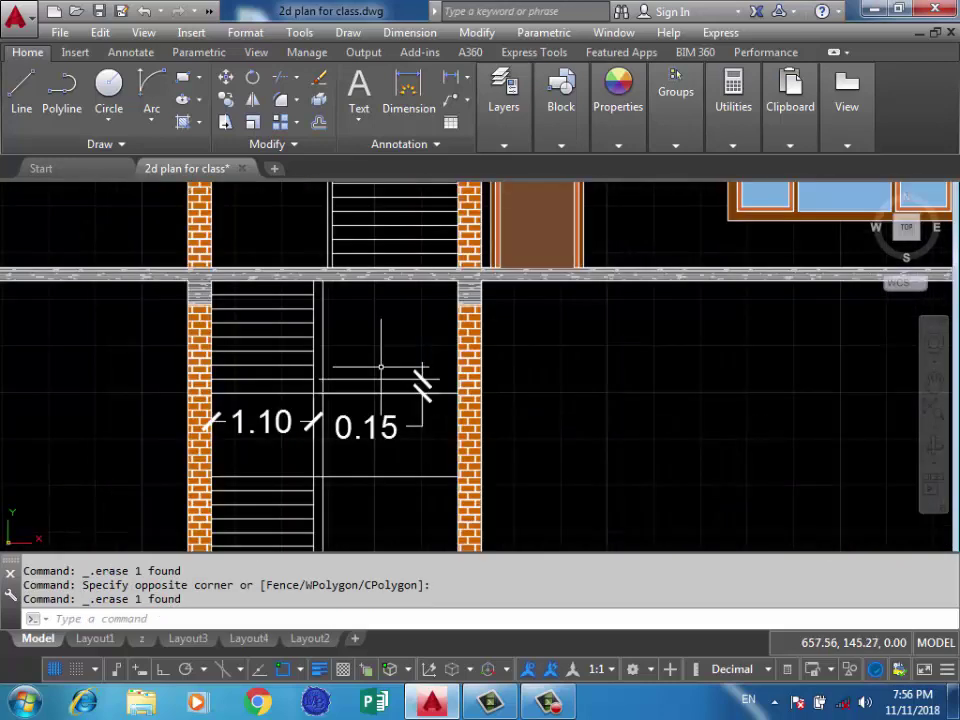
pyautogui.click(420, 385)
pyautogui.click(377, 427)
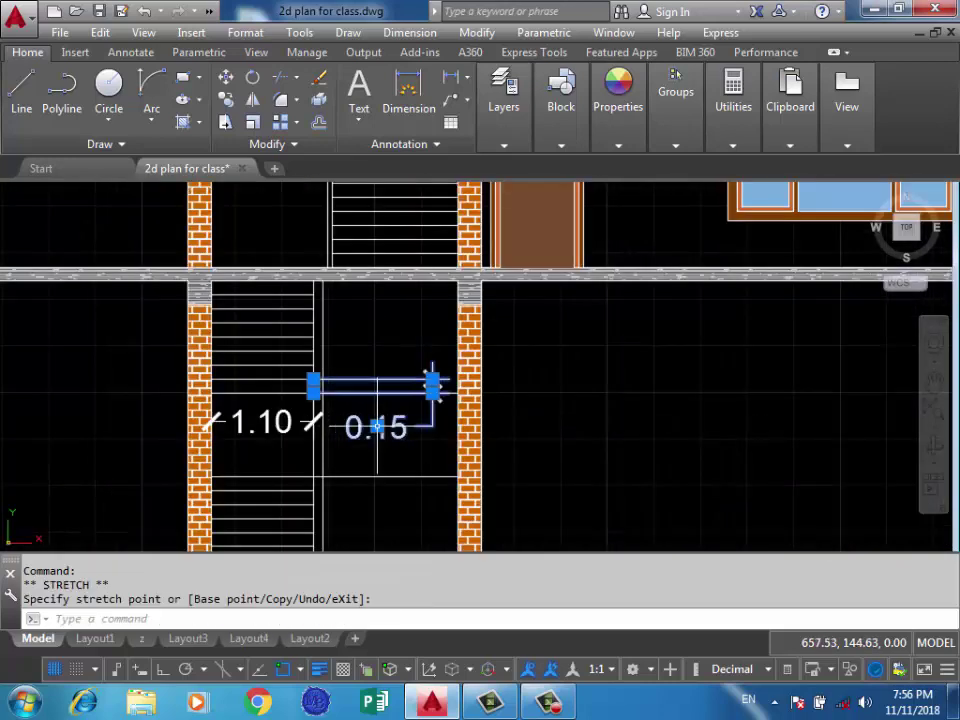
pyautogui.press('Delete')
pyautogui.click(261, 422)
pyautogui.press('Delete')
pyautogui.scroll(-5, 257, 435)
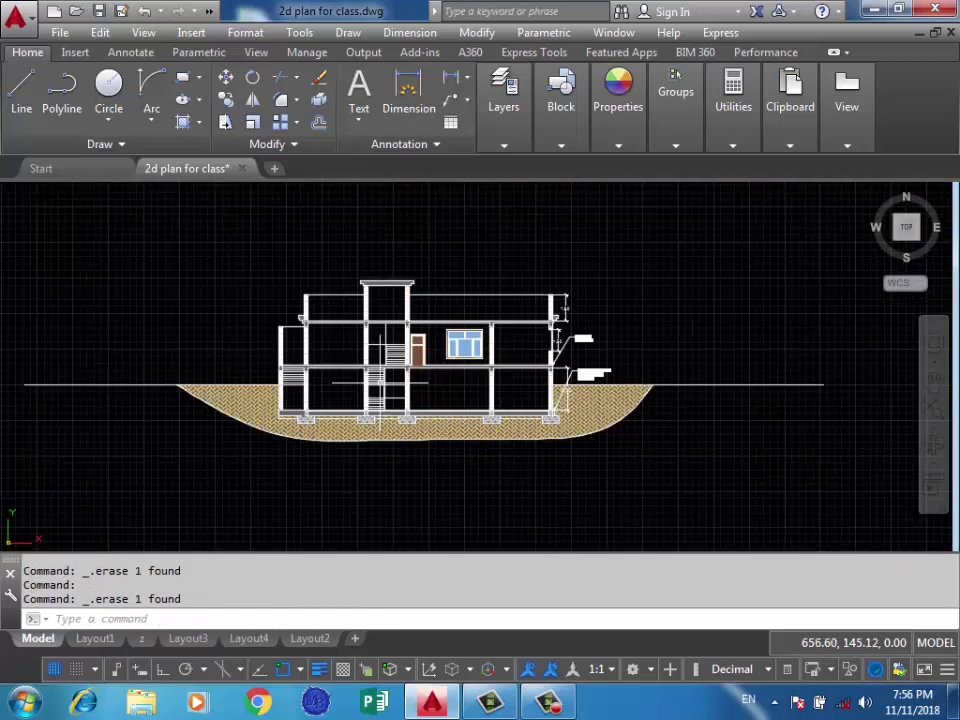
pyautogui.scroll(5, 463, 343)
pyautogui.scroll(-1, 542, 321)
# Start a solid hatch on the right half of the building in pale beige 254,234,185.
pyautogui.moveTo(542, 321)
pyautogui.mouseDown(button='middle')
pyautogui.moveTo(460, 343)
pyautogui.moveTo(567, 380)
pyautogui.mouseUp(button='middle')
pyautogui.write('h')
pyautogui.press('Return')
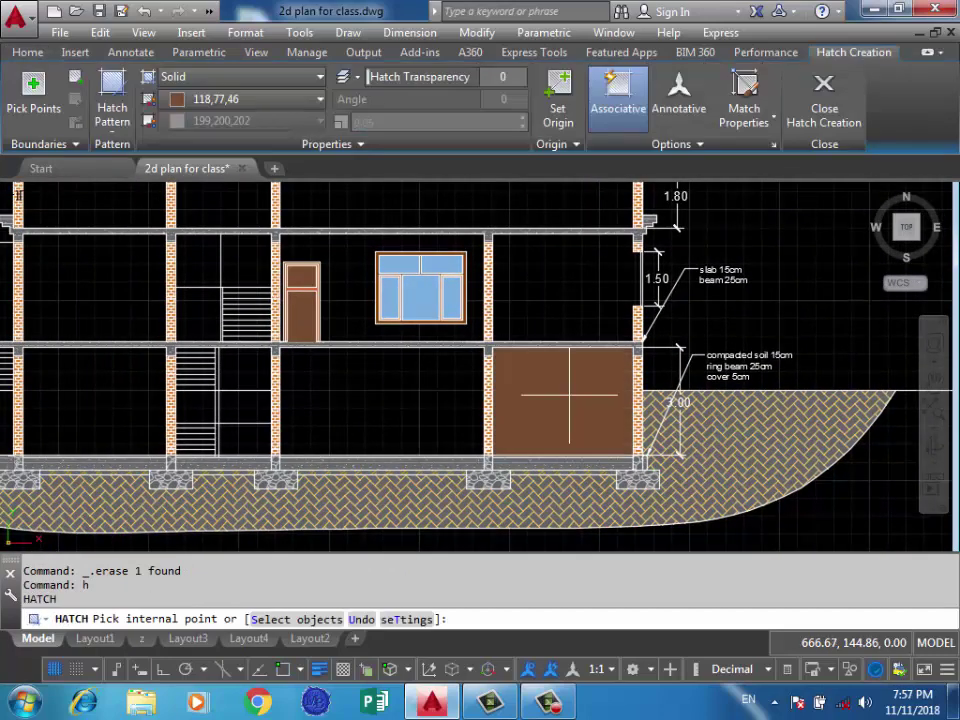
pyautogui.click(320, 99)
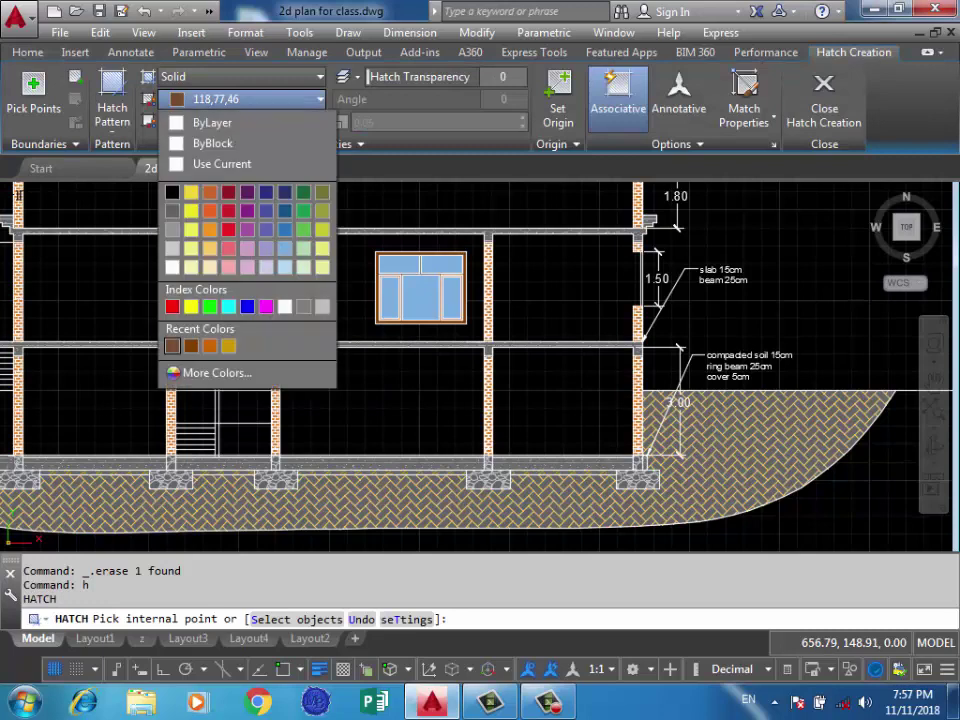
pyautogui.click(209, 267)
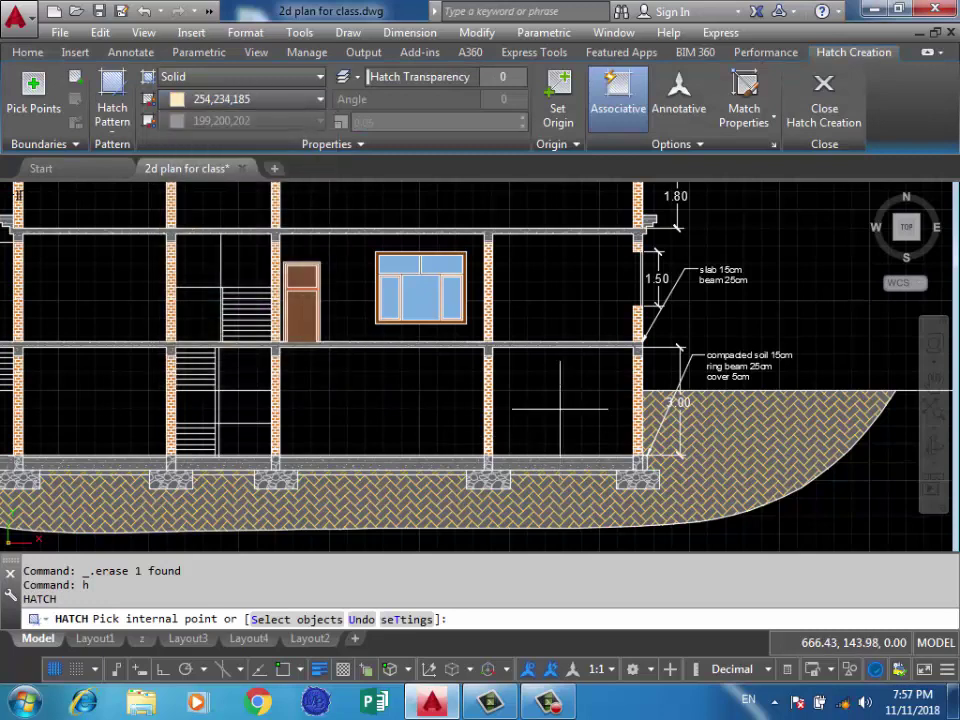
# Pick the lower right room and the upper room right of the window to fill.
pyautogui.scroll(-3, 645, 410)
pyautogui.scroll(-4, 645, 410)
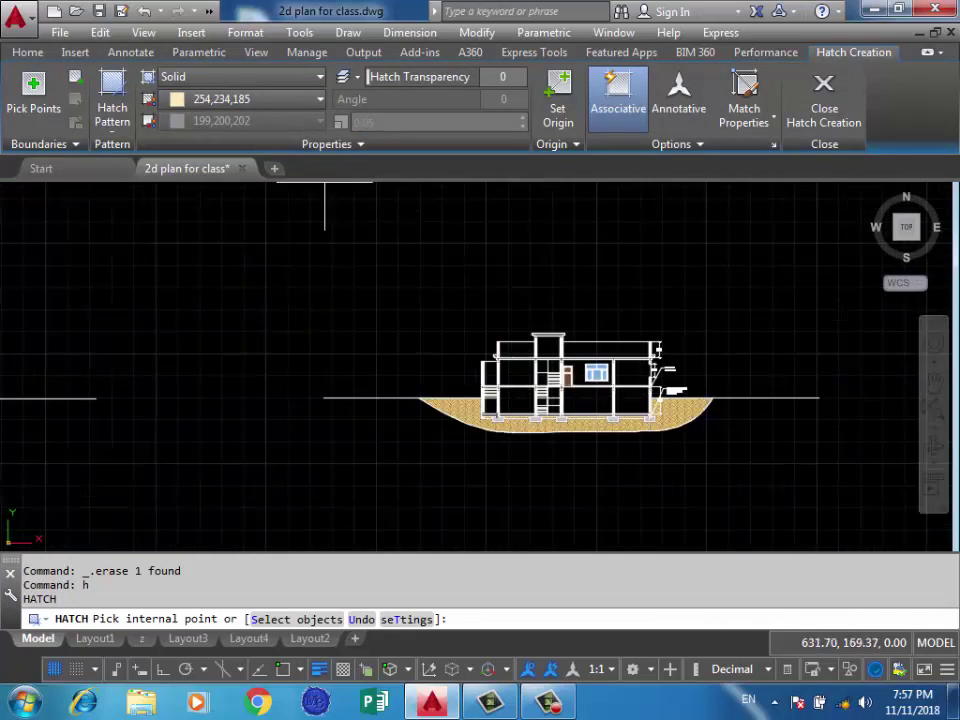
pyautogui.scroll(2, 394, 424)
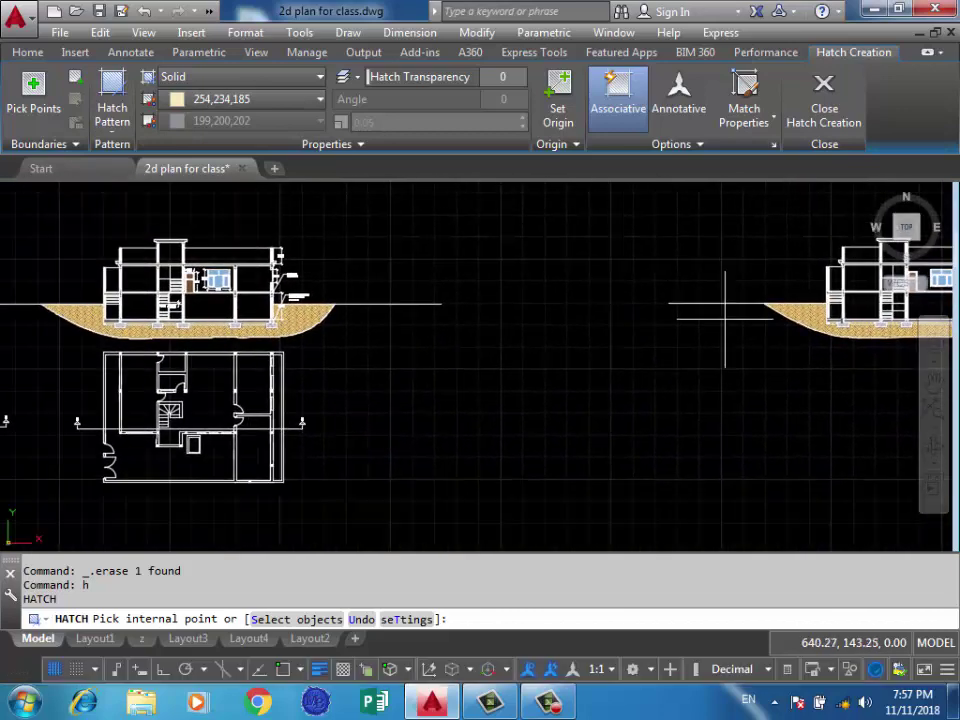
pyautogui.moveTo(617, 231); pyautogui.dragTo(407, 198, button='middle')
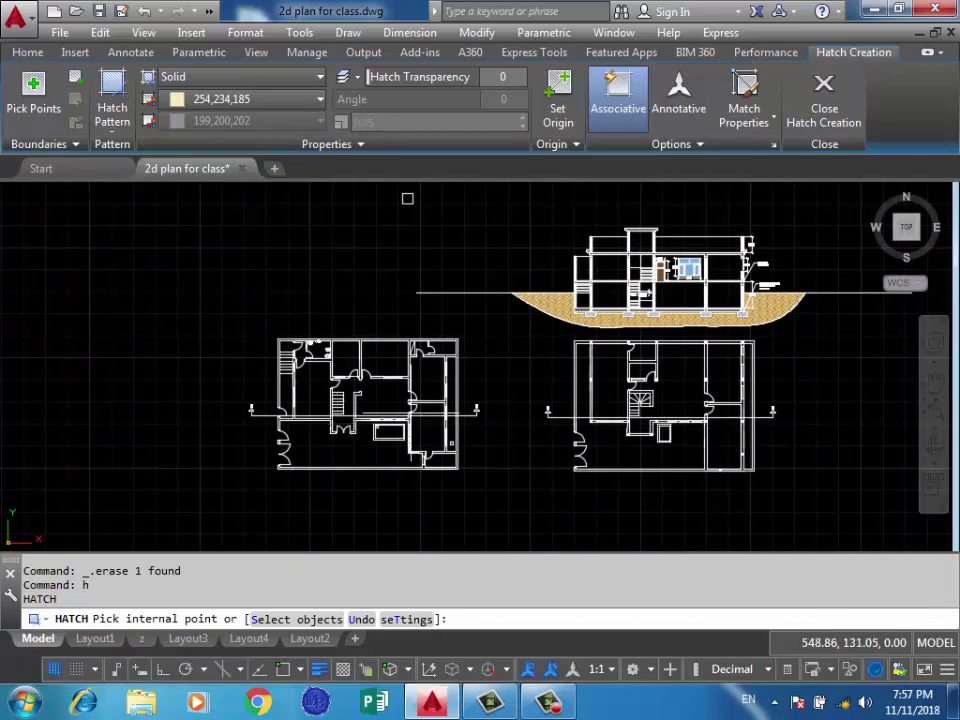
pyautogui.scroll(-3, 386, 293)
pyautogui.scroll(3, 558, 348)
pyautogui.moveTo(558, 348); pyautogui.dragTo(214, 508, button='middle')
pyautogui.scroll(3, 375, 514)
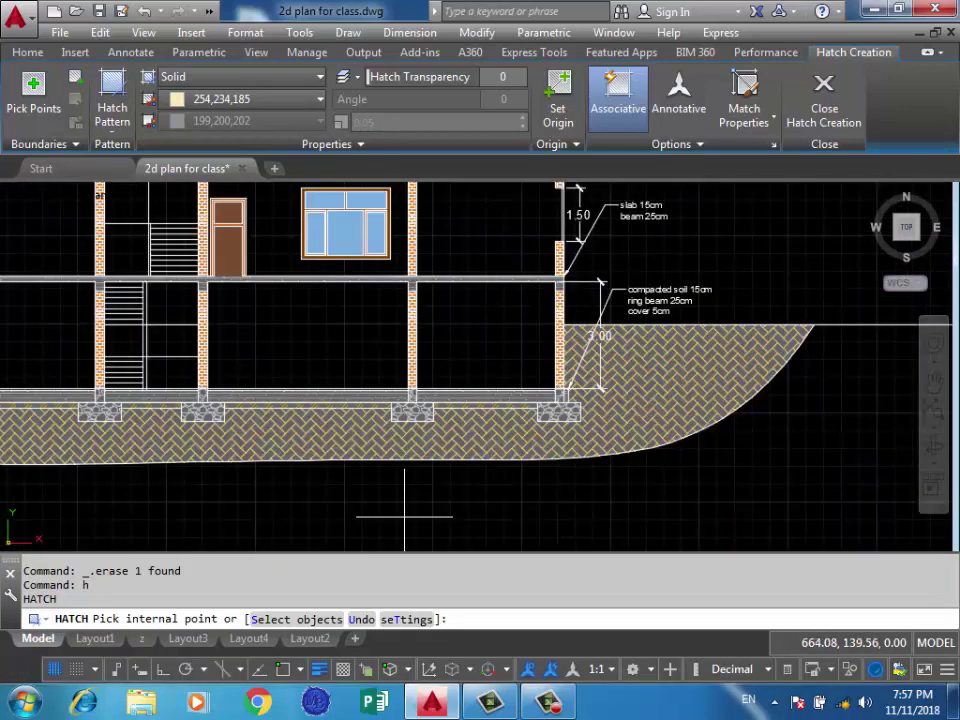
pyautogui.scroll(2, 378, 480)
pyautogui.scroll(-1, 378, 460)
pyautogui.scroll(-2, 378, 460)
pyautogui.click(440, 465)
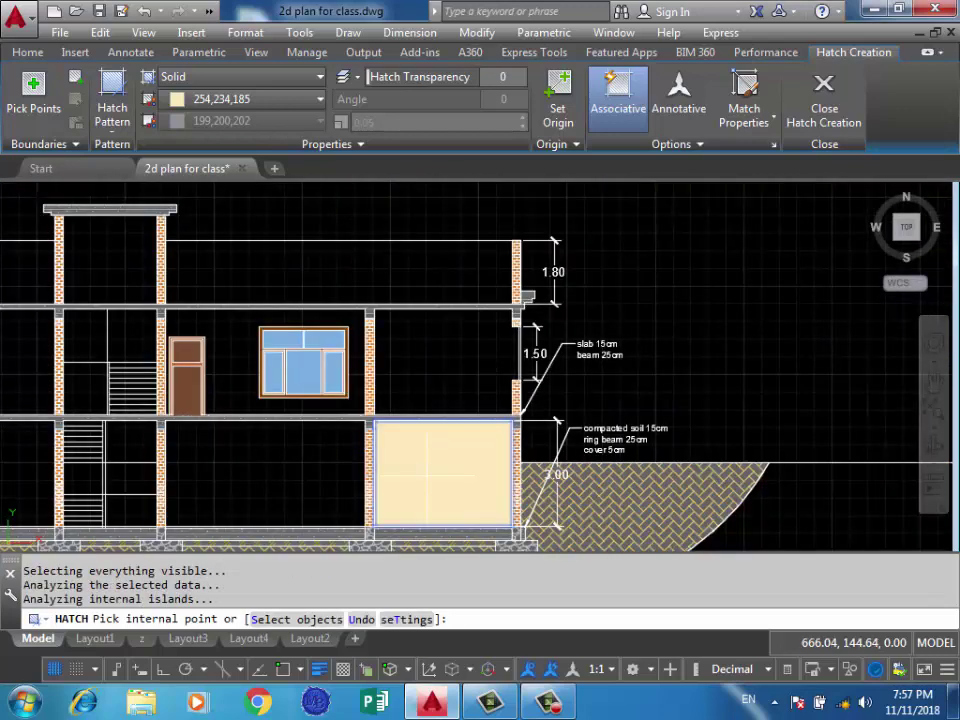
pyautogui.click(461, 363)
pyautogui.scroll(-2, 600, 300)
pyautogui.scroll(-1, 661, 298)
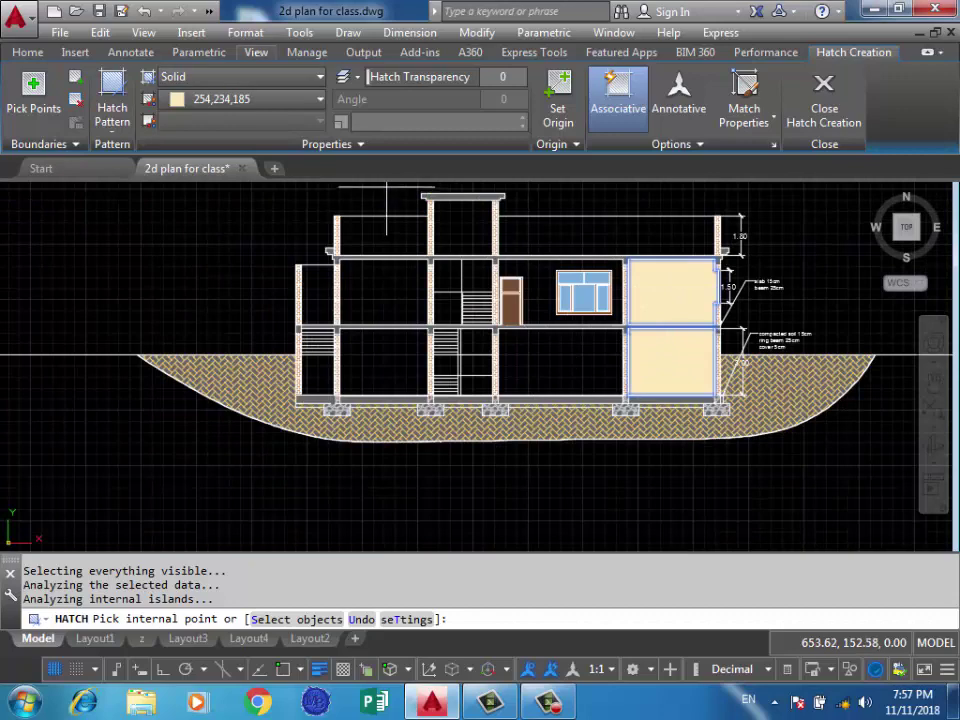
# Darken the hatch colour to deeper yellow 253,209,99 in More Colors and end the hatch.
pyautogui.click(250, 99)
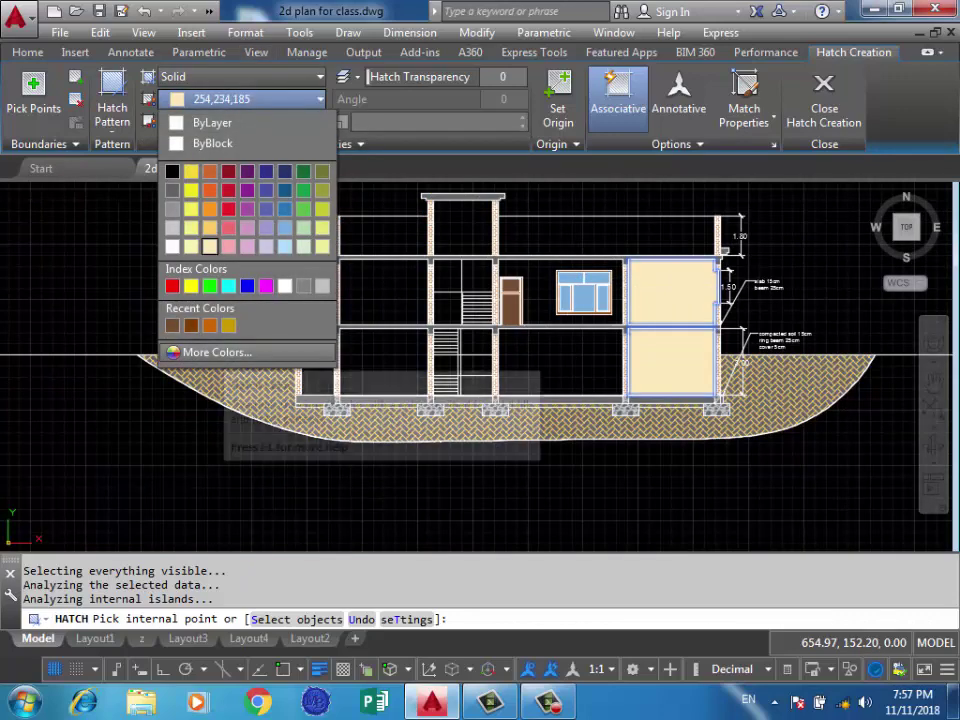
pyautogui.click(215, 352)
pyautogui.moveTo(683, 313); pyautogui.dragTo(683, 340)
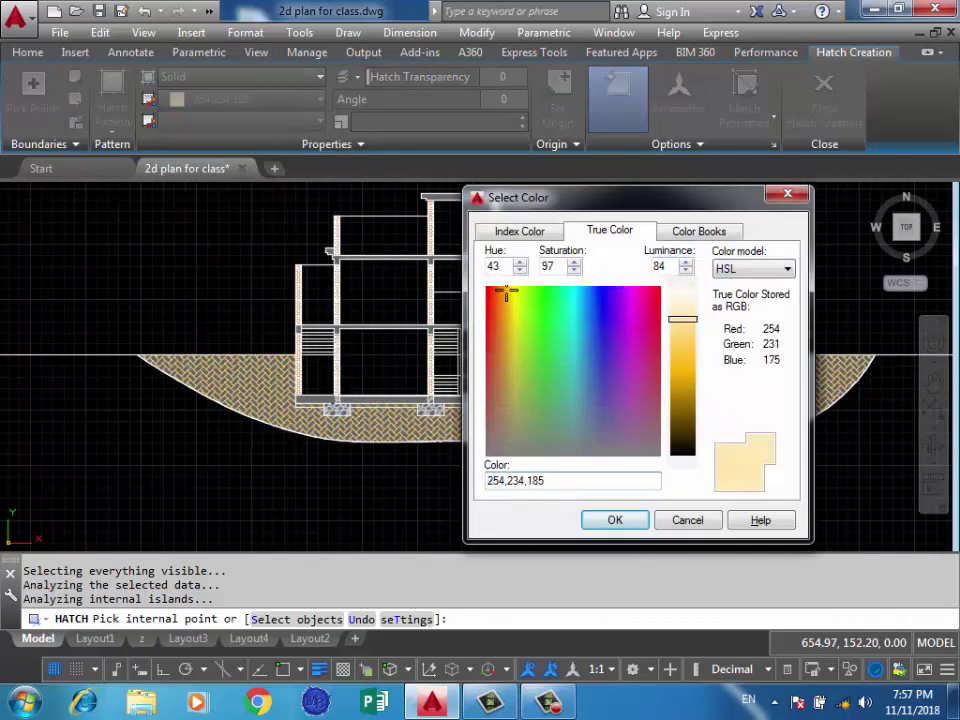
pyautogui.click(615, 520)
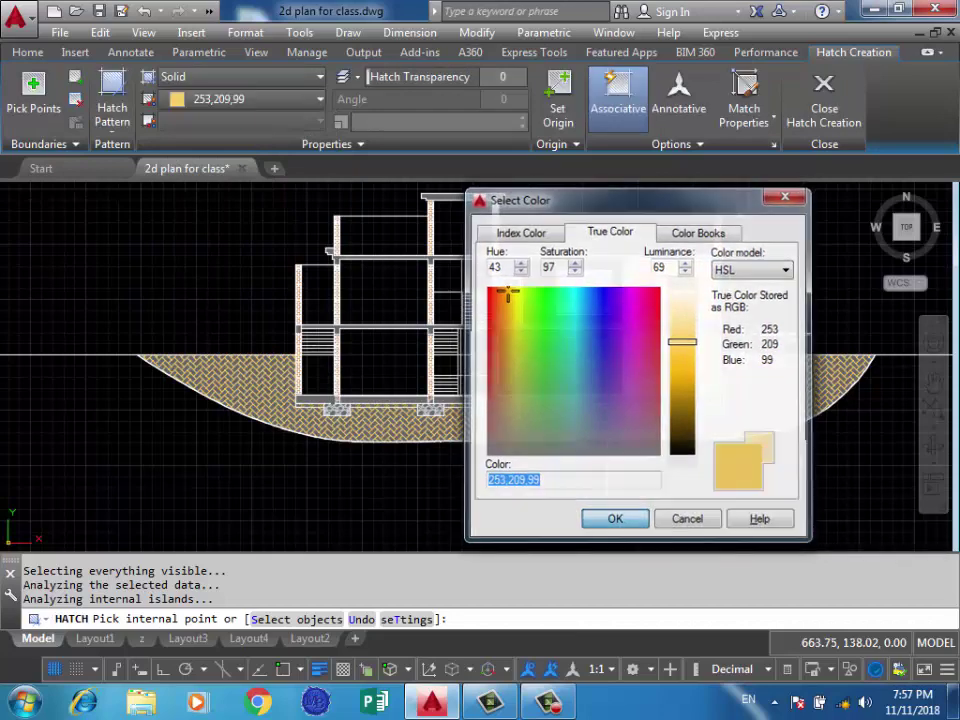
pyautogui.press('Escape')
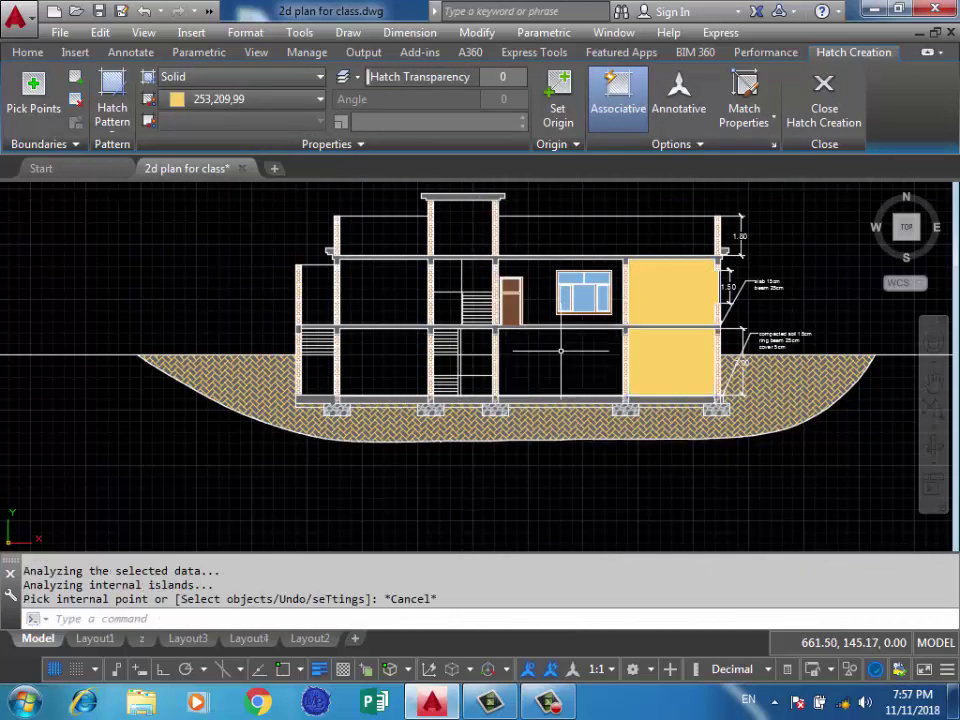
# Undo the yellow fill and refill both right bays in pale beige 254,234,185.
pyautogui.hotkey('ctrl', 'z')
pyautogui.scroll(3, 557, 348)
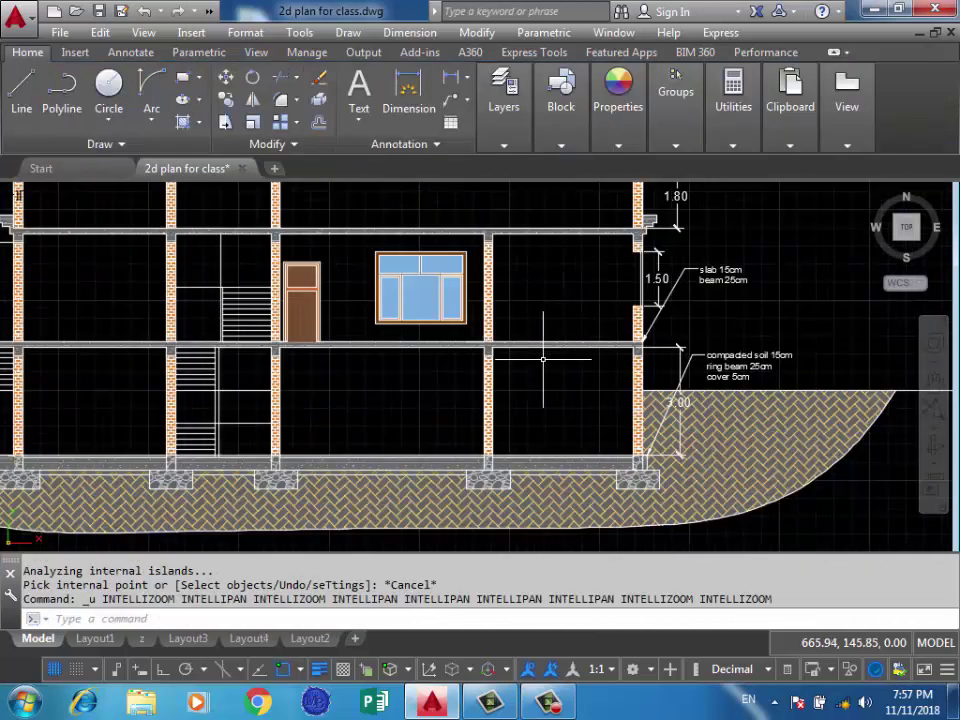
pyautogui.write('h')
pyautogui.press('Return')
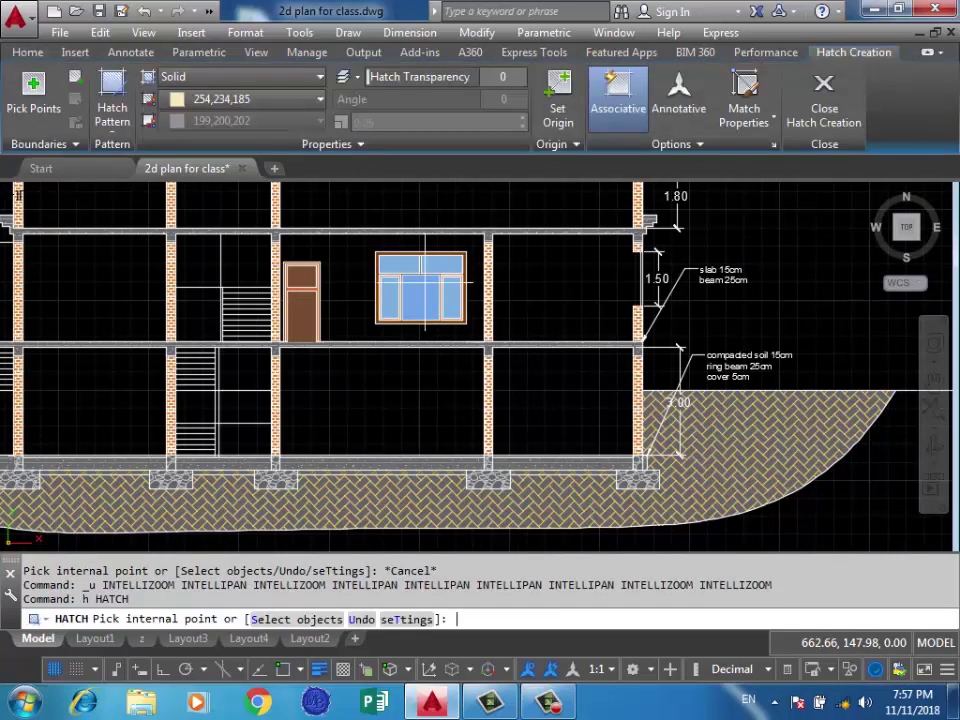
pyautogui.click(245, 99)
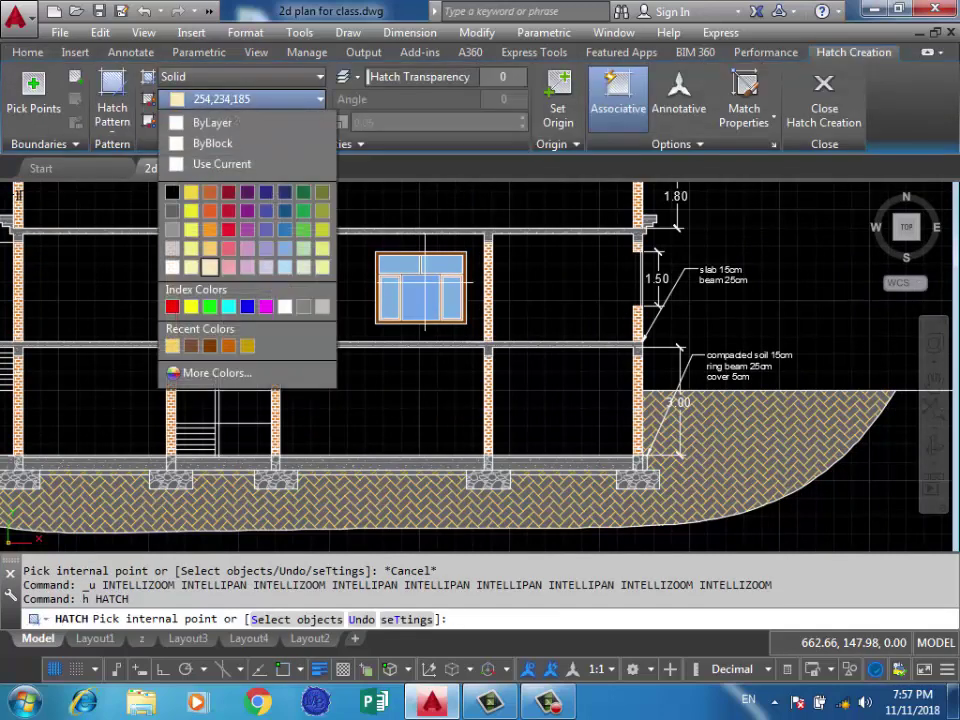
pyautogui.click(209, 266)
pyautogui.click(560, 290)
pyautogui.click(565, 400)
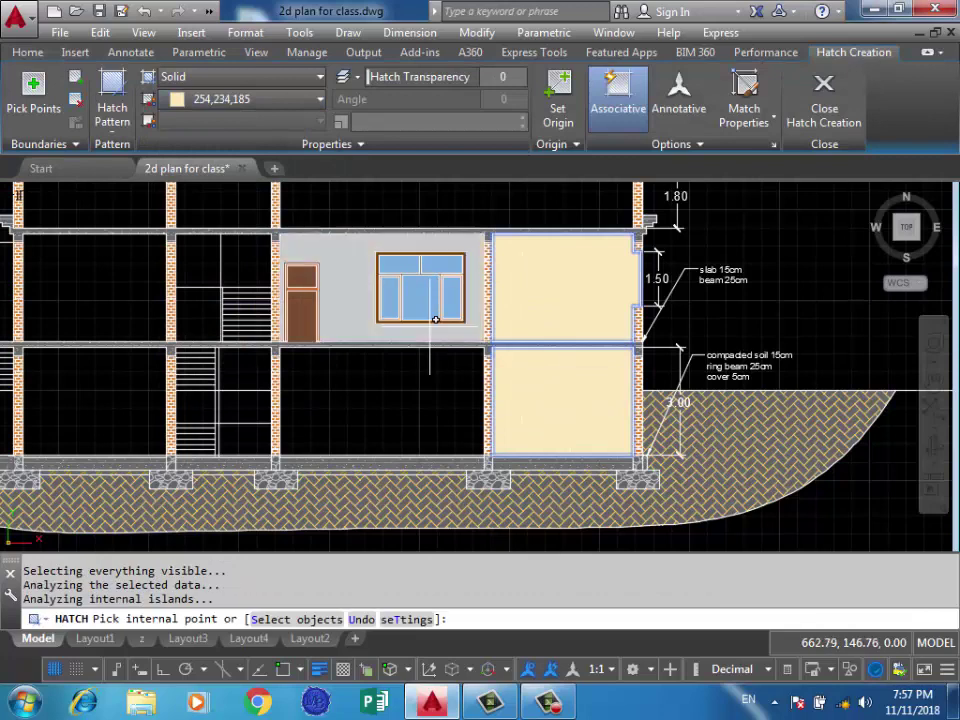
pyautogui.press('Return')
# Undo the cream fill of the right bays.
pyautogui.scroll(4, 648, 265)
pyautogui.scroll(4, 630, 300)
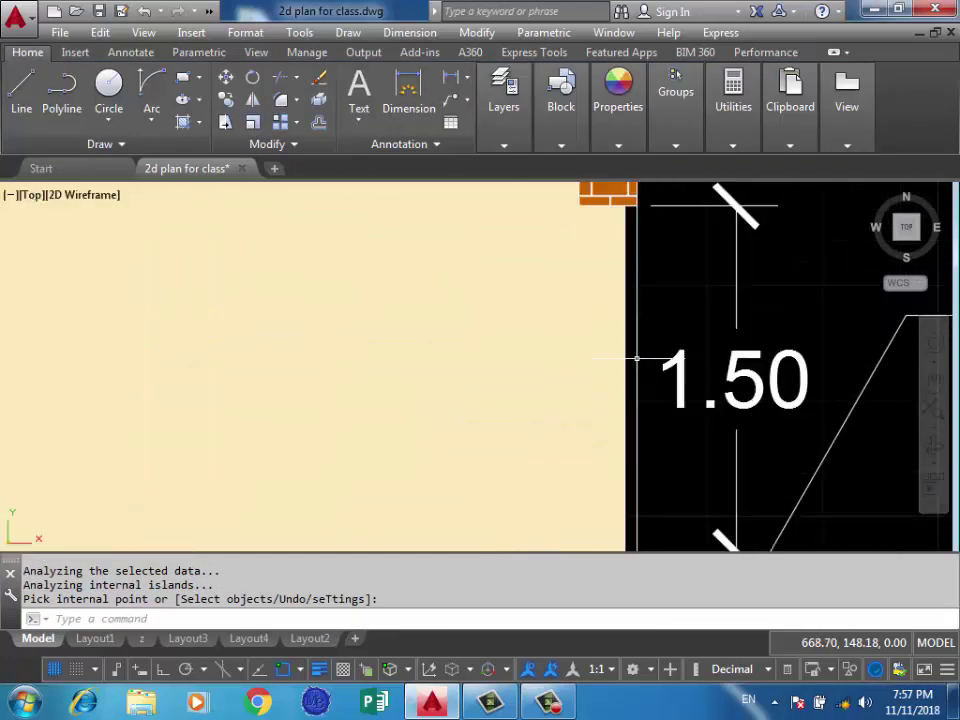
pyautogui.scroll(-5, 634, 269)
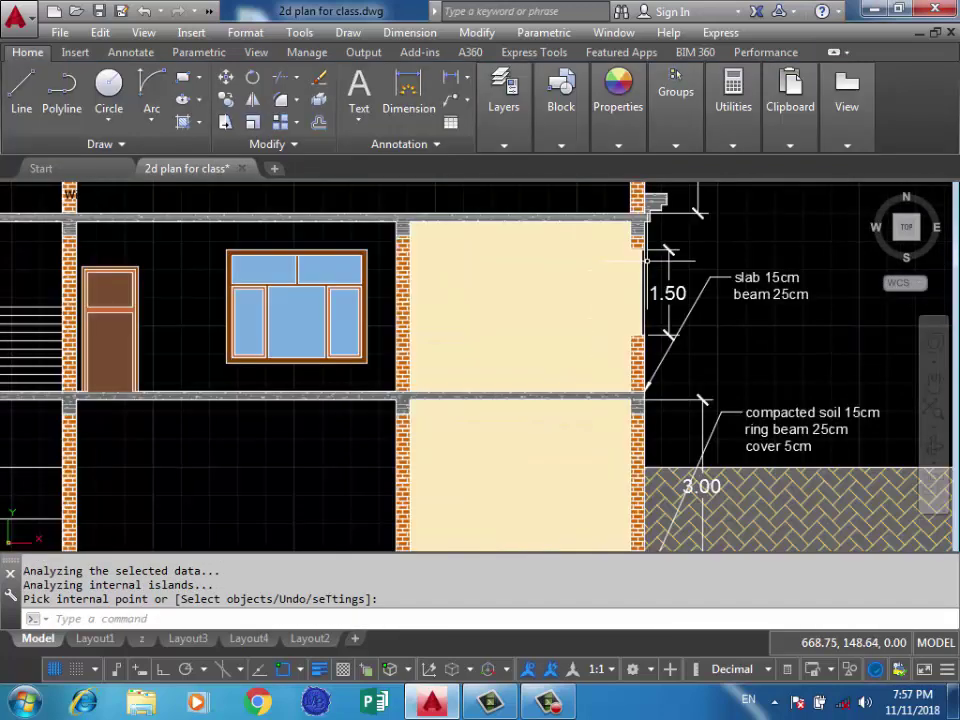
pyautogui.hotkey('ctrl', 'z')
pyautogui.hotkey('ctrl', 'z')
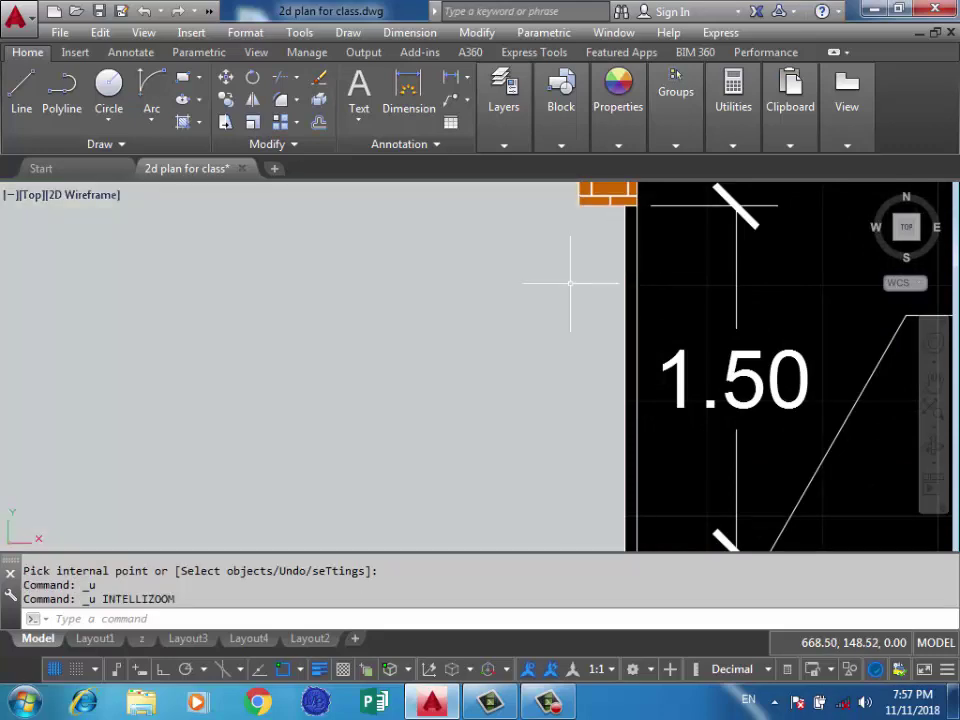
pyautogui.scroll(2, 657, 262)
pyautogui.scroll(-4, 690, 270)
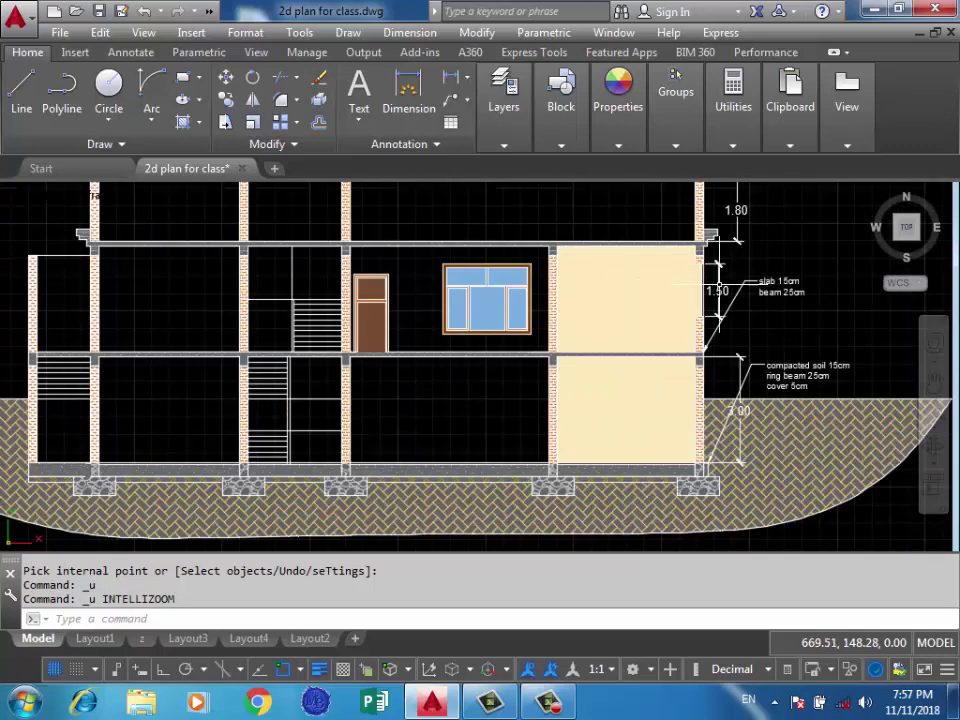
# Restart HATCH with the H alias and copy the window-frame hatch's settings, then end it.
pyautogui.write('h')
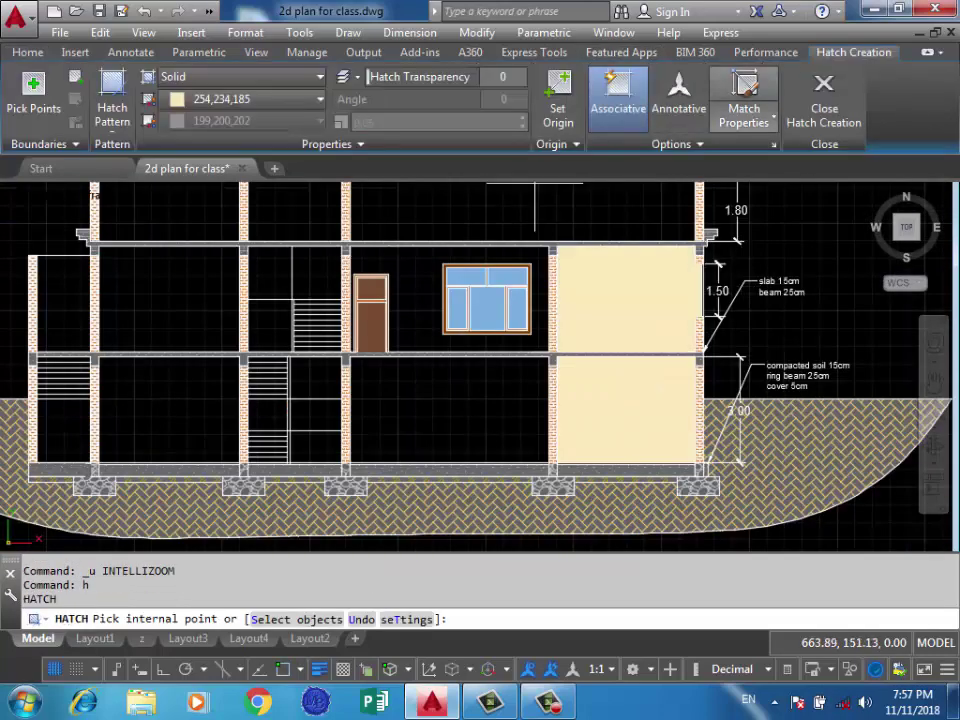
pyautogui.click(743, 108)
pyautogui.scroll(6, 497, 330)
pyautogui.click(505, 292)
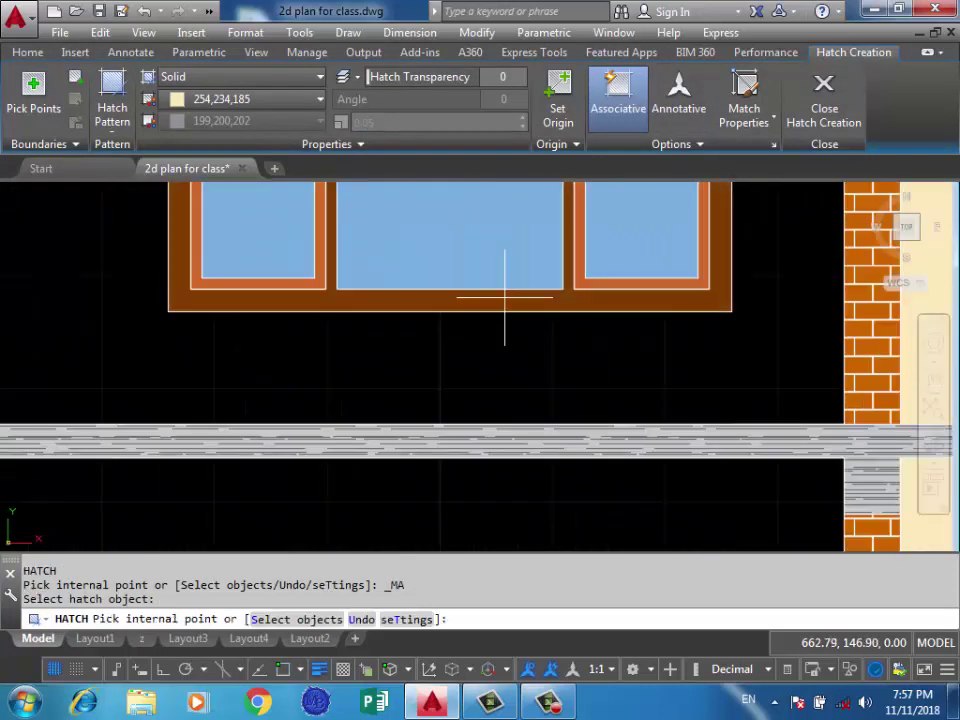
pyautogui.scroll(-3, 359, 349)
pyautogui.scroll(-2, 420, 380)
pyautogui.scroll(3, 633, 332)
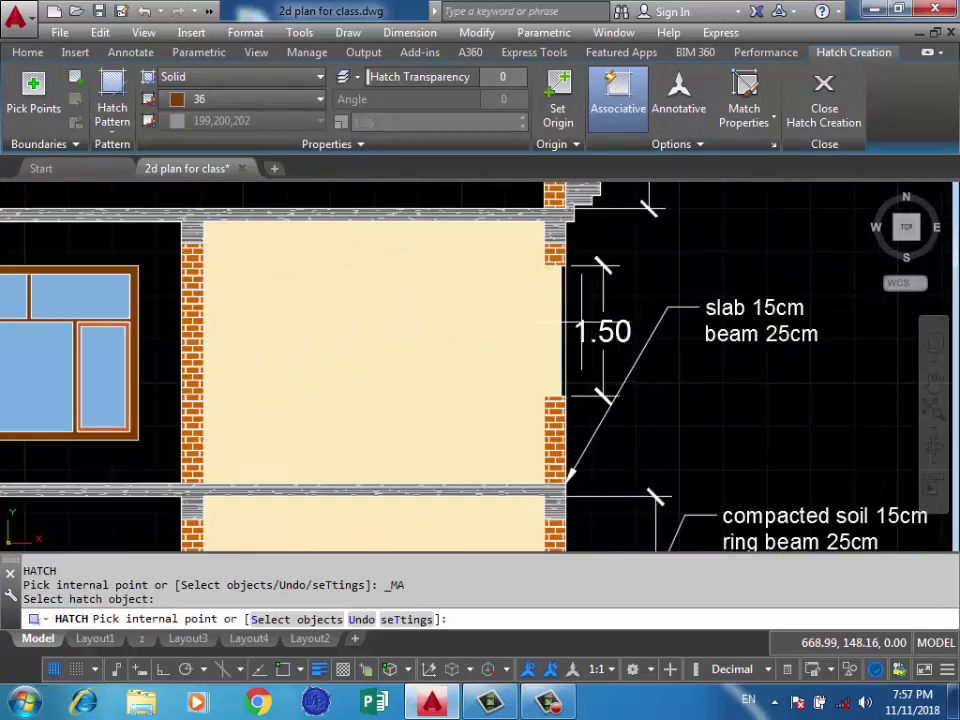
pyautogui.scroll(2, 570, 336)
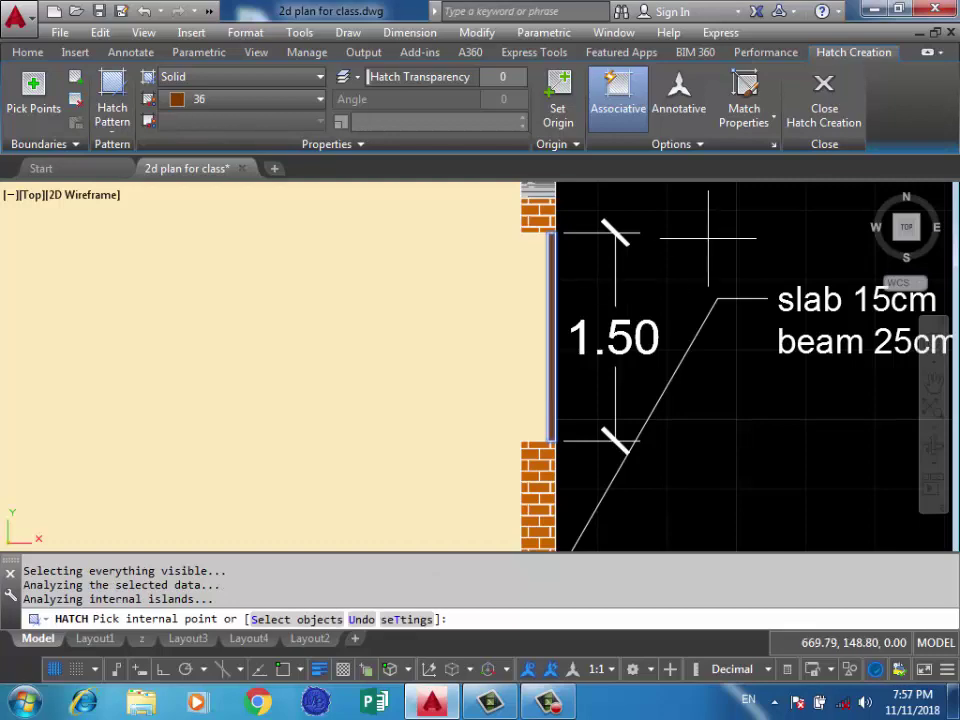
pyautogui.press('Return')
# Start a hatch matching the beige room fill and adjust its colour to 253,215,119.
pyautogui.scroll(-9, 700, 250)
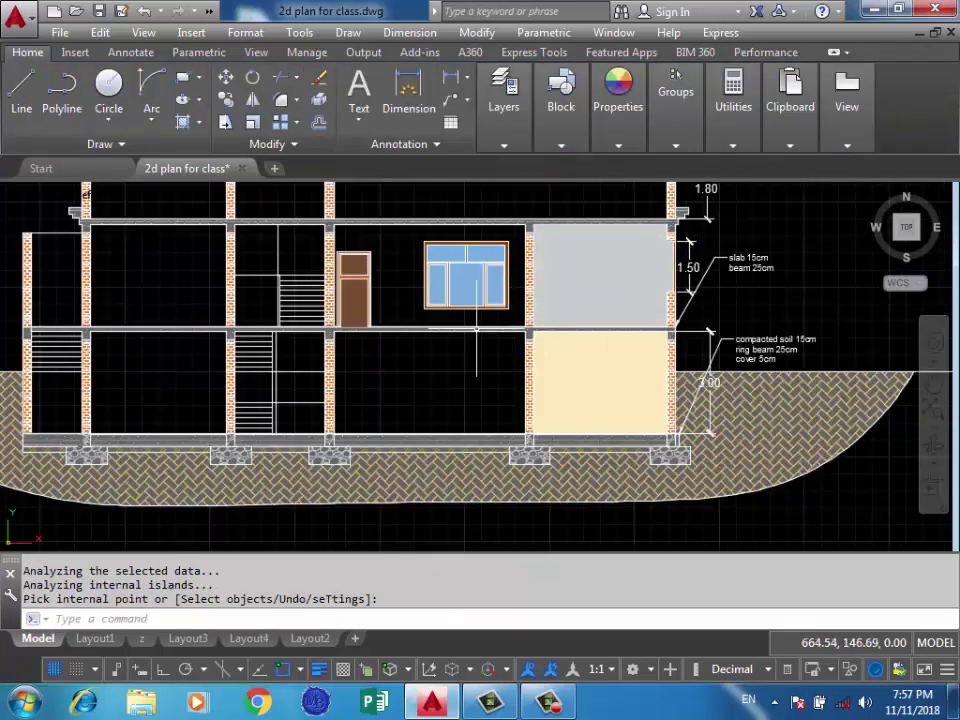
pyautogui.moveTo(424, 364); pyautogui.dragTo(520, 378, button='middle')
pyautogui.write('h')
pyautogui.press('Return')
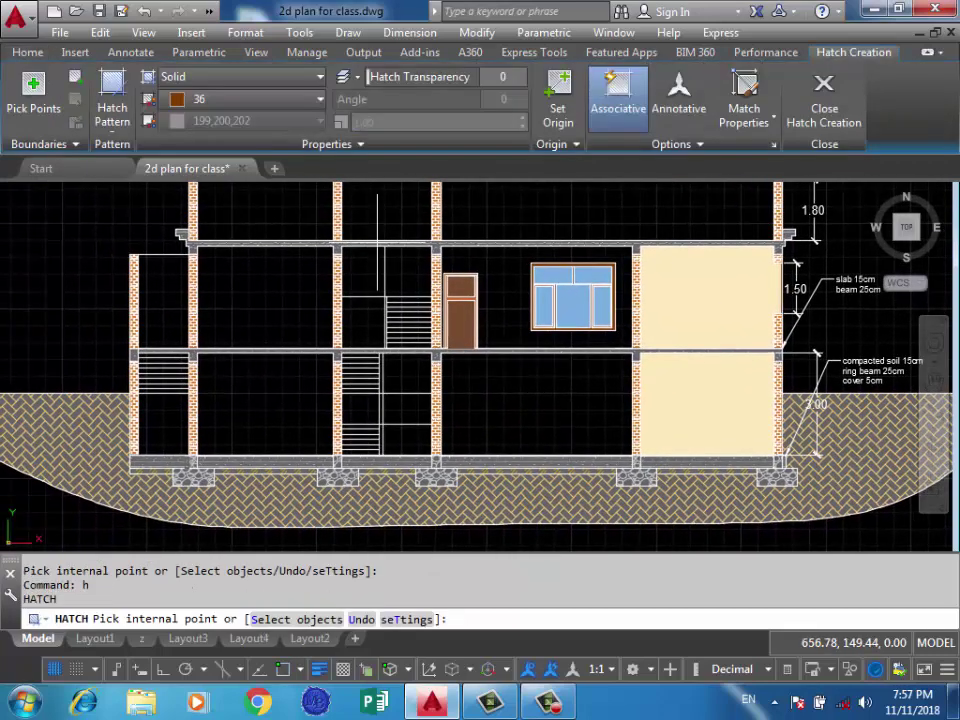
pyautogui.click(743, 108)
pyautogui.click(717, 318)
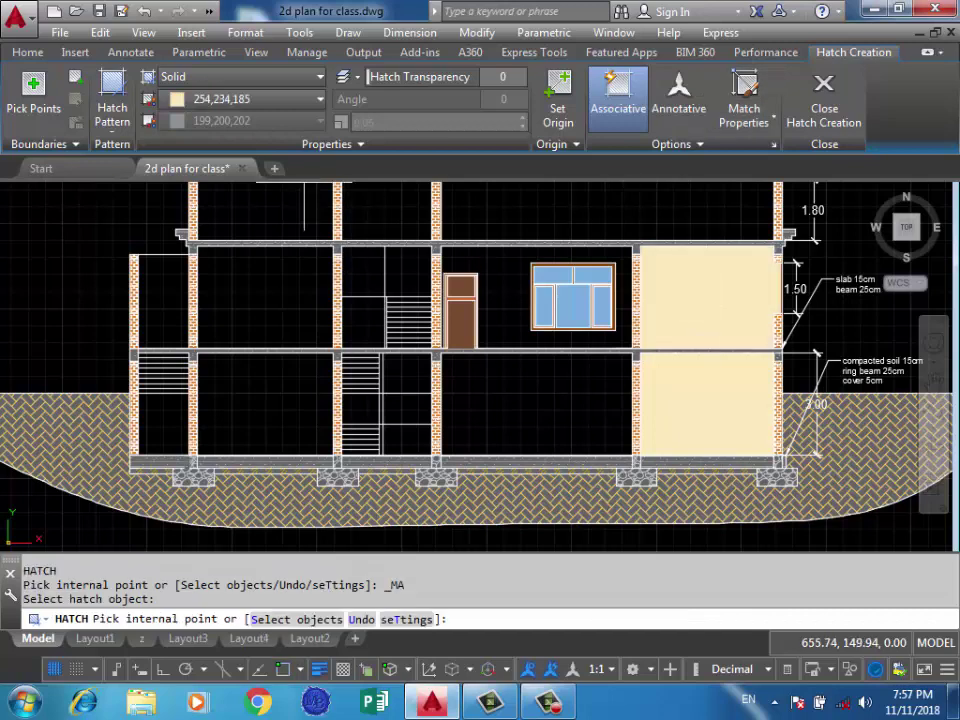
pyautogui.click(250, 99)
pyautogui.click(215, 372)
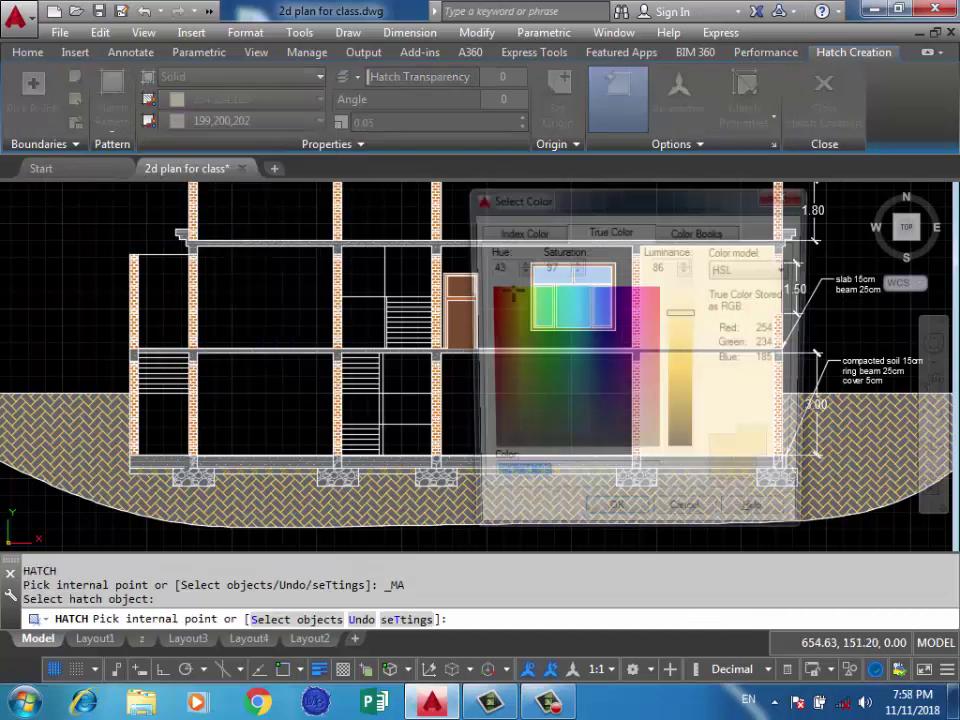
pyautogui.moveTo(682, 313); pyautogui.dragTo(682, 328)
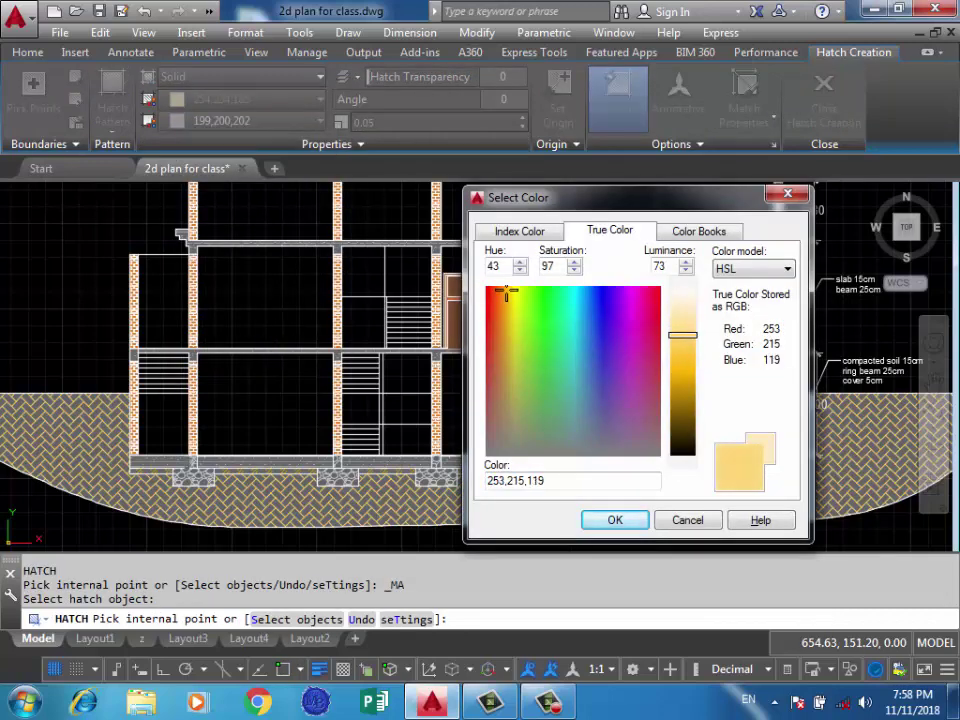
pyautogui.press('Return')
# Fill the lower and upper middle rooms with the 253,215,119 beige hatch.
pyautogui.click(534, 373)
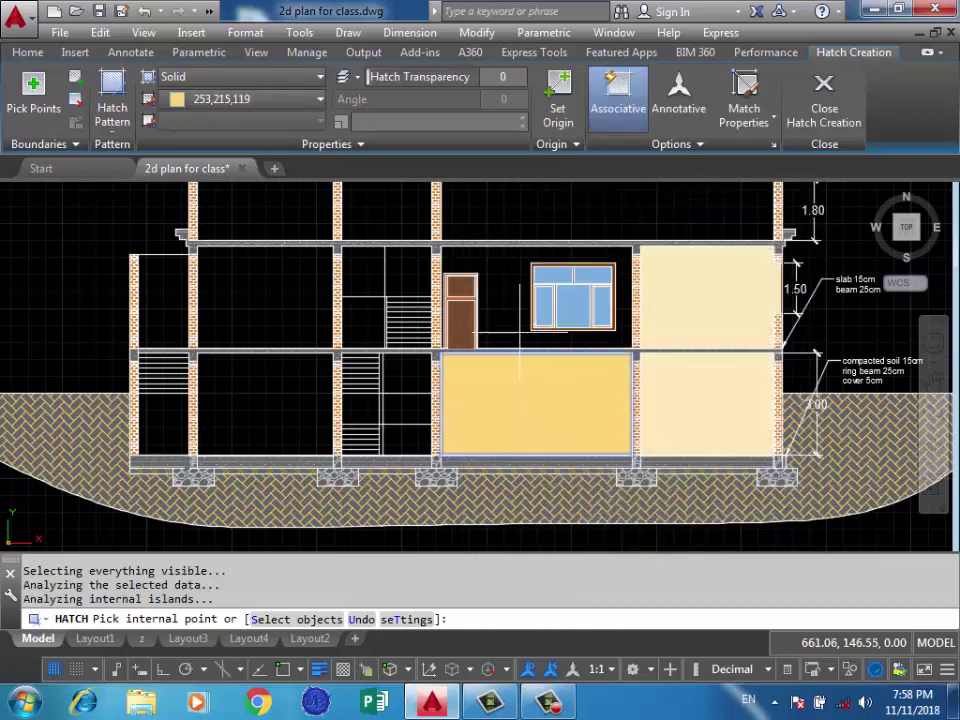
pyautogui.click(517, 320)
pyautogui.moveTo(340, 290); pyautogui.dragTo(510, 302, button='middle')
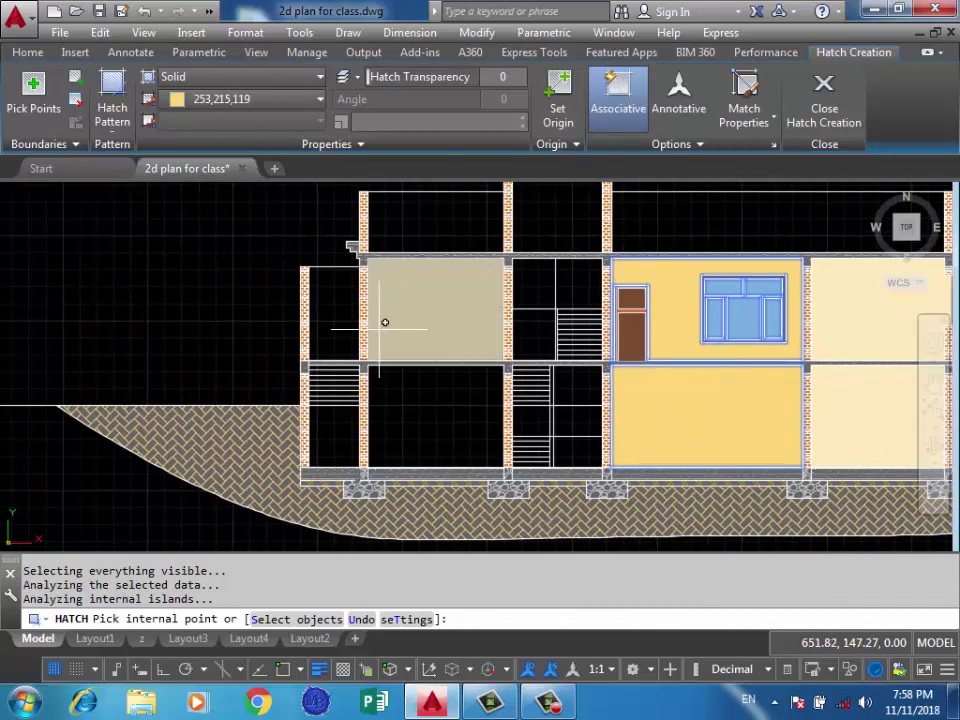
pyautogui.press('Return')
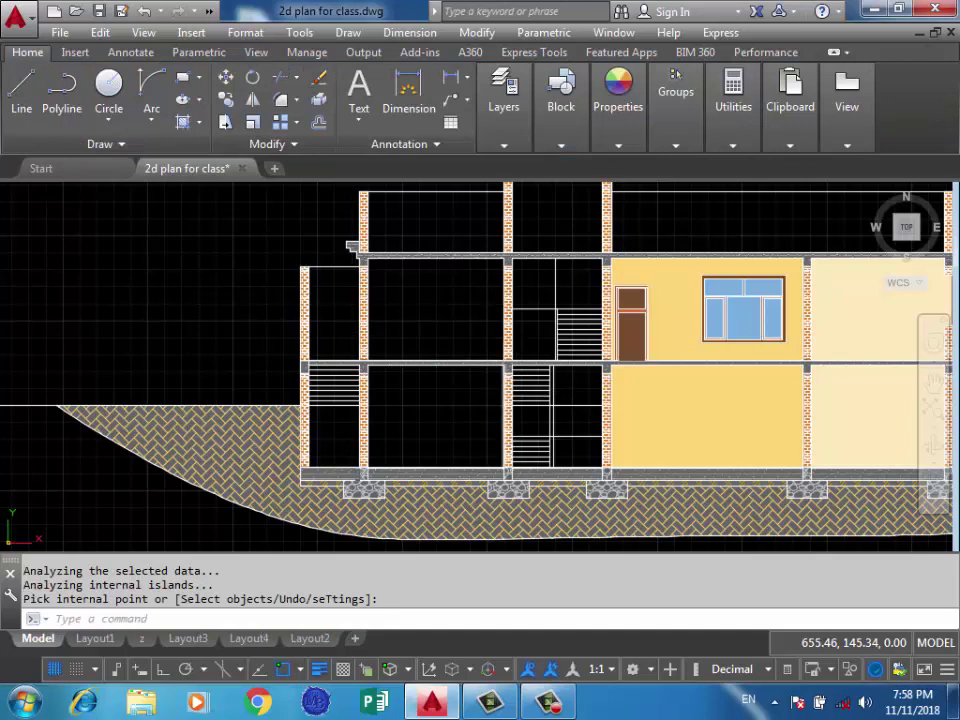
pyautogui.press('Return')
pyautogui.moveTo(510, 300); pyautogui.dragTo(447, 268, button='middle')
# Set the hatch colour to light grey 199,200,202 after first trying 147,149,152.
pyautogui.click(240, 99)
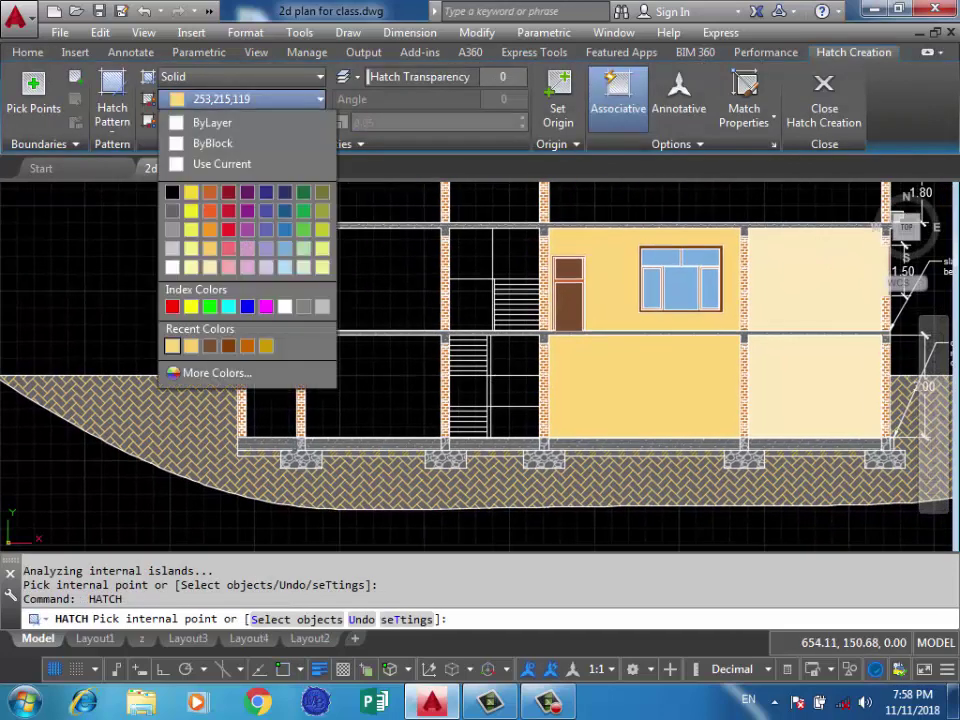
pyautogui.click(172, 229)
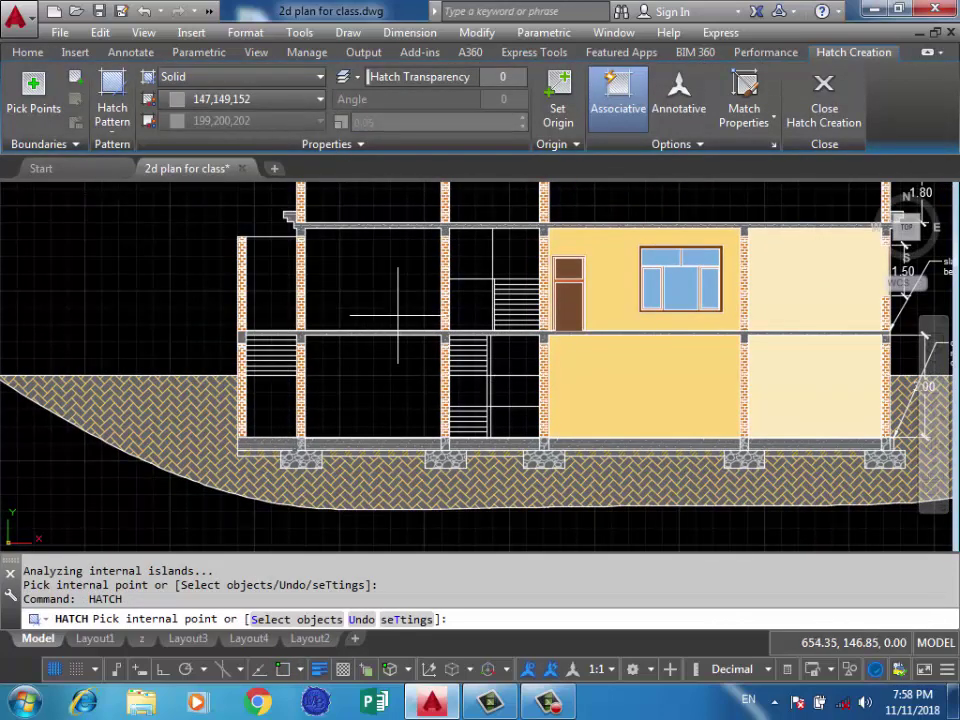
pyautogui.moveTo(398, 315); pyautogui.dragTo(450, 324, button='middle')
pyautogui.click(240, 99)
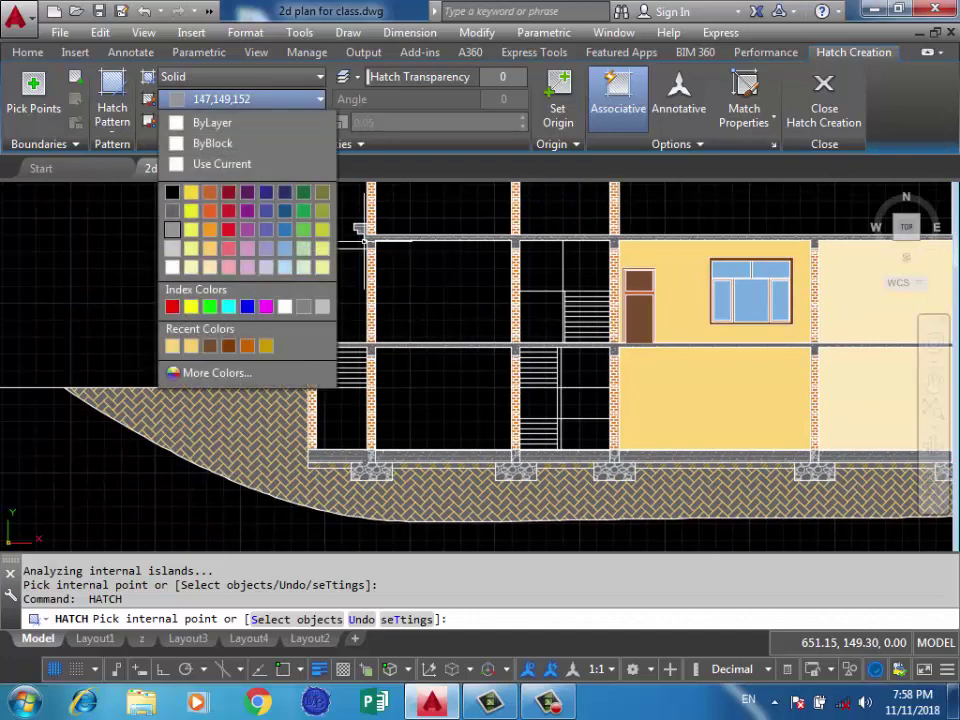
pyautogui.click(172, 247)
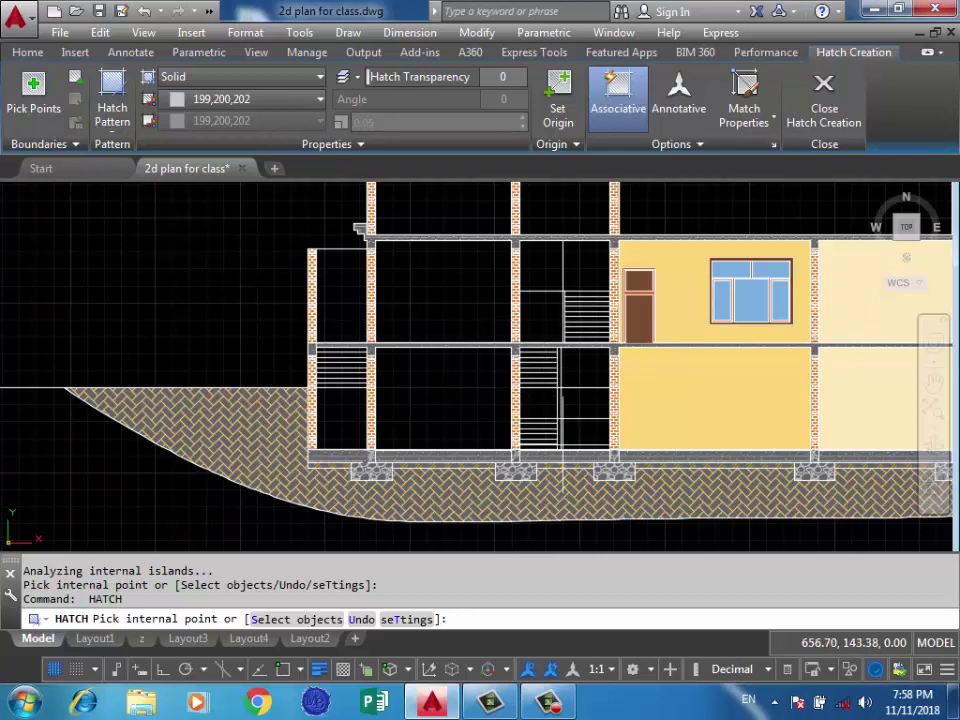
# Fill the four steps of the first stair with grey.
pyautogui.scroll(2, 555, 442)
pyautogui.scroll(1, 540, 437)
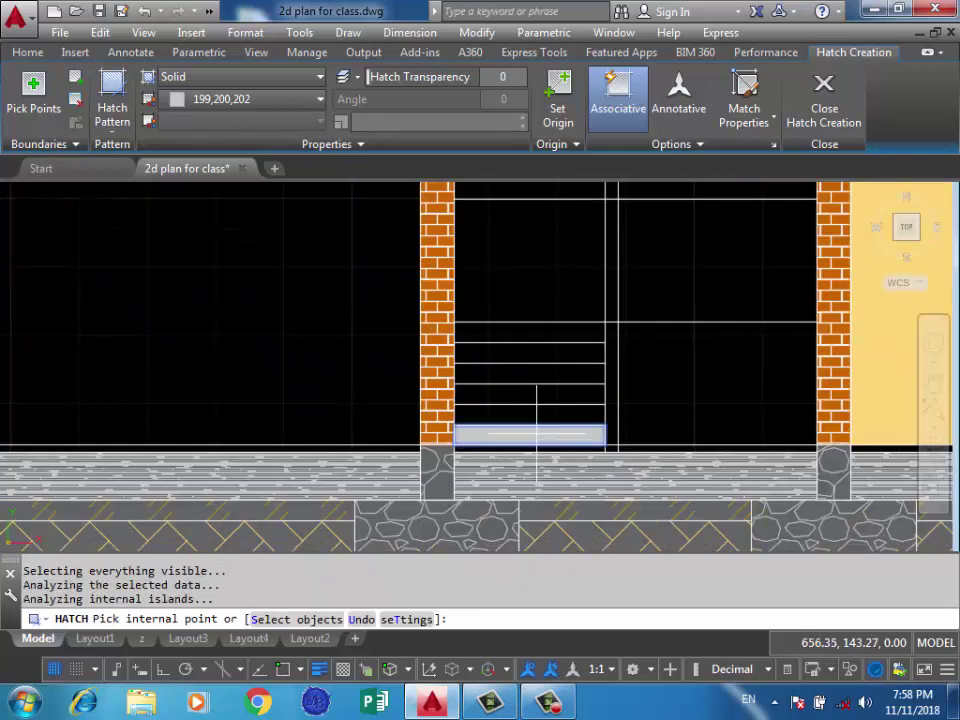
pyautogui.click(537, 415)
pyautogui.click(544, 392)
pyautogui.click(545, 373)
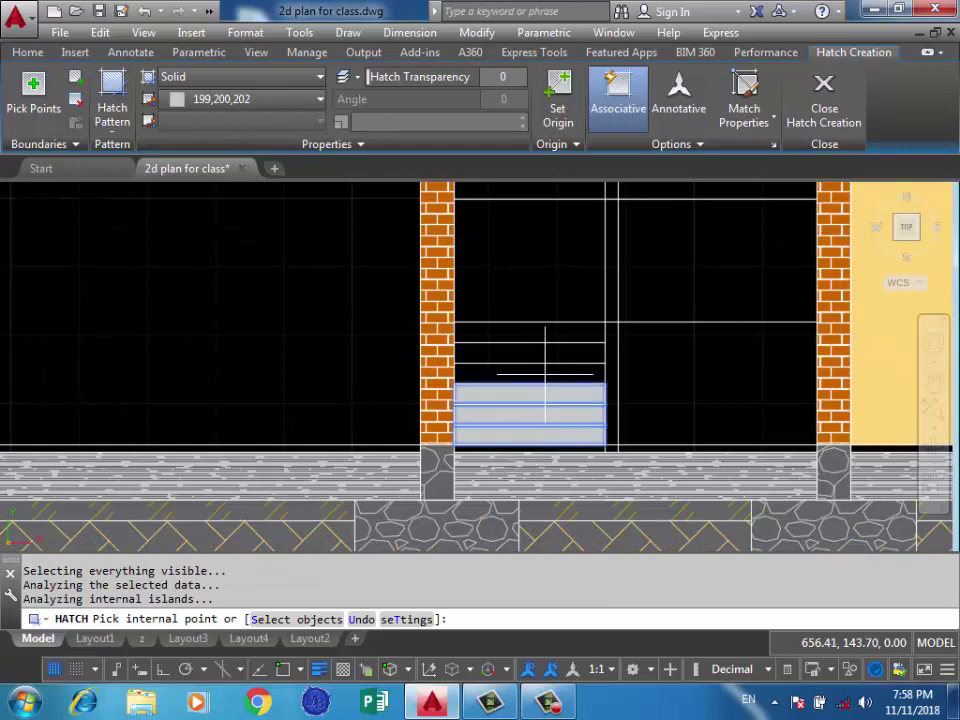
pyautogui.click(545, 357)
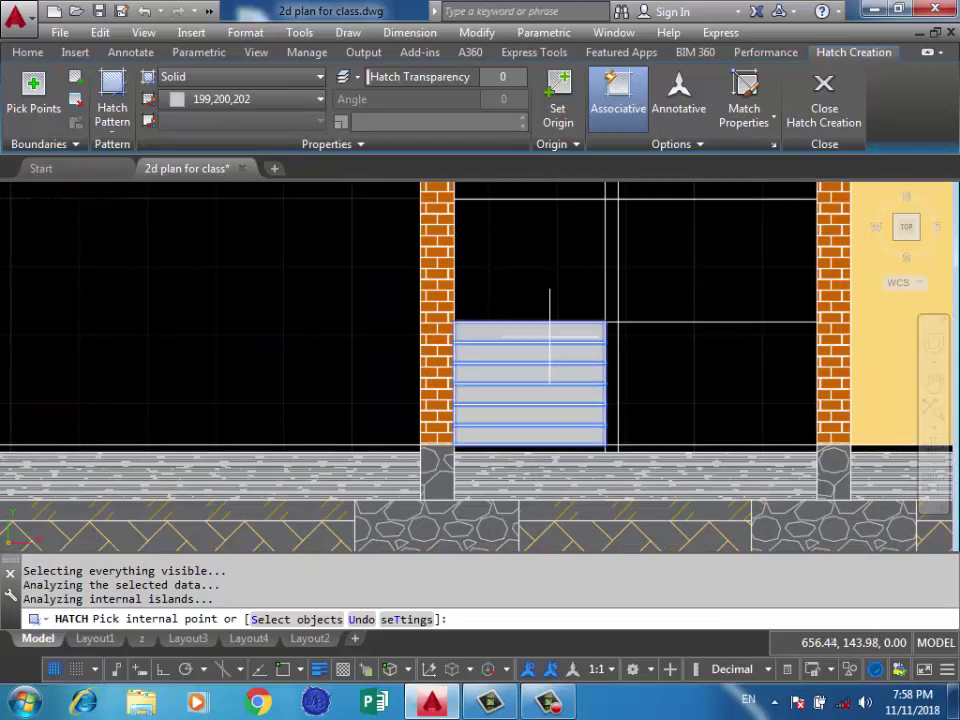
# Fill all seven treads of the next stair flight with grey.
pyautogui.scroll(-1, 547, 343)
pyautogui.scroll(-1, 540, 400)
pyautogui.scroll(-1, 536, 430)
pyautogui.scroll(3, 511, 440)
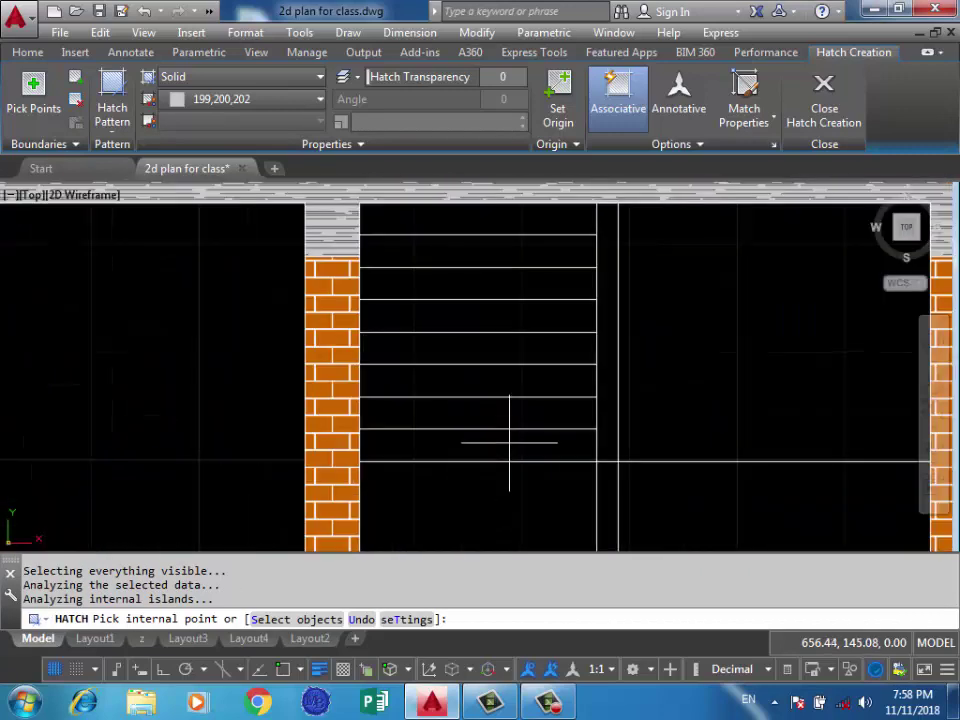
pyautogui.click(514, 446)
pyautogui.click(514, 413)
pyautogui.click(514, 381)
pyautogui.click(514, 348)
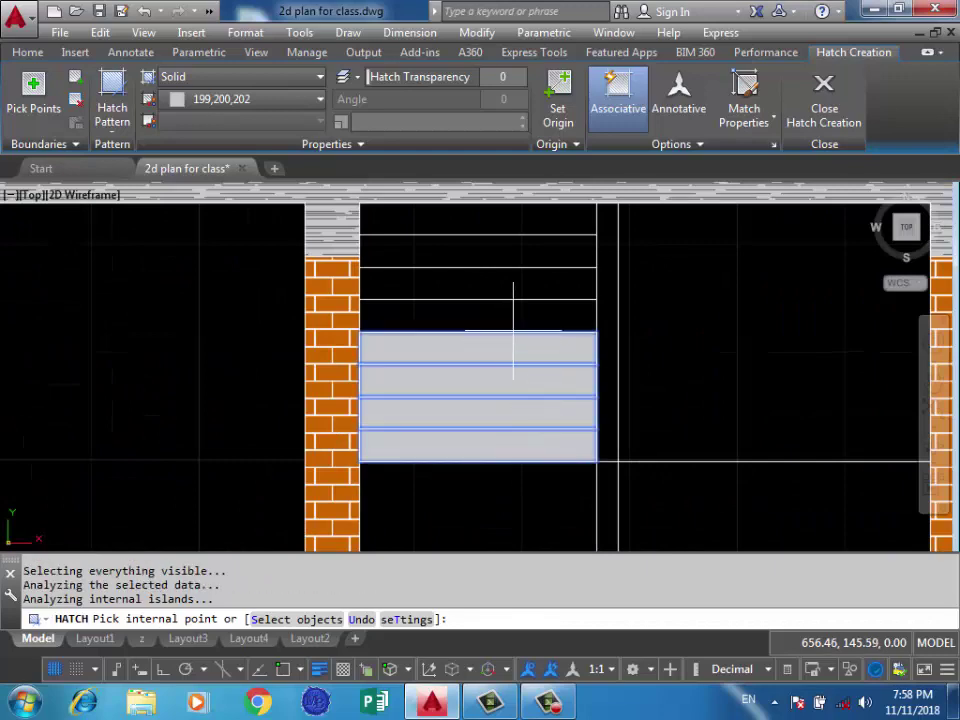
pyautogui.click(515, 315)
pyautogui.click(516, 283)
pyautogui.click(517, 262)
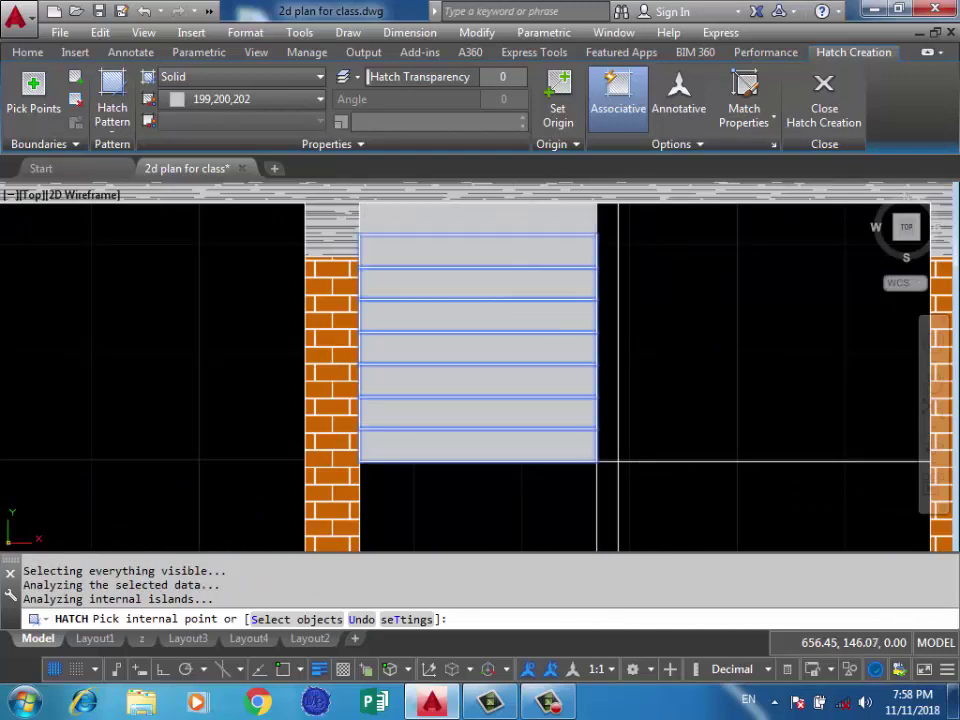
# Fill the seven treads of the upper stair with grey.
pyautogui.scroll(-3, 517, 262)
pyautogui.scroll(2, 563, 386)
pyautogui.scroll(2, 568, 386)
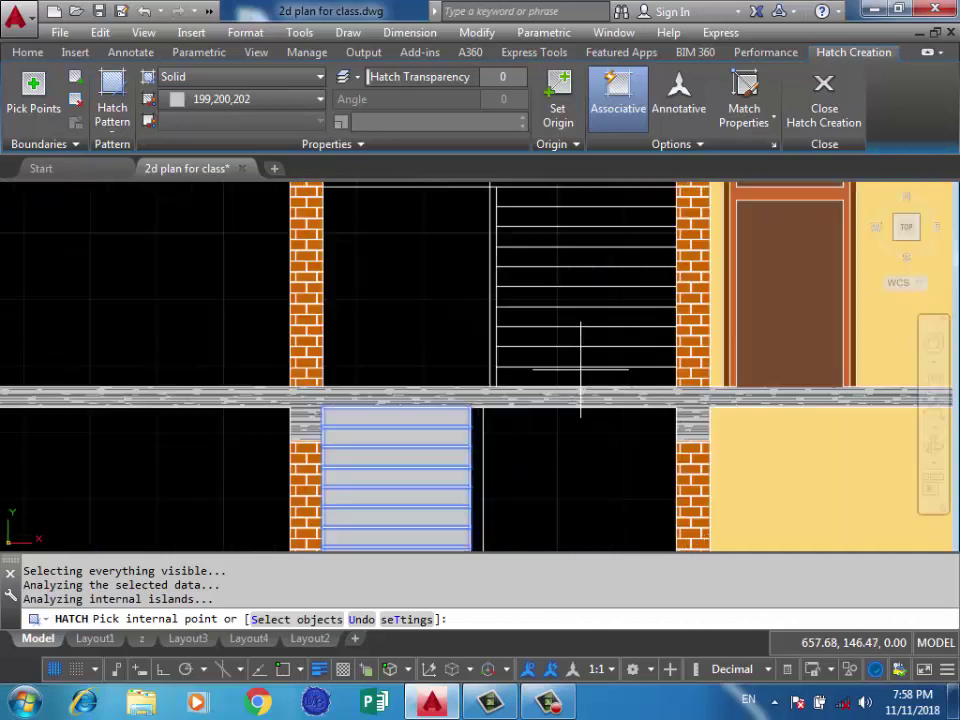
pyautogui.click(575, 376)
pyautogui.click(576, 356)
pyautogui.click(577, 336)
pyautogui.click(578, 332)
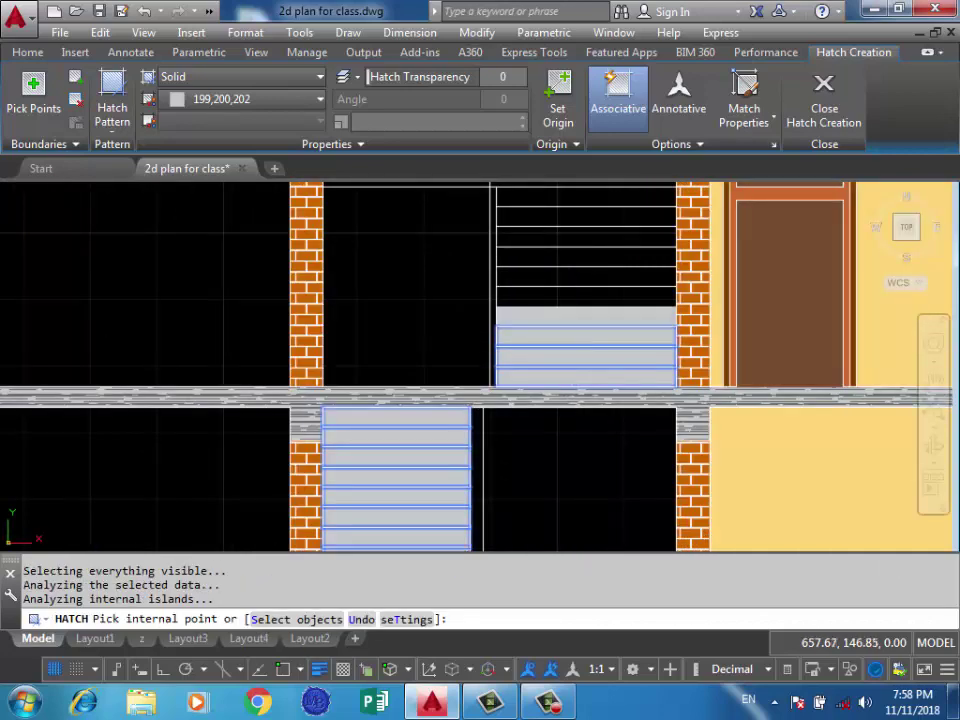
pyautogui.click(580, 312)
pyautogui.click(583, 290)
pyautogui.click(585, 270)
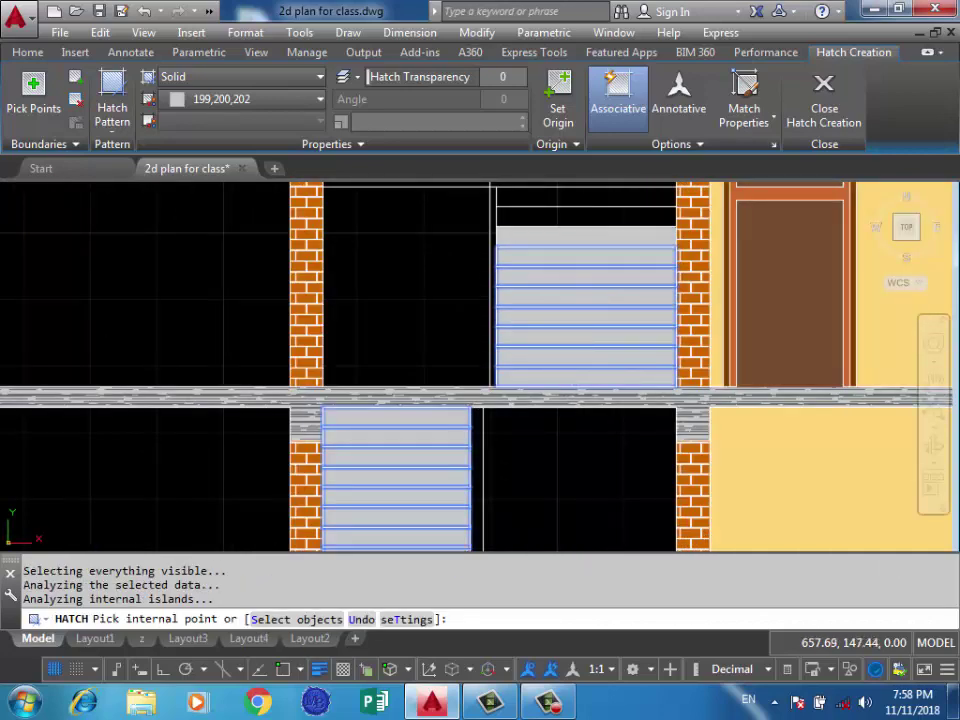
# Fill the seven treads of the left stair and finish the grey tread fills.
pyautogui.moveTo(587, 251); pyautogui.dragTo(576, 343, button='middle')
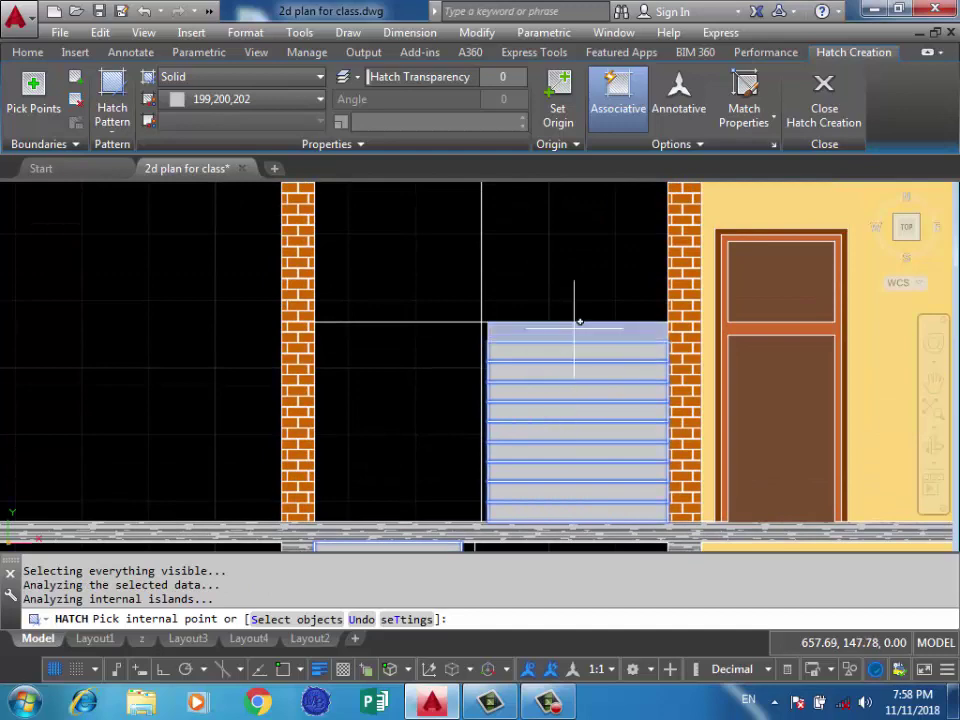
pyautogui.scroll(-5, 700, 350)
pyautogui.scroll(3, 585, 395)
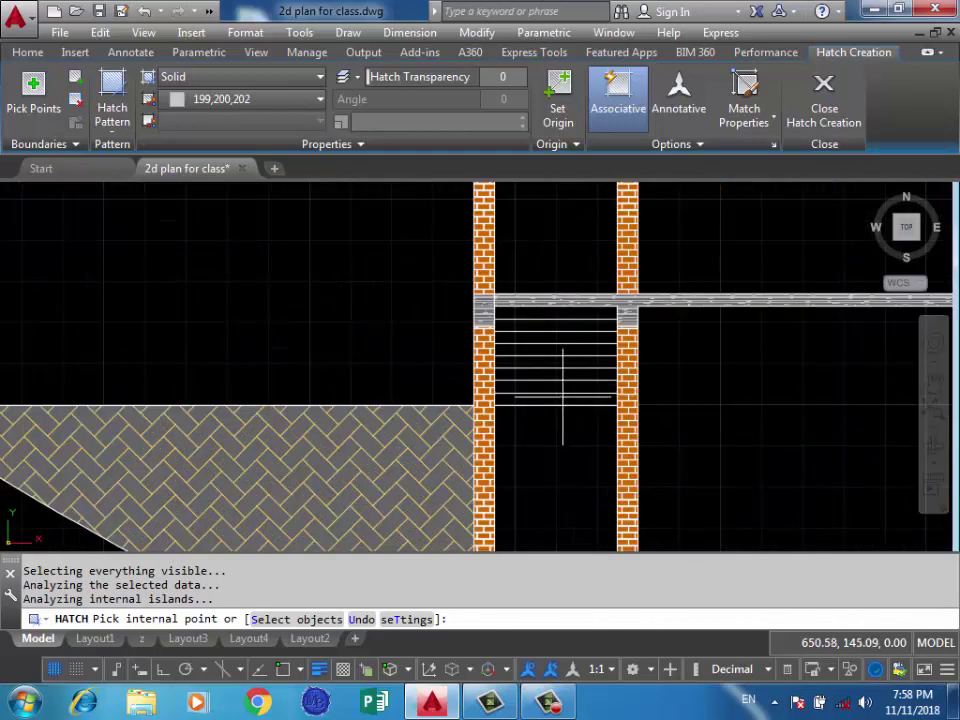
pyautogui.click(562, 400)
pyautogui.click(562, 388)
pyautogui.click(562, 375)
pyautogui.click(562, 362)
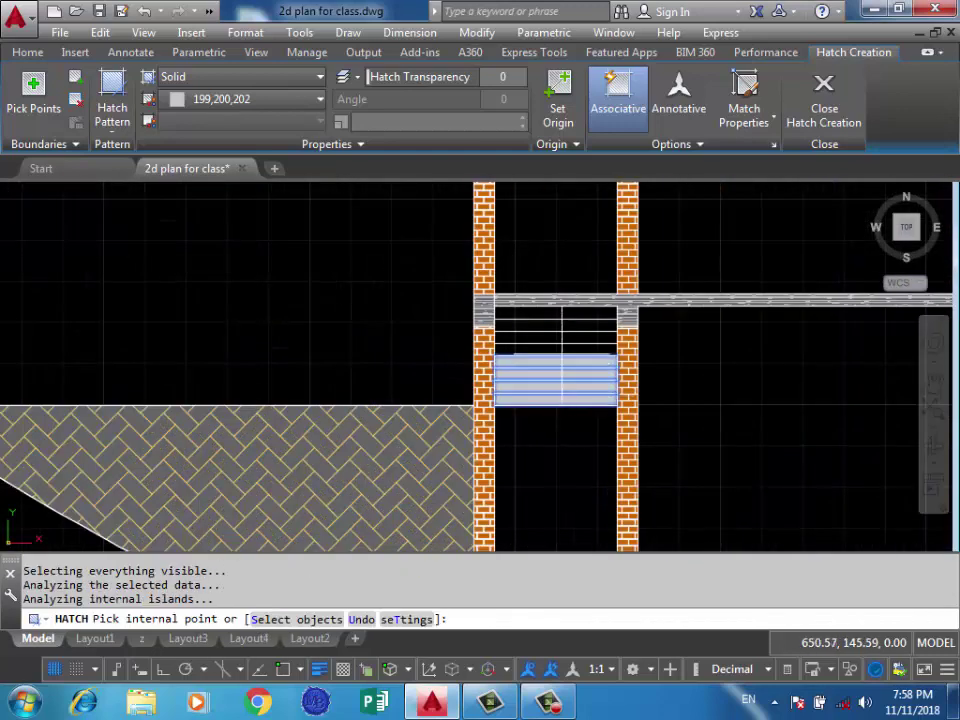
pyautogui.click(562, 349)
pyautogui.click(562, 337)
pyautogui.click(562, 324)
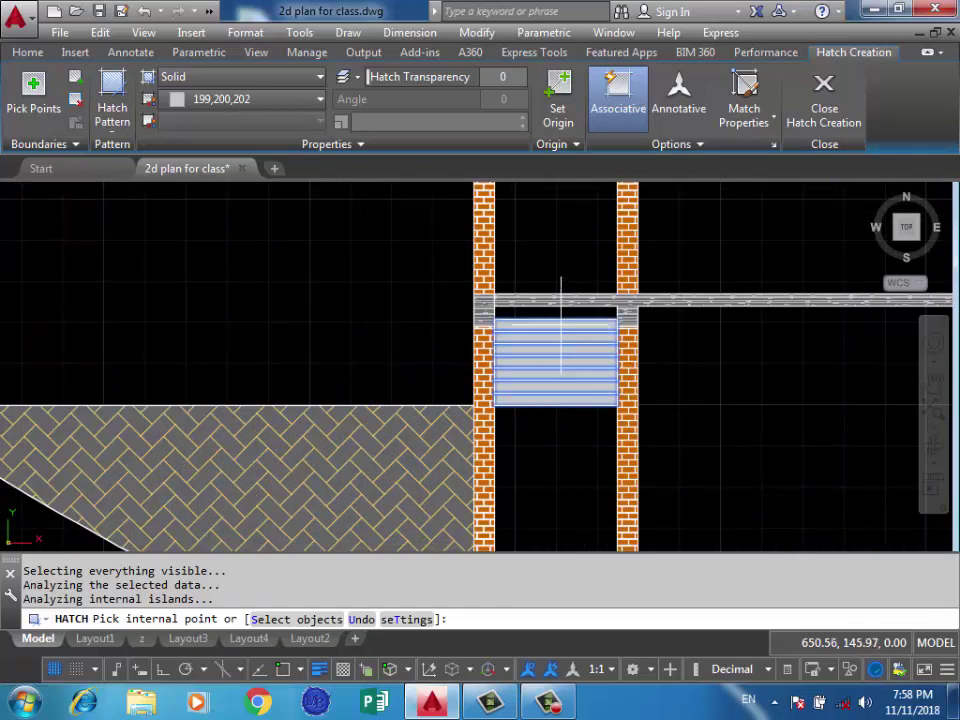
pyautogui.scroll(-3, 545, 385)
pyautogui.press('Return')
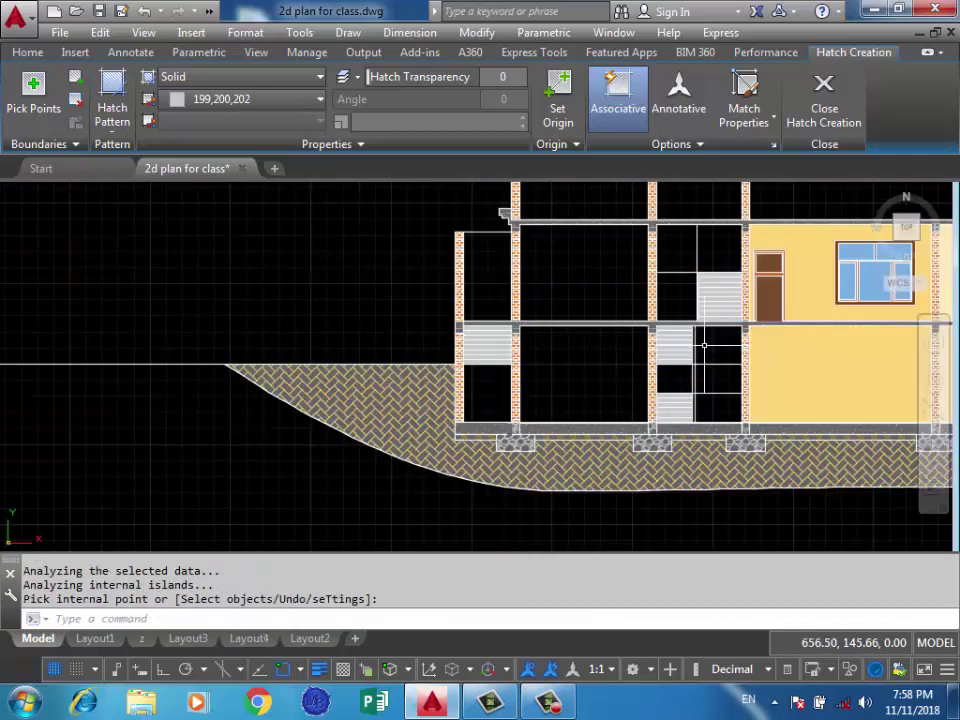
# Hatch the lower right and upper stair cells in darker grey 147,149,152.
pyautogui.scroll(2, 629, 375)
pyautogui.press('Return')
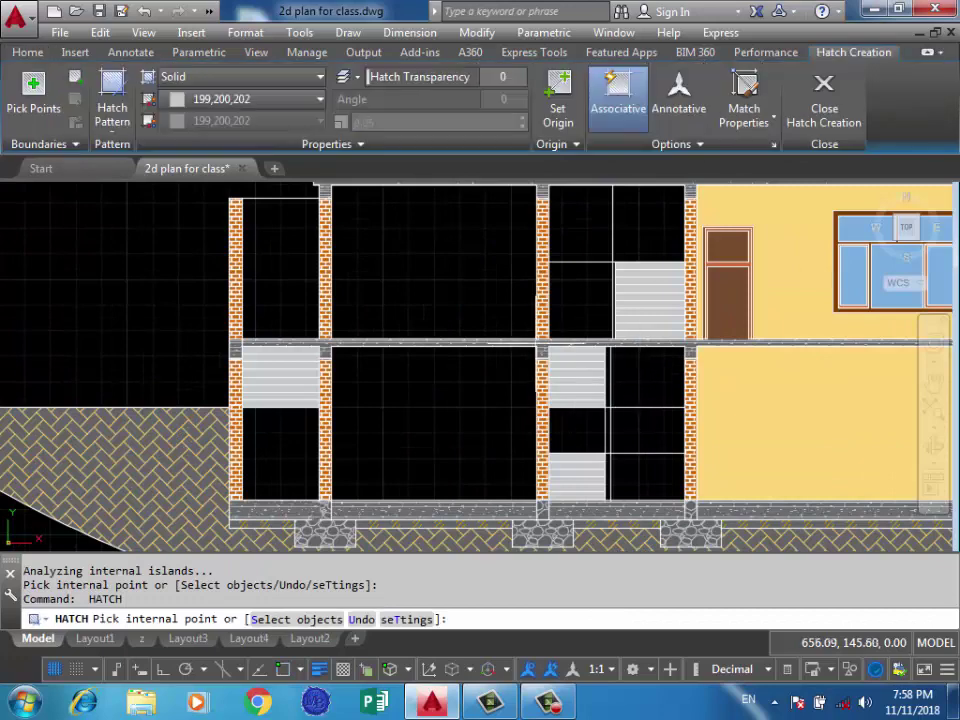
pyautogui.click(250, 99)
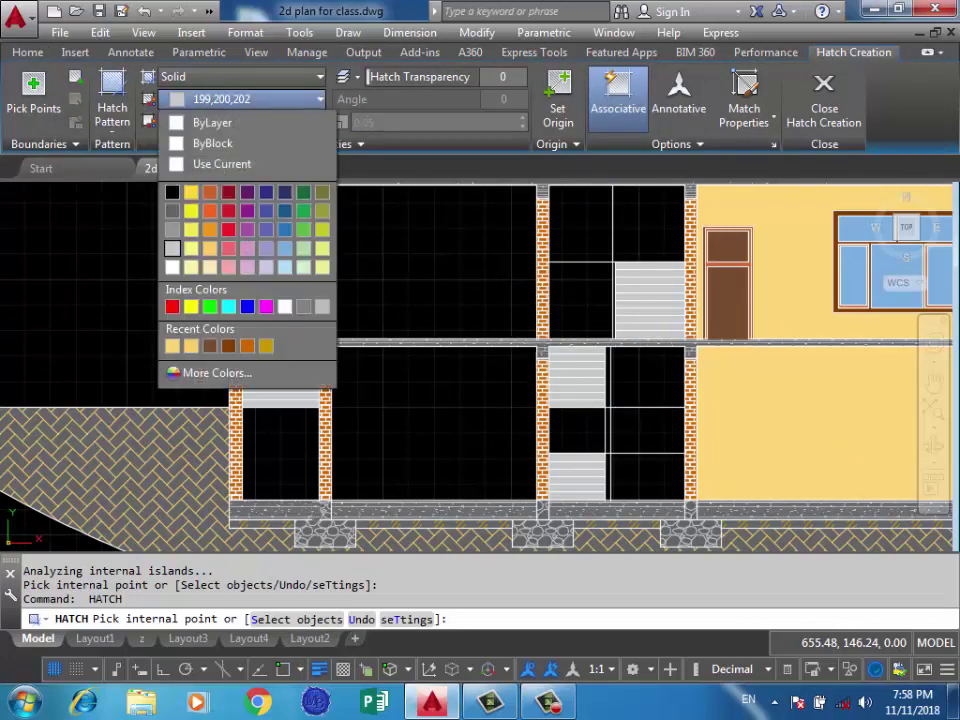
pyautogui.click(172, 229)
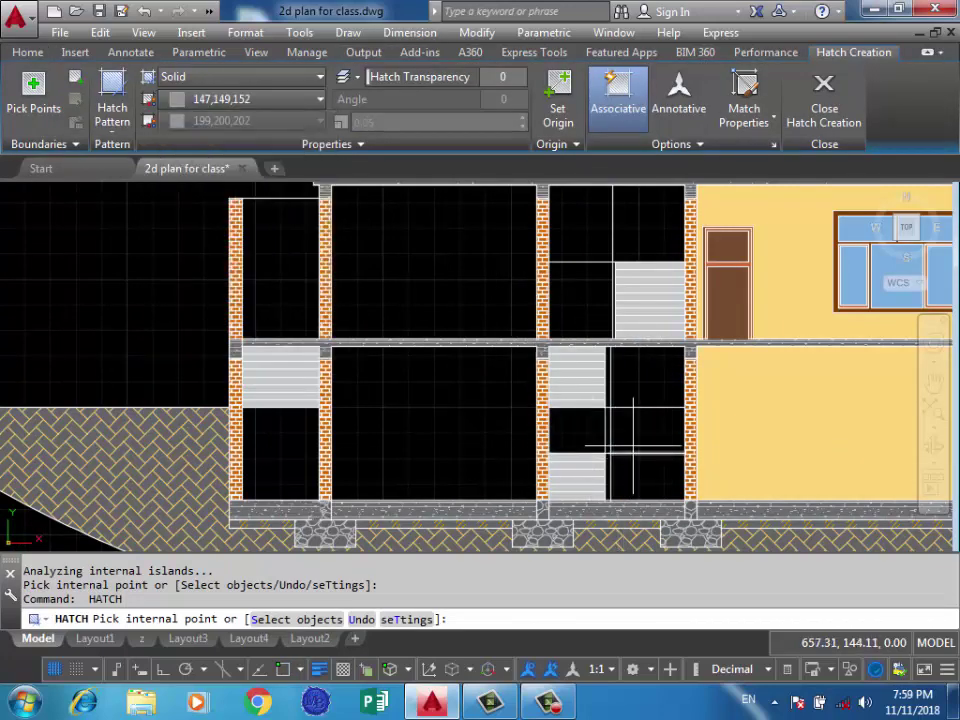
pyautogui.click(640, 430)
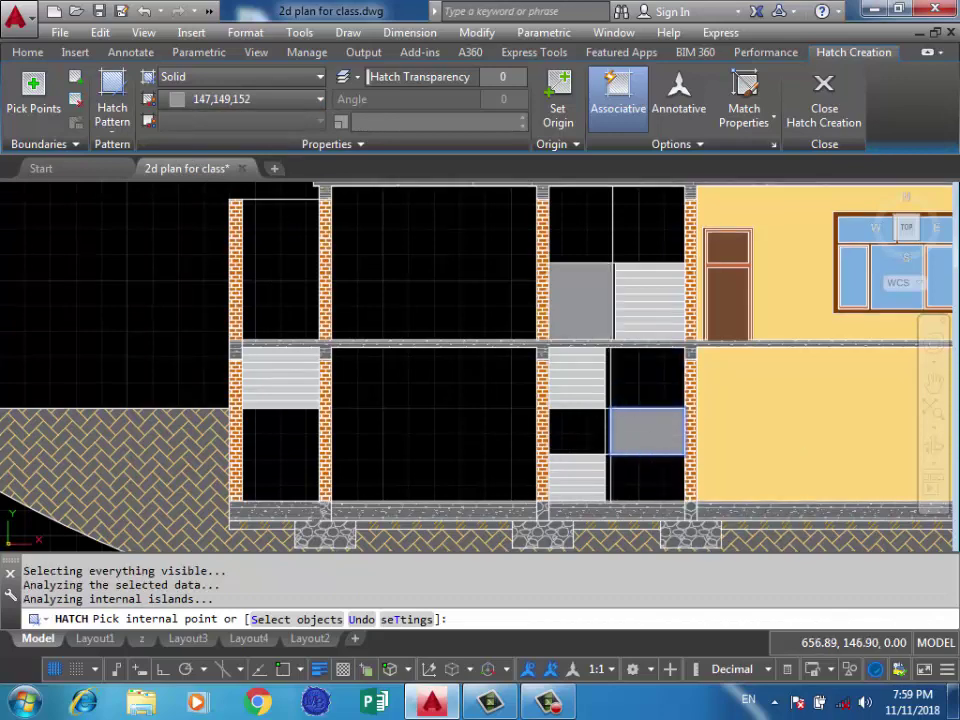
pyautogui.moveTo(631, 299); pyautogui.dragTo(623, 394, button='middle')
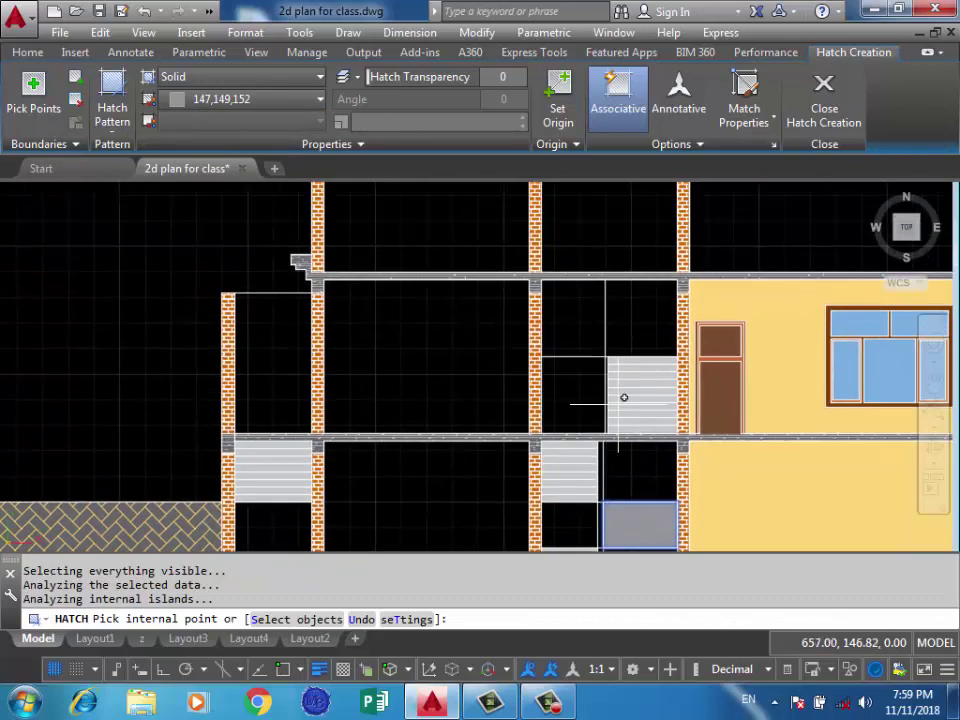
pyautogui.click(568, 328)
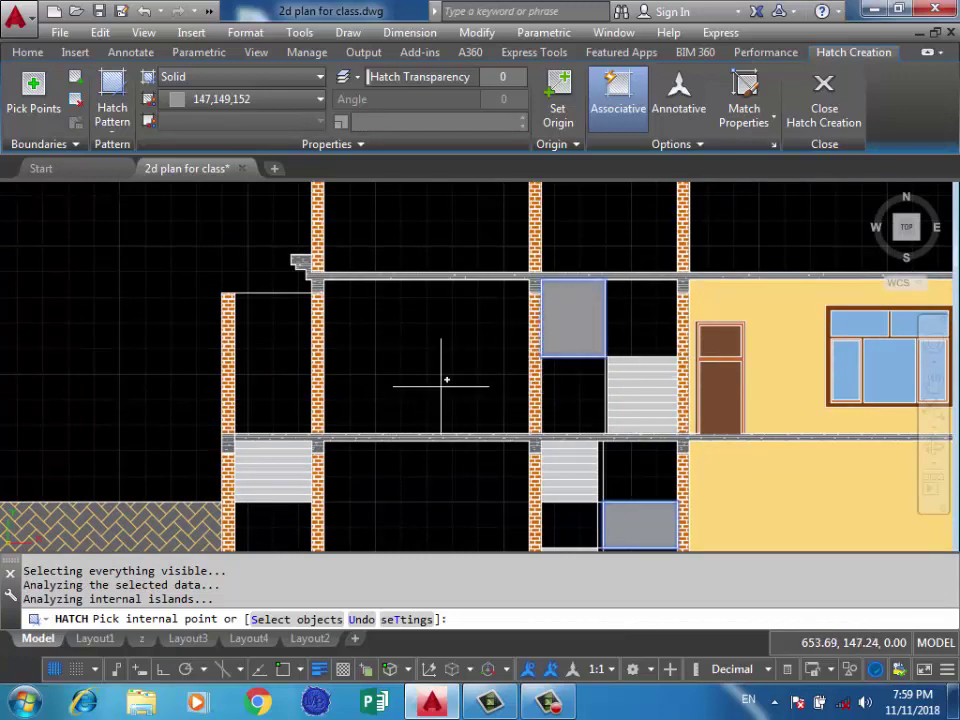
pyautogui.moveTo(446, 380); pyautogui.dragTo(452, 293, button='middle')
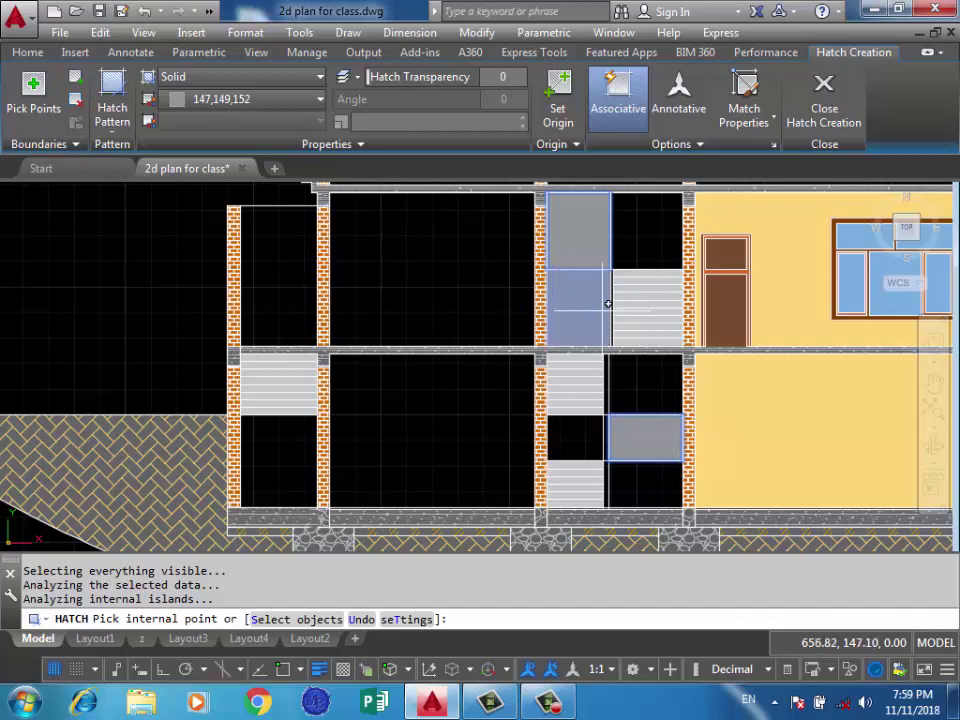
pyautogui.scroll(-4, 443, 388)
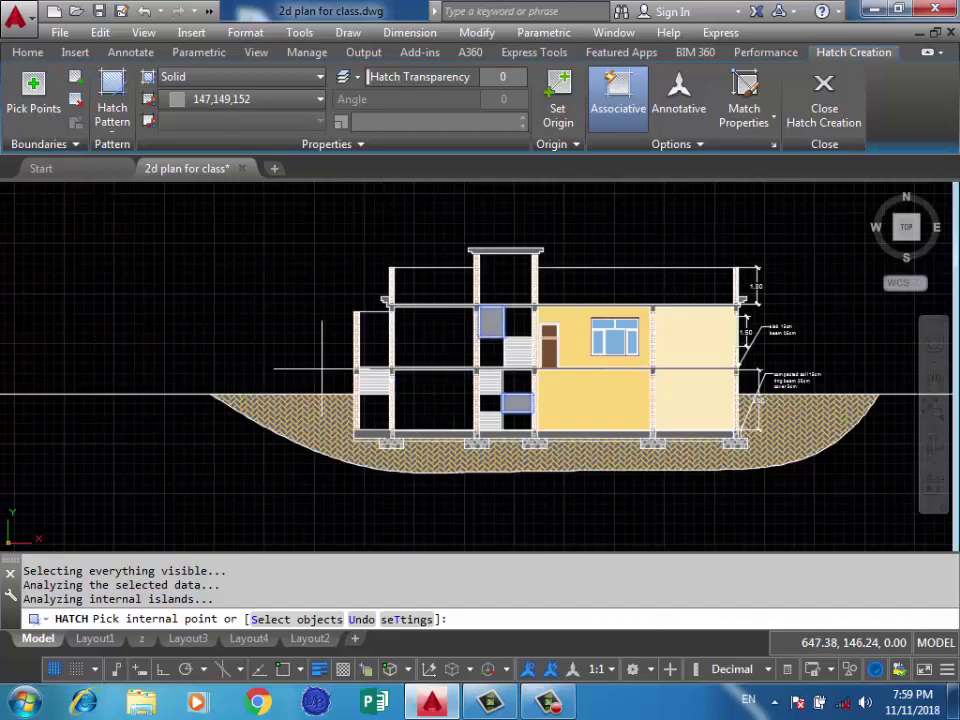
pyautogui.press('Return')
# Start a hatch matching the yellow room fill, adjusting its colour to 249,211,123.
pyautogui.moveTo(287, 313); pyautogui.dragTo(333, 326, button='middle')
pyautogui.write('h')
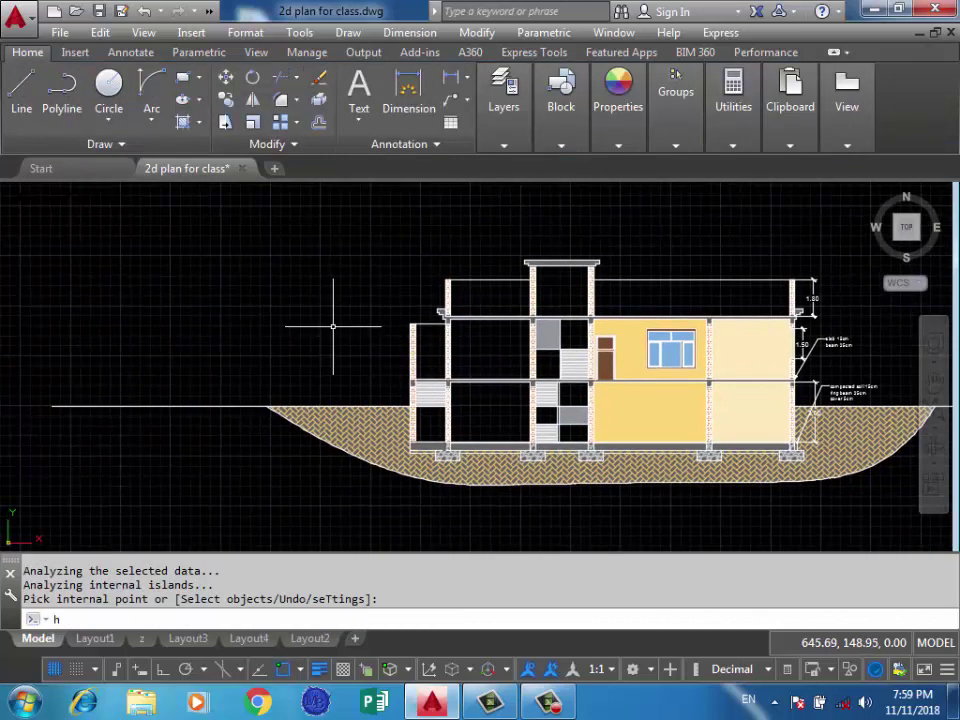
pyautogui.press('Return')
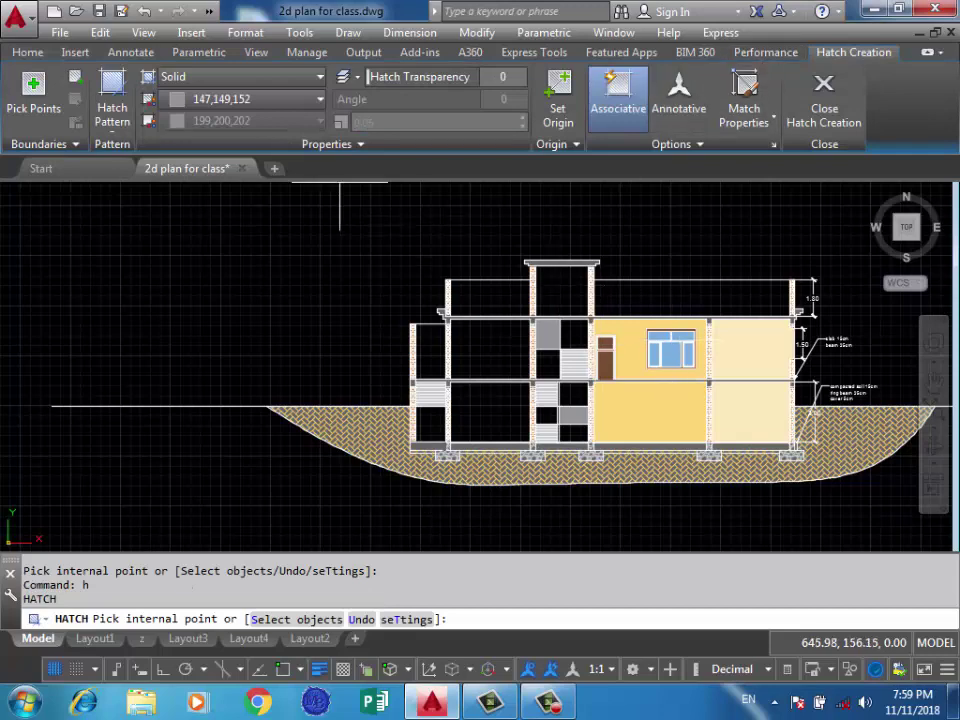
pyautogui.click(744, 108)
pyautogui.click(632, 396)
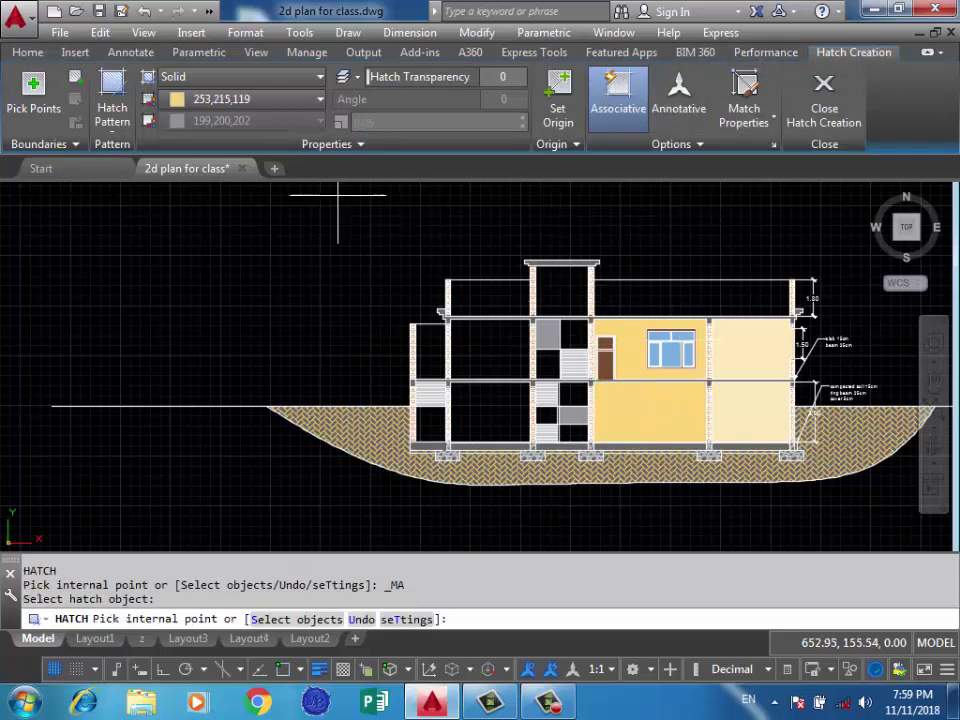
pyautogui.click(230, 99)
pyautogui.click(214, 371)
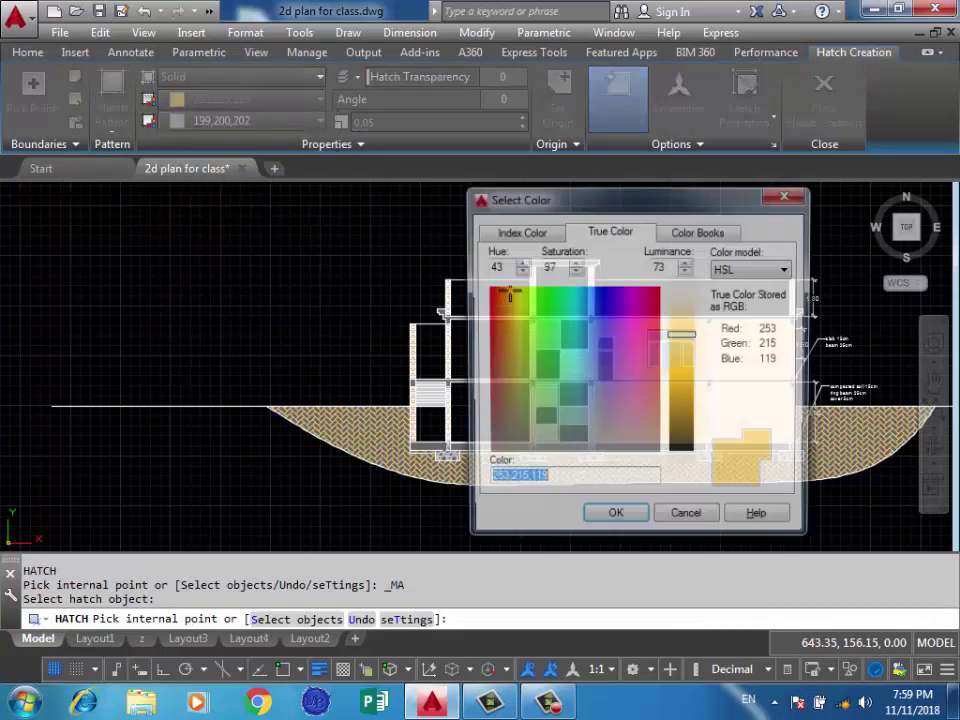
pyautogui.moveTo(506, 292); pyautogui.dragTo(506, 300)
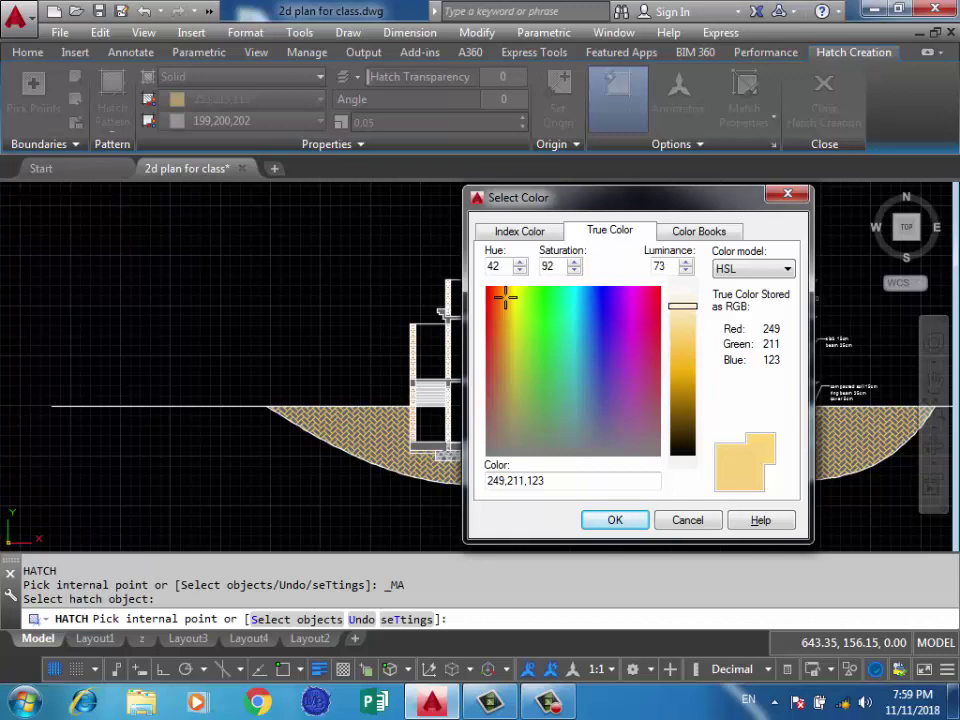
pyautogui.click(615, 520)
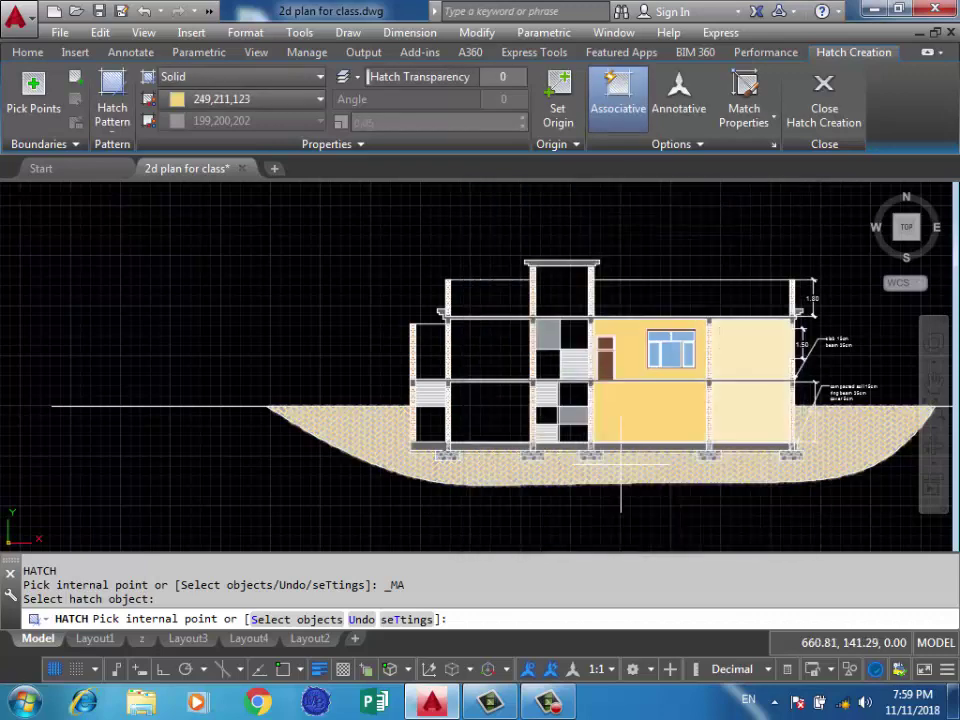
# Fill both left rooms in yellow, then window-select and delete that trial hatch.
pyautogui.click(490, 350)
pyautogui.click(497, 427)
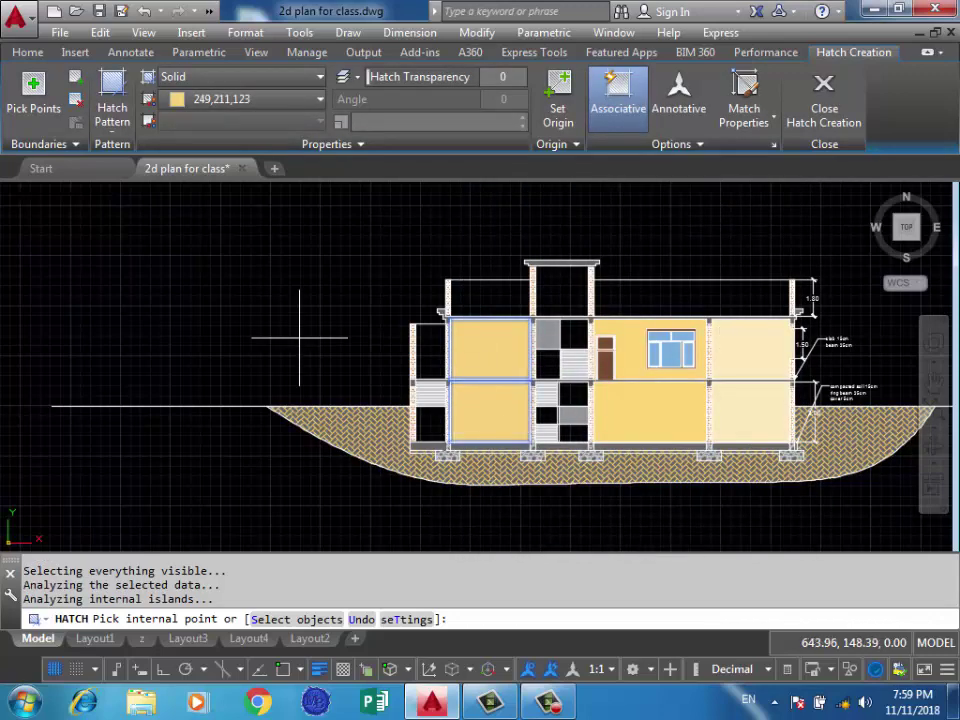
pyautogui.press('Return')
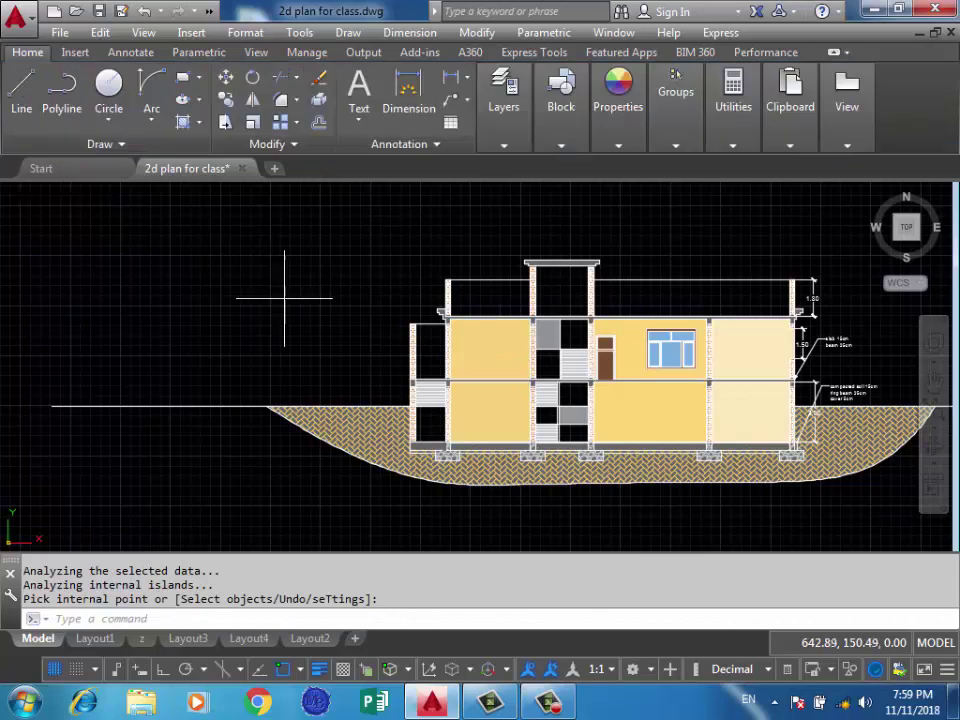
pyautogui.press('Return')
pyautogui.press('Return')
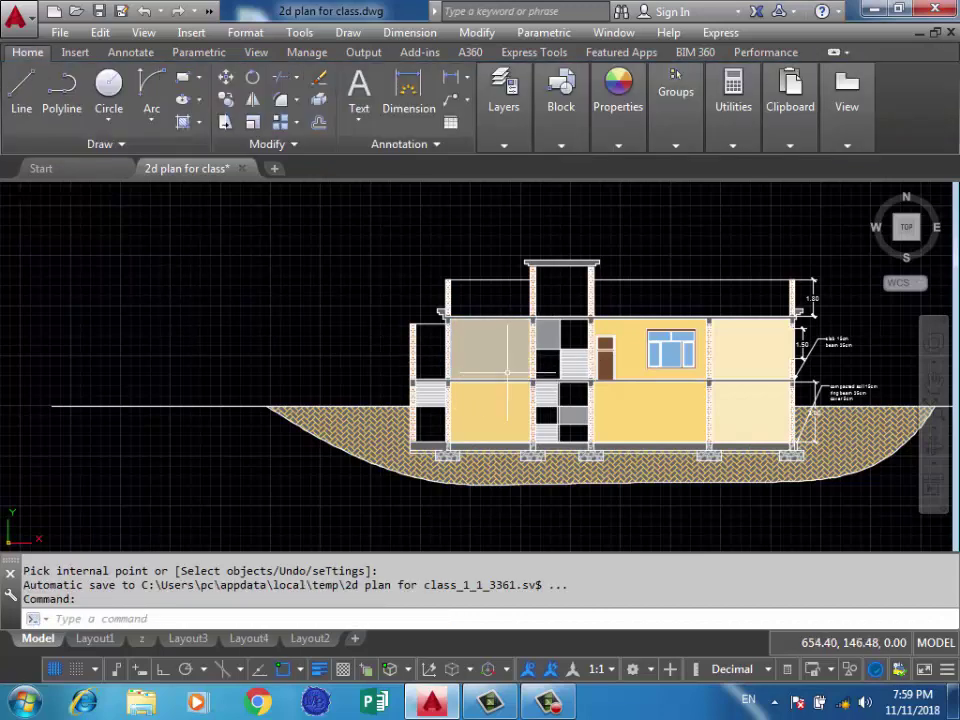
pyautogui.moveTo(480, 400); pyautogui.dragTo(370, 280)
pyautogui.press('Delete')
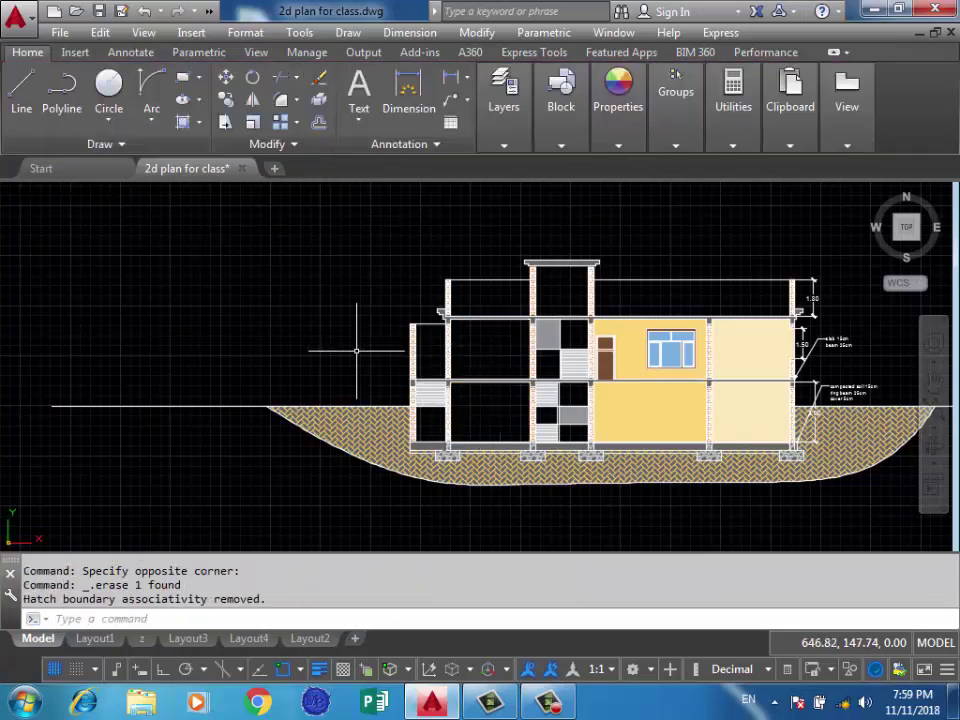
pyautogui.write('h')
pyautogui.press('Return')
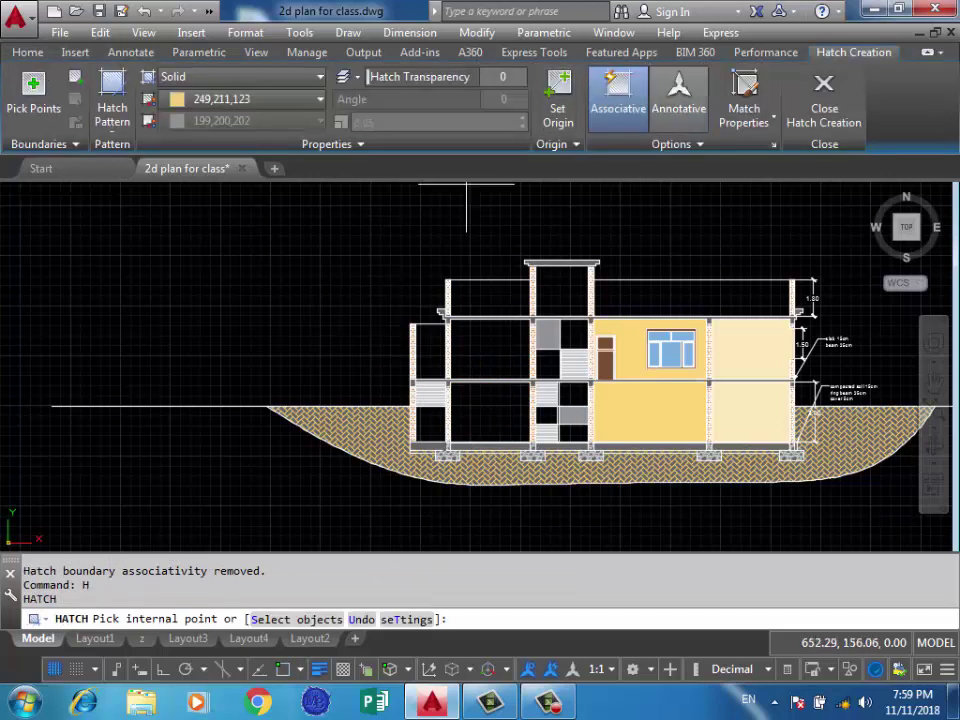
# Match properties from the existing cream hatch, keeping solid colour 254,234,185.
pyautogui.click(743, 95)
pyautogui.click(760, 383)
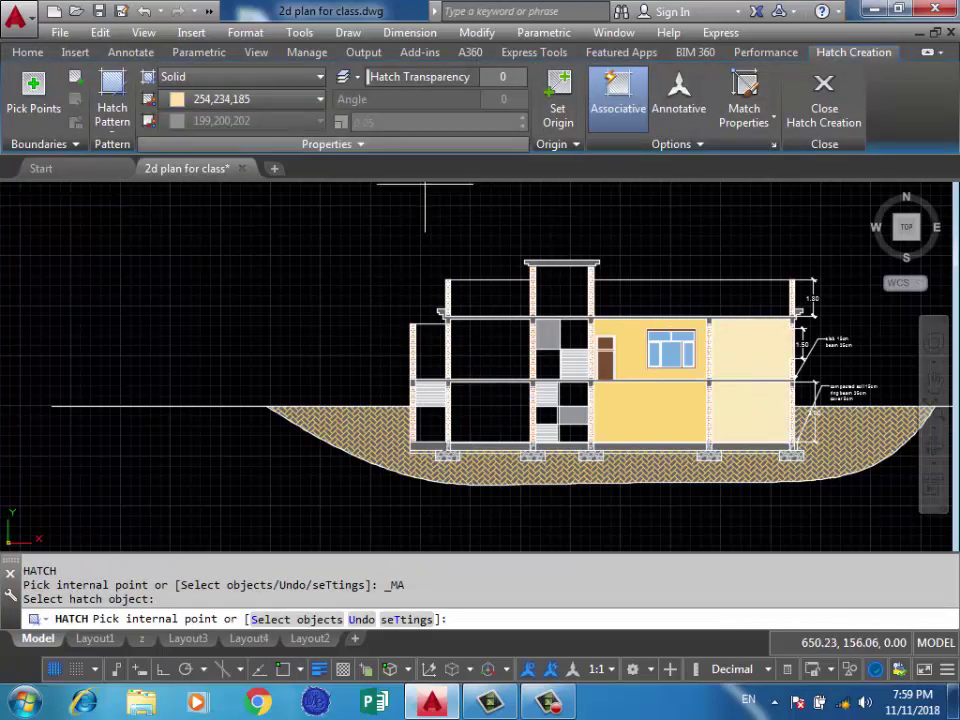
pyautogui.click(250, 99)
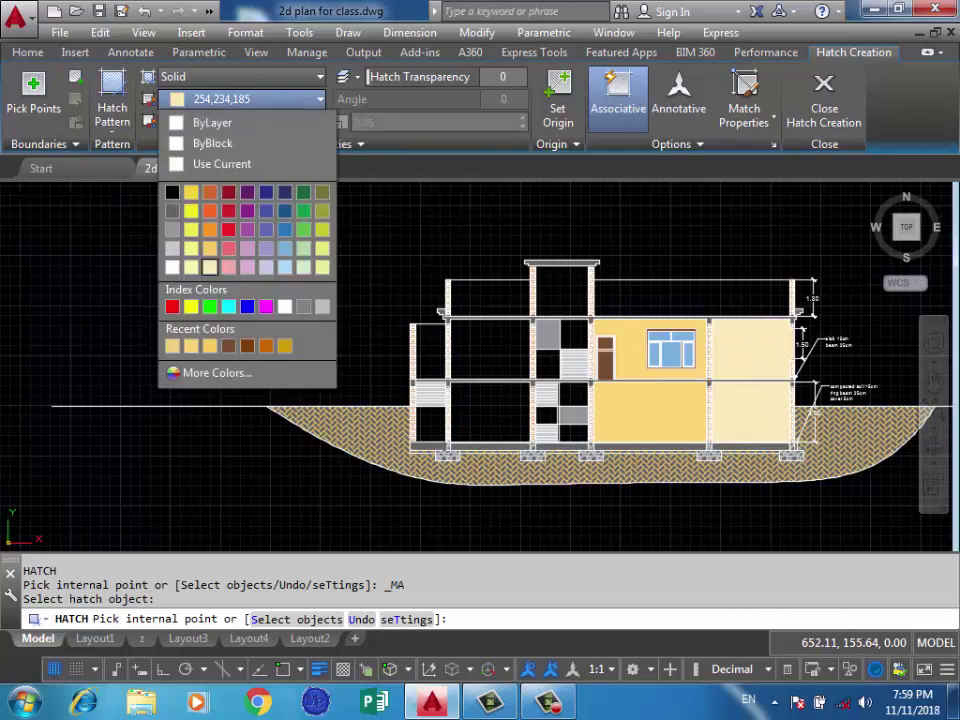
pyautogui.click(215, 372)
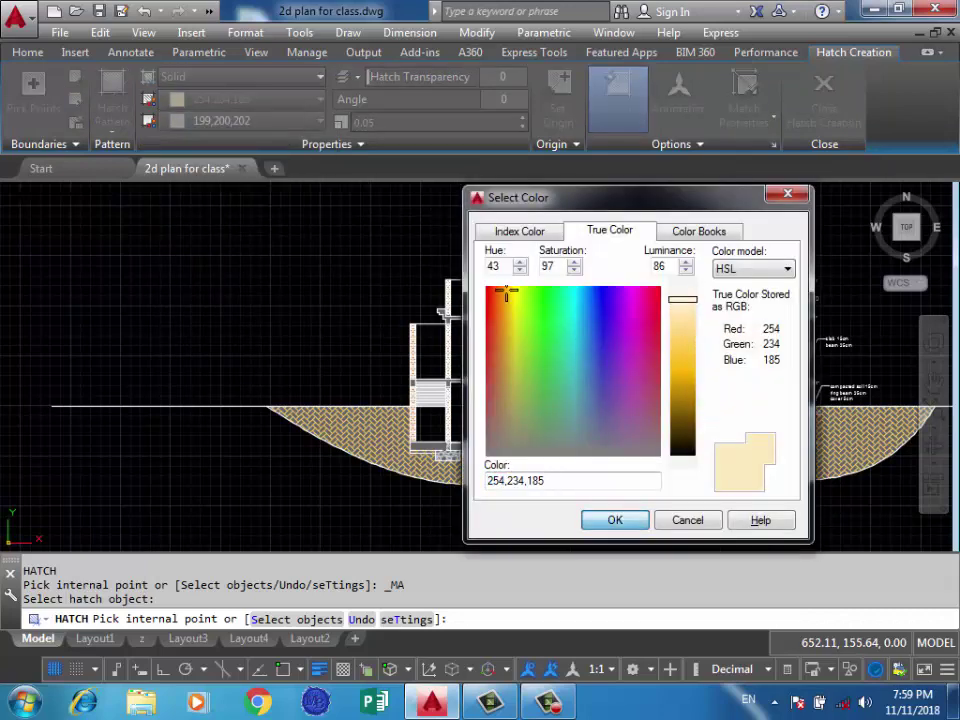
pyautogui.click(615, 520)
pyautogui.scroll(-5, 640, 345)
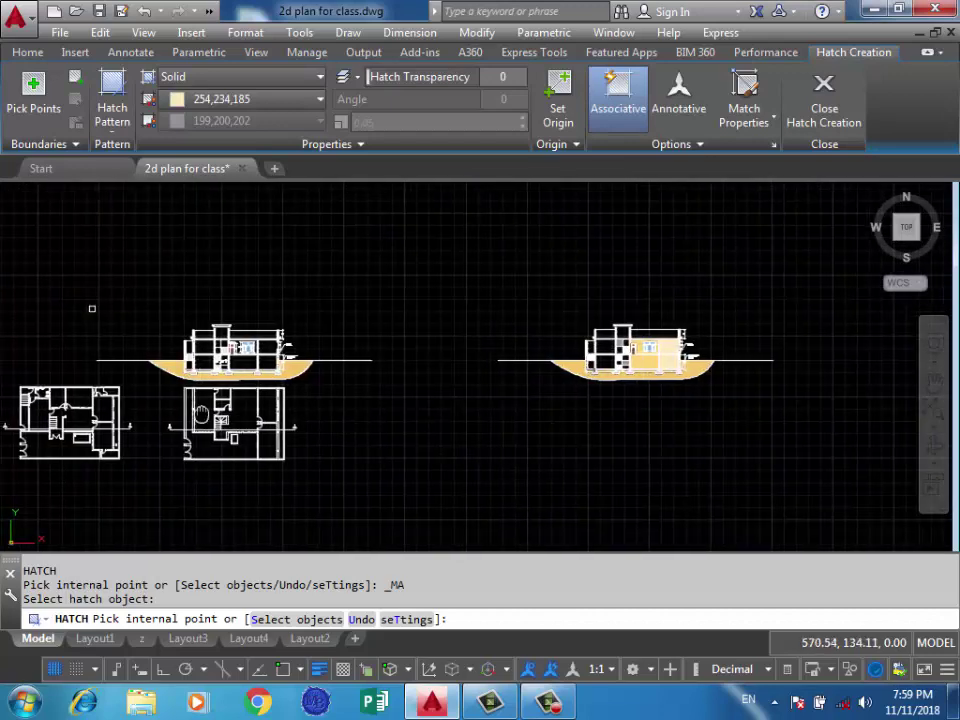
pyautogui.scroll(4, 201, 414)
pyautogui.scroll(-4, 218, 317)
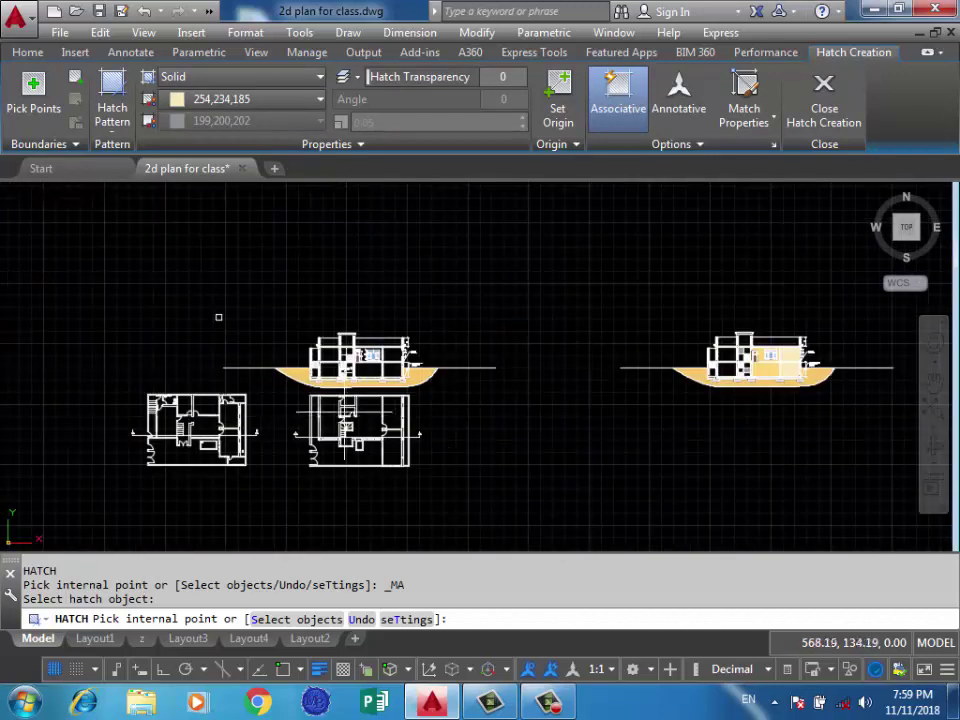
pyautogui.scroll(5, 290, 358)
pyautogui.scroll(2, 300, 380)
# Fill the two left rooms and the four black stair-column rooms with the cream hatch.
pyautogui.click(533, 330)
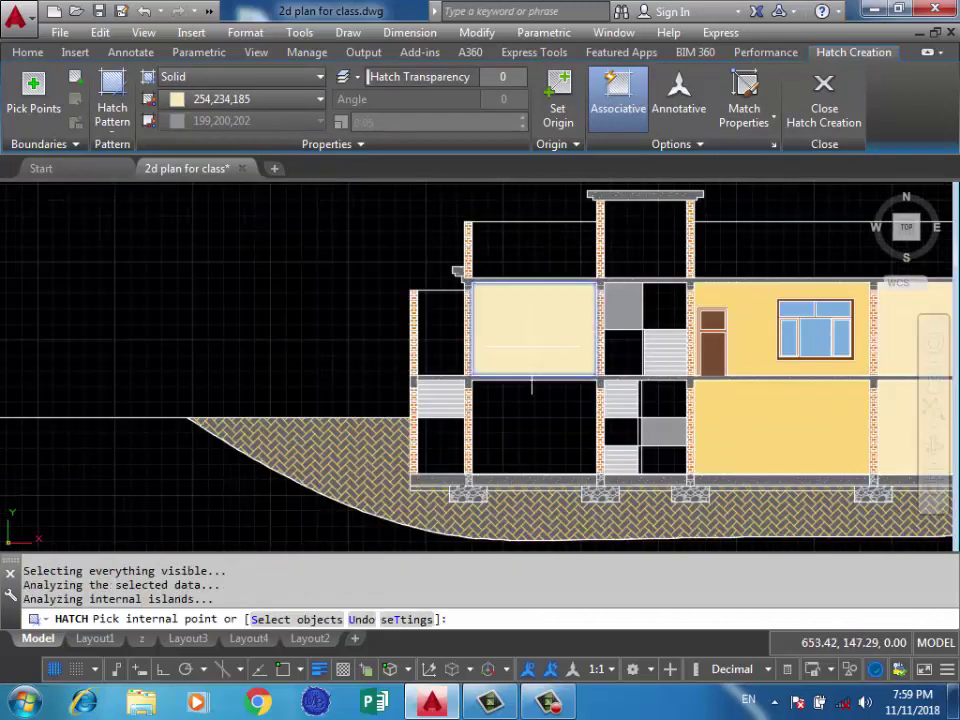
pyautogui.click(533, 425)
pyautogui.scroll(2, 678, 410)
pyautogui.click(670, 400)
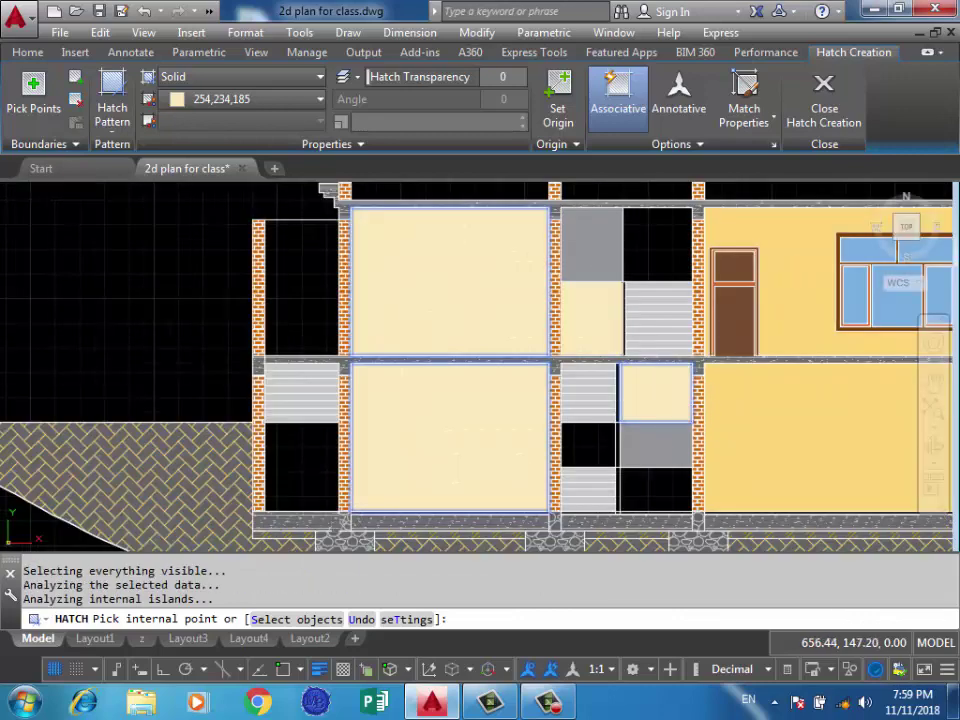
pyautogui.click(649, 256)
pyautogui.click(606, 437)
pyautogui.click(655, 475)
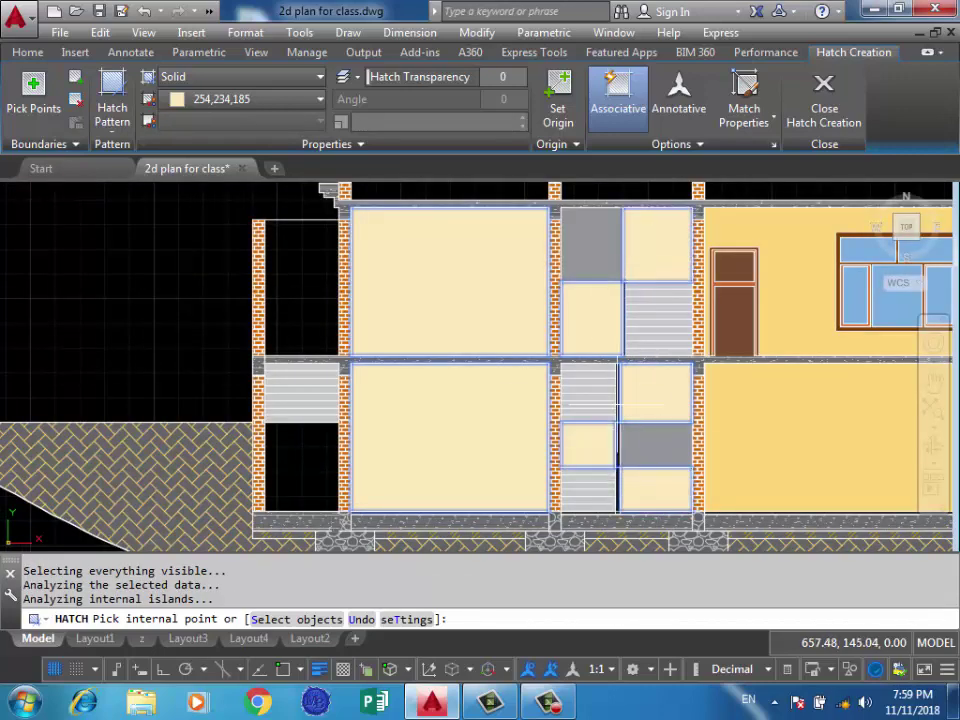
pyautogui.scroll(-4, 539, 378)
pyautogui.moveTo(444, 372); pyautogui.dragTo(410, 376, button='middle')
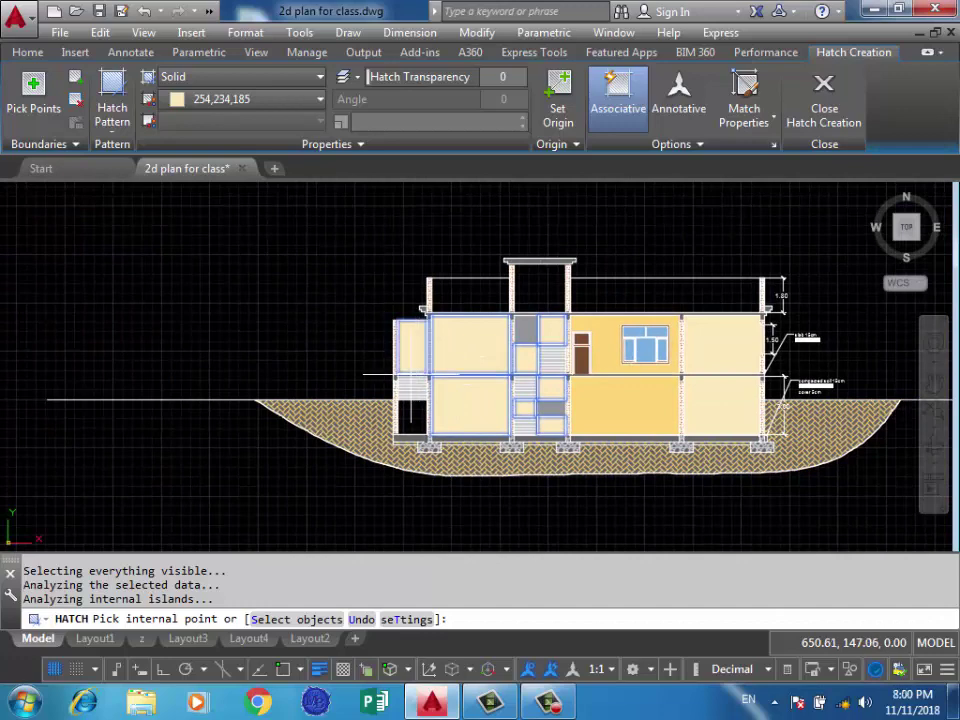
pyautogui.moveTo(662, 339); pyautogui.dragTo(595, 373, button='middle')
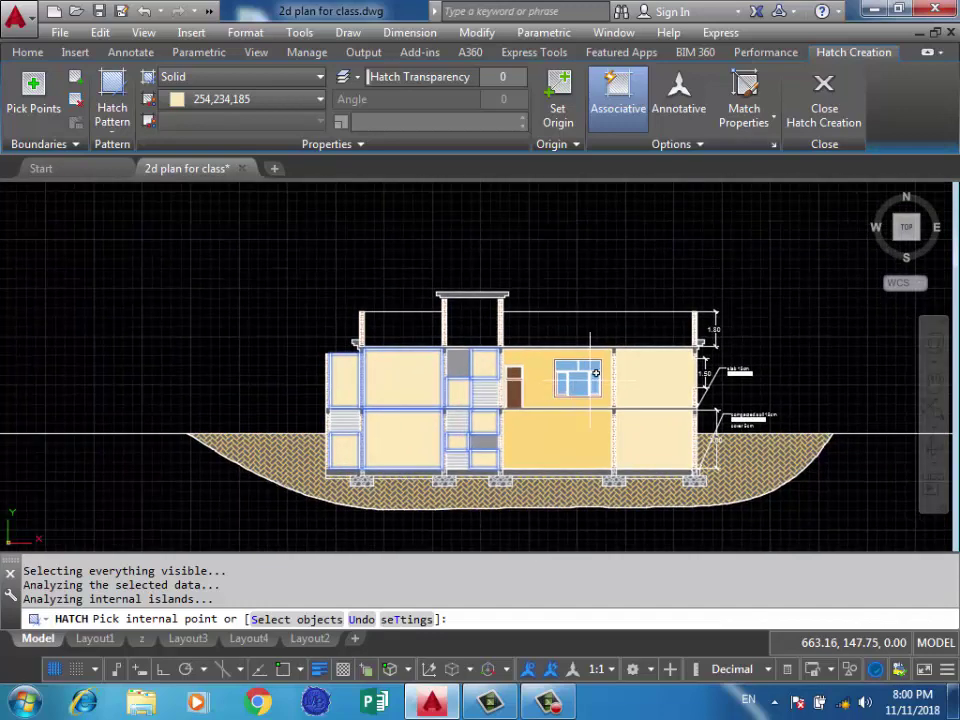
pyautogui.press('Return')
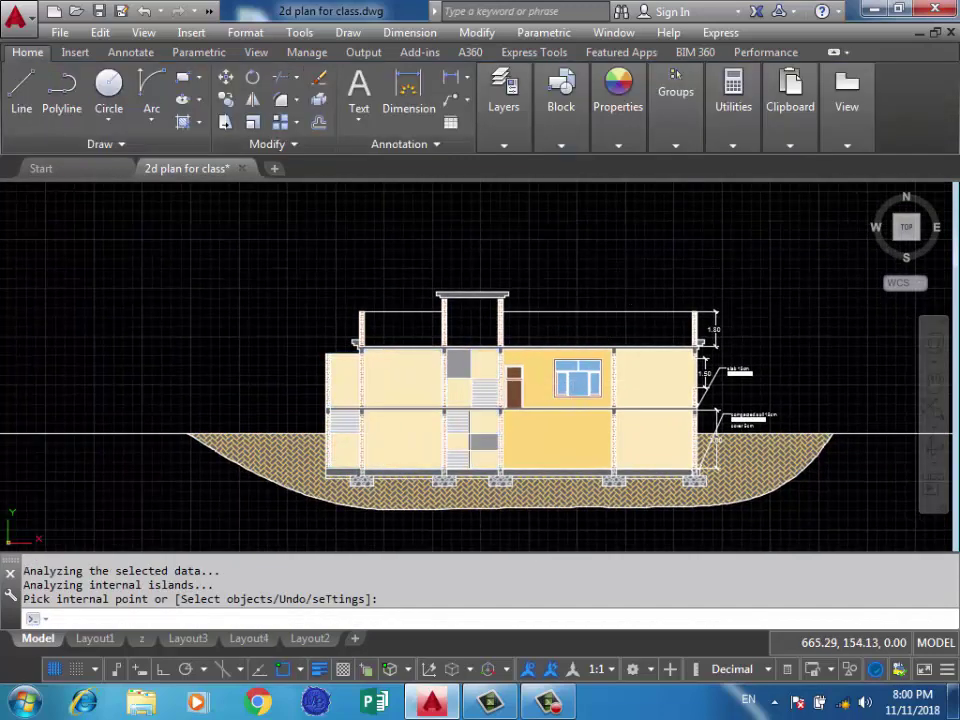
pyautogui.press('Return')
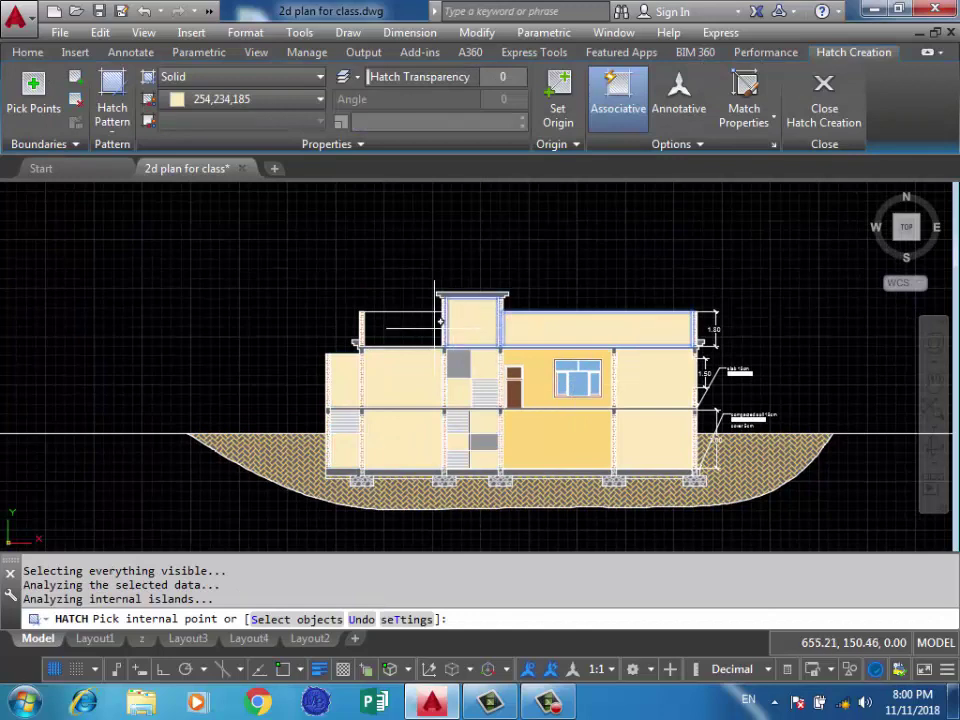
pyautogui.press('Return')
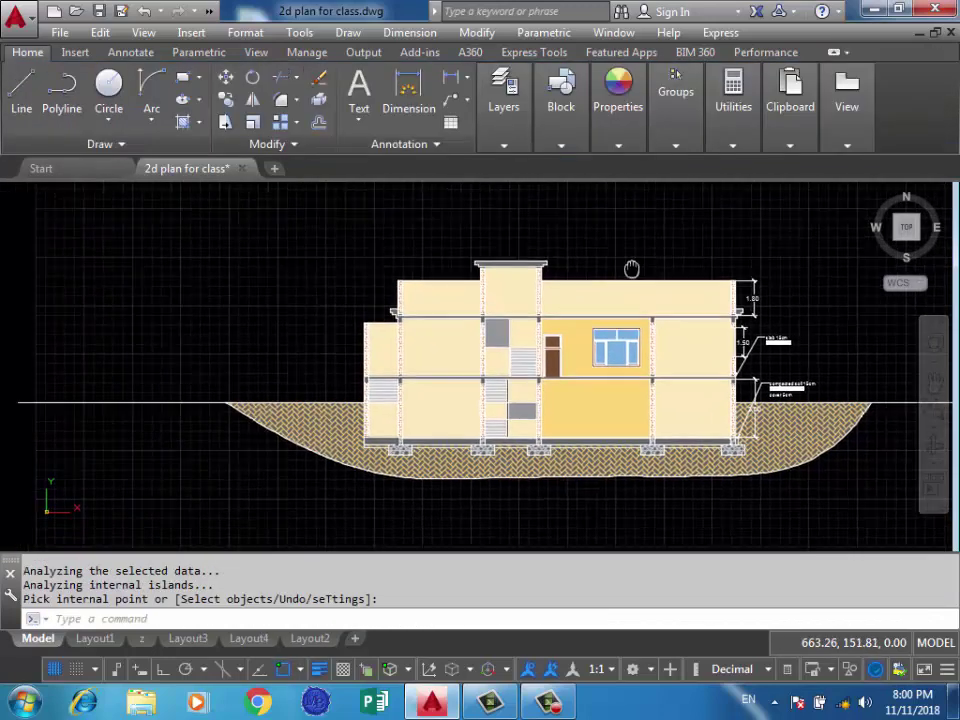
pyautogui.scroll(2, 658, 236)
pyautogui.scroll(-2, 659, 234)
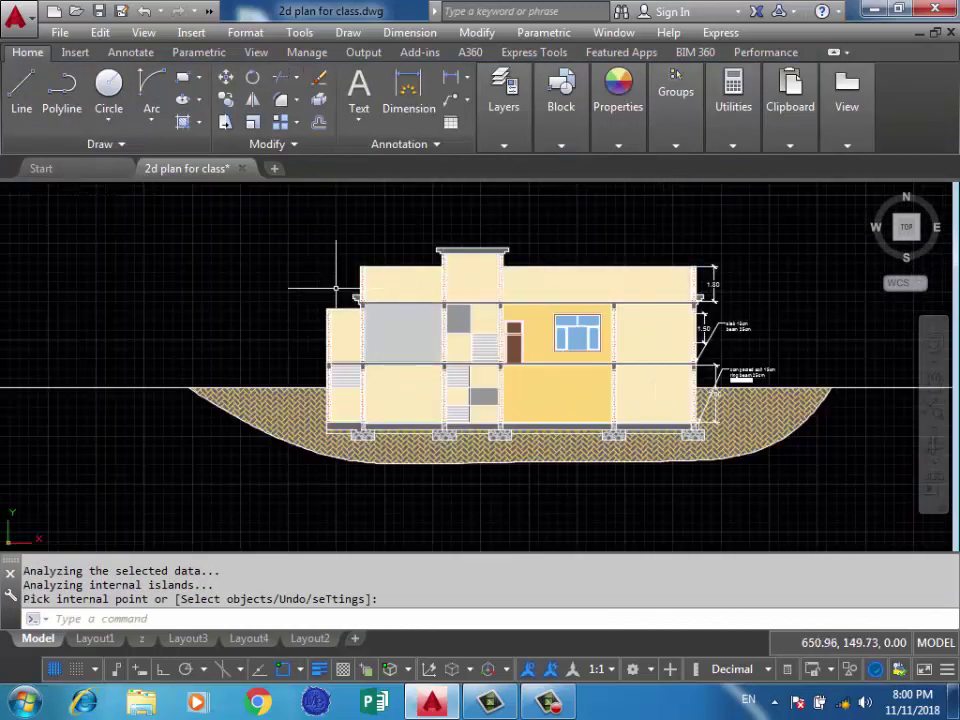
pyautogui.scroll(2, 266, 325)
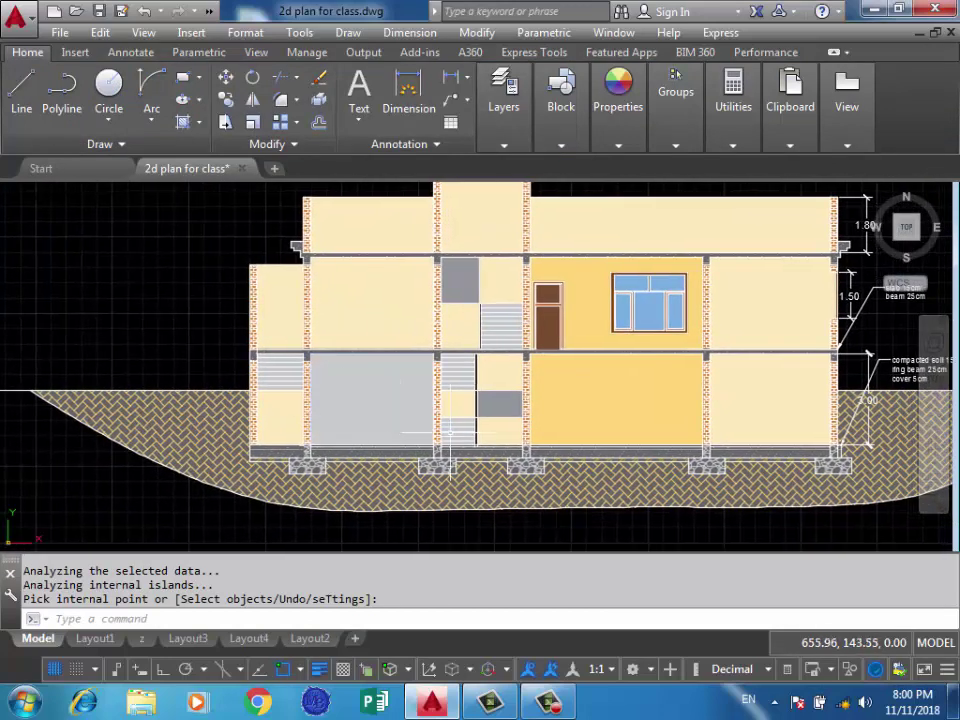
pyautogui.scroll(3, 451, 432)
pyautogui.scroll(-2, 451, 432)
pyautogui.scroll(-2, 451, 432)
pyautogui.scroll(-1, 451, 432)
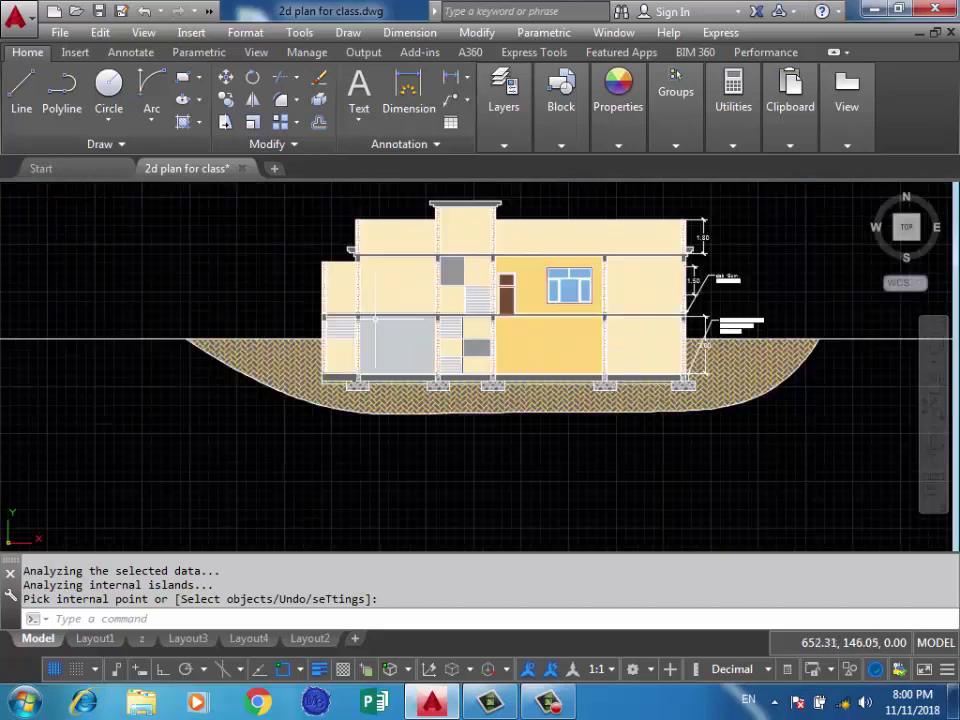
pyautogui.moveTo(461, 347); pyautogui.dragTo(411, 409, button='middle')
pyautogui.scroll(-2, 470, 410)
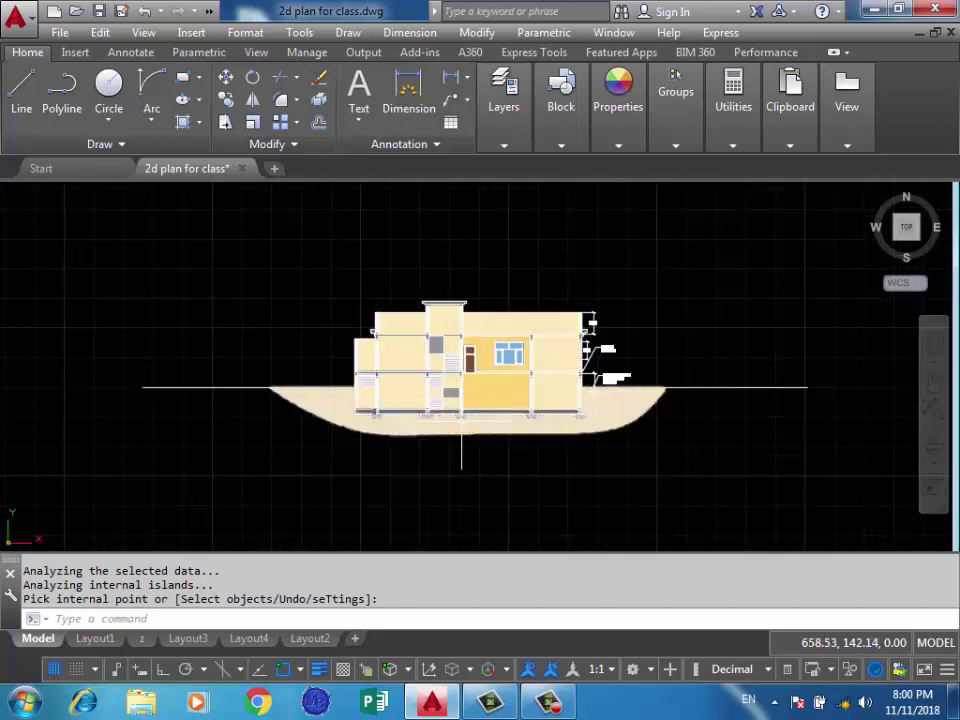
pyautogui.scroll(2, 461, 435)
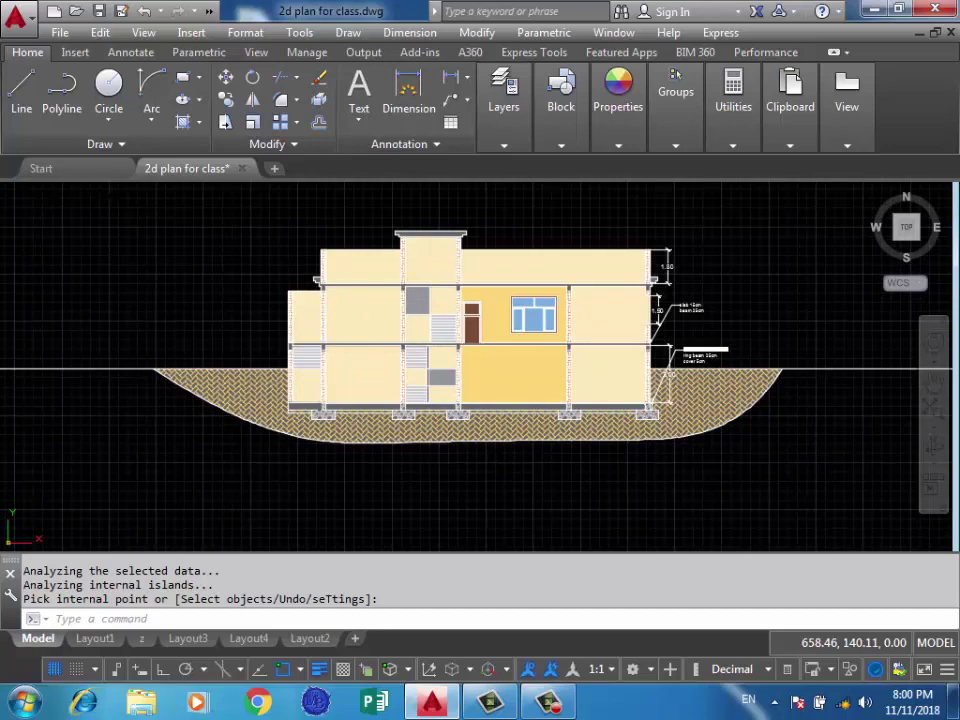
pyautogui.hotkey('ctrl', 'p')
pyautogui.press('Escape')
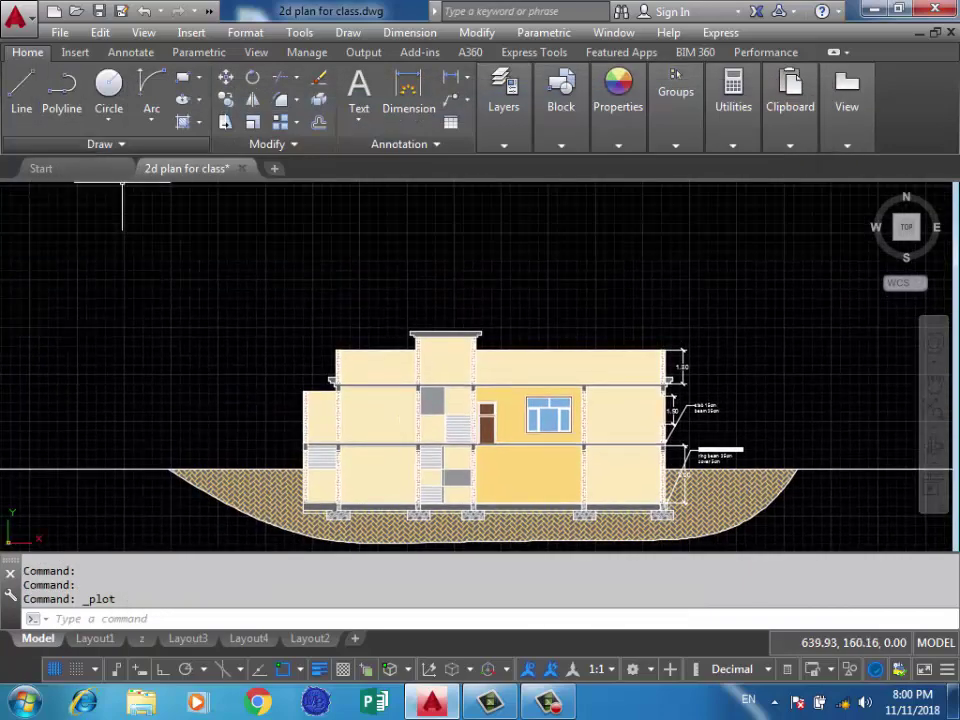
# Draw a closed fit-point spline cloud outline above the building.
pyautogui.click(100, 144)
pyautogui.click(36, 166)
pyautogui.click(14, 166)
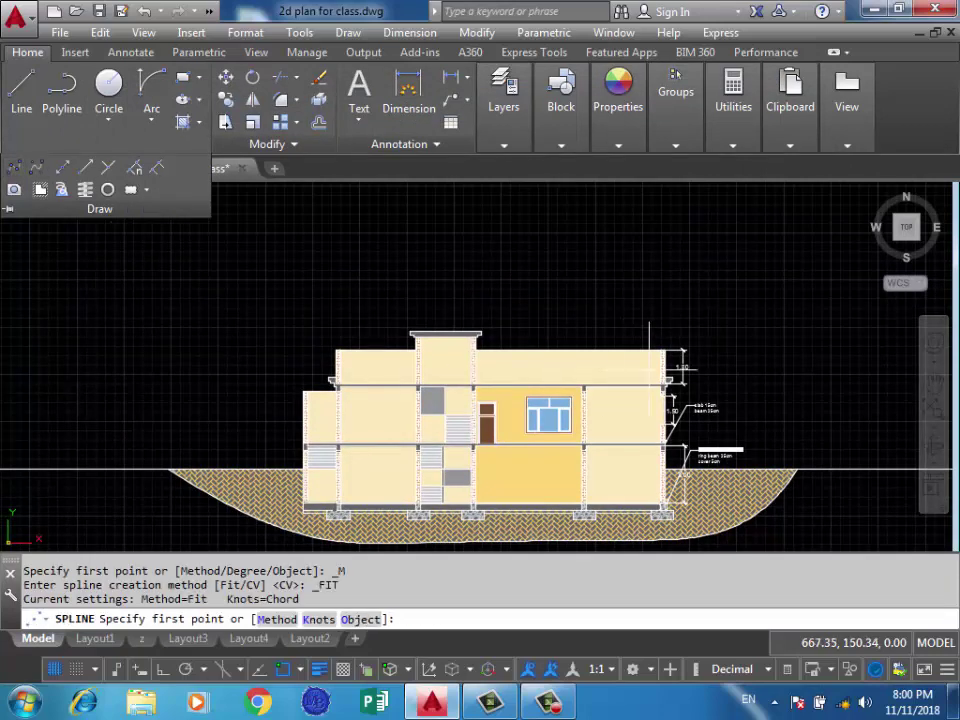
pyautogui.click(731, 275)
pyautogui.click(575, 282)
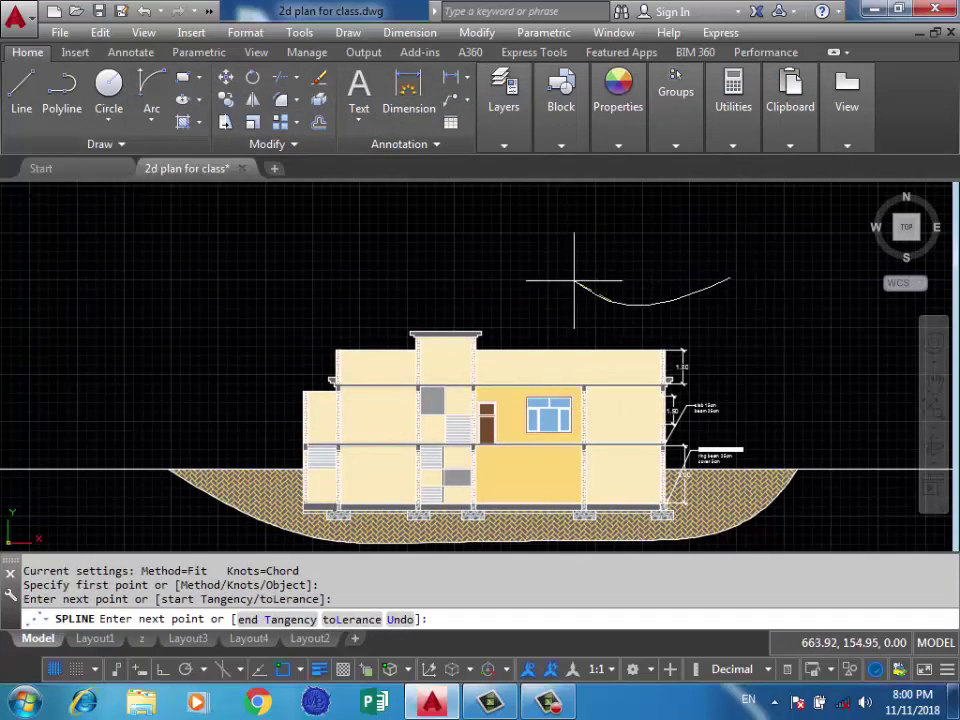
pyautogui.click(556, 245)
pyautogui.click(512, 256)
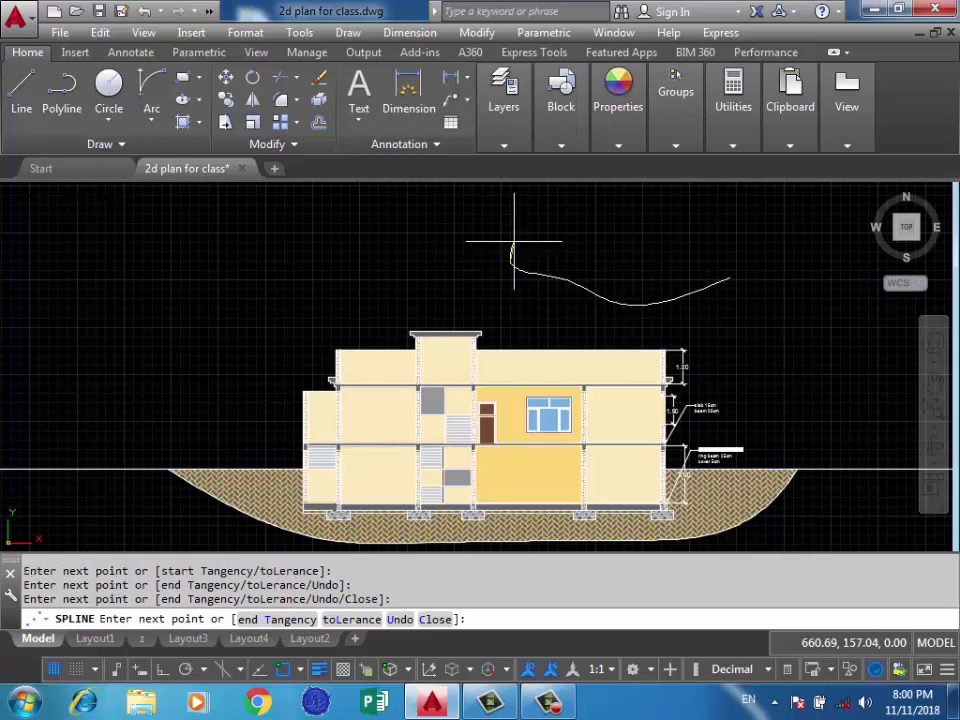
pyautogui.click(558, 223)
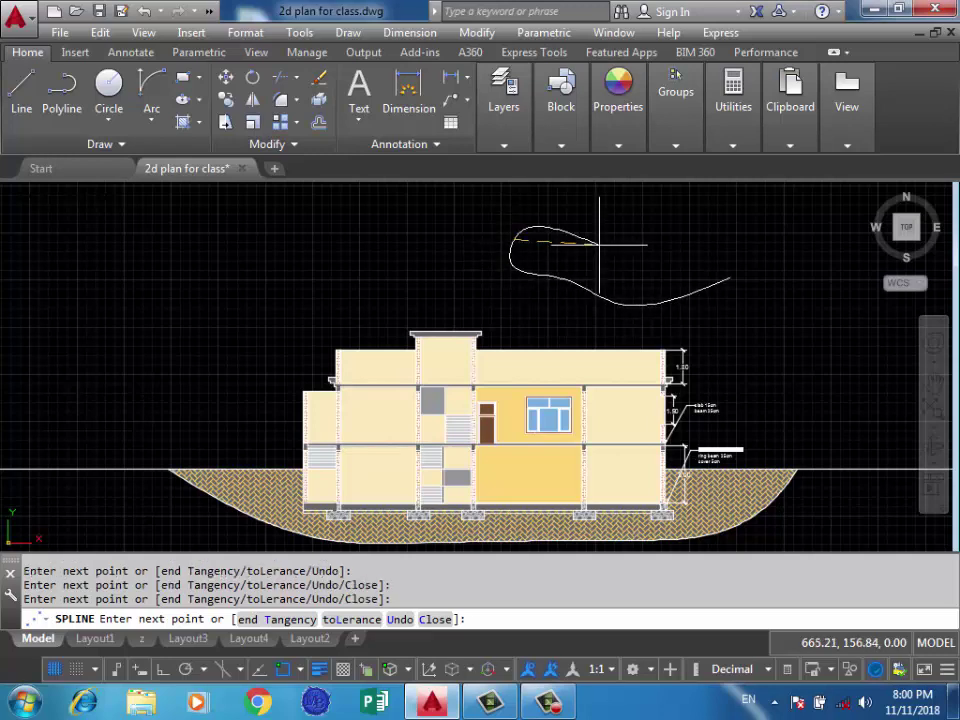
pyautogui.click(764, 242)
pyautogui.scroll(2, 578, 310)
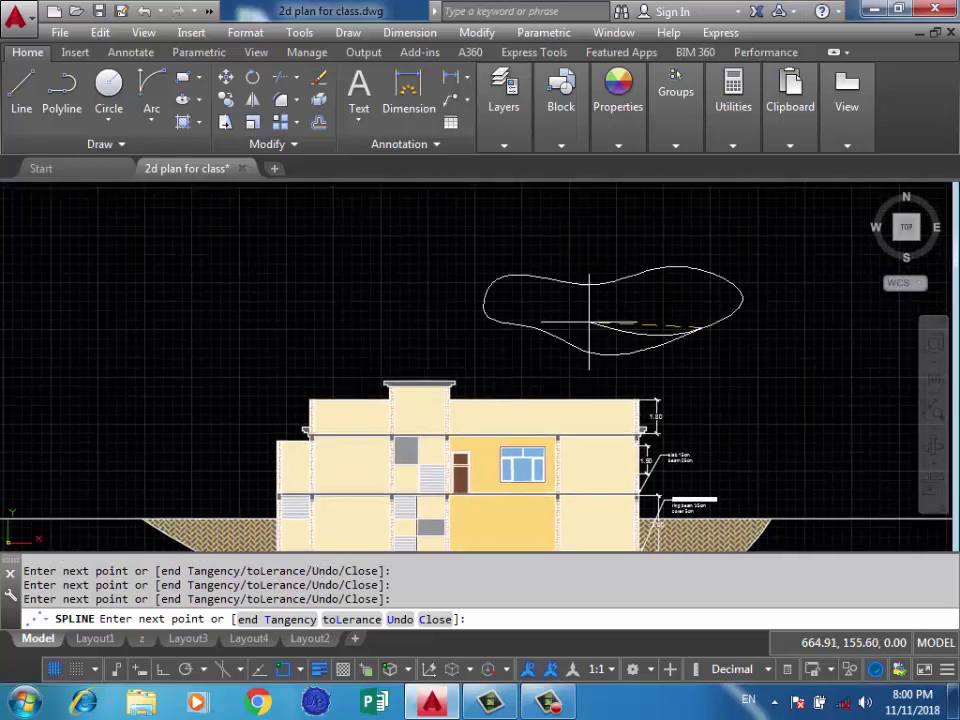
pyautogui.press('Return')
pyautogui.scroll(4, 600, 250)
# Draw a sun circle centred on the cloud's top edge and trim its lower half.
pyautogui.click(109, 84)
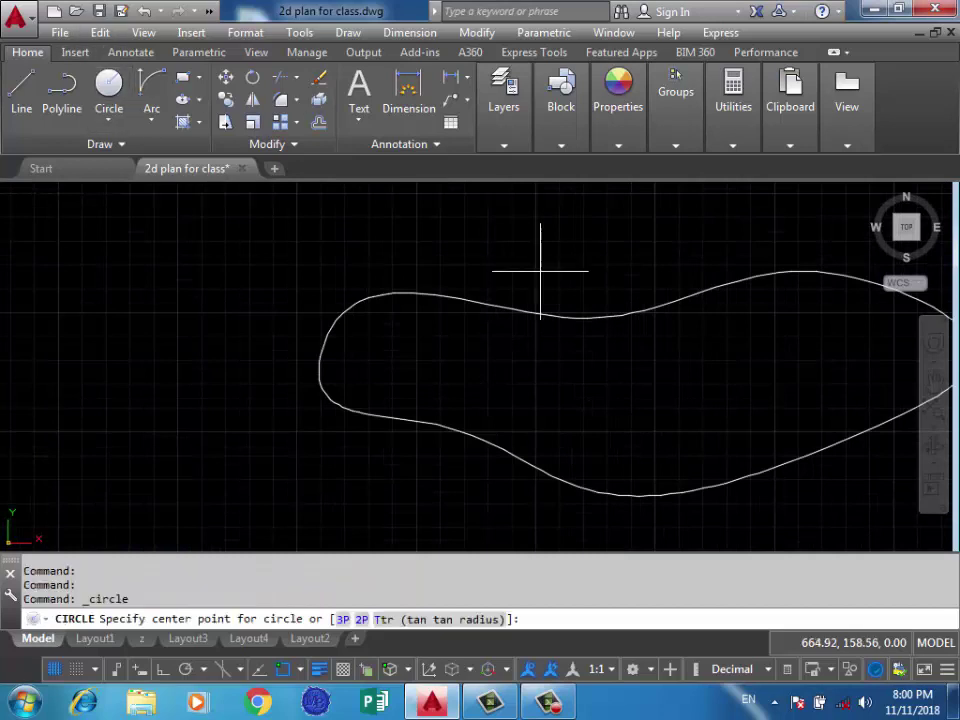
pyautogui.click(512, 308)
pyautogui.click(513, 272)
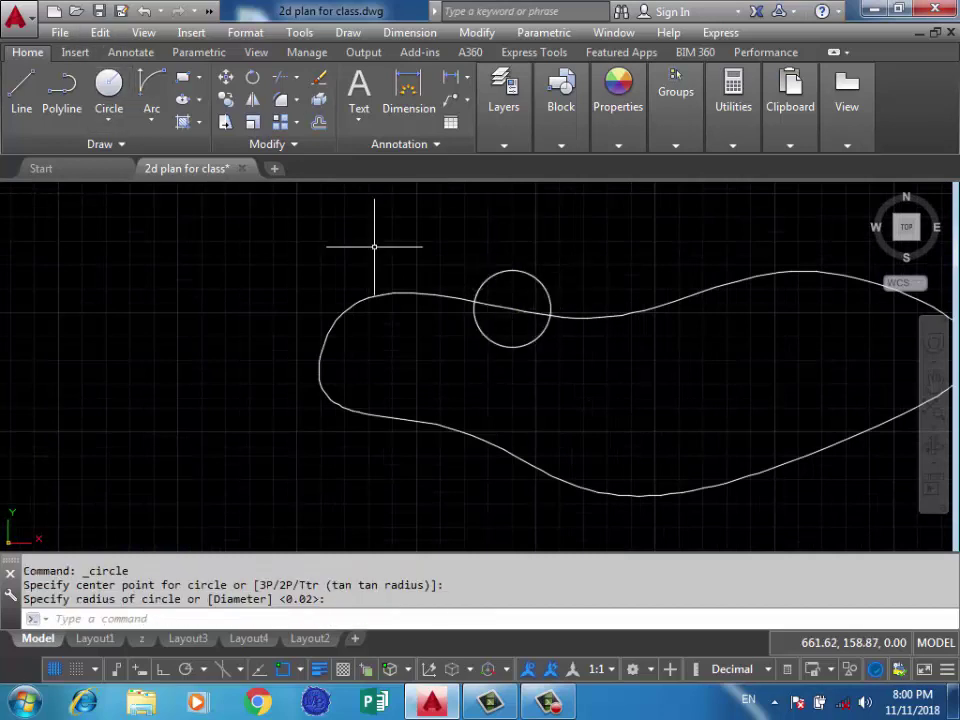
pyautogui.write('tr')
pyautogui.press('Return')
pyautogui.press('Return')
pyautogui.moveTo(514, 336); pyautogui.dragTo(465, 368)
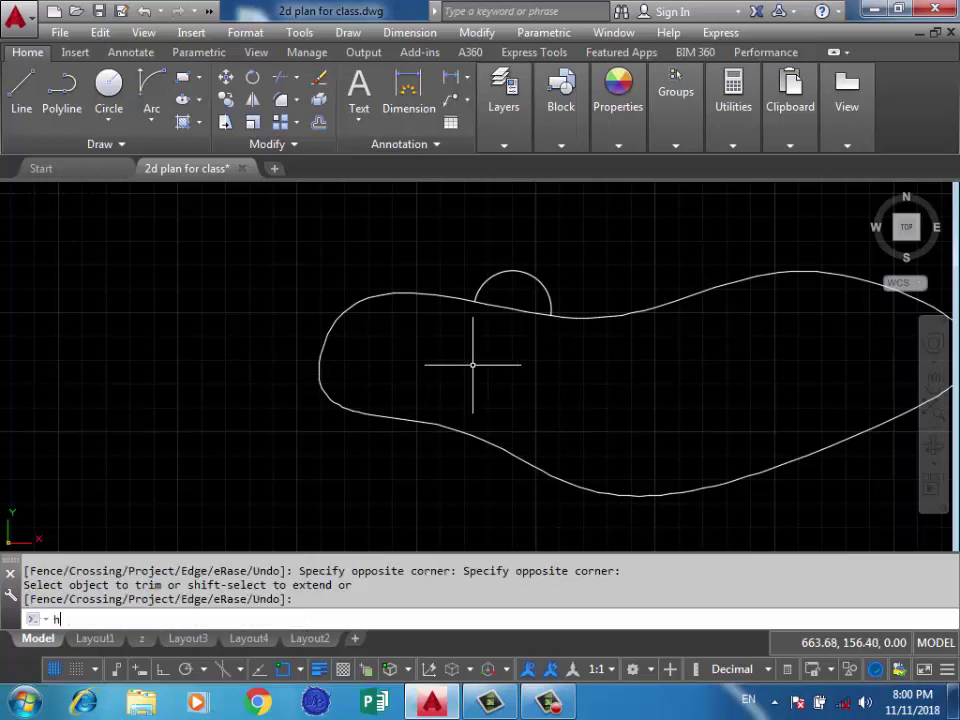
# Fill the half-circle sun with a solid light yellow hatch.
pyautogui.press('Return')
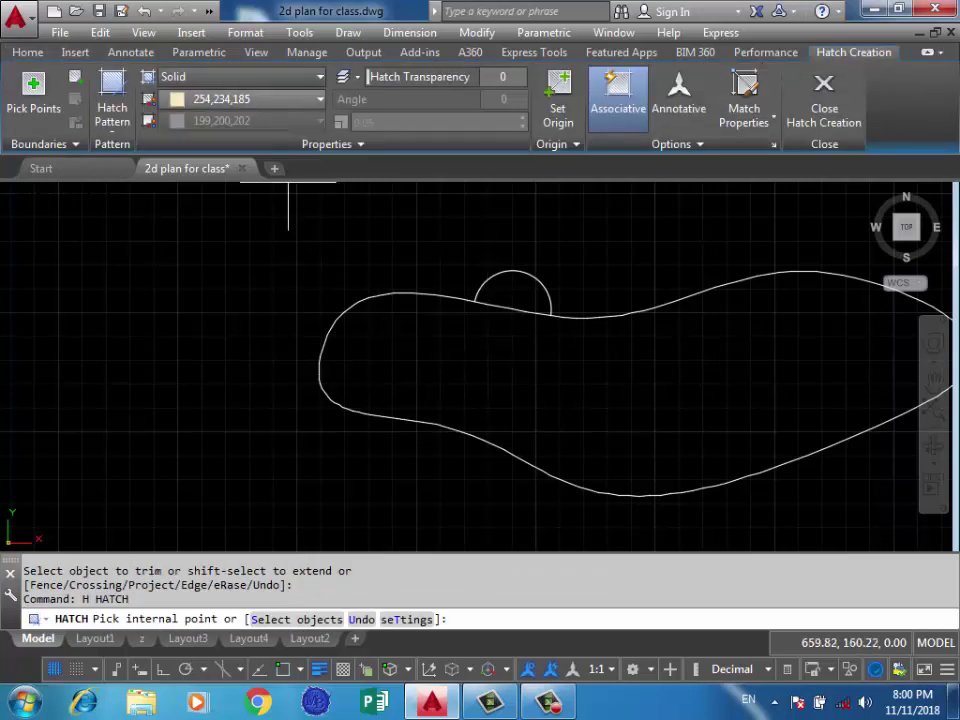
pyautogui.click(250, 99)
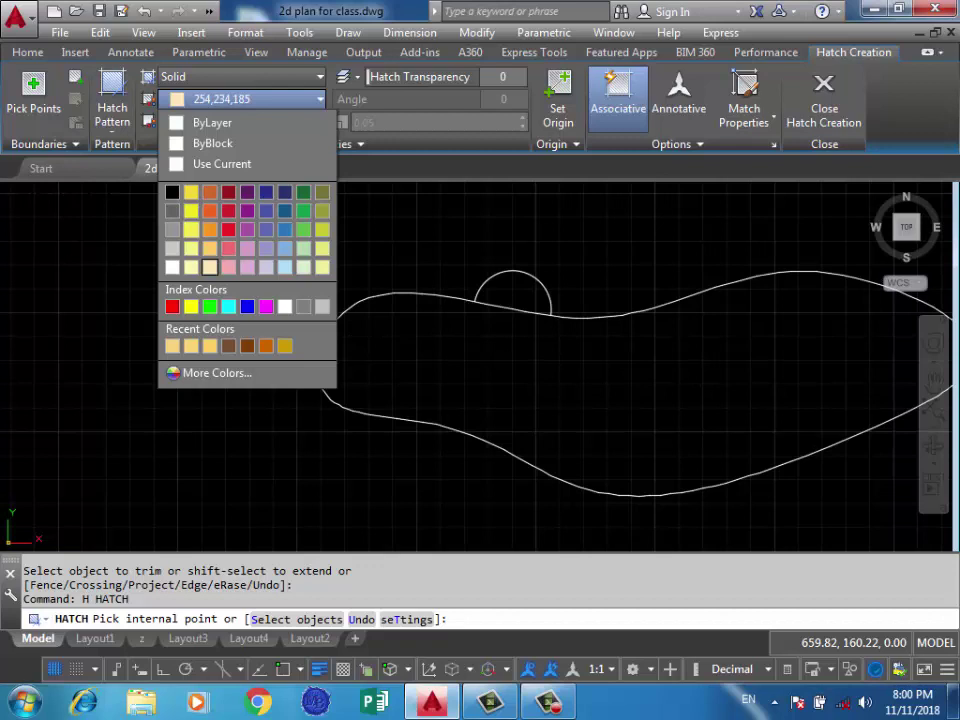
pyautogui.click(191, 248)
pyautogui.click(531, 294)
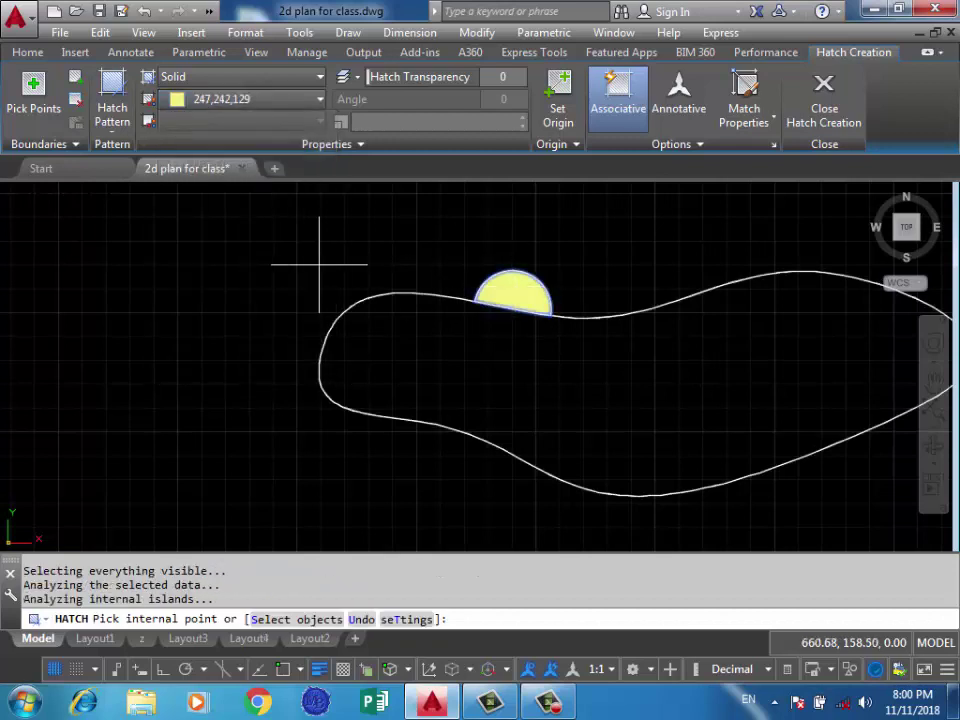
pyautogui.press('Return')
# Start a new hatch for the cloud using the GR_CURVED gradient pattern.
pyautogui.moveTo(368, 283); pyautogui.dragTo(292, 299, button='middle')
pyautogui.press('Return')
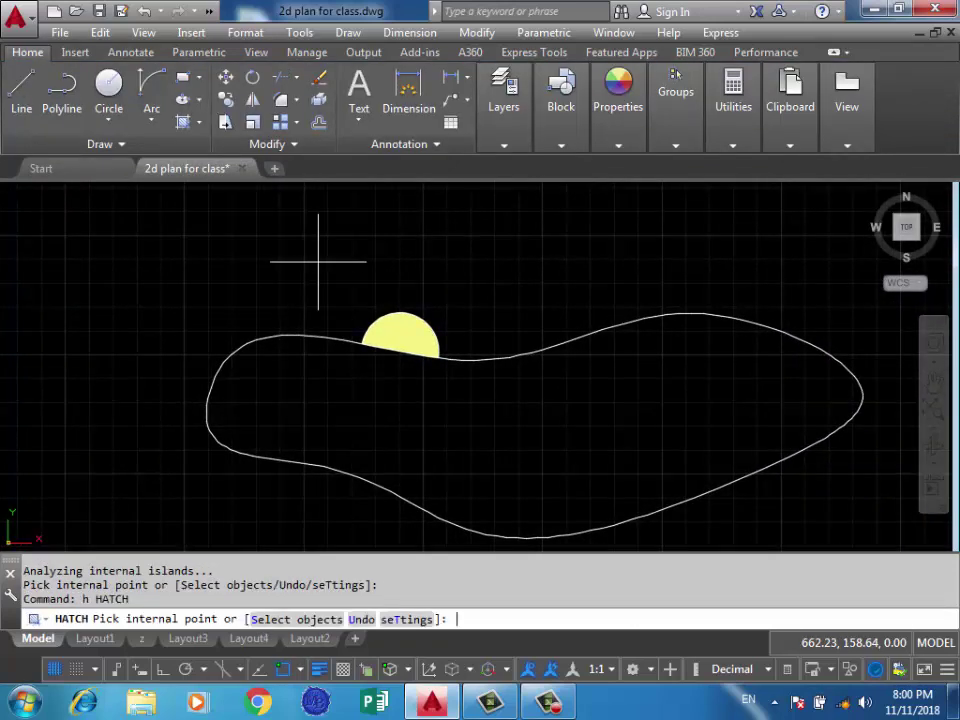
pyautogui.click(240, 99)
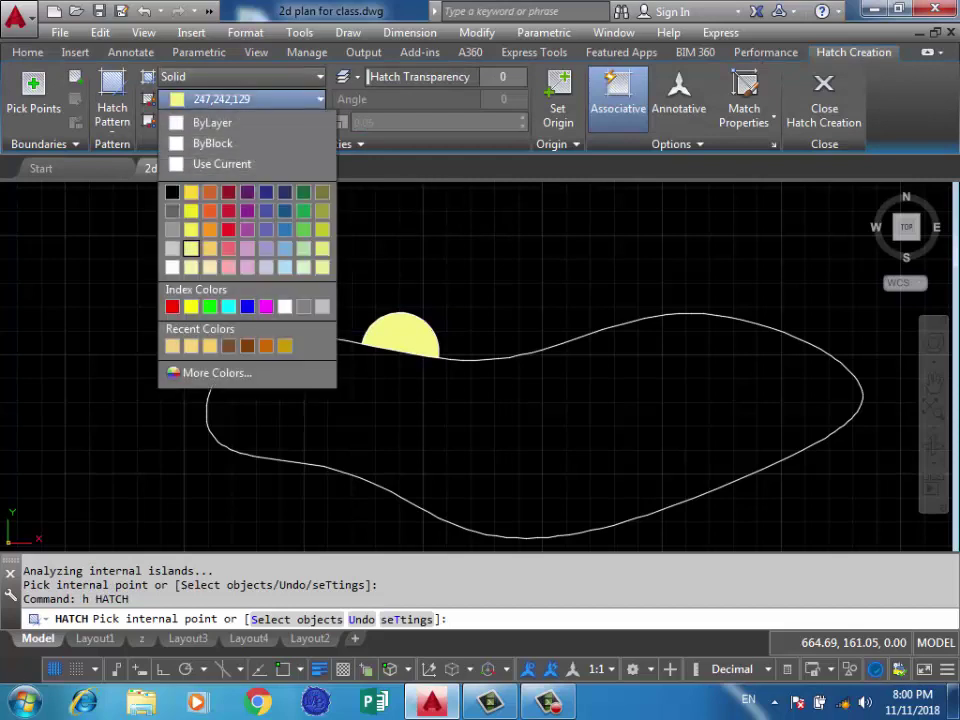
pyautogui.click(285, 248)
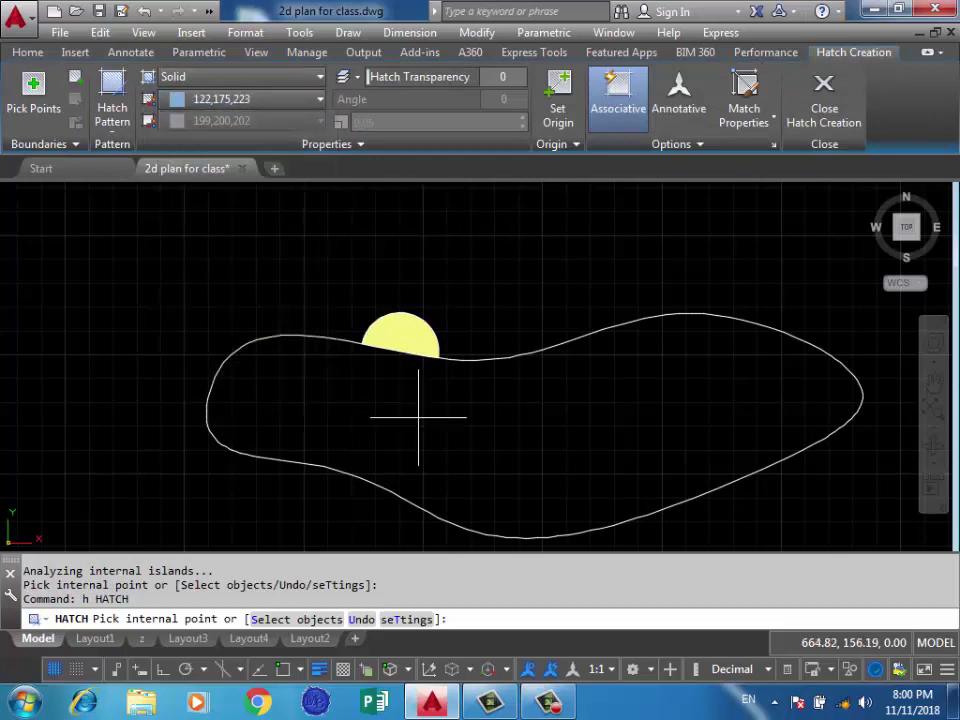
pyautogui.click(240, 99)
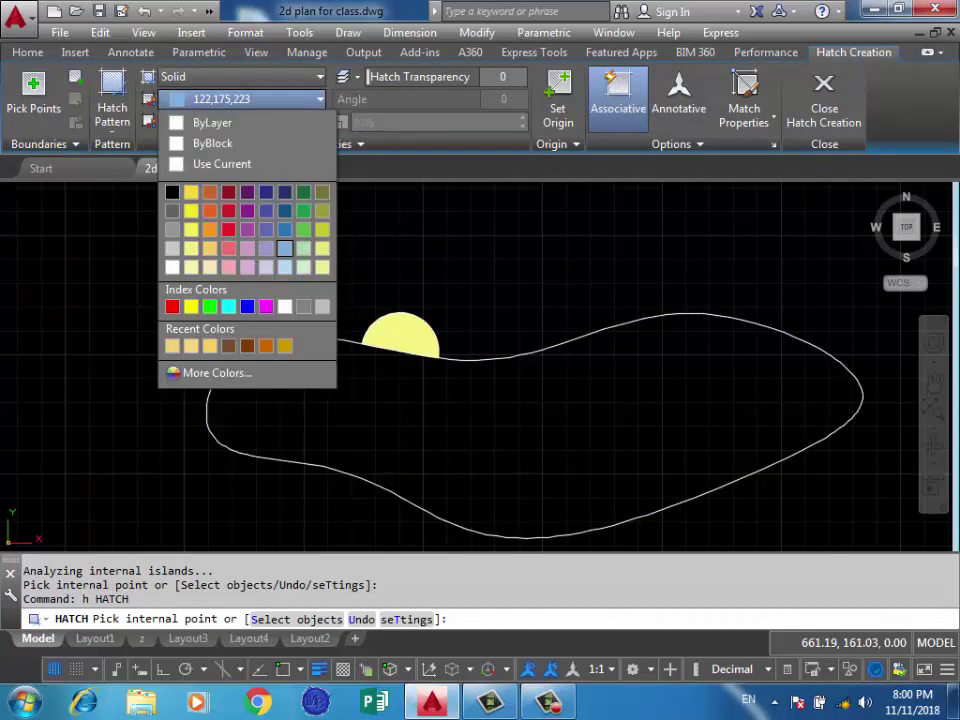
pyautogui.click(112, 100)
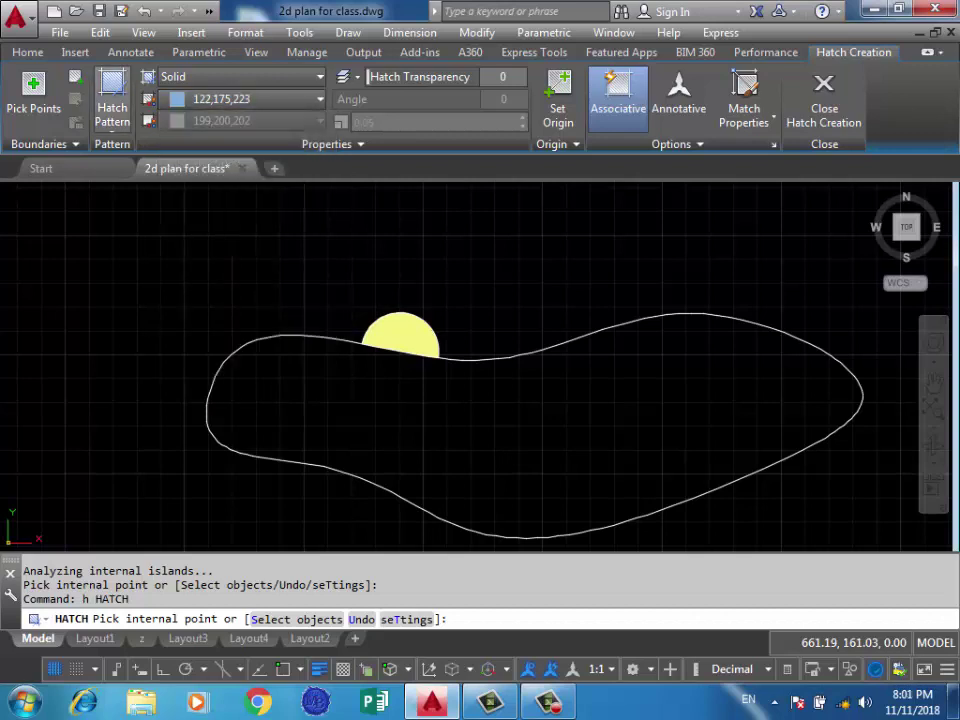
pyautogui.click(112, 100)
pyautogui.scroll(-1, 198, 170)
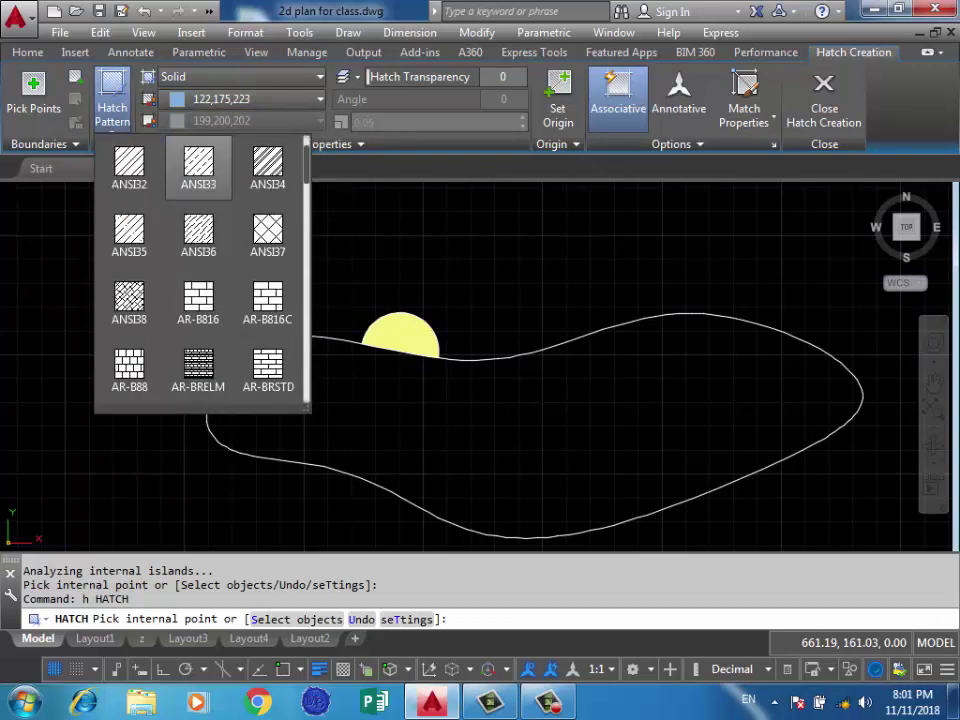
pyautogui.scroll(-2, 198, 225)
pyautogui.scroll(-1, 198, 289)
pyautogui.scroll(-2, 198, 300)
pyautogui.scroll(-2, 200, 310)
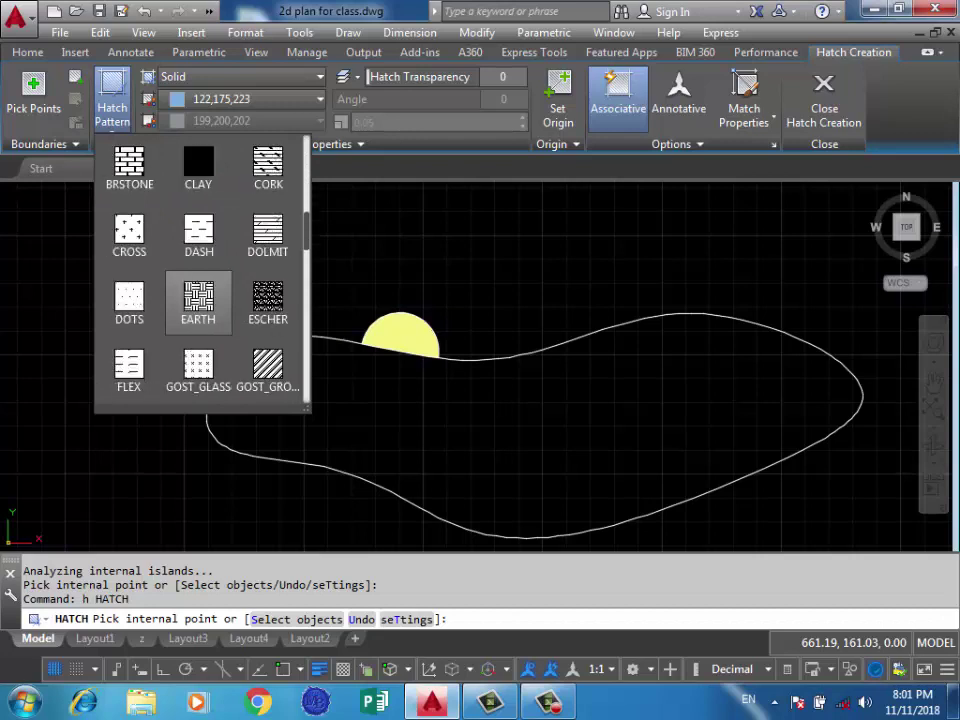
pyautogui.scroll(-2, 200, 235)
pyautogui.scroll(-1, 200, 235)
pyautogui.scroll(-1, 198, 240)
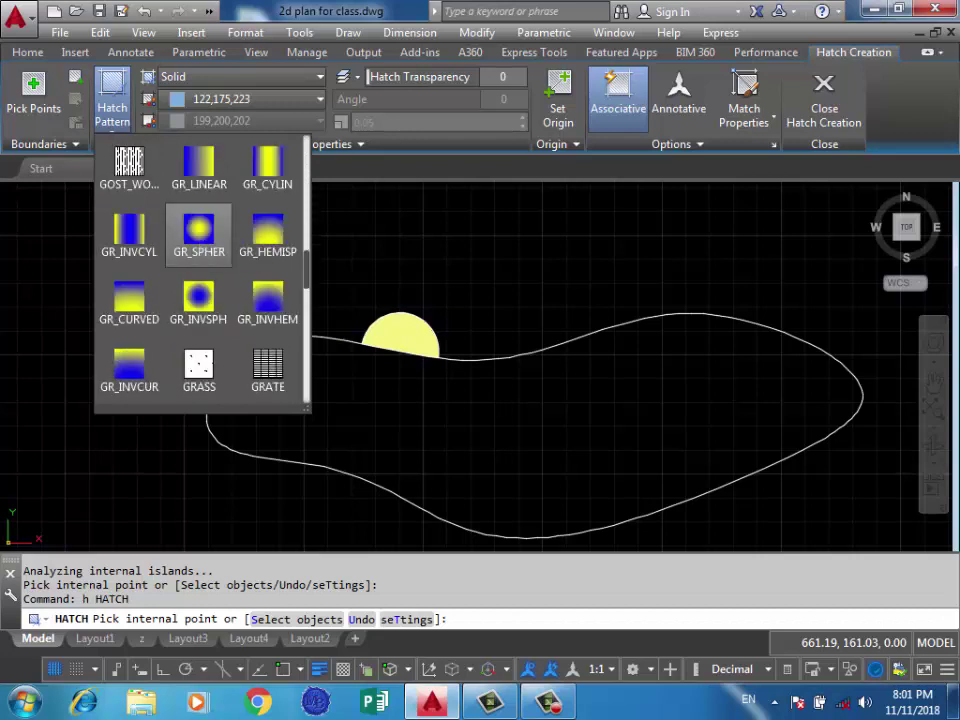
pyautogui.click(131, 315)
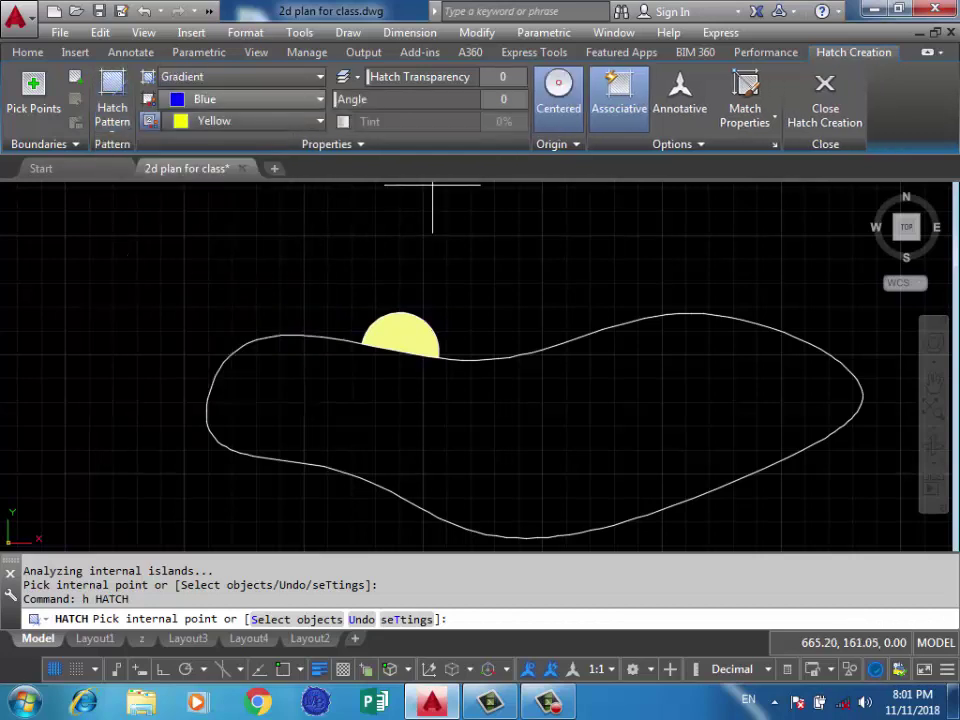
# Set gradient colours 122,175,223 and 173,221,247 and fill the cloud with them.
pyautogui.click(250, 99)
pyautogui.click(285, 181)
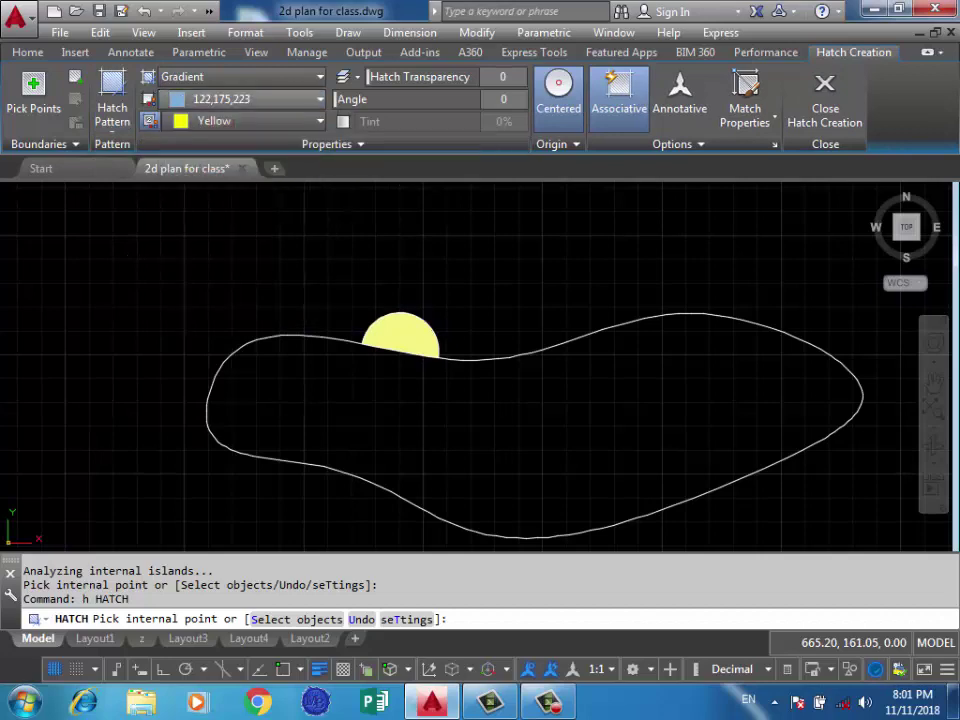
pyautogui.click(250, 121)
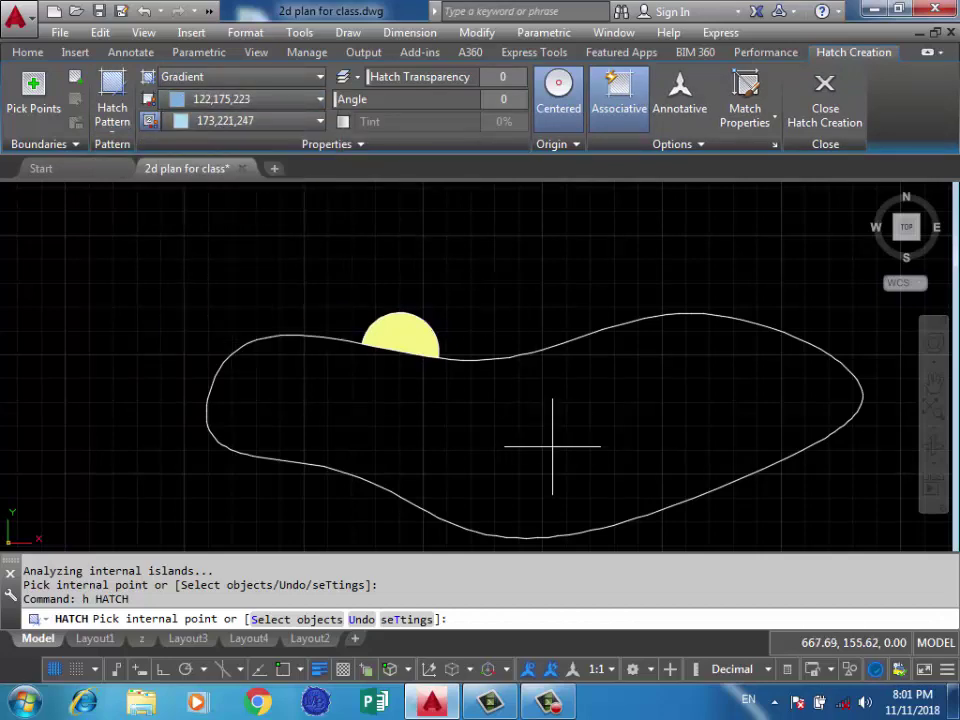
pyautogui.click(561, 407)
pyautogui.scroll(-5, 526, 260)
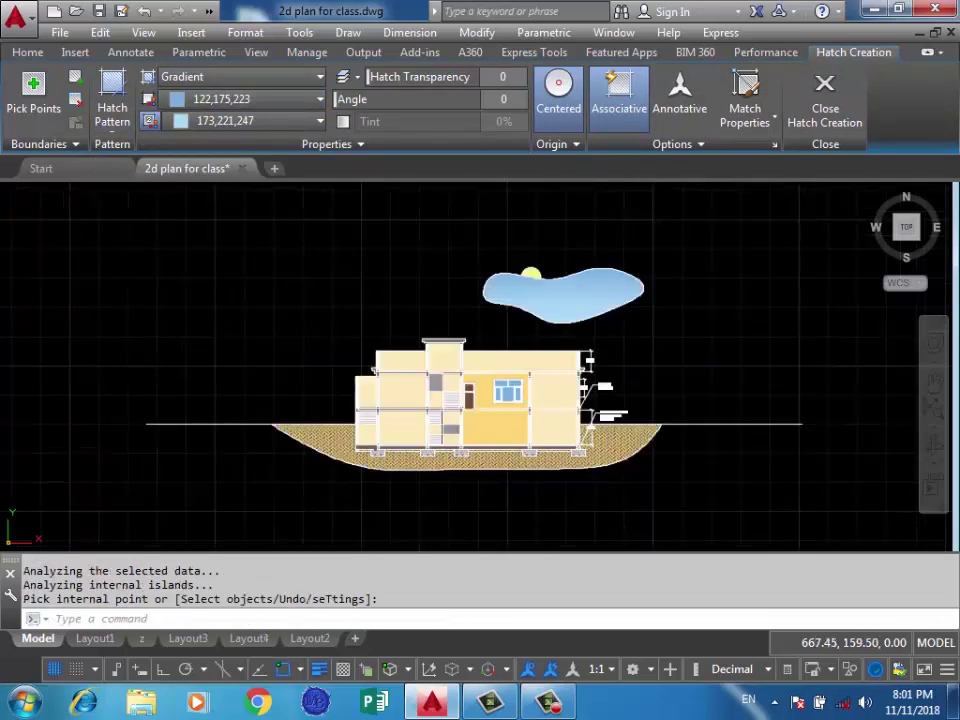
pyautogui.press('Return')
pyautogui.scroll(-2, 444, 283)
pyautogui.scroll(2, 444, 280)
pyautogui.scroll(1, 447, 293)
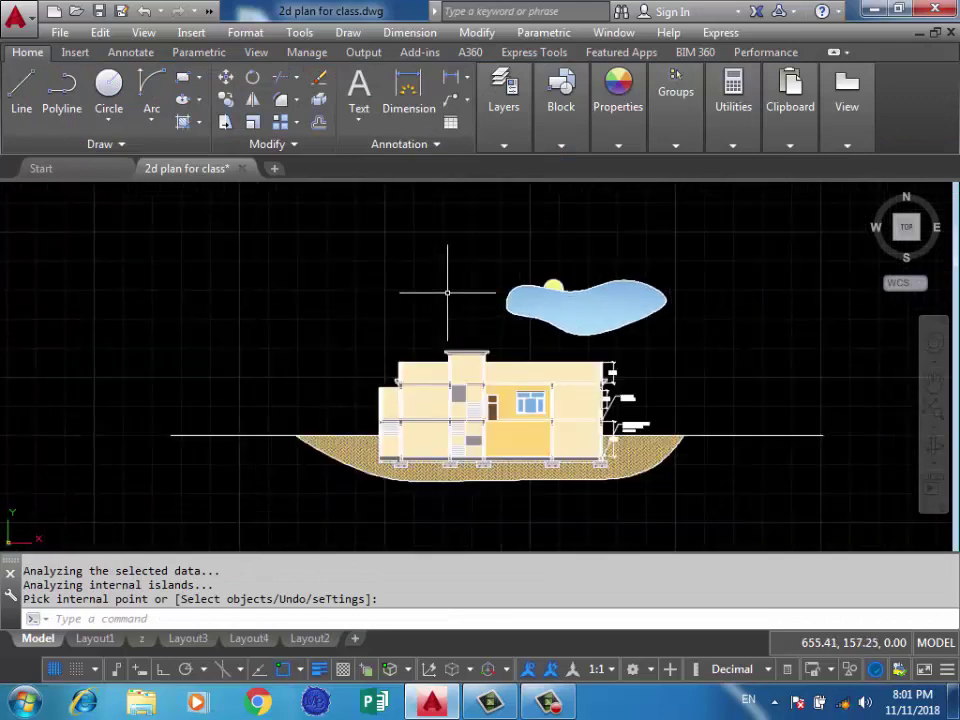
# Set the plot to ISO A4 paper on AutoCAD PDF (High Quality Print), plotting a Window.
pyautogui.hotkey('ctrl', 'p')
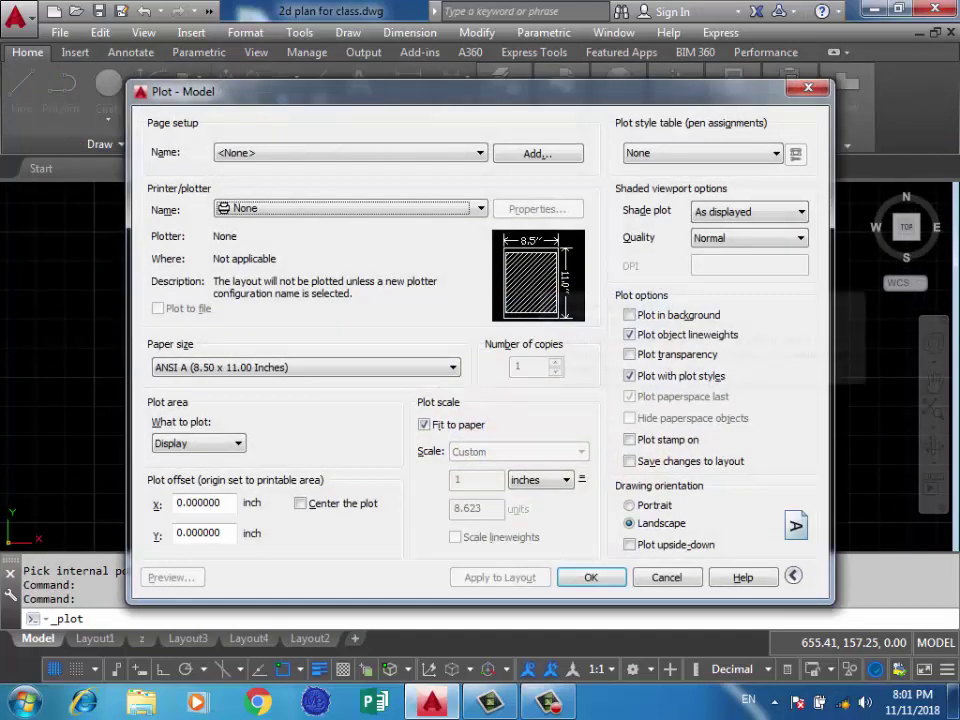
pyautogui.click(452, 367)
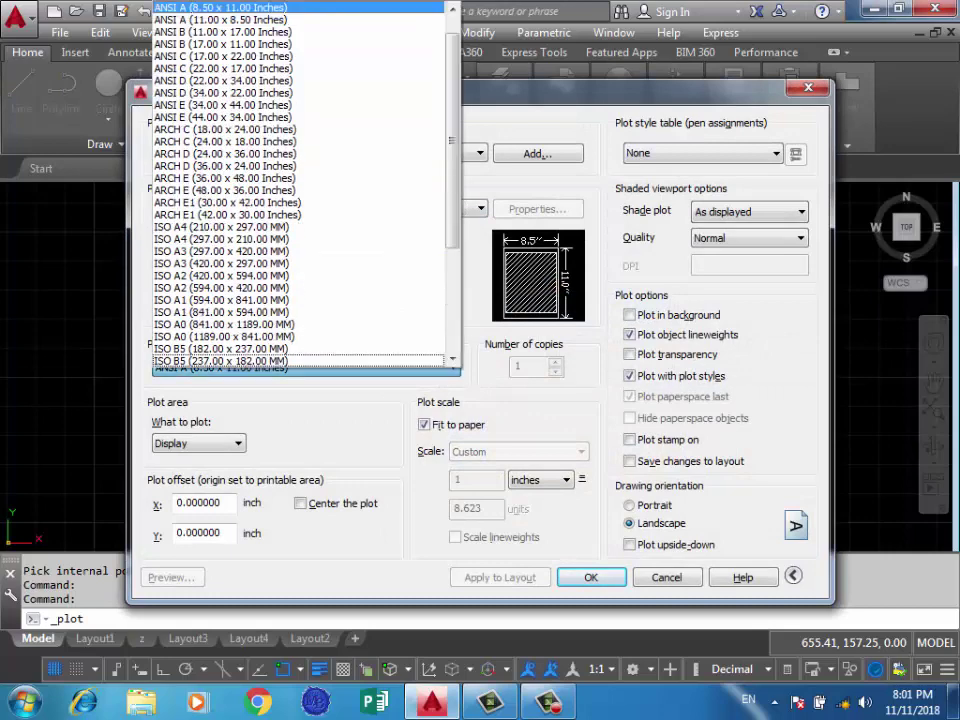
pyautogui.scroll(-1, 300, 130)
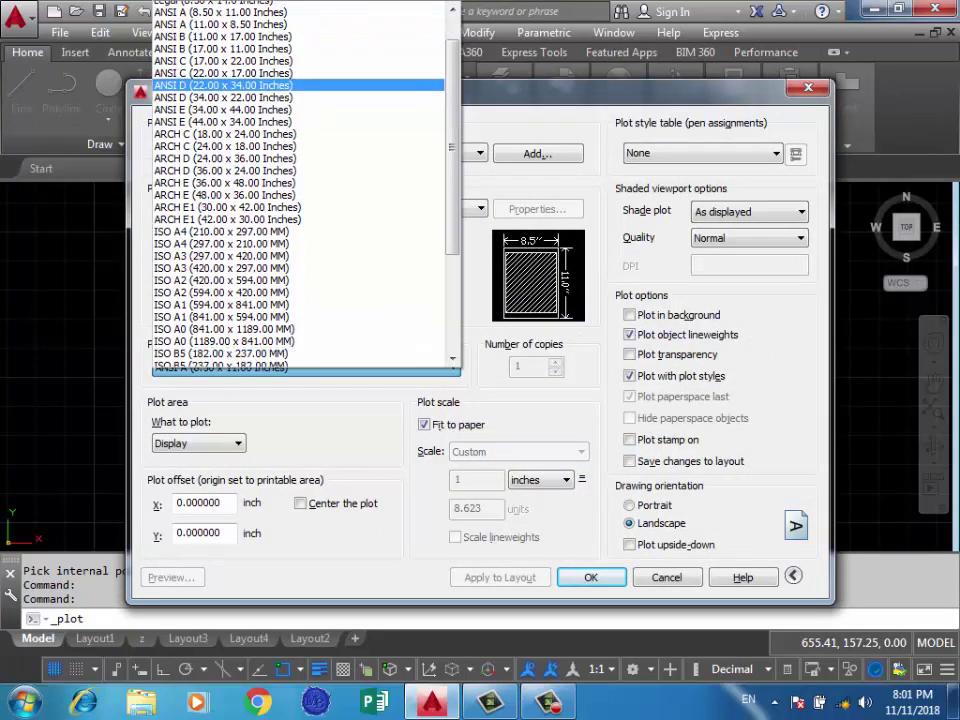
pyautogui.scroll(-2, 300, 250)
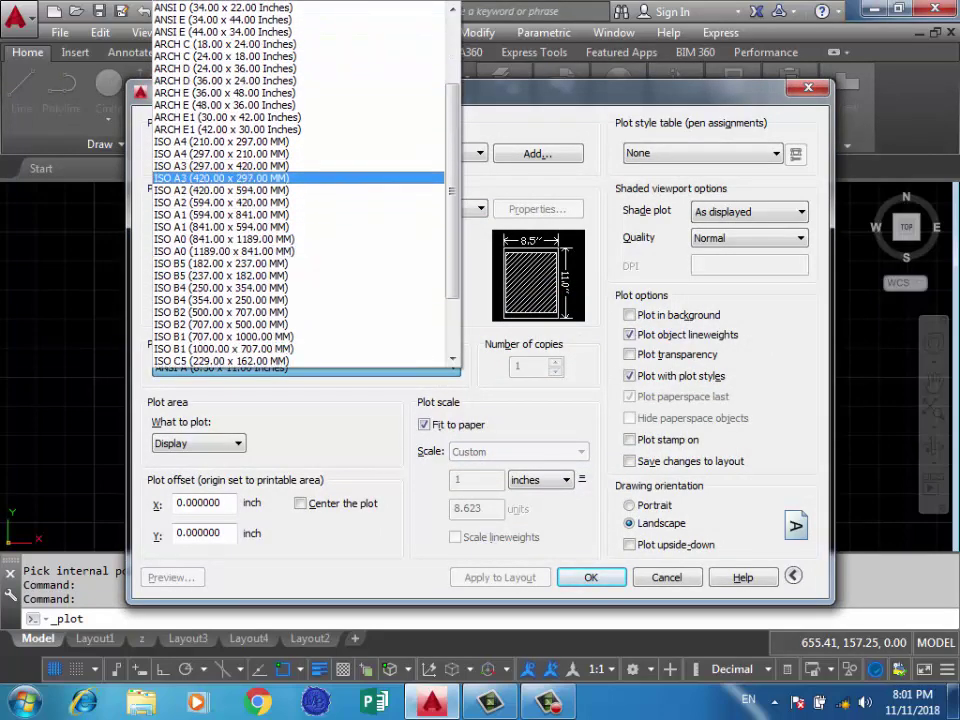
pyautogui.click(220, 153)
pyautogui.click(452, 367)
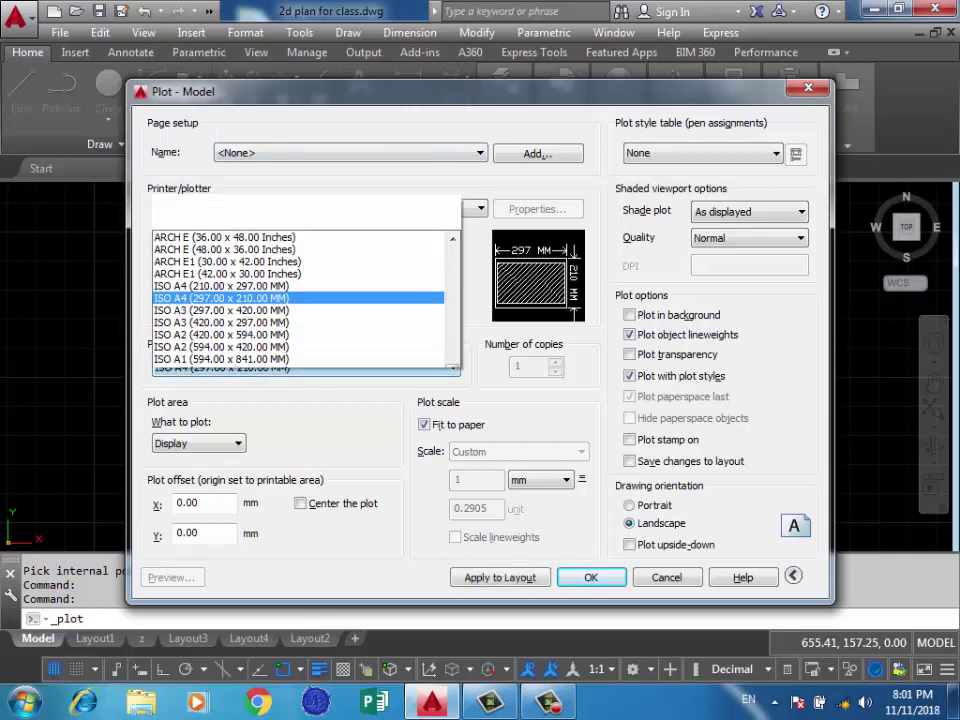
pyautogui.press('Escape')
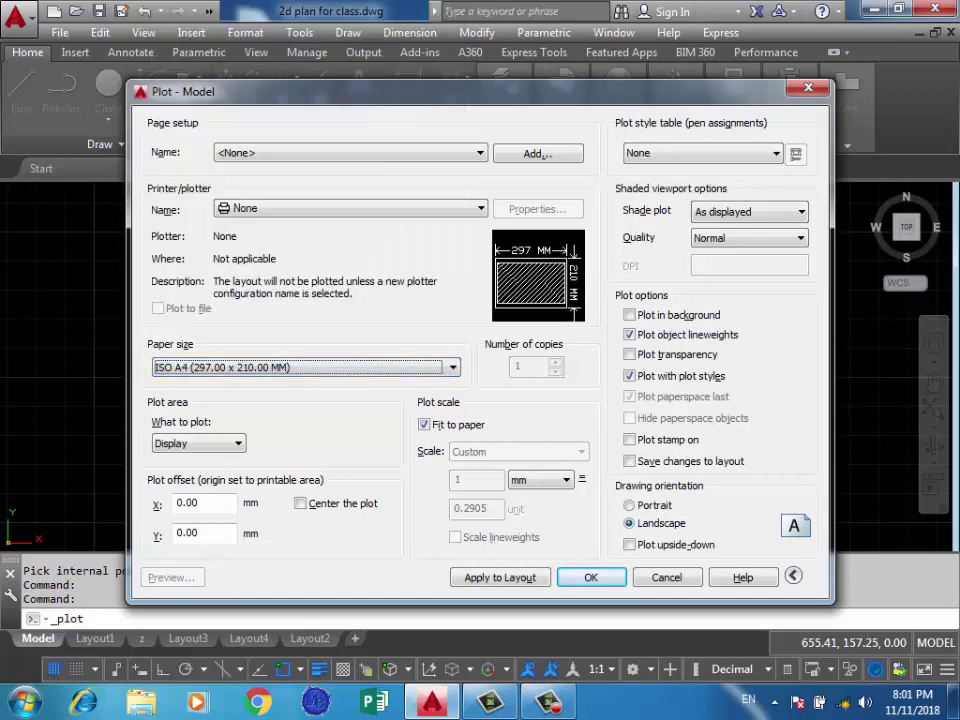
pyautogui.click(480, 208)
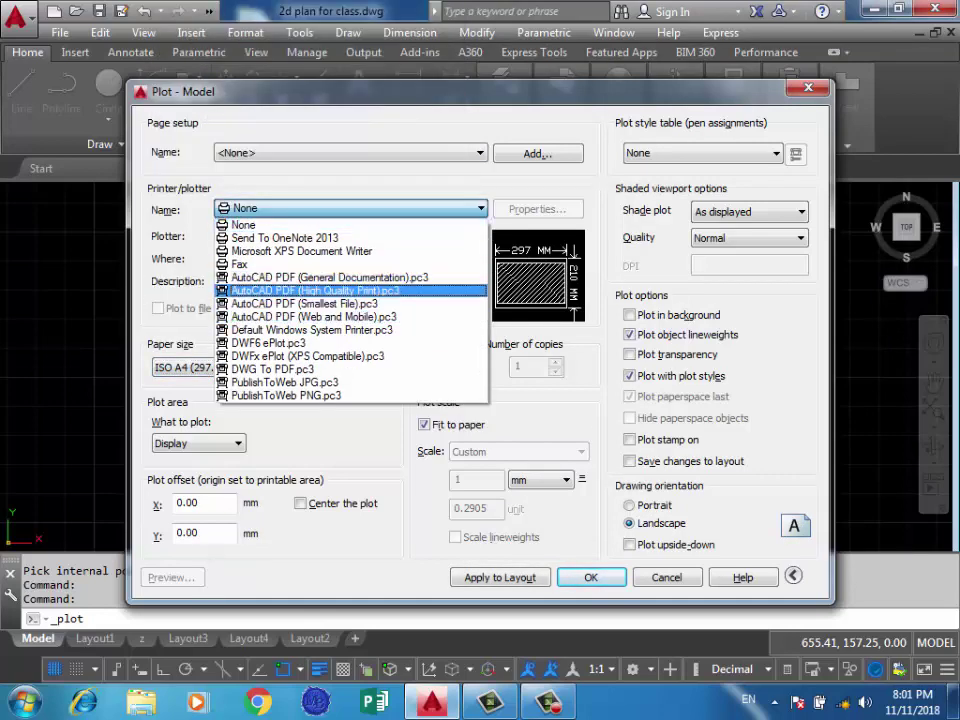
pyautogui.click(290, 298)
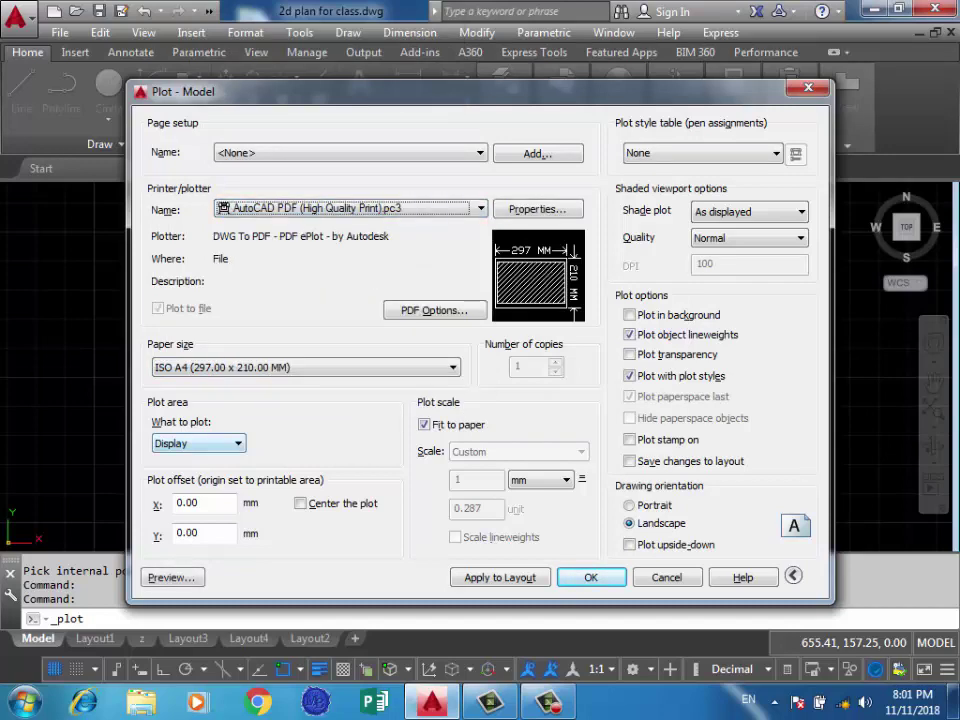
pyautogui.click(237, 443)
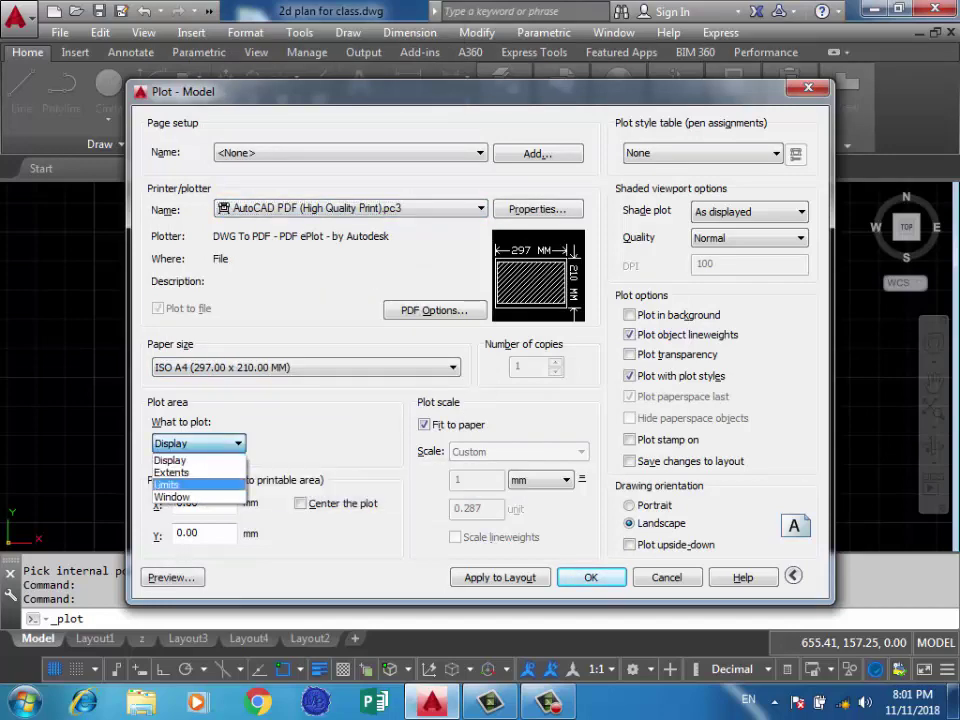
pyautogui.click(172, 496)
# Window the whole section, centre the plot on the paper, and accept the settings.
pyautogui.click(744, 250)
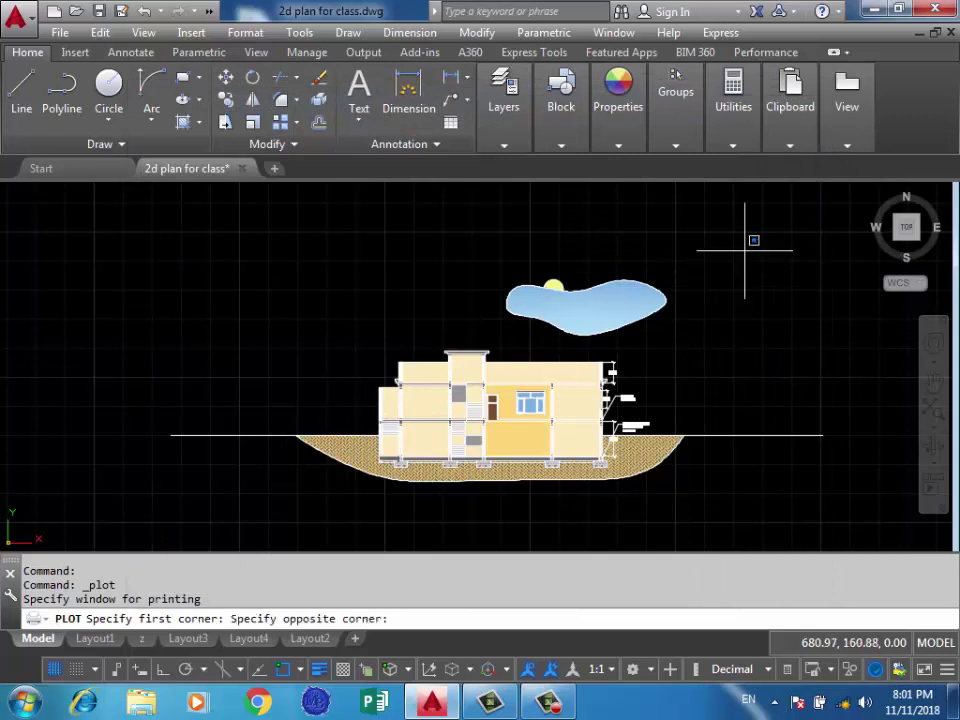
pyautogui.click(262, 506)
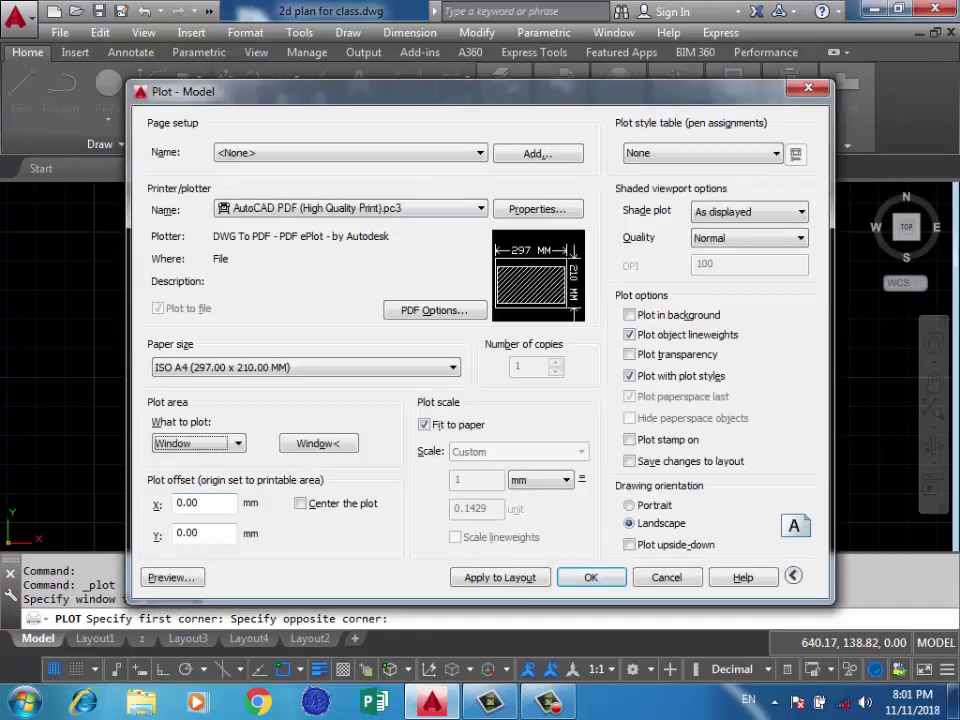
pyautogui.click(300, 503)
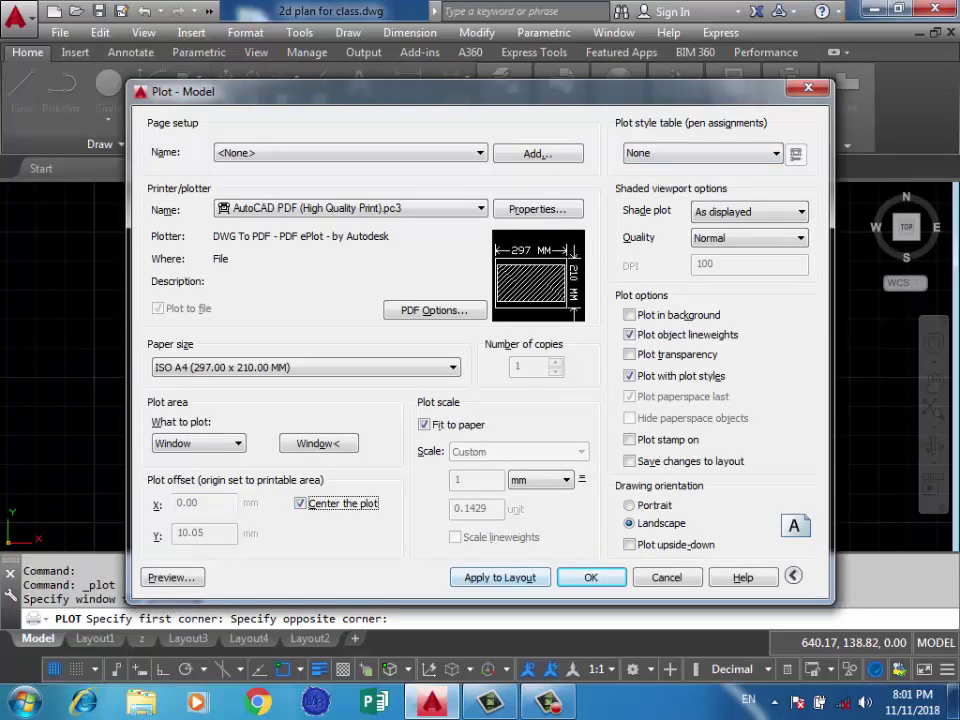
pyautogui.press('Return')
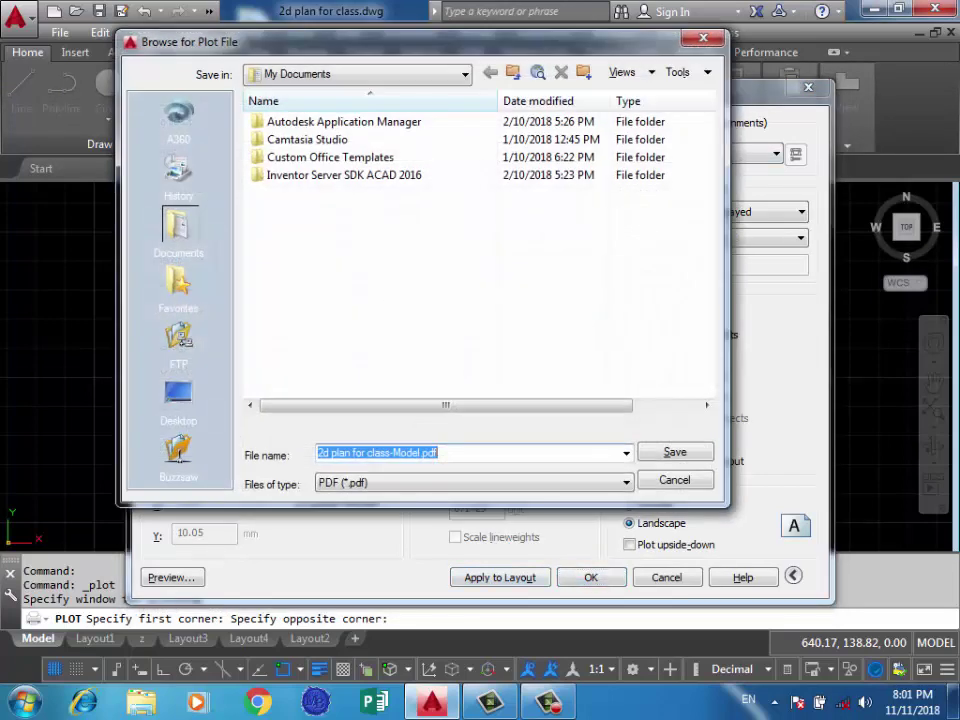
# Save the plotted PDF to the Desktop as section.
pyautogui.write('cad')
pyautogui.press('BackSpace')
pyautogui.press('BackSpace')
pyautogui.press('BackSpace')
pyautogui.write('section')
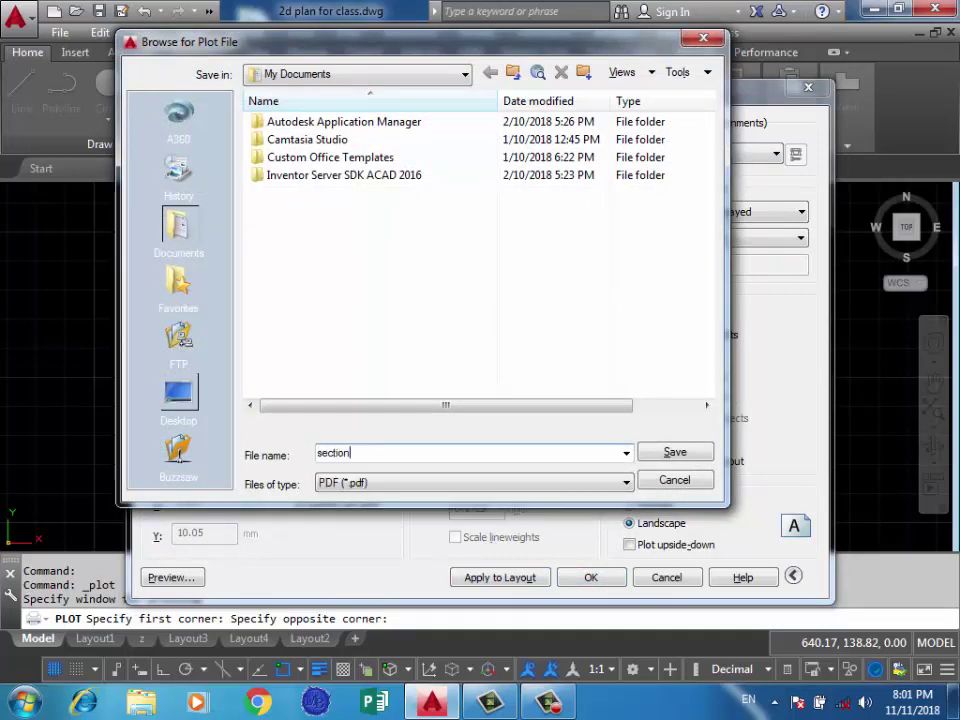
pyautogui.click(178, 393)
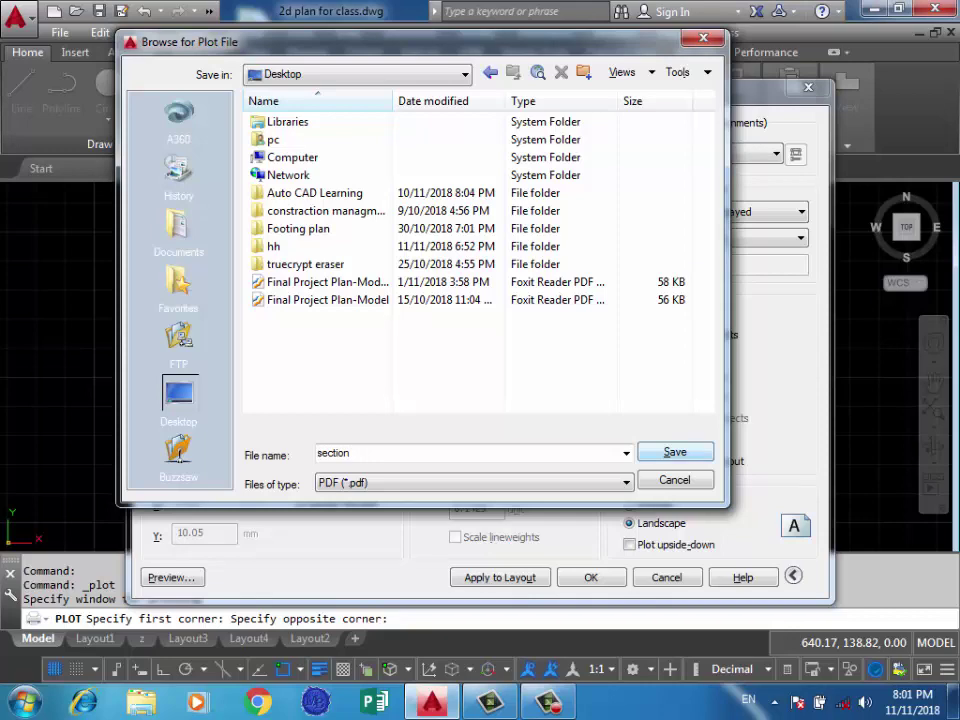
pyautogui.click(675, 452)
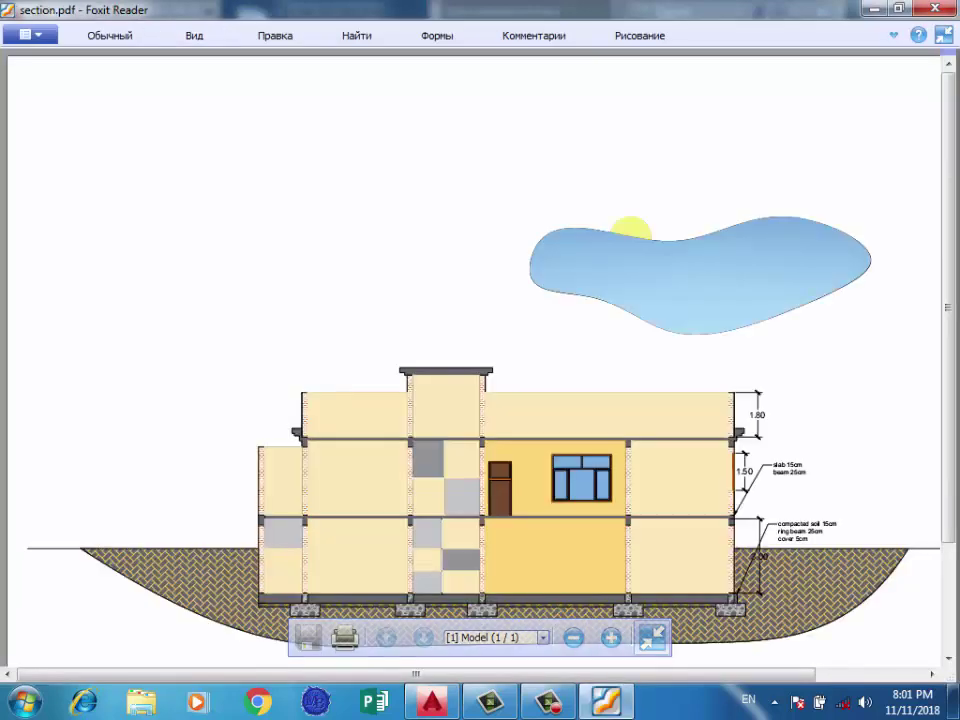
# Zoom and scroll across section.pdf to inspect the coloured building, cloud and sun, then close Foxit Reader.
pyautogui.scroll(-2, 480, 400)
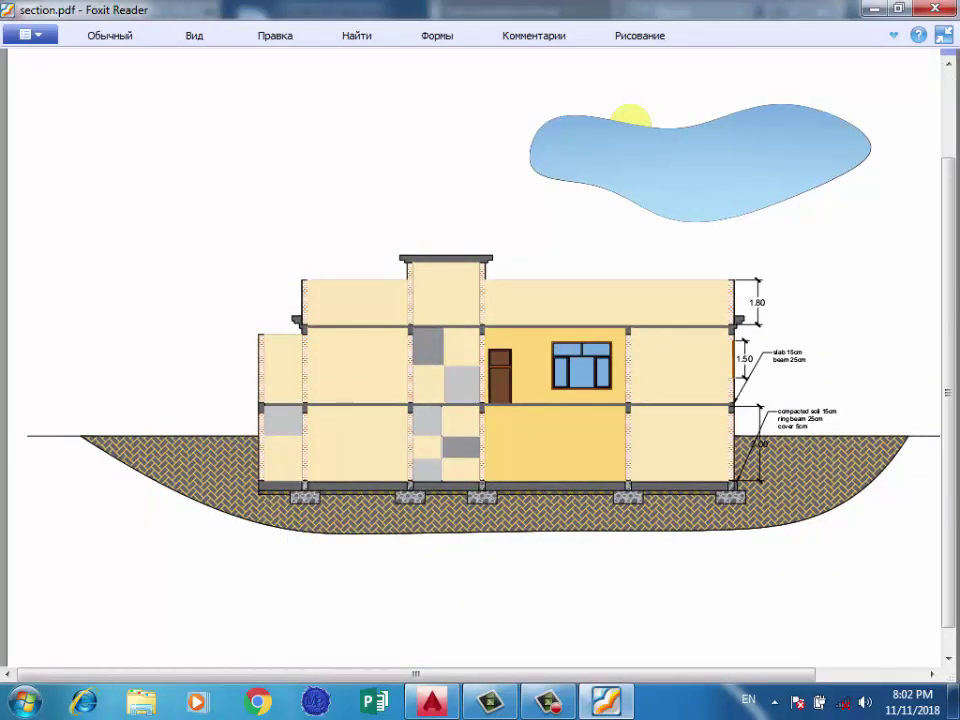
pyautogui.scroll(-1, 480, 400)
pyautogui.scroll(1, 480, 400)
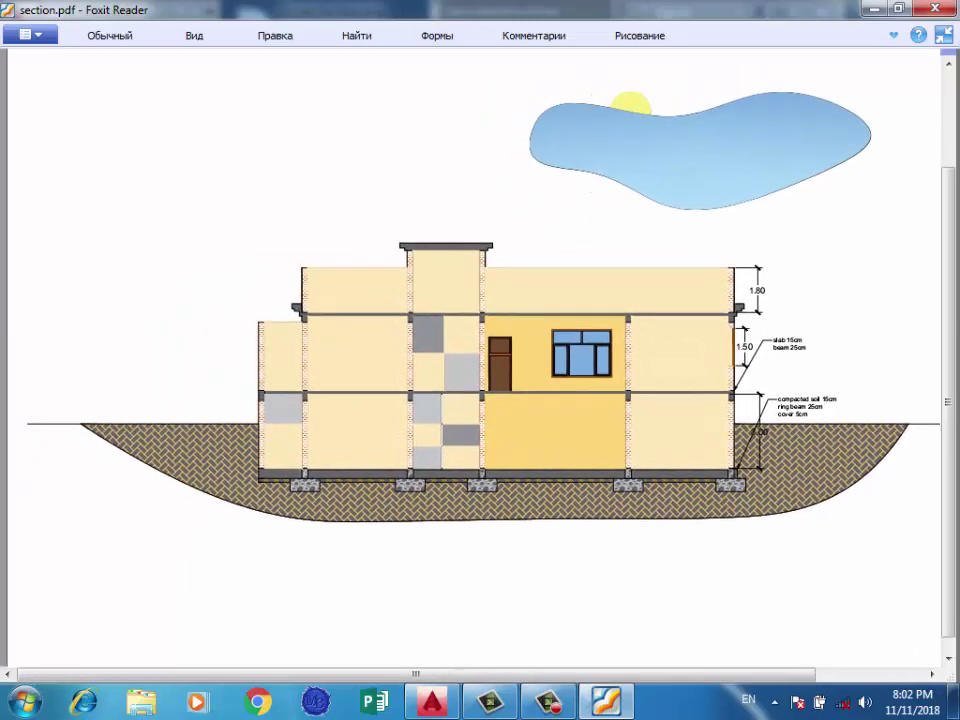
pyautogui.scroll(1, 480, 400)
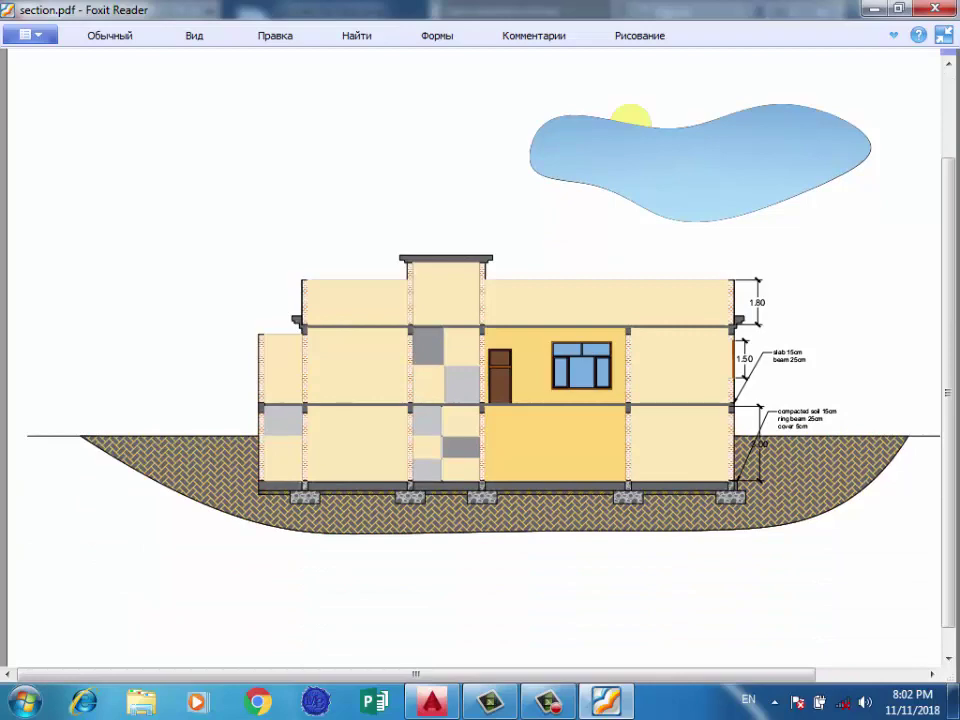
pyautogui.scroll(5, 480, 400)
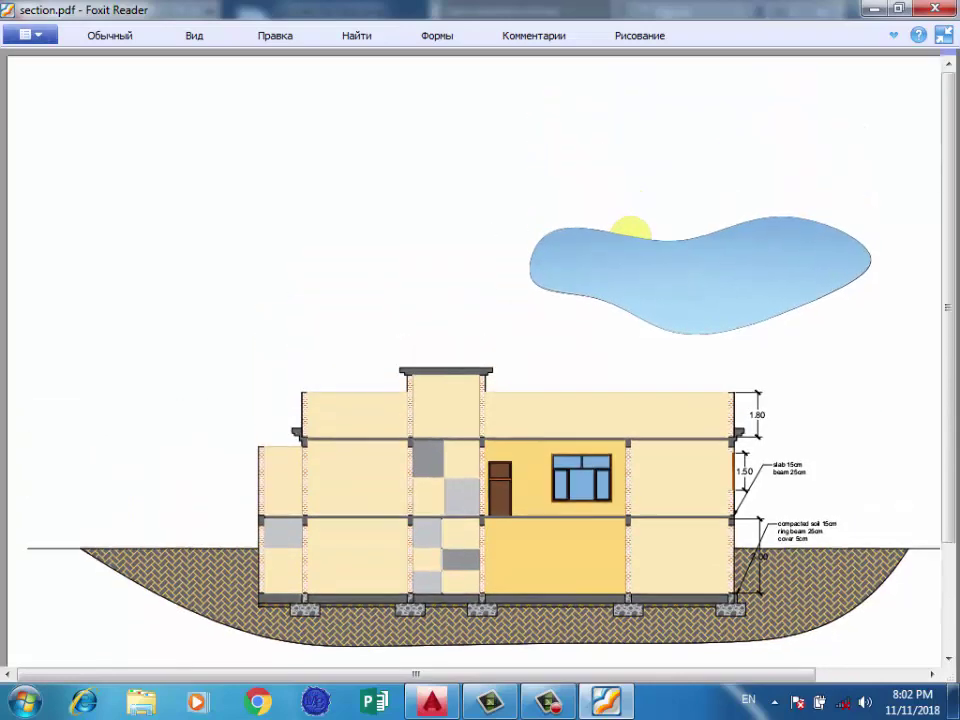
pyautogui.scroll(-5, 480, 400)
pyautogui.keyDown('ctrl'); pyautogui.scroll(-1, 411, 510); pyautogui.keyUp('ctrl')
pyautogui.keyDown('ctrl'); pyautogui.scroll(1, 411, 510); pyautogui.keyUp('ctrl')
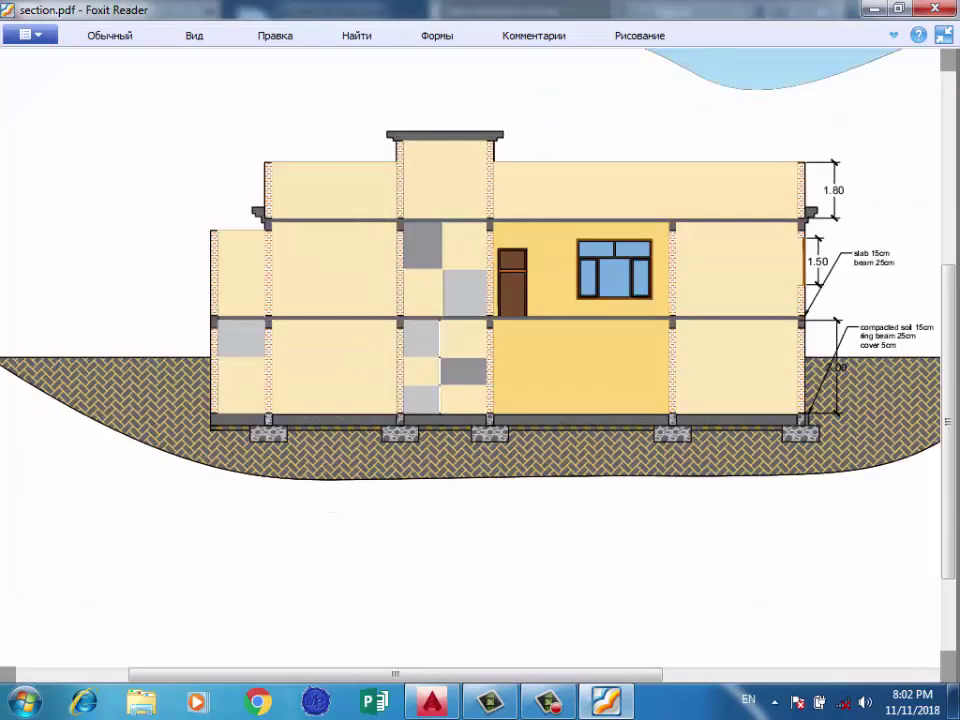
pyautogui.keyDown('ctrl'); pyautogui.scroll(2, 411, 510); pyautogui.keyUp('ctrl')
pyautogui.keyDown('ctrl'); pyautogui.scroll(1, 411, 510); pyautogui.keyUp('ctrl')
pyautogui.scroll(5, 480, 400)
pyautogui.scroll(6, 480, 400)
pyautogui.hscroll(8, 480, 400)
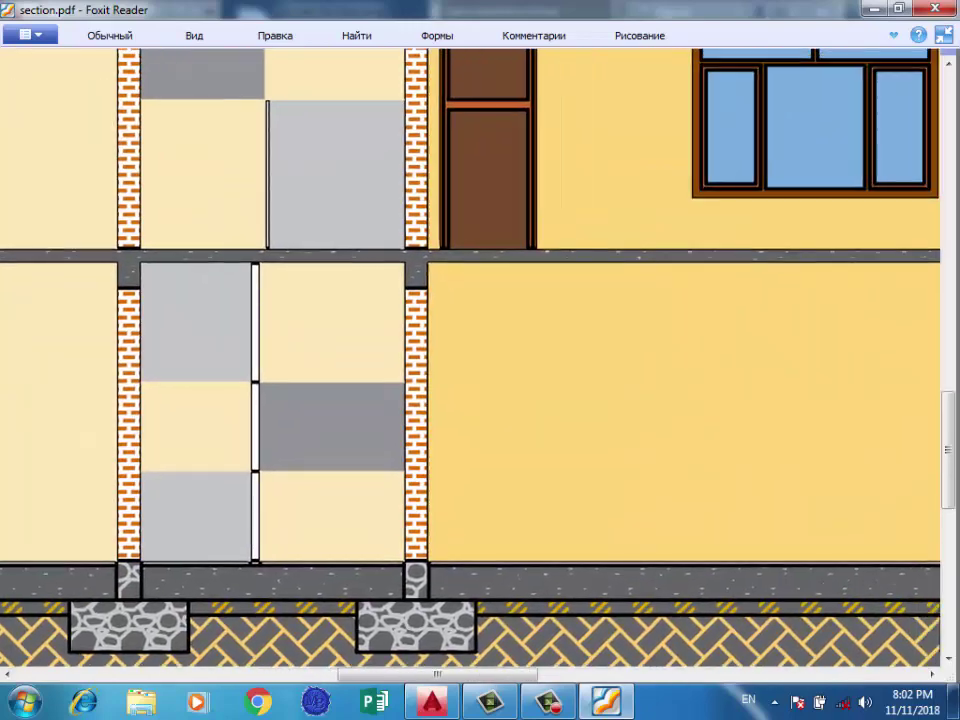
pyautogui.keyDown('ctrl'); pyautogui.scroll(-1, 480, 400); pyautogui.keyUp('ctrl')
pyautogui.hscroll(4, 480, 400)
pyautogui.hscroll(3, 480, 360)
pyautogui.hscroll(5, 480, 360)
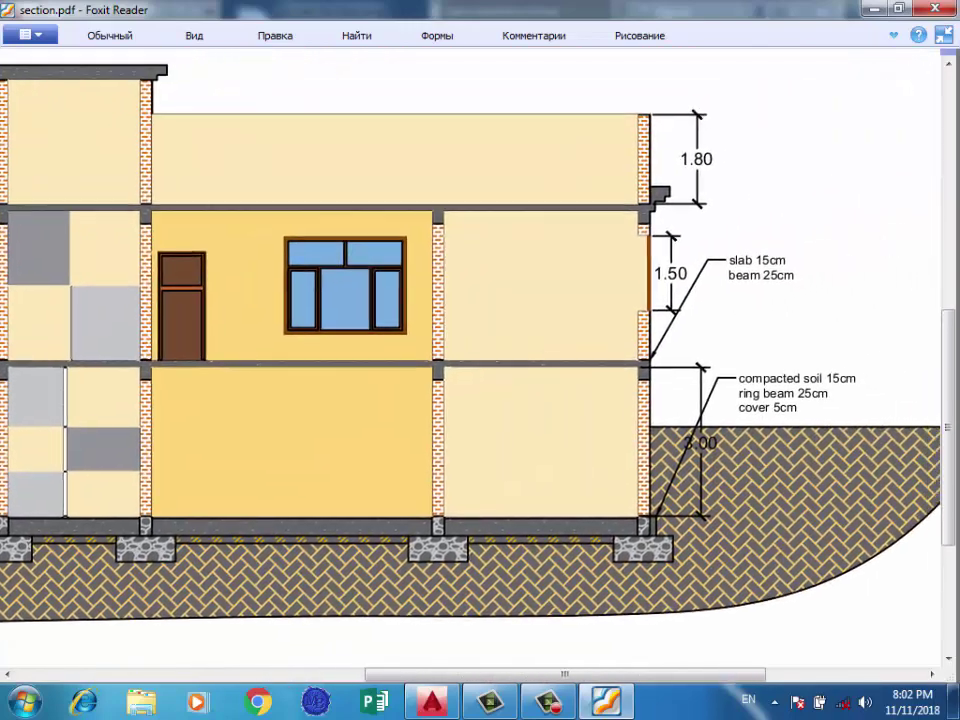
pyautogui.hscroll(1, 480, 360)
pyautogui.keyDown('ctrl'); pyautogui.scroll(2, 480, 360); pyautogui.keyUp('ctrl')
pyautogui.scroll(-3, 480, 360)
pyautogui.hscroll(-3, 480, 360)
pyautogui.keyDown('ctrl'); pyautogui.scroll(-1, 480, 360); pyautogui.keyUp('ctrl')
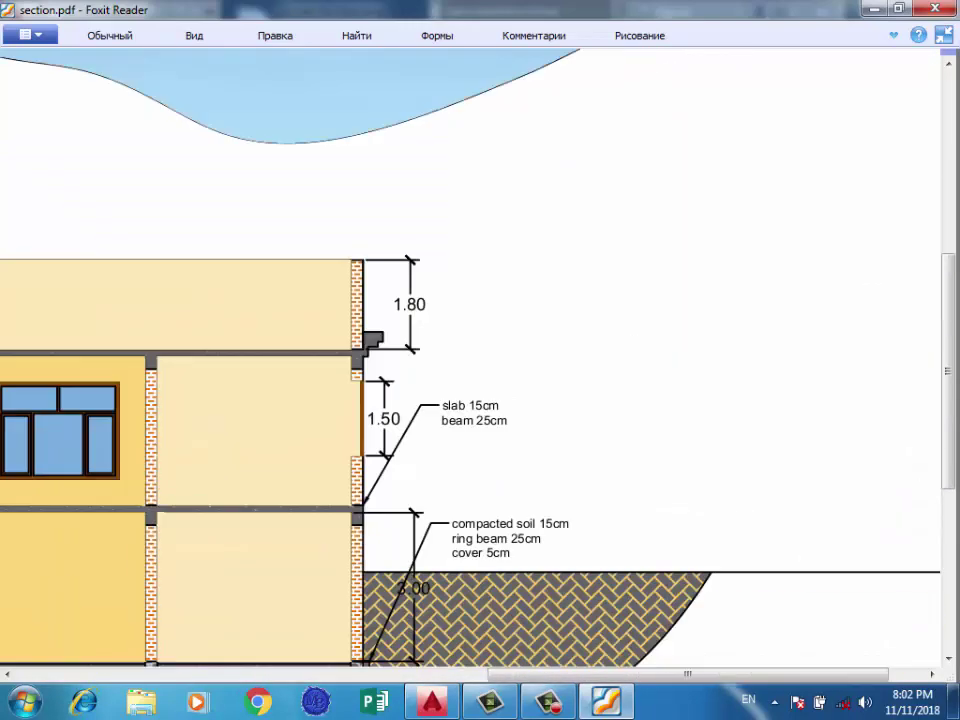
pyautogui.keyDown('ctrl'); pyautogui.scroll(-2, 480, 360); pyautogui.keyUp('ctrl')
pyautogui.keyDown('ctrl'); pyautogui.scroll(-1, 480, 360); pyautogui.keyUp('ctrl')
pyautogui.keyDown('ctrl'); pyautogui.scroll(-1, 480, 360); pyautogui.keyUp('ctrl')
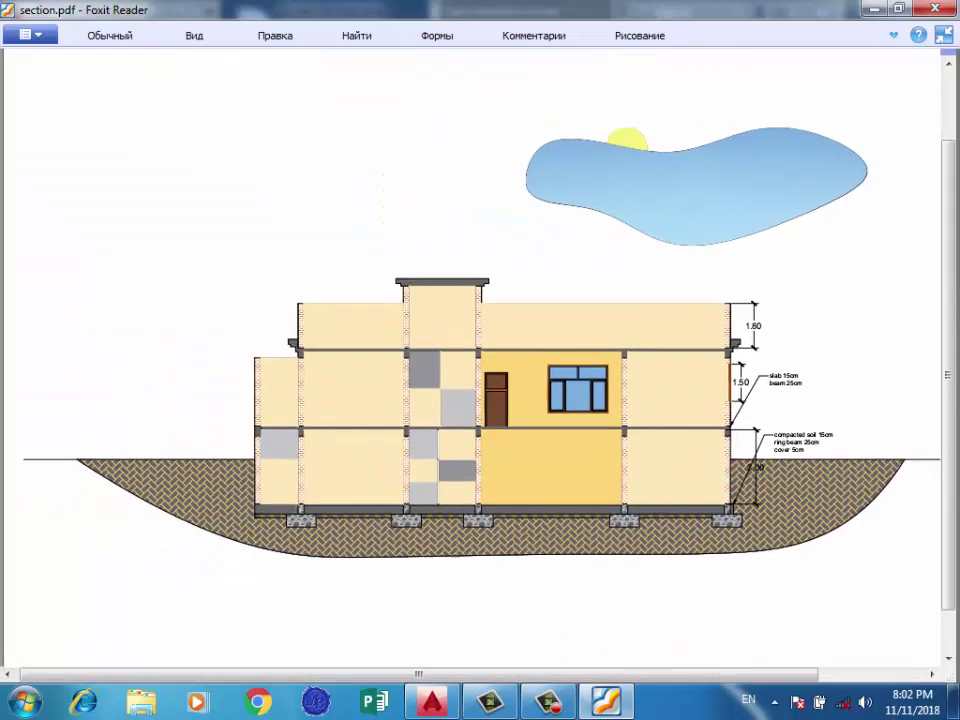
pyautogui.keyDown('ctrl'); pyautogui.scroll(-1, 480, 360); pyautogui.keyUp('ctrl')
pyautogui.keyDown('ctrl'); pyautogui.scroll(-1, 480, 360); pyautogui.keyUp('ctrl')
pyautogui.keyDown('ctrl'); pyautogui.scroll(1, 480, 360); pyautogui.keyUp('ctrl')
pyautogui.keyDown('ctrl'); pyautogui.scroll(1, 480, 360); pyautogui.keyUp('ctrl')
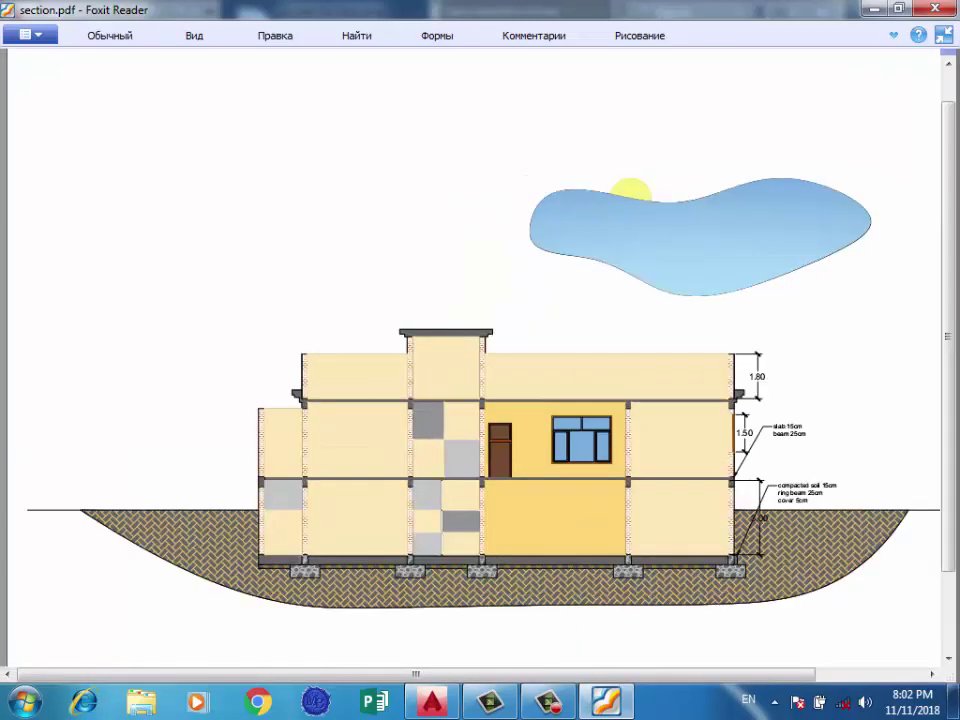
pyautogui.keyDown('ctrl'); pyautogui.scroll(-1, 480, 360); pyautogui.keyUp('ctrl')
pyautogui.hotkey('alt', 'F4')
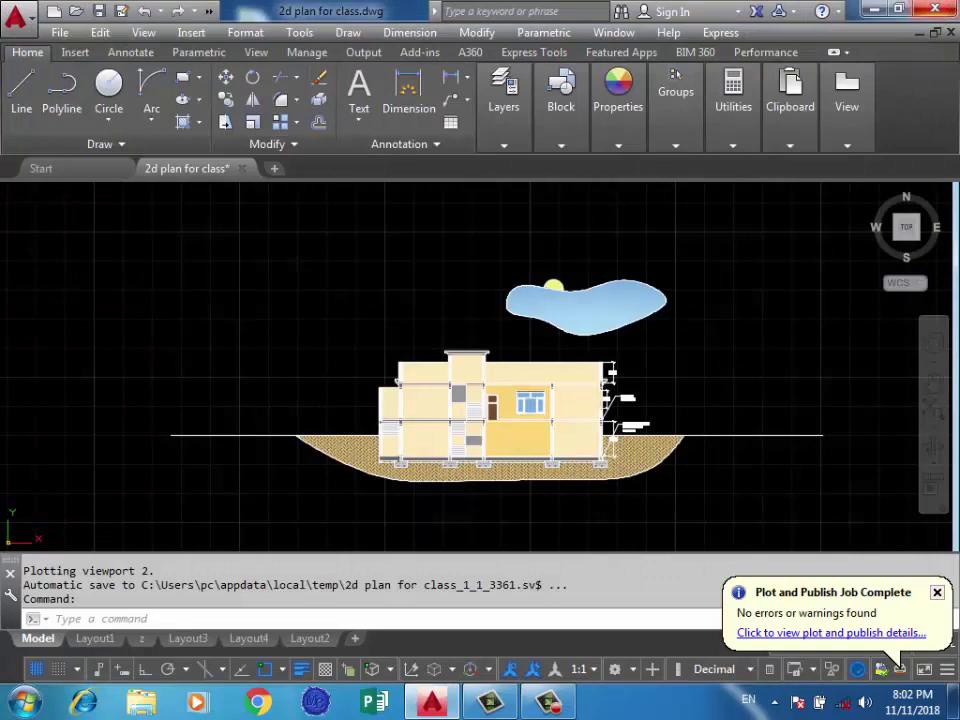
# Exit AutoCAD, accepting the default answer to the Save changes prompt.
pyautogui.click(935, 9)
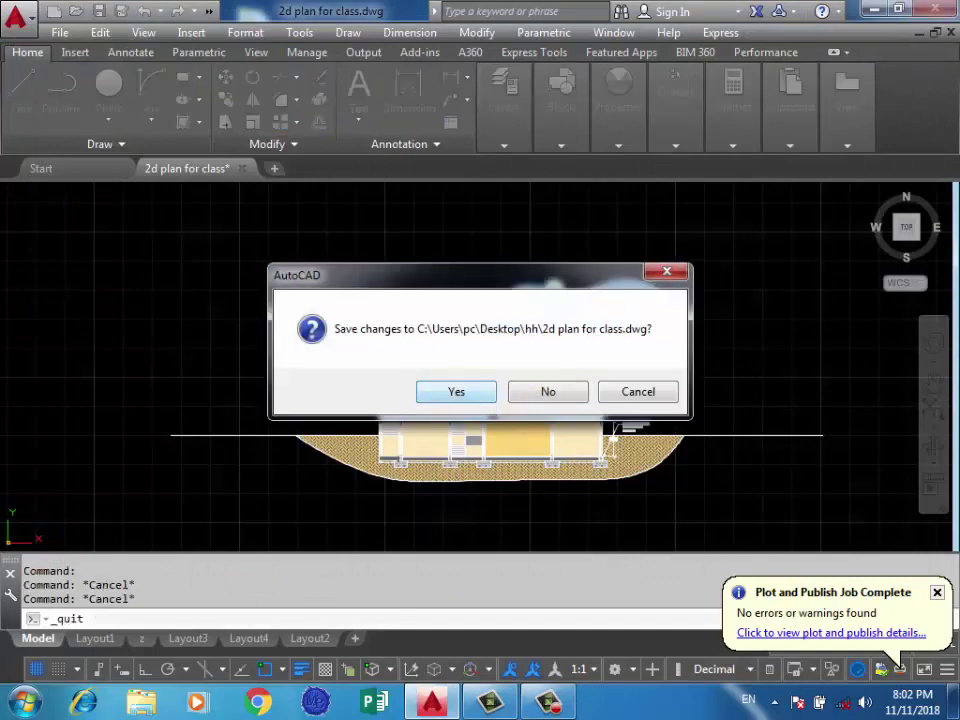
pyautogui.press('Return')
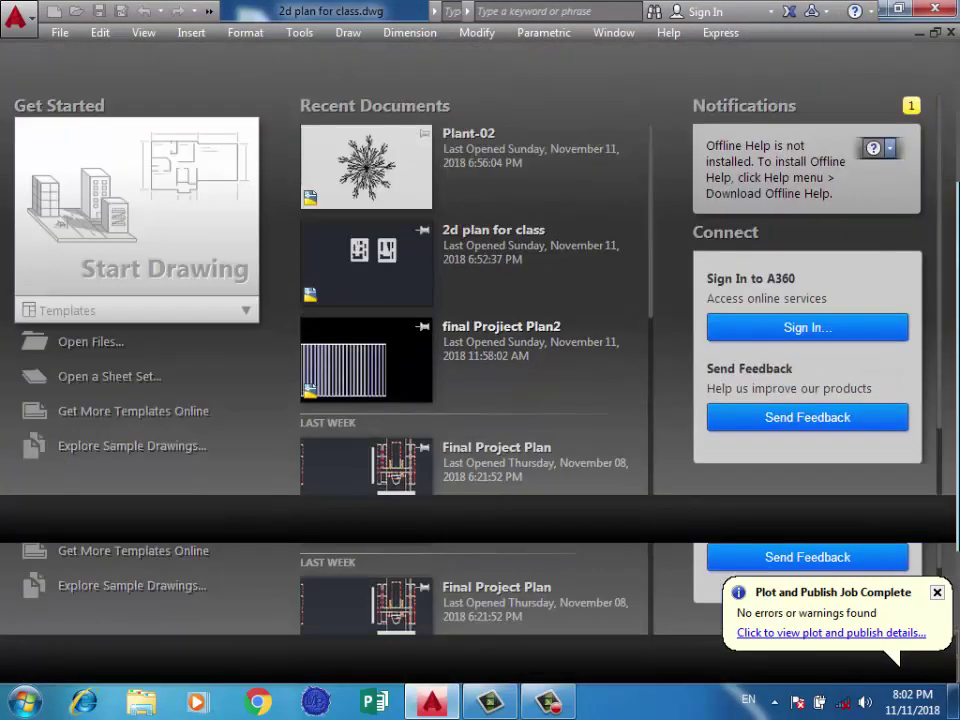